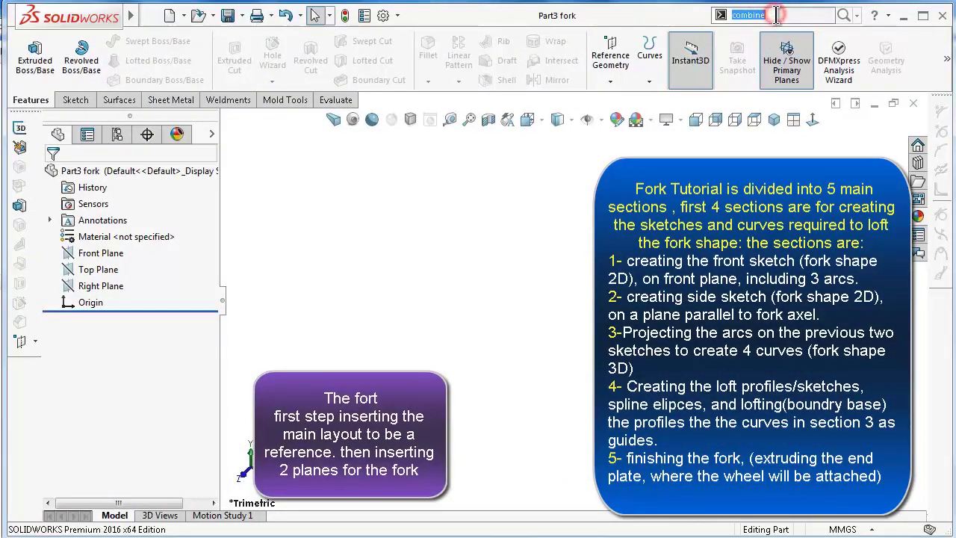
# Insert the 'main layout' part into the fork part, keeping its planes and unabsorbed sketches
pyautogui.write('ne')
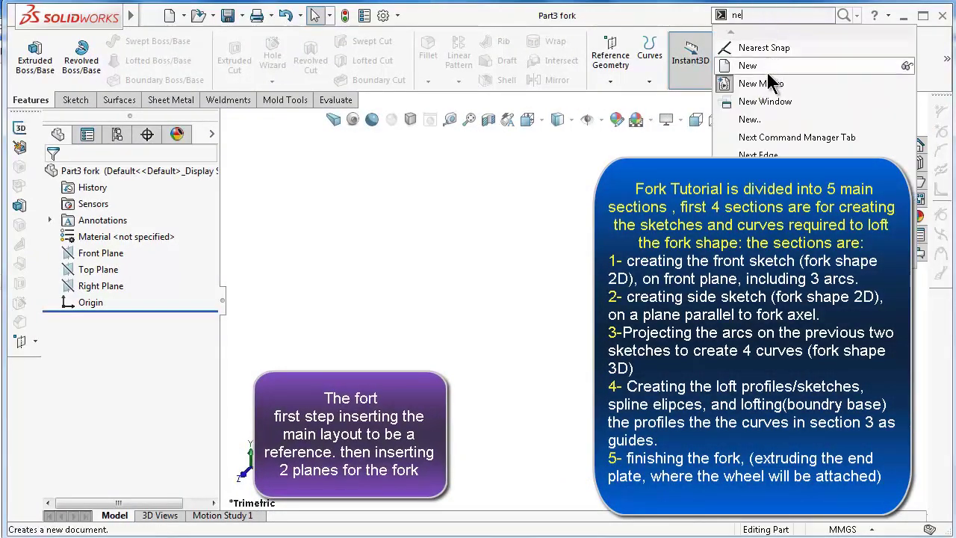
pyautogui.write('w')
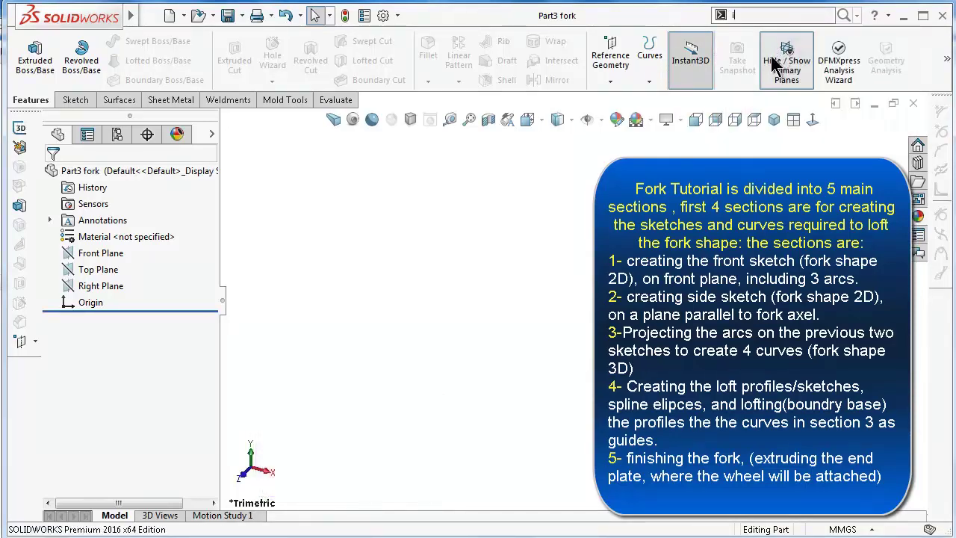
pyautogui.write('ins')
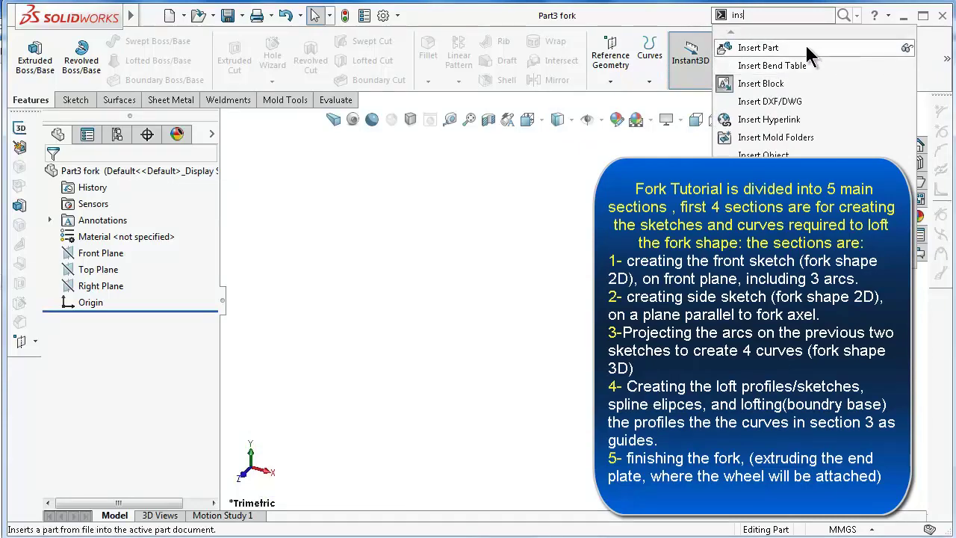
pyautogui.click(805, 45)
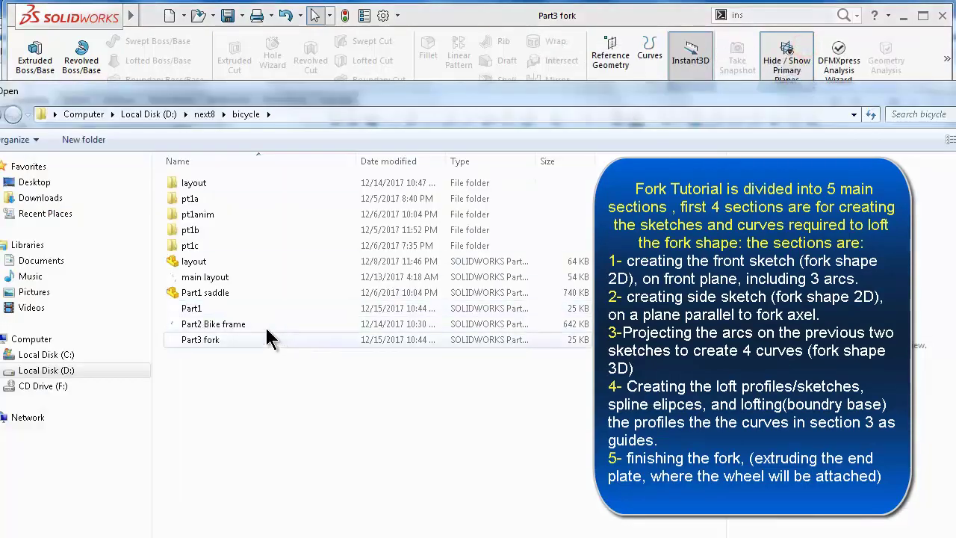
pyautogui.click(243, 276)
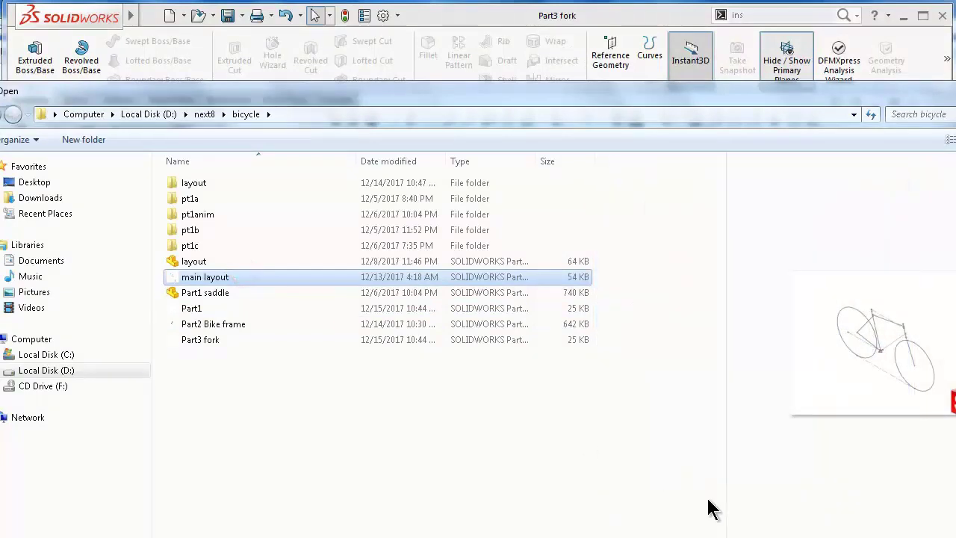
pyautogui.press('Return')
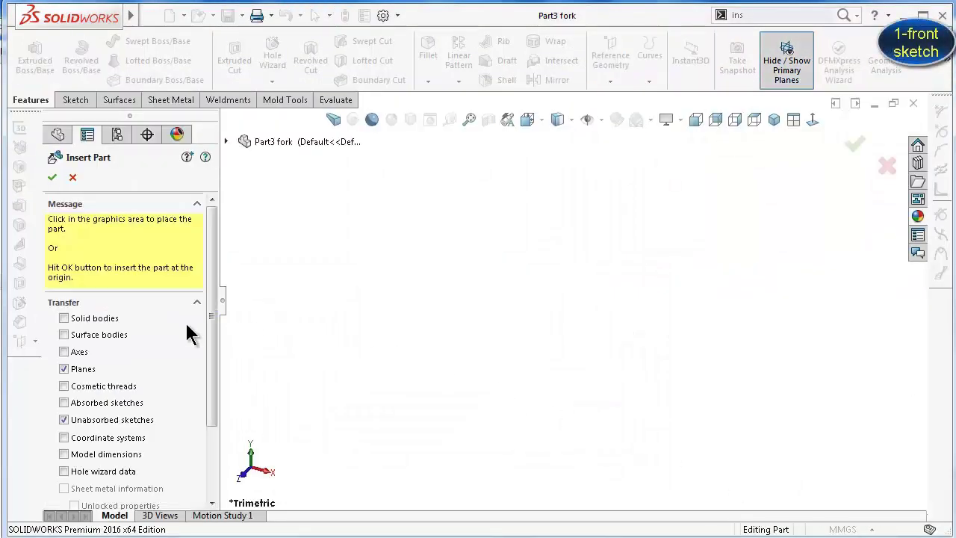
pyautogui.scroll(-3, 215, 305)
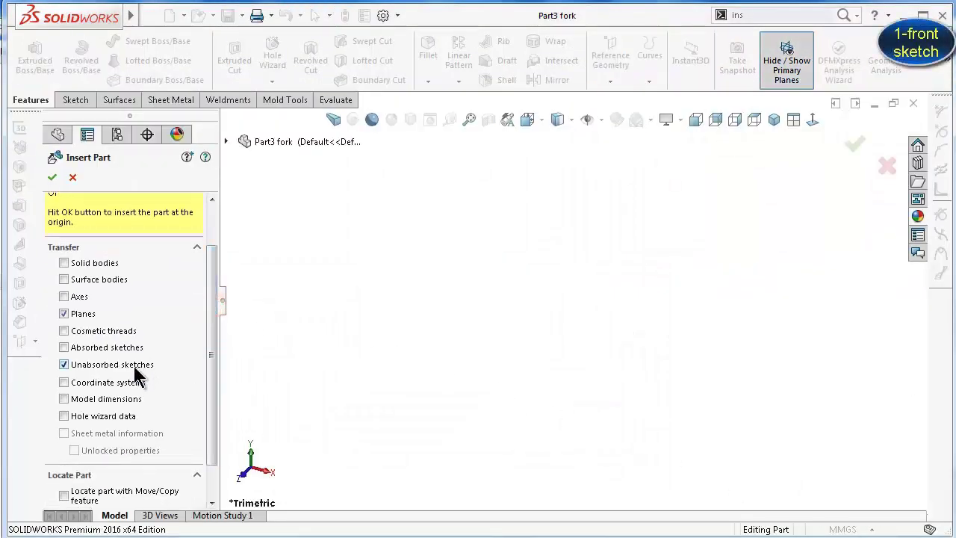
pyautogui.moveTo(212, 331)
pyautogui.mouseDown()
pyautogui.moveTo(211, 371)
pyautogui.moveTo(222, 317)
pyautogui.mouseUp()
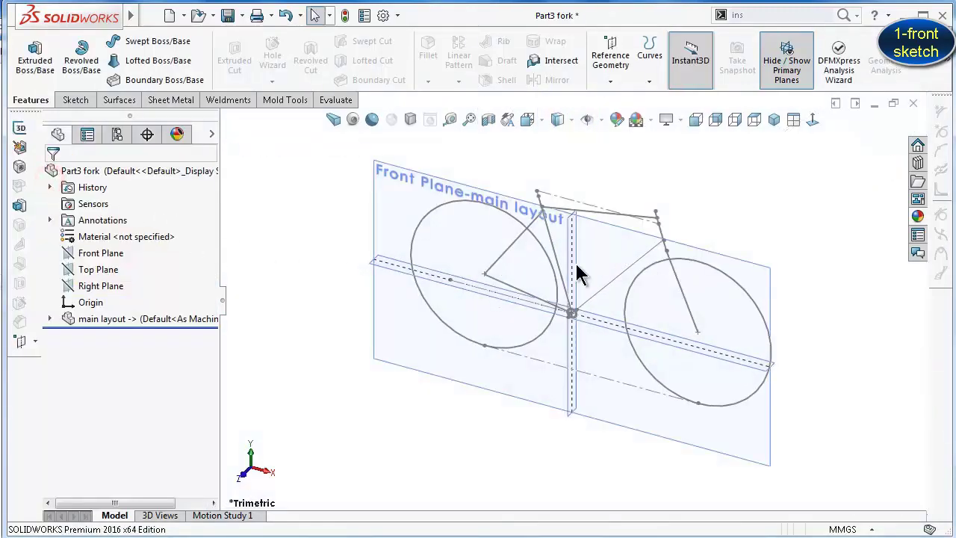
# Check the fork's Front, Top and Right planes against the inserted layout
pyautogui.scroll(-1, 637, 272)
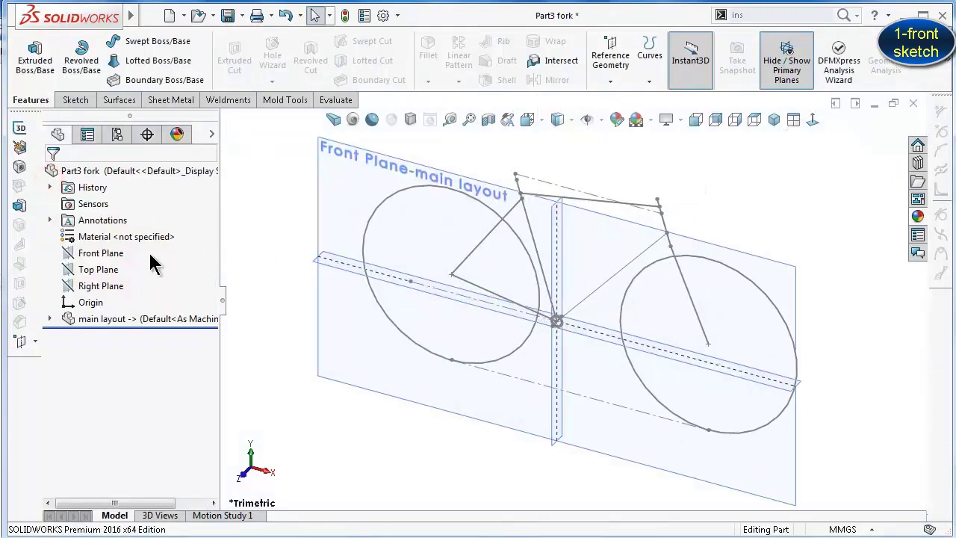
pyautogui.click(87, 254)
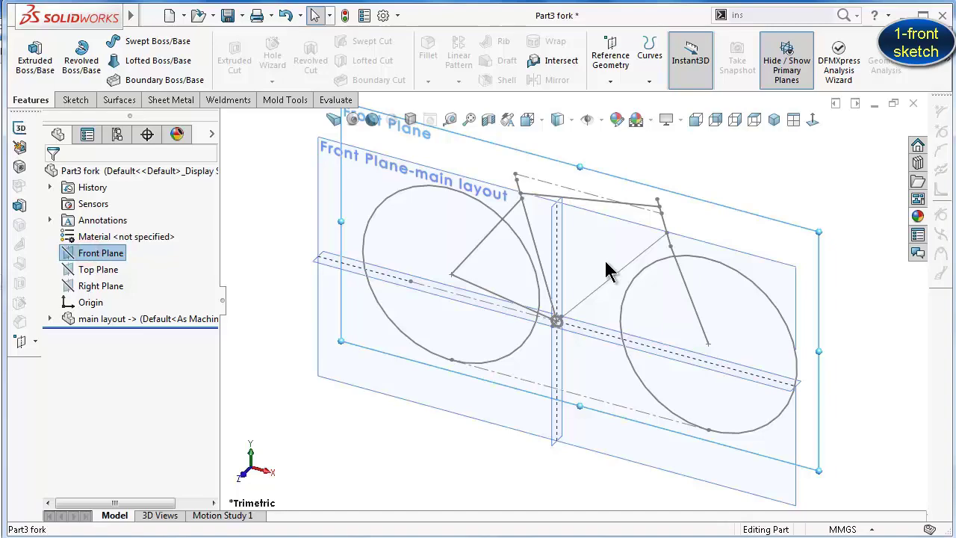
pyautogui.press('Up')
pyautogui.press('Up')
pyautogui.press('Up')
pyautogui.press('Up')
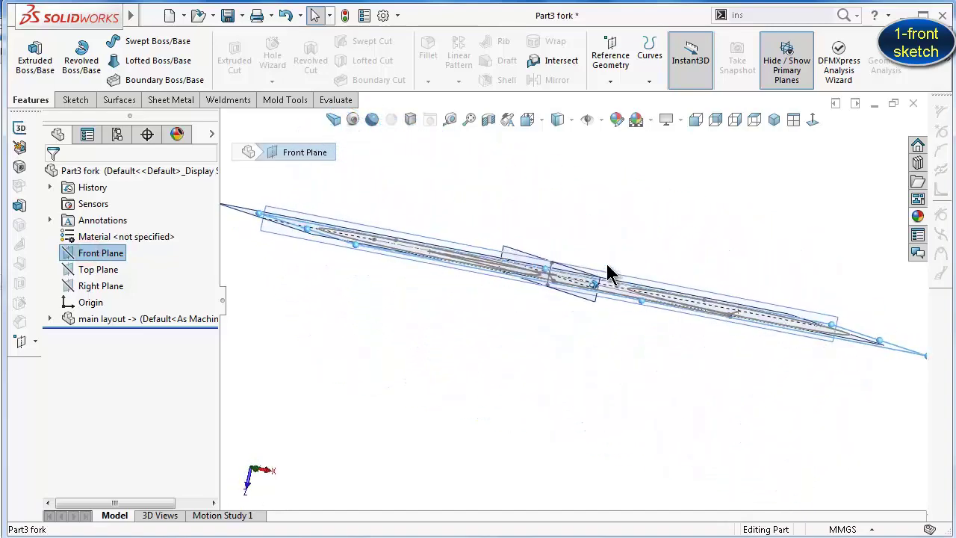
pyautogui.press('Up')
pyautogui.press('Up')
pyautogui.click(104, 274)
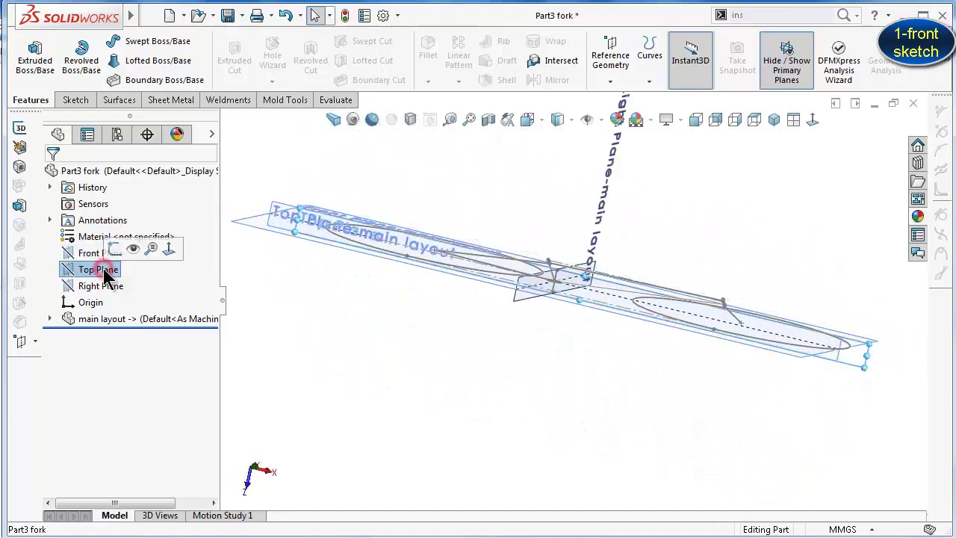
pyautogui.press('Up')
pyautogui.press('Up')
pyautogui.press('Up')
pyautogui.press('Up')
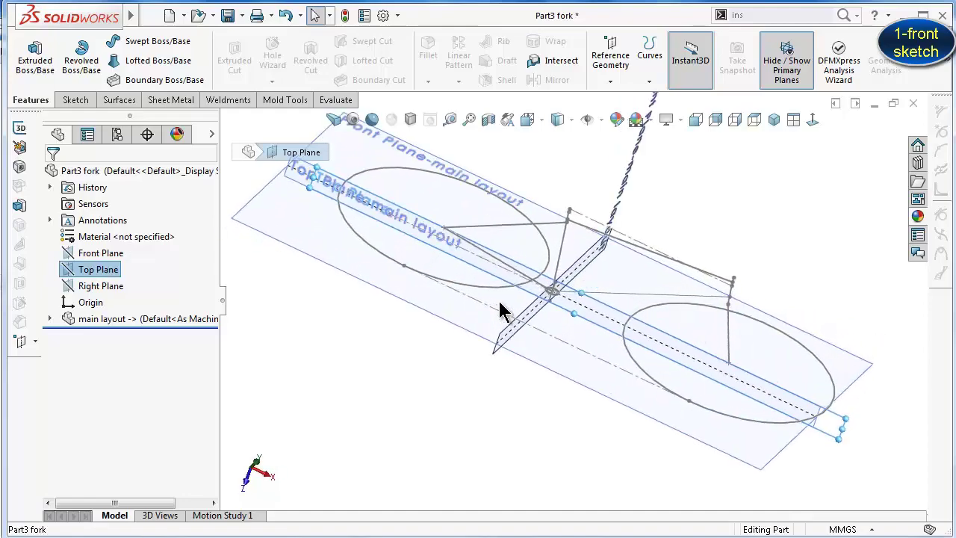
pyautogui.press('Up')
pyautogui.press('Up')
pyautogui.press('Up')
pyautogui.press('Up')
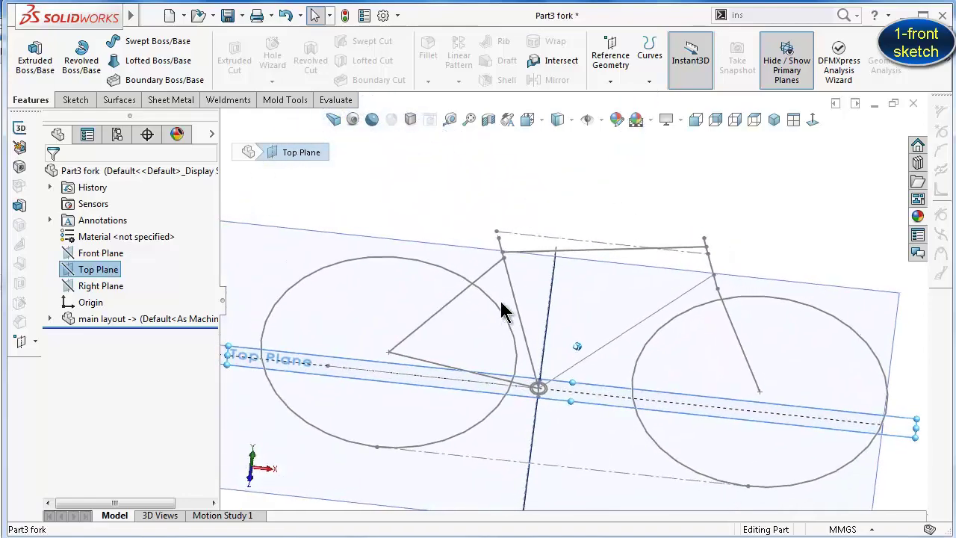
pyautogui.press('Up')
pyautogui.press('Up')
pyautogui.press('Up')
pyautogui.press('Up')
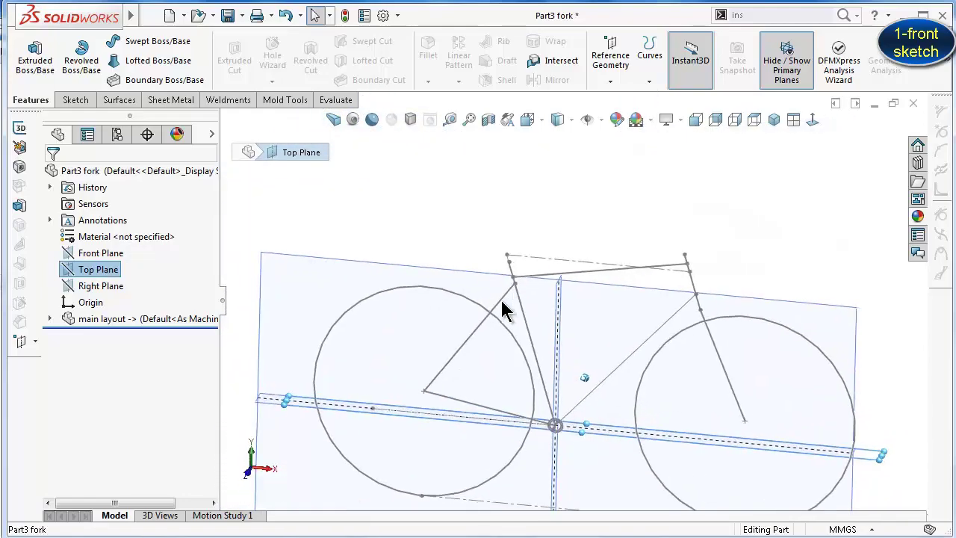
pyautogui.press('Up')
pyautogui.press('Up')
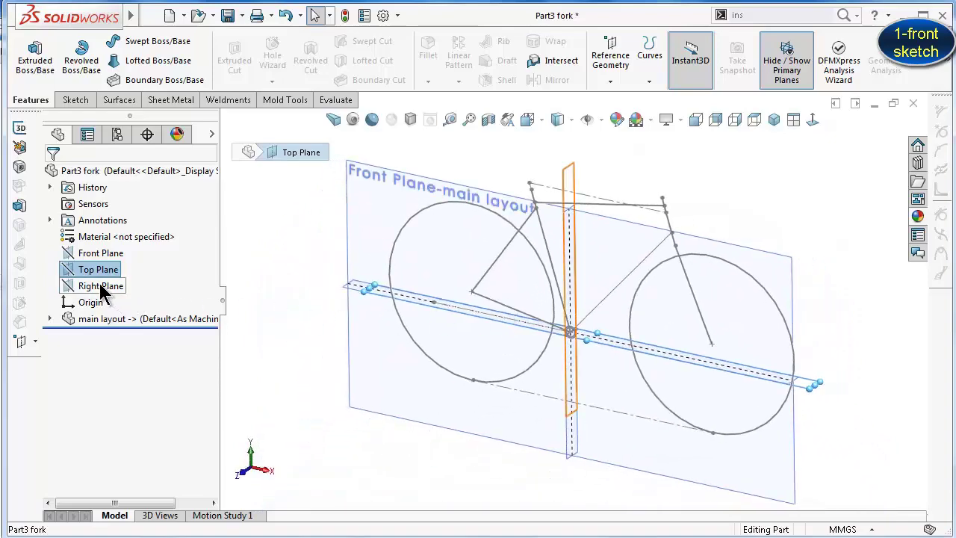
pyautogui.click(103, 291)
pyautogui.click(271, 283)
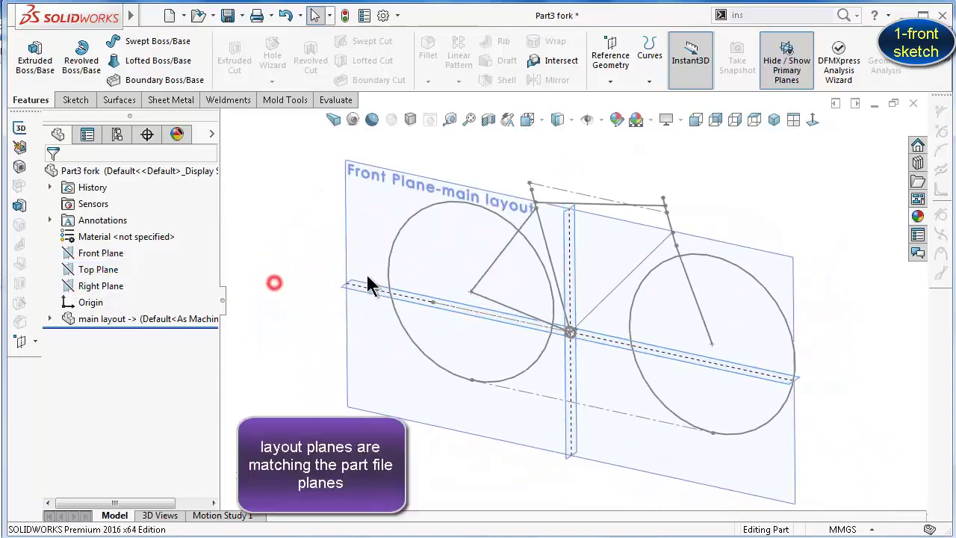
pyautogui.moveTo(367, 277)
pyautogui.mouseDown(button='middle')
pyautogui.moveTo(410, 256)
pyautogui.moveTo(436, 295)
pyautogui.mouseUp(button='middle')
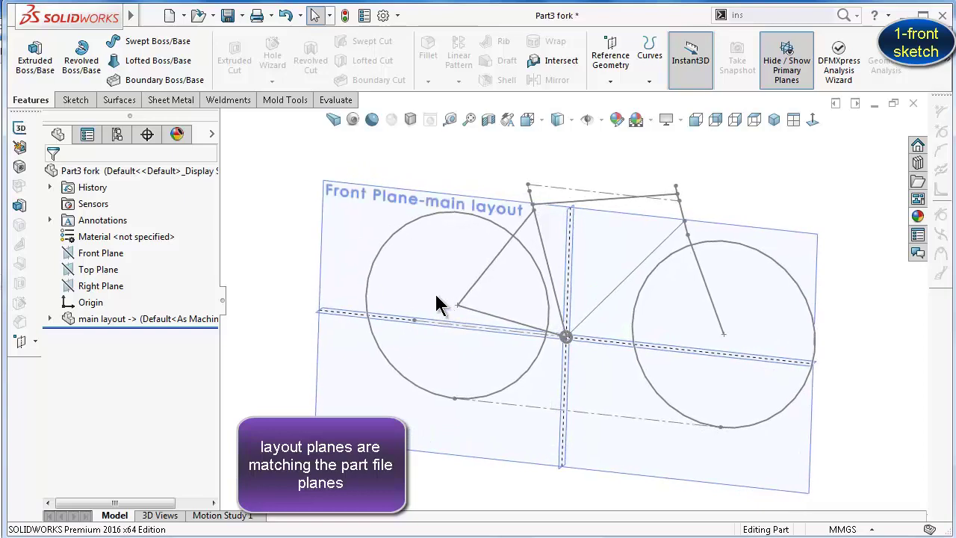
# Hide the main layout's Front, Top and Right planes
pyautogui.click(337, 221)
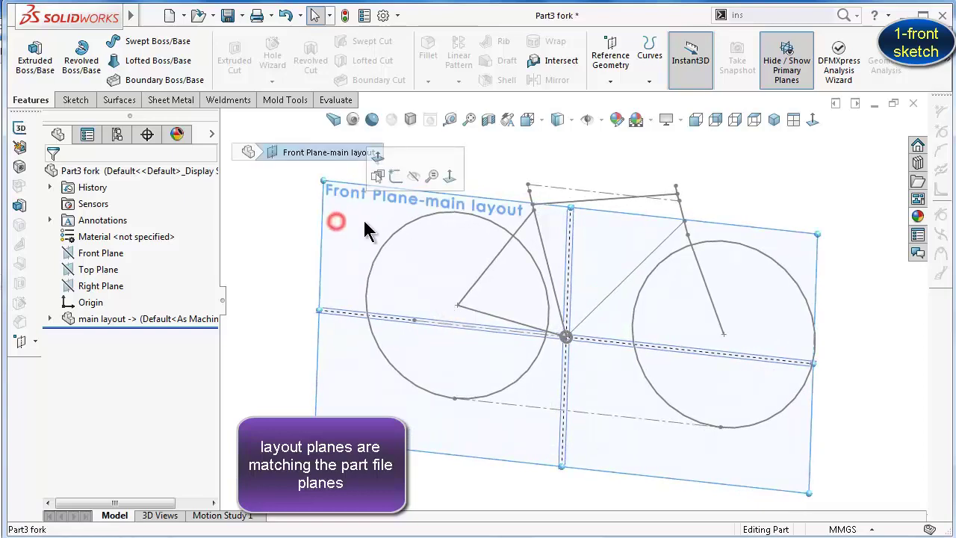
pyautogui.click(415, 180)
pyautogui.click(345, 313)
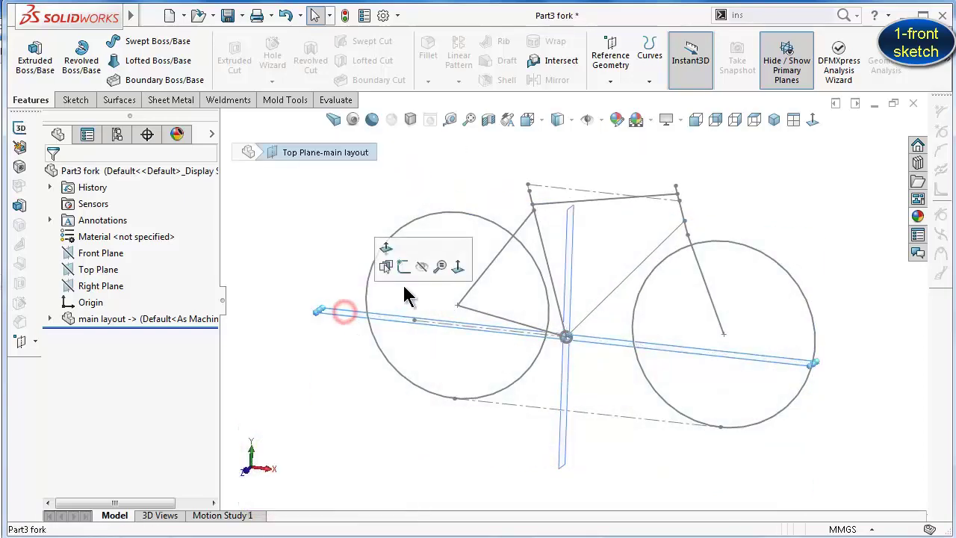
pyautogui.click(427, 271)
pyautogui.scroll(-3, 572, 287)
pyautogui.click(568, 269)
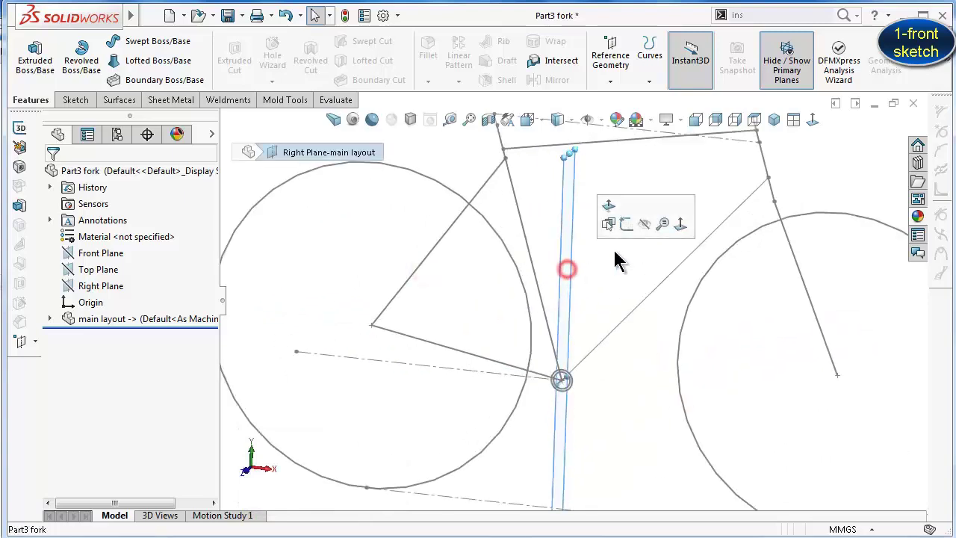
pyautogui.click(645, 224)
pyautogui.moveTo(674, 249); pyautogui.dragTo(654, 286, button='middle')
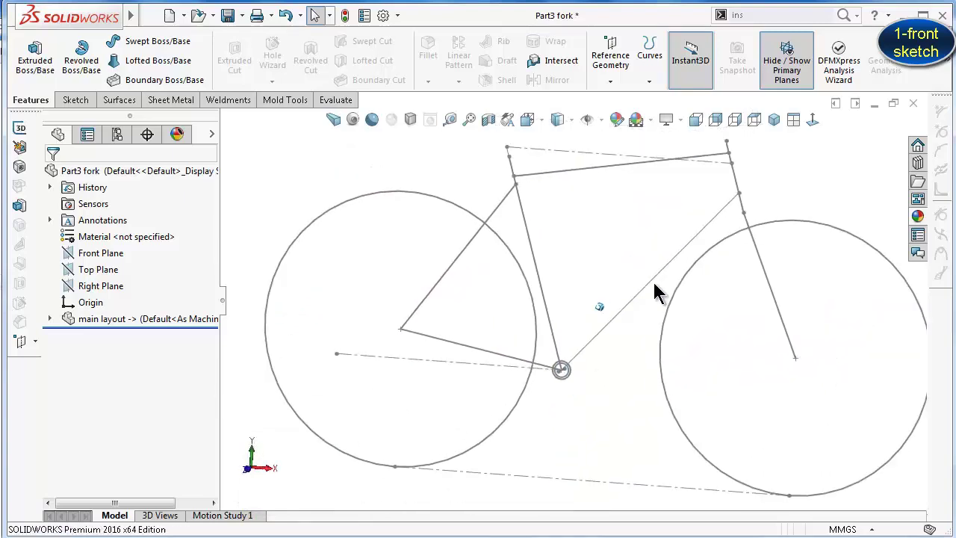
# View the part normal to the Front Plane and reselect the Front Plane
pyautogui.click(101, 255)
pyautogui.click(173, 234)
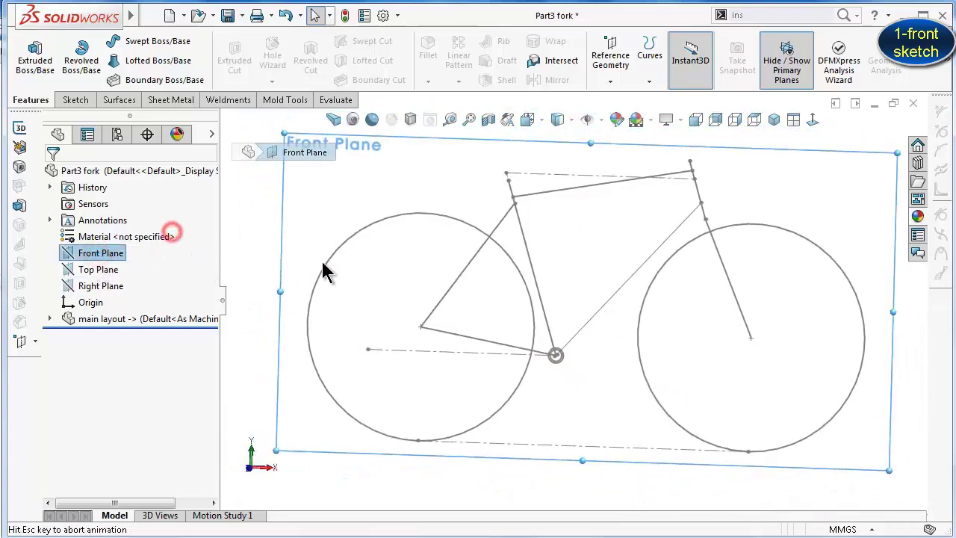
pyautogui.click(582, 224)
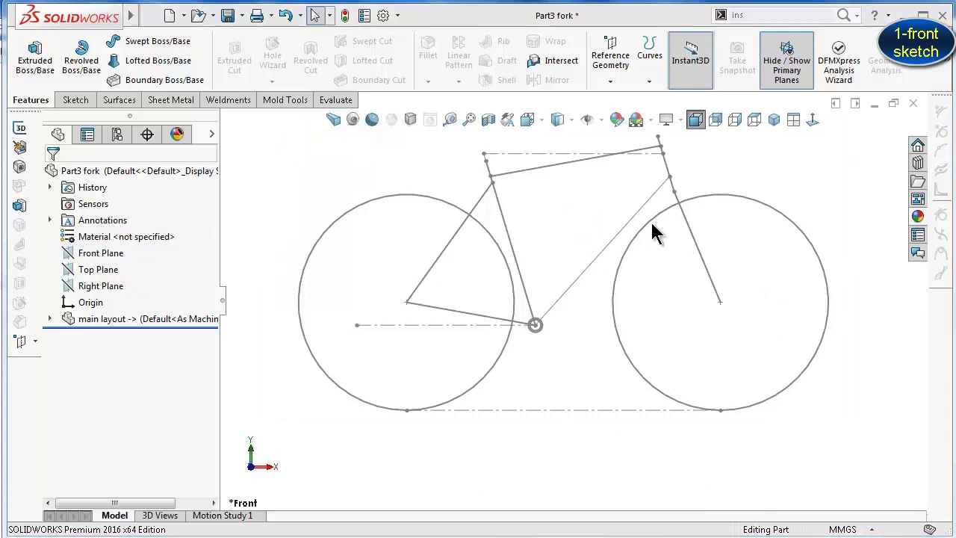
pyautogui.click(97, 253)
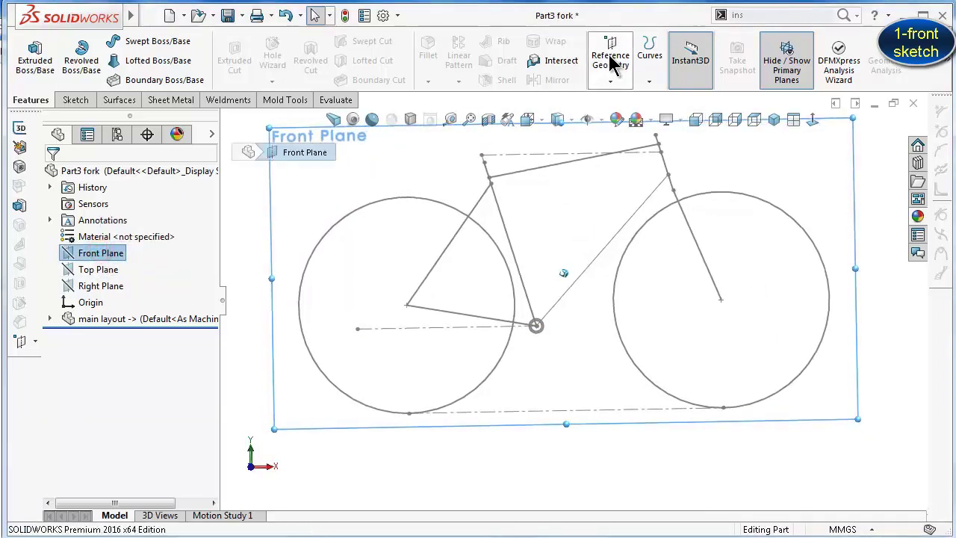
# Base Plane4 on fork line Line10 at 90° to the Front Plane and orbit to view it edge-on
pyautogui.click(610, 81)
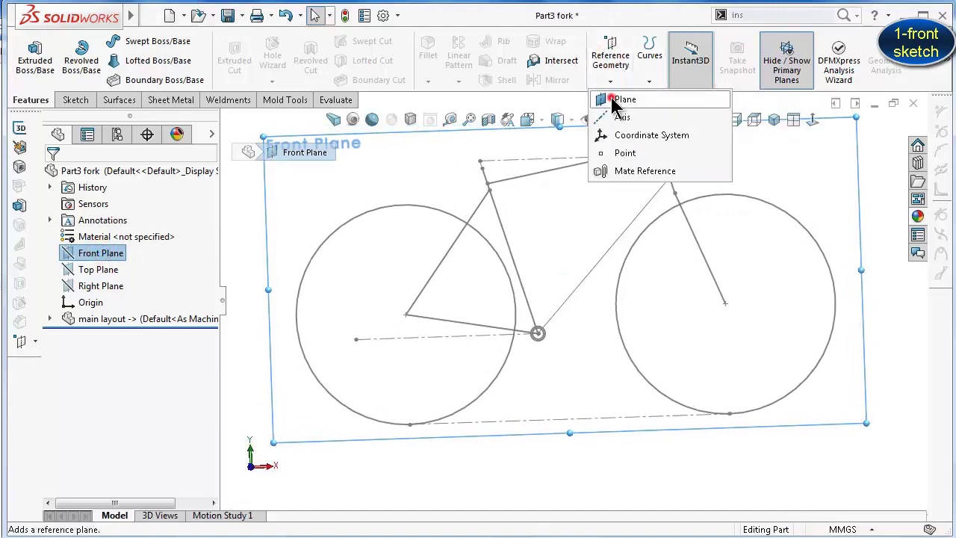
pyautogui.click(612, 101)
pyautogui.scroll(-3, 678, 177)
pyautogui.scroll(-2, 635, 232)
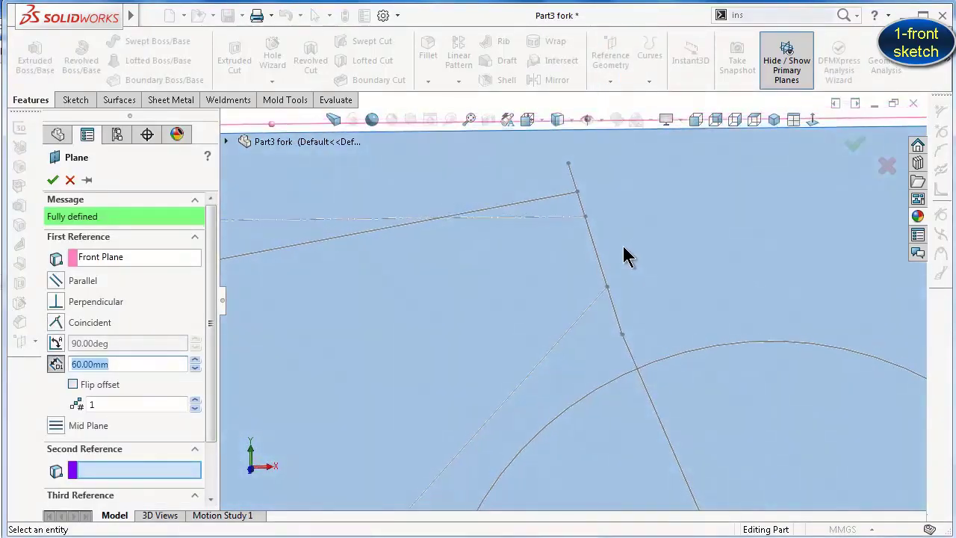
pyautogui.click(606, 283)
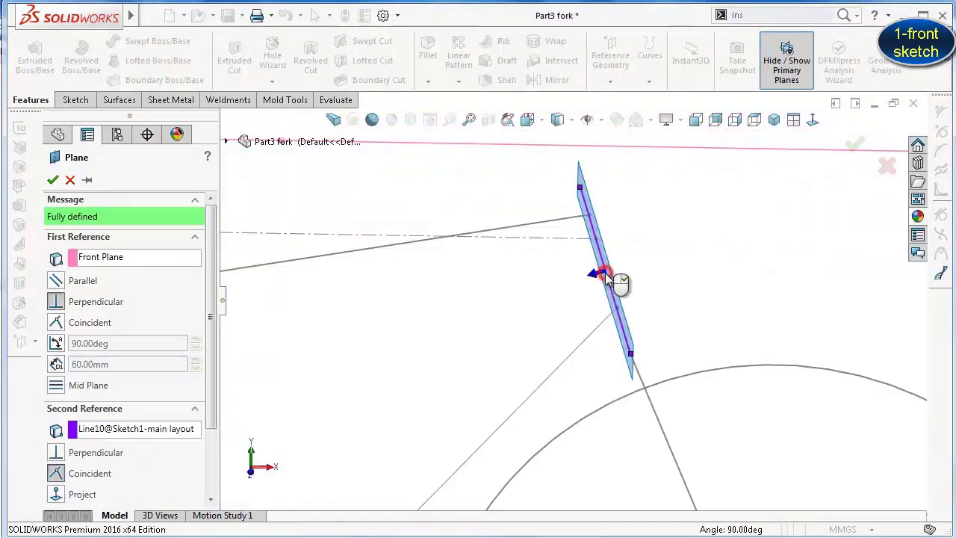
pyautogui.moveTo(607, 283); pyautogui.dragTo(671, 293, button='middle')
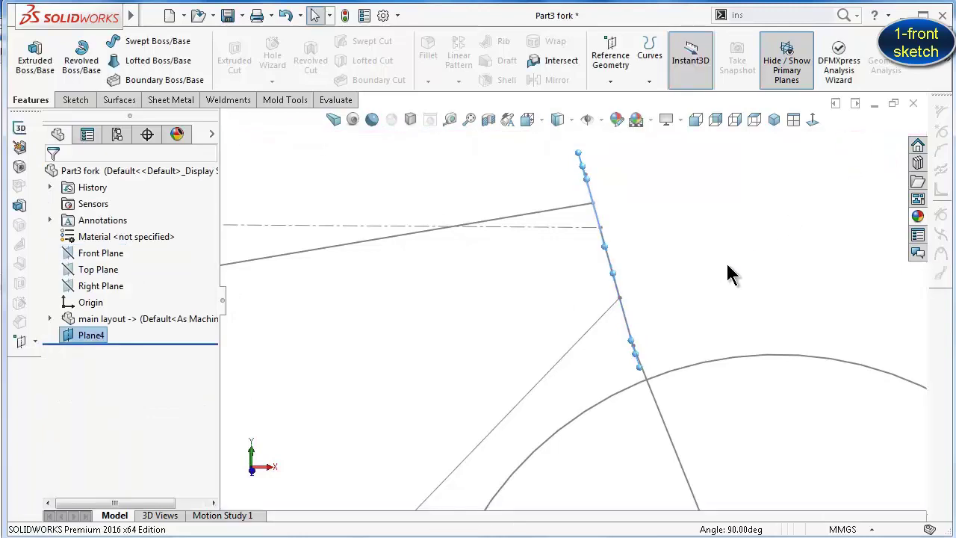
pyautogui.moveTo(691, 283); pyautogui.dragTo(644, 380, button='middle')
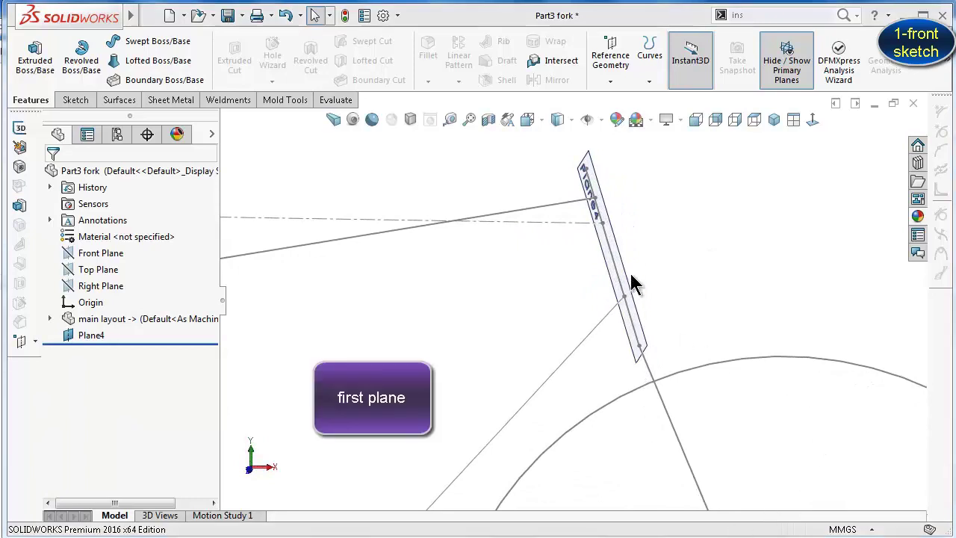
pyautogui.moveTo(544, 284); pyautogui.dragTo(550, 262, button='middle')
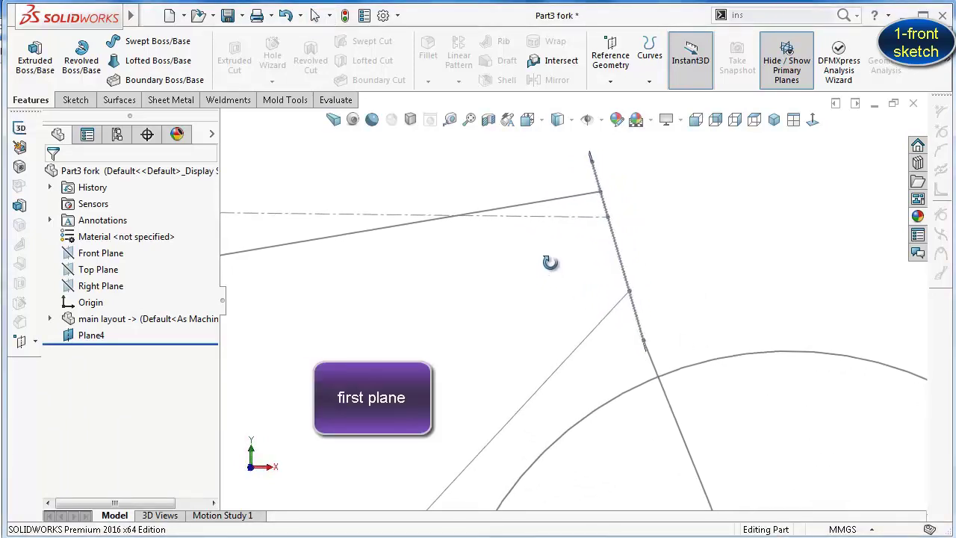
# Create Plane5 perpendicular to Line10 and coincident with its lower endpoint Point21
pyautogui.click(608, 62)
pyautogui.click(607, 95)
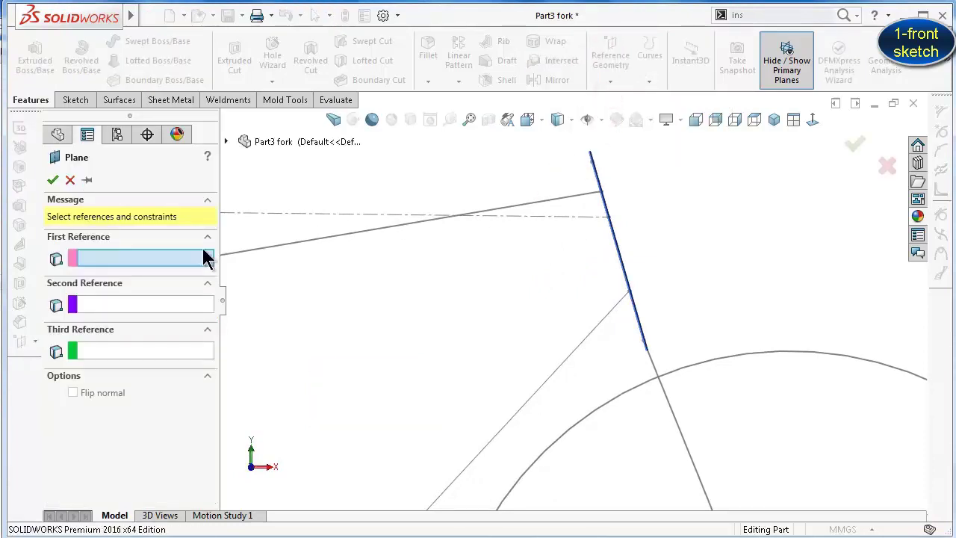
pyautogui.moveTo(694, 273)
pyautogui.mouseDown(button='middle')
pyautogui.moveTo(664, 277)
pyautogui.moveTo(561, 371)
pyautogui.mouseUp(button='middle')
pyautogui.click(571, 339)
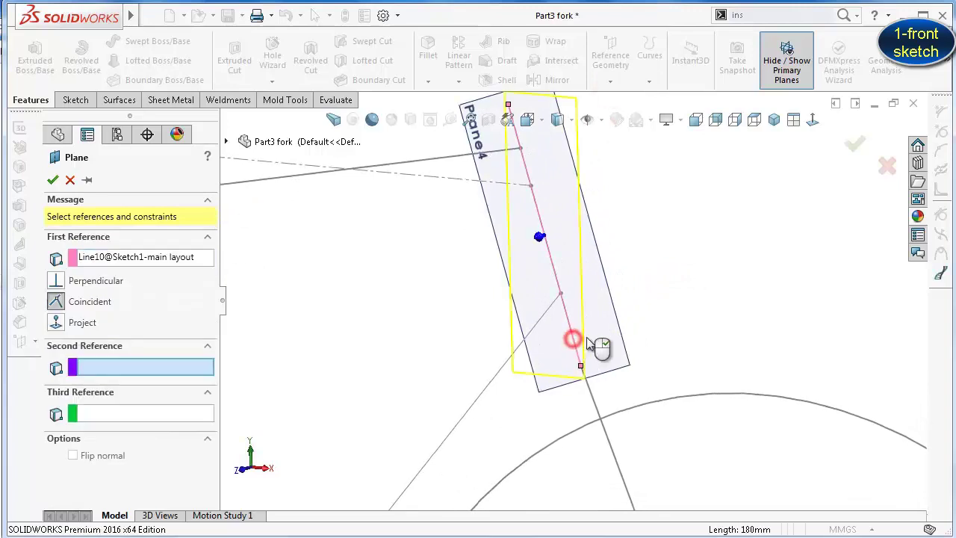
pyautogui.scroll(-2, 597, 377)
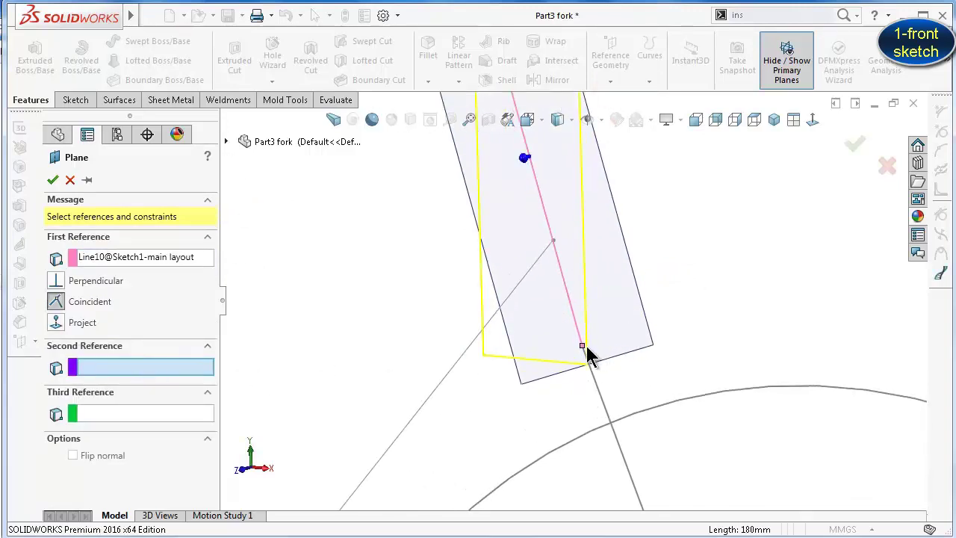
pyautogui.moveTo(586, 351)
pyautogui.mouseDown(button='middle')
pyautogui.moveTo(593, 366)
pyautogui.moveTo(540, 335)
pyautogui.moveTo(554, 316)
pyautogui.moveTo(730, 332)
pyautogui.moveTo(746, 274)
pyautogui.moveTo(747, 306)
pyautogui.moveTo(686, 309)
pyautogui.moveTo(632, 273)
pyautogui.moveTo(683, 277)
pyautogui.moveTo(665, 249)
pyautogui.moveTo(686, 345)
pyautogui.mouseUp(button='middle')
pyautogui.click(650, 298)
pyautogui.scroll(3, 681, 339)
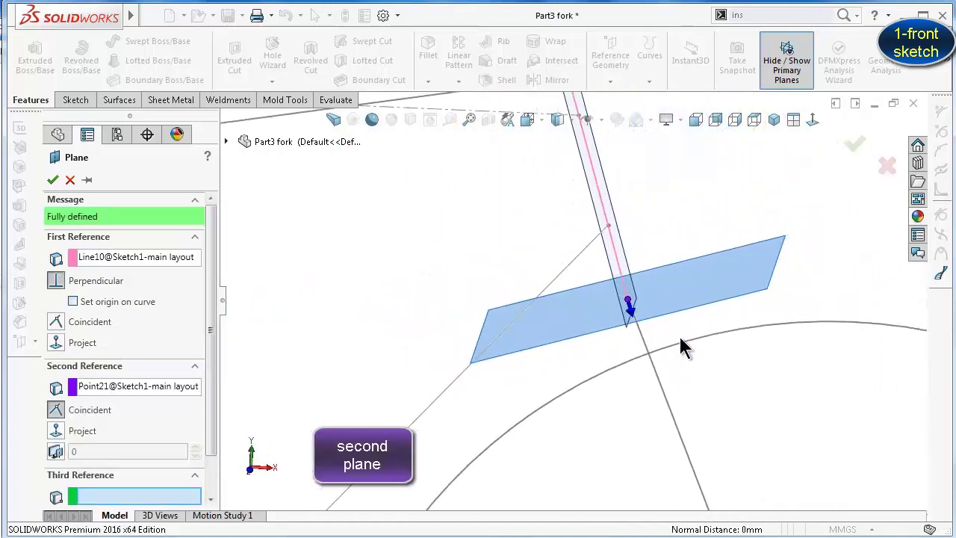
pyautogui.scroll(3, 681, 342)
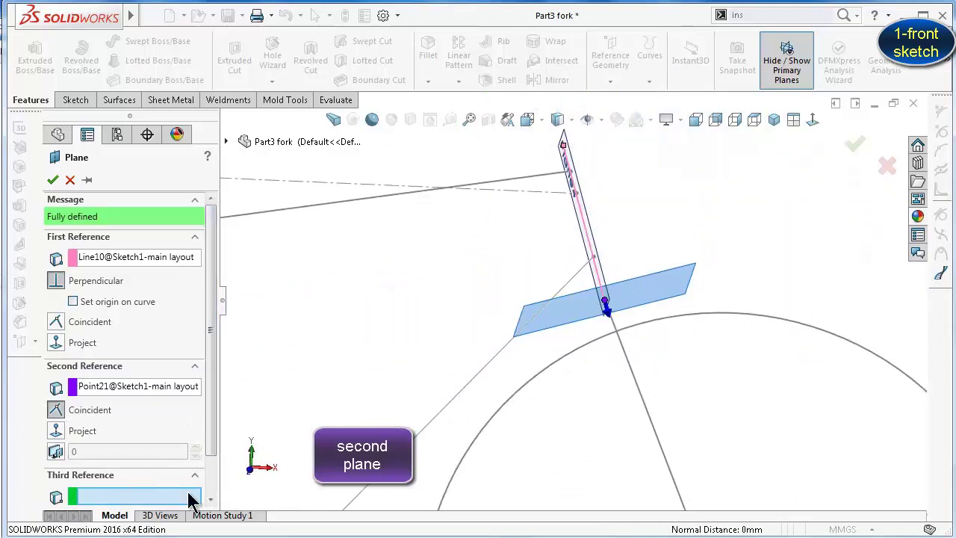
pyautogui.click(228, 142)
pyautogui.click(52, 179)
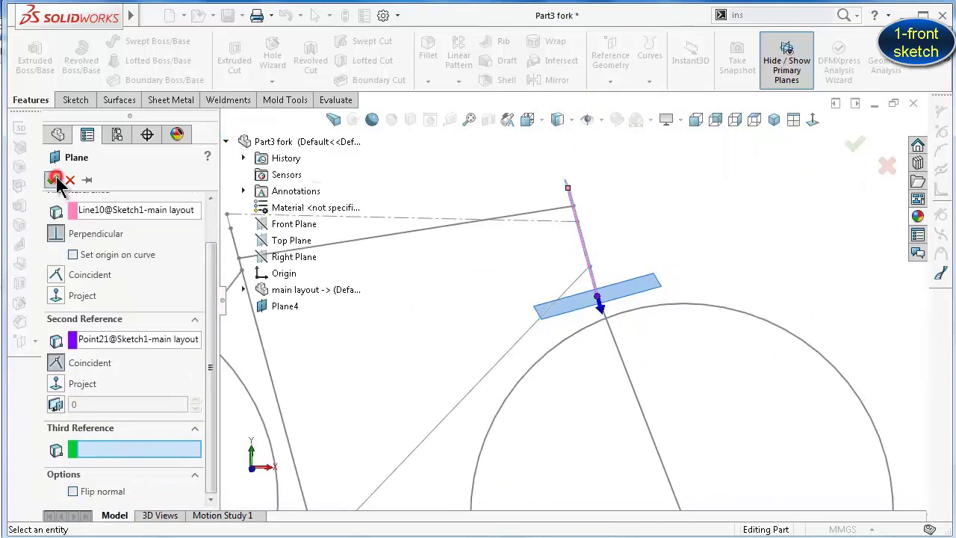
# Orbit around the bicycle layout to inspect both new reference planes
pyautogui.click(739, 252)
pyautogui.moveTo(735, 258); pyautogui.dragTo(669, 287, button='middle')
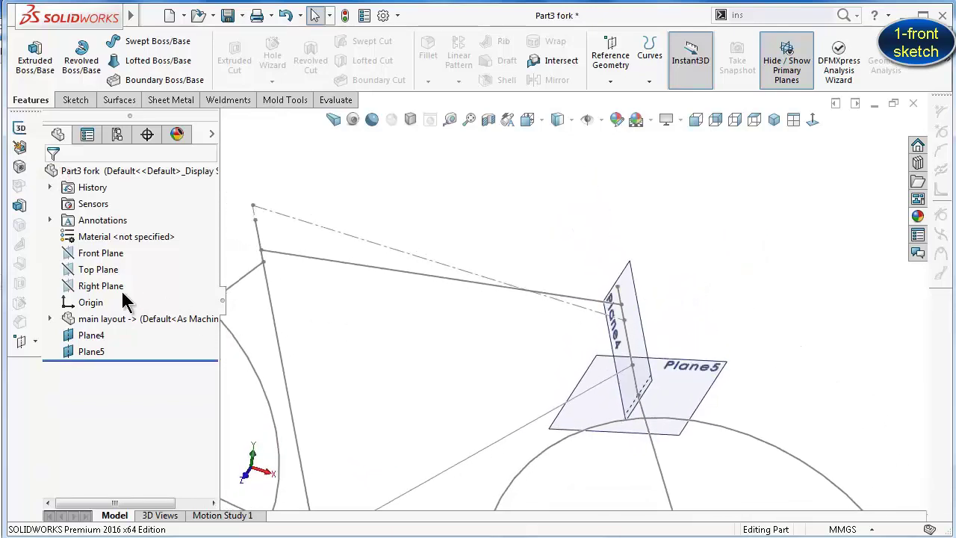
pyautogui.click(96, 253)
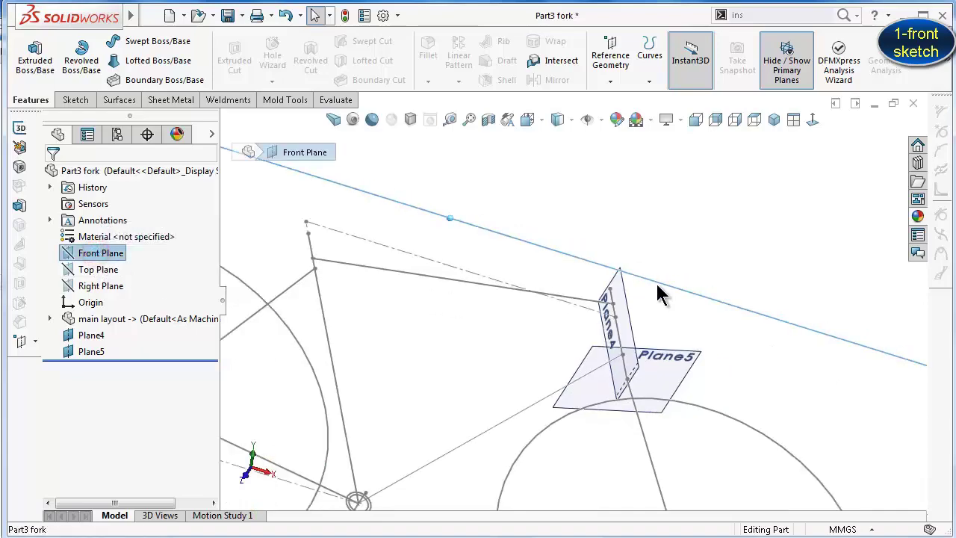
pyautogui.moveTo(656, 281)
pyautogui.mouseDown(button='middle')
pyautogui.moveTo(657, 341)
pyautogui.moveTo(625, 397)
pyautogui.moveTo(675, 256)
pyautogui.moveTo(693, 290)
pyautogui.moveTo(704, 203)
pyautogui.moveTo(701, 231)
pyautogui.mouseUp(button='middle')
pyautogui.click(706, 207)
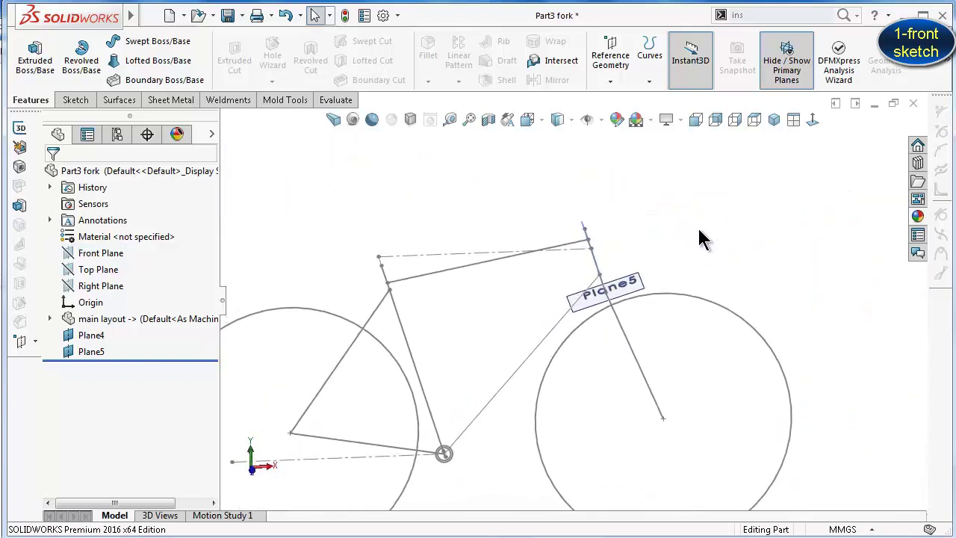
pyautogui.click(709, 224)
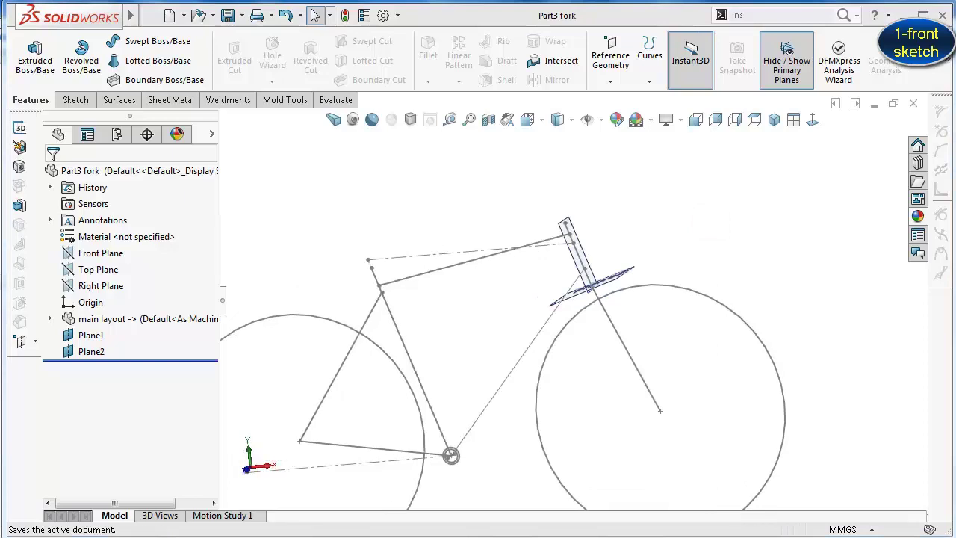
# Open Sketch3 on the Front Plane, face it normally, and select the 180mm steering line
pyautogui.click(100, 253)
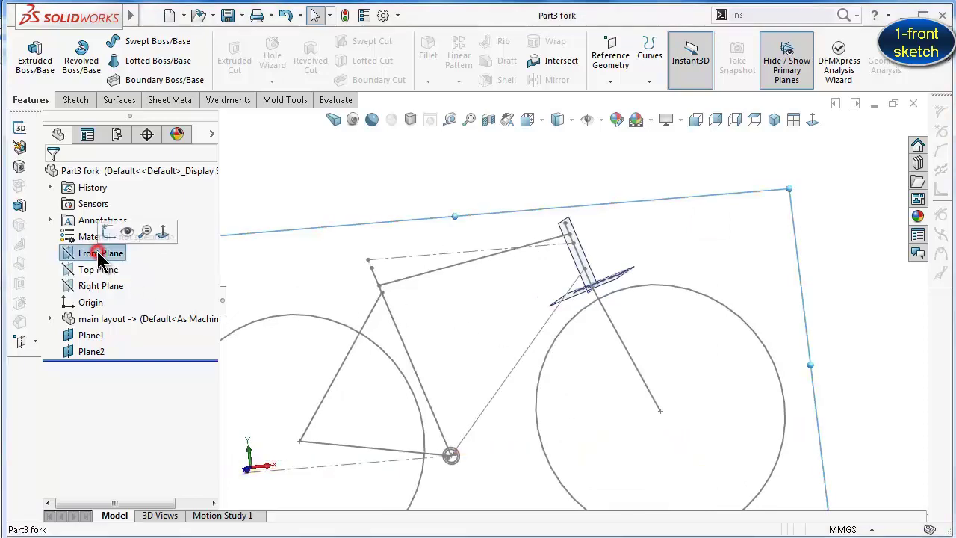
pyautogui.click(109, 234)
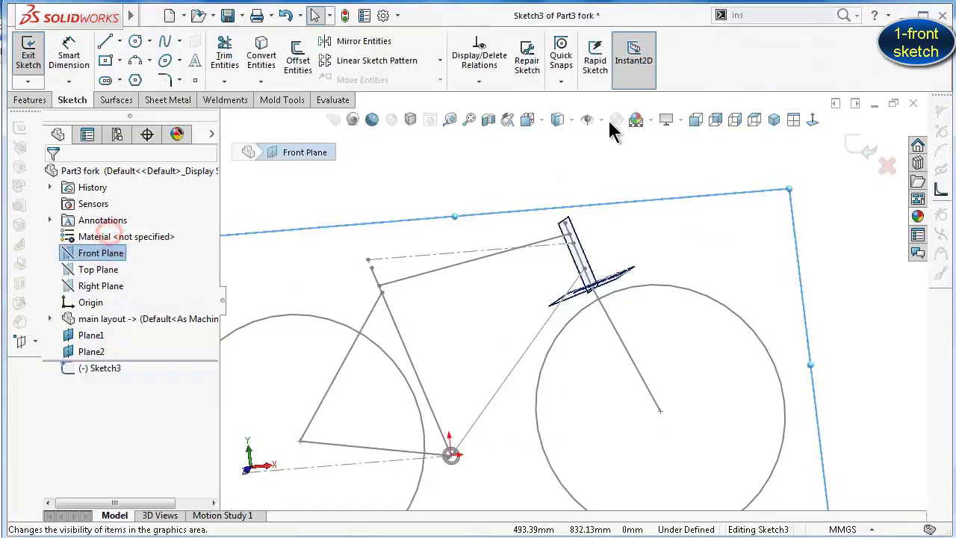
pyautogui.click(813, 122)
pyautogui.scroll(-1, 631, 209)
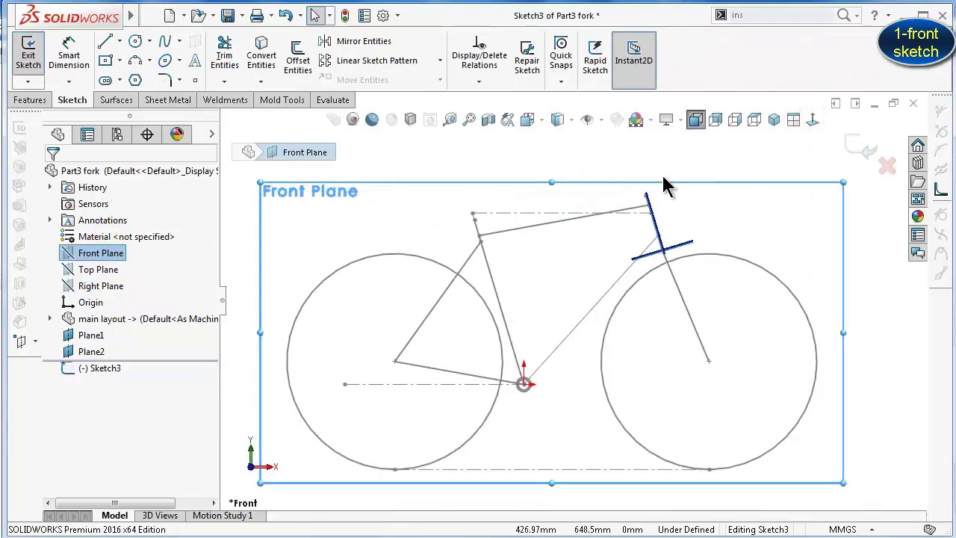
pyautogui.scroll(-3, 672, 185)
pyautogui.scroll(-1, 653, 239)
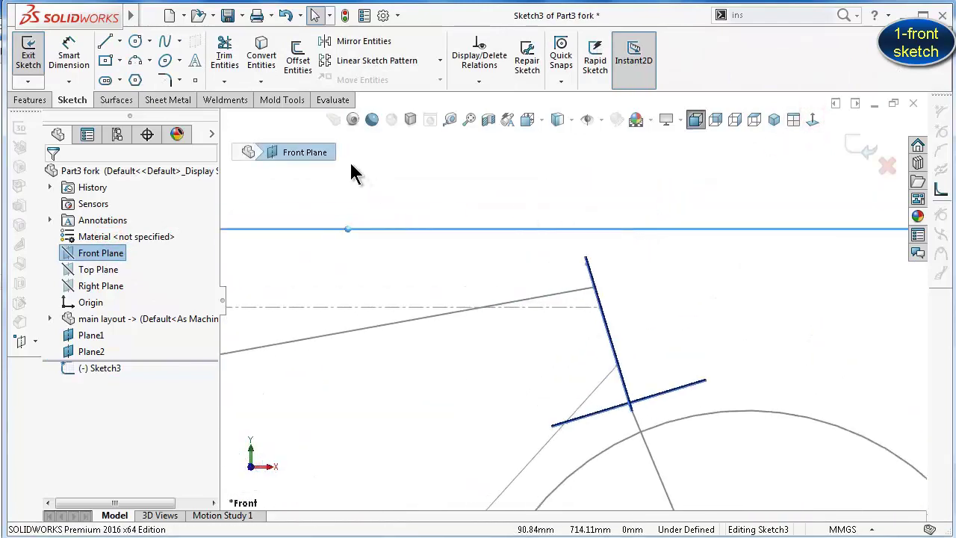
pyautogui.moveTo(350, 164); pyautogui.dragTo(367, 182, button='middle')
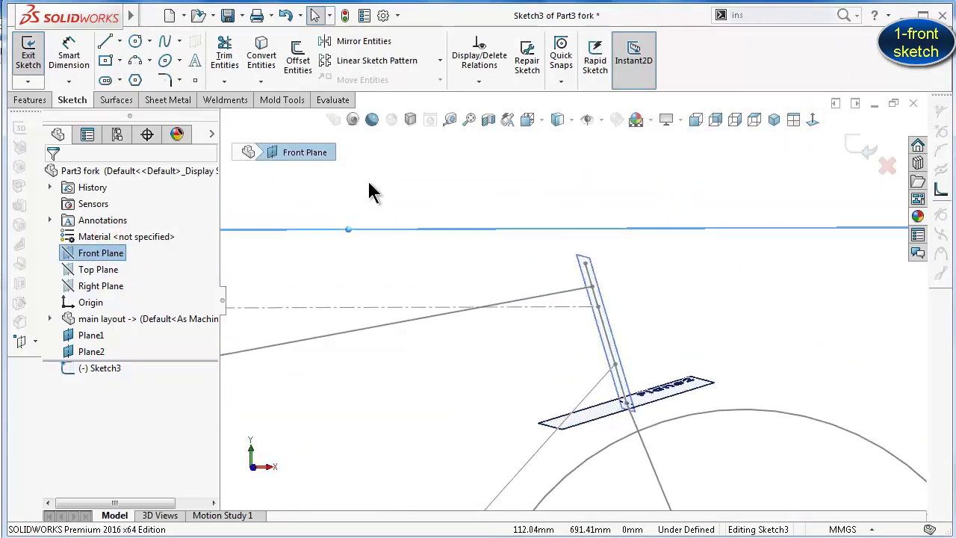
pyautogui.moveTo(577, 342); pyautogui.dragTo(595, 327, button='middle')
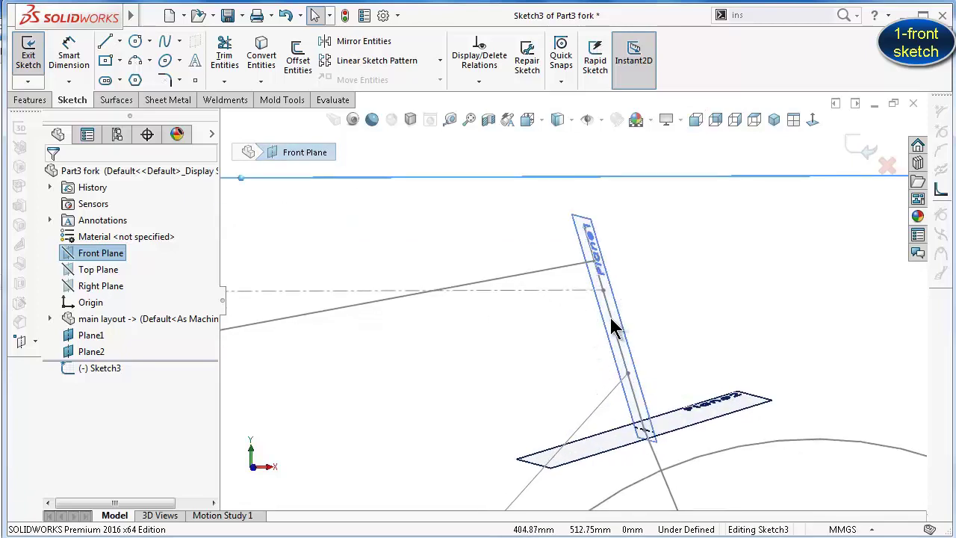
pyautogui.click(611, 326)
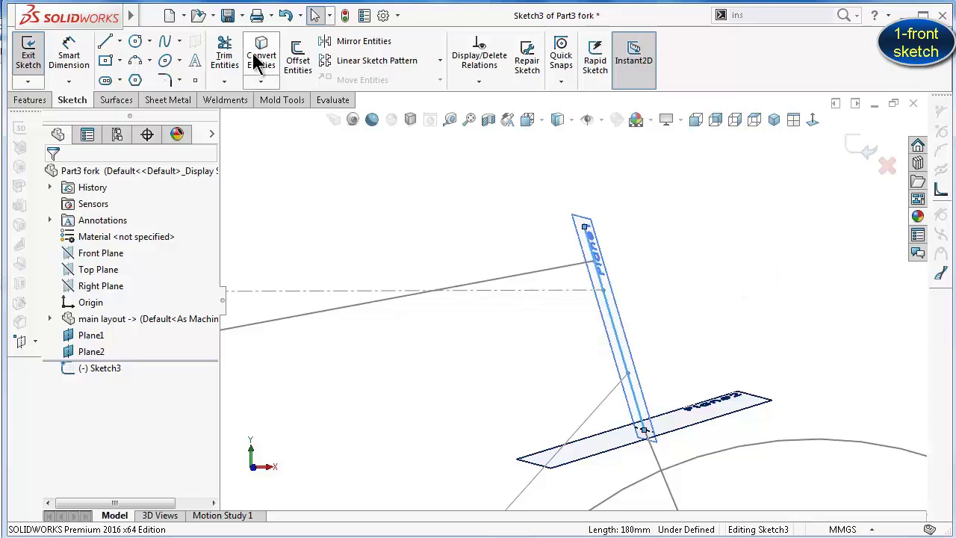
# Make the copied steering line construction geometry
pyautogui.scroll(-3, 618, 340)
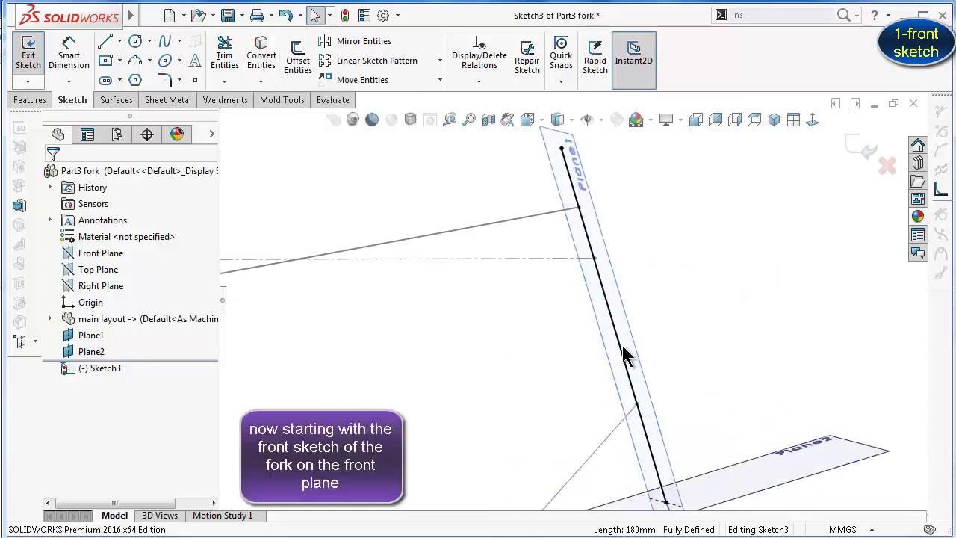
pyautogui.click(619, 345)
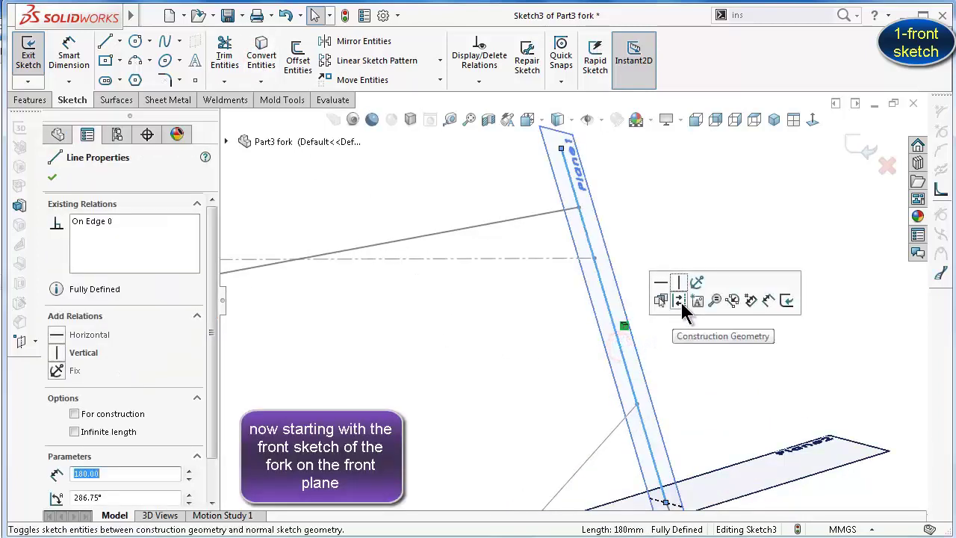
pyautogui.click(627, 305)
pyautogui.click(680, 303)
# Move the line's lower point to the front wheel hub and extend it above the head tube
pyautogui.moveTo(678, 299); pyautogui.dragTo(631, 433, button='middle')
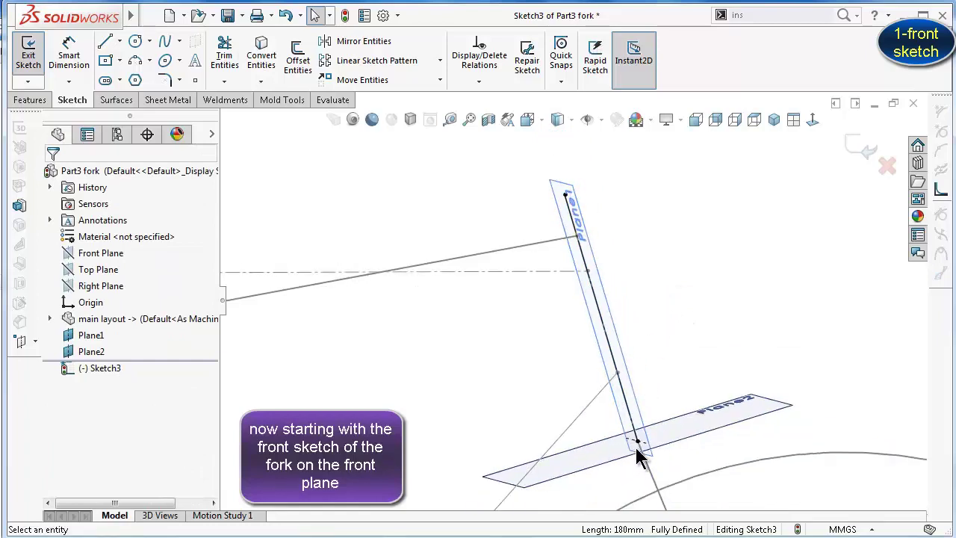
pyautogui.click(635, 441)
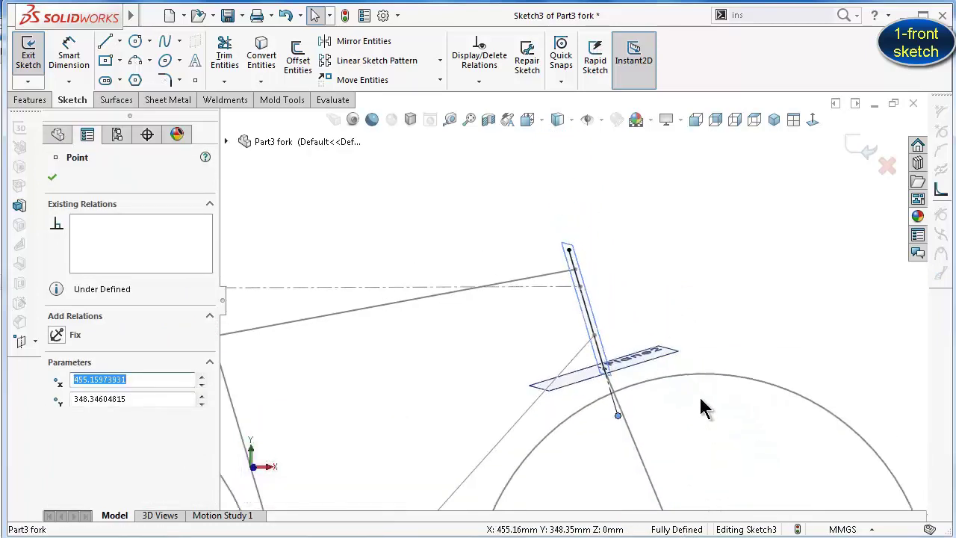
pyautogui.click(811, 120)
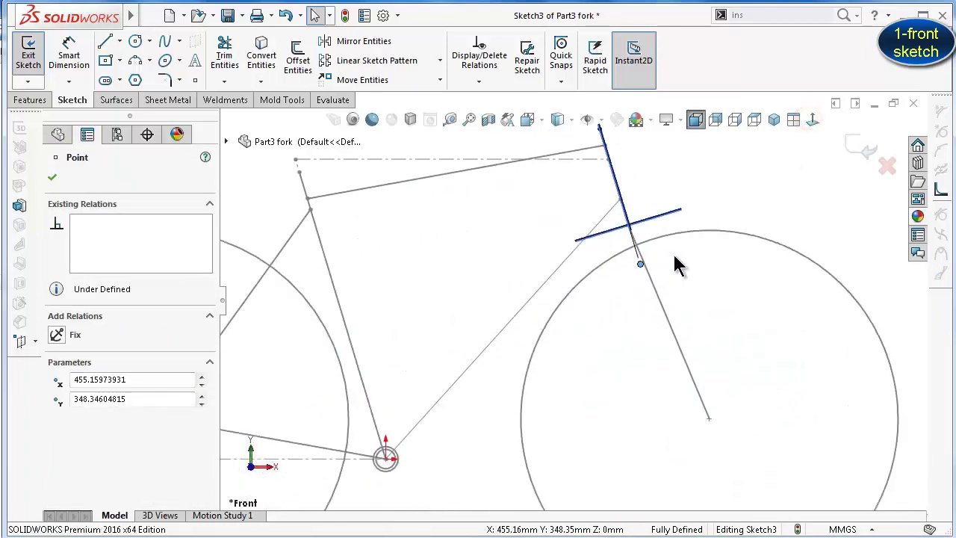
pyautogui.click(610, 302)
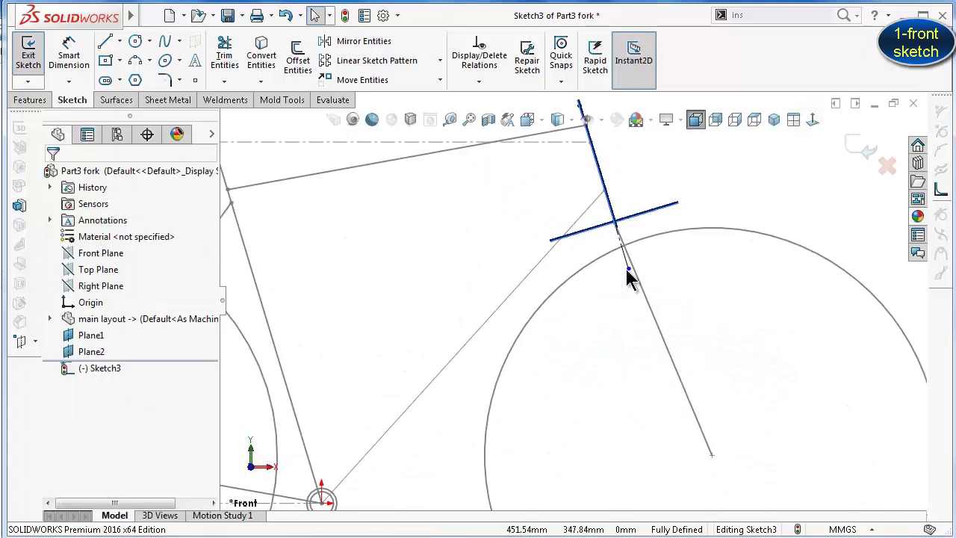
pyautogui.moveTo(625, 269); pyautogui.dragTo(677, 428)
pyautogui.scroll(3, 635, 153)
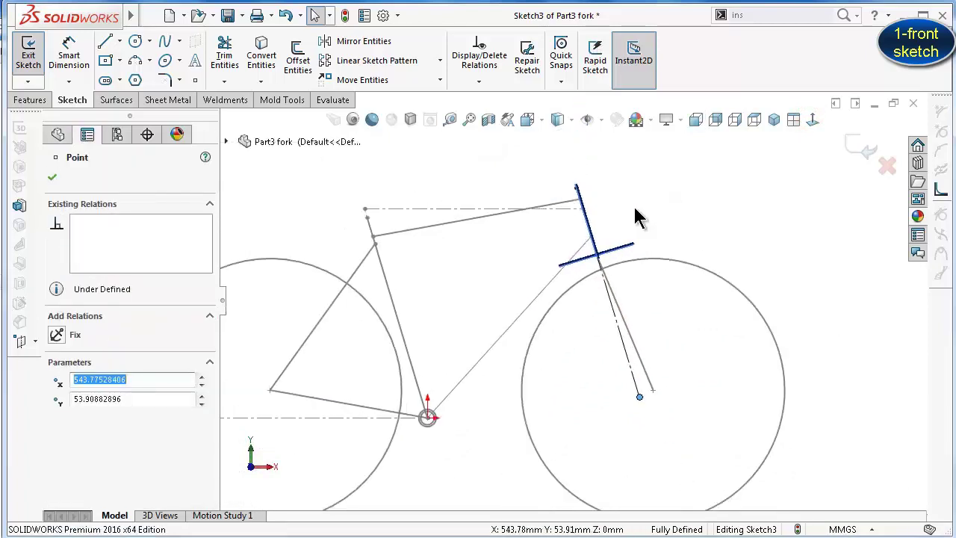
pyautogui.scroll(-5, 515, 203)
pyautogui.moveTo(505, 199); pyautogui.dragTo(481, 124)
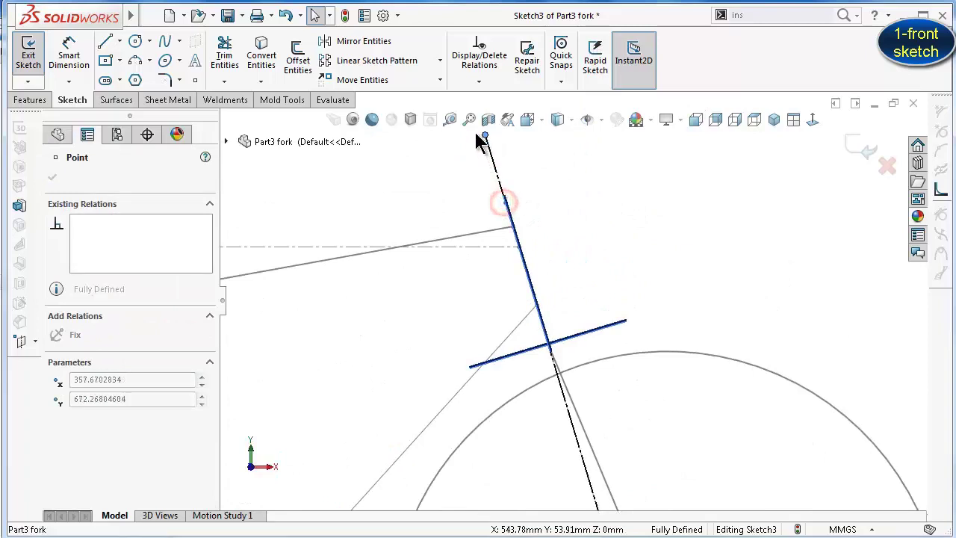
pyautogui.click(422, 180)
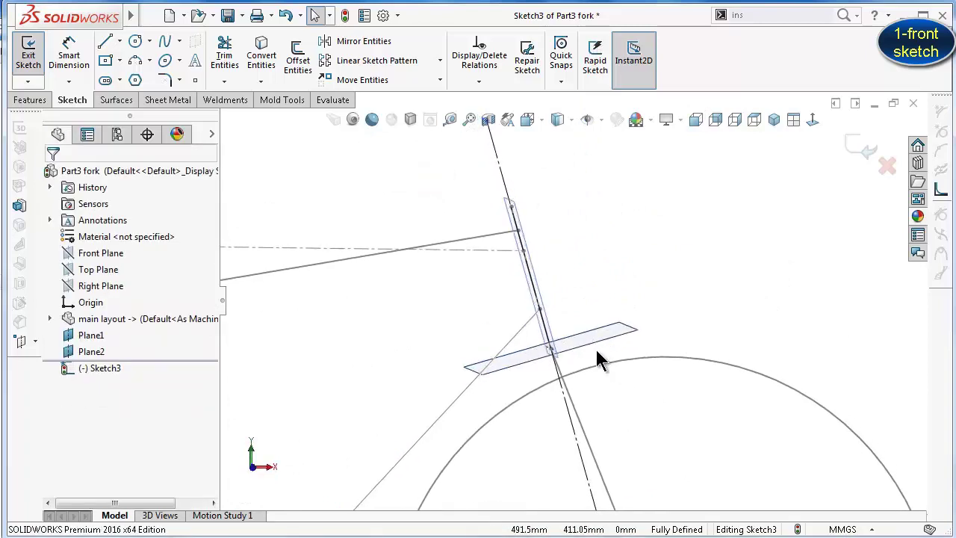
# Hide Plane1 and Plane2 in the FeatureManager tree
pyautogui.moveTo(595, 347); pyautogui.dragTo(618, 337, button='middle')
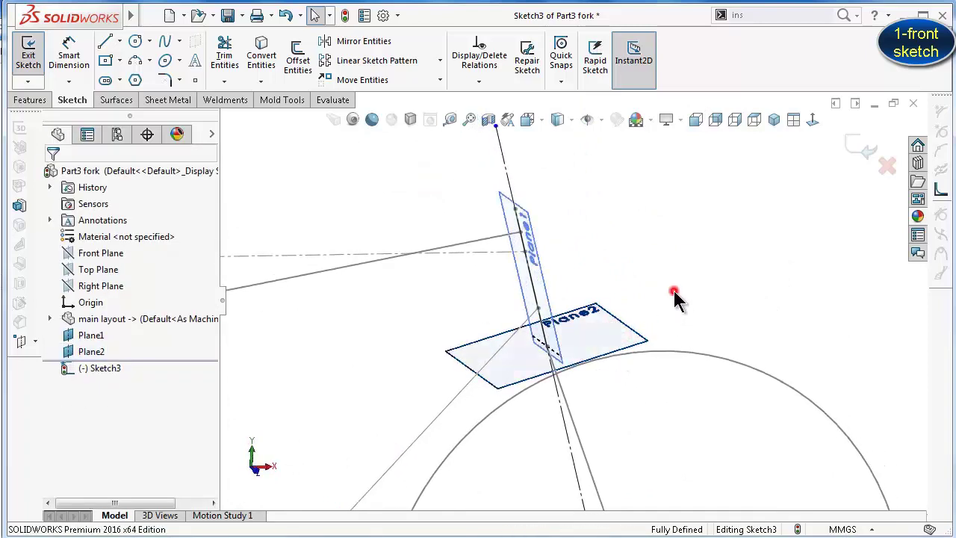
pyautogui.click(90, 335)
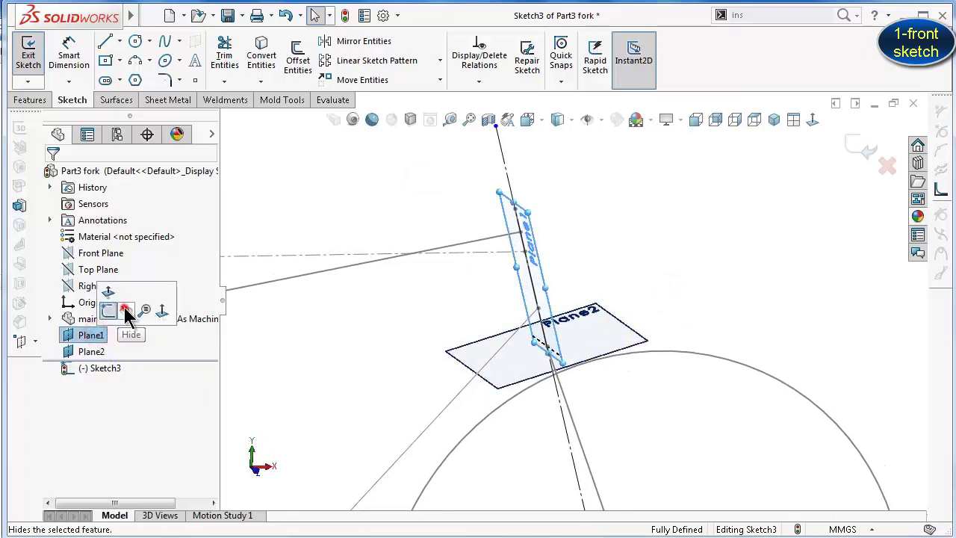
pyautogui.click(123, 304)
pyautogui.click(93, 353)
pyautogui.click(123, 321)
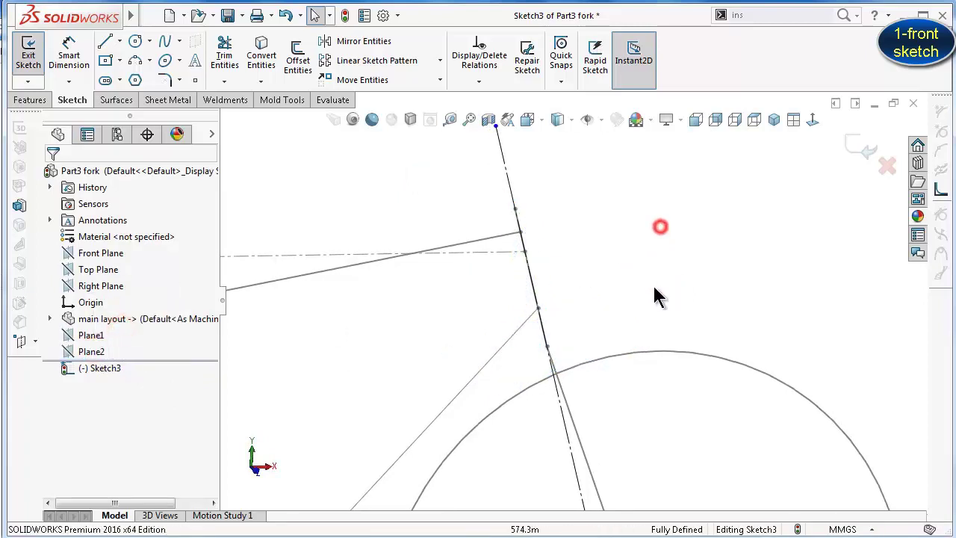
pyautogui.scroll(2, 643, 323)
pyautogui.scroll(1, 635, 331)
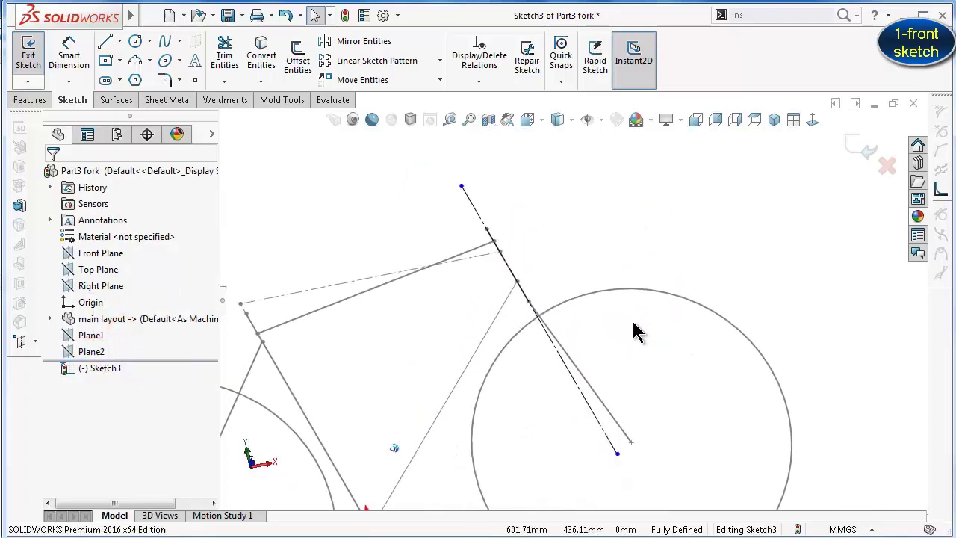
# Exit Sketch3 and return to editing it
pyautogui.hotkey('ctrl', 'b')
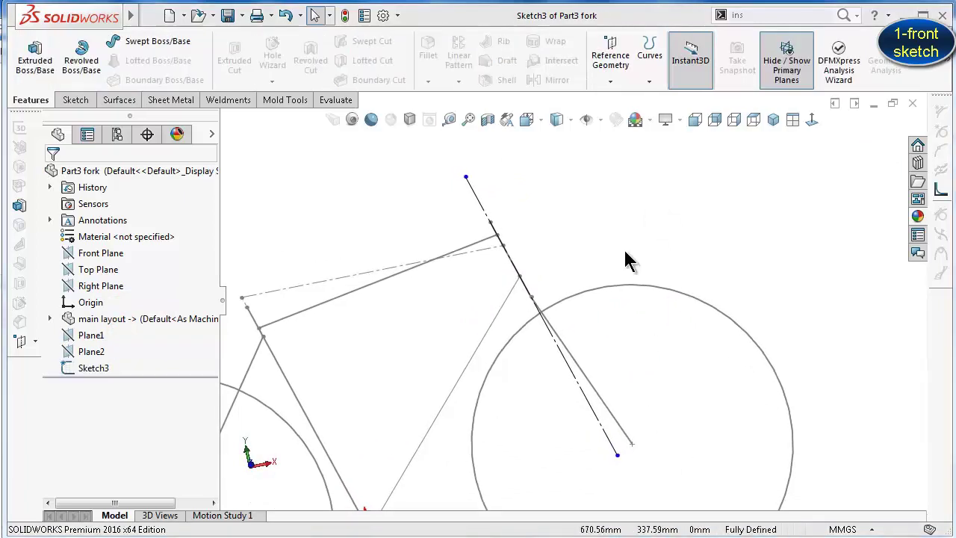
pyautogui.hotkey('ctrl', 'z')
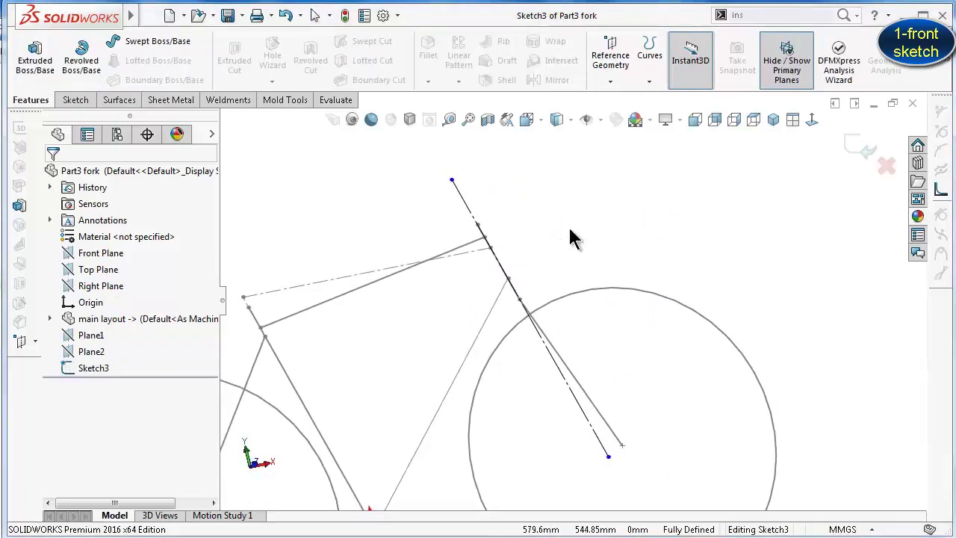
pyautogui.scroll(-2, 567, 239)
pyautogui.moveTo(530, 275)
pyautogui.mouseDown(button='middle')
pyautogui.moveTo(478, 273)
pyautogui.moveTo(478, 363)
pyautogui.moveTo(494, 344)
pyautogui.moveTo(481, 313)
pyautogui.mouseUp(button='middle')
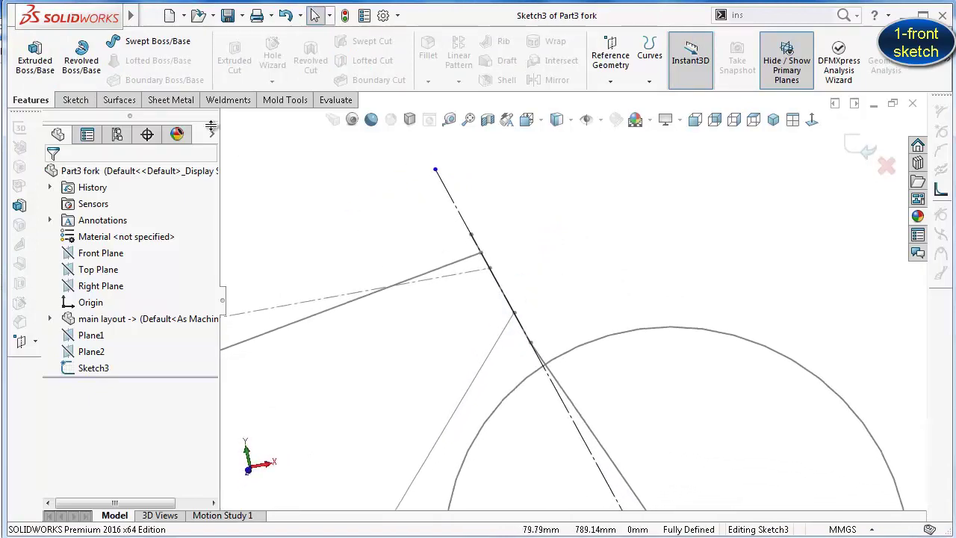
pyautogui.click(76, 100)
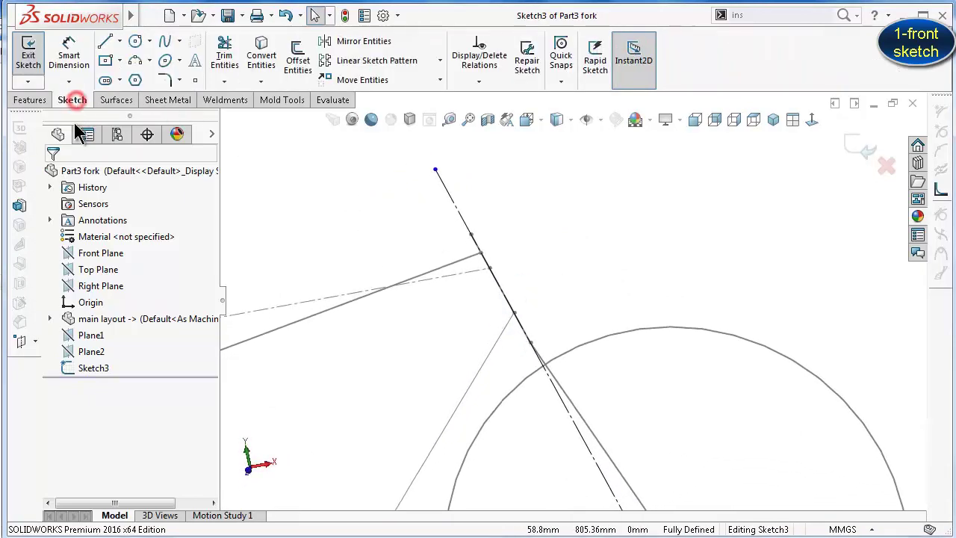
# Dimension the fork line from its top endpoint to the lower point at 245 mm
pyautogui.click(69, 54)
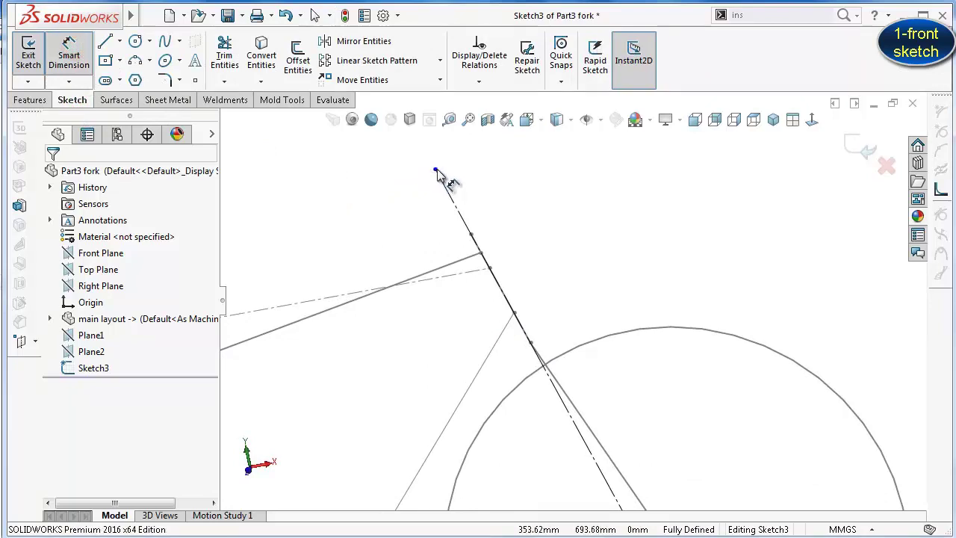
pyautogui.click(436, 170)
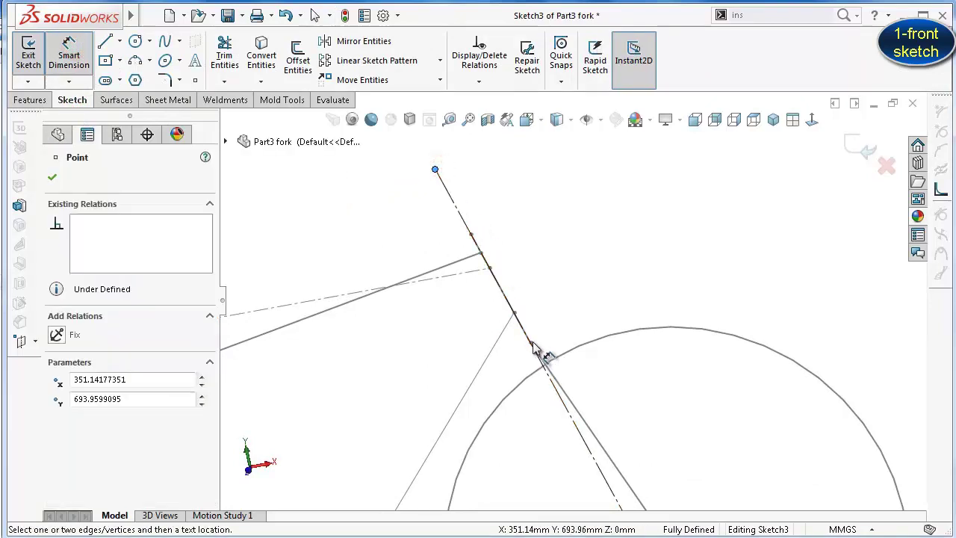
pyautogui.click(531, 343)
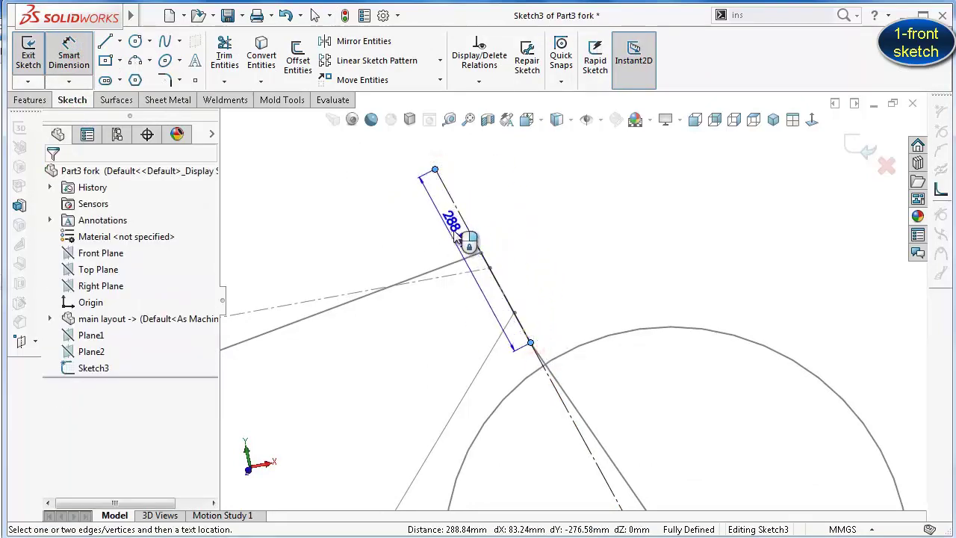
pyautogui.click(485, 216)
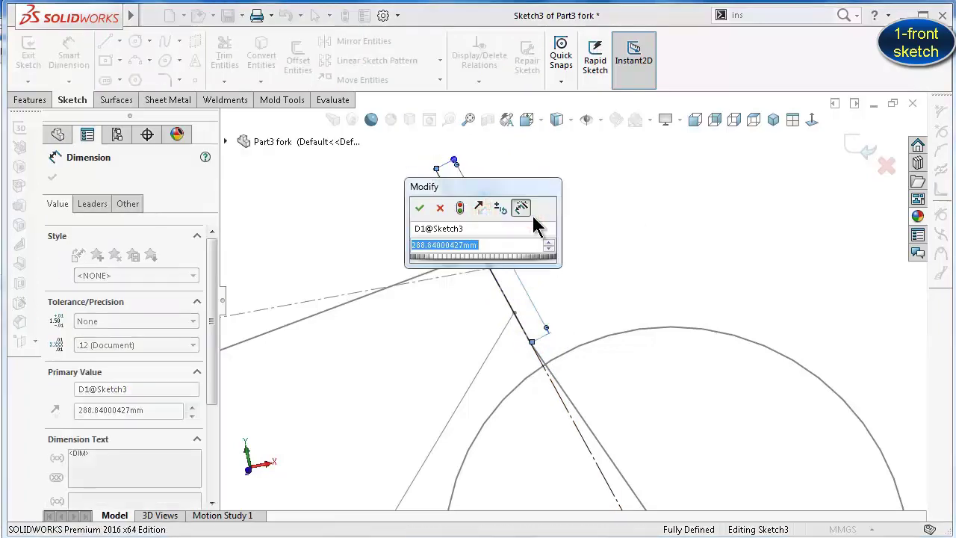
pyautogui.write('2')
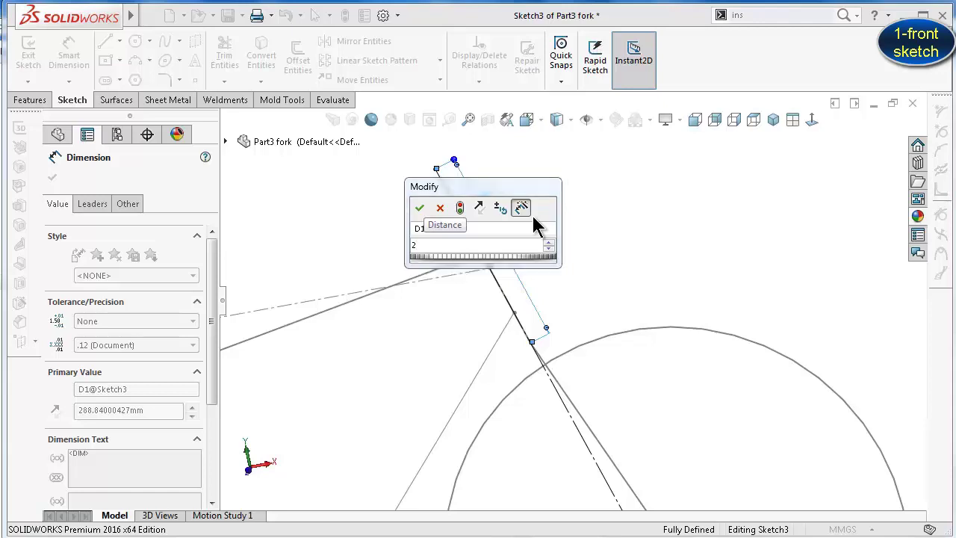
pyautogui.write('45')
pyautogui.press('Return')
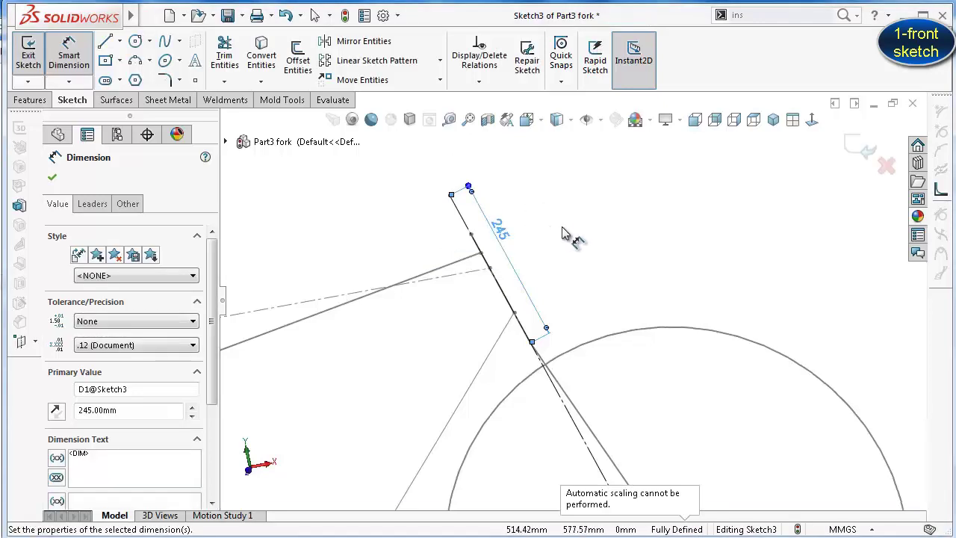
pyautogui.click(562, 228)
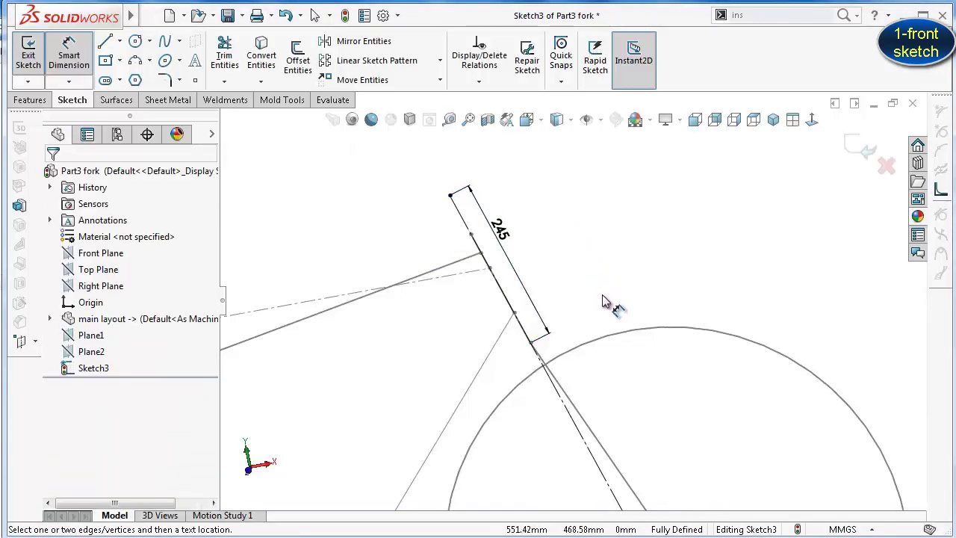
pyautogui.moveTo(605, 301); pyautogui.dragTo(608, 335, button='middle')
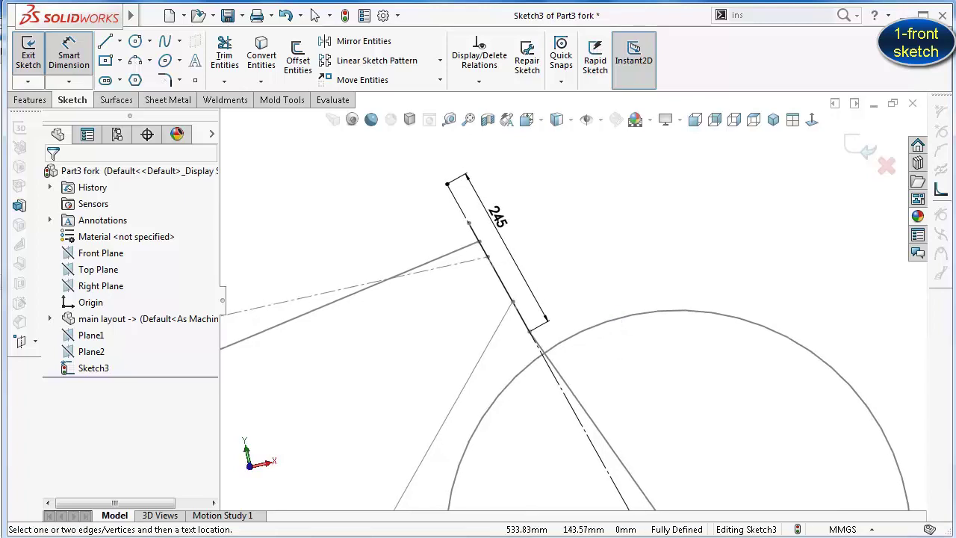
pyautogui.click(471, 322)
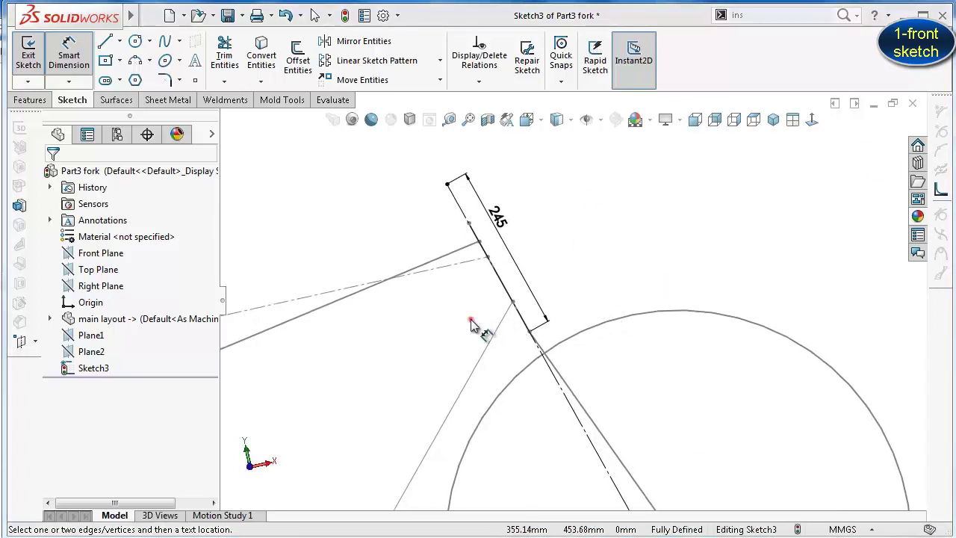
pyautogui.scroll(-5, 509, 324)
# Draw a line across the fork centreline and dimension it 45 mm long
pyautogui.scroll(-2, 629, 302)
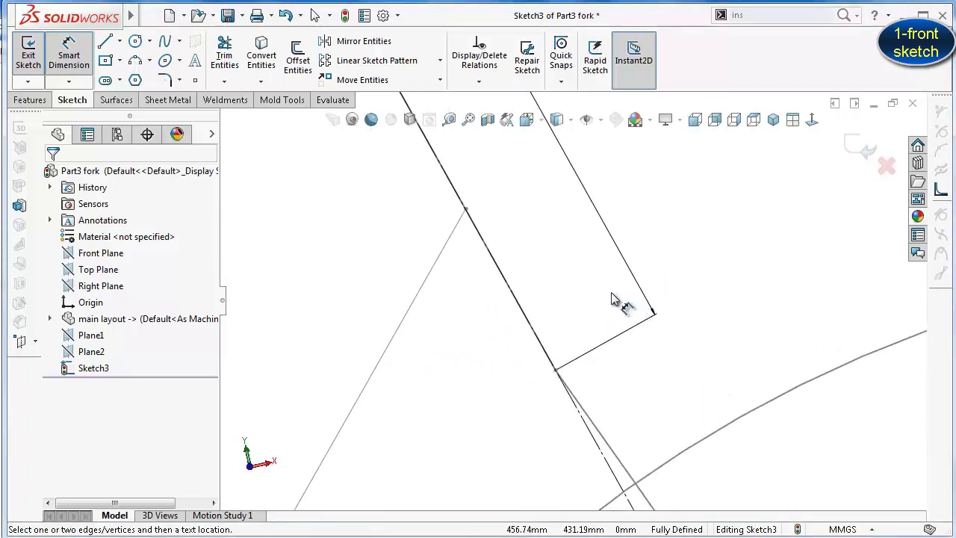
pyautogui.click(105, 42)
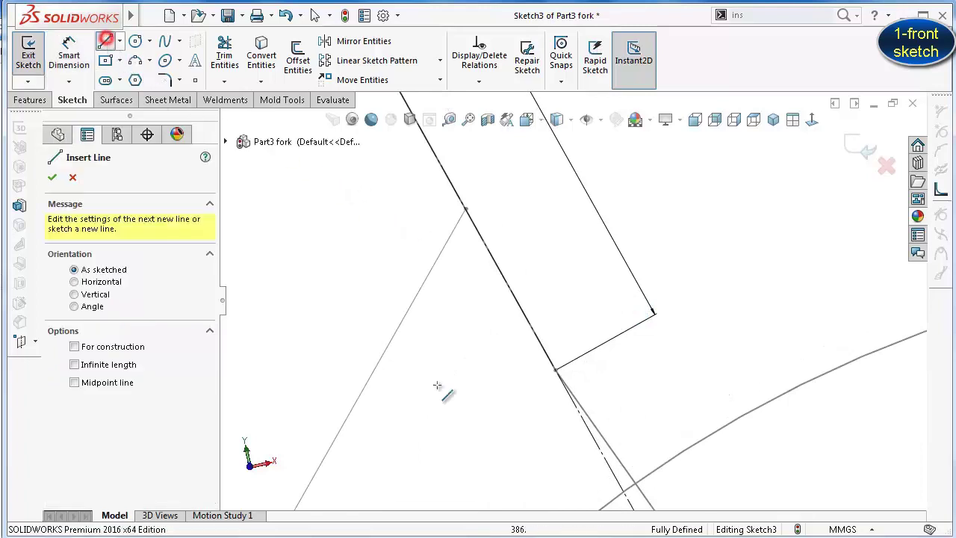
pyautogui.click(480, 421)
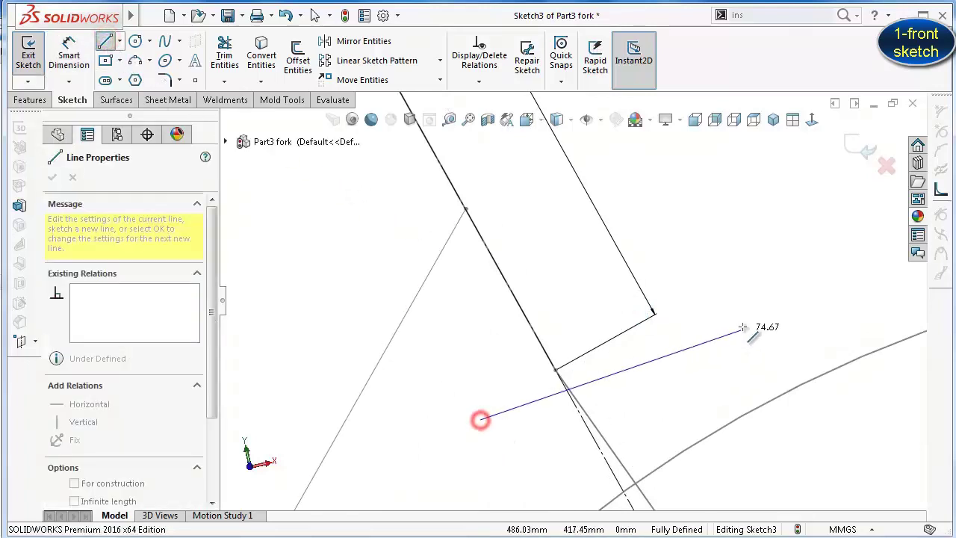
pyautogui.doubleClick(721, 294)
pyautogui.moveTo(735, 277); pyautogui.dragTo(735, 228, button='right')
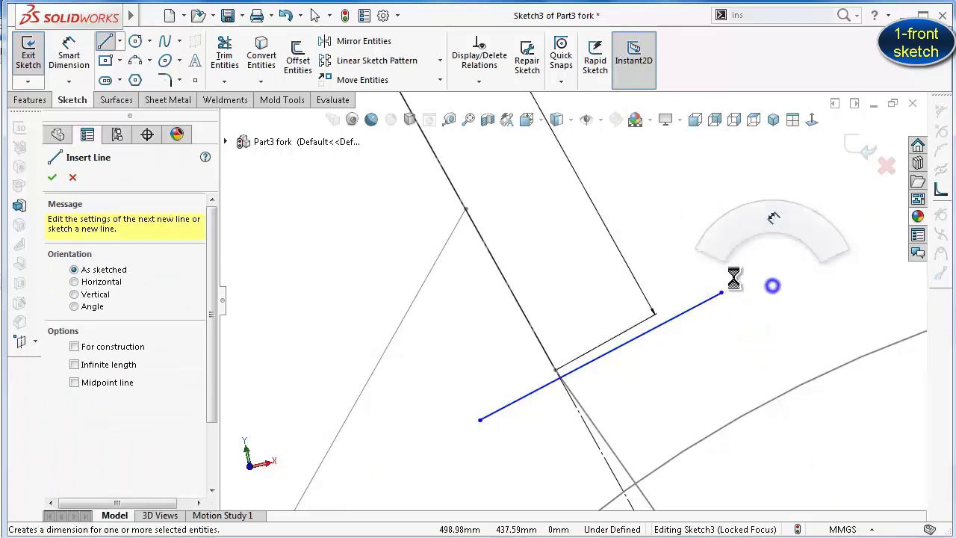
pyautogui.click(704, 306)
pyautogui.click(700, 321)
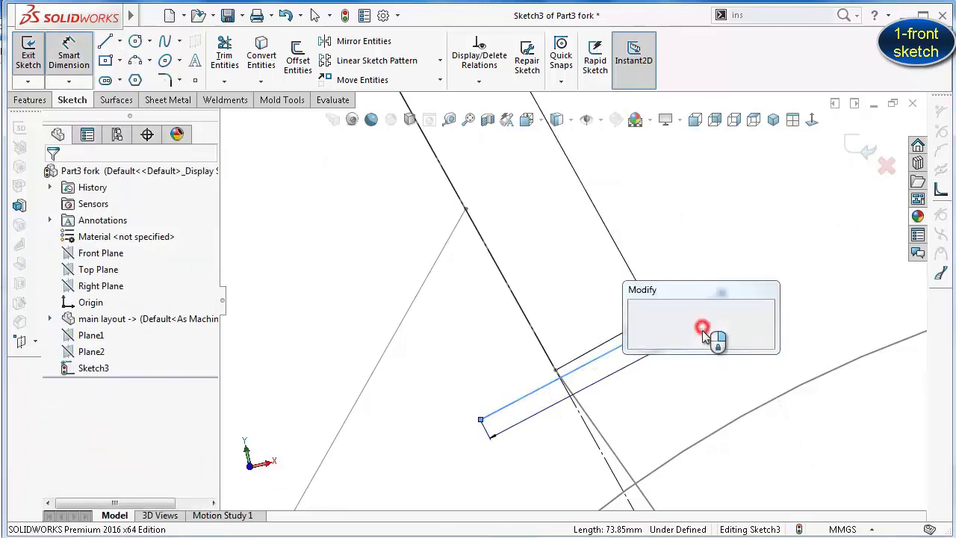
pyautogui.write('45')
pyautogui.press('Return')
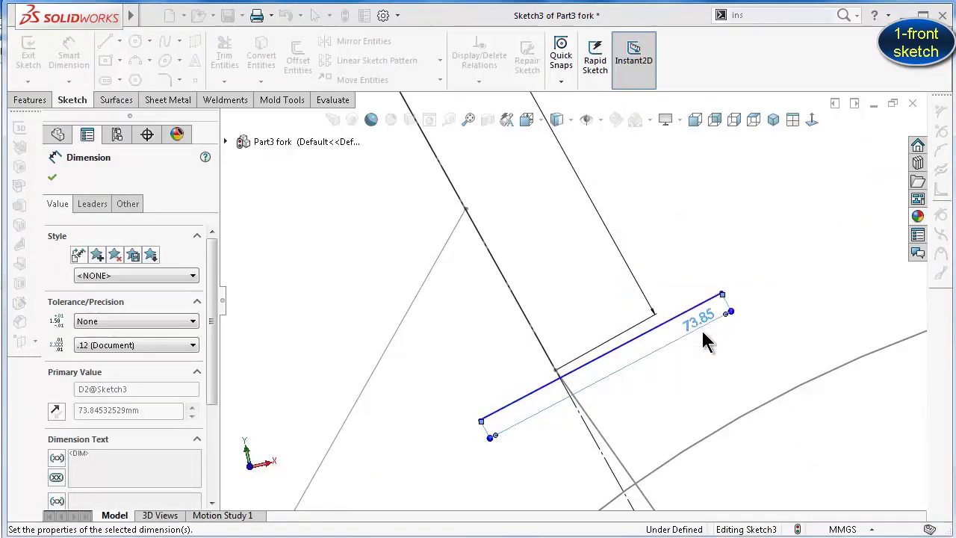
pyautogui.press('Escape')
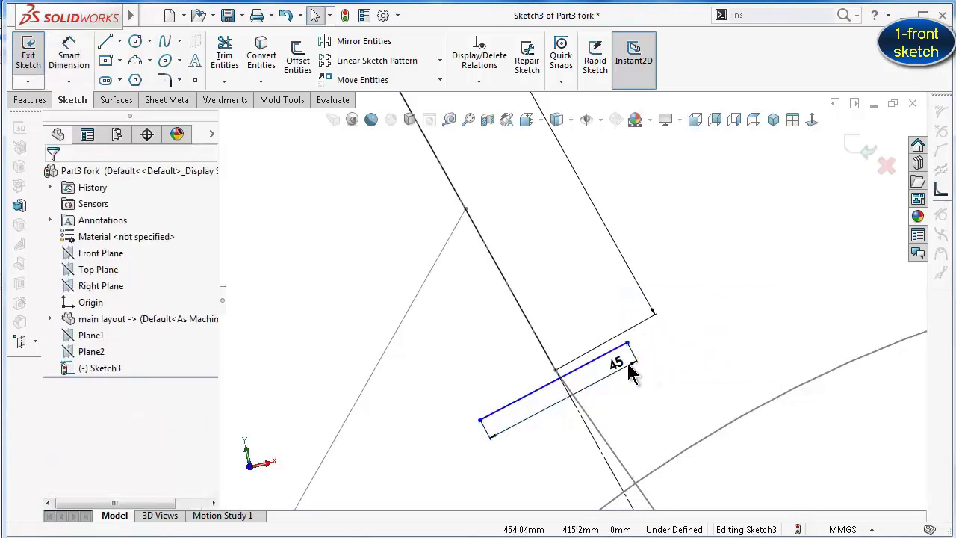
# Make the 45 mm line perpendicular to the fork centreline
pyautogui.scroll(2, 664, 378)
pyautogui.scroll(2, 597, 366)
pyautogui.click(577, 349)
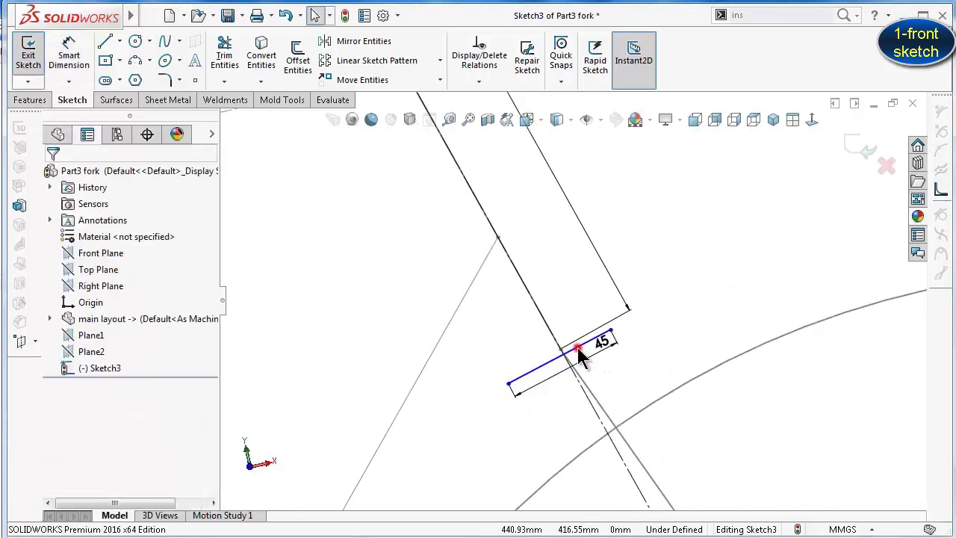
pyautogui.keyDown('ctrl'); pyautogui.click(602, 417); pyautogui.keyUp('ctrl')
pyautogui.click(695, 354)
pyautogui.click(734, 240)
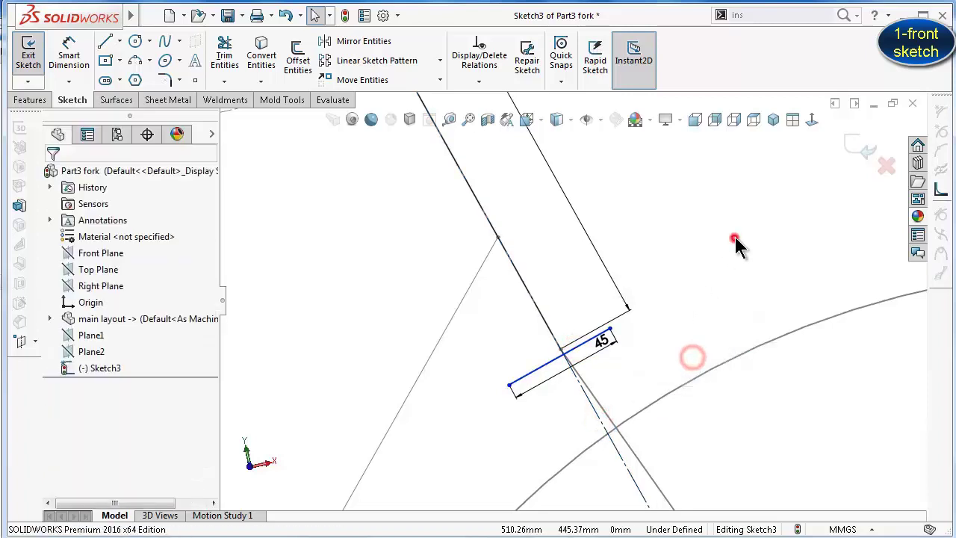
# Centre the 45 mm line on the centreline's lower point with a midpoint relation
pyautogui.scroll(-3, 570, 360)
pyautogui.moveTo(589, 356)
pyautogui.mouseDown(button='middle')
pyautogui.moveTo(576, 266)
pyautogui.moveTo(566, 273)
pyautogui.moveTo(561, 386)
pyautogui.moveTo(551, 374)
pyautogui.mouseUp(button='middle')
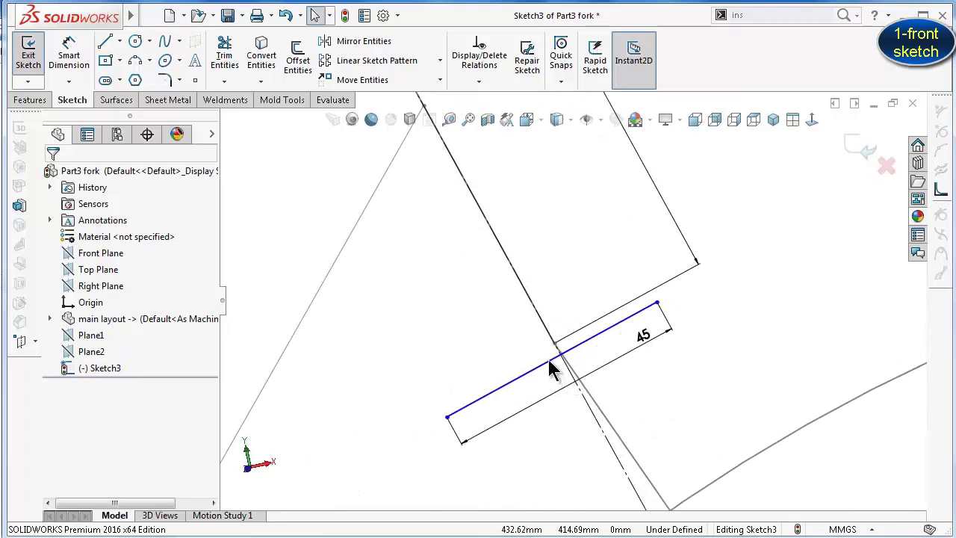
pyautogui.click(549, 360)
pyautogui.keyDown('ctrl'); pyautogui.click(554, 344); pyautogui.keyUp('ctrl')
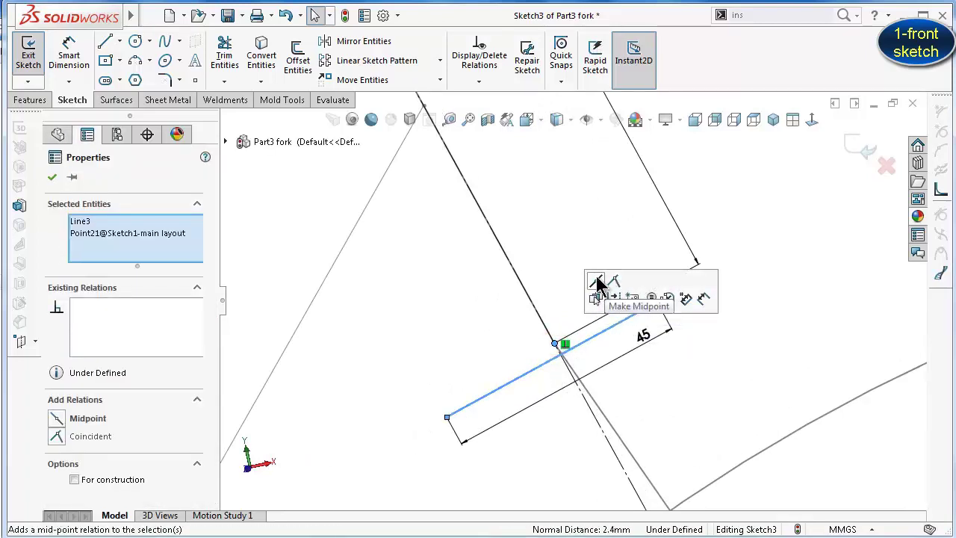
pyautogui.click(595, 280)
pyautogui.click(439, 332)
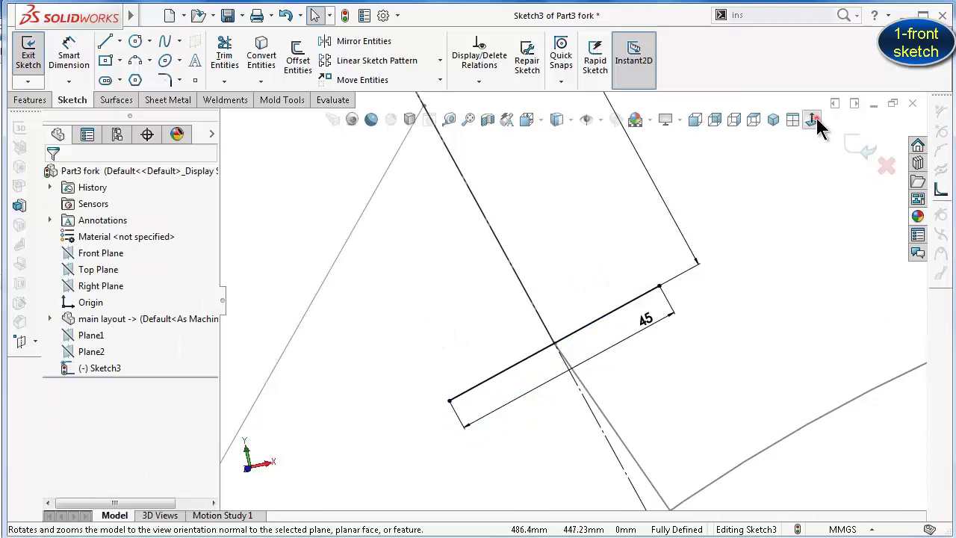
# Face the sketch plane and drag the 45 dimension to a clearer offset
pyautogui.click(812, 120)
pyautogui.scroll(-5, 649, 238)
pyautogui.scroll(-2, 642, 238)
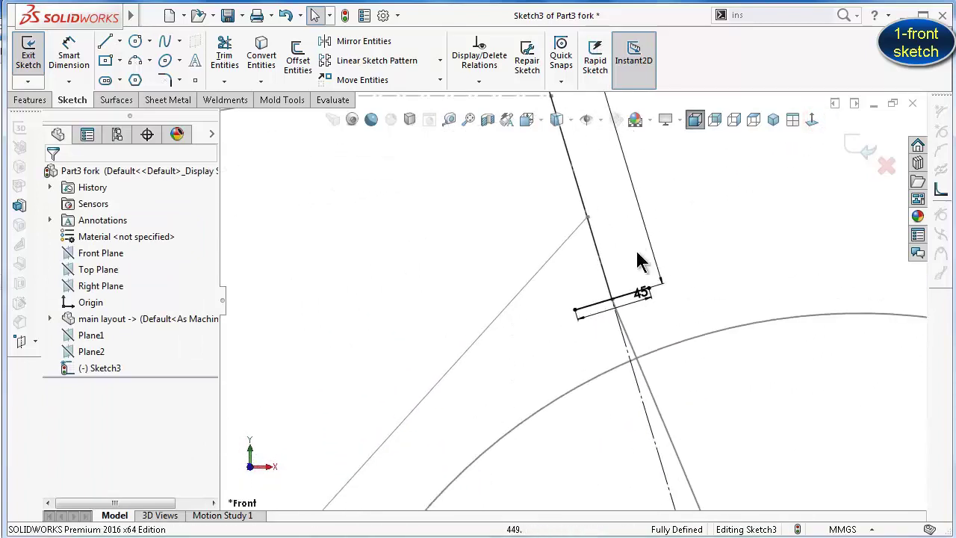
pyautogui.scroll(-2, 620, 351)
pyautogui.scroll(-2, 657, 321)
pyautogui.moveTo(559, 286); pyautogui.dragTo(542, 241)
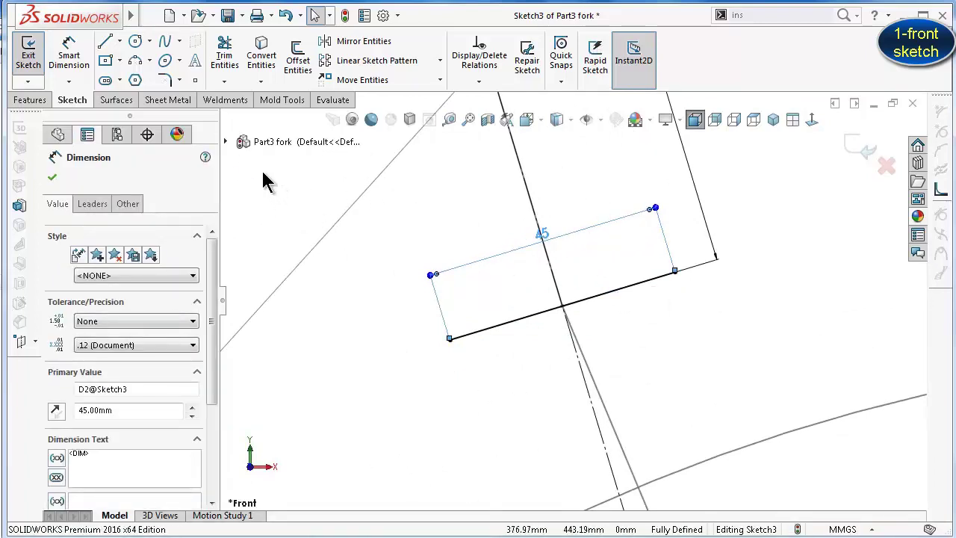
pyautogui.click(120, 60)
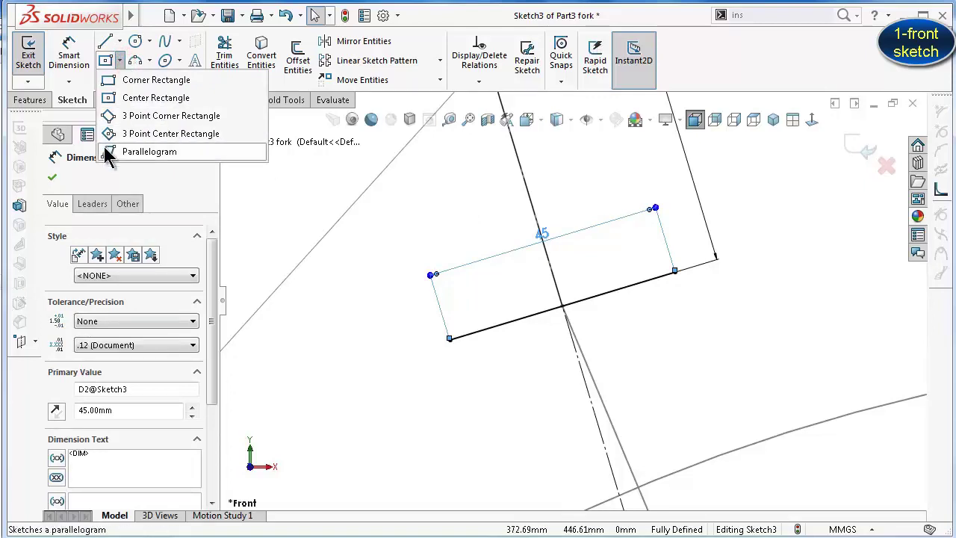
# Draw a construction parallelogram straddling the fork centre line below the 45 mm rectangle
pyautogui.click(133, 152)
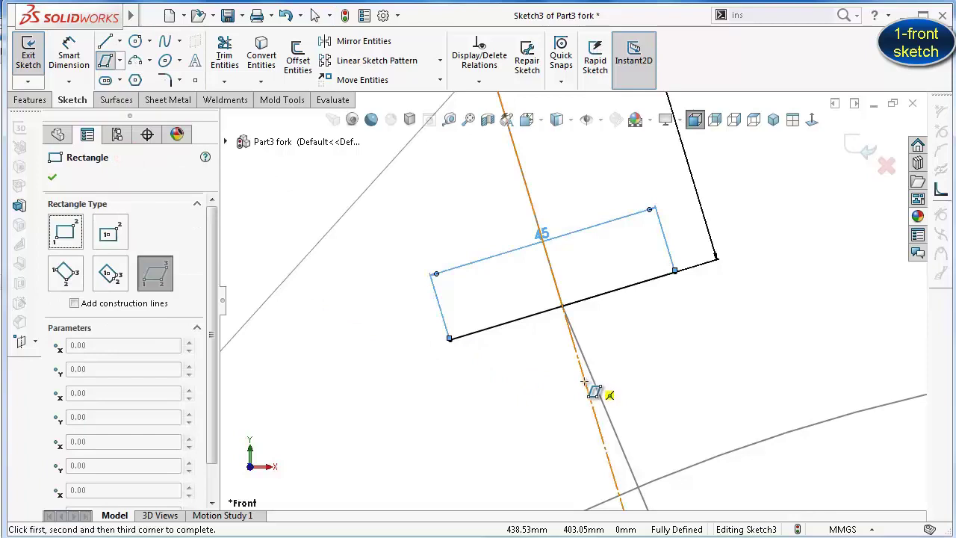
pyautogui.click(584, 383)
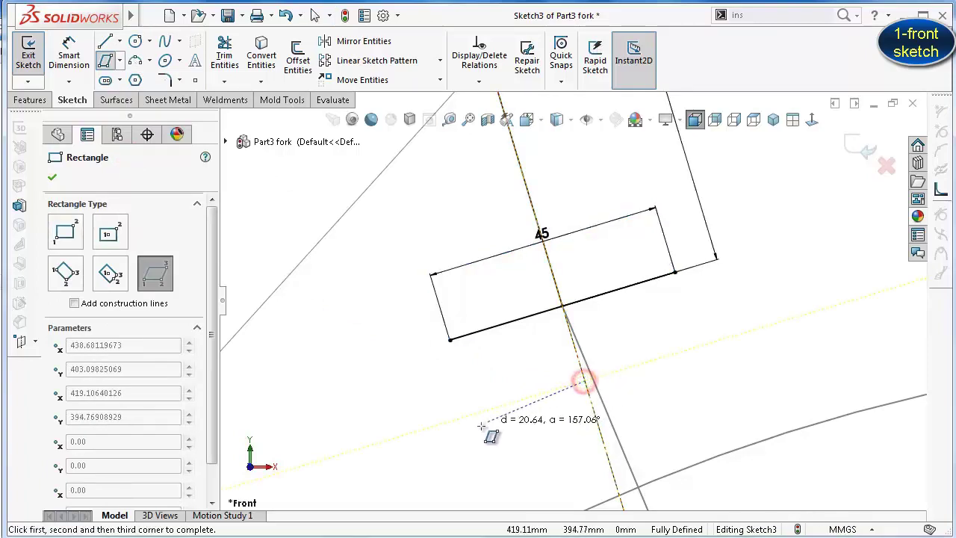
pyautogui.click(486, 449)
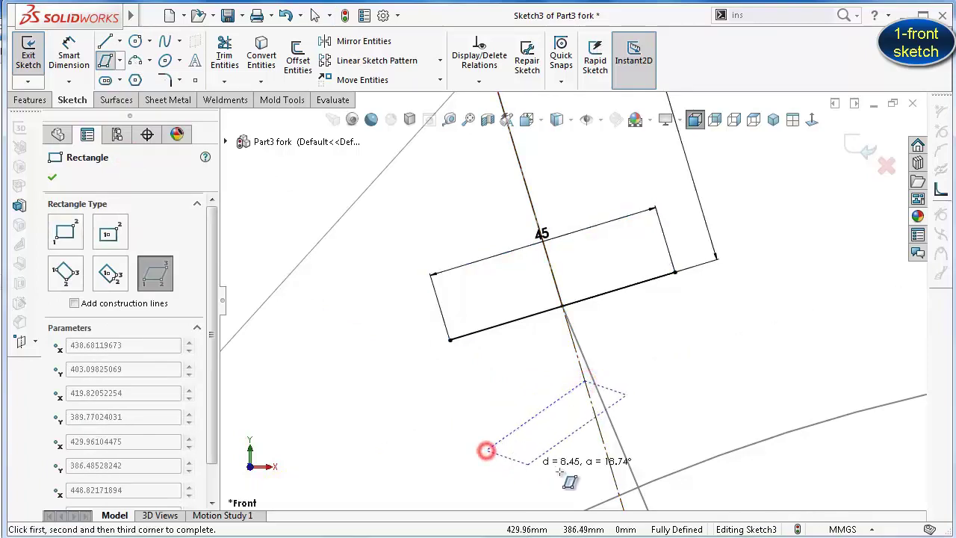
pyautogui.click(612, 472)
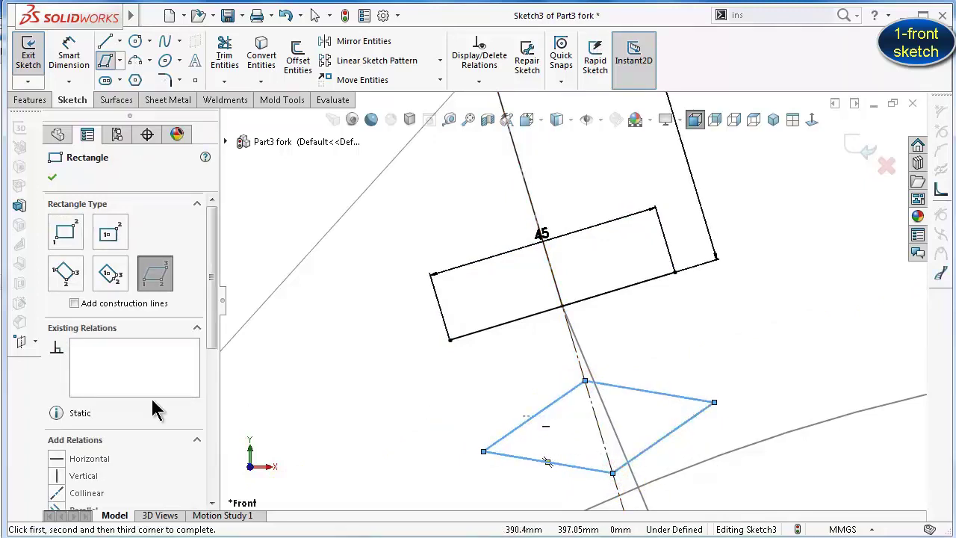
pyautogui.scroll(-3, 212, 303)
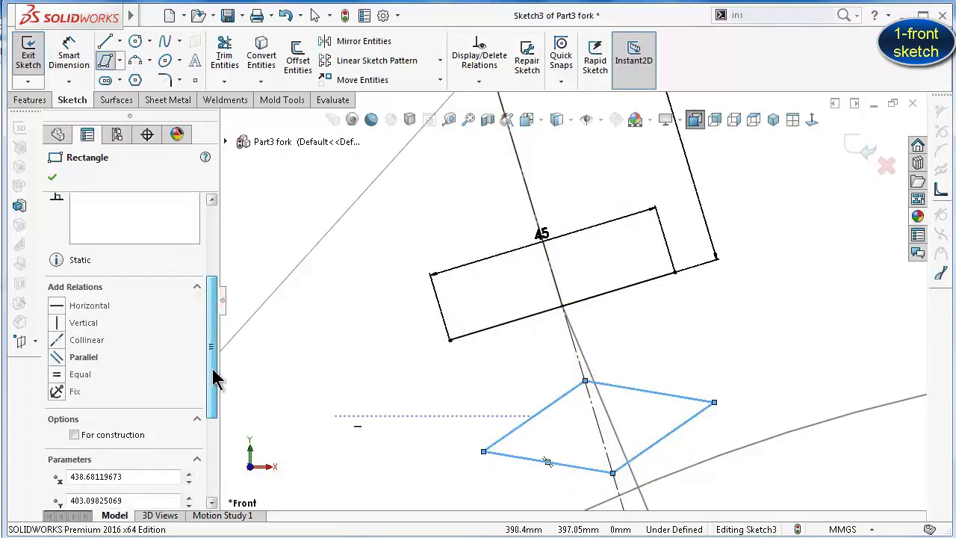
pyautogui.click(120, 430)
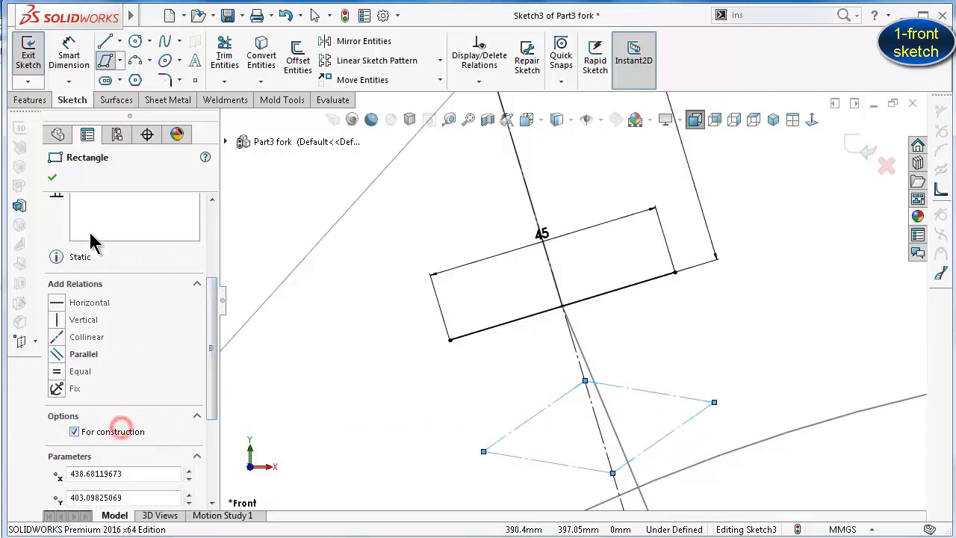
pyautogui.click(54, 179)
pyautogui.moveTo(518, 357); pyautogui.dragTo(698, 398, button='middle')
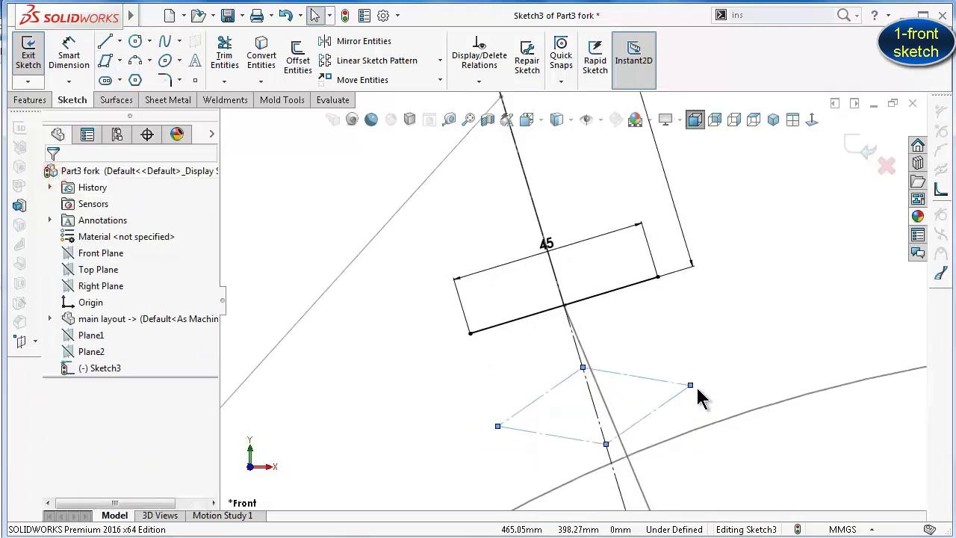
pyautogui.doubleClick(713, 315)
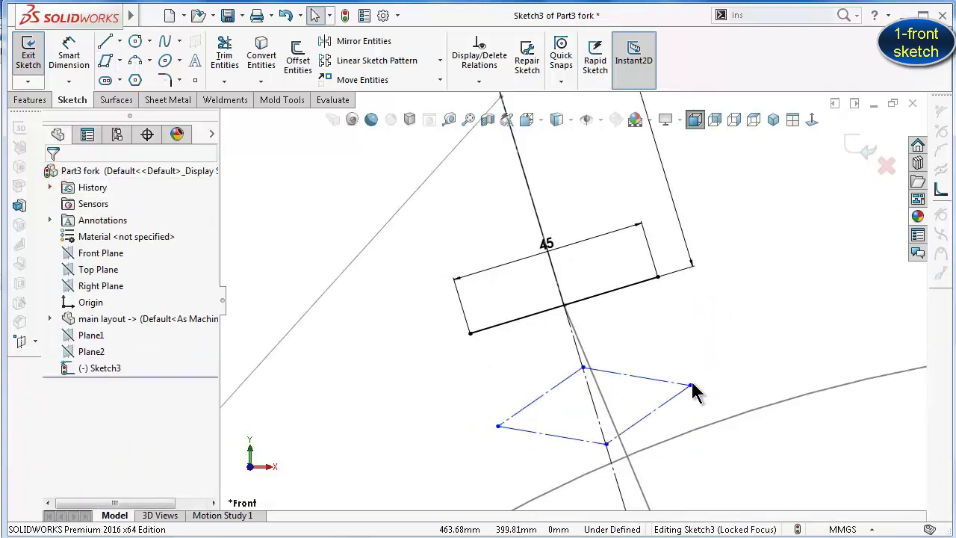
pyautogui.moveTo(753, 358); pyautogui.dragTo(755, 238, button='right')
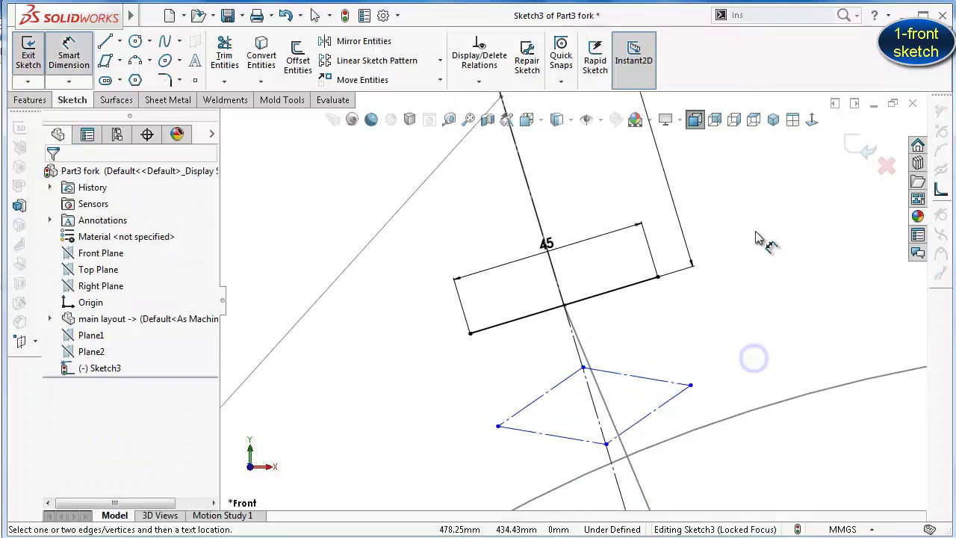
# Draw a centerline diagonally from the parallelogram's right corner to its left corner
pyautogui.click(119, 41)
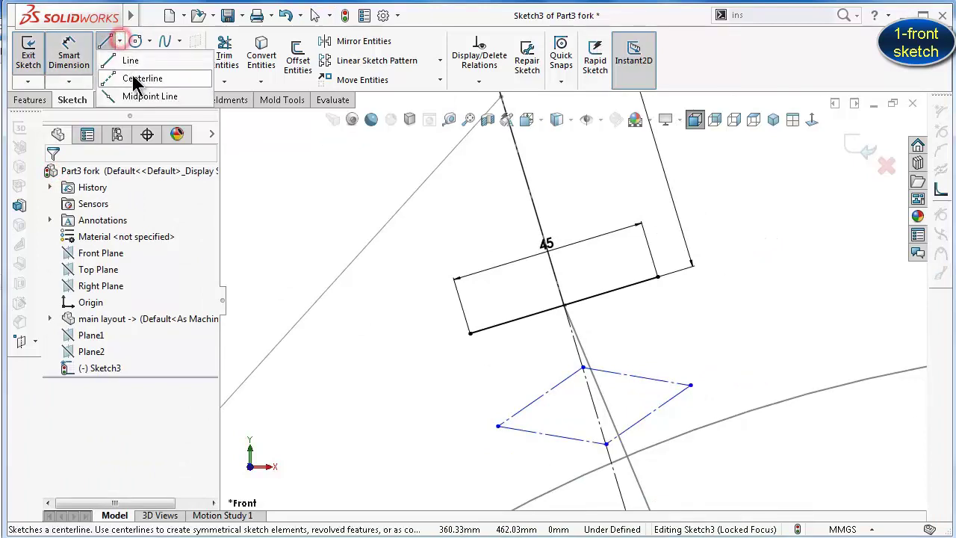
pyautogui.click(133, 75)
pyautogui.click(690, 386)
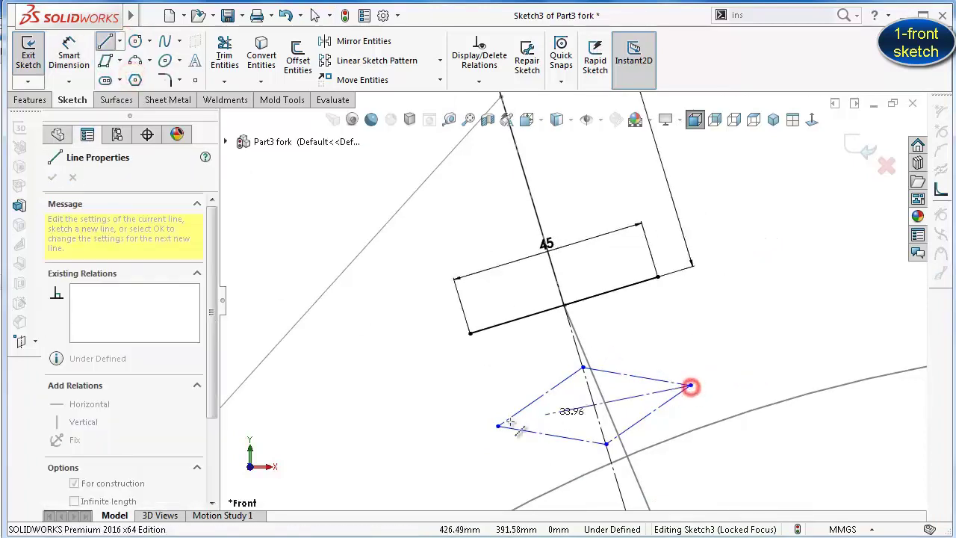
pyautogui.click(498, 425)
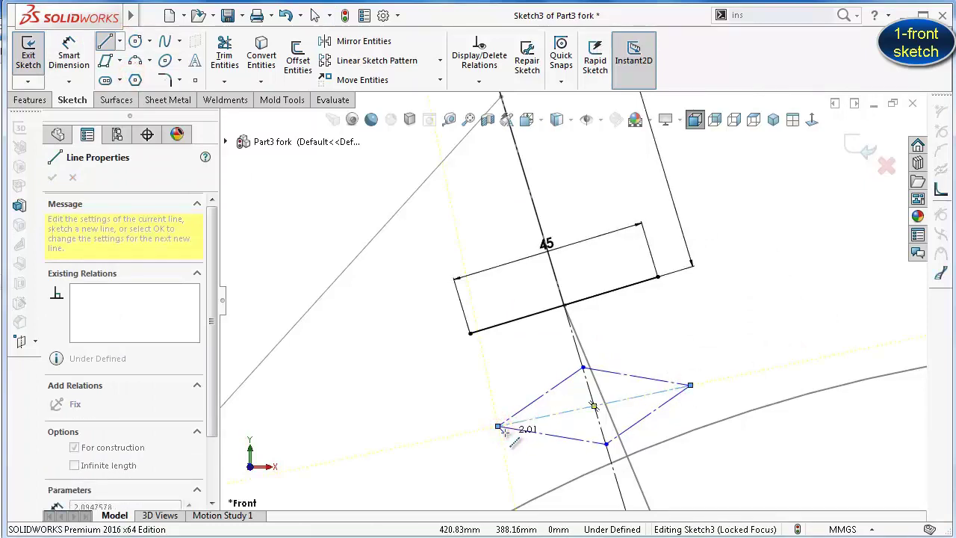
pyautogui.press('Escape')
# Make the diagonal parallel to the 45 mm rectangle's bottom edge, then pick it for dimensioning
pyautogui.click(550, 415)
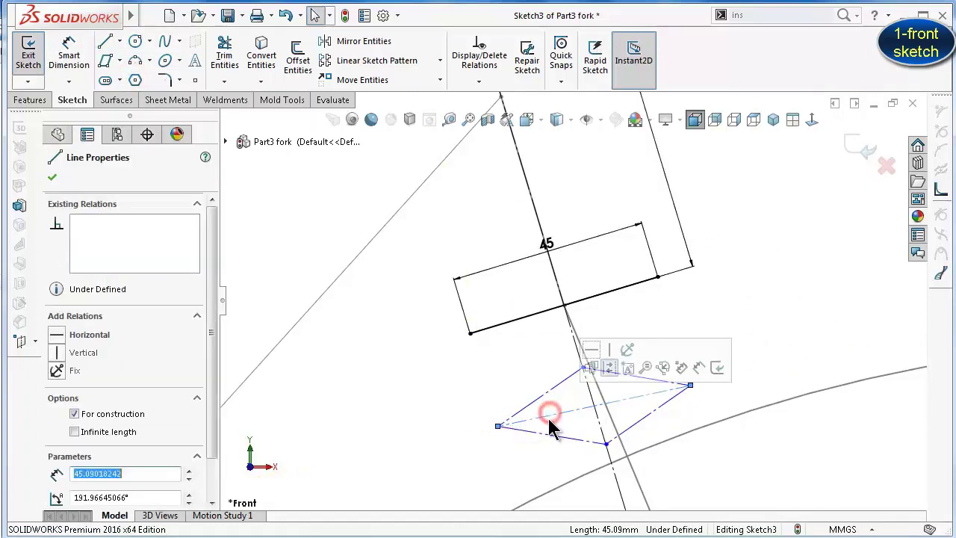
pyautogui.keyDown('ctrl'); pyautogui.click(529, 318); pyautogui.keyUp('ctrl')
pyautogui.click(642, 254)
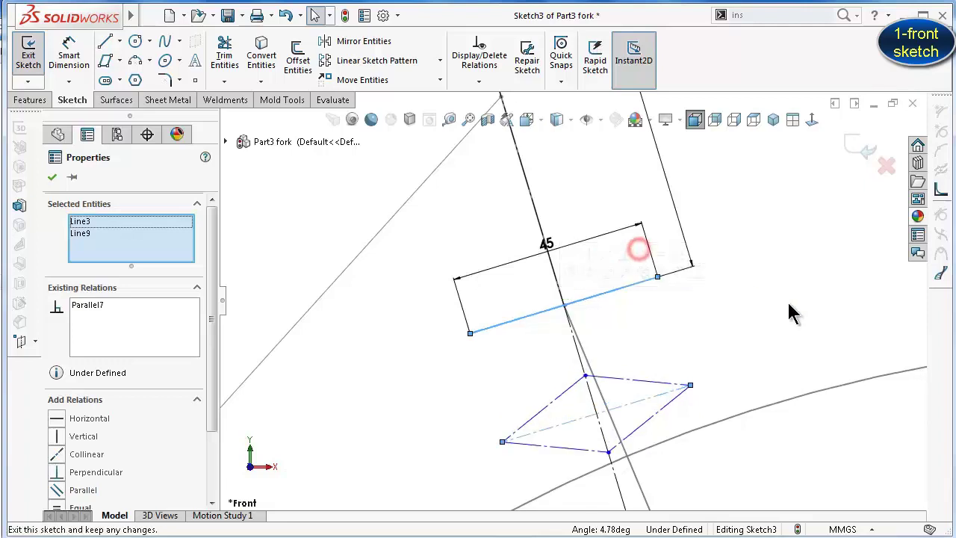
pyautogui.click(783, 302)
pyautogui.moveTo(784, 314); pyautogui.dragTo(732, 309, button='right')
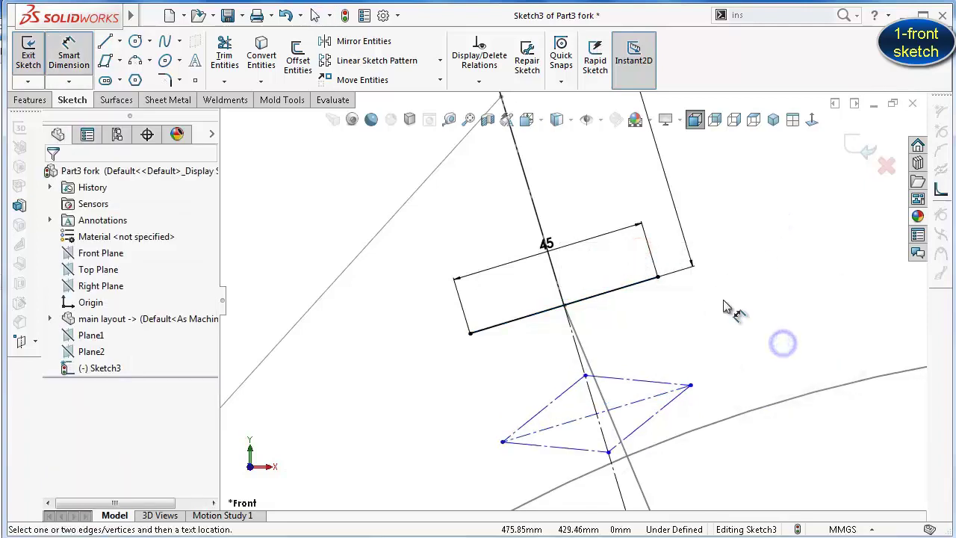
pyautogui.click(661, 395)
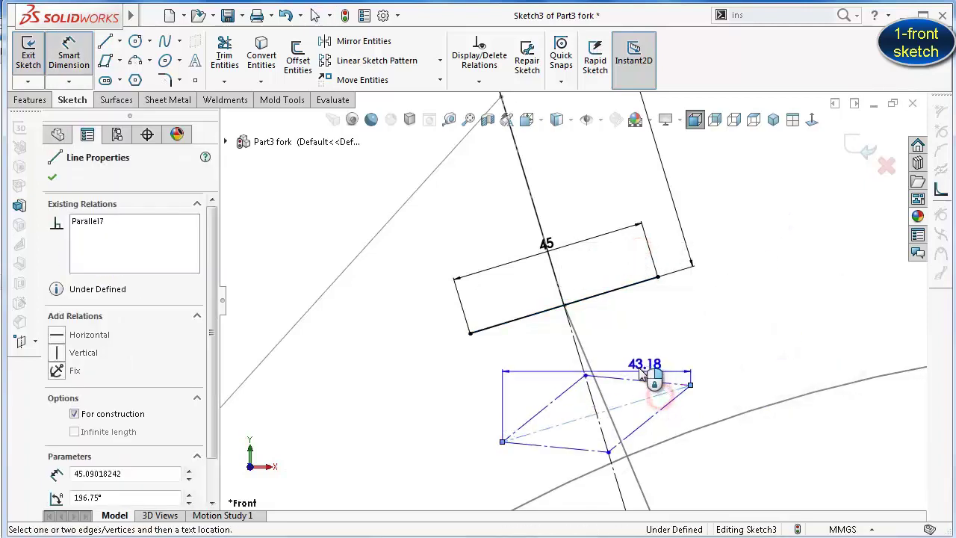
# Dimension the diagonal to 55 mm and the parallelogram's corner-to-corner distance to 25 mm
pyautogui.click(495, 380)
pyautogui.write('55')
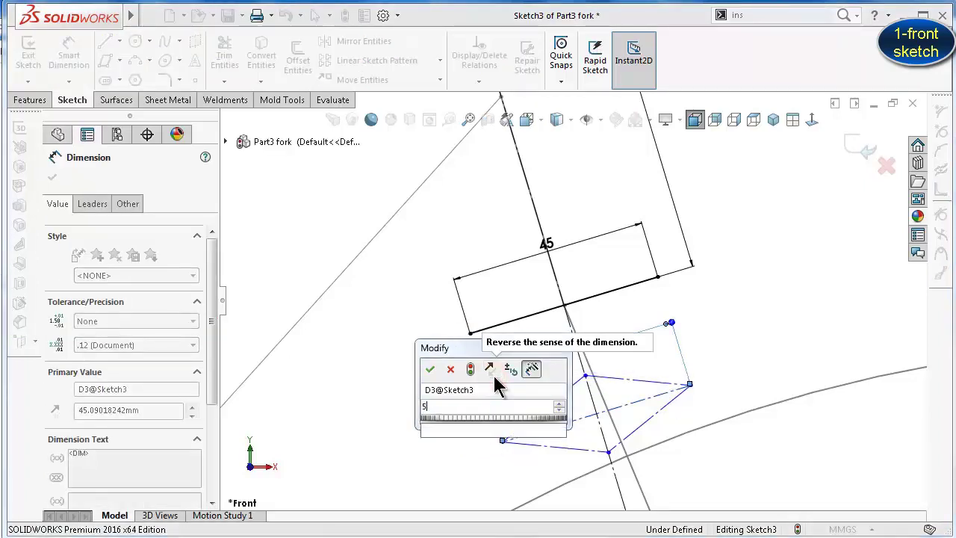
pyautogui.press('Return')
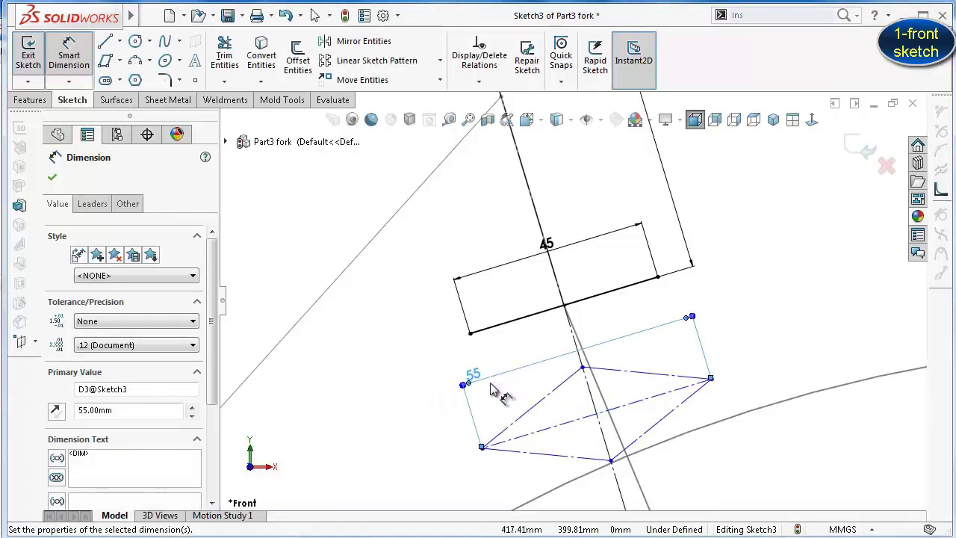
pyautogui.click(610, 461)
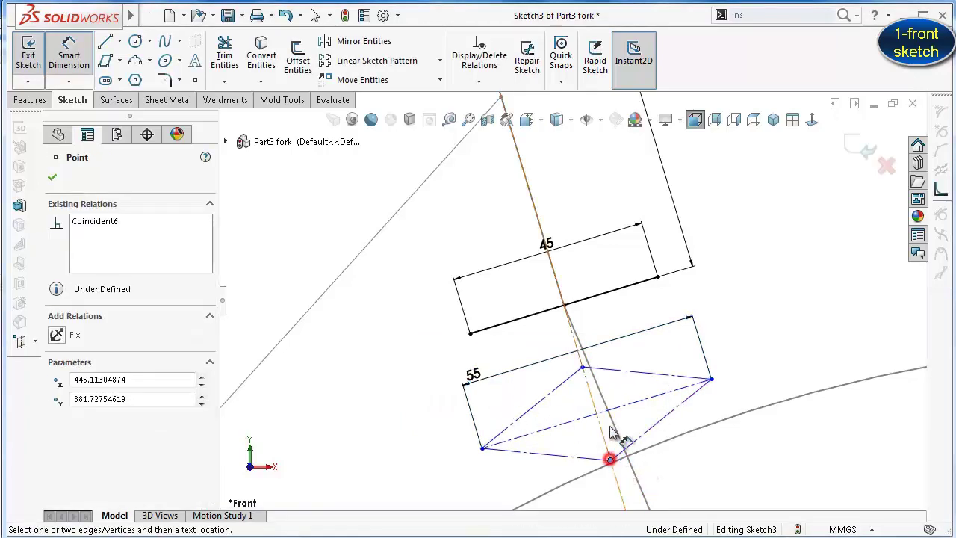
pyautogui.click(582, 369)
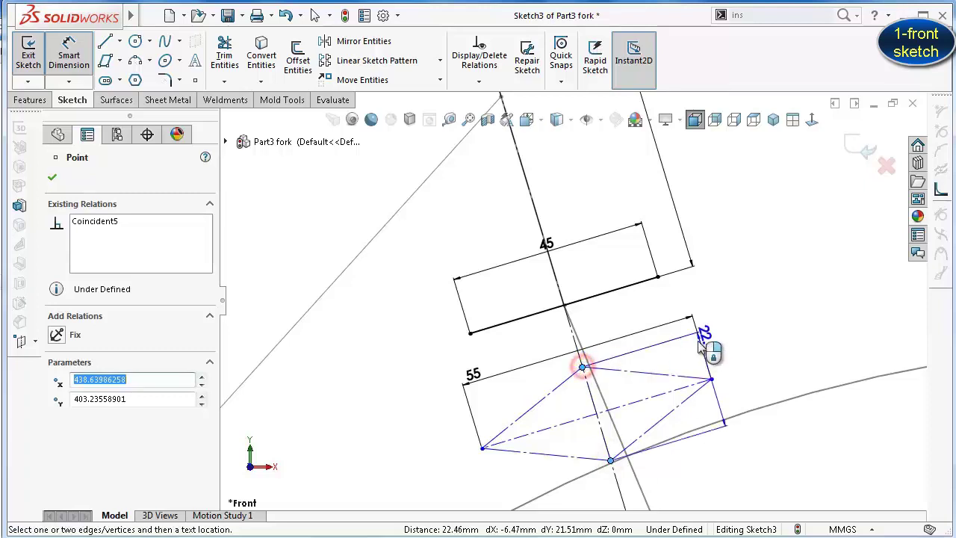
pyautogui.click(747, 357)
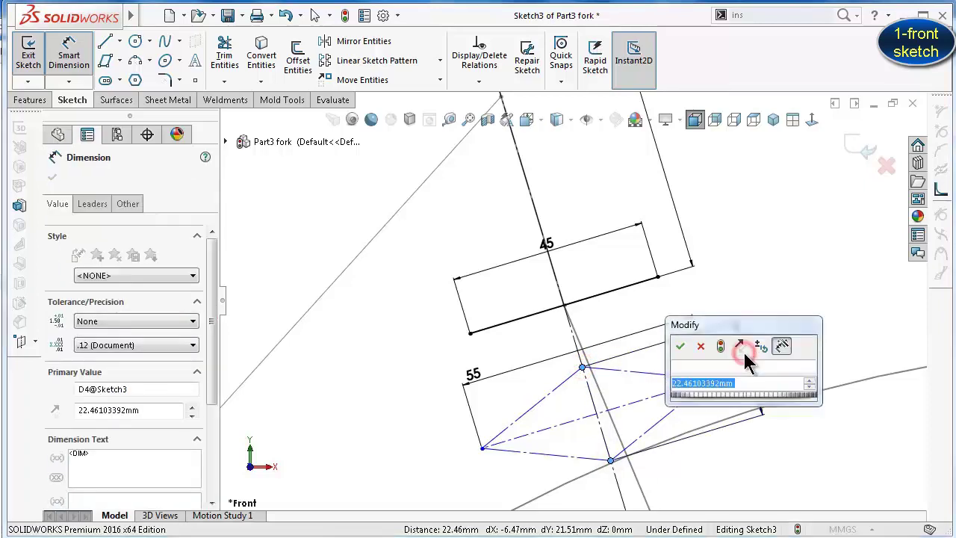
pyautogui.write('25')
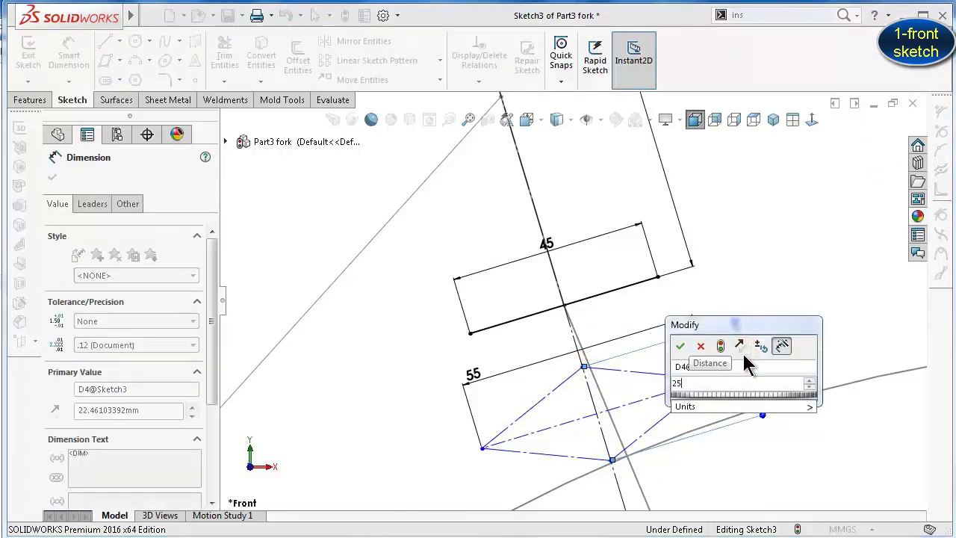
pyautogui.press('Return')
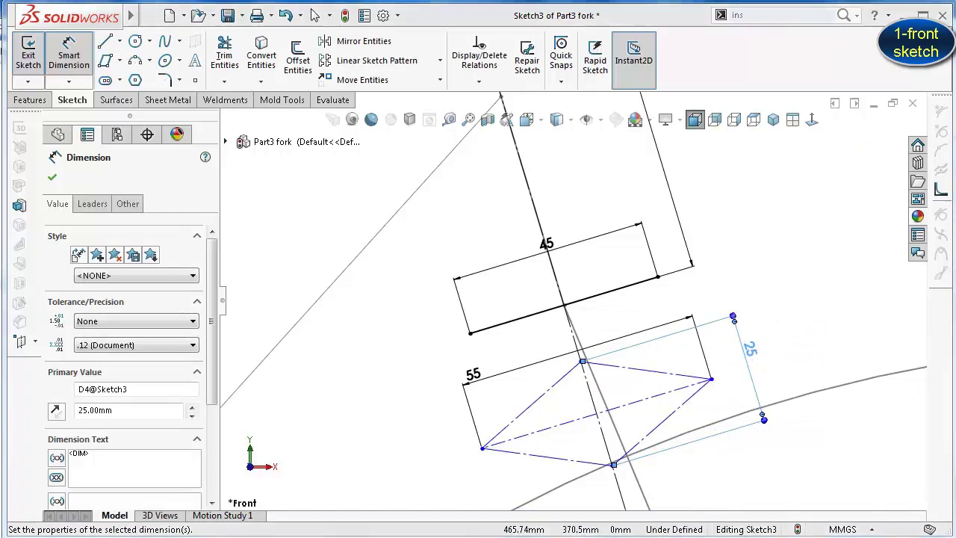
pyautogui.press('Escape')
# Set the dropout's top vertex 7 mm from the 45 mm rectangle's lower edge
pyautogui.click(668, 378)
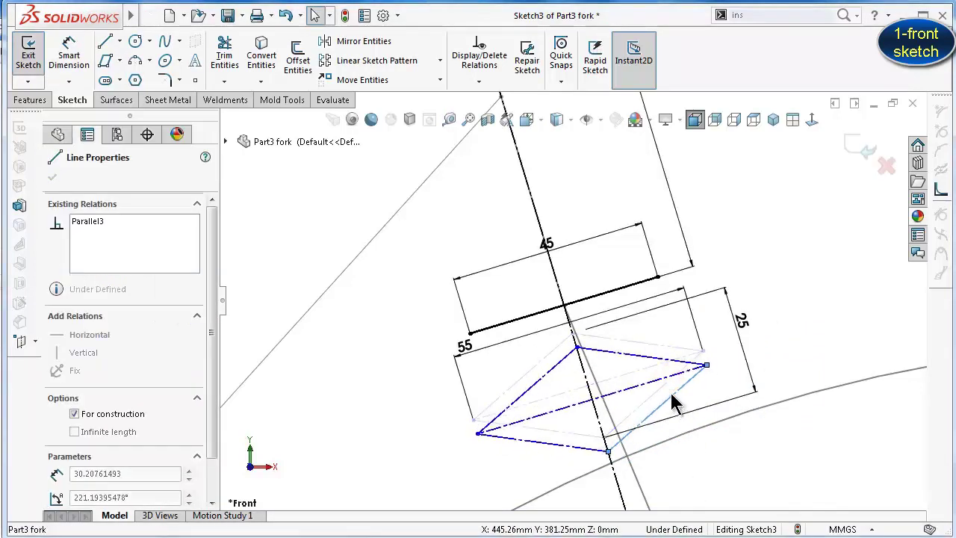
pyautogui.moveTo(431, 456); pyautogui.dragTo(398, 313, button='right')
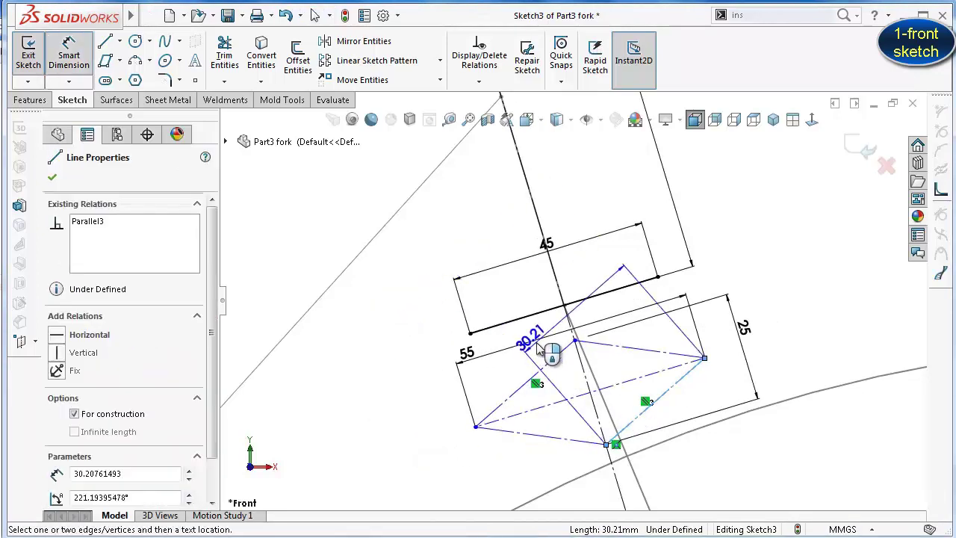
pyautogui.press('Escape')
pyautogui.moveTo(366, 439); pyautogui.dragTo(367, 294, button='right')
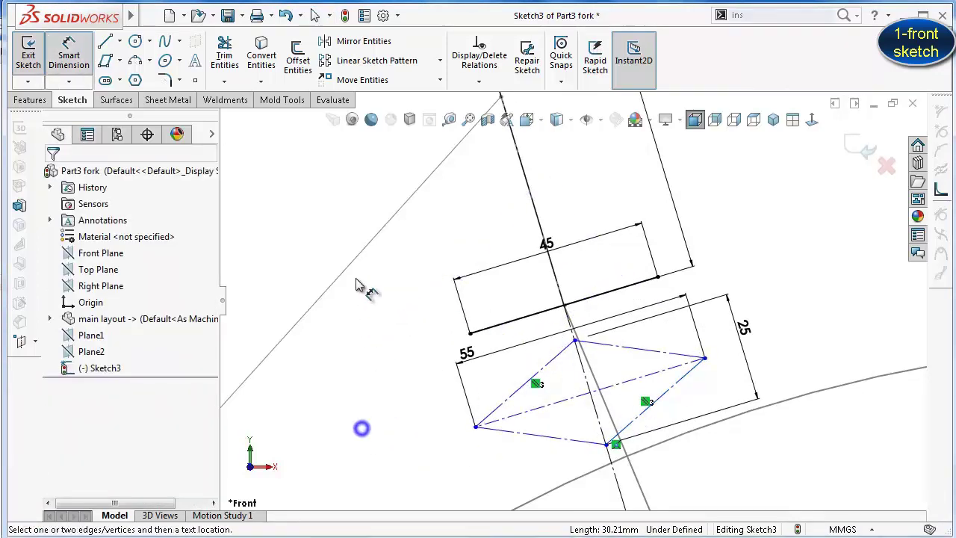
pyautogui.click(575, 341)
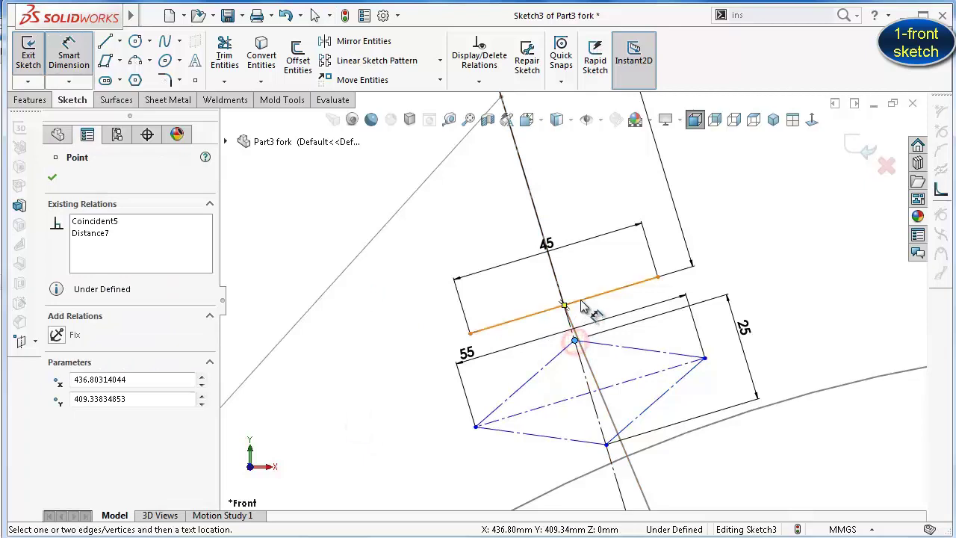
pyautogui.click(576, 302)
pyautogui.click(534, 344)
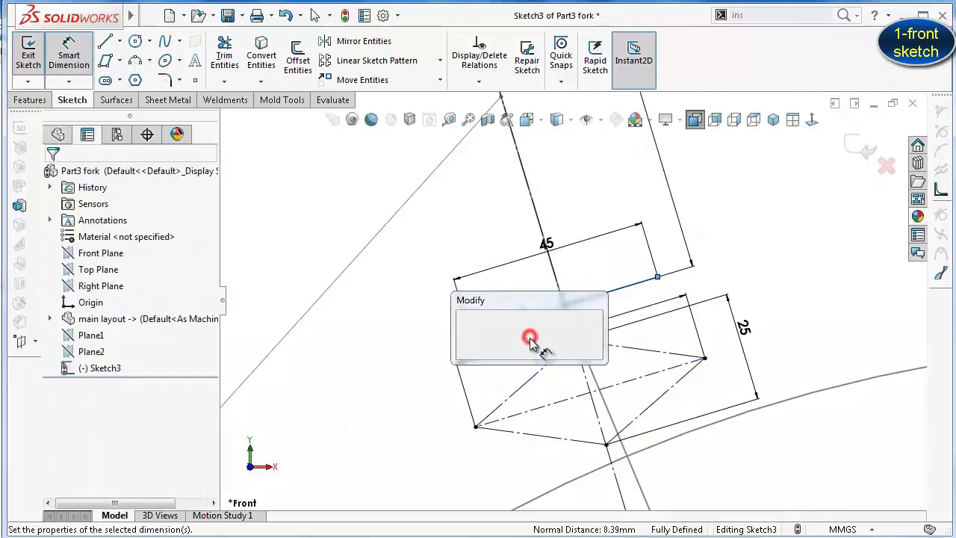
pyautogui.write('7')
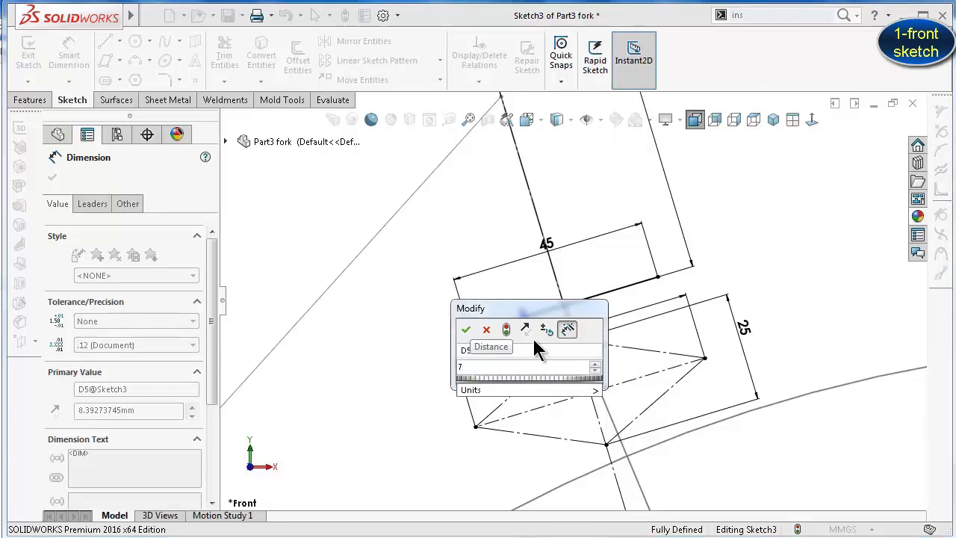
pyautogui.press('Return')
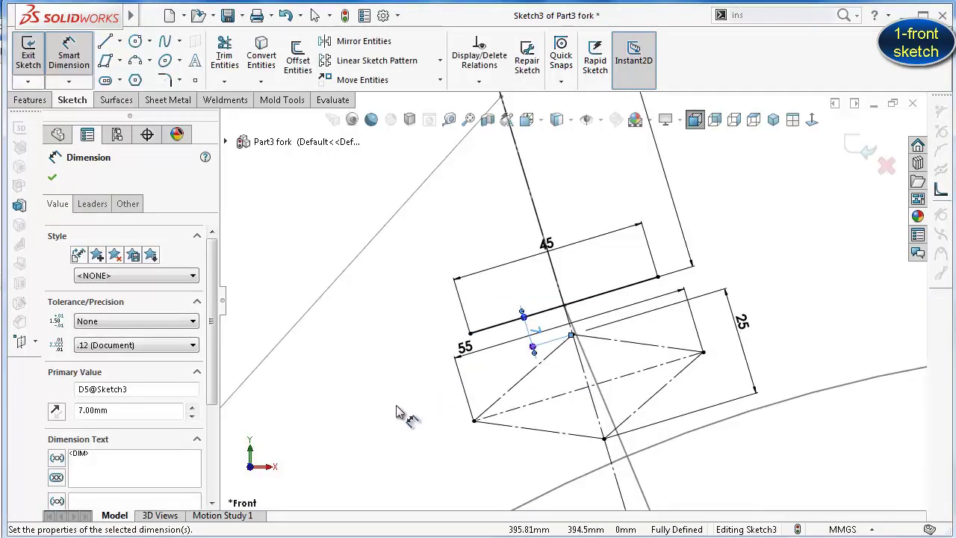
pyautogui.click(397, 413)
# Zoom out and move the 7, 25 and 55 dimensions to clear positions
pyautogui.press('z')
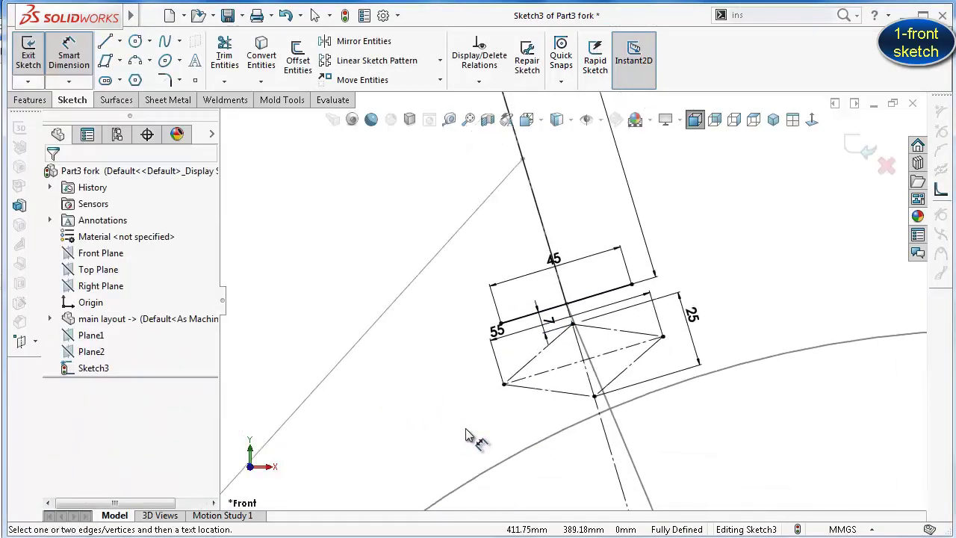
pyautogui.moveTo(554, 334); pyautogui.dragTo(718, 276)
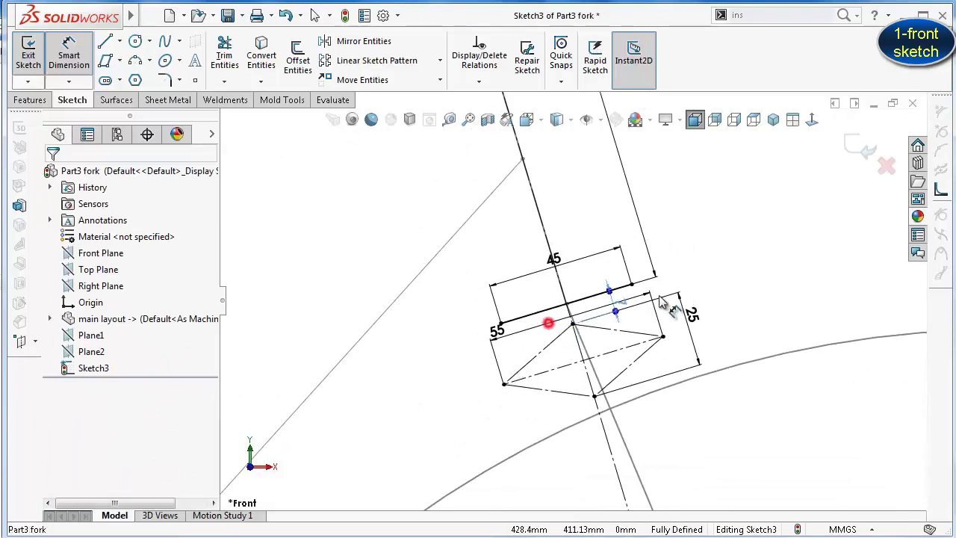
pyautogui.click(693, 325)
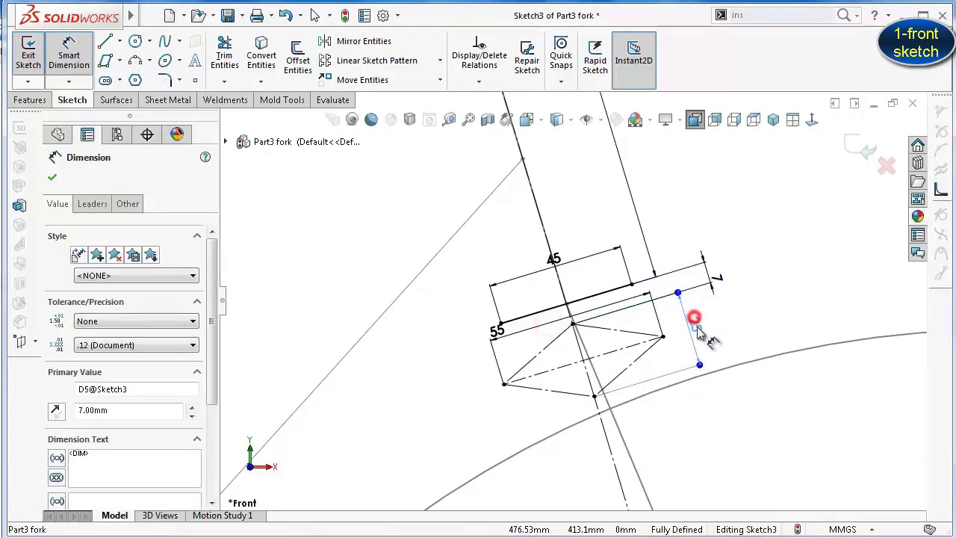
pyautogui.moveTo(696, 322); pyautogui.dragTo(693, 318)
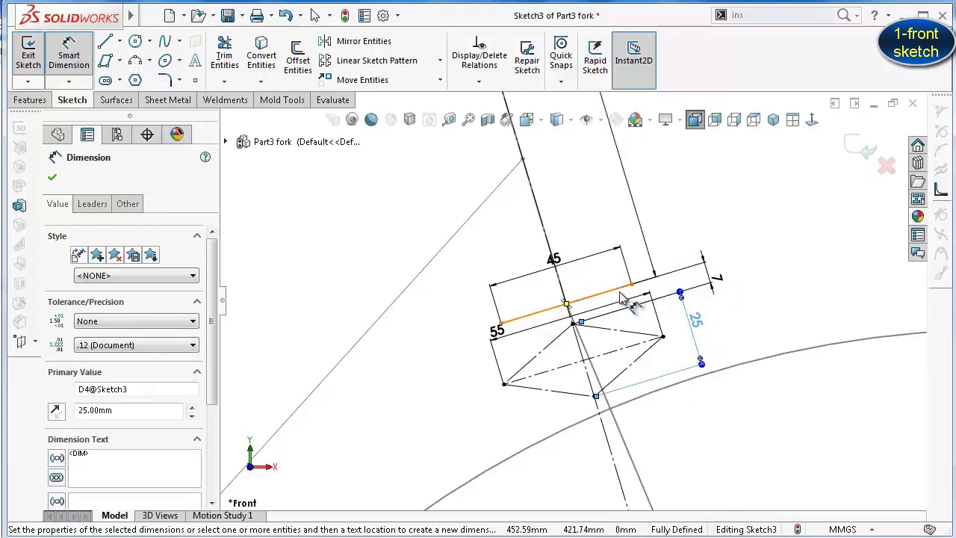
pyautogui.moveTo(623, 308); pyautogui.dragTo(664, 448)
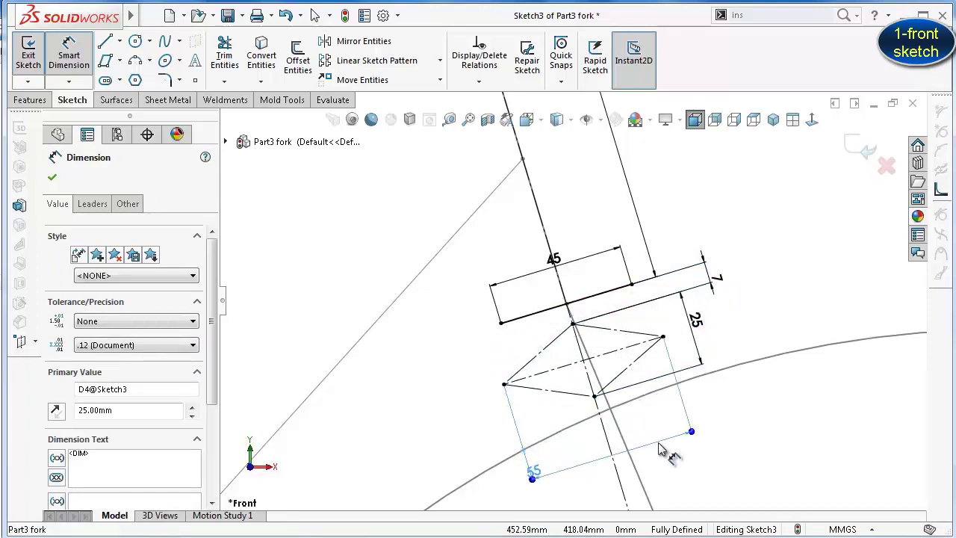
# Draw two lines from the rectangle's corners down to the dropout's left and right points
pyautogui.click(105, 41)
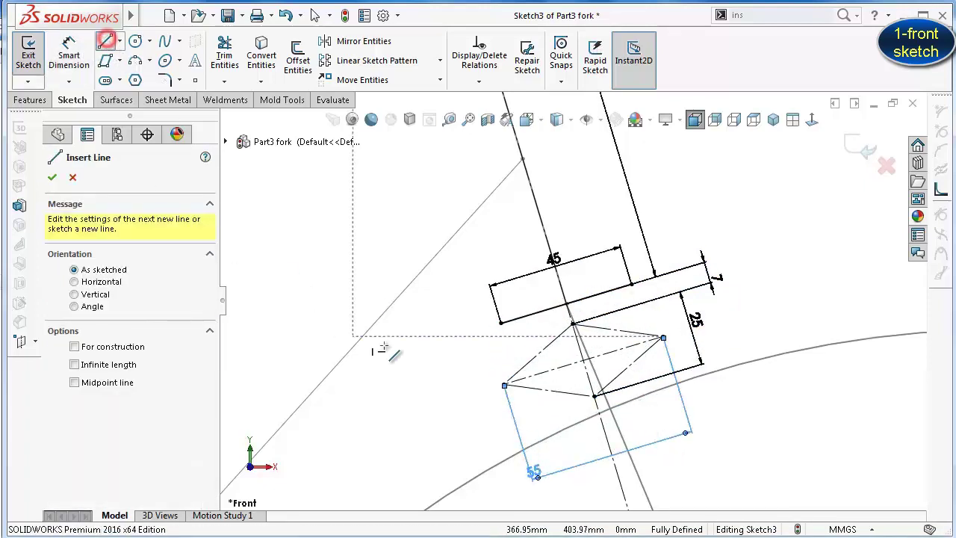
pyautogui.click(527, 382)
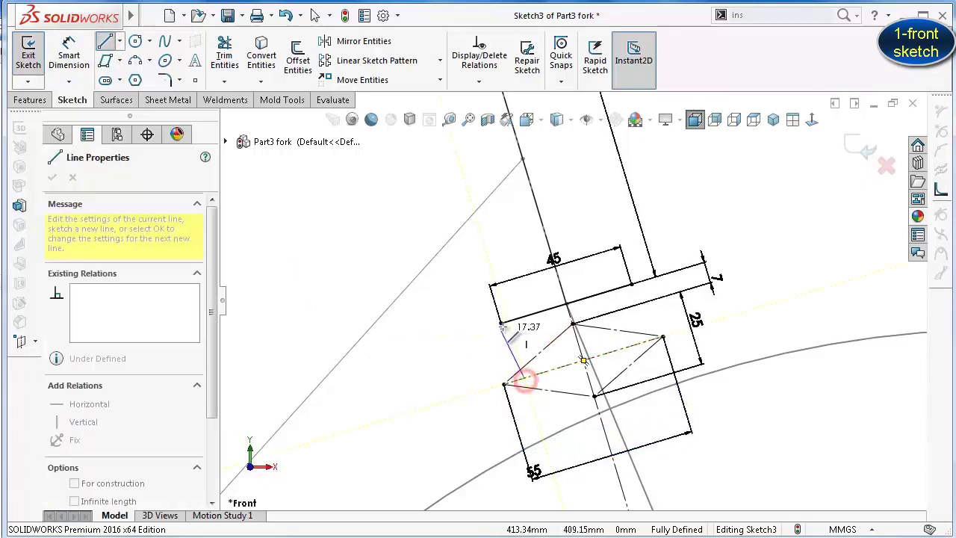
pyautogui.click(502, 324)
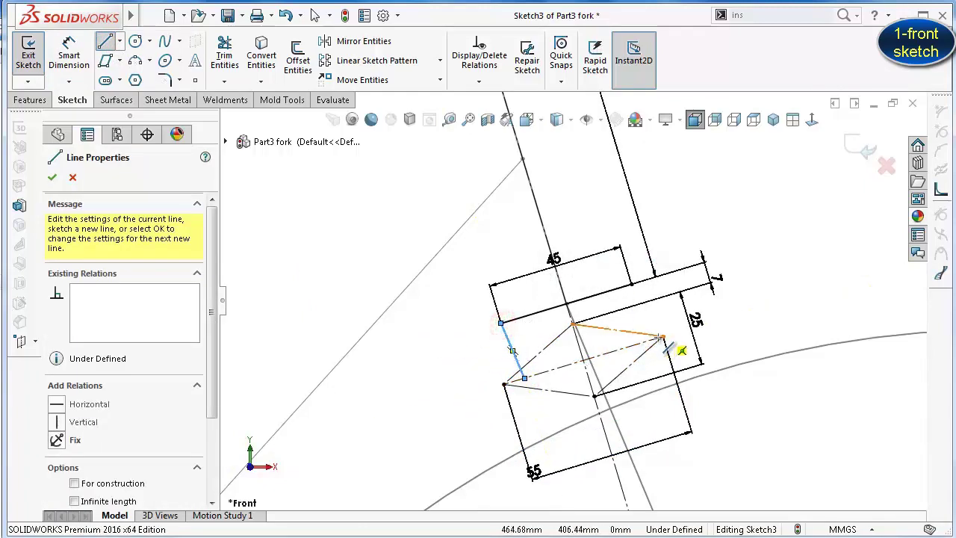
pyautogui.moveTo(642, 341); pyautogui.dragTo(631, 284)
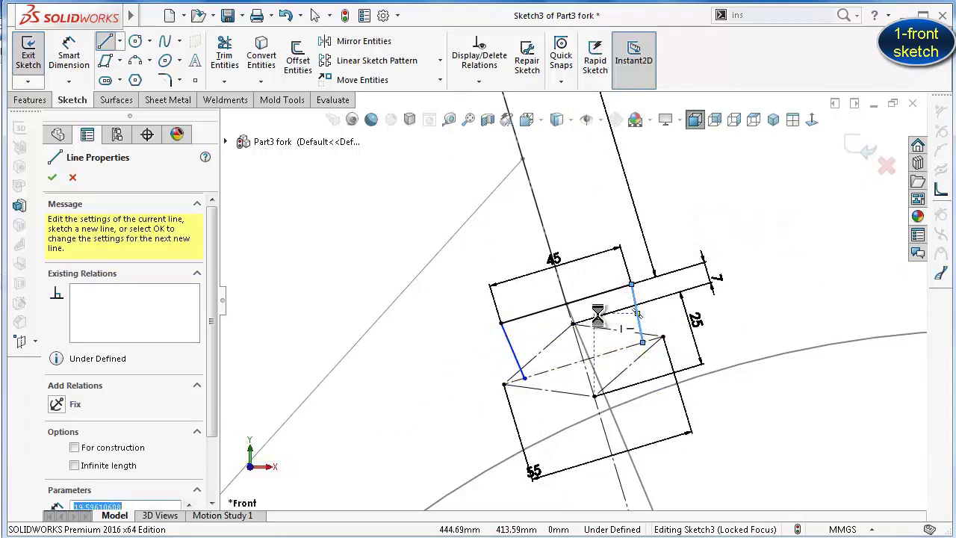
pyautogui.press('Escape')
# Make both side lines perpendicular to the rectangle's long edge
pyautogui.click(511, 343)
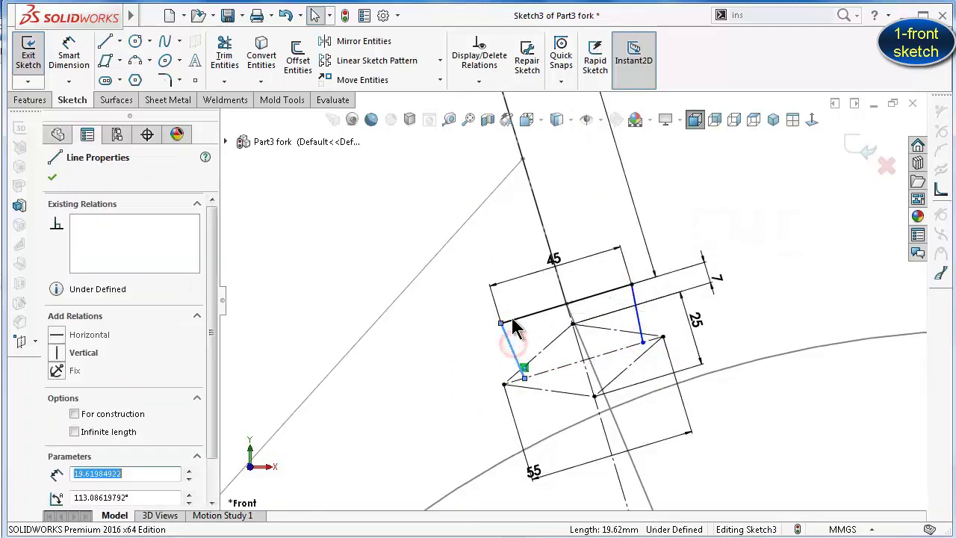
pyautogui.keyDown('ctrl'); pyautogui.click(515, 318); pyautogui.keyUp('ctrl')
pyautogui.click(610, 258)
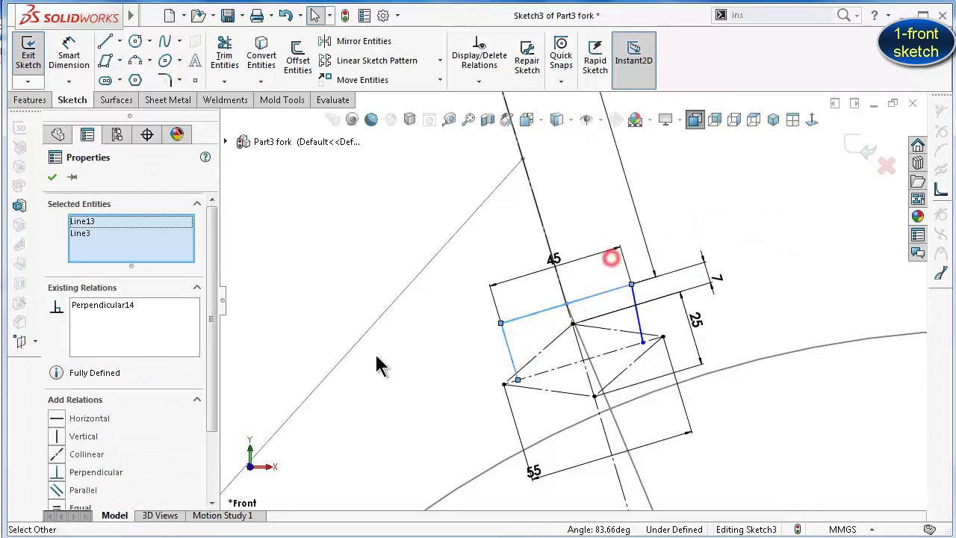
pyautogui.click(395, 351)
pyautogui.click(632, 297)
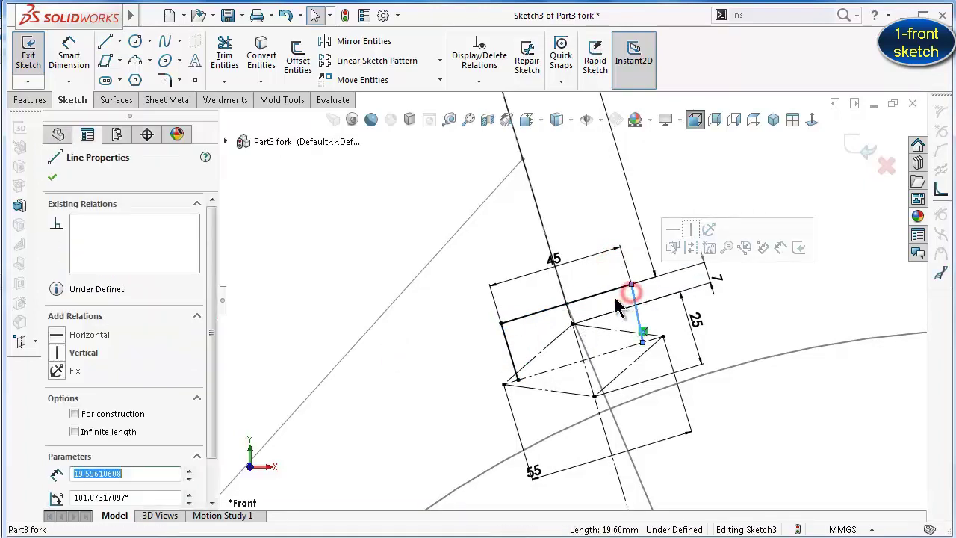
pyautogui.keyDown('ctrl'); pyautogui.click(611, 291); pyautogui.keyUp('ctrl')
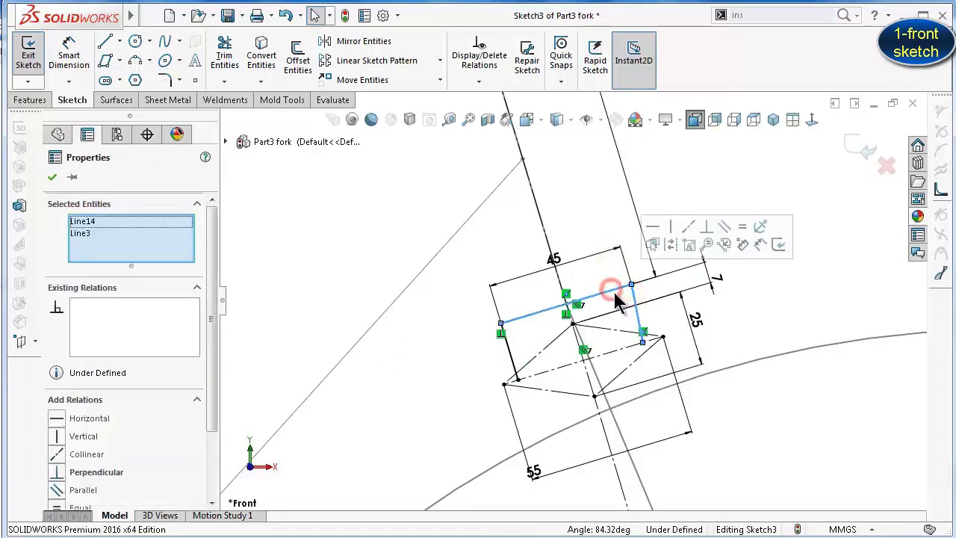
pyautogui.click(706, 229)
pyautogui.click(443, 354)
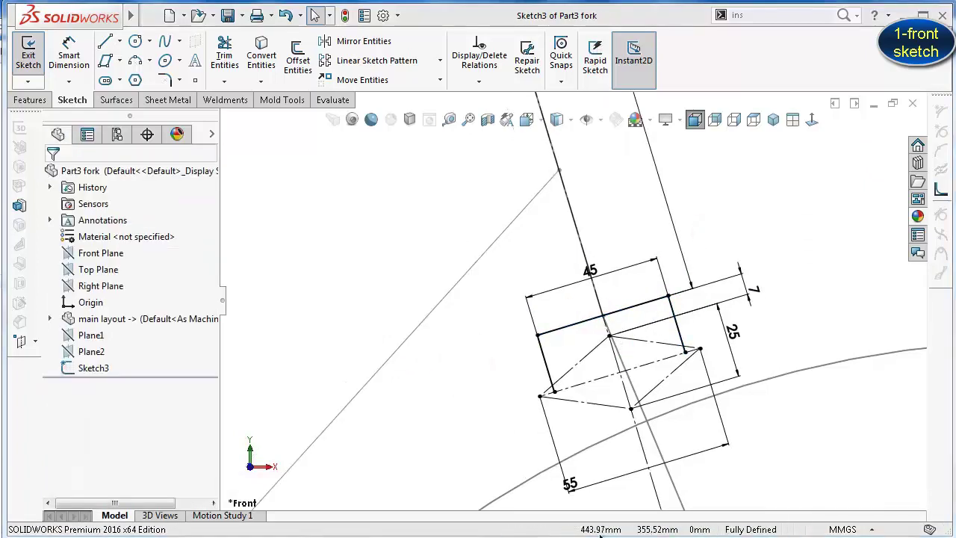
pyautogui.click(478, 416)
pyautogui.scroll(3, 575, 420)
pyautogui.scroll(2, 710, 433)
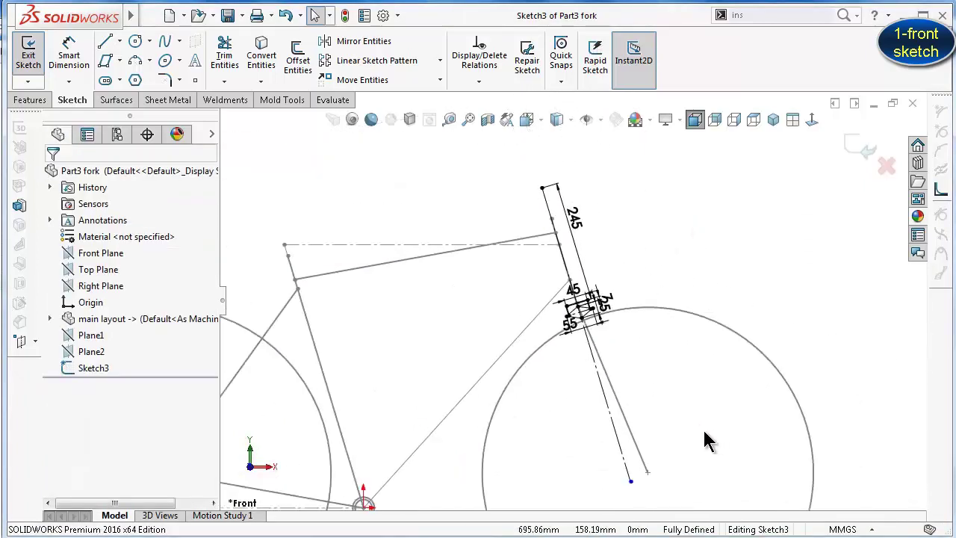
pyautogui.scroll(-3, 649, 435)
pyautogui.scroll(-1, 627, 448)
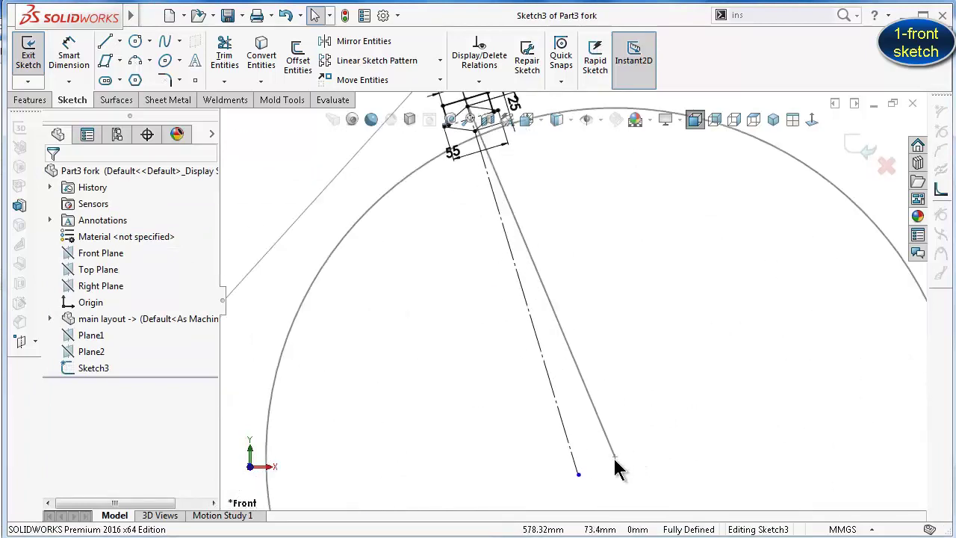
# Draw a circle centred on the fork line's lower endpoint and dimension it Ø25 mm
pyautogui.click(137, 43)
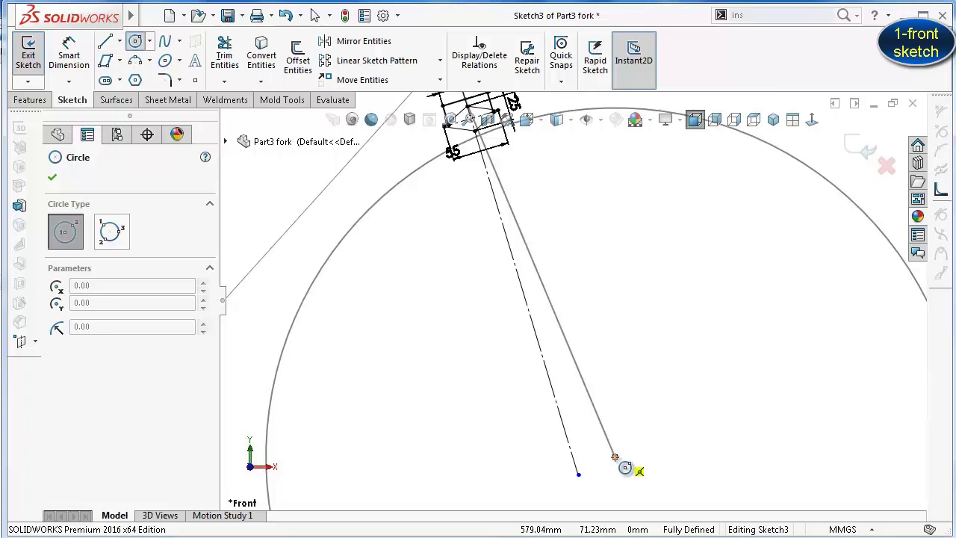
pyautogui.click(614, 456)
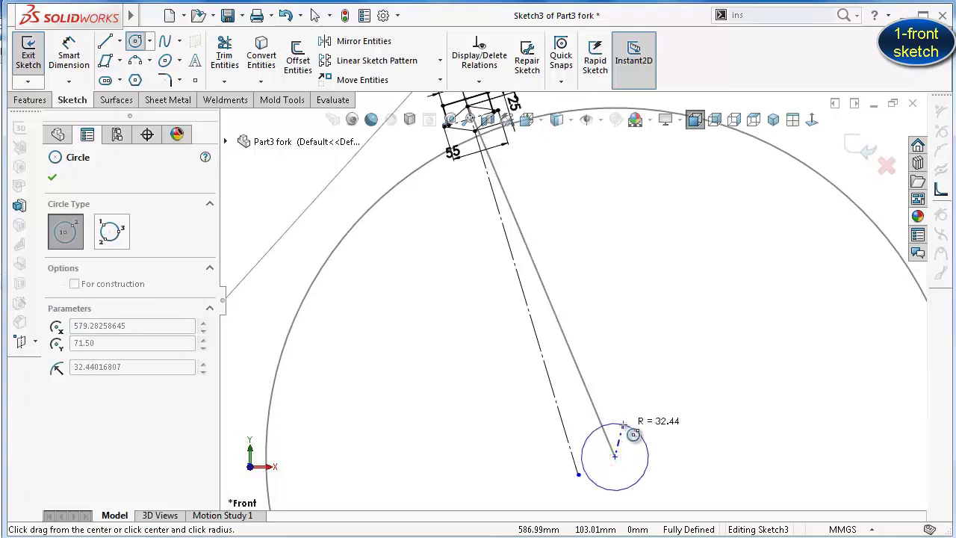
pyautogui.click(622, 424)
pyautogui.moveTo(721, 434); pyautogui.dragTo(627, 441, button='right')
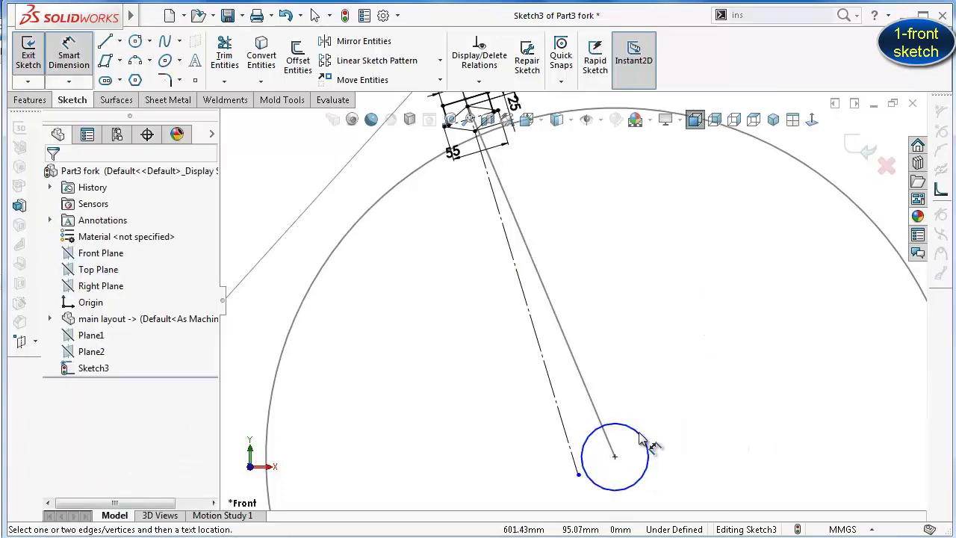
pyautogui.click(640, 441)
pyautogui.click(661, 394)
pyautogui.write('2')
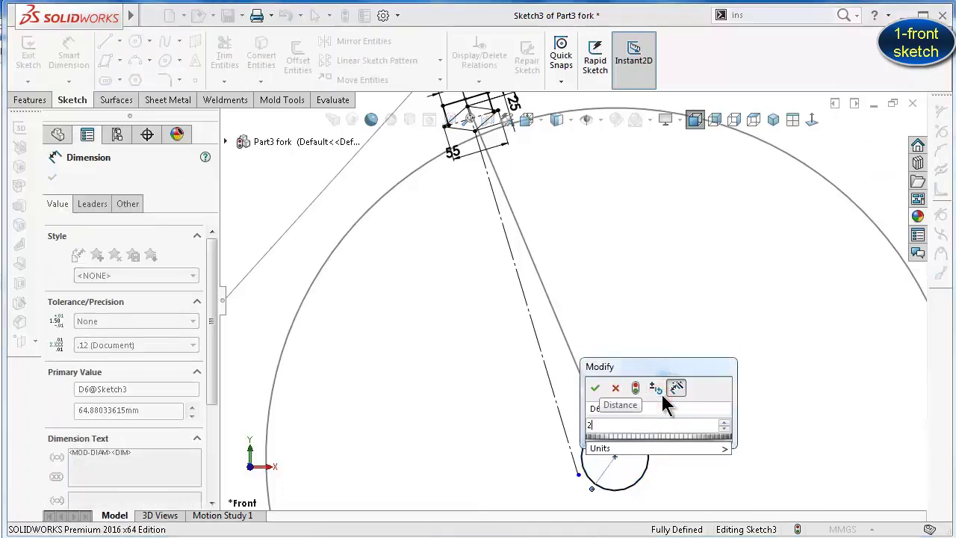
pyautogui.write('5')
pyautogui.press('Return')
pyautogui.click(433, 306)
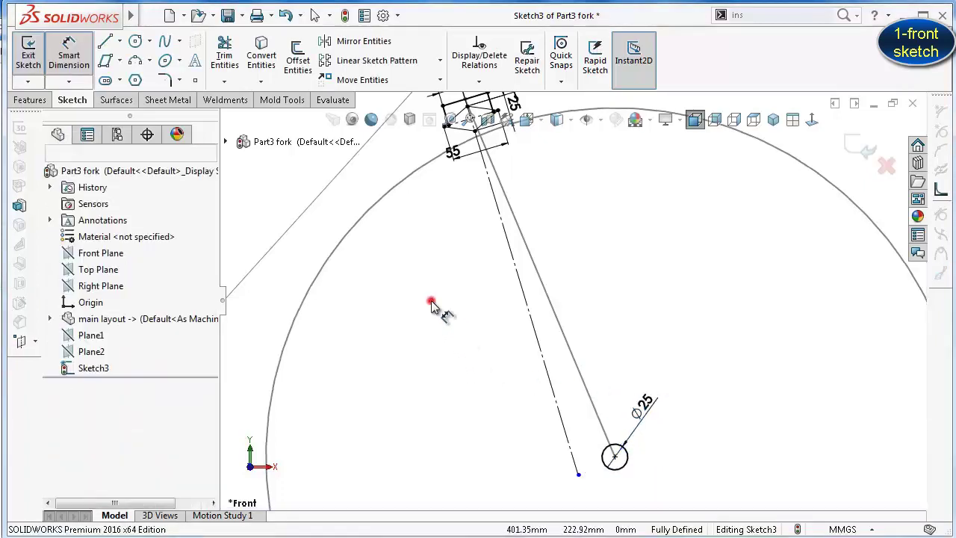
pyautogui.scroll(-3, 470, 205)
pyautogui.scroll(-2, 523, 172)
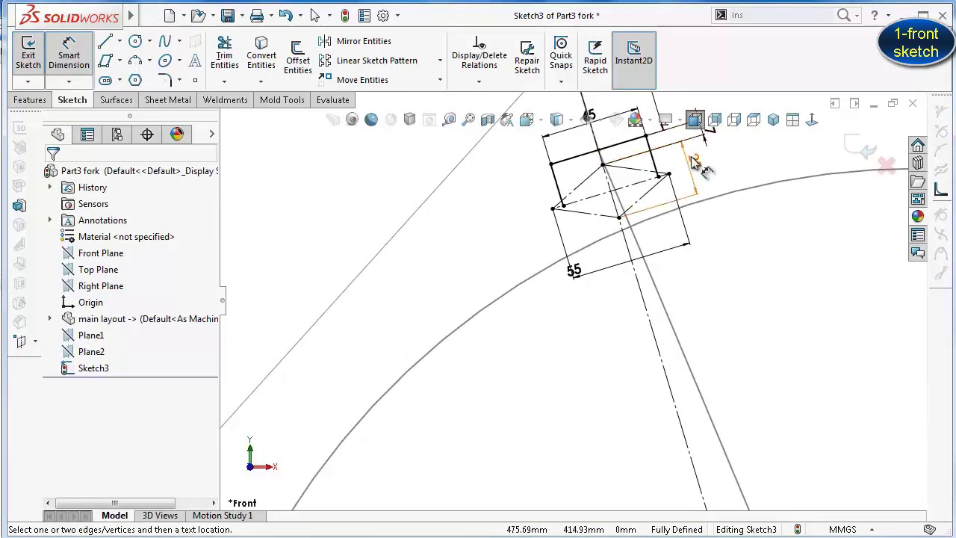
pyautogui.scroll(-2, 698, 158)
pyautogui.scroll(-2, 698, 155)
# Draw construction centerlines rising from the dropout's left and right corners
pyautogui.click(120, 41)
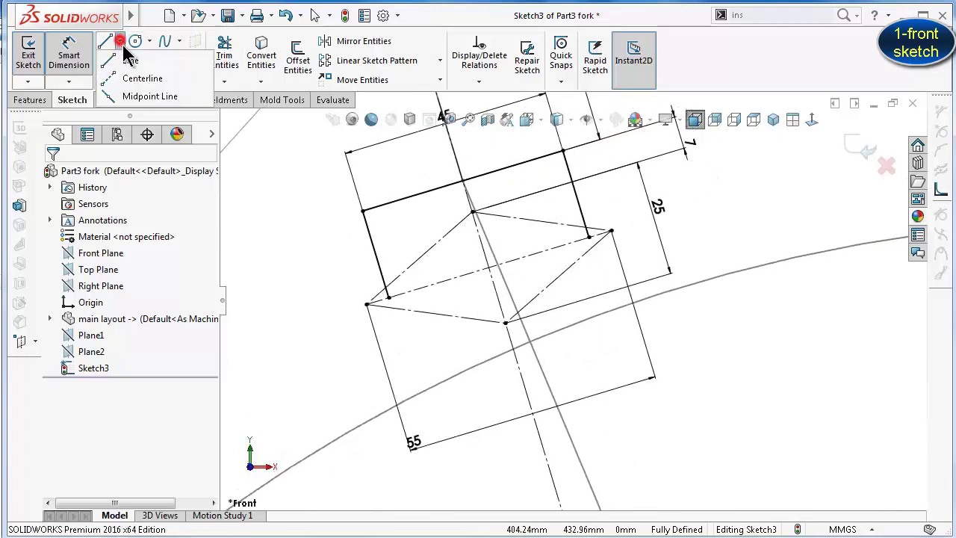
pyautogui.click(141, 76)
pyautogui.click(366, 305)
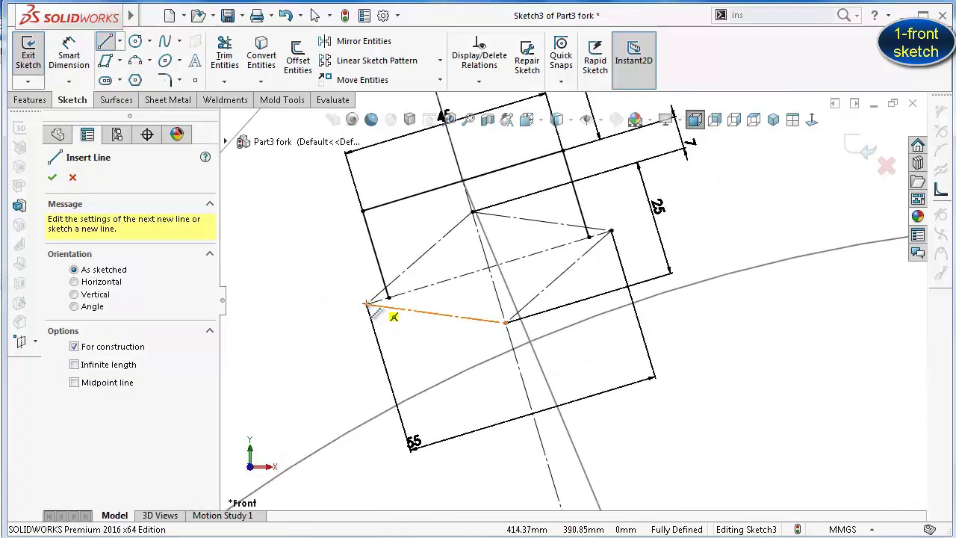
pyautogui.click(366, 304)
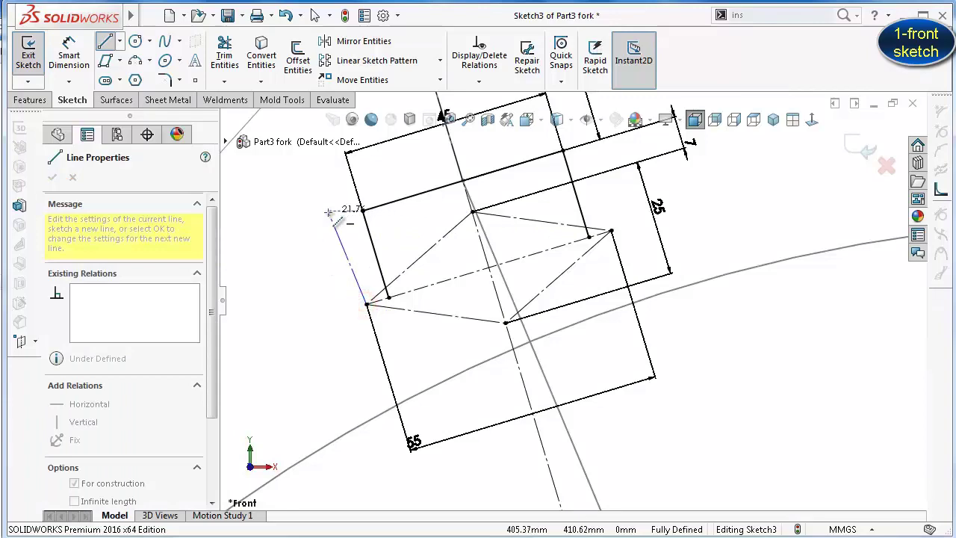
pyautogui.click(328, 212)
pyautogui.click(295, 282)
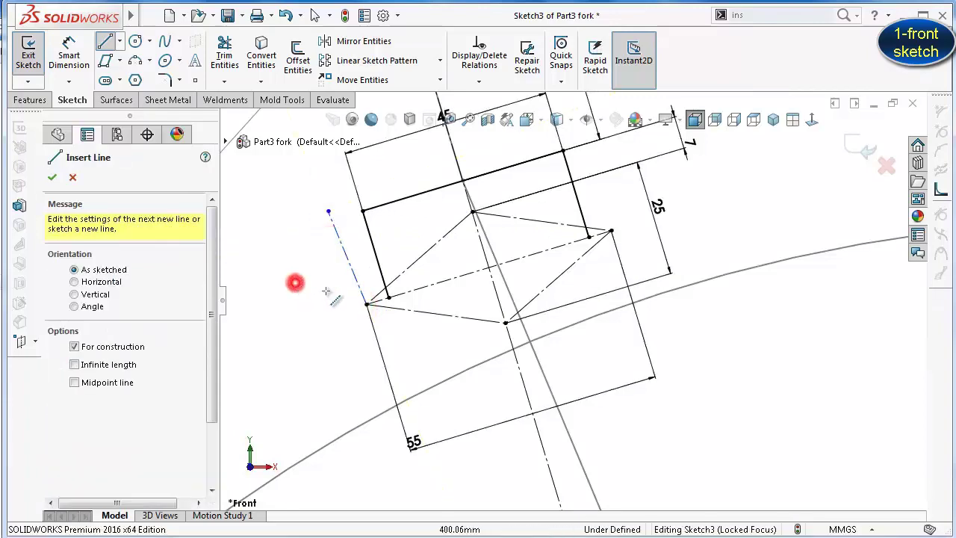
pyautogui.click(610, 232)
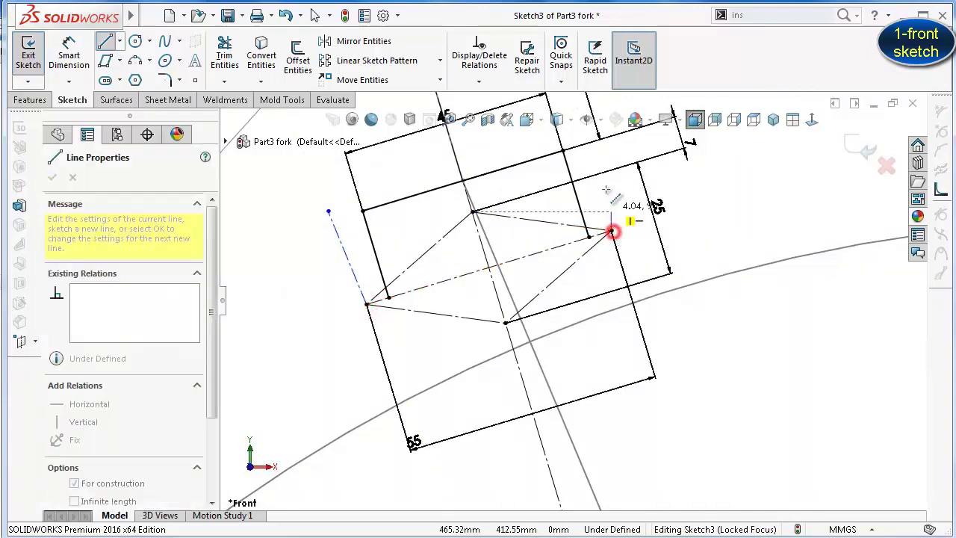
pyautogui.click(589, 156)
pyautogui.press('Escape')
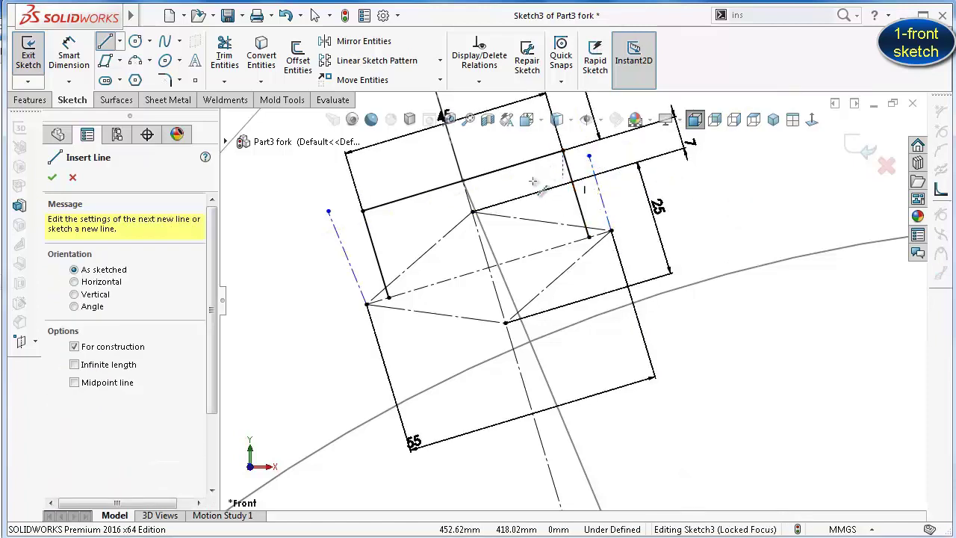
pyautogui.press('Escape')
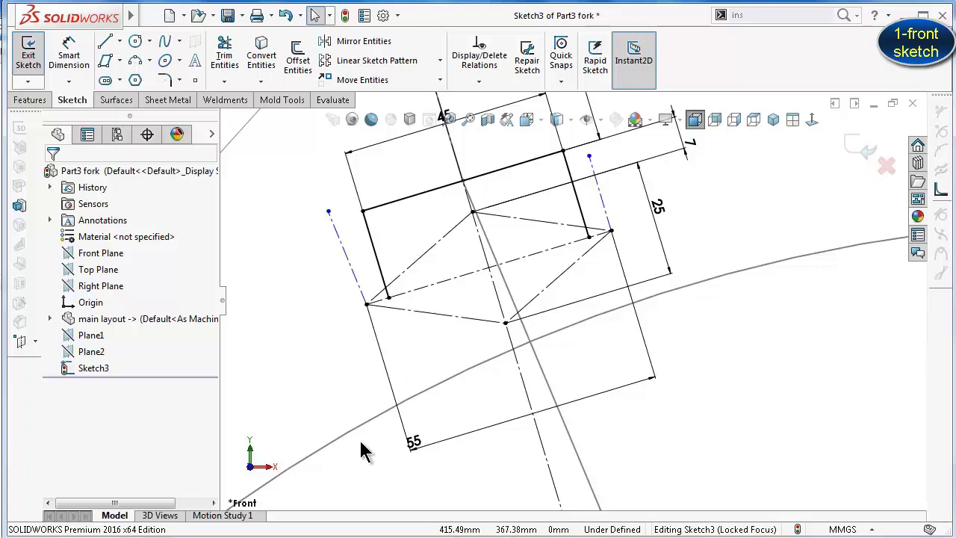
# Make the right construction line end on the top edge line and perpendicular to the diagonal
pyautogui.click(588, 155)
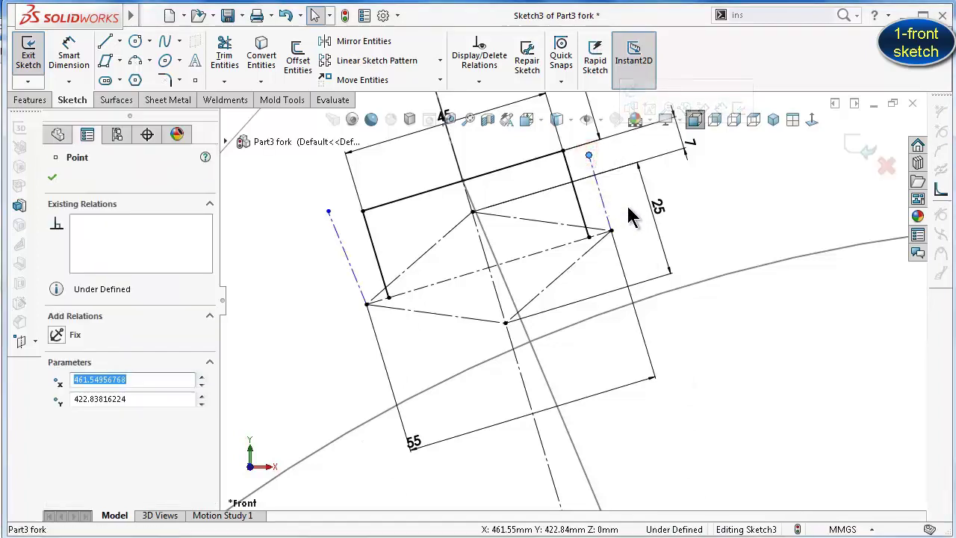
pyautogui.keyDown('ctrl'); pyautogui.click(556, 155); pyautogui.keyUp('ctrl')
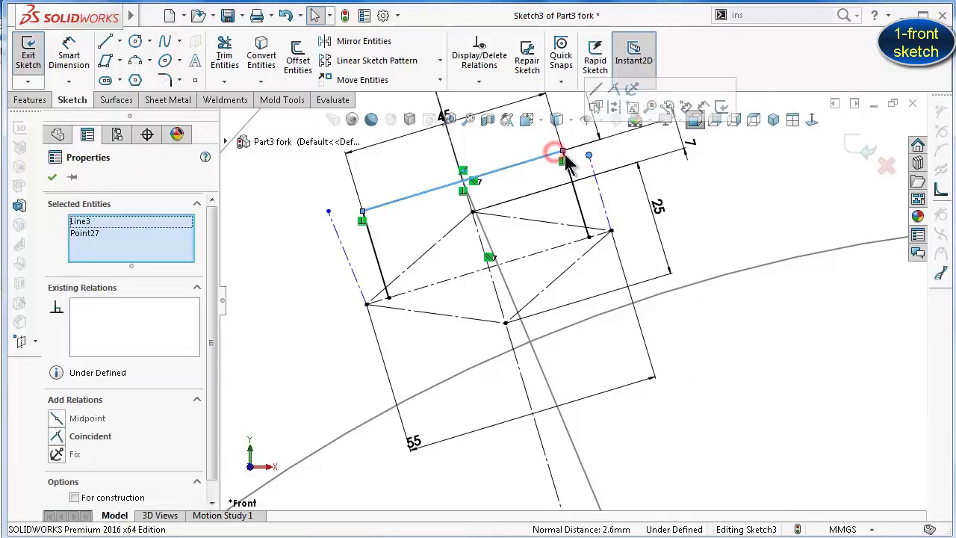
pyautogui.click(612, 91)
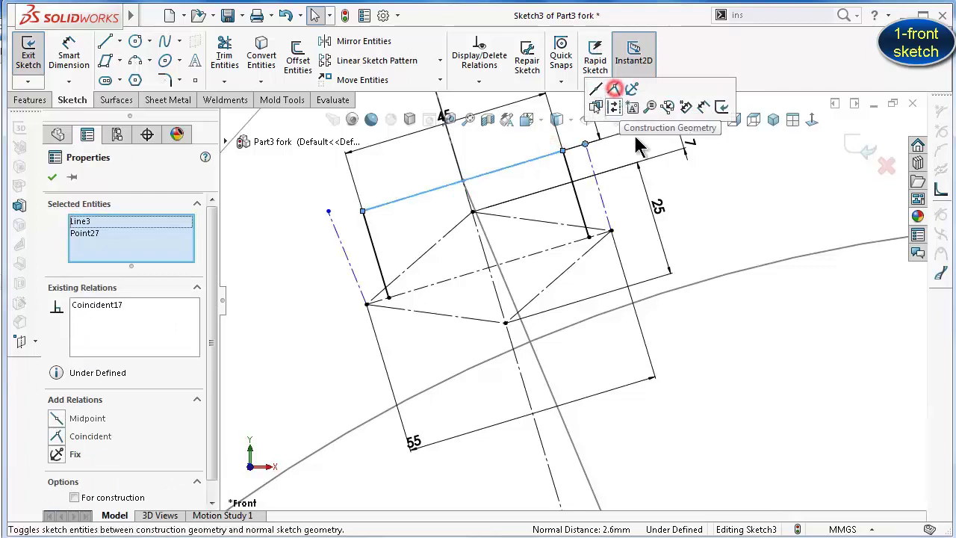
pyautogui.click(732, 183)
pyautogui.click(603, 202)
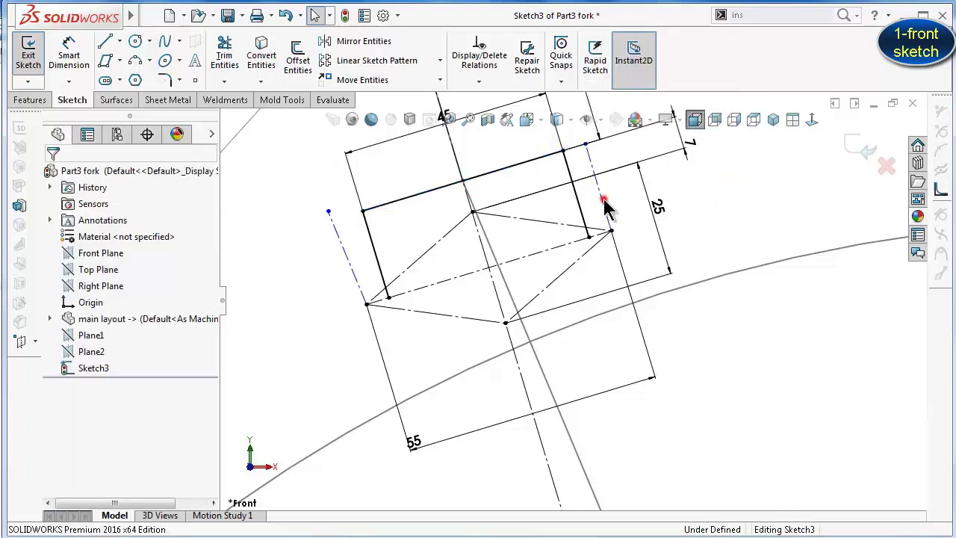
pyautogui.keyDown('ctrl'); pyautogui.click(564, 246); pyautogui.keyUp('ctrl')
pyautogui.click(658, 181)
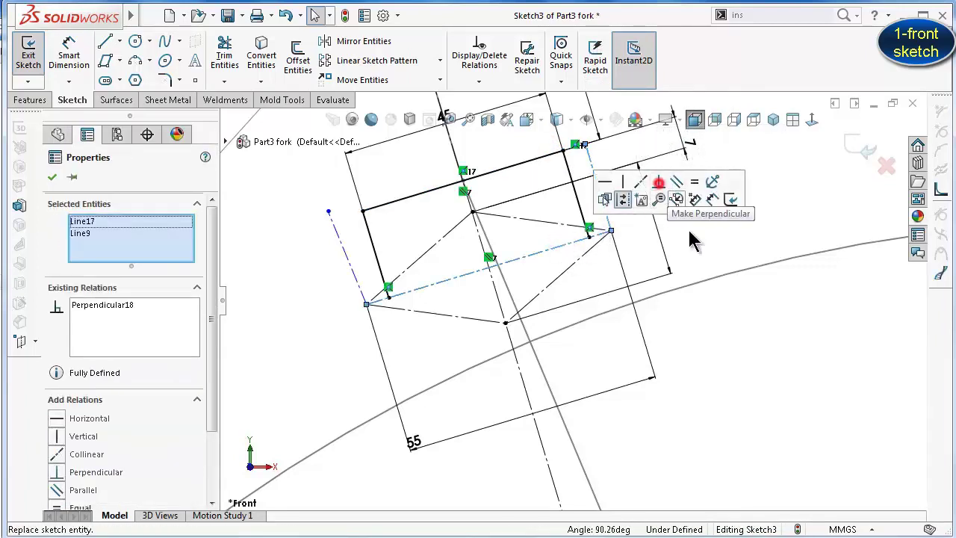
pyautogui.click(753, 213)
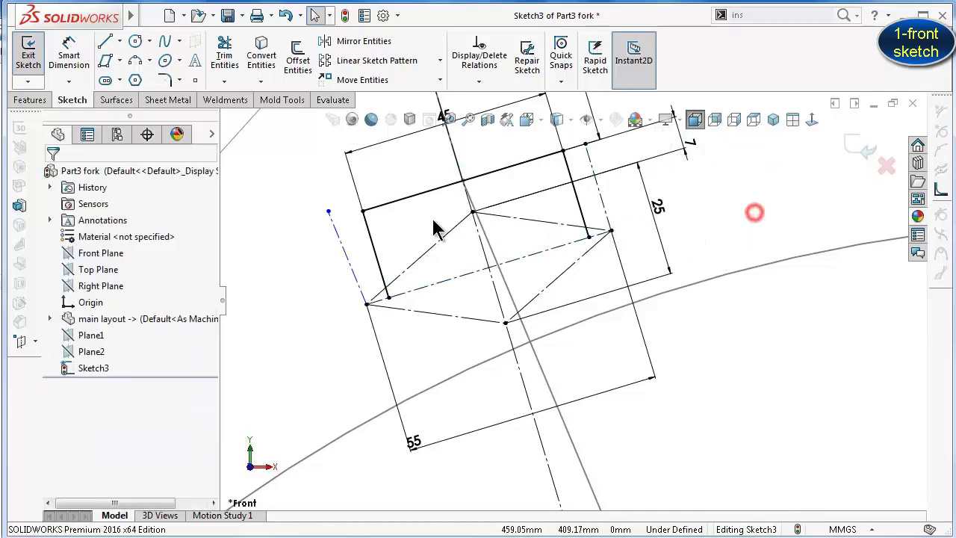
# Make the left construction line end on the top edge line and perpendicular to the diagonal
pyautogui.click(328, 212)
pyautogui.keyDown('ctrl'); pyautogui.click(379, 207); pyautogui.keyUp('ctrl')
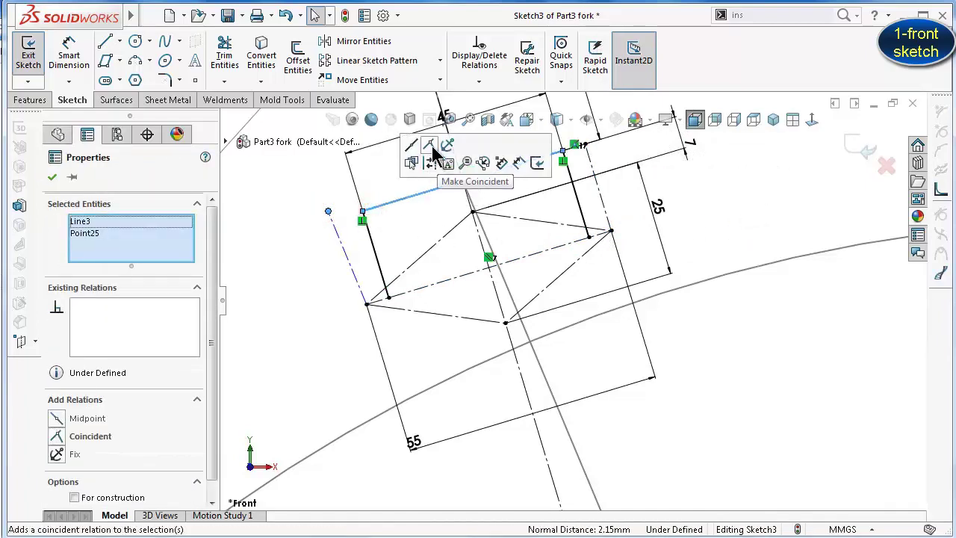
pyautogui.click(427, 144)
pyautogui.click(285, 266)
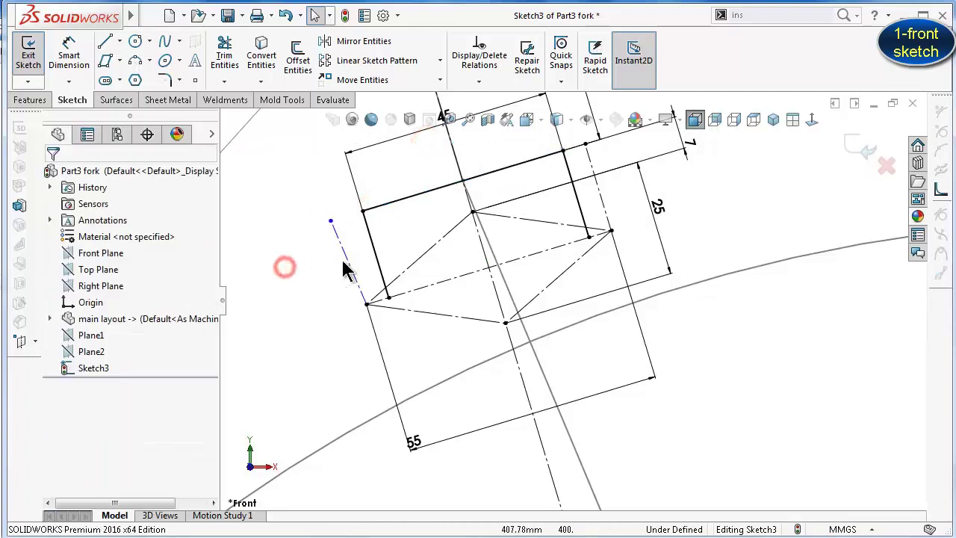
pyautogui.click(349, 261)
pyautogui.keyDown('ctrl'); pyautogui.click(446, 278); pyautogui.keyUp('ctrl')
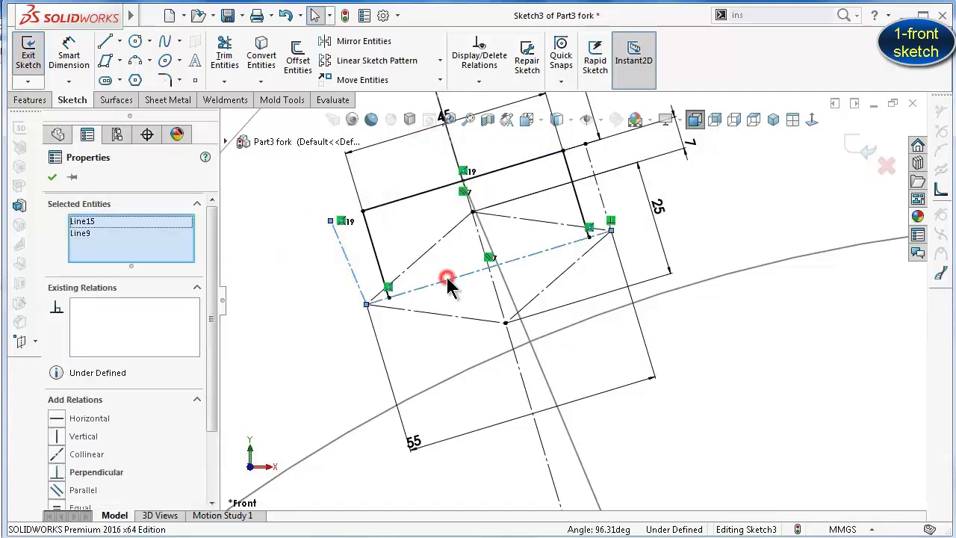
pyautogui.click(542, 214)
pyautogui.click(298, 297)
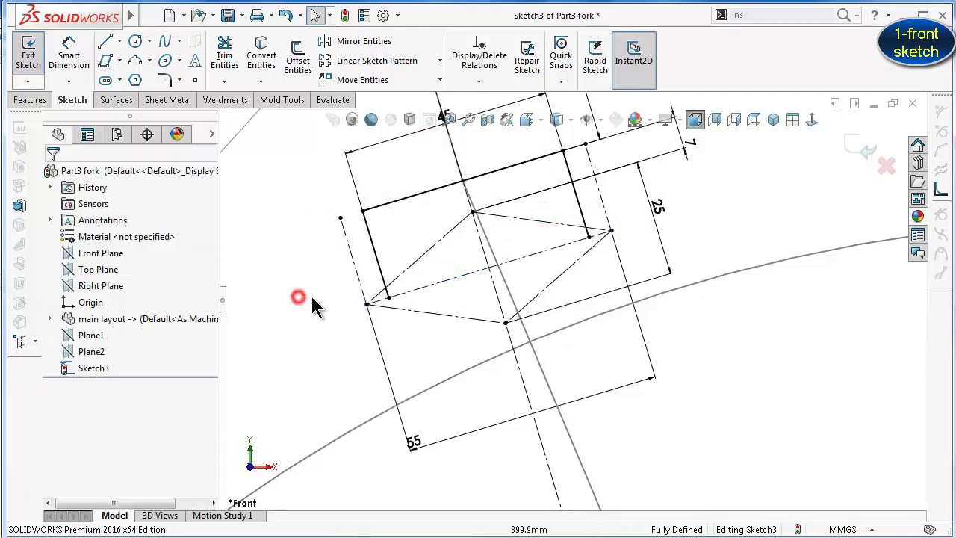
pyautogui.scroll(3, 525, 319)
pyautogui.scroll(3, 538, 315)
pyautogui.scroll(2, 640, 395)
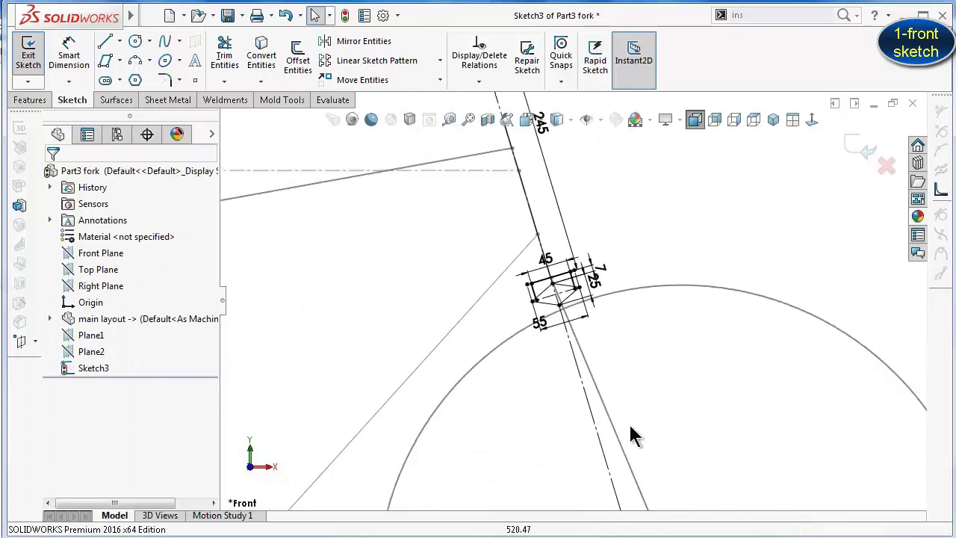
pyautogui.scroll(2, 633, 435)
pyautogui.scroll(-3, 635, 468)
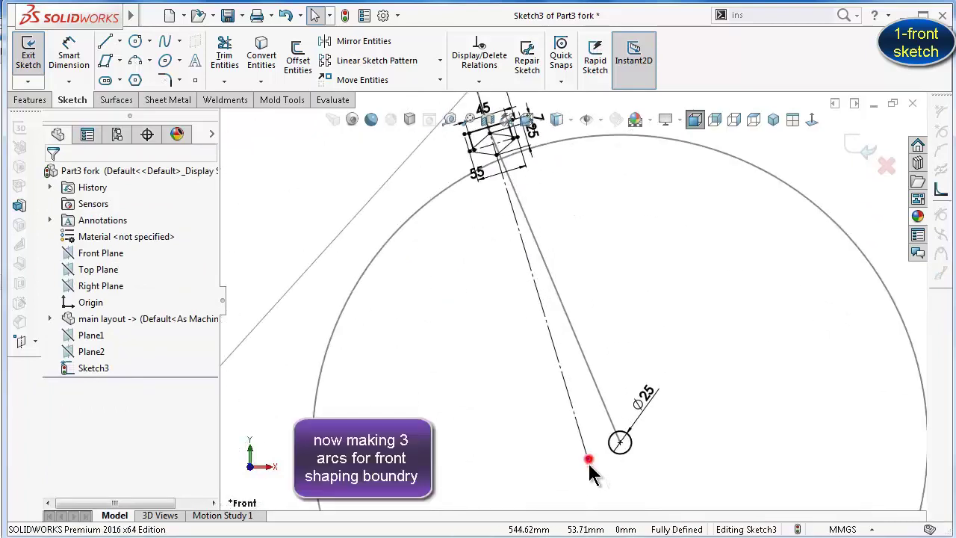
# Extend the long centerline downward and sketch an arc from the dropout's right corner to the Ø25 circle
pyautogui.moveTo(587, 458); pyautogui.dragTo(599, 499)
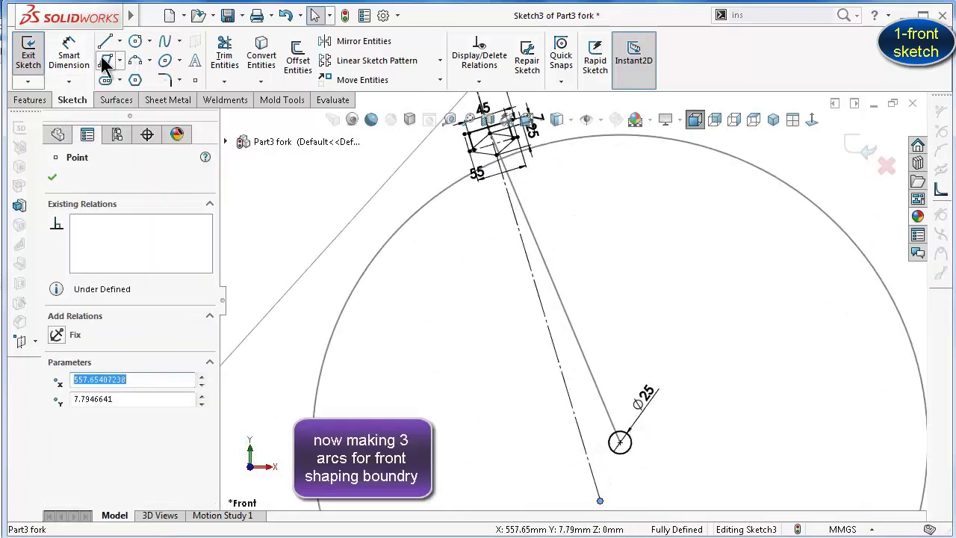
pyautogui.click(136, 62)
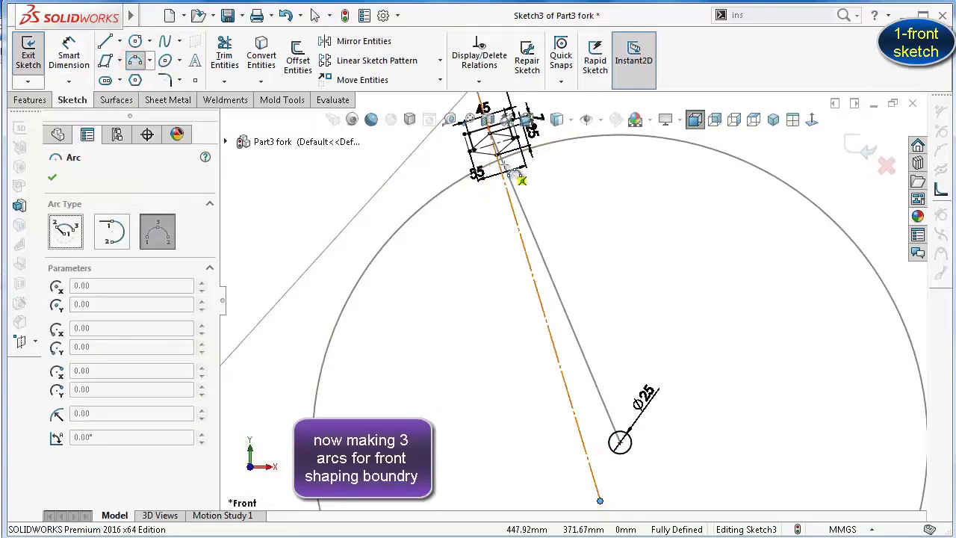
pyautogui.scroll(-2, 523, 173)
pyautogui.scroll(-2, 527, 170)
pyautogui.scroll(-2, 532, 176)
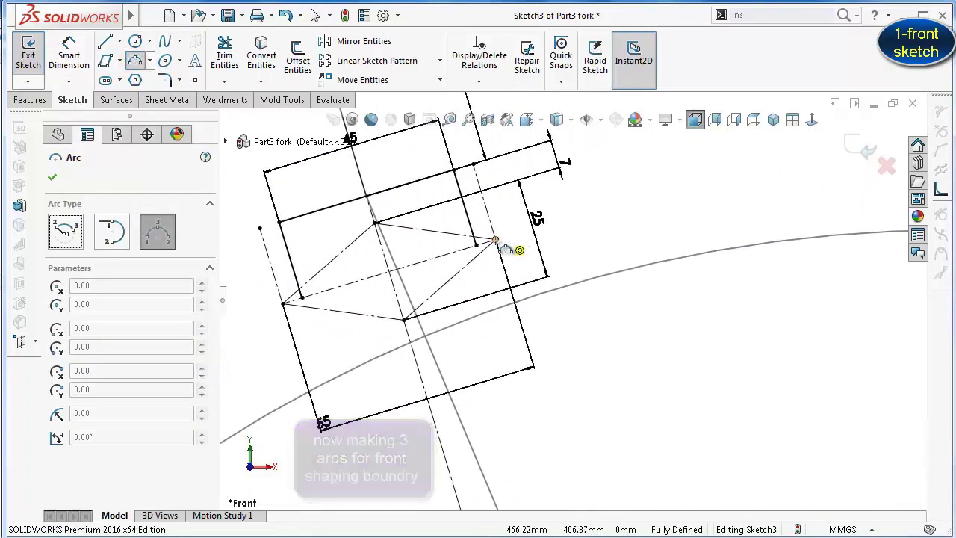
pyautogui.click(495, 239)
pyautogui.scroll(1, 575, 411)
pyautogui.scroll(2, 574, 412)
pyautogui.scroll(2, 575, 413)
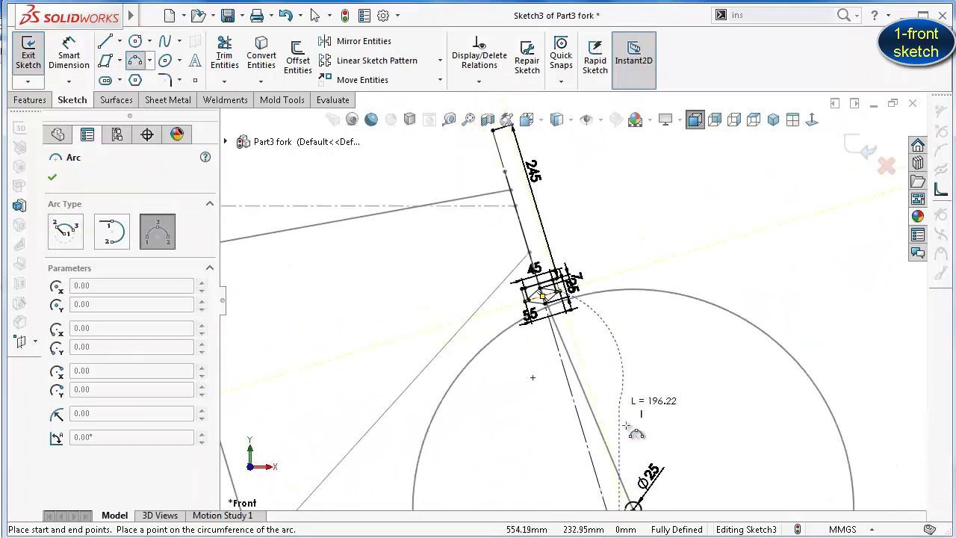
pyautogui.scroll(-3, 576, 413)
pyautogui.scroll(-1, 578, 415)
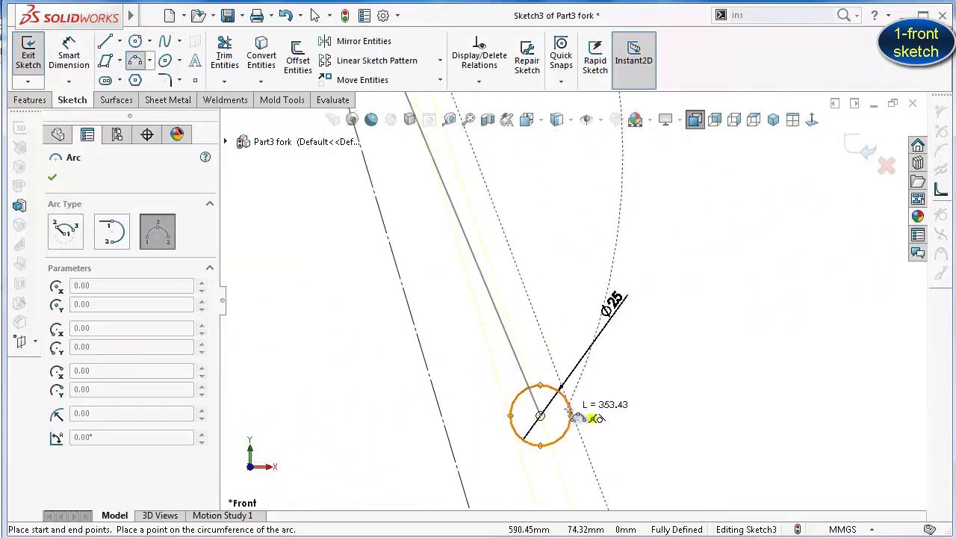
pyautogui.click(559, 394)
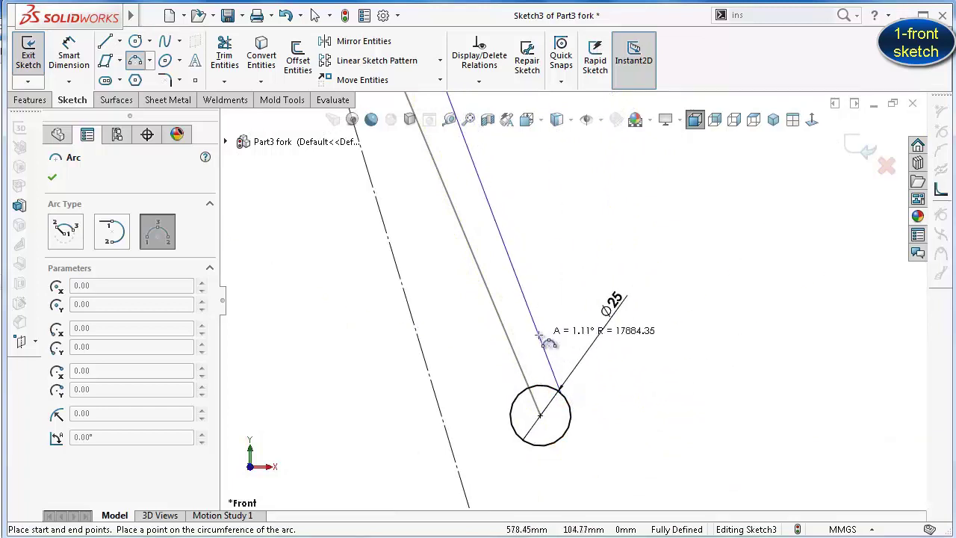
pyautogui.click(538, 336)
pyautogui.scroll(3, 542, 314)
pyautogui.scroll(3, 550, 213)
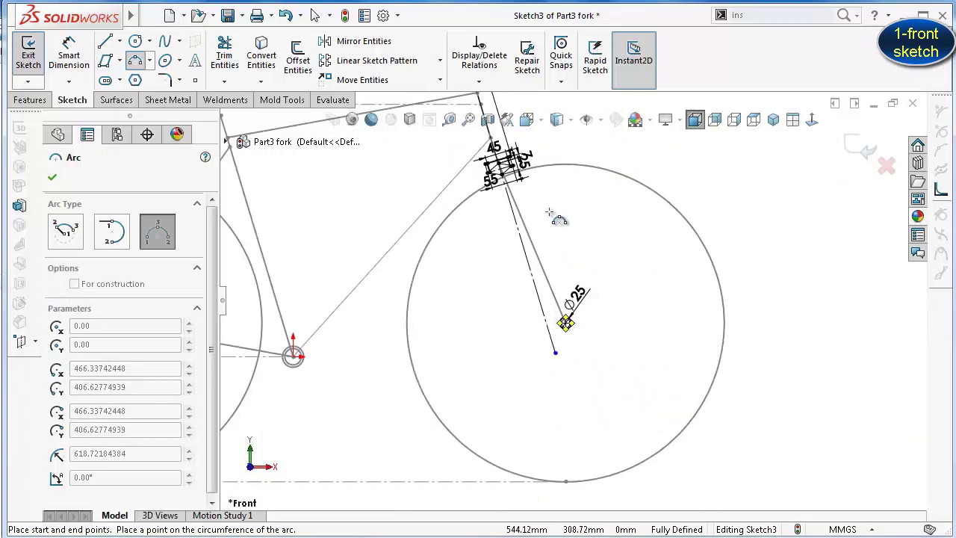
pyautogui.scroll(-2, 549, 215)
pyautogui.scroll(-2, 549, 215)
pyautogui.press('Escape')
pyautogui.scroll(-3, 523, 190)
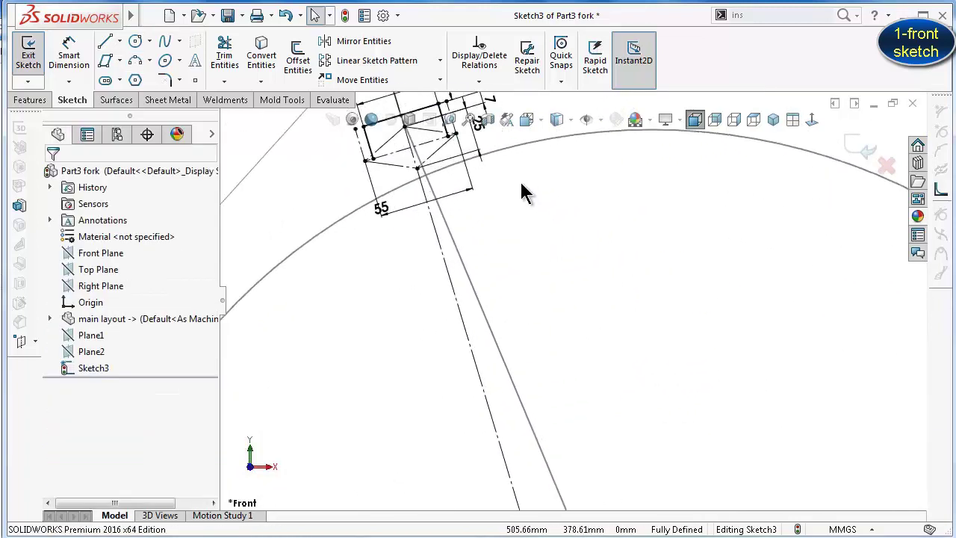
# Sketch two more three-point blade arcs from the rectangle corners down to the Ø25 circle
pyautogui.click(135, 60)
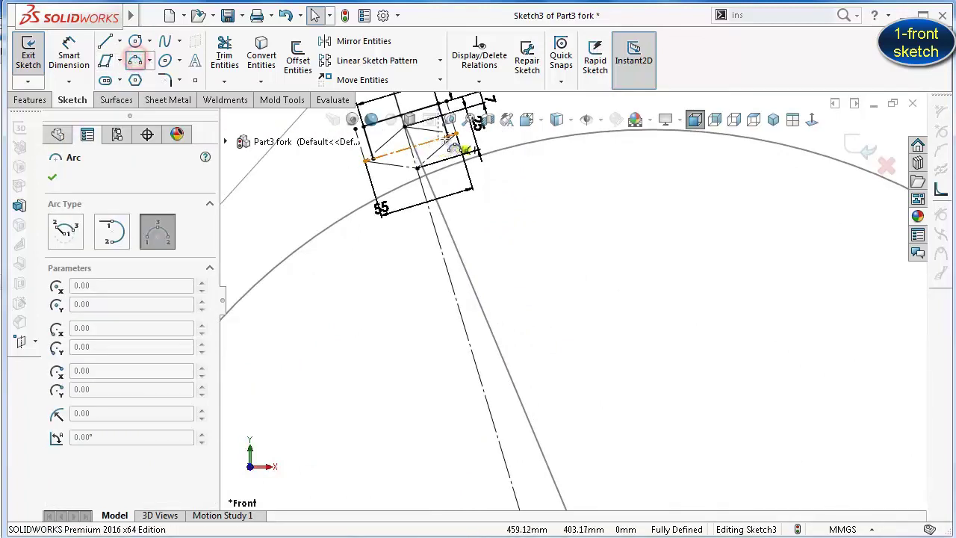
pyautogui.click(479, 144)
pyautogui.scroll(2, 512, 381)
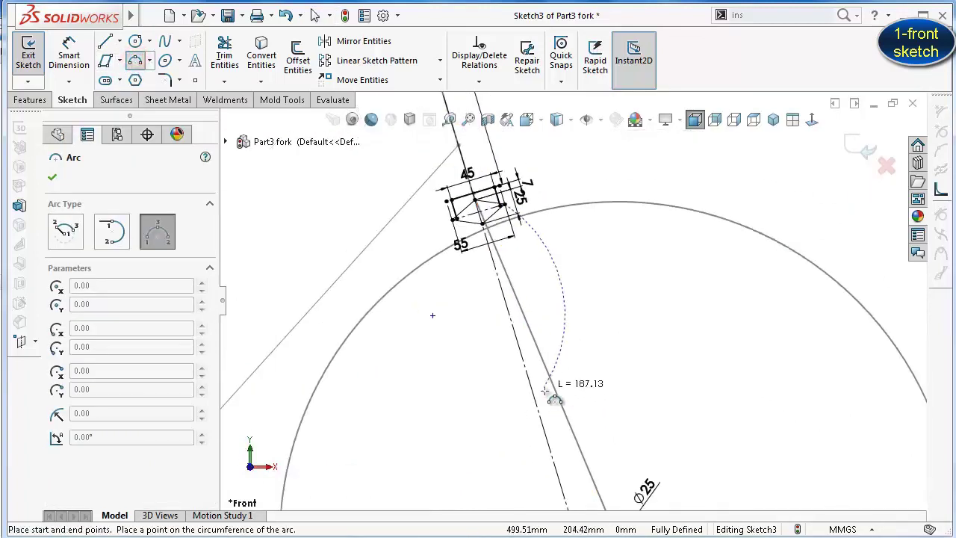
pyautogui.click(610, 497)
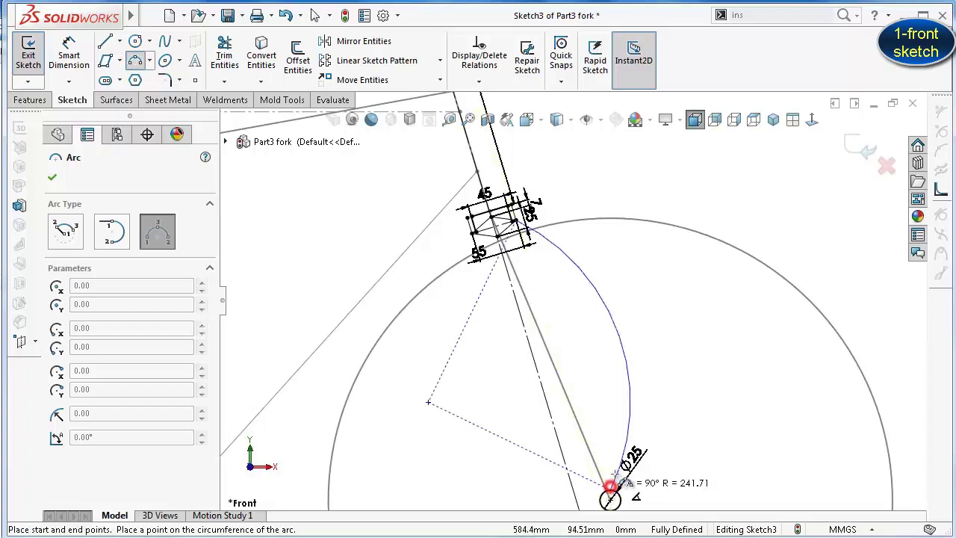
pyautogui.click(595, 448)
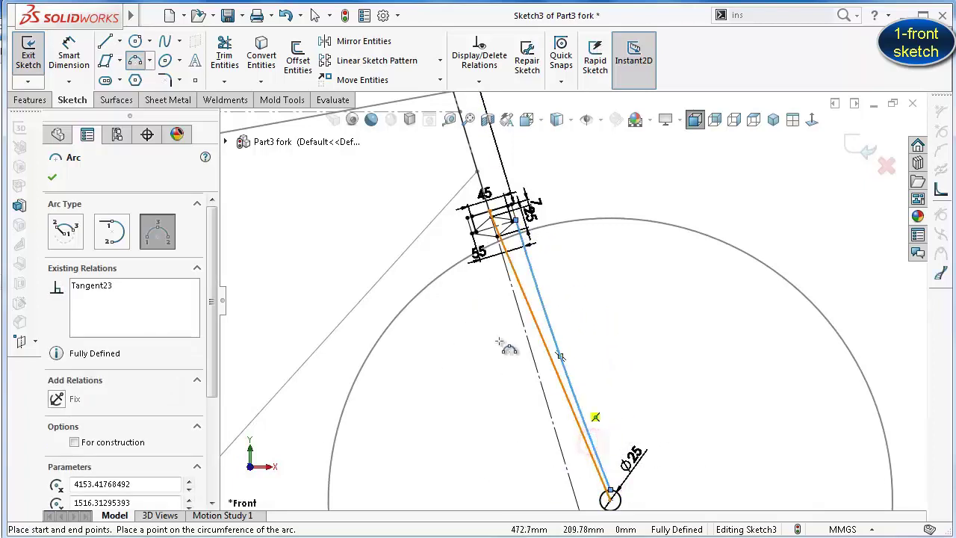
pyautogui.scroll(-2, 472, 233)
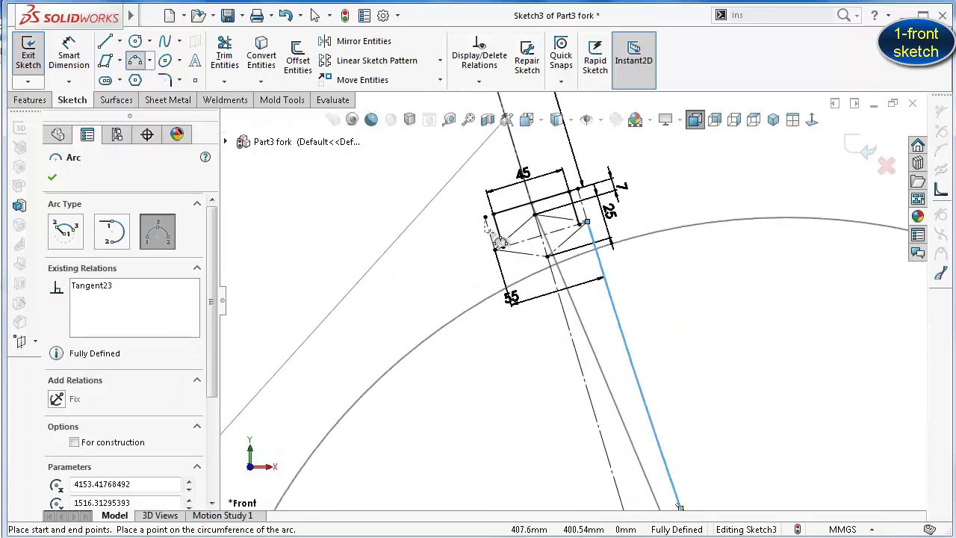
pyautogui.scroll(-2, 492, 313)
pyautogui.scroll(-1, 461, 305)
pyautogui.click(461, 305)
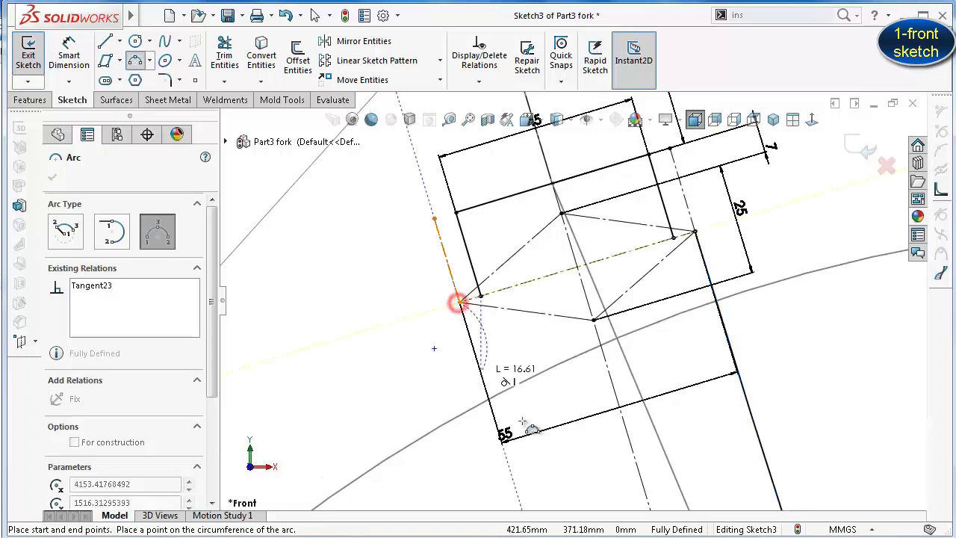
pyautogui.scroll(2, 508, 441)
pyautogui.scroll(2, 590, 463)
pyautogui.scroll(1, 599, 464)
pyautogui.scroll(-4, 600, 464)
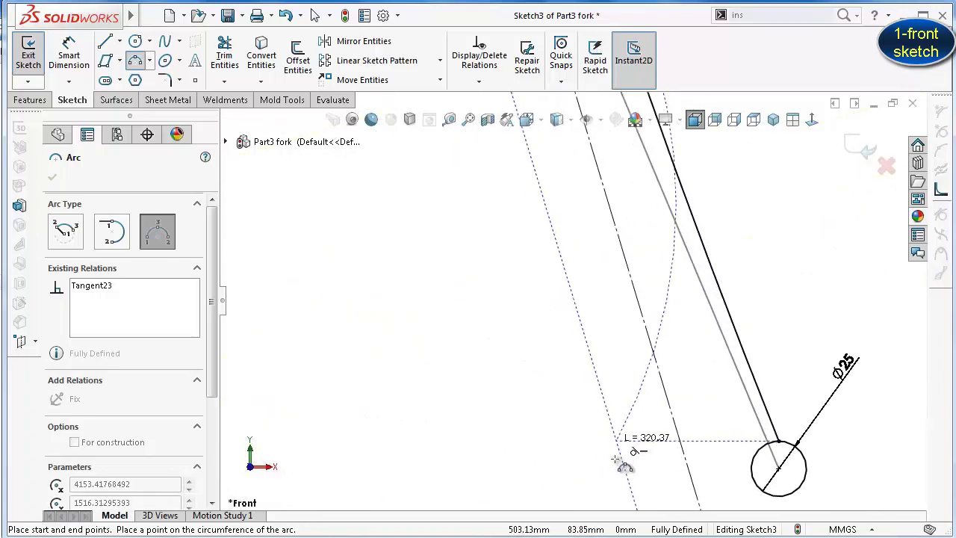
pyautogui.scroll(-1, 763, 463)
pyautogui.scroll(-1, 776, 466)
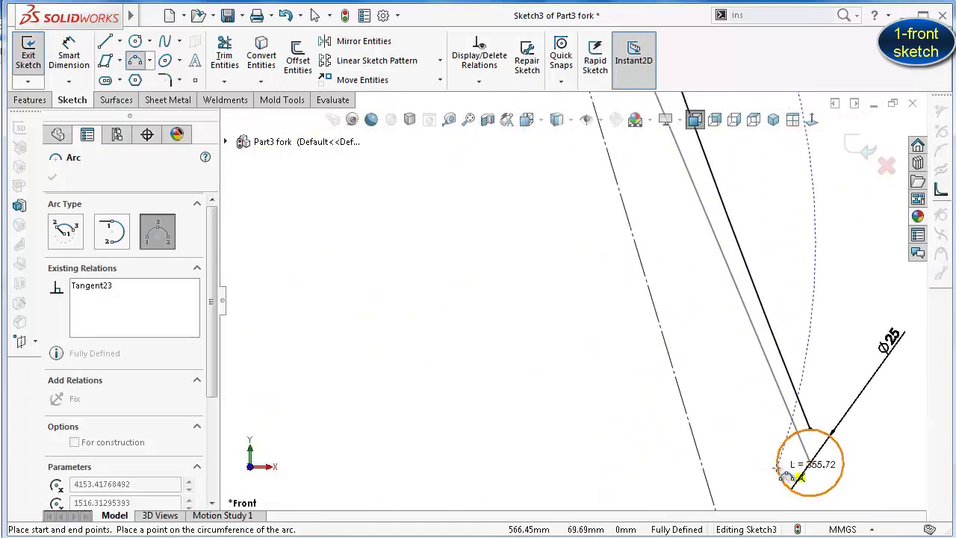
pyautogui.click(758, 448)
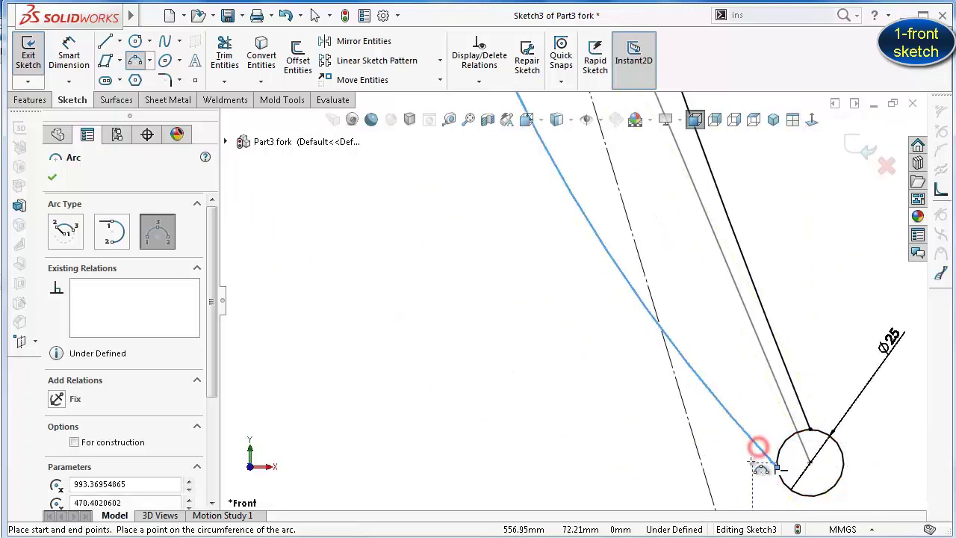
pyautogui.press('Escape')
# Make both long blade arcs tangent to the Ø25 circle
pyautogui.click(769, 462)
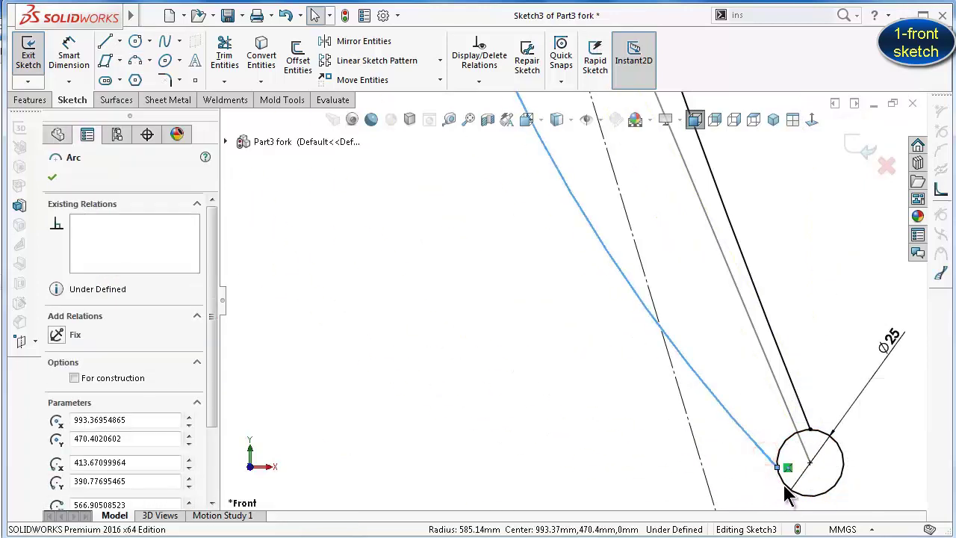
pyautogui.keyDown('ctrl'); pyautogui.click(789, 489); pyautogui.keyUp('ctrl')
pyautogui.click(842, 422)
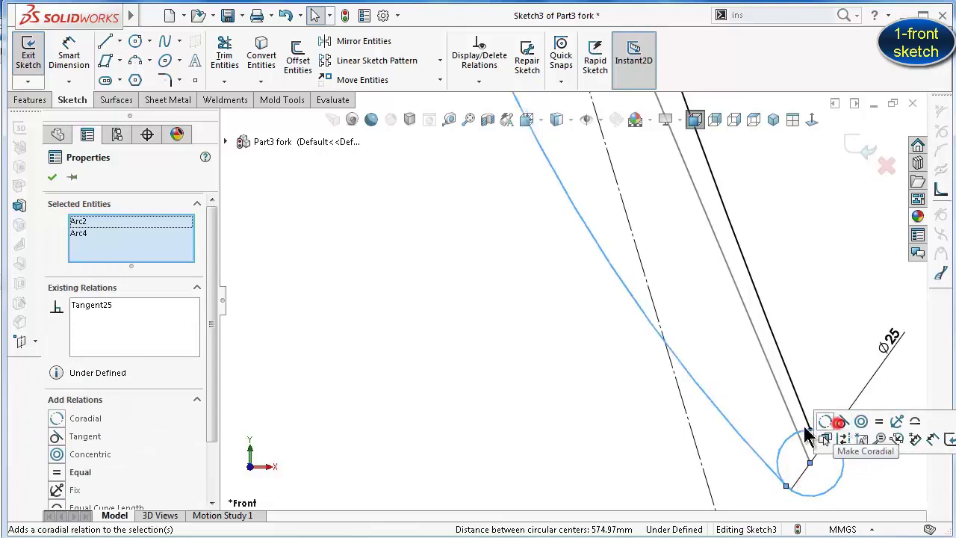
pyautogui.click(607, 456)
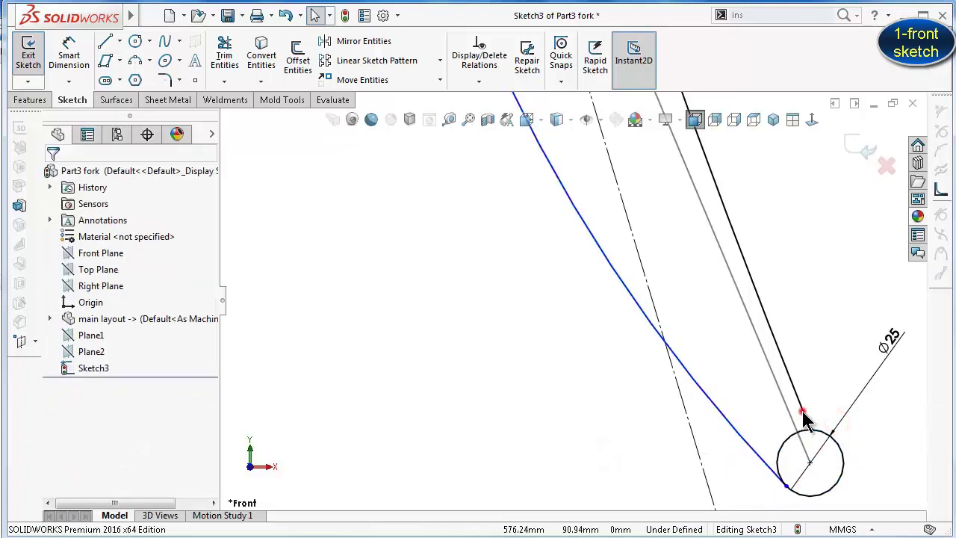
pyautogui.click(803, 416)
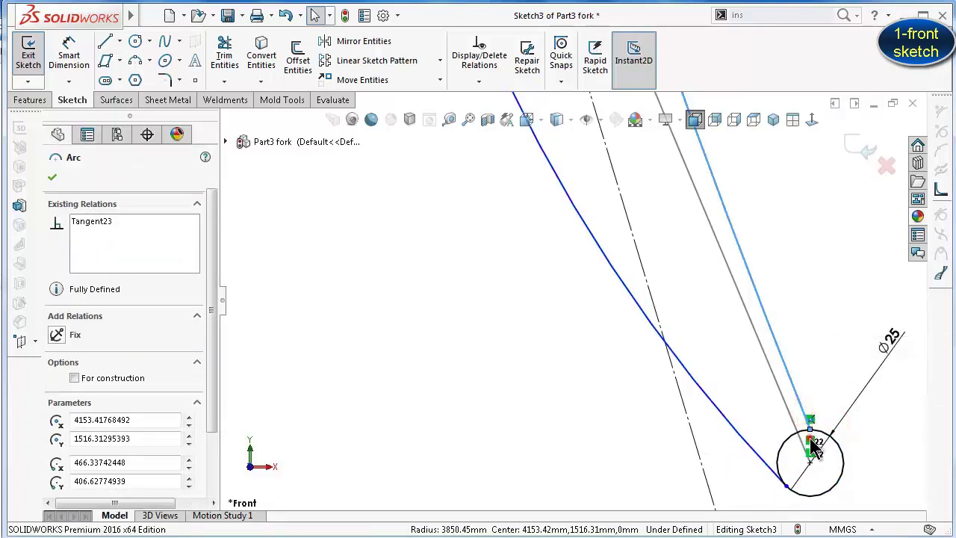
pyautogui.press('Escape')
pyautogui.hotkey('ctrl', 'z')
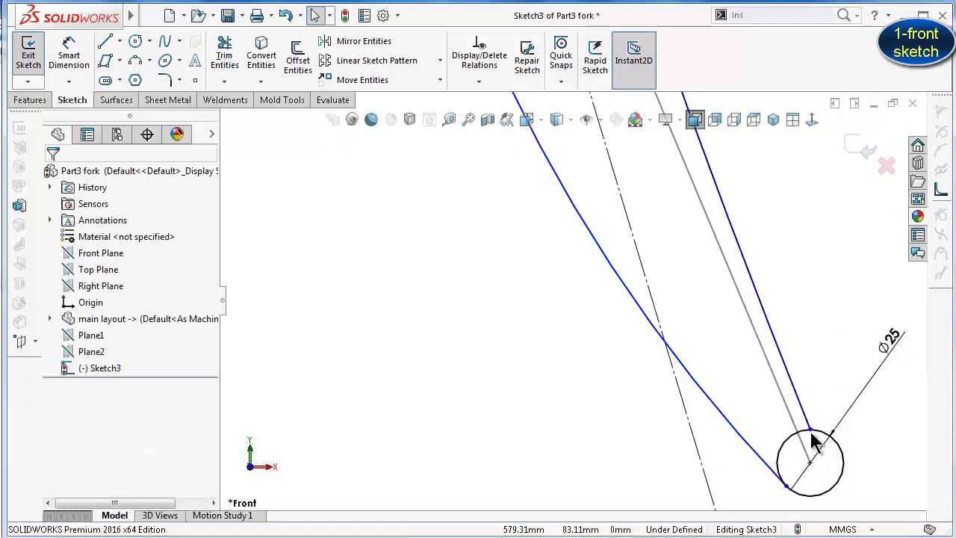
pyautogui.click(807, 422)
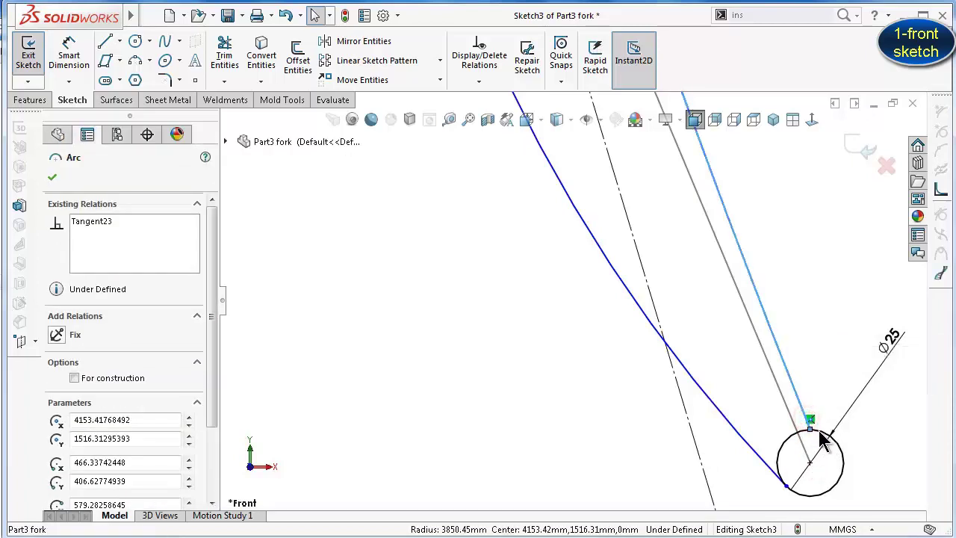
pyautogui.keyDown('ctrl'); pyautogui.click(821, 440); pyautogui.keyUp('ctrl')
pyautogui.click(878, 367)
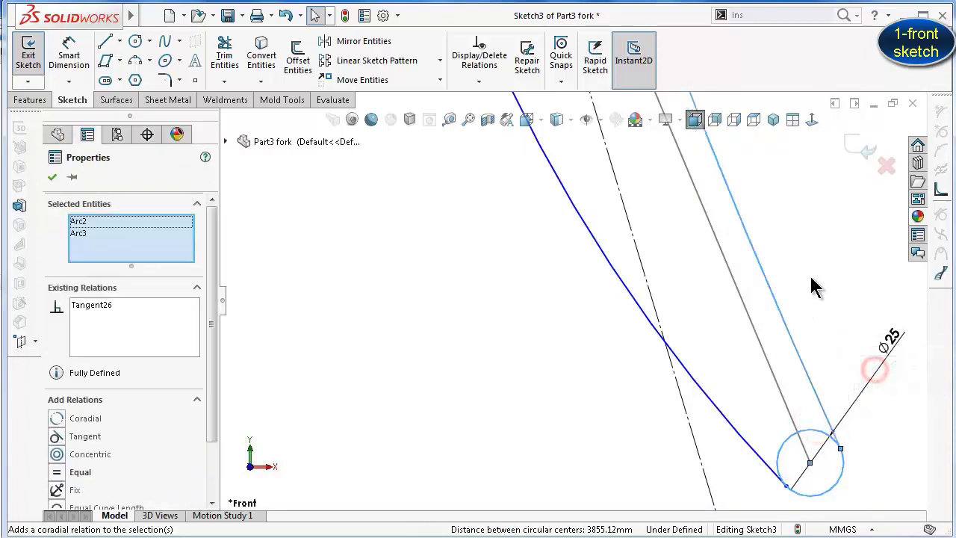
pyautogui.click(810, 277)
# Make the left blade arc tangent to the dashed construction line at the corner
pyautogui.scroll(2, 806, 276)
pyautogui.scroll(3, 704, 249)
pyautogui.scroll(-5, 568, 189)
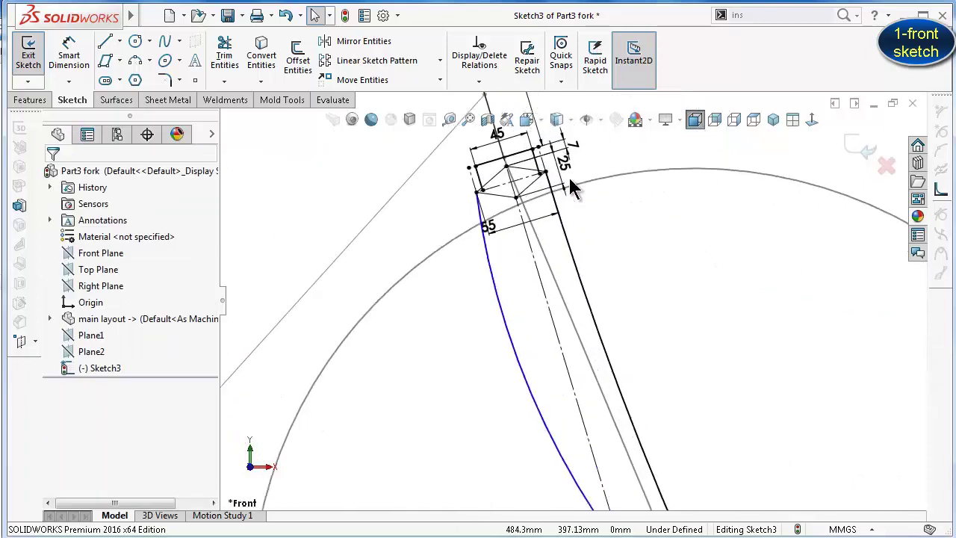
pyautogui.click(572, 258)
pyautogui.scroll(-3, 560, 254)
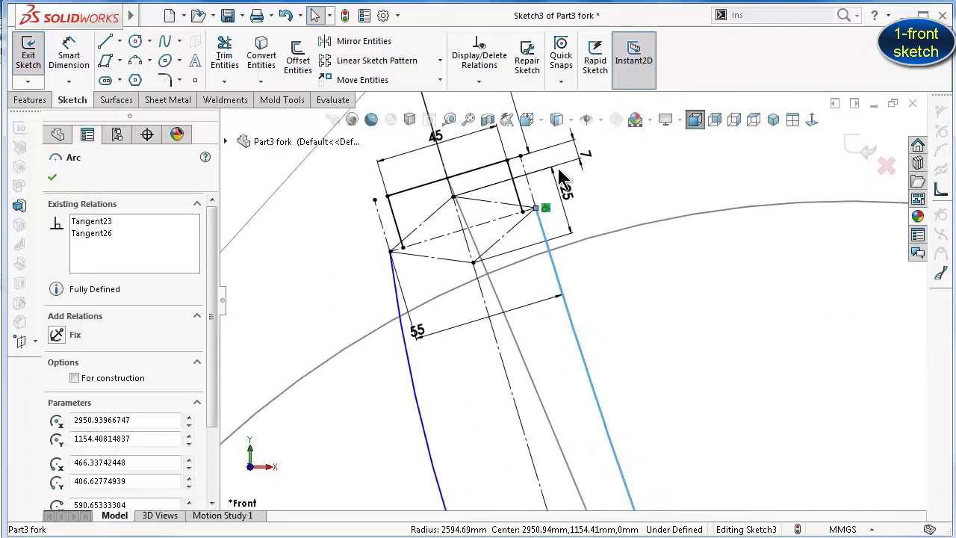
pyautogui.scroll(-2, 542, 250)
pyautogui.click(271, 331)
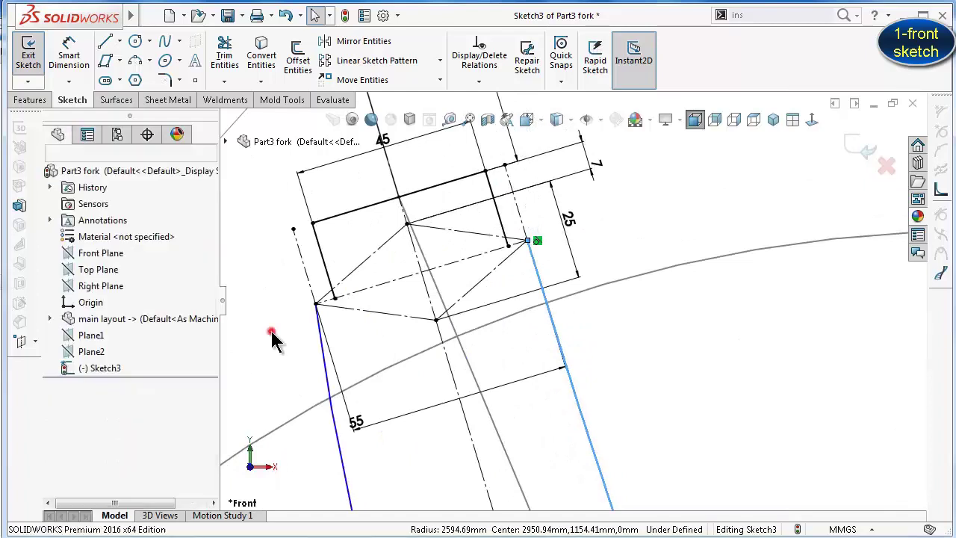
pyautogui.click(304, 269)
pyautogui.keyDown('ctrl'); pyautogui.click(322, 344); pyautogui.keyUp('ctrl')
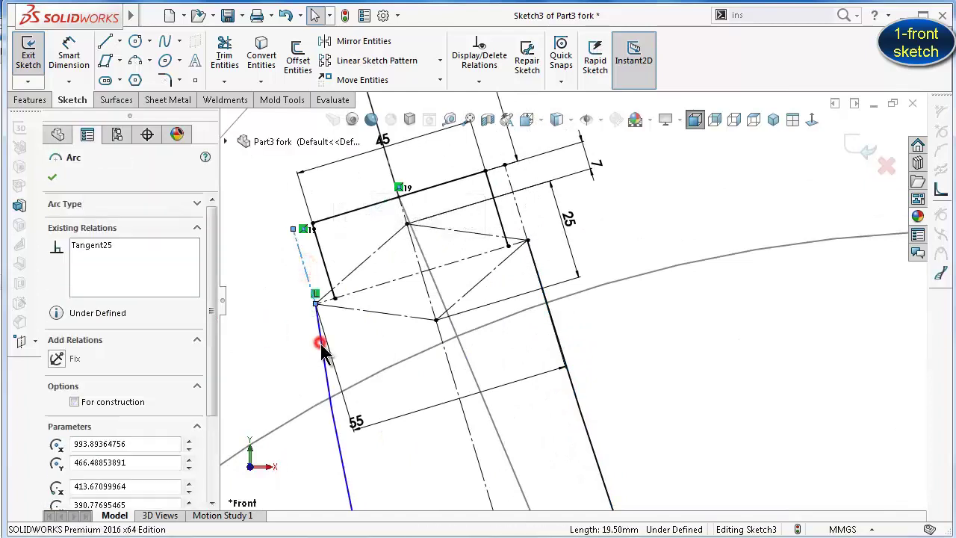
pyautogui.click(362, 282)
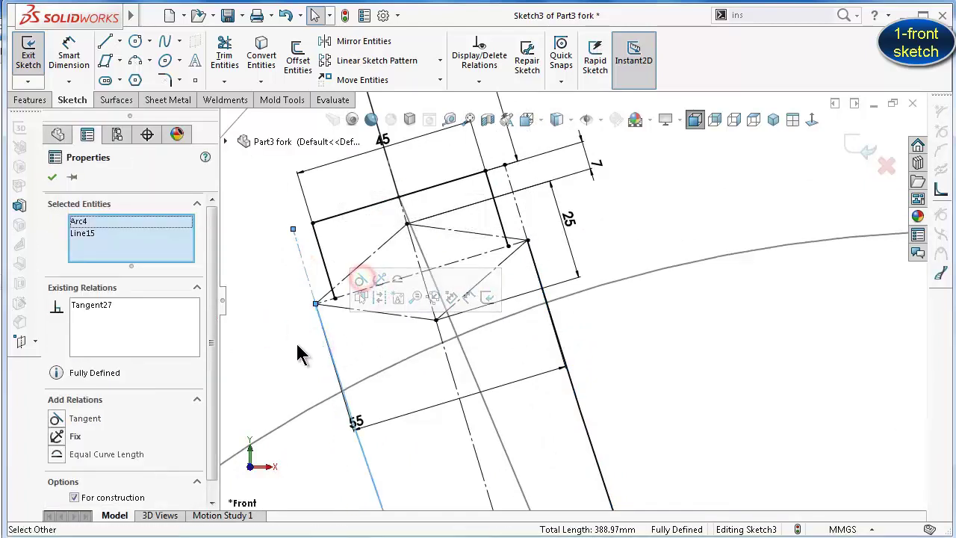
pyautogui.click(287, 348)
pyautogui.scroll(3, 489, 394)
pyautogui.scroll(3, 590, 435)
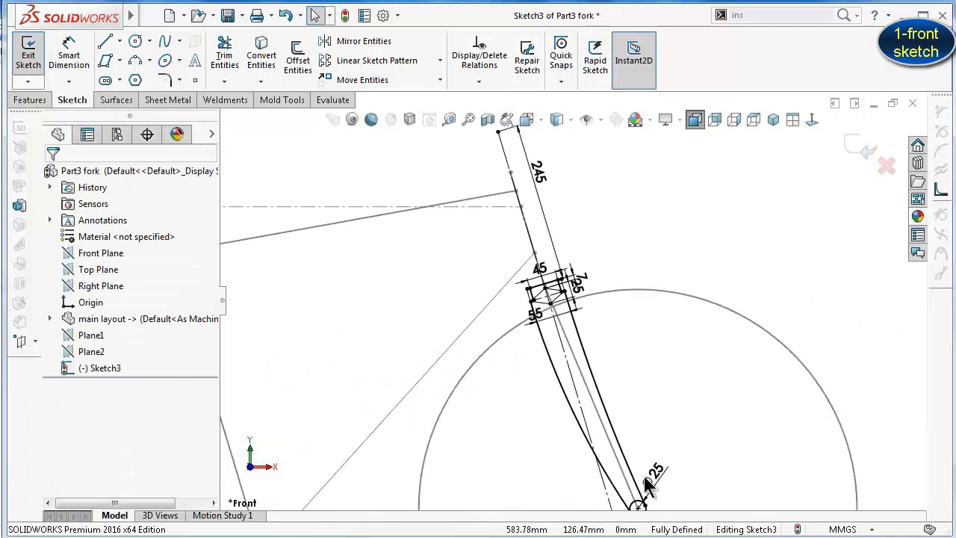
pyautogui.scroll(1, 620, 456)
pyautogui.scroll(3, 596, 274)
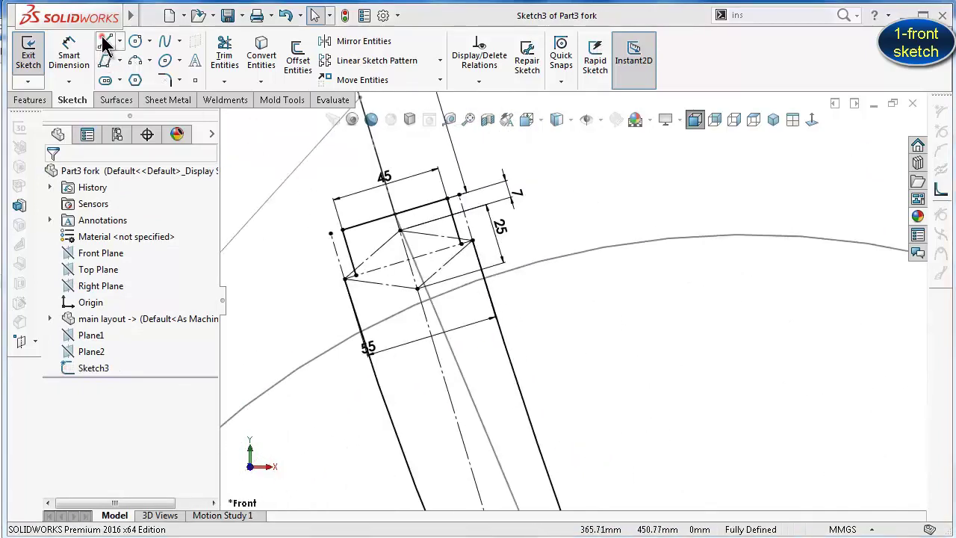
# Draw a short line from the rhombus top point to its lower vertex
pyautogui.click(104, 42)
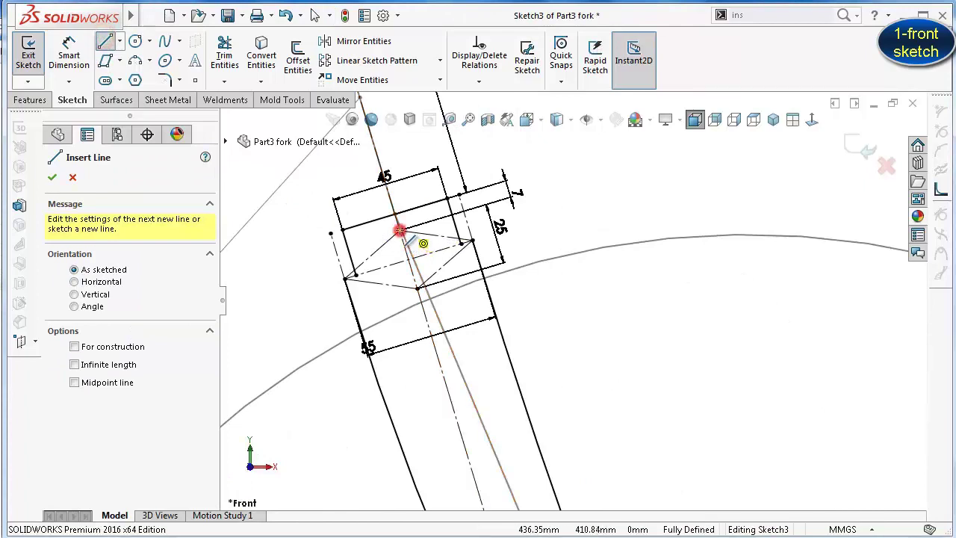
pyautogui.click(400, 232)
pyautogui.click(417, 289)
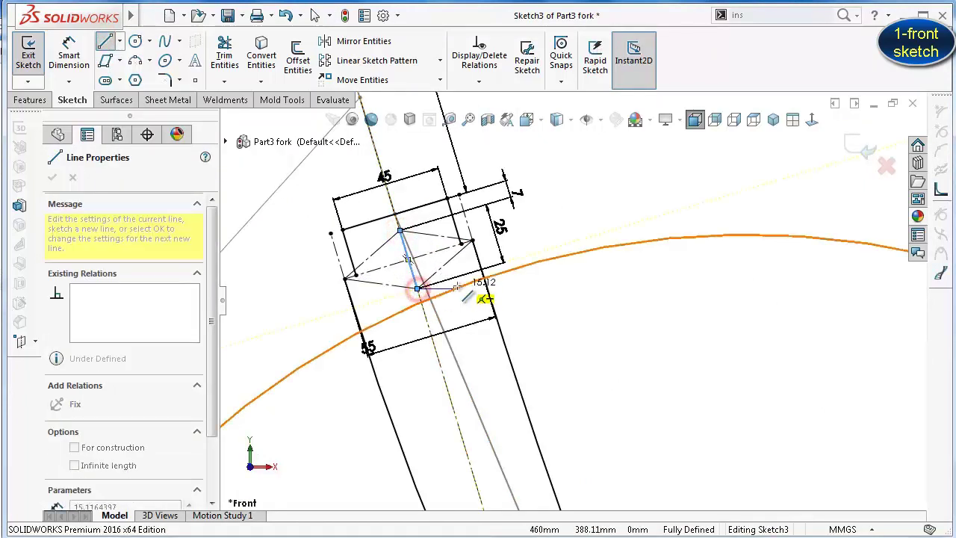
pyautogui.press('Escape')
pyautogui.scroll(3, 458, 352)
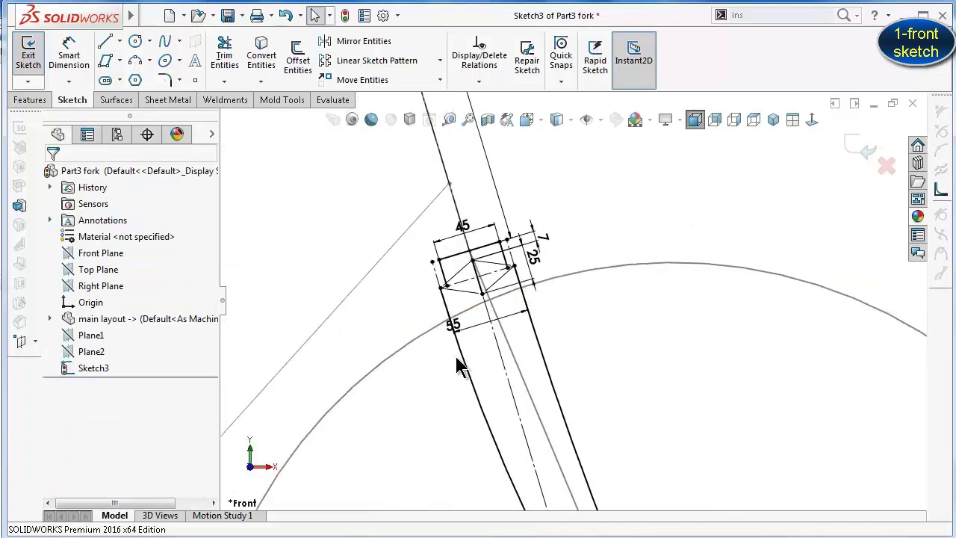
pyautogui.scroll(-1, 519, 391)
pyautogui.scroll(-2, 546, 360)
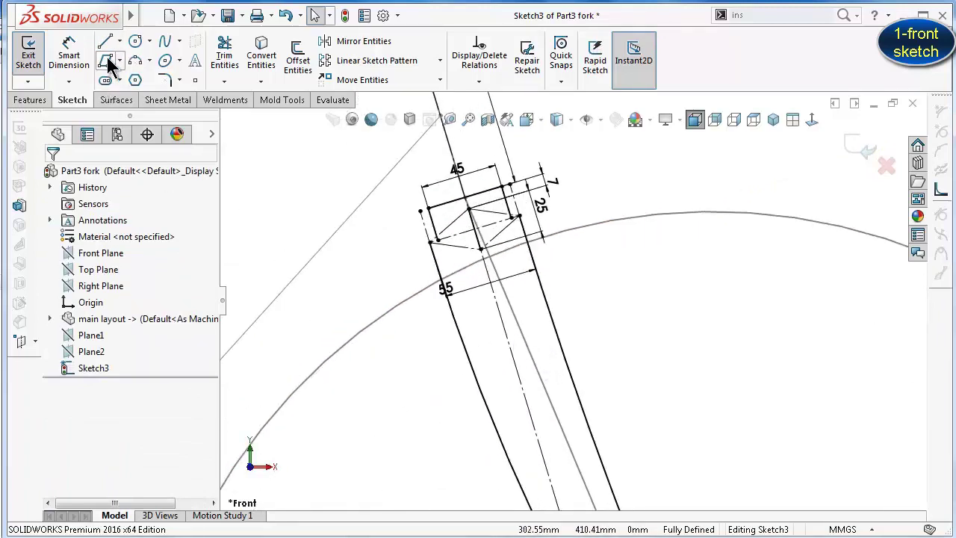
# Sketch an arc from the short line's end down toward the circle, tangent to the short line
pyautogui.click(135, 63)
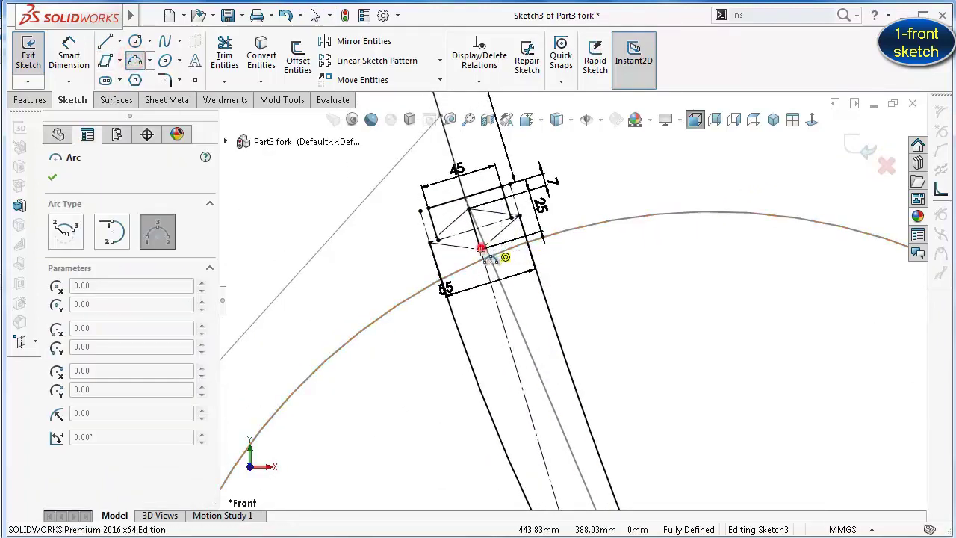
pyautogui.click(485, 254)
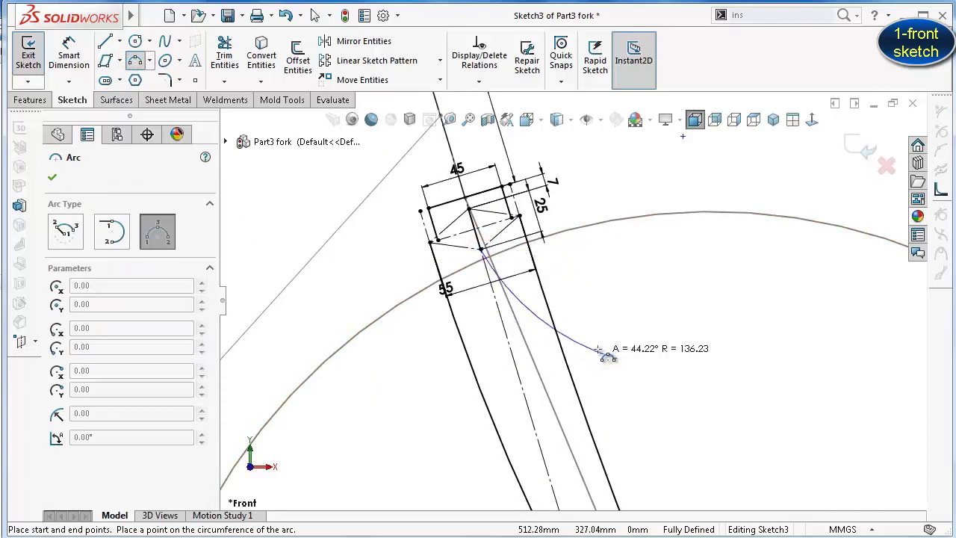
pyautogui.click(610, 394)
pyautogui.press('Escape')
pyautogui.scroll(-2, 500, 273)
pyautogui.scroll(-2, 500, 272)
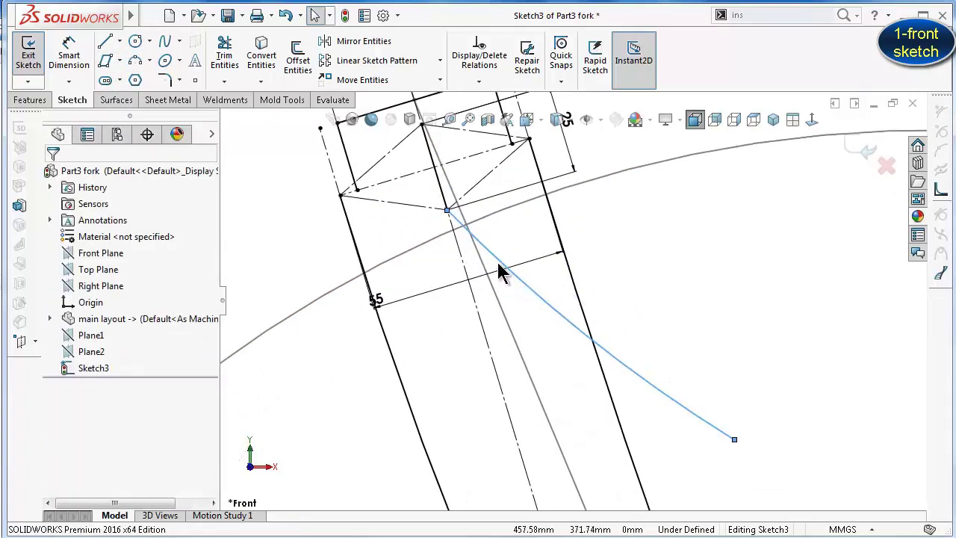
pyautogui.click(500, 273)
pyautogui.keyDown('ctrl'); pyautogui.click(443, 195); pyautogui.keyUp('ctrl')
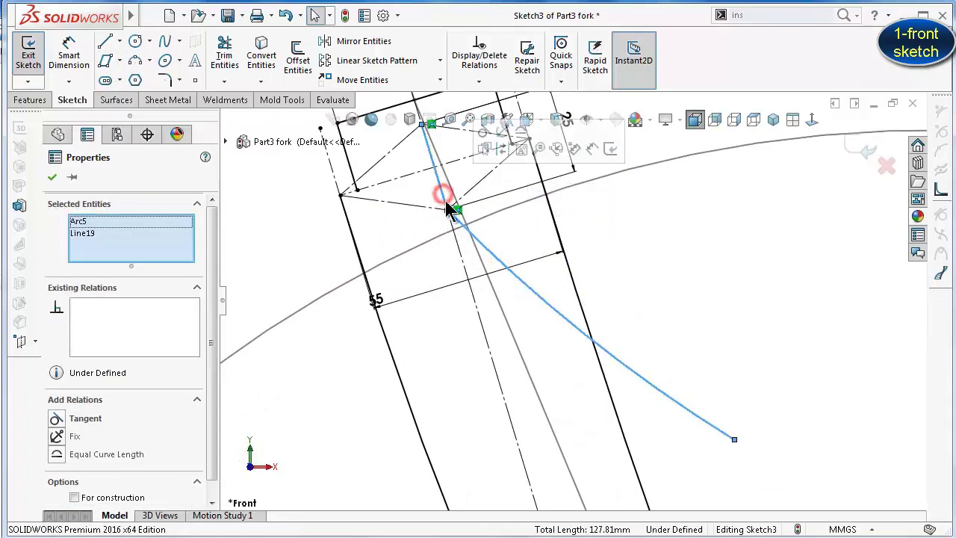
pyautogui.click(486, 137)
pyautogui.click(719, 295)
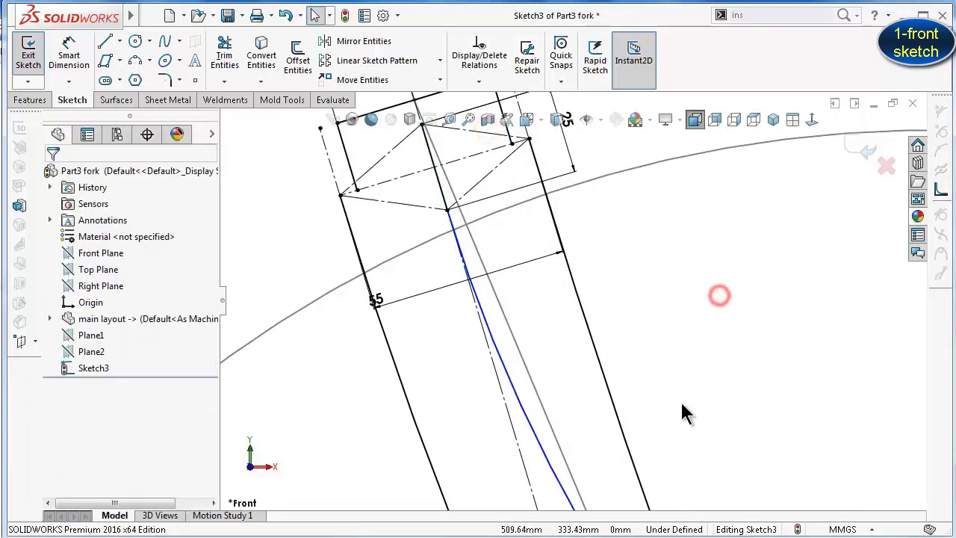
pyautogui.scroll(2, 680, 400)
pyautogui.scroll(2, 654, 425)
pyautogui.scroll(-3, 667, 456)
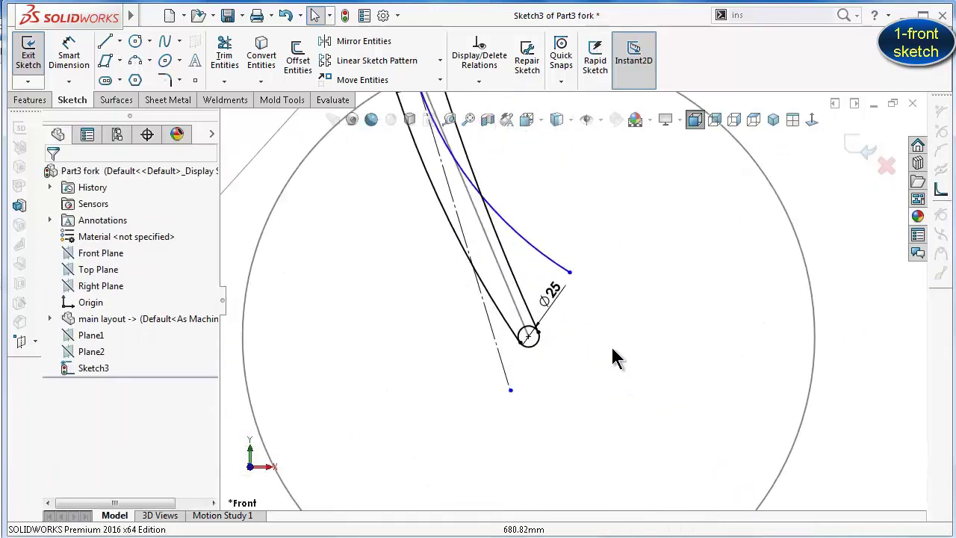
# Merge the arc's free end point with the Ø25 circle's centre and inspect the fork
pyautogui.click(567, 277)
pyautogui.scroll(-5, 545, 314)
pyautogui.scroll(-3, 572, 343)
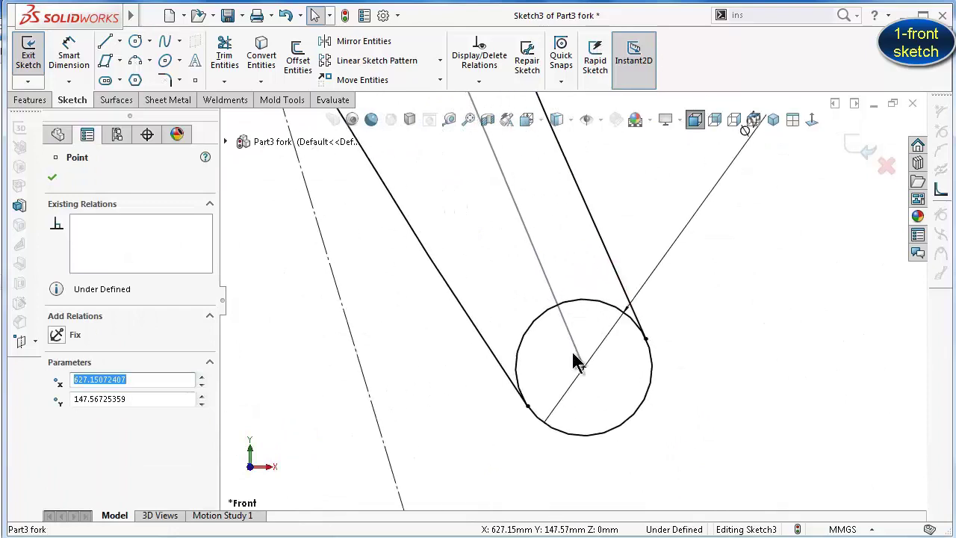
pyautogui.keyDown('ctrl'); pyautogui.click(583, 368); pyautogui.keyUp('ctrl')
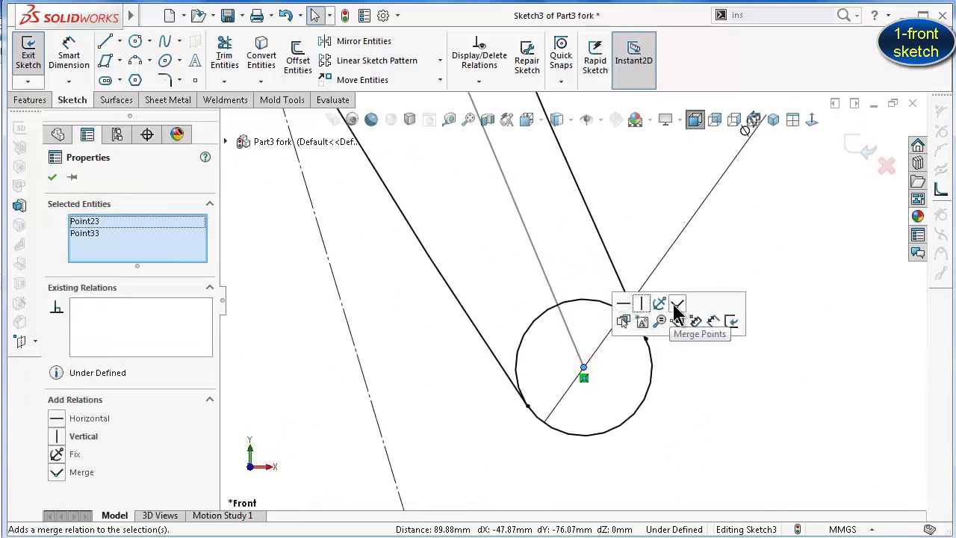
pyautogui.click(677, 313)
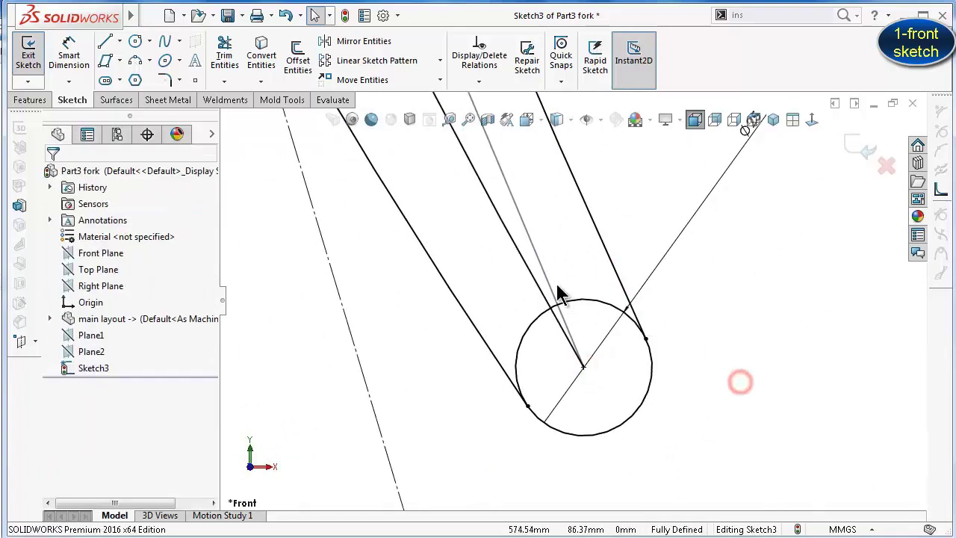
pyautogui.scroll(5, 556, 283)
pyautogui.keyDown('ctrl'); pyautogui.moveTo(511, 163); pyautogui.dragTo(575, 291, button='middle'); pyautogui.keyUp('ctrl')
pyautogui.scroll(-3, 542, 204)
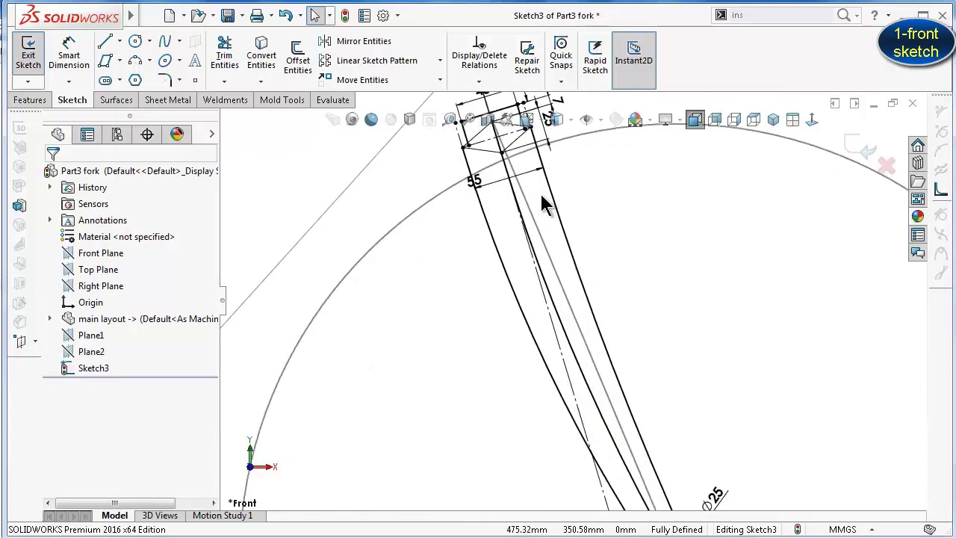
pyautogui.scroll(1, 548, 224)
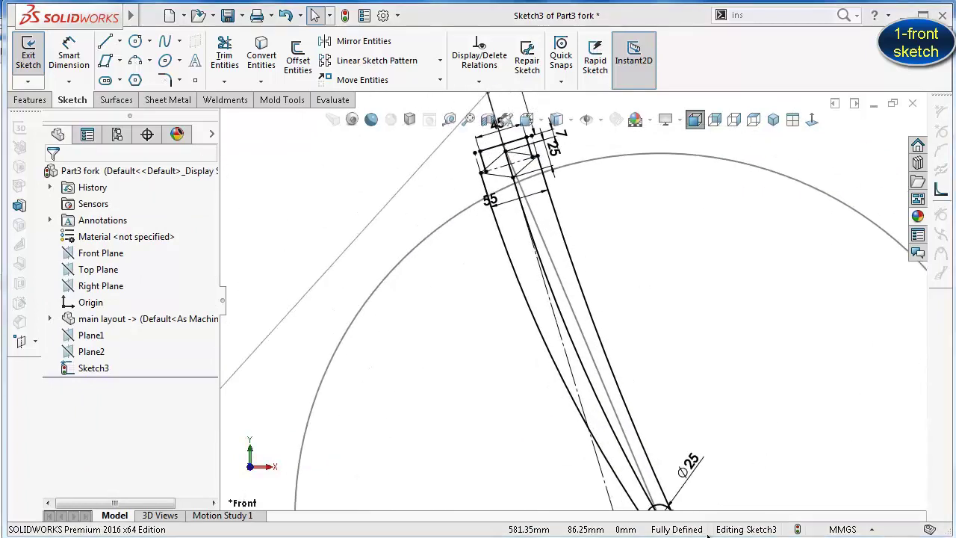
pyautogui.scroll(-2, 708, 433)
pyautogui.scroll(-2, 619, 470)
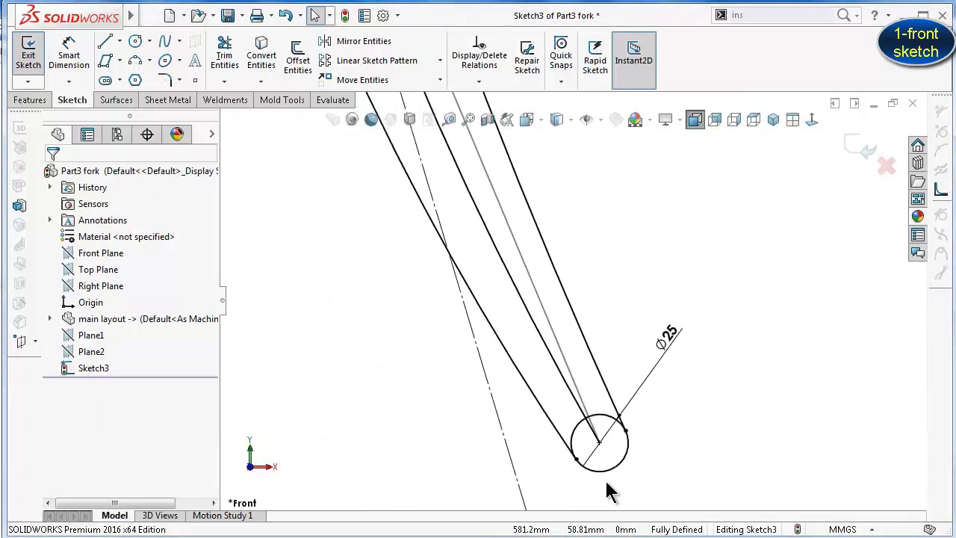
pyautogui.scroll(-2, 608, 491)
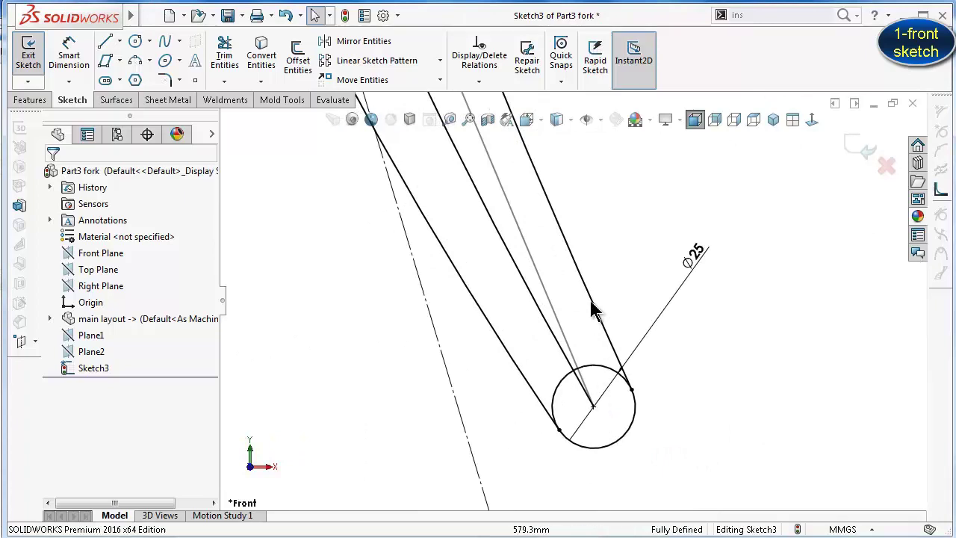
# Draw a line across the fork blade, perpendicular to the dash-dot axis
pyautogui.click(104, 42)
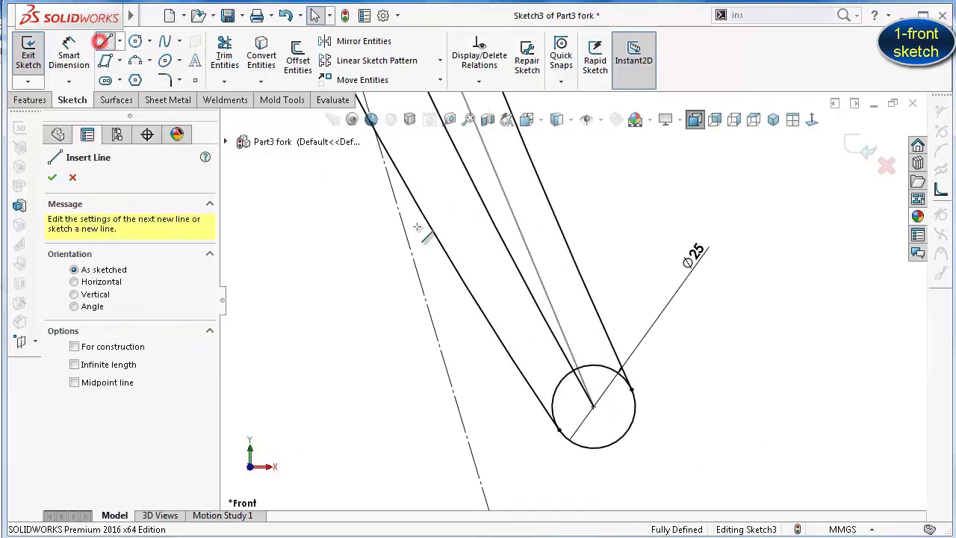
pyautogui.click(577, 273)
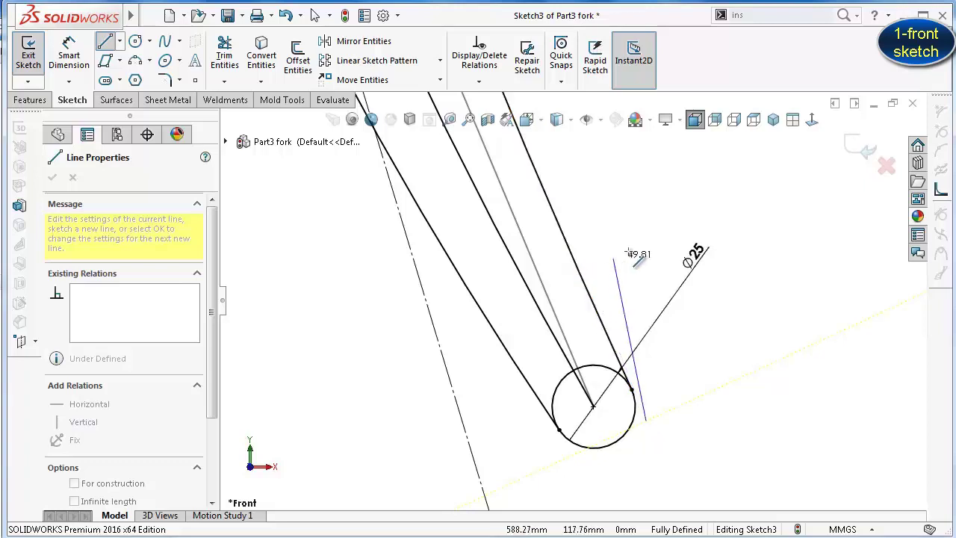
pyautogui.press('Escape')
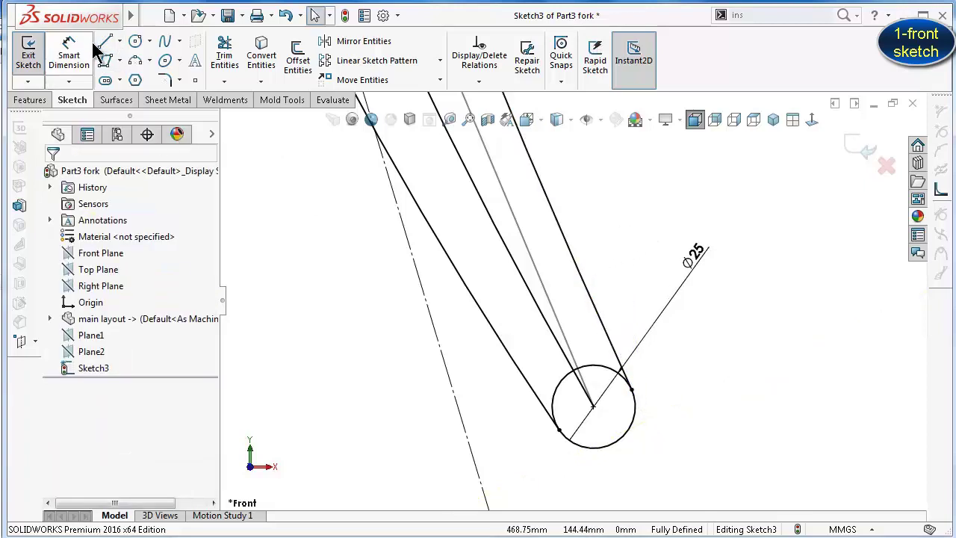
pyautogui.click(105, 43)
pyautogui.click(616, 215)
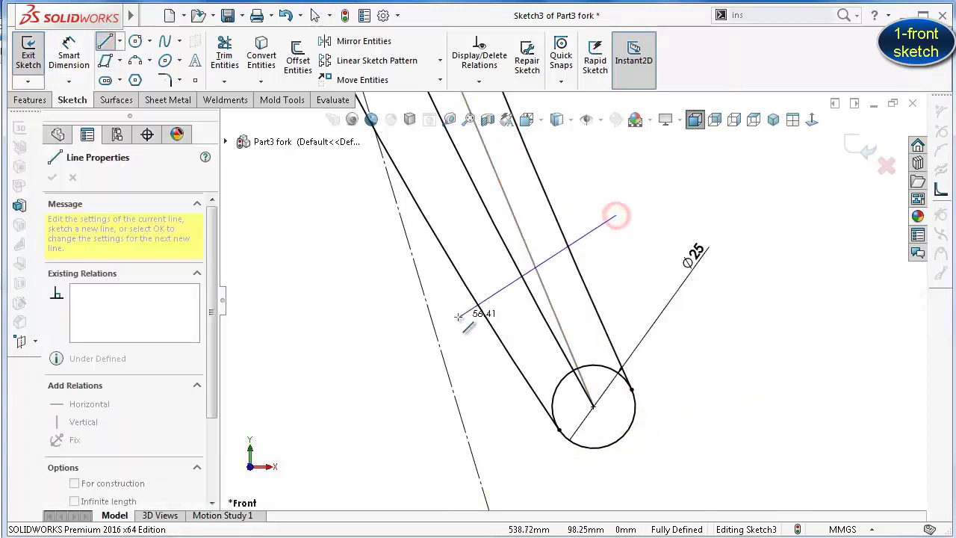
pyautogui.click(454, 318)
pyautogui.press('Escape')
pyautogui.click(464, 309)
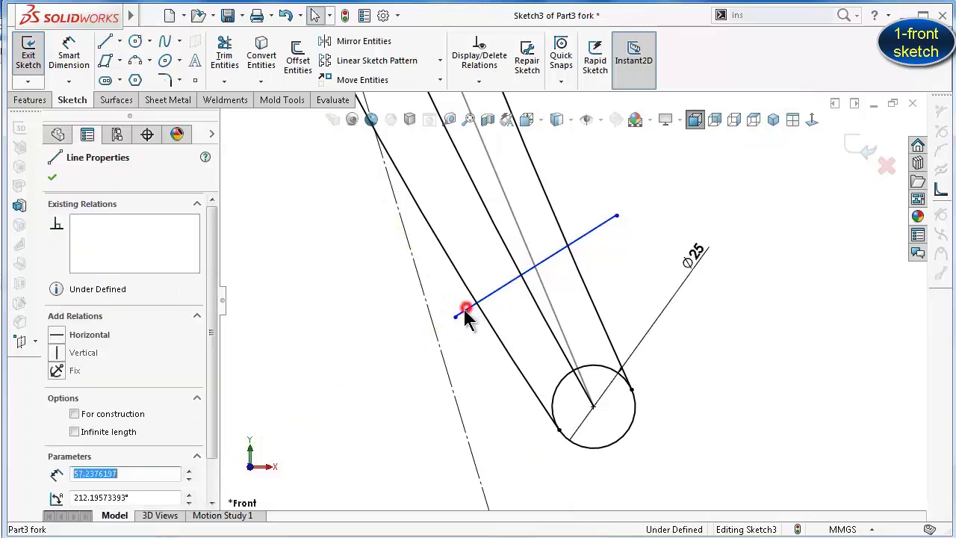
pyautogui.keyDown('ctrl'); pyautogui.click(429, 309); pyautogui.keyUp('ctrl')
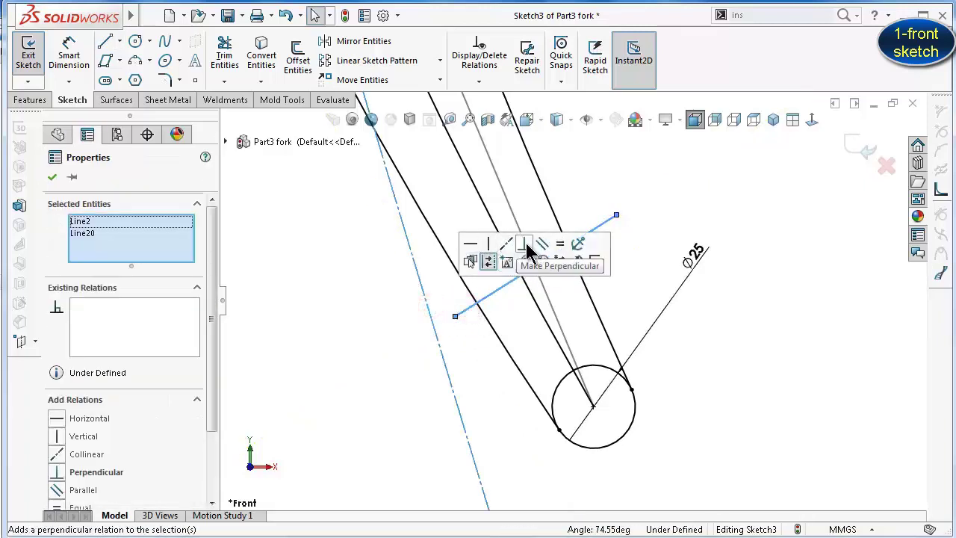
pyautogui.click(525, 244)
pyautogui.click(665, 176)
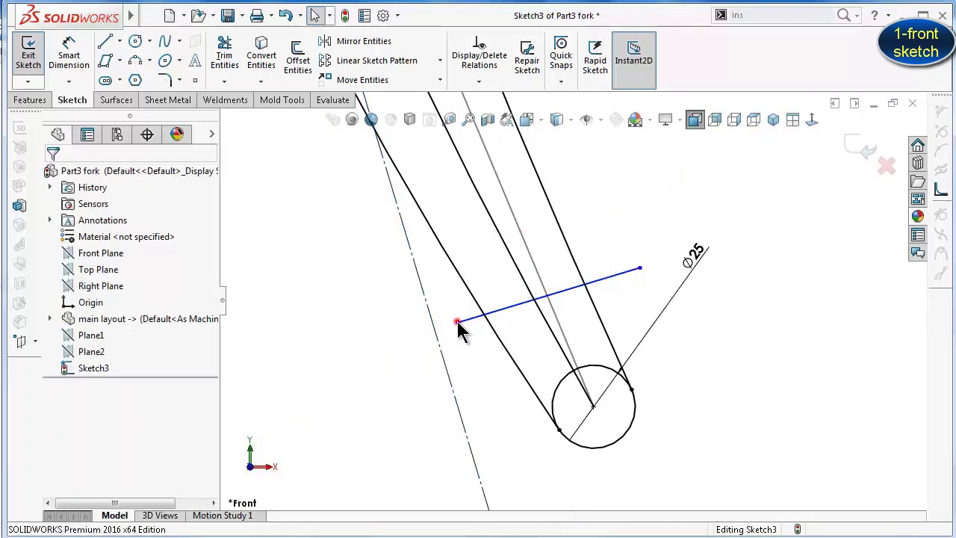
# Attach both ends of the cross line to the left and right blade edges
pyautogui.click(457, 321)
pyautogui.keyDown('ctrl'); pyautogui.click(498, 337); pyautogui.keyUp('ctrl')
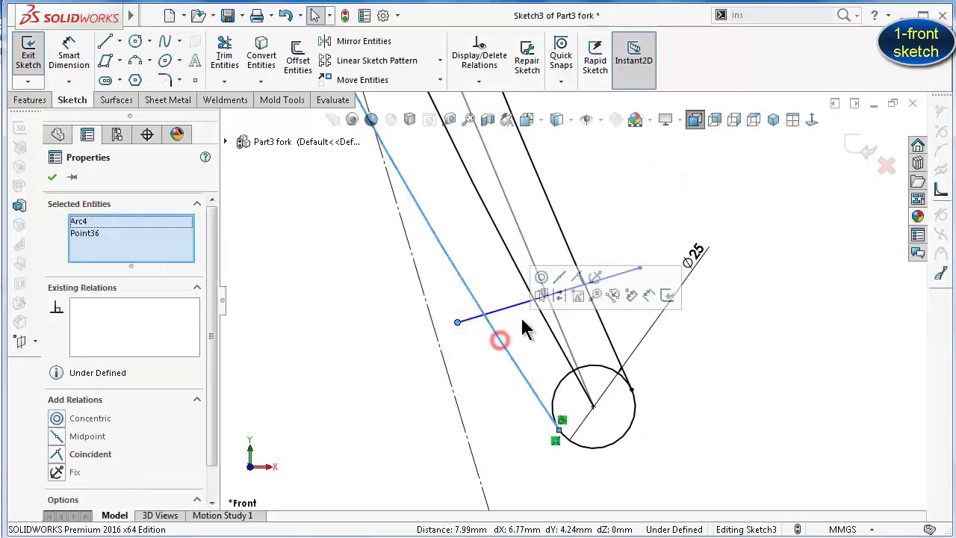
pyautogui.click(576, 277)
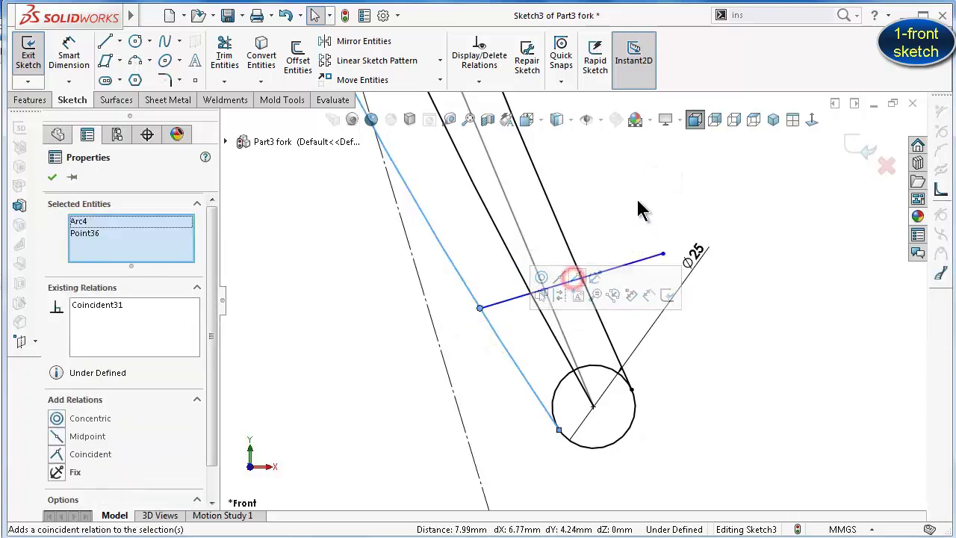
pyautogui.click(637, 200)
pyautogui.moveTo(665, 254); pyautogui.dragTo(582, 279)
pyautogui.click(591, 201)
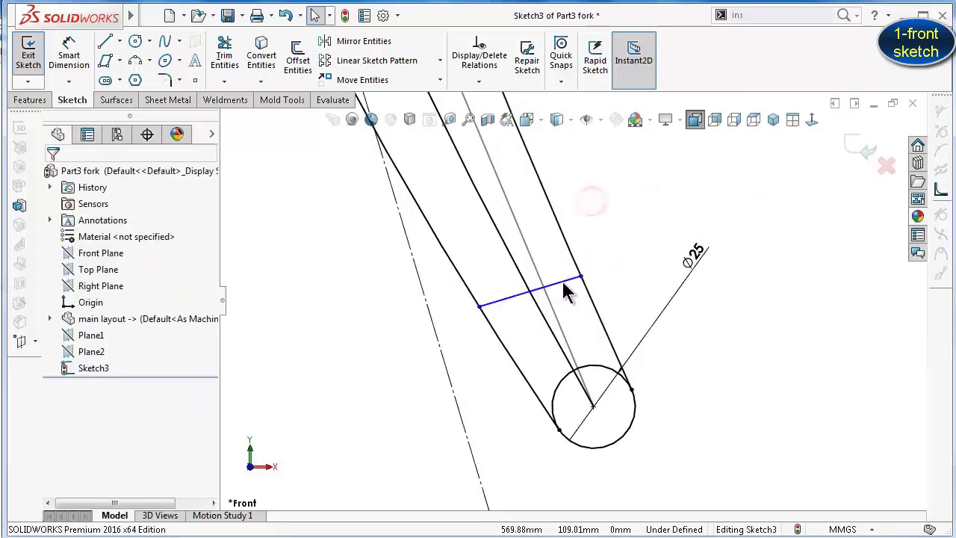
# Dimension the cross line 17.50 mm (35/2) from the dropout circle's centre
pyautogui.moveTo(781, 435); pyautogui.dragTo(780, 216, button='right')
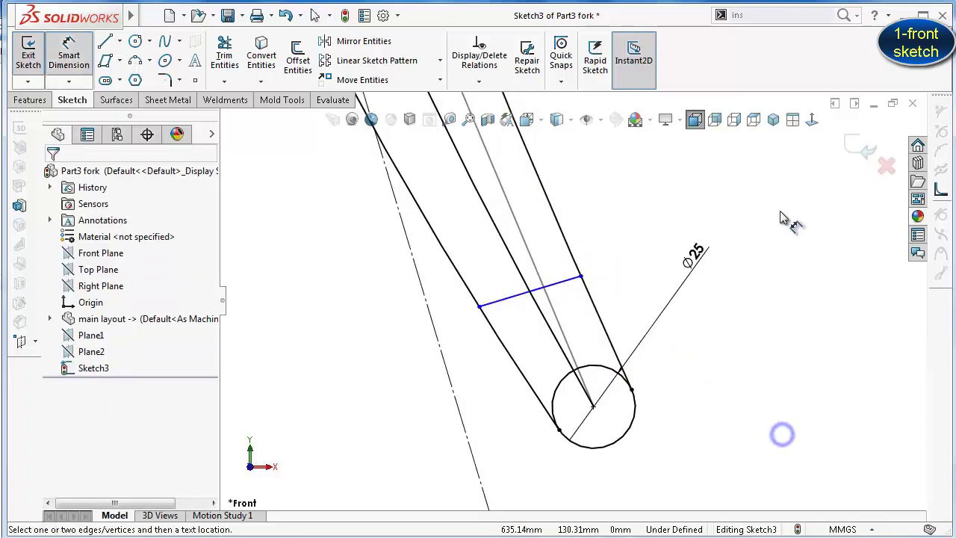
pyautogui.click(570, 283)
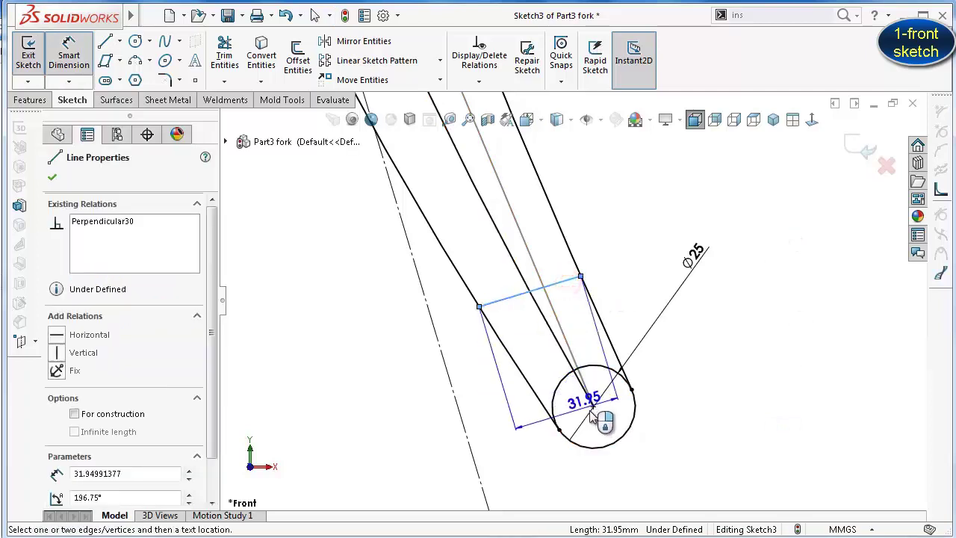
pyautogui.click(594, 405)
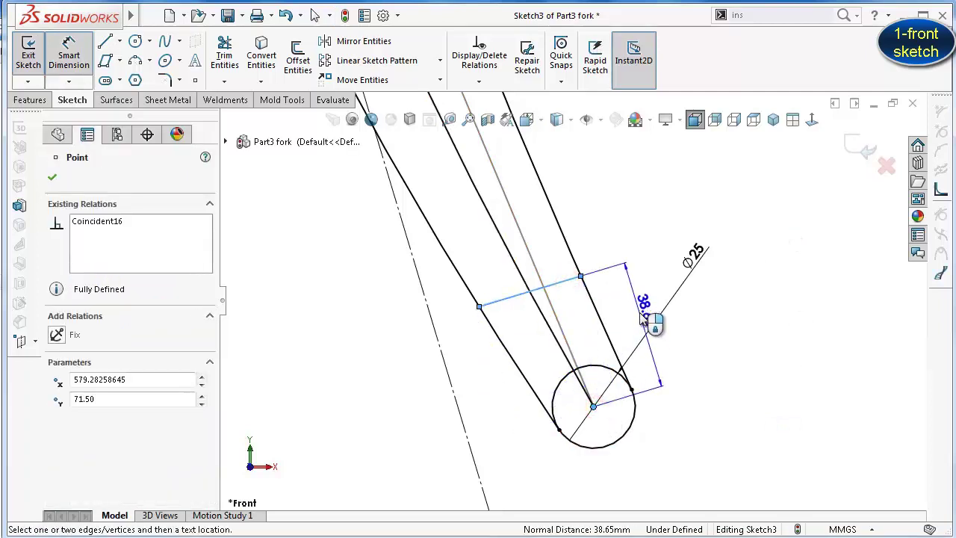
pyautogui.click(655, 324)
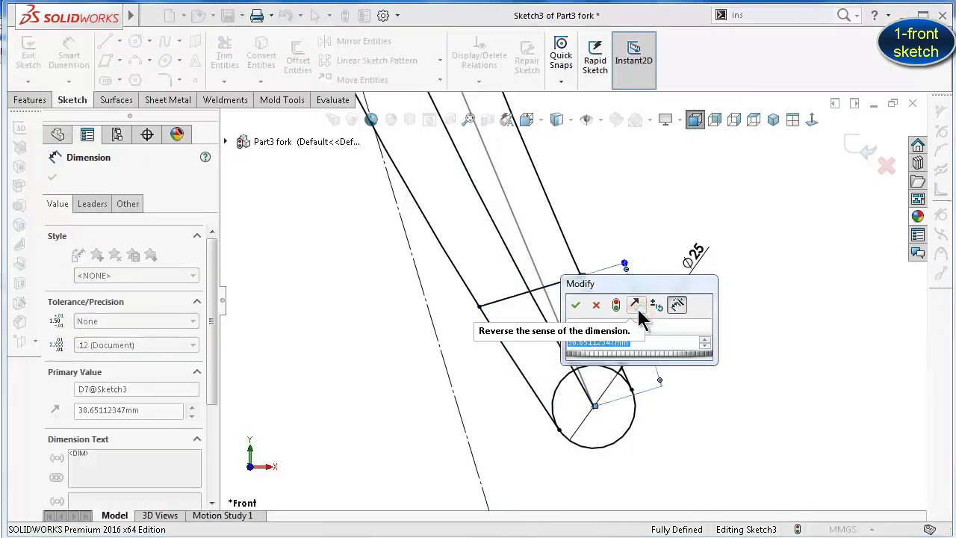
pyautogui.write('35/2')
pyautogui.press('Return')
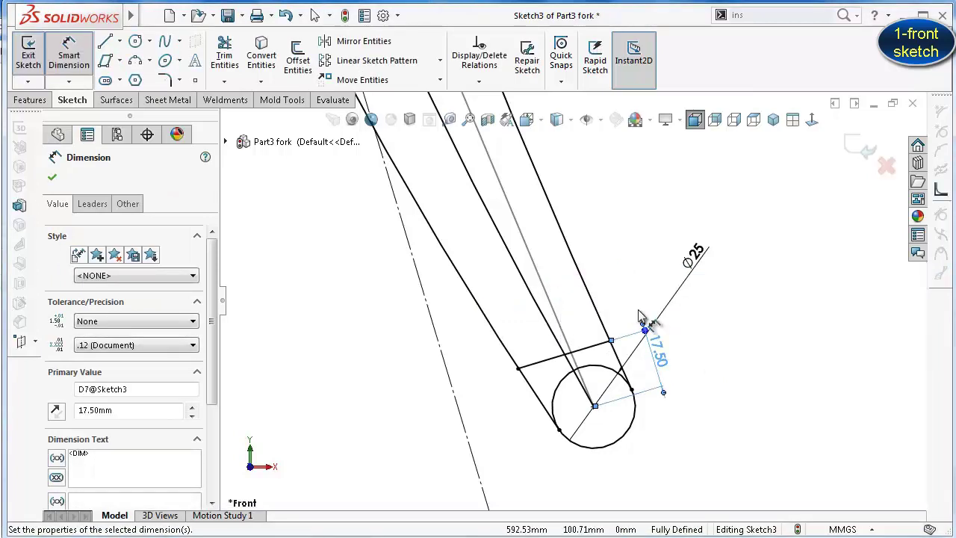
pyautogui.click(120, 41)
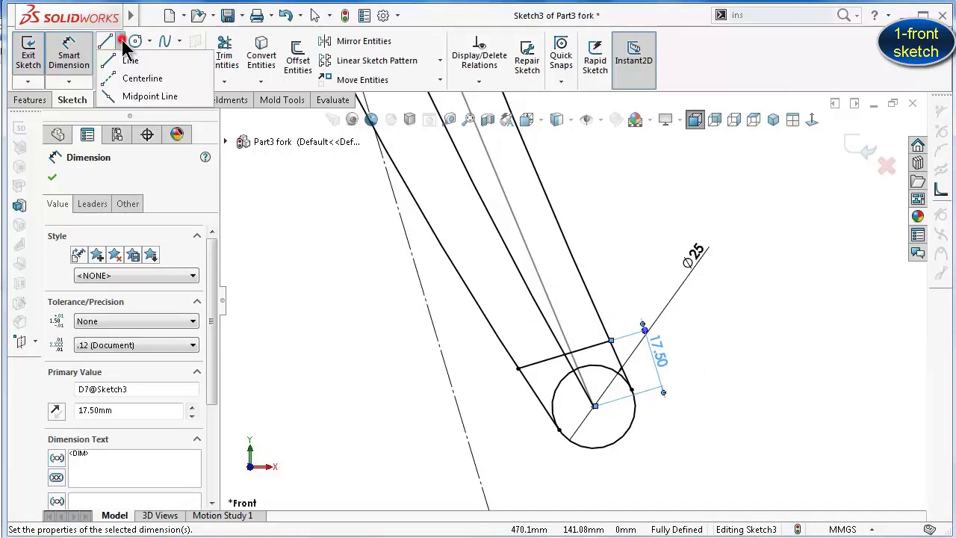
pyautogui.click(134, 77)
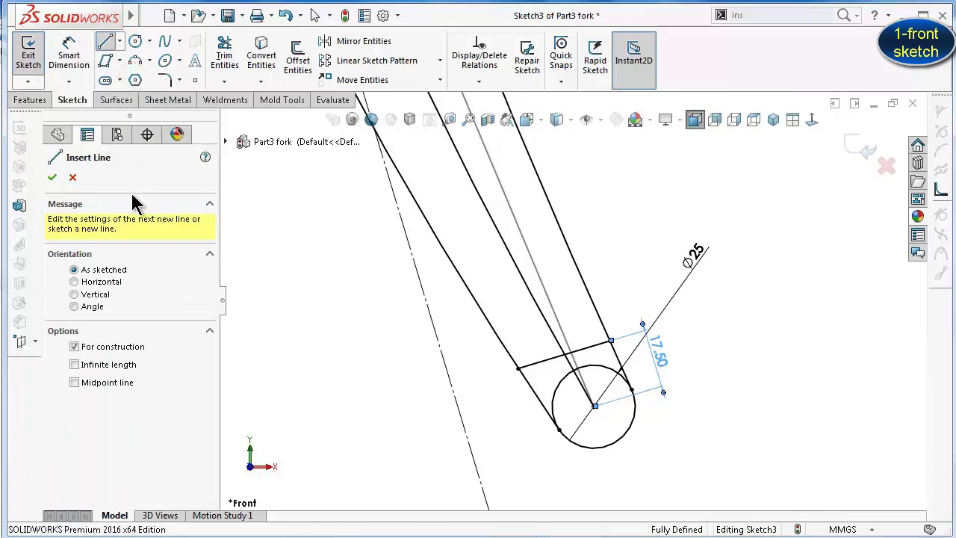
# Draw three construction lines from the dropout cross line and circle to the dash-dot fork axis
pyautogui.click(517, 369)
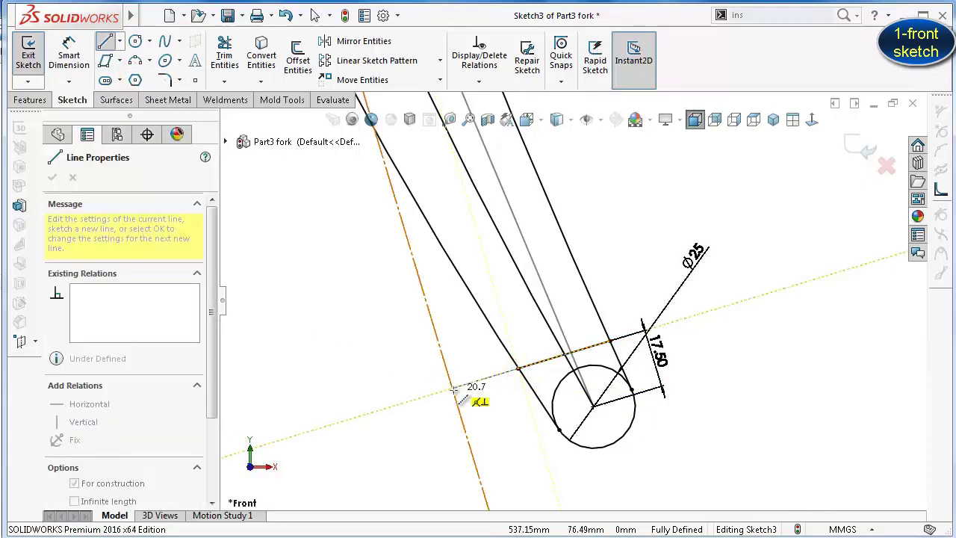
pyautogui.click(452, 389)
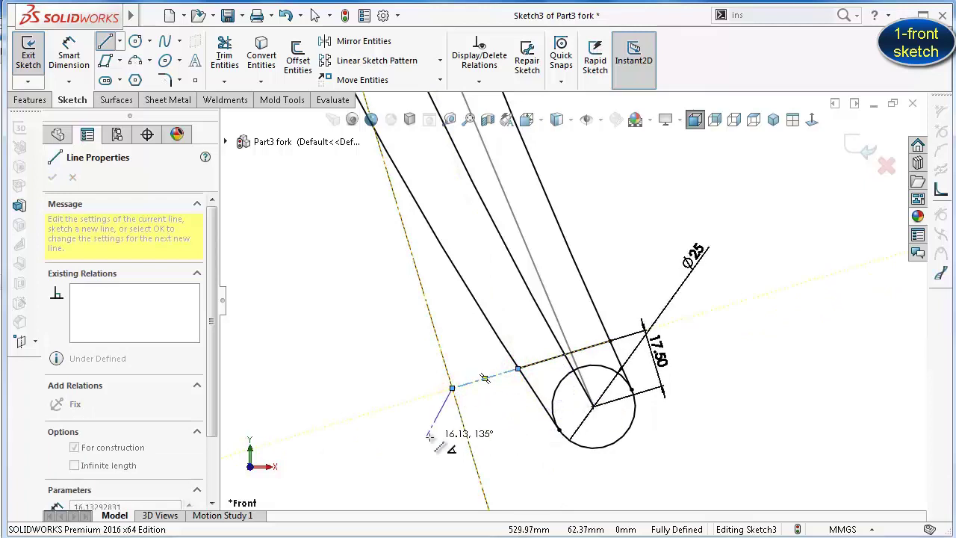
pyautogui.click(592, 407)
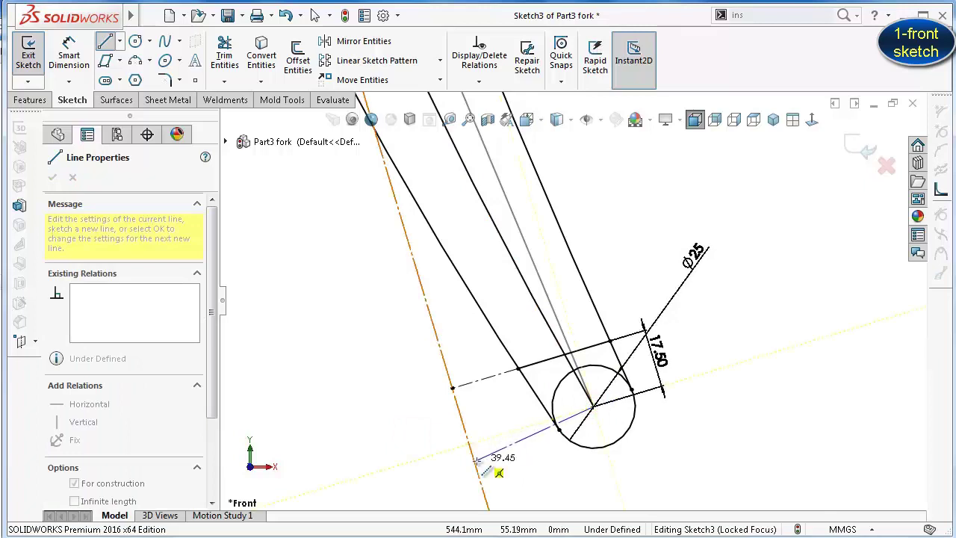
pyautogui.click(478, 461)
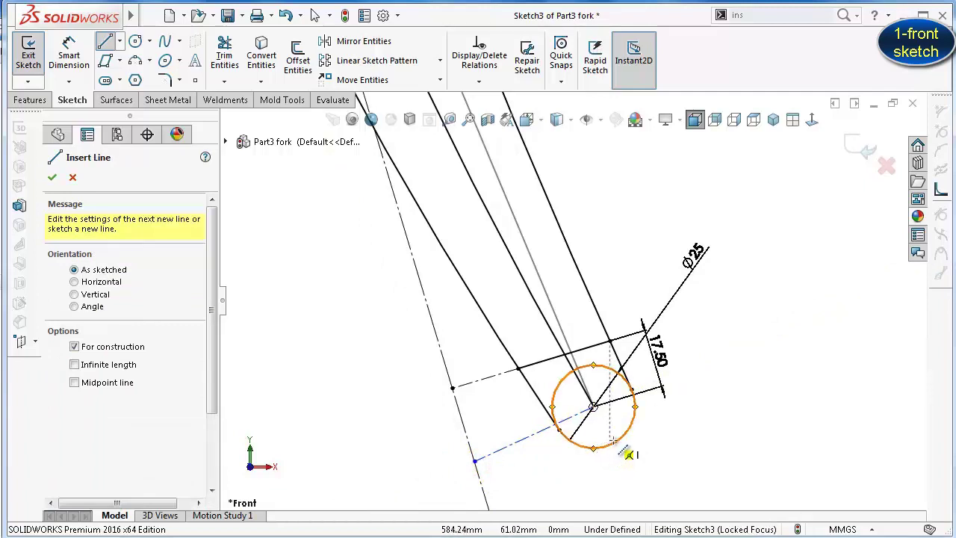
pyautogui.click(614, 445)
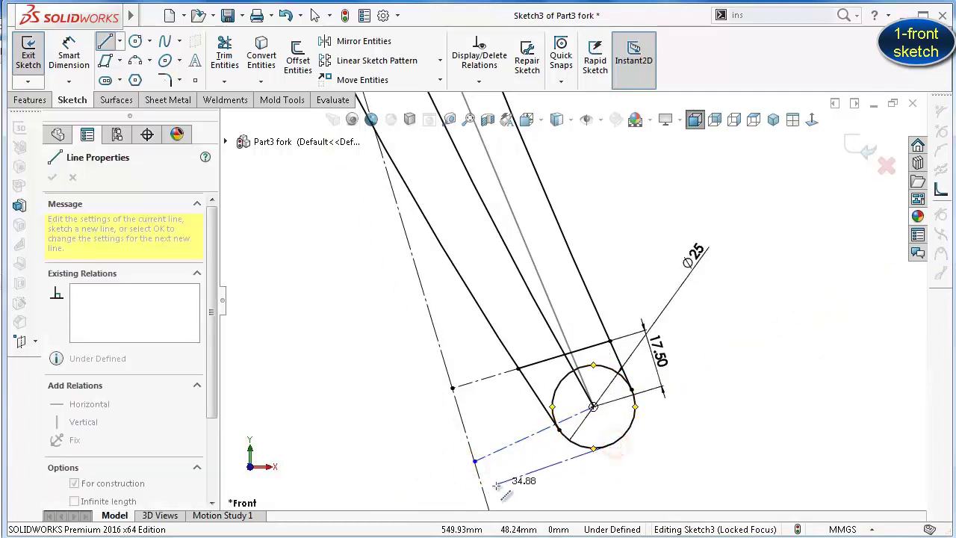
pyautogui.doubleClick(485, 496)
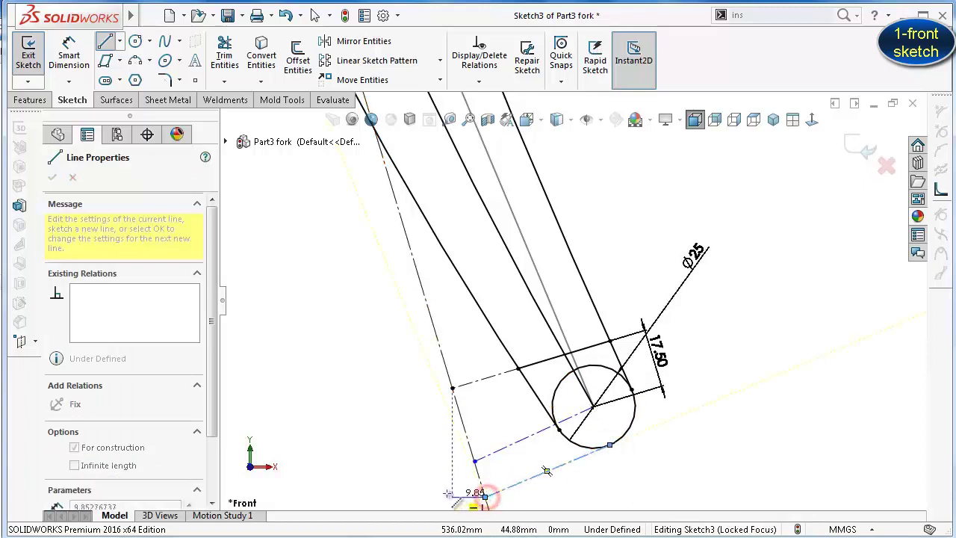
pyautogui.press('Escape')
# Make the reference lines perpendicular to the fork axis line
pyautogui.click(492, 453)
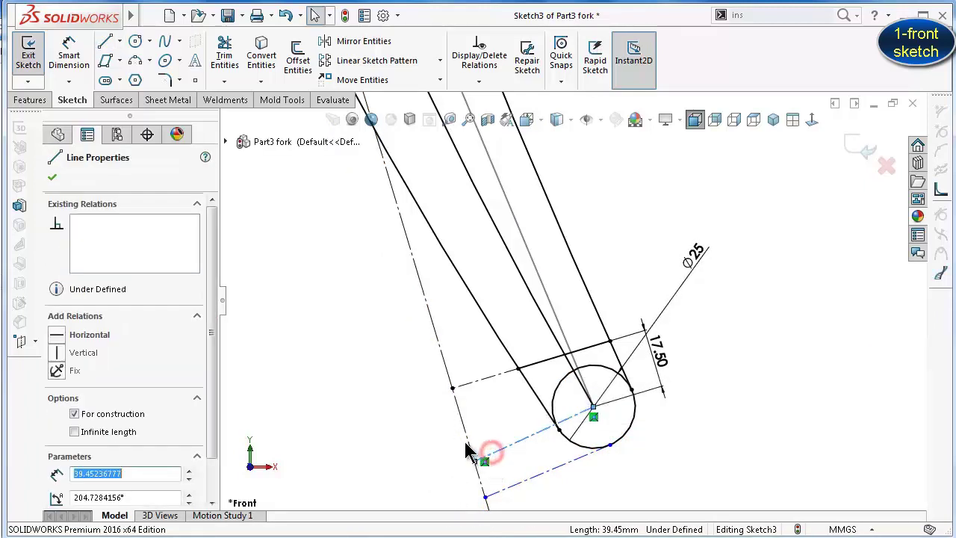
pyautogui.keyDown('ctrl'); pyautogui.click(465, 437); pyautogui.keyUp('ctrl')
pyautogui.click(559, 371)
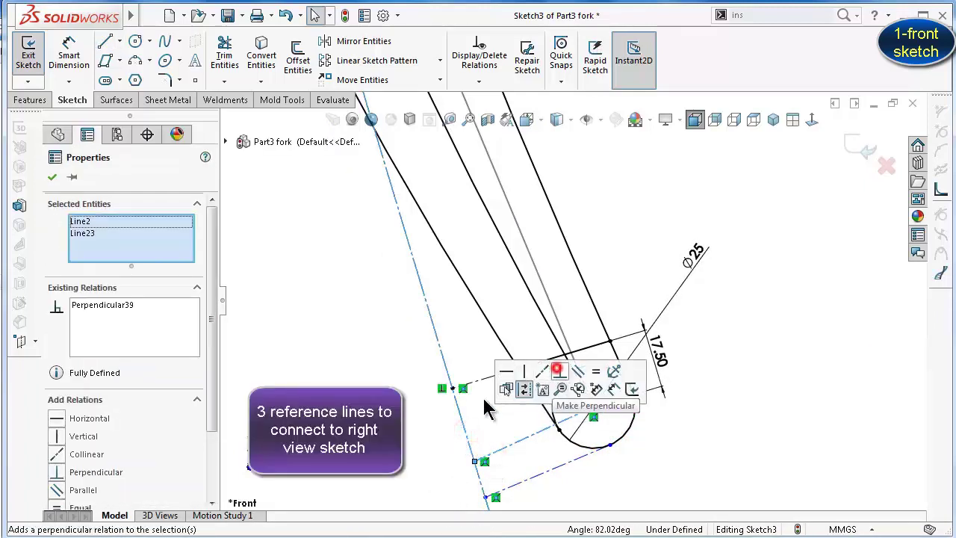
pyautogui.click(421, 416)
pyautogui.click(528, 482)
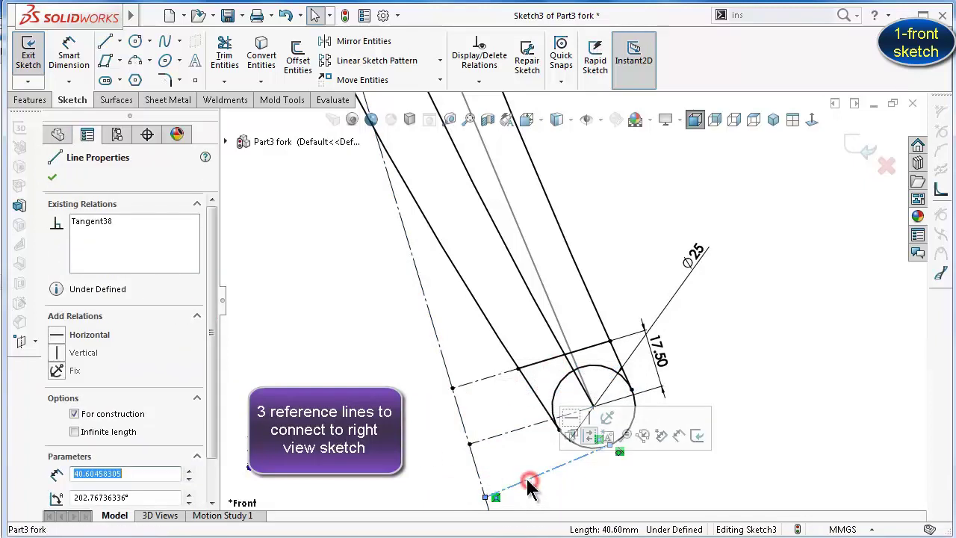
pyautogui.keyDown('ctrl'); pyautogui.click(476, 469); pyautogui.keyUp('ctrl')
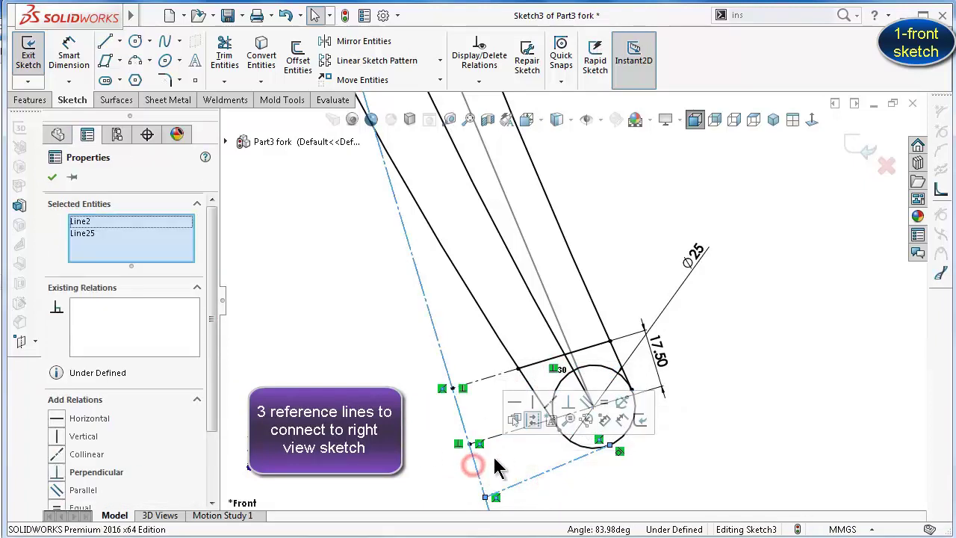
pyautogui.click(566, 402)
pyautogui.click(377, 459)
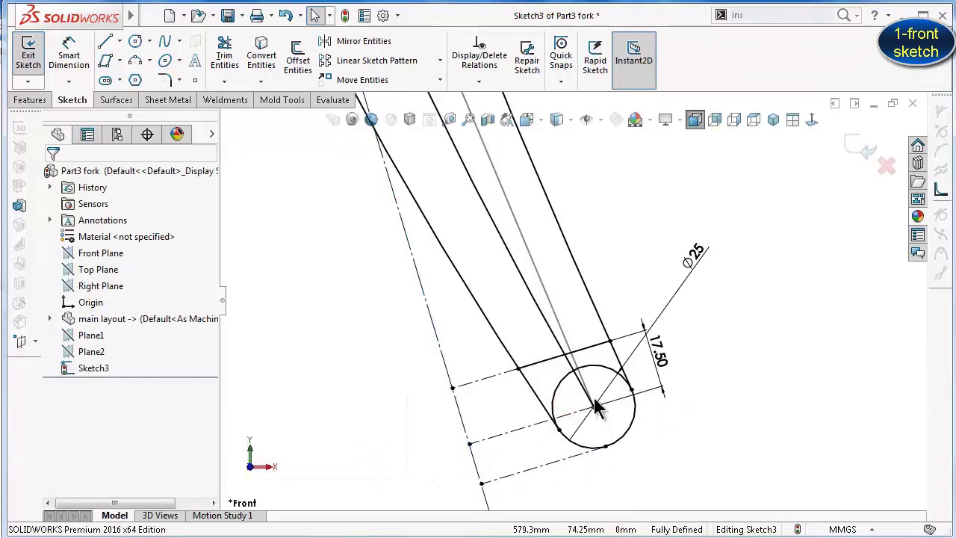
# Undo the stray change to the bottom reference line and zoom out
pyautogui.scroll(-1, 595, 405)
pyautogui.scroll(1, 595, 405)
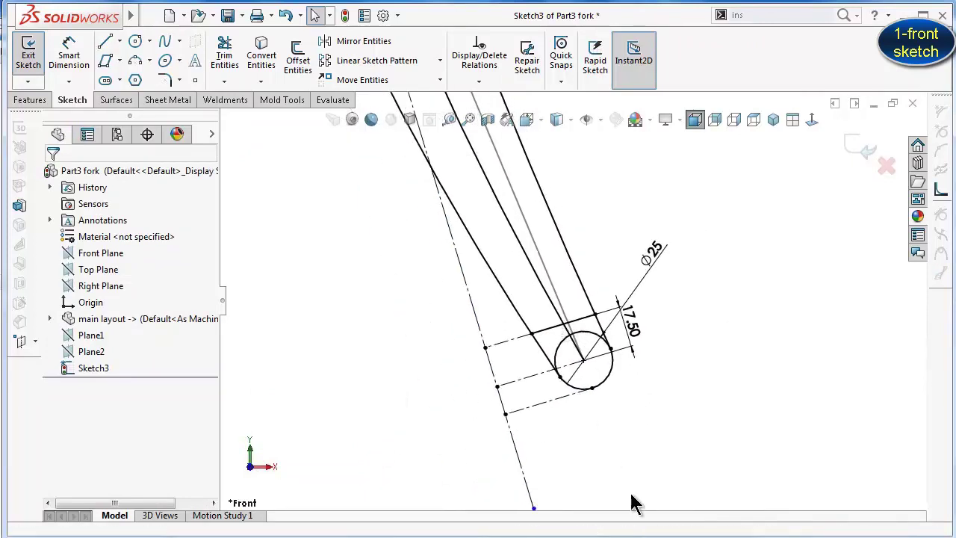
pyautogui.click(441, 326)
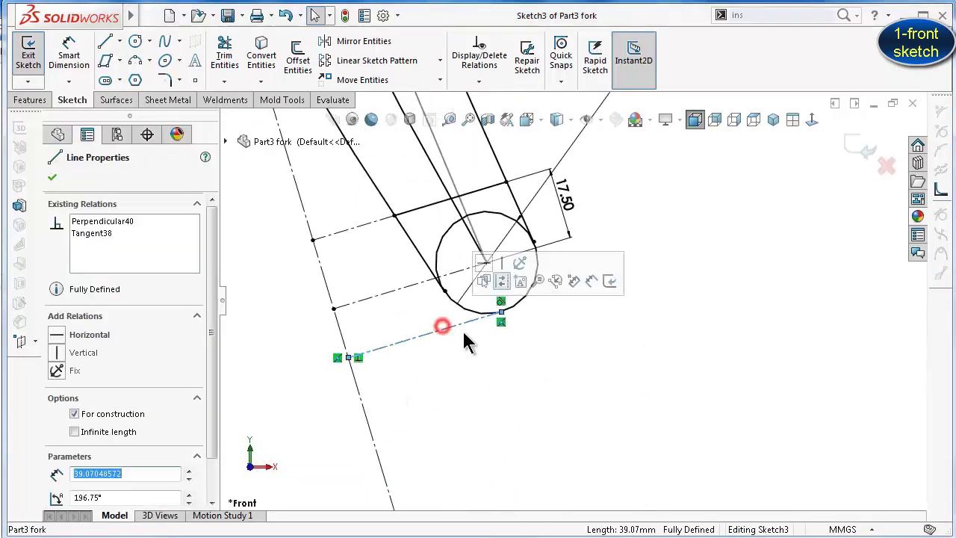
pyautogui.press('Escape')
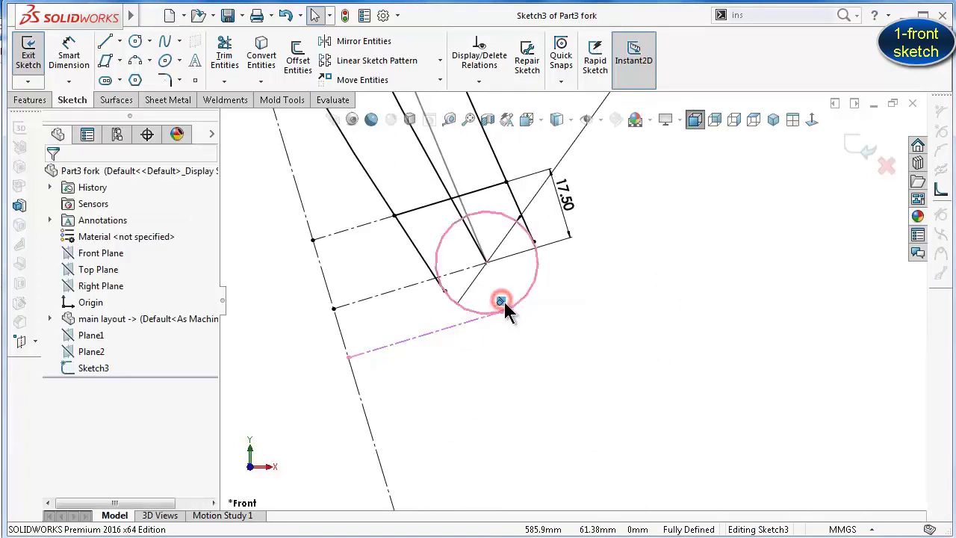
pyautogui.click(604, 316)
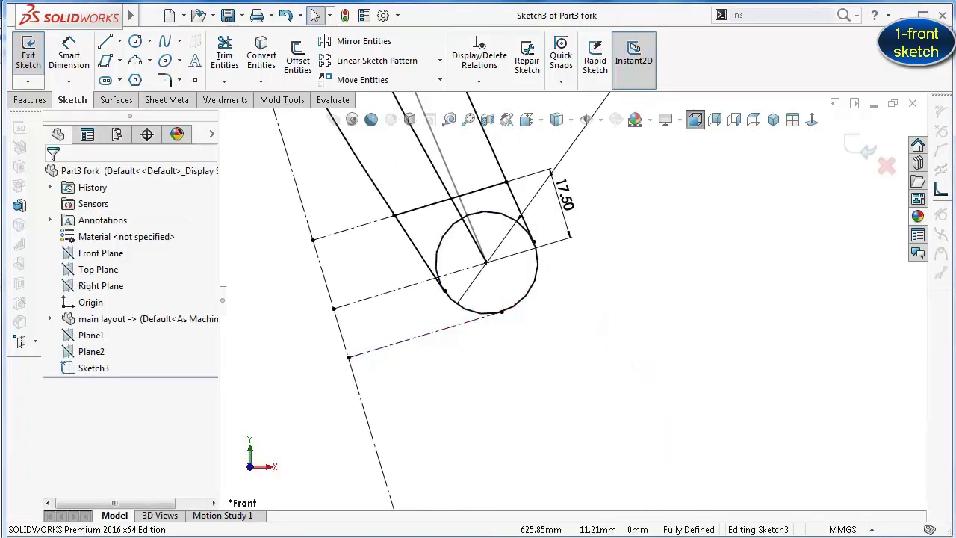
pyautogui.hotkey('ctrl', 'z')
pyautogui.scroll(3, 693, 320)
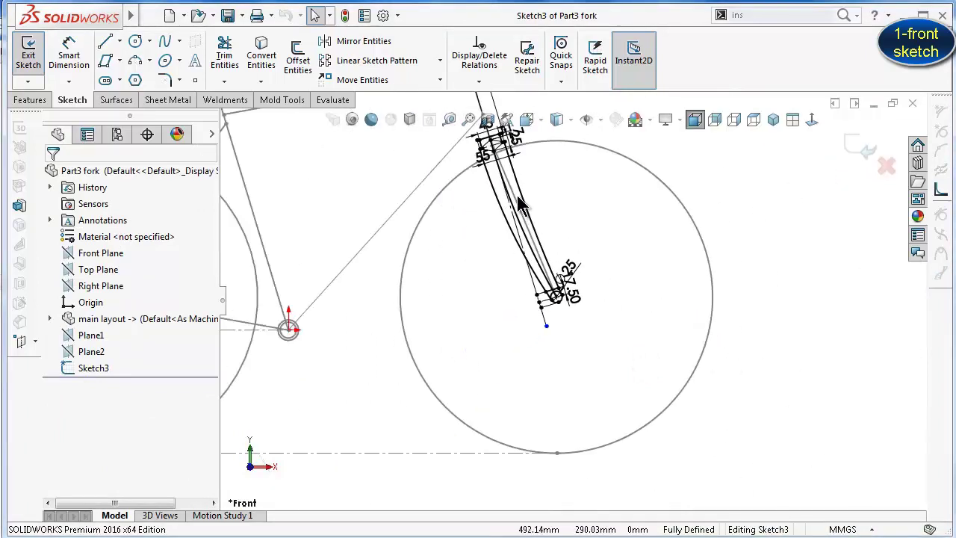
# Sketch two lines across the fork blade, an upper one and a lower one
pyautogui.scroll(3, 553, 213)
pyautogui.scroll(-2, 553, 213)
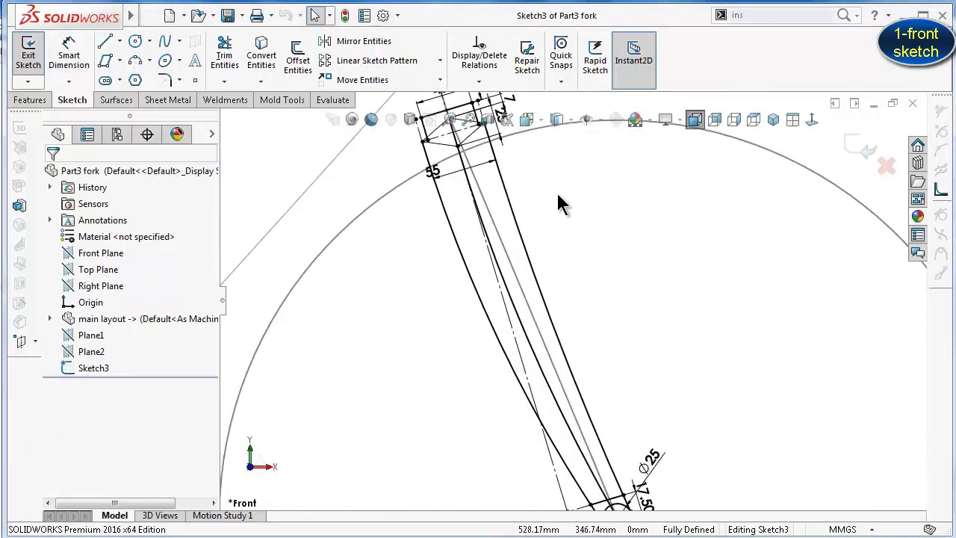
pyautogui.scroll(-1, 556, 196)
pyautogui.scroll(-1, 557, 197)
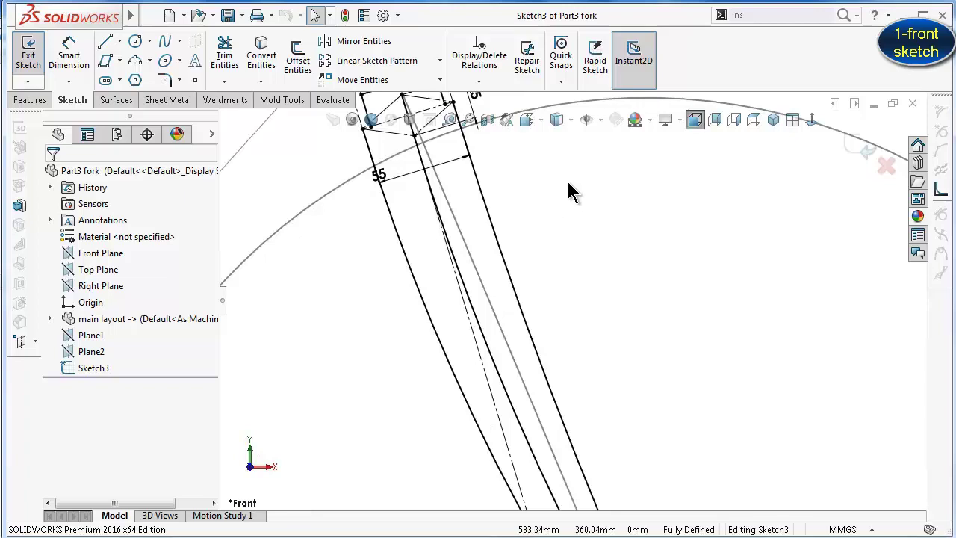
pyautogui.moveTo(71, 15)
pyautogui.click(105, 41)
pyautogui.click(559, 232)
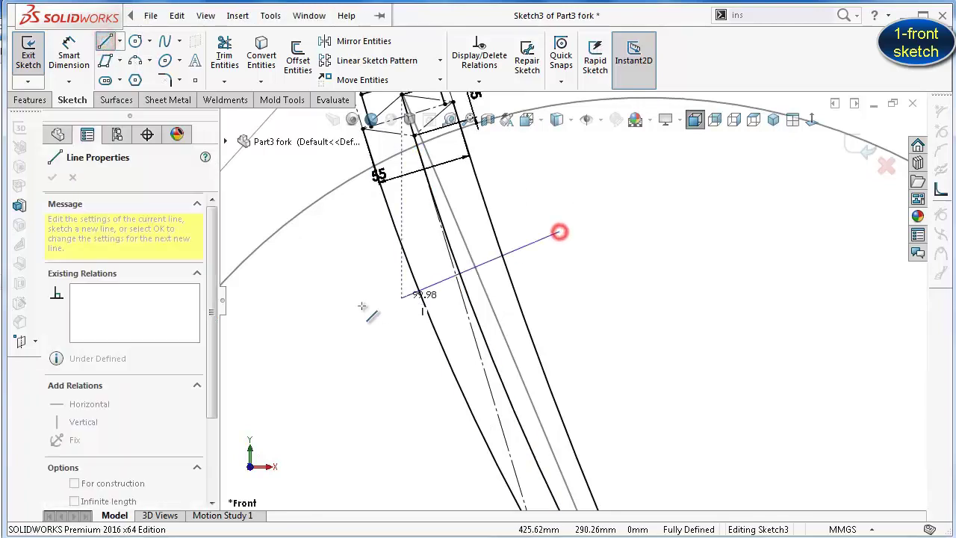
pyautogui.click(343, 301)
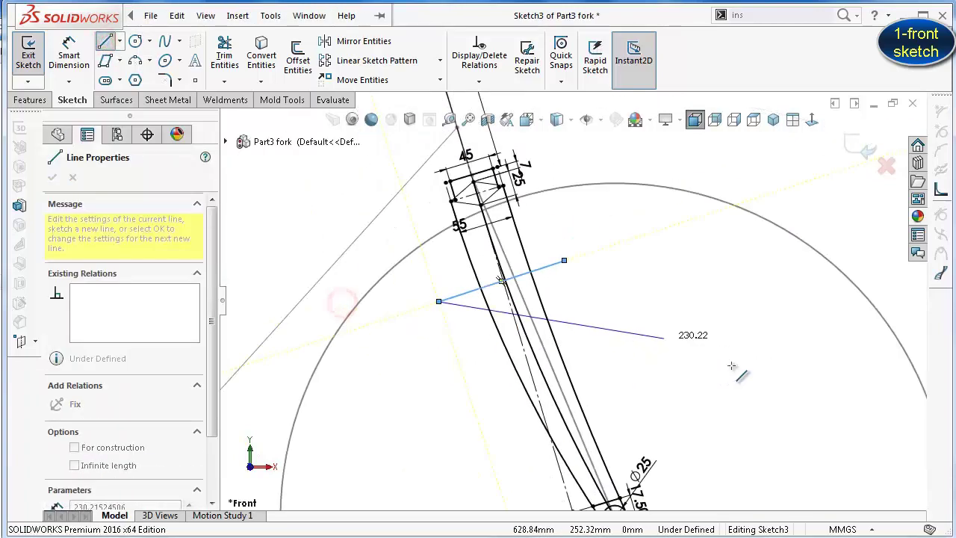
pyautogui.scroll(3, 571, 298)
pyautogui.press('Escape')
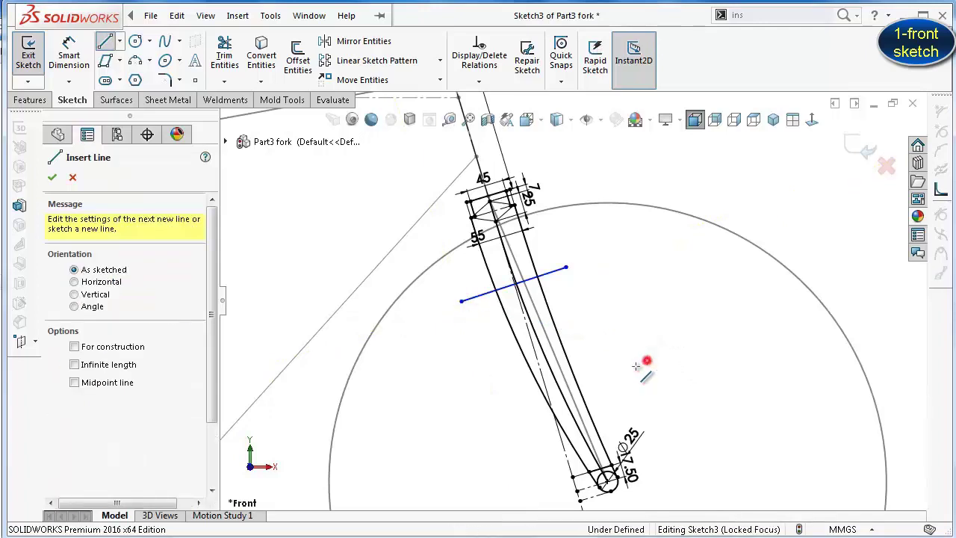
pyautogui.click(646, 361)
pyautogui.click(484, 429)
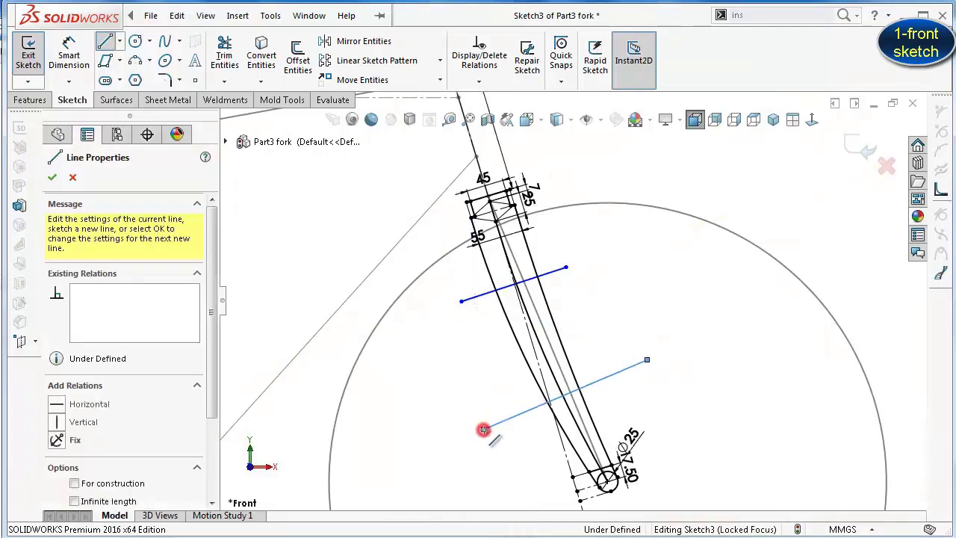
pyautogui.doubleClick(439, 435)
pyautogui.scroll(-2, 568, 306)
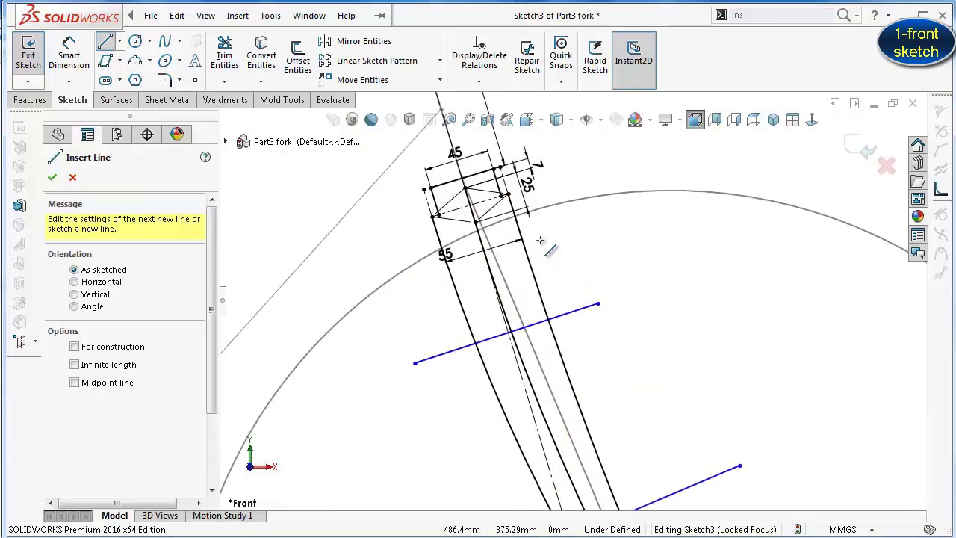
pyautogui.scroll(-1, 619, 299)
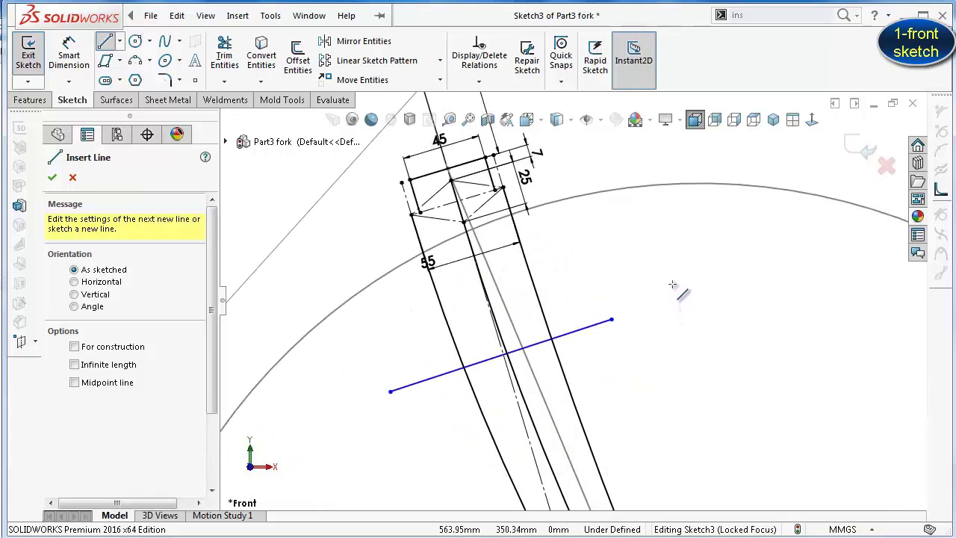
pyautogui.press('Escape')
# Make the lower blade line parallel to the crown's construction line
pyautogui.scroll(-1, 590, 247)
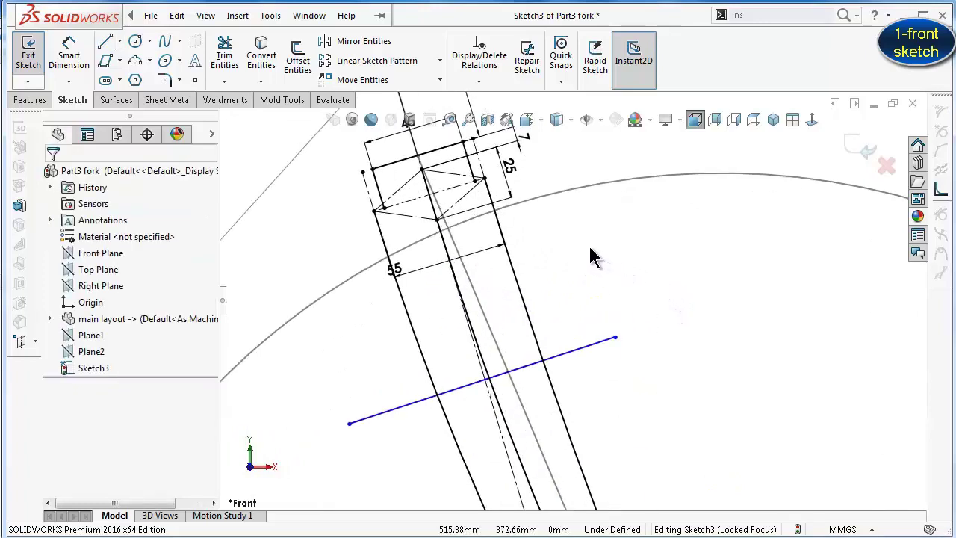
pyautogui.scroll(-1, 588, 245)
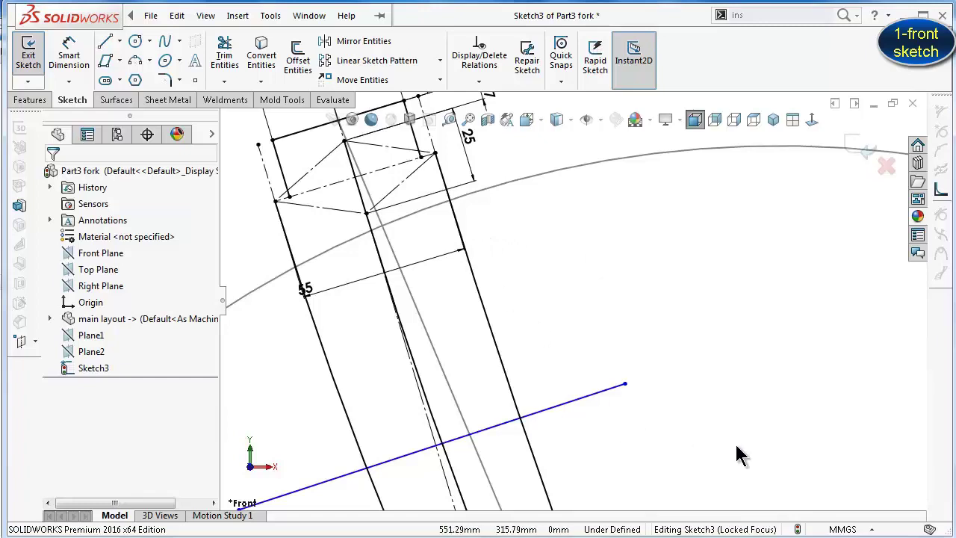
pyautogui.scroll(2, 745, 439)
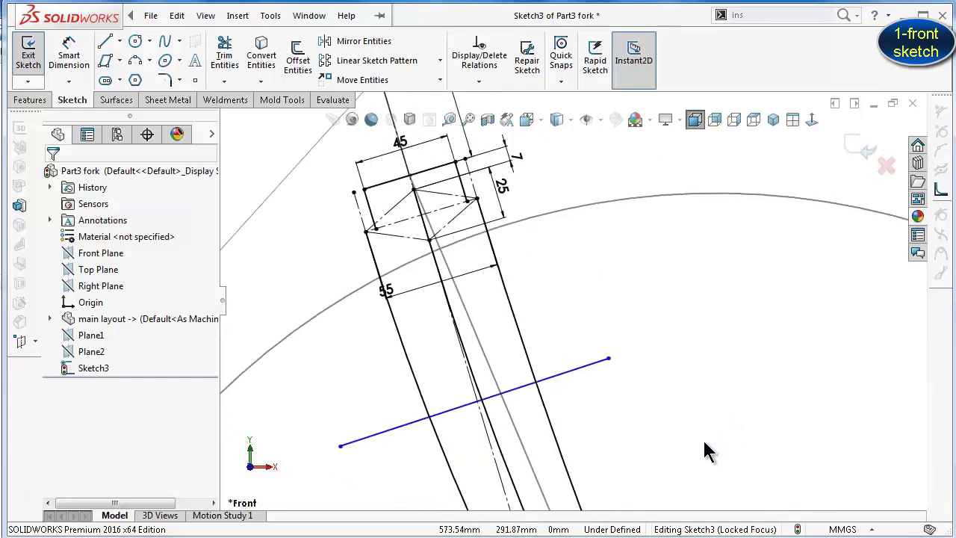
pyautogui.click(582, 366)
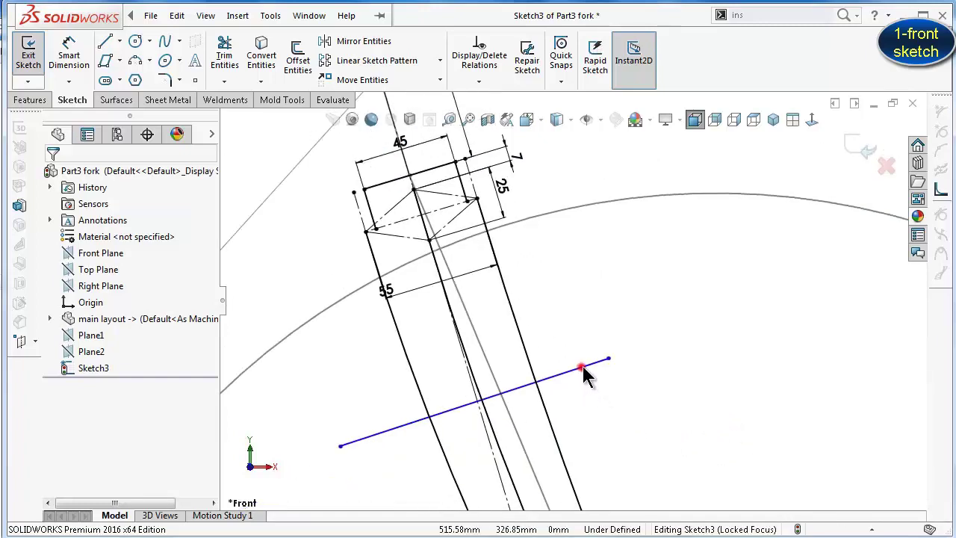
pyautogui.click(443, 208)
pyautogui.keyDown('ctrl'); pyautogui.click(459, 164); pyautogui.keyUp('ctrl')
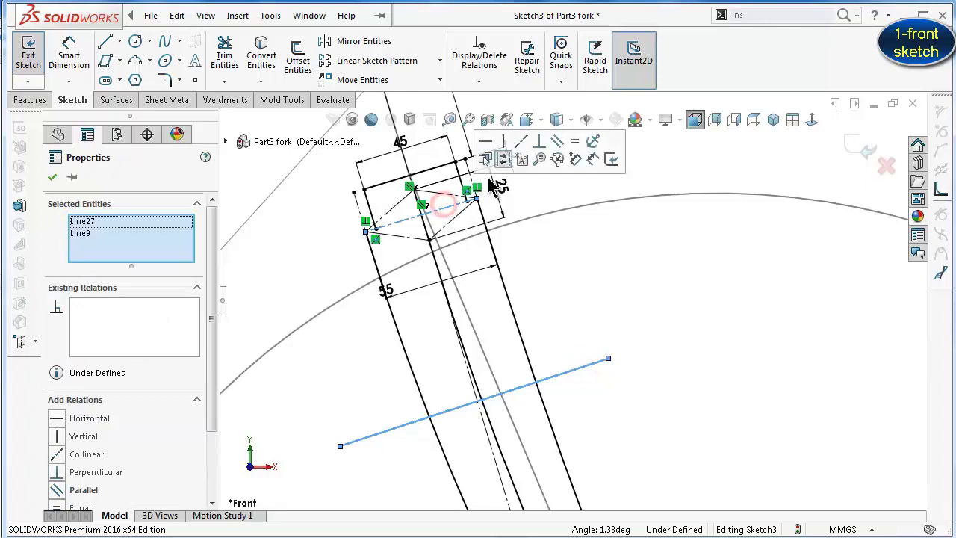
pyautogui.click(556, 142)
pyautogui.click(700, 355)
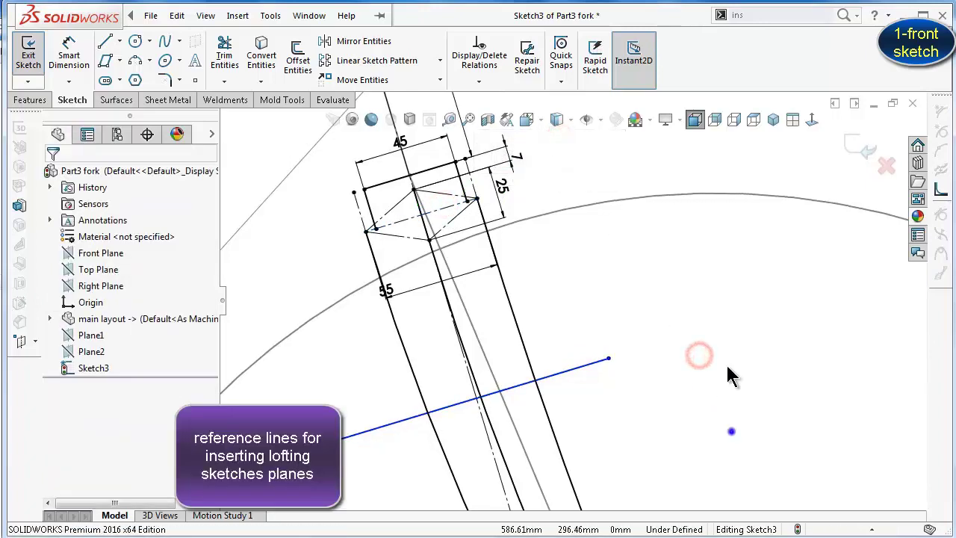
# Add a 165 distance dimension between the upper section line and the lower reference line
pyautogui.moveTo(731, 431); pyautogui.dragTo(691, 232, button='right')
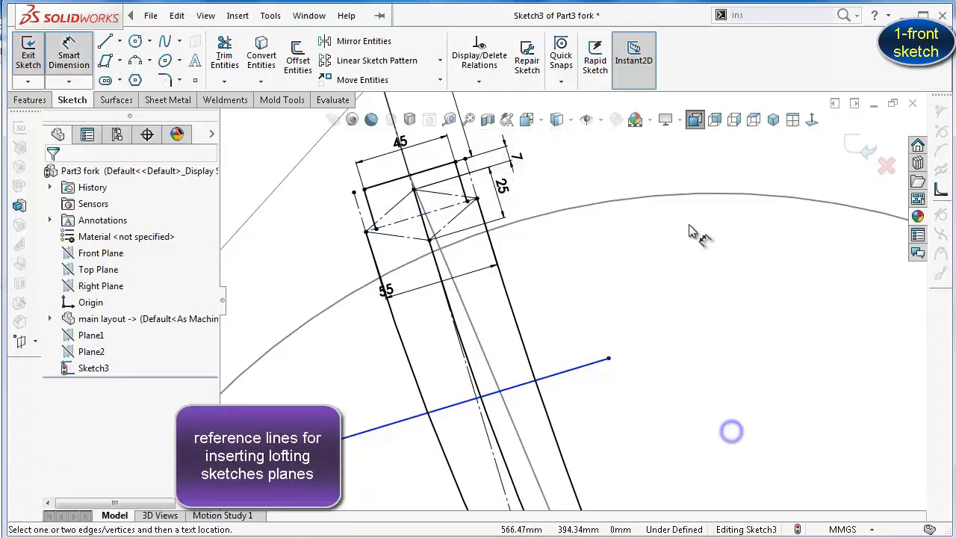
pyautogui.click(436, 217)
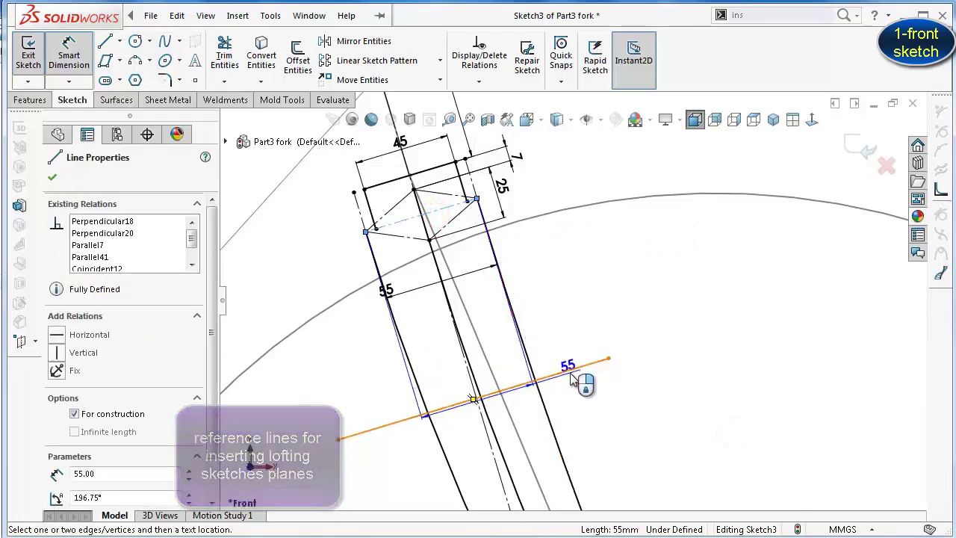
pyautogui.click(570, 377)
pyautogui.press('Escape')
pyautogui.scroll(-2, 548, 358)
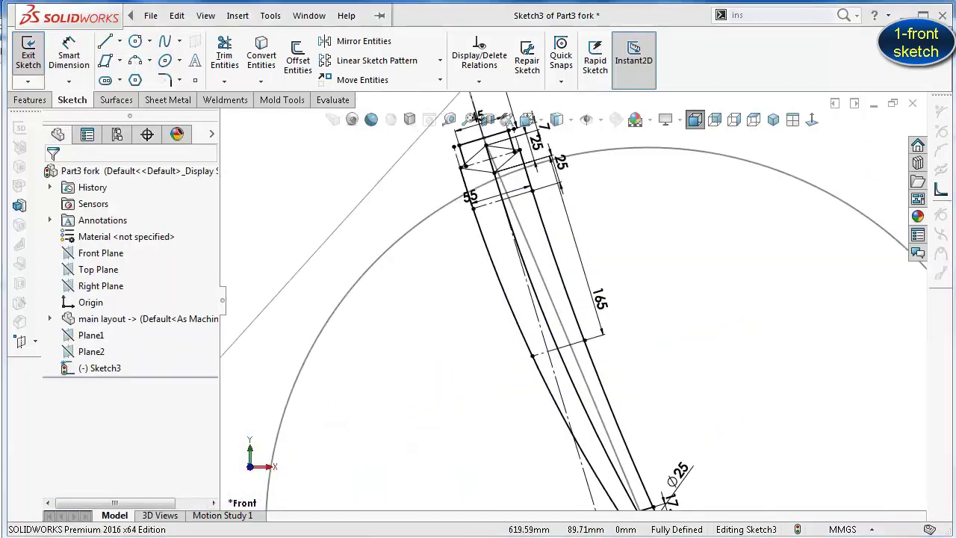
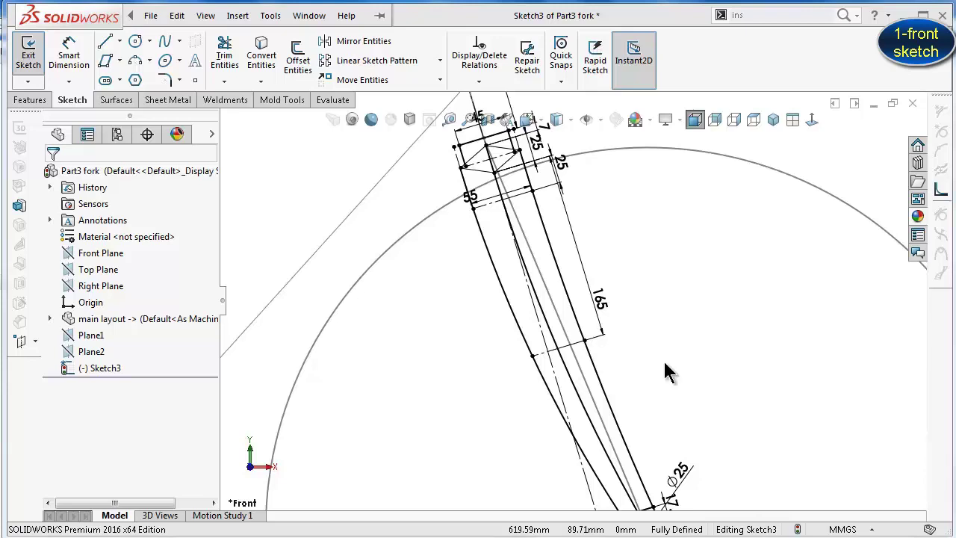
# Move the 25 mm crown dimension text between the blade lines
pyautogui.scroll(-2, 550, 218)
pyautogui.scroll(-2, 550, 299)
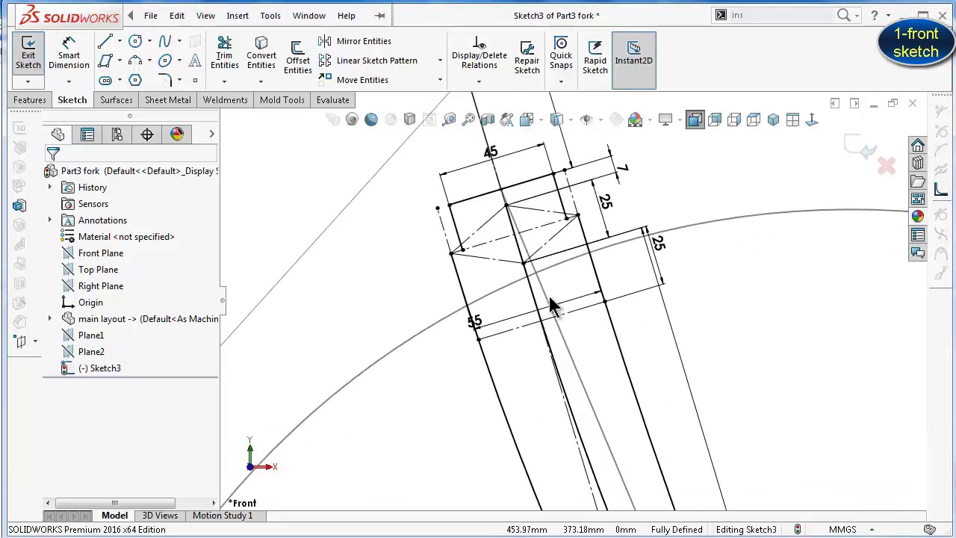
pyautogui.scroll(-2, 551, 298)
pyautogui.moveTo(732, 236)
pyautogui.mouseDown()
pyautogui.moveTo(575, 256)
pyautogui.moveTo(565, 270)
pyautogui.mouseUp()
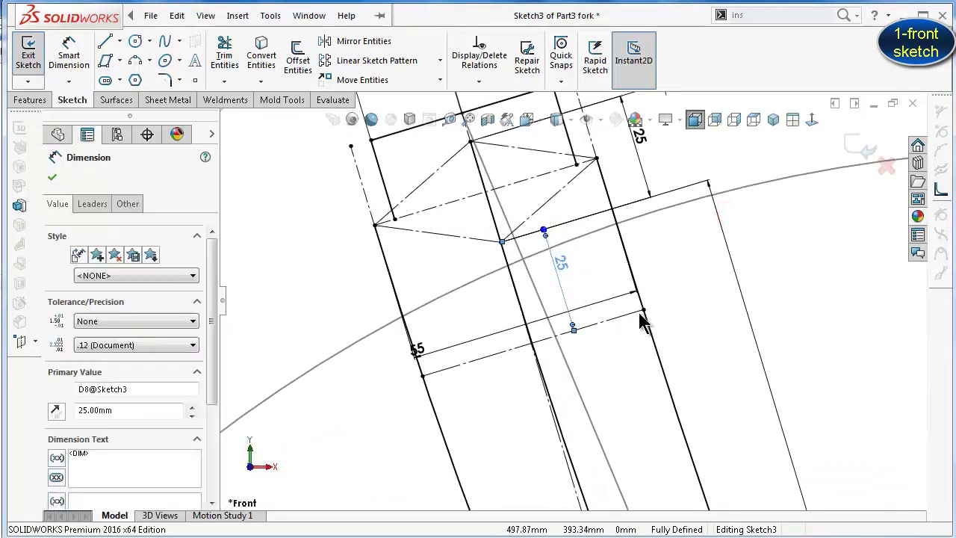
pyautogui.click(624, 315)
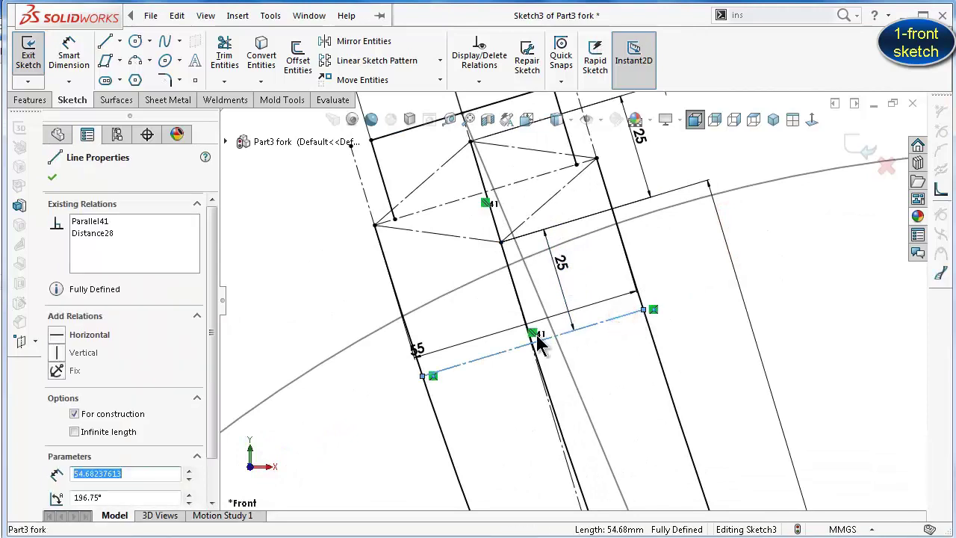
pyautogui.moveTo(560, 266); pyautogui.dragTo(506, 289)
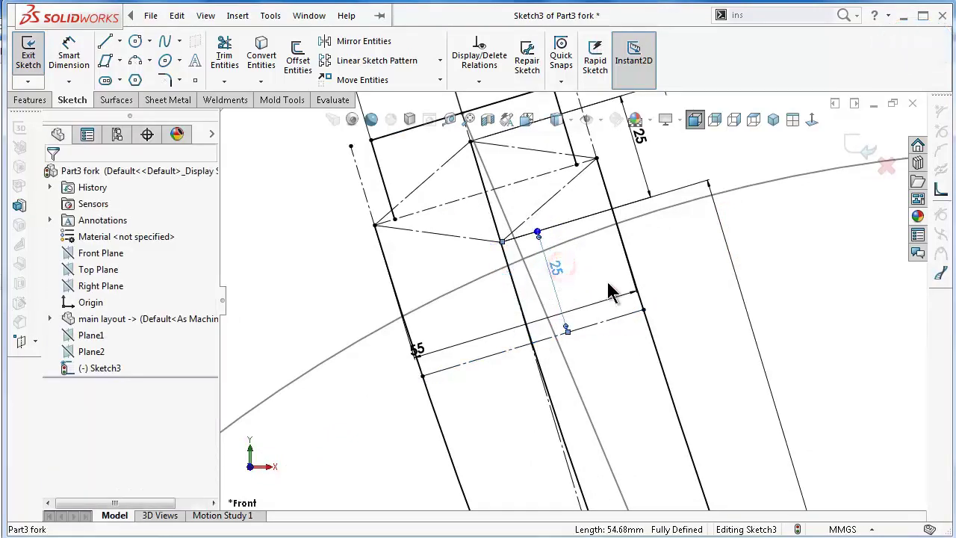
# Check the 165 mm dimension and its end construction line, then zoom out to review
pyautogui.scroll(2, 665, 344)
pyautogui.scroll(1, 672, 392)
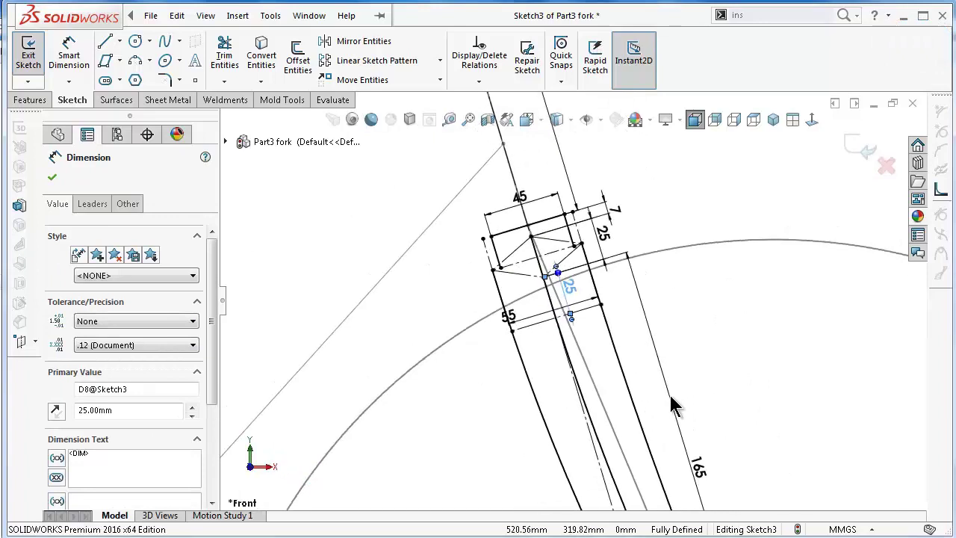
pyautogui.scroll(1, 657, 418)
pyautogui.scroll(1, 644, 431)
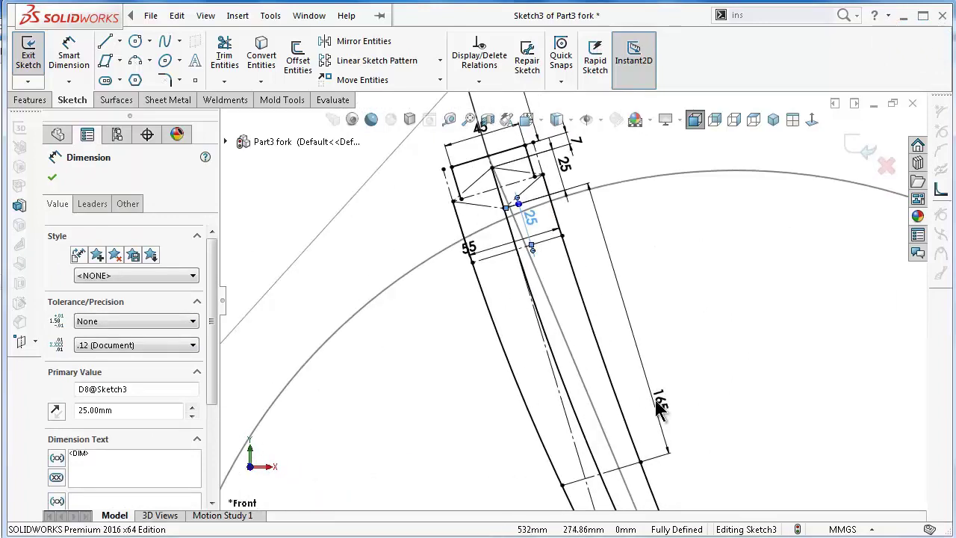
pyautogui.click(656, 403)
pyautogui.click(619, 466)
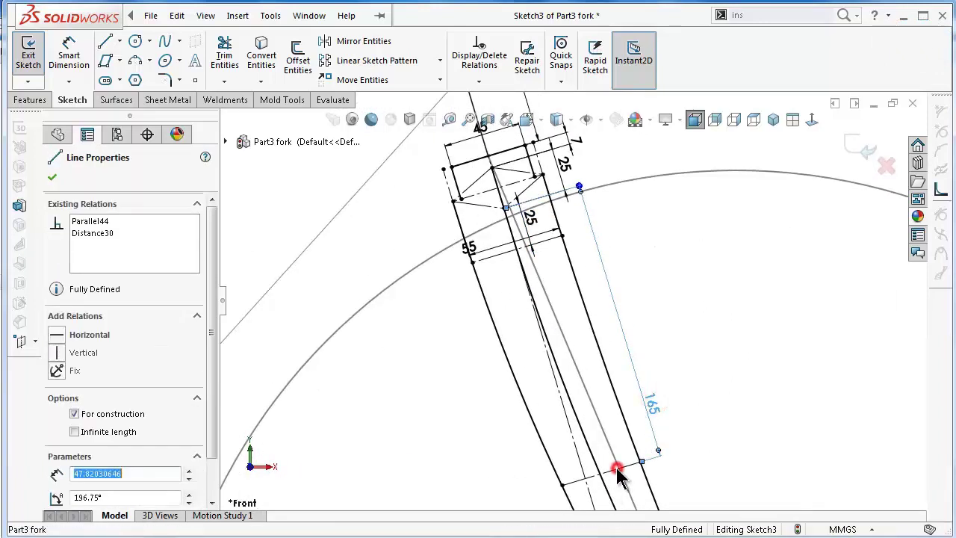
pyautogui.click(718, 487)
pyautogui.scroll(1, 652, 422)
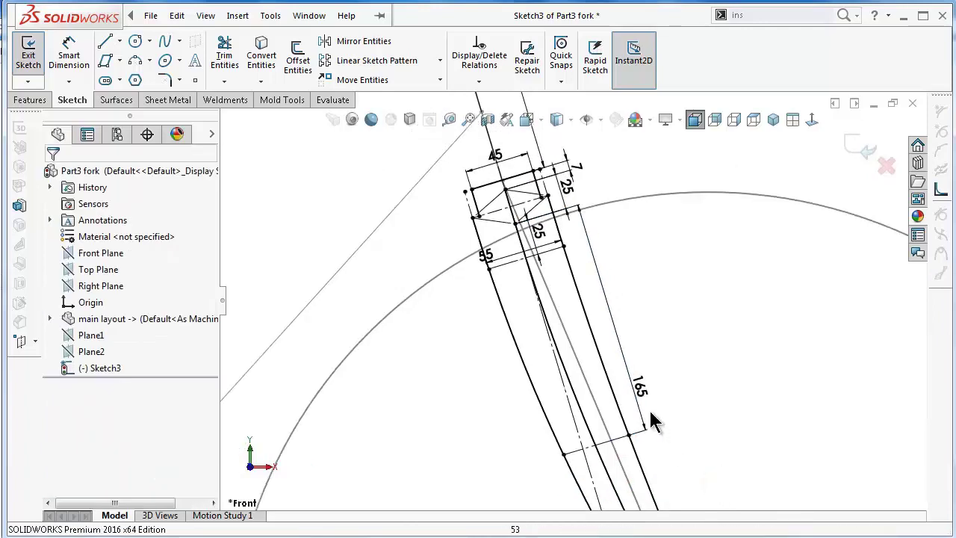
pyautogui.scroll(1, 649, 414)
pyautogui.scroll(2, 646, 440)
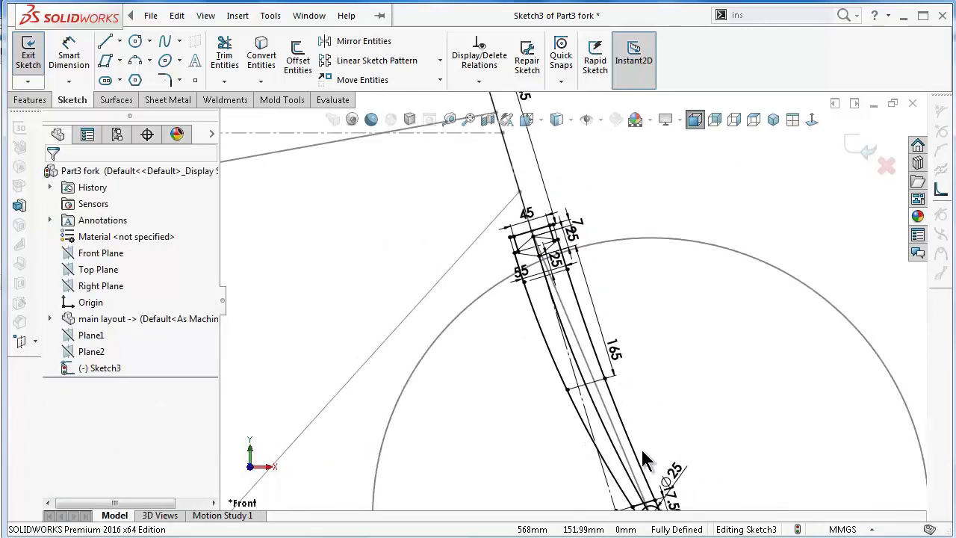
pyautogui.scroll(-1, 640, 488)
pyautogui.scroll(-1, 639, 463)
pyautogui.scroll(-1, 639, 423)
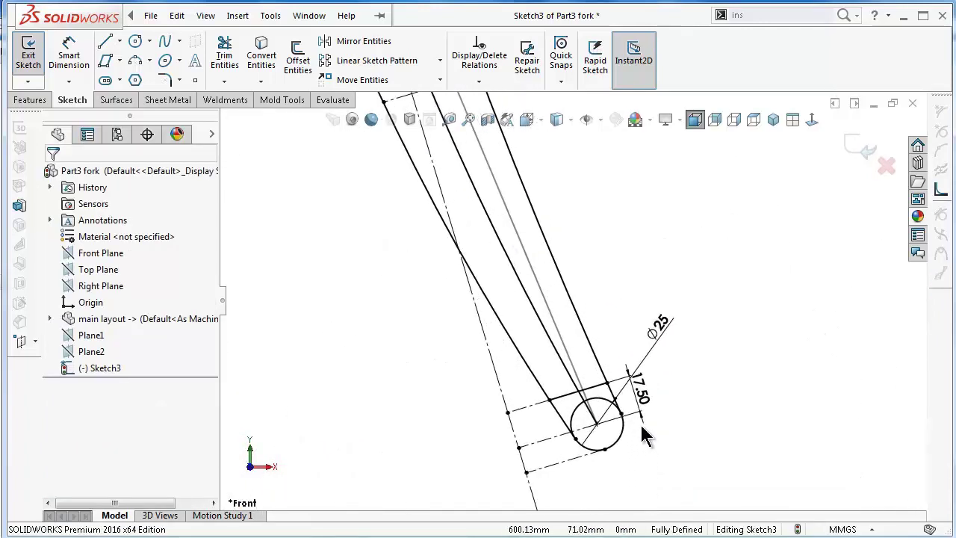
pyautogui.scroll(2, 562, 261)
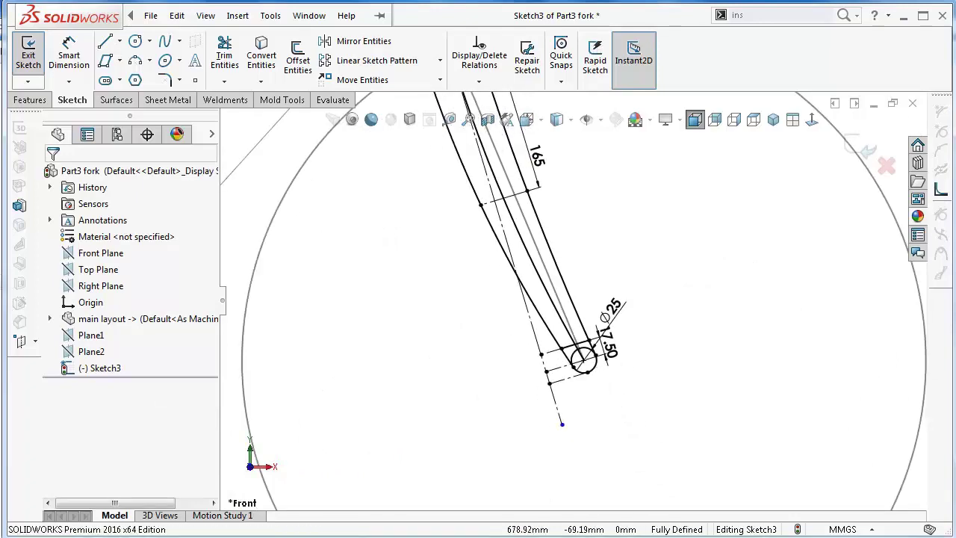
pyautogui.scroll(2, 590, 329)
pyautogui.scroll(-3, 539, 216)
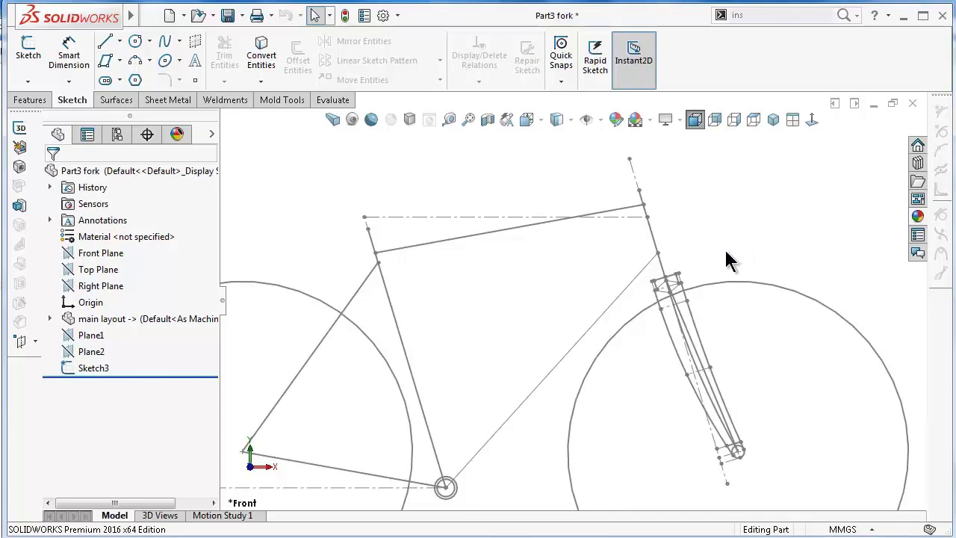
# Show Plane2 in a tilted 3D view and start a new sketch on it
pyautogui.moveTo(726, 251); pyautogui.dragTo(689, 353, button='middle')
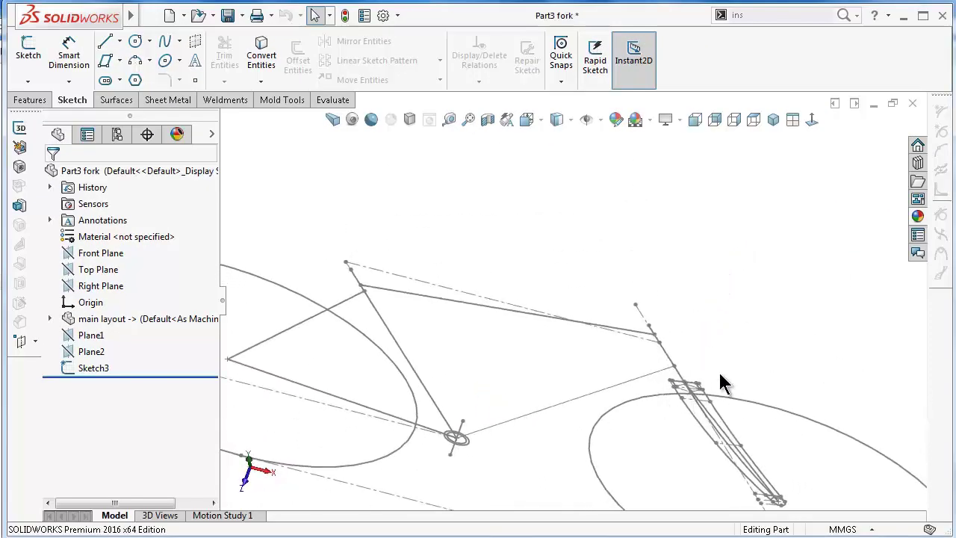
pyautogui.click(84, 352)
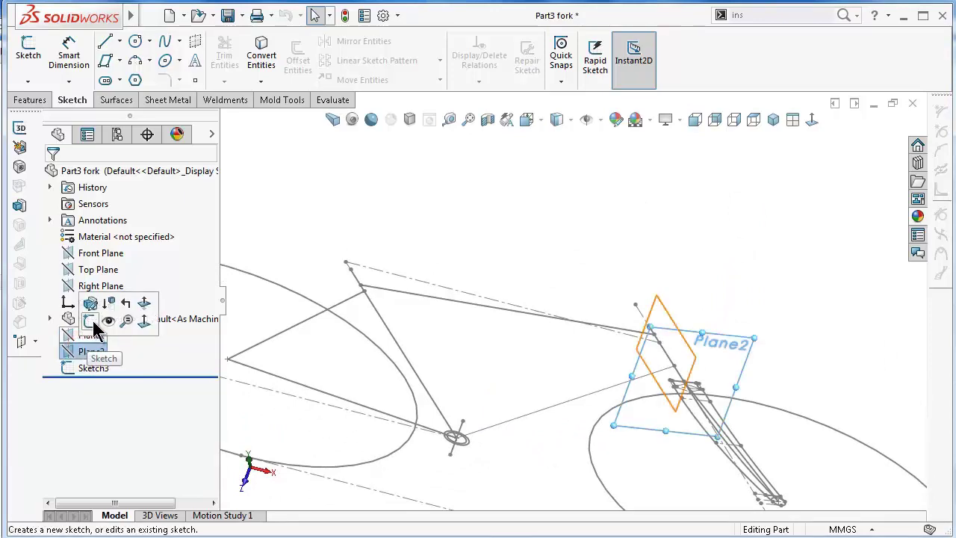
pyautogui.click(109, 321)
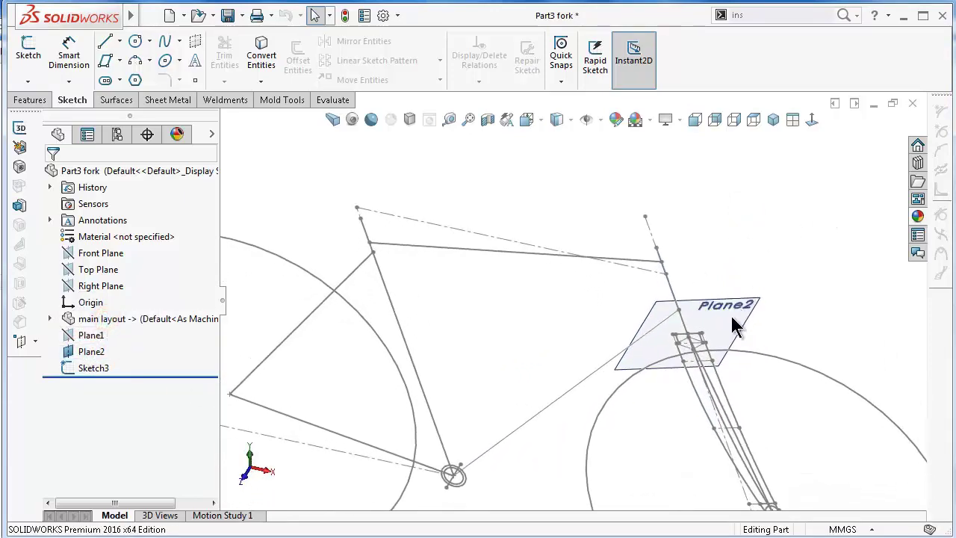
pyautogui.click(732, 317)
pyautogui.click(791, 270)
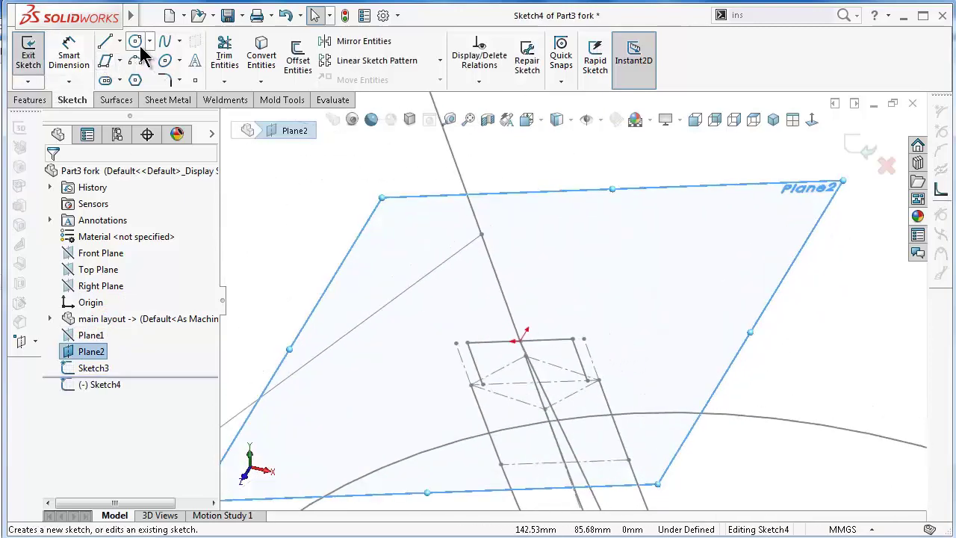
# Draw a circle centred at the origin on Plane2
pyautogui.click(134, 43)
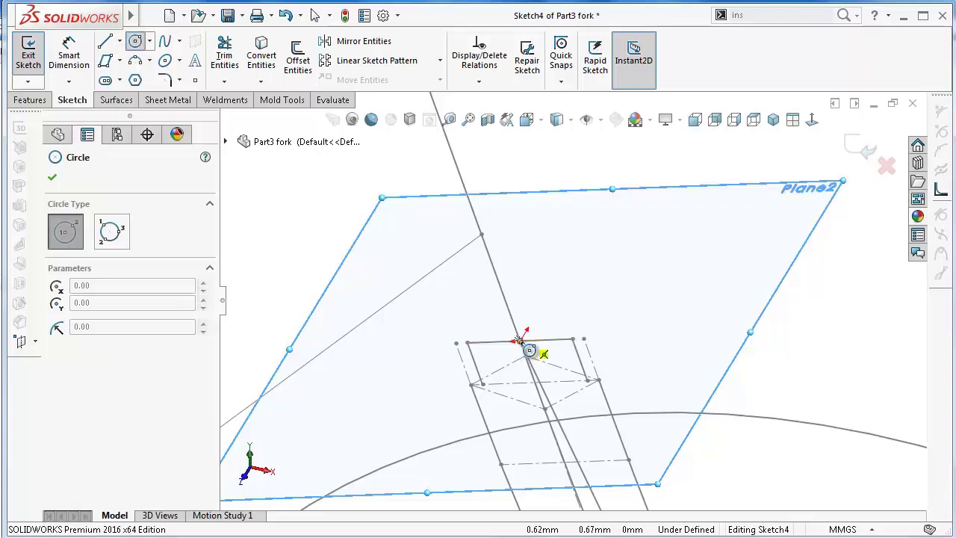
pyautogui.click(520, 340)
pyautogui.click(472, 313)
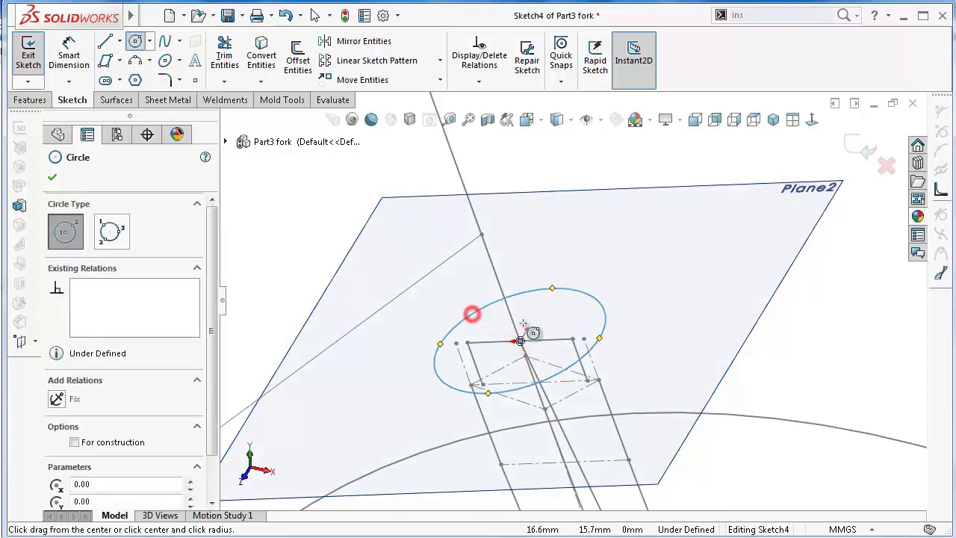
pyautogui.press('Escape')
pyautogui.scroll(-4, 540, 313)
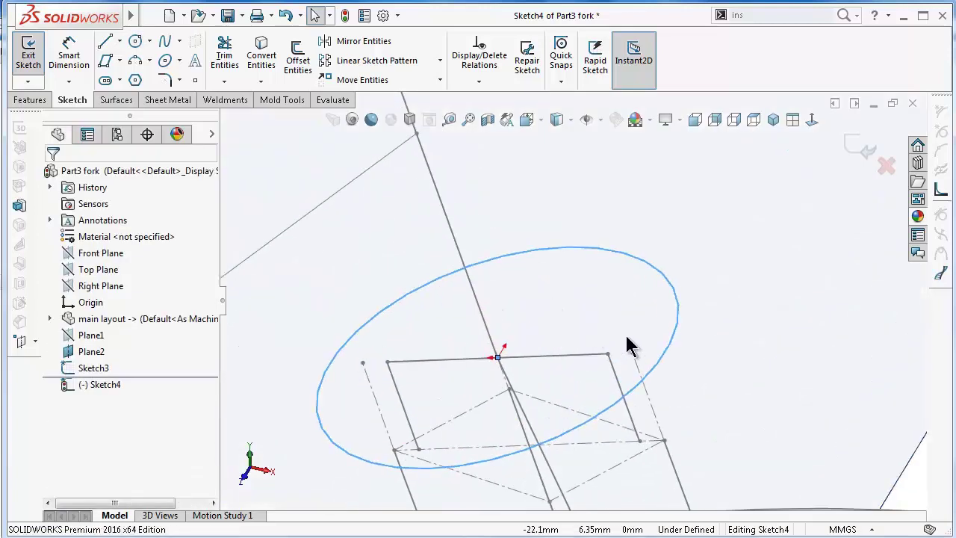
# Make the circle pass through the crown line endpoint and pierce its centre with the steerer axis
pyautogui.click(664, 351)
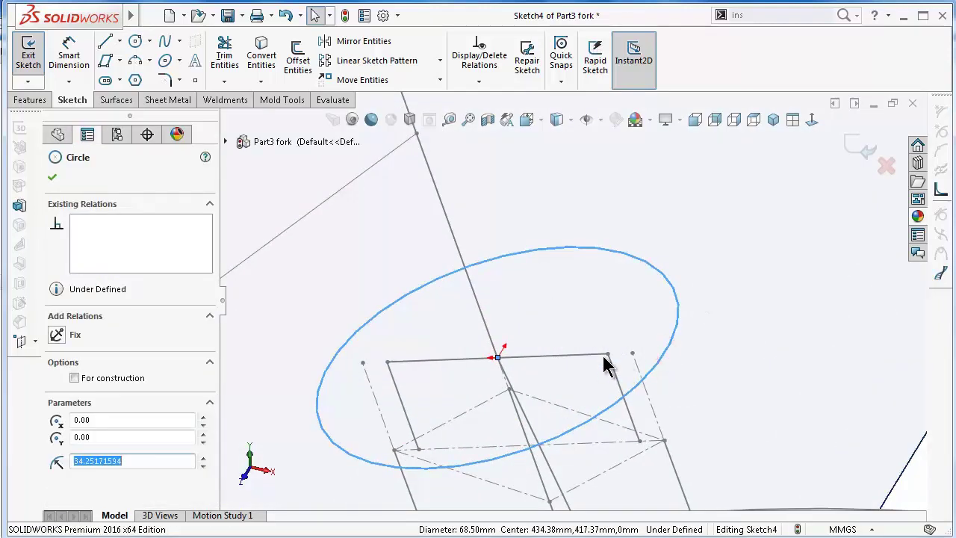
pyautogui.keyDown('ctrl'); pyautogui.click(607, 353); pyautogui.keyUp('ctrl')
pyautogui.click(666, 291)
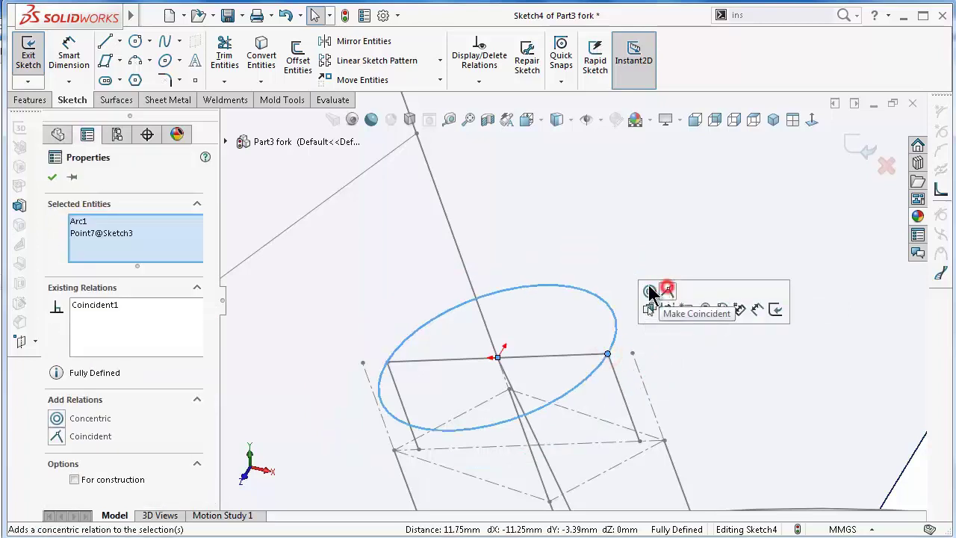
pyautogui.click(665, 251)
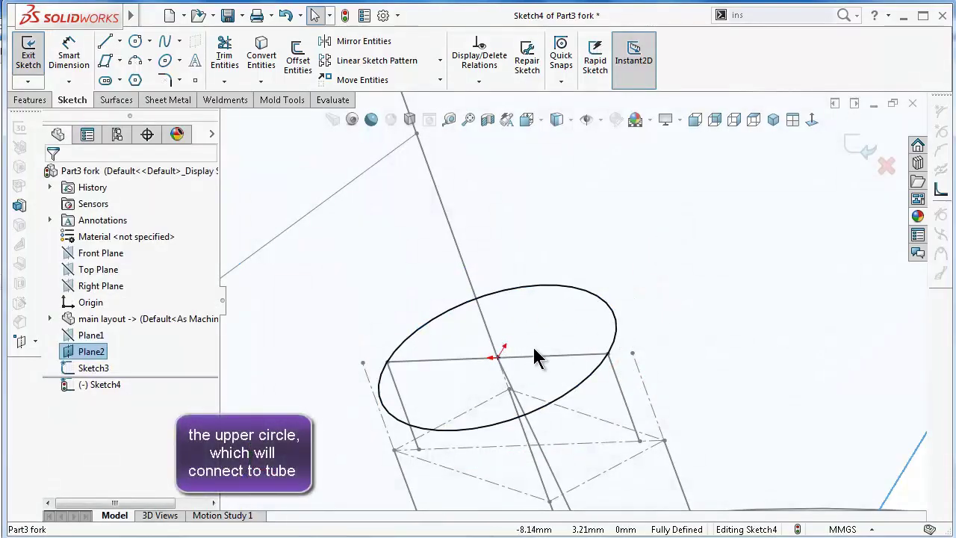
pyautogui.click(498, 357)
pyautogui.keyDown('ctrl'); pyautogui.click(467, 276); pyautogui.keyUp('ctrl')
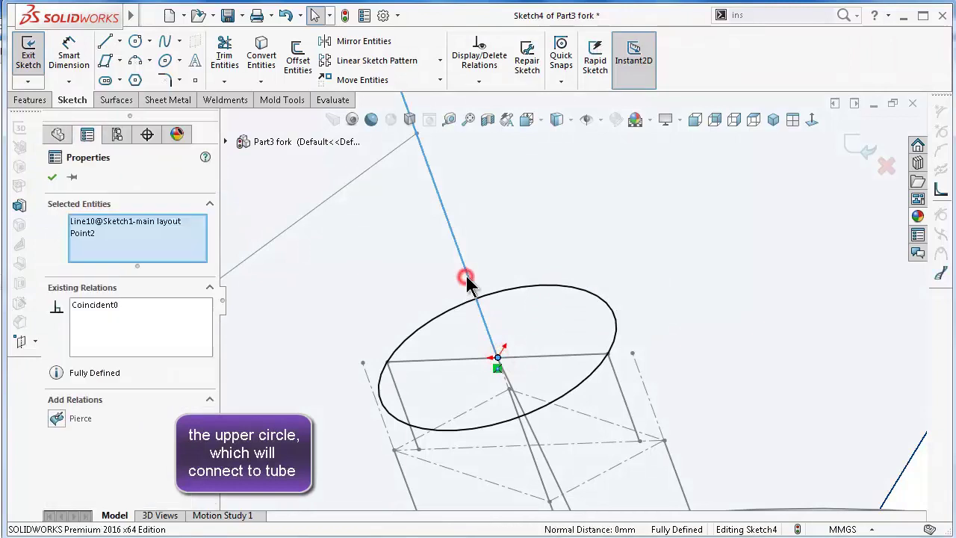
pyautogui.click(503, 215)
pyautogui.click(354, 260)
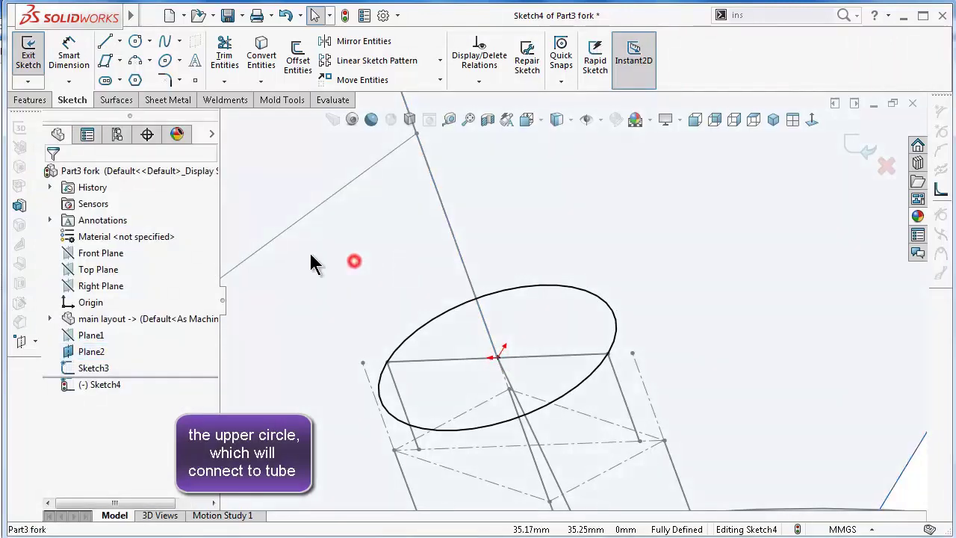
pyautogui.click(615, 317)
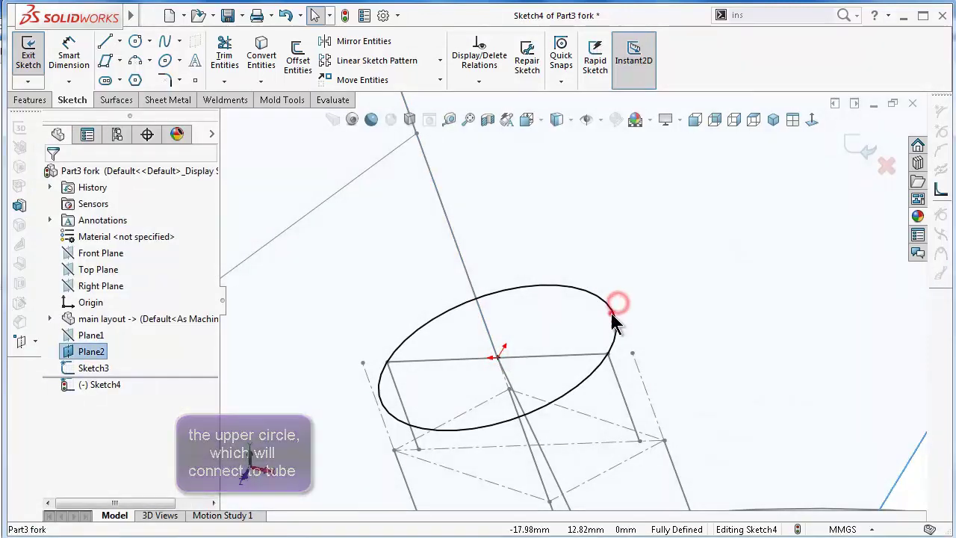
pyautogui.click(697, 350)
pyautogui.scroll(3, 679, 295)
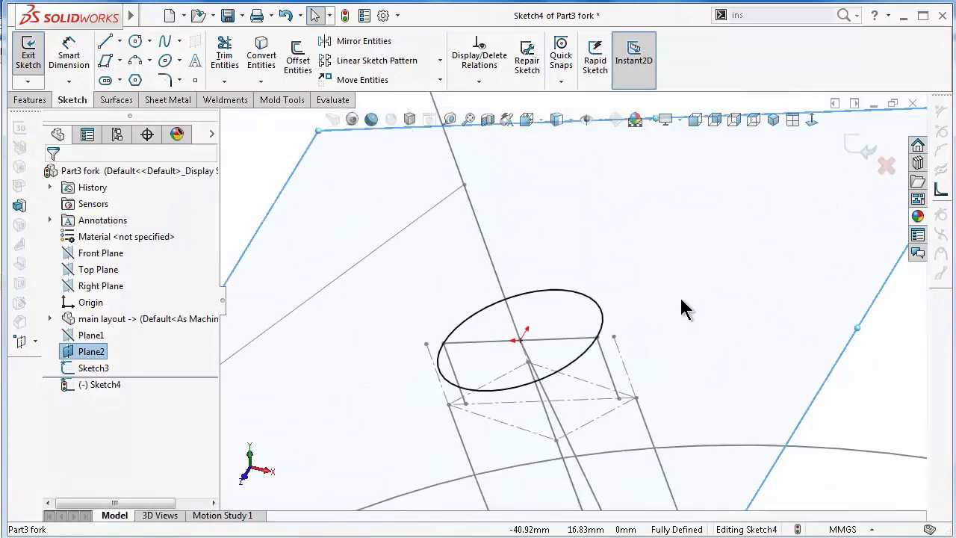
pyautogui.scroll(3, 599, 301)
pyautogui.moveTo(602, 313); pyautogui.dragTo(610, 320, button='middle')
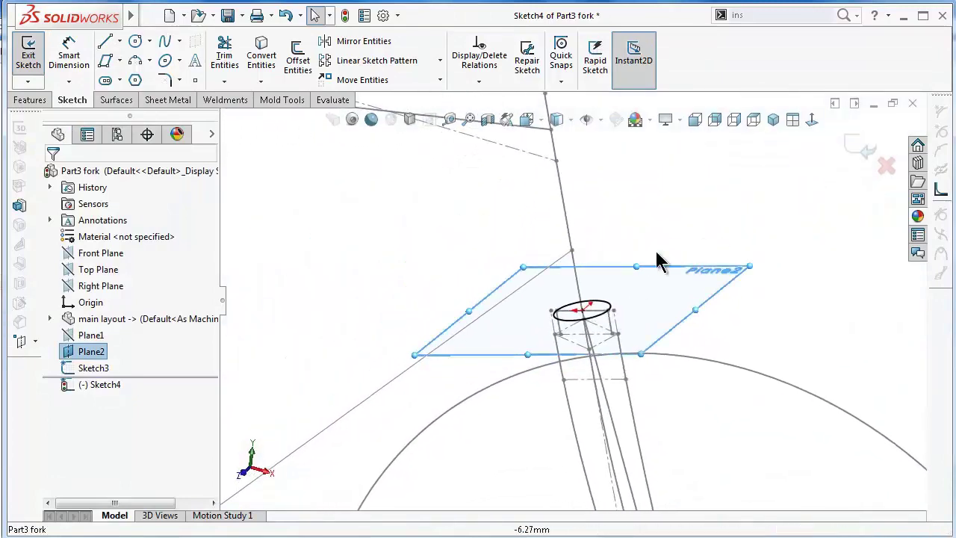
# View Plane2 face-on and exit Sketch4 with its 45 mm circle
pyautogui.click(714, 119)
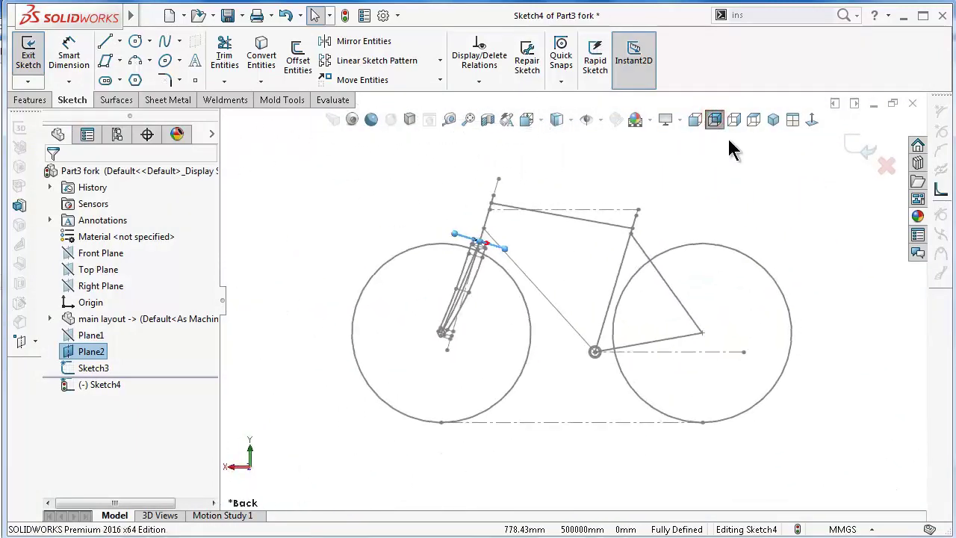
pyautogui.click(734, 120)
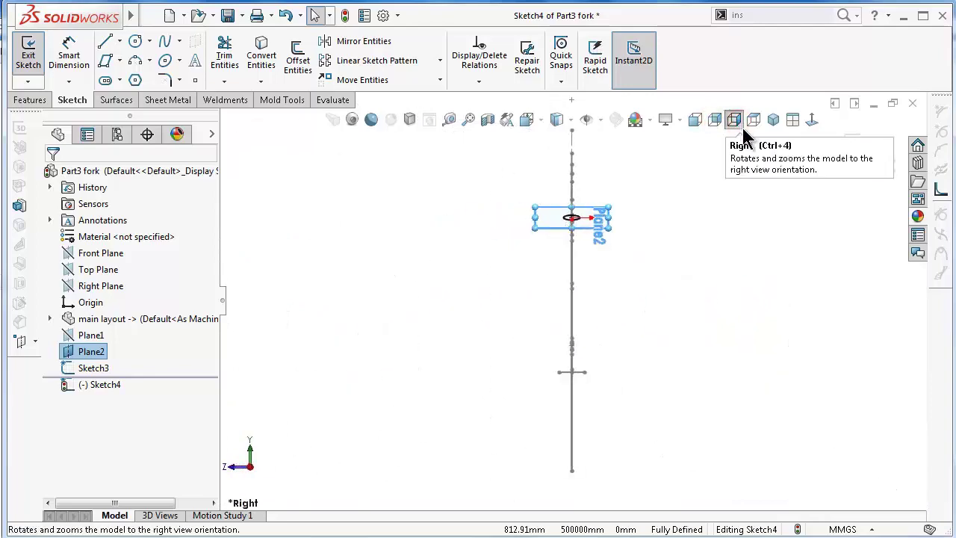
pyautogui.press('space')
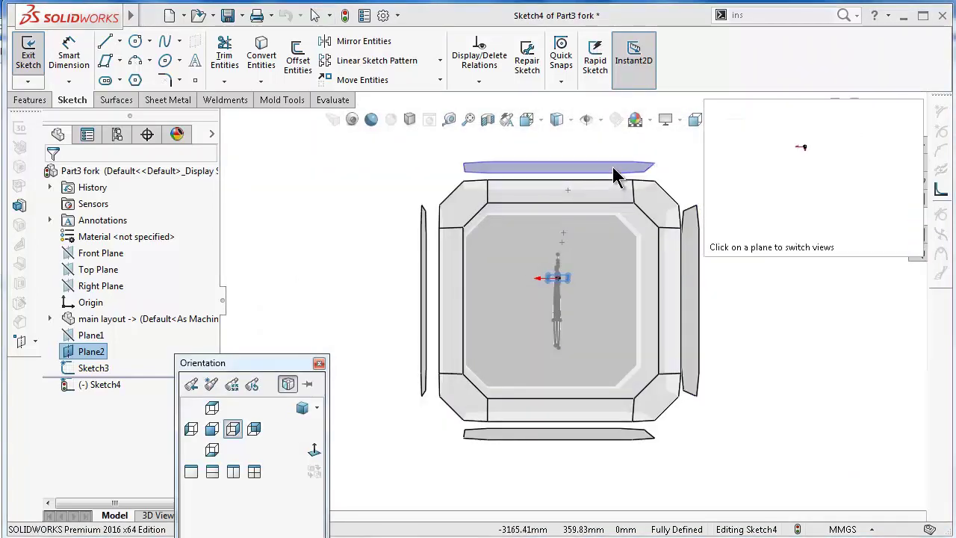
pyautogui.click(612, 169)
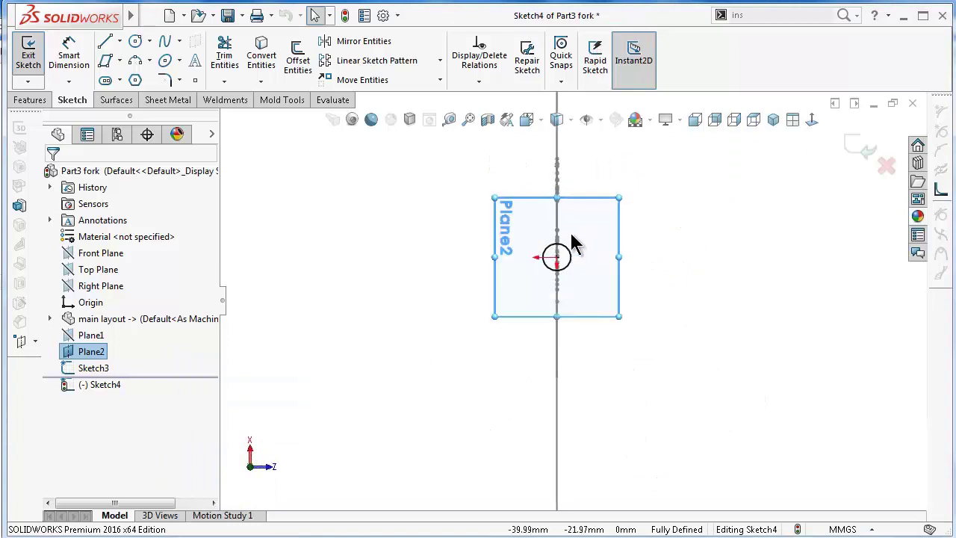
pyautogui.click(859, 148)
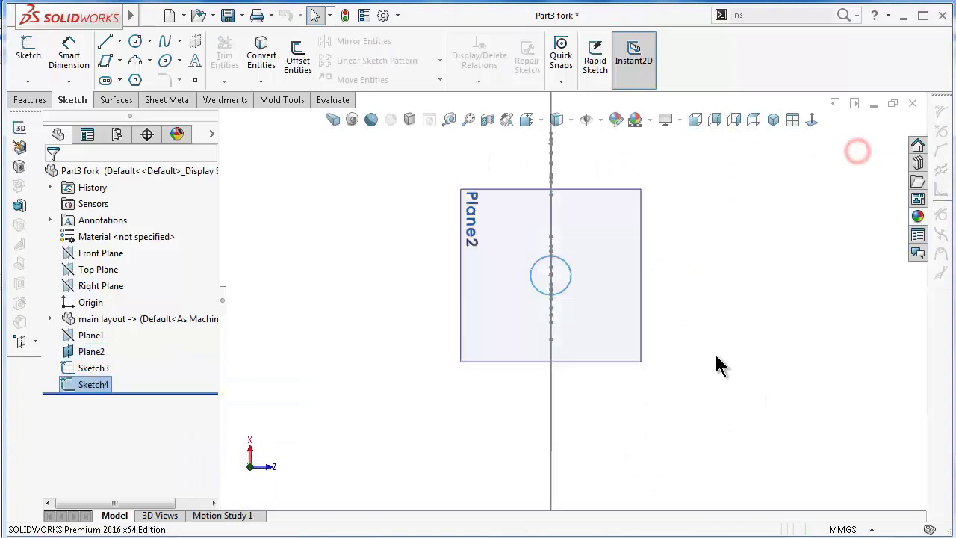
# Hide Plane2 and rotate the bike layout back to a side view of the fork
pyautogui.click(641, 342)
pyautogui.click(717, 295)
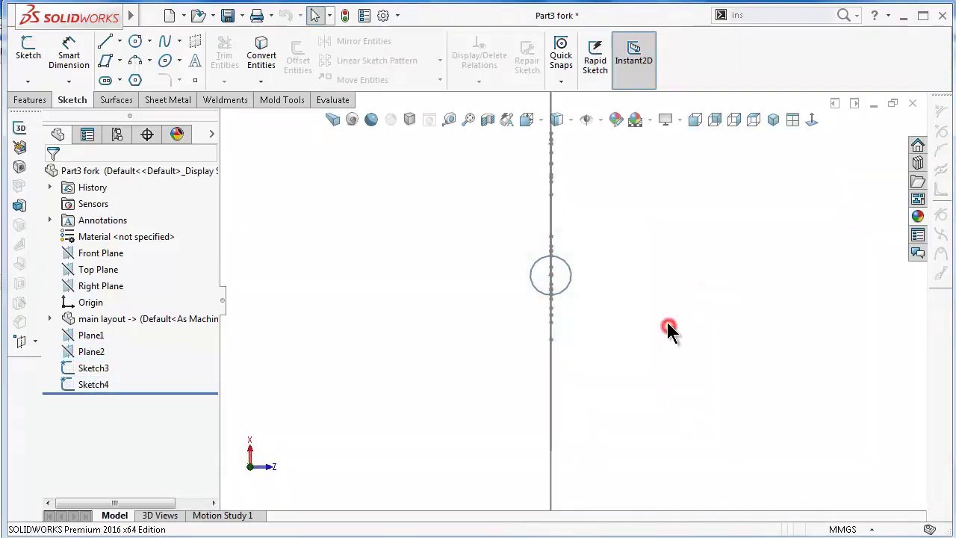
pyautogui.hotkey('ctrl', 'shift', 'z')
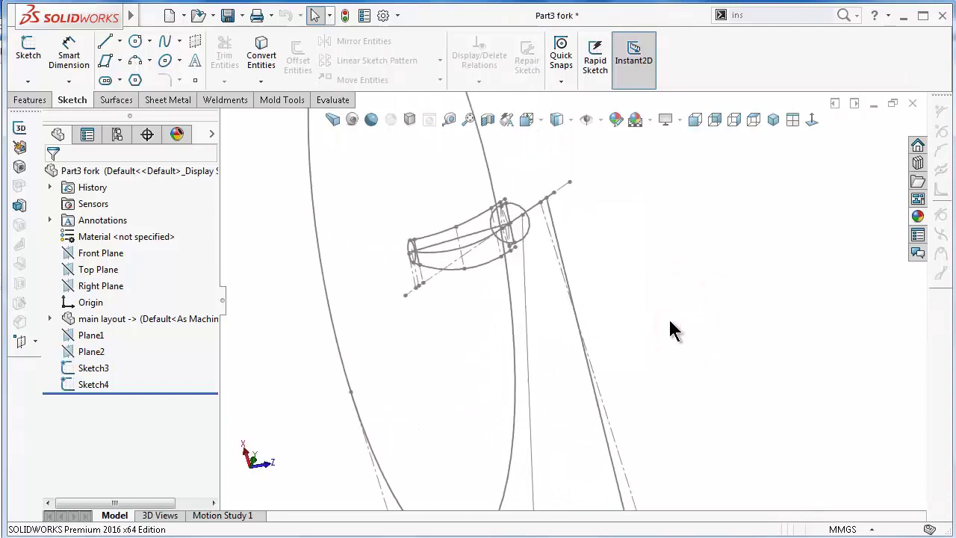
pyautogui.hotkey('ctrl', 'shift', 'z')
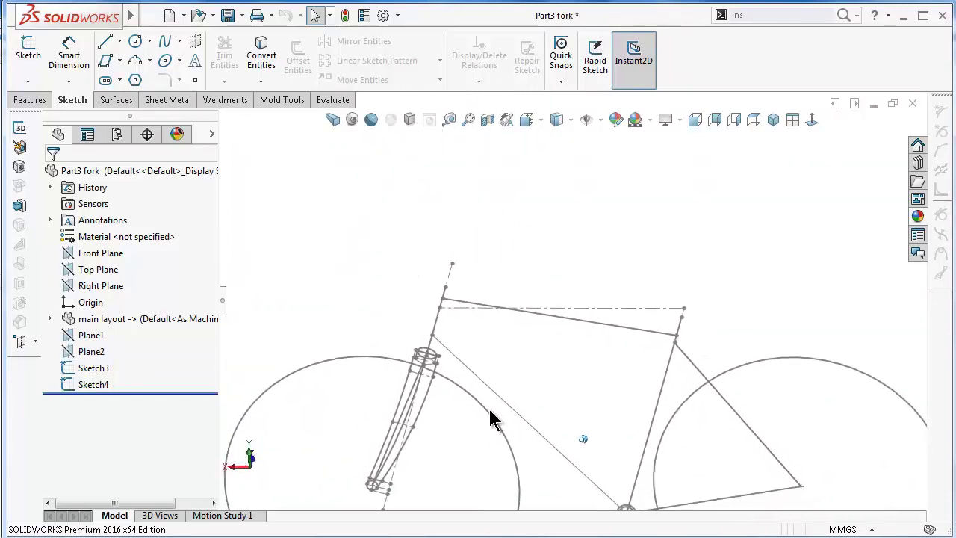
pyautogui.hotkey('ctrl', 'shift', 'z')
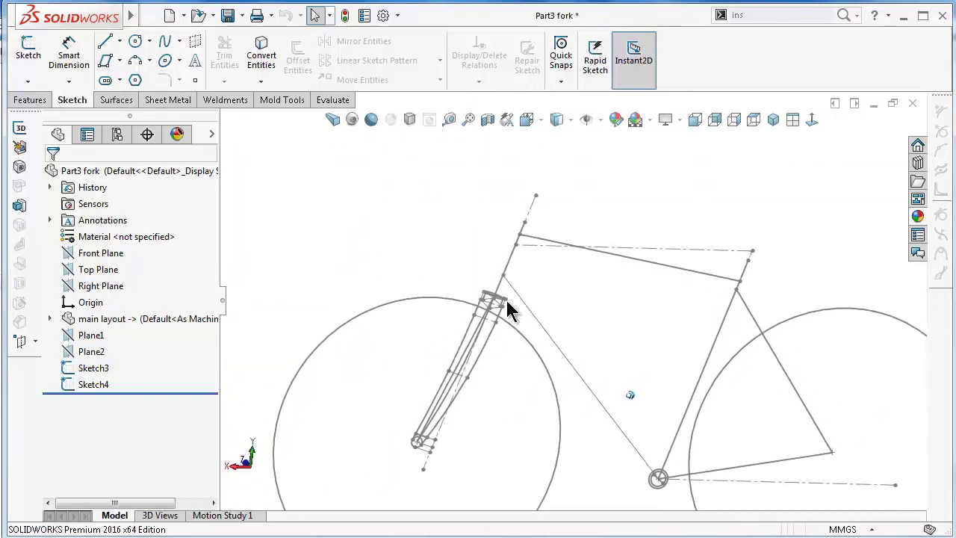
pyautogui.scroll(-5, 507, 310)
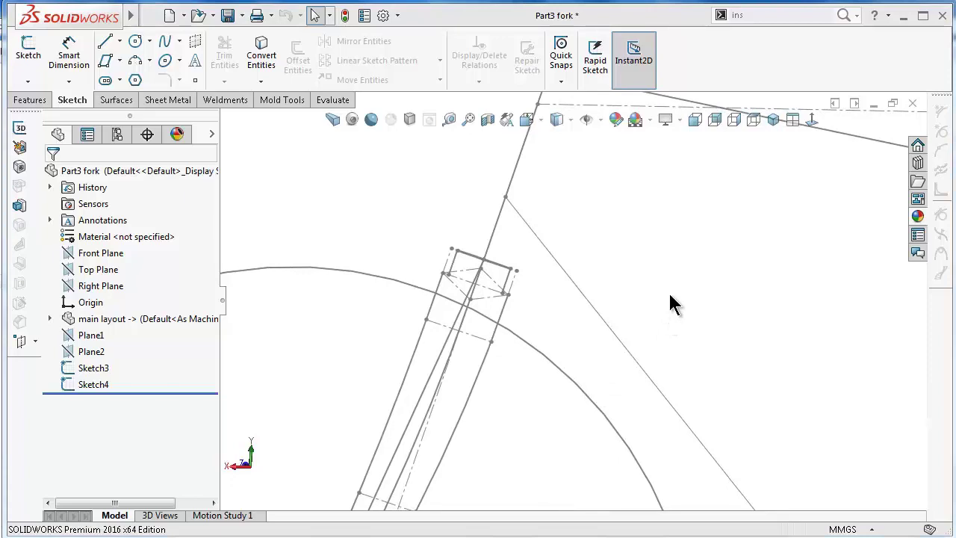
pyautogui.moveTo(668, 293)
pyautogui.mouseDown(button='middle')
pyautogui.moveTo(630, 384)
pyautogui.moveTo(611, 399)
pyautogui.mouseUp(button='middle')
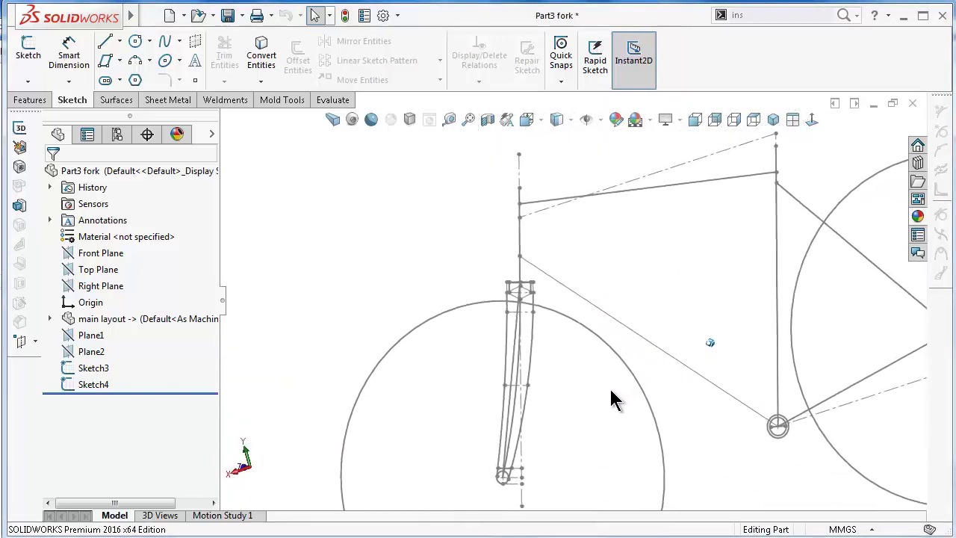
# Show Plane1 and orbit to see it along the steerer axis above the crown circle
pyautogui.click(84, 336)
pyautogui.moveTo(575, 310)
pyautogui.mouseDown(button='middle')
pyautogui.moveTo(750, 316)
pyautogui.moveTo(746, 331)
pyautogui.moveTo(580, 331)
pyautogui.mouseUp(button='middle')
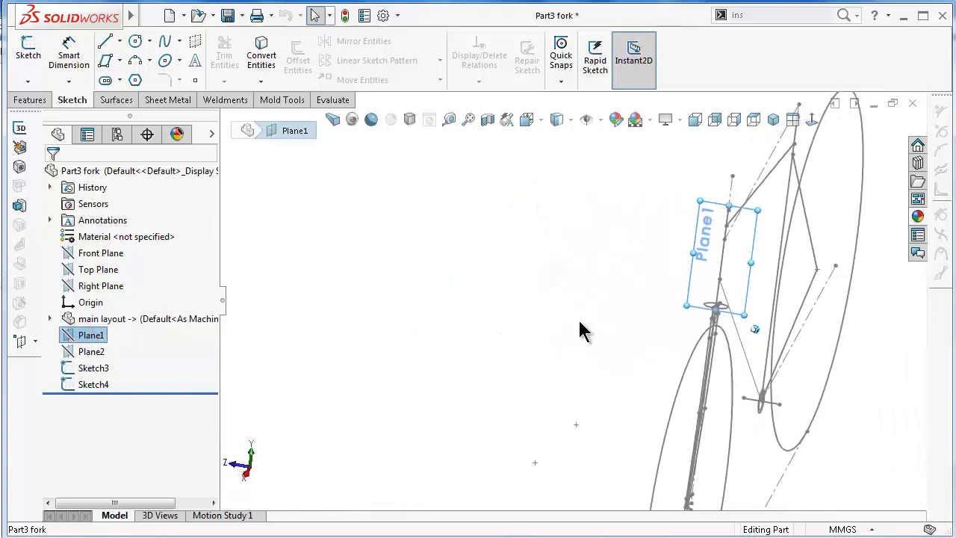
pyautogui.click(93, 337)
pyautogui.click(119, 310)
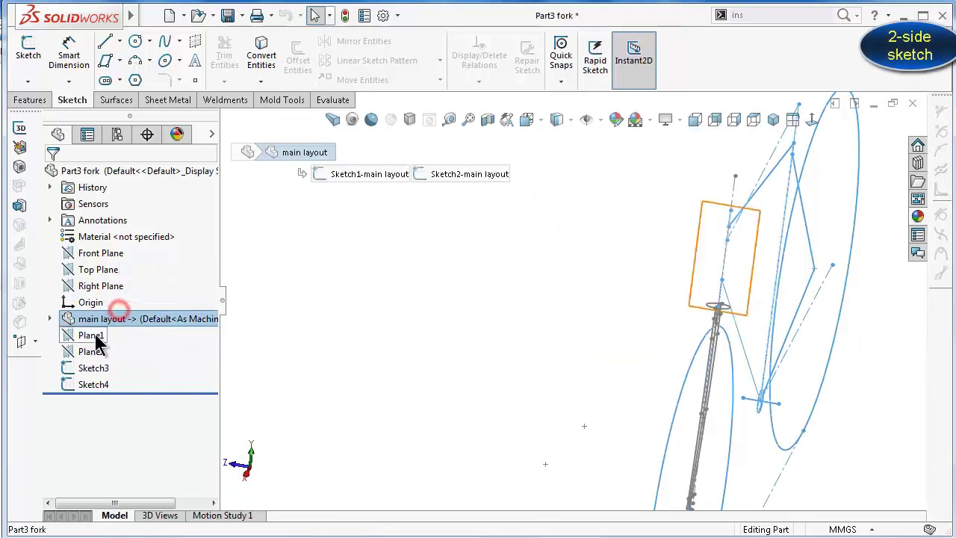
pyautogui.click(90, 335)
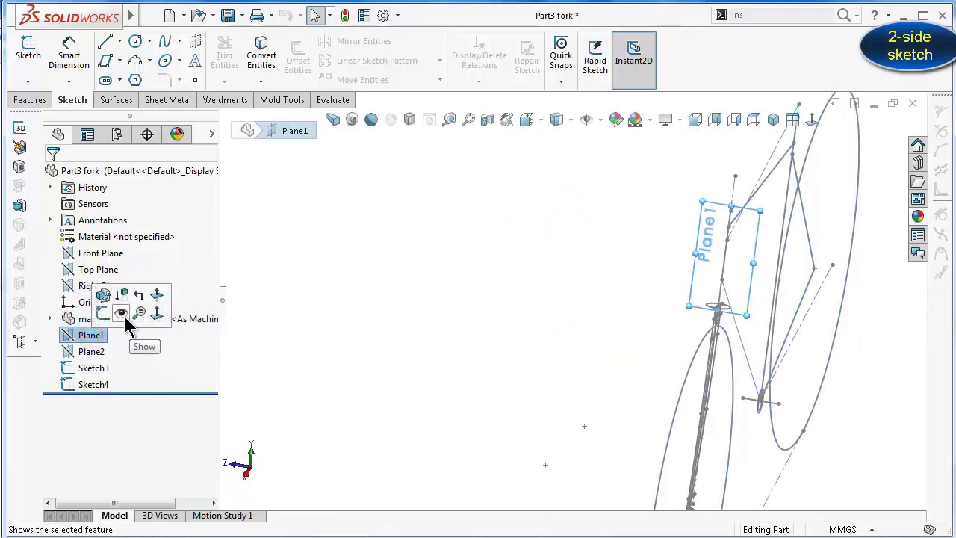
pyautogui.click(123, 313)
pyautogui.click(526, 272)
pyautogui.moveTo(542, 280); pyautogui.dragTo(713, 243, button='middle')
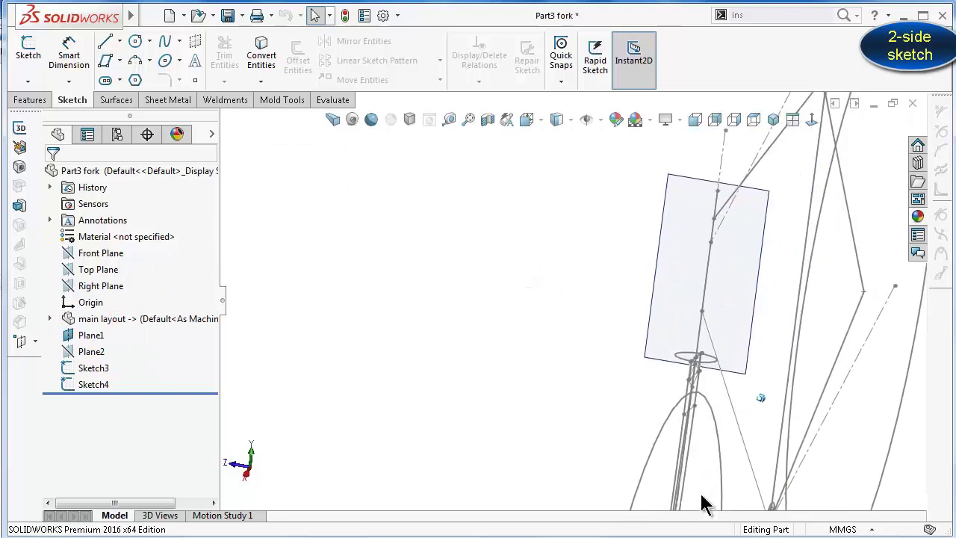
# Start Sketch5 on Plane1 and view the plane face-on
pyautogui.click(675, 272)
pyautogui.click(737, 228)
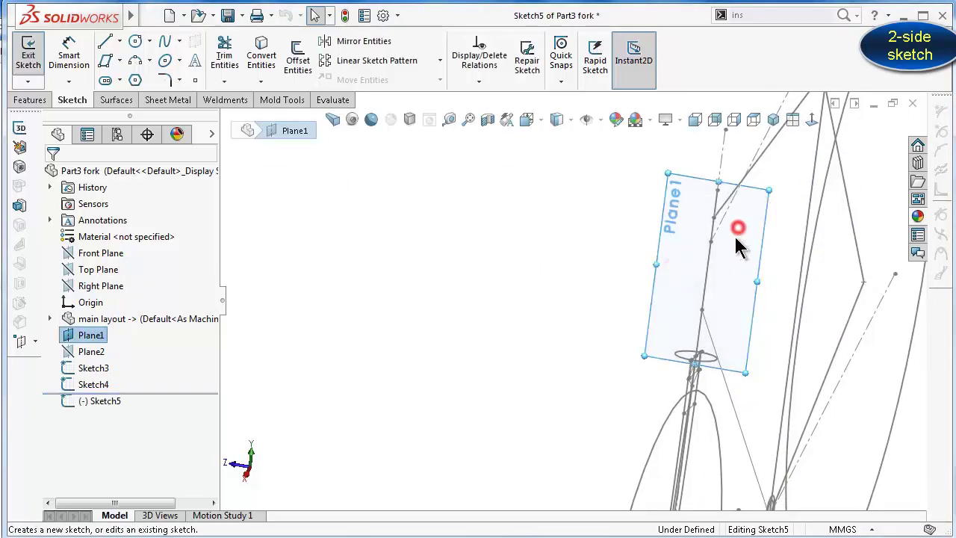
pyautogui.moveTo(737, 246)
pyautogui.mouseDown(button='middle')
pyautogui.moveTo(639, 445)
pyautogui.moveTo(610, 441)
pyautogui.moveTo(608, 452)
pyautogui.moveTo(675, 452)
pyautogui.moveTo(739, 433)
pyautogui.mouseUp(button='middle')
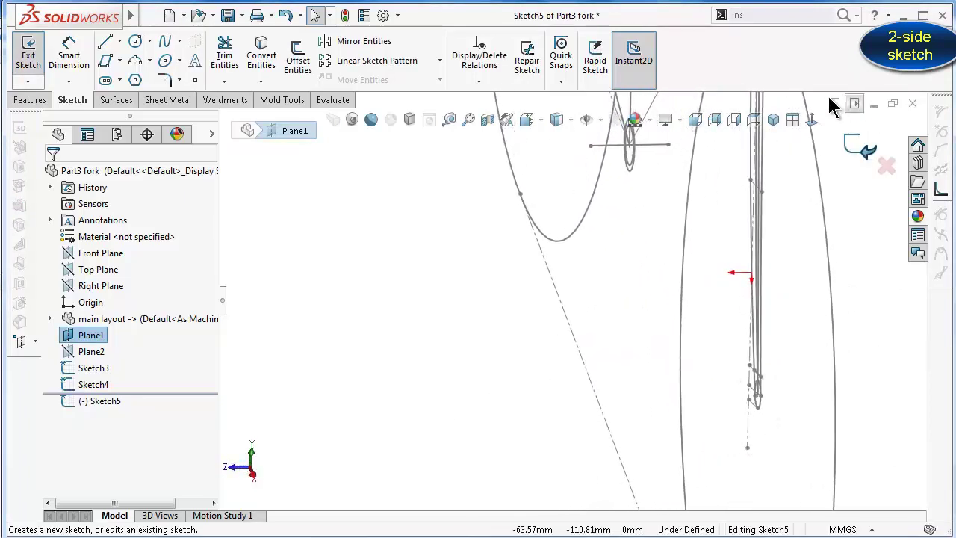
pyautogui.click(811, 119)
pyautogui.scroll(-3, 590, 306)
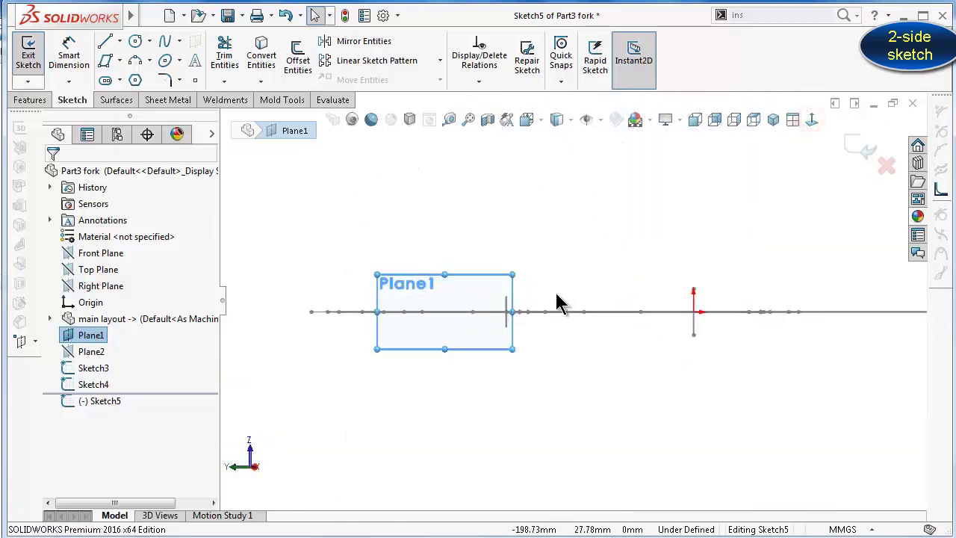
pyautogui.scroll(-2, 555, 298)
pyautogui.scroll(1, 439, 332)
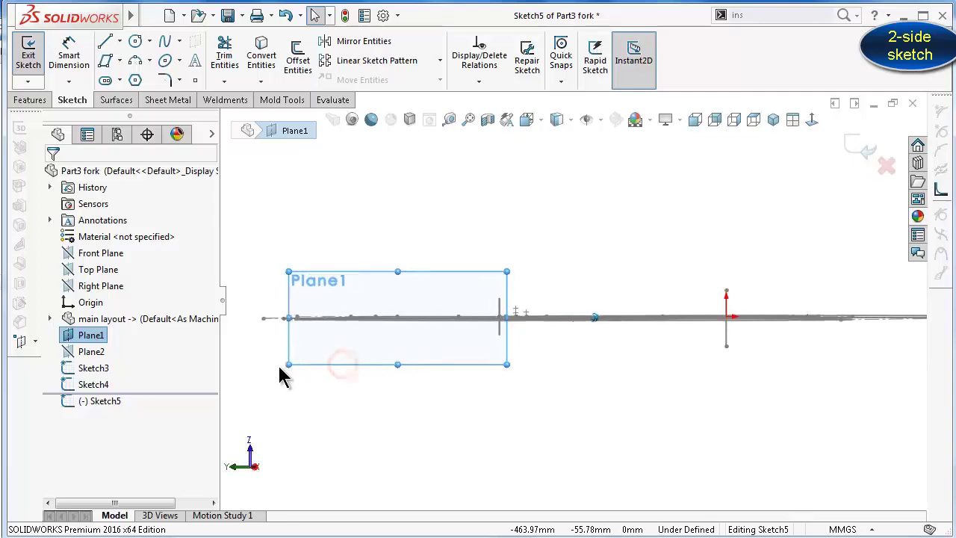
# Enlarge Plane1 by dragging its corners so it covers the fork's lower end
pyautogui.moveTo(327, 367); pyautogui.dragTo(256, 370)
pyautogui.press('Down')
pyautogui.press('Down')
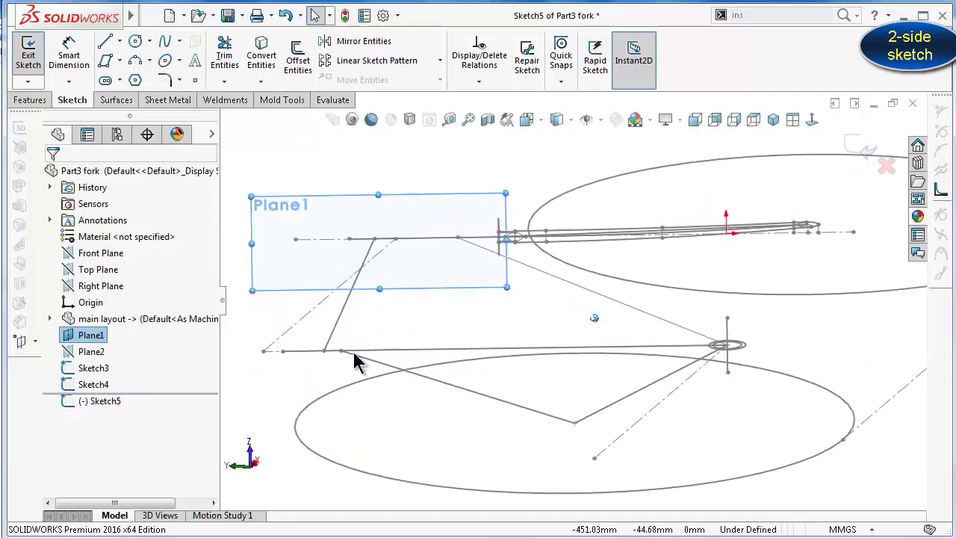
pyautogui.press('Down')
pyautogui.press('Down')
pyautogui.press('Down')
pyautogui.scroll(3, 593, 343)
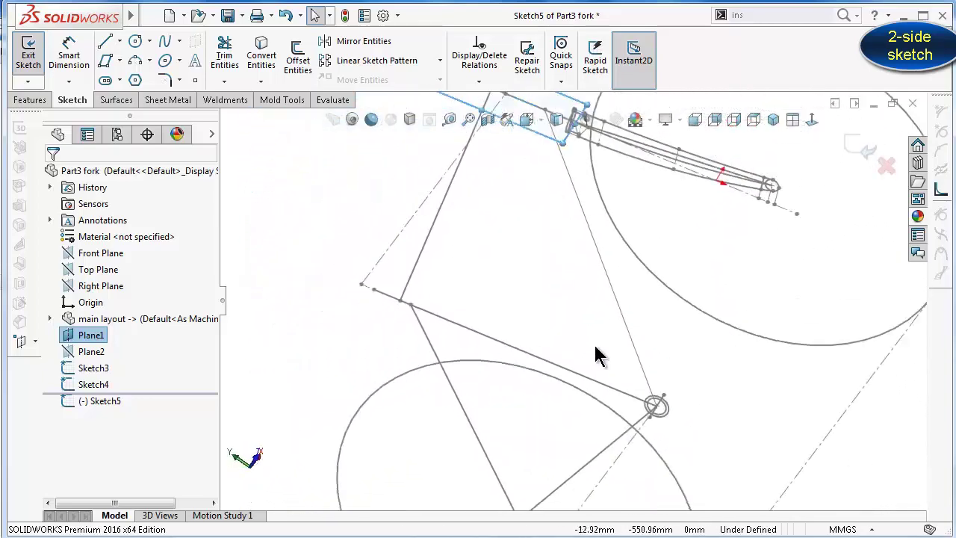
pyautogui.press('Down')
pyautogui.press('Down')
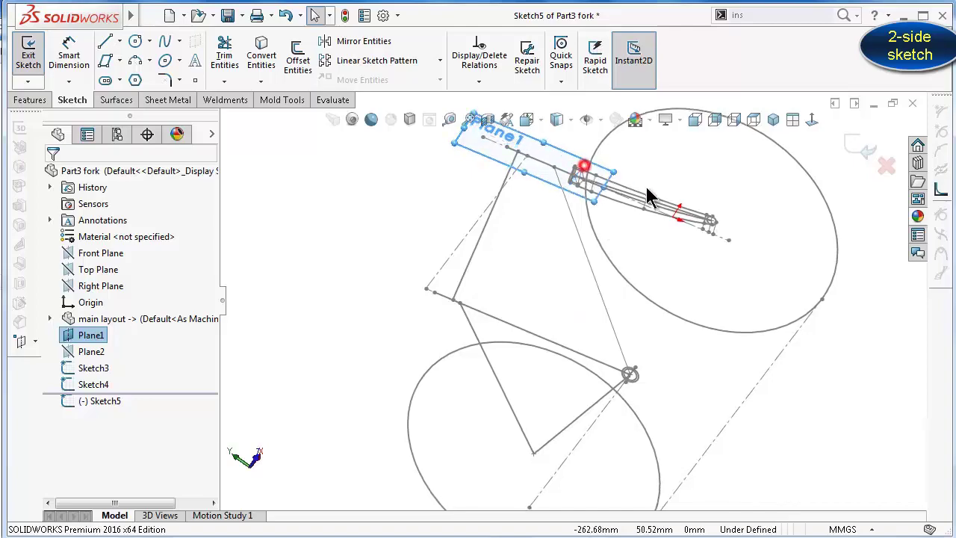
pyautogui.moveTo(583, 169); pyautogui.dragTo(828, 245)
pyautogui.scroll(-3, 747, 207)
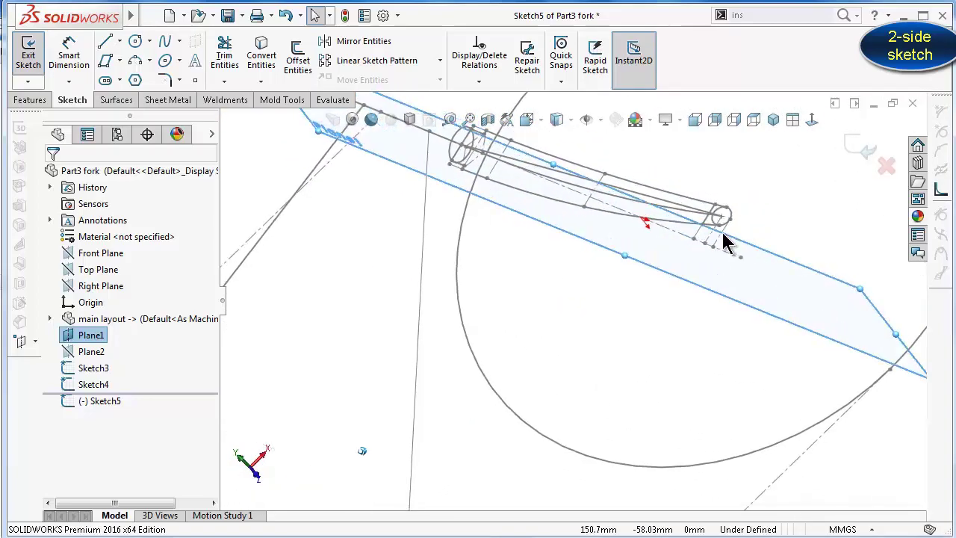
pyautogui.moveTo(718, 241); pyautogui.dragTo(727, 483, button='middle')
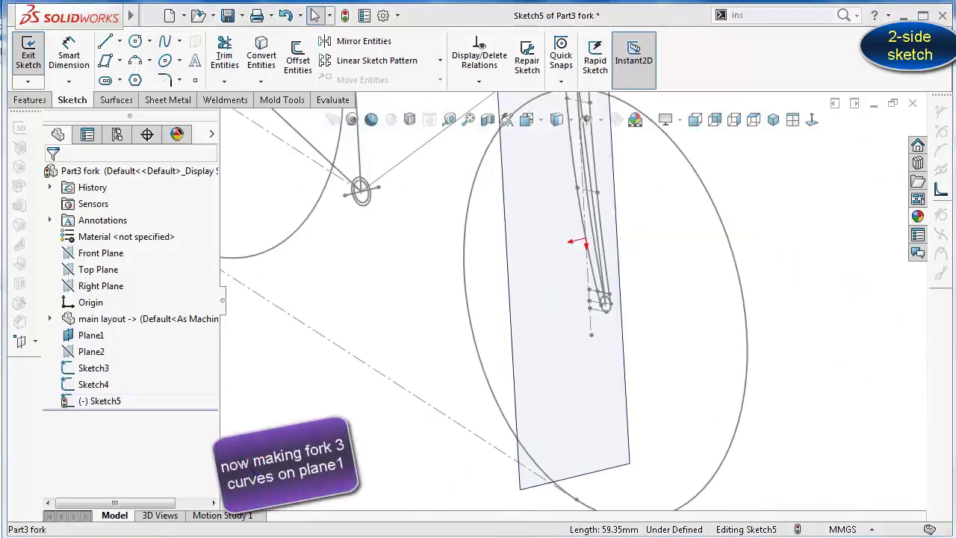
pyautogui.scroll(-3, 583, 293)
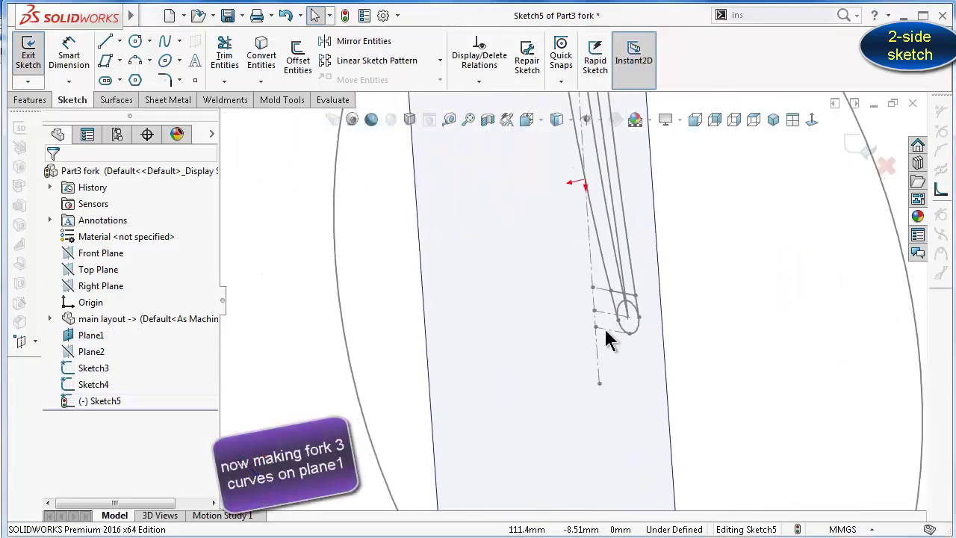
pyautogui.moveTo(583, 294)
pyautogui.mouseDown(button='middle')
pyautogui.moveTo(605, 343)
pyautogui.moveTo(676, 375)
pyautogui.moveTo(112, 74)
pyautogui.mouseUp(button='middle')
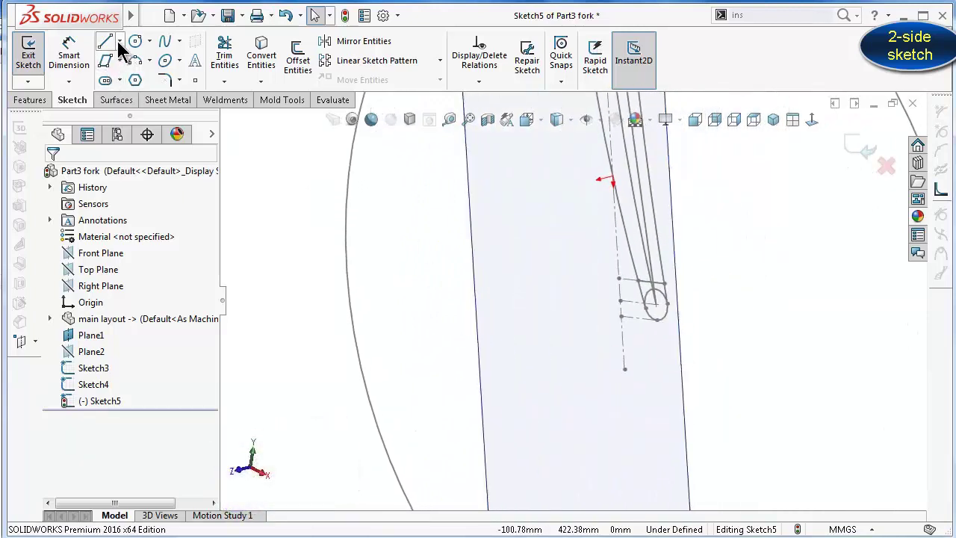
# Sketch two centerlines running left from points near the dropout
pyautogui.click(120, 41)
pyautogui.click(131, 77)
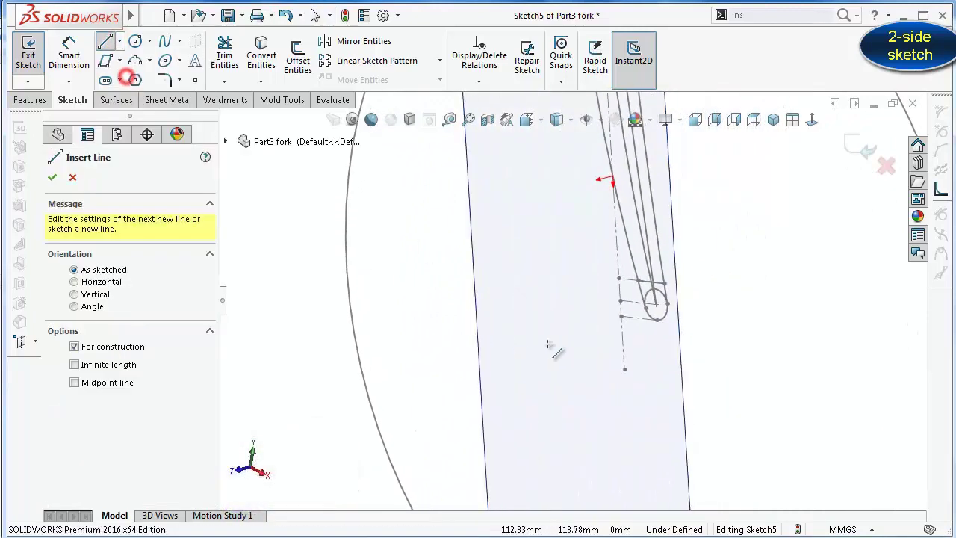
pyautogui.click(618, 279)
pyautogui.click(524, 309)
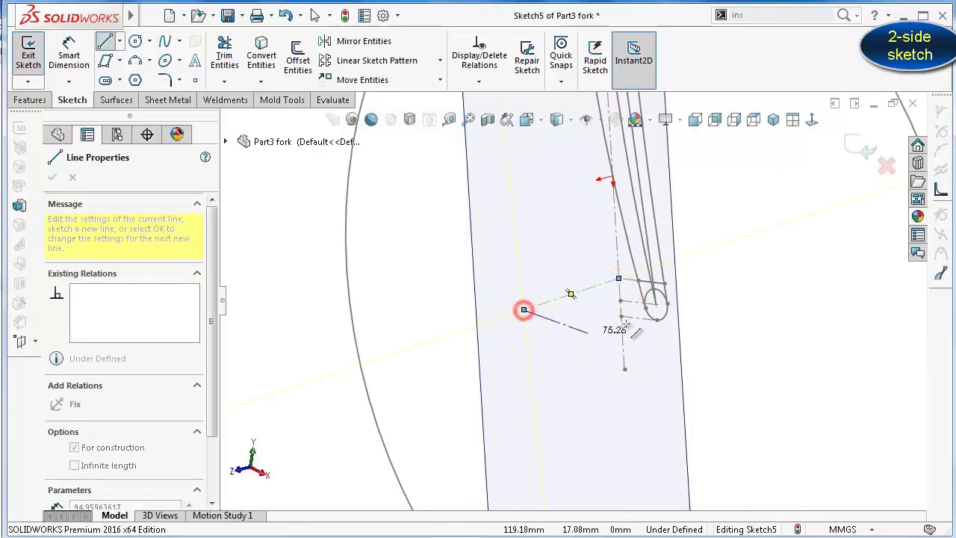
pyautogui.doubleClick(540, 359)
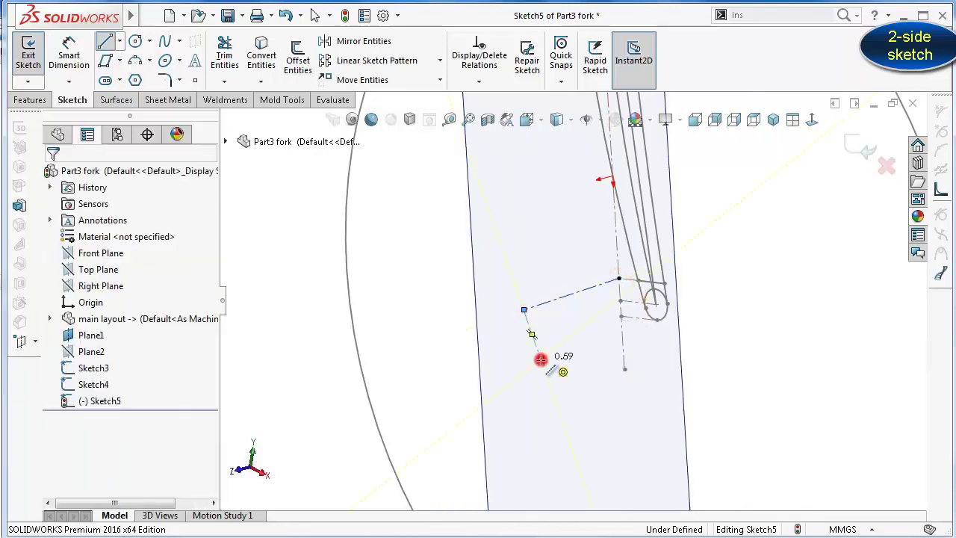
pyautogui.click(620, 301)
pyautogui.click(553, 341)
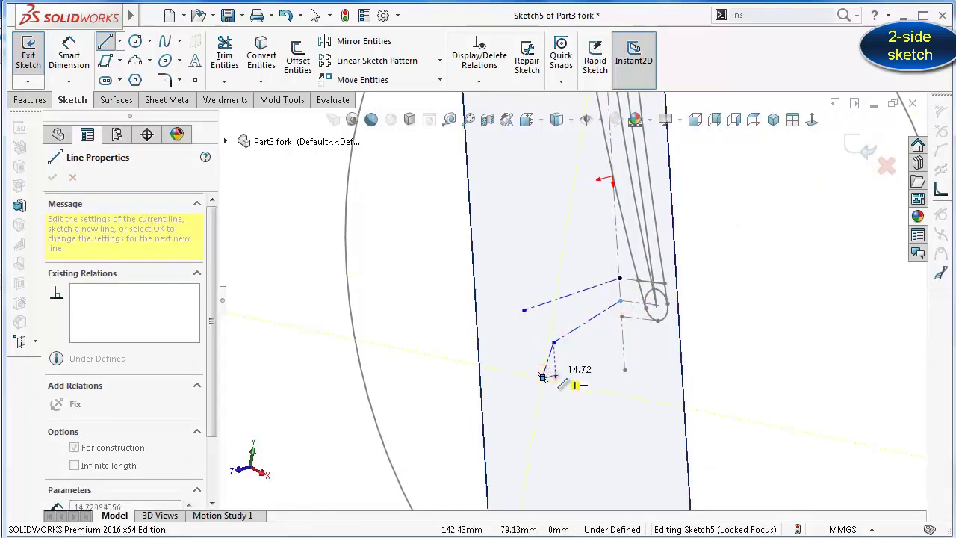
pyautogui.press('Escape')
# Delete the stray short segment and tiny leftover sketch element
pyautogui.scroll(-1, 542, 377)
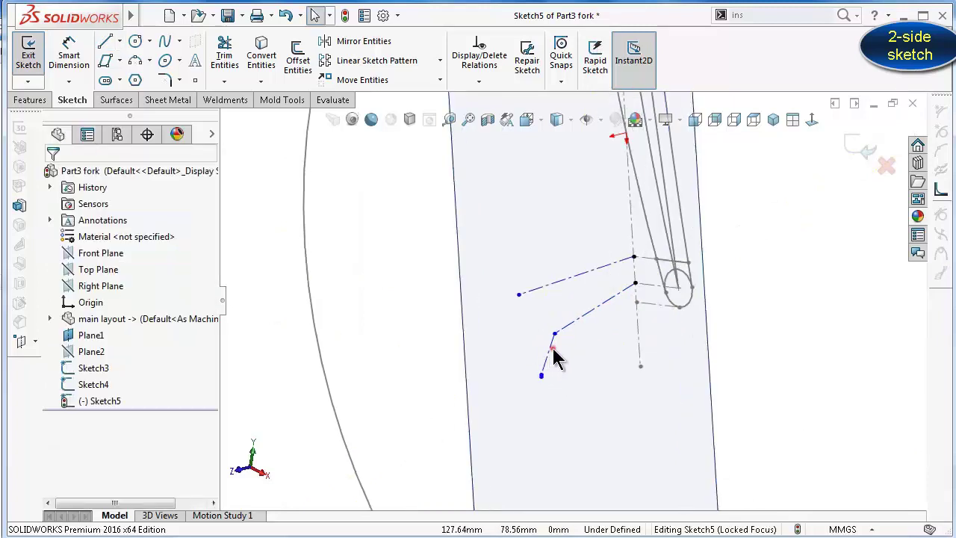
pyautogui.click(550, 351)
pyautogui.press('Delete')
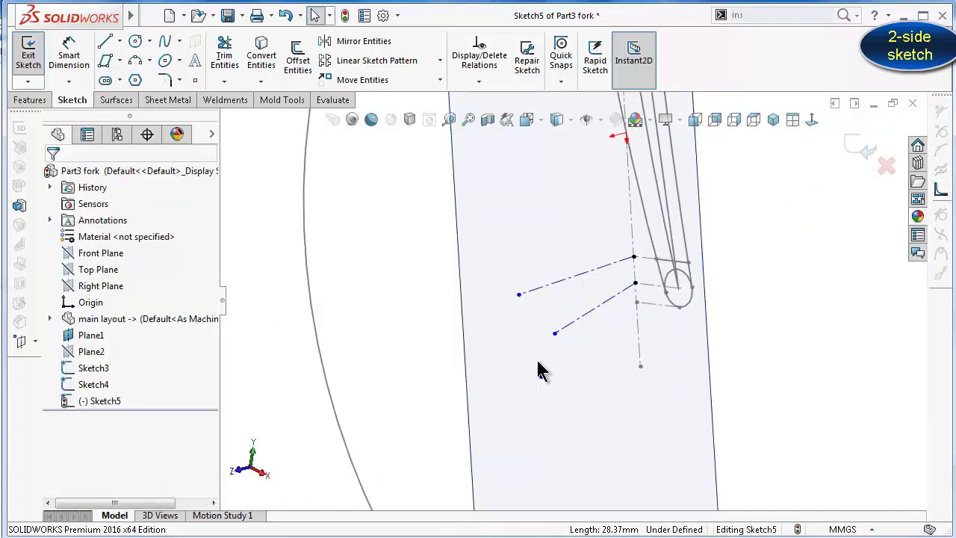
pyautogui.click(538, 356)
pyautogui.press('Delete')
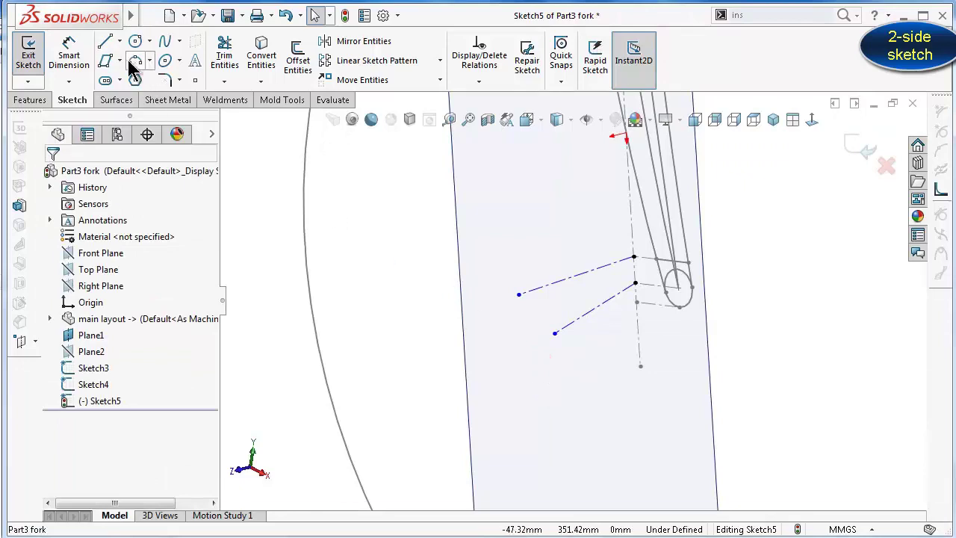
# Add a third, lowest centerline running left from the fork's vertical centerline
pyautogui.click(132, 81)
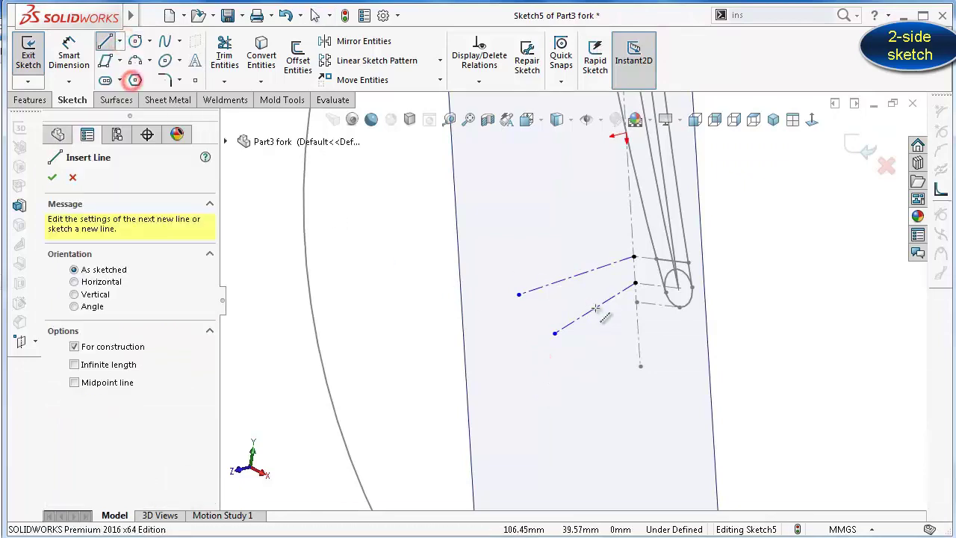
pyautogui.click(635, 303)
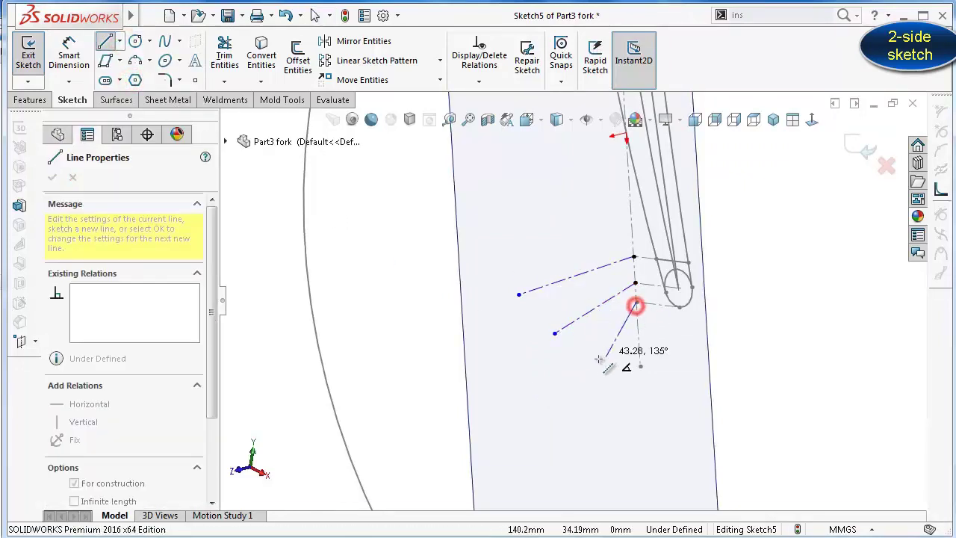
pyautogui.doubleClick(559, 383)
pyautogui.scroll(-4, 601, 351)
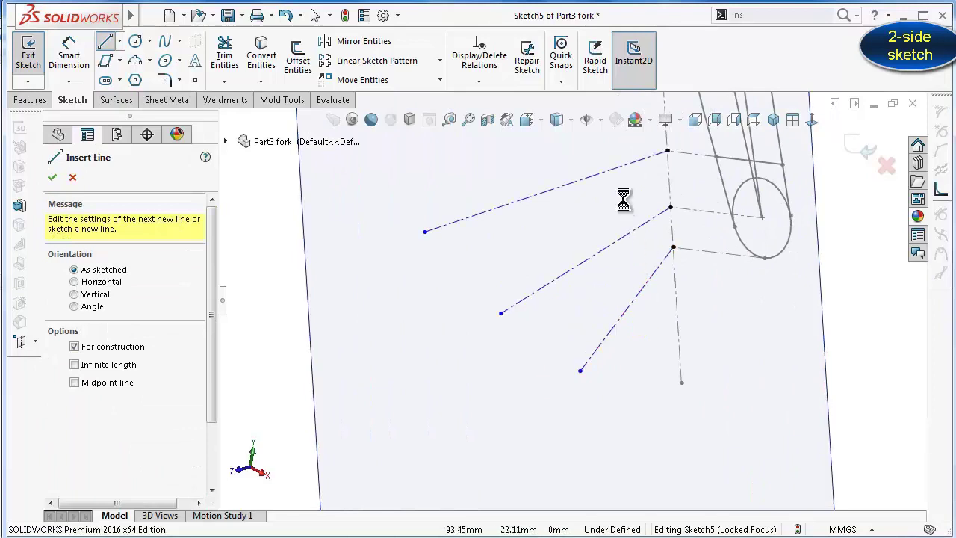
pyautogui.press('Escape')
pyautogui.click(630, 155)
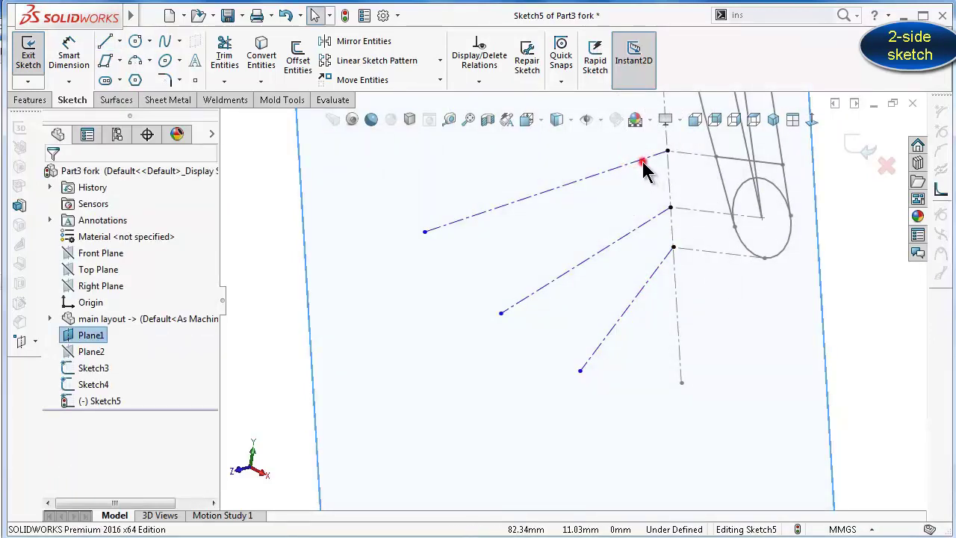
# Make the top, middle and bottom construction lines perpendicular to the vertical centerline
pyautogui.click(642, 162)
pyautogui.keyDown('ctrl'); pyautogui.click(670, 188); pyautogui.keyUp('ctrl')
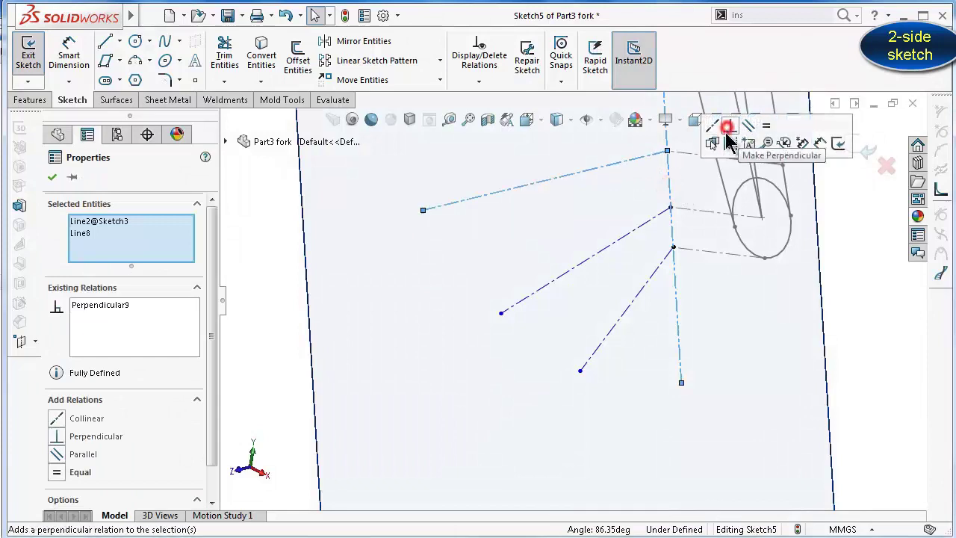
pyautogui.click(601, 207)
pyautogui.click(640, 225)
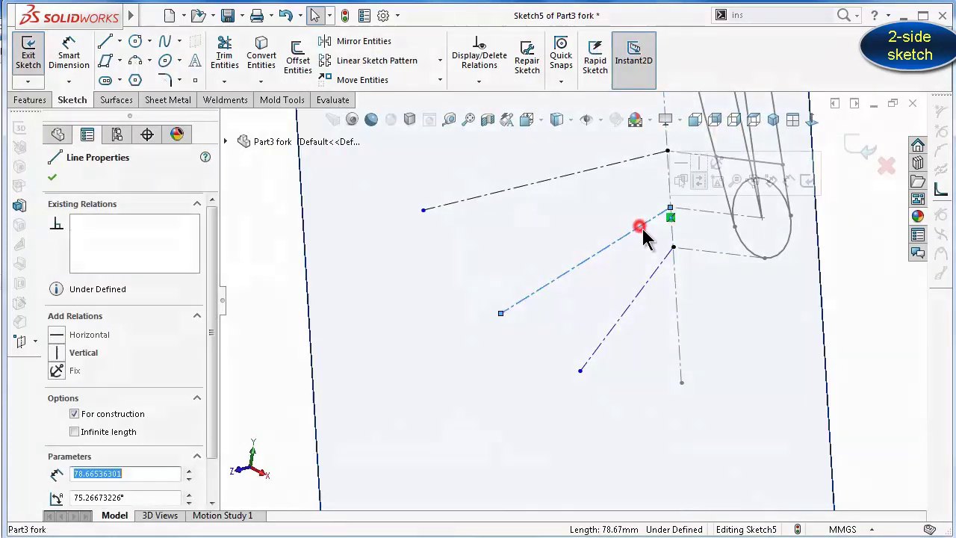
pyautogui.keyDown('ctrl'); pyautogui.click(672, 237); pyautogui.keyUp('ctrl')
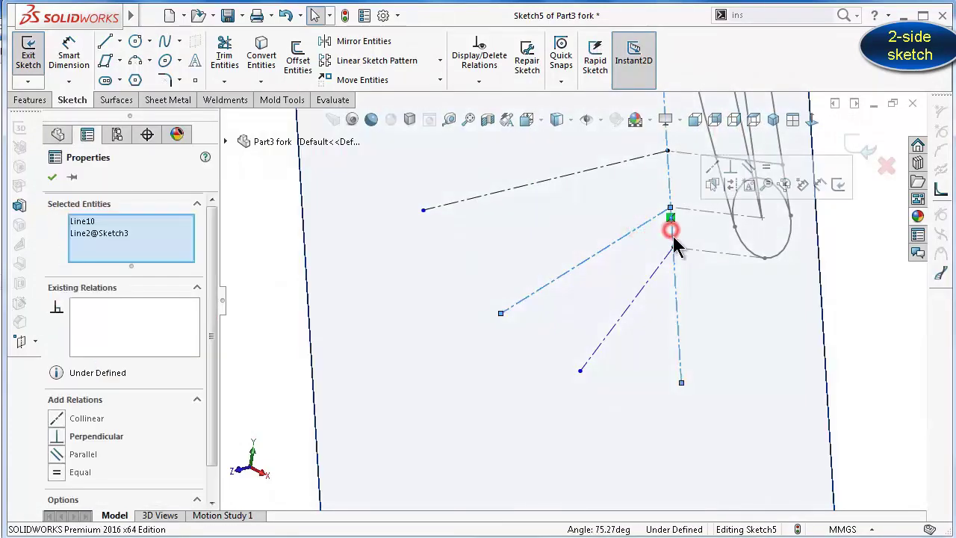
pyautogui.click(730, 166)
pyautogui.click(546, 342)
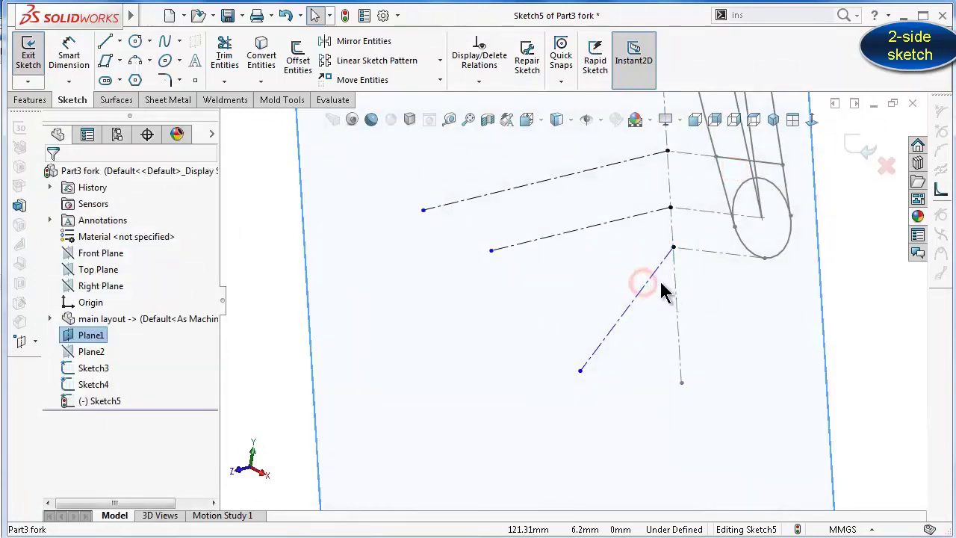
pyautogui.click(655, 271)
pyautogui.keyDown('ctrl'); pyautogui.click(677, 305); pyautogui.keyUp('ctrl')
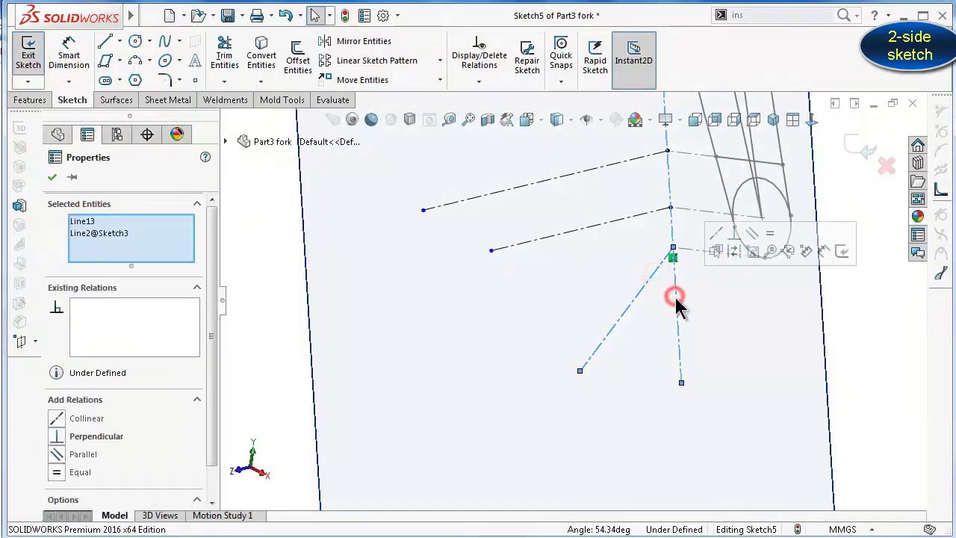
pyautogui.click(734, 233)
pyautogui.click(521, 303)
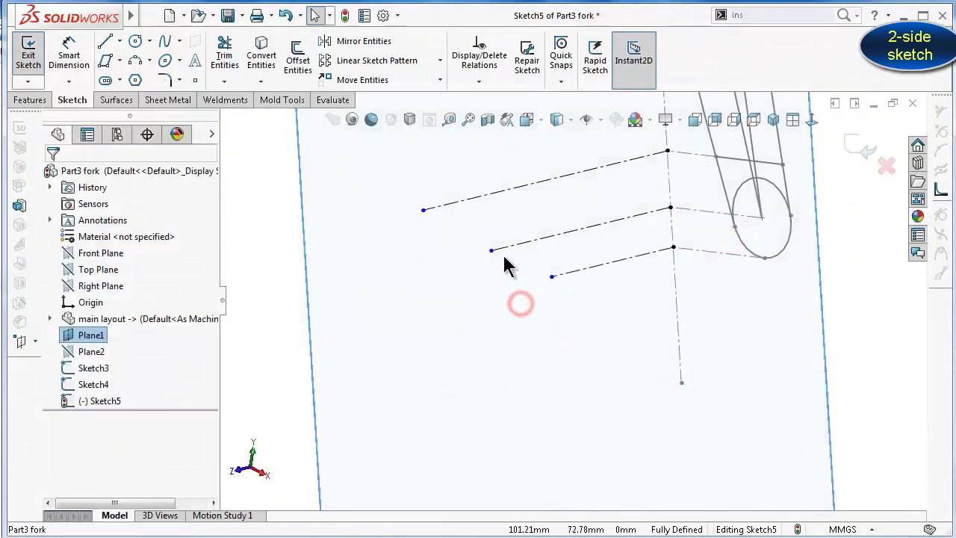
# Extend the left ends of the middle and bottom lines further left
pyautogui.moveTo(492, 250); pyautogui.dragTo(441, 261)
pyautogui.moveTo(552, 276); pyautogui.dragTo(461, 298)
pyautogui.click(512, 341)
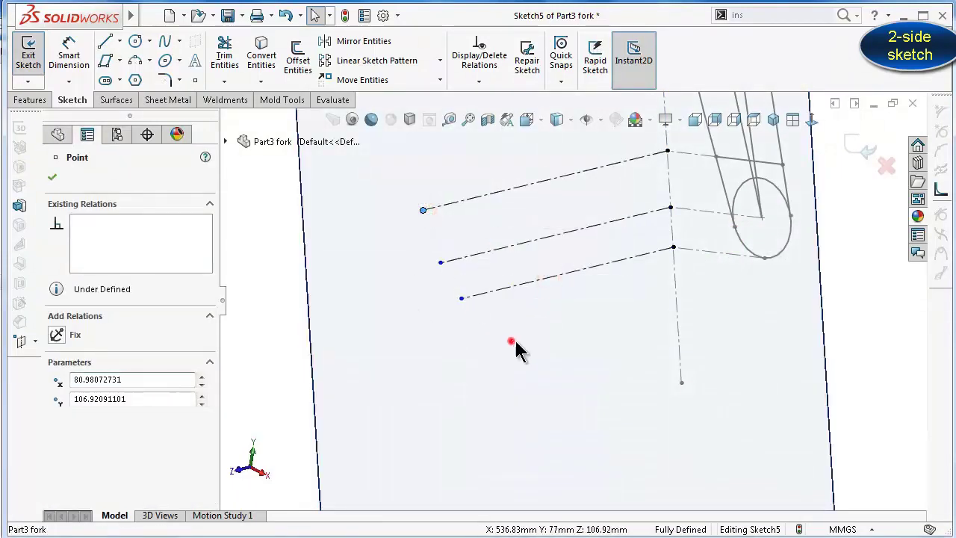
pyautogui.scroll(3, 619, 277)
pyautogui.scroll(3, 624, 254)
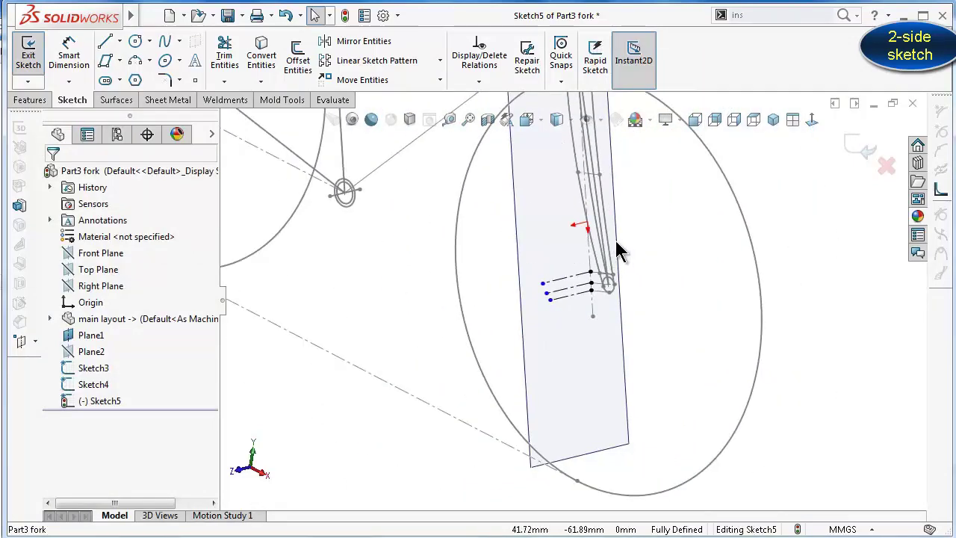
pyautogui.scroll(2, 614, 238)
pyautogui.scroll(2, 608, 251)
pyautogui.scroll(2, 582, 242)
pyautogui.scroll(1, 560, 235)
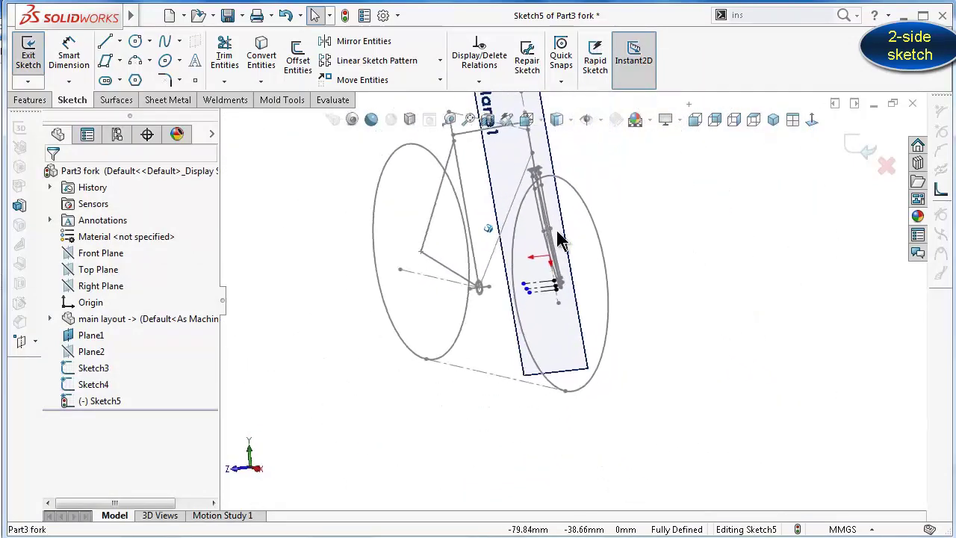
pyautogui.moveTo(560, 239)
pyautogui.mouseDown(button='middle')
pyautogui.moveTo(570, 292)
pyautogui.moveTo(598, 313)
pyautogui.mouseUp(button='middle')
pyautogui.hotkey('ctrl', 's')
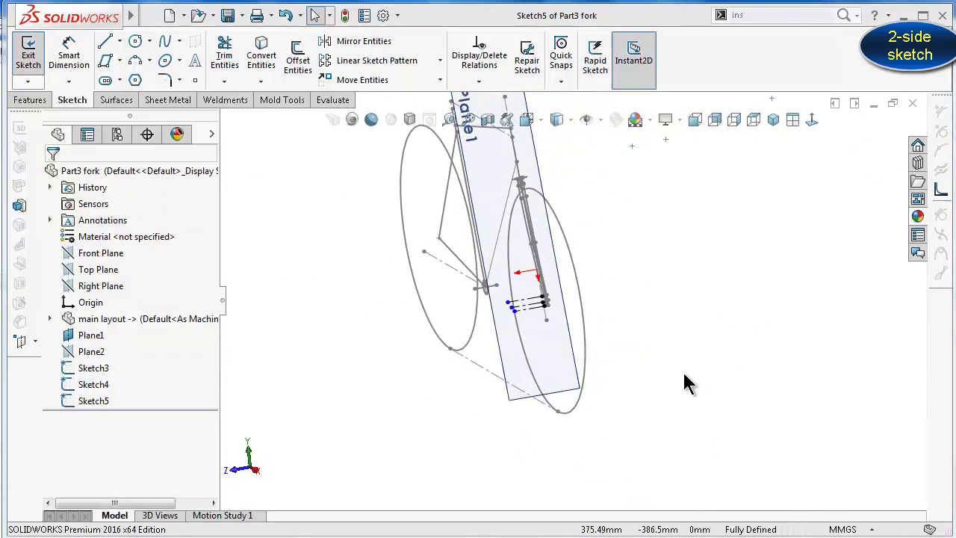
pyautogui.moveTo(627, 188); pyautogui.dragTo(625, 177, button='middle')
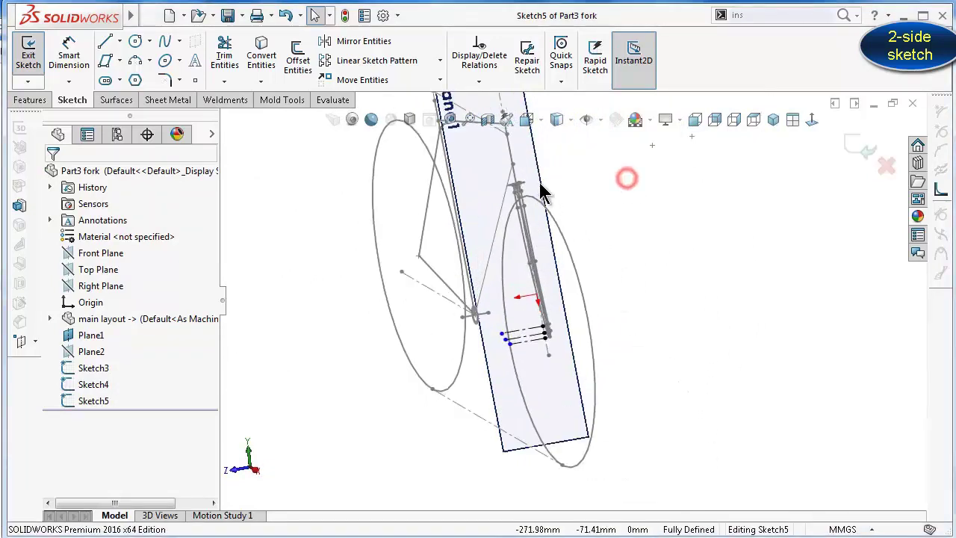
pyautogui.scroll(-5, 548, 281)
pyautogui.moveTo(556, 363); pyautogui.dragTo(533, 391, button='middle')
pyautogui.scroll(-5, 533, 381)
pyautogui.scroll(-3, 538, 358)
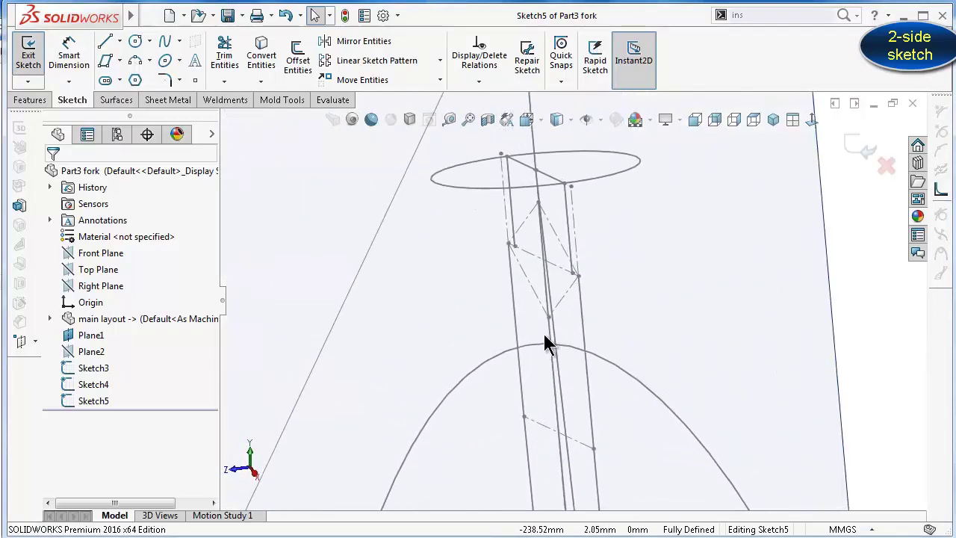
pyautogui.scroll(-3, 560, 336)
pyautogui.moveTo(572, 330)
pyautogui.mouseDown(button='middle')
pyautogui.moveTo(608, 324)
pyautogui.moveTo(607, 316)
pyautogui.moveTo(647, 320)
pyautogui.mouseUp(button='middle')
pyautogui.scroll(2, 646, 320)
pyautogui.scroll(2, 663, 305)
pyautogui.scroll(2, 657, 405)
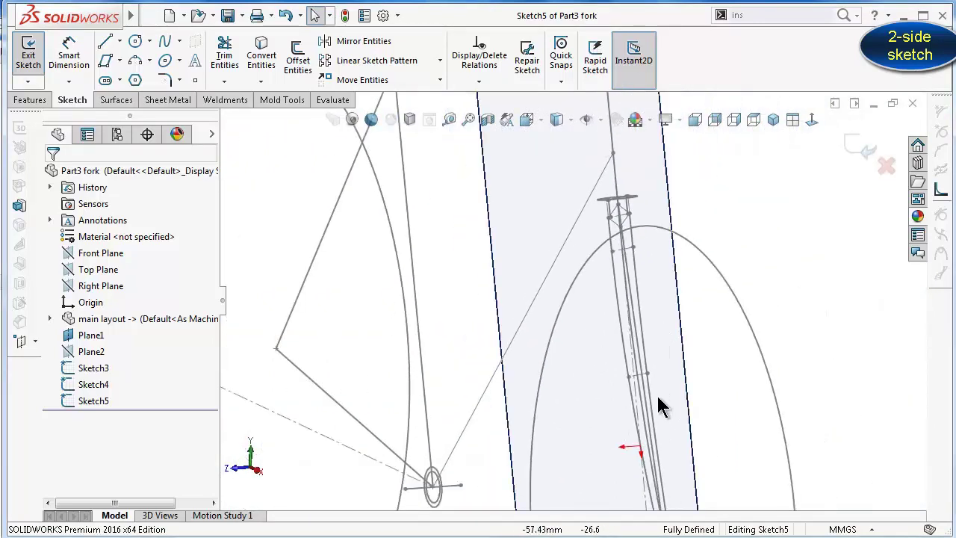
pyautogui.scroll(2, 650, 411)
pyautogui.scroll(-1, 647, 410)
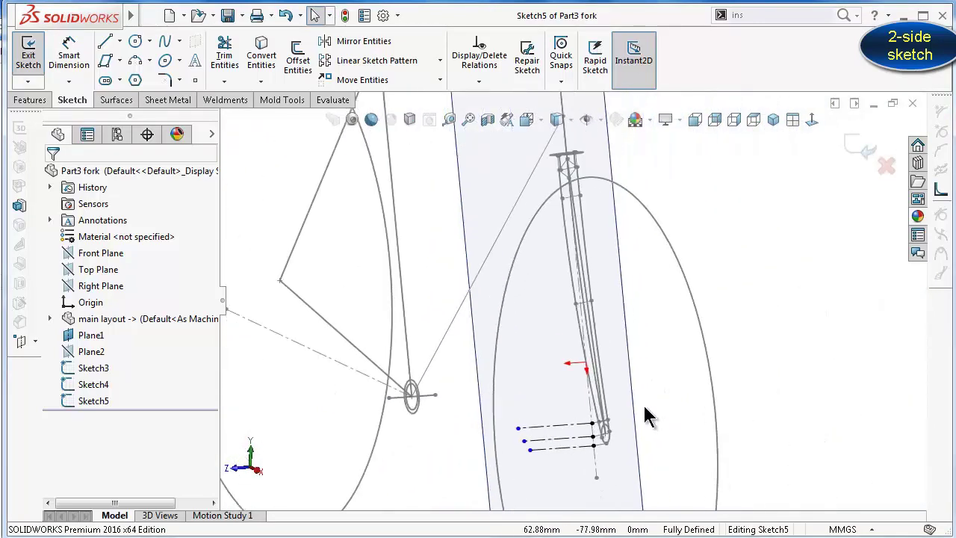
pyautogui.scroll(-1, 644, 407)
pyautogui.scroll(-1, 570, 173)
pyautogui.scroll(-1, 568, 169)
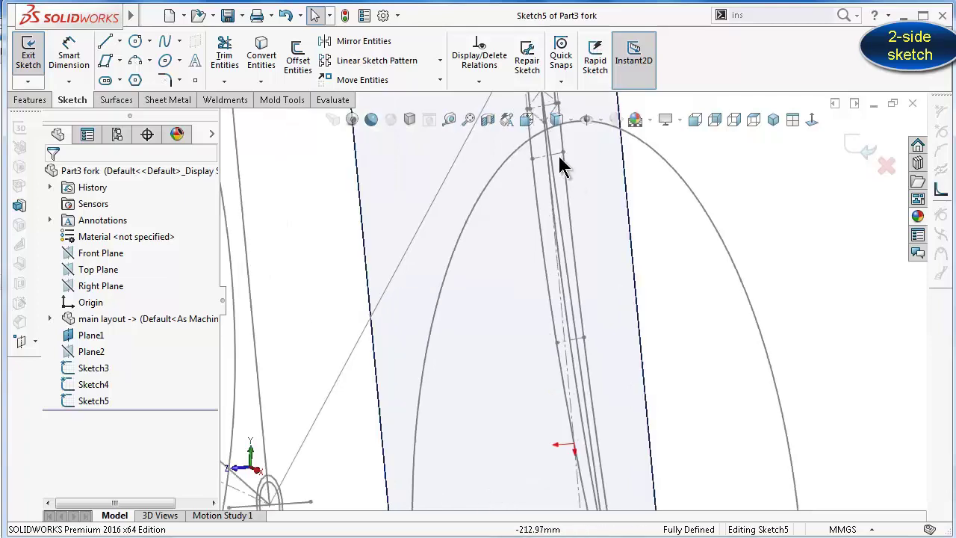
pyautogui.scroll(-1, 554, 142)
pyautogui.scroll(-1, 575, 162)
pyautogui.scroll(1, 581, 193)
pyautogui.scroll(1, 587, 206)
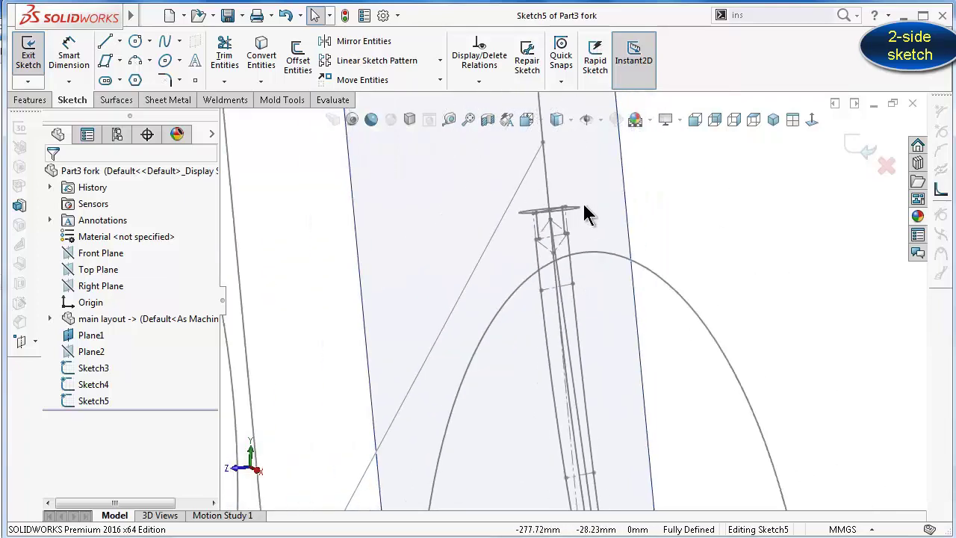
pyautogui.scroll(2, 604, 235)
pyautogui.click(605, 225)
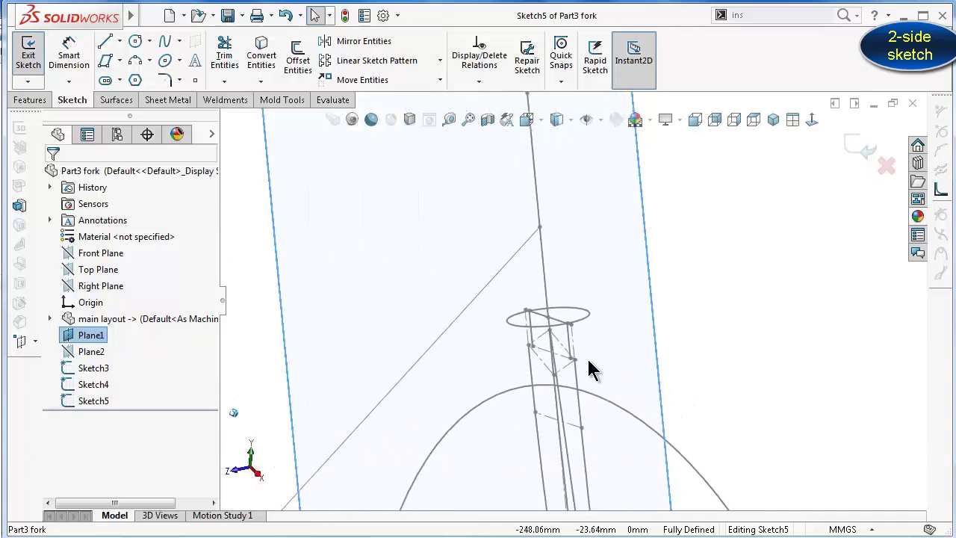
pyautogui.scroll(-1, 579, 367)
pyautogui.scroll(-1, 543, 437)
pyautogui.scroll(-2, 552, 427)
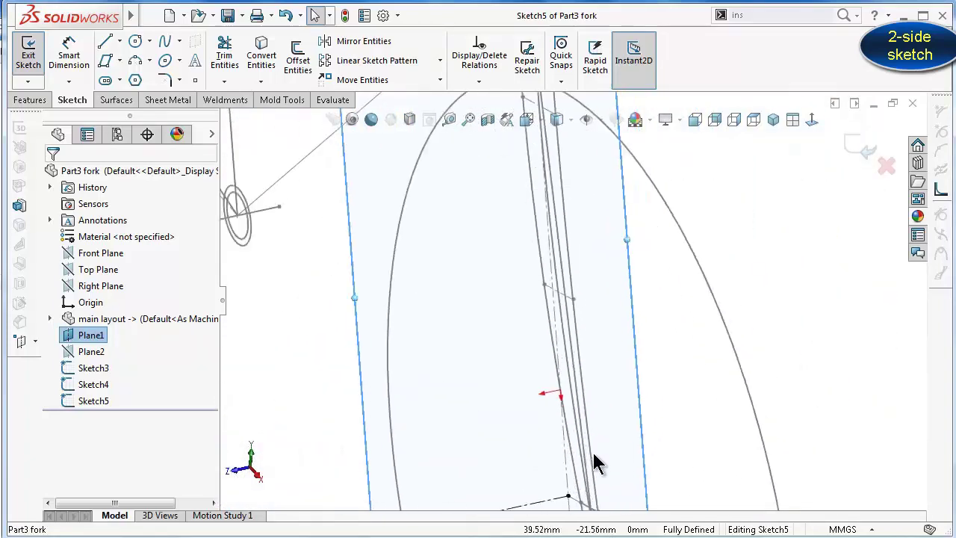
pyautogui.scroll(2, 592, 450)
pyautogui.scroll(-2, 583, 444)
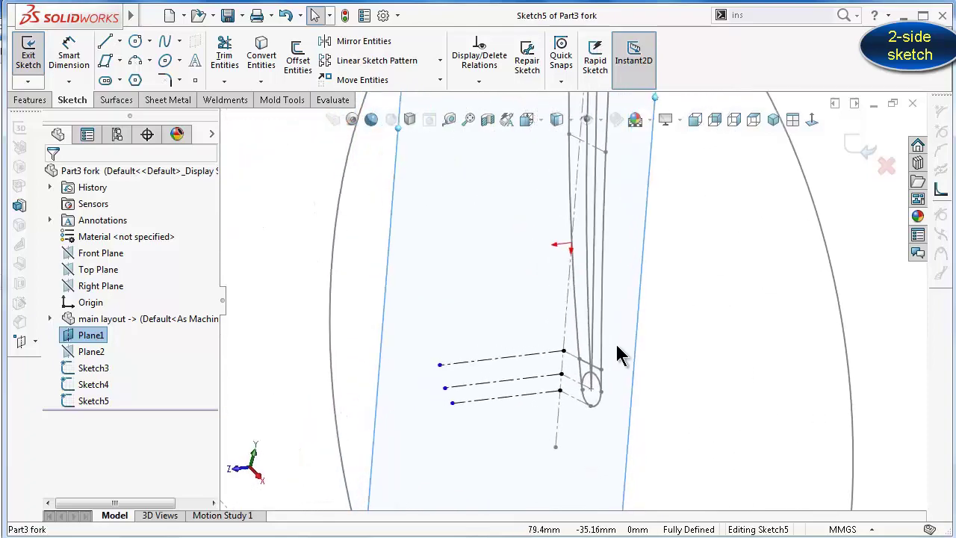
pyautogui.moveTo(614, 341)
pyautogui.mouseDown(button='middle')
pyautogui.moveTo(771, 362)
pyautogui.moveTo(747, 293)
pyautogui.moveTo(745, 300)
pyautogui.mouseUp(button='middle')
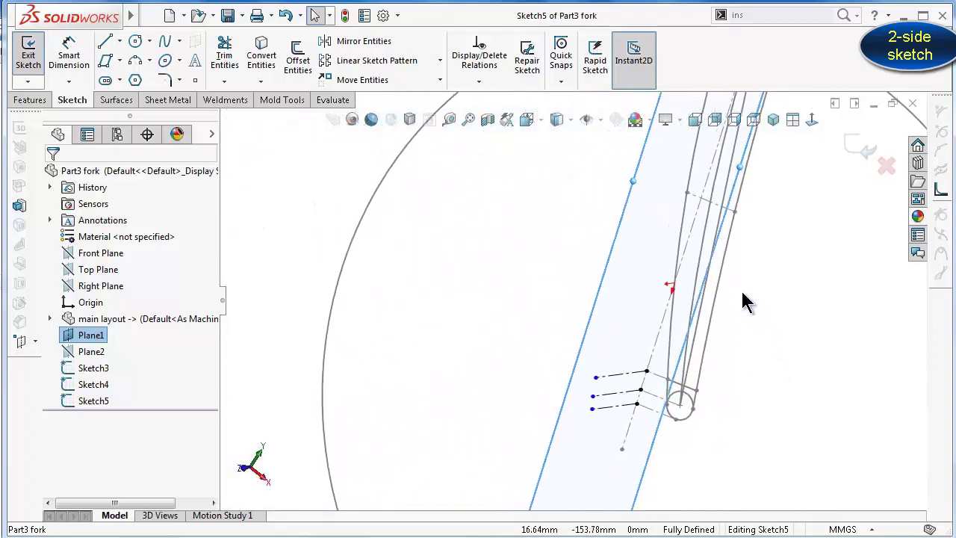
pyautogui.scroll(2, 745, 301)
pyautogui.scroll(-3, 620, 239)
pyautogui.scroll(-1, 572, 312)
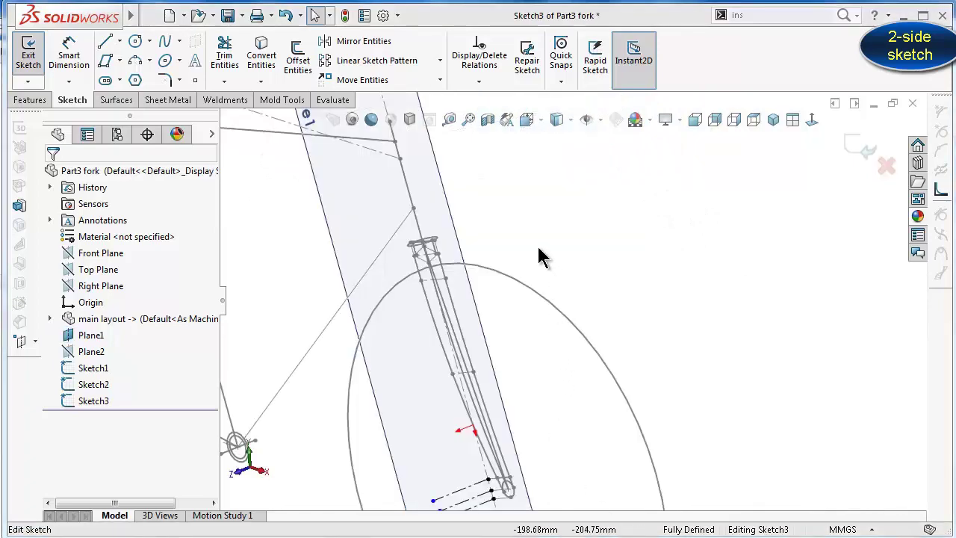
# Zoom to the fork's lower end and select the long line running down the fork
pyautogui.scroll(-2, 465, 256)
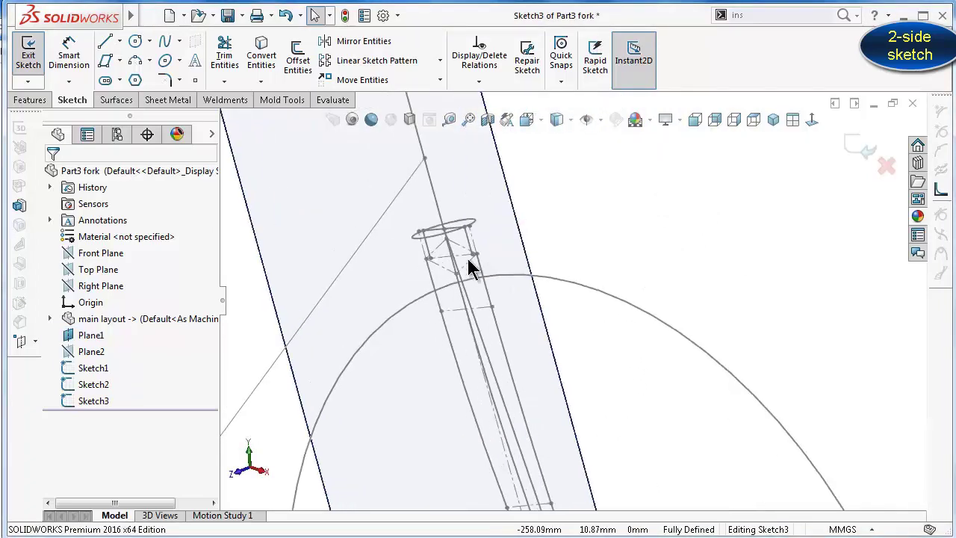
pyautogui.scroll(-3, 485, 291)
pyautogui.scroll(-2, 498, 426)
pyautogui.scroll(-2, 498, 431)
pyautogui.scroll(-2, 602, 493)
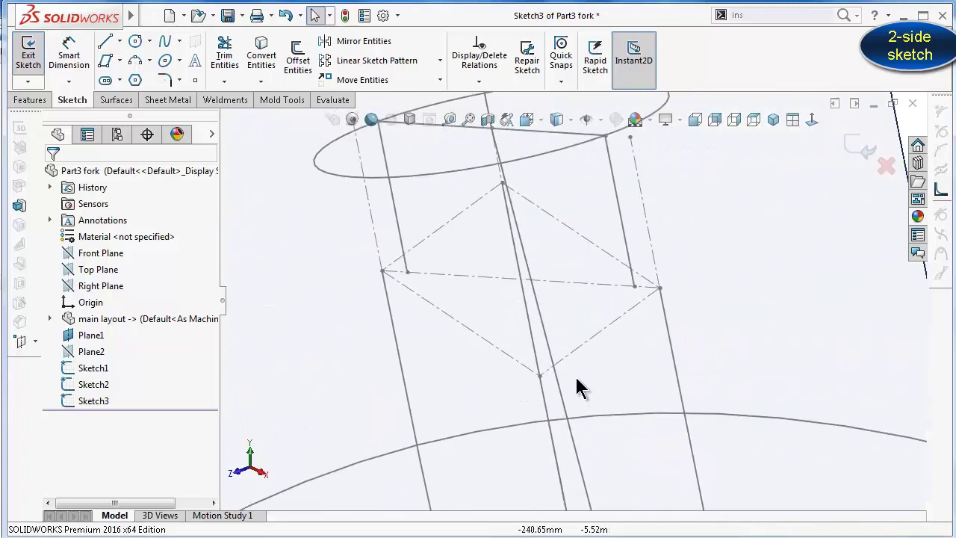
pyautogui.scroll(-1, 572, 384)
pyautogui.moveTo(562, 415); pyautogui.dragTo(535, 409, button='middle')
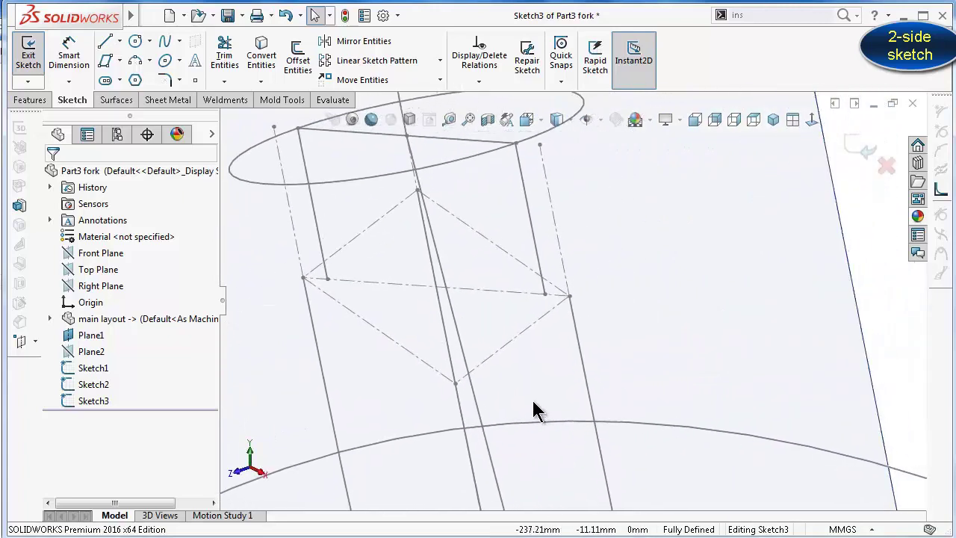
pyautogui.click(477, 408)
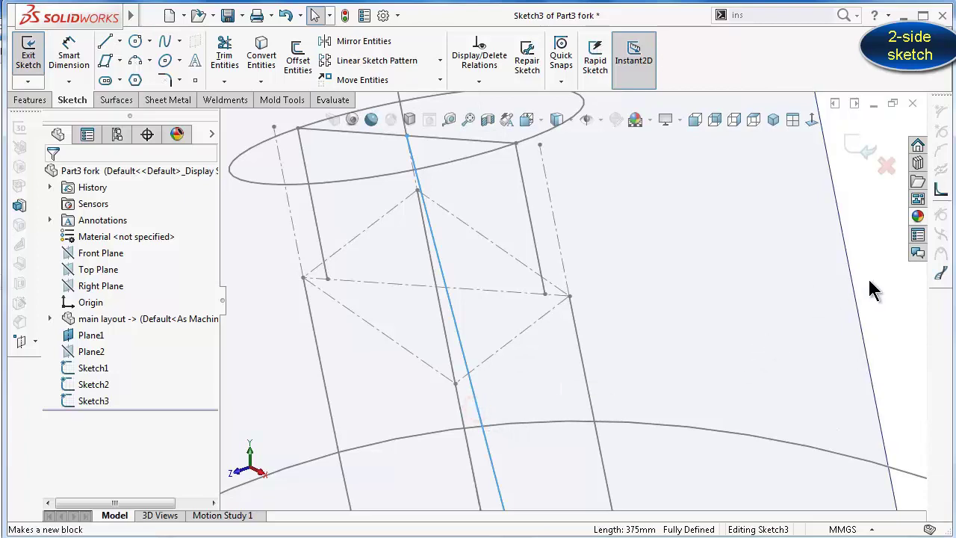
# Sketch a three-point arc near the fork's lower end, then face Plane1
pyautogui.click(136, 62)
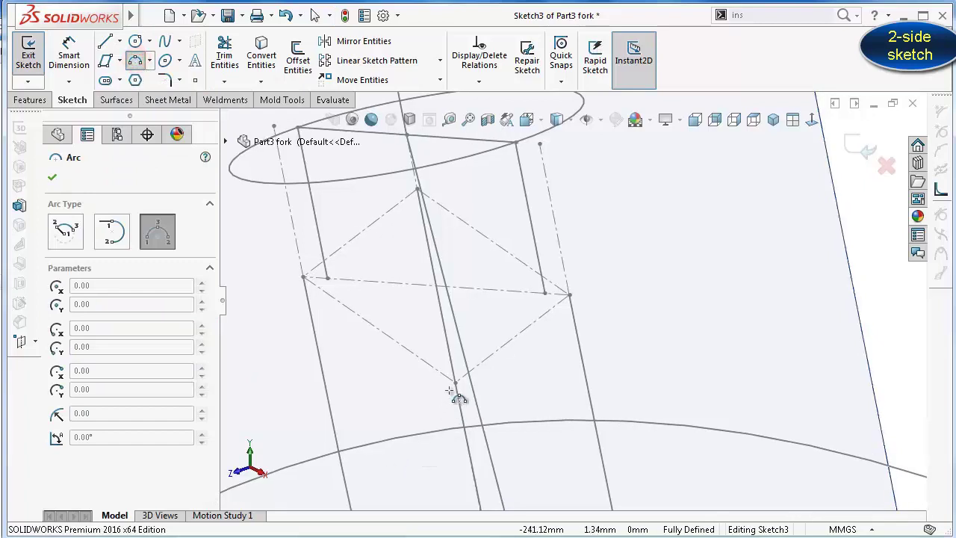
pyautogui.moveTo(419, 486); pyautogui.dragTo(449, 499, button='middle')
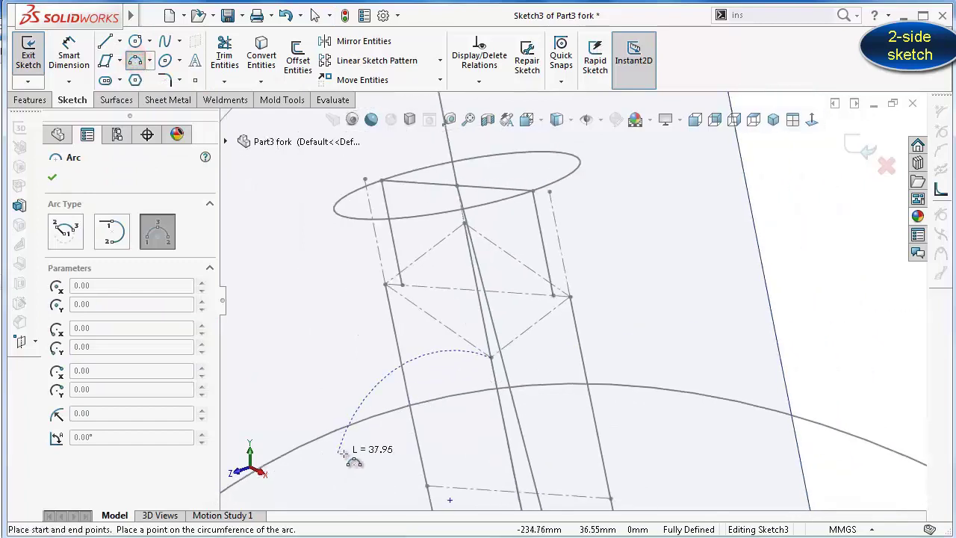
pyautogui.click(364, 454)
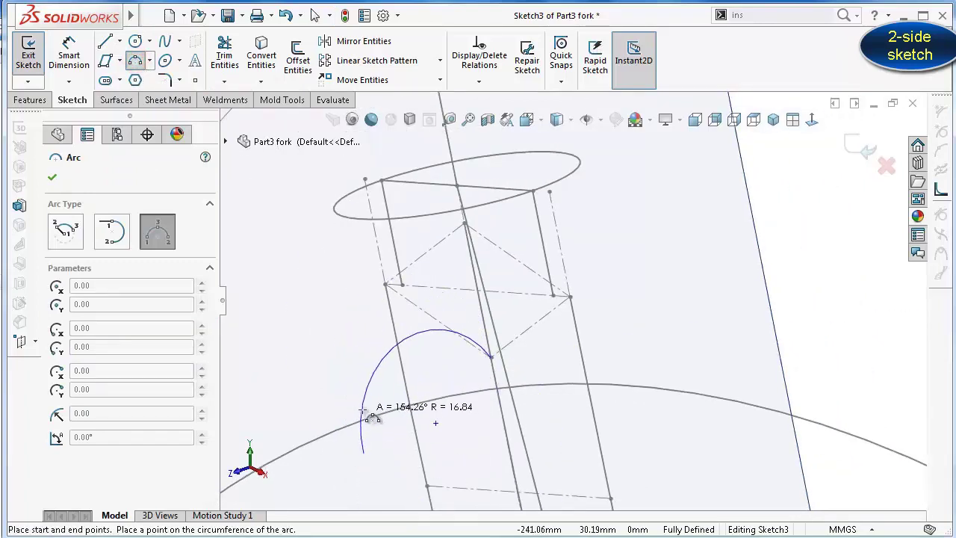
pyautogui.click(372, 389)
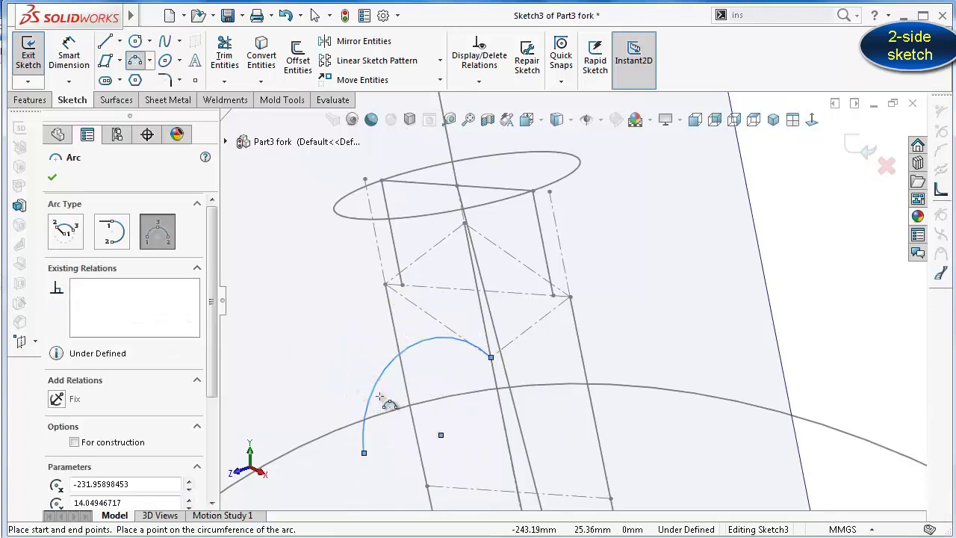
pyautogui.press('Escape')
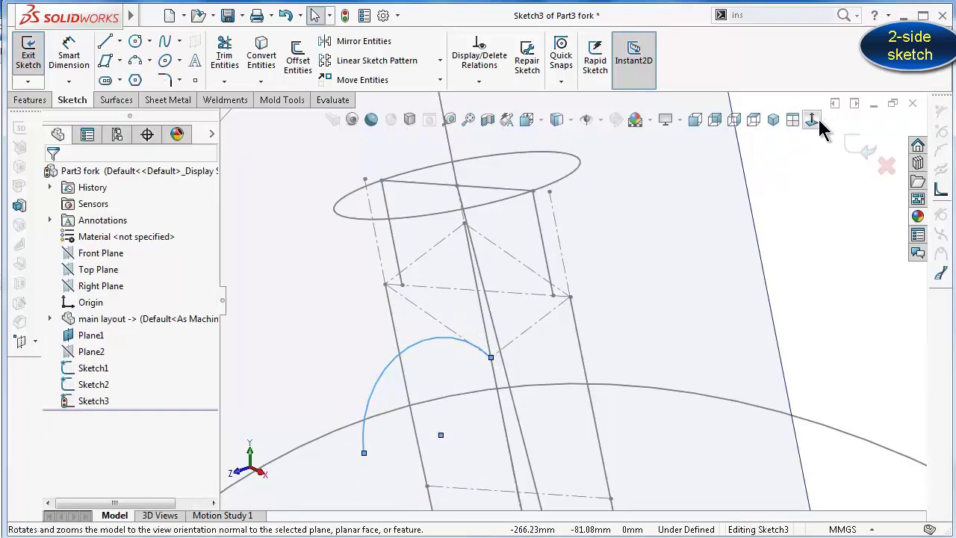
pyautogui.click(812, 120)
# Draw a short vertical centerline straight down from the arc's lower endpoint
pyautogui.scroll(-3, 533, 239)
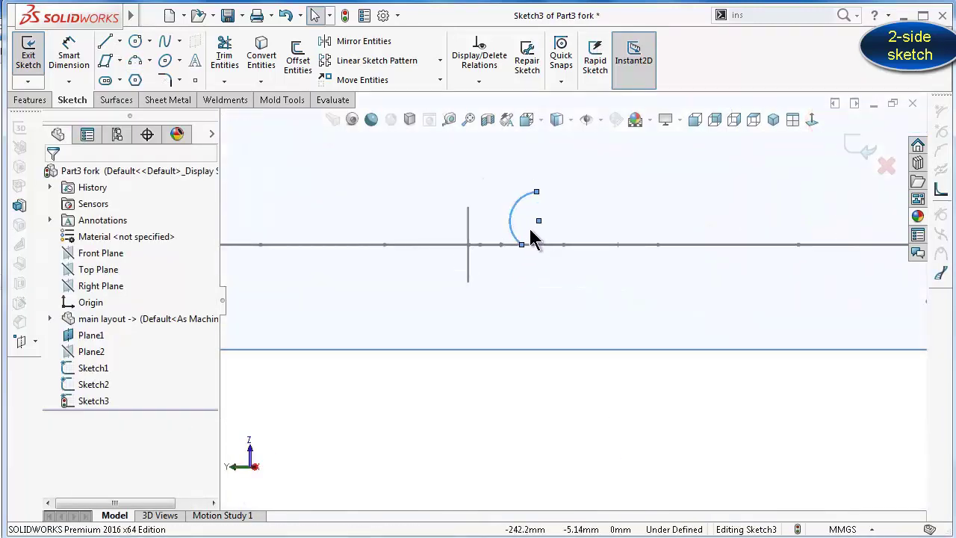
pyautogui.scroll(-3, 531, 240)
pyautogui.click(120, 41)
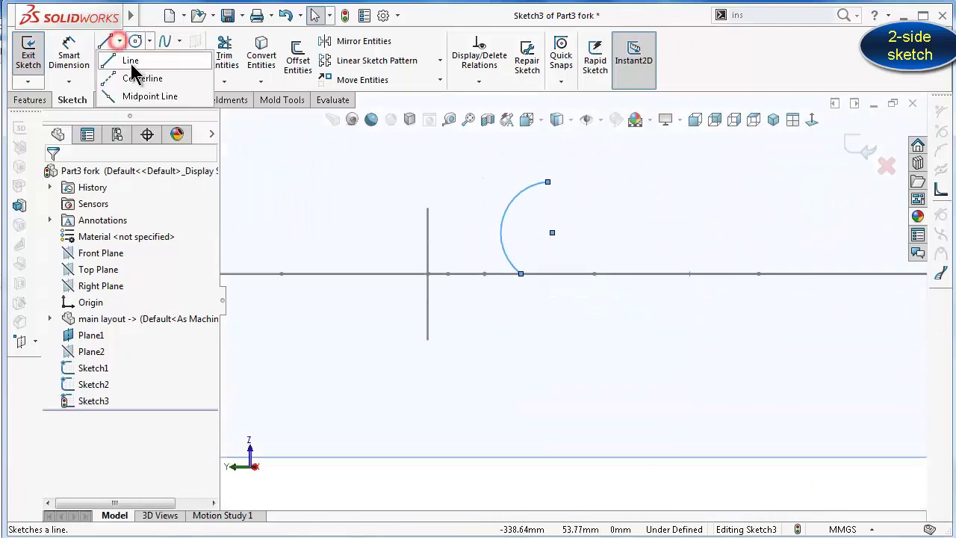
pyautogui.click(135, 76)
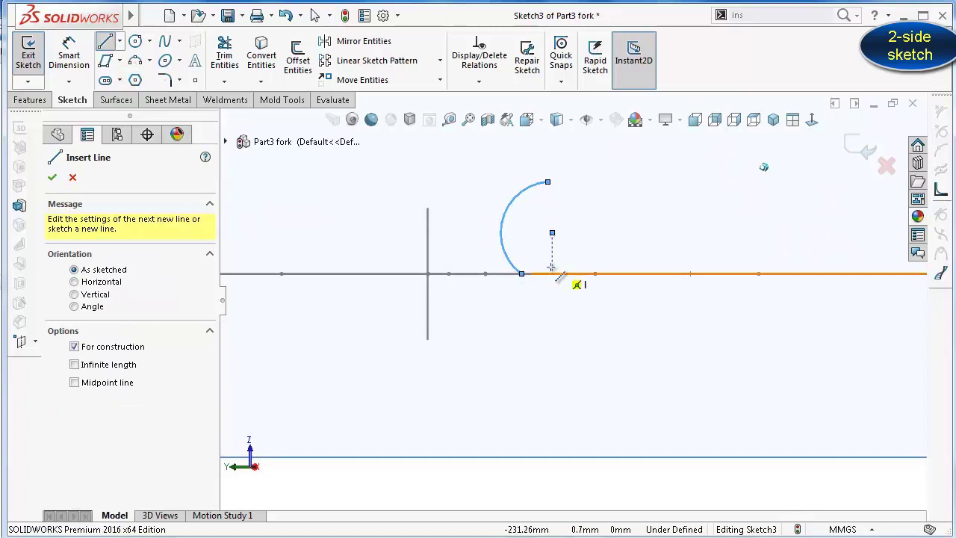
pyautogui.moveTo(551, 266); pyautogui.dragTo(528, 488, button='middle')
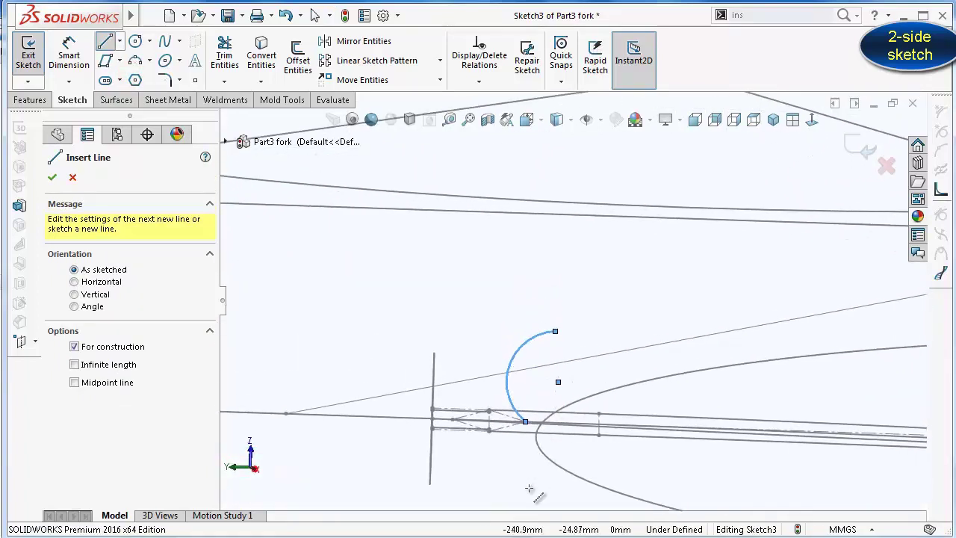
pyautogui.scroll(-3, 529, 488)
pyautogui.scroll(-2, 536, 346)
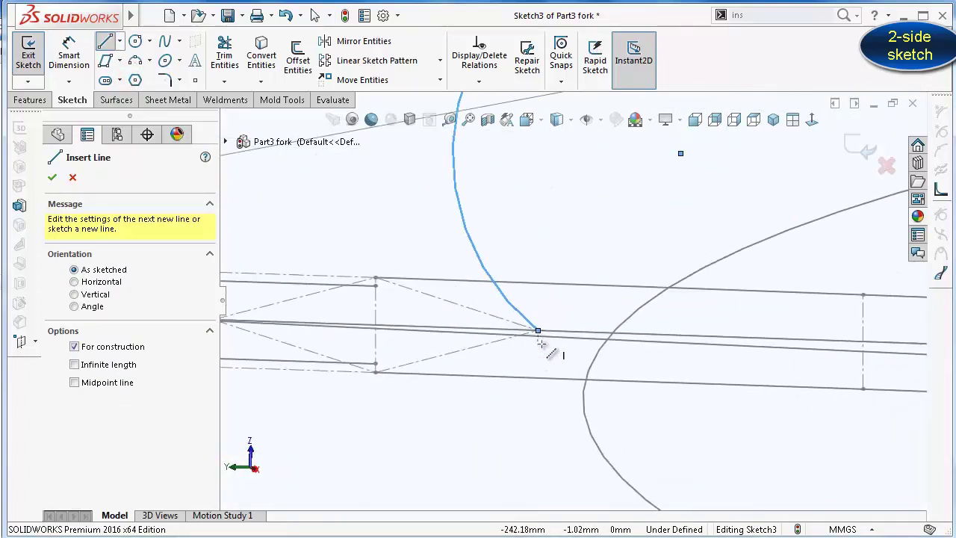
pyautogui.scroll(-2, 550, 348)
pyautogui.scroll(-1, 557, 314)
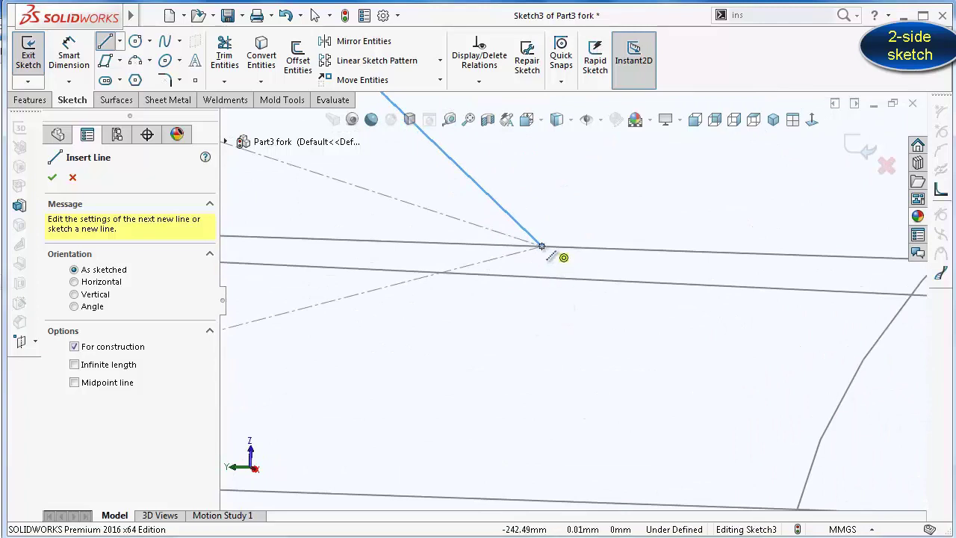
pyautogui.click(541, 246)
pyautogui.click(537, 385)
pyautogui.doubleClick(553, 405)
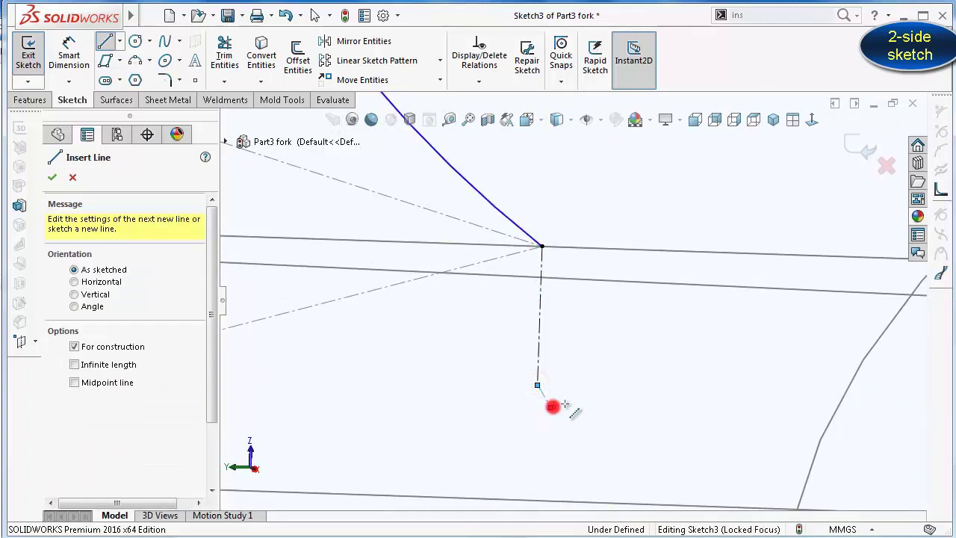
# Return to a head-on view of the sketch plane and select the new centerline
pyautogui.click(812, 120)
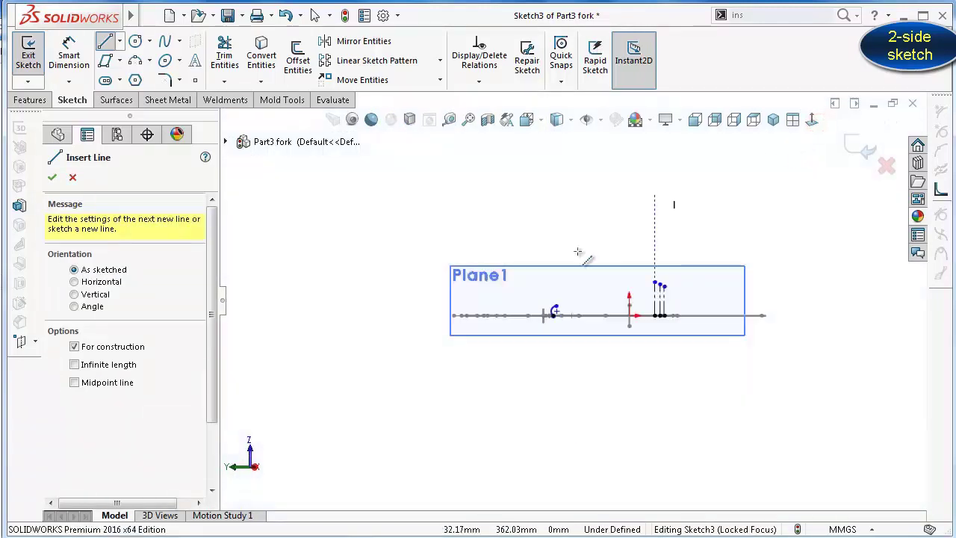
pyautogui.scroll(-2, 672, 303)
pyautogui.scroll(-2, 627, 303)
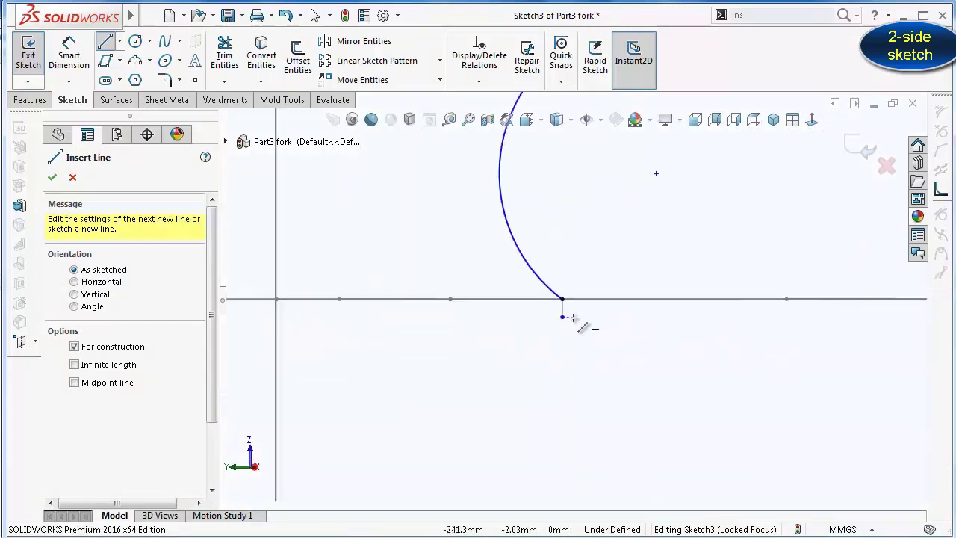
pyautogui.scroll(-2, 572, 313)
pyautogui.scroll(-3, 559, 276)
pyautogui.press('Escape')
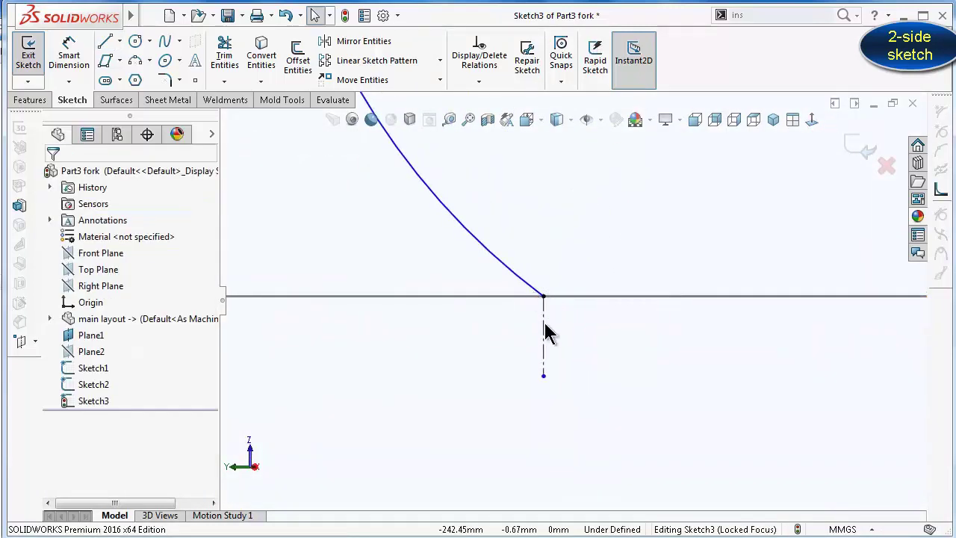
pyautogui.click(543, 328)
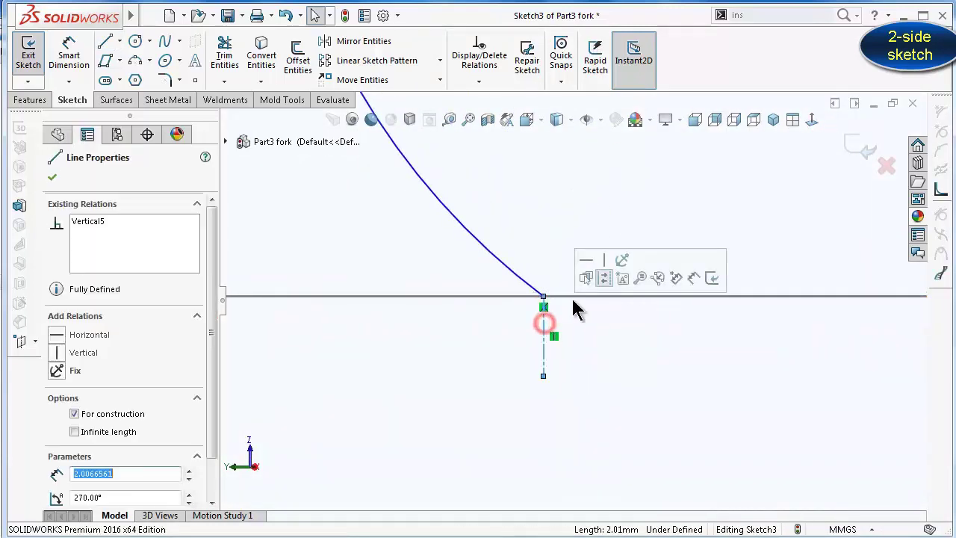
# Make the arc tangent to the vertical construction line
pyautogui.click(460, 389)
pyautogui.click(523, 287)
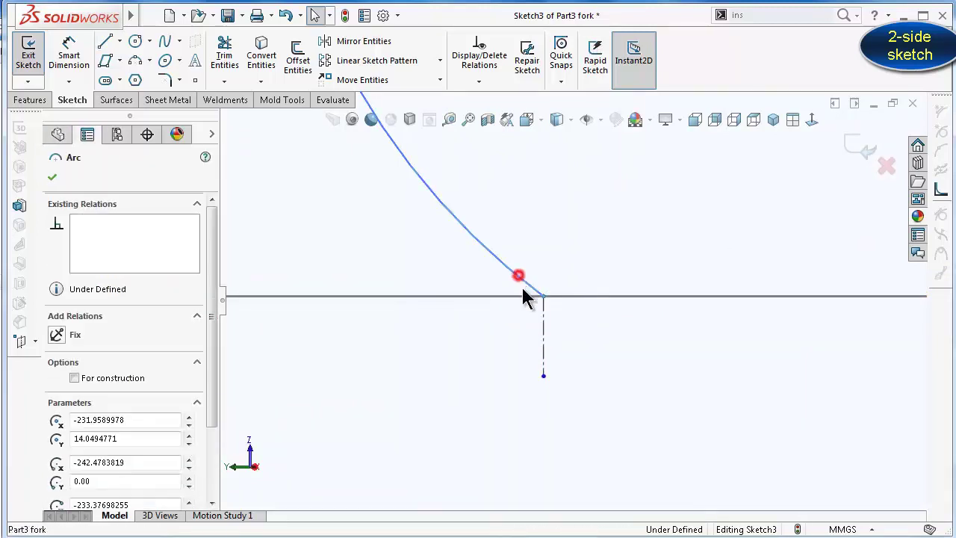
pyautogui.keyDown('ctrl'); pyautogui.click(544, 321); pyautogui.keyUp('ctrl')
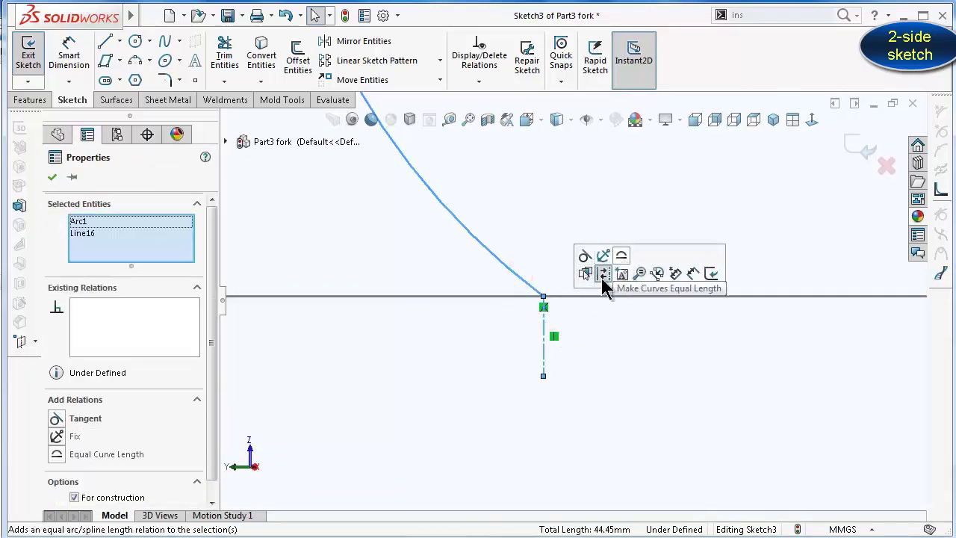
pyautogui.click(584, 258)
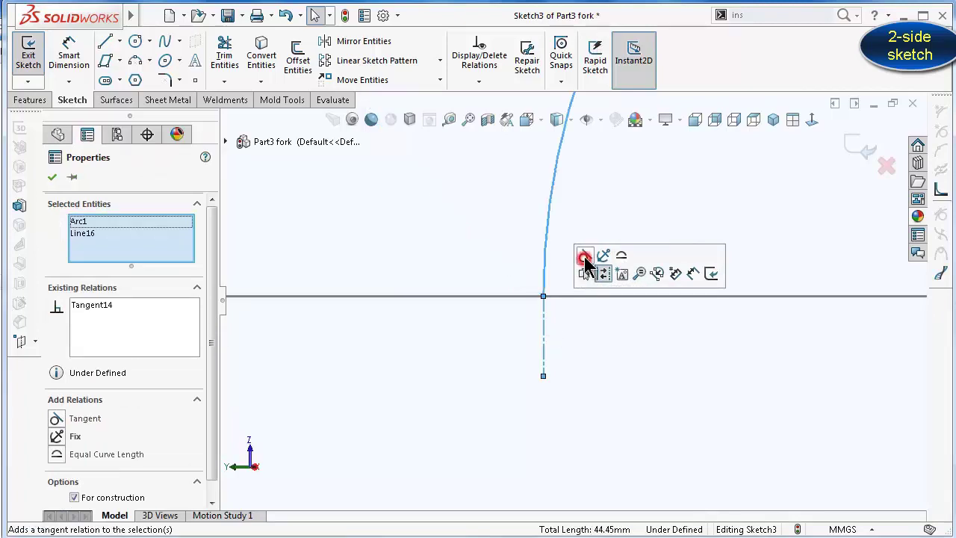
pyautogui.click(498, 226)
# Dimension the arc's radius to 18 mm
pyautogui.scroll(2, 499, 225)
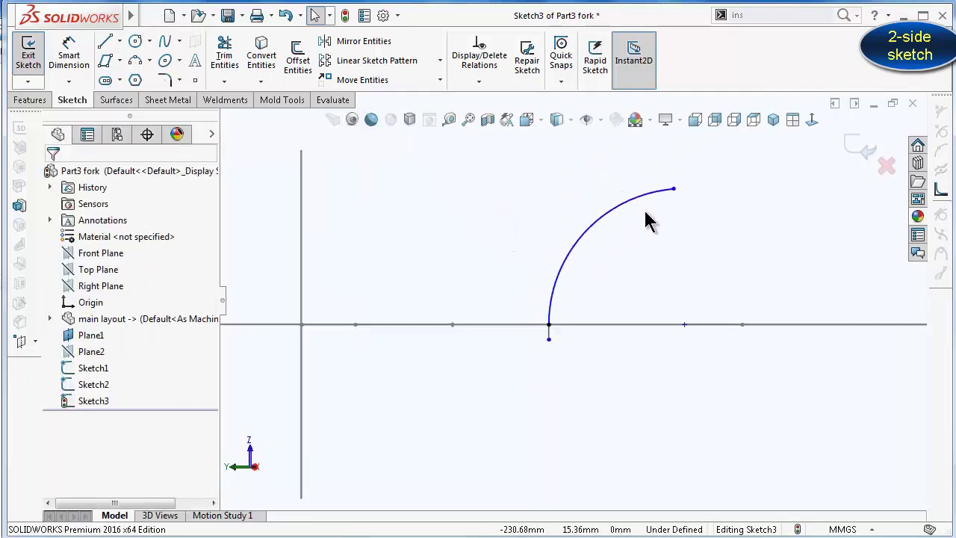
pyautogui.press('l')
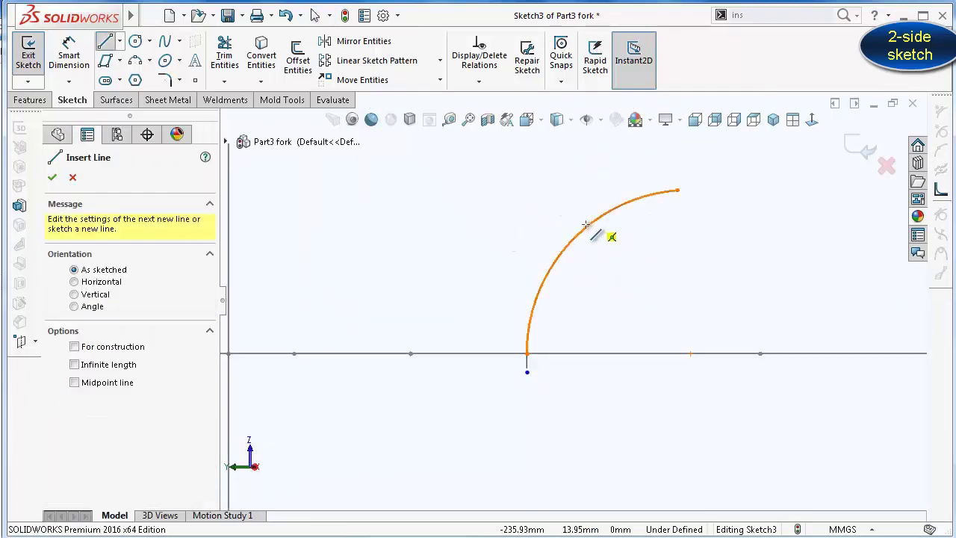
pyautogui.moveTo(419, 280); pyautogui.dragTo(423, 169, button='right')
pyautogui.click(579, 230)
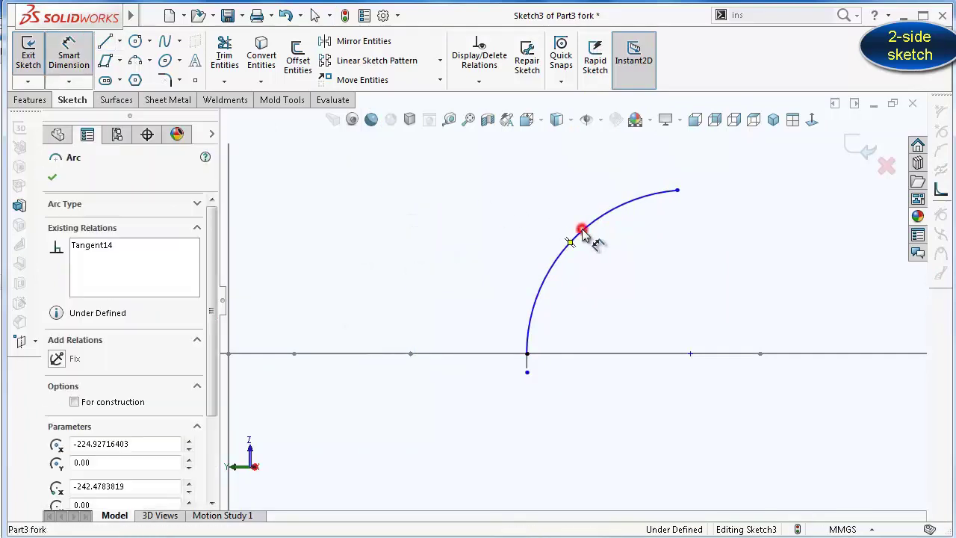
pyautogui.click(562, 218)
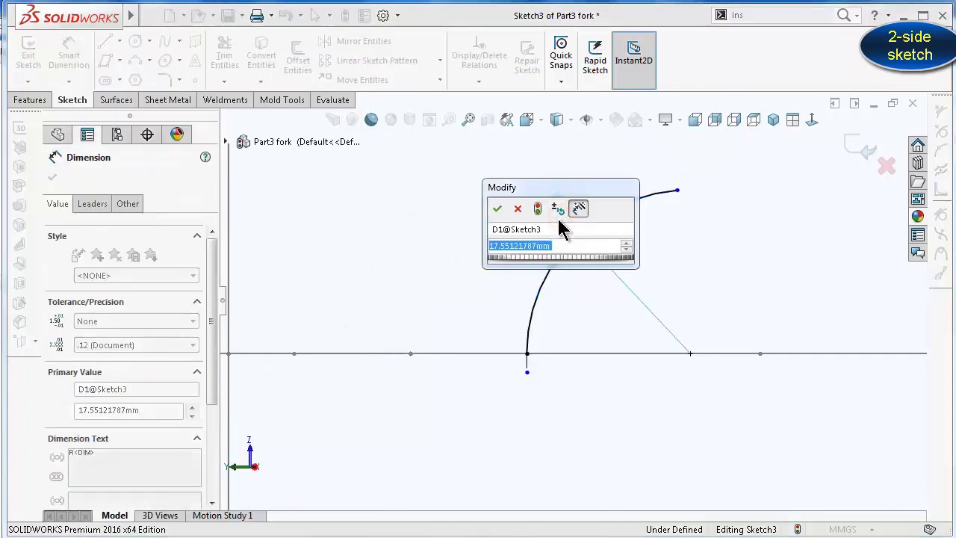
pyautogui.write('18')
pyautogui.press('Return')
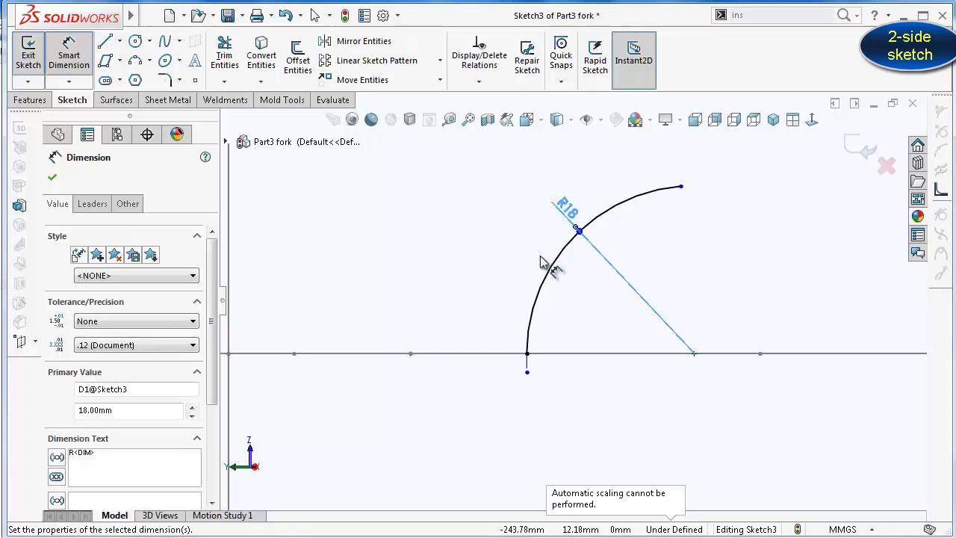
pyautogui.scroll(5, 567, 284)
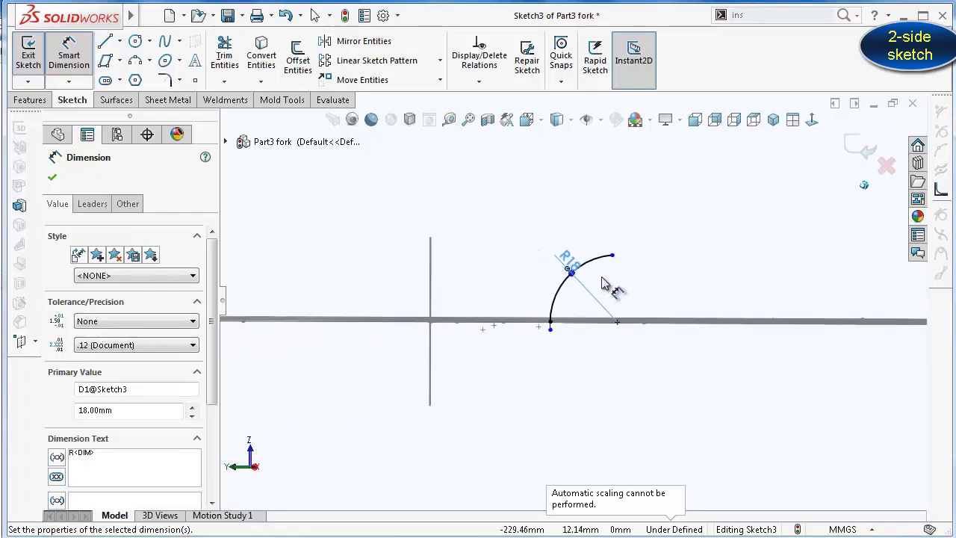
pyautogui.moveTo(603, 283)
pyautogui.mouseDown(button='middle')
pyautogui.moveTo(612, 277)
pyautogui.moveTo(616, 395)
pyautogui.moveTo(625, 390)
pyautogui.moveTo(616, 382)
pyautogui.moveTo(635, 393)
pyautogui.moveTo(717, 323)
pyautogui.moveTo(597, 310)
pyautogui.moveTo(600, 320)
pyautogui.moveTo(657, 297)
pyautogui.moveTo(573, 402)
pyautogui.mouseUp(button='middle')
# Finish the radius dimension and hide Plane1
pyautogui.click(657, 297)
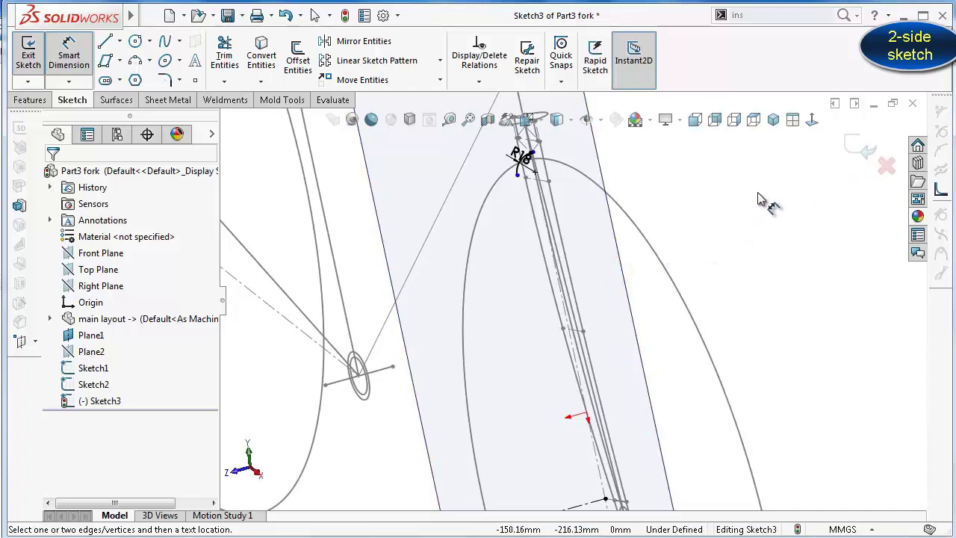
pyautogui.press('Escape')
pyautogui.click(616, 269)
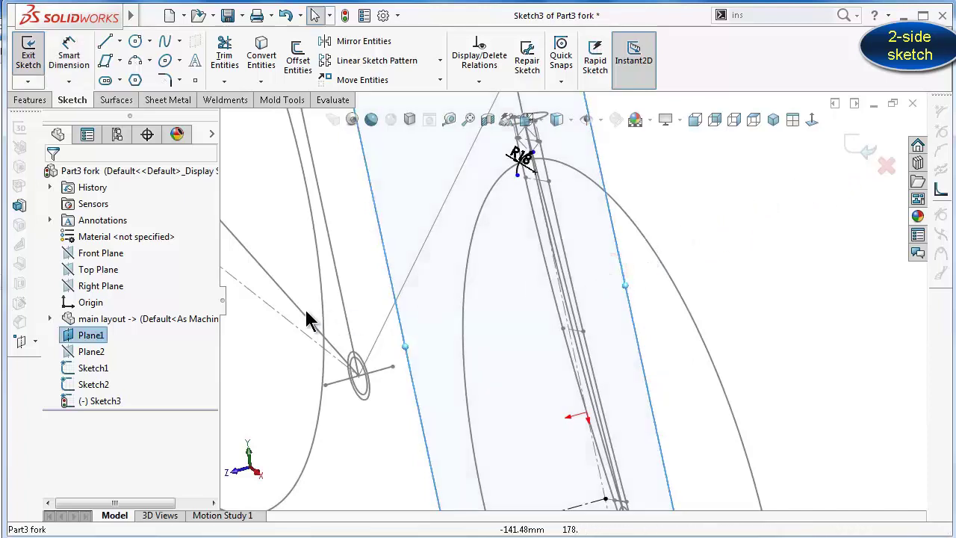
pyautogui.click(88, 336)
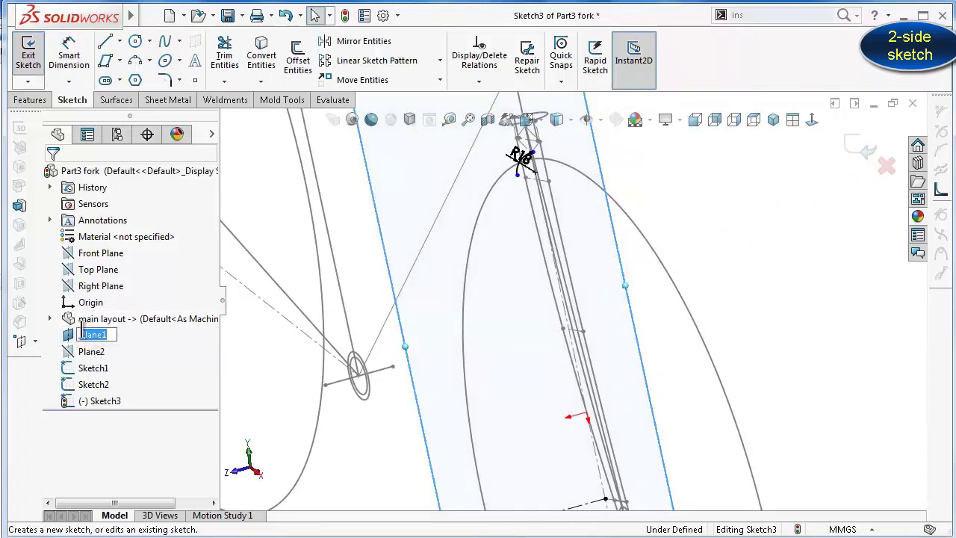
pyautogui.click(69, 336)
pyautogui.click(100, 307)
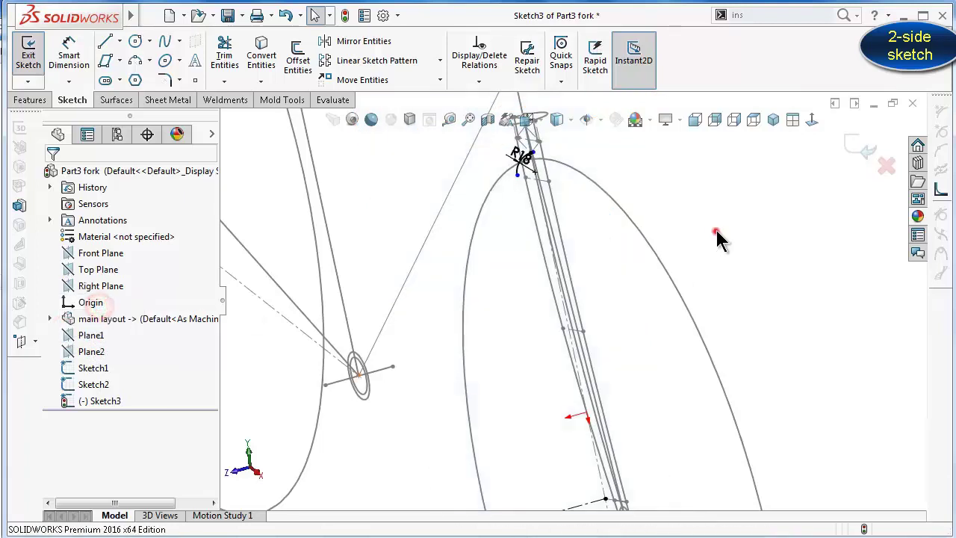
# Draw a straight blade line from the arc near the crown to the lower dropout point
pyautogui.scroll(1, 231, 157)
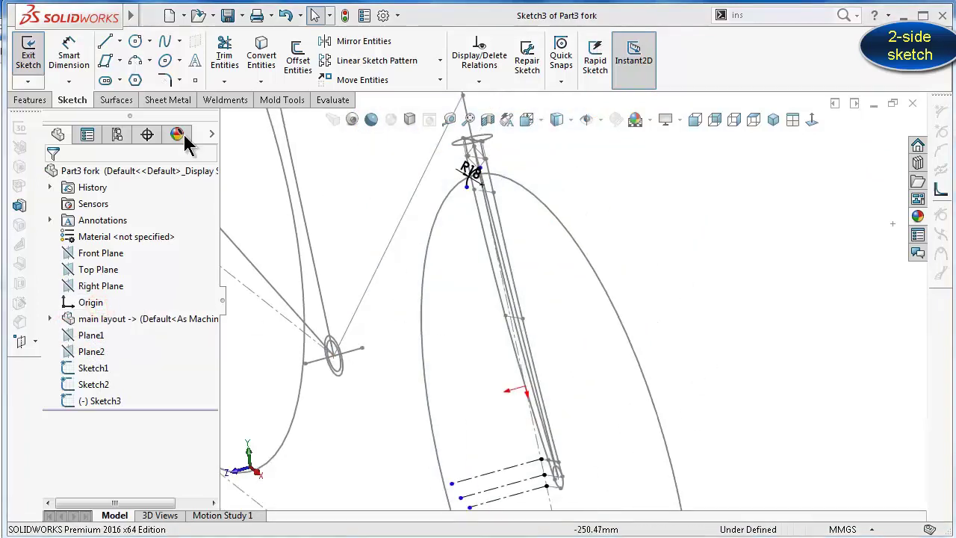
pyautogui.click(104, 41)
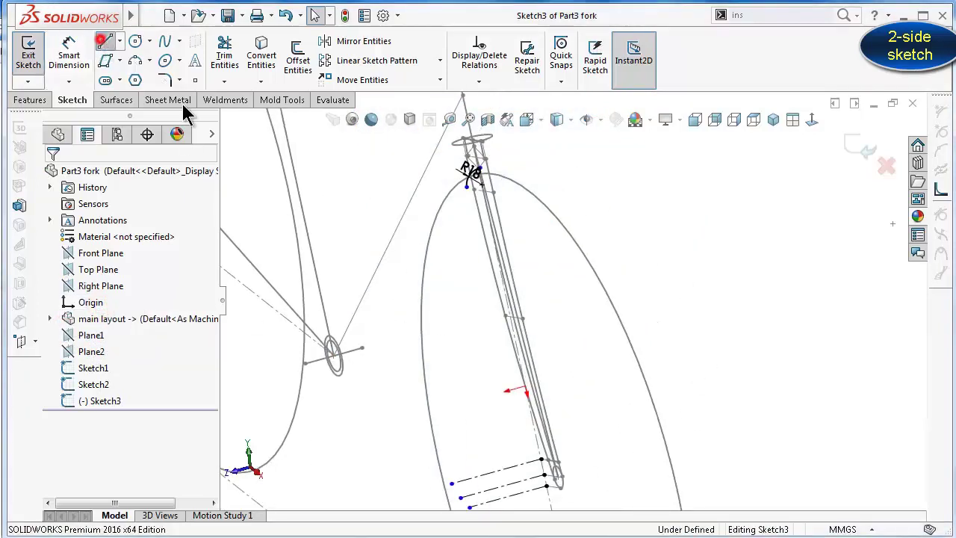
pyautogui.click(466, 189)
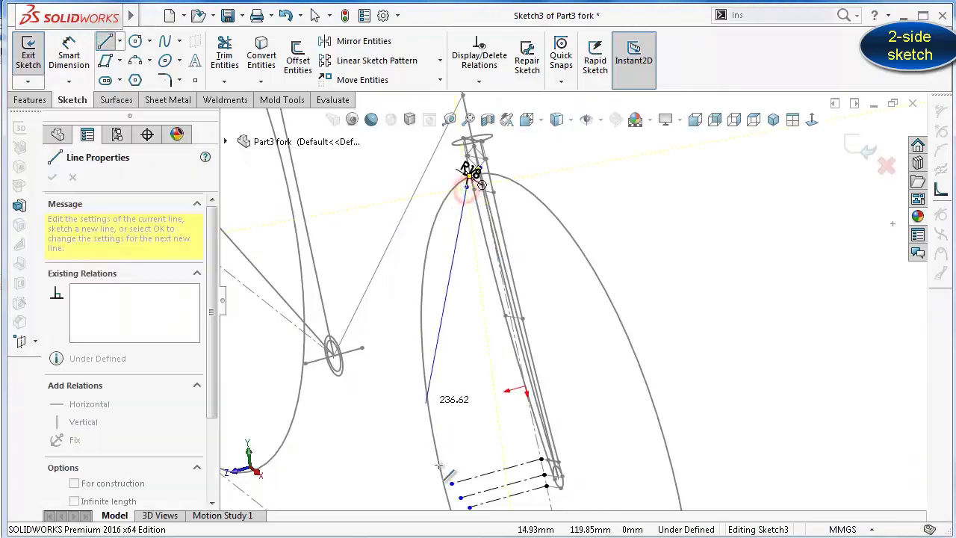
pyautogui.click(482, 491)
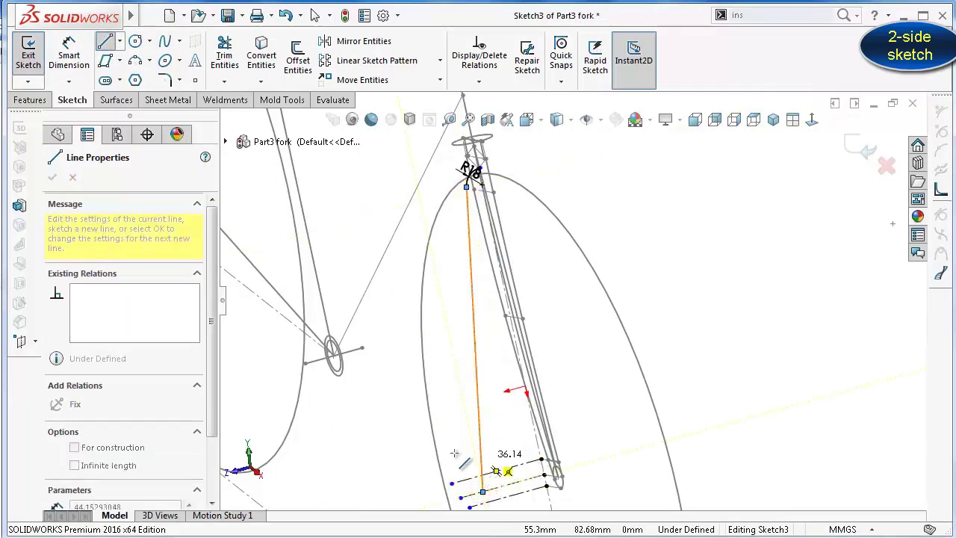
pyautogui.press('Escape')
pyautogui.moveTo(454, 450); pyautogui.dragTo(472, 224, button='middle')
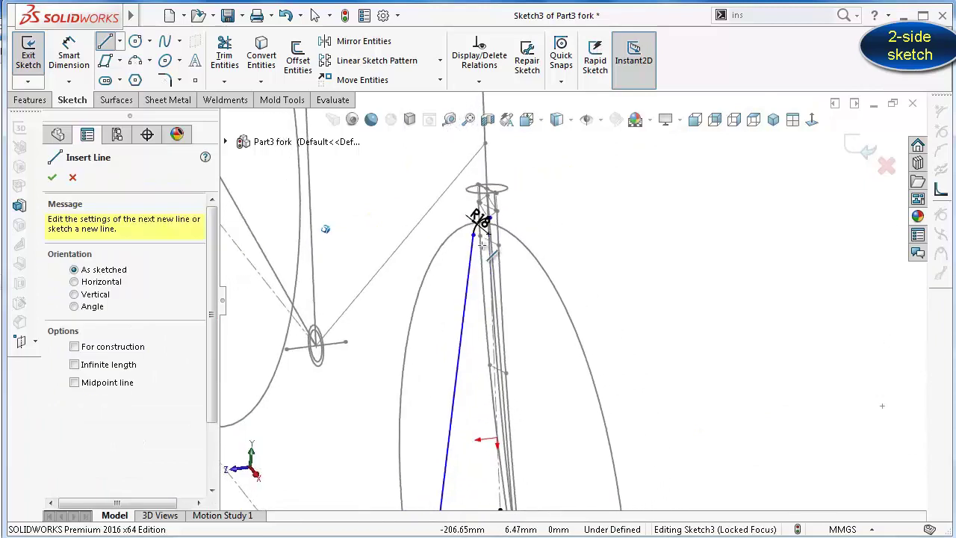
pyautogui.scroll(-1, 471, 224)
pyautogui.moveTo(530, 359); pyautogui.dragTo(553, 461, button='middle')
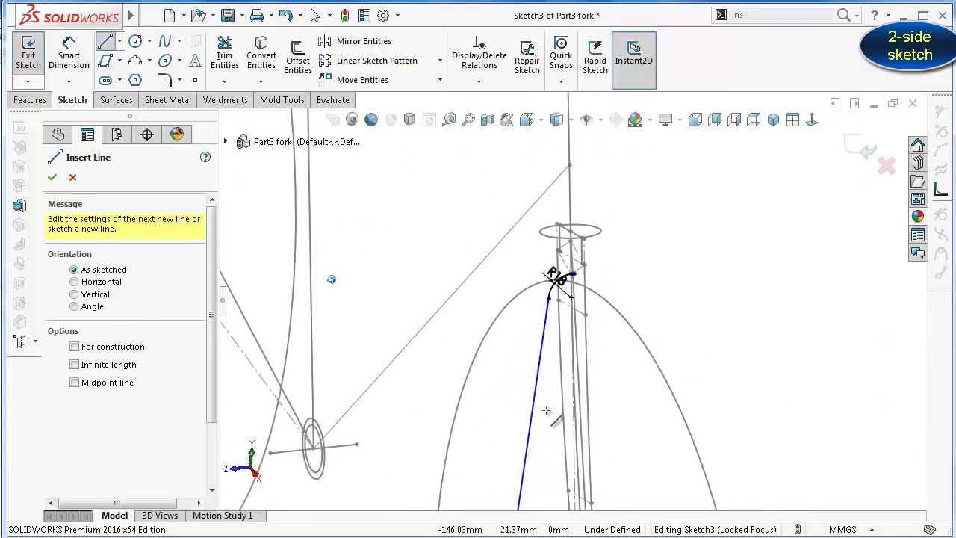
pyautogui.scroll(-3, 552, 461)
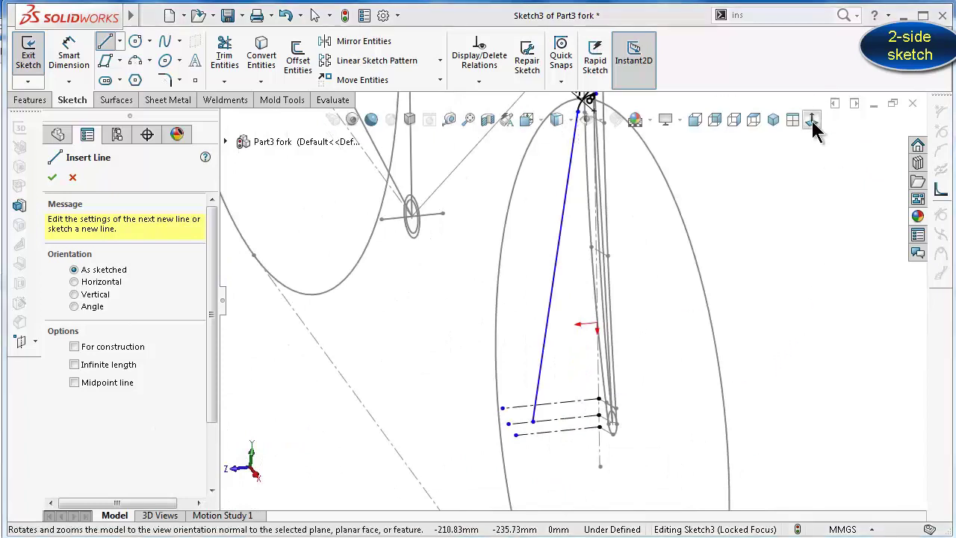
pyautogui.click(812, 119)
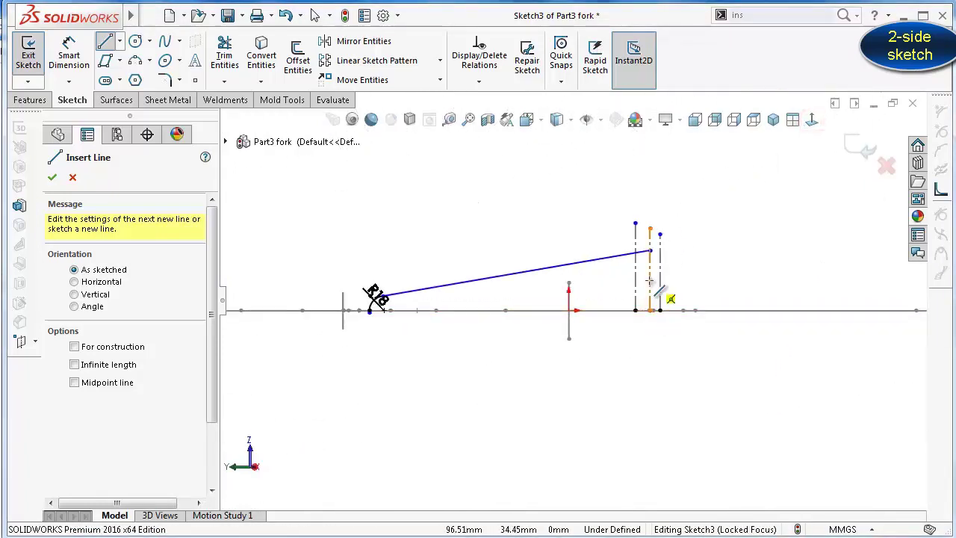
# Draw a corner rectangle spanning the right and left dropout centerlines
pyautogui.scroll(-2, 670, 237)
pyautogui.scroll(-2, 659, 240)
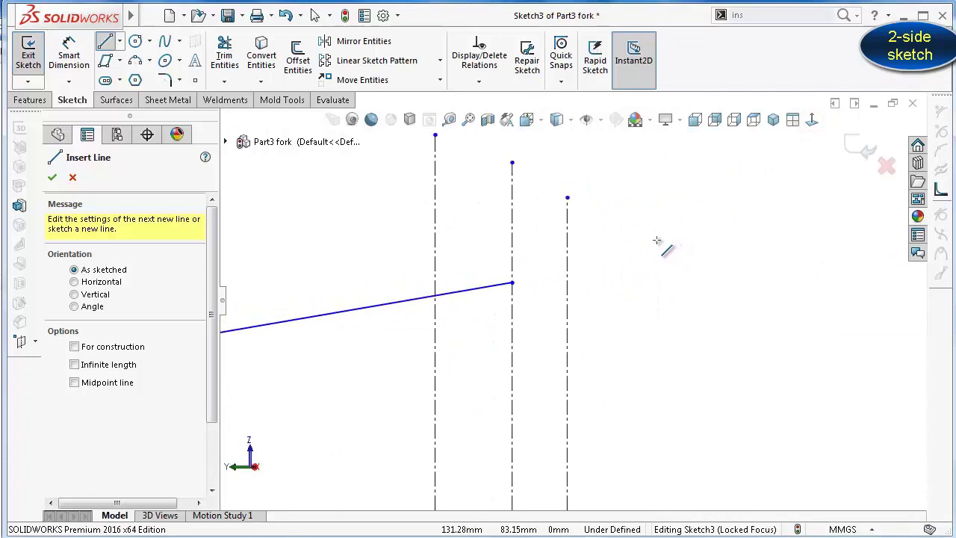
pyautogui.click(120, 60)
pyautogui.click(138, 81)
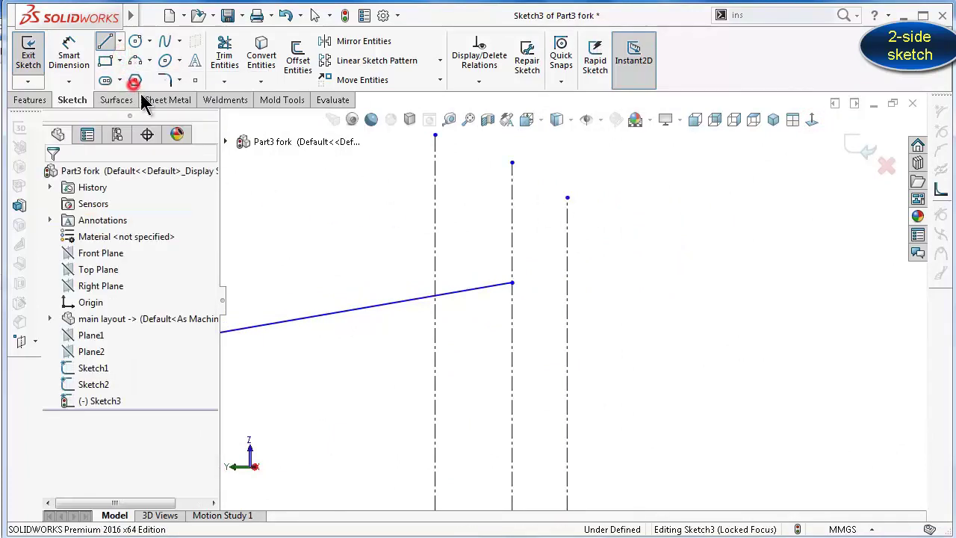
pyautogui.click(568, 338)
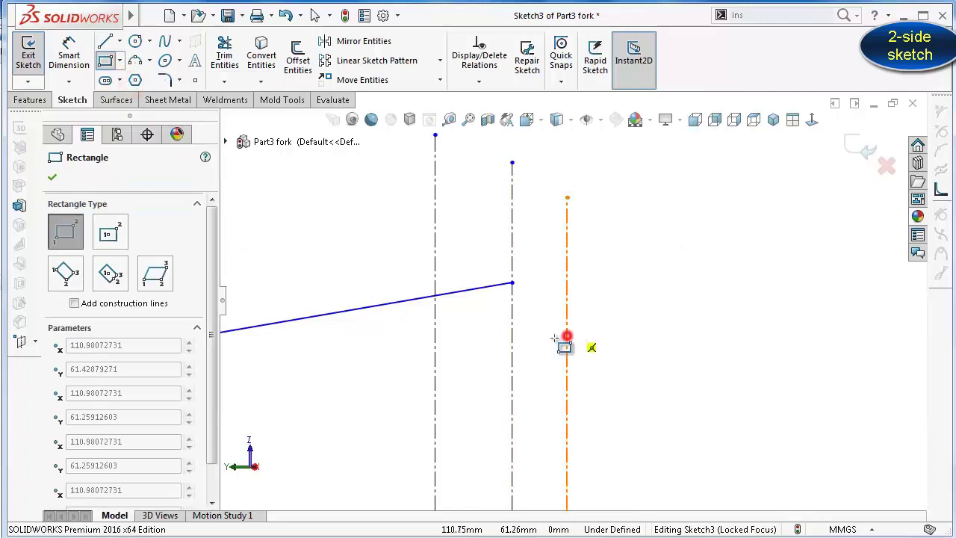
pyautogui.click(436, 365)
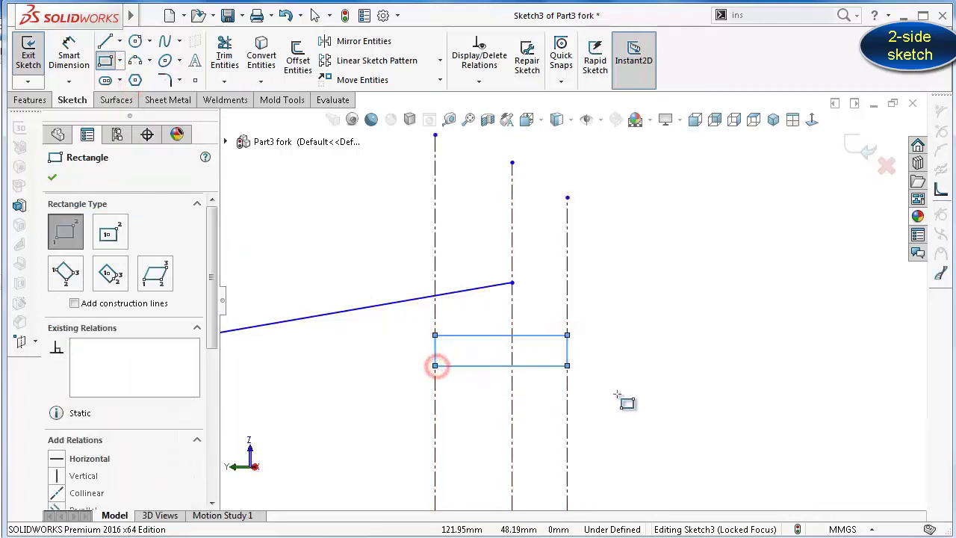
# Dimension the rectangle's height to 7 mm
pyautogui.moveTo(687, 398); pyautogui.dragTo(631, 299, button='right')
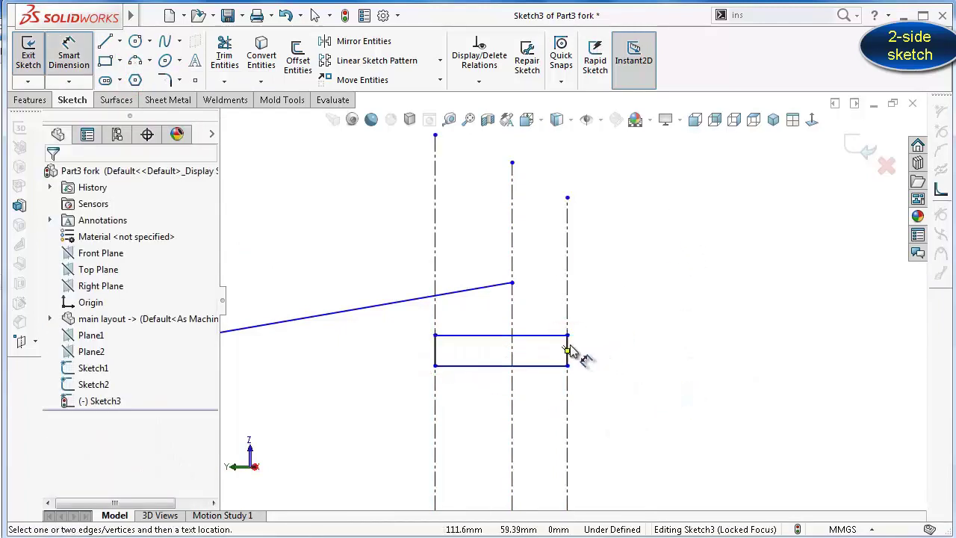
pyautogui.click(568, 351)
pyautogui.click(629, 357)
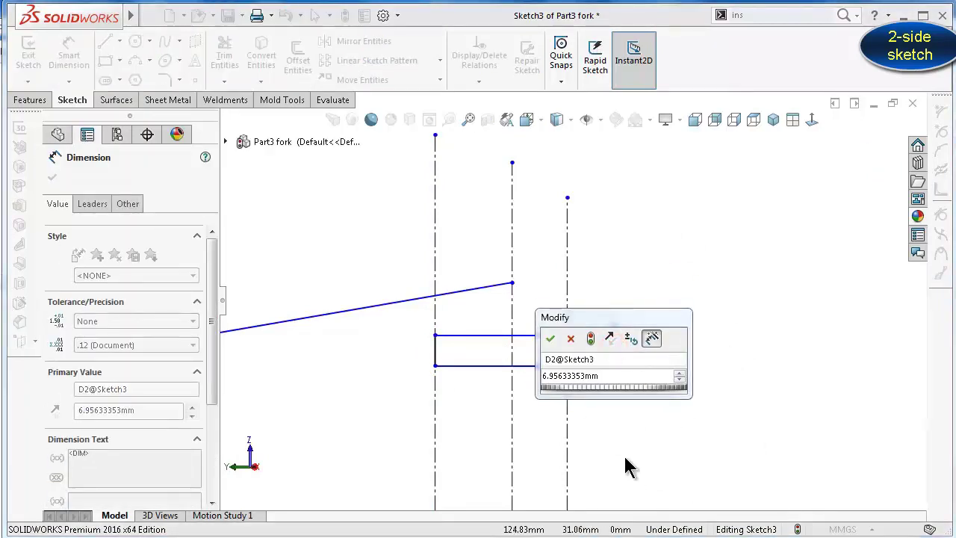
pyautogui.doubleClick(609, 375)
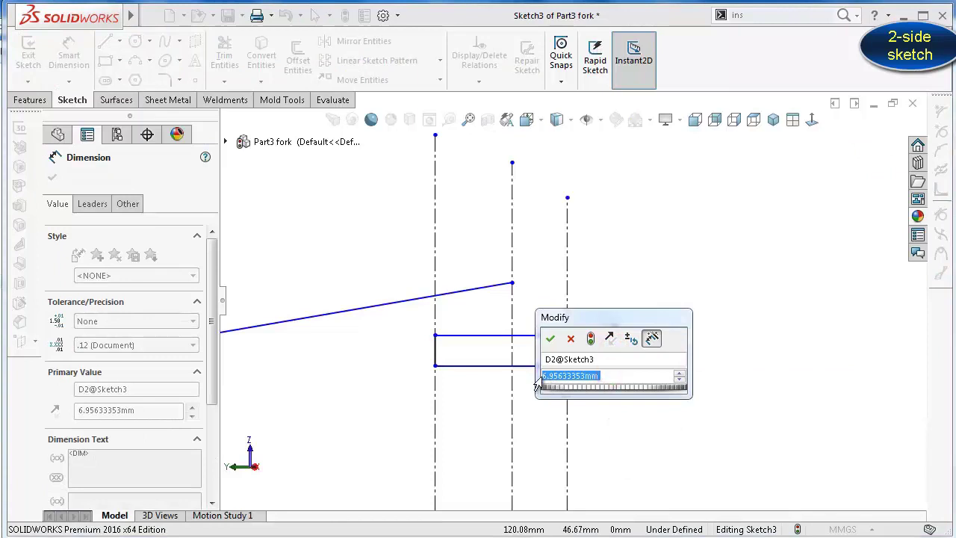
pyautogui.write('7')
pyautogui.press('Return')
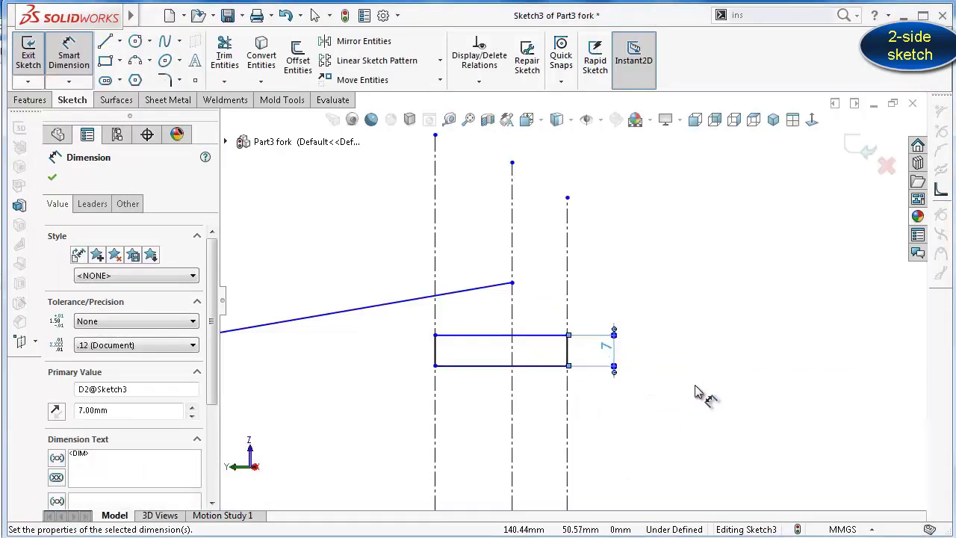
# Place the rectangle's bottom edge 50 mm above the horizontal axis
pyautogui.scroll(3, 671, 416)
pyautogui.moveTo(679, 396); pyautogui.dragTo(649, 317, button='right')
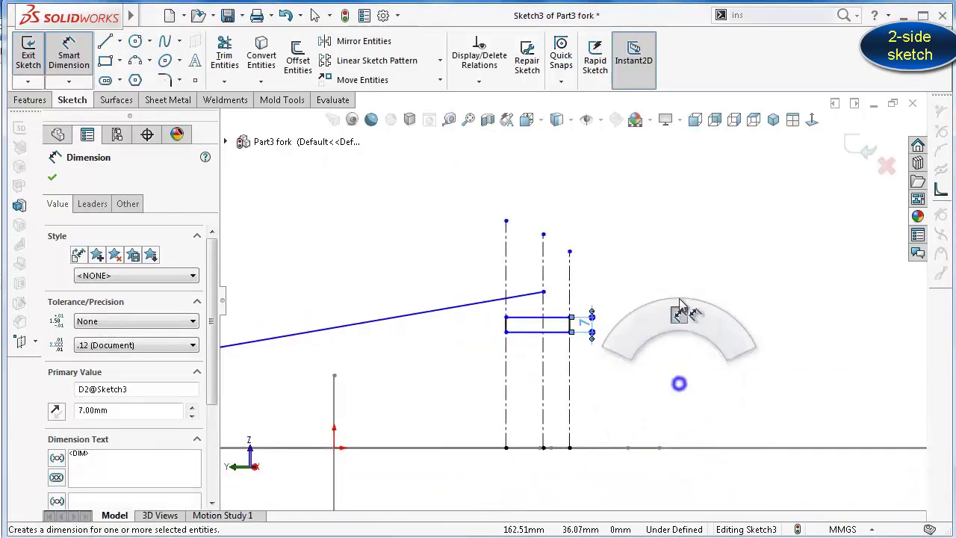
pyautogui.click(557, 331)
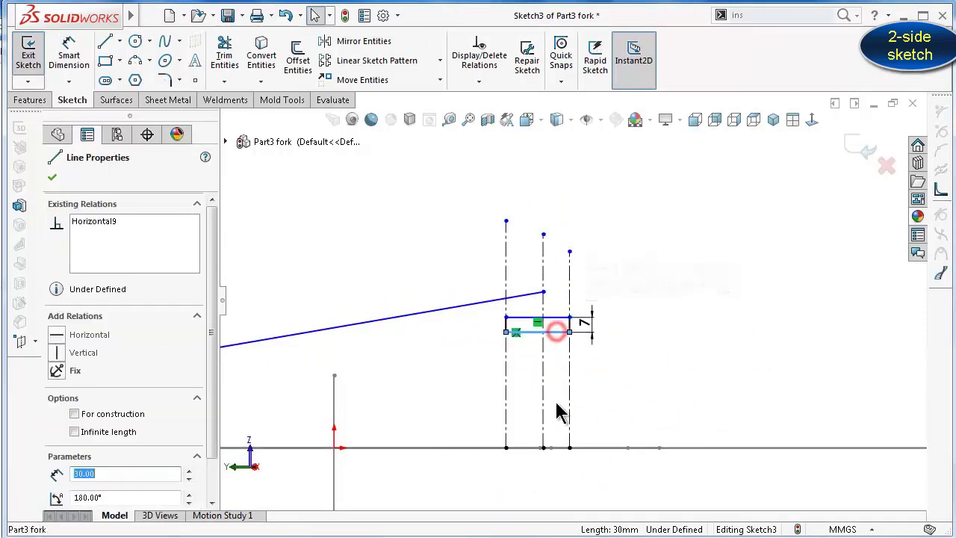
pyautogui.click(543, 448)
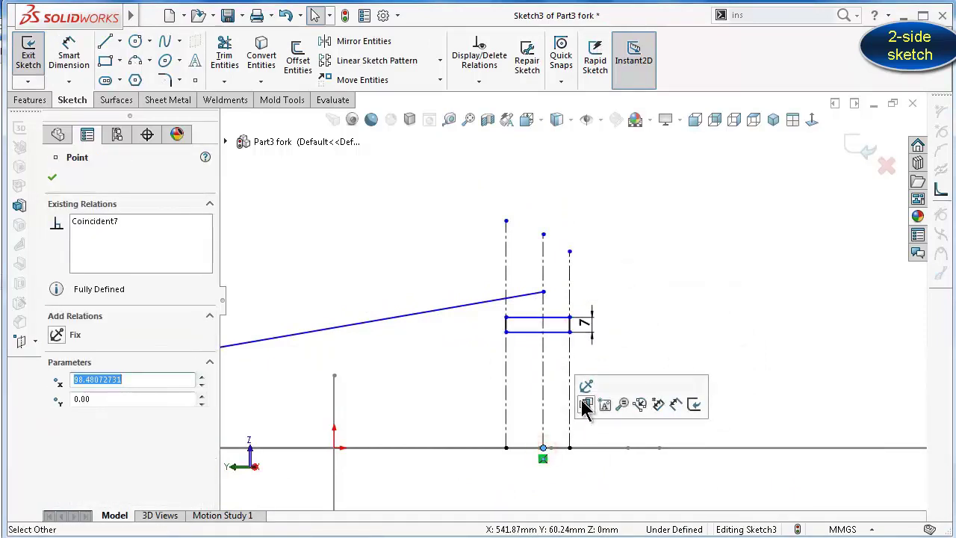
pyautogui.click(674, 406)
pyautogui.press('d')
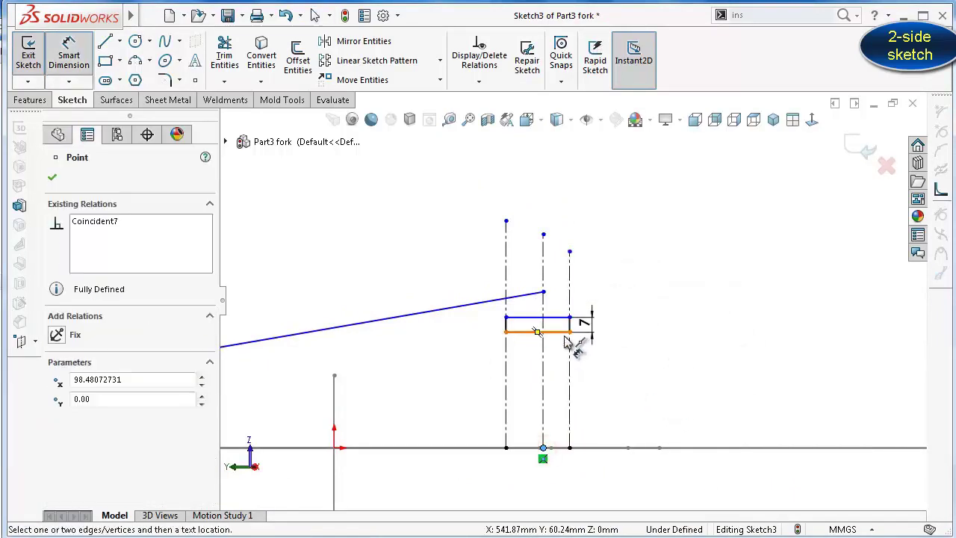
pyautogui.click(567, 331)
pyautogui.click(627, 382)
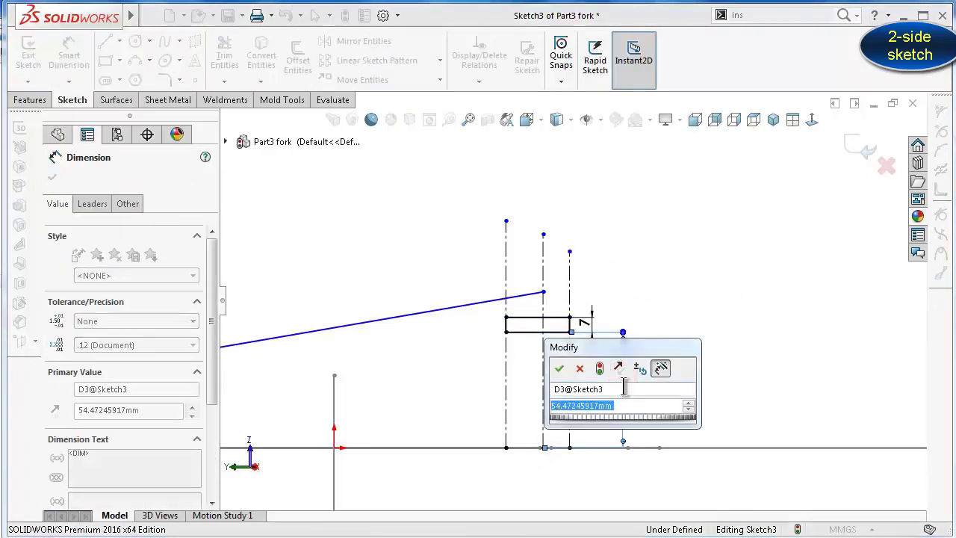
pyautogui.write('50')
pyautogui.press('Return')
pyautogui.scroll(3, 629, 277)
# Draw a blade line from the rectangle corner up to just above the R18 arc
pyautogui.press('l')
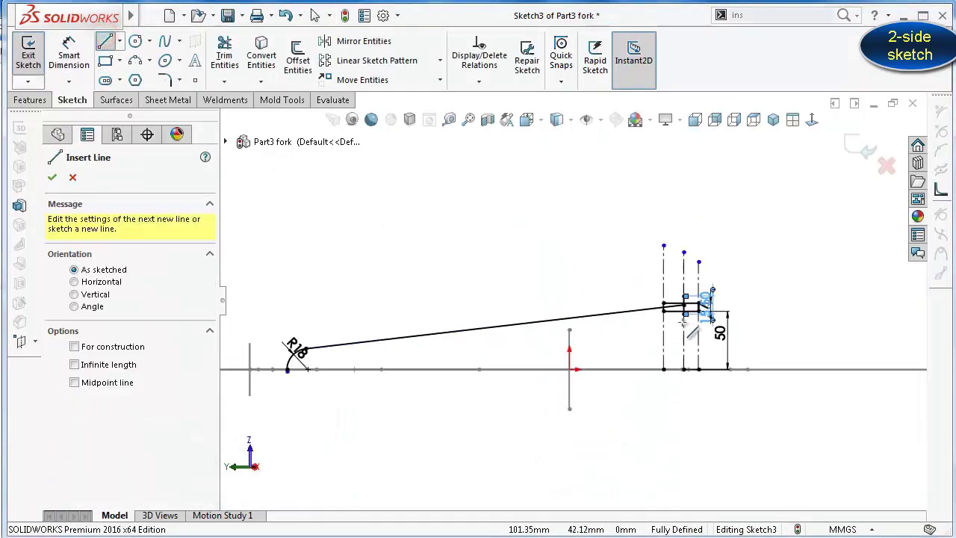
pyautogui.scroll(-2, 682, 323)
pyautogui.scroll(-2, 668, 326)
pyautogui.scroll(-2, 672, 284)
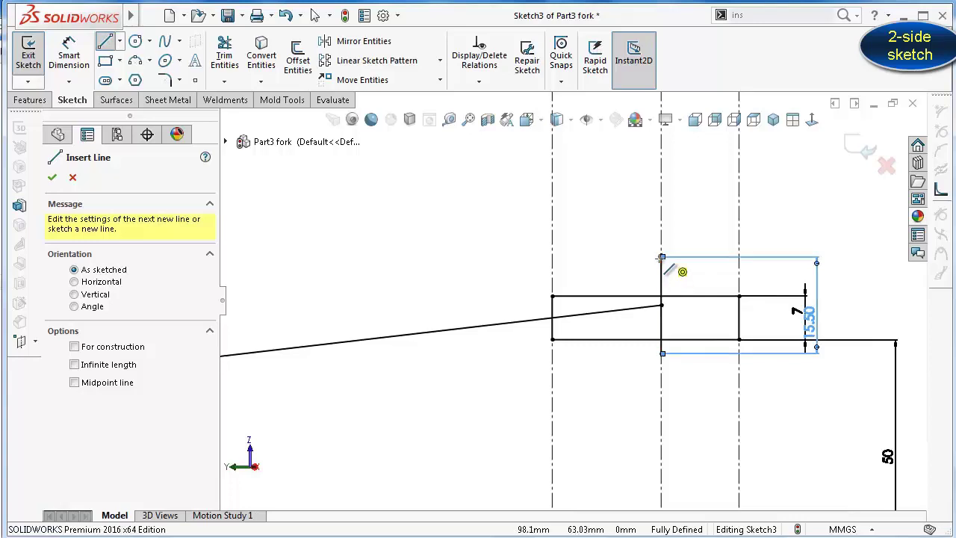
pyautogui.click(662, 258)
pyautogui.scroll(2, 550, 289)
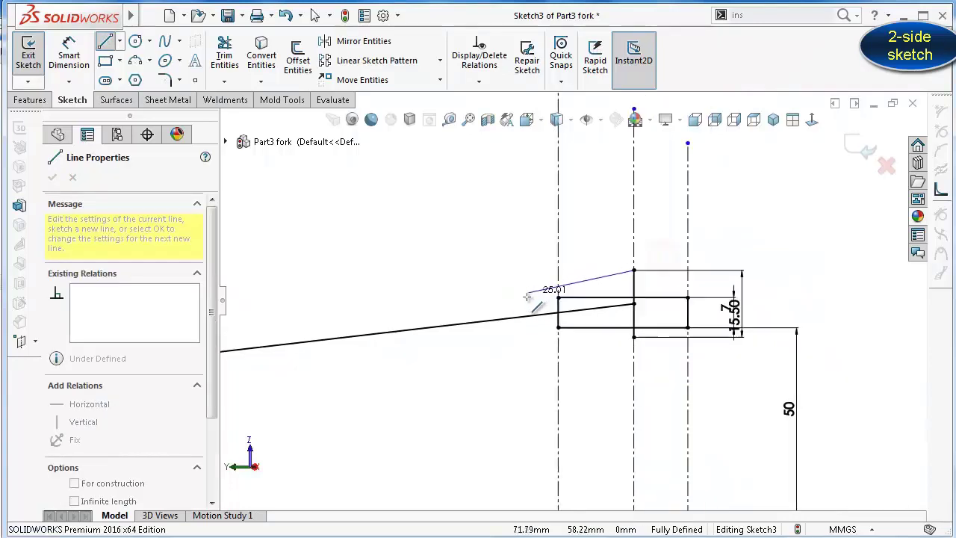
pyautogui.scroll(2, 453, 324)
pyautogui.scroll(2, 359, 309)
pyautogui.scroll(-3, 396, 306)
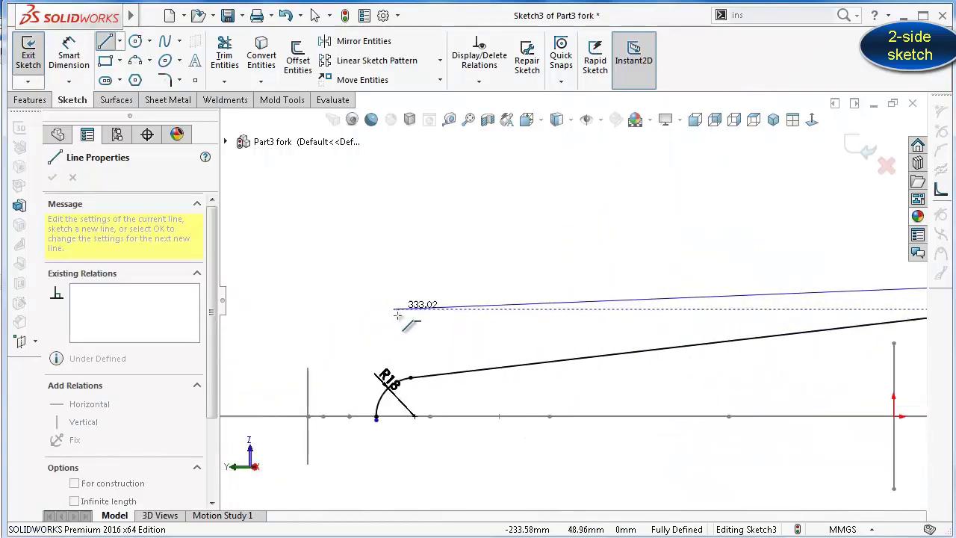
pyautogui.scroll(-2, 407, 329)
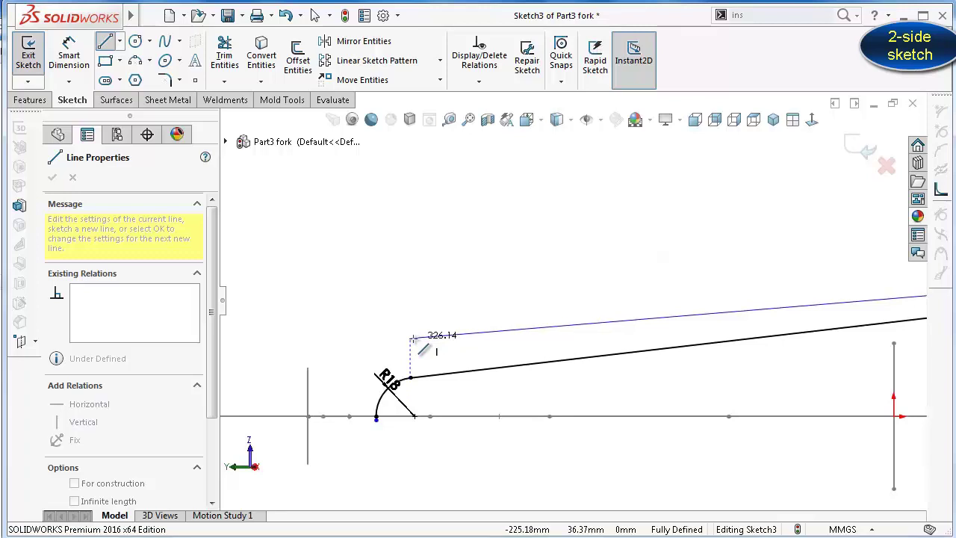
pyautogui.click(411, 338)
pyautogui.press('Escape')
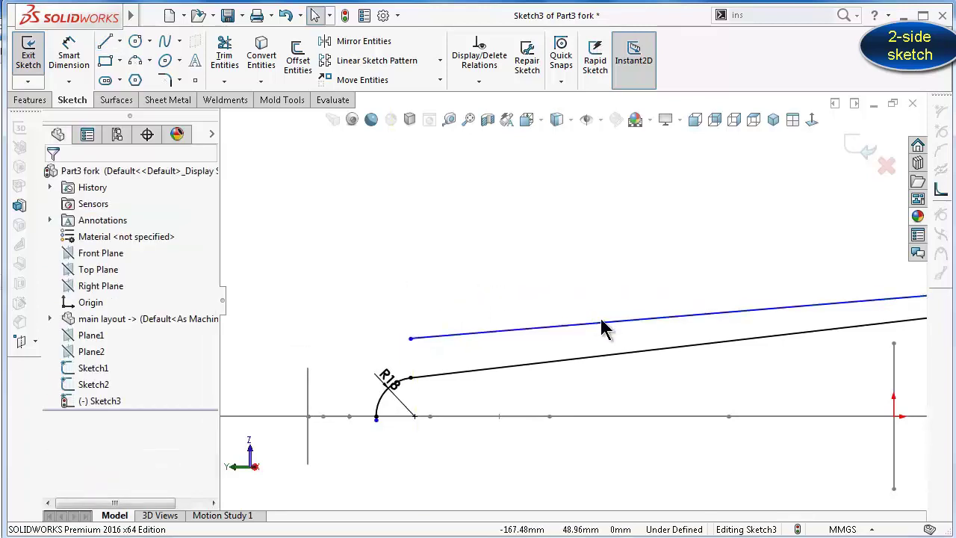
# Slide the lower sloped line's right end down the dropout centerline
pyautogui.scroll(1, 600, 316)
pyautogui.scroll(3, 647, 329)
pyautogui.scroll(-3, 704, 352)
pyautogui.scroll(-1, 742, 297)
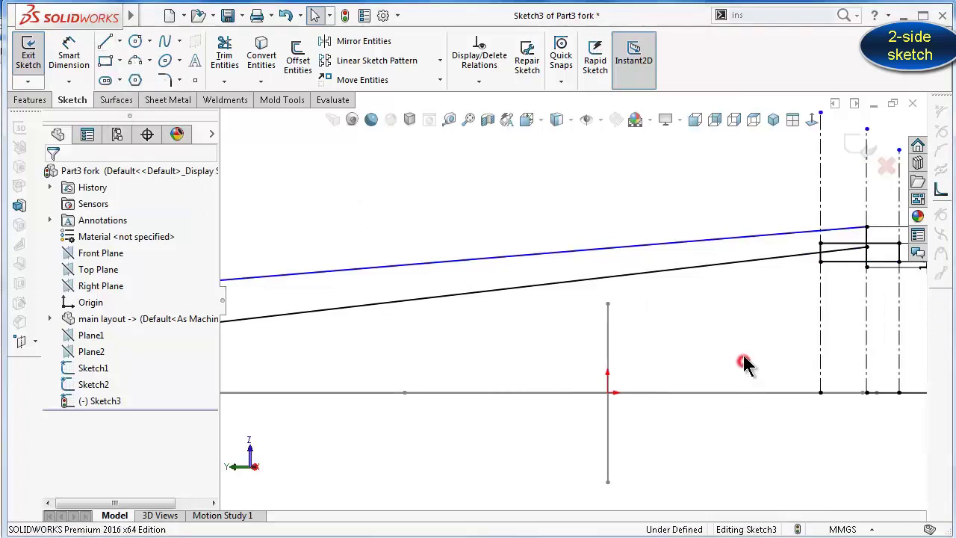
pyautogui.scroll(-3, 744, 363)
pyautogui.click(655, 296)
pyautogui.scroll(-2, 702, 304)
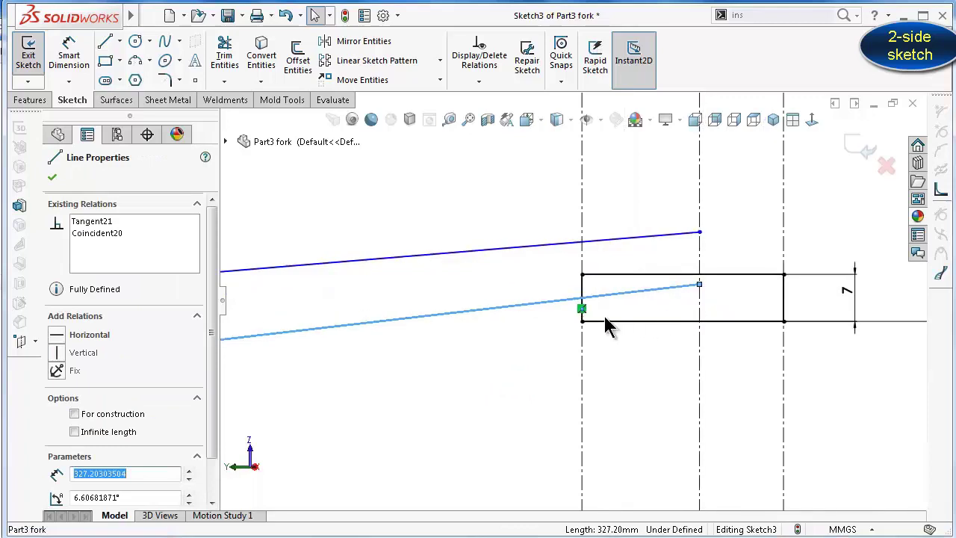
pyautogui.press('Escape')
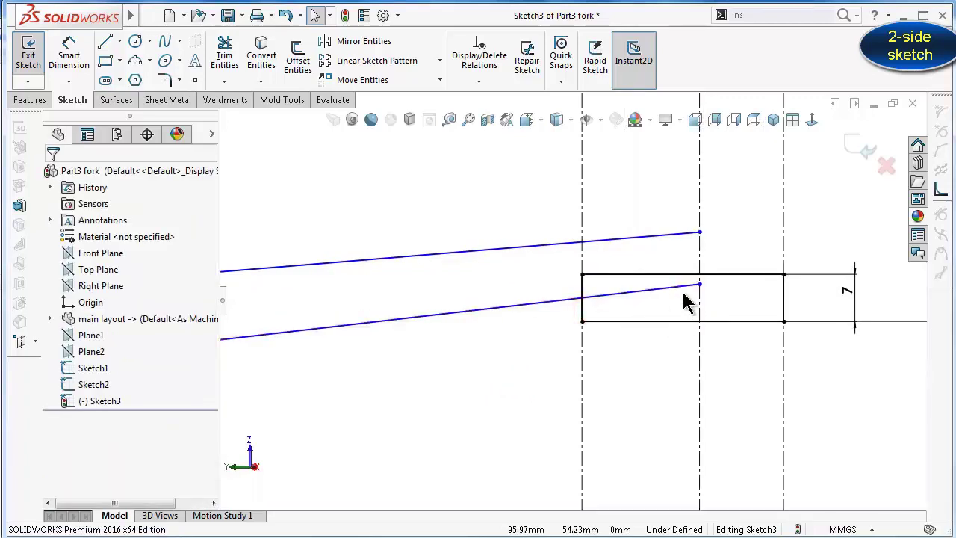
pyautogui.click(681, 287)
pyautogui.click(628, 371)
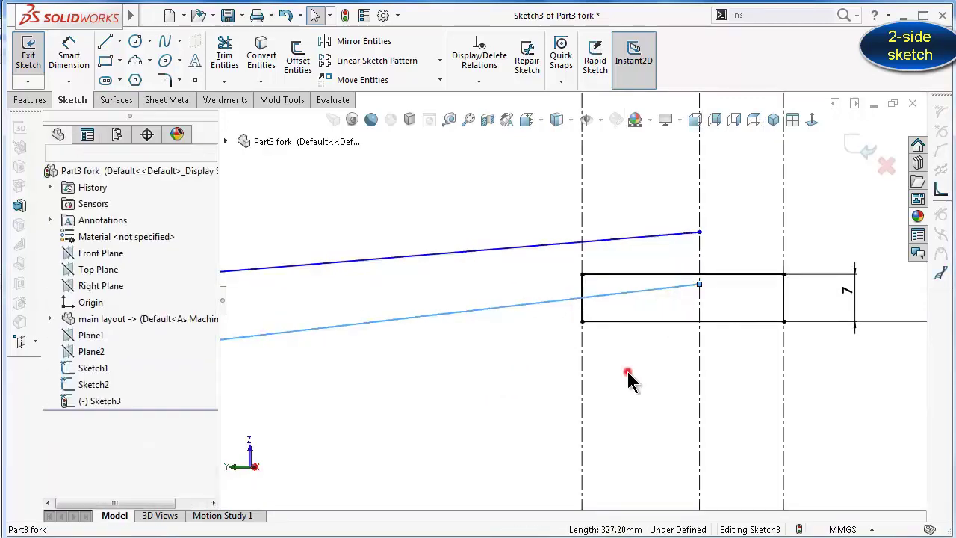
pyautogui.moveTo(698, 286); pyautogui.dragTo(699, 366)
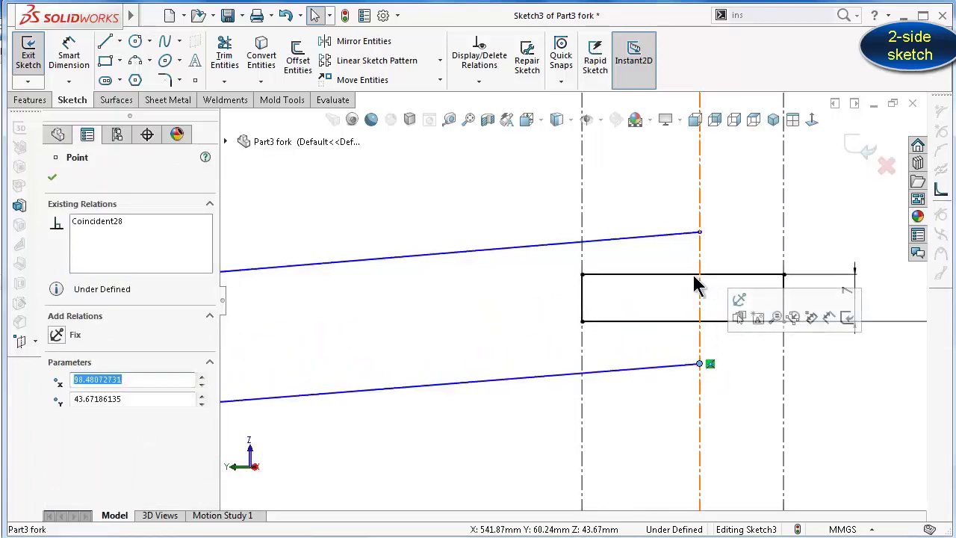
# Pull the upper line's left end down toward the R18 arc
pyautogui.scroll(2, 568, 321)
pyautogui.scroll(4, 403, 351)
pyautogui.scroll(-2, 356, 354)
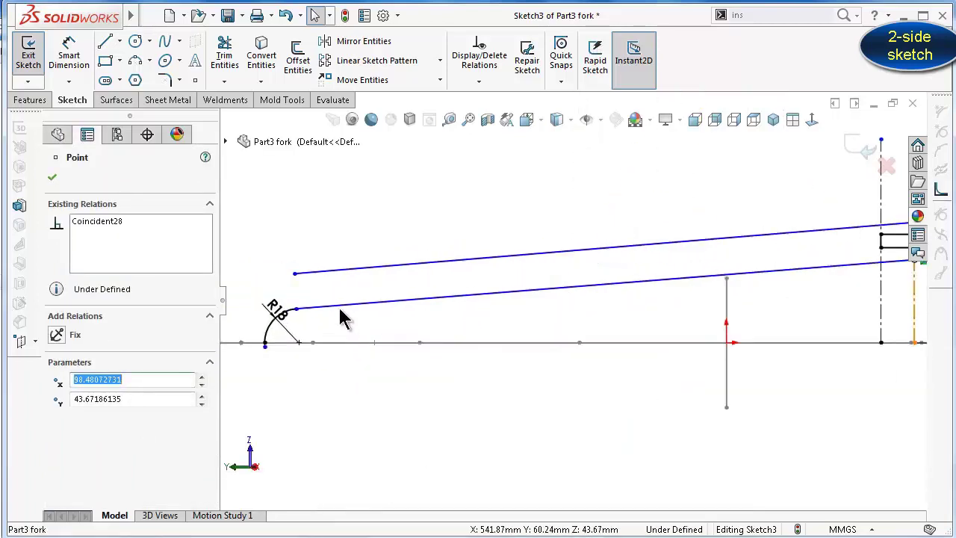
pyautogui.moveTo(295, 274); pyautogui.dragTo(296, 291)
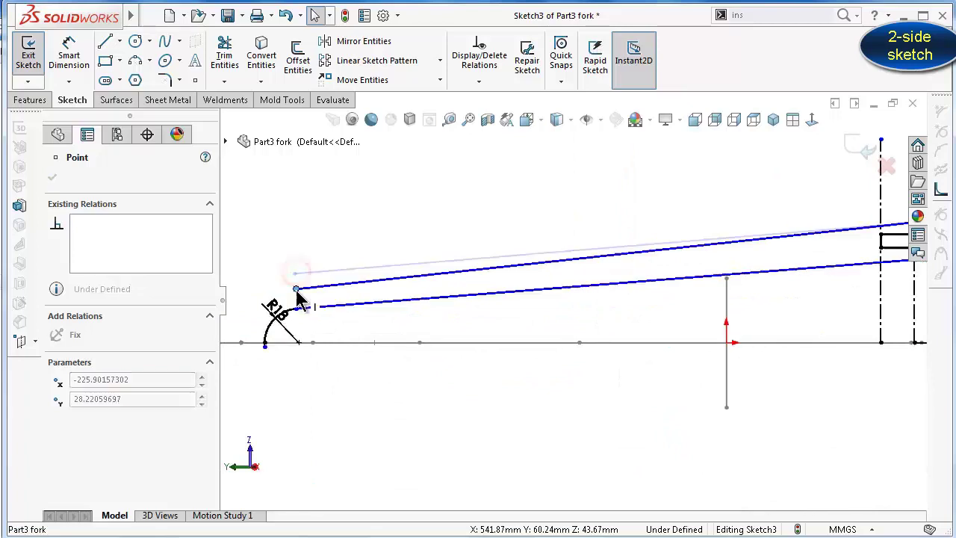
pyautogui.scroll(3, 618, 208)
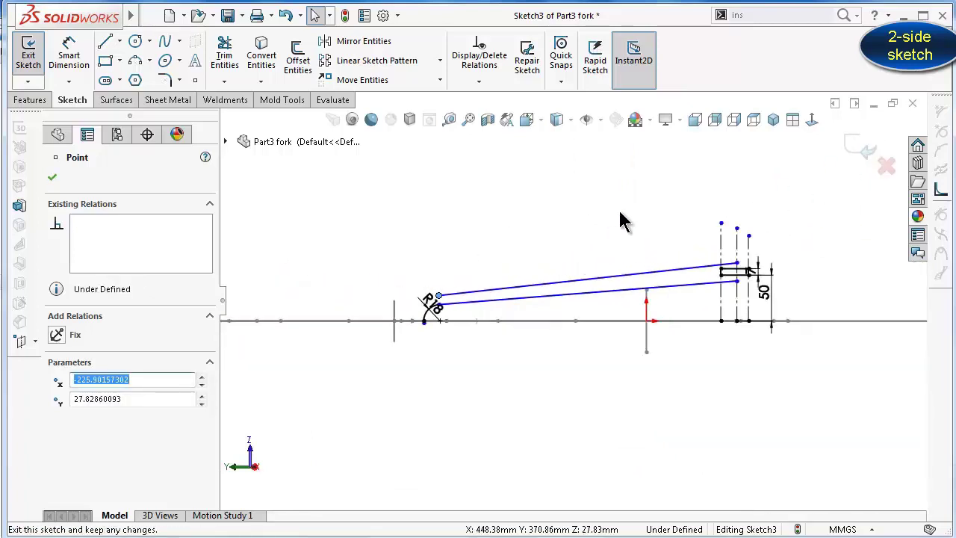
pyautogui.scroll(-2, 682, 257)
pyautogui.scroll(-1, 706, 278)
pyautogui.scroll(-1, 754, 319)
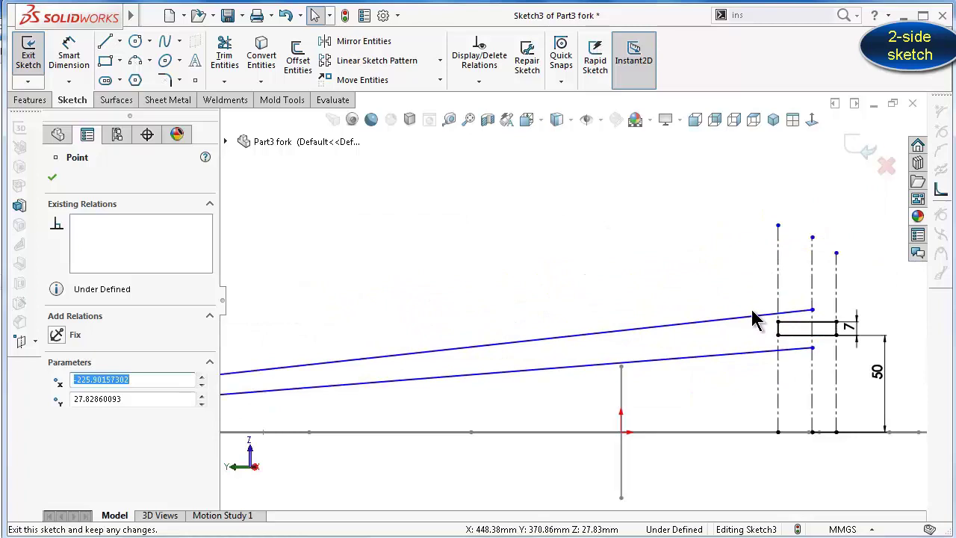
pyautogui.scroll(2, 522, 358)
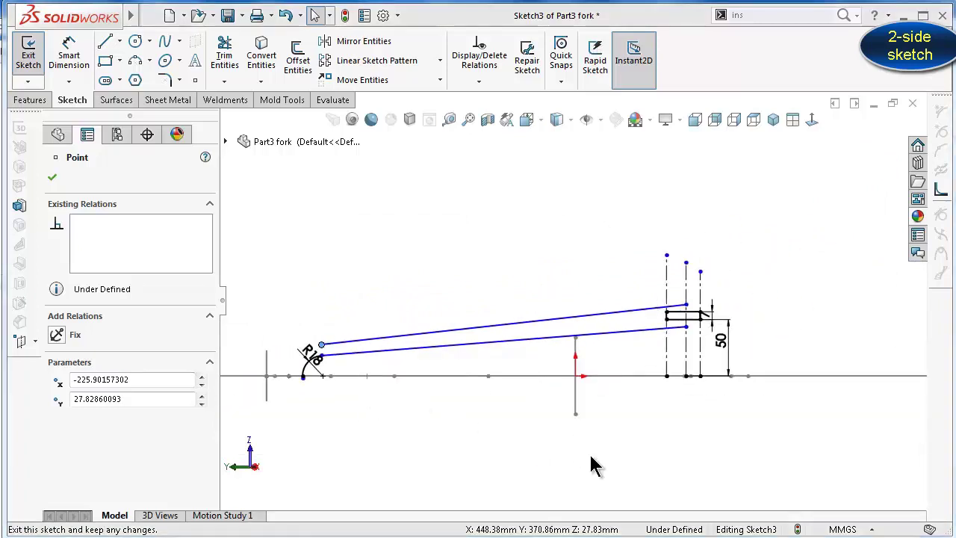
pyautogui.click(371, 263)
pyautogui.press('Down')
pyautogui.press('Down')
pyautogui.press('Down')
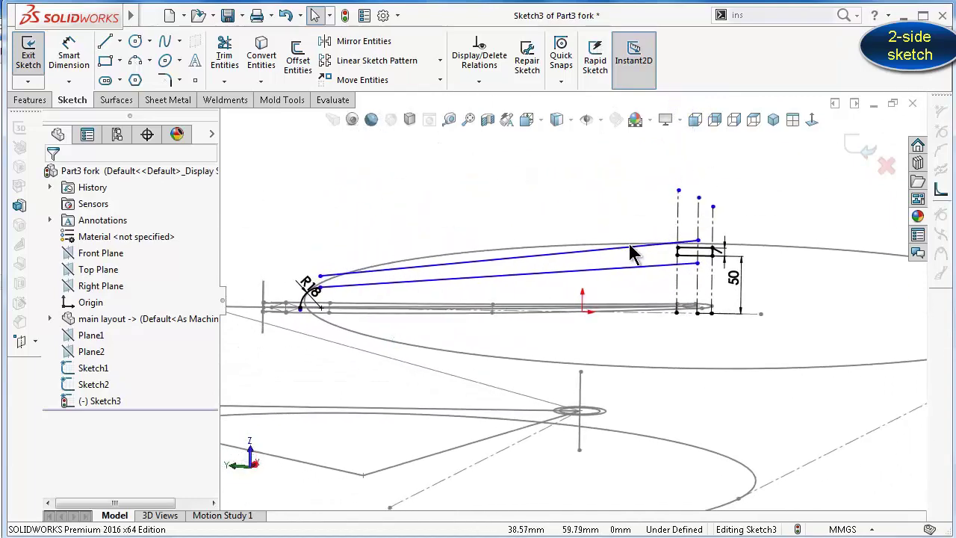
# Draw a third blade line from the middle dropout centreline to near the crown arc
pyautogui.scroll(-2, 620, 236)
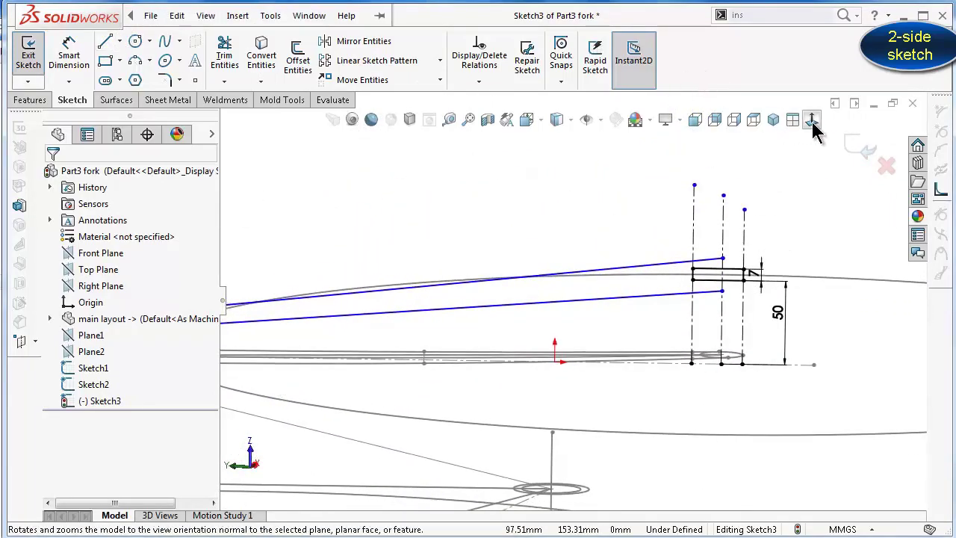
pyautogui.click(811, 121)
pyautogui.scroll(-5, 660, 310)
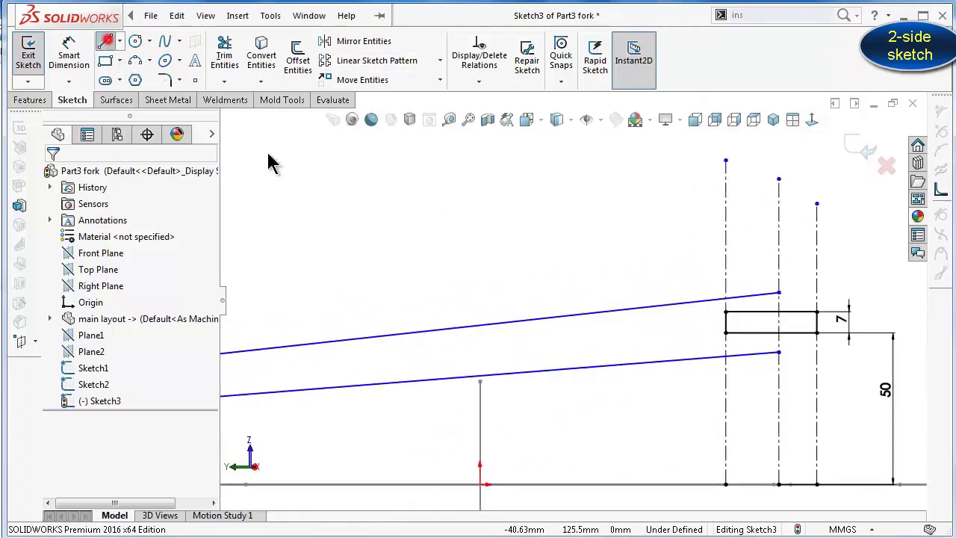
pyautogui.click(779, 251)
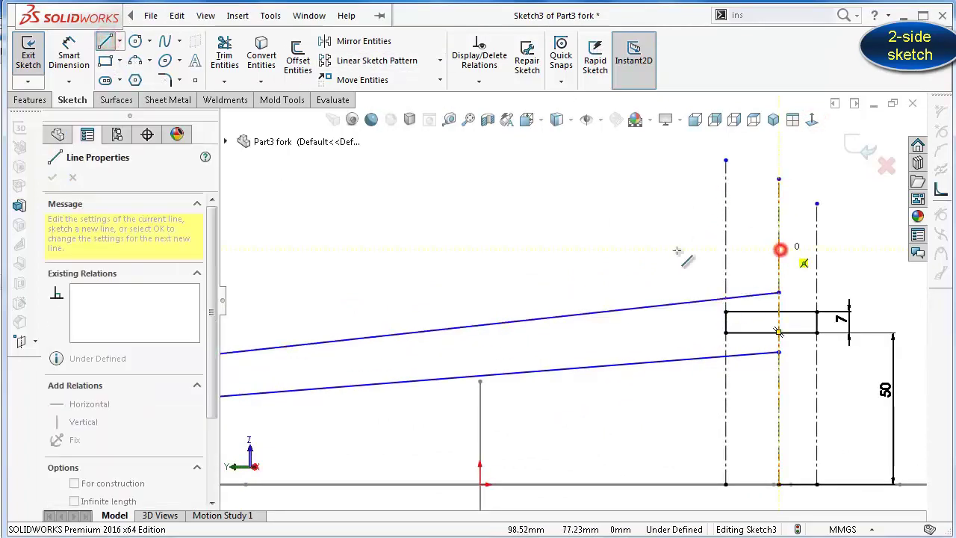
pyautogui.scroll(4, 560, 292)
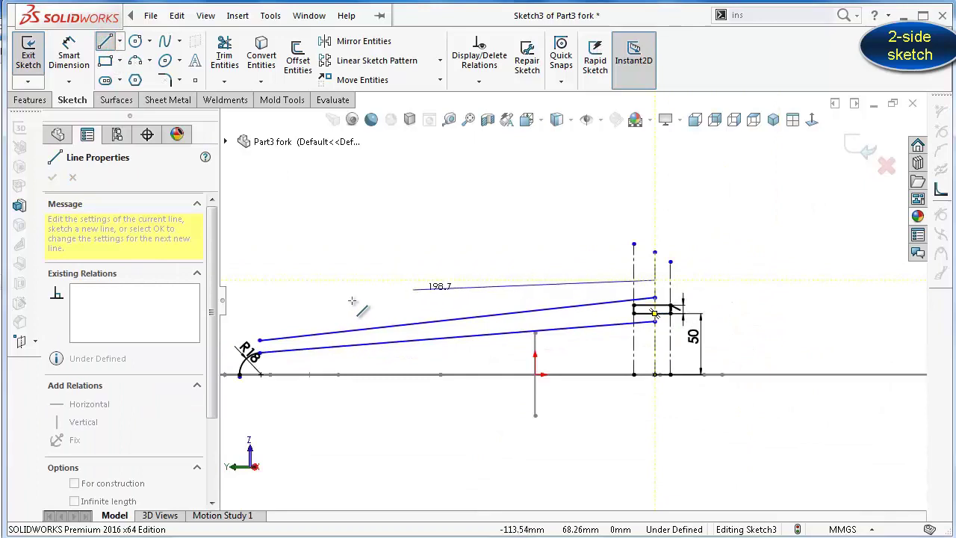
pyautogui.click(259, 313)
pyautogui.press('Escape')
# Draw a vertical line joining the top and bottom blade ends
pyautogui.scroll(-5, 593, 309)
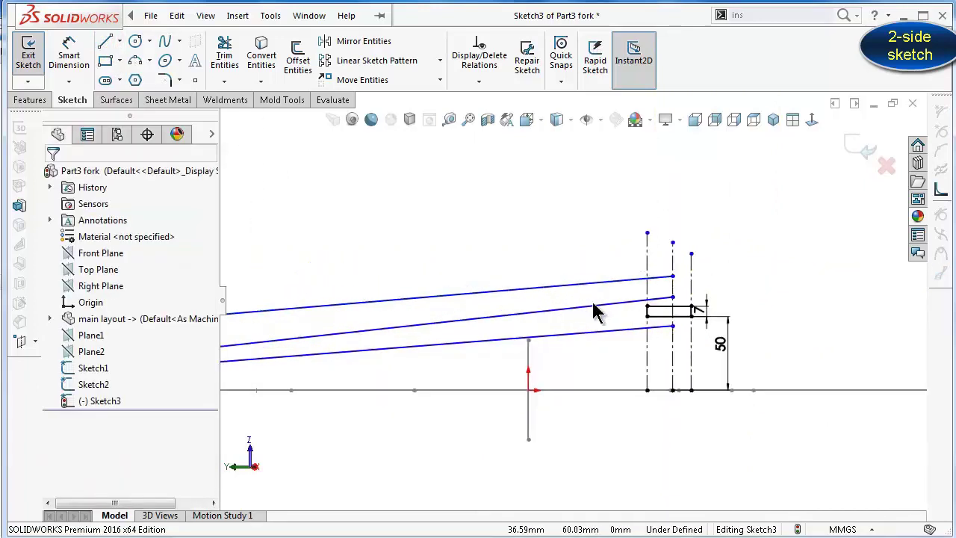
pyautogui.scroll(2, 598, 272)
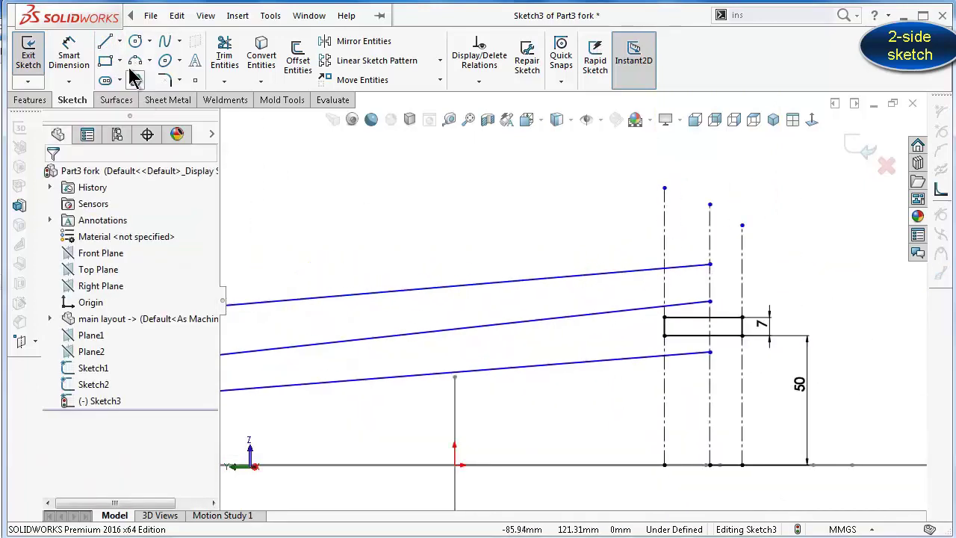
pyautogui.click(106, 43)
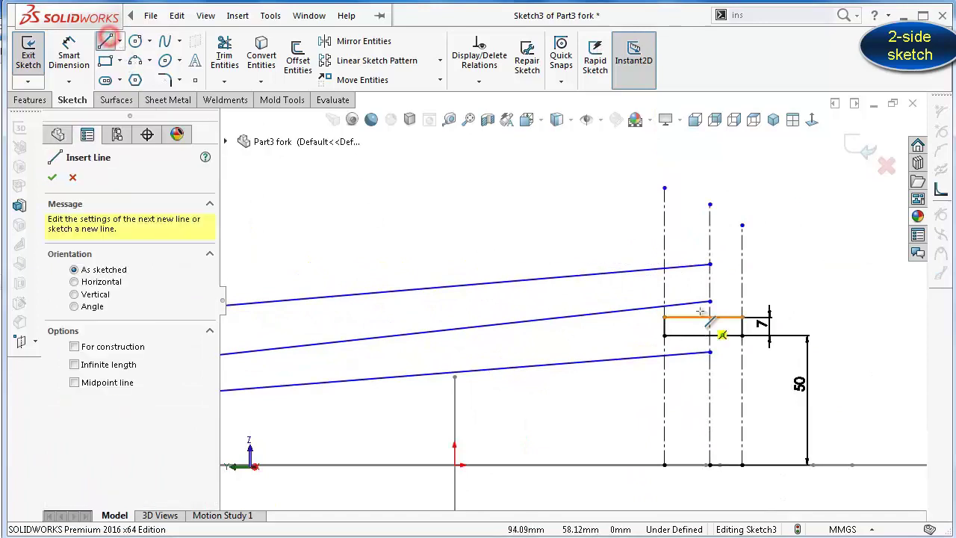
pyautogui.click(710, 265)
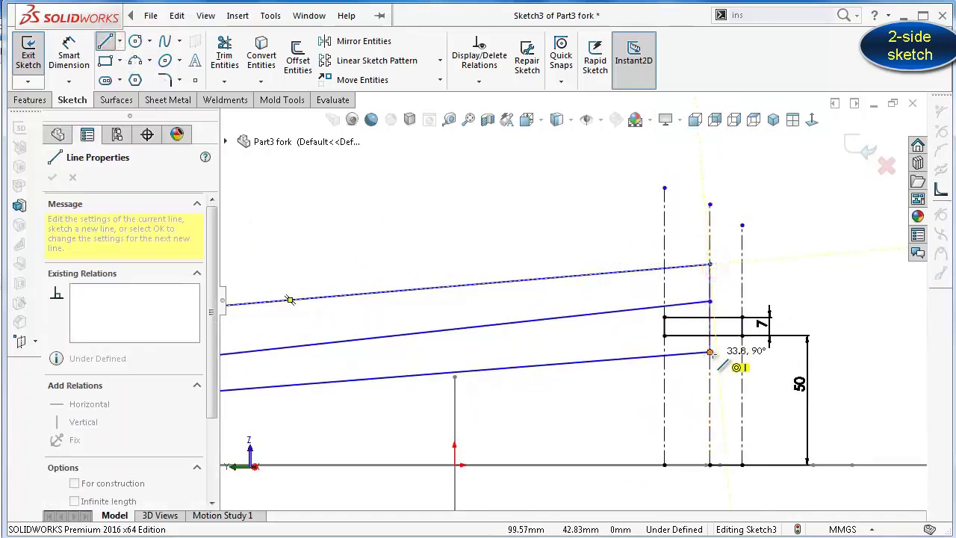
pyautogui.doubleClick(710, 352)
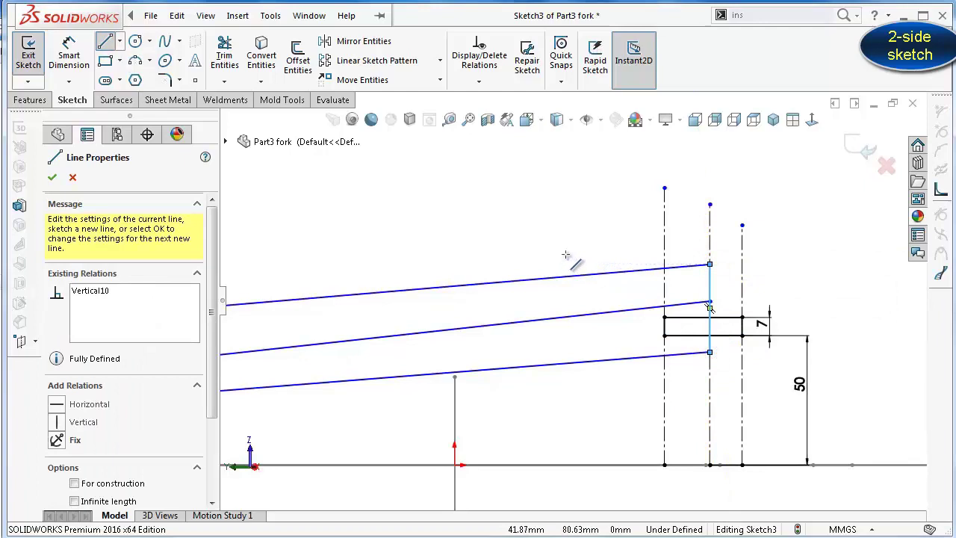
pyautogui.press('Escape')
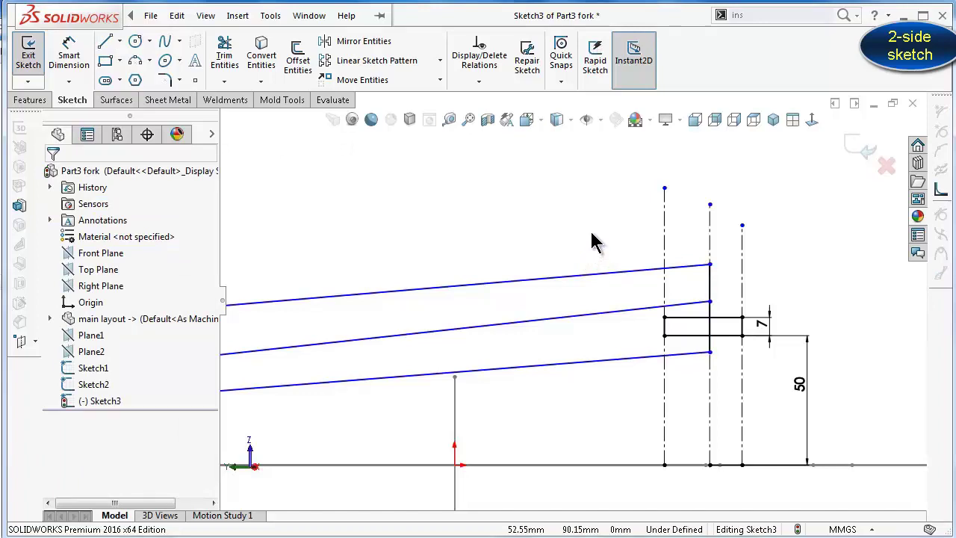
# Dimension the vertical connecting line to 15.5 mm
pyautogui.moveTo(569, 235); pyautogui.dragTo(539, 171, button='right')
pyautogui.click(709, 284)
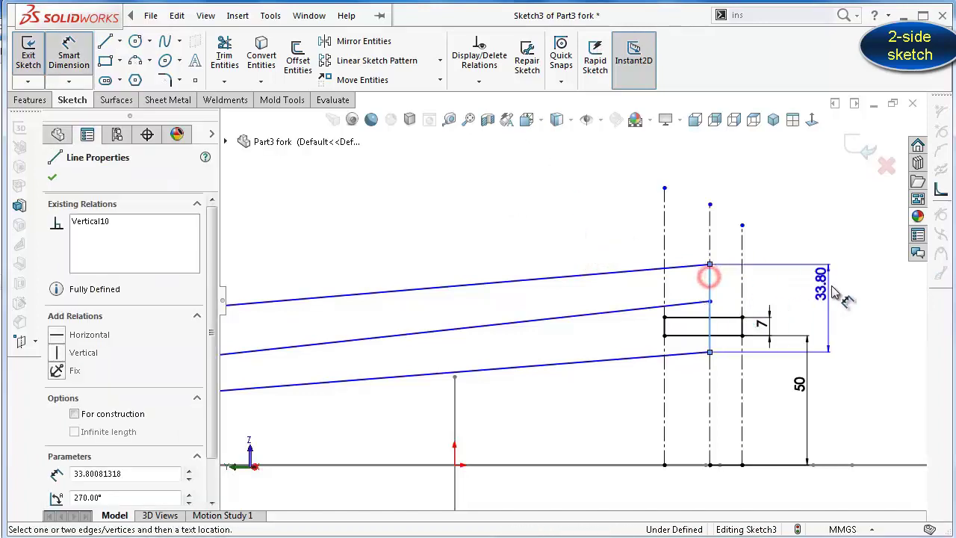
pyautogui.click(833, 295)
pyautogui.write('15')
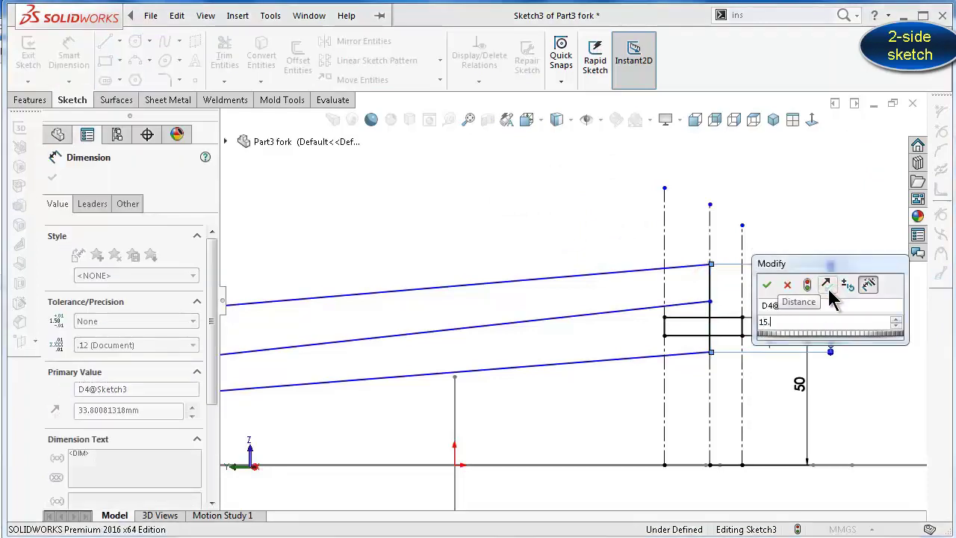
pyautogui.write('.5')
pyautogui.press('Return')
pyautogui.scroll(-2, 745, 280)
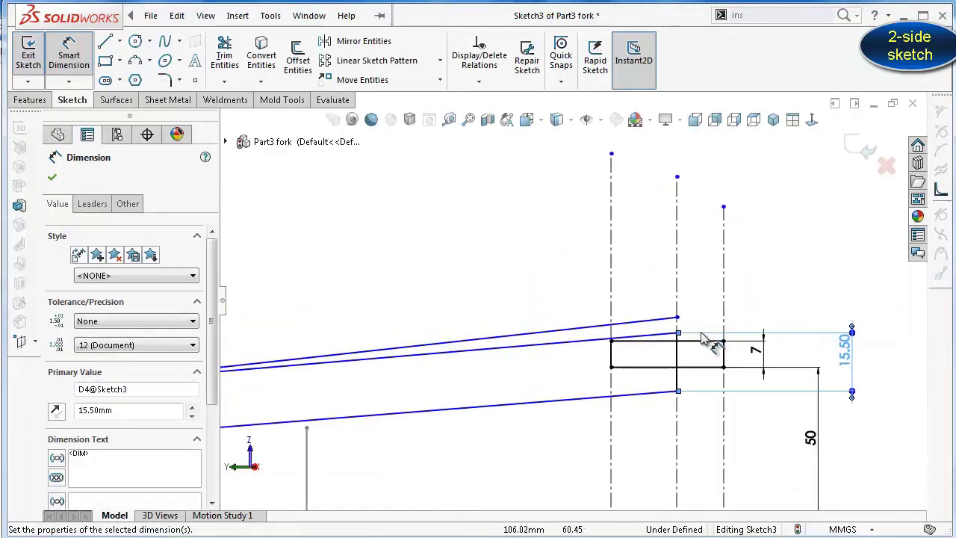
pyautogui.press('Escape')
pyautogui.scroll(-1, 687, 358)
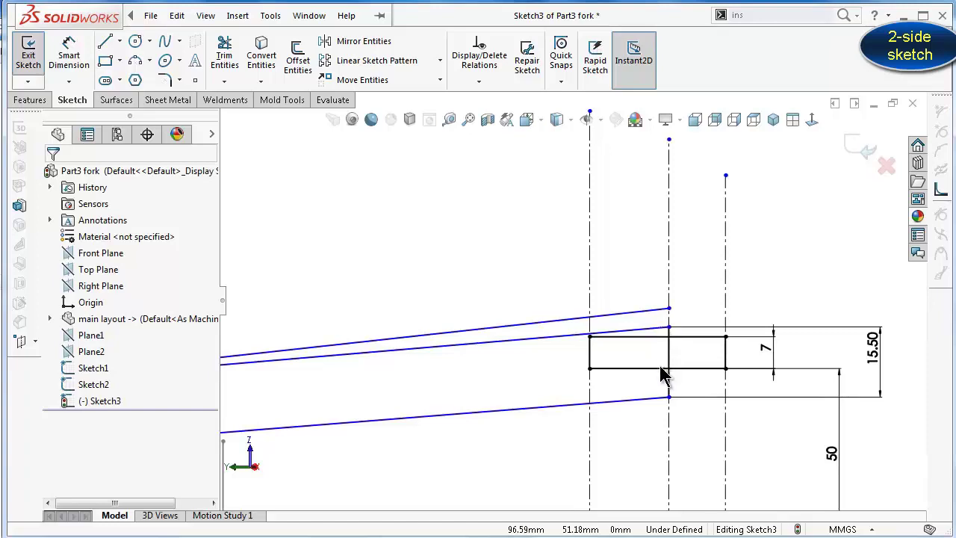
pyautogui.scroll(2, 395, 384)
pyautogui.scroll(2, 326, 378)
pyautogui.scroll(2, 397, 324)
# Drag the middle blade line's end point down the vertical connecting line and dismiss the warning
pyautogui.scroll(-1, 397, 324)
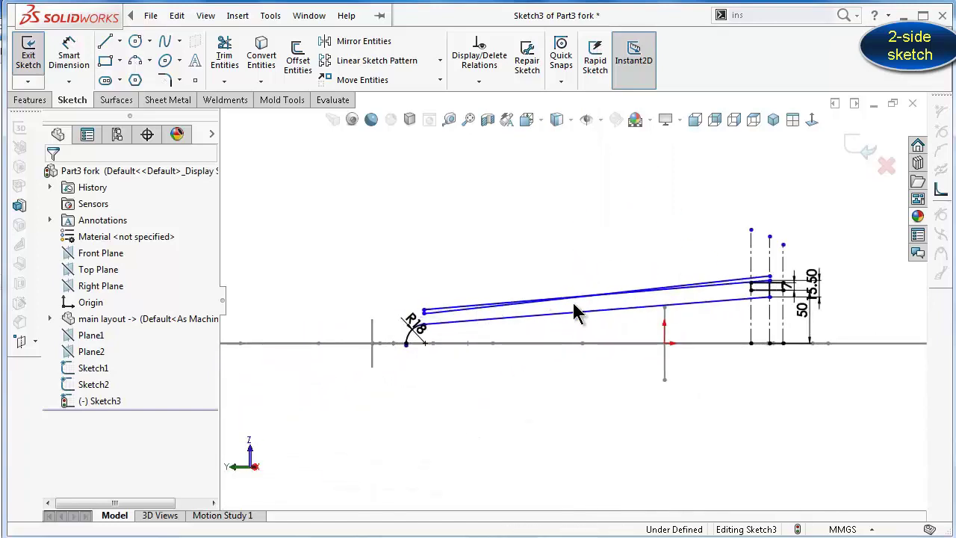
pyautogui.scroll(-1, 776, 290)
pyautogui.click(769, 273)
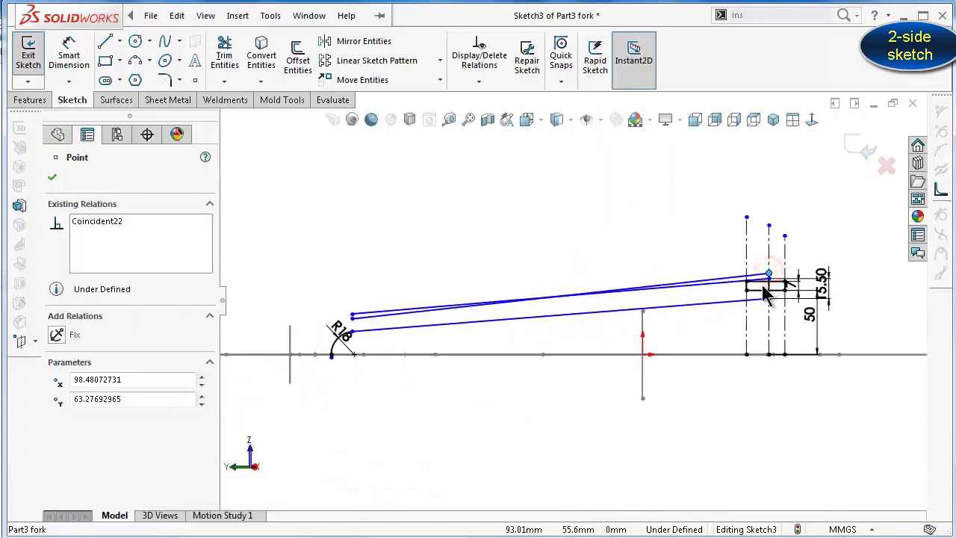
pyautogui.moveTo(766, 294); pyautogui.dragTo(773, 282)
pyautogui.click(536, 326)
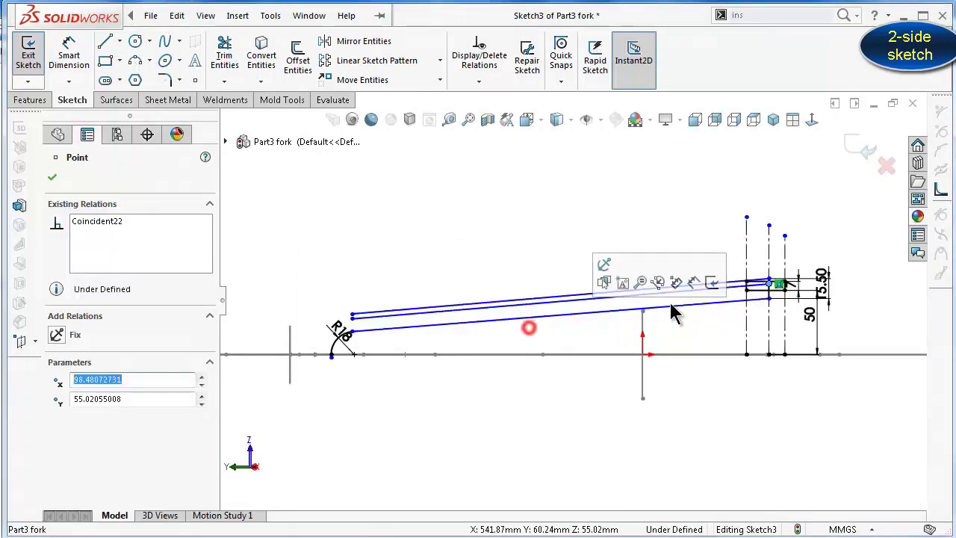
pyautogui.click(646, 205)
# Check the relations of the vertical connecting line, the crown arc and its attached blade line
pyautogui.scroll(-2, 687, 295)
pyautogui.scroll(-3, 739, 287)
pyautogui.scroll(-2, 741, 286)
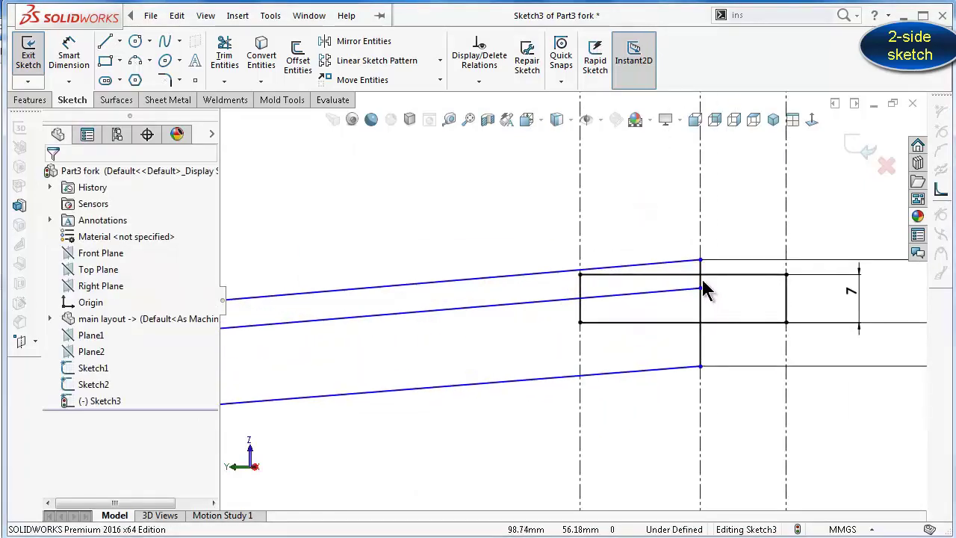
pyautogui.click(701, 306)
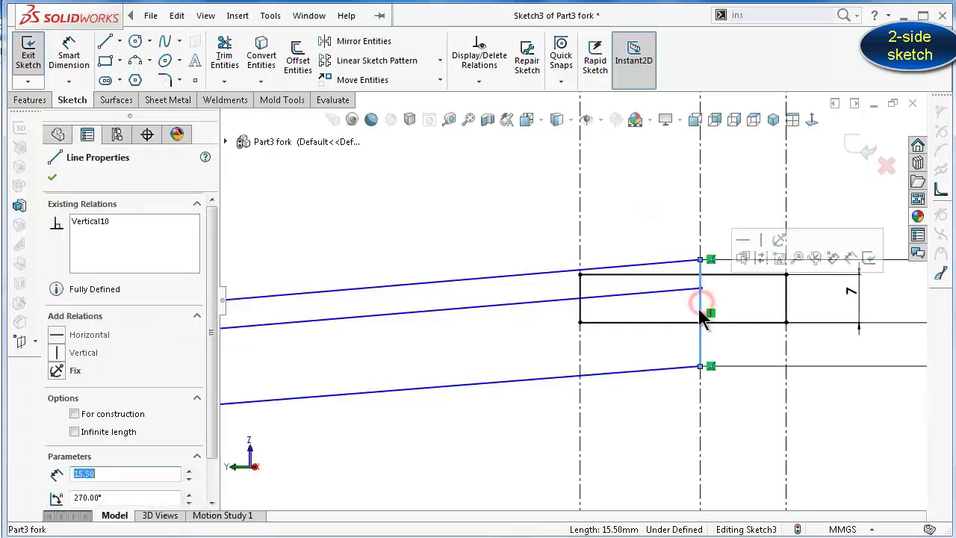
pyautogui.click(502, 368)
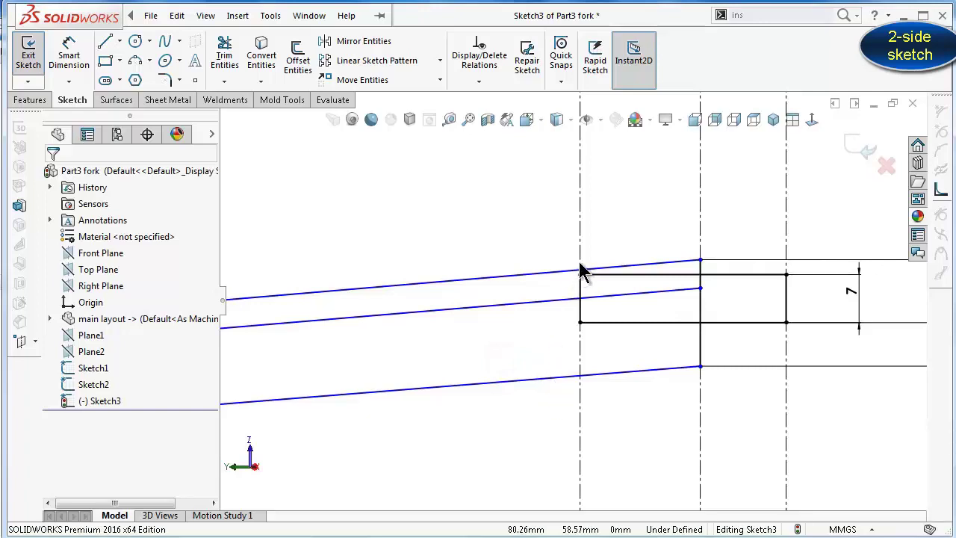
pyautogui.scroll(1, 635, 417)
pyautogui.scroll(1, 642, 373)
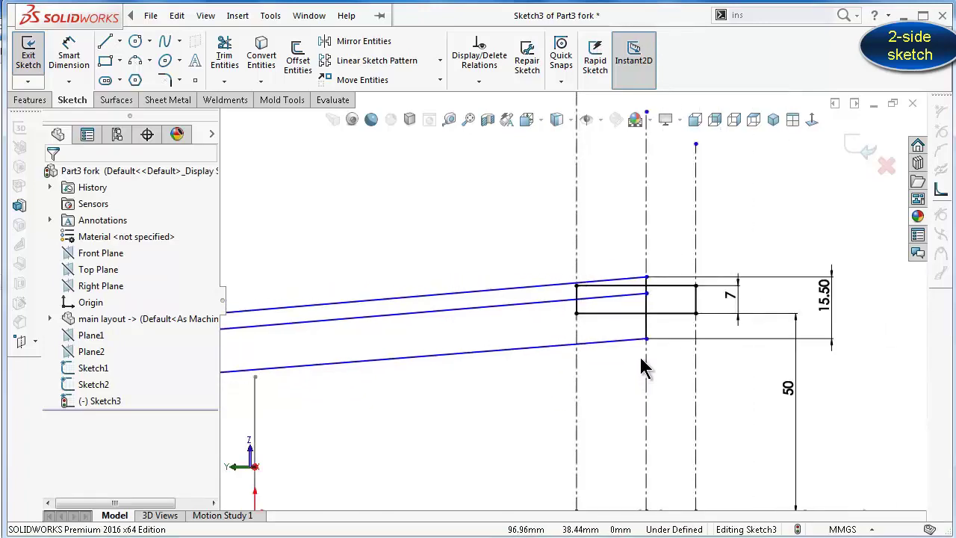
pyautogui.scroll(1, 642, 366)
pyautogui.scroll(-1, 331, 373)
pyautogui.scroll(-2, 316, 351)
pyautogui.scroll(-2, 353, 316)
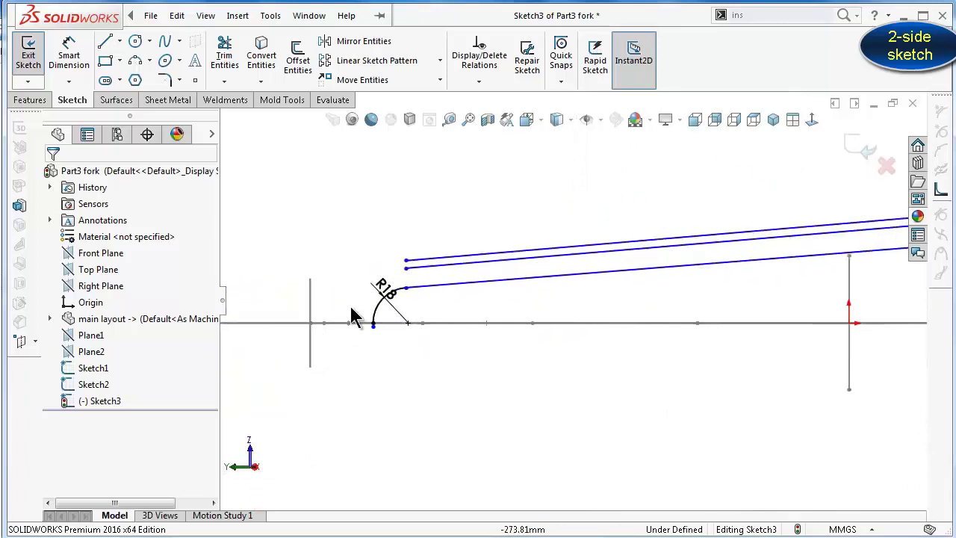
pyautogui.scroll(-1, 403, 293)
pyautogui.scroll(-1, 441, 287)
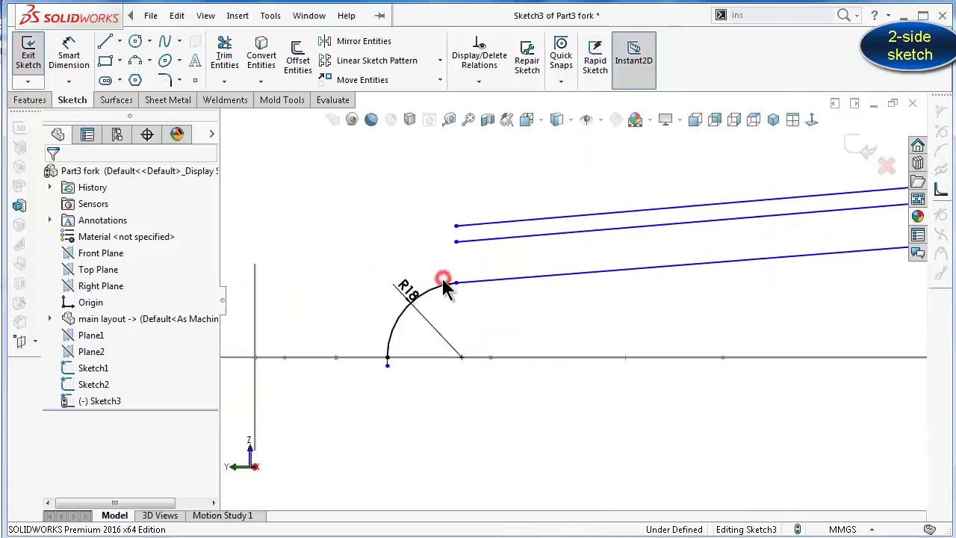
pyautogui.click(444, 283)
pyautogui.click(479, 282)
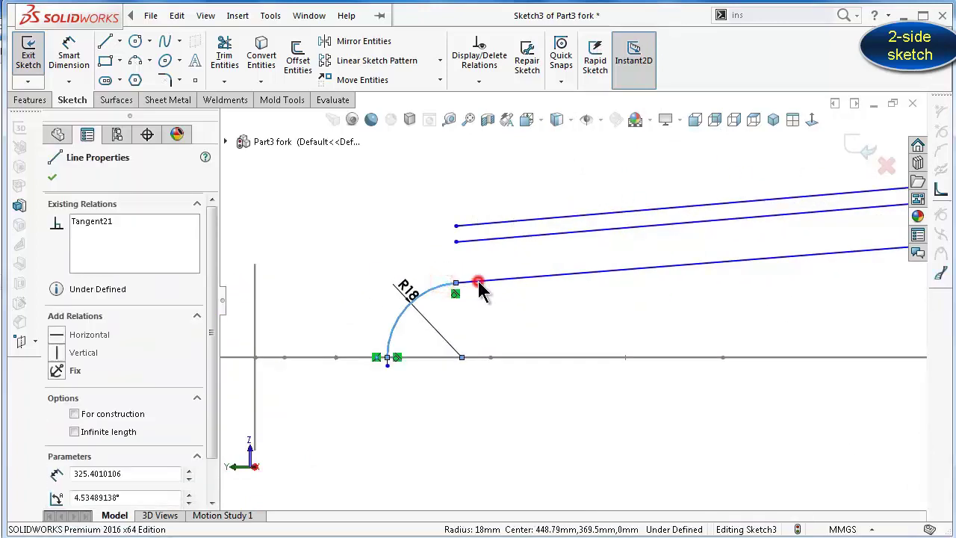
pyautogui.click(508, 313)
pyautogui.scroll(2, 517, 321)
pyautogui.scroll(-2, 866, 256)
pyautogui.scroll(-1, 856, 268)
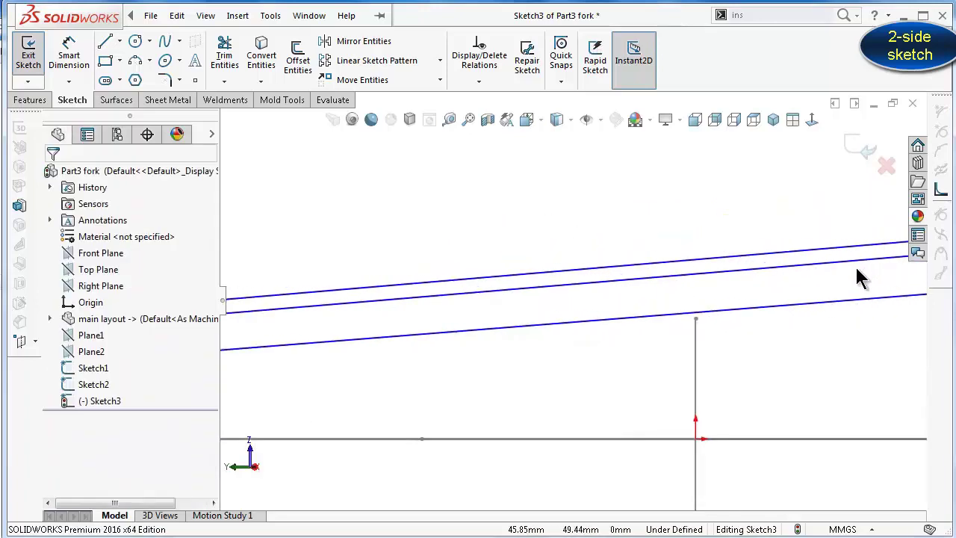
pyautogui.scroll(1, 819, 326)
pyautogui.scroll(-2, 819, 326)
pyautogui.scroll(-1, 695, 233)
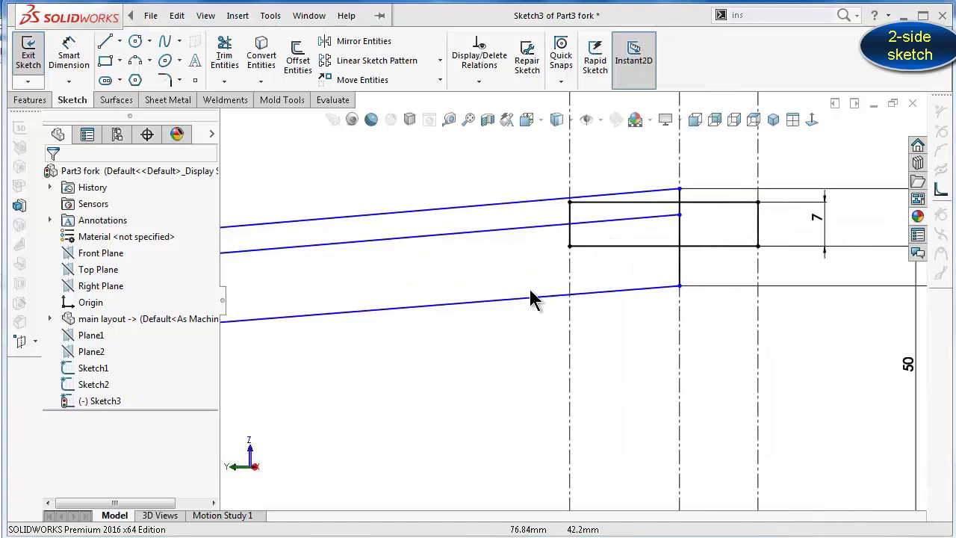
pyautogui.scroll(3, 384, 345)
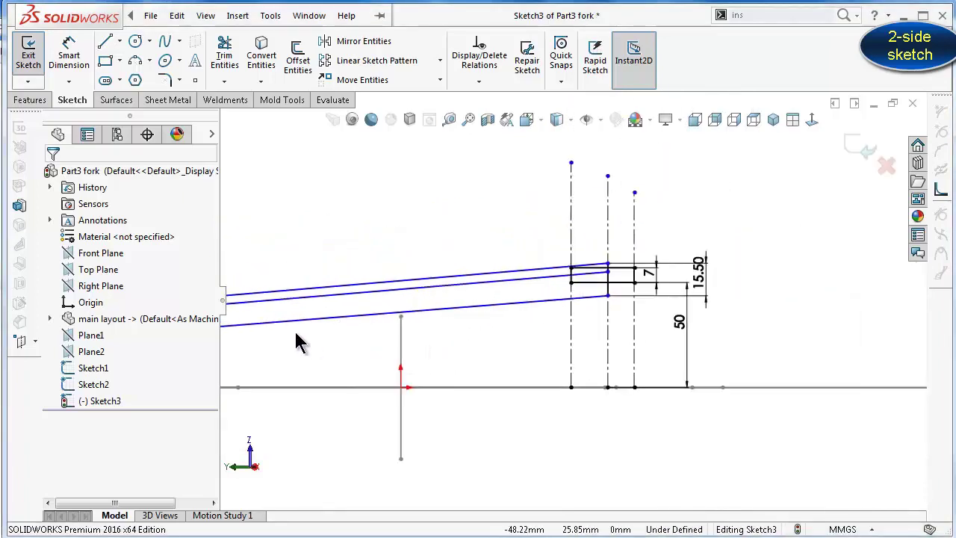
# Draw a vertical construction centreline up from the arc's upper end
pyautogui.click(203, 15)
pyautogui.click(119, 41)
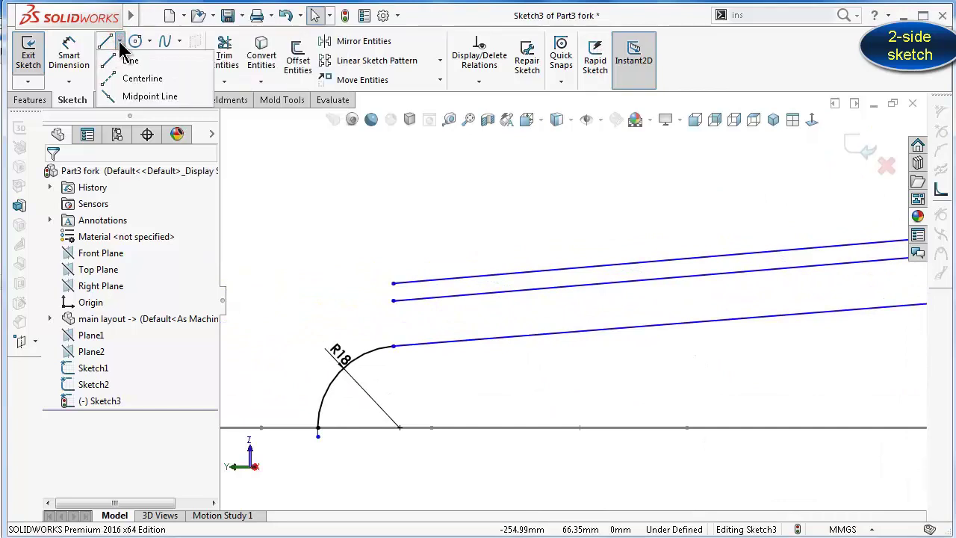
pyautogui.click(134, 76)
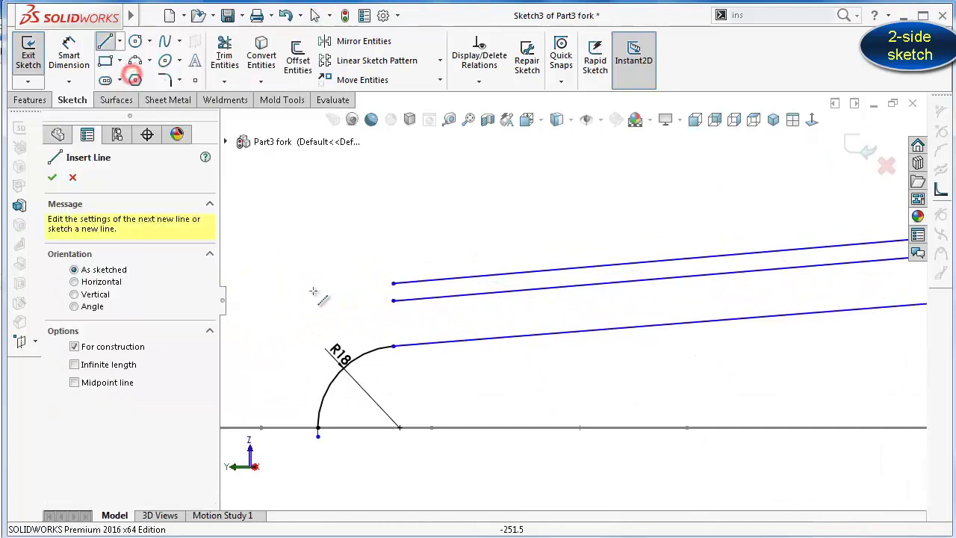
pyautogui.click(393, 347)
pyautogui.doubleClick(394, 270)
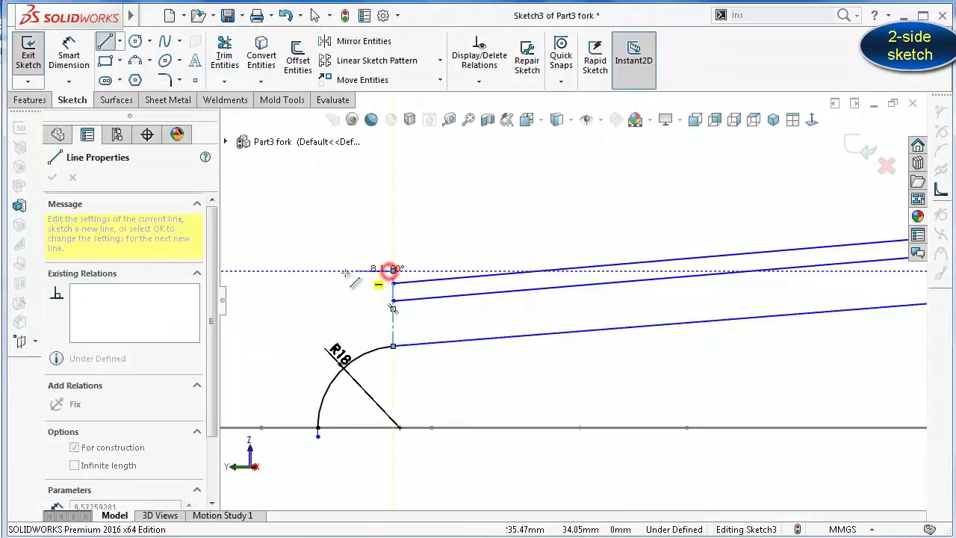
pyautogui.moveTo(342, 292); pyautogui.dragTo(332, 160, button='right')
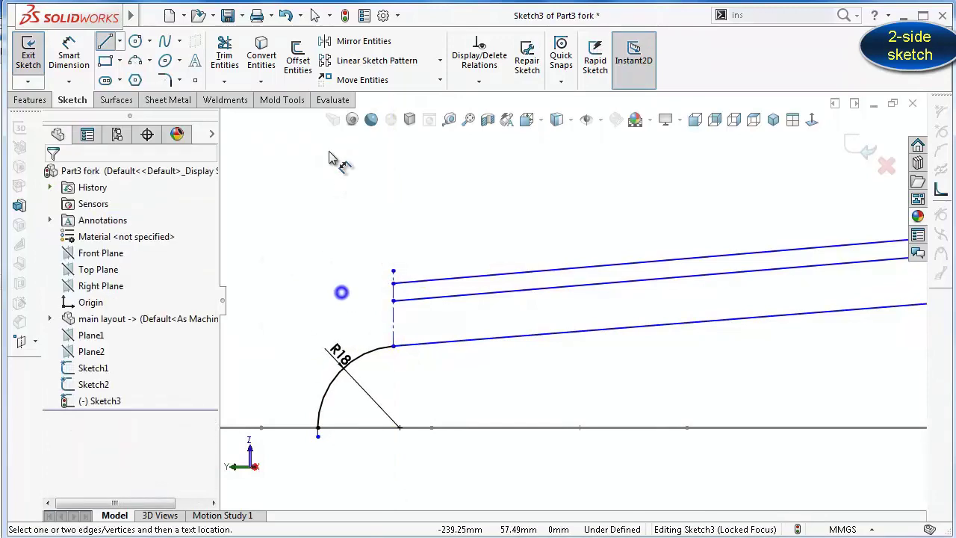
# Dimension the vertical construction line to 22 mm
pyautogui.click(394, 320)
pyautogui.click(349, 309)
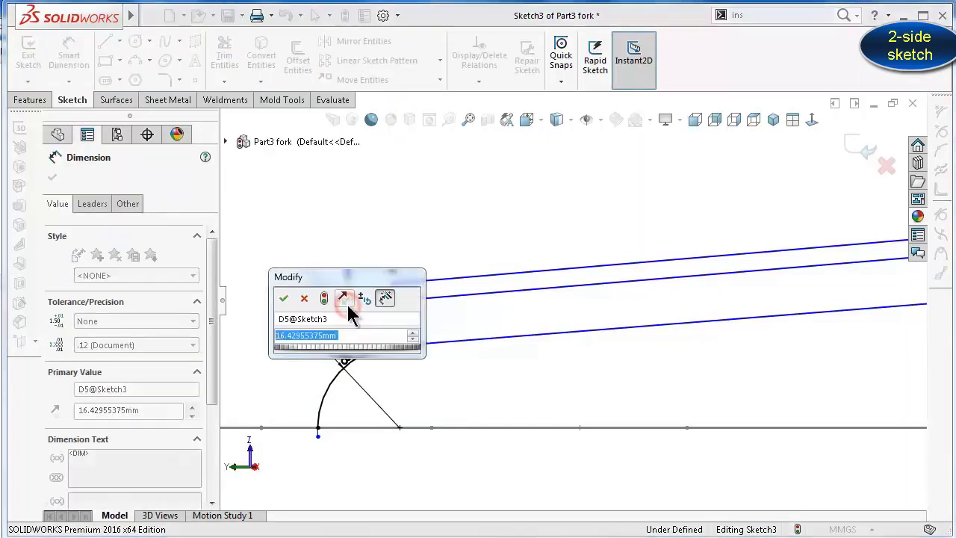
pyautogui.write('22')
pyautogui.press('Return')
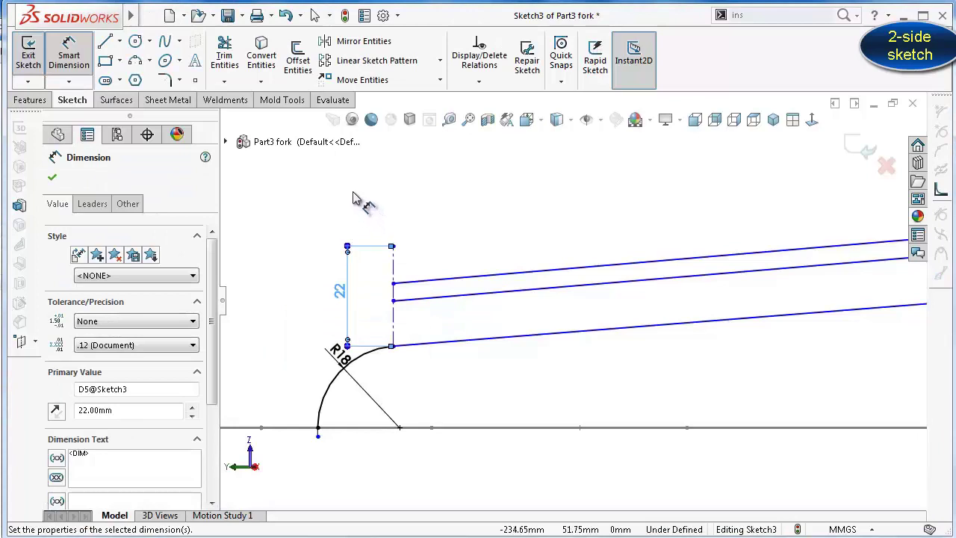
pyautogui.scroll(-3, 400, 306)
pyautogui.press('Escape')
# Merge the top blade line's start point onto the construction line's top end
pyautogui.click(418, 300)
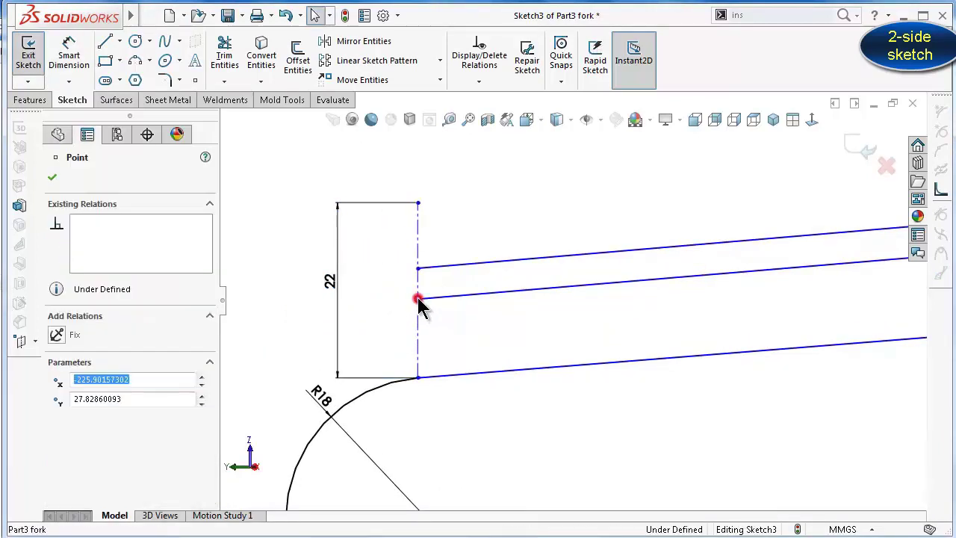
pyautogui.click(400, 269)
pyautogui.click(418, 267)
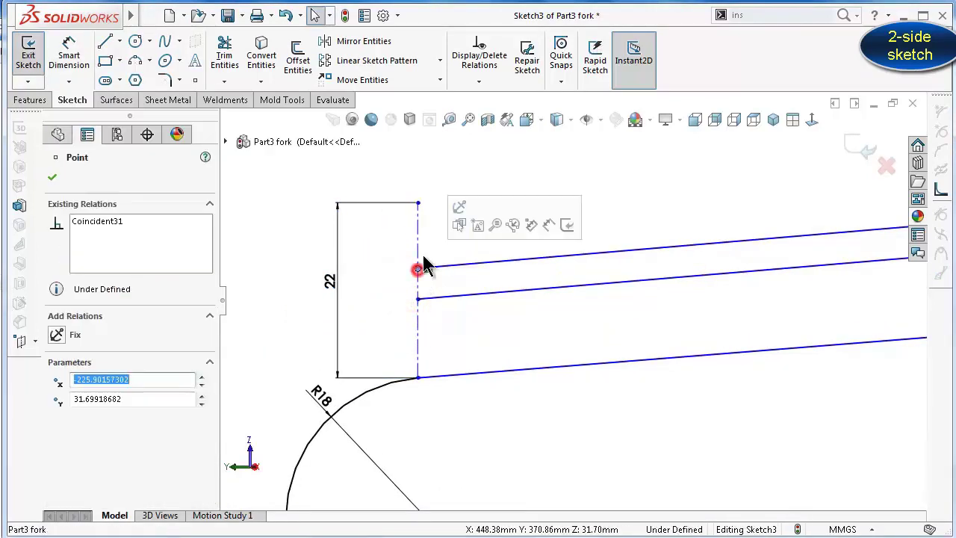
pyautogui.keyDown('ctrl'); pyautogui.click(417, 204); pyautogui.keyUp('ctrl')
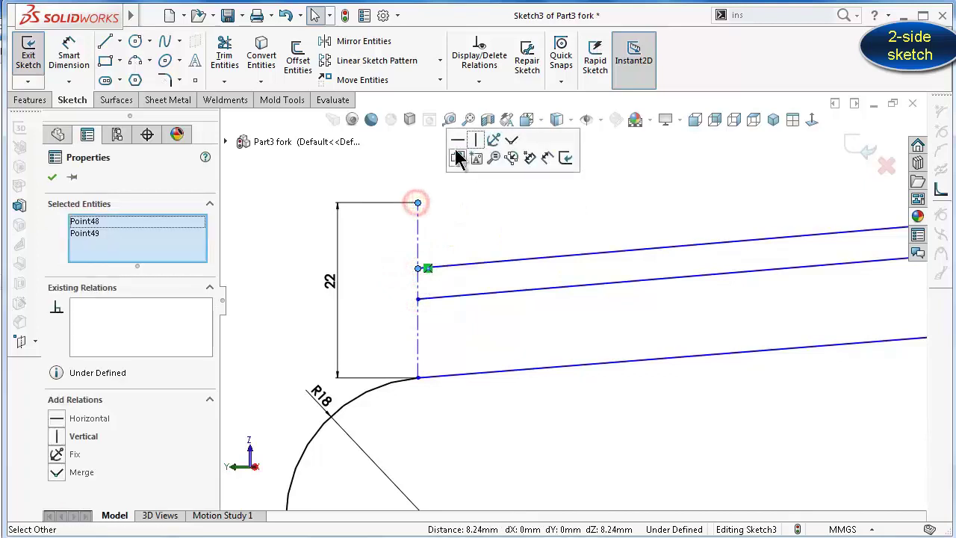
pyautogui.click(510, 139)
pyautogui.click(373, 258)
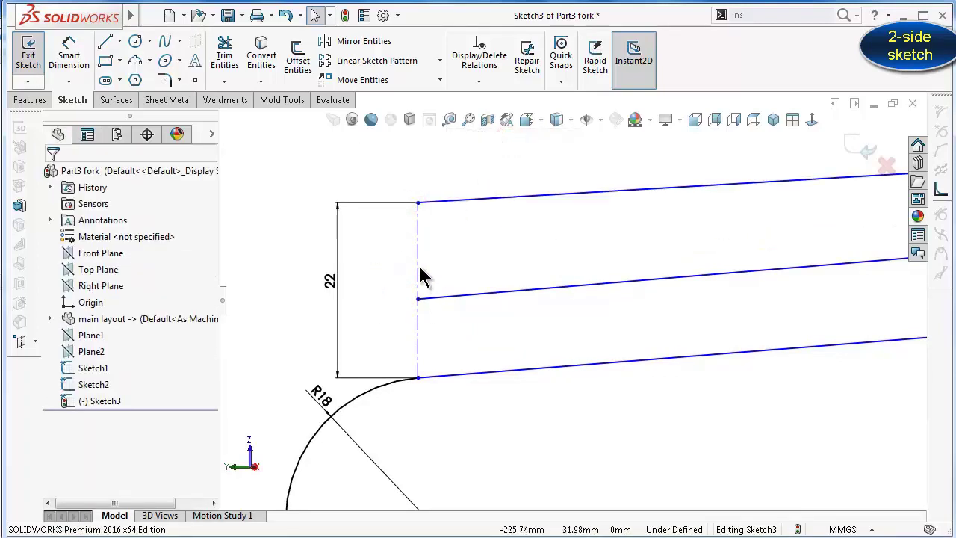
# Make the middle blade line's end coincident with the construction line's midpoint
pyautogui.click(418, 273)
pyautogui.rightClick(416, 272)
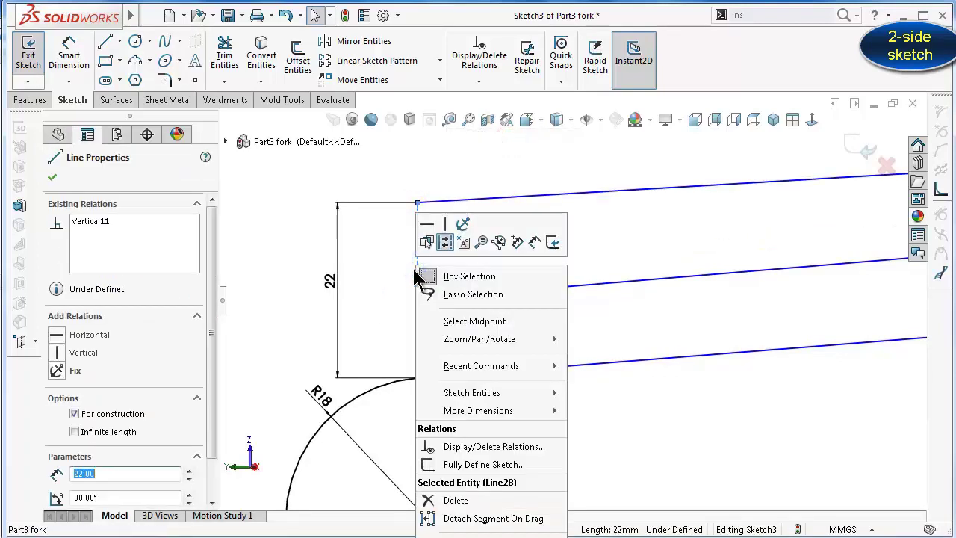
pyautogui.click(436, 320)
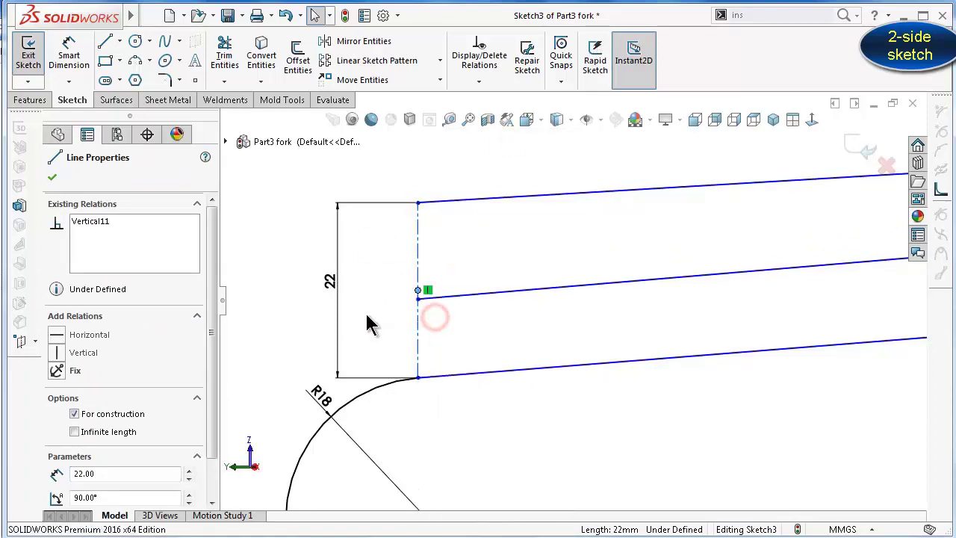
pyautogui.keyDown('ctrl'); pyautogui.click(418, 298); pyautogui.keyUp('ctrl')
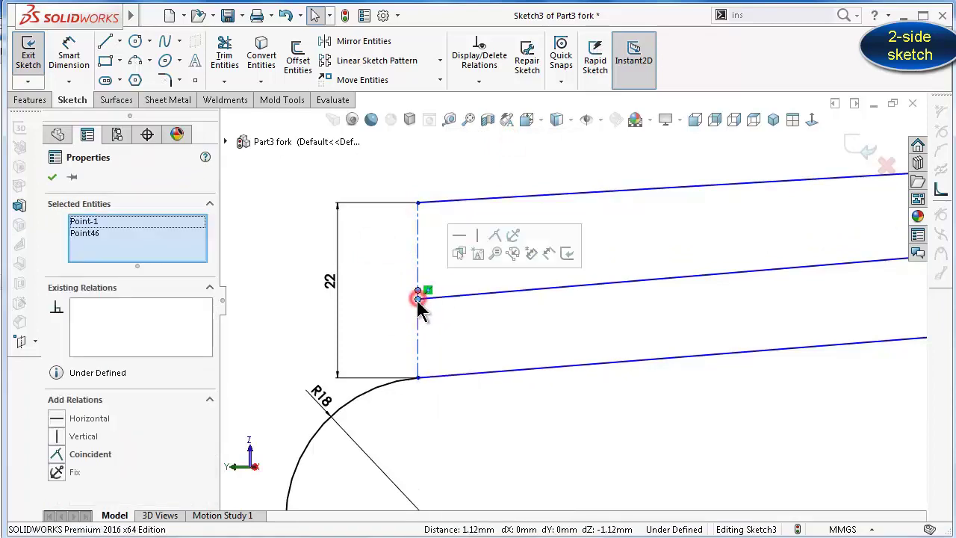
pyautogui.click(495, 235)
pyautogui.click(381, 247)
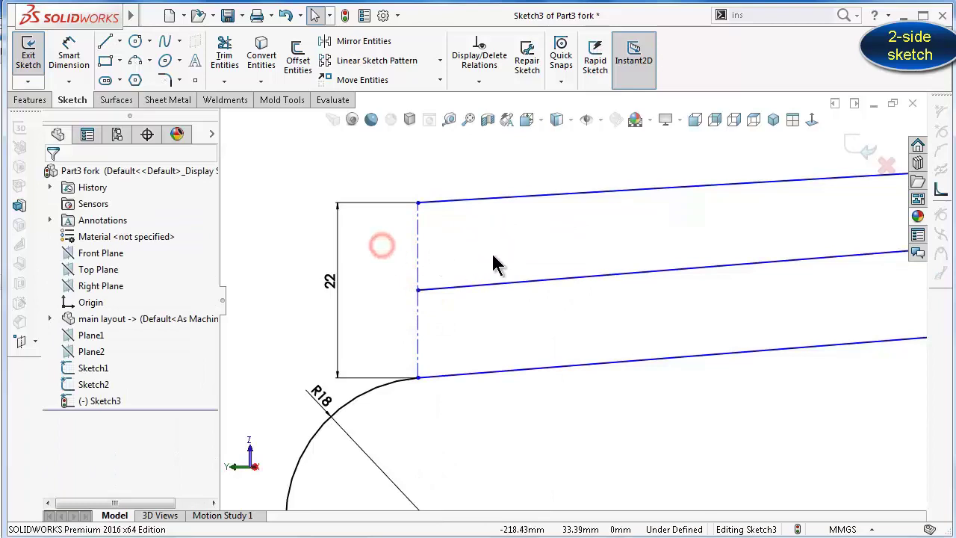
pyautogui.scroll(3, 560, 266)
pyautogui.scroll(2, 627, 276)
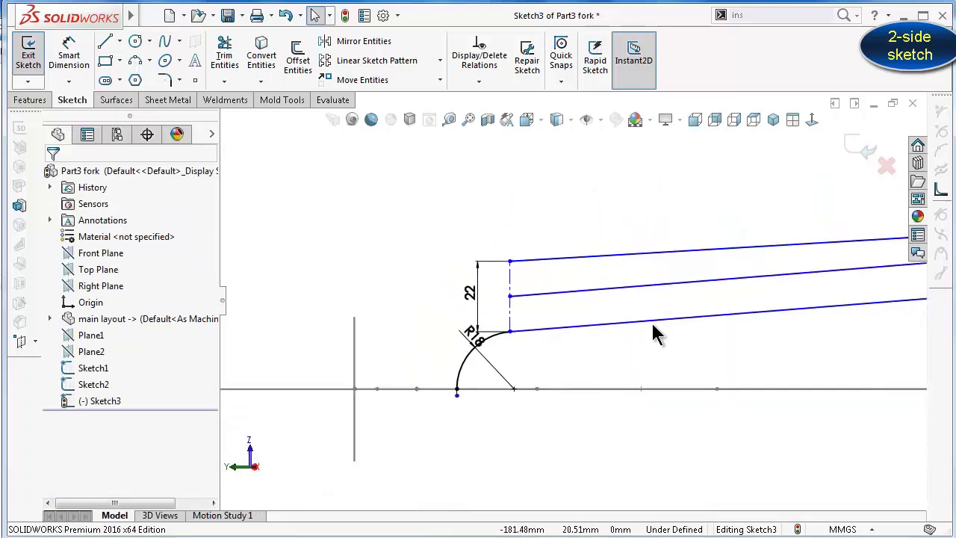
pyautogui.scroll(2, 653, 325)
pyautogui.scroll(1, 821, 295)
pyautogui.scroll(-1, 828, 293)
pyautogui.scroll(-2, 828, 292)
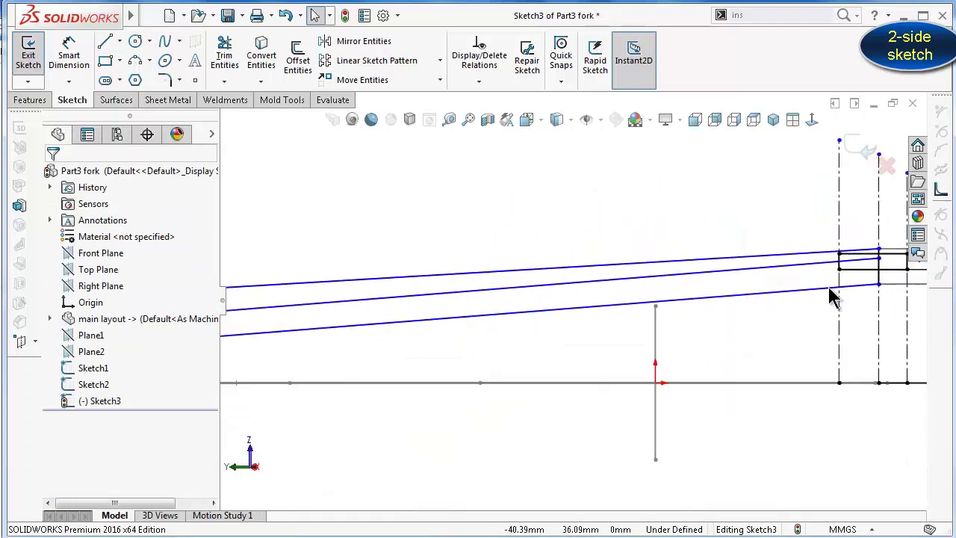
pyautogui.scroll(-1, 828, 289)
pyautogui.scroll(-1, 817, 257)
# Make the middle blade line coincident with the short dropout line's midpoint
pyautogui.click(793, 256)
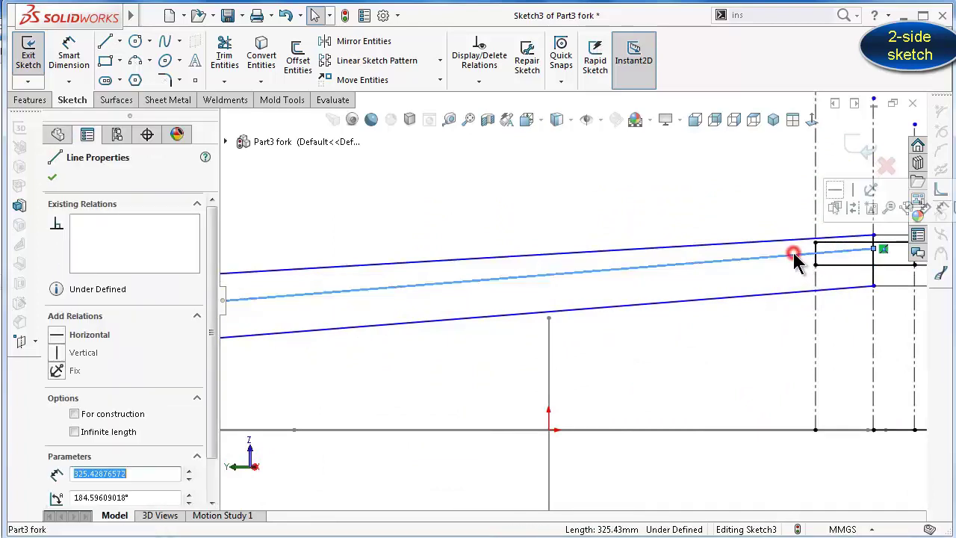
pyautogui.scroll(-1, 857, 270)
pyautogui.click(661, 202)
pyautogui.scroll(-1, 735, 261)
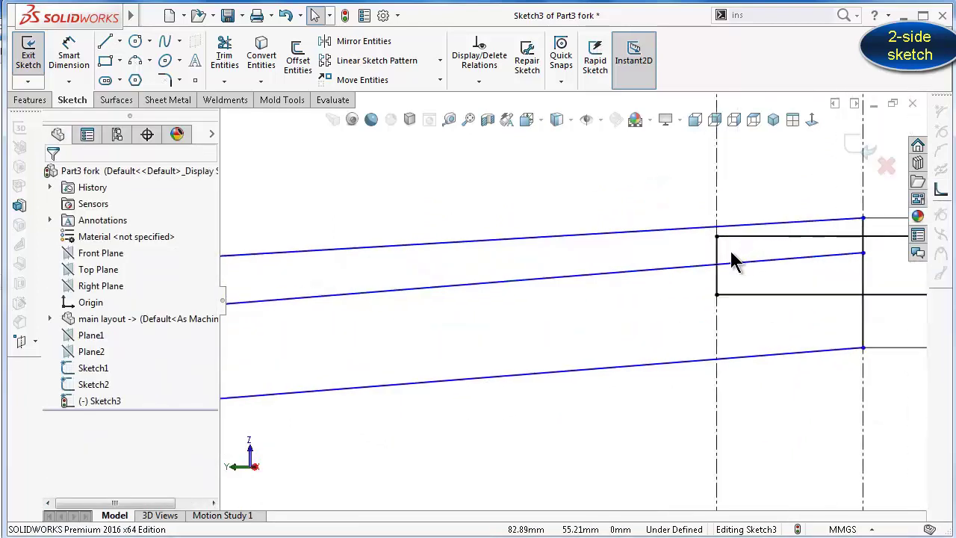
pyautogui.click(716, 248)
pyautogui.rightClick(718, 248)
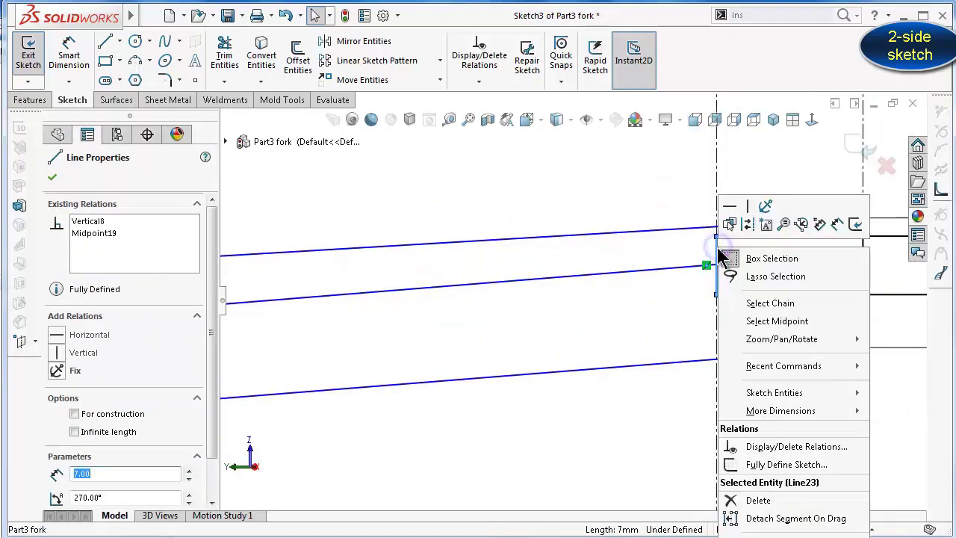
pyautogui.click(740, 320)
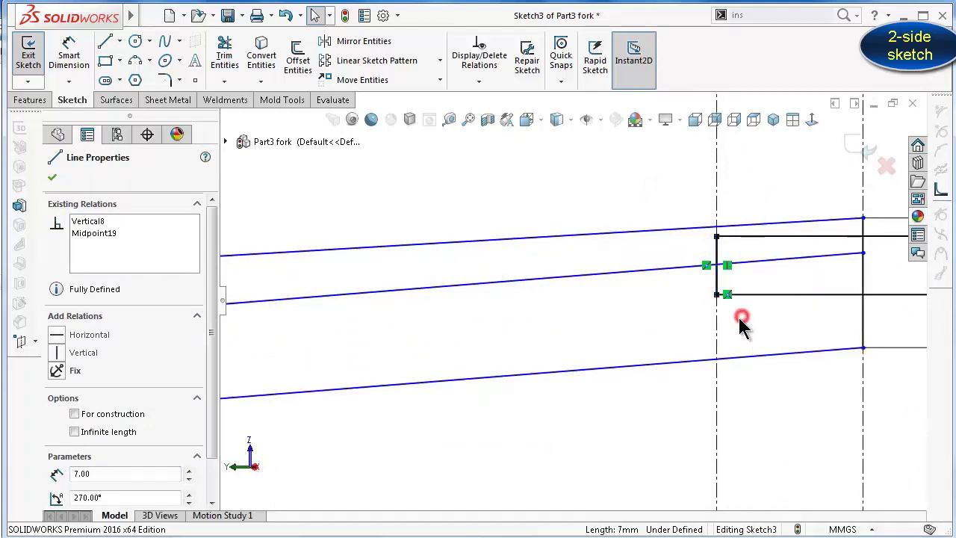
pyautogui.keyDown('ctrl'); pyautogui.click(678, 268); pyautogui.keyUp('ctrl')
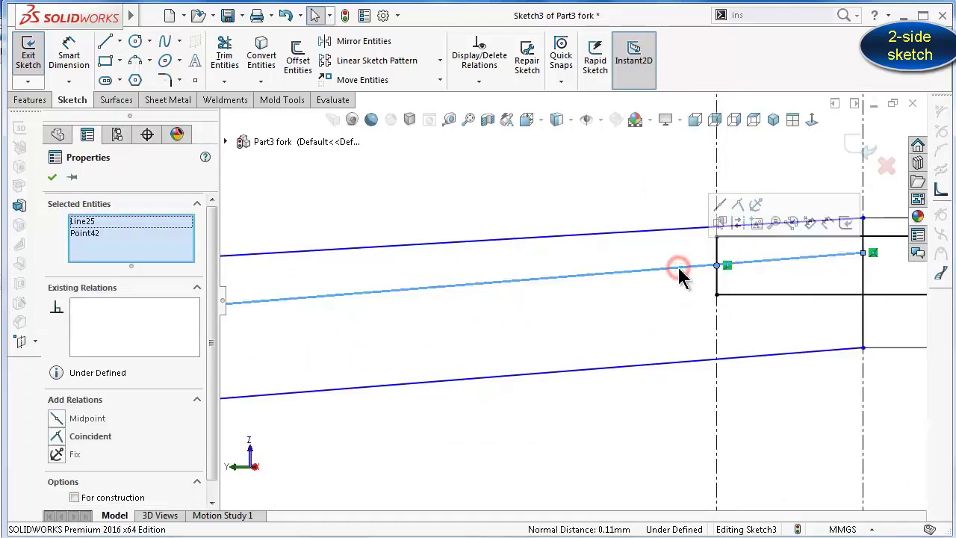
pyautogui.click(737, 207)
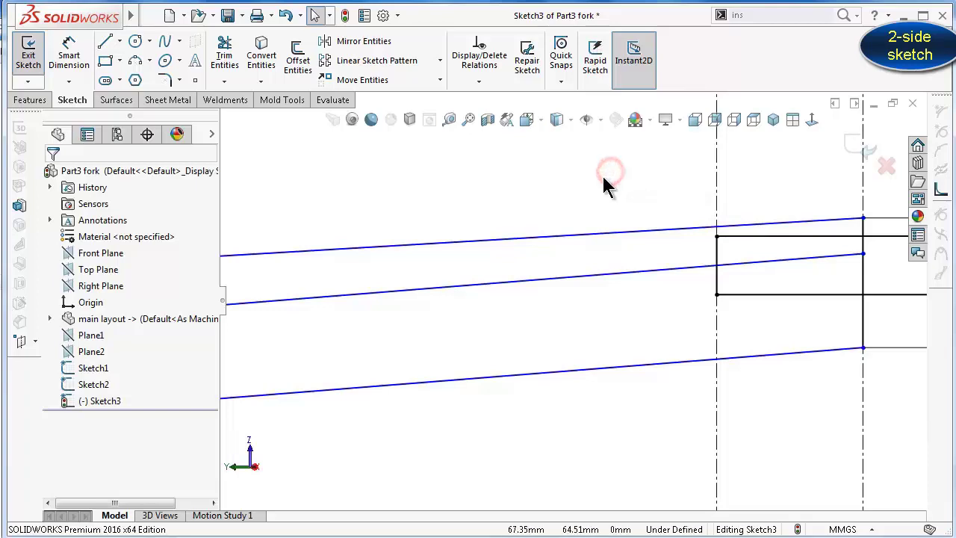
# Give the middle blade line's end point a Midpoint relation to the vertical line
pyautogui.press('z')
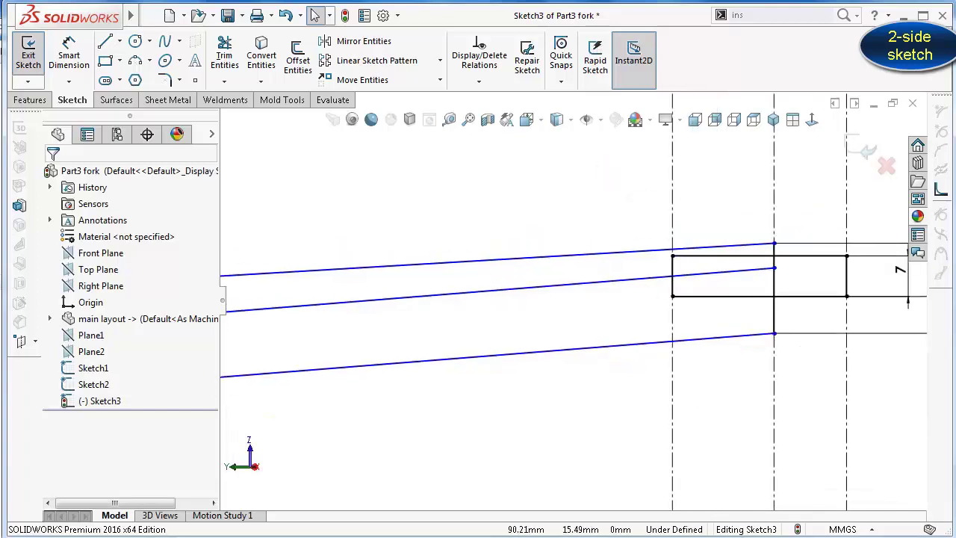
pyautogui.click(773, 268)
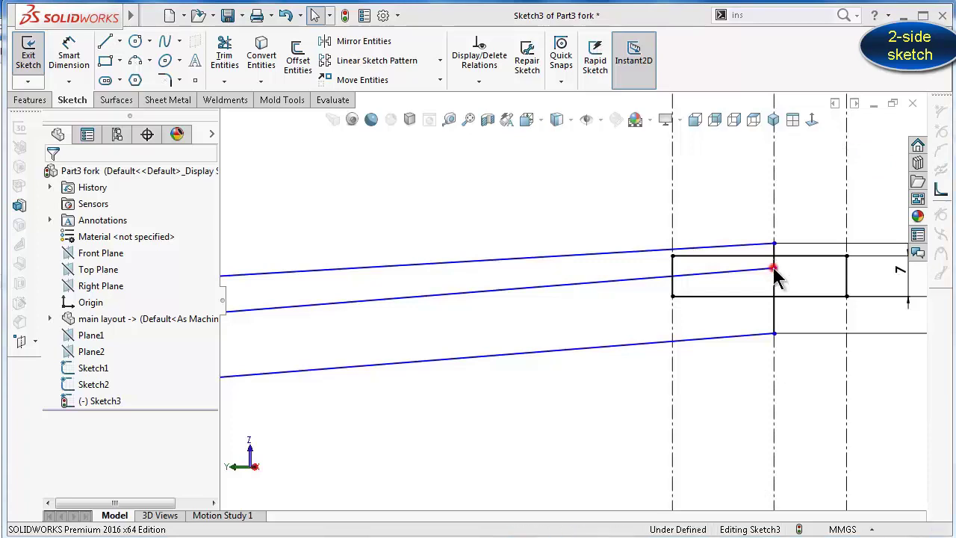
pyautogui.keyDown('ctrl'); pyautogui.click(774, 307); pyautogui.keyUp('ctrl')
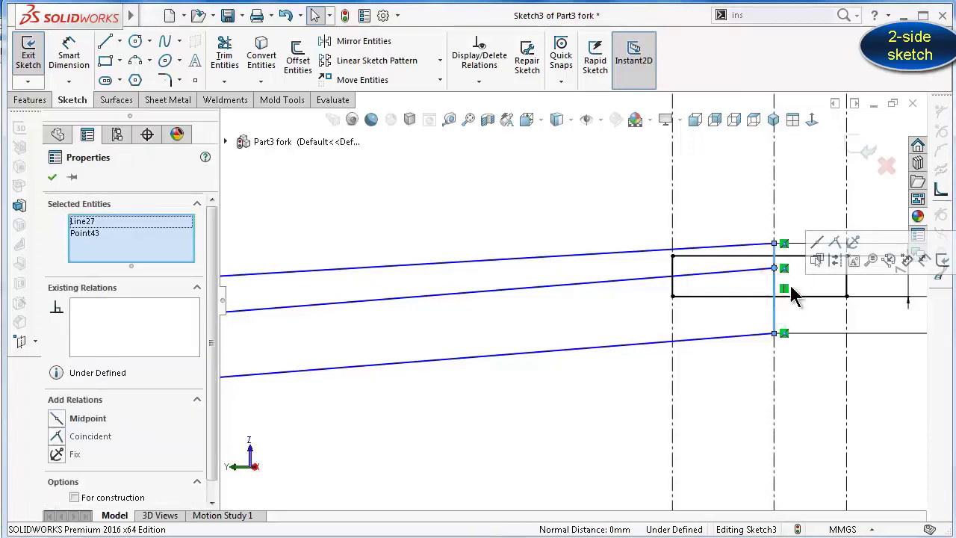
pyautogui.click(816, 244)
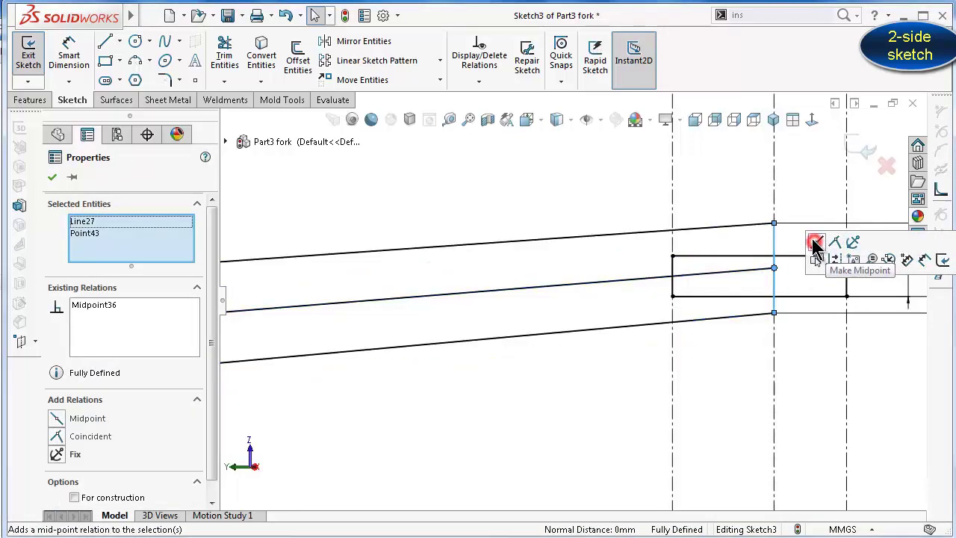
pyautogui.click(575, 192)
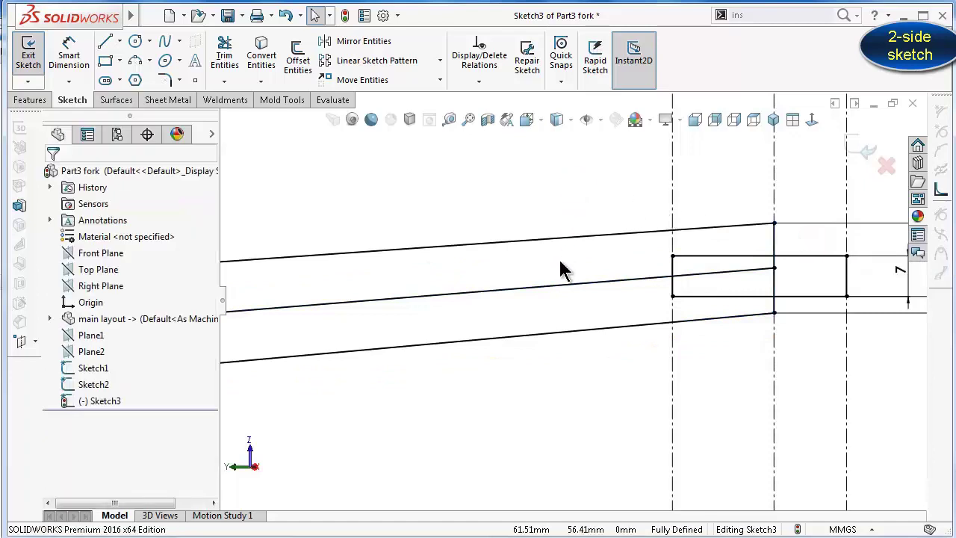
# Review the now fully defined sketch, checking the bottom blade line
pyautogui.scroll(2, 541, 279)
pyautogui.scroll(2, 515, 321)
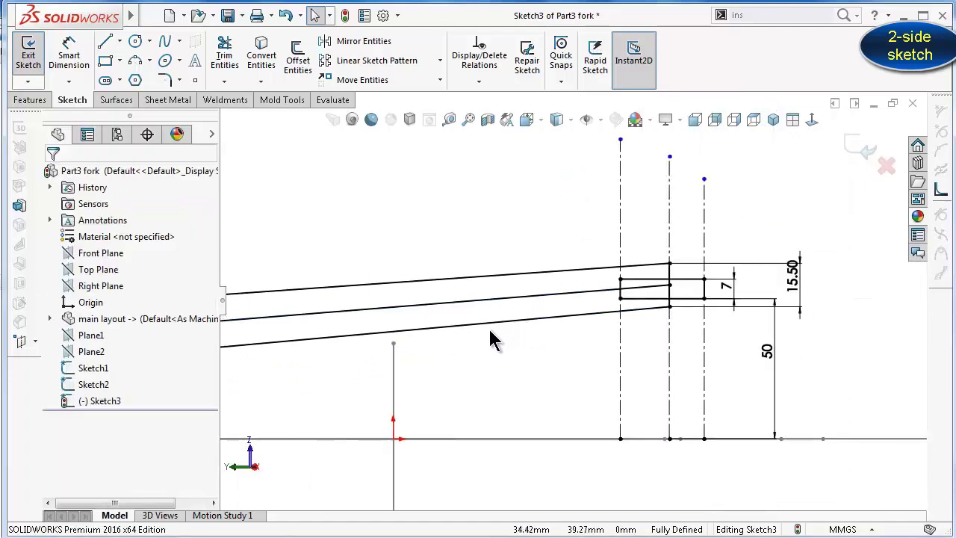
pyautogui.scroll(1, 489, 328)
pyautogui.scroll(2, 396, 337)
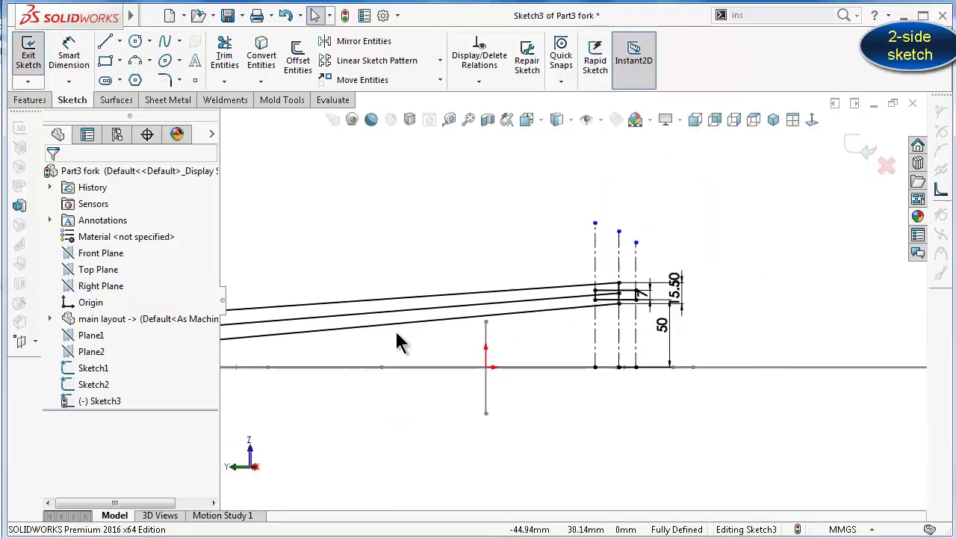
pyautogui.scroll(1, 320, 331)
pyautogui.scroll(-1, 319, 331)
pyautogui.scroll(-1, 345, 335)
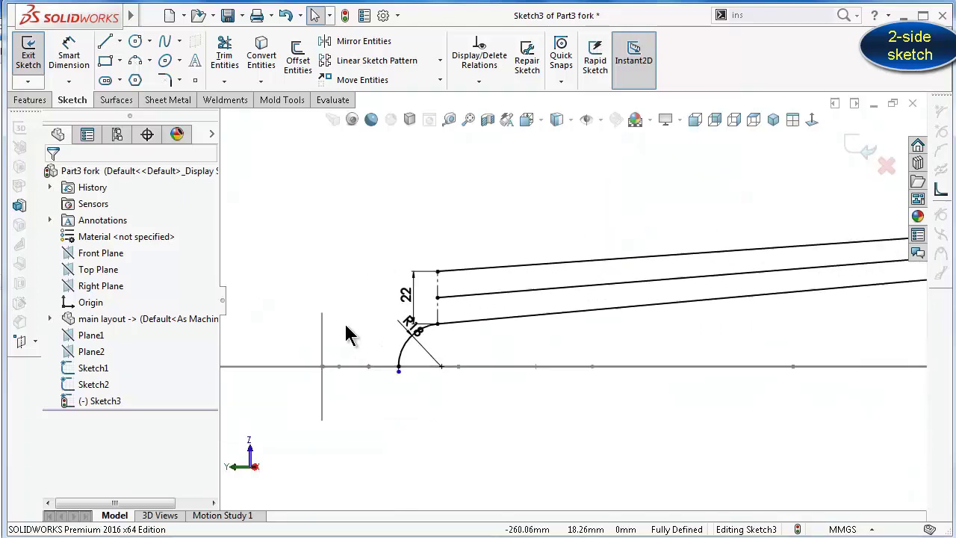
pyautogui.scroll(-1, 349, 333)
pyautogui.scroll(-1, 365, 336)
pyautogui.scroll(-1, 388, 341)
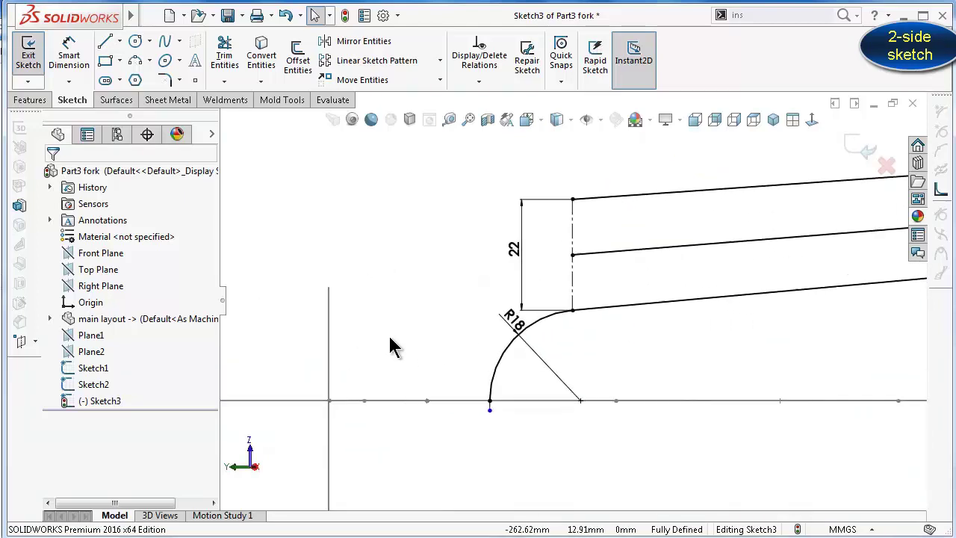
pyautogui.scroll(1, 407, 338)
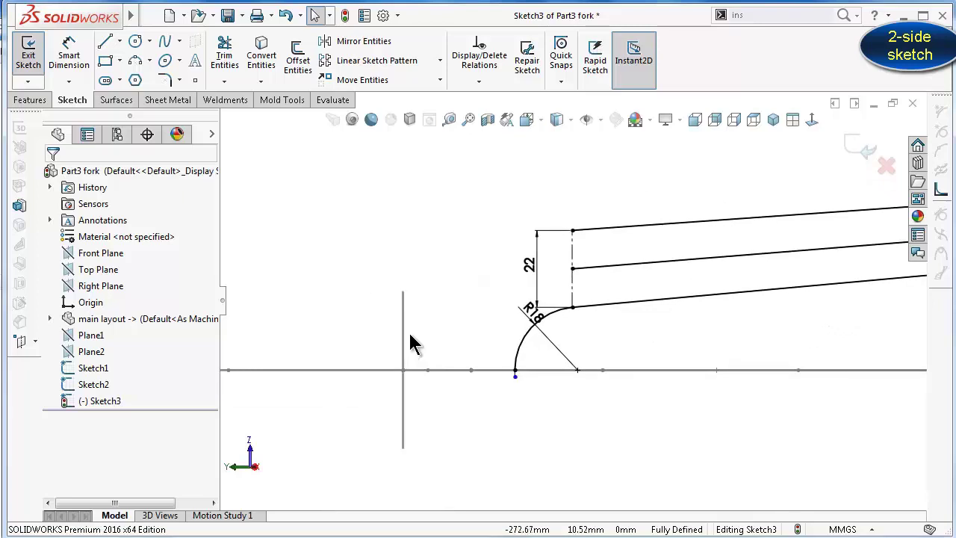
pyautogui.click(606, 305)
pyautogui.click(447, 270)
# Draw a spline blade from the crown's middle point down to the dropout
pyautogui.click(165, 43)
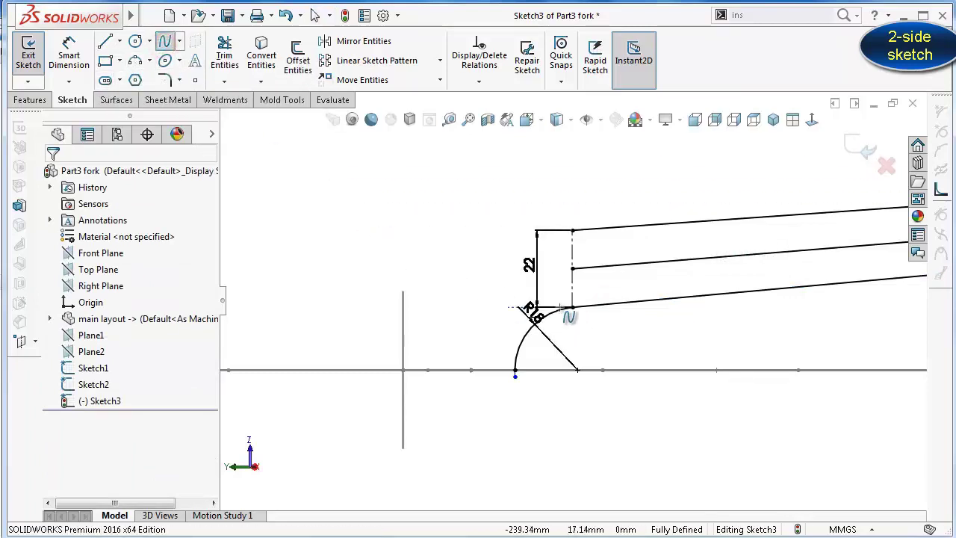
pyautogui.click(570, 269)
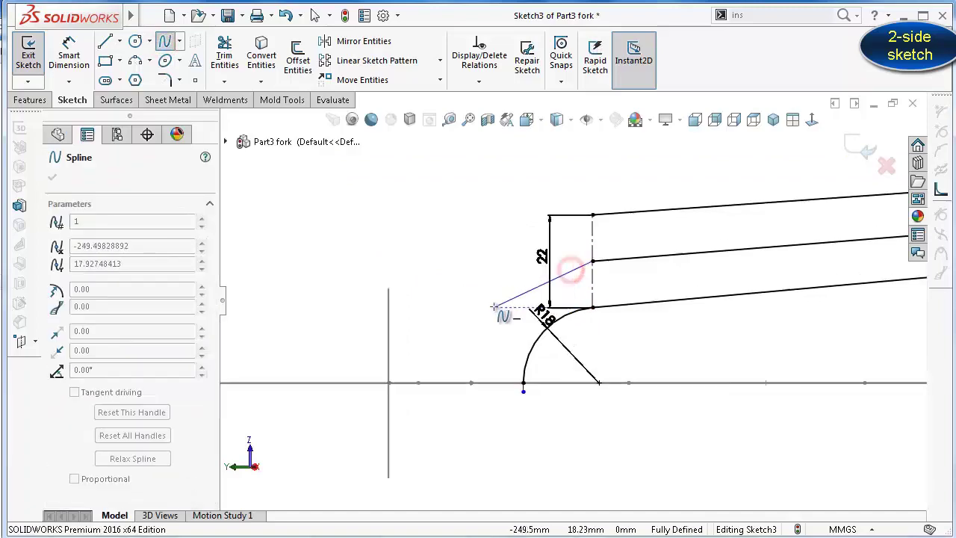
pyautogui.moveTo(512, 315); pyautogui.dragTo(490, 265, button='middle')
pyautogui.scroll(-2, 490, 264)
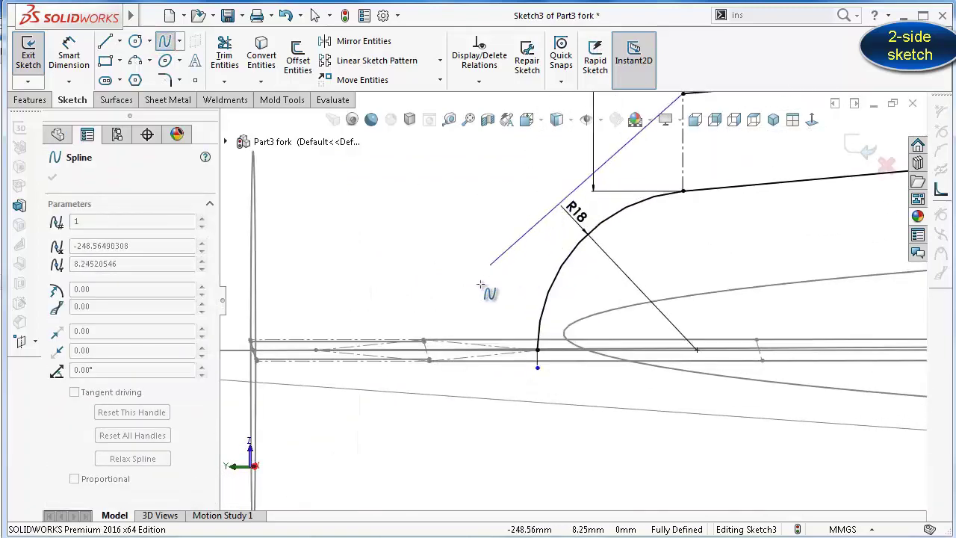
pyautogui.scroll(-2, 489, 284)
pyautogui.scroll(-3, 462, 321)
pyautogui.hotkey('ctrl', '8')
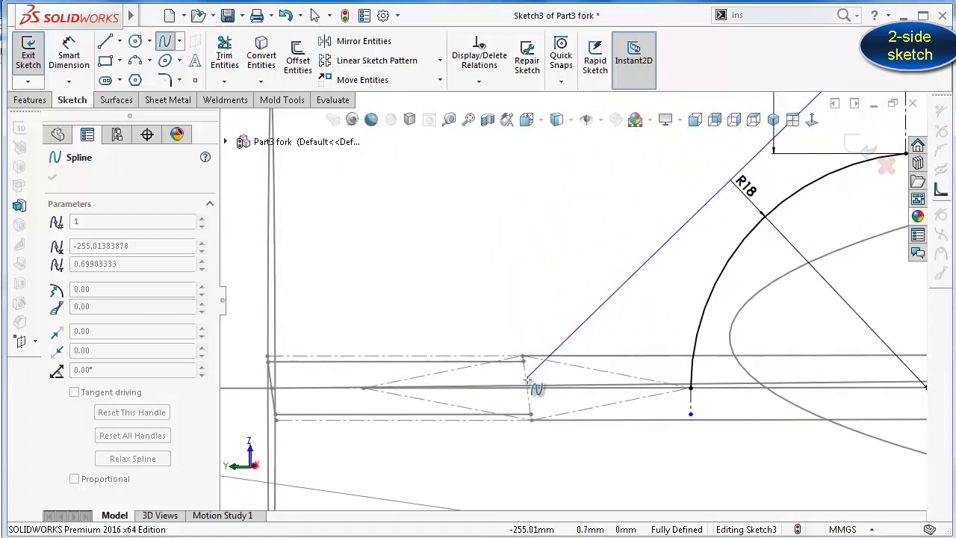
pyautogui.keyDown('ctrl'); pyautogui.moveTo(540, 401); pyautogui.dragTo(552, 256, button='middle'); pyautogui.keyUp('ctrl')
pyautogui.scroll(-2, 549, 256)
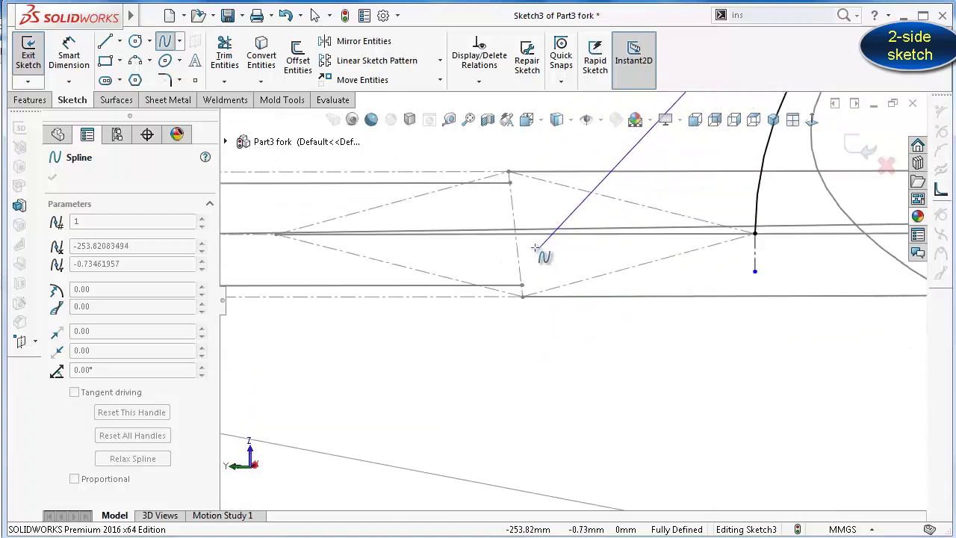
pyautogui.click(517, 248)
pyautogui.rightClick(534, 257)
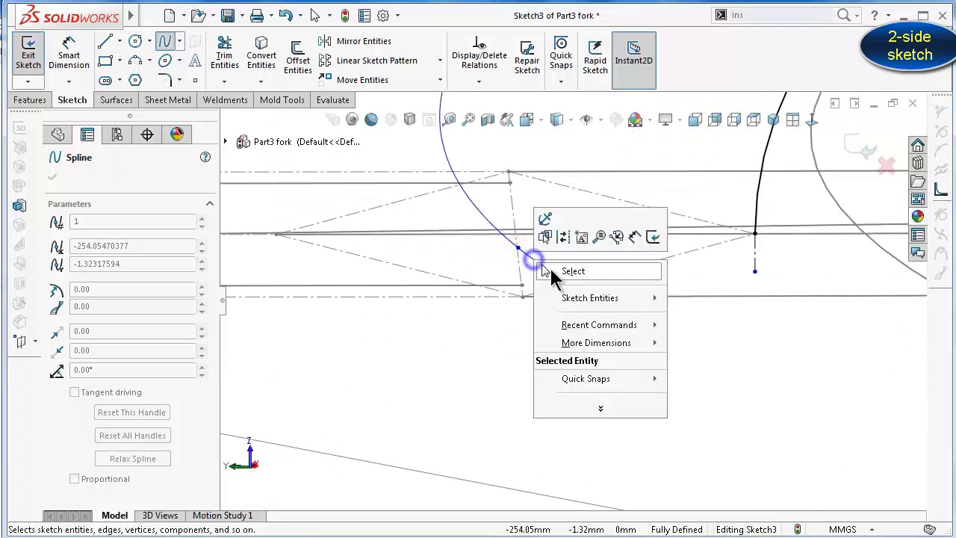
pyautogui.click(552, 270)
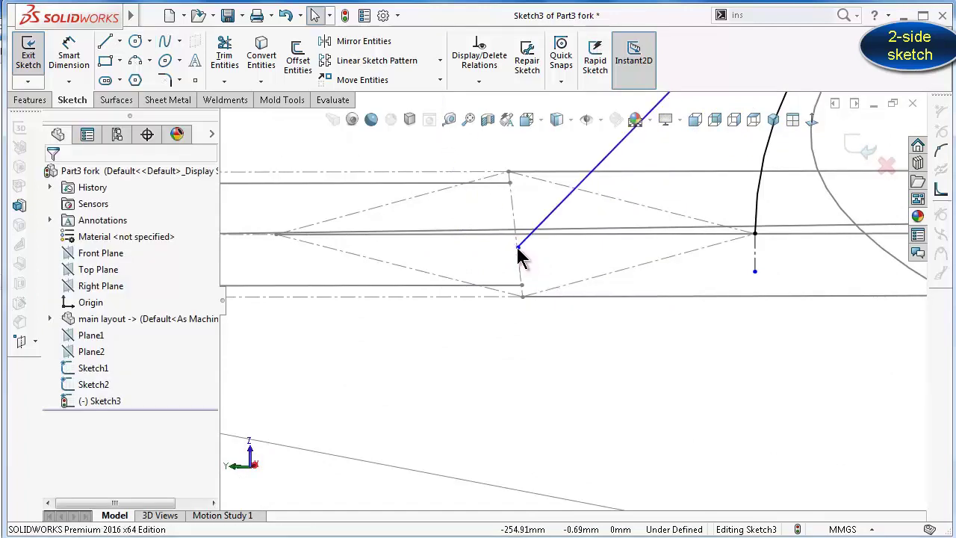
# Add a Pierce relation between the spline's lower endpoint and the dropout line Line9
pyautogui.click(518, 247)
pyautogui.keyDown('ctrl'); pyautogui.click(518, 267); pyautogui.keyUp('ctrl')
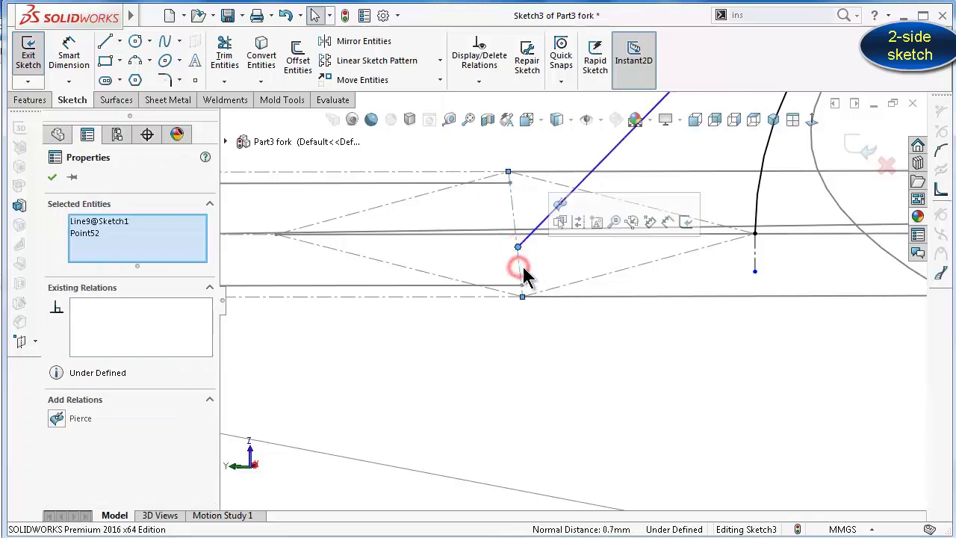
pyautogui.click(559, 203)
pyautogui.click(493, 253)
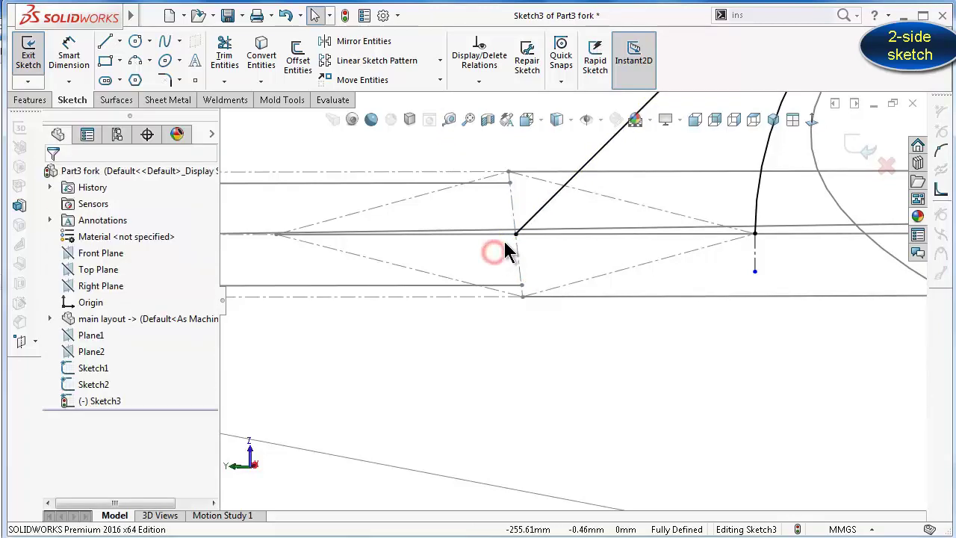
pyautogui.scroll(3, 559, 213)
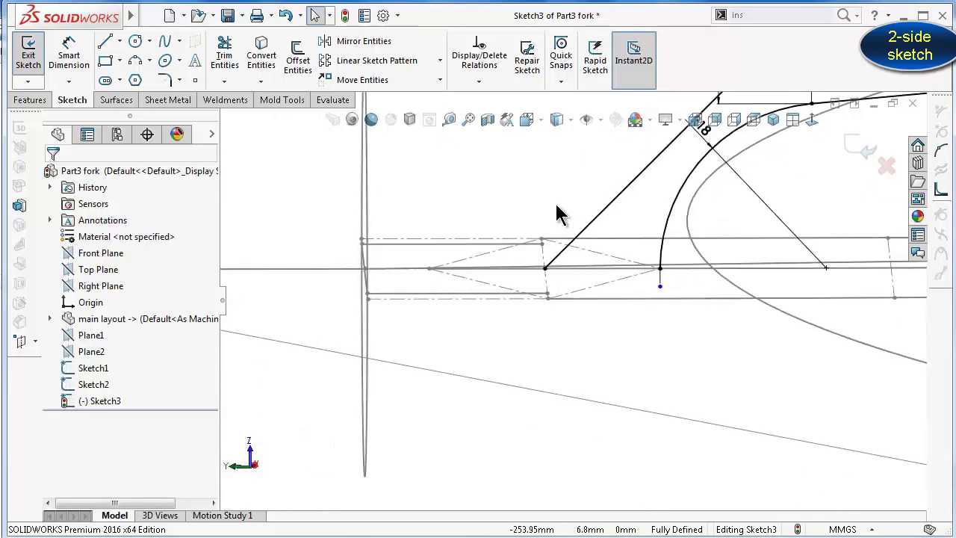
# Draw a second spline from the dropout's outer point up to the crown's top corner
pyautogui.click(164, 42)
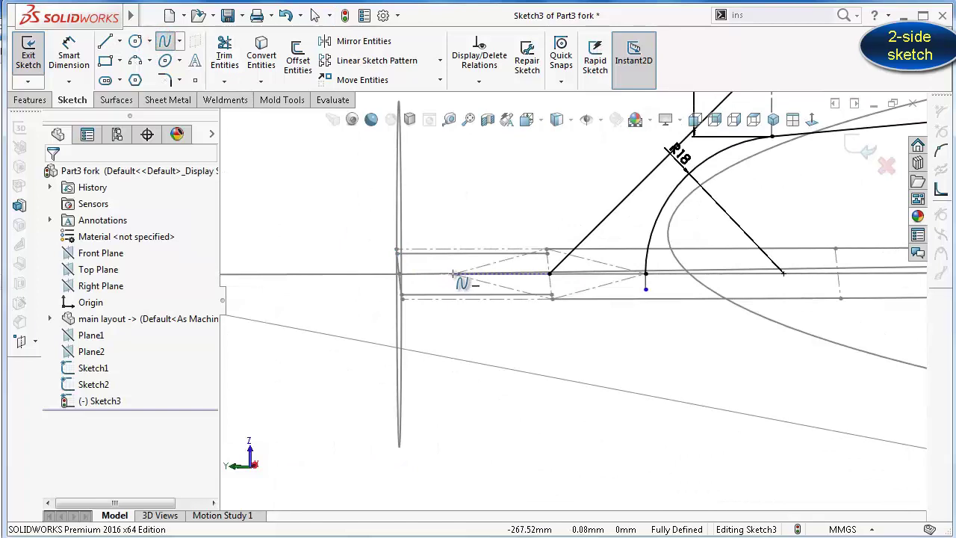
pyautogui.scroll(-2, 453, 274)
pyautogui.scroll(-2, 470, 295)
pyautogui.scroll(-2, 478, 321)
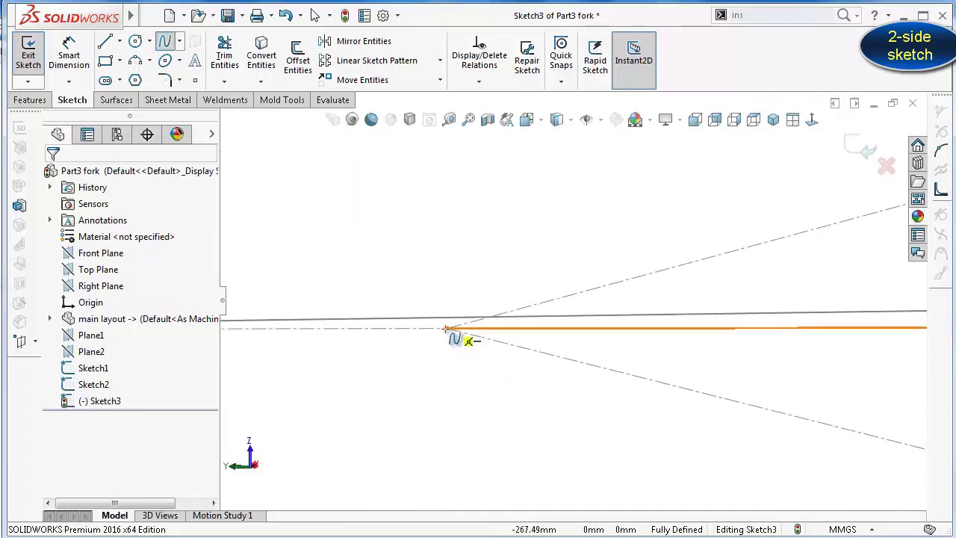
pyautogui.click(446, 328)
pyautogui.scroll(1, 672, 219)
pyautogui.scroll(2, 806, 202)
pyautogui.scroll(2, 818, 211)
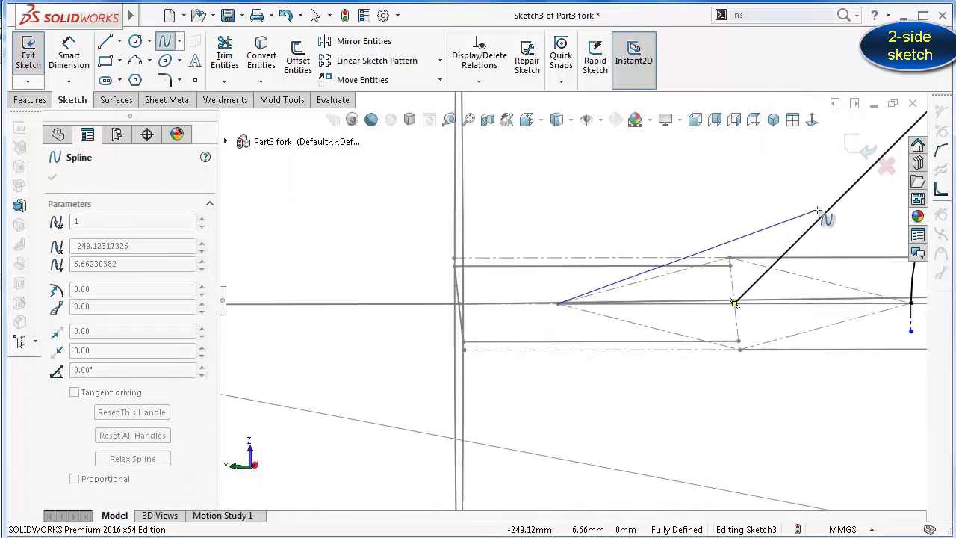
pyautogui.scroll(2, 777, 209)
pyautogui.scroll(1, 735, 206)
pyautogui.scroll(-1, 672, 183)
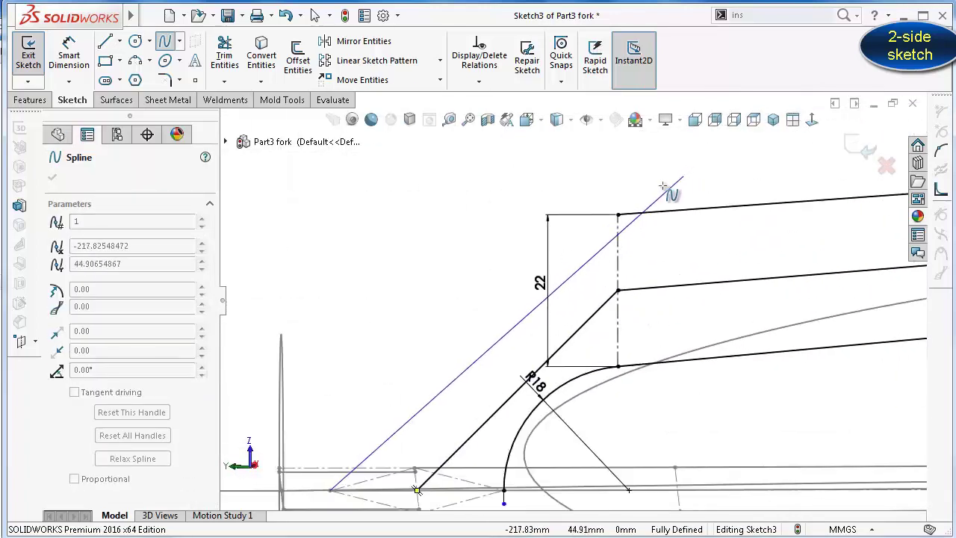
pyautogui.click(618, 216)
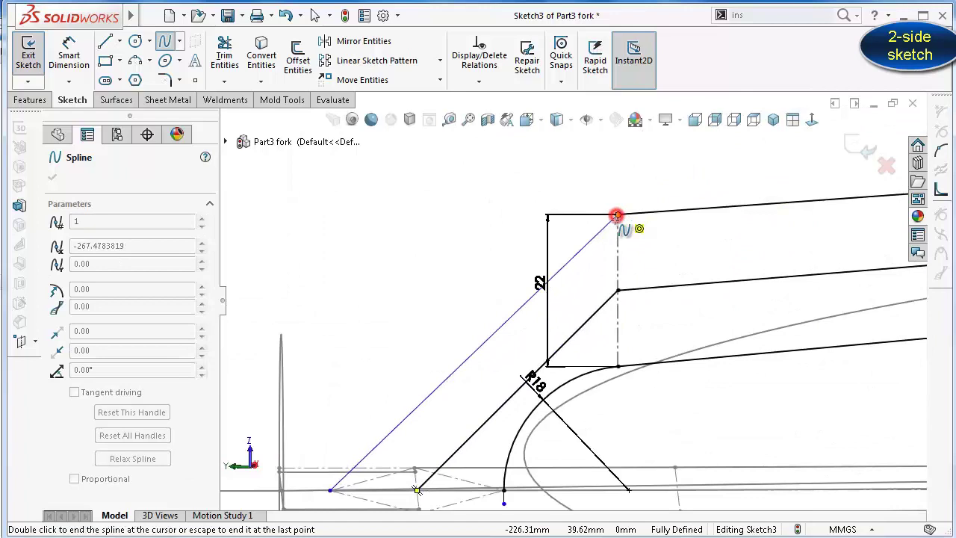
pyautogui.rightClick(502, 233)
pyautogui.click(530, 243)
# Pierce the new spline's lower endpoint onto the dropout construction line
pyautogui.scroll(-1, 493, 373)
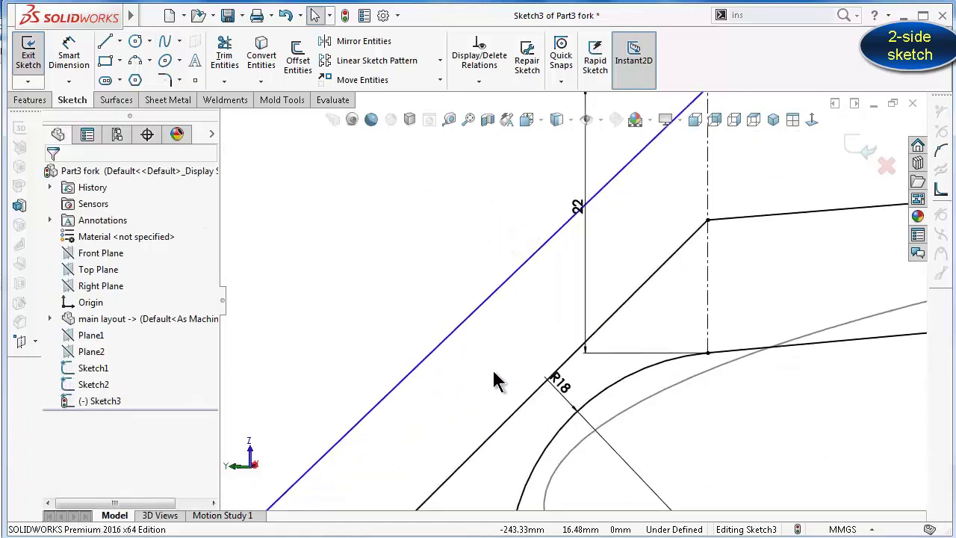
pyautogui.scroll(1, 415, 377)
pyautogui.scroll(-1, 413, 384)
pyautogui.scroll(-2, 440, 428)
pyautogui.scroll(-2, 456, 431)
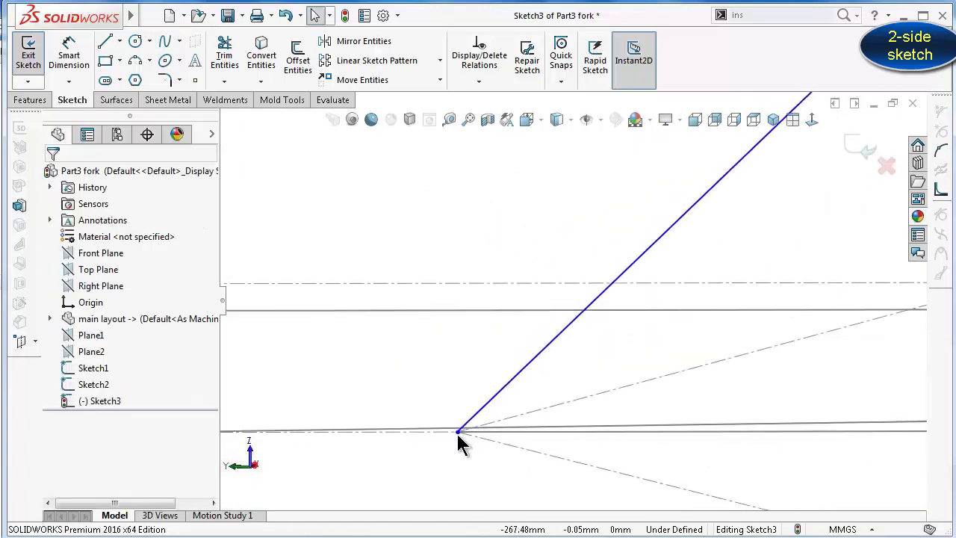
pyautogui.scroll(-1, 478, 411)
pyautogui.click(470, 412)
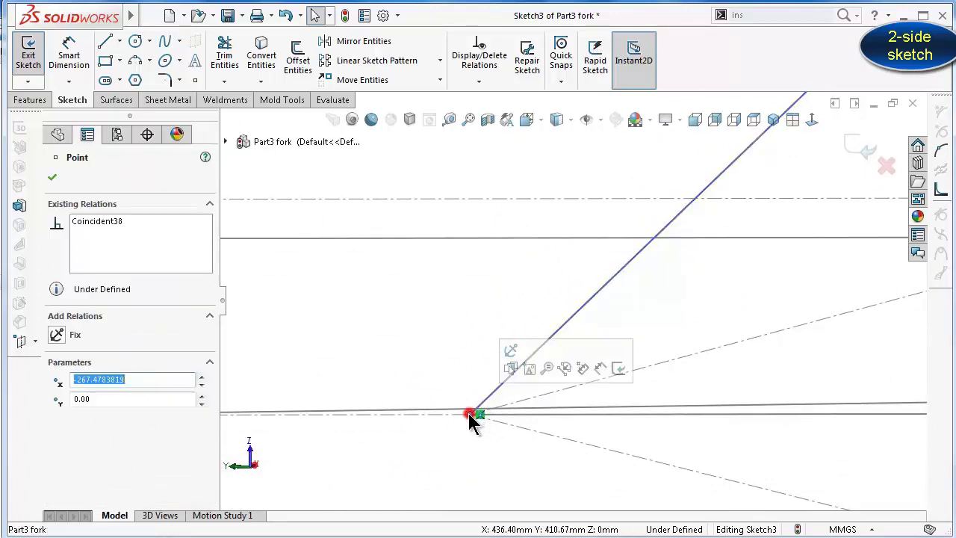
pyautogui.keyDown('ctrl'); pyautogui.click(498, 419); pyautogui.keyUp('ctrl')
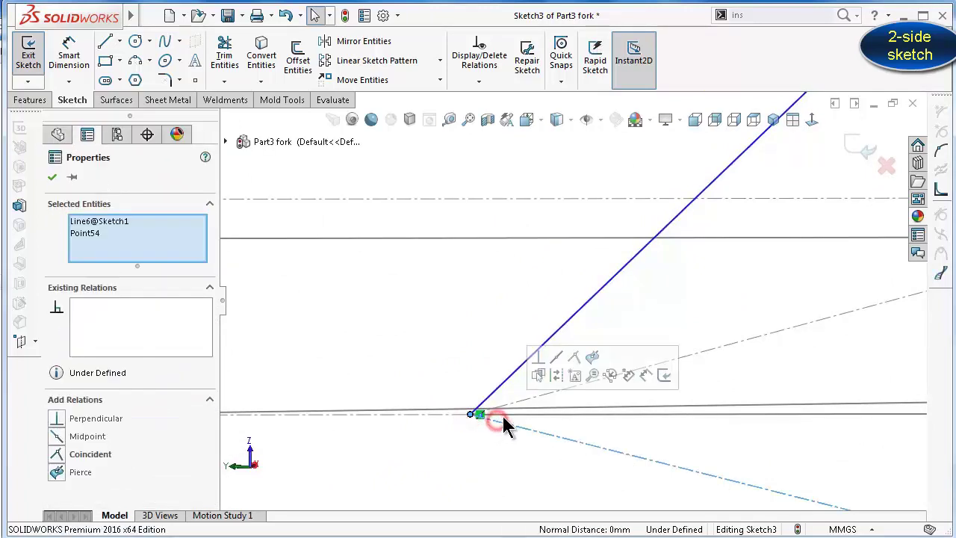
pyautogui.click(587, 354)
pyautogui.click(484, 314)
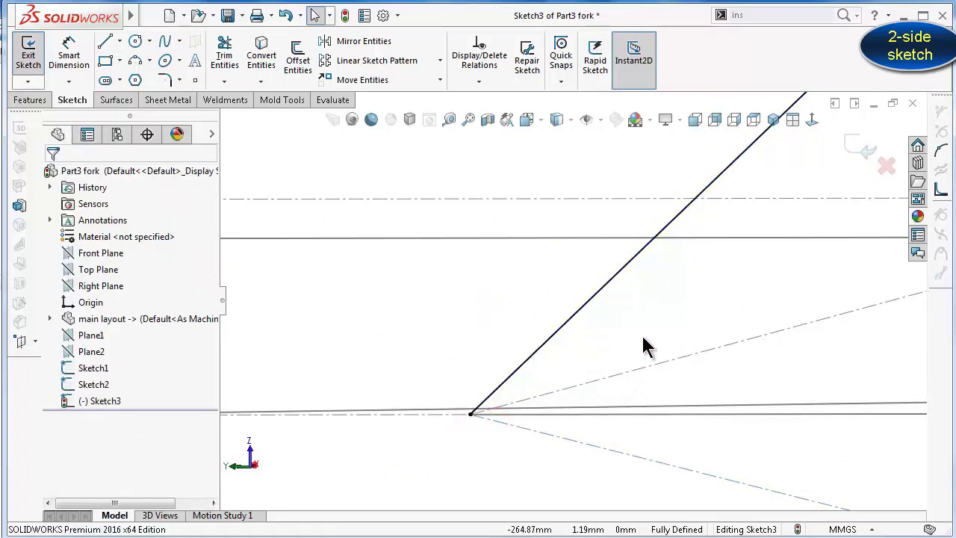
pyautogui.scroll(3, 657, 358)
pyautogui.scroll(2, 728, 317)
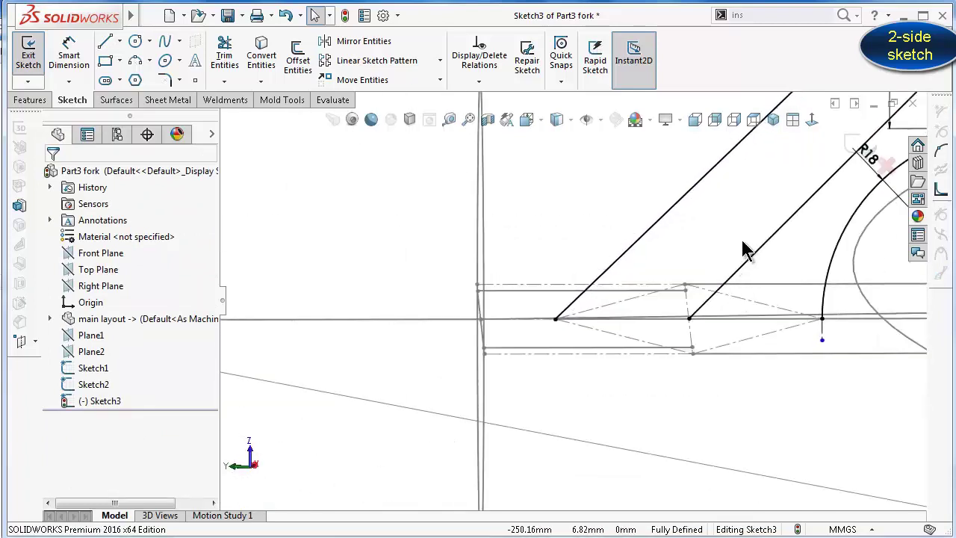
# View the sketch head-on and select the outer blade spline and the crown's top line
pyautogui.click(811, 120)
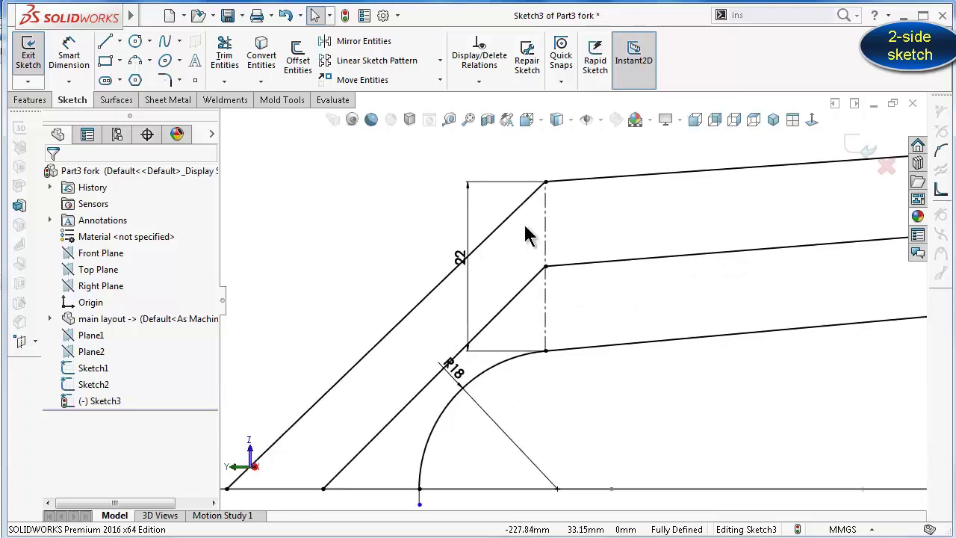
pyautogui.click(522, 209)
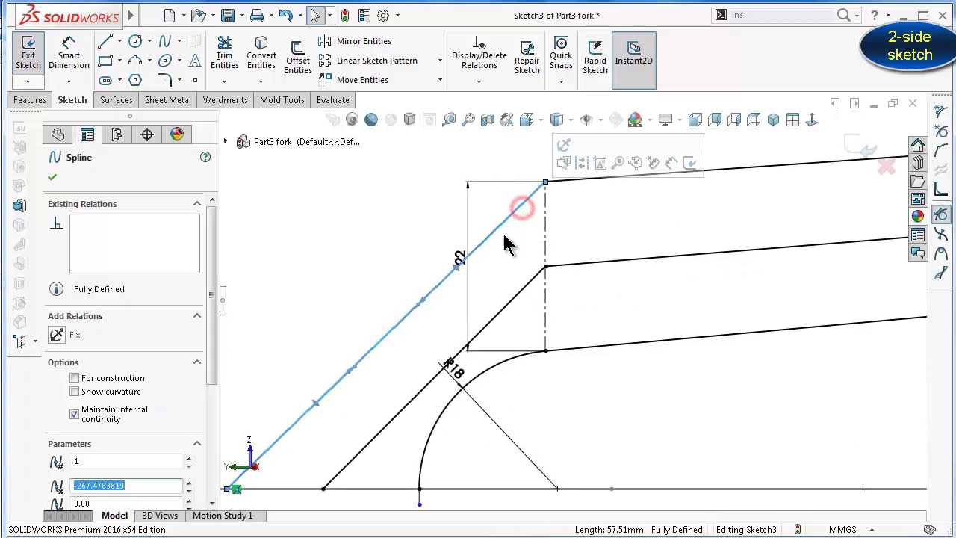
pyautogui.click(424, 299)
pyautogui.click(603, 183)
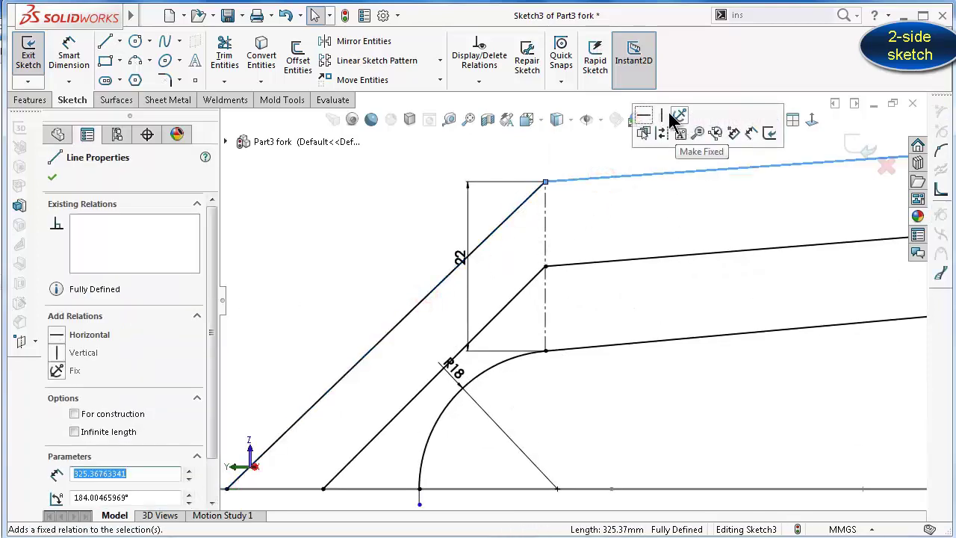
pyautogui.scroll(-2, 427, 257)
pyautogui.click(380, 267)
# Drag the outer spline's tangent handle up-left to bow the blade into a curve
pyautogui.click(437, 294)
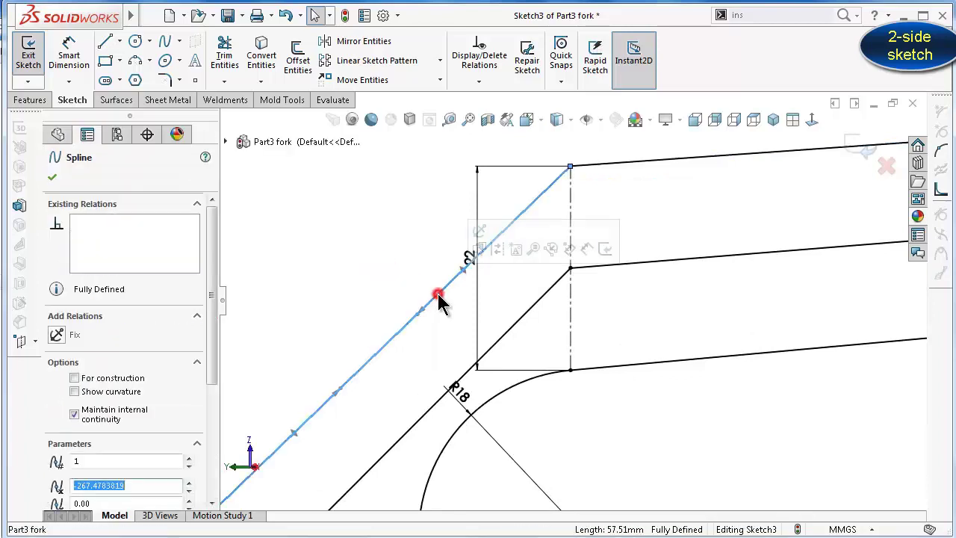
pyautogui.click(417, 306)
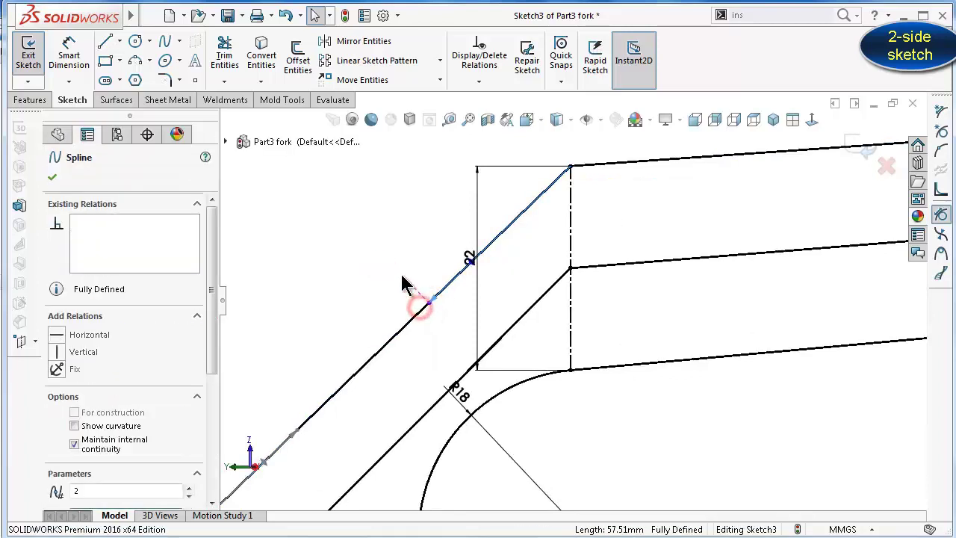
pyautogui.click(433, 297)
pyautogui.moveTo(480, 253); pyautogui.dragTo(451, 203)
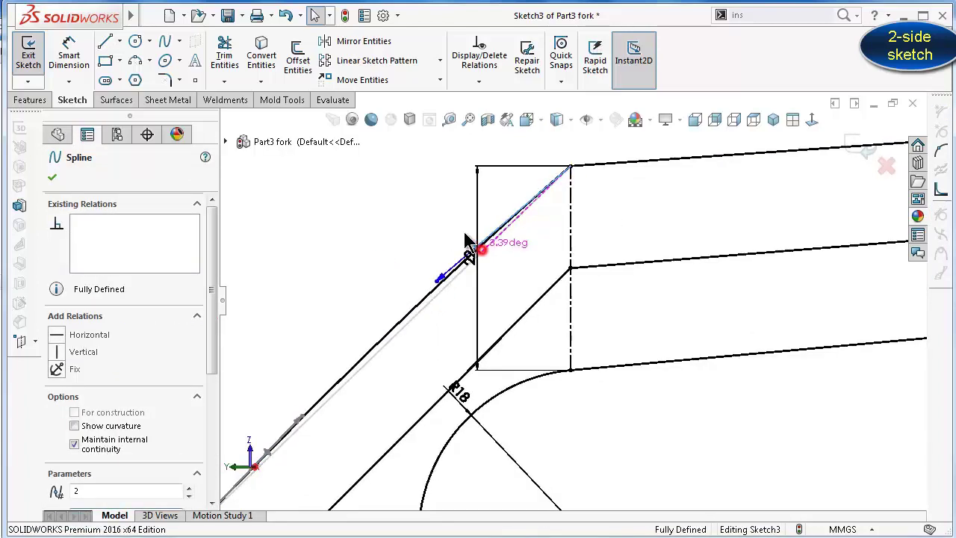
pyautogui.keyDown('ctrl'); pyautogui.click(613, 163); pyautogui.keyUp('ctrl')
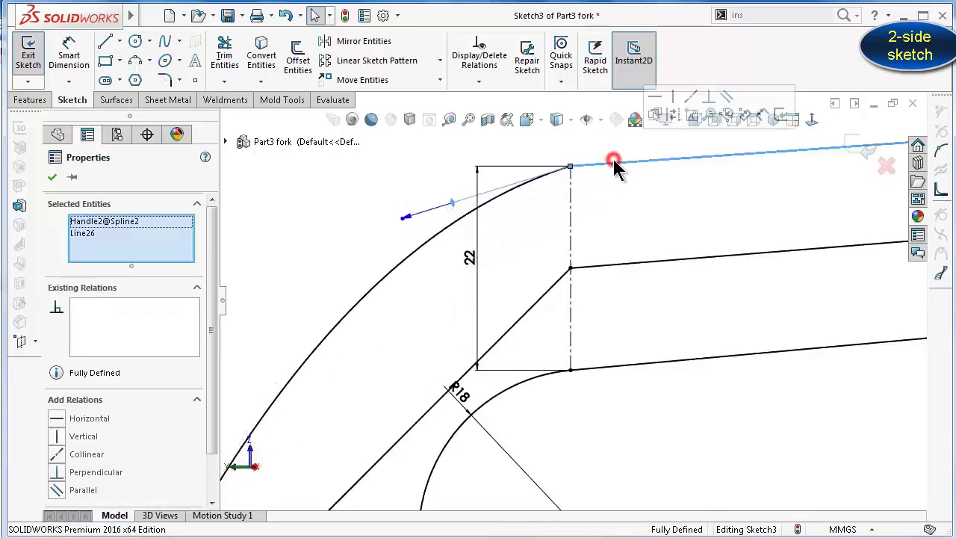
pyautogui.click(342, 220)
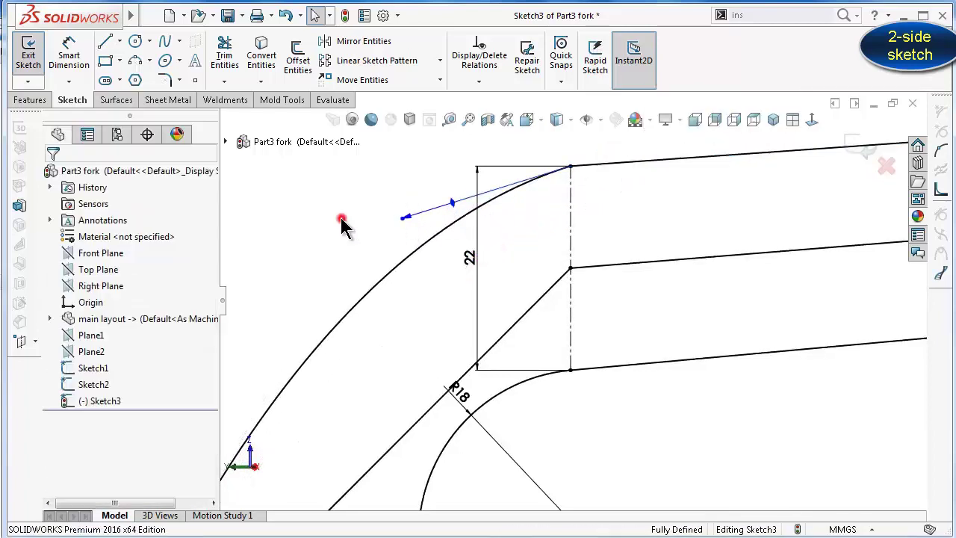
# Align the spline's crown-end tangent handle with the crown's top line
pyautogui.click(451, 203)
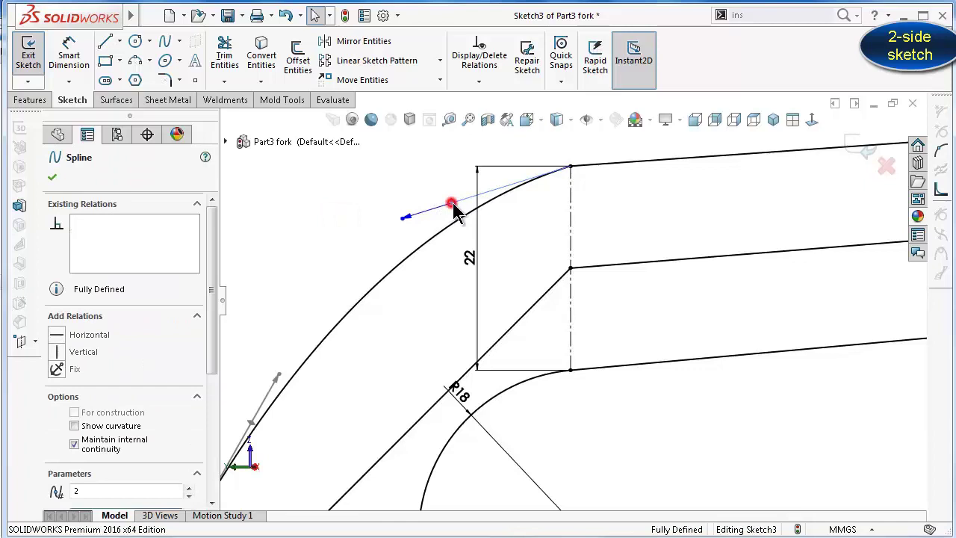
pyautogui.keyDown('ctrl'); pyautogui.click(615, 164); pyautogui.keyUp('ctrl')
pyautogui.click(652, 183)
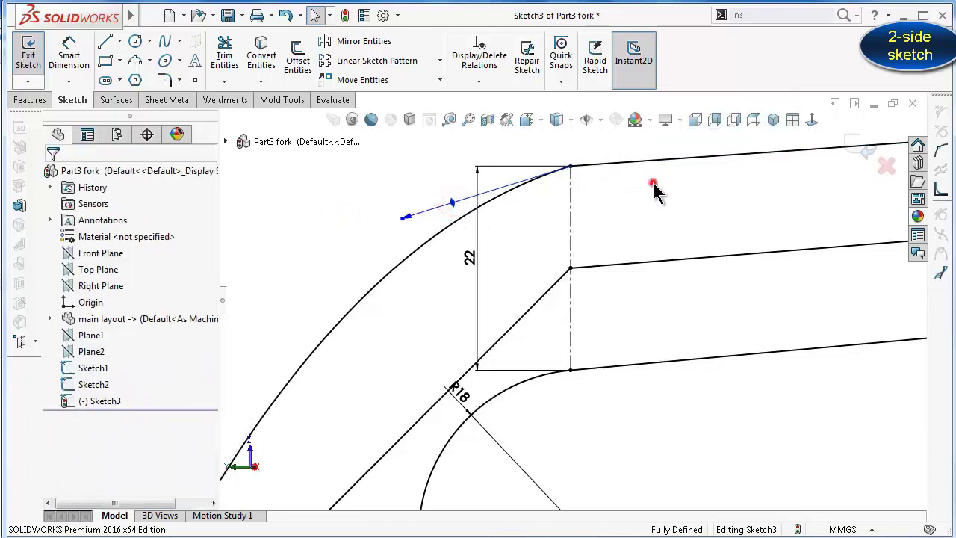
# Make the top fork spline tangent to the upper horizontal line
pyautogui.click(405, 218)
pyautogui.keyDown('ctrl'); pyautogui.click(602, 162); pyautogui.keyUp('ctrl')
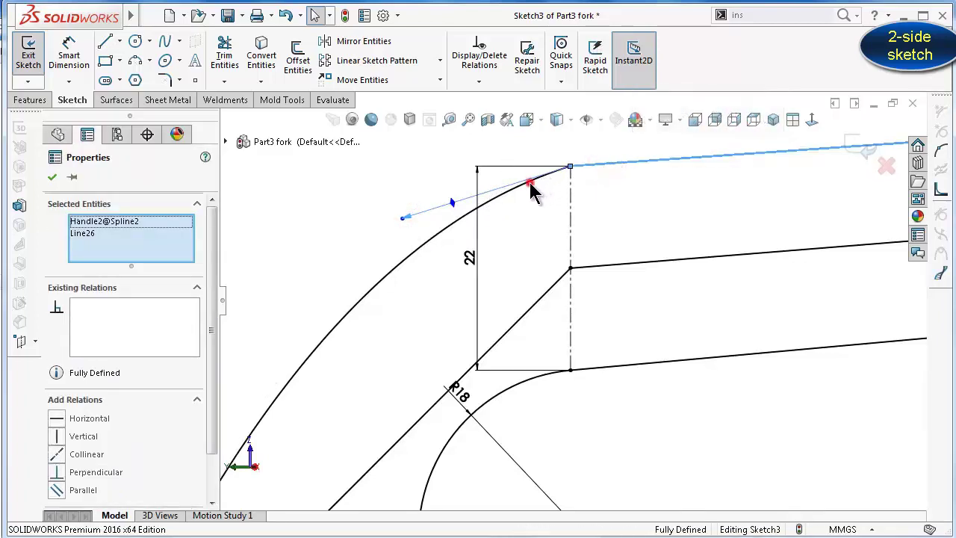
pyautogui.click(530, 185)
pyautogui.keyDown('ctrl'); pyautogui.click(622, 164); pyautogui.keyUp('ctrl')
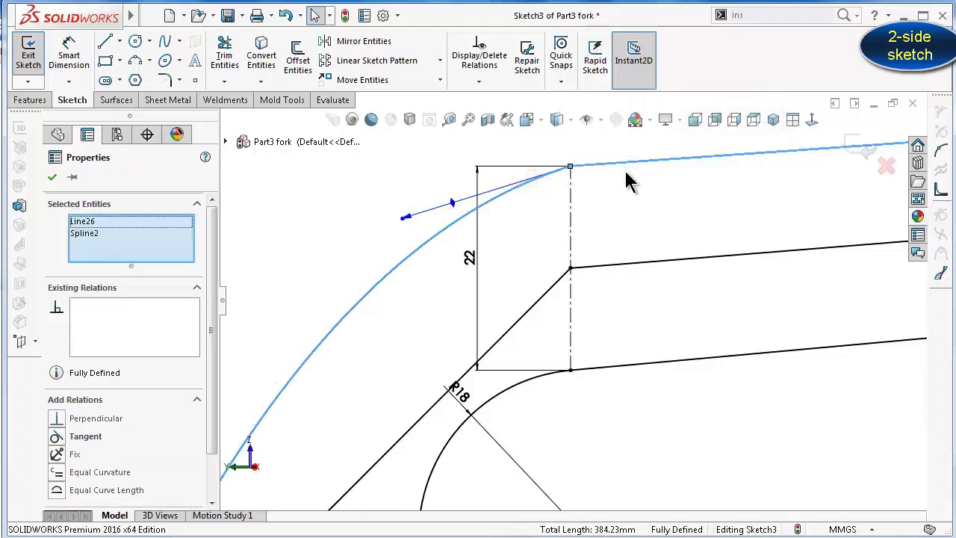
pyautogui.click(71, 437)
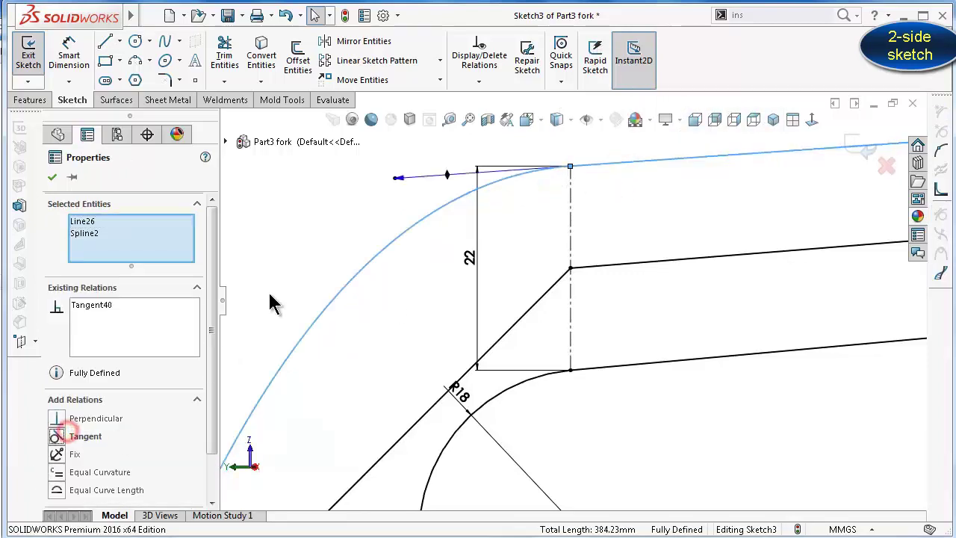
pyautogui.click(300, 229)
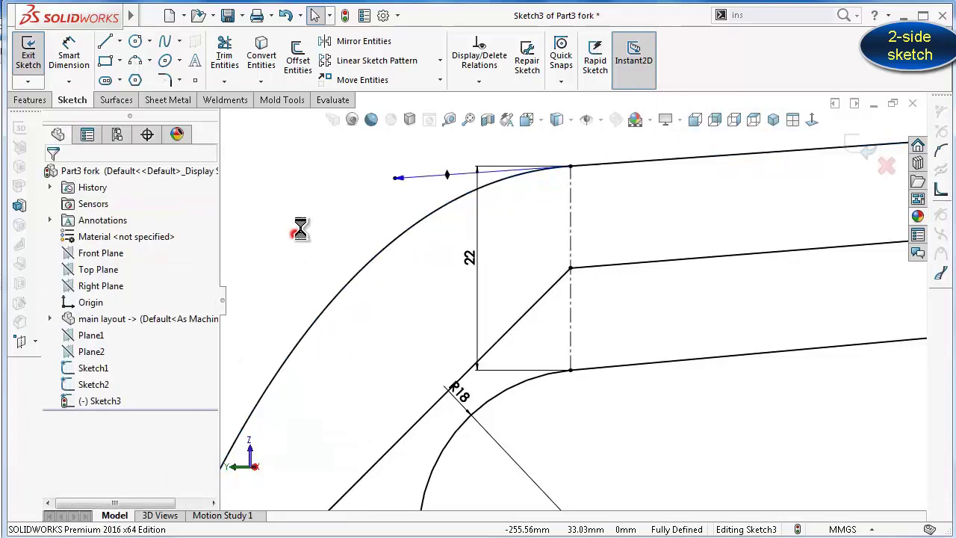
# Make the middle fork spline tangent to the middle horizontal line
pyautogui.click(530, 318)
pyautogui.keyDown('ctrl'); pyautogui.click(702, 257); pyautogui.keyUp('ctrl')
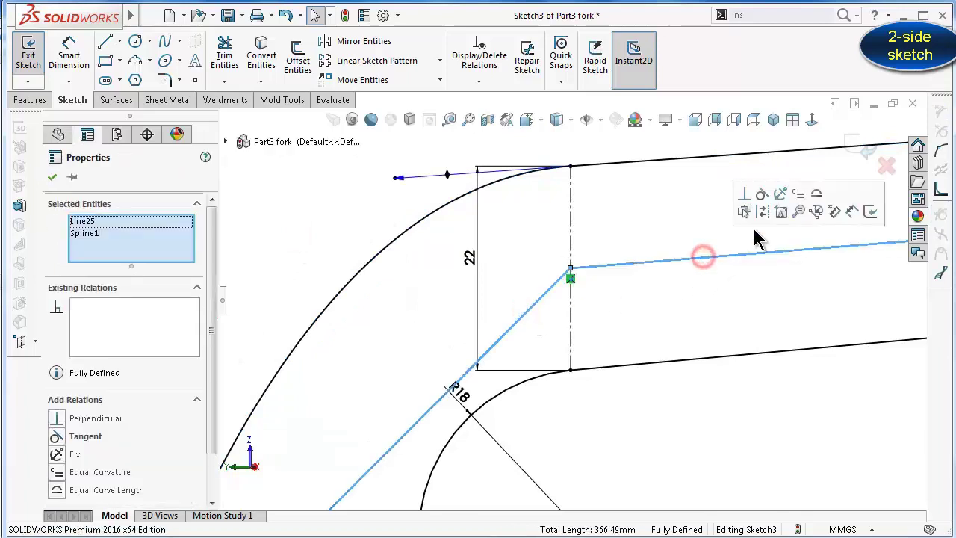
pyautogui.click(762, 194)
pyautogui.click(300, 223)
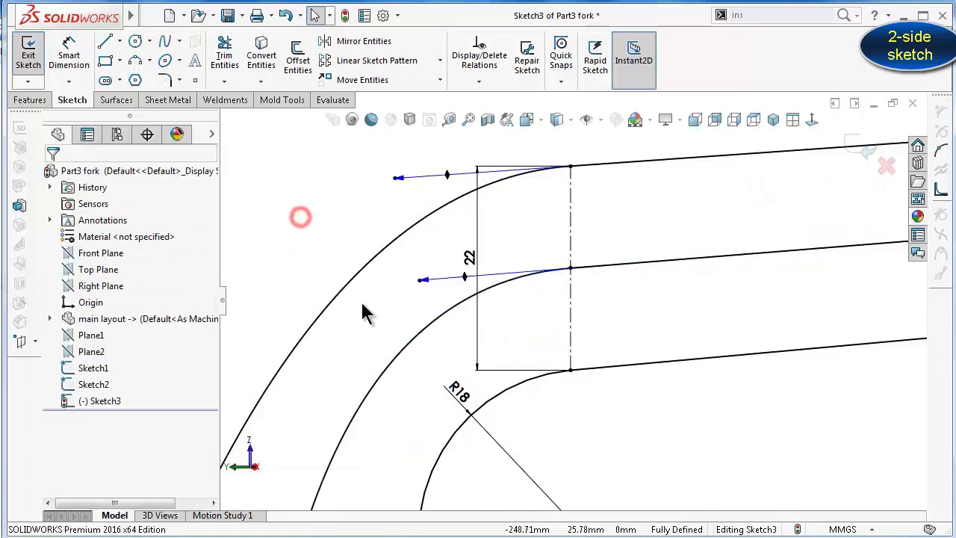
pyautogui.scroll(3, 473, 416)
pyautogui.scroll(-3, 429, 415)
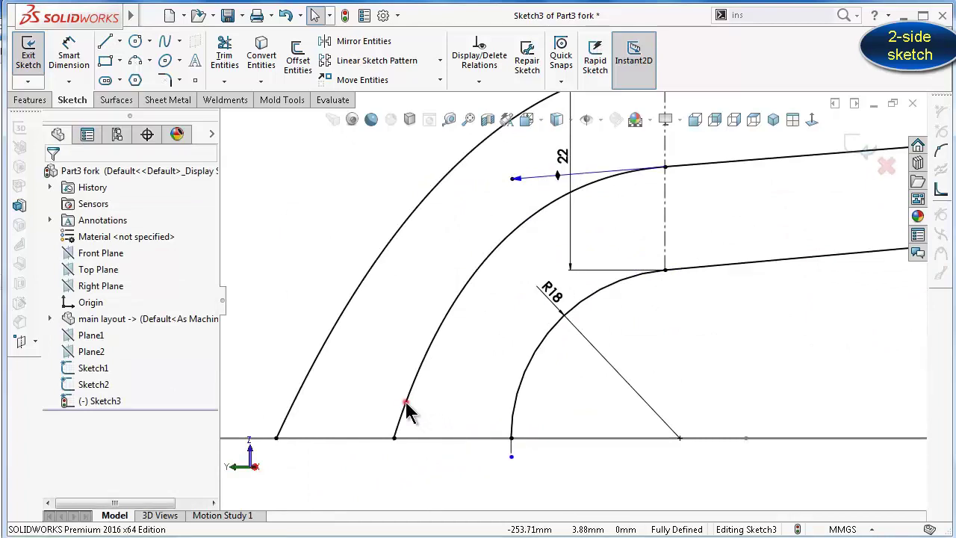
# Add Vertical relations to the bottom tangent handles of the middle and left splines
pyautogui.click(406, 404)
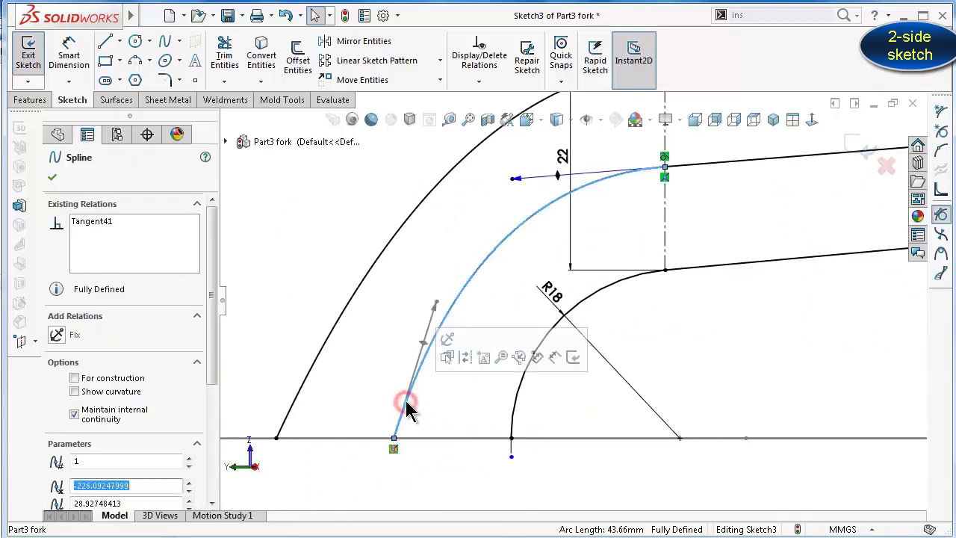
pyautogui.click(422, 345)
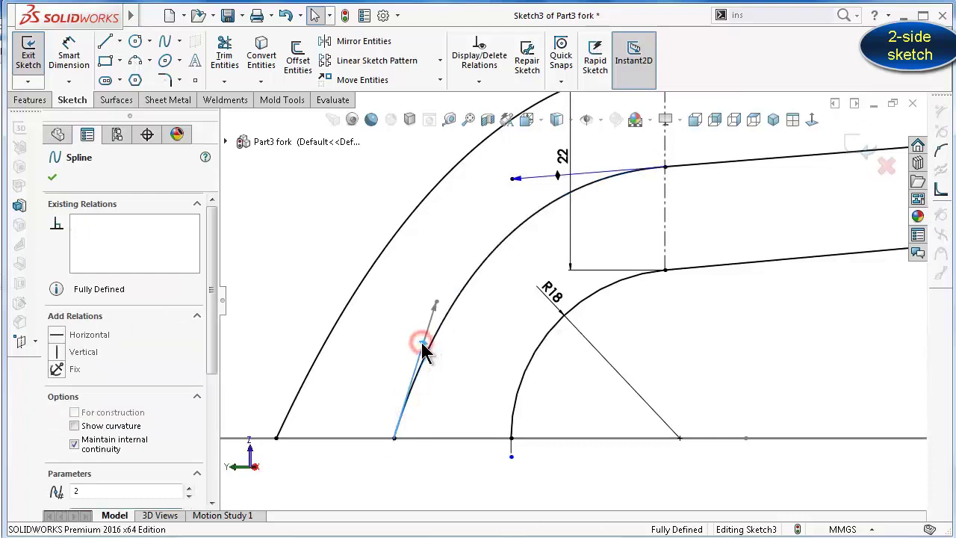
pyautogui.click(59, 353)
pyautogui.click(299, 288)
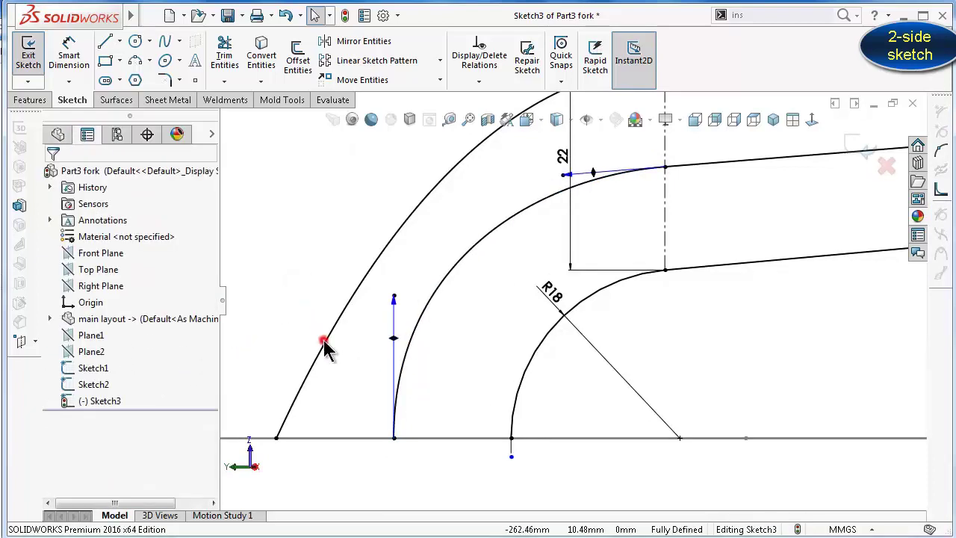
pyautogui.click(325, 345)
pyautogui.click(337, 306)
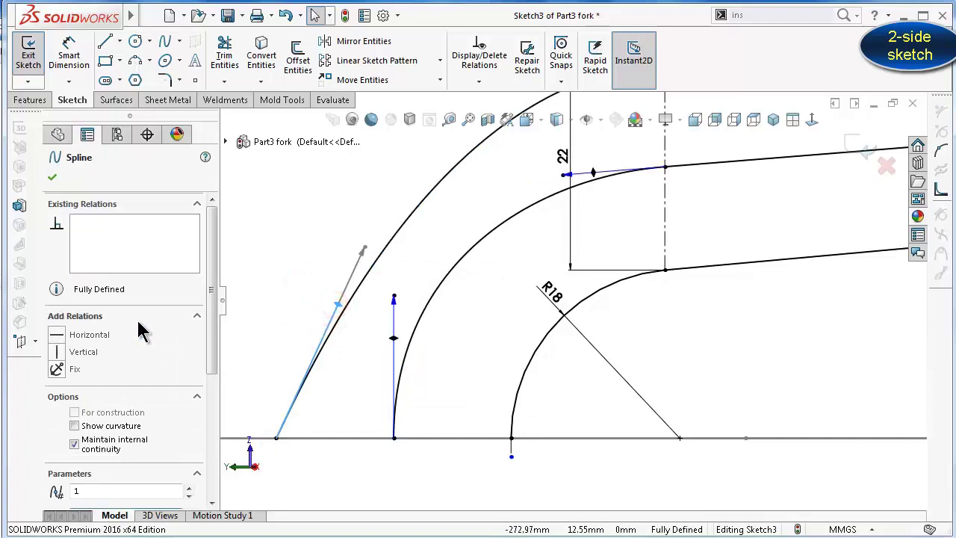
pyautogui.click(83, 356)
pyautogui.scroll(2, 454, 303)
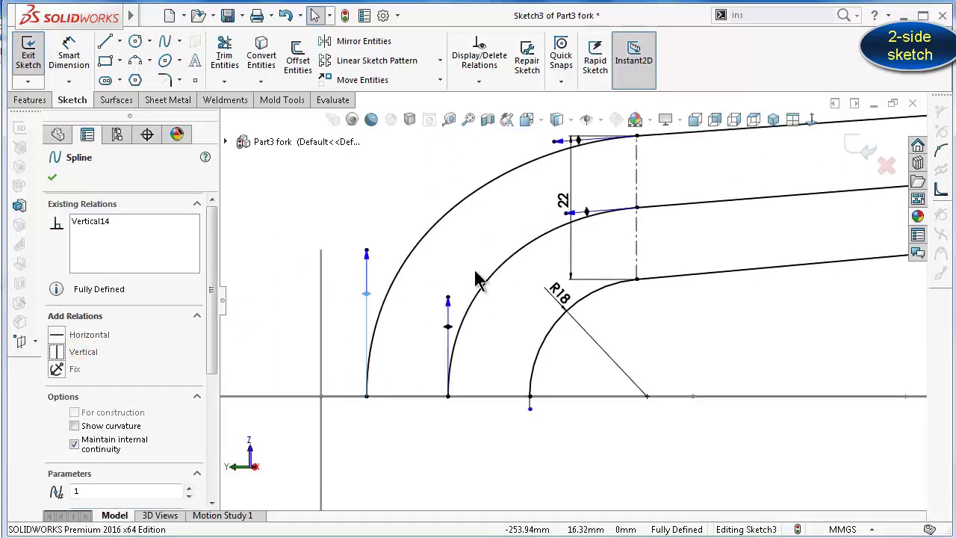
pyautogui.click(356, 188)
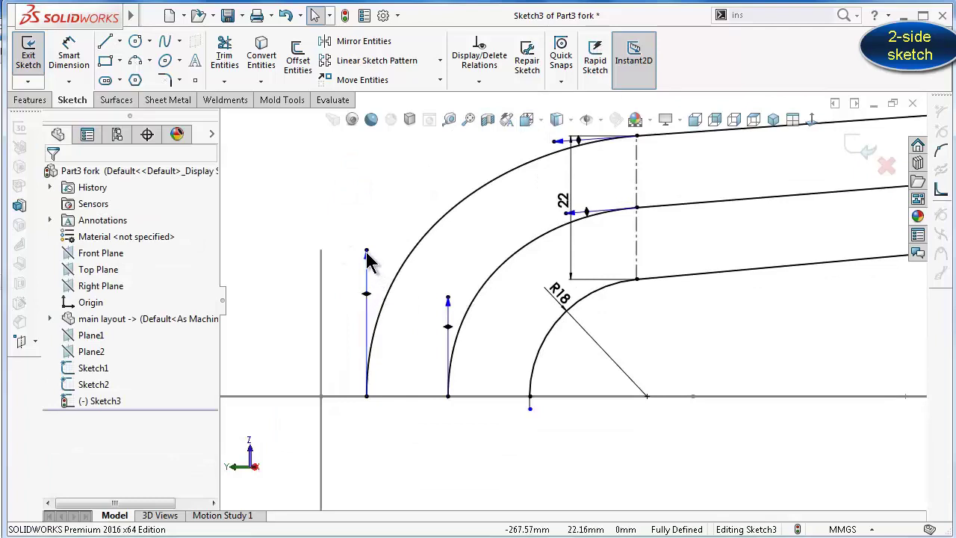
# Drag the left, middle and top splines' tangent handles to reshape their curves
pyautogui.moveTo(365, 251)
pyautogui.mouseDown()
pyautogui.moveTo(367, 287)
pyautogui.moveTo(359, 245)
pyautogui.mouseUp()
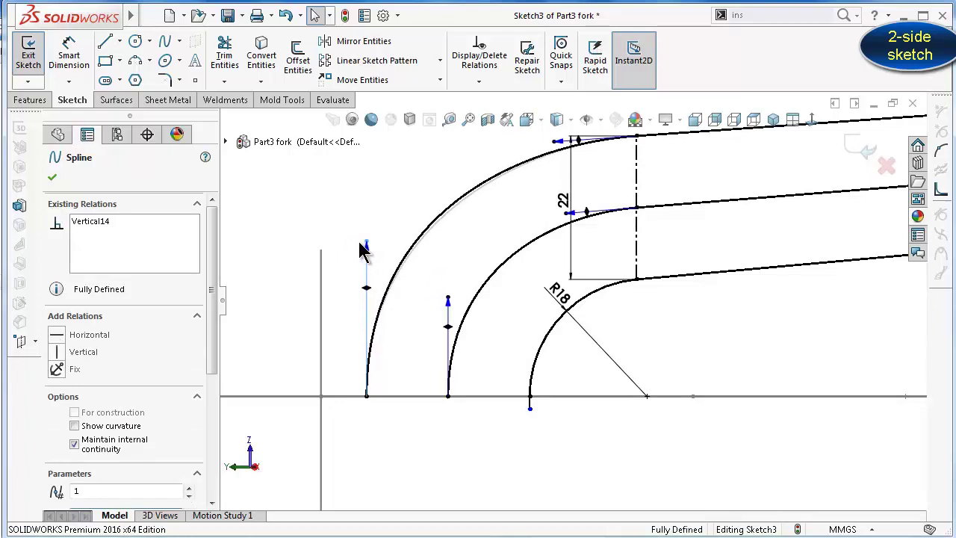
pyautogui.click(448, 325)
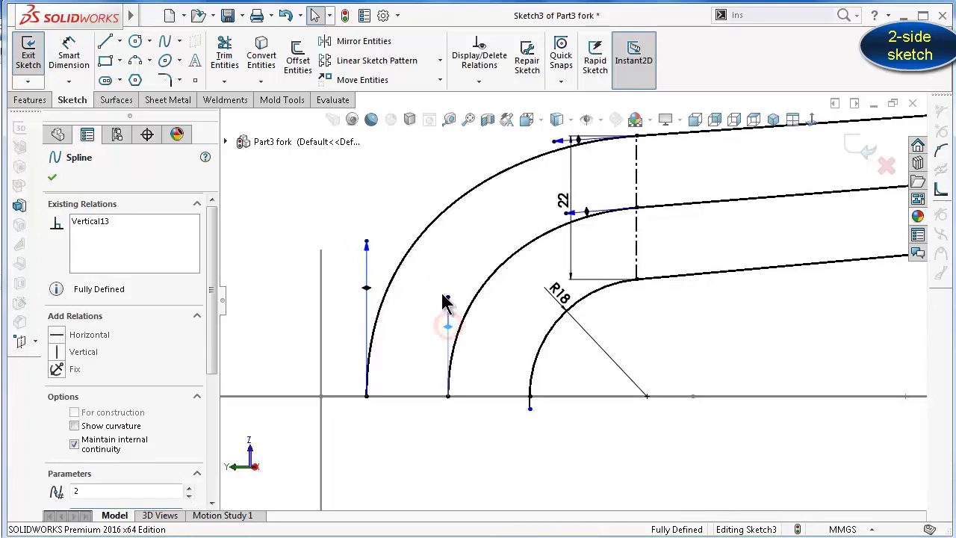
pyautogui.moveTo(448, 299); pyautogui.dragTo(446, 294)
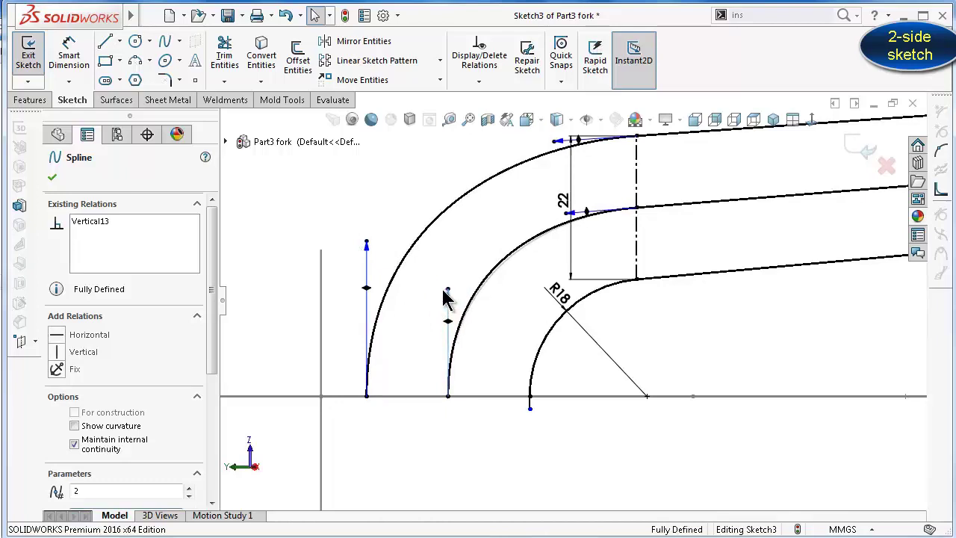
pyautogui.moveTo(443, 295); pyautogui.dragTo(445, 297)
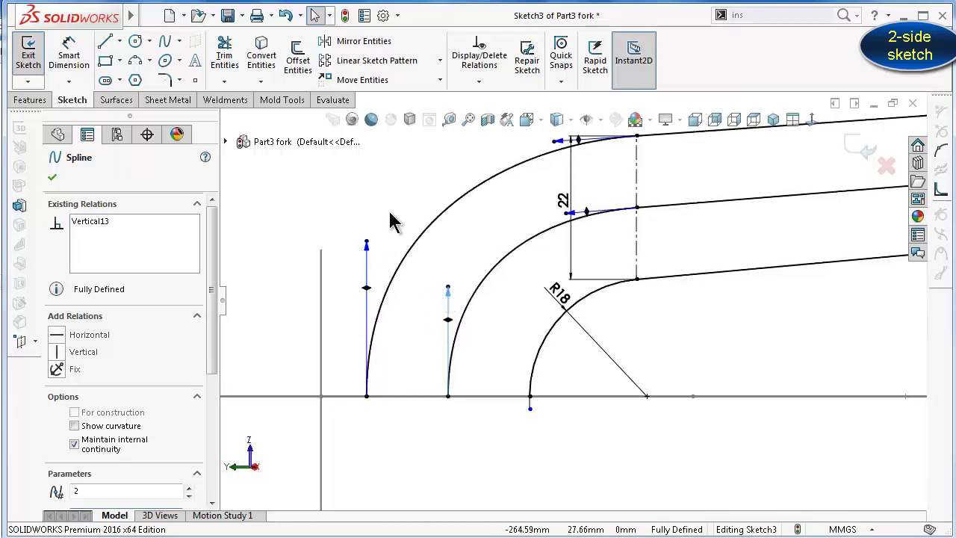
pyautogui.press('z')
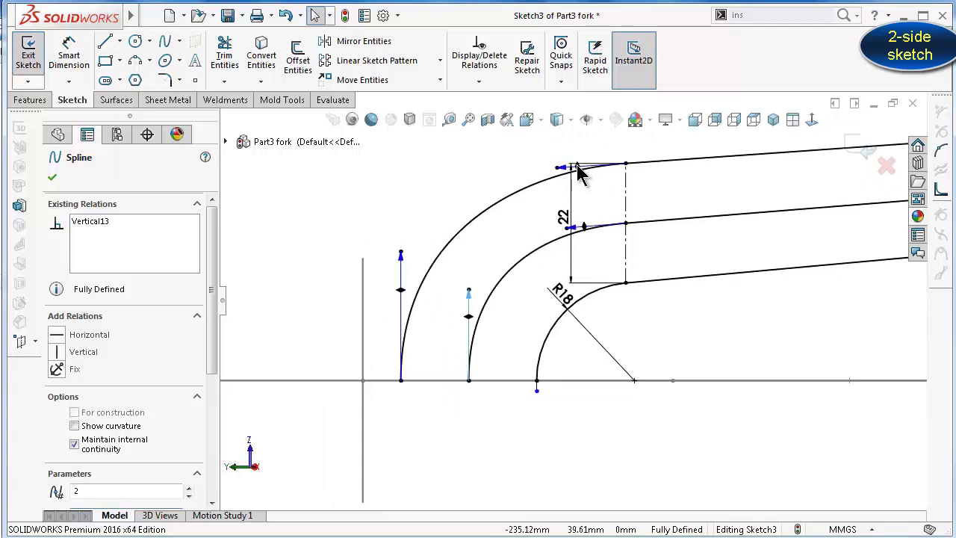
pyautogui.click(579, 166)
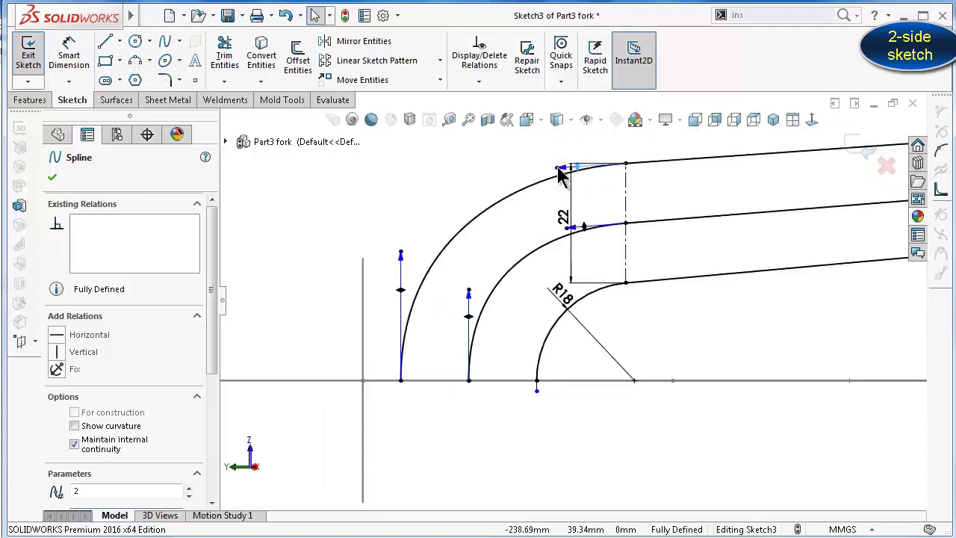
pyautogui.moveTo(560, 168); pyautogui.dragTo(527, 171)
pyautogui.click(441, 203)
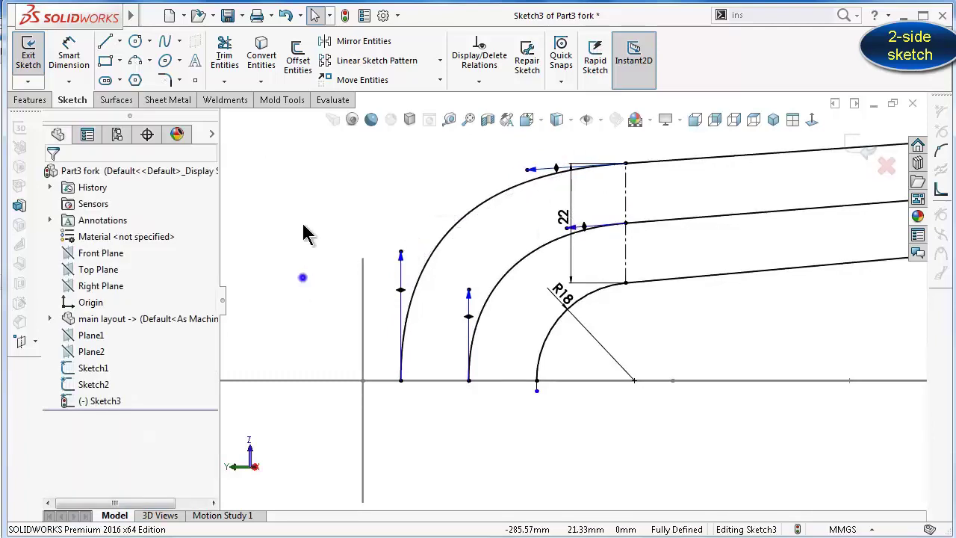
# Dimension the left spline's handle at 100 mm and the middle spline's bottom handle at 62 mm
pyautogui.moveTo(302, 277); pyautogui.dragTo(306, 233, button='right')
pyautogui.click(398, 256)
pyautogui.click(374, 234)
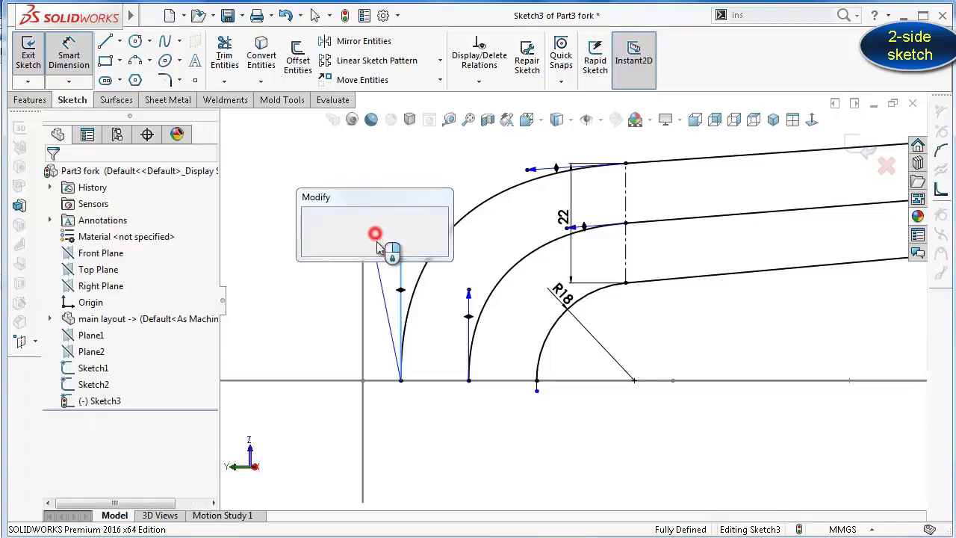
pyautogui.write('100')
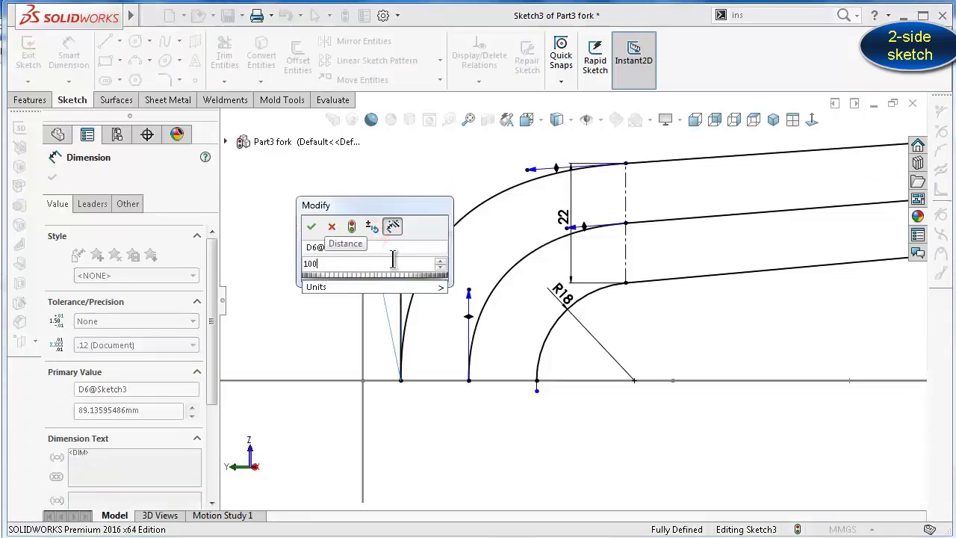
pyautogui.press('Return')
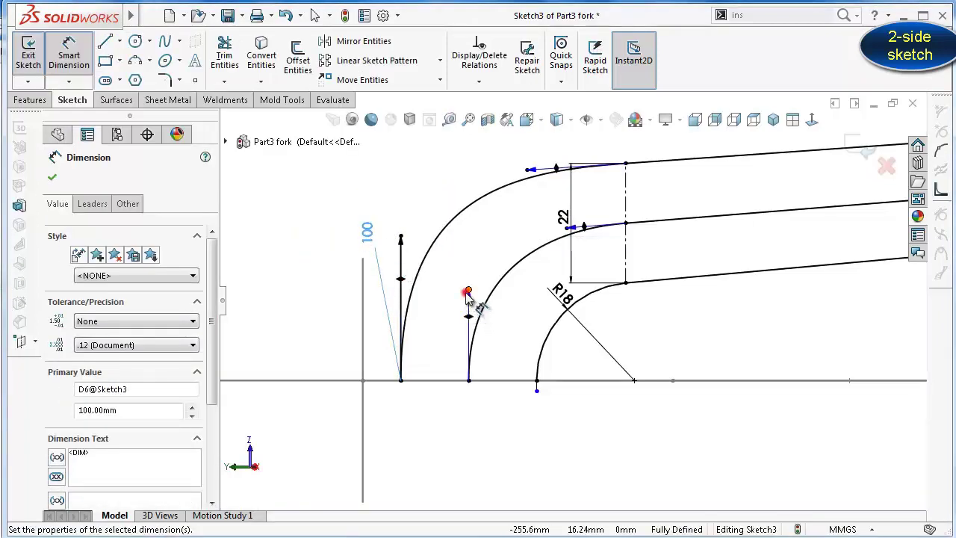
pyautogui.click(467, 293)
pyautogui.click(452, 299)
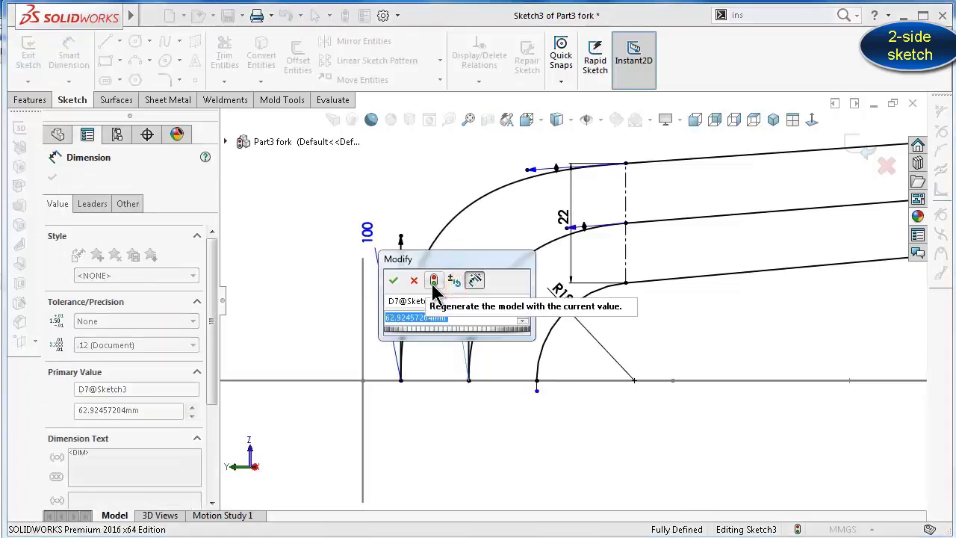
pyautogui.write('62')
pyautogui.press('Return')
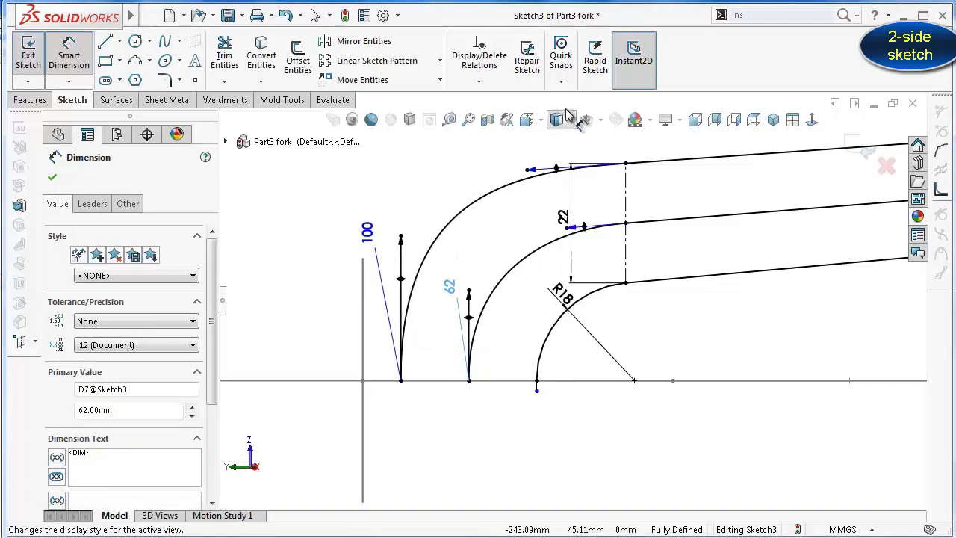
# Dimension the top spline's end handle at 68 mm and the middle spline's upper handle at 45 mm
pyautogui.click(531, 170)
pyautogui.click(461, 191)
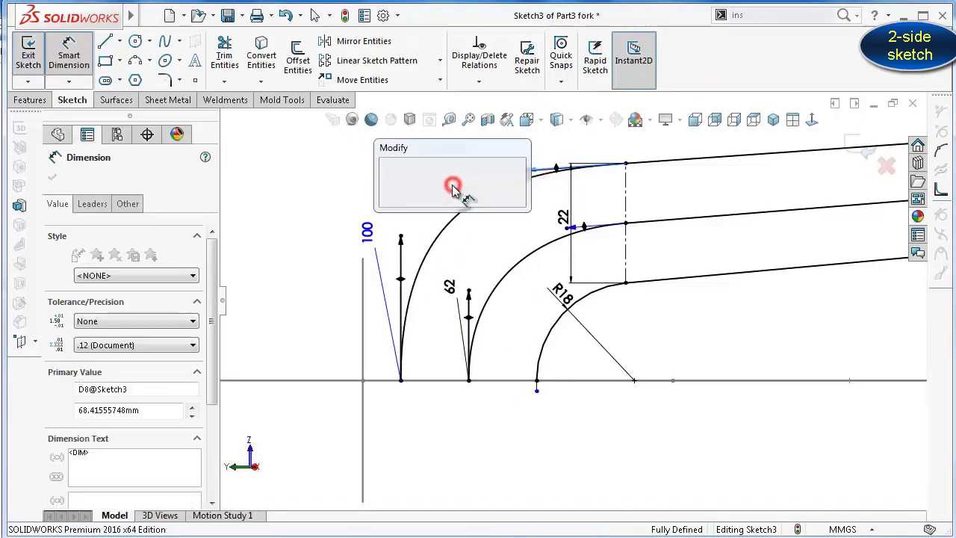
pyautogui.write('68')
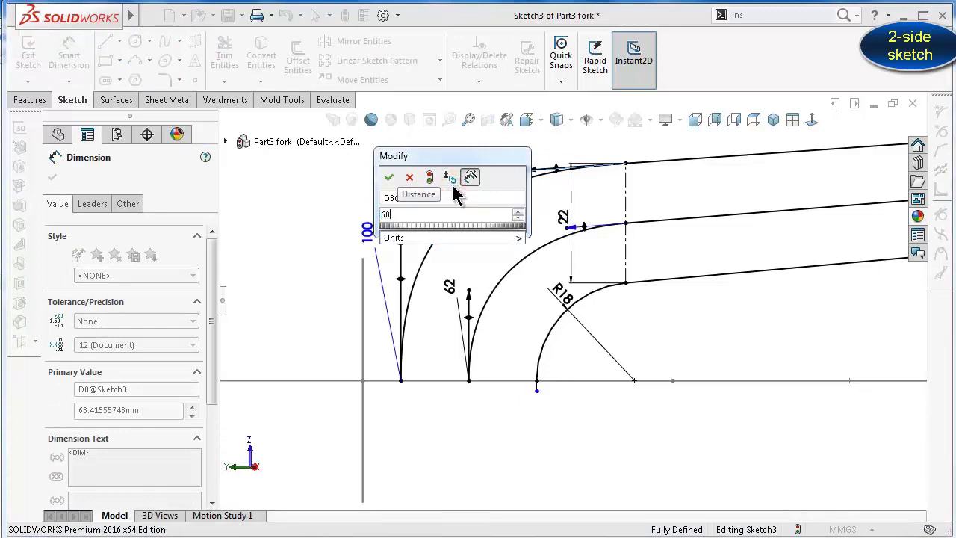
pyautogui.press('Return')
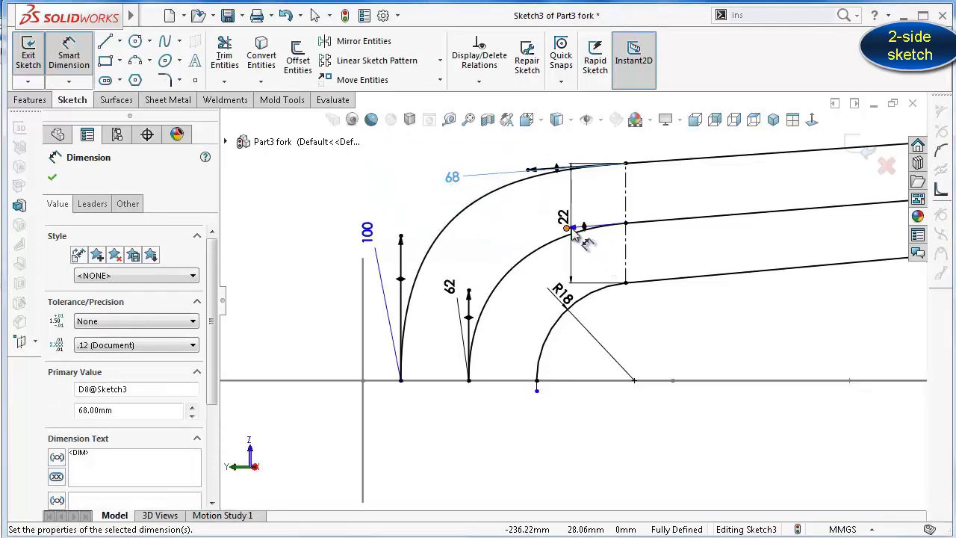
pyautogui.click(572, 228)
pyautogui.click(487, 230)
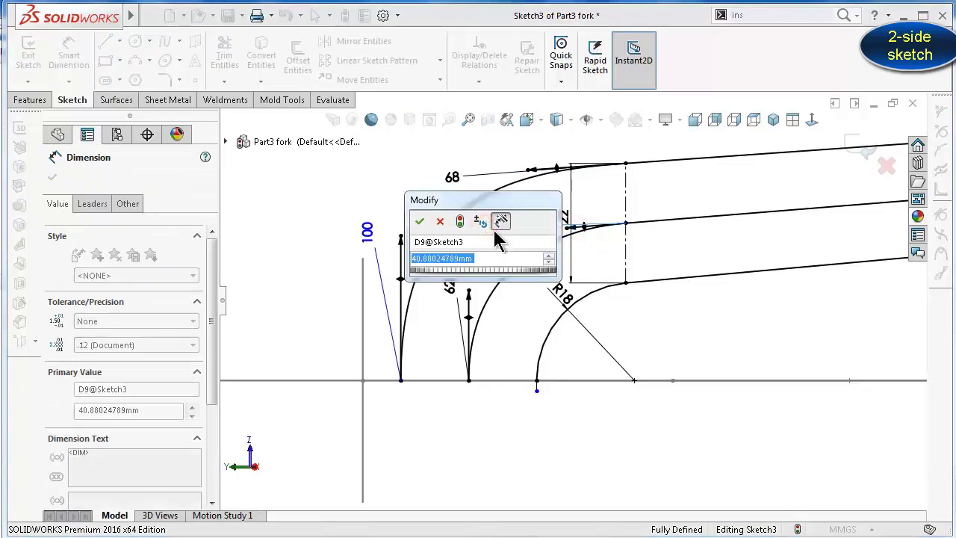
pyautogui.write('45')
pyautogui.press('Return')
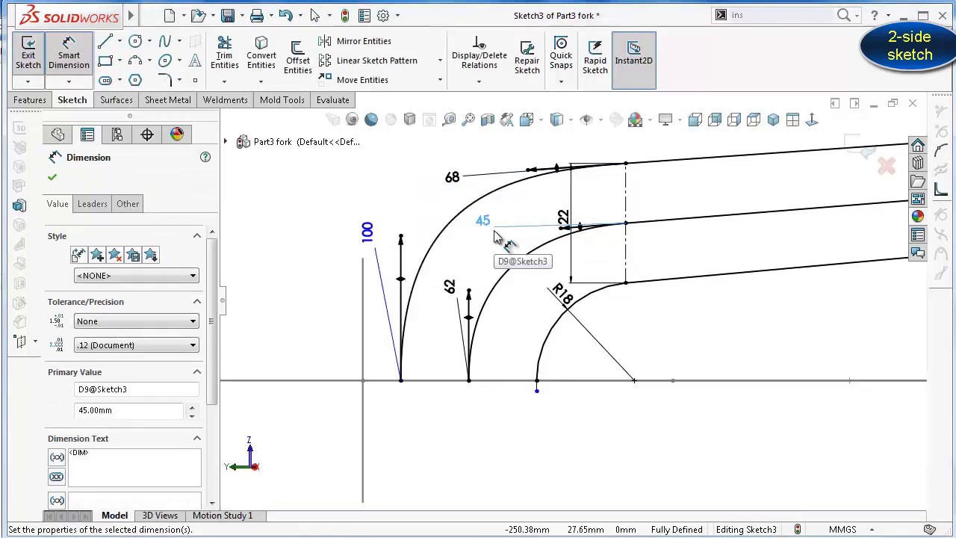
pyautogui.click(293, 254)
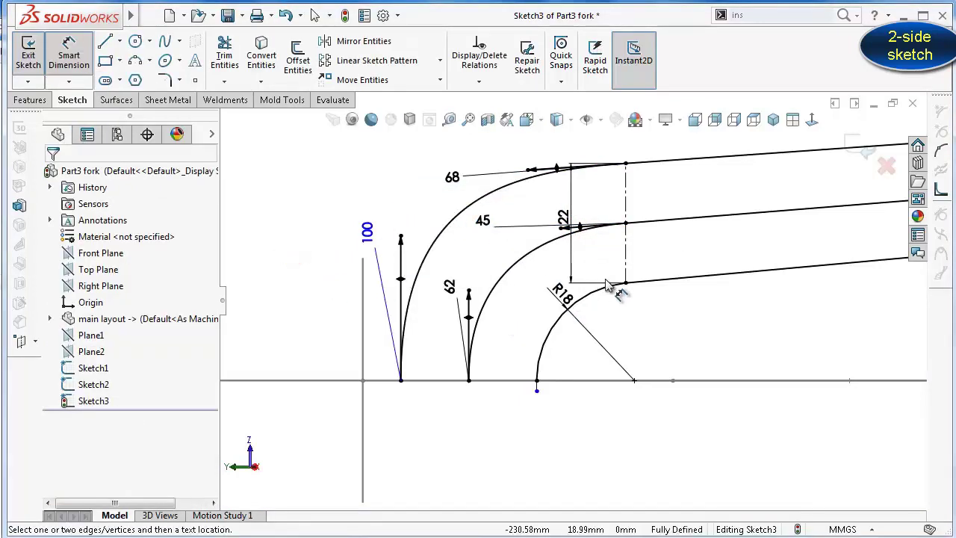
# Draw two 3-point arcs from the rectangle's left corners to the top and bottom fork lines
pyautogui.scroll(3, 620, 295)
pyautogui.scroll(2, 747, 261)
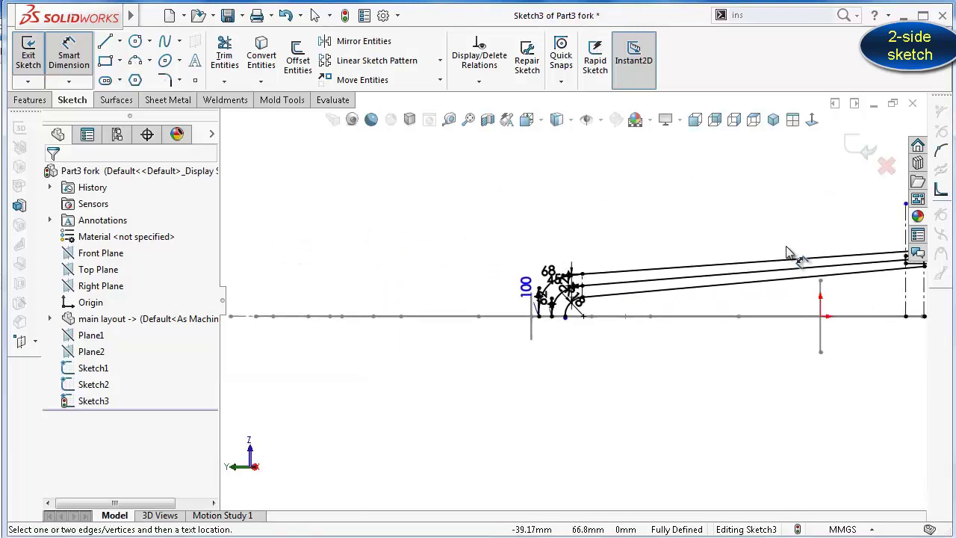
pyautogui.scroll(-2, 793, 252)
pyautogui.scroll(2, 842, 271)
pyautogui.scroll(-3, 825, 287)
pyautogui.scroll(1, 825, 287)
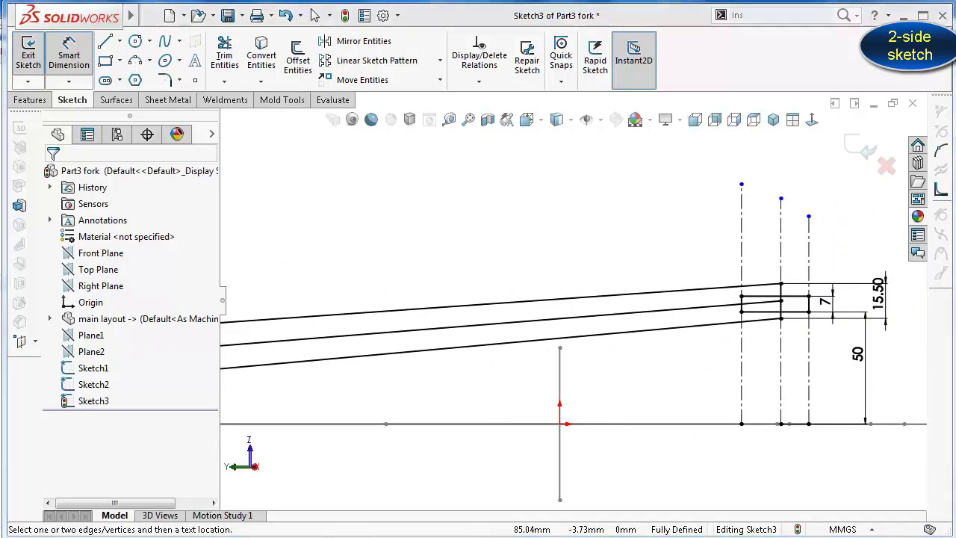
pyautogui.press('Escape')
pyautogui.scroll(-1, 717, 280)
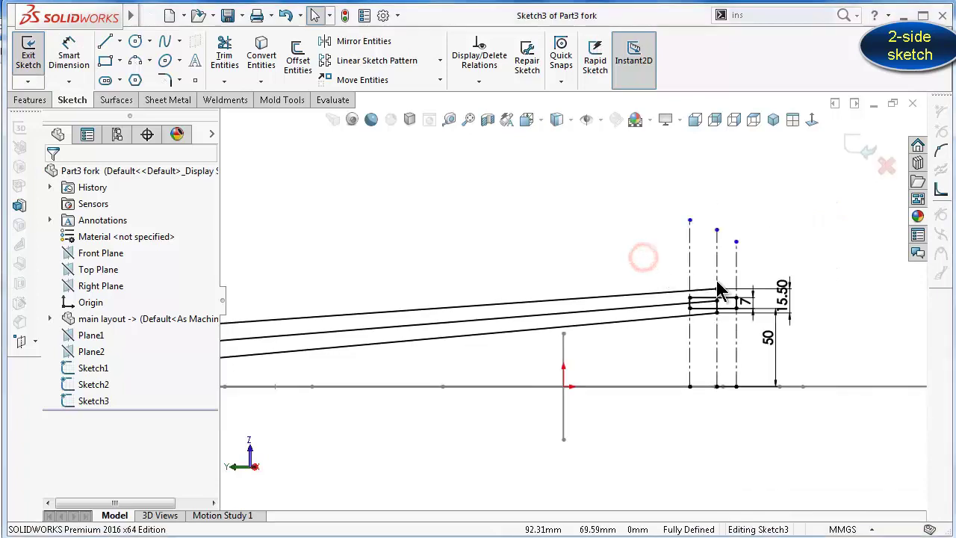
pyautogui.scroll(-2, 612, 320)
pyautogui.scroll(-1, 610, 321)
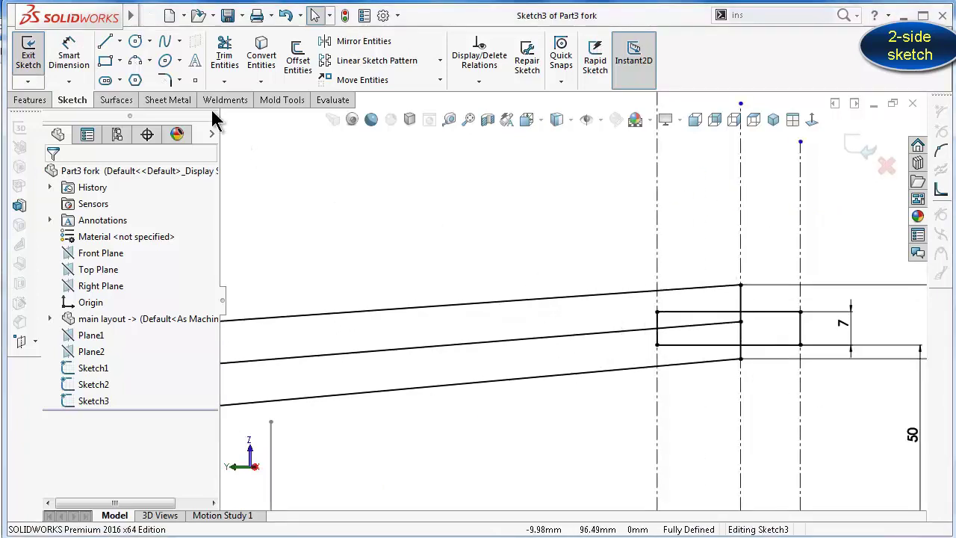
pyautogui.click(137, 64)
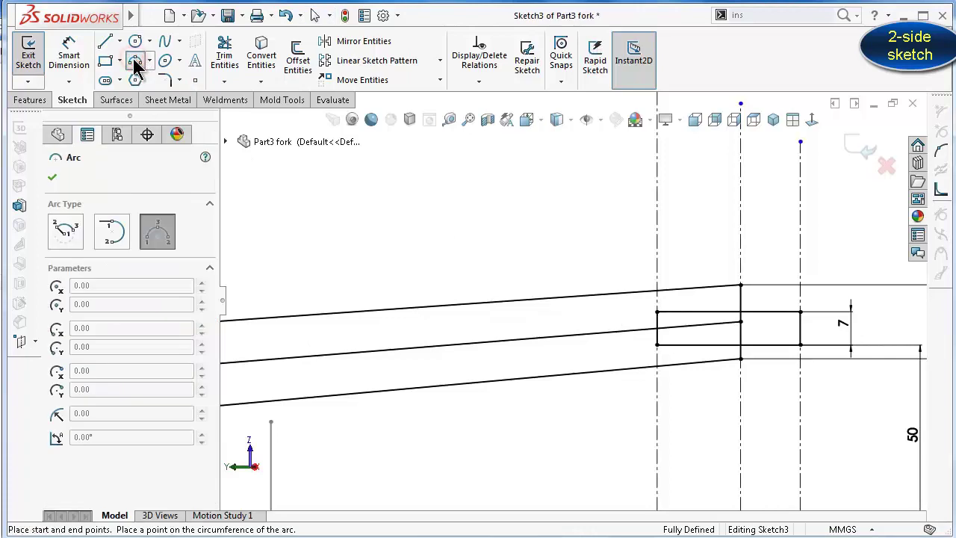
pyautogui.click(657, 312)
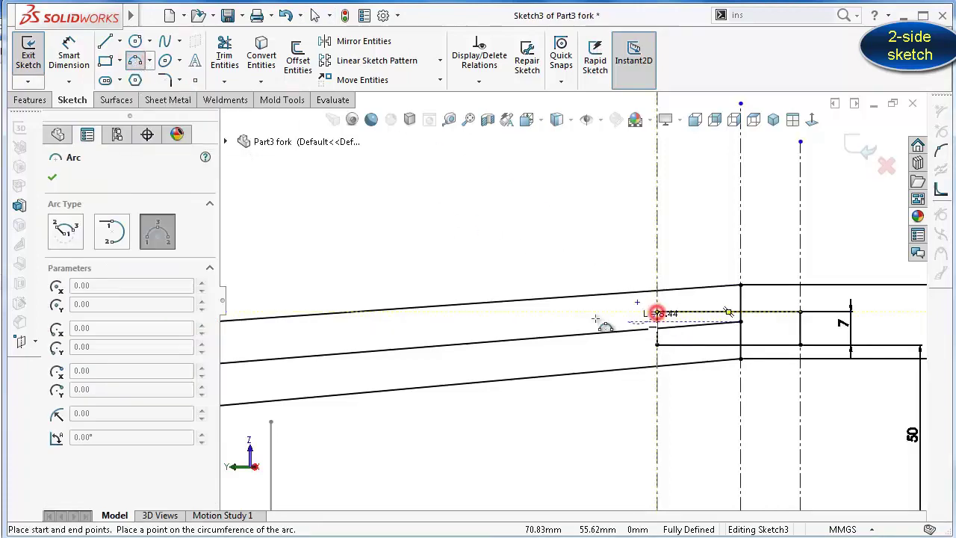
pyautogui.click(562, 297)
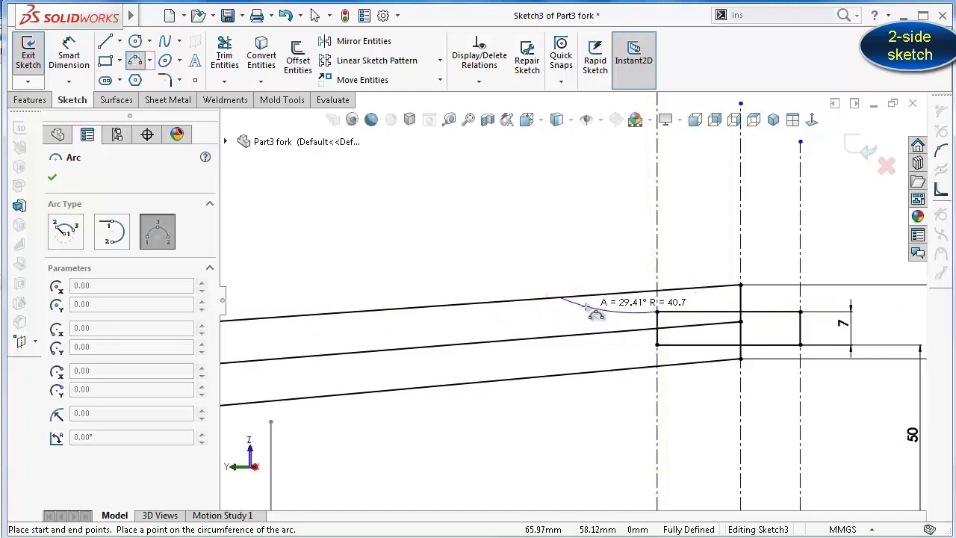
pyautogui.click(588, 307)
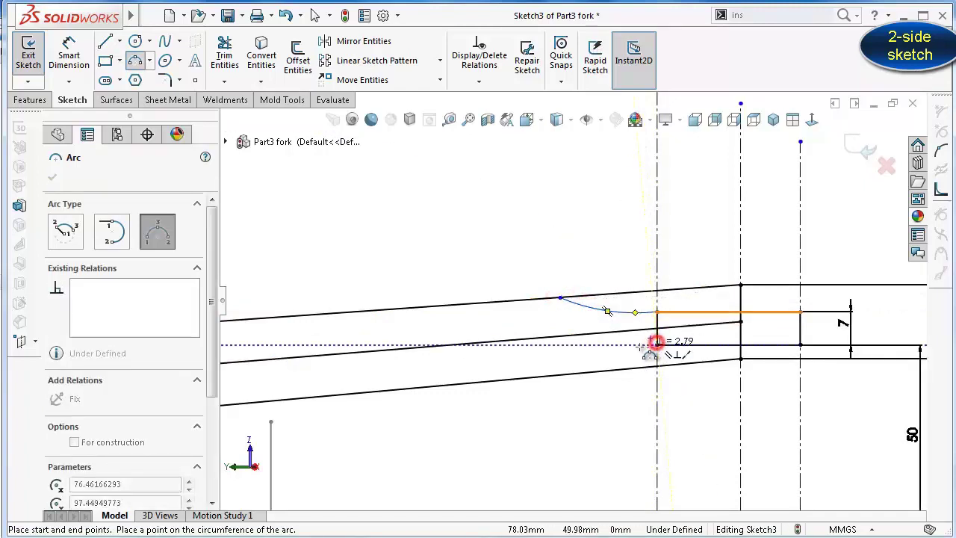
pyautogui.click(656, 344)
pyautogui.click(573, 373)
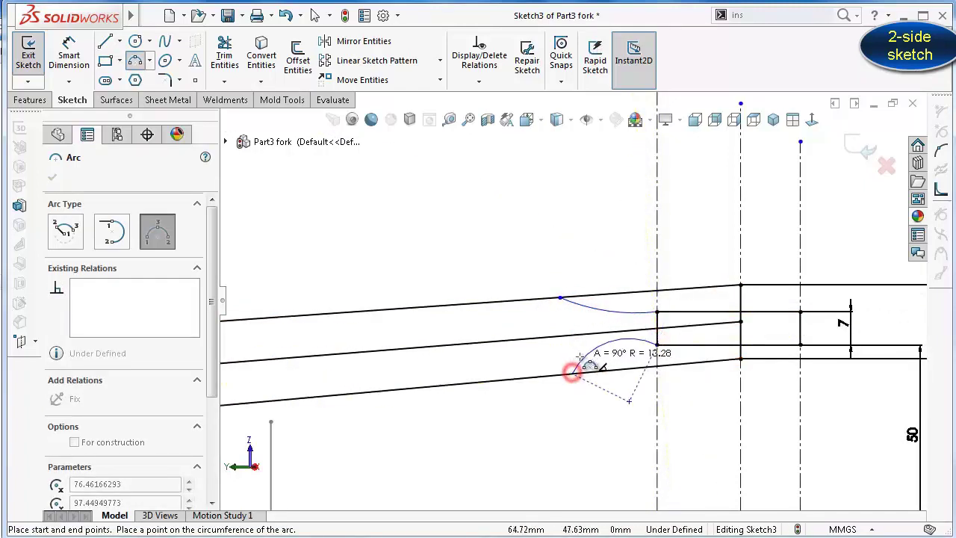
pyautogui.click(629, 339)
pyautogui.scroll(-3, 680, 293)
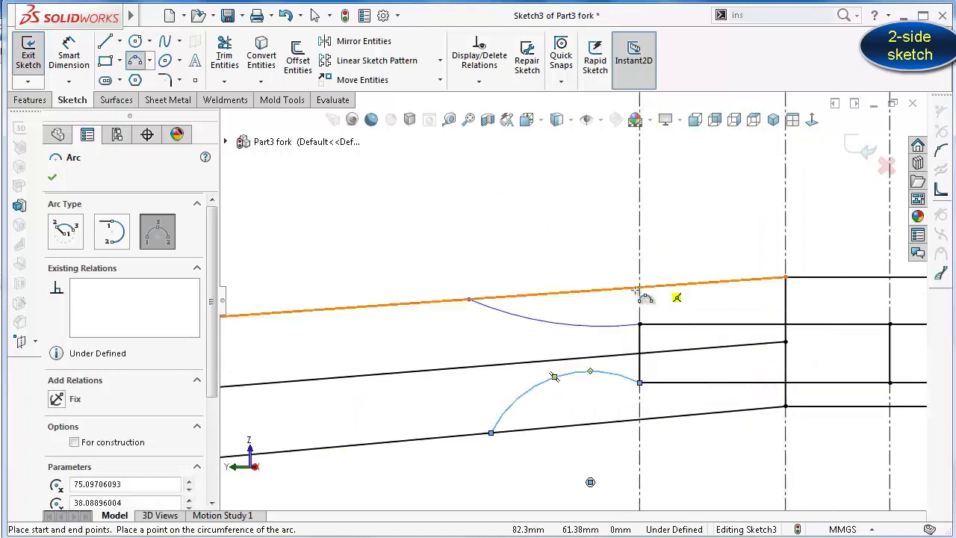
pyautogui.press('Escape')
# Make the upper and lower arcs tangent to the lines they adjoin
pyautogui.click(614, 325)
pyautogui.keyDown('ctrl'); pyautogui.click(657, 324); pyautogui.keyUp('ctrl')
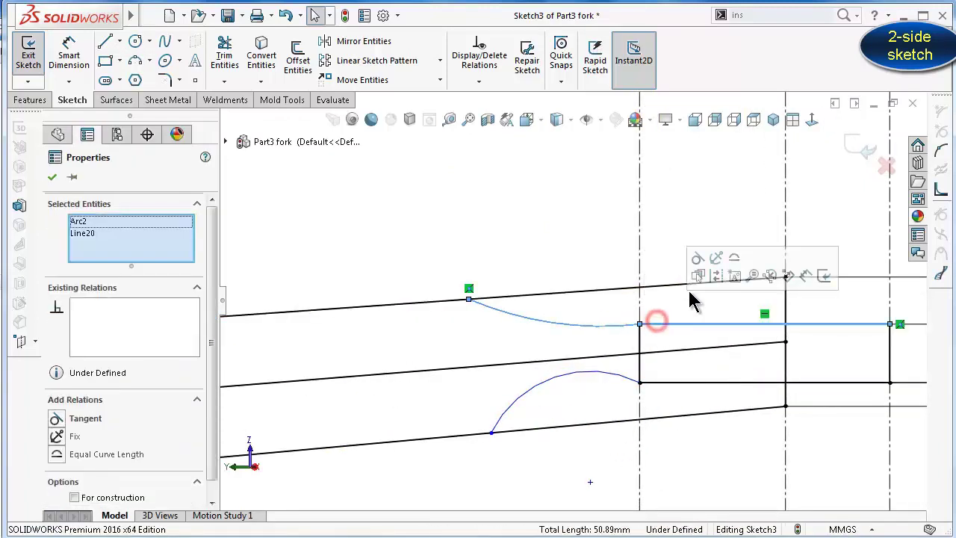
pyautogui.click(695, 259)
pyautogui.click(582, 227)
pyautogui.click(620, 377)
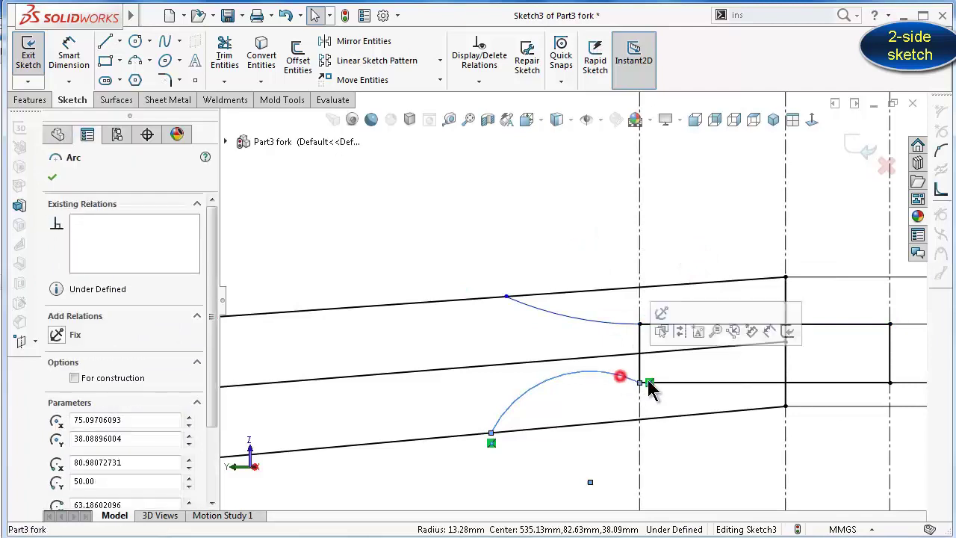
pyautogui.keyDown('ctrl'); pyautogui.click(660, 382); pyautogui.keyUp('ctrl')
pyautogui.click(705, 319)
pyautogui.click(567, 243)
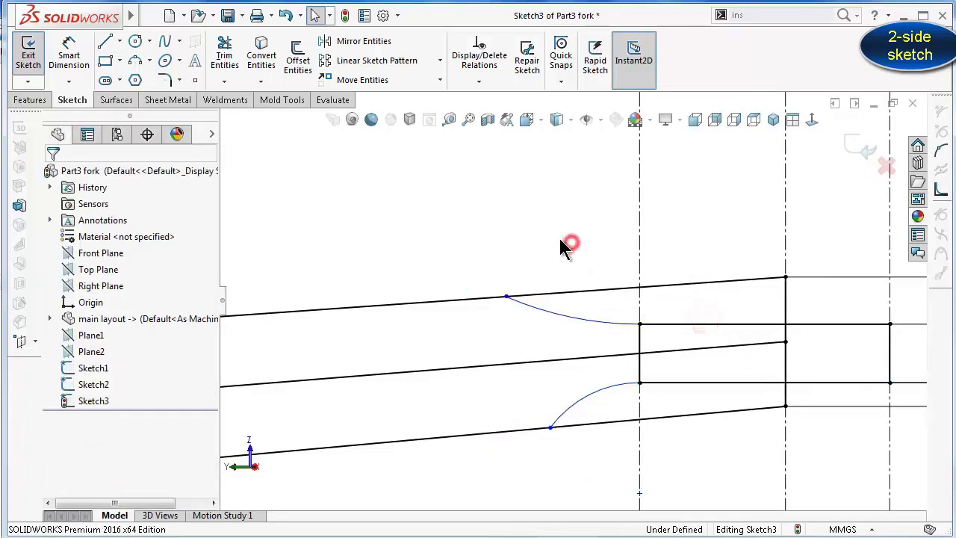
# Align the two arcs' outer ends with a Vertical relation
pyautogui.click(506, 295)
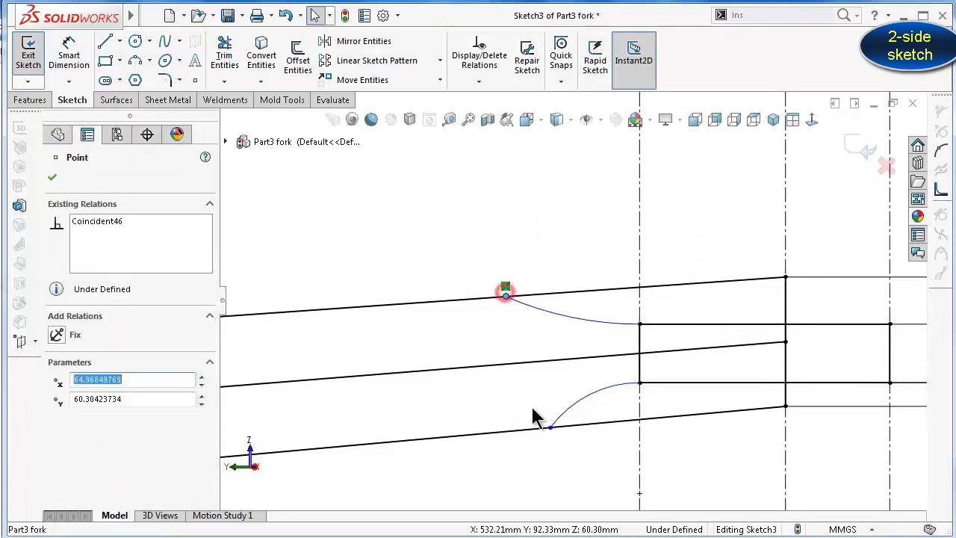
pyautogui.keyDown('ctrl'); pyautogui.click(549, 428); pyautogui.keyUp('ctrl')
pyautogui.click(606, 363)
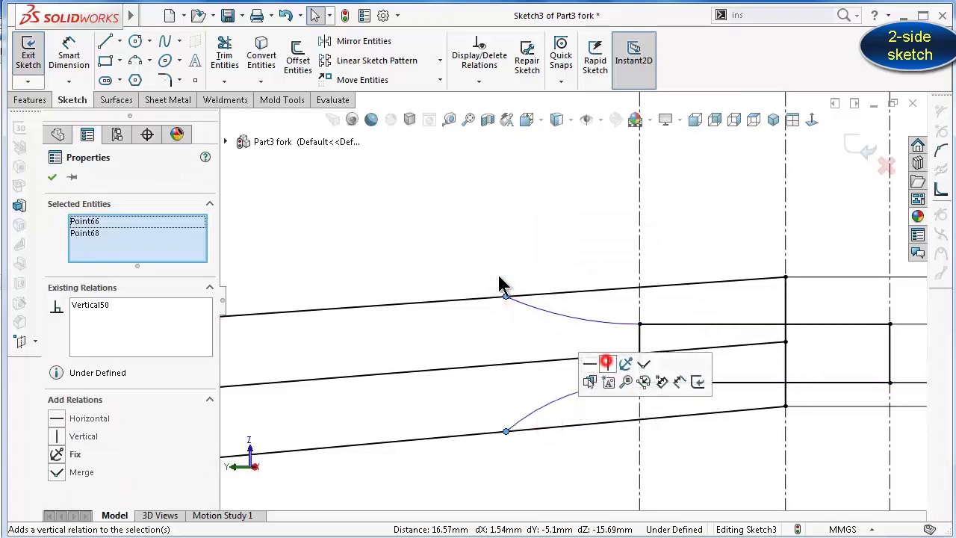
pyautogui.click(429, 226)
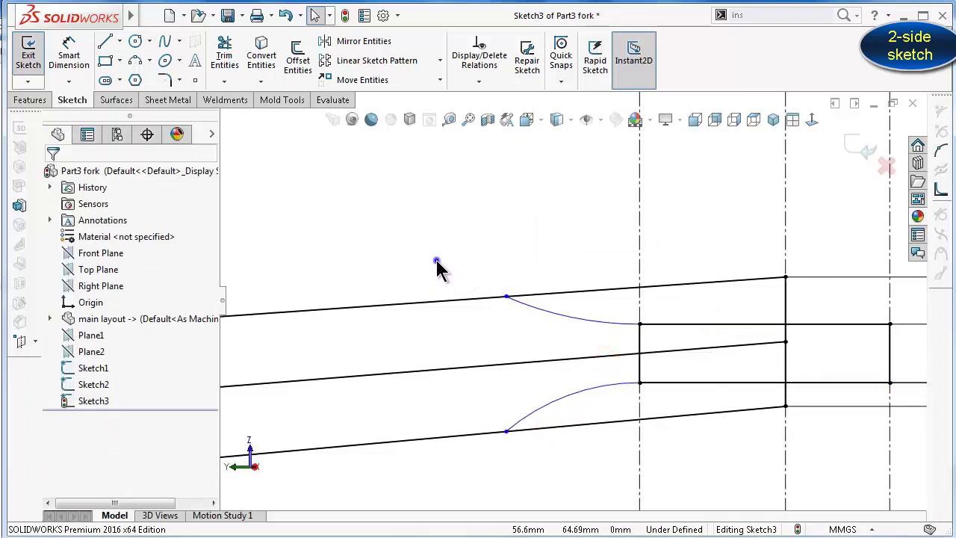
pyautogui.moveTo(437, 267); pyautogui.dragTo(431, 209, button='right')
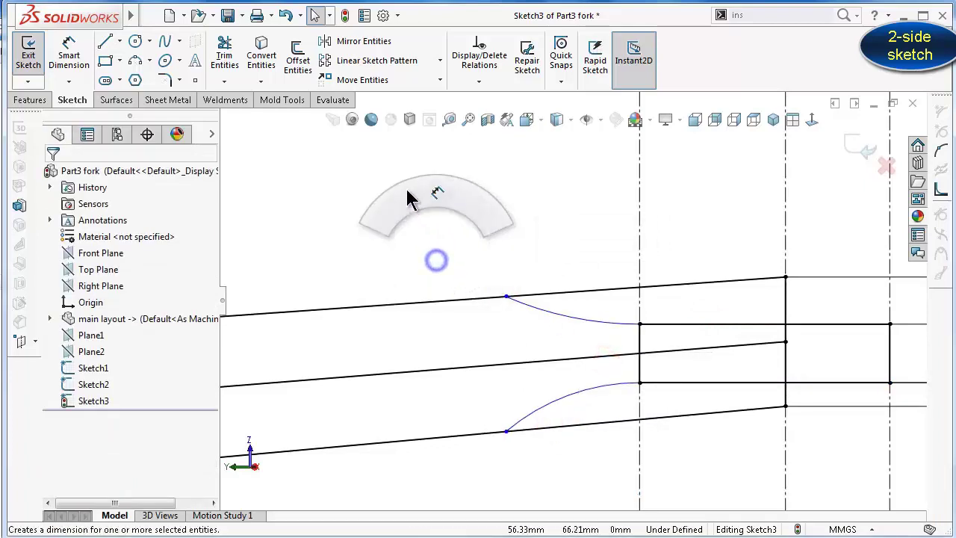
# Dimension the upper arc's end 14 mm from the vertical construction line
pyautogui.click(506, 297)
pyautogui.click(639, 252)
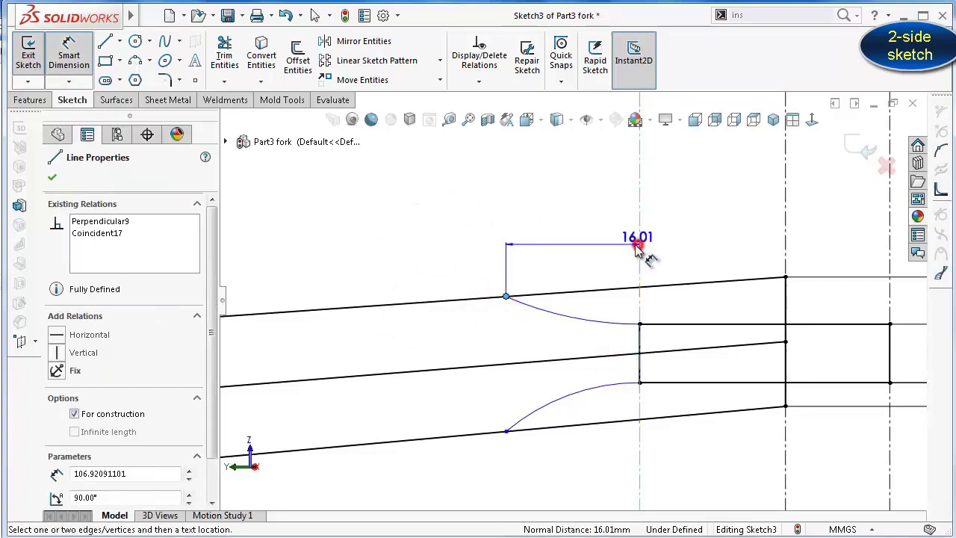
pyautogui.click(594, 261)
pyautogui.write('14')
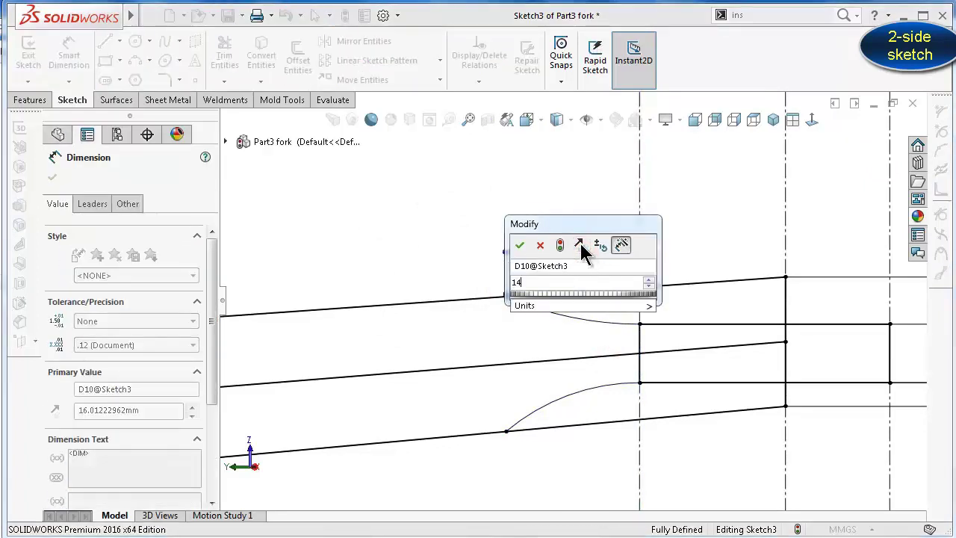
pyautogui.press('Return')
pyautogui.click(422, 224)
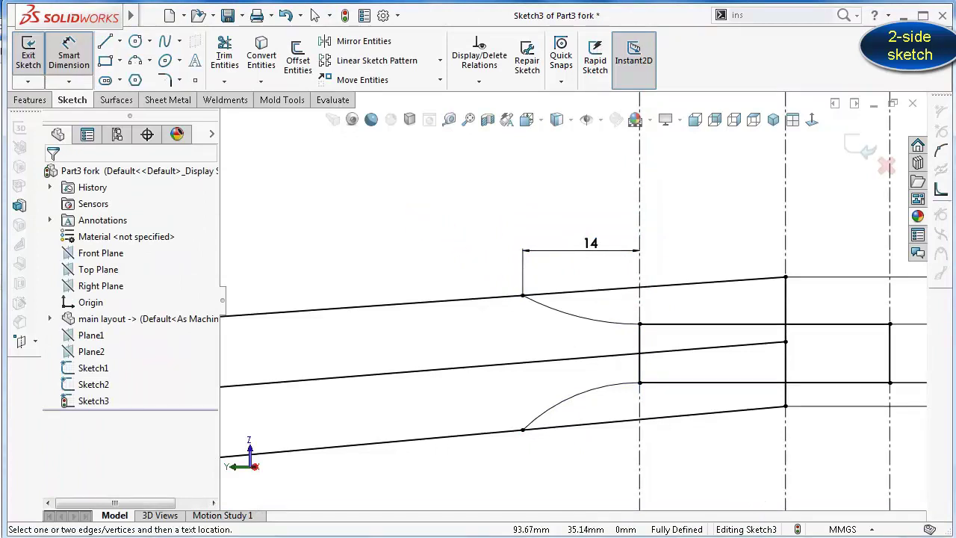
pyautogui.click(469, 453)
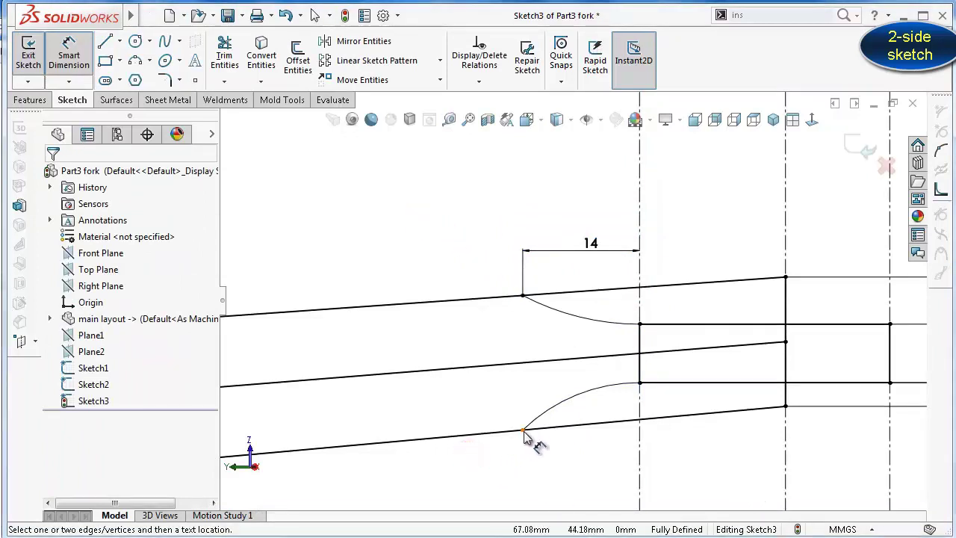
# Delete the Vertical relation on the lower arc's end point
pyautogui.press('Escape')
pyautogui.click(523, 429)
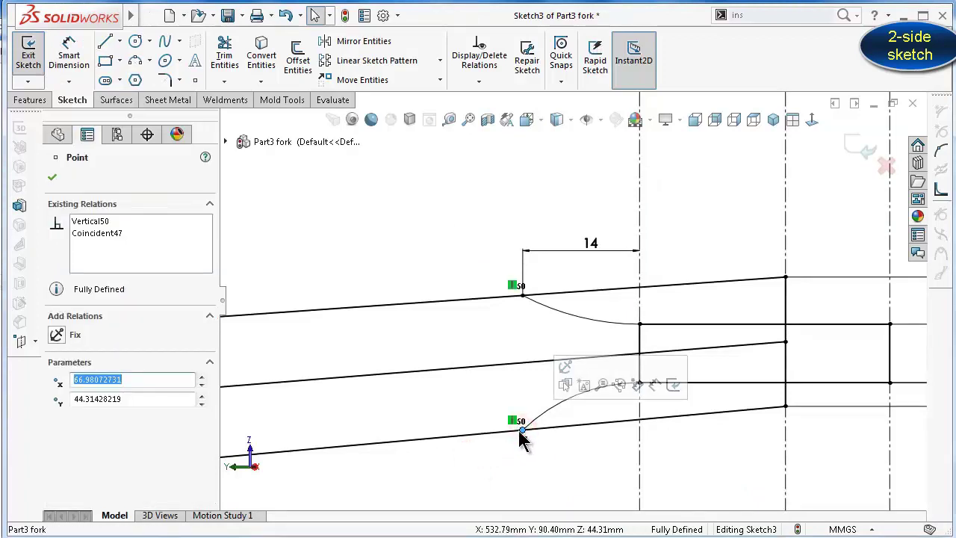
pyautogui.click(513, 421)
pyautogui.press('Delete')
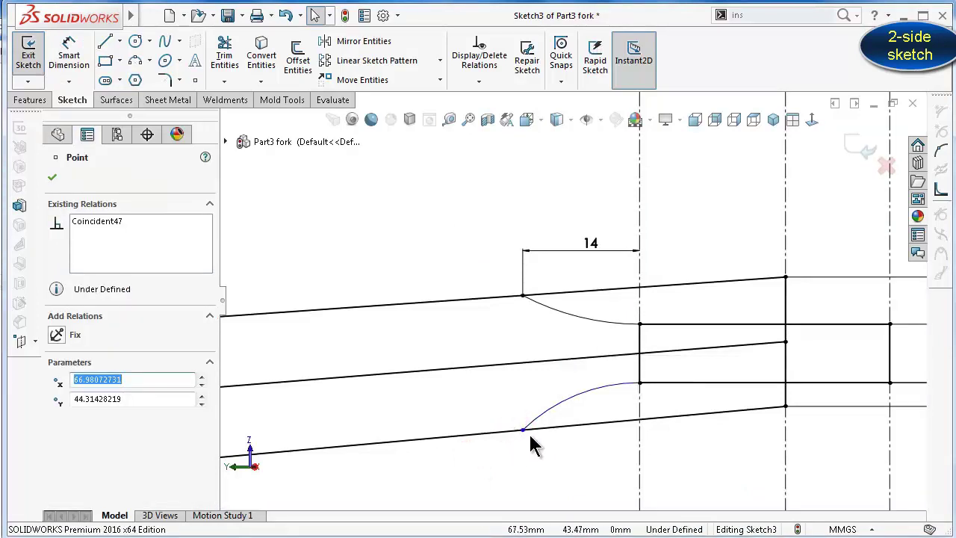
# Draw a centerline from the upper arc end to the lower arc end
pyautogui.click(118, 41)
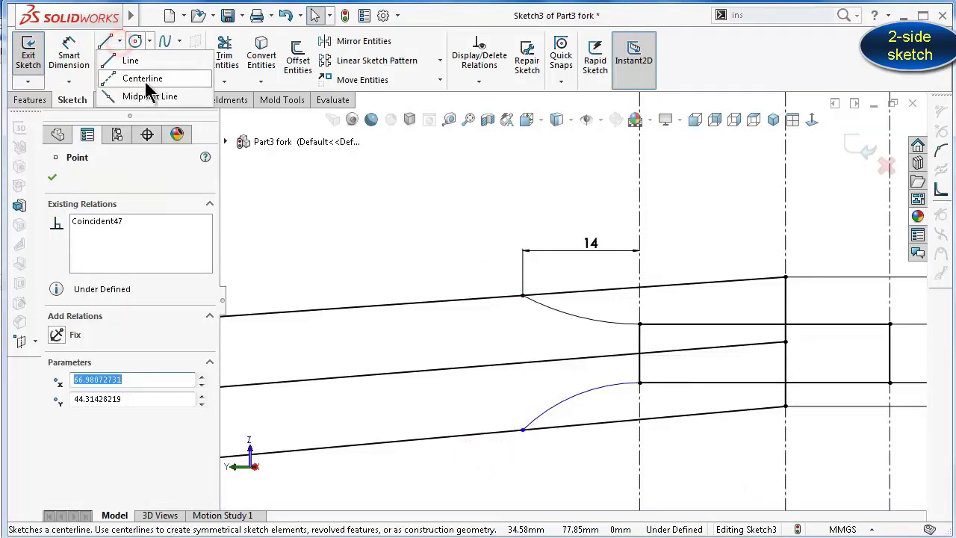
pyautogui.click(146, 79)
pyautogui.click(523, 296)
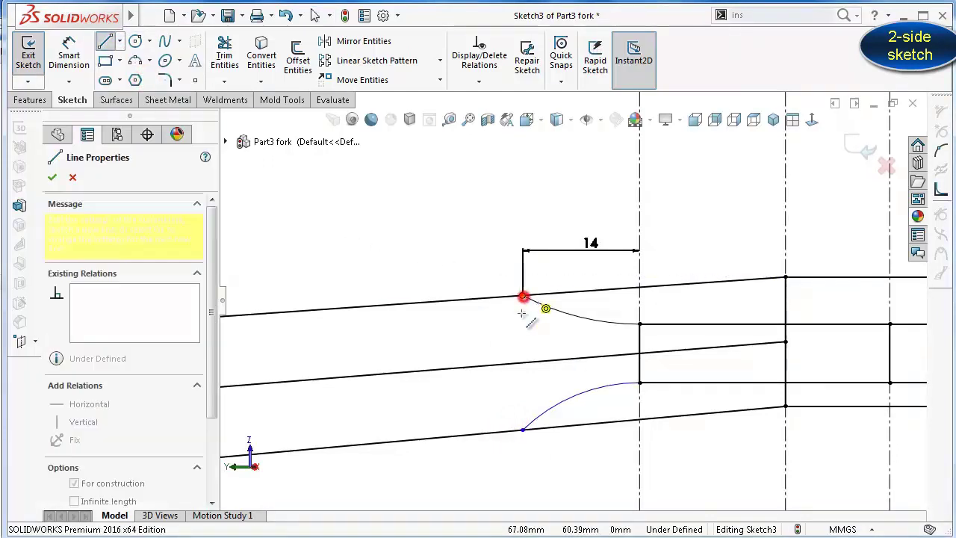
pyautogui.click(523, 430)
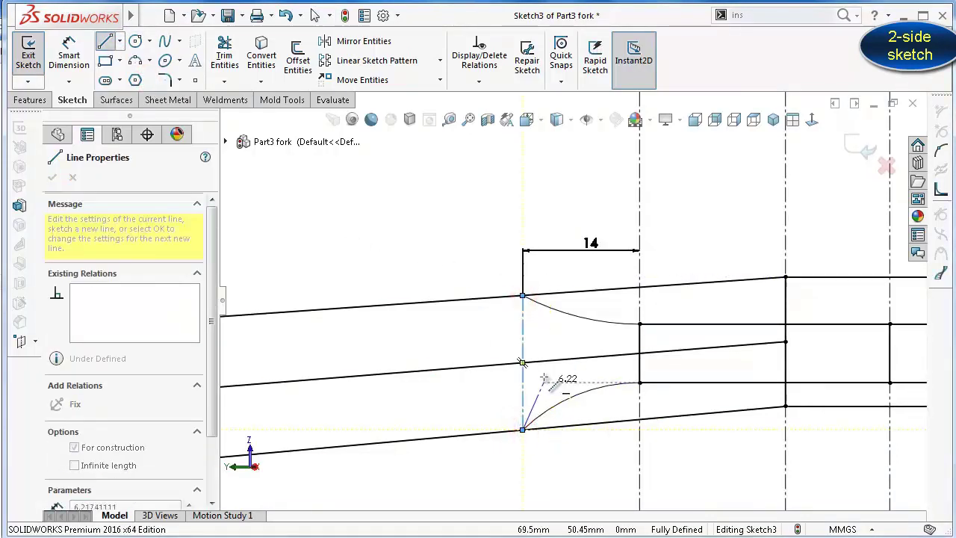
pyautogui.press('Escape')
# Make the centerline perpendicular to the middle fork line and resolve the over-defined conflict
pyautogui.click(525, 340)
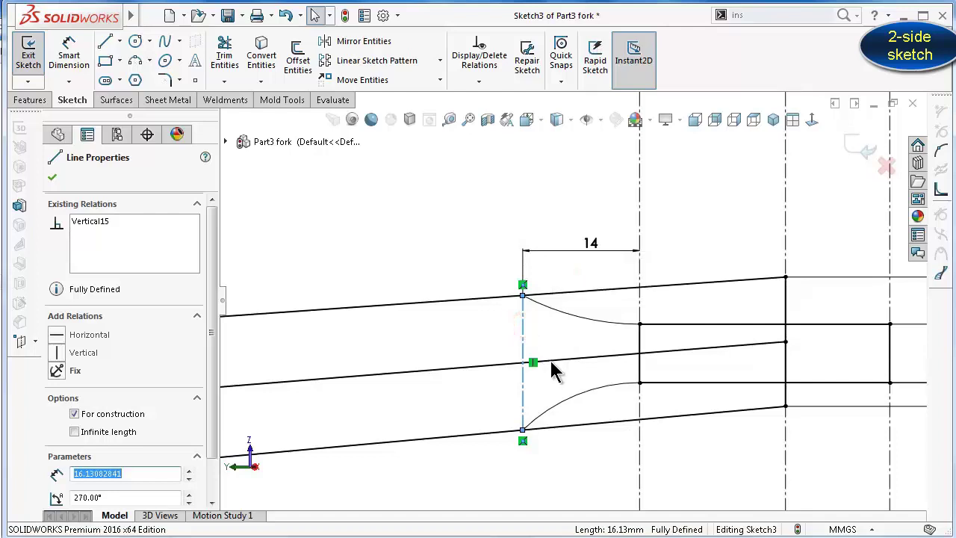
pyautogui.keyDown('ctrl'); pyautogui.click(556, 360); pyautogui.keyUp('ctrl')
pyautogui.click(646, 301)
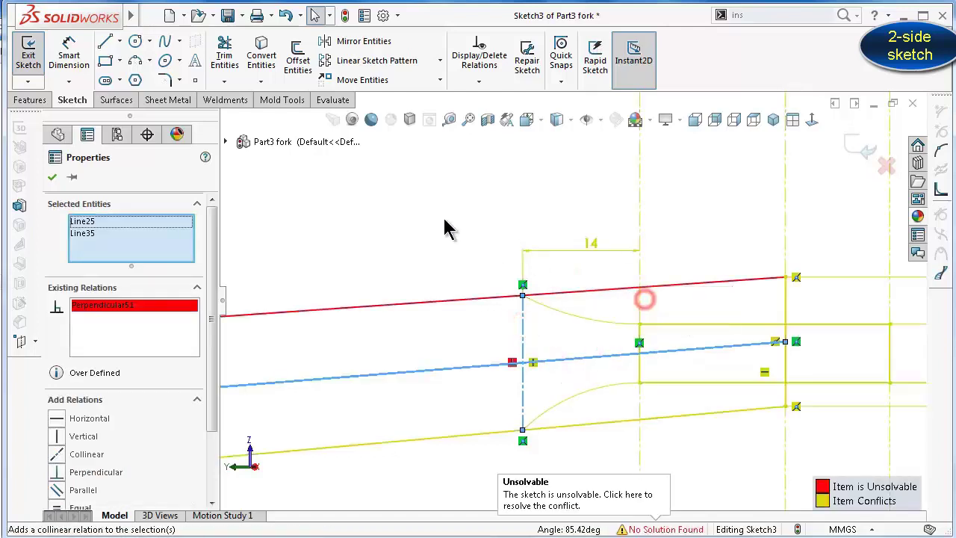
pyautogui.click(341, 235)
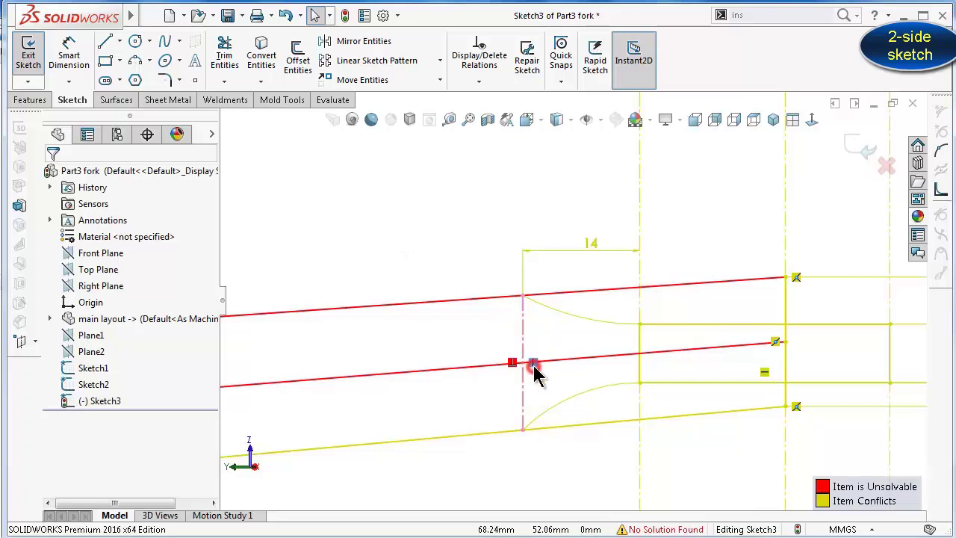
pyautogui.click(453, 224)
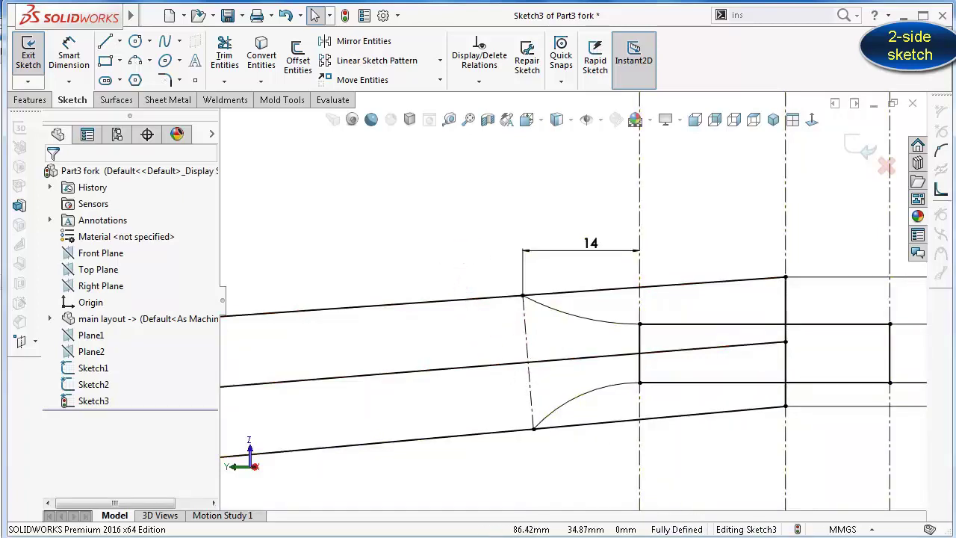
# Orbit to check the sketch in 3D, then exit Sketch3
pyautogui.scroll(2, 410, 166)
pyautogui.scroll(2, 469, 272)
pyautogui.scroll(2, 386, 306)
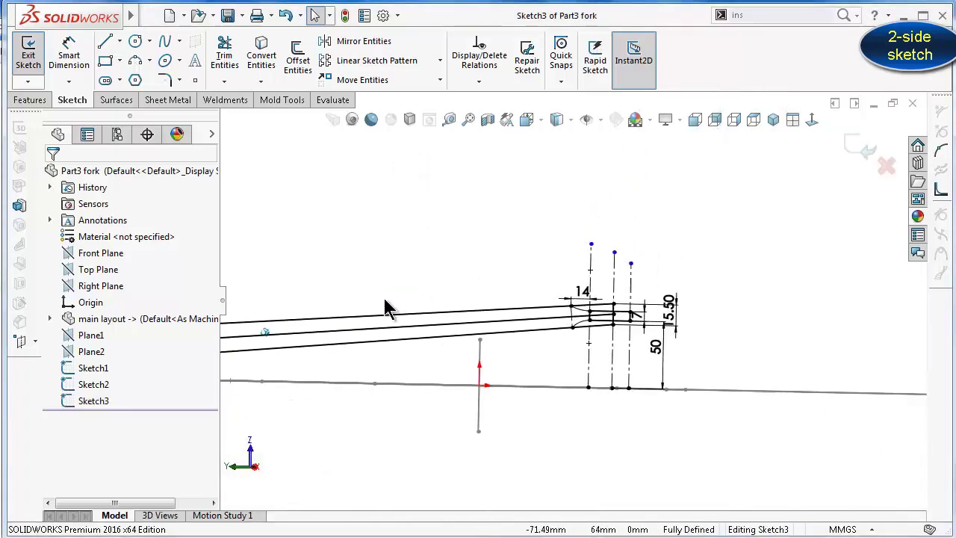
pyautogui.moveTo(386, 306)
pyautogui.mouseDown(button='middle')
pyautogui.moveTo(447, 326)
pyautogui.moveTo(452, 338)
pyautogui.moveTo(614, 366)
pyautogui.mouseUp(button='middle')
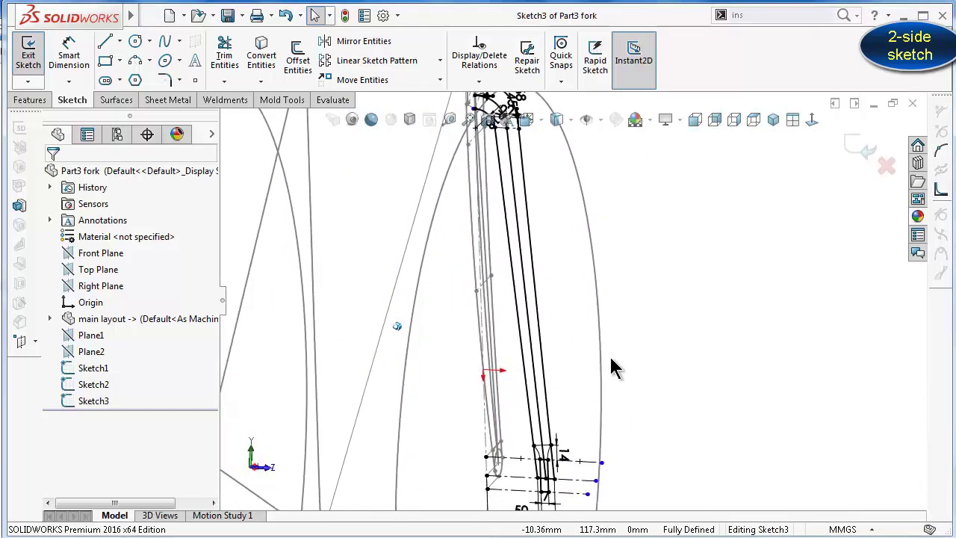
pyautogui.click(858, 157)
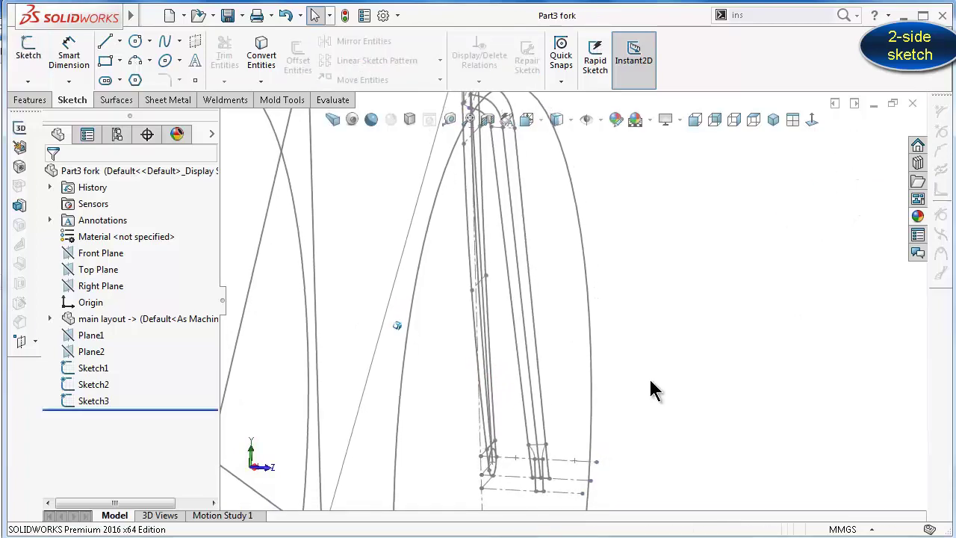
pyautogui.moveTo(650, 382)
pyautogui.mouseDown(button='middle')
pyautogui.moveTo(619, 437)
pyautogui.moveTo(749, 472)
pyautogui.moveTo(736, 443)
pyautogui.moveTo(840, 462)
pyautogui.moveTo(831, 473)
pyautogui.moveTo(747, 440)
pyautogui.mouseUp(button='middle')
# View Plane1 and Plane2 square-on, then orbit to a front-on view of the fork
pyautogui.click(94, 336)
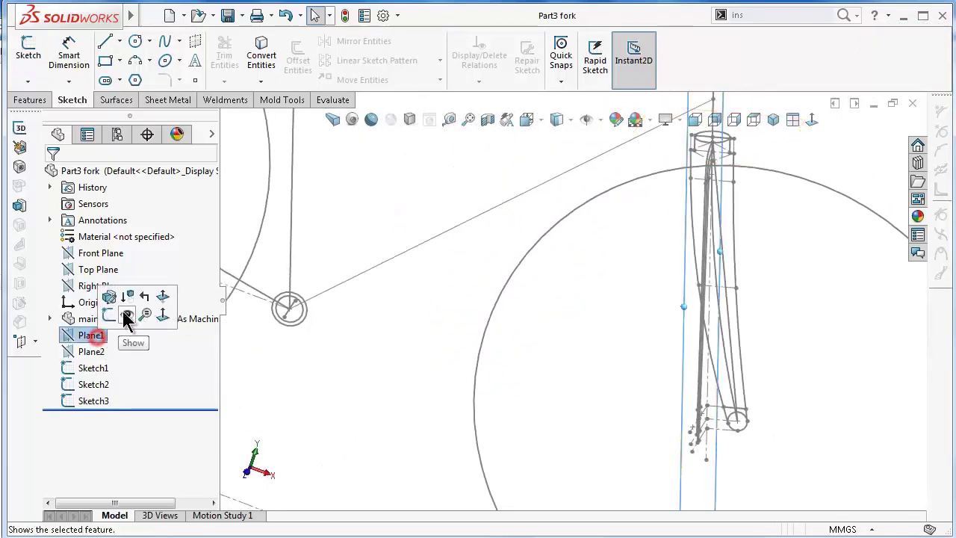
pyautogui.click(165, 318)
pyautogui.click(356, 386)
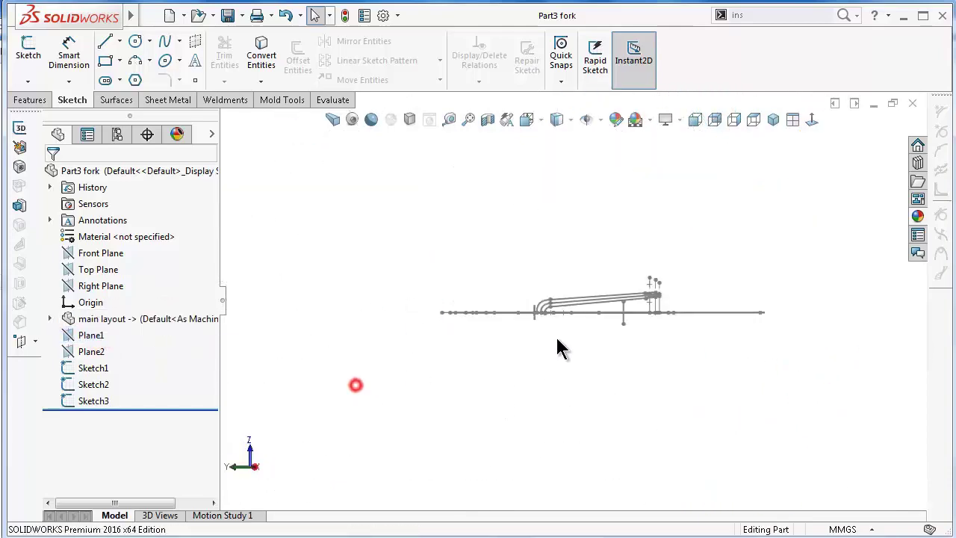
pyautogui.scroll(-2, 650, 314)
pyautogui.click(91, 351)
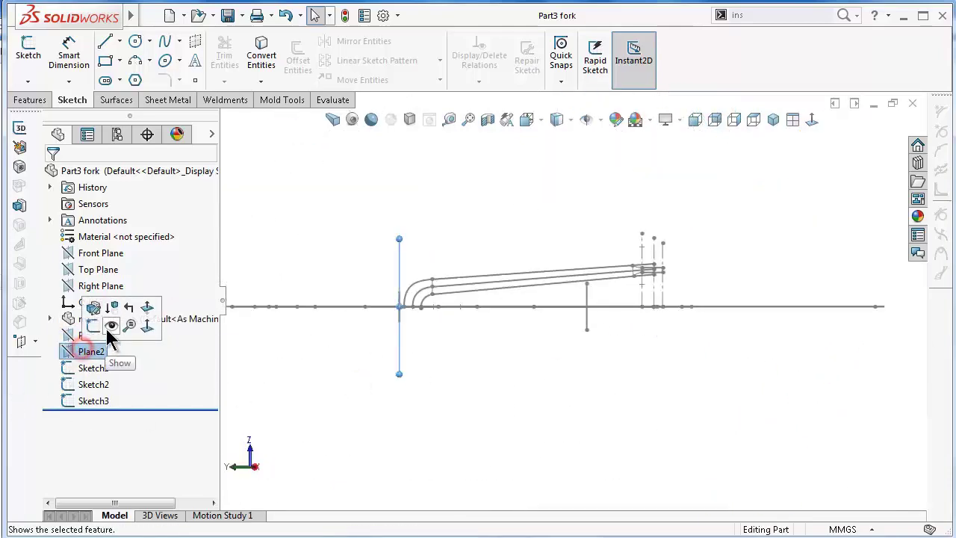
pyautogui.click(142, 319)
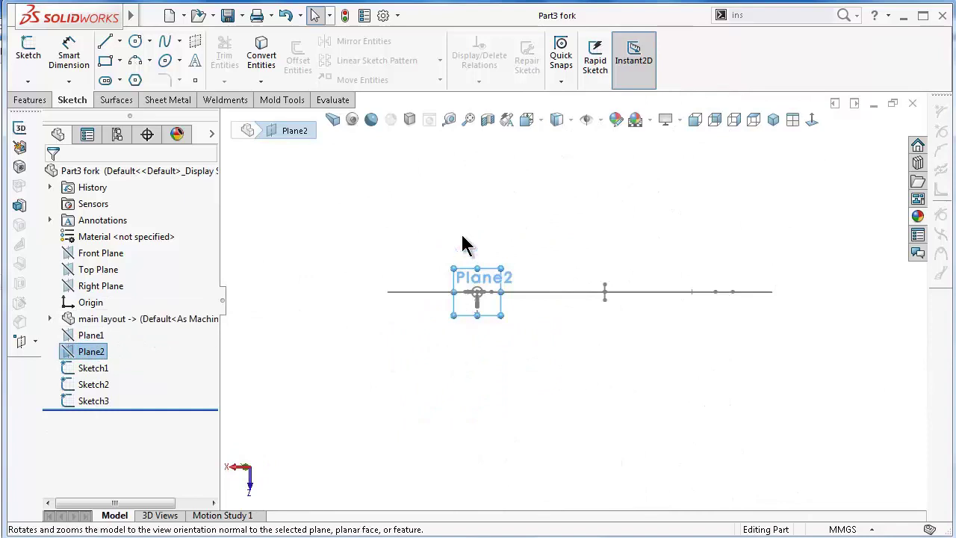
pyautogui.click(461, 234)
pyautogui.moveTo(549, 310); pyautogui.dragTo(559, 330, button='middle')
pyautogui.scroll(-3, 560, 331)
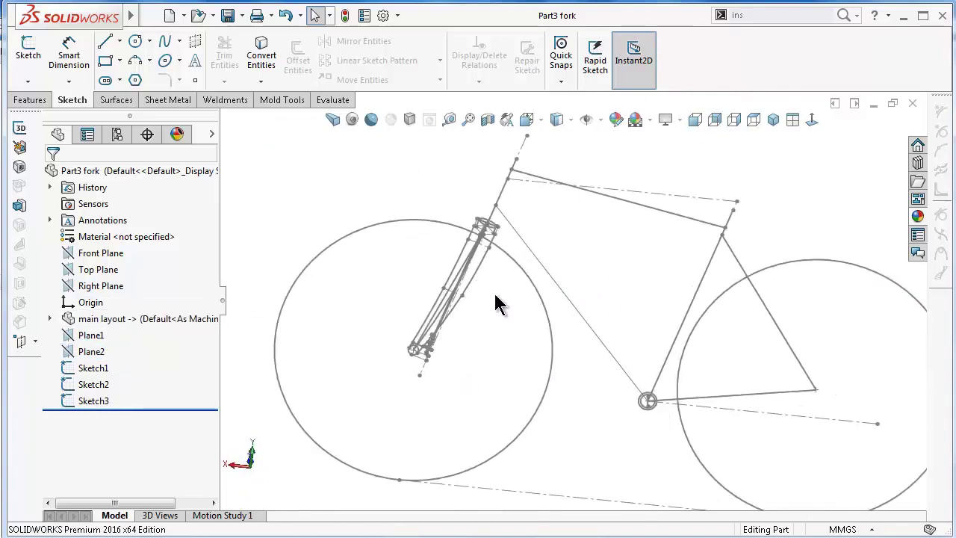
pyautogui.scroll(-2, 495, 306)
pyautogui.scroll(-2, 498, 303)
pyautogui.moveTo(499, 294)
pyautogui.mouseDown(button='middle')
pyautogui.moveTo(590, 324)
pyautogui.moveTo(569, 312)
pyautogui.moveTo(561, 324)
pyautogui.mouseUp(button='middle')
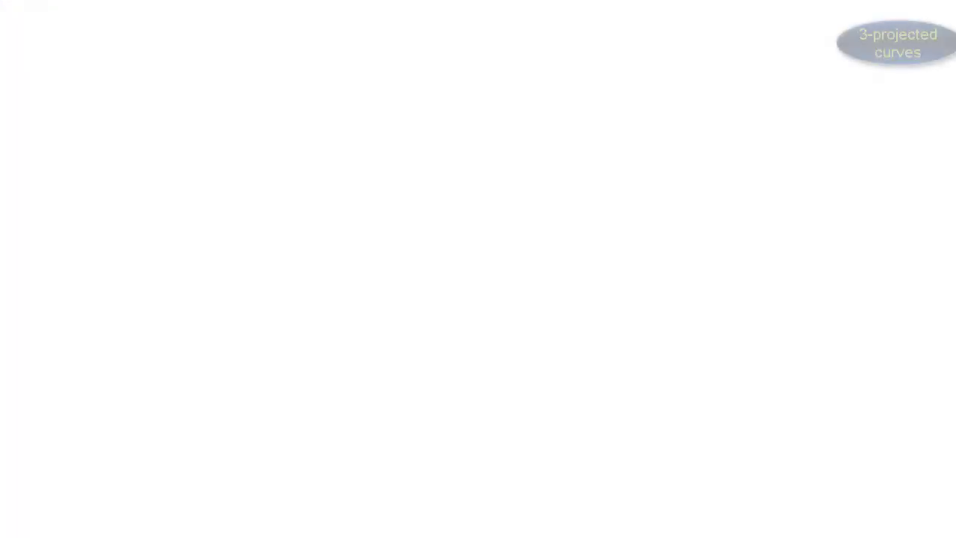
# Start a new sketch on the Front Plane and view it normal to the screen
pyautogui.click(771, 121)
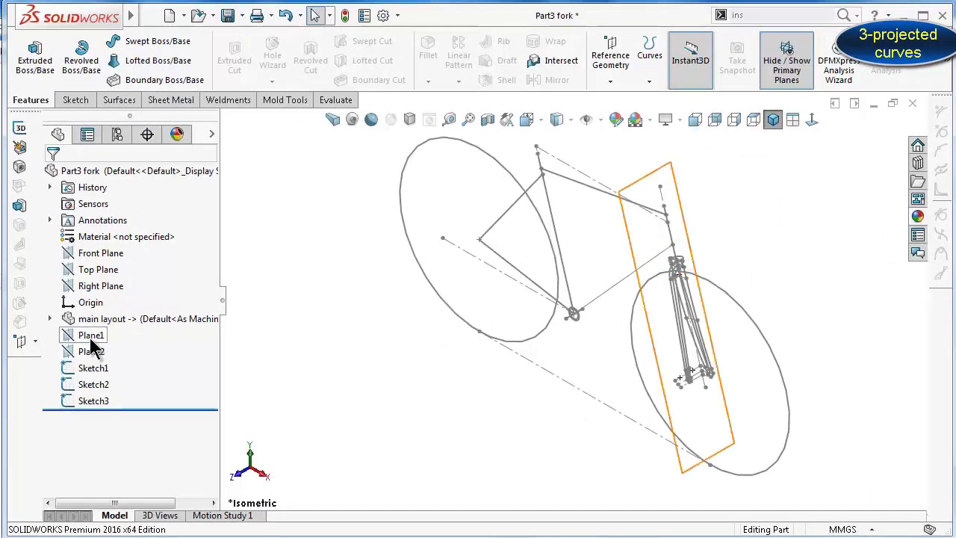
pyautogui.click(94, 256)
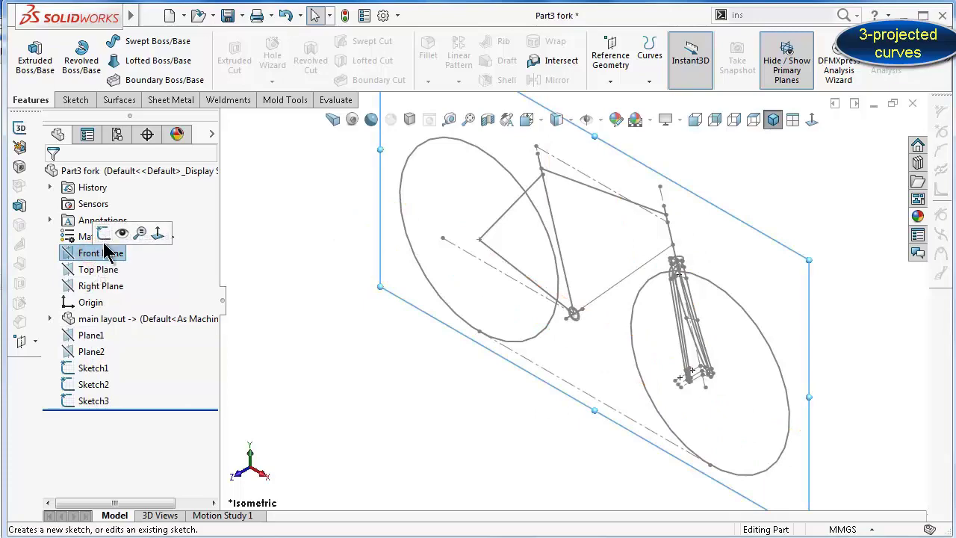
pyautogui.click(106, 238)
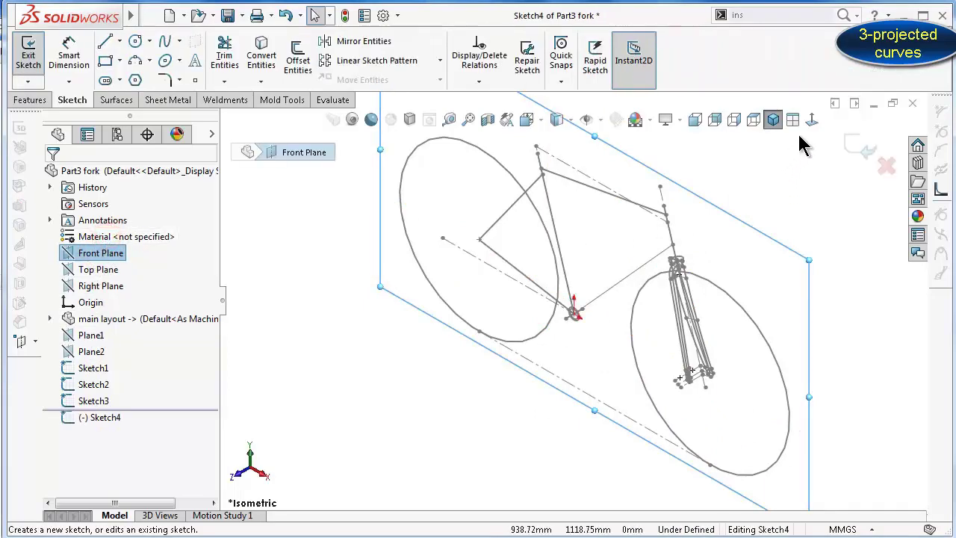
pyautogui.click(813, 126)
pyautogui.scroll(-1, 652, 267)
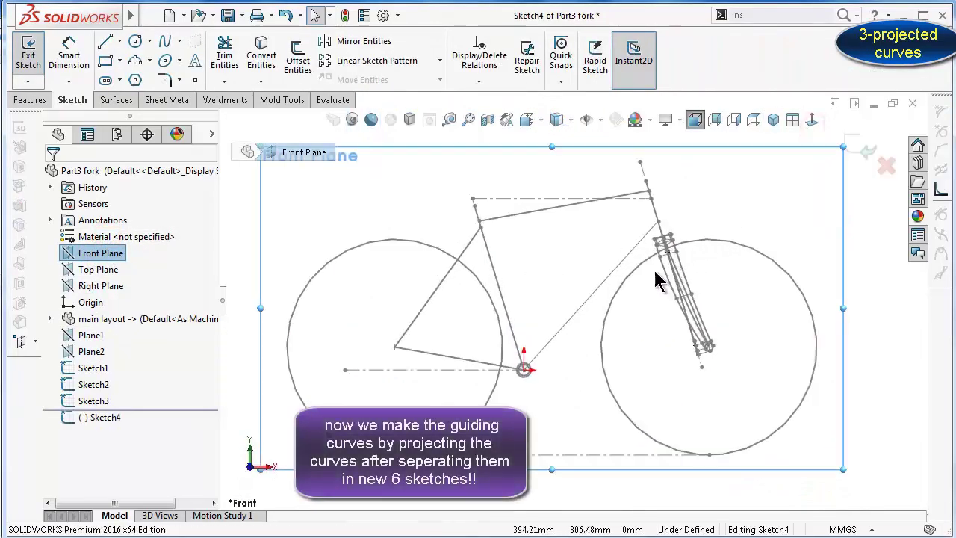
pyautogui.scroll(-3, 673, 256)
pyautogui.scroll(-2, 674, 256)
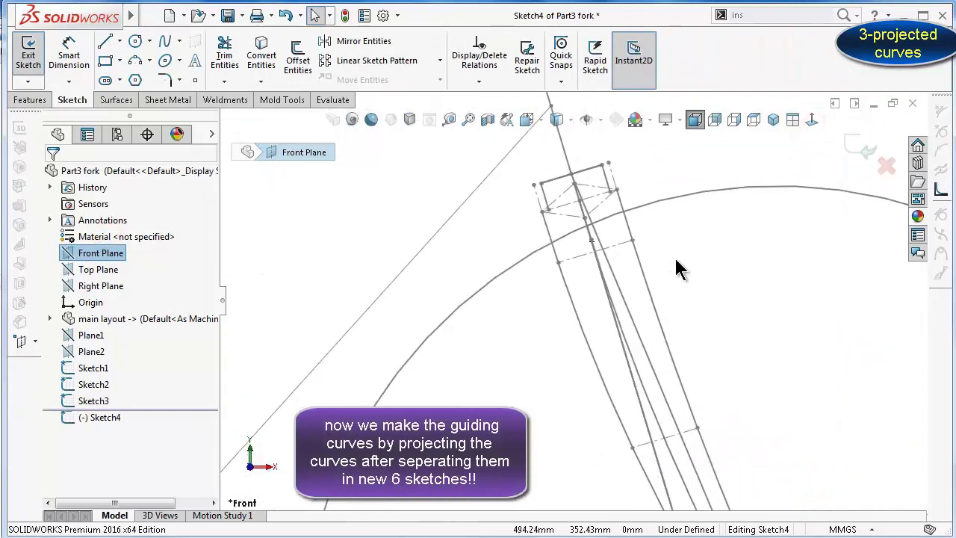
# Convert one Sketch1 fork curve into Sketch4 and exit the sketch
pyautogui.click(573, 304)
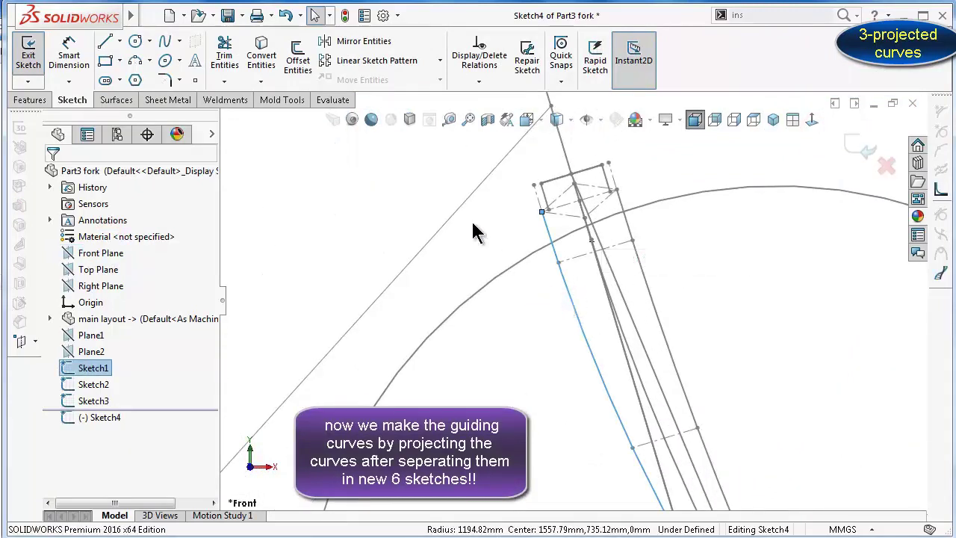
pyautogui.click(259, 63)
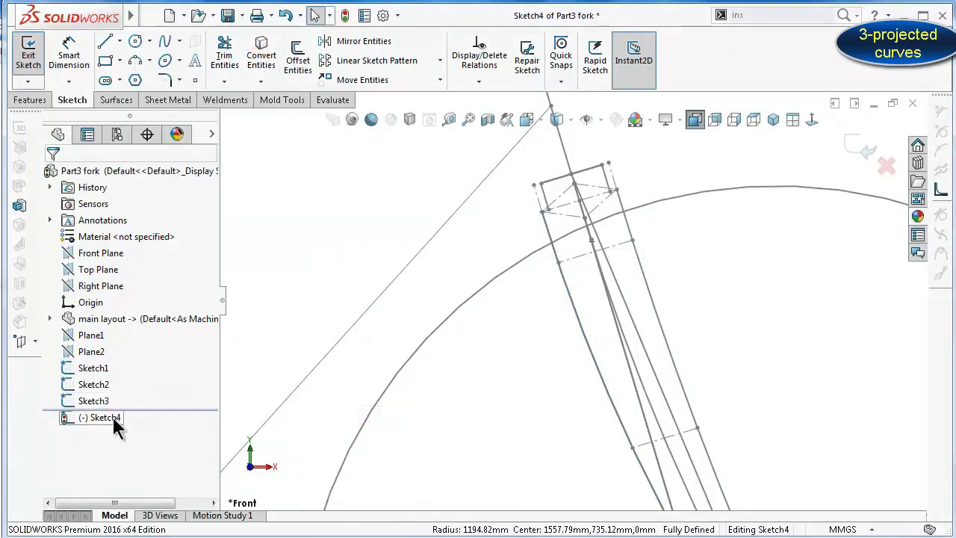
pyautogui.click(703, 164)
pyautogui.click(860, 145)
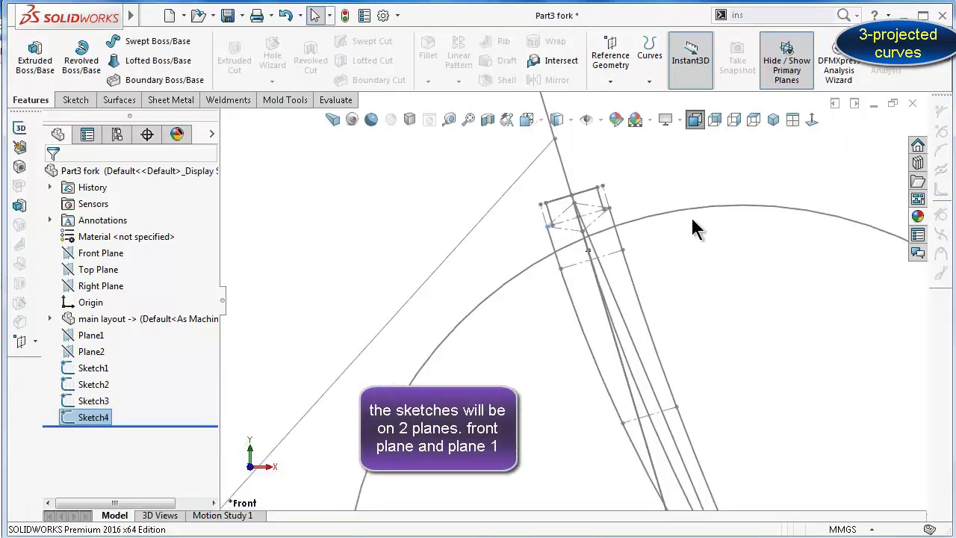
pyautogui.click(93, 416)
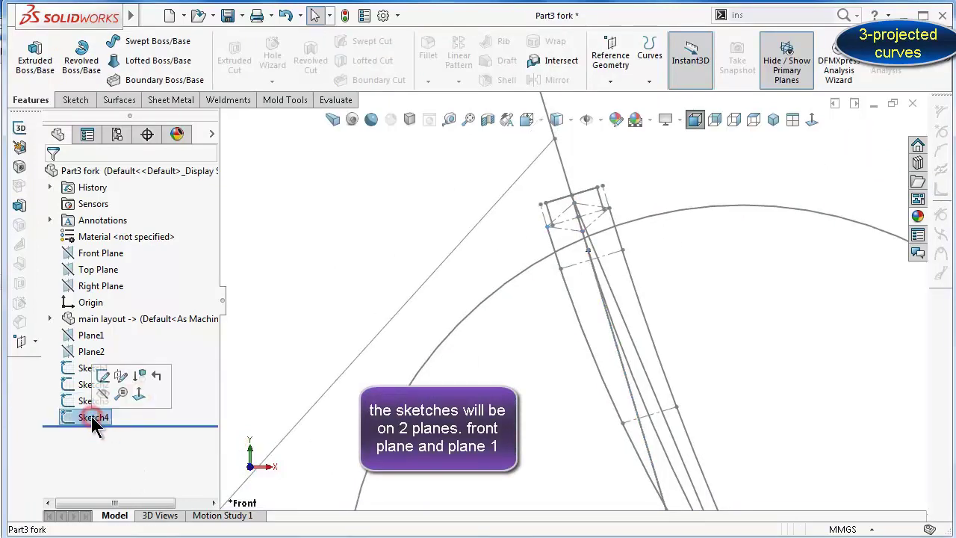
pyautogui.moveTo(550, 294); pyautogui.dragTo(520, 319, button='middle')
pyautogui.scroll(-2, 517, 339)
pyautogui.scroll(-3, 595, 406)
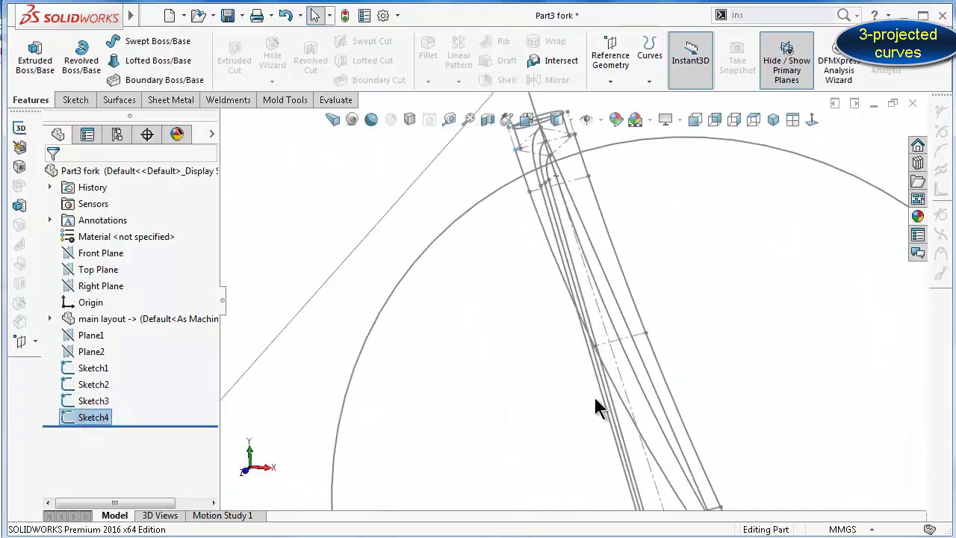
pyautogui.click(671, 397)
pyautogui.click(730, 351)
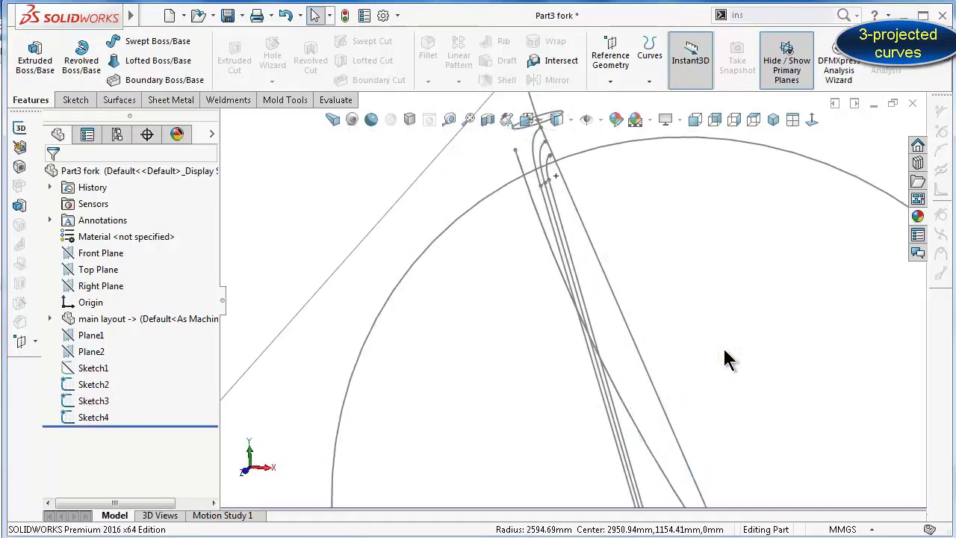
pyautogui.click(551, 253)
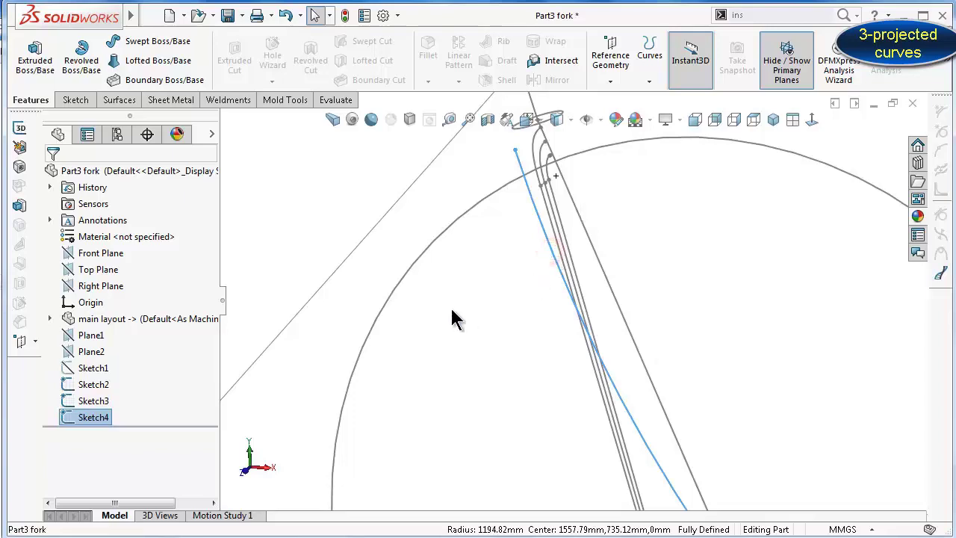
pyautogui.click(313, 221)
pyautogui.click(88, 373)
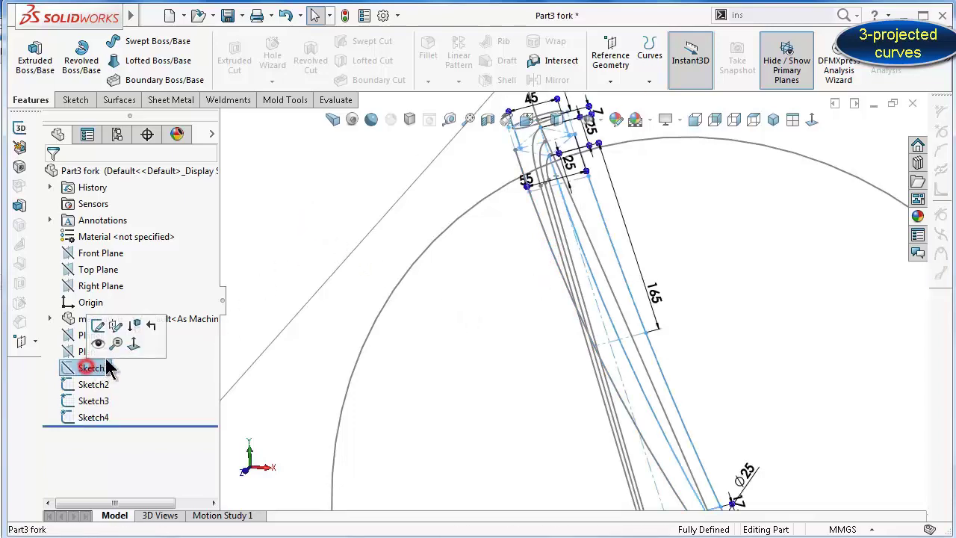
pyautogui.click(99, 345)
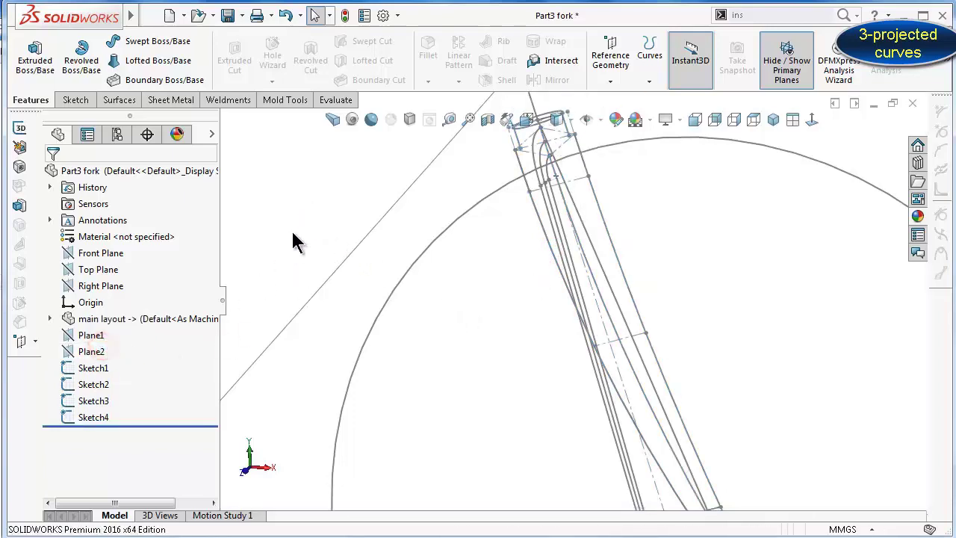
pyautogui.scroll(2, 529, 286)
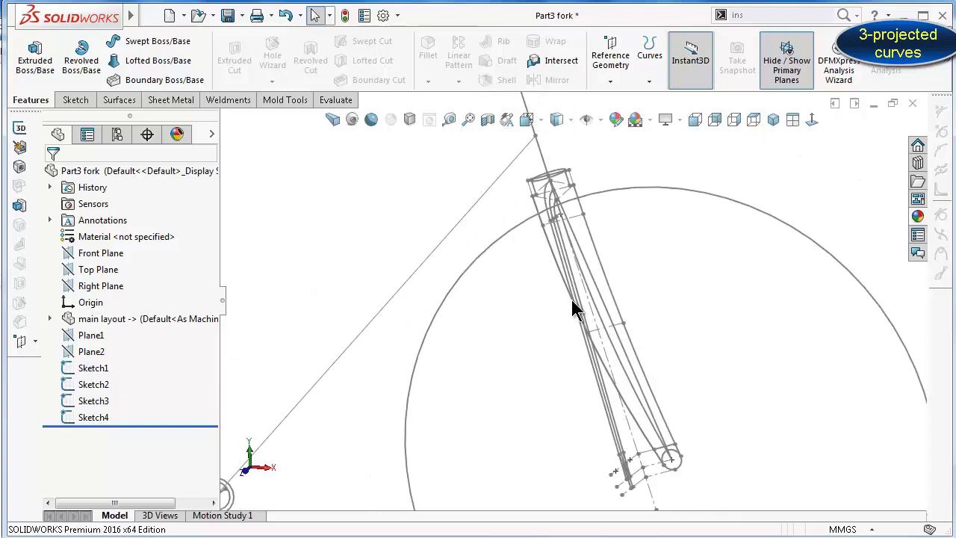
pyautogui.click(772, 121)
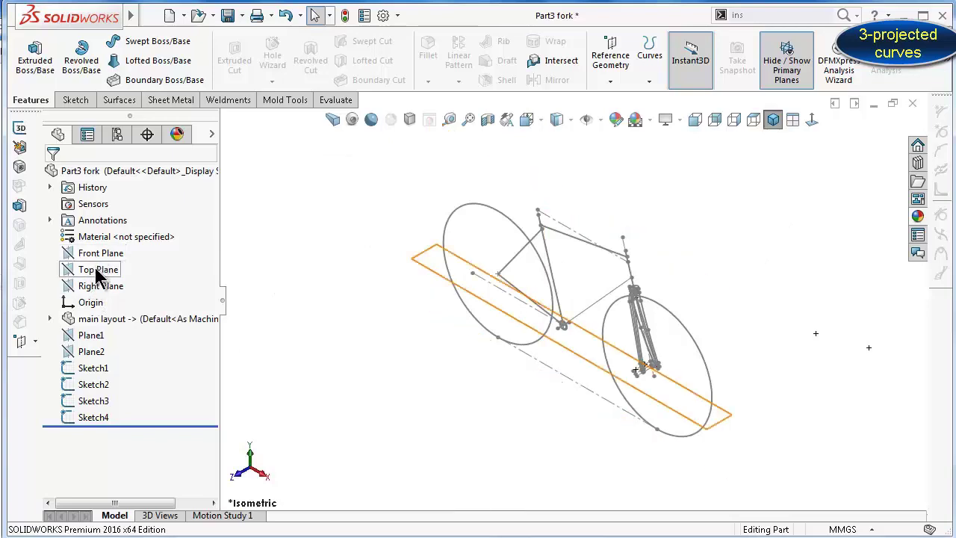
pyautogui.click(103, 339)
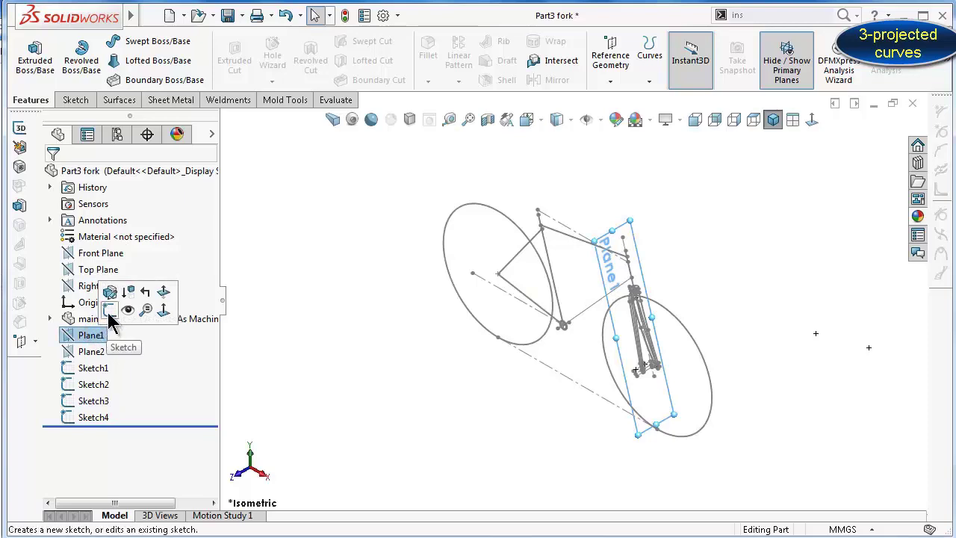
# Start a new sketch on Plane1 and view it square-on
pyautogui.click(109, 313)
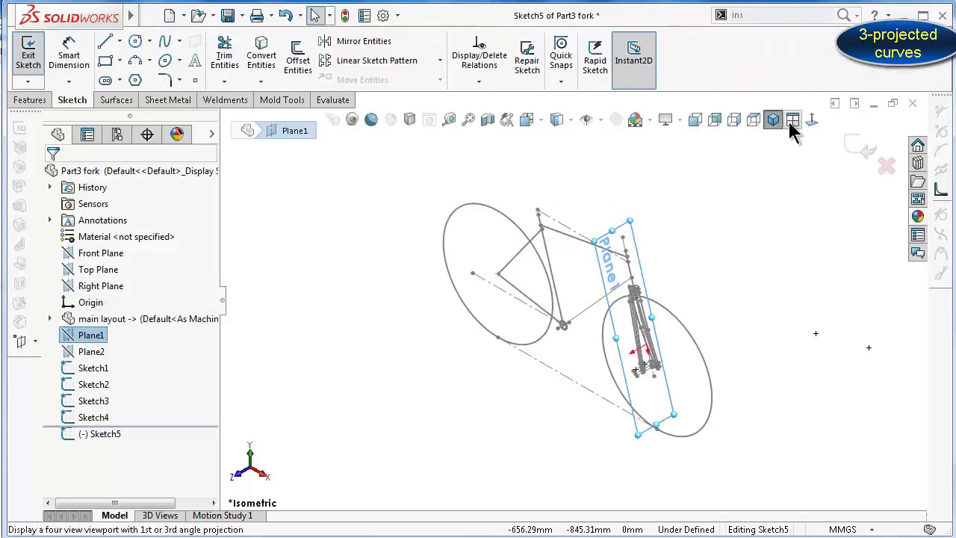
pyautogui.click(810, 122)
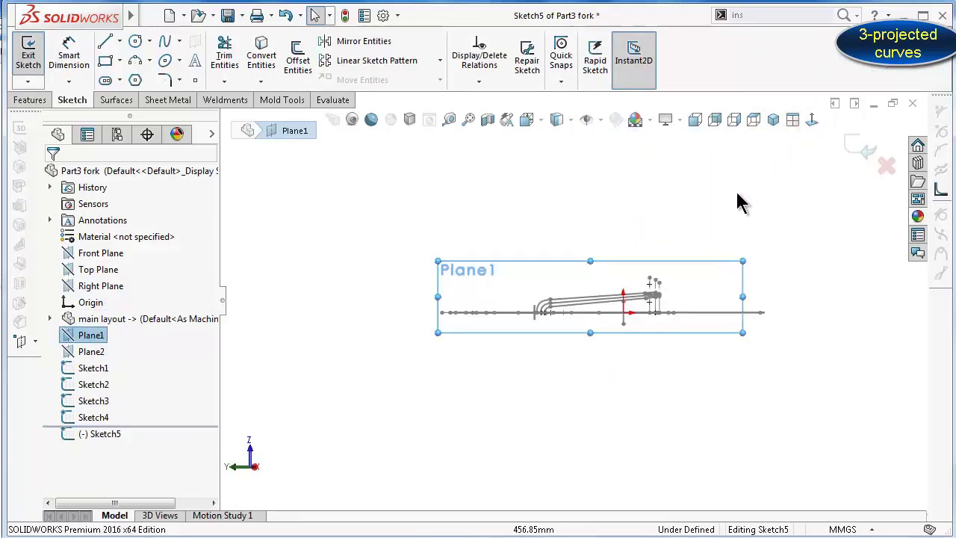
pyautogui.scroll(-2, 582, 317)
pyautogui.scroll(-2, 602, 309)
pyautogui.scroll(-2, 571, 316)
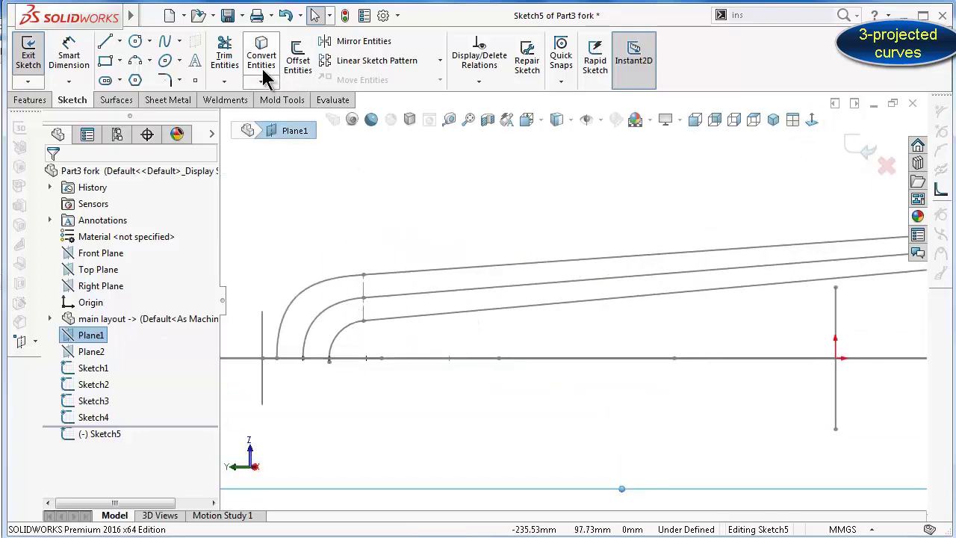
# Convert Sketch3's middle arc and line into Sketch5, exit, and show the isometric view
pyautogui.click(330, 309)
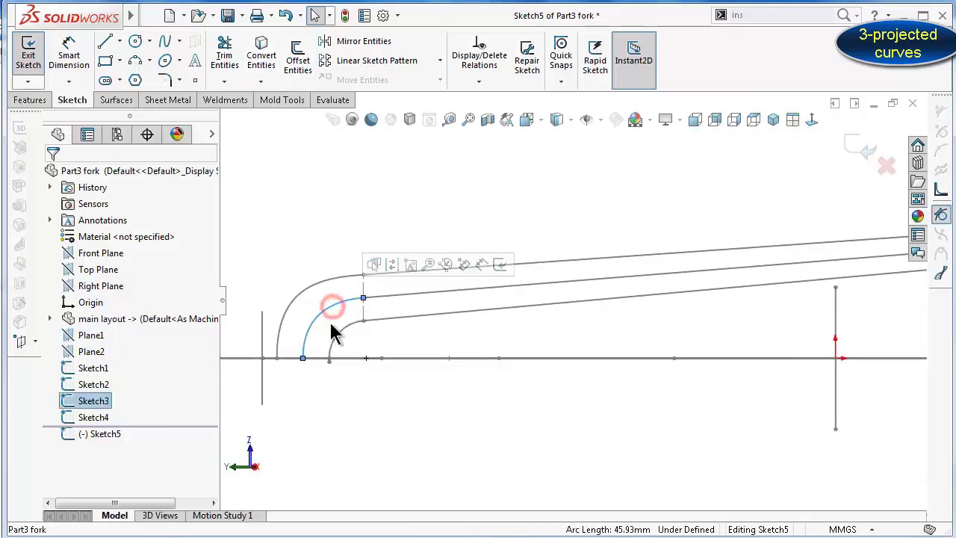
pyautogui.click(265, 65)
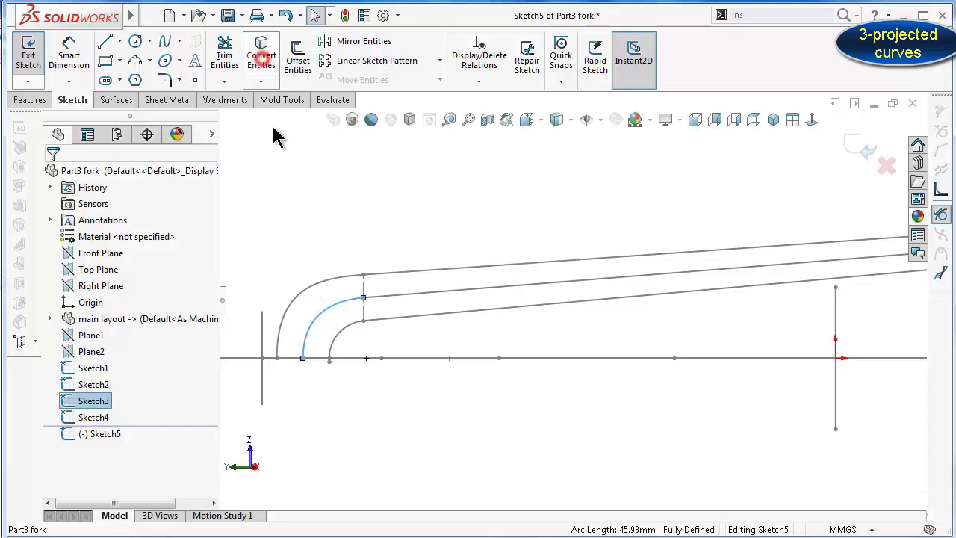
pyautogui.click(388, 298)
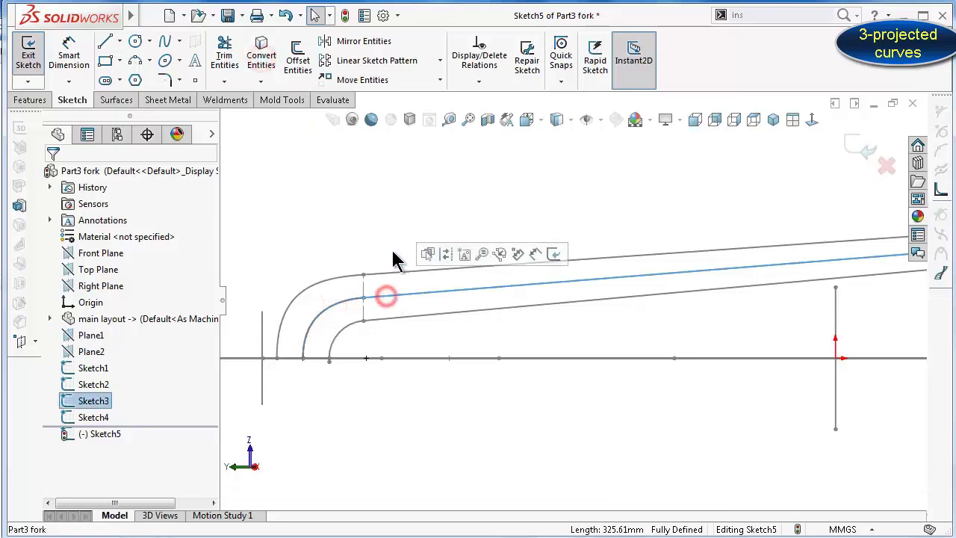
pyautogui.click(265, 59)
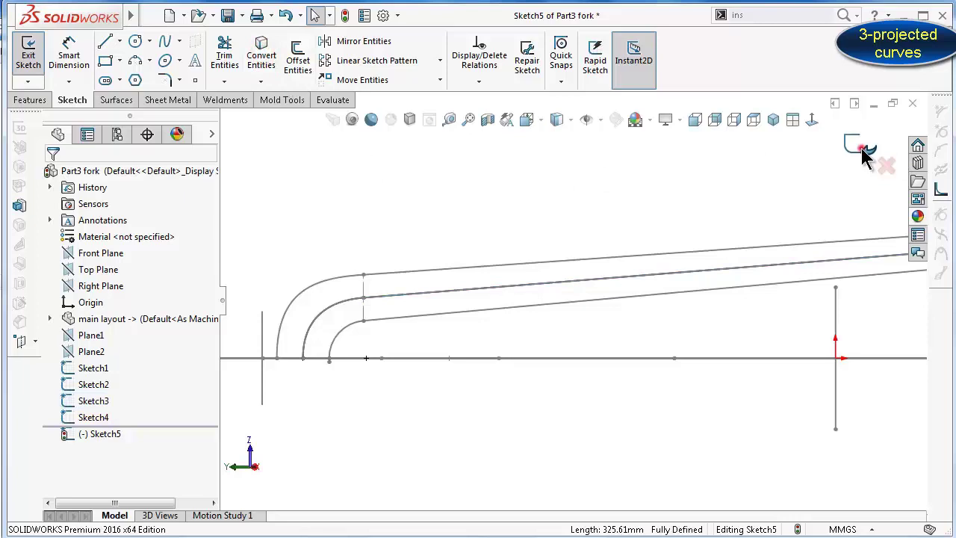
pyautogui.click(862, 149)
pyautogui.click(773, 120)
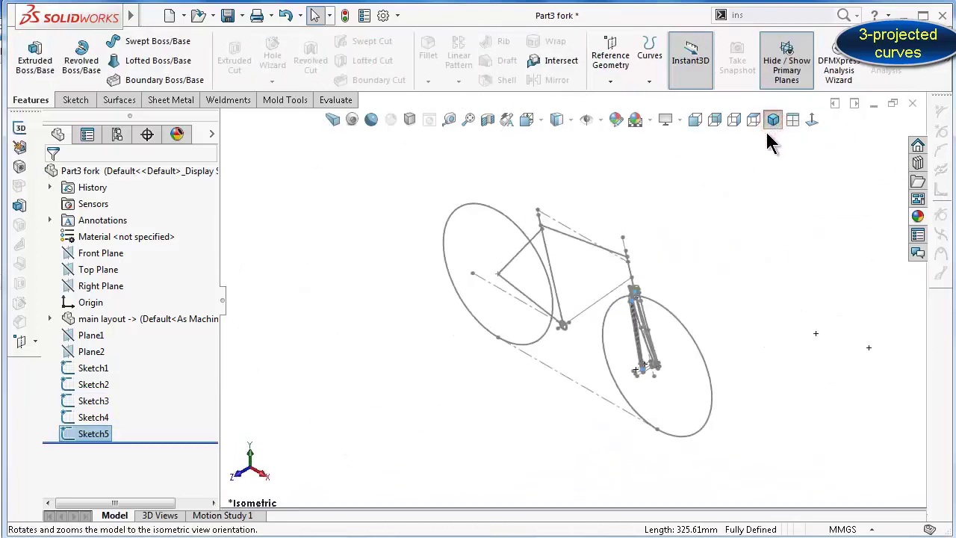
# Project Sketch4 onto Sketch5 (Sketch on sketch) to create Curve1, then view it in isometric
pyautogui.scroll(-5, 657, 299)
pyautogui.scroll(-2, 541, 409)
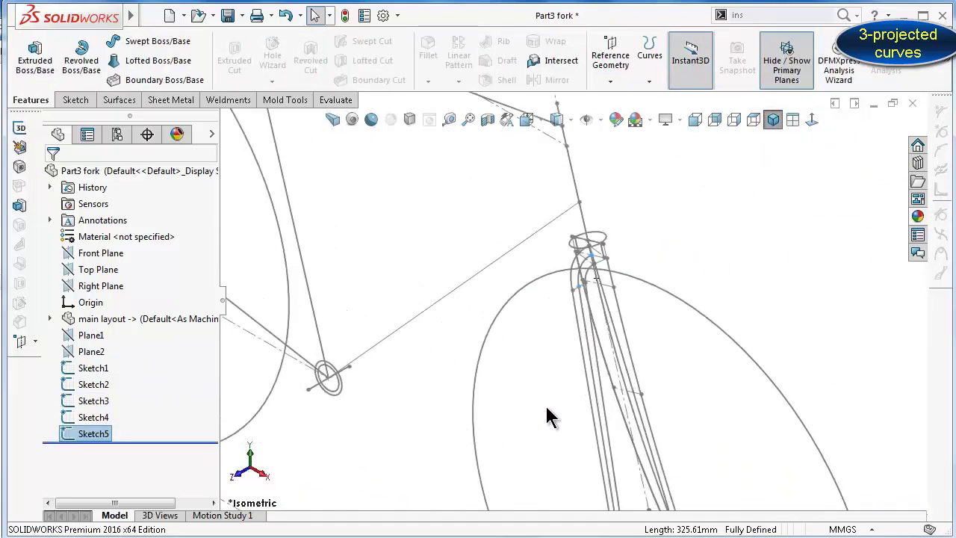
pyautogui.click(614, 84)
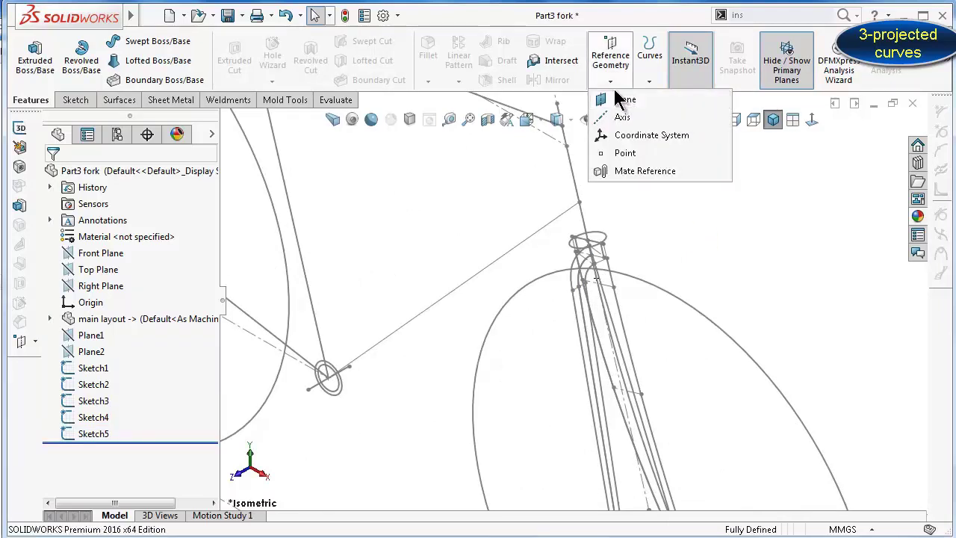
pyautogui.click(657, 98)
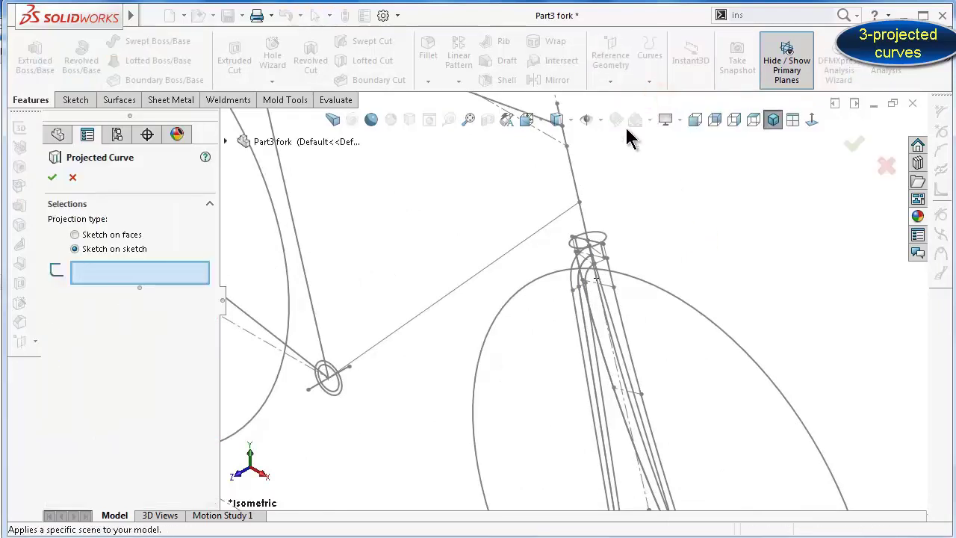
pyautogui.click(226, 141)
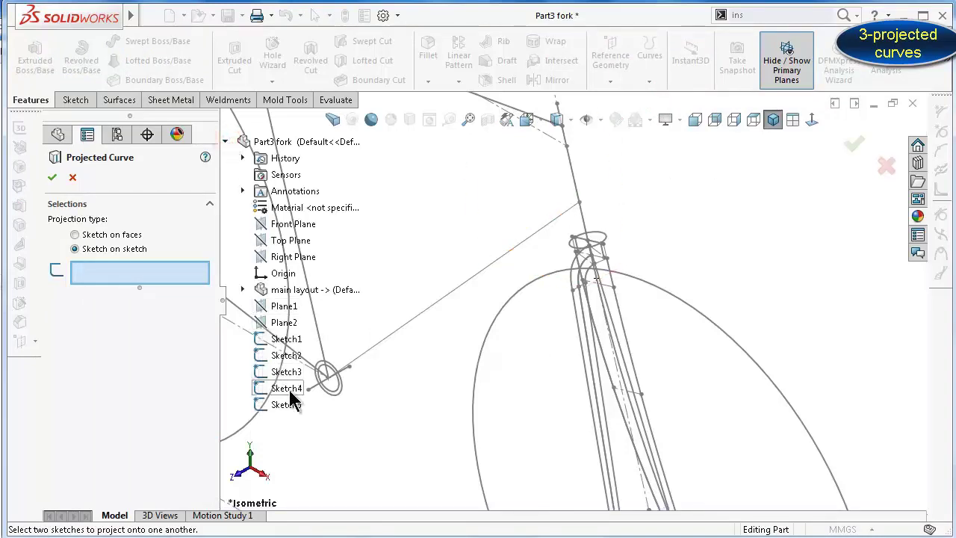
pyautogui.click(290, 392)
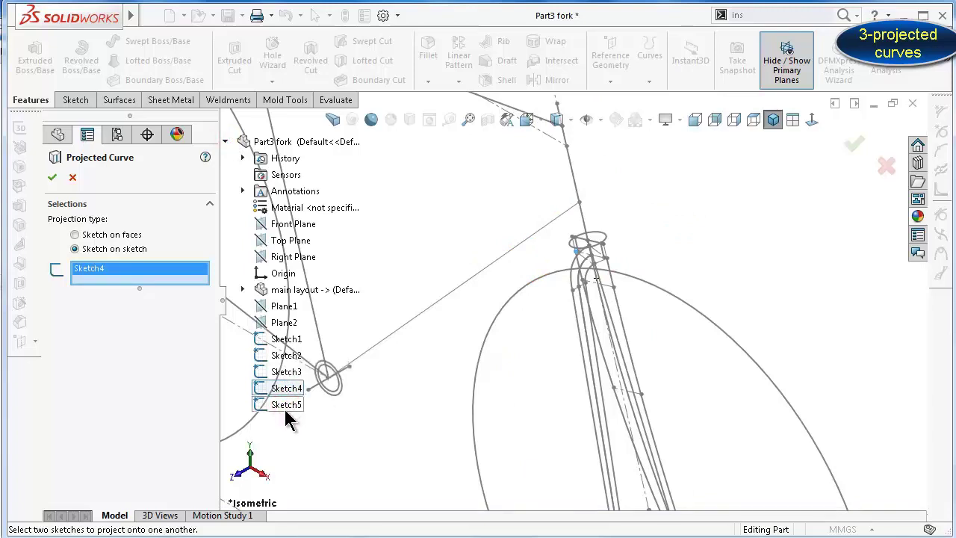
pyautogui.click(285, 407)
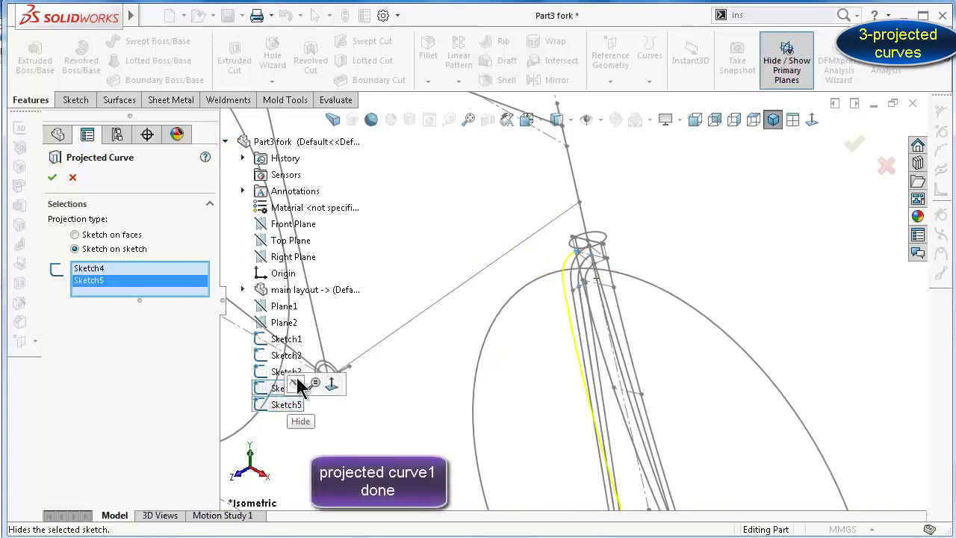
pyautogui.click(855, 145)
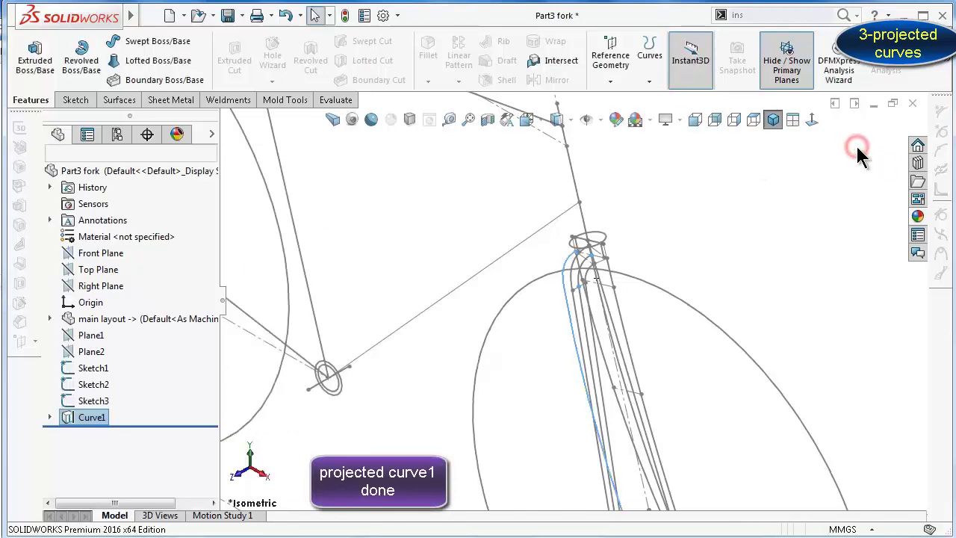
pyautogui.click(791, 279)
pyautogui.moveTo(683, 410); pyautogui.dragTo(667, 440, button='middle')
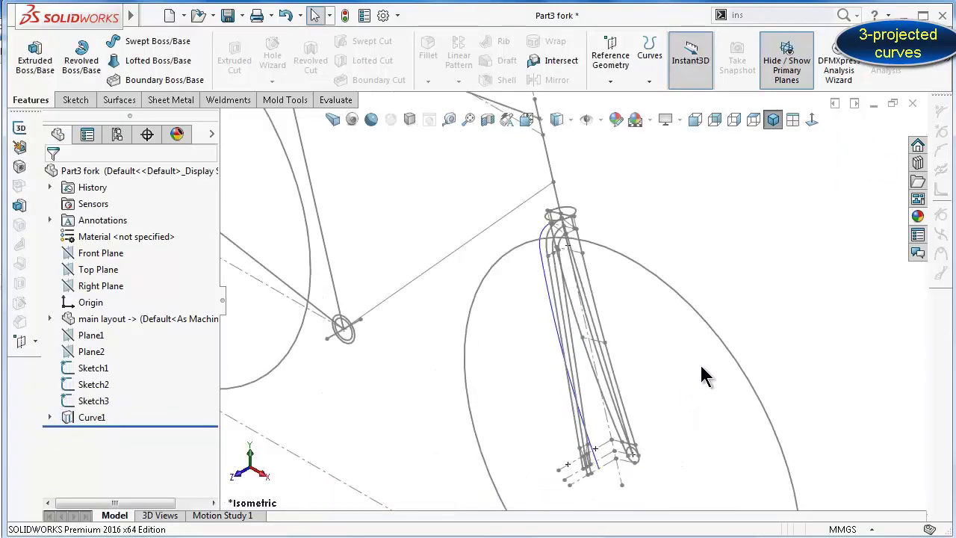
pyautogui.moveTo(633, 364)
pyautogui.mouseDown(button='middle')
pyautogui.moveTo(627, 375)
pyautogui.moveTo(719, 394)
pyautogui.moveTo(713, 373)
pyautogui.mouseUp(button='middle')
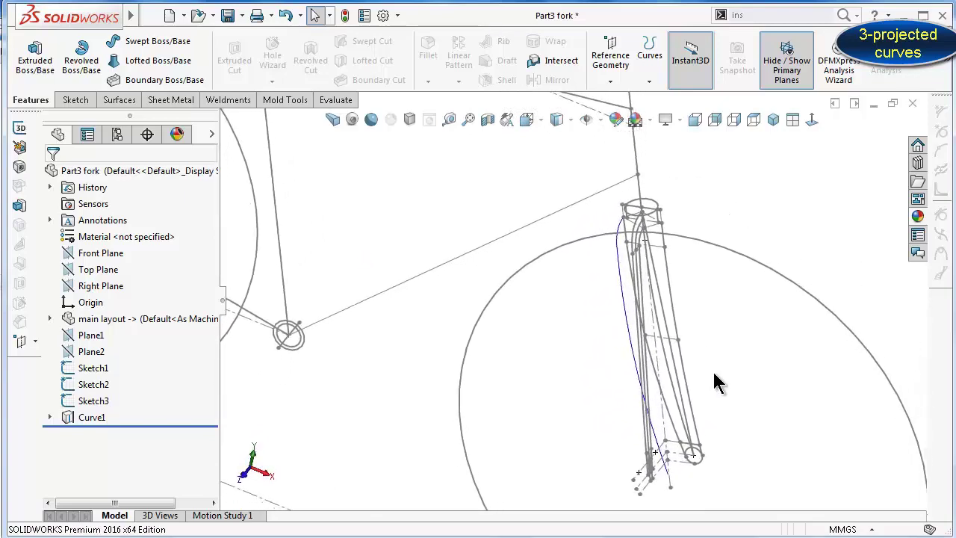
pyautogui.click(773, 120)
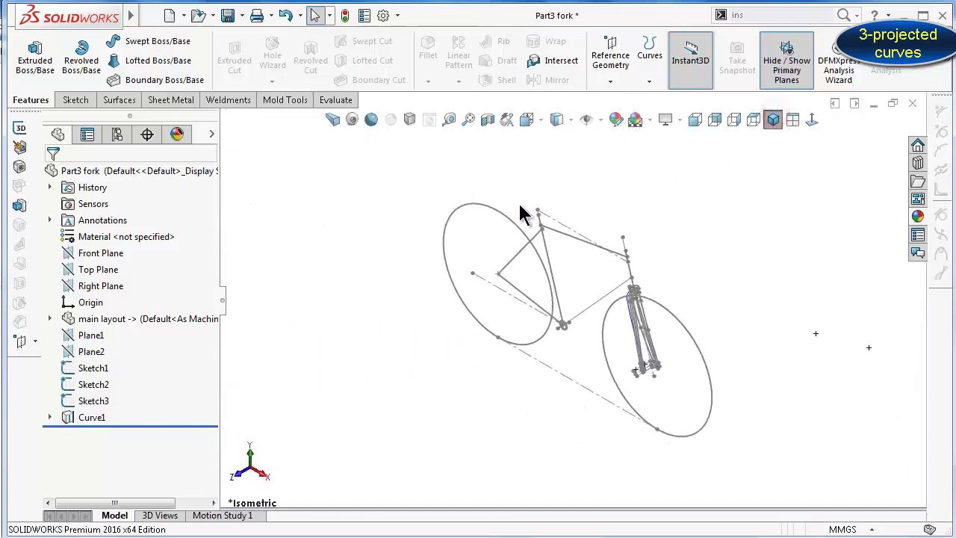
# On the Front Plane, convert Sketch1's right-hand fork line into Sketch6 and exit the sketch
pyautogui.click(93, 257)
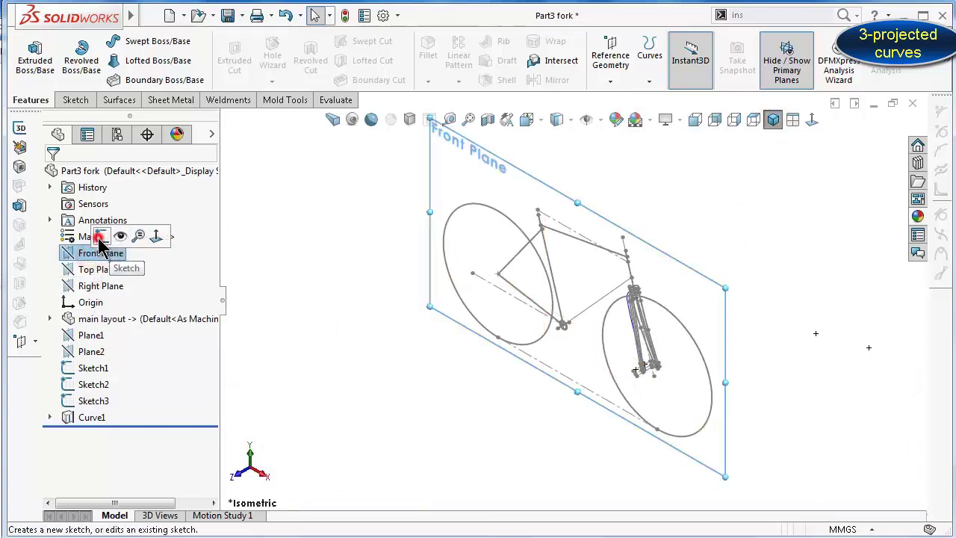
pyautogui.click(99, 237)
pyautogui.click(811, 122)
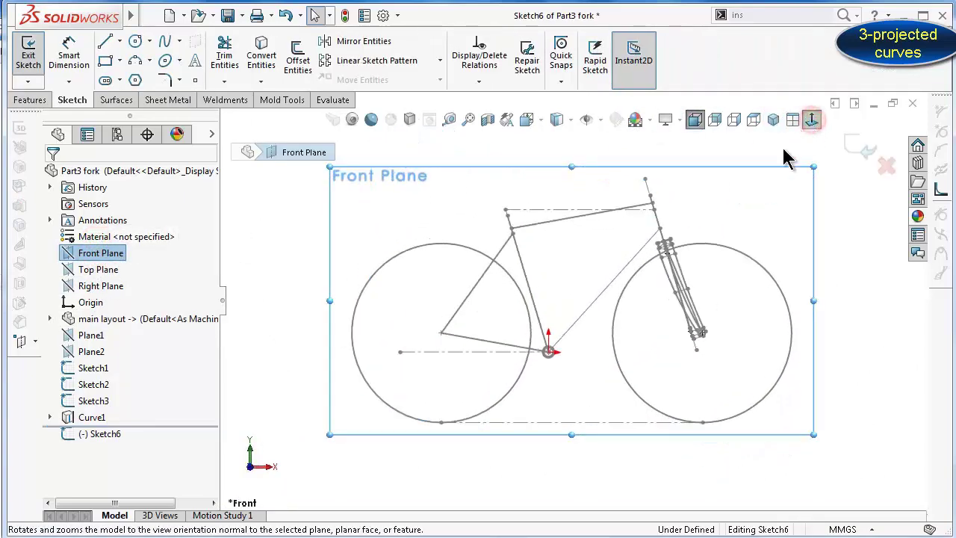
pyautogui.scroll(-5, 686, 278)
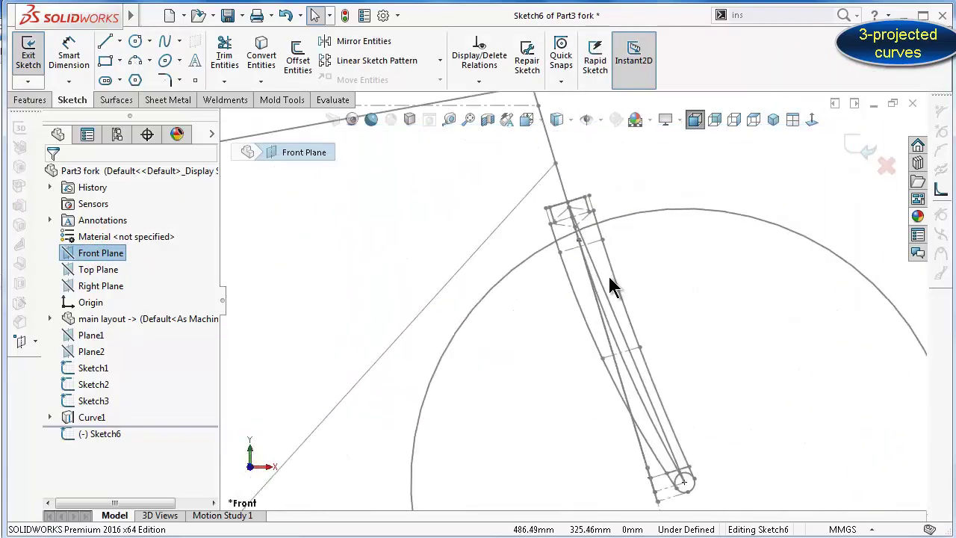
pyautogui.scroll(-2, 610, 280)
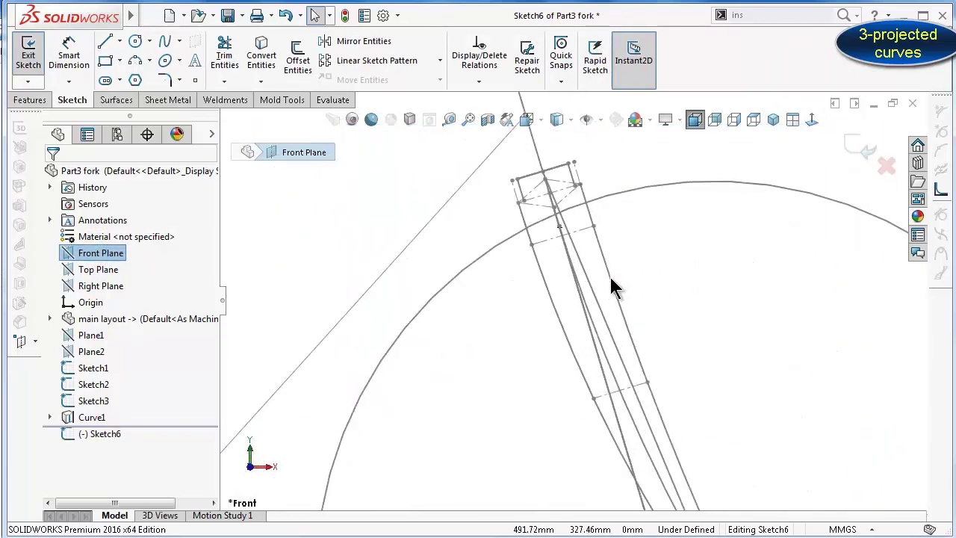
pyautogui.click(610, 275)
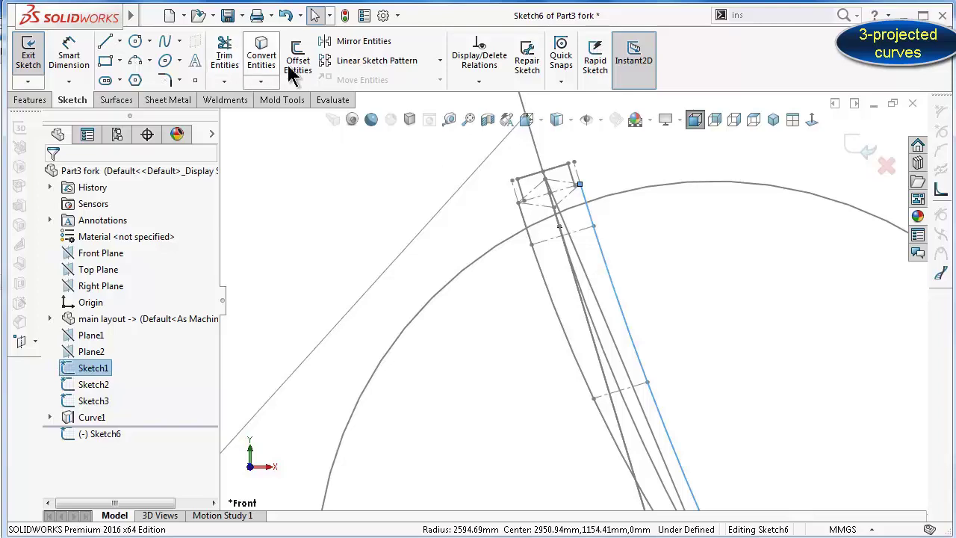
pyautogui.click(261, 50)
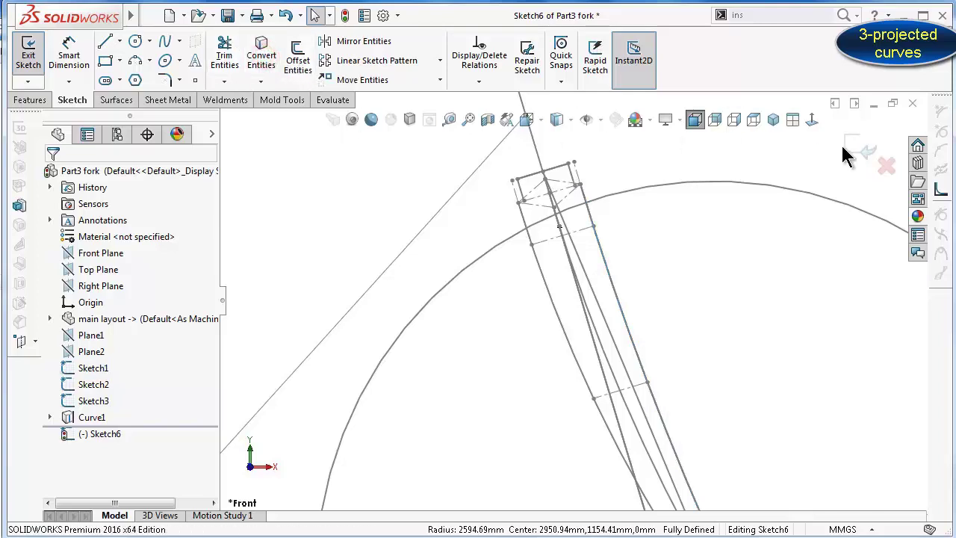
pyautogui.click(865, 149)
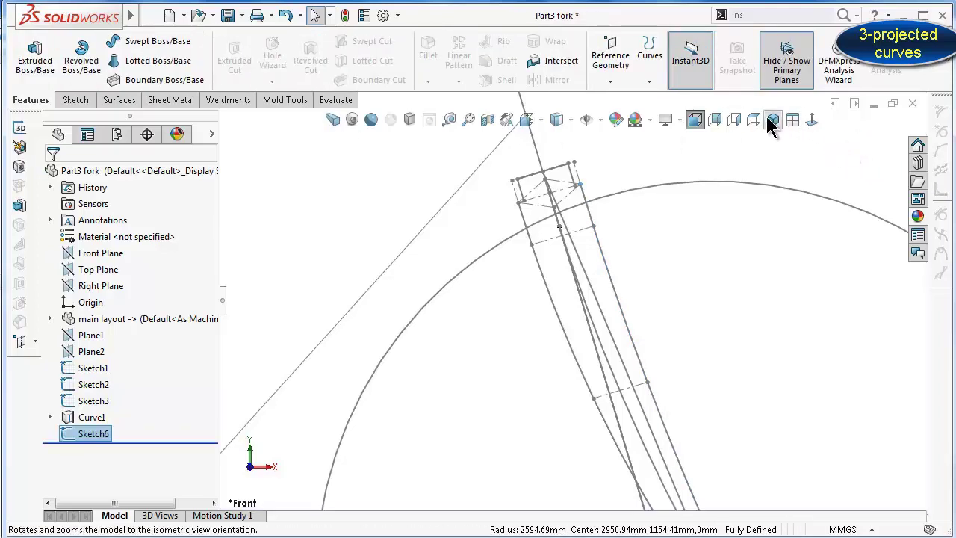
# Attempt a projected curve from Sketch6 and Sketch4, which SOLIDWORKS rejects with an error
pyautogui.click(772, 120)
pyautogui.scroll(-3, 681, 298)
pyautogui.scroll(-3, 684, 295)
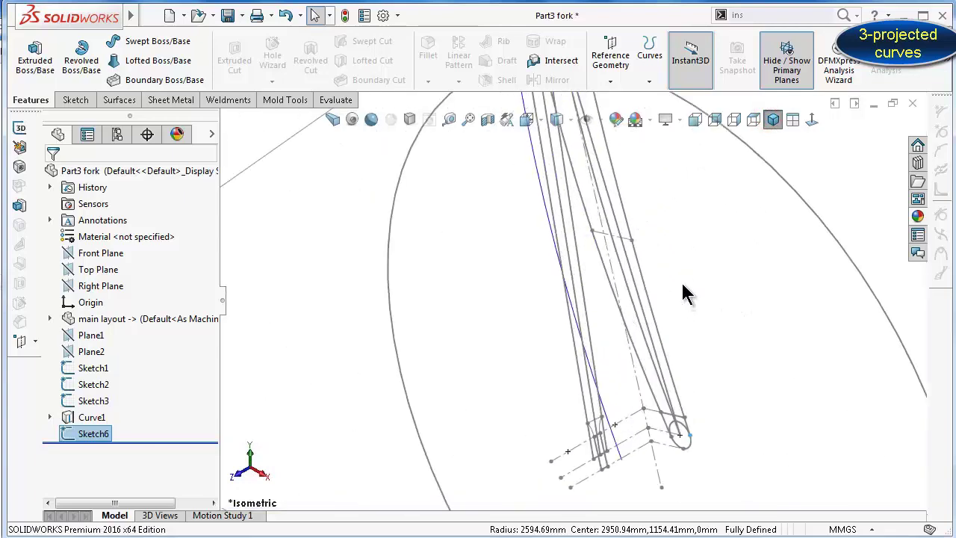
pyautogui.scroll(-2, 685, 291)
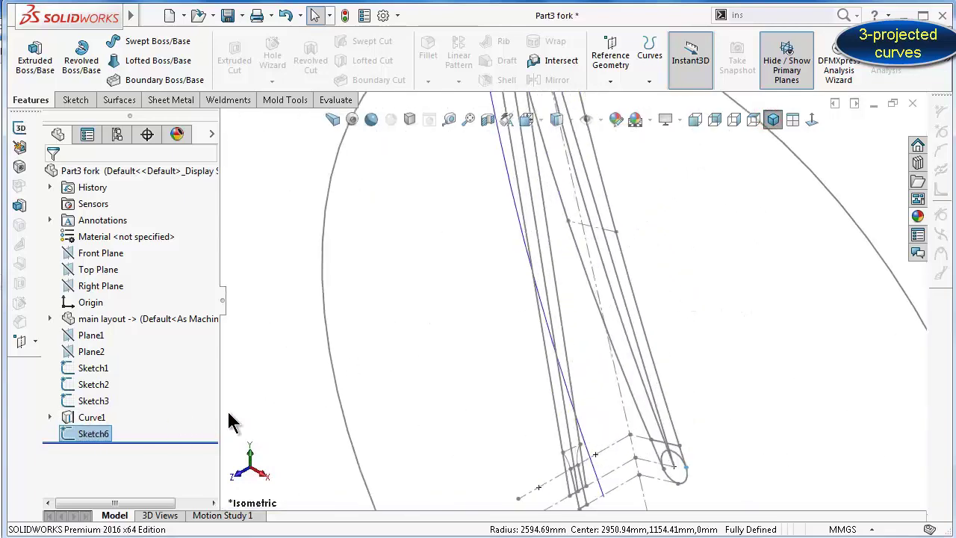
pyautogui.click(616, 82)
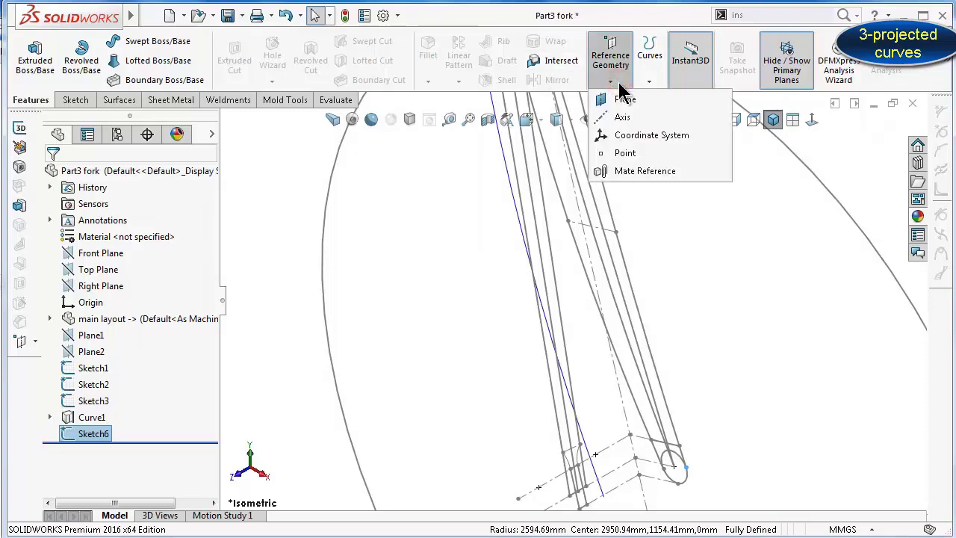
pyautogui.click(648, 80)
pyautogui.click(653, 98)
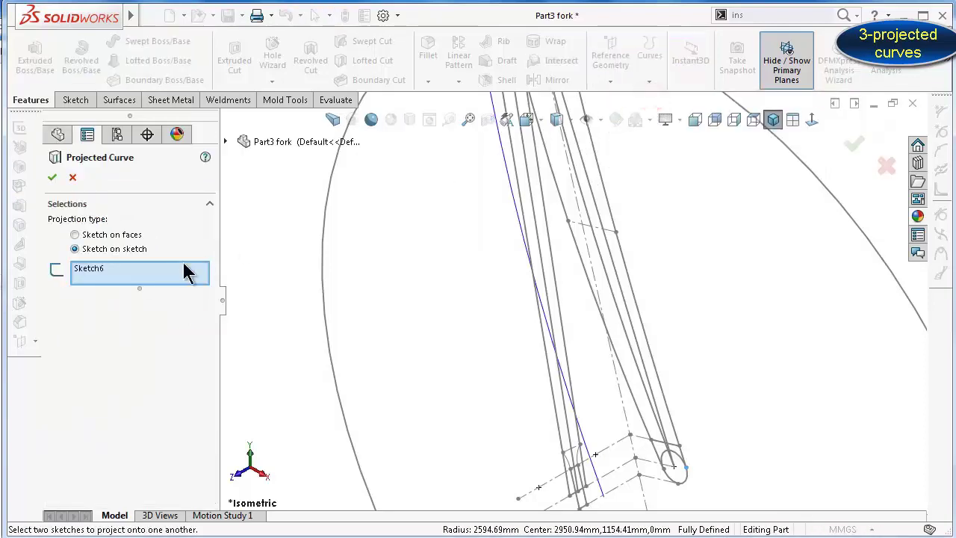
pyautogui.click(95, 273)
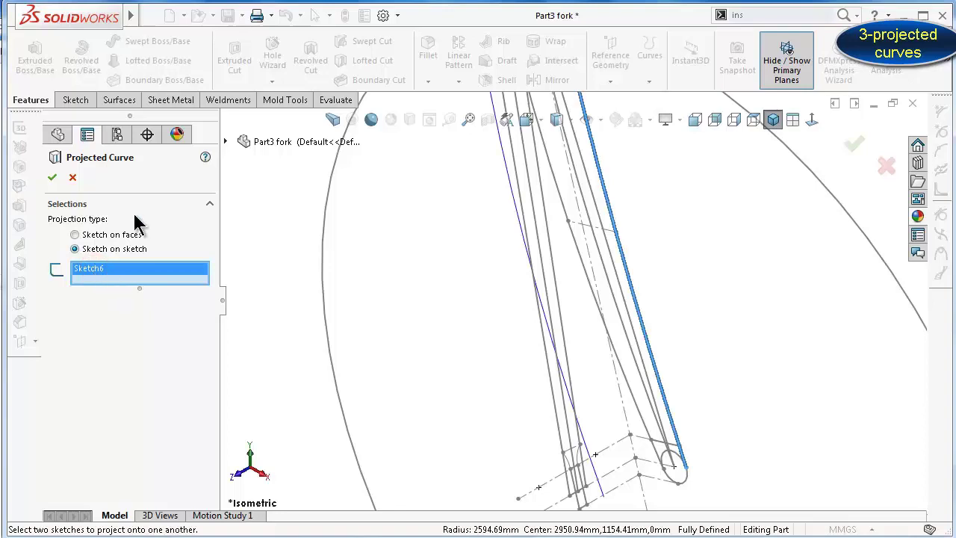
pyautogui.click(226, 142)
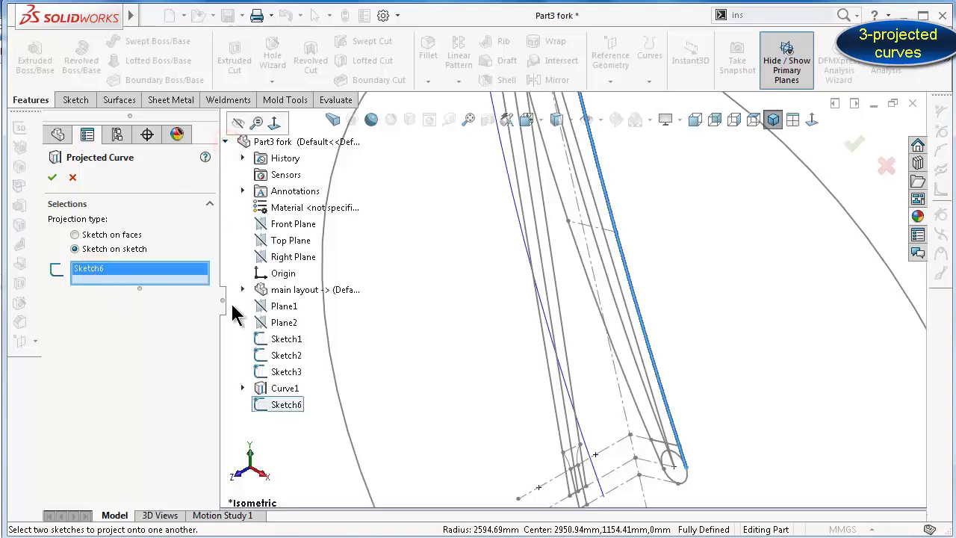
pyautogui.click(243, 389)
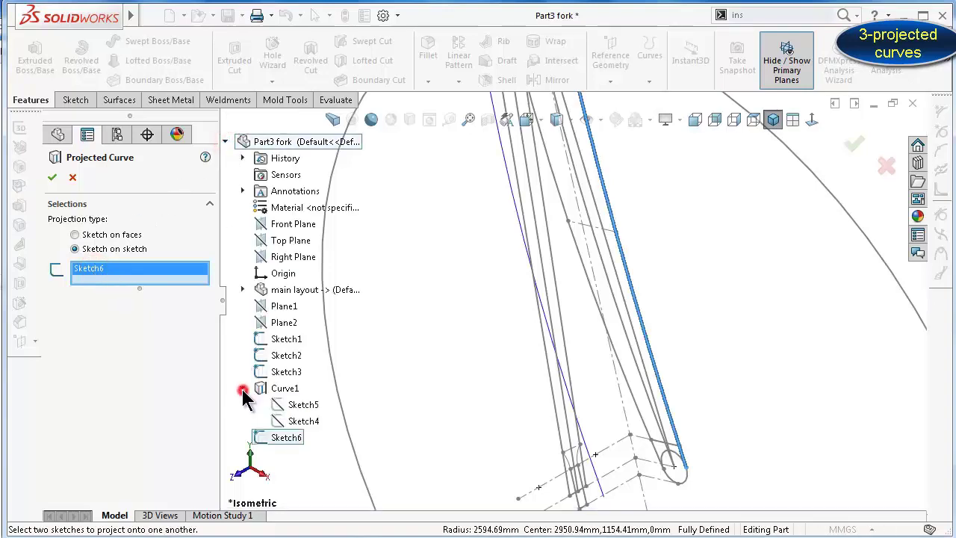
pyautogui.click(302, 422)
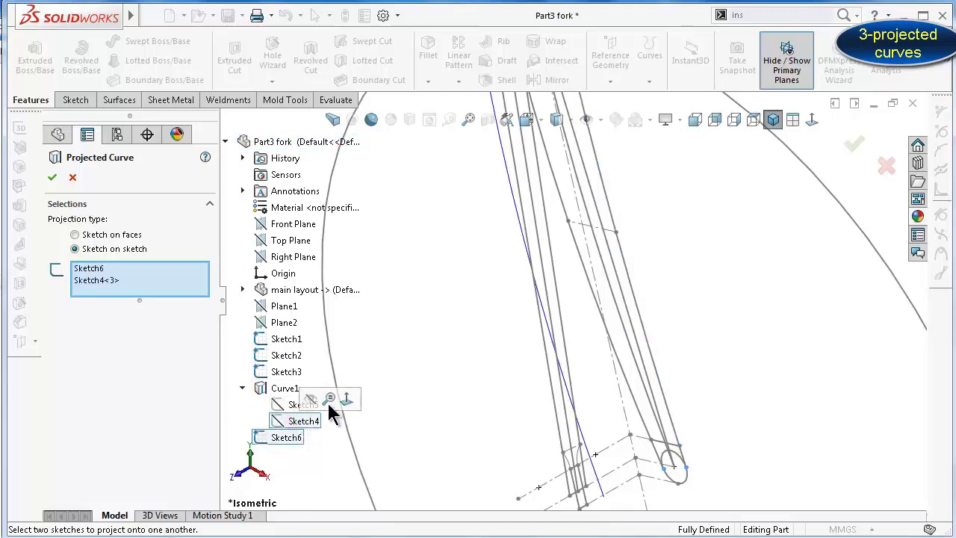
pyautogui.click(51, 178)
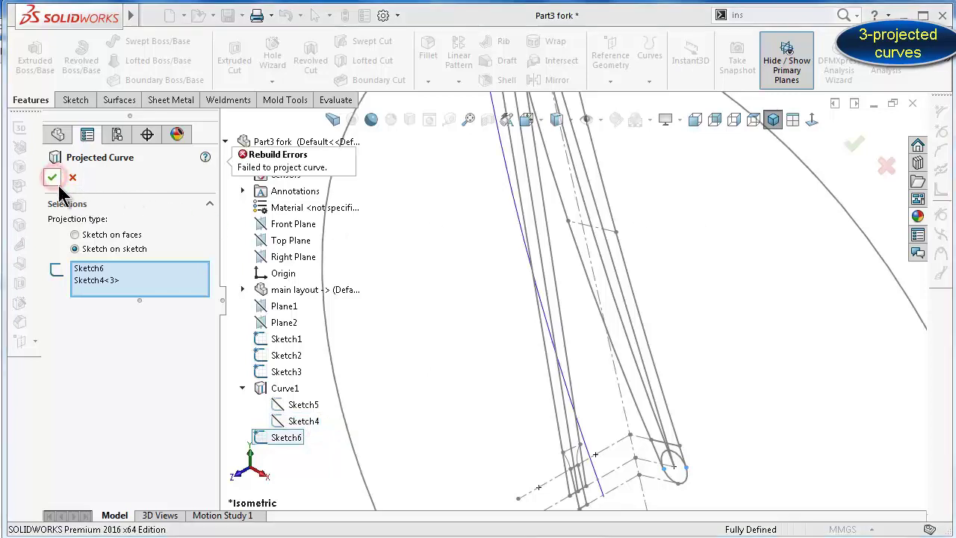
# Replace Sketch4 with Sketch5 in the selections and confirm to create Curve3
pyautogui.click(99, 280)
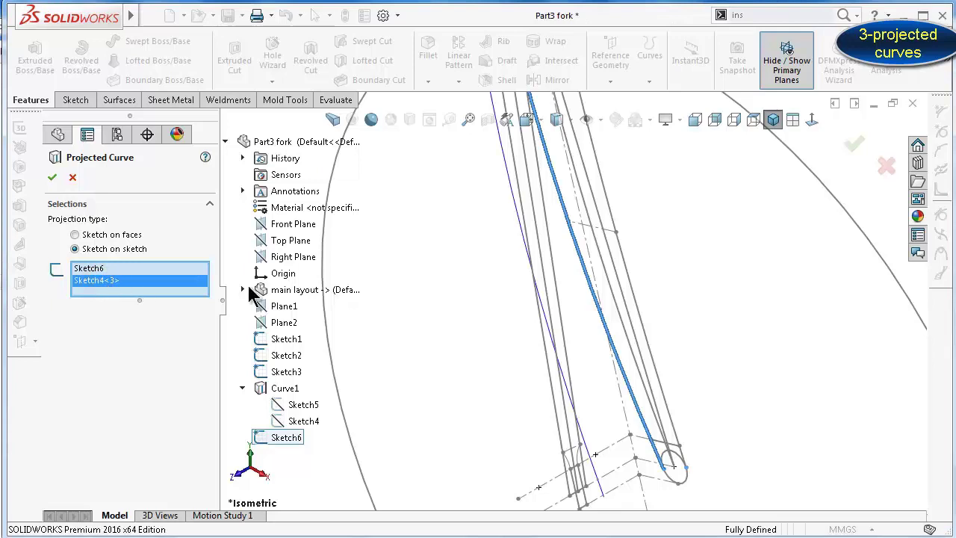
pyautogui.moveTo(593, 267); pyautogui.dragTo(644, 265, button='middle')
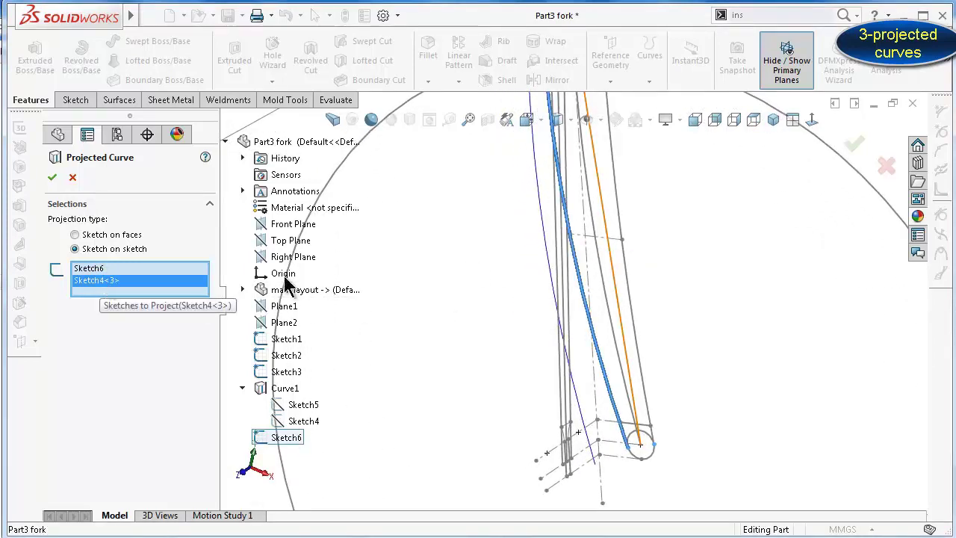
pyautogui.moveTo(662, 303); pyautogui.dragTo(635, 303, button='middle')
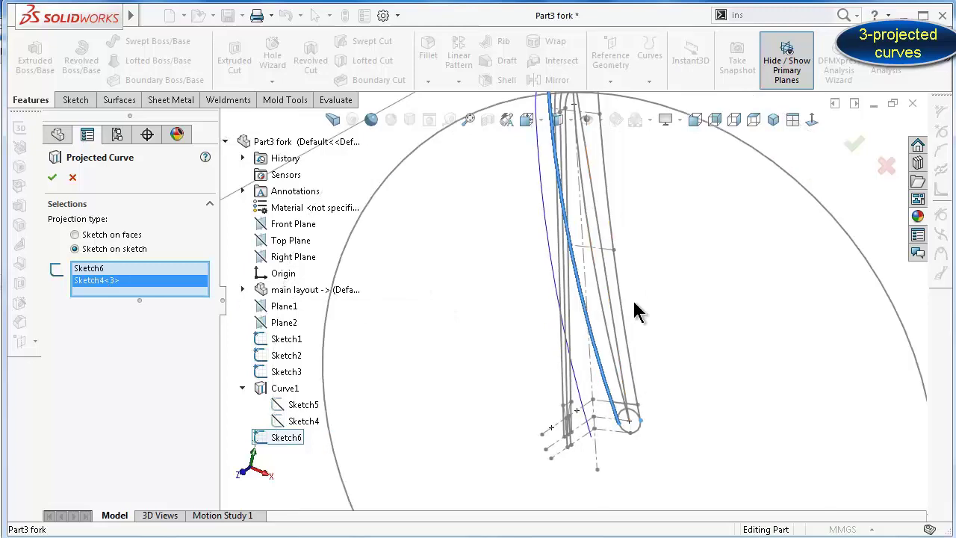
pyautogui.rightClick(173, 285)
pyautogui.click(179, 311)
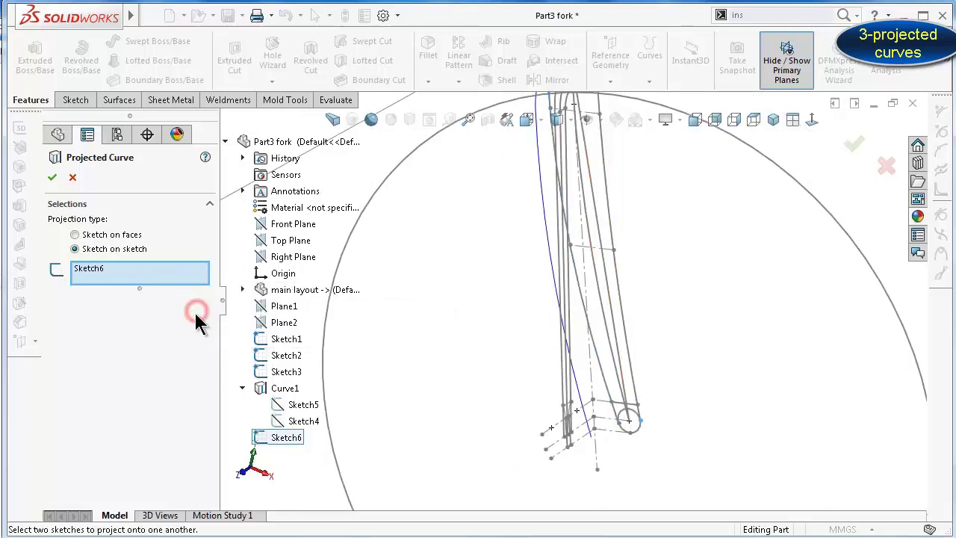
pyautogui.click(303, 405)
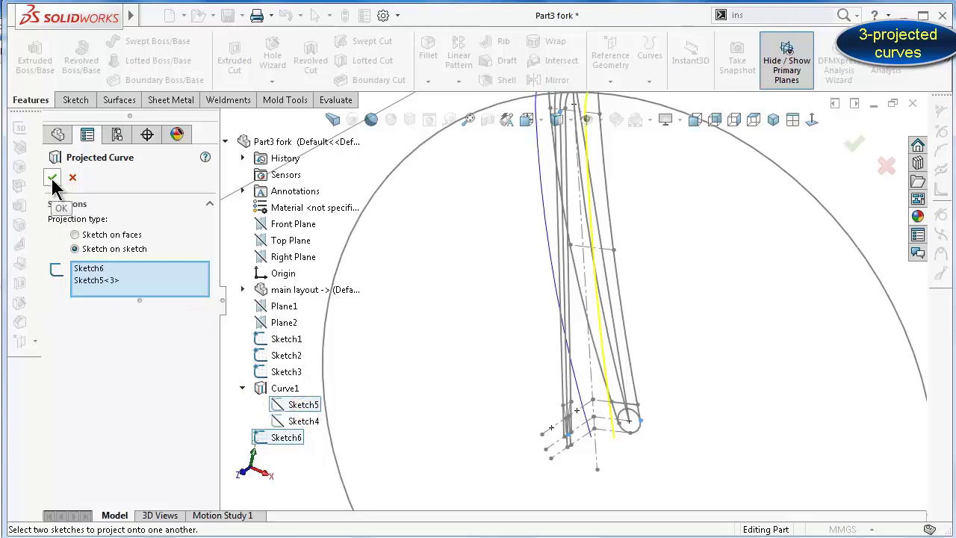
pyautogui.click(99, 280)
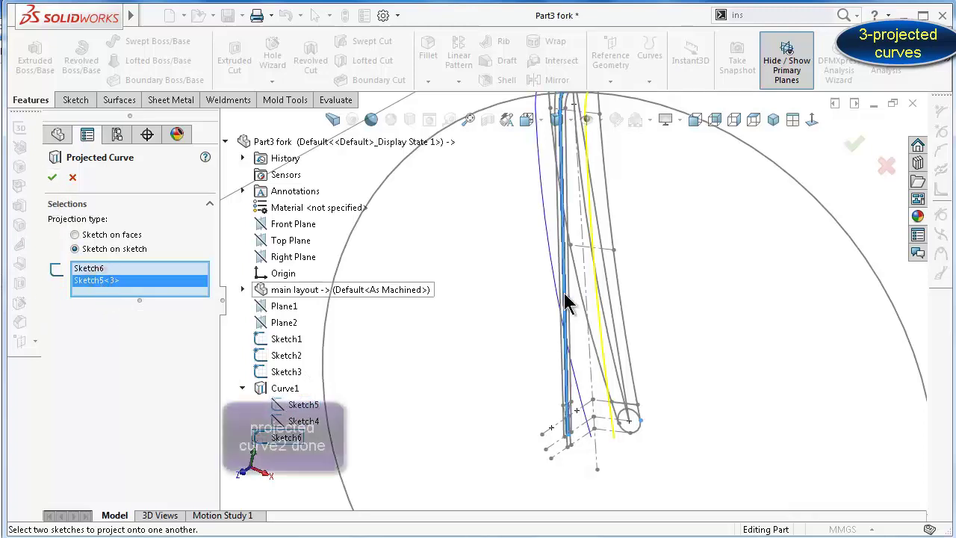
pyautogui.moveTo(571, 295)
pyautogui.mouseDown(button='middle')
pyautogui.moveTo(592, 213)
pyautogui.moveTo(592, 222)
pyautogui.mouseUp(button='middle')
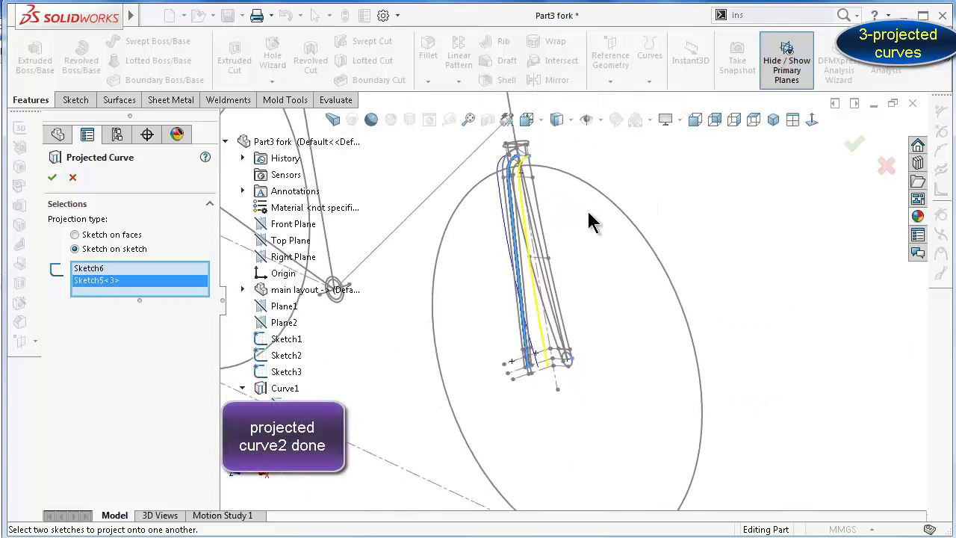
pyautogui.click(51, 177)
# Save the fork part and return to the isometric view
pyautogui.click(739, 215)
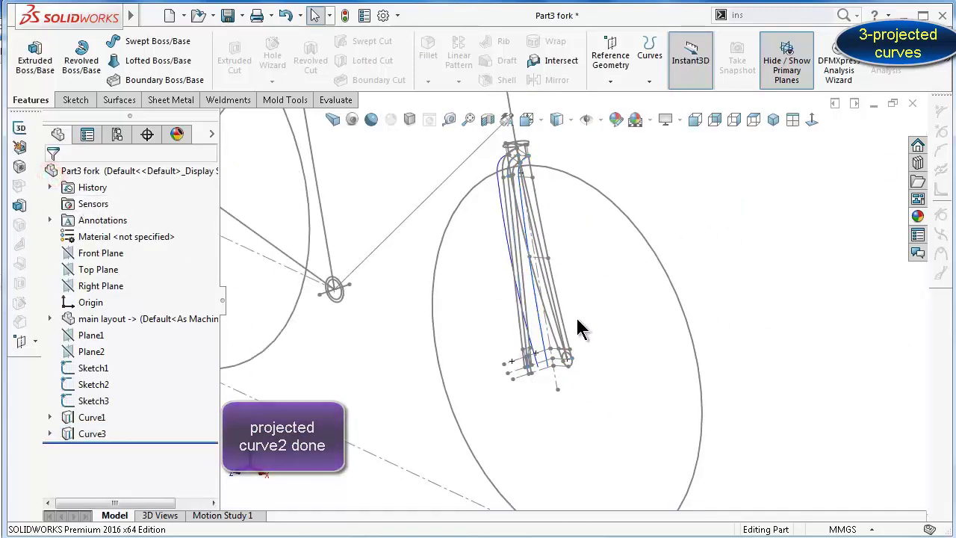
pyautogui.moveTo(575, 327)
pyautogui.mouseDown(button='middle')
pyautogui.moveTo(627, 269)
pyautogui.moveTo(640, 269)
pyautogui.moveTo(631, 266)
pyautogui.moveTo(670, 277)
pyautogui.moveTo(683, 289)
pyautogui.moveTo(665, 288)
pyautogui.moveTo(702, 310)
pyautogui.moveTo(654, 277)
pyautogui.moveTo(625, 273)
pyautogui.moveTo(607, 305)
pyautogui.moveTo(579, 311)
pyautogui.mouseUp(button='middle')
pyautogui.scroll(-2, 545, 202)
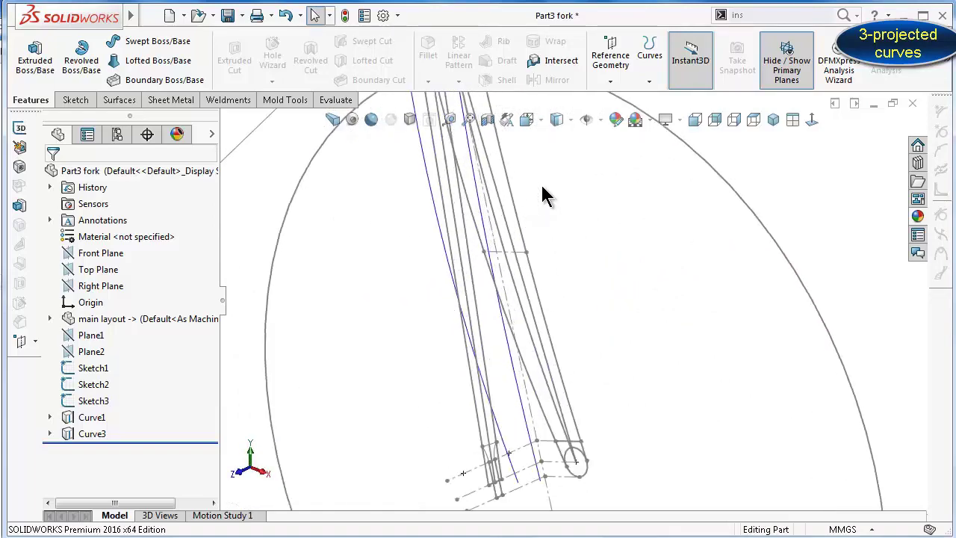
pyautogui.hotkey('ctrl', 's')
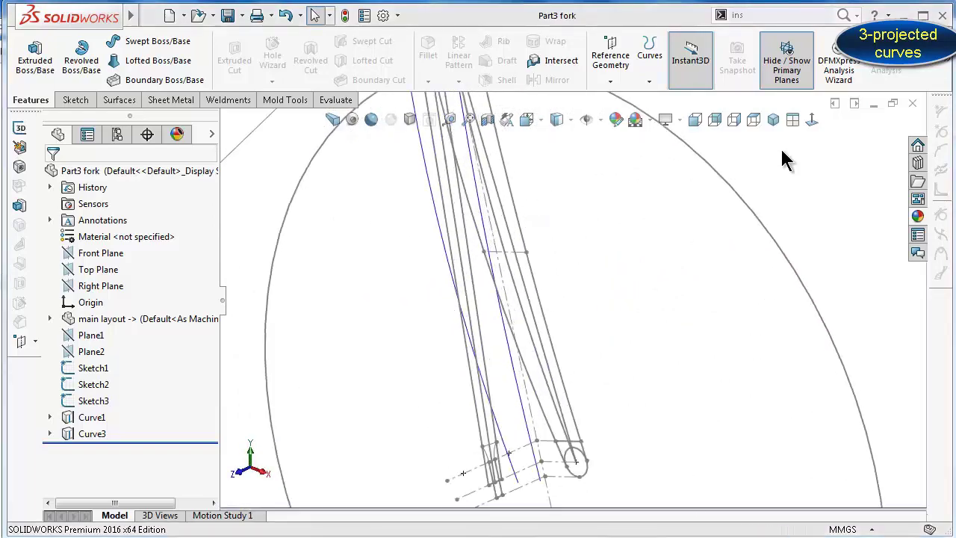
pyautogui.click(772, 121)
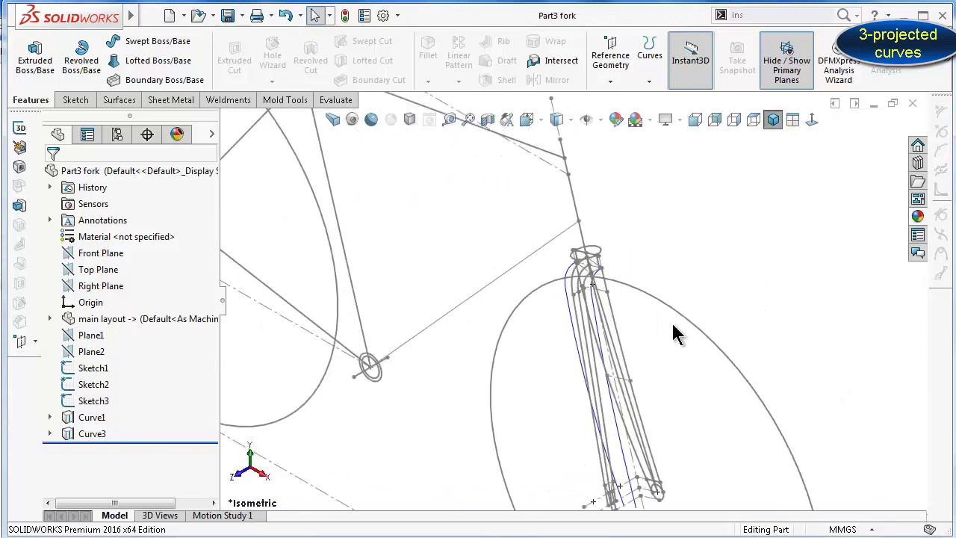
pyautogui.scroll(-1, 693, 351)
pyautogui.scroll(-1, 536, 302)
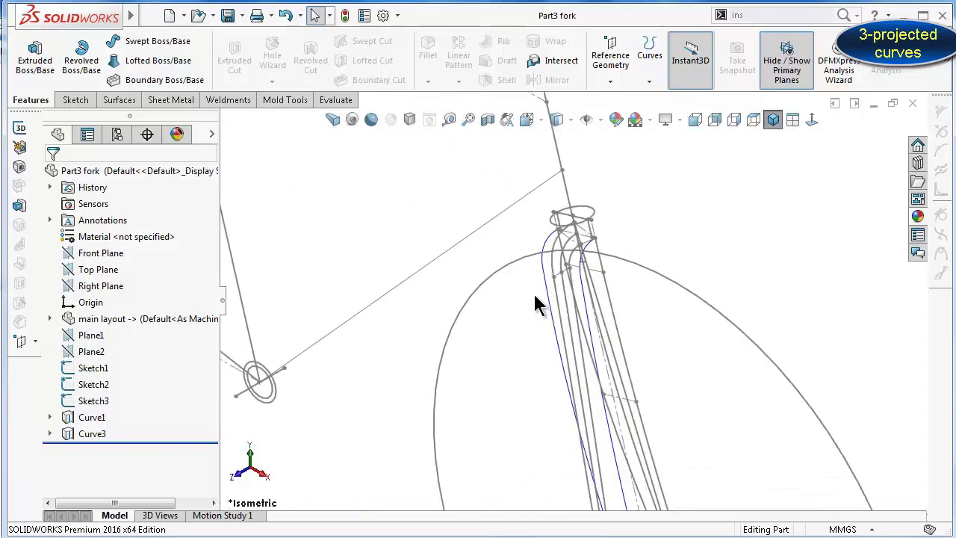
# Start Sketch7 on the Front Plane and convert Sketch1's short top fork line into it
pyautogui.click(102, 259)
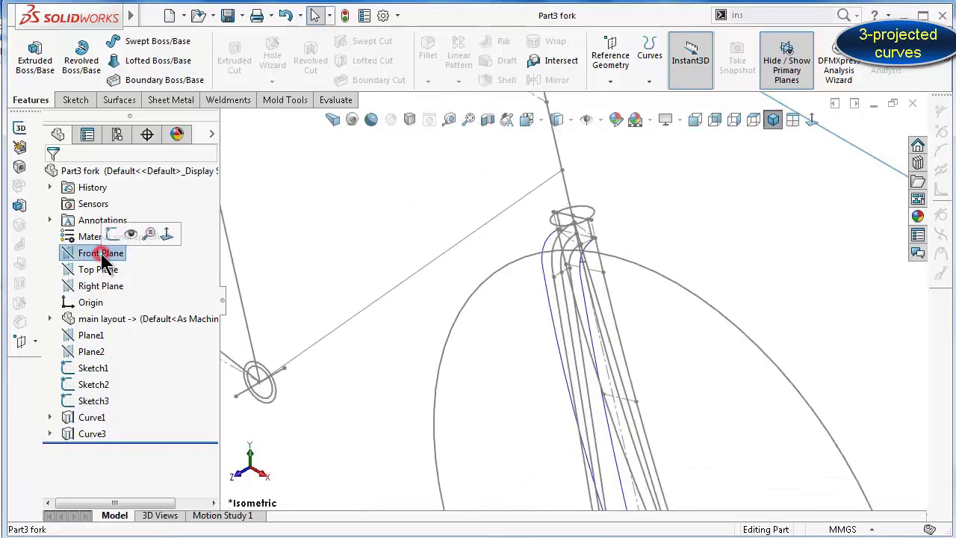
pyautogui.click(117, 236)
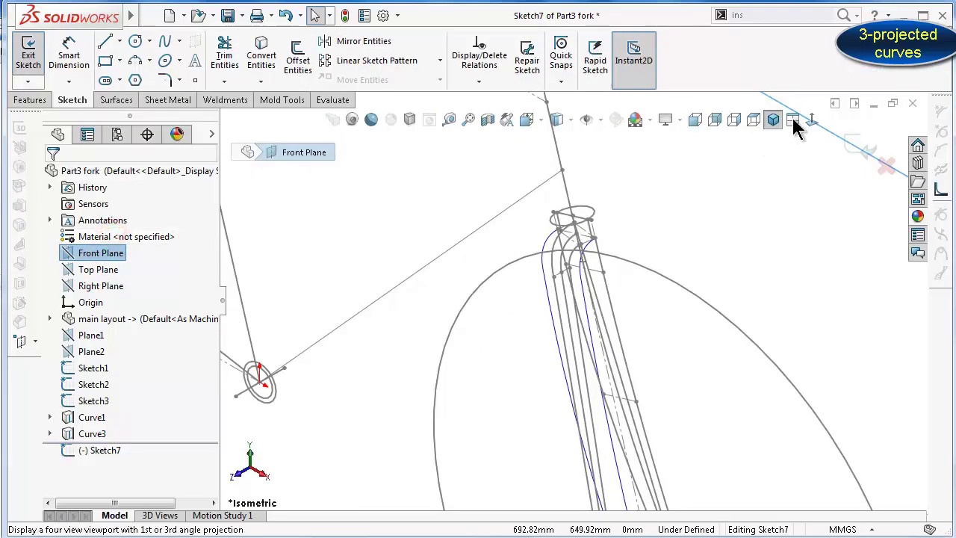
pyautogui.click(811, 120)
pyautogui.scroll(-3, 661, 293)
pyautogui.scroll(-2, 543, 347)
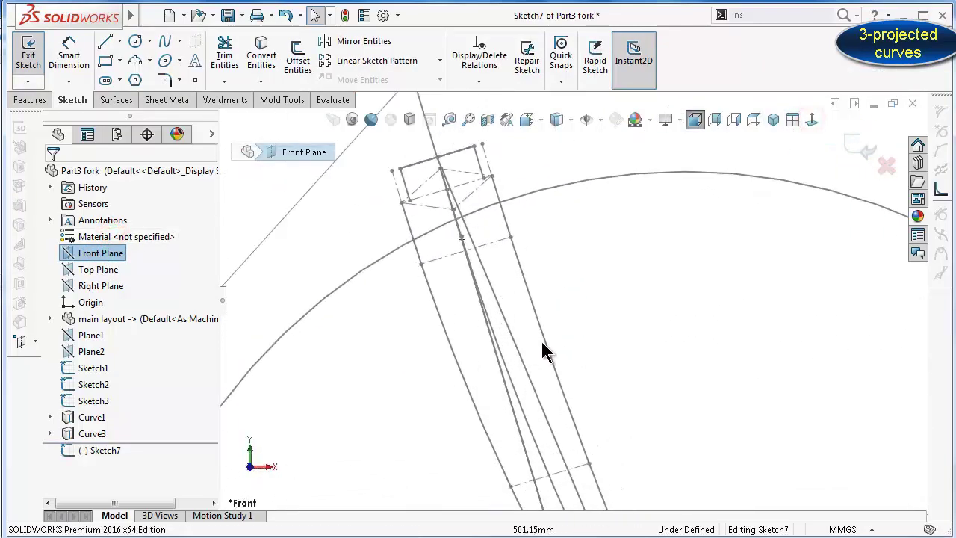
pyautogui.scroll(-1, 537, 351)
pyautogui.scroll(-1, 533, 358)
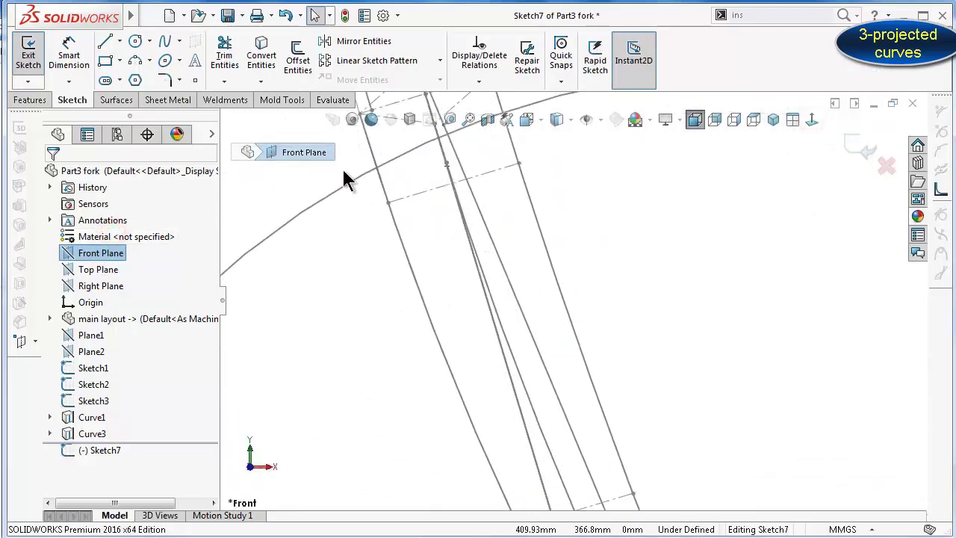
pyautogui.scroll(-2, 455, 133)
pyautogui.scroll(-2, 478, 161)
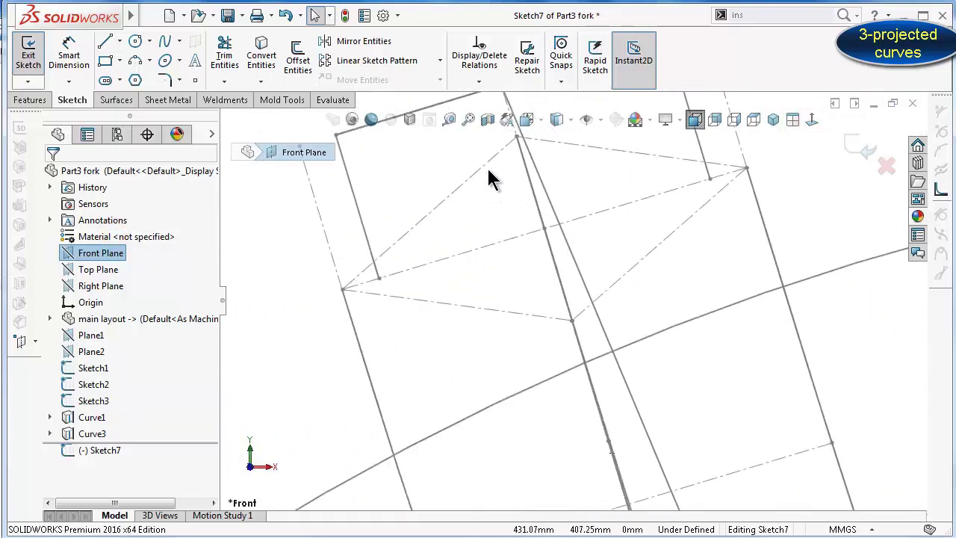
pyautogui.click(535, 198)
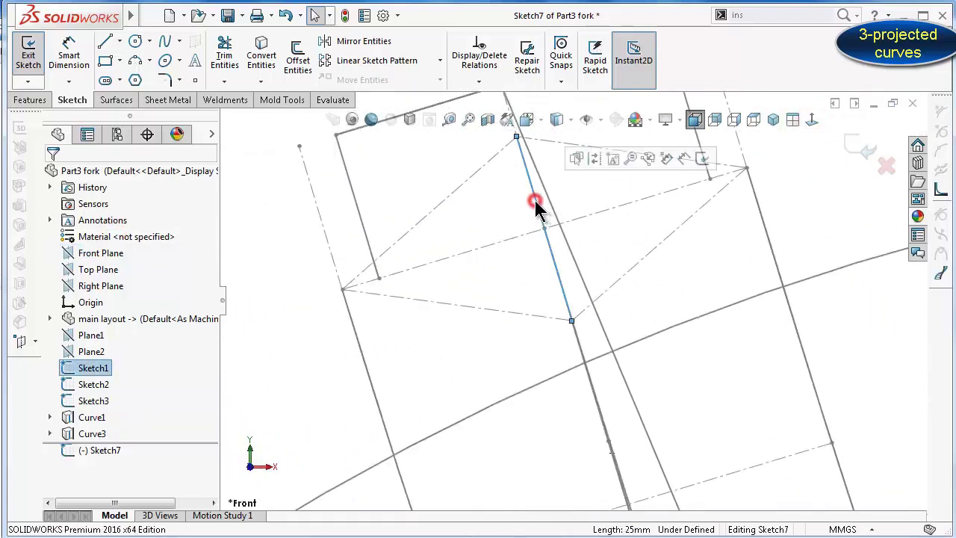
pyautogui.click(269, 53)
# Convert the long Sketch1 fork curve into Sketch7 as well
pyautogui.scroll(2, 610, 366)
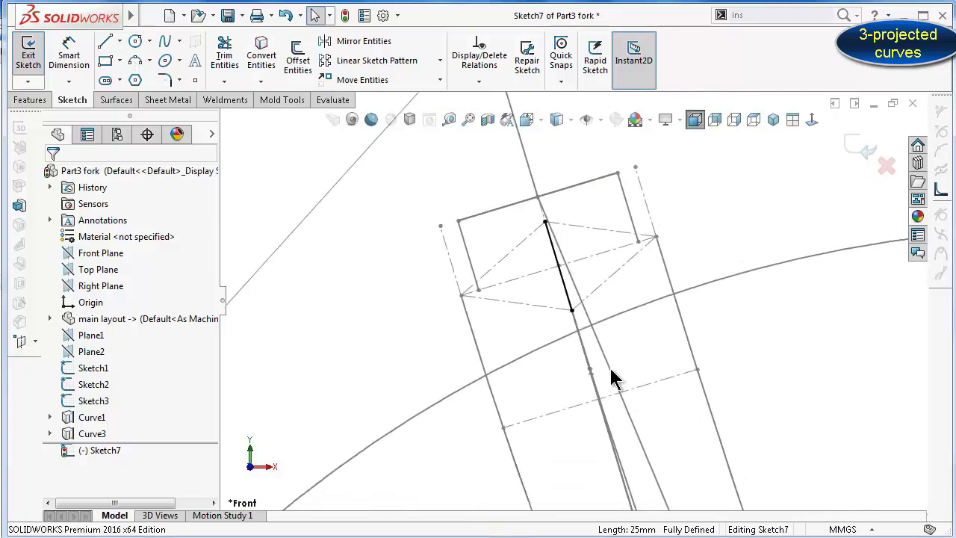
pyautogui.scroll(2, 610, 377)
pyautogui.scroll(2, 614, 420)
pyautogui.scroll(2, 619, 438)
pyautogui.scroll(-2, 657, 456)
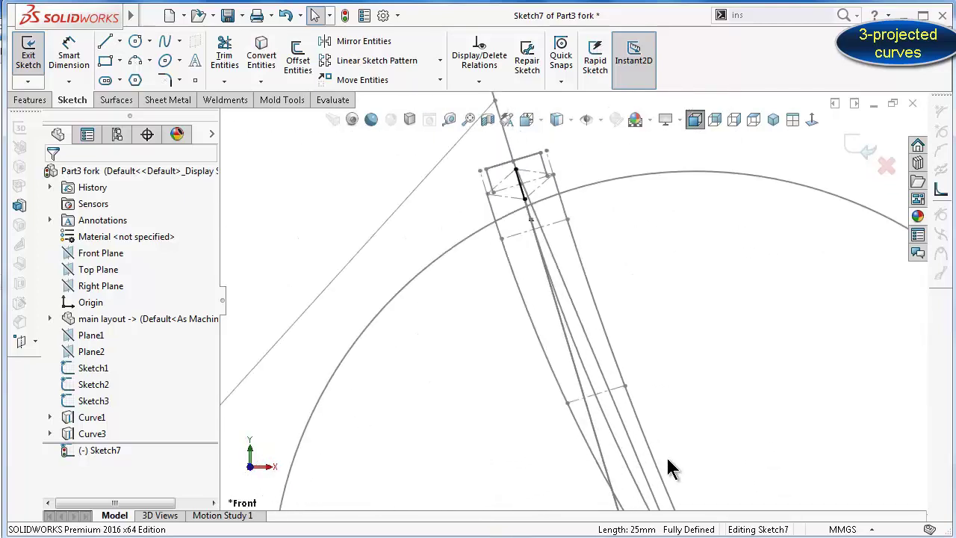
pyautogui.scroll(-5, 537, 194)
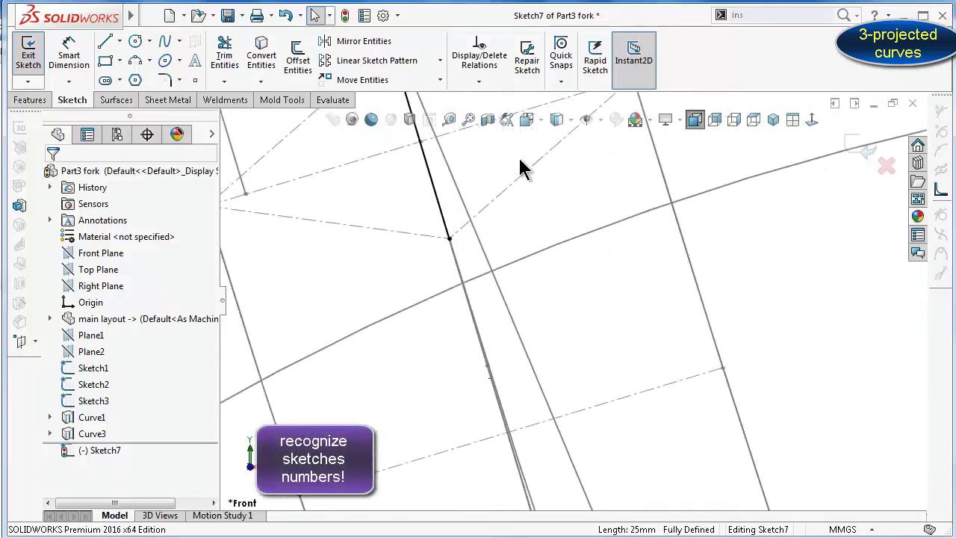
pyautogui.click(453, 258)
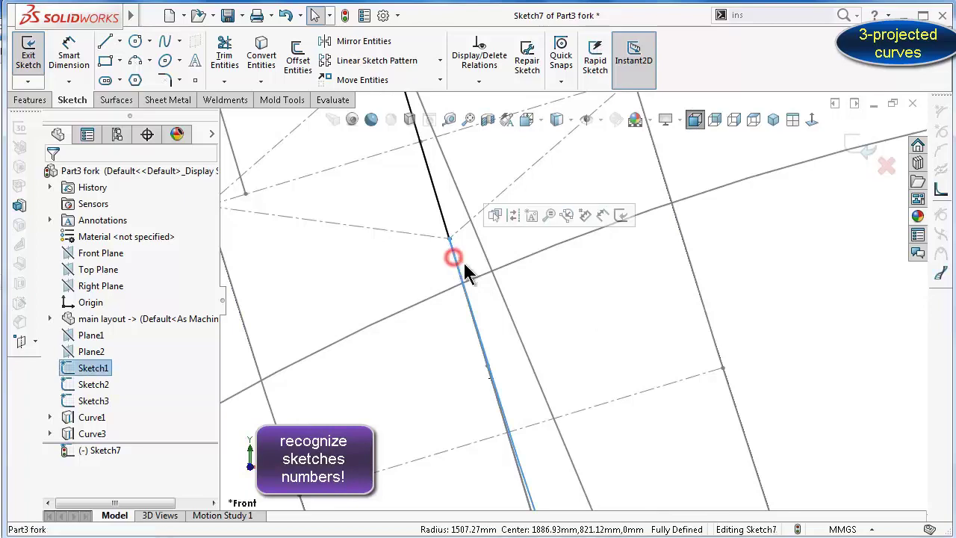
pyautogui.scroll(3, 523, 332)
pyautogui.scroll(2, 534, 342)
pyautogui.scroll(2, 553, 369)
pyautogui.scroll(3, 580, 393)
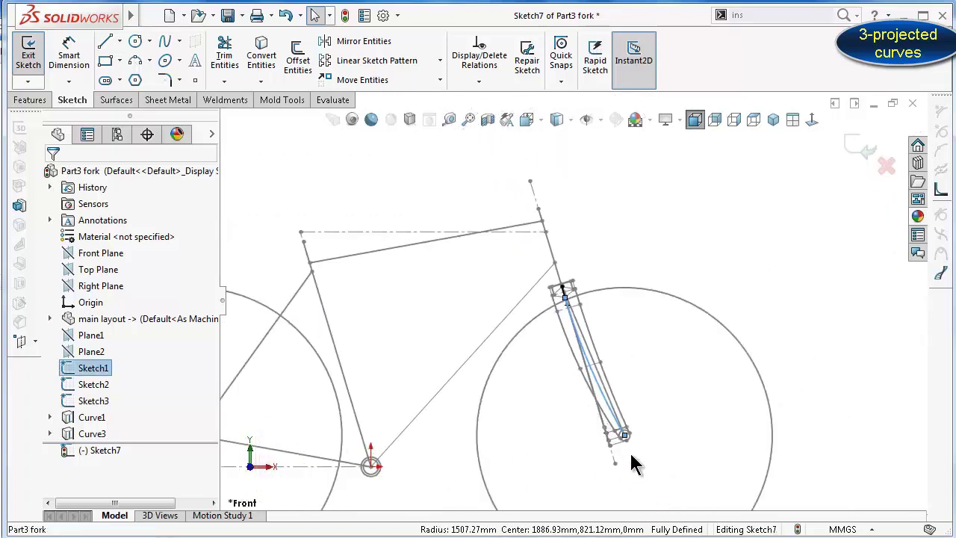
pyautogui.scroll(-5, 620, 440)
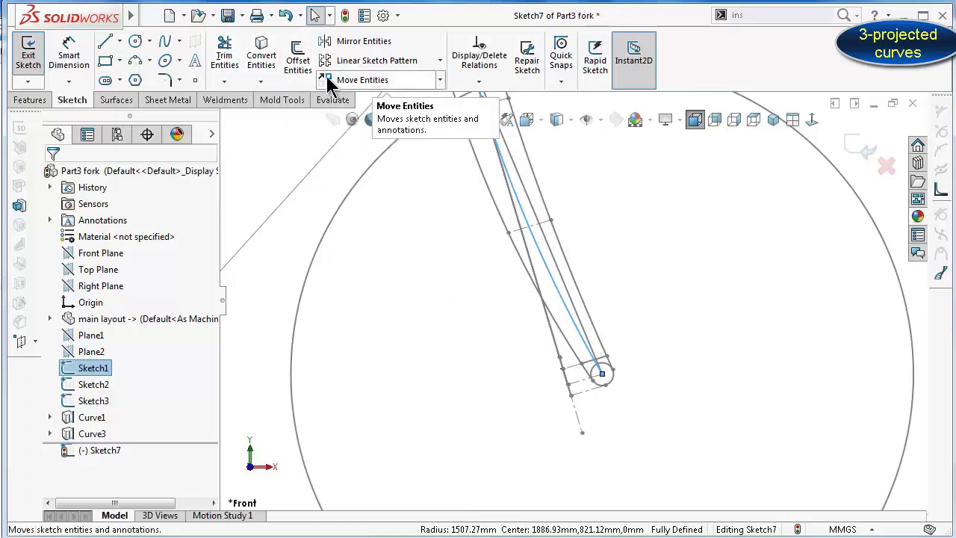
pyautogui.click(271, 63)
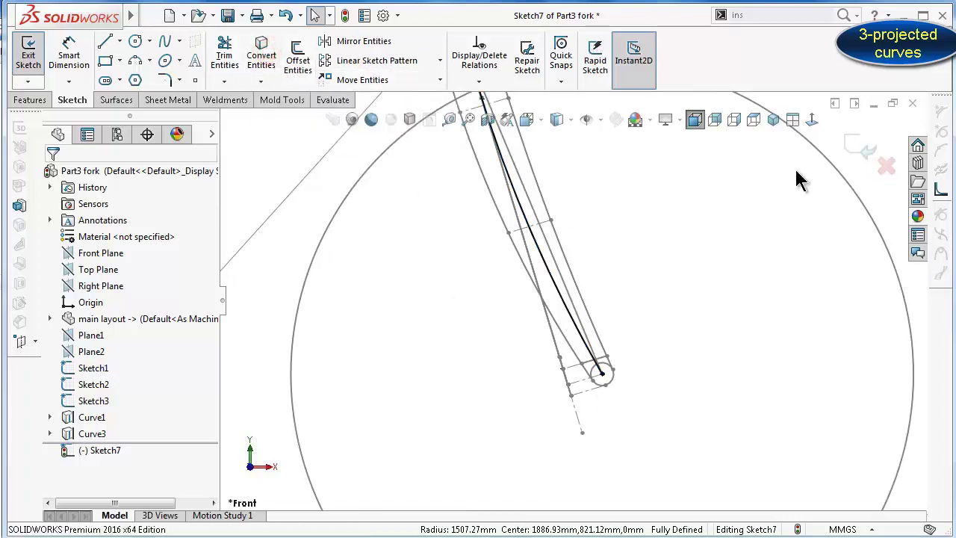
# Exit Sketch7, keeping its name, and return to the isometric view
pyautogui.click(863, 153)
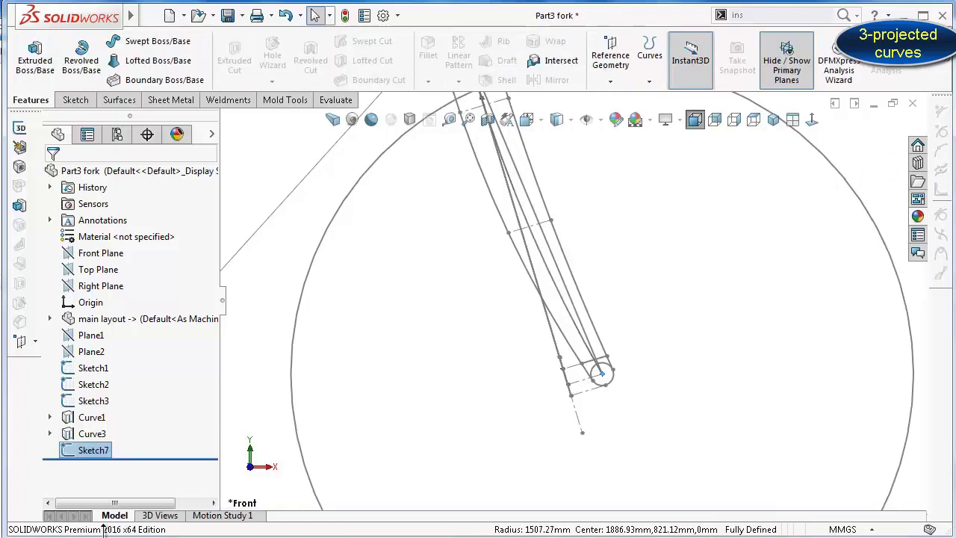
pyautogui.click(88, 451)
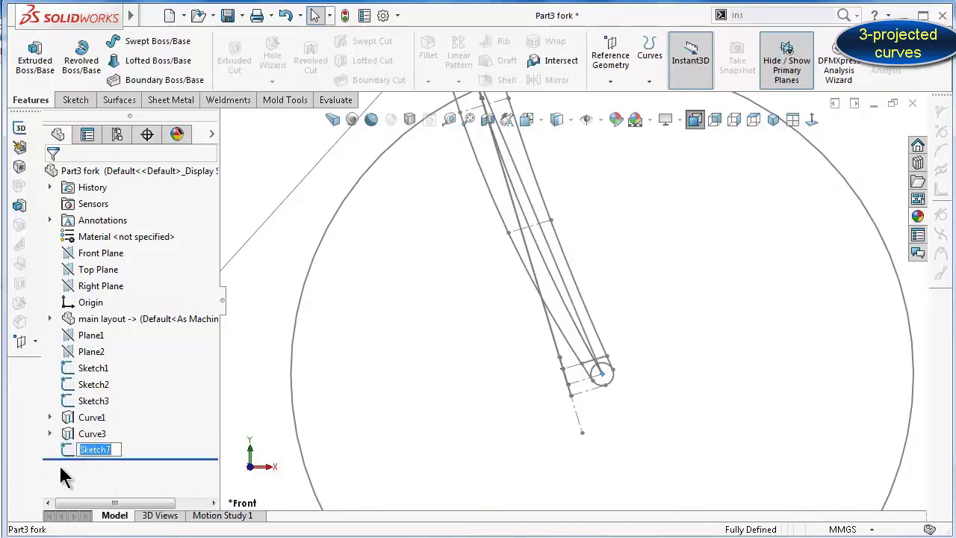
pyautogui.click(63, 477)
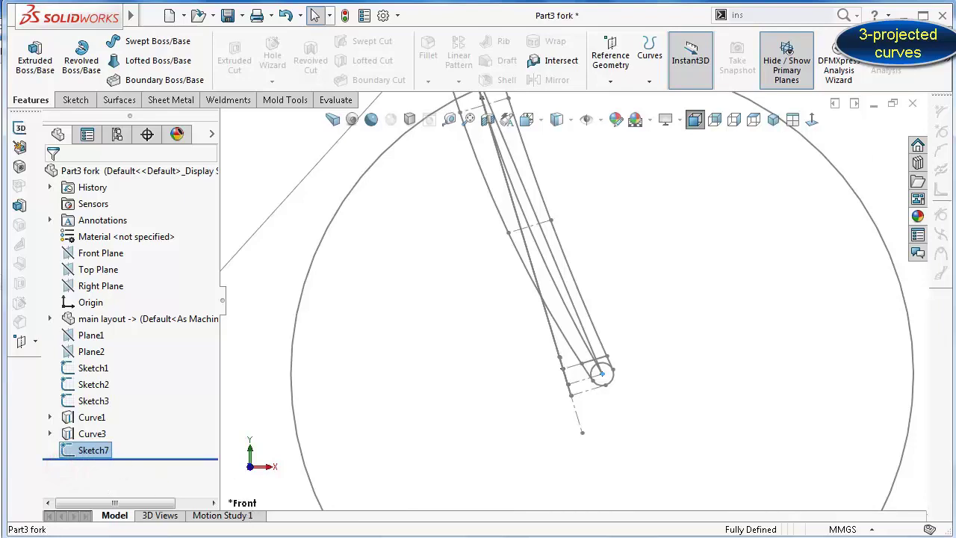
pyautogui.click(773, 120)
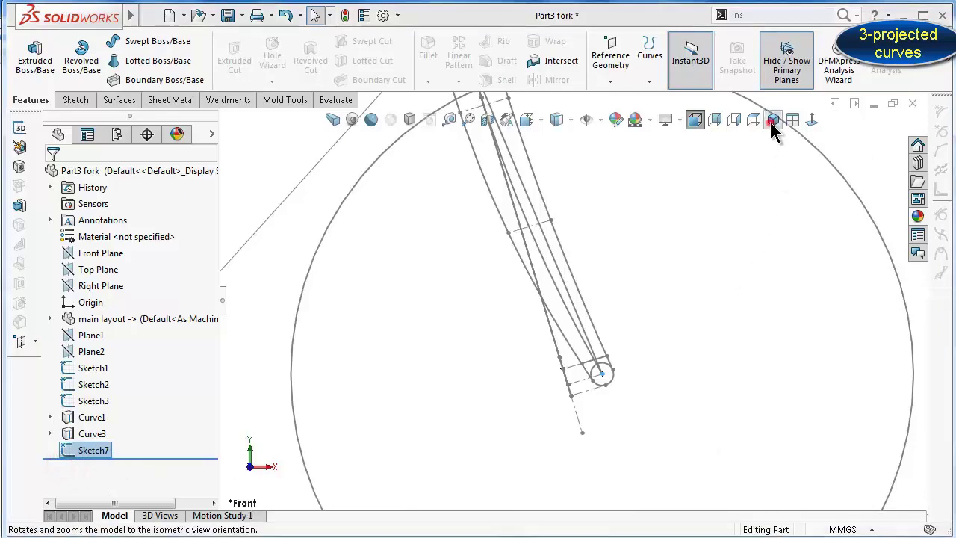
pyautogui.scroll(-3, 654, 291)
pyautogui.scroll(-3, 640, 320)
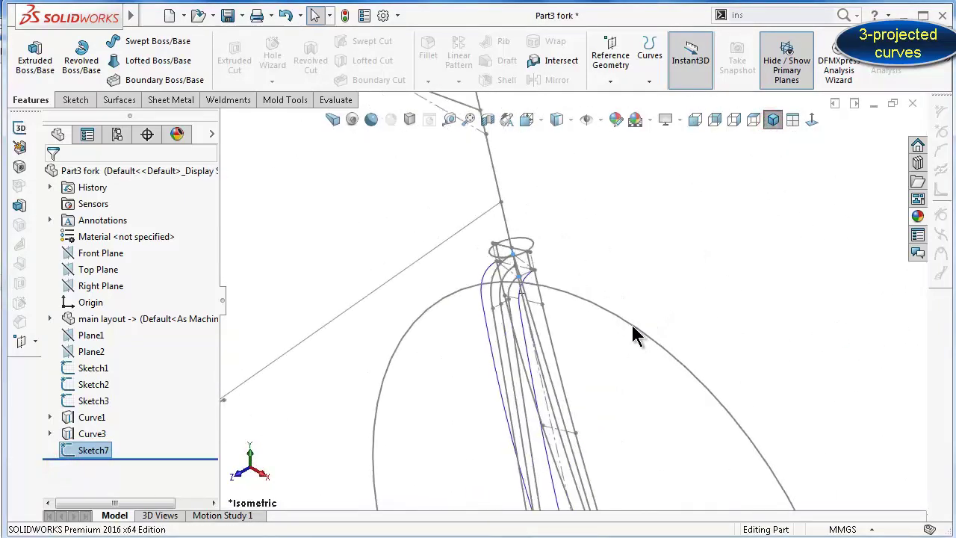
pyautogui.scroll(-1, 631, 331)
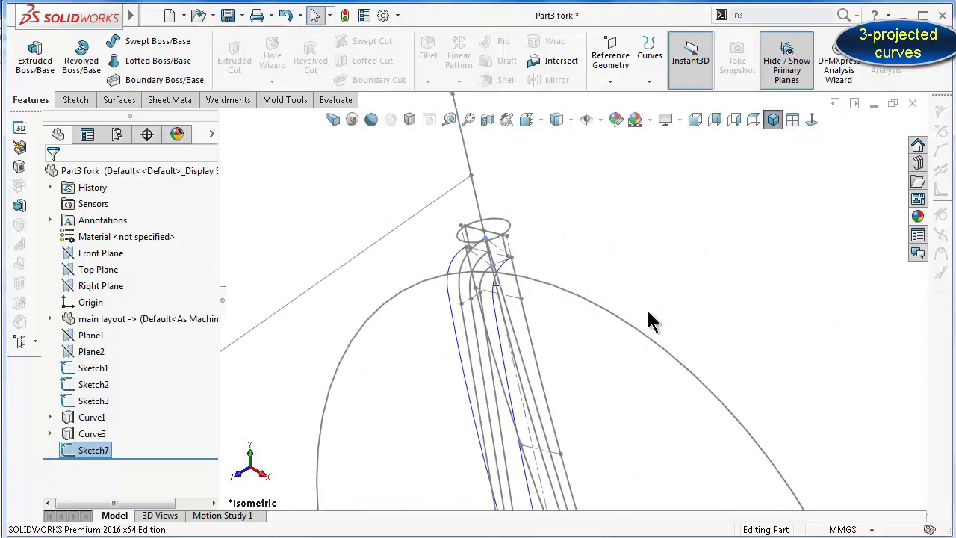
# Start a new sketch on Plane1, viewed head-on
pyautogui.click(91, 337)
pyautogui.scroll(5, 347, 309)
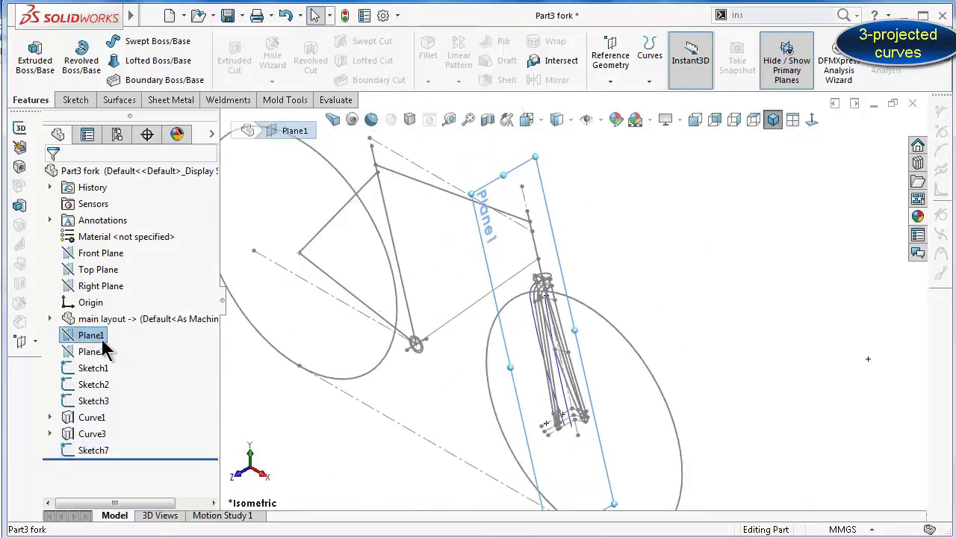
pyautogui.click(91, 338)
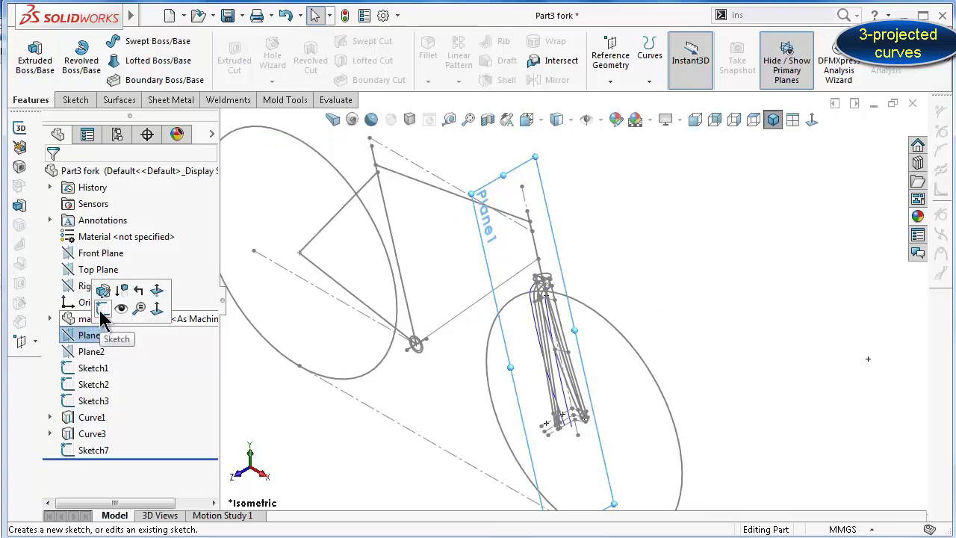
pyautogui.click(101, 312)
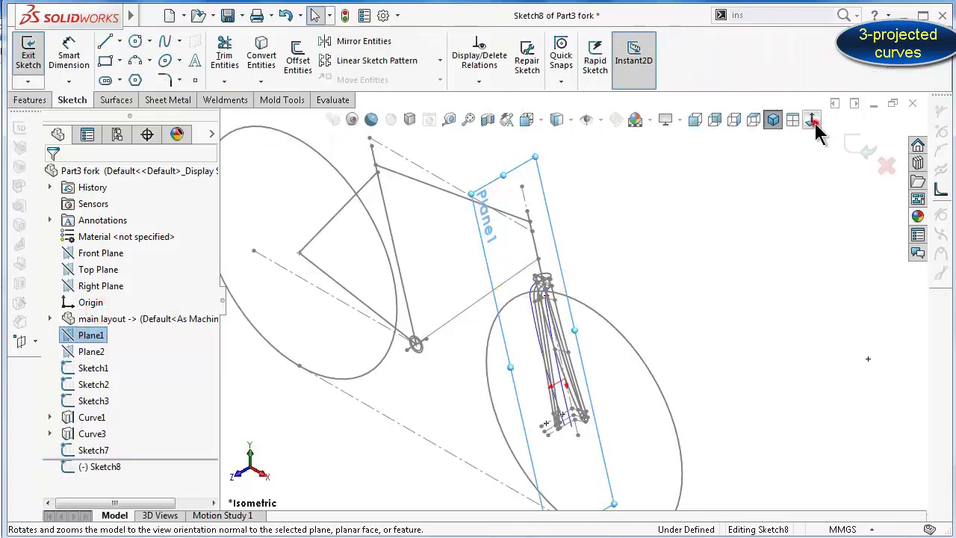
pyautogui.click(811, 121)
pyautogui.scroll(-3, 572, 305)
pyautogui.scroll(-2, 553, 329)
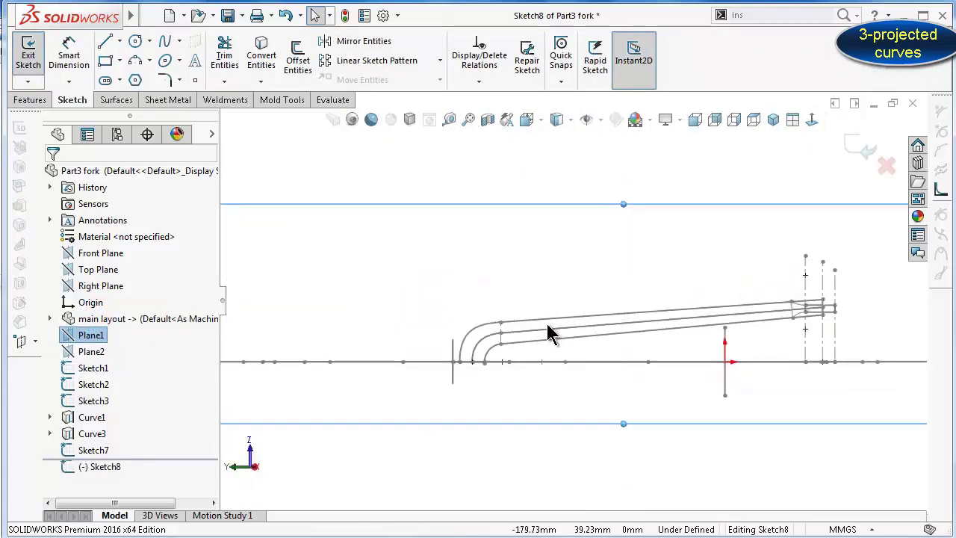
pyautogui.scroll(-2, 549, 334)
pyautogui.scroll(-1, 549, 333)
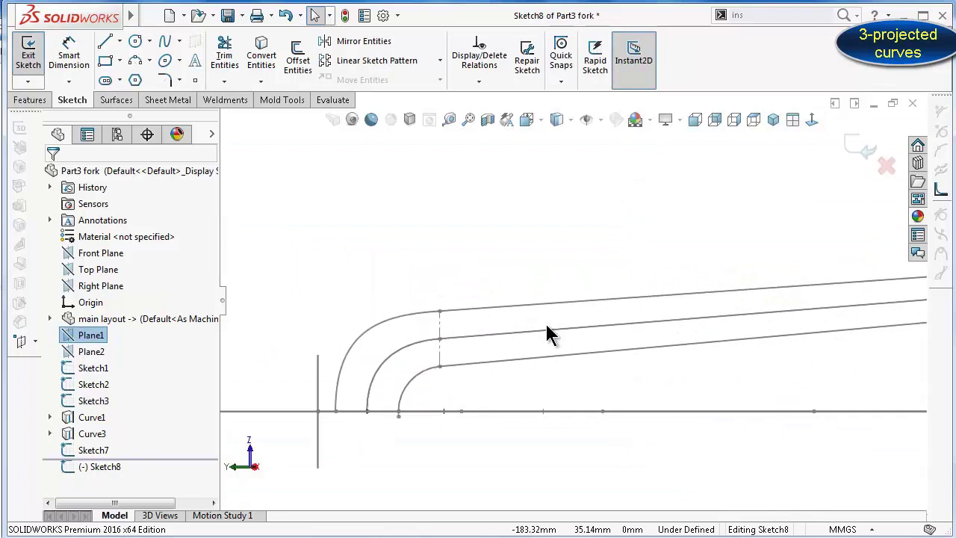
# Convert Sketch3's inner bent arc and inner straight line into Sketch8 and close it
pyautogui.click(424, 373)
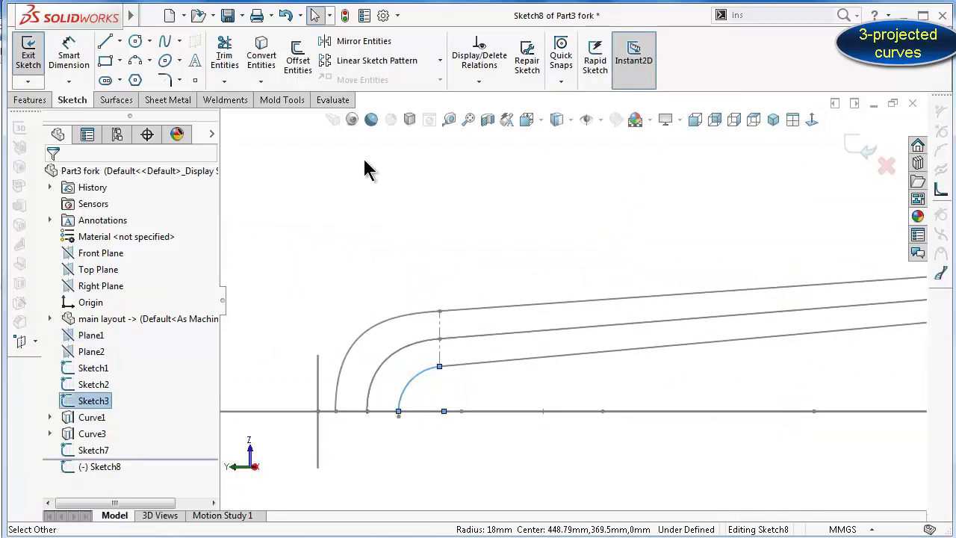
pyautogui.click(263, 52)
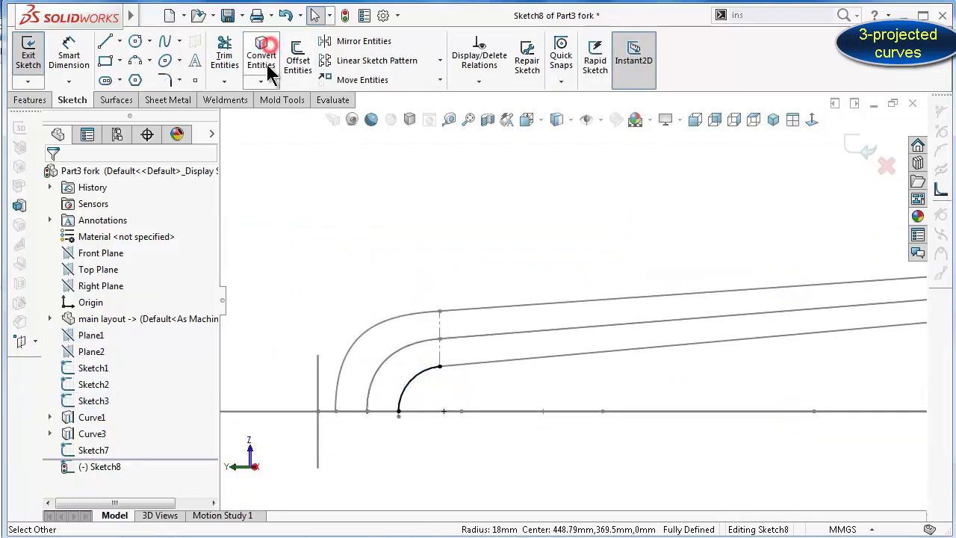
pyautogui.click(478, 363)
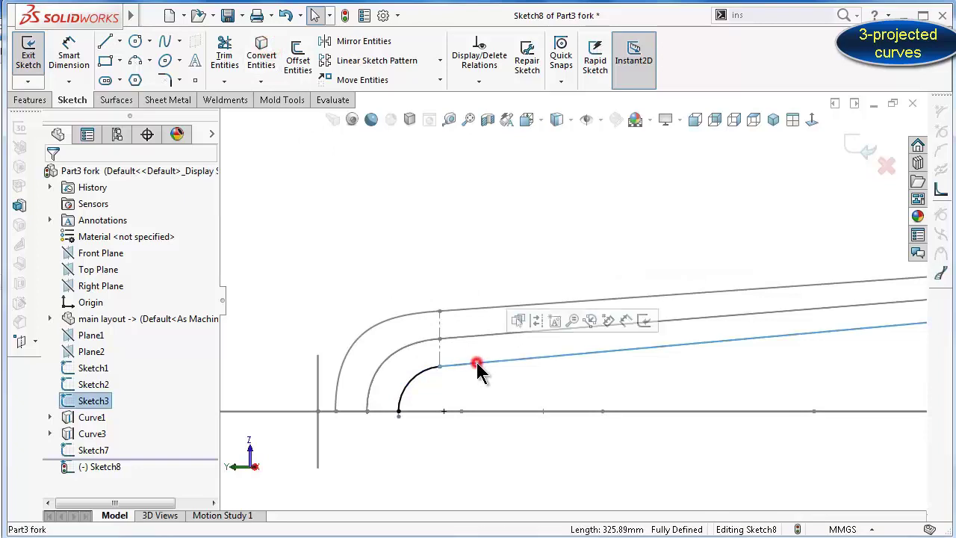
pyautogui.click(261, 58)
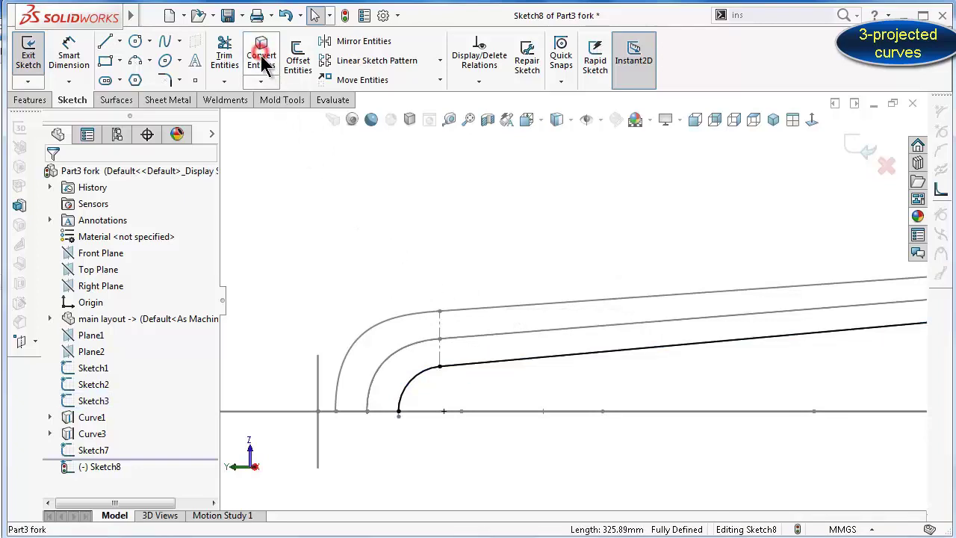
pyautogui.click(806, 176)
pyautogui.click(864, 149)
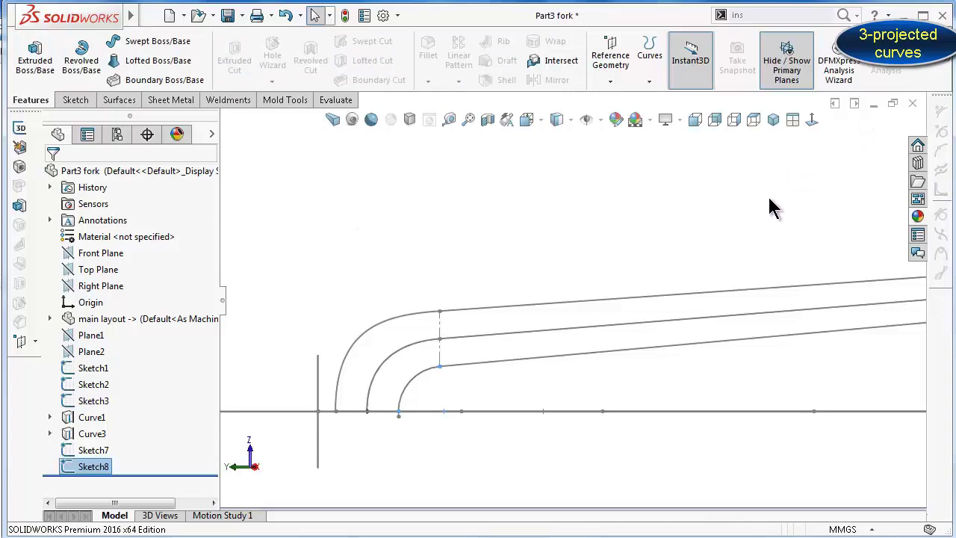
# In isometric view, project Sketch7 onto Sketch8 (Sketch on sketch) to create Curve4
pyautogui.click(672, 227)
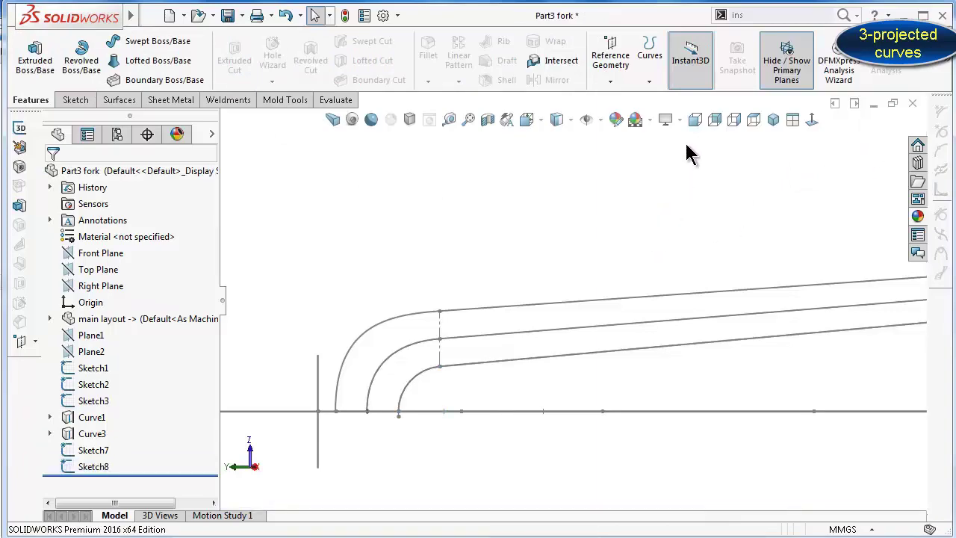
pyautogui.click(772, 119)
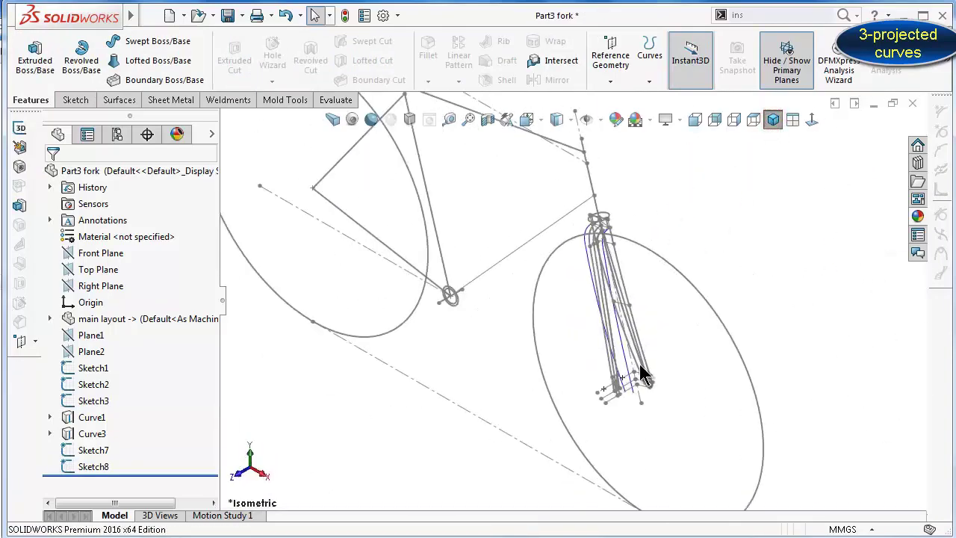
pyautogui.scroll(-2, 620, 298)
pyautogui.scroll(-3, 604, 241)
pyautogui.scroll(-3, 628, 239)
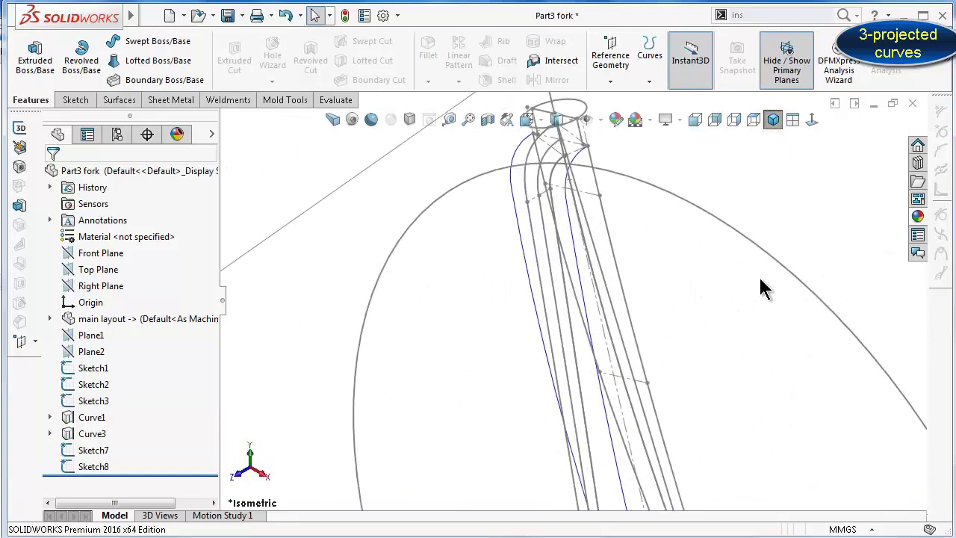
pyautogui.click(649, 81)
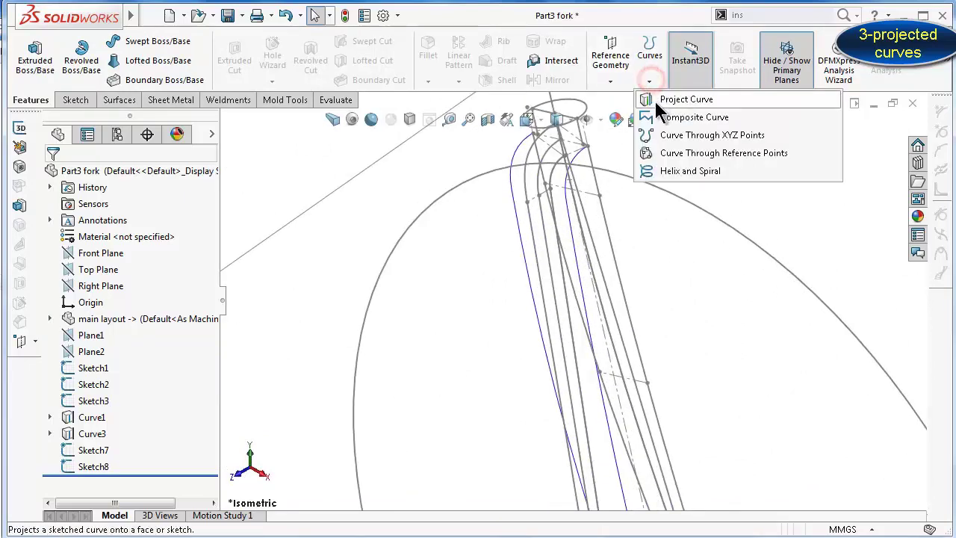
pyautogui.click(654, 101)
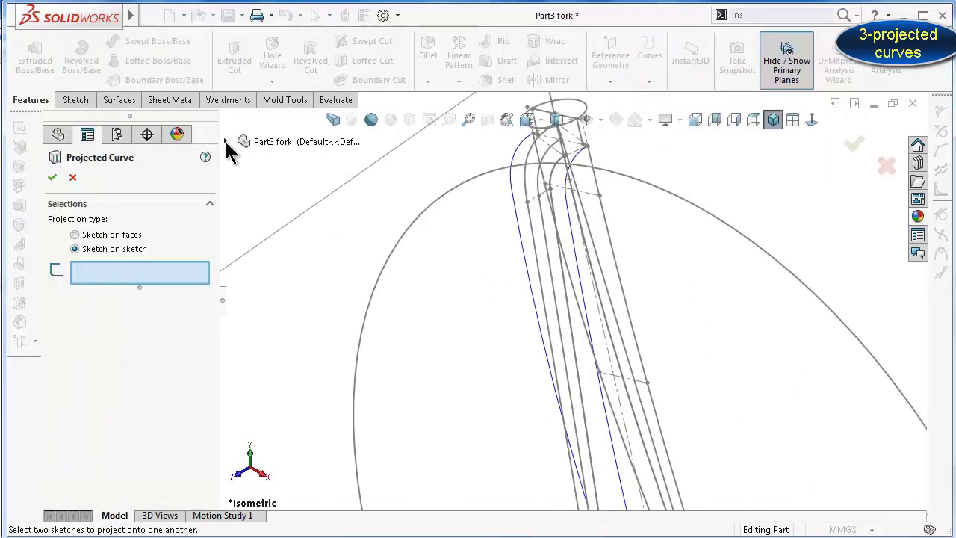
pyautogui.click(226, 142)
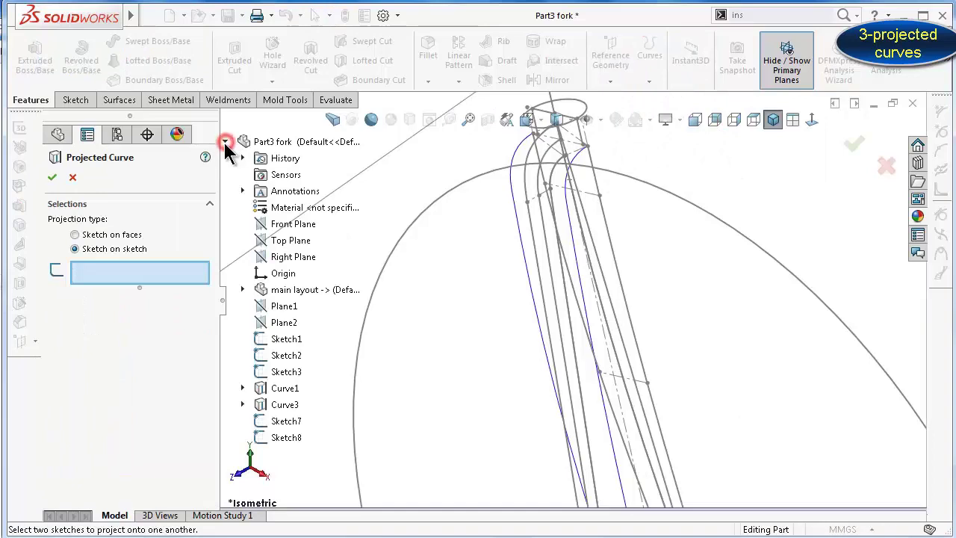
pyautogui.click(284, 422)
pyautogui.click(278, 438)
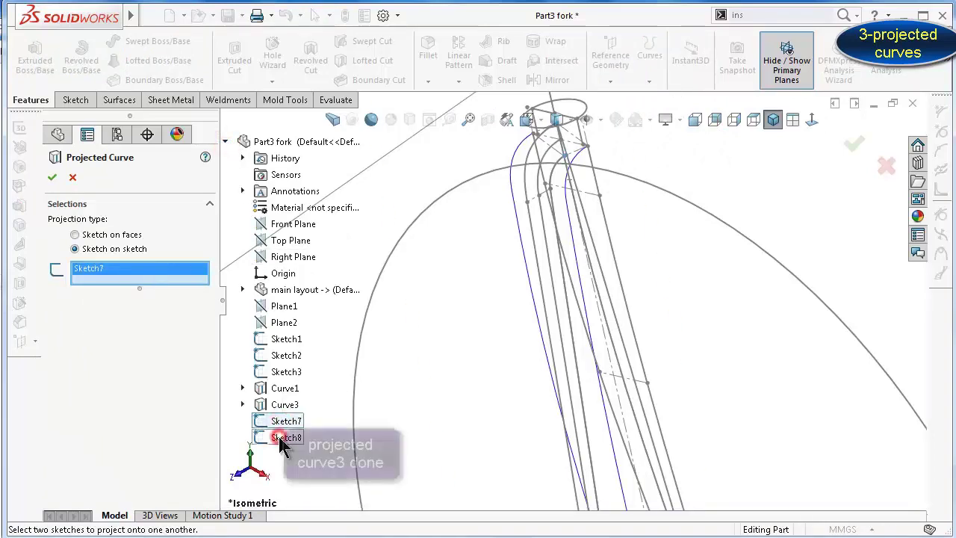
pyautogui.click(54, 176)
pyautogui.scroll(3, 698, 272)
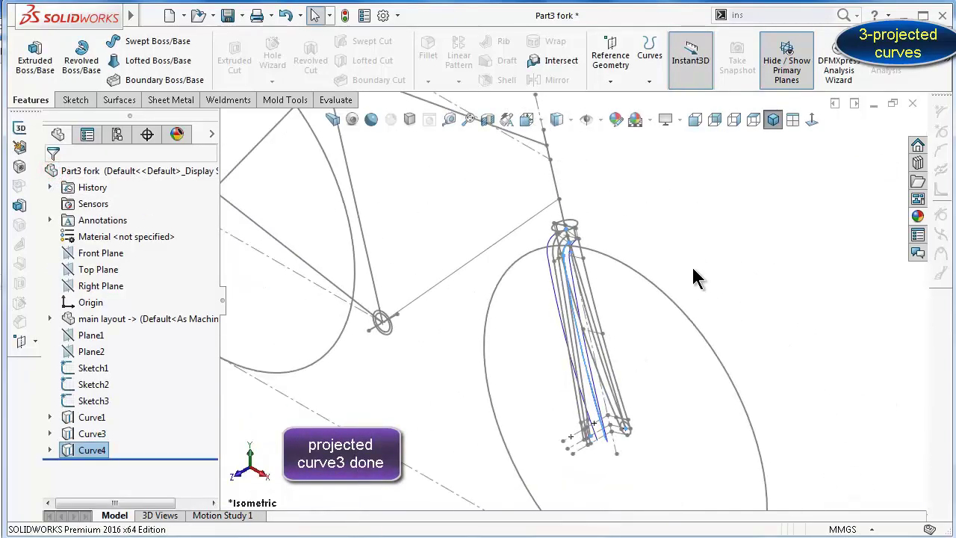
pyautogui.scroll(-2, 629, 405)
pyautogui.scroll(-2, 597, 415)
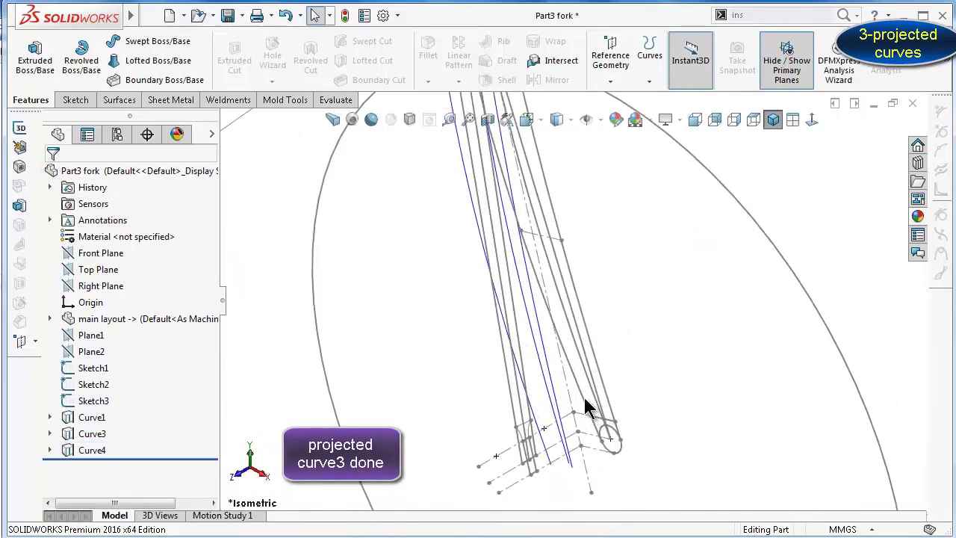
pyautogui.moveTo(584, 403)
pyautogui.mouseDown(button='middle')
pyautogui.moveTo(576, 332)
pyautogui.moveTo(550, 316)
pyautogui.moveTo(535, 331)
pyautogui.moveTo(575, 405)
pyautogui.moveTo(578, 448)
pyautogui.moveTo(575, 405)
pyautogui.moveTo(246, 139)
pyautogui.moveTo(374, 207)
pyautogui.mouseUp(button='middle')
pyautogui.scroll(-3, 571, 193)
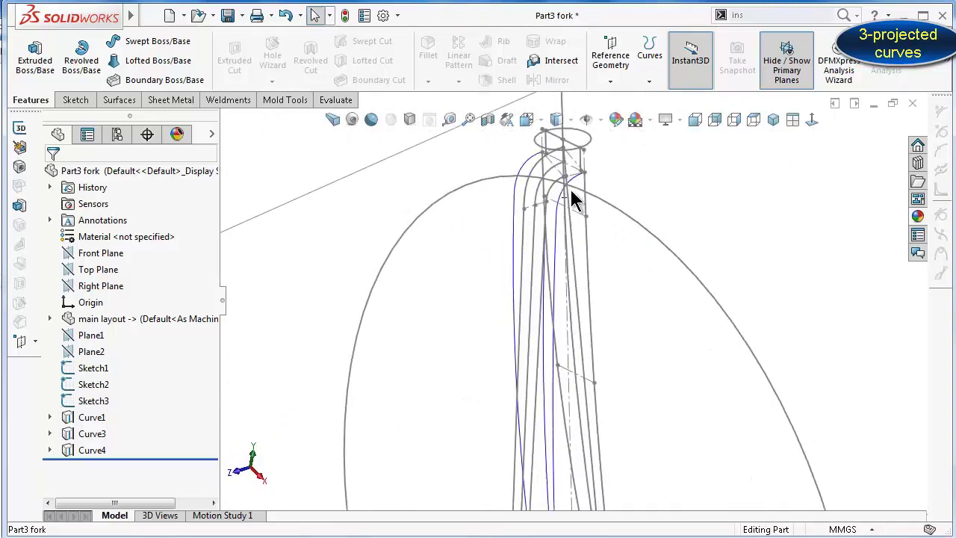
pyautogui.scroll(4, 588, 224)
pyautogui.scroll(-2, 578, 243)
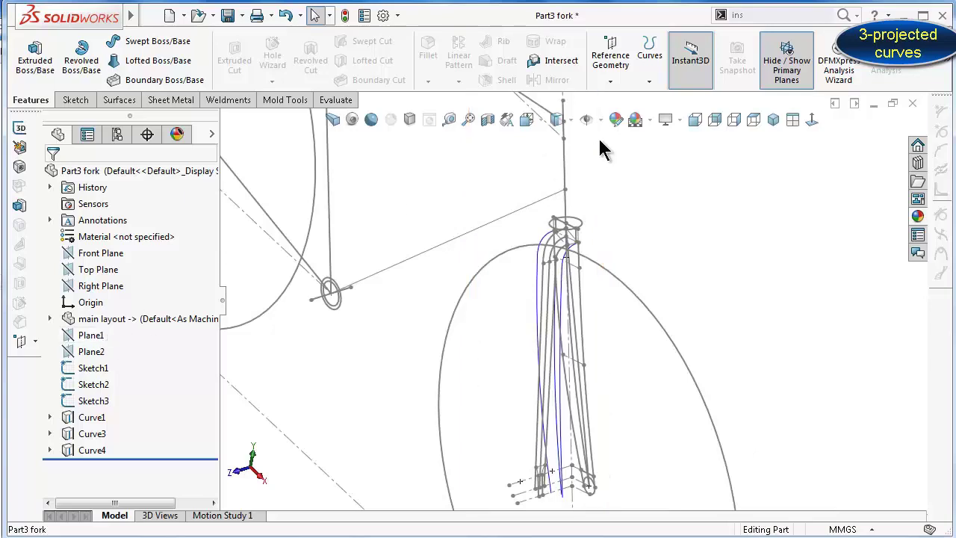
pyautogui.click(773, 119)
pyautogui.scroll(-3, 630, 332)
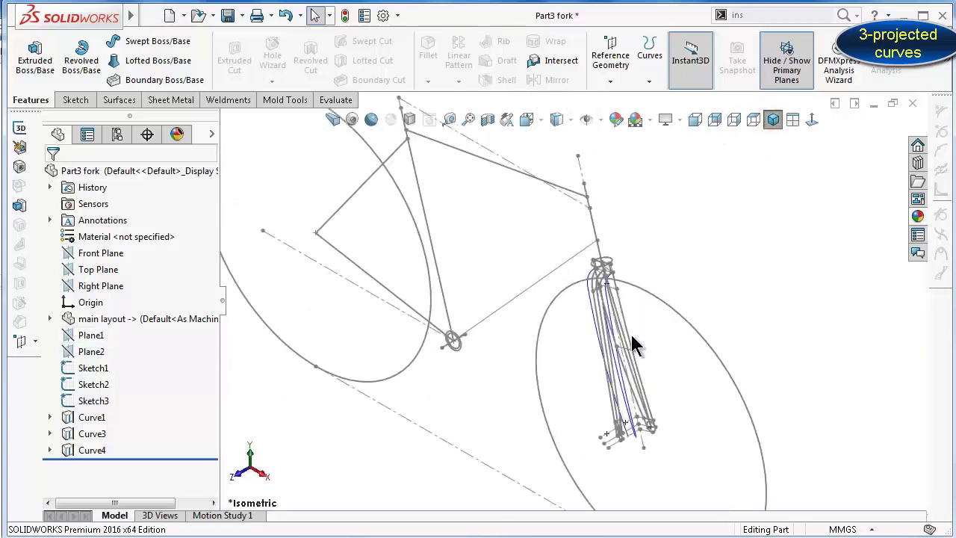
pyautogui.scroll(-2, 625, 329)
pyautogui.scroll(-2, 624, 324)
pyautogui.scroll(-1, 627, 337)
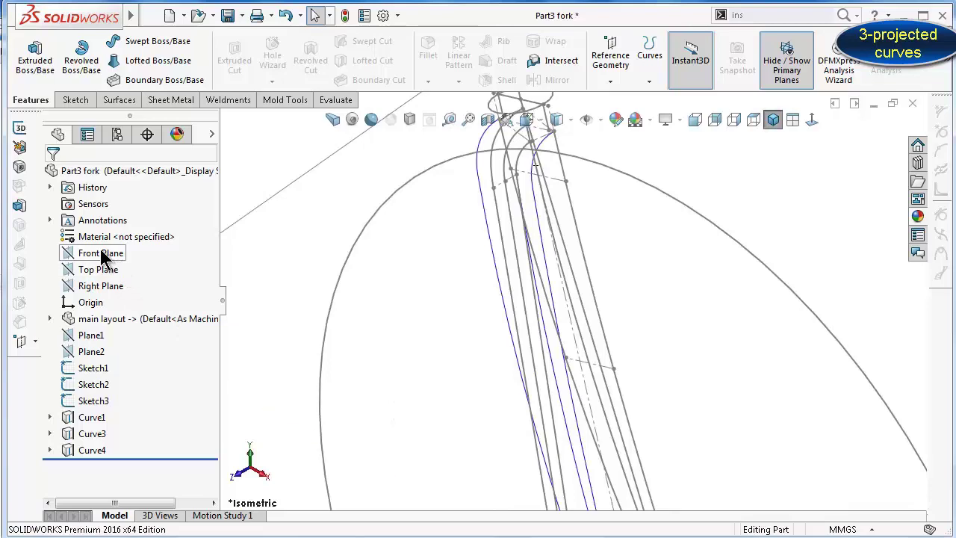
pyautogui.click(91, 336)
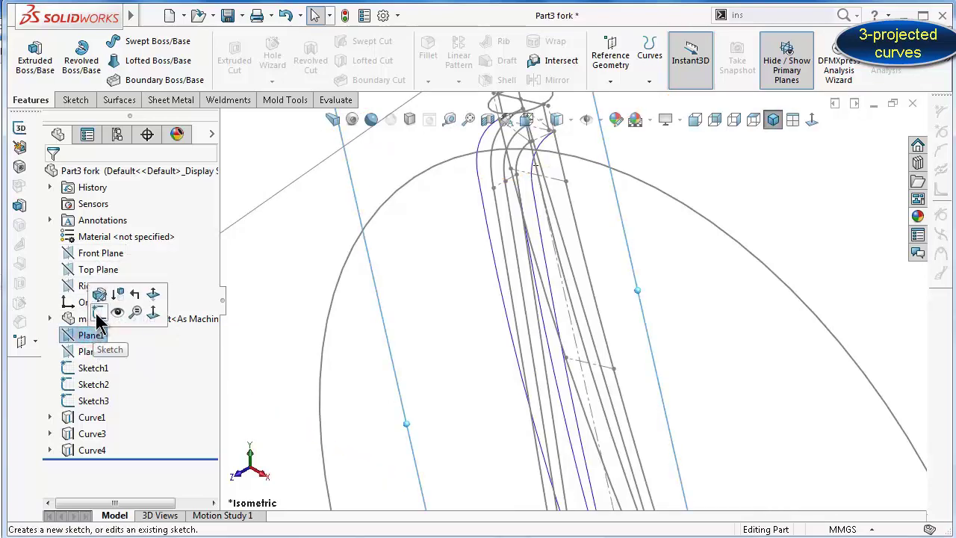
# On Plane1, convert Sketch3's outer bent arc and upper straight line into Sketch9
pyautogui.click(98, 315)
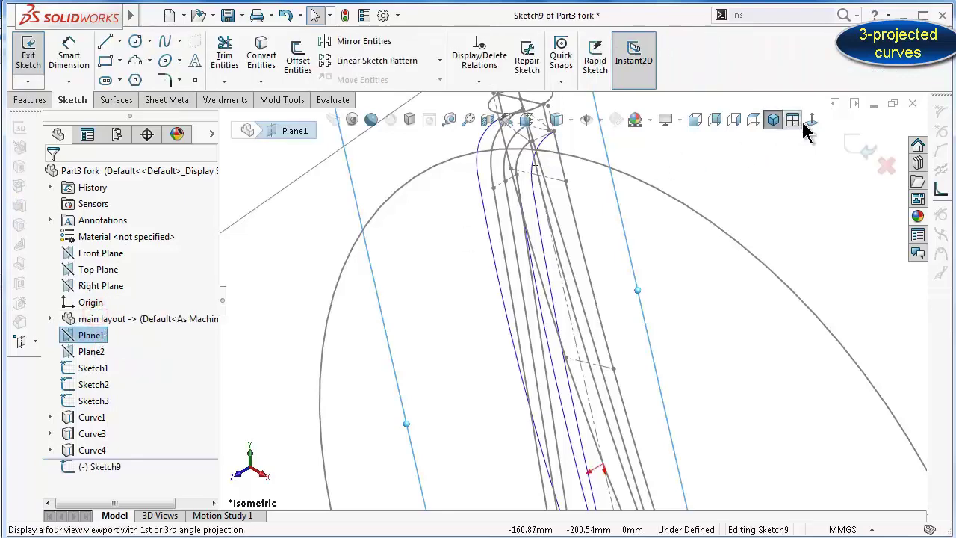
pyautogui.click(811, 122)
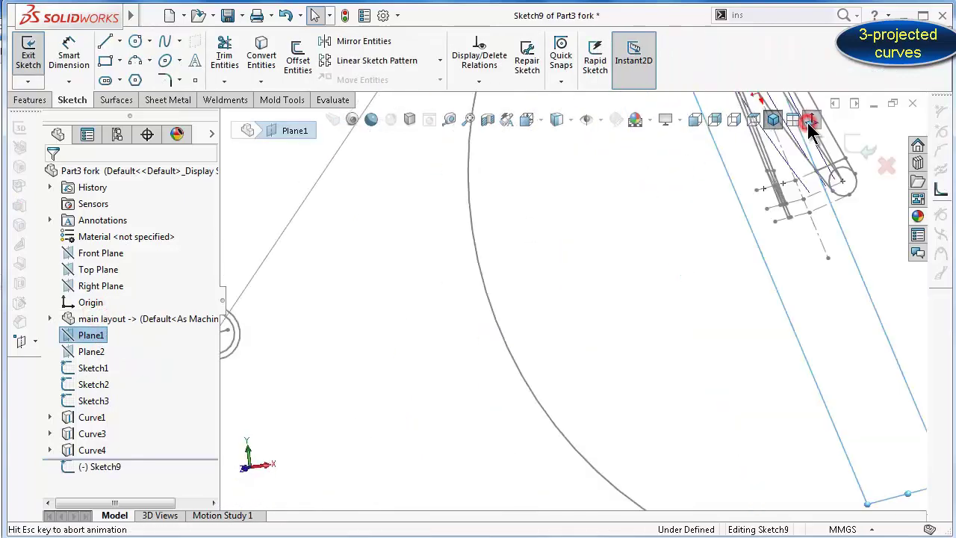
pyautogui.scroll(-3, 552, 317)
pyautogui.scroll(-3, 608, 287)
pyautogui.scroll(-2, 609, 288)
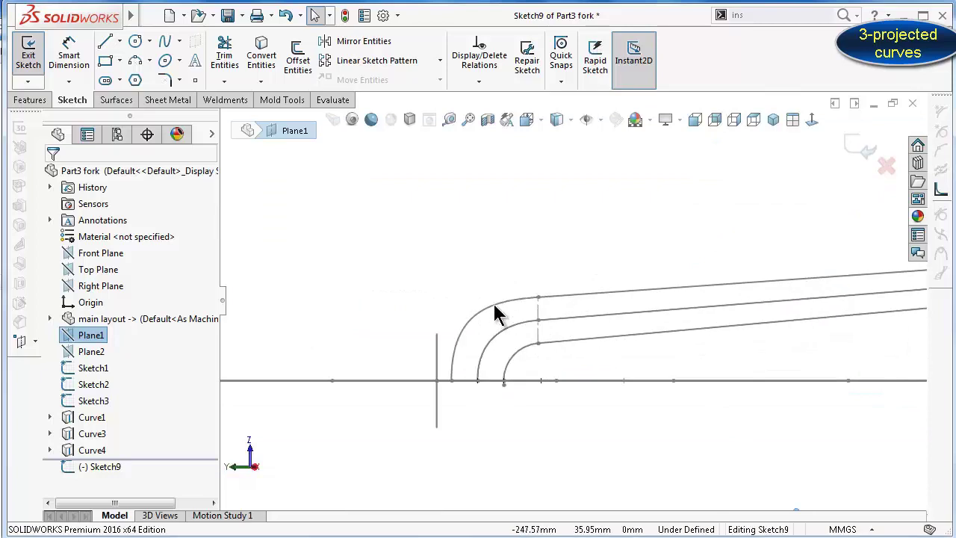
pyautogui.click(496, 306)
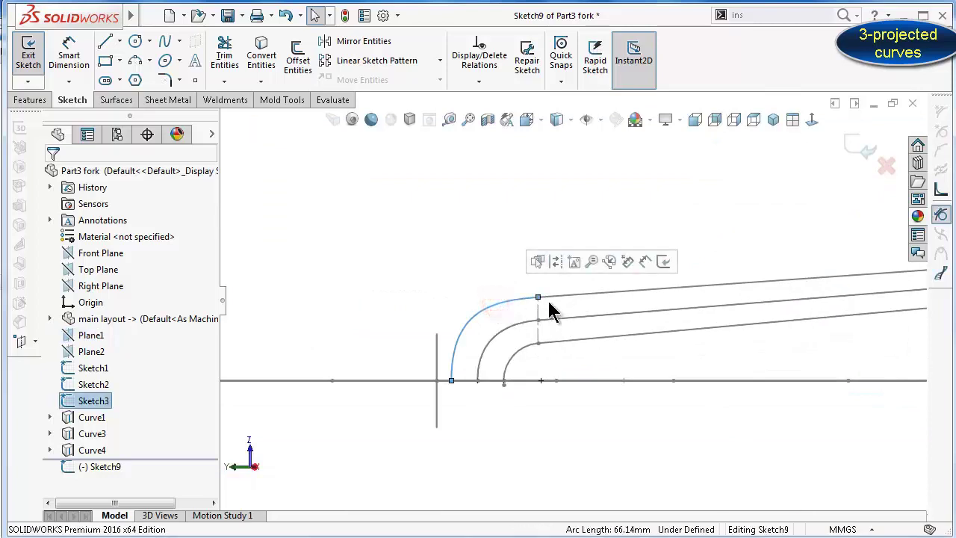
pyautogui.click(269, 59)
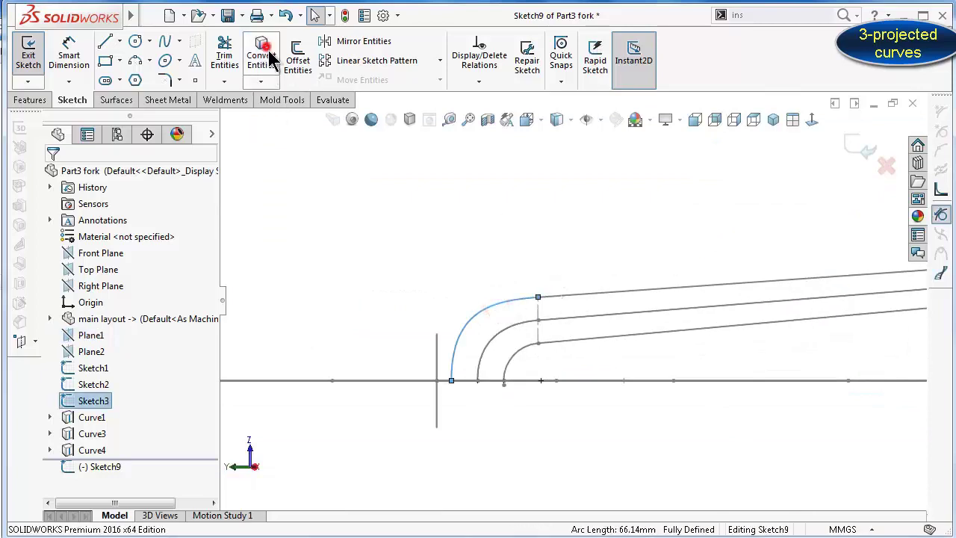
pyautogui.click(570, 293)
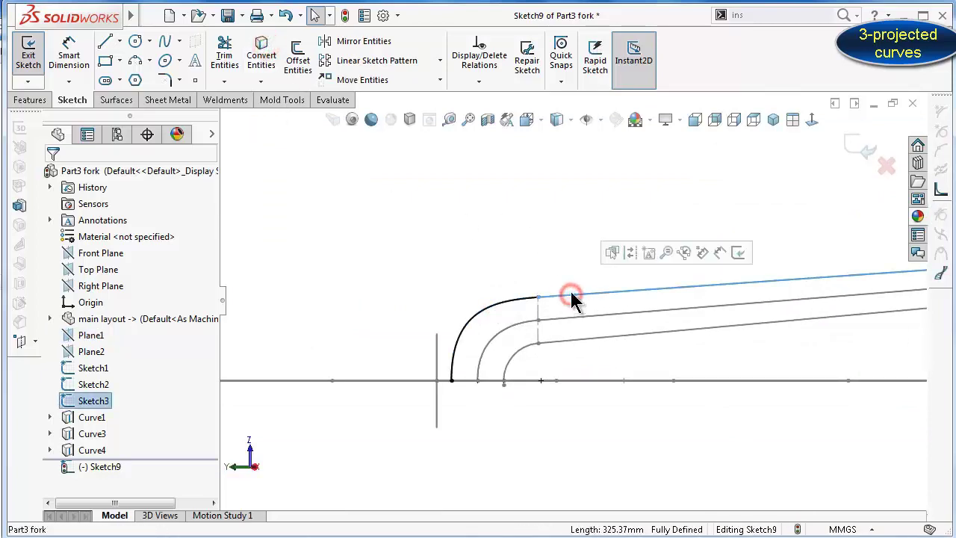
pyautogui.click(263, 59)
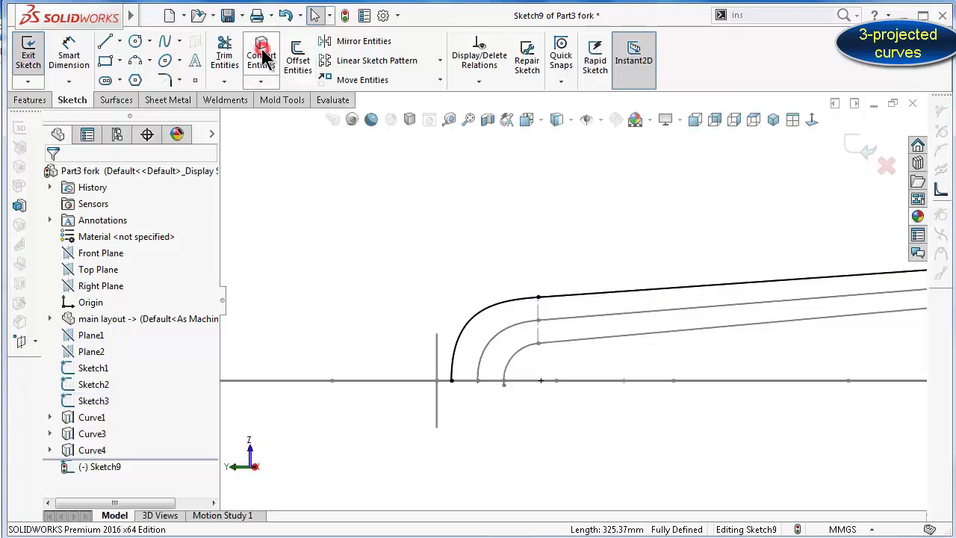
pyautogui.click(863, 147)
pyautogui.scroll(1, 795, 192)
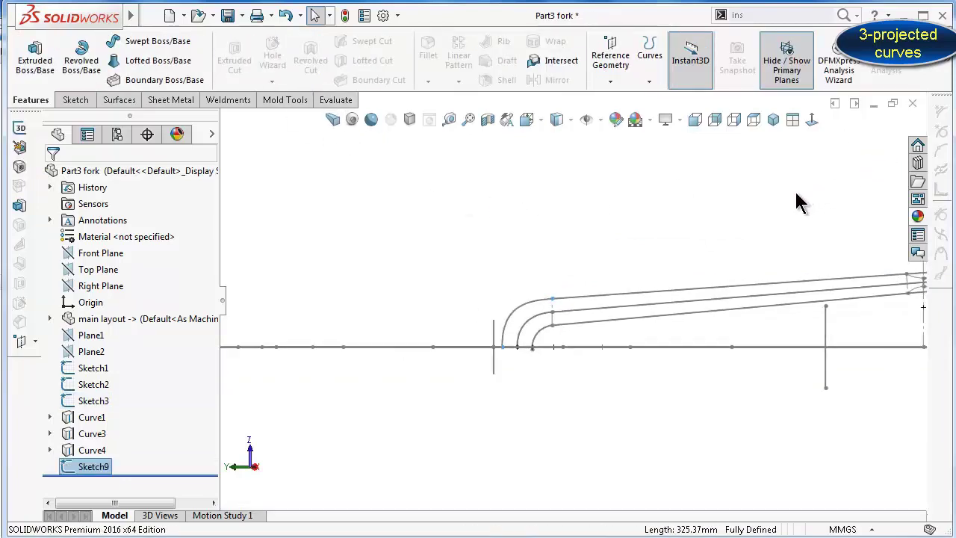
# Try projecting Sketch9 with Sketch8 (under Curve4); the projection fails with an error
pyautogui.click(774, 120)
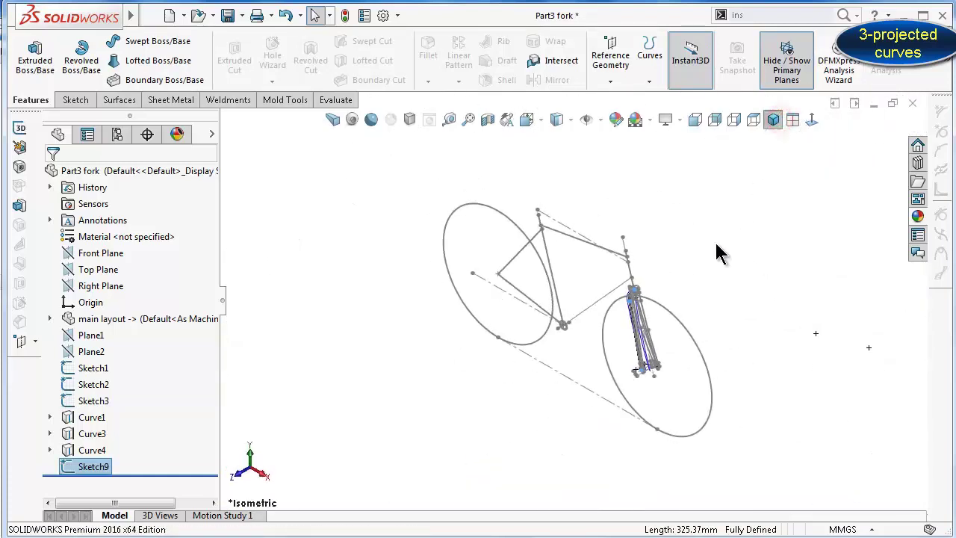
pyautogui.scroll(-3, 627, 367)
pyautogui.scroll(-1, 627, 367)
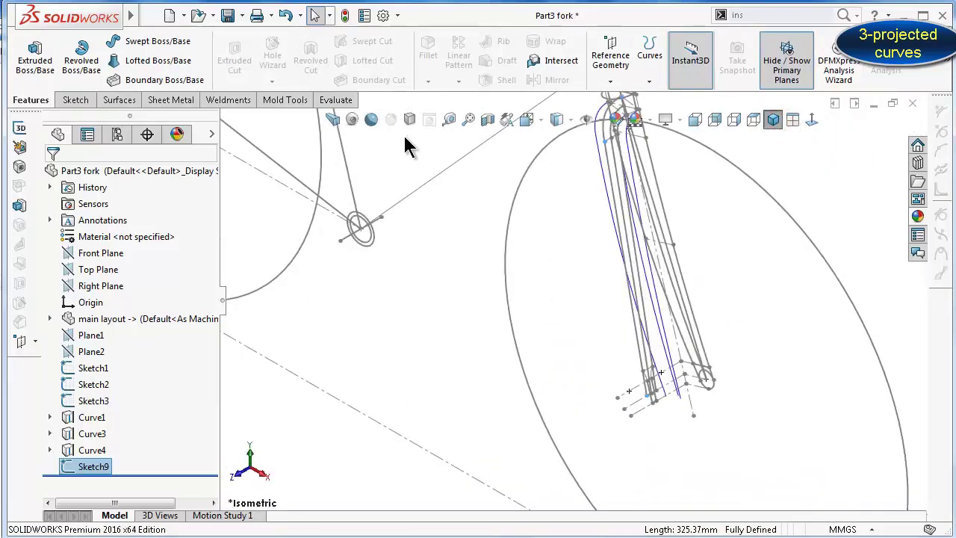
pyautogui.click(649, 80)
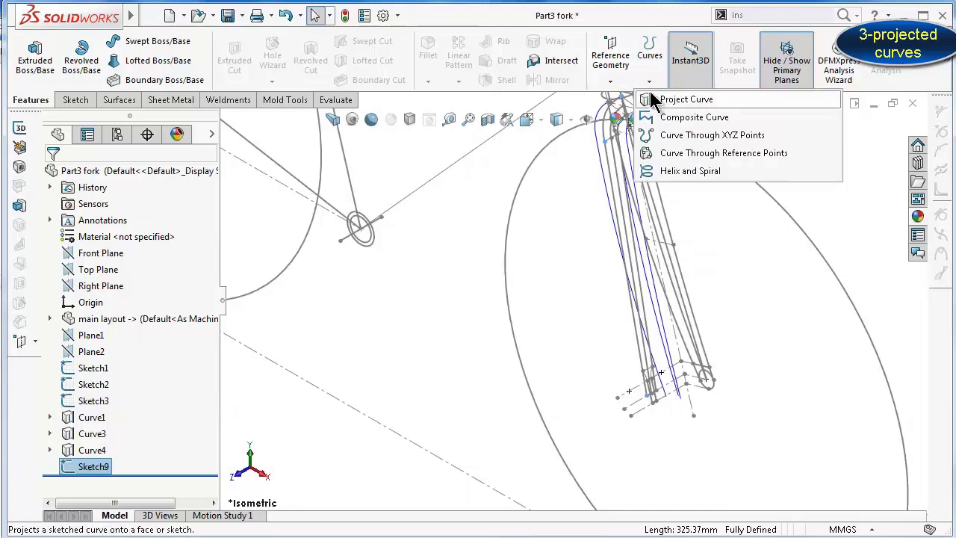
pyautogui.click(651, 100)
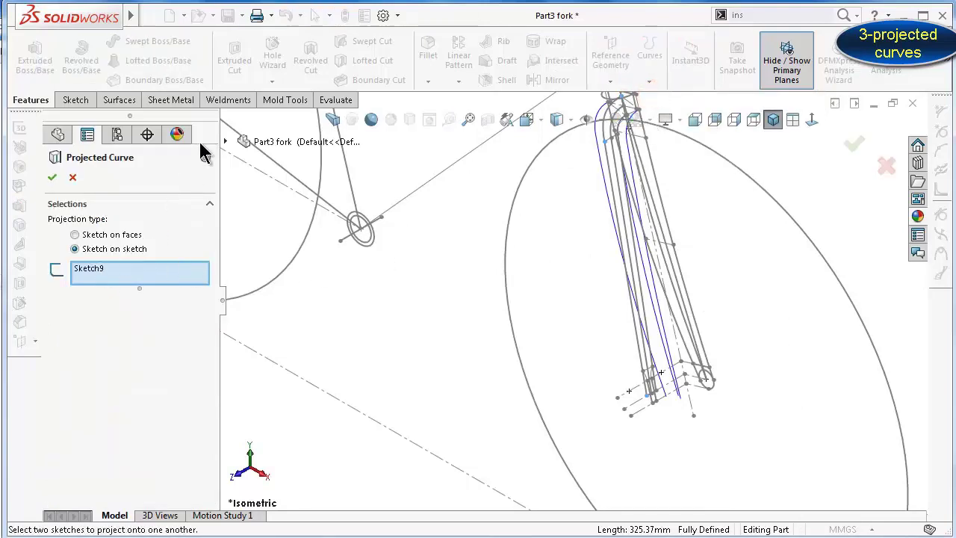
pyautogui.click(227, 142)
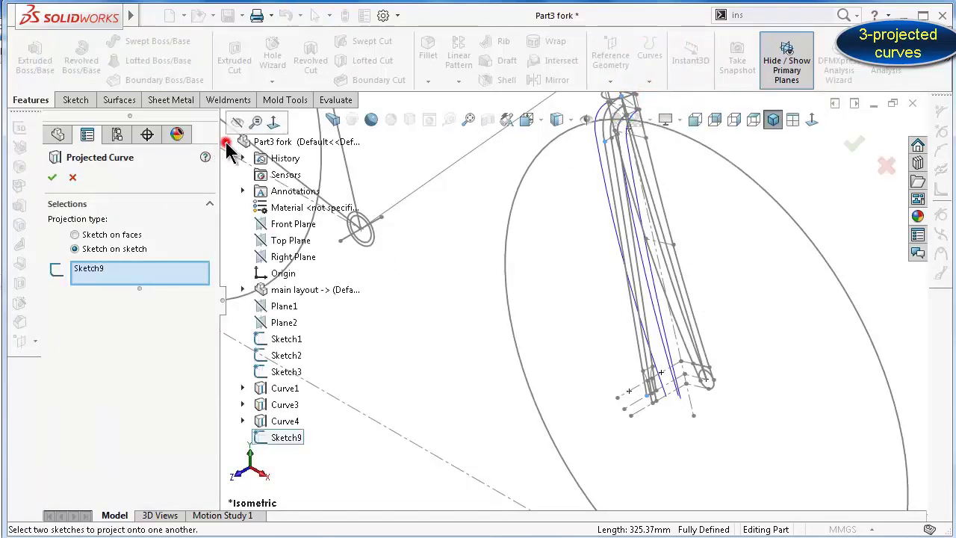
pyautogui.click(242, 421)
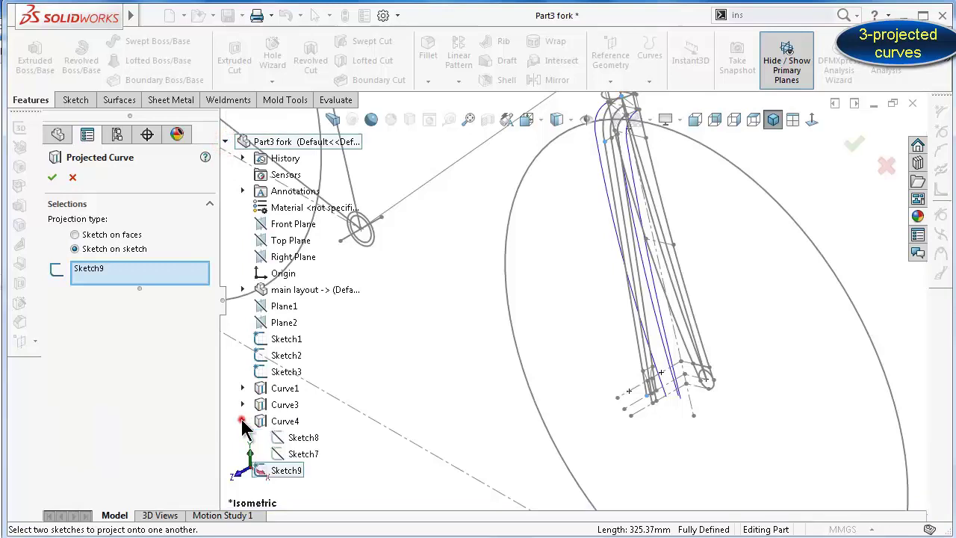
pyautogui.click(306, 439)
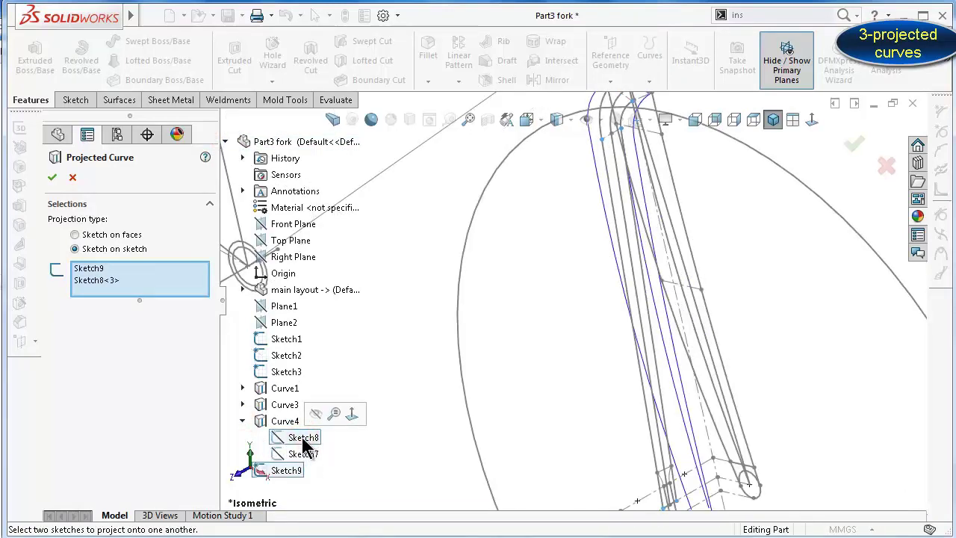
pyautogui.click(310, 439)
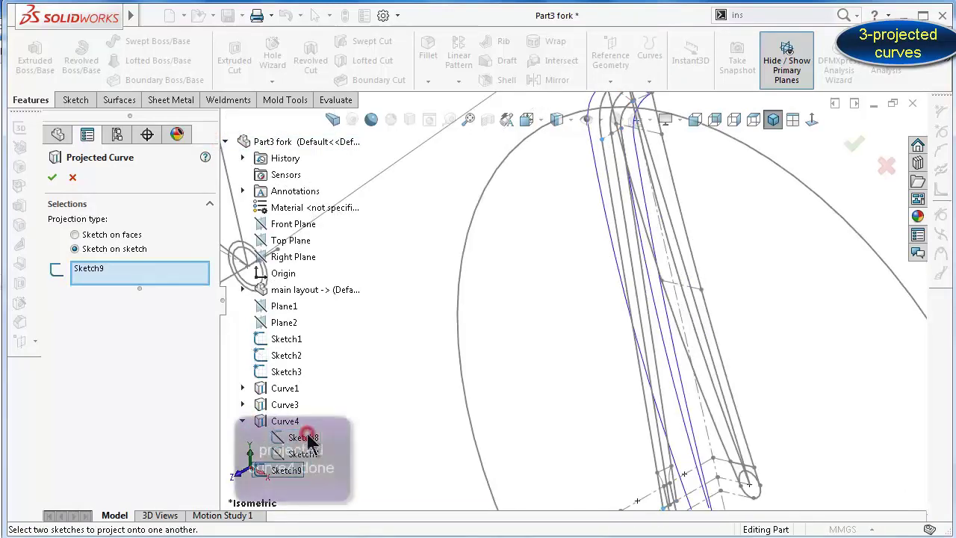
pyautogui.click(310, 439)
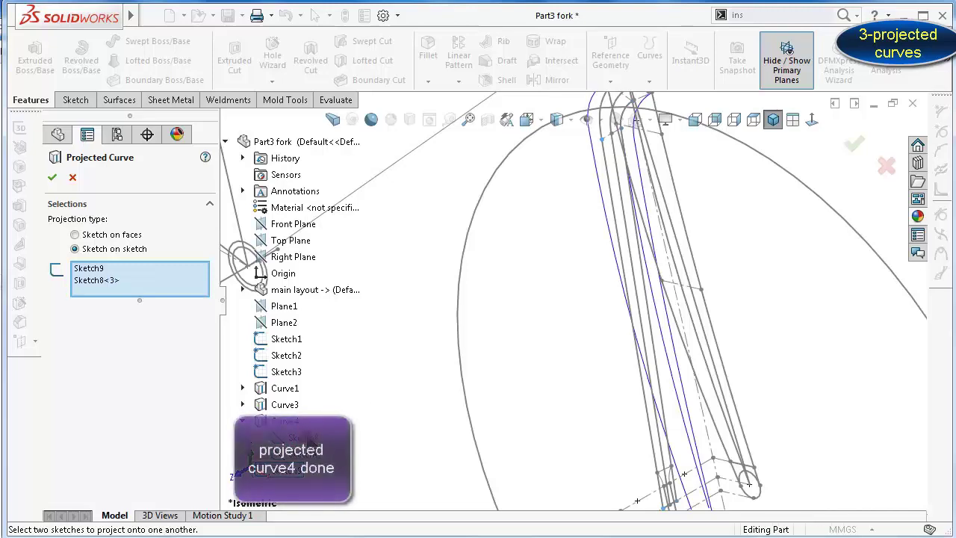
pyautogui.click(54, 179)
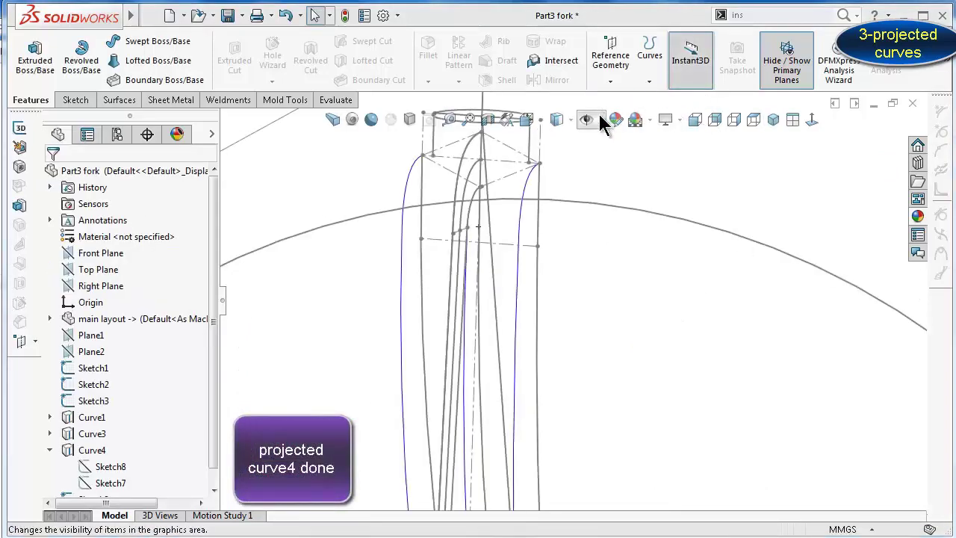
pyautogui.click(597, 119)
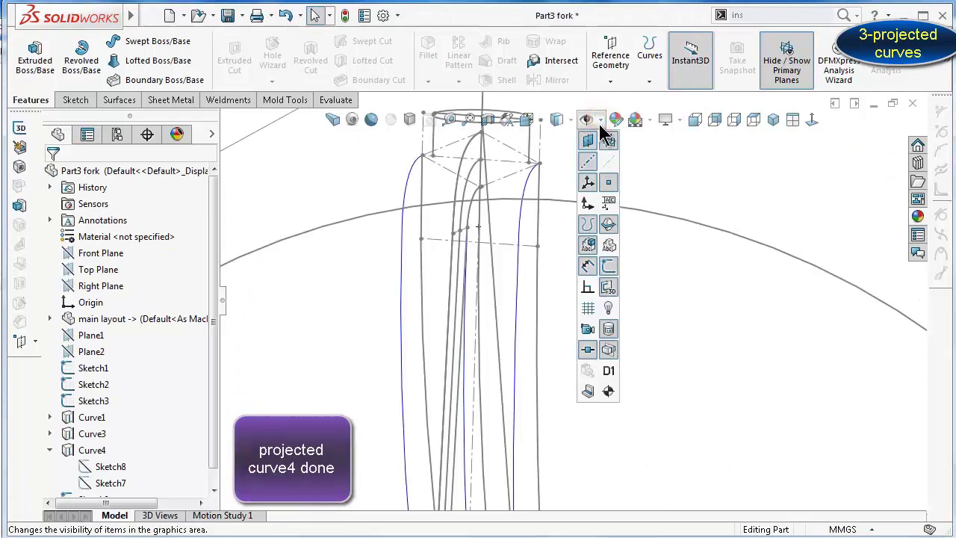
# Hide sketches and rotate the isometric view to inspect the projected fork curves alone
pyautogui.click(610, 267)
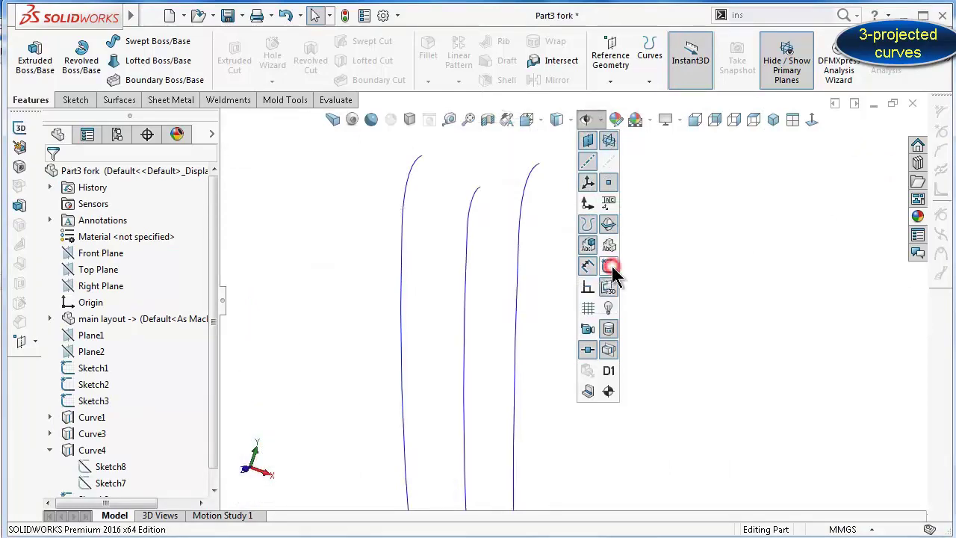
pyautogui.scroll(2, 606, 295)
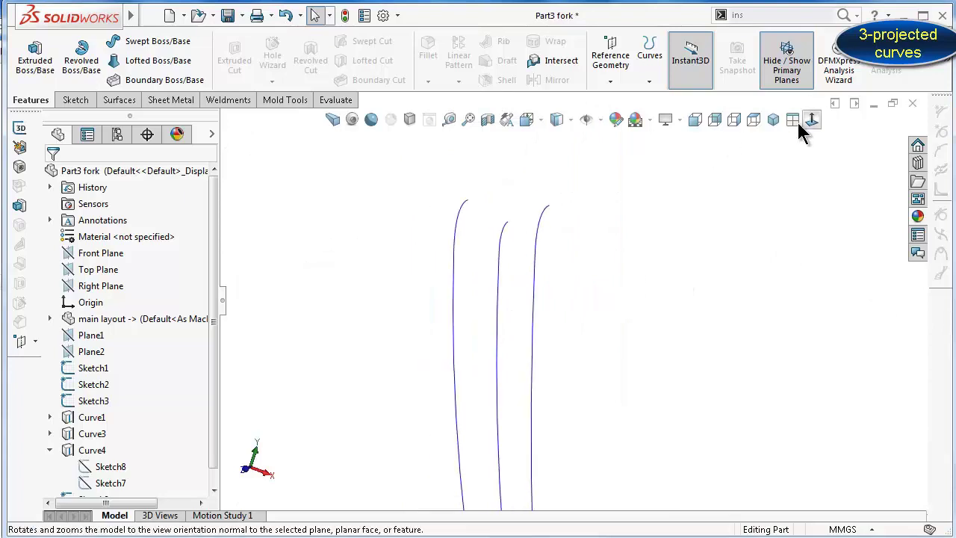
pyautogui.click(773, 124)
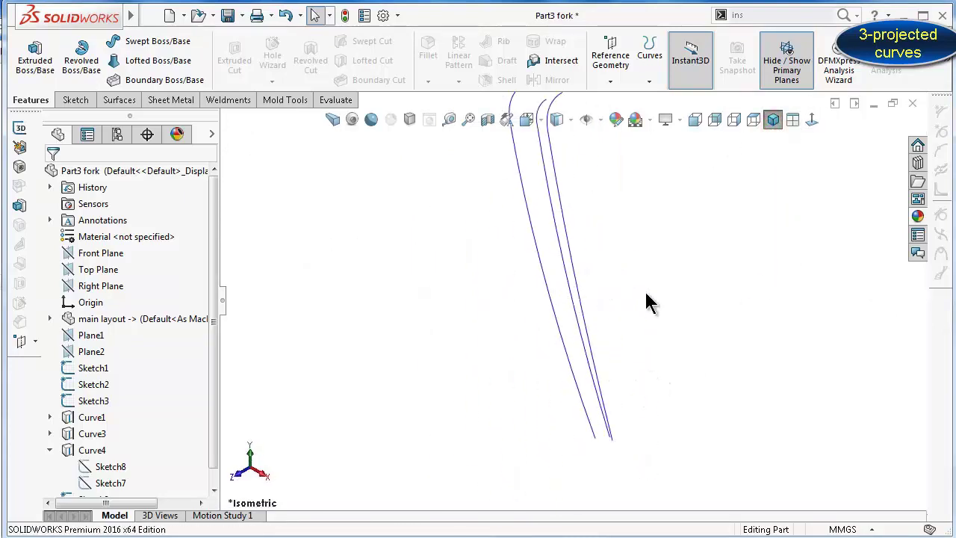
pyautogui.press('Left')
pyautogui.press('Left')
pyautogui.press('Left')
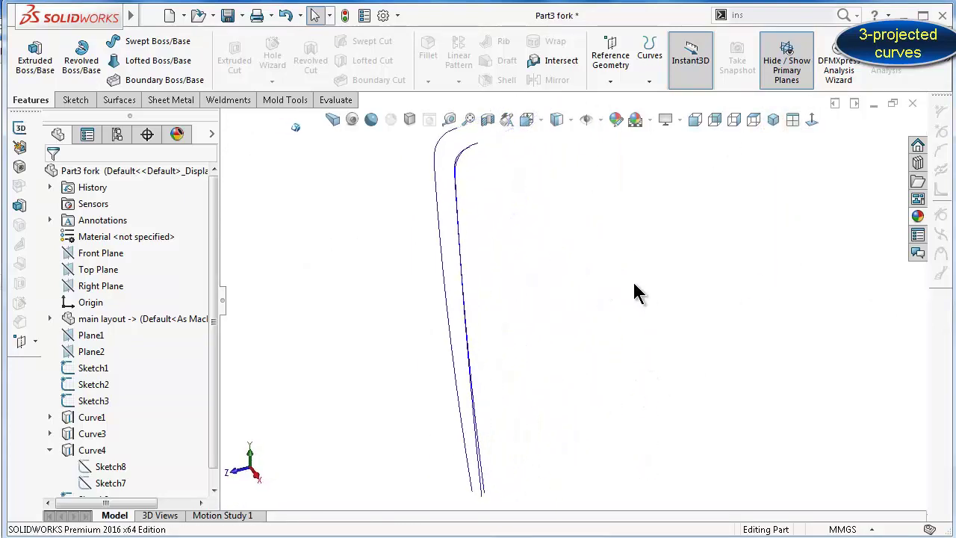
pyautogui.press('Left')
pyautogui.press('Left')
pyautogui.press('Left')
pyautogui.press('Left')
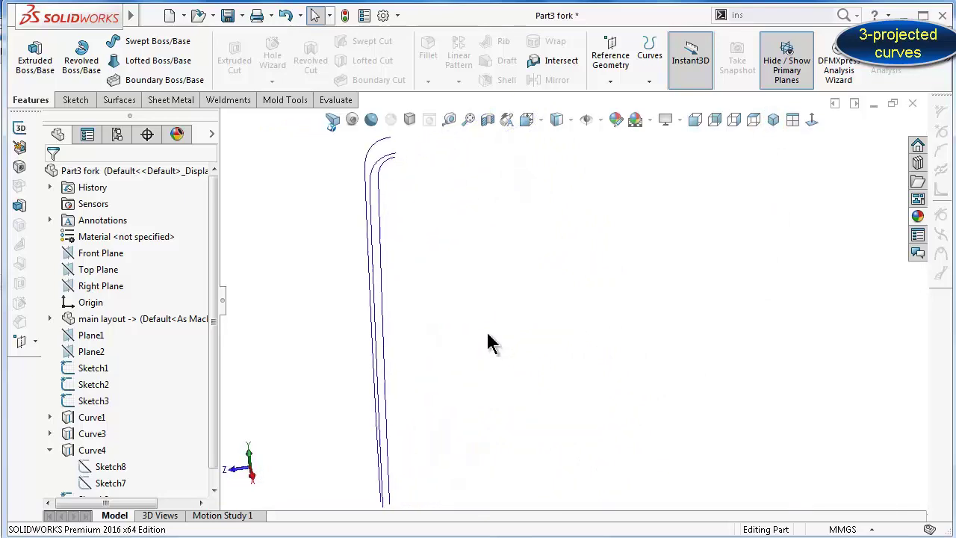
pyautogui.press('Left')
pyautogui.press('Left')
pyautogui.press('Left')
pyautogui.press('Left')
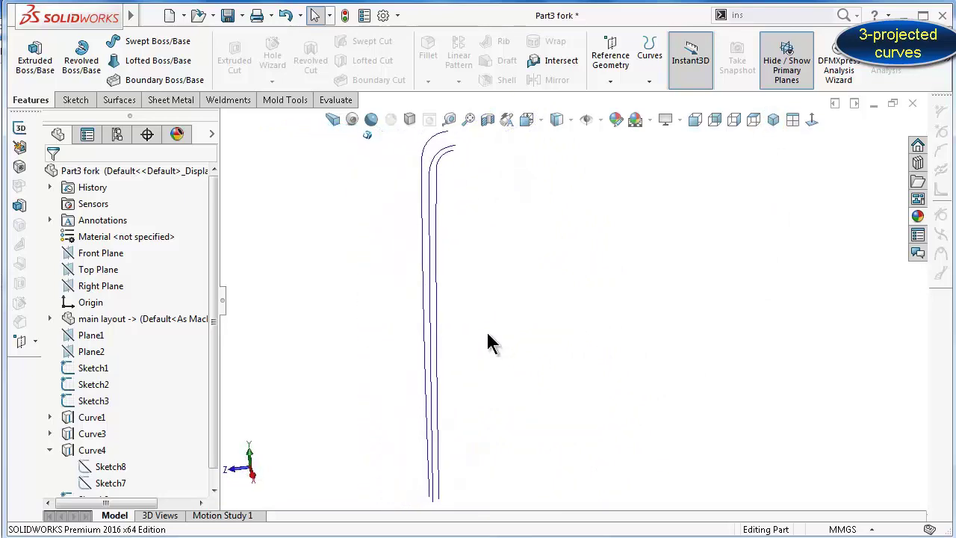
pyautogui.press('Left')
pyautogui.press('Left')
pyautogui.press('Left')
# Turn View Sketches back on so the layout and fork sketches display again
pyautogui.click(600, 119)
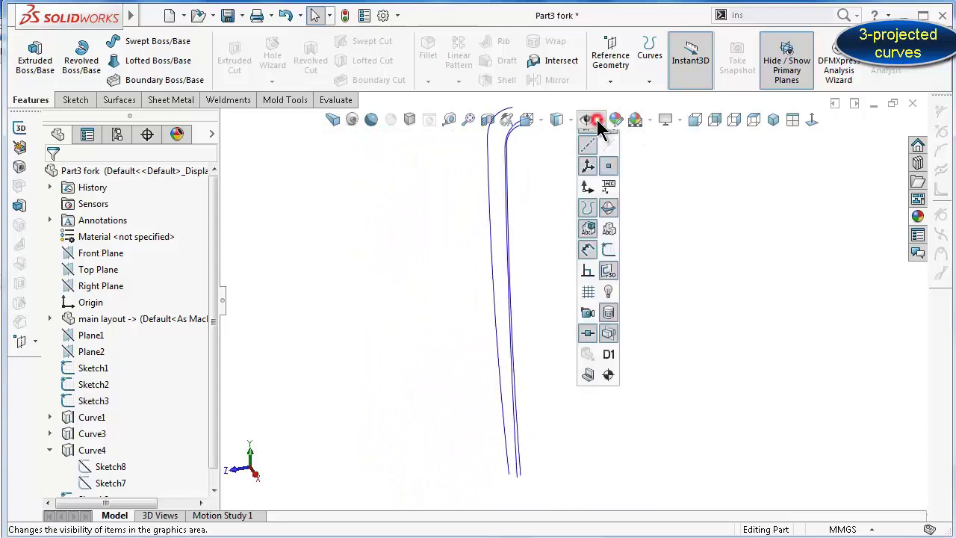
pyautogui.click(608, 267)
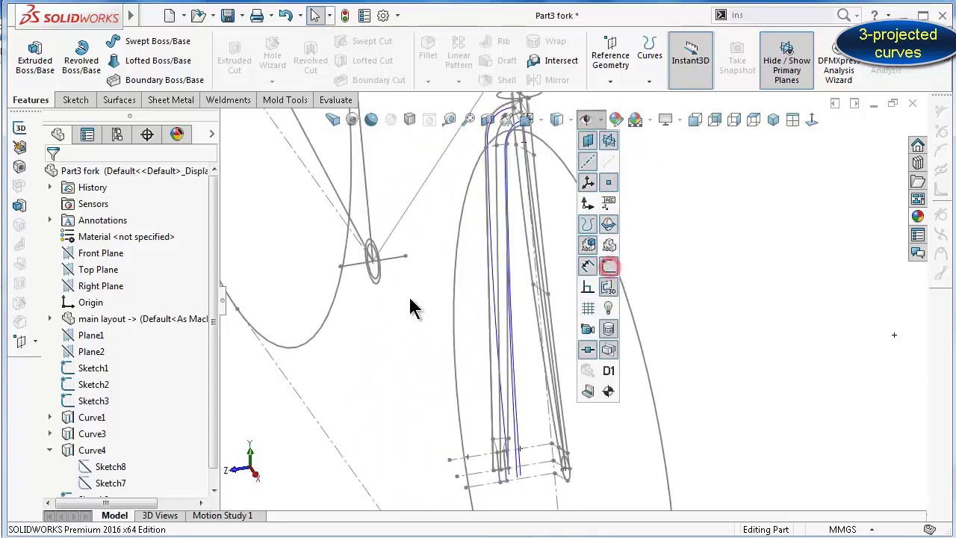
pyautogui.click(736, 320)
pyautogui.press('Left')
pyautogui.press('Left')
pyautogui.press('Left')
pyautogui.press('Left')
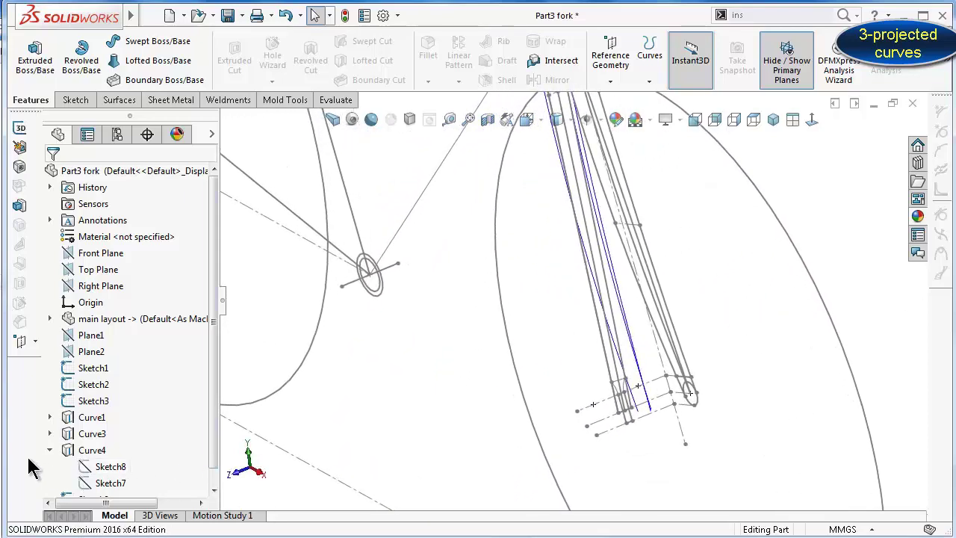
# Select Sketch9 and orbit and zoom the view toward the fork top
pyautogui.scroll(-1, 213, 428)
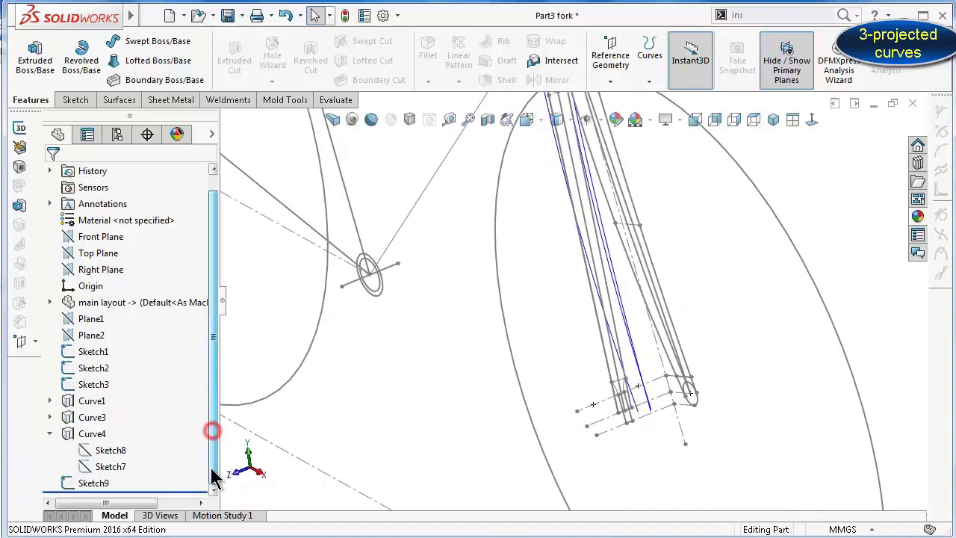
pyautogui.click(90, 483)
pyautogui.moveTo(536, 336)
pyautogui.mouseDown(button='middle')
pyautogui.moveTo(672, 237)
pyautogui.moveTo(545, 252)
pyautogui.mouseUp(button='middle')
pyautogui.scroll(-3, 524, 207)
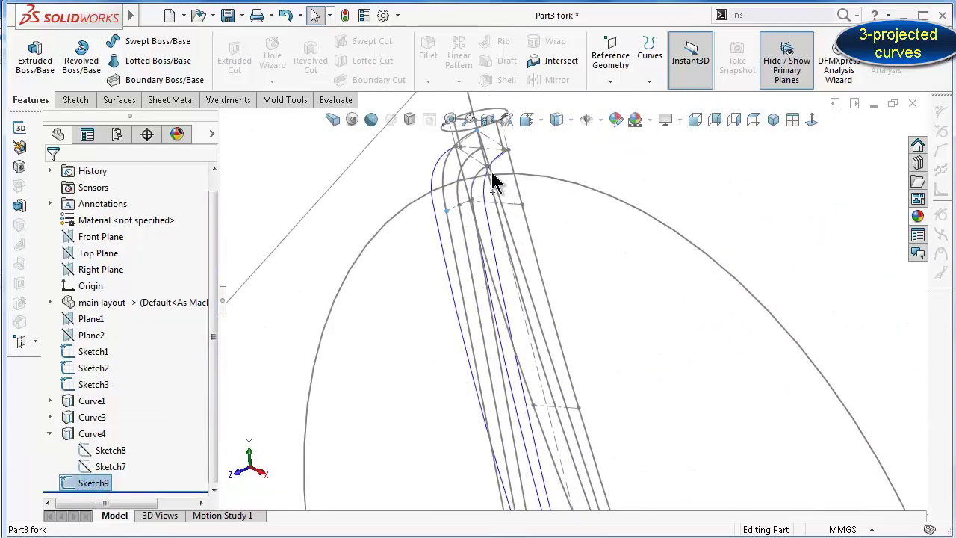
pyautogui.scroll(-3, 486, 161)
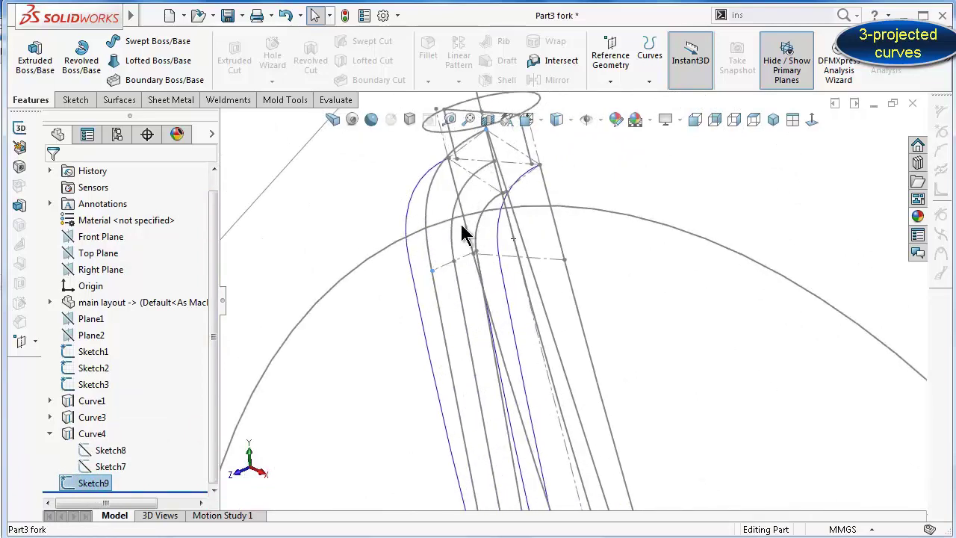
# Open Sketch7 for editing, exit it unchanged, then bring up the Curves dropdown
pyautogui.click(108, 469)
pyautogui.click(125, 421)
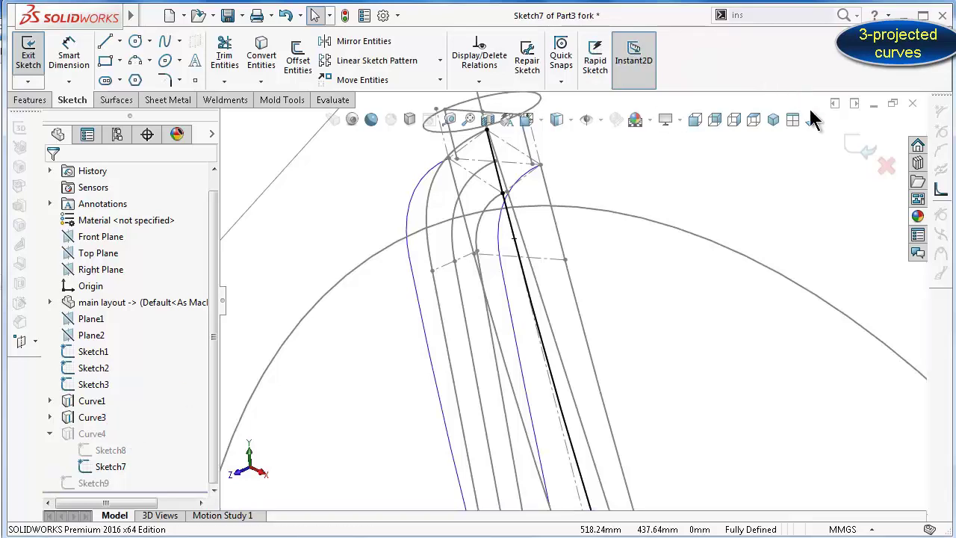
pyautogui.click(858, 147)
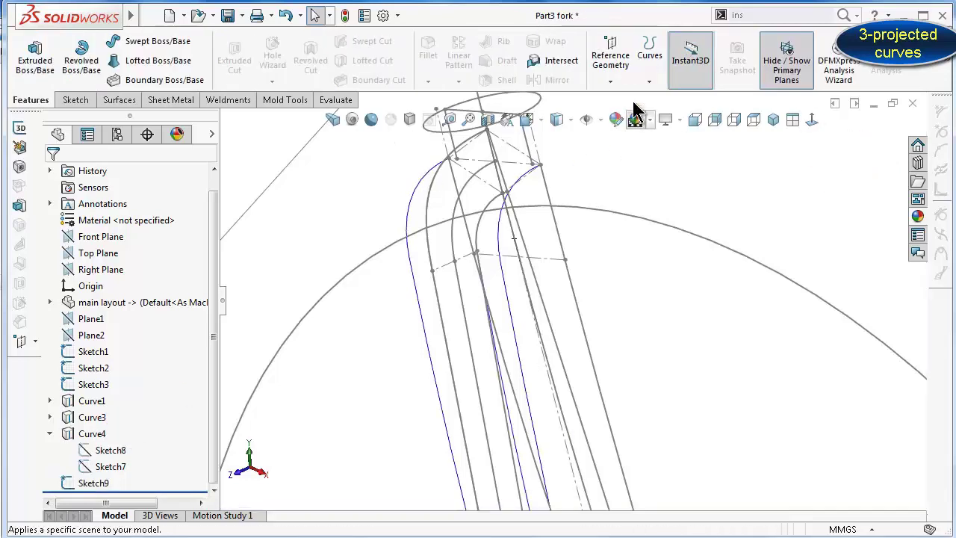
pyautogui.click(610, 81)
# Create Curve7 by projecting Sketch9 onto Sketch7 via the flyout tree, then clear the selection
pyautogui.click(649, 82)
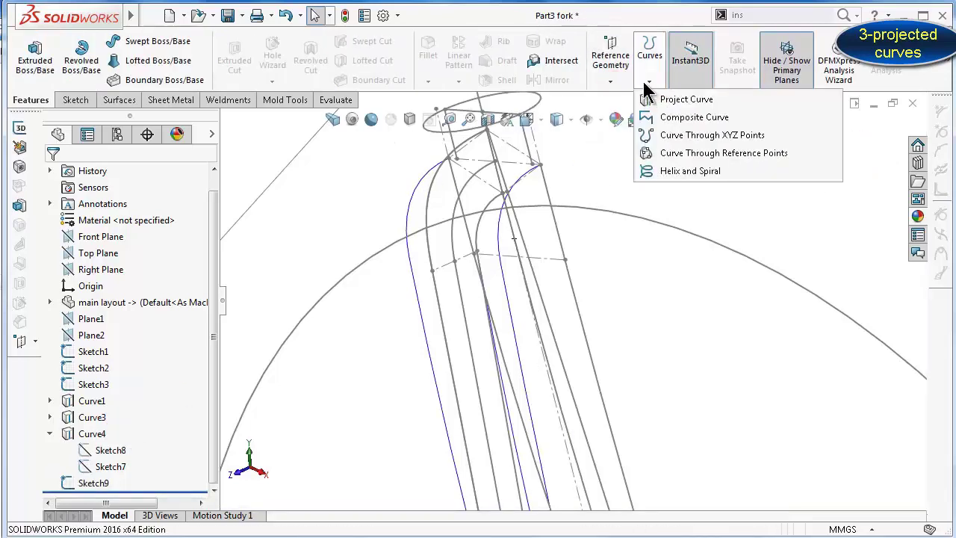
pyautogui.click(647, 96)
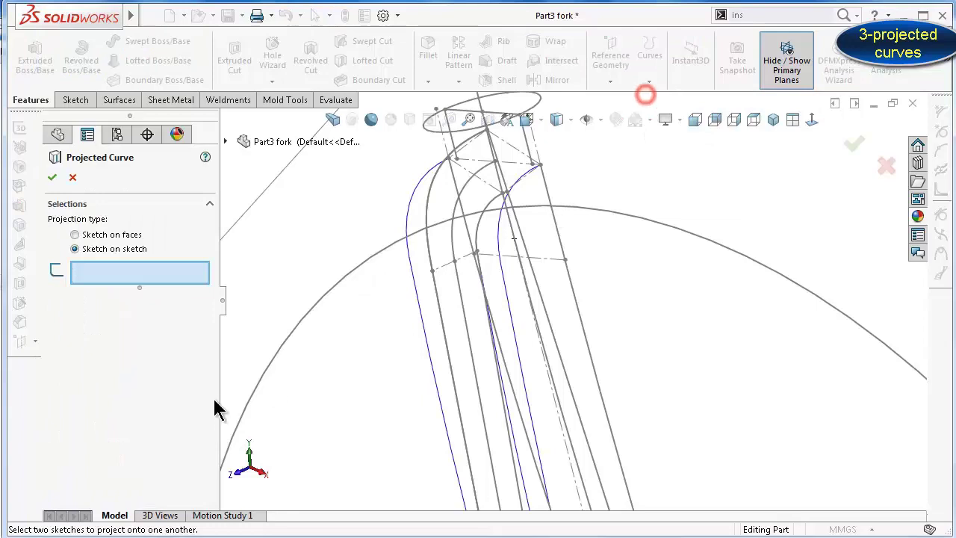
pyautogui.click(225, 142)
pyautogui.click(289, 439)
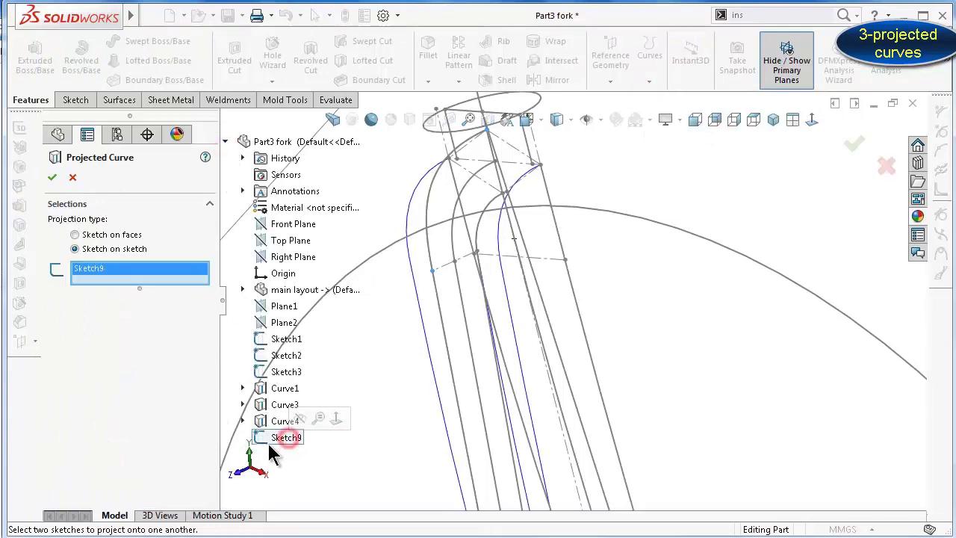
pyautogui.click(242, 421)
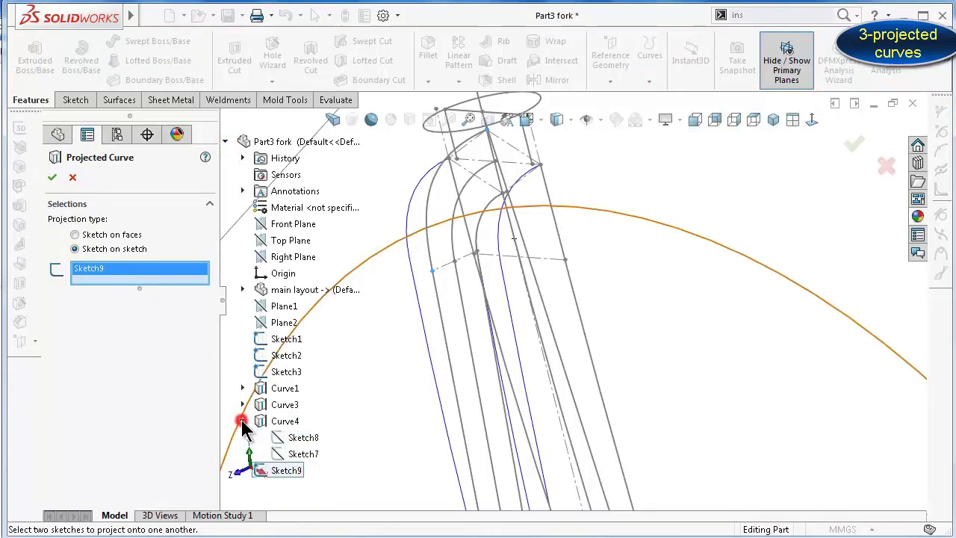
pyautogui.click(297, 455)
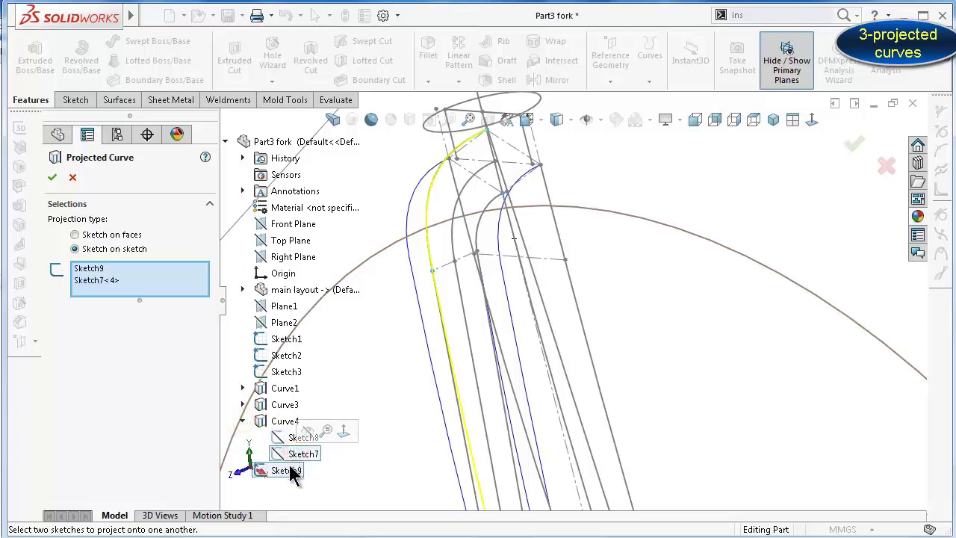
pyautogui.click(53, 178)
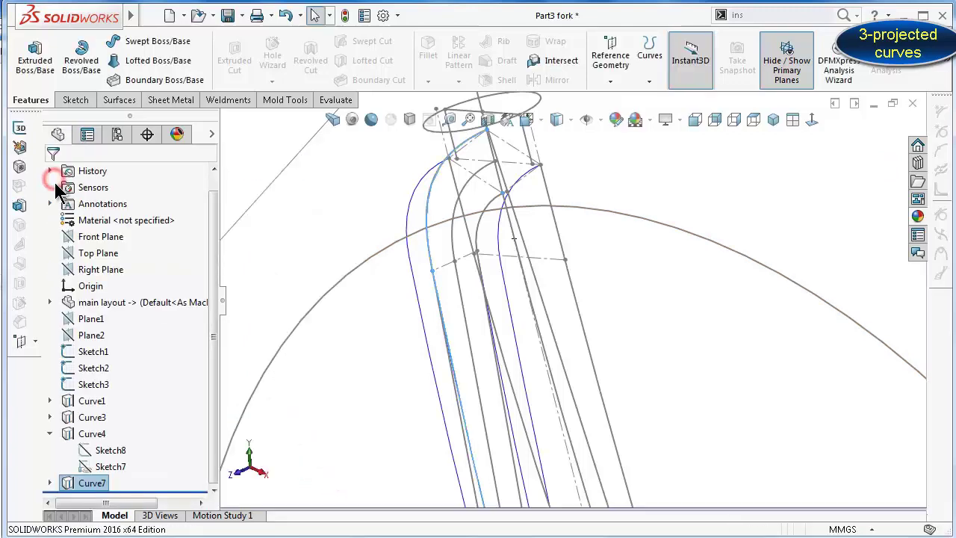
pyautogui.click(678, 183)
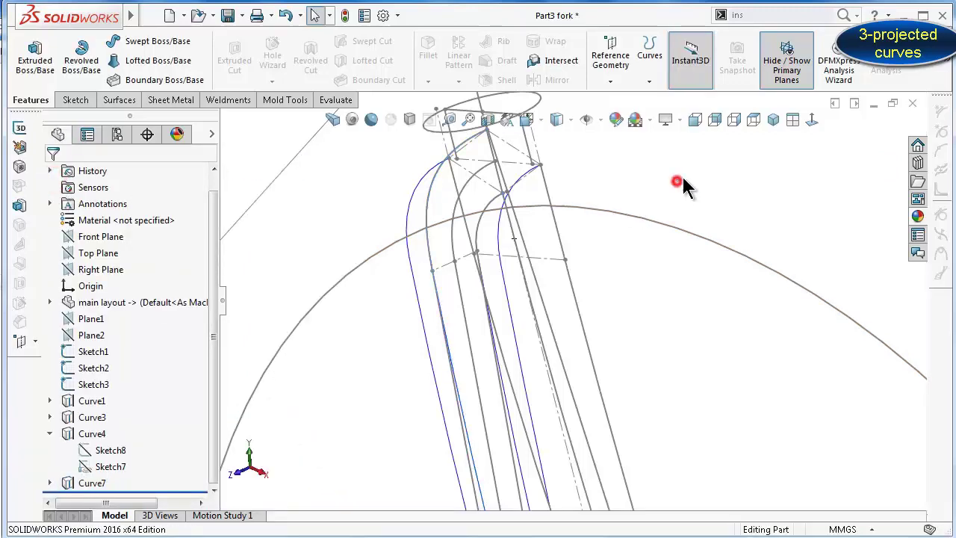
# Turn off View Sketches so only the blue projected fork curves show
pyautogui.click(590, 121)
pyautogui.click(615, 265)
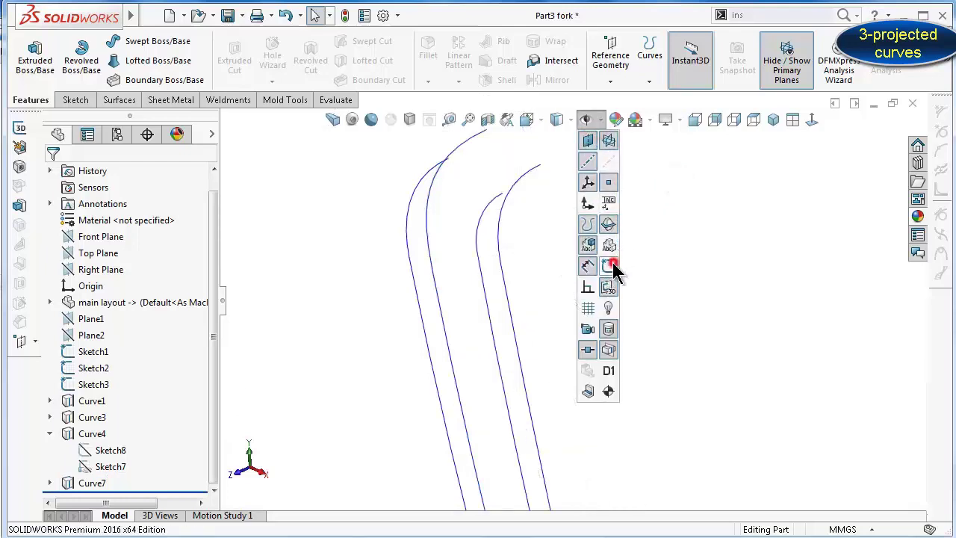
pyautogui.click(769, 230)
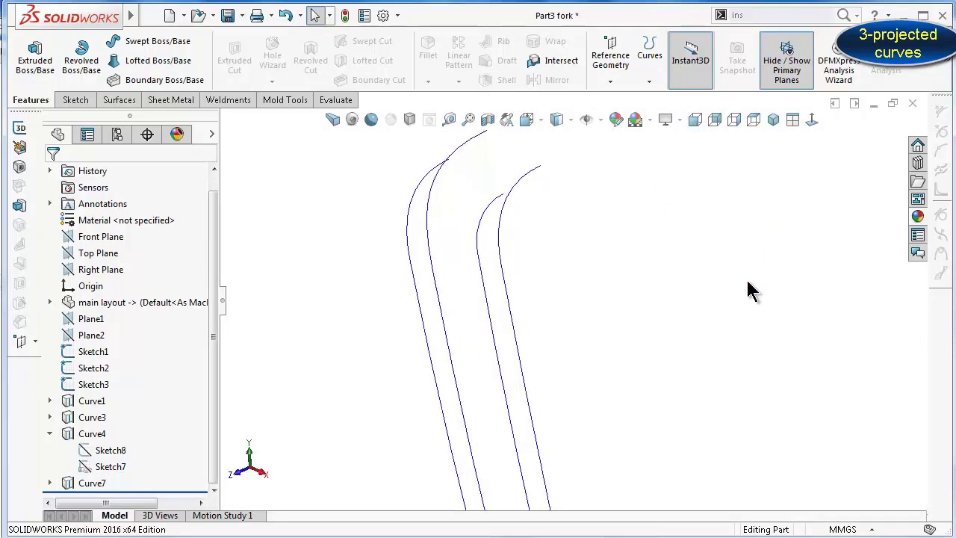
# Rotate the curves with arrow keys and orbits, ending in the Isometric view
pyautogui.press('Left')
pyautogui.press('Left')
pyautogui.press('Left')
pyautogui.press('Left')
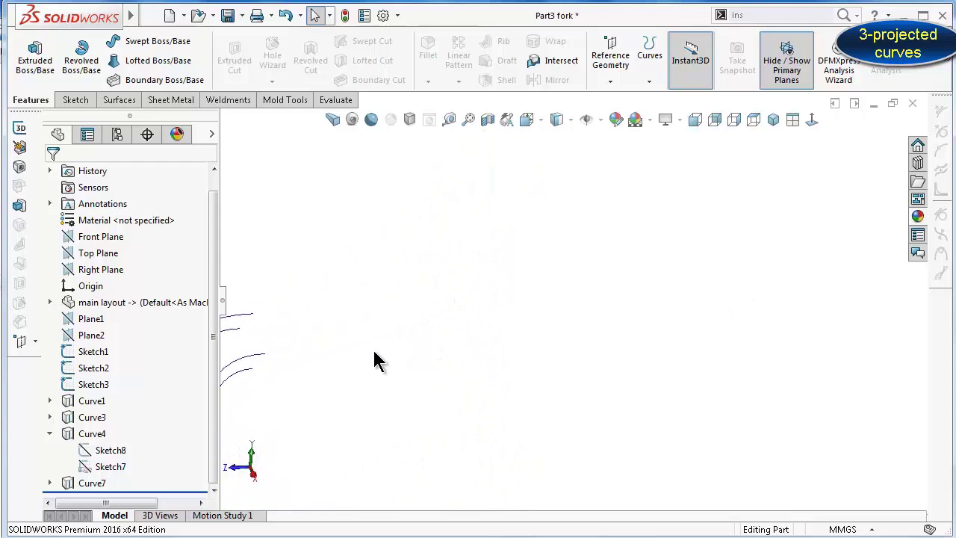
pyautogui.press('Right')
pyautogui.press('Right')
pyautogui.press('Right')
pyautogui.press('Right')
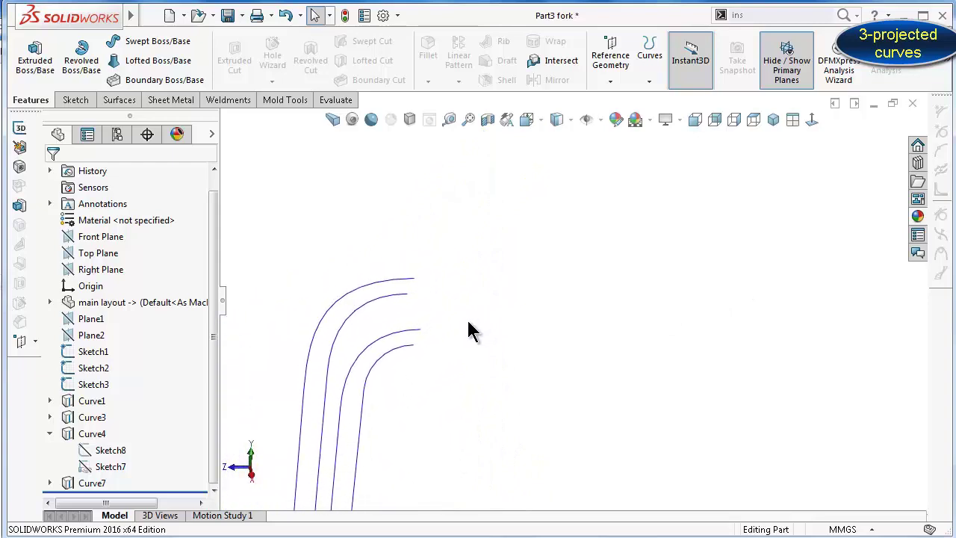
pyautogui.press('Right')
pyautogui.press('Right')
pyautogui.press('Right')
pyautogui.moveTo(447, 336)
pyautogui.mouseDown(button='middle')
pyautogui.moveTo(431, 397)
pyautogui.moveTo(411, 363)
pyautogui.moveTo(473, 356)
pyautogui.moveTo(437, 378)
pyautogui.mouseUp(button='middle')
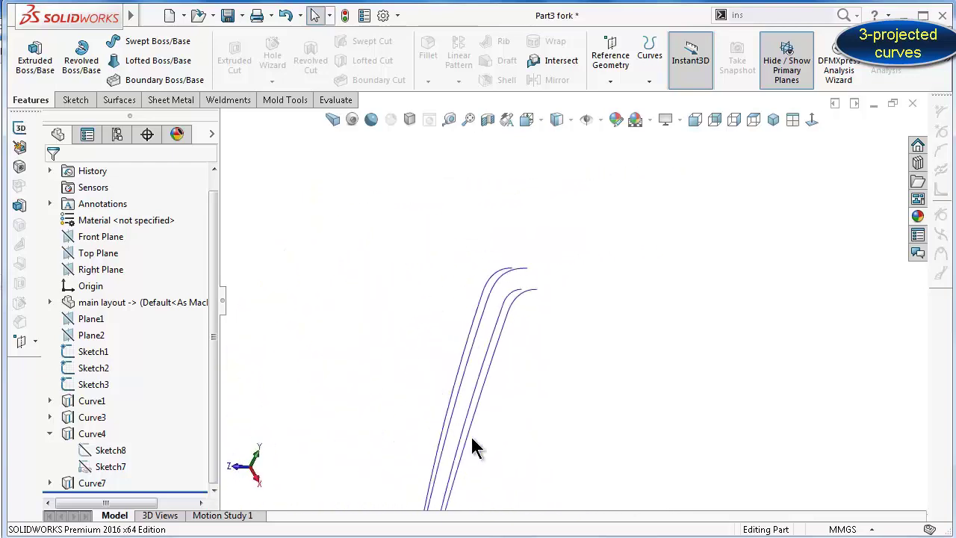
pyautogui.press('Up')
pyautogui.press('Up')
pyautogui.moveTo(485, 446)
pyautogui.mouseDown(button='middle')
pyautogui.moveTo(486, 391)
pyautogui.moveTo(486, 427)
pyautogui.moveTo(584, 397)
pyautogui.moveTo(565, 238)
pyautogui.mouseUp(button='middle')
pyautogui.press('Down')
pyautogui.press('Down')
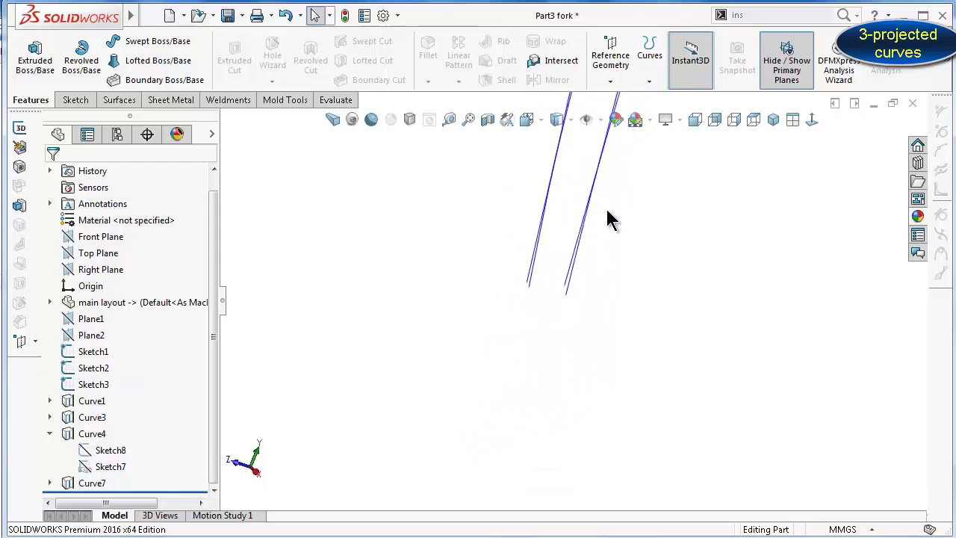
pyautogui.press('Down')
pyautogui.press('Down')
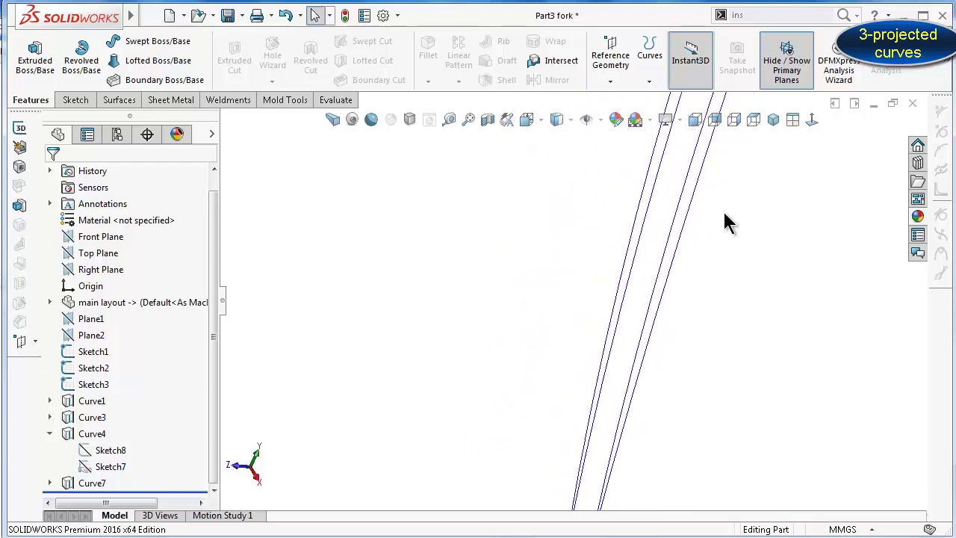
pyautogui.click(771, 123)
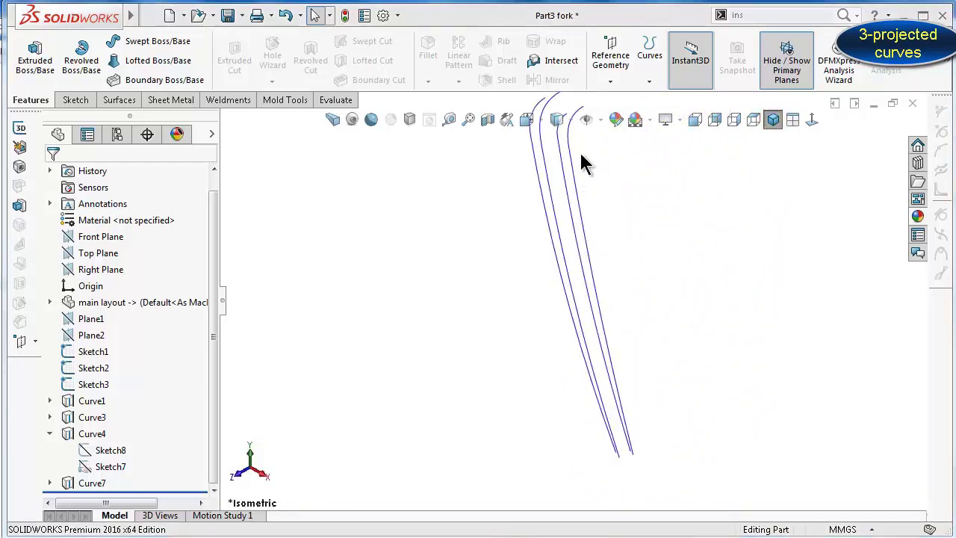
pyautogui.click(599, 121)
pyautogui.click(599, 121)
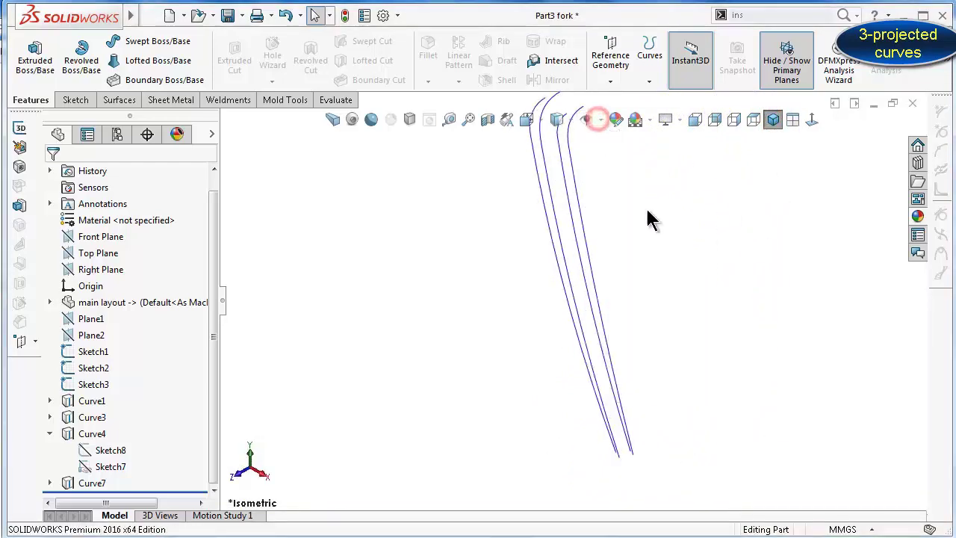
pyautogui.click(600, 119)
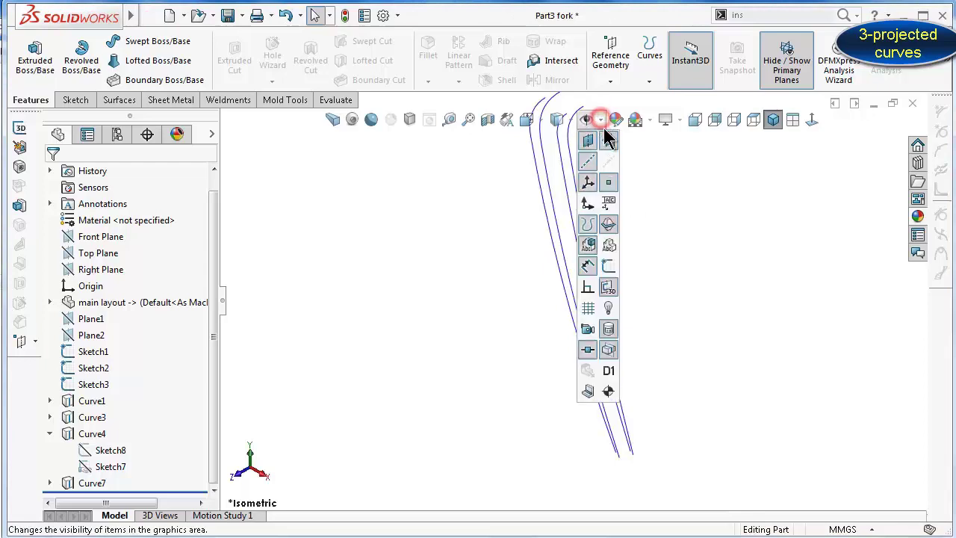
# Turn View Sketches back on and orbit and zoom to the fork top
pyautogui.click(612, 266)
pyautogui.click(821, 244)
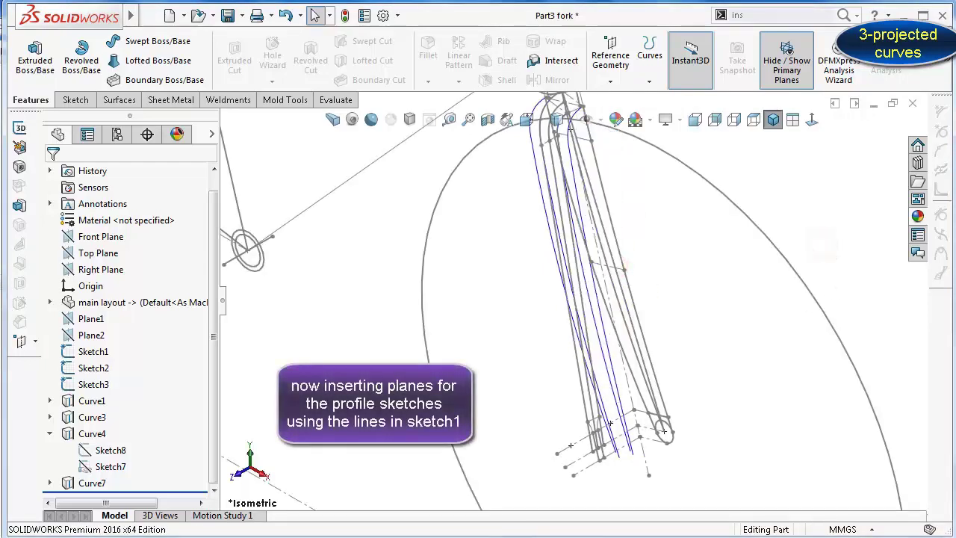
pyautogui.moveTo(822, 373); pyautogui.dragTo(797, 291, button='middle')
pyautogui.scroll(-5, 565, 244)
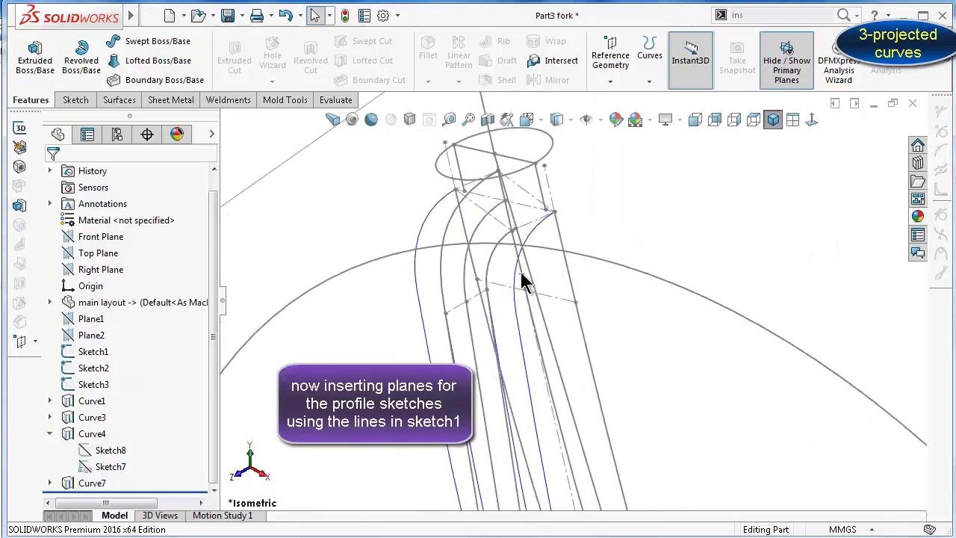
pyautogui.moveTo(523, 280); pyautogui.dragTo(534, 261, button='middle')
pyautogui.scroll(3, 597, 373)
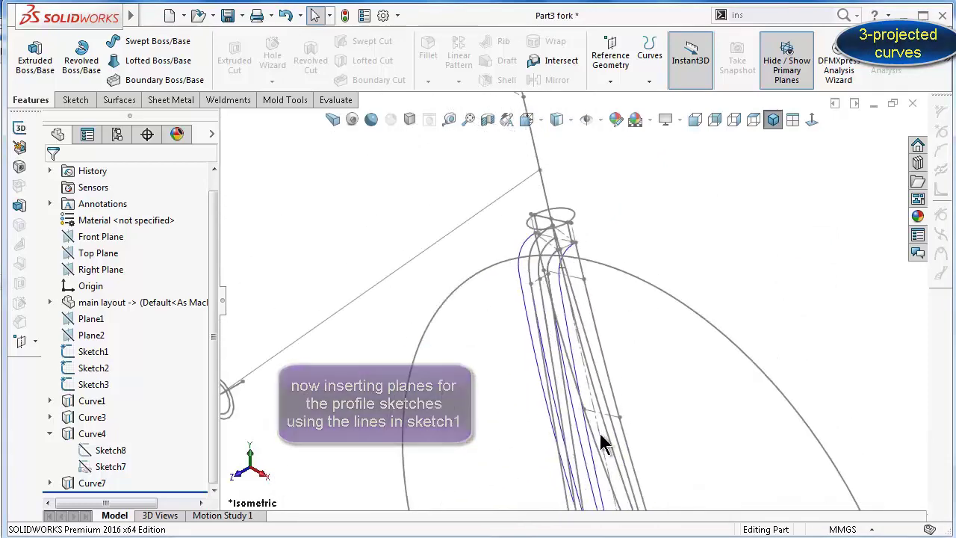
pyautogui.scroll(-5, 602, 441)
pyautogui.moveTo(608, 437); pyautogui.dragTo(544, 229, button='middle')
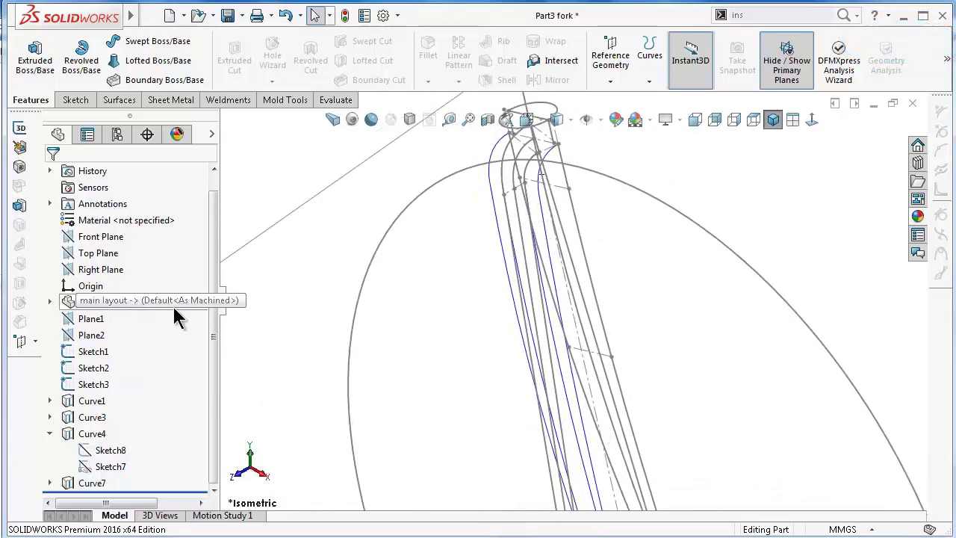
# Select the Front Plane and open the Reference Geometry dropdown
pyautogui.moveTo(212, 274); pyautogui.dragTo(213, 242)
pyautogui.click(114, 254)
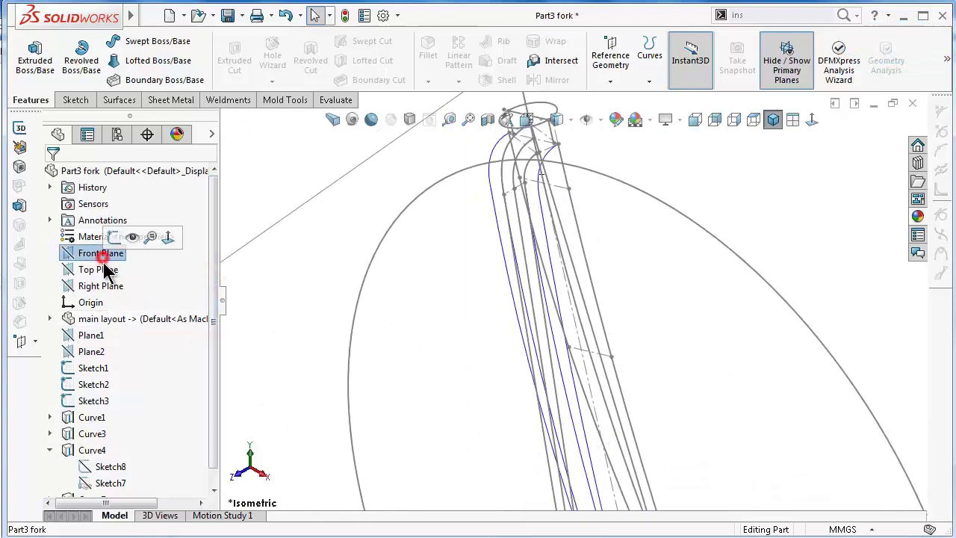
pyautogui.click(611, 75)
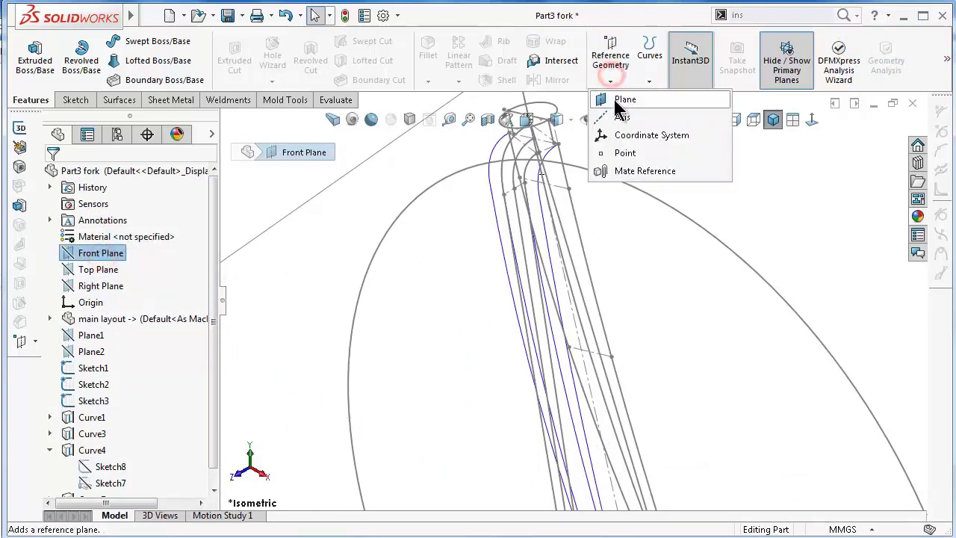
# Create Plane3 and Plane4 perpendicular to the Front Plane through Sketch1 lines, Plane4 through Line29
pyautogui.click(624, 99)
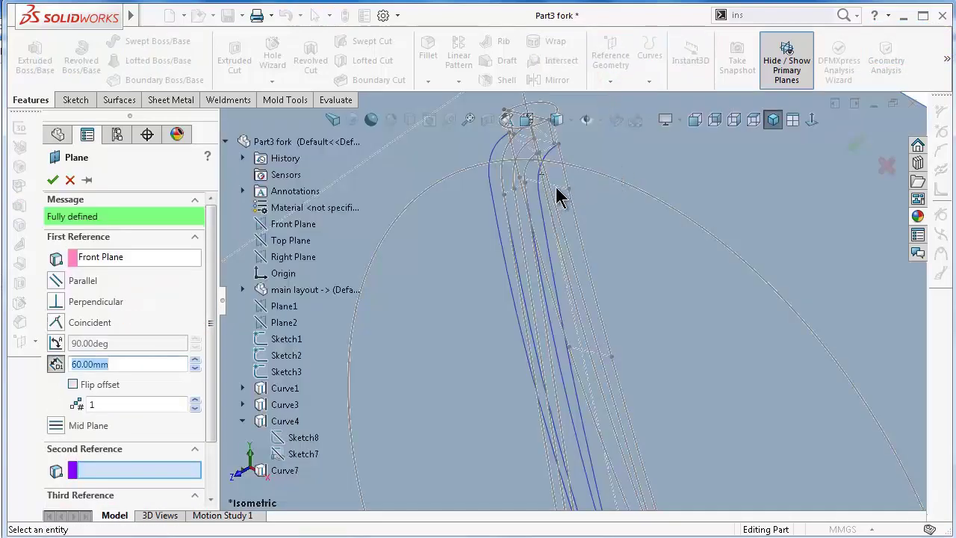
pyautogui.click(559, 188)
pyautogui.press('Return')
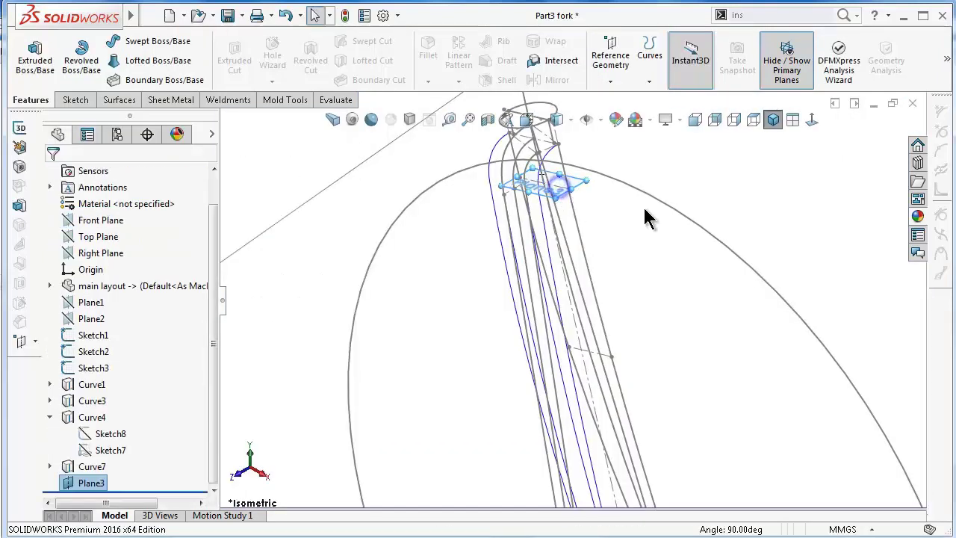
pyautogui.click(101, 220)
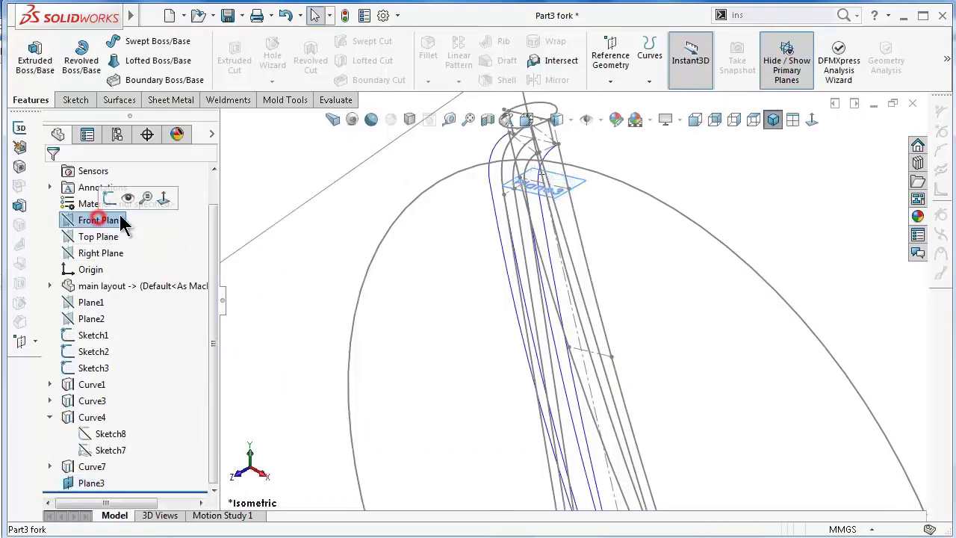
pyautogui.click(614, 66)
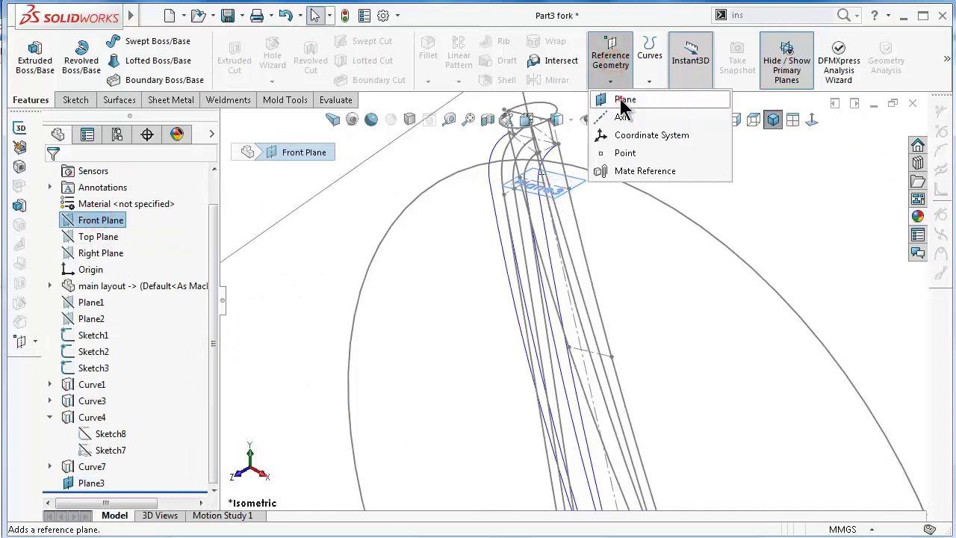
pyautogui.click(621, 100)
pyautogui.click(607, 365)
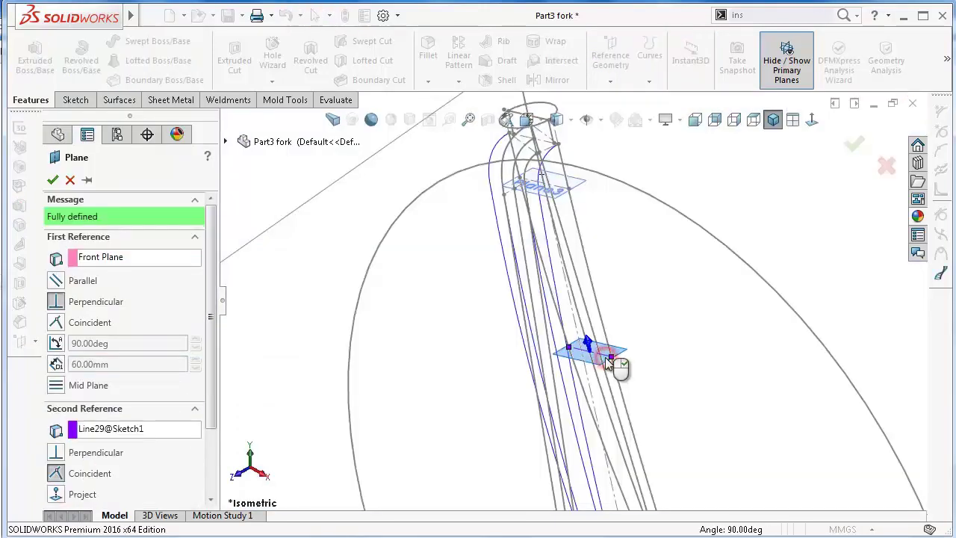
pyautogui.press('Return')
# Create Plane5 perpendicular to the Front Plane through Sketch1's Line20
pyautogui.scroll(-2, 597, 409)
pyautogui.scroll(-2, 571, 409)
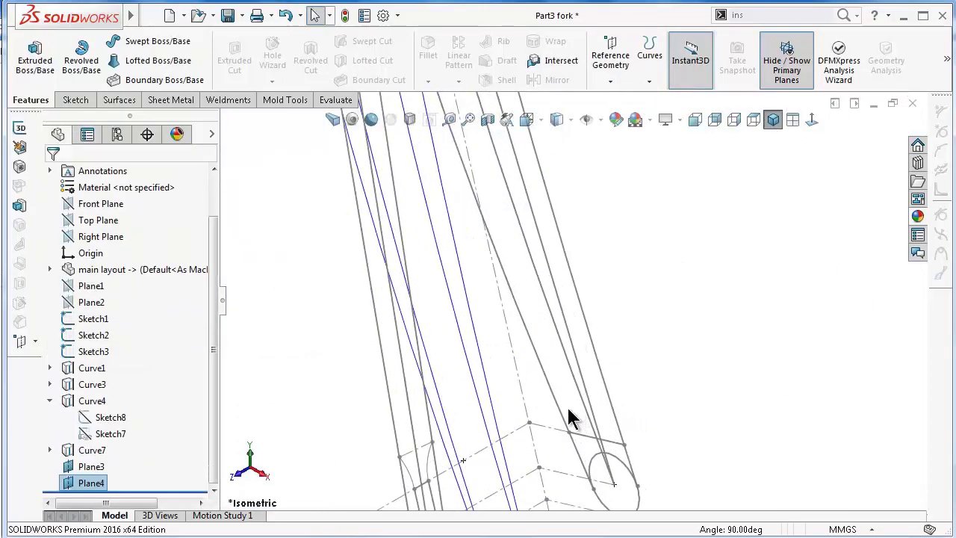
pyautogui.scroll(-2, 565, 409)
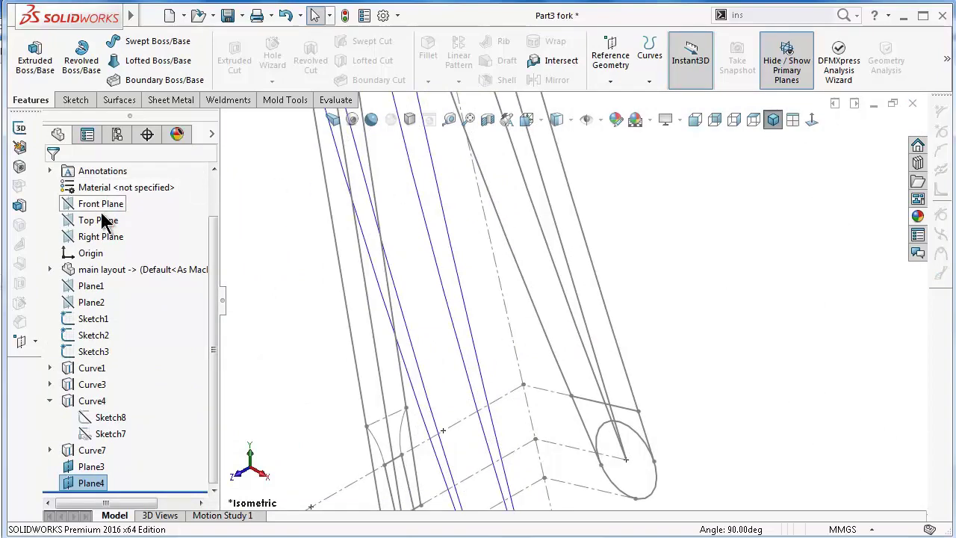
pyautogui.click(97, 204)
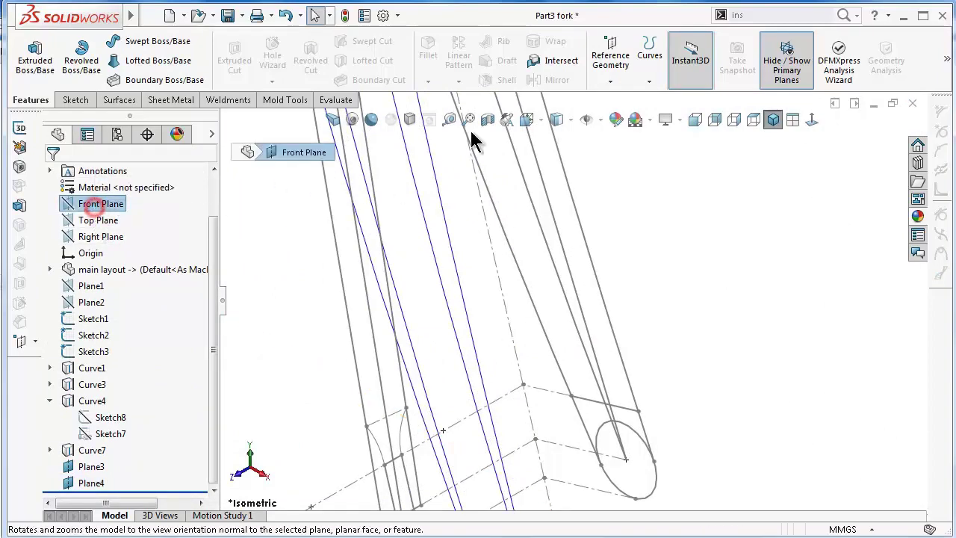
pyautogui.click(612, 84)
pyautogui.click(616, 95)
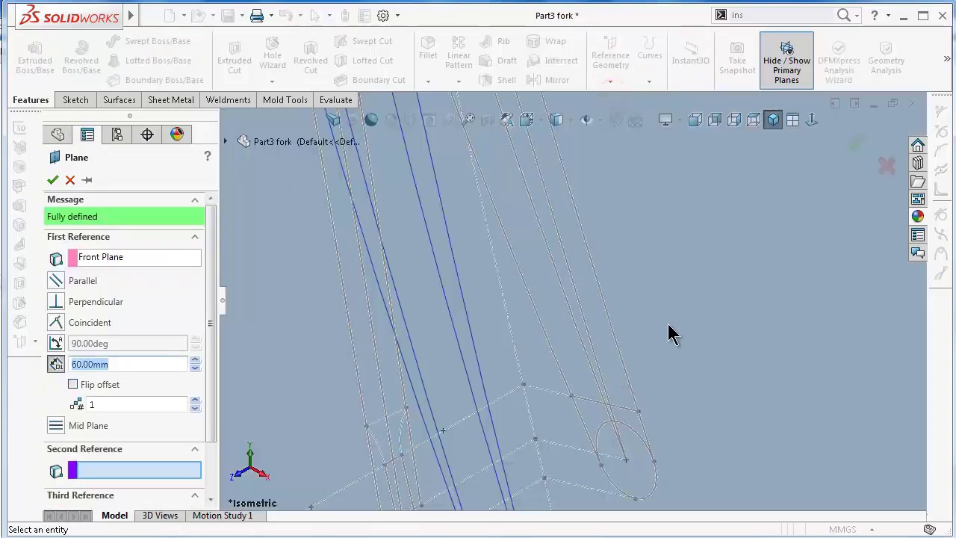
pyautogui.click(625, 416)
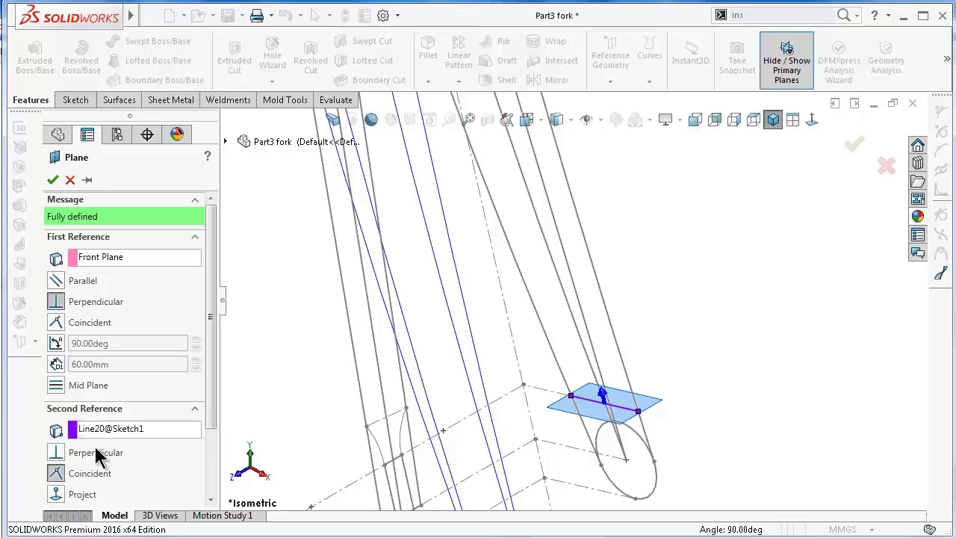
pyautogui.click(52, 180)
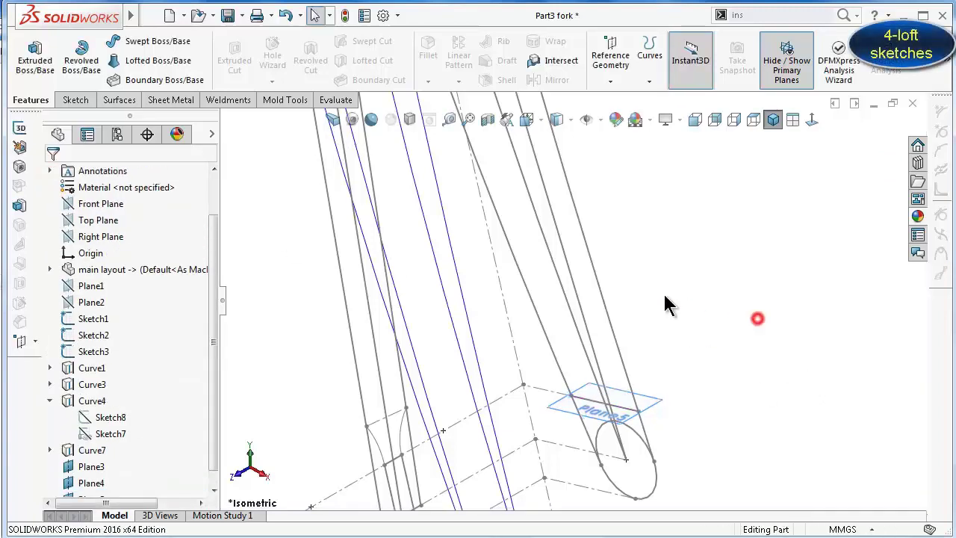
# Zoom out and hide the sketches so only the blue curves remain
pyautogui.scroll(3, 566, 245)
pyautogui.scroll(3, 556, 205)
pyautogui.scroll(-3, 555, 159)
pyautogui.scroll(-3, 567, 154)
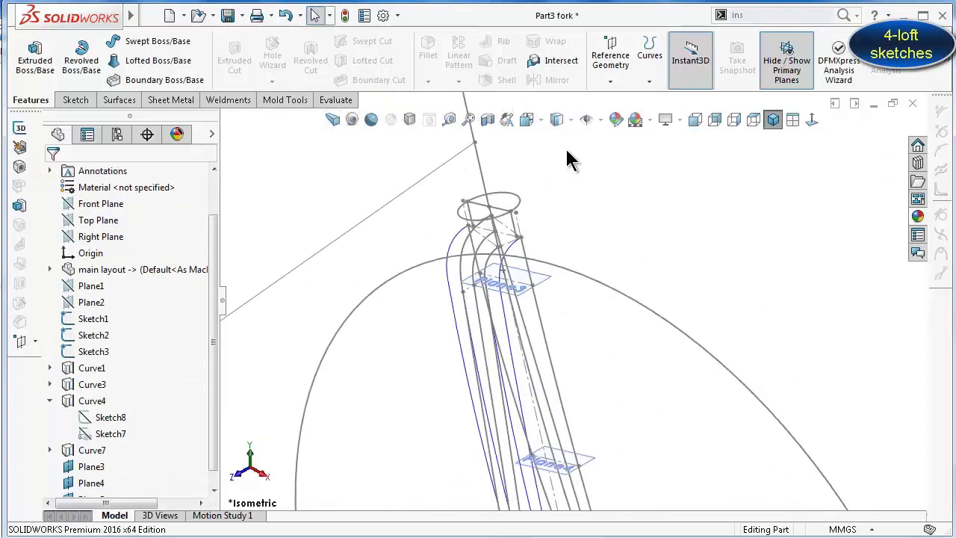
pyautogui.click(598, 121)
pyautogui.click(610, 278)
pyautogui.click(743, 287)
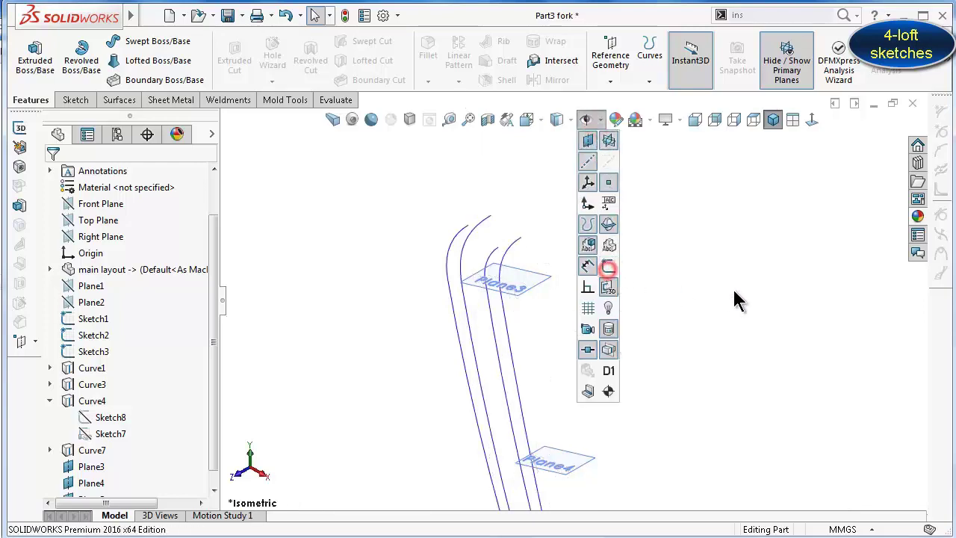
# Start Sketch10 on the Front Plane and collapse Curve4 in the tree
pyautogui.click(95, 206)
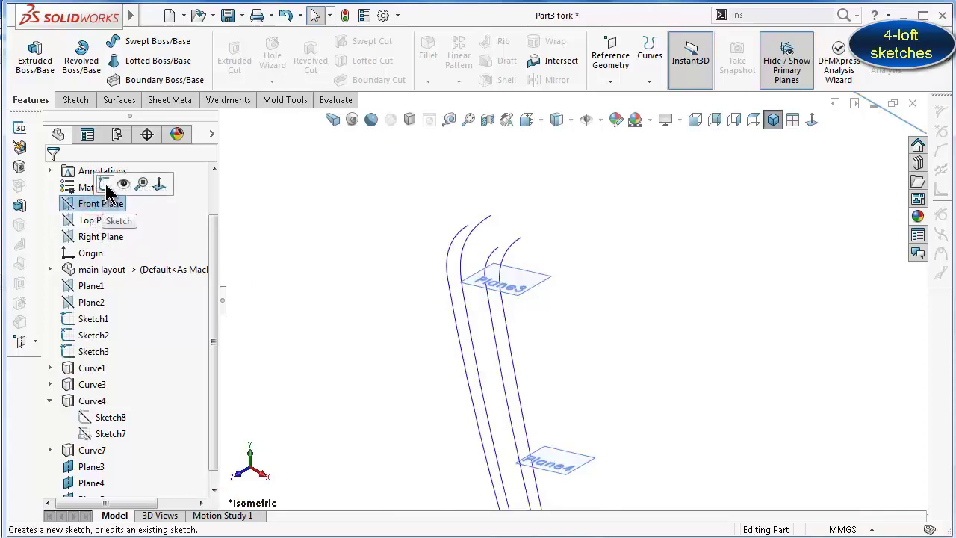
pyautogui.click(105, 185)
pyautogui.click(49, 400)
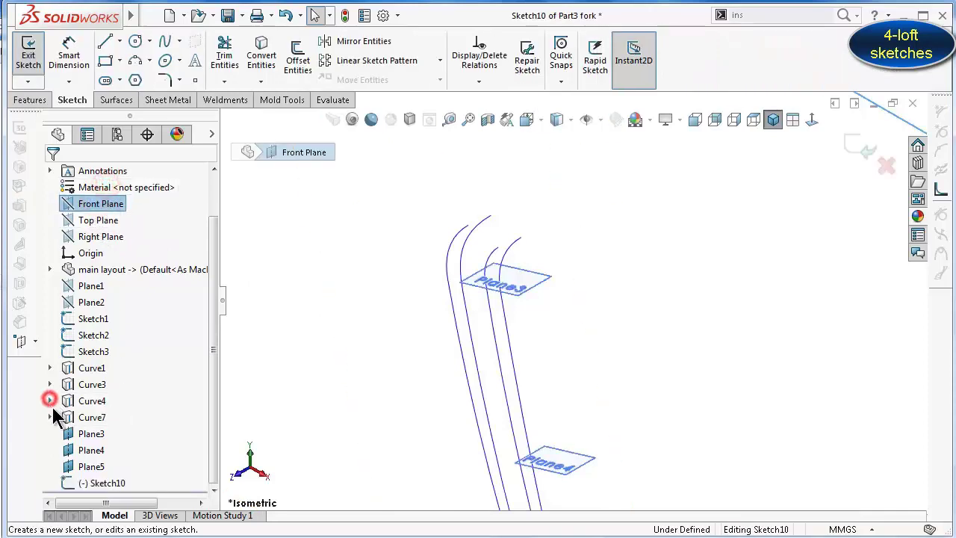
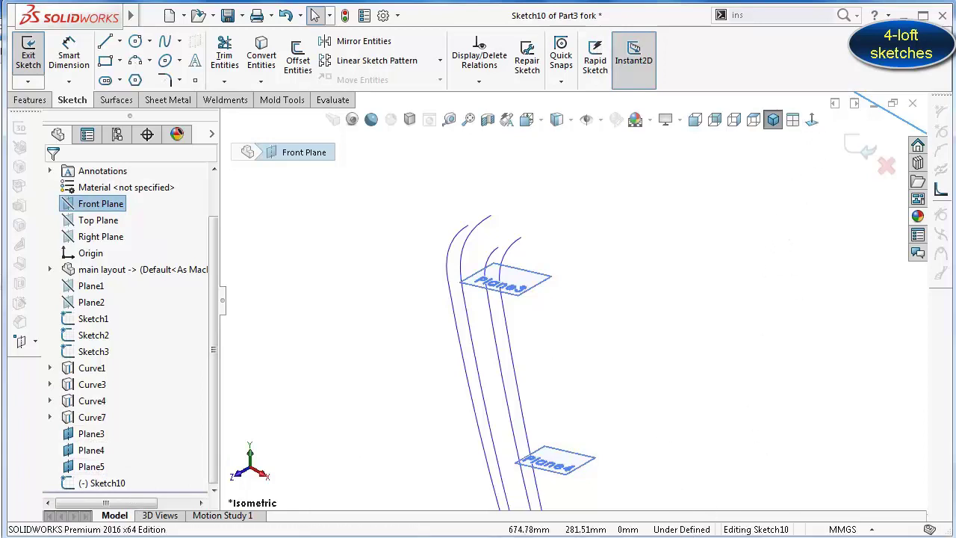
# Start a three-point spline in Sketch10 viewed Normal To, then undo the unfinished attempt
pyautogui.click(432, 197)
pyautogui.scroll(-2, 489, 231)
pyautogui.scroll(-2, 500, 233)
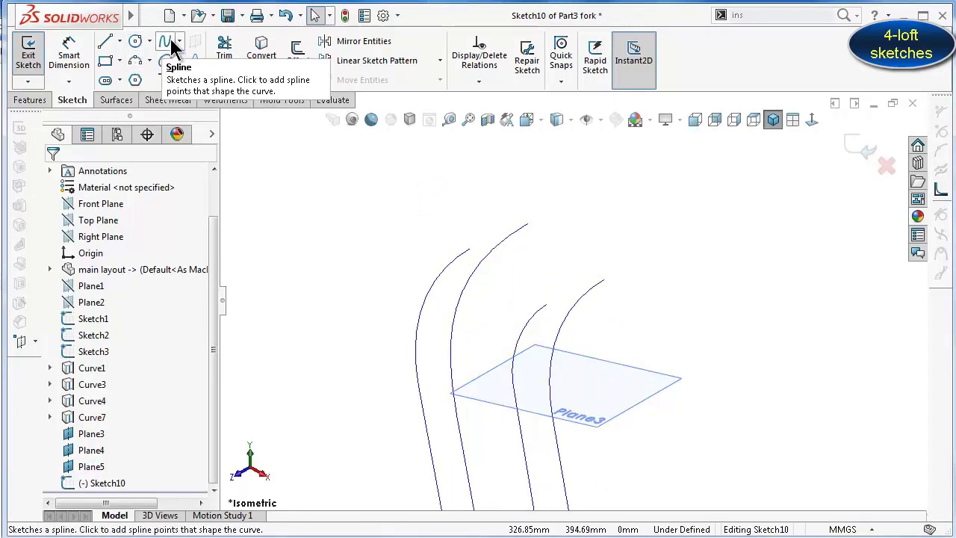
pyautogui.click(165, 41)
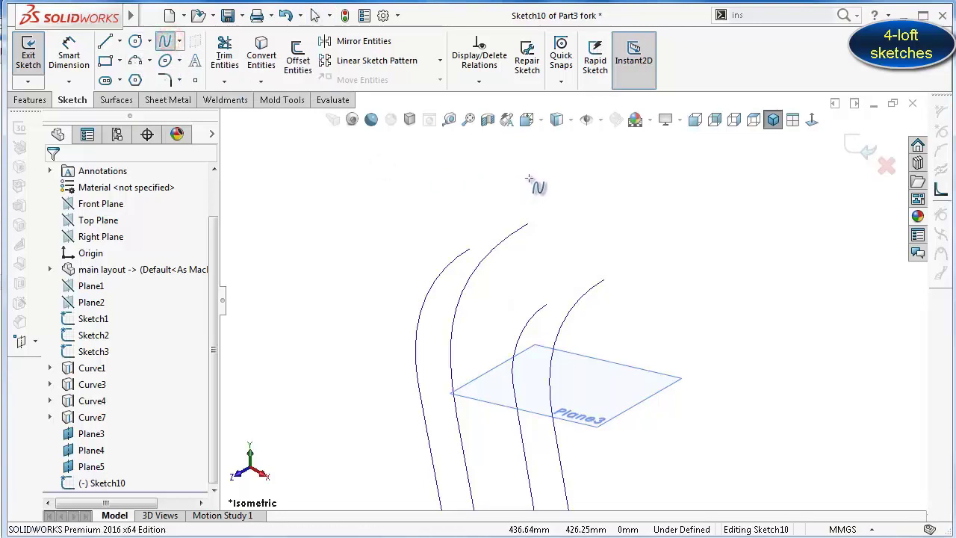
pyautogui.click(812, 120)
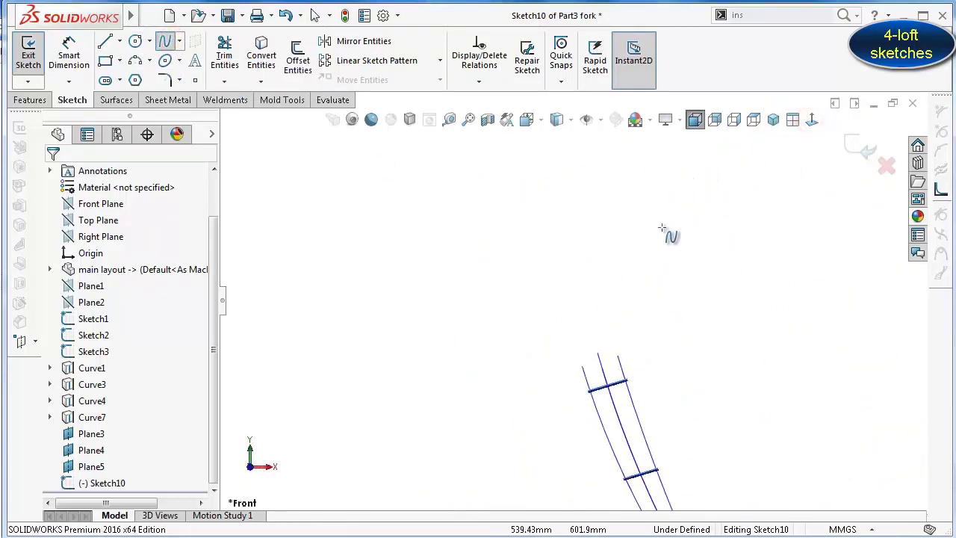
pyautogui.click(579, 340)
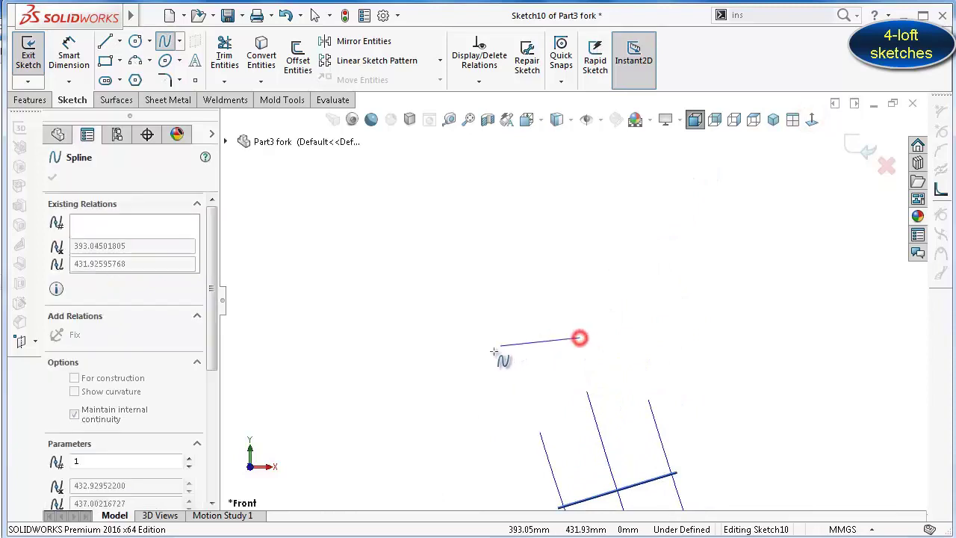
pyautogui.click(499, 366)
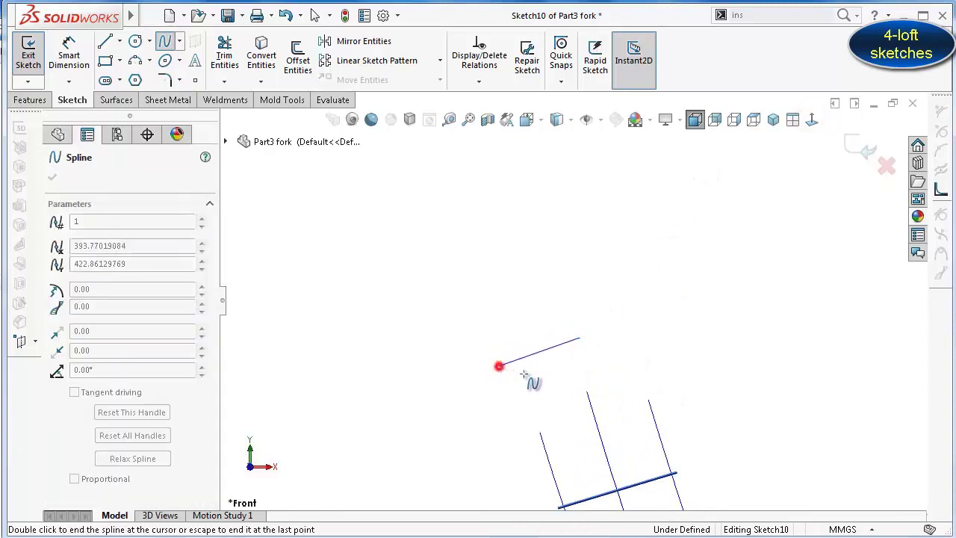
pyautogui.click(645, 374)
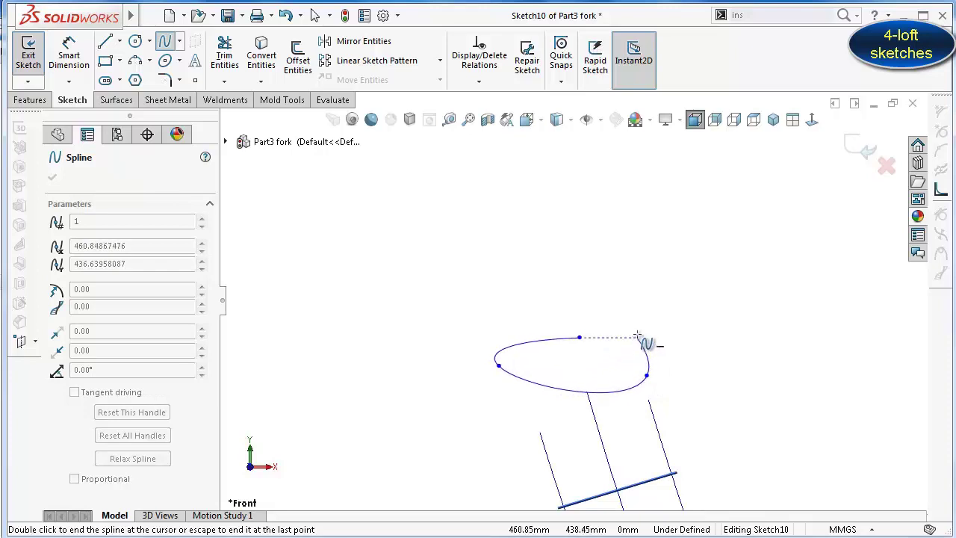
pyautogui.press('Escape')
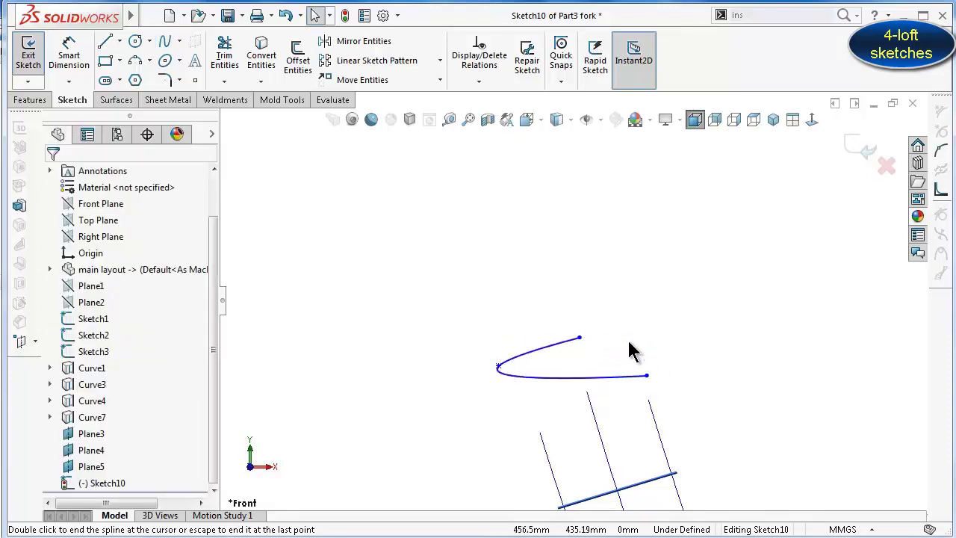
pyautogui.hotkey('ctrl', 'z')
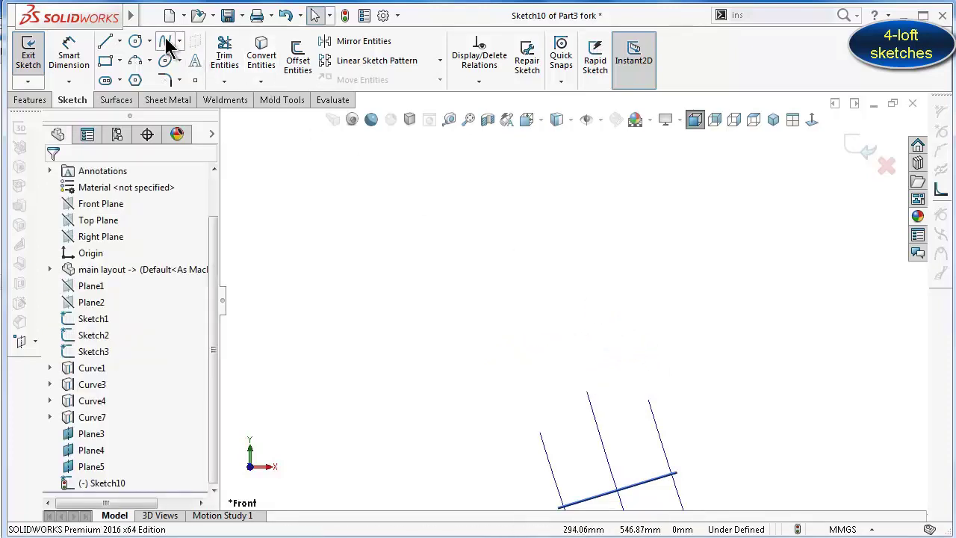
# Draw a closed four-point elliptical spline above the guide curves and orbit to inspect it
pyautogui.click(562, 315)
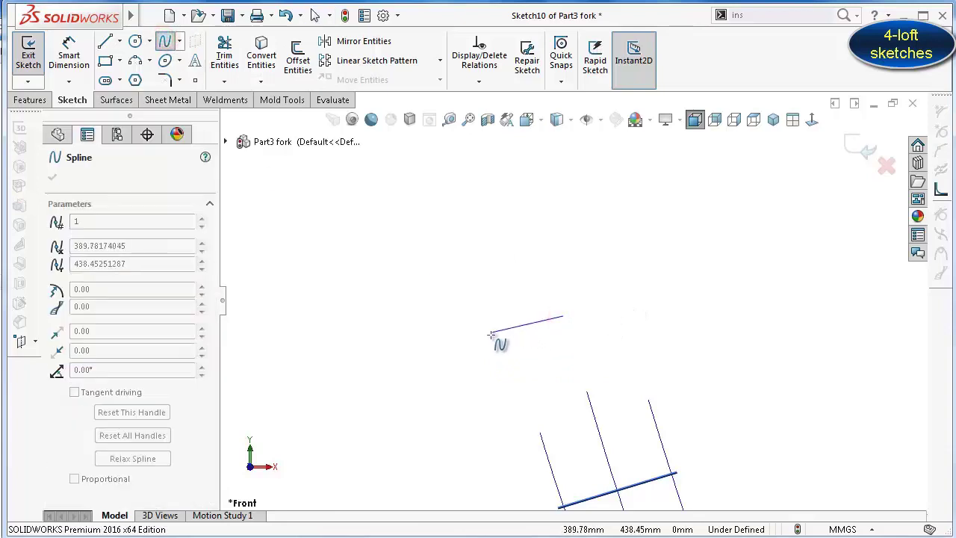
pyautogui.click(493, 343)
pyautogui.click(568, 371)
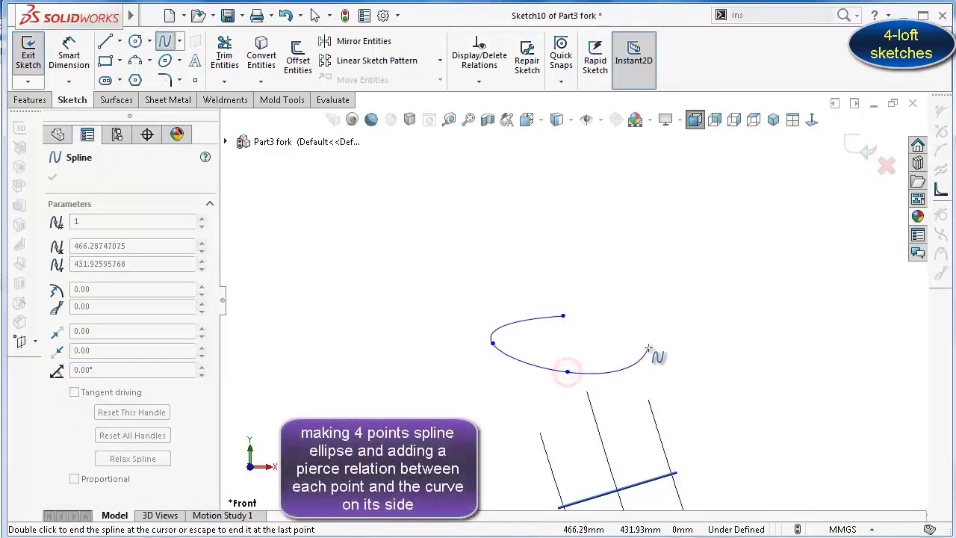
pyautogui.click(649, 344)
pyautogui.click(564, 316)
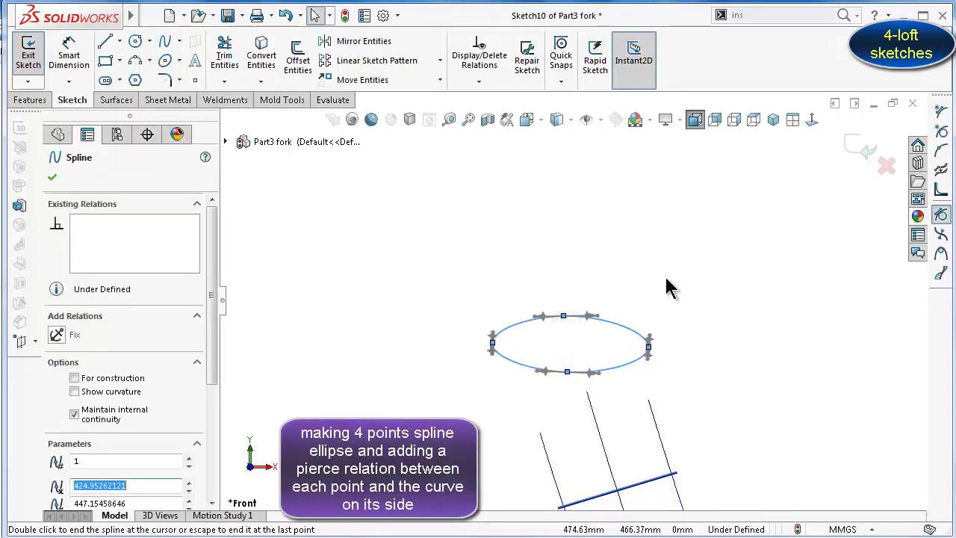
pyautogui.moveTo(650, 321); pyautogui.dragTo(674, 446, button='middle')
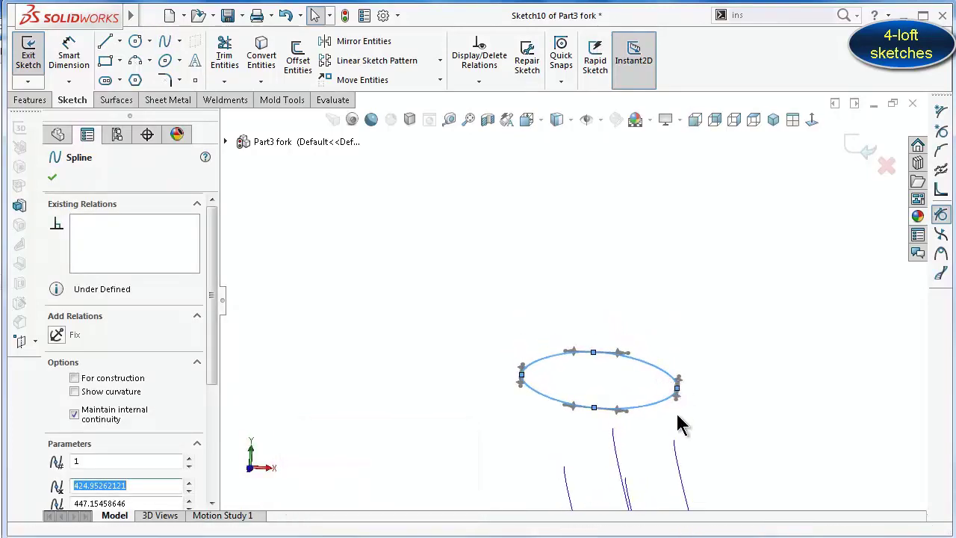
pyautogui.moveTo(684, 411)
pyautogui.mouseDown(button='middle')
pyautogui.moveTo(646, 480)
pyautogui.moveTo(603, 462)
pyautogui.moveTo(668, 235)
pyautogui.mouseUp(button='middle')
# Pierce the ellipse's top and right points onto the guide curves beside them
pyautogui.click(664, 227)
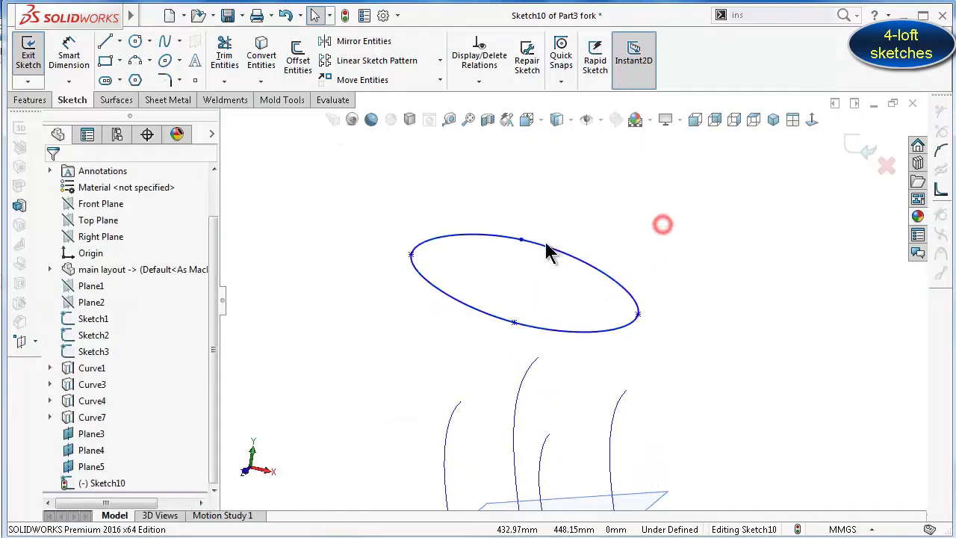
pyautogui.click(522, 240)
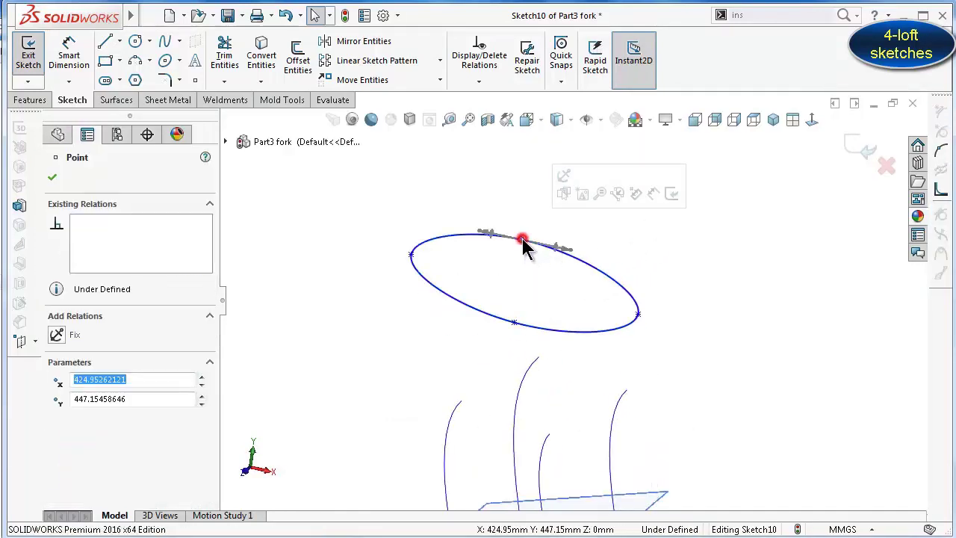
pyautogui.keyDown('ctrl'); pyautogui.click(536, 357); pyautogui.keyUp('ctrl')
pyautogui.keyDown('ctrl'); pyautogui.click(529, 368); pyautogui.keyUp('ctrl')
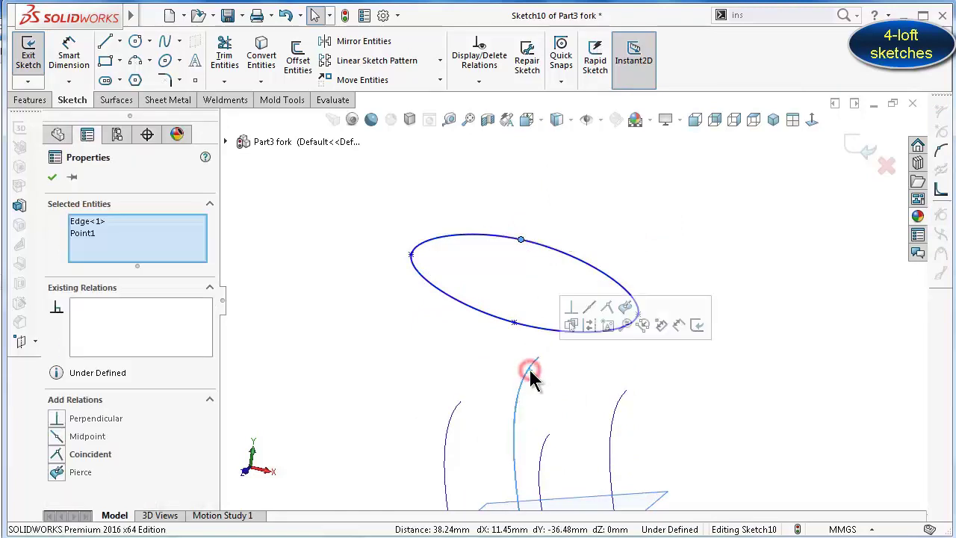
pyautogui.click(625, 307)
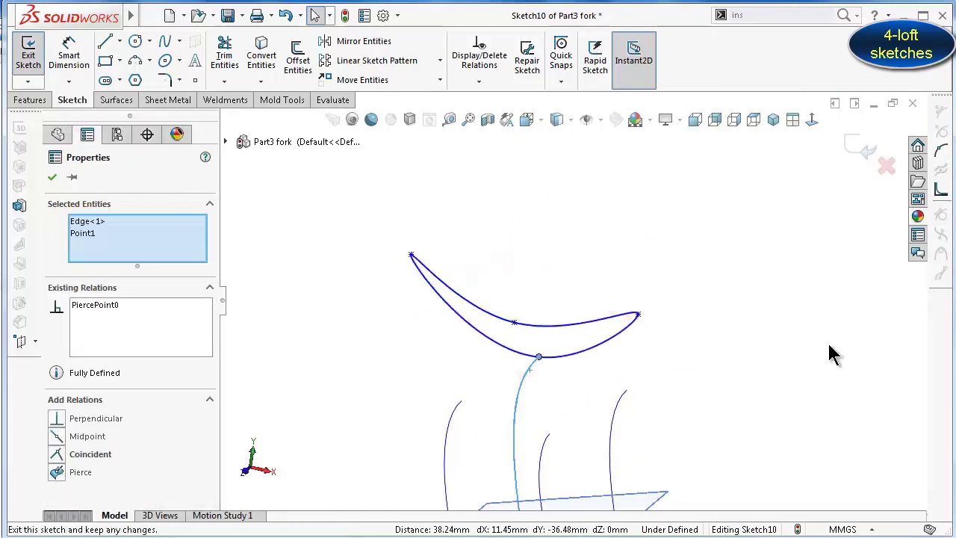
pyautogui.click(832, 340)
pyautogui.click(638, 316)
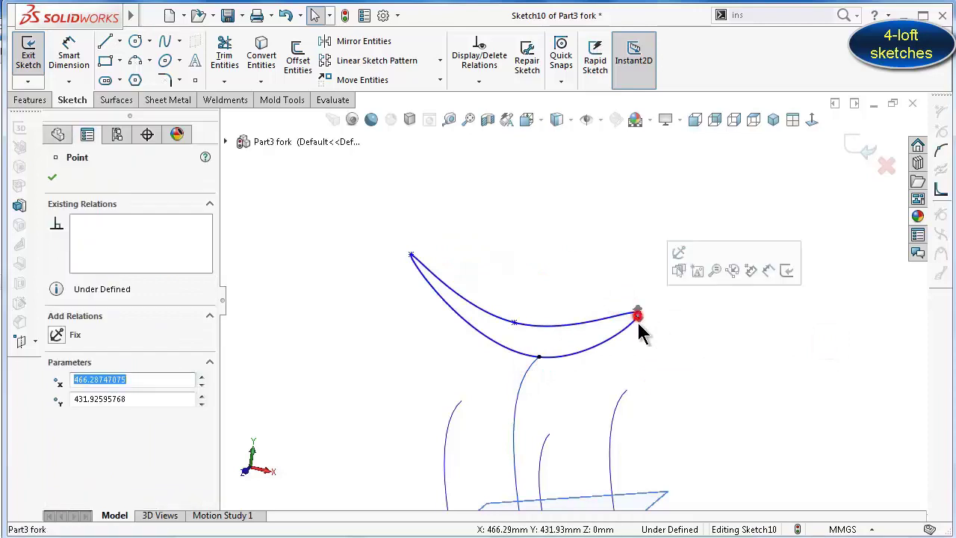
pyautogui.keyDown('ctrl'); pyautogui.click(619, 403); pyautogui.keyUp('ctrl')
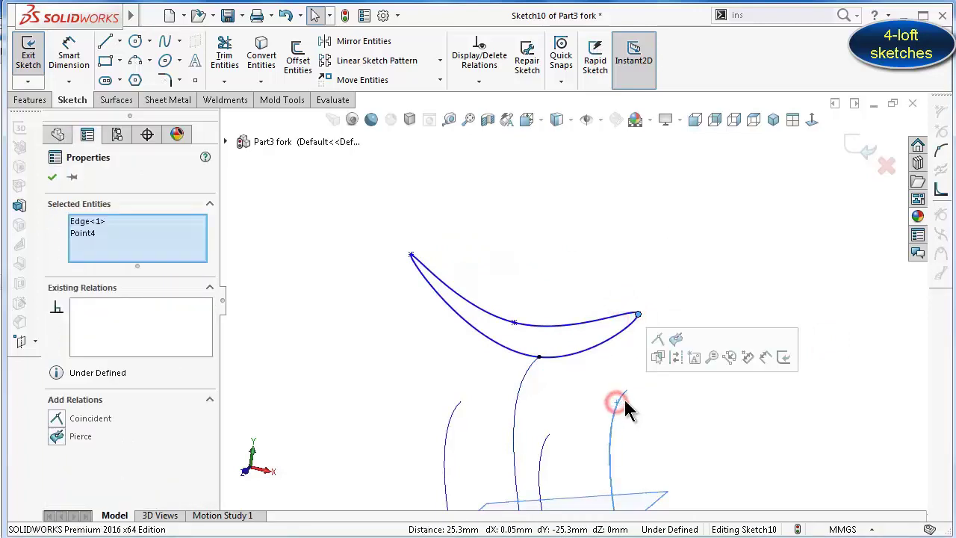
pyautogui.click(674, 337)
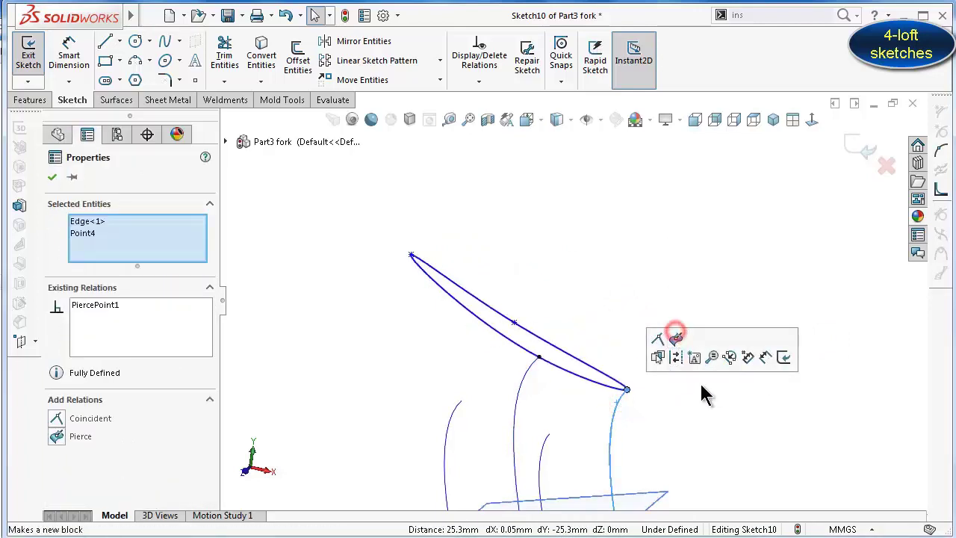
# Pierce the middle and left ellipse points onto their curves, then orbit to check the sketch
pyautogui.click(514, 323)
pyautogui.keyDown('ctrl'); pyautogui.click(545, 444); pyautogui.keyUp('ctrl')
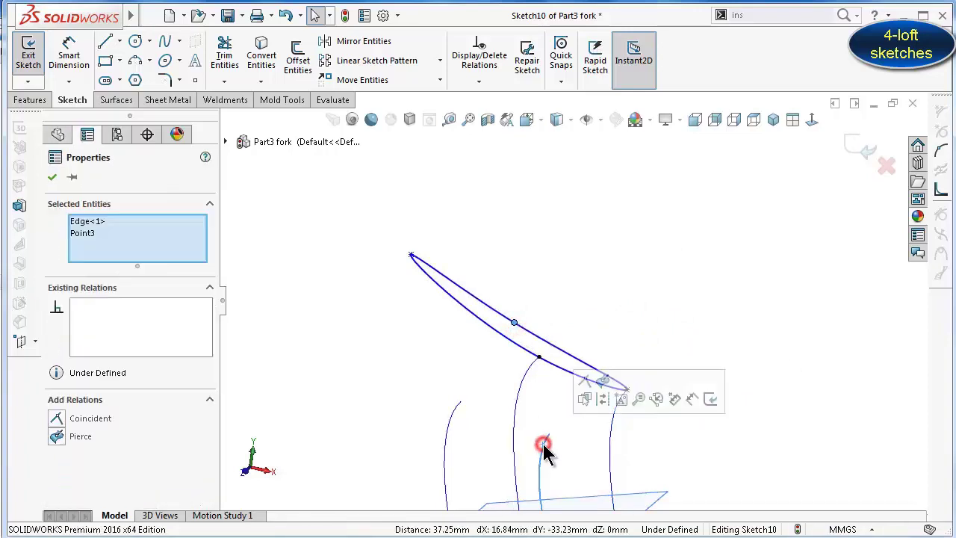
pyautogui.click(601, 382)
pyautogui.click(661, 263)
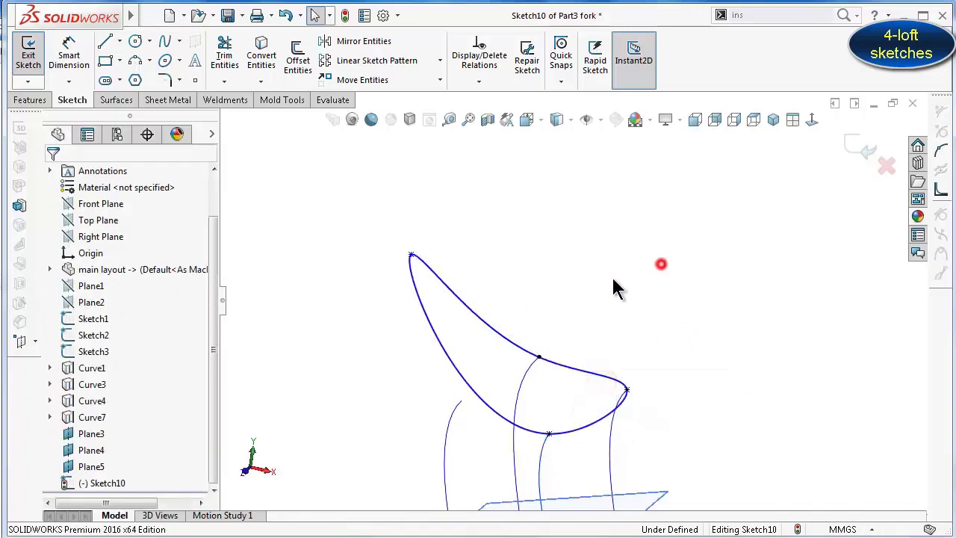
pyautogui.click(411, 256)
pyautogui.keyDown('ctrl'); pyautogui.click(451, 423); pyautogui.keyUp('ctrl')
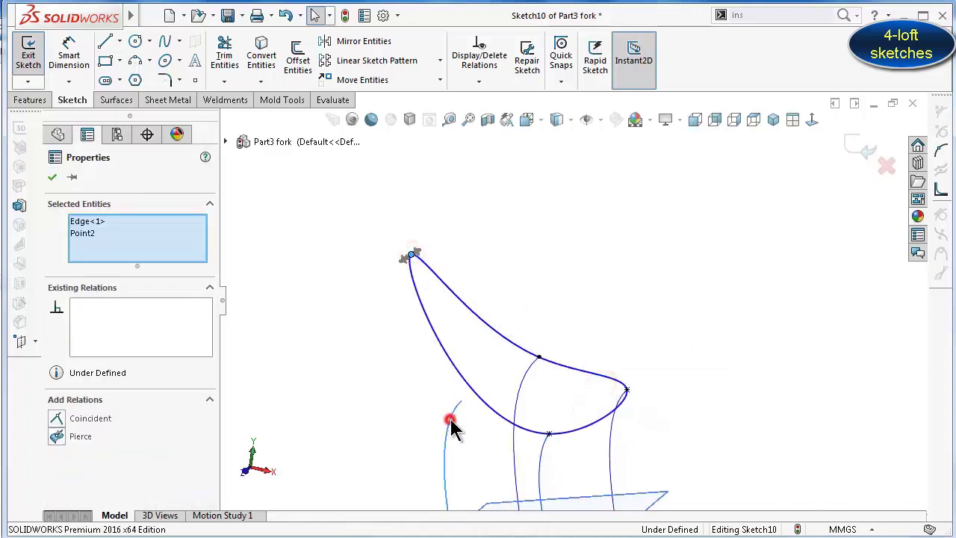
pyautogui.click(510, 356)
pyautogui.click(652, 271)
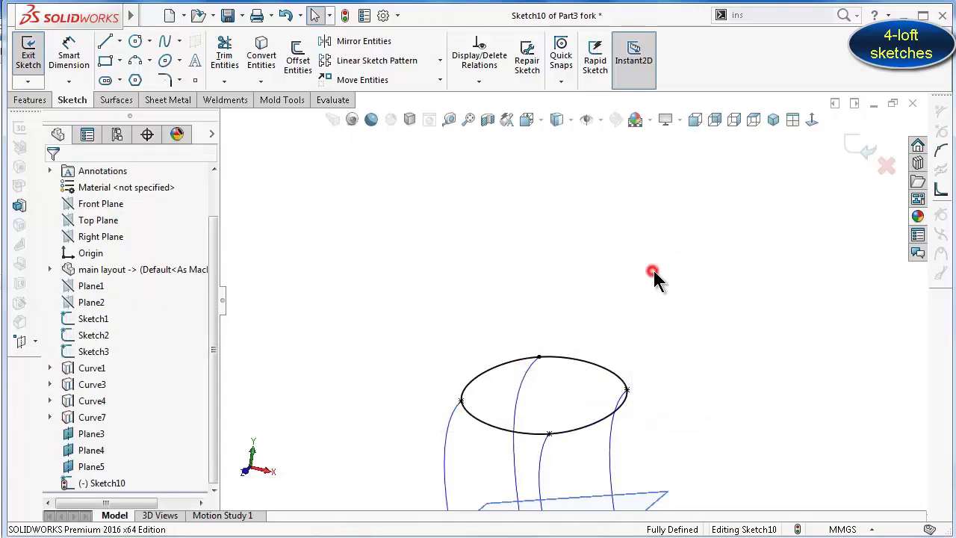
pyautogui.moveTo(656, 267)
pyautogui.mouseDown(button='middle')
pyautogui.moveTo(635, 444)
pyautogui.moveTo(651, 475)
pyautogui.mouseUp(button='middle')
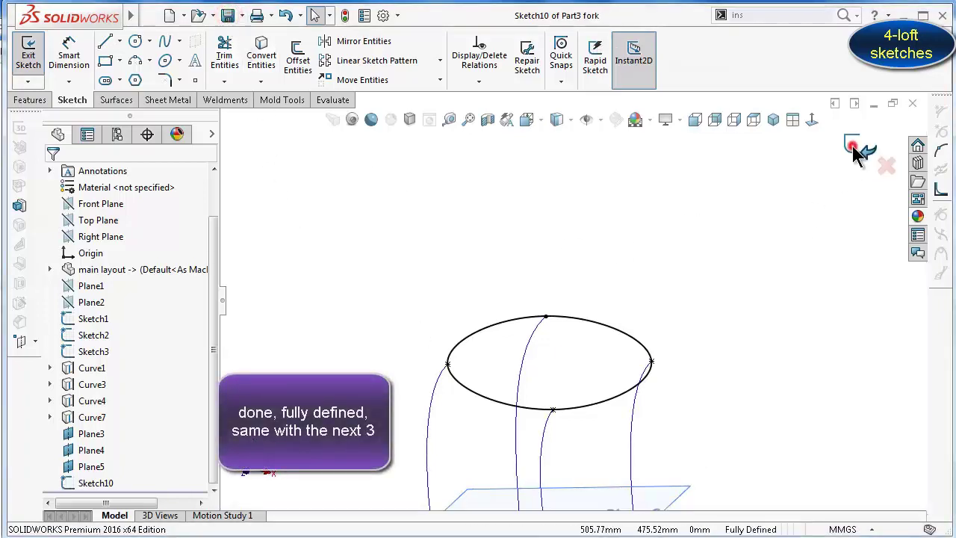
# Exit Sketch10, hide it, and orbit to show the guide curves and Plane3
pyautogui.click(852, 146)
pyautogui.click(710, 318)
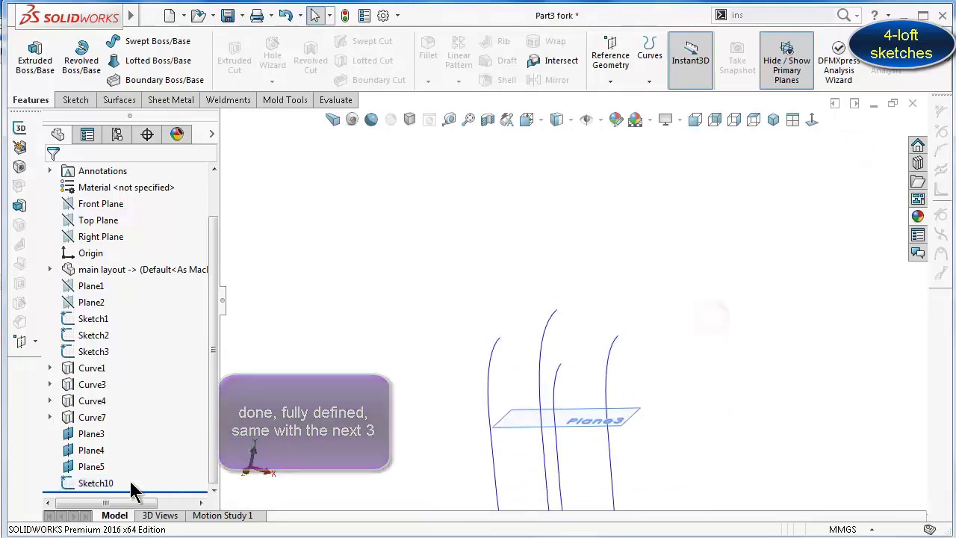
pyautogui.click(99, 484)
pyautogui.click(108, 462)
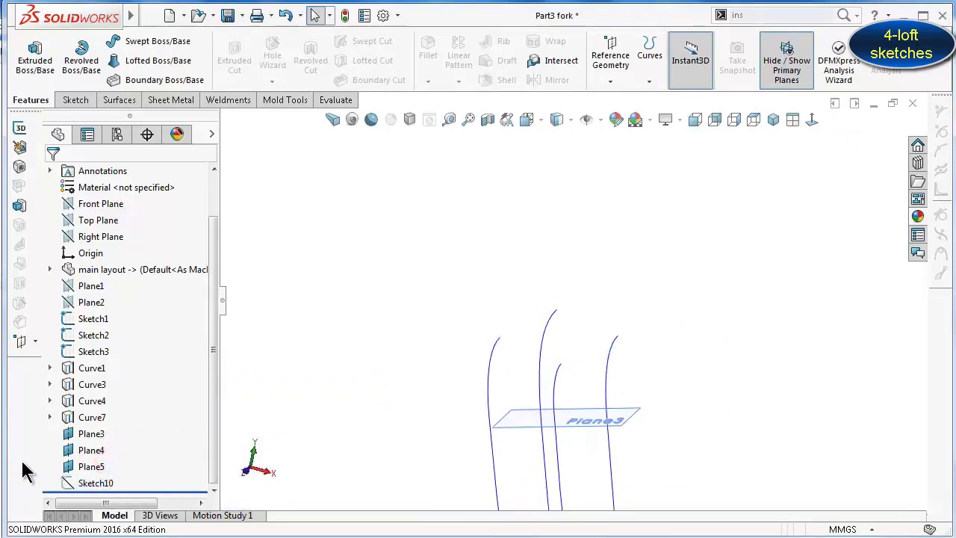
pyautogui.click(105, 485)
pyautogui.click(113, 460)
pyautogui.moveTo(674, 284)
pyautogui.mouseDown(button='middle')
pyautogui.moveTo(623, 355)
pyautogui.moveTo(586, 495)
pyautogui.moveTo(662, 426)
pyautogui.moveTo(633, 457)
pyautogui.mouseUp(button='middle')
# Start a new sketch on Plane3 viewed face-on
pyautogui.click(660, 332)
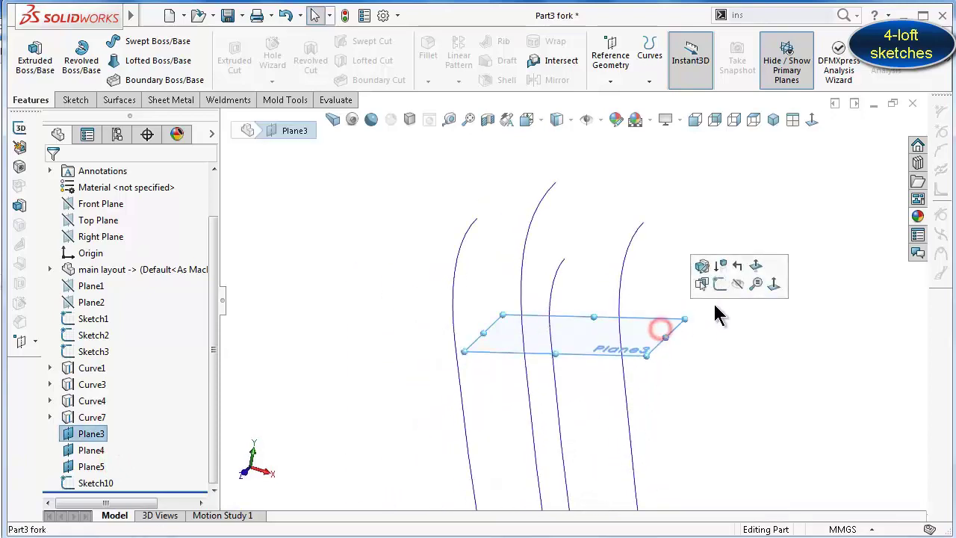
pyautogui.click(723, 279)
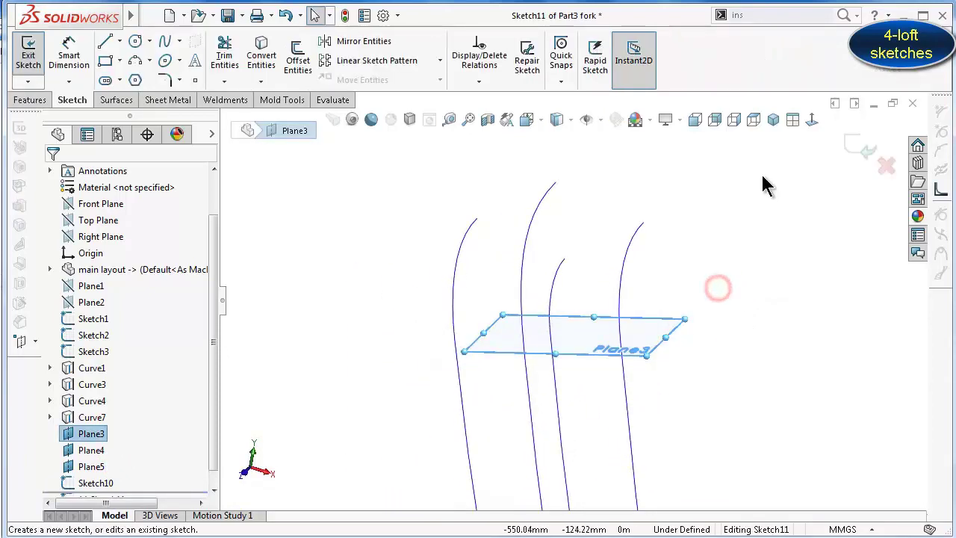
pyautogui.click(812, 121)
pyautogui.scroll(-1, 505, 306)
pyautogui.scroll(-2, 478, 316)
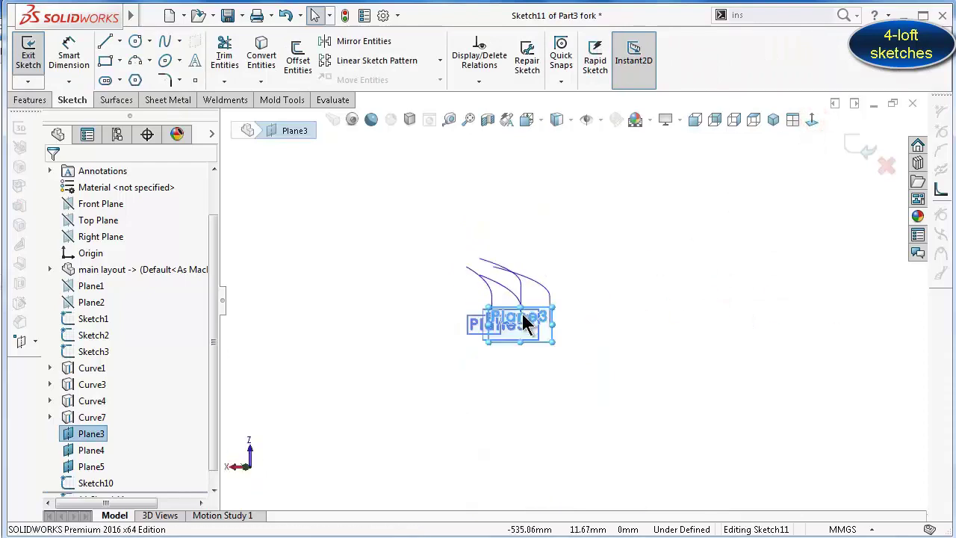
pyautogui.scroll(-2, 523, 320)
pyautogui.scroll(-2, 488, 341)
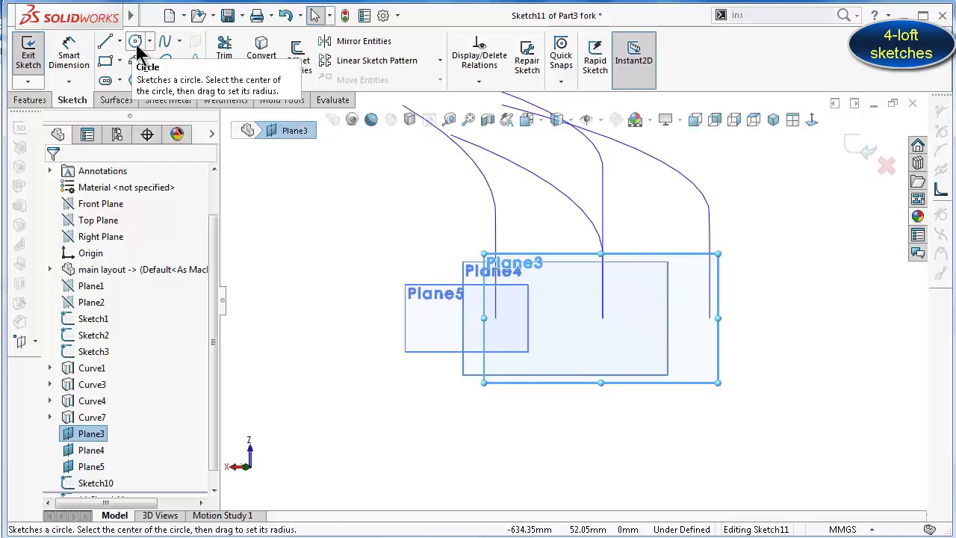
# Draw a closed four-point oval spline below the guide curves and rotate the view to check it
pyautogui.click(165, 41)
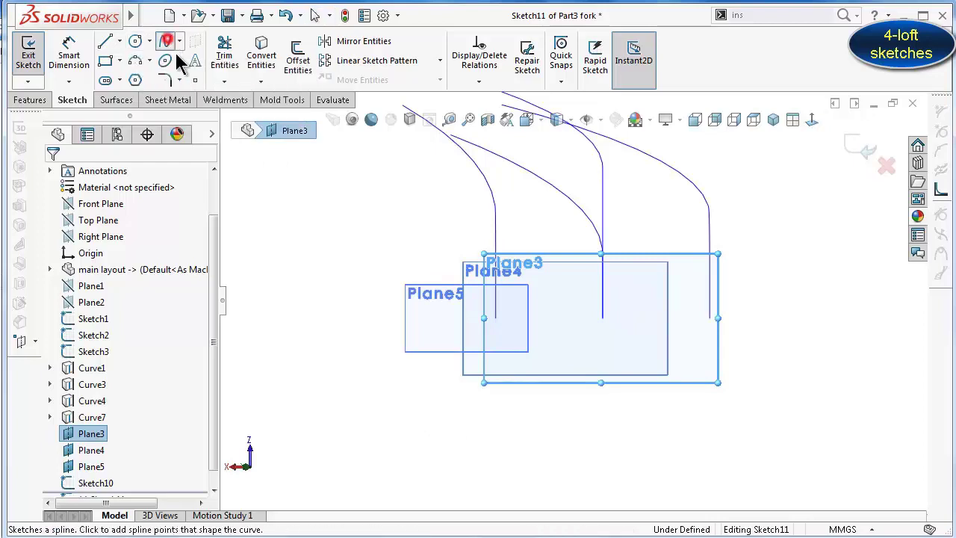
pyautogui.click(537, 418)
pyautogui.click(456, 443)
pyautogui.click(547, 476)
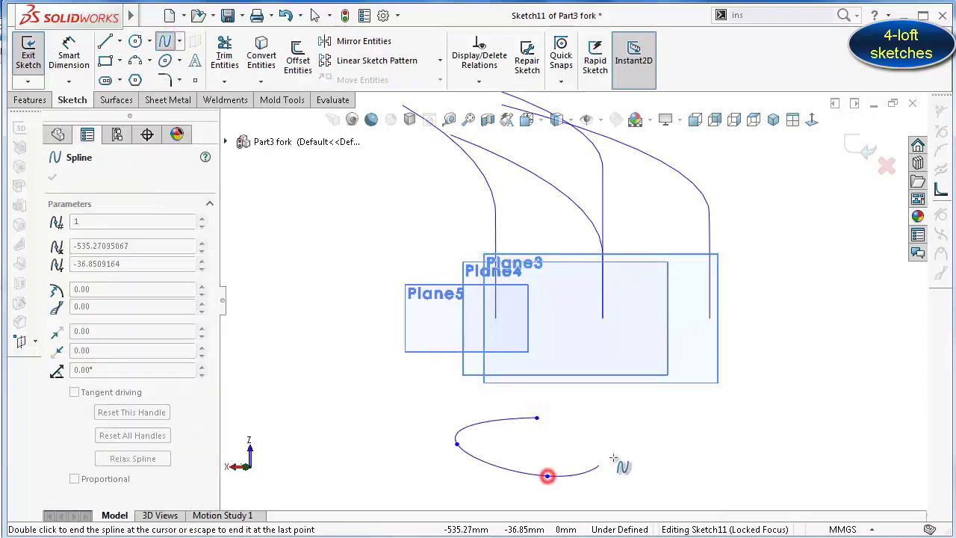
pyautogui.click(610, 450)
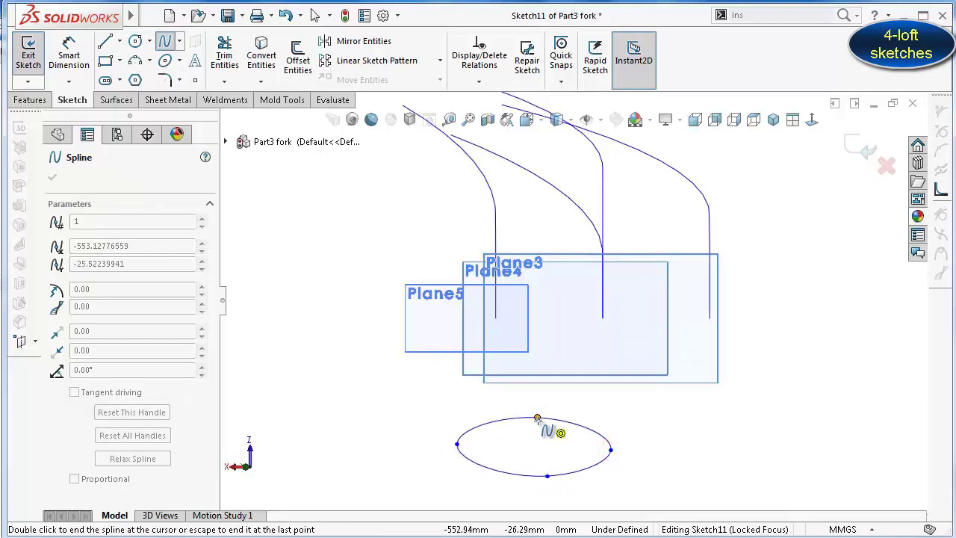
pyautogui.click(536, 418)
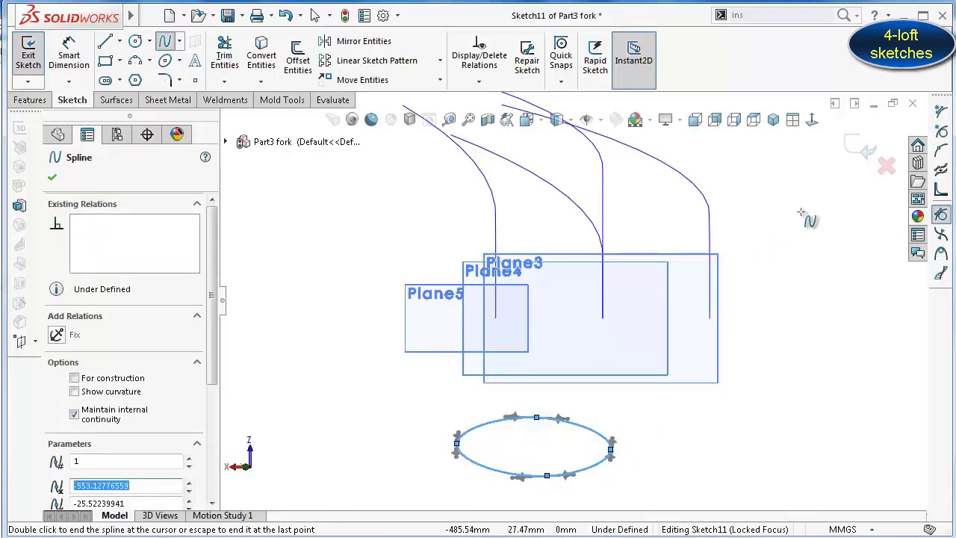
pyautogui.scroll(3, 672, 365)
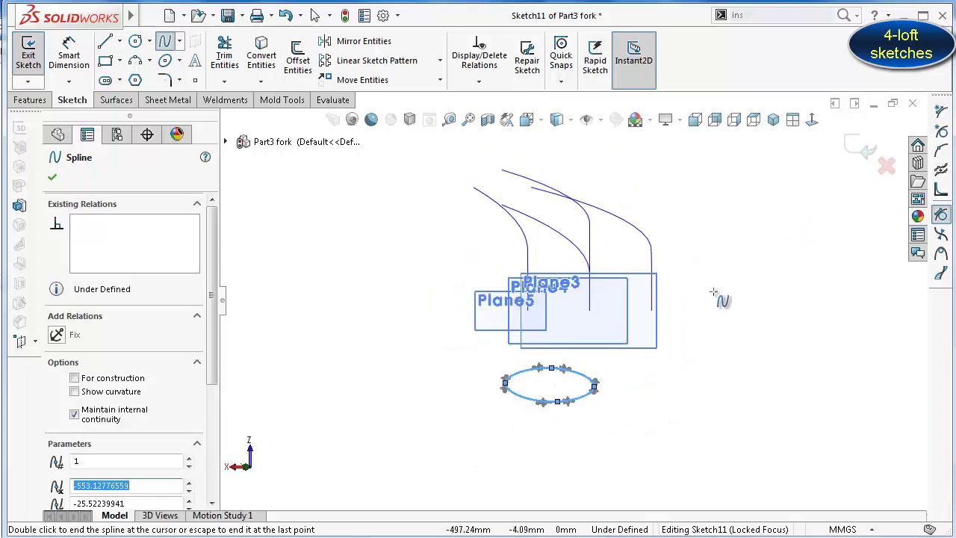
pyautogui.press('Up')
pyautogui.press('Up')
pyautogui.press('Up')
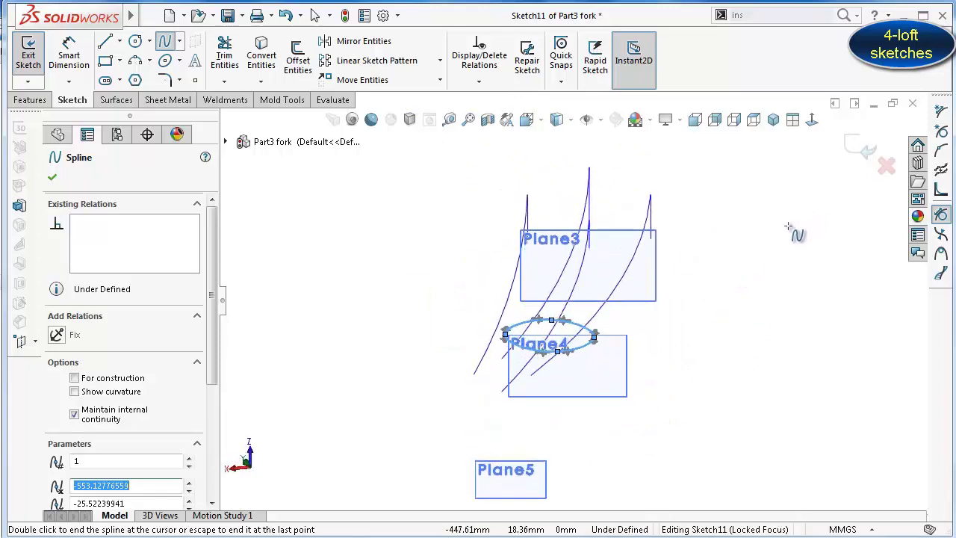
pyautogui.press('Up')
pyautogui.press('Up')
pyautogui.press('Up')
pyautogui.press('Up')
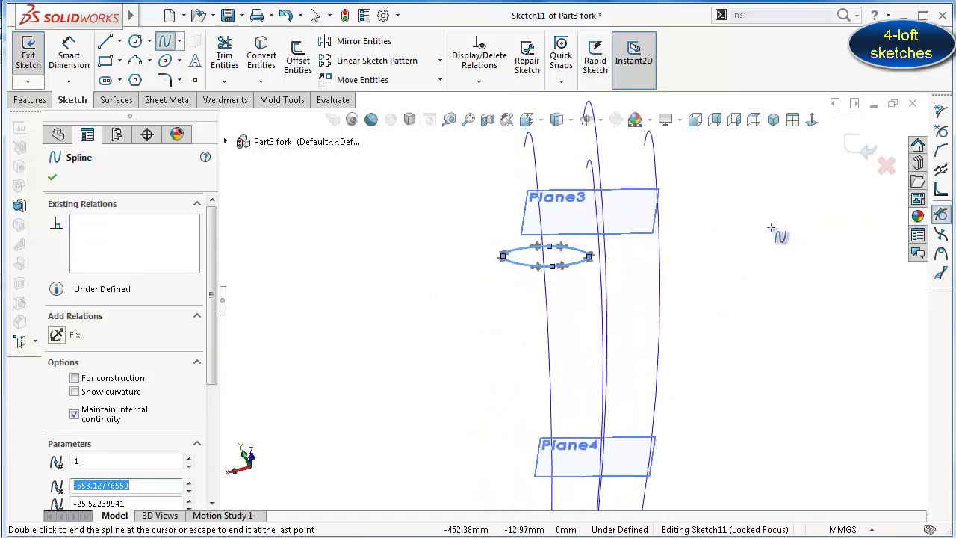
pyautogui.press('Up')
pyautogui.press('Right')
pyautogui.moveTo(642, 145); pyautogui.dragTo(567, 301, button='middle')
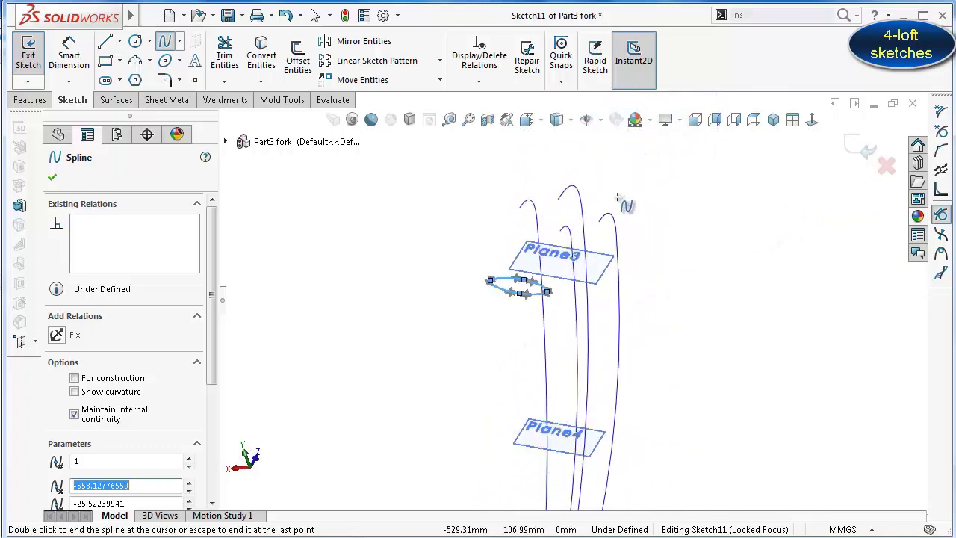
pyautogui.press('Escape')
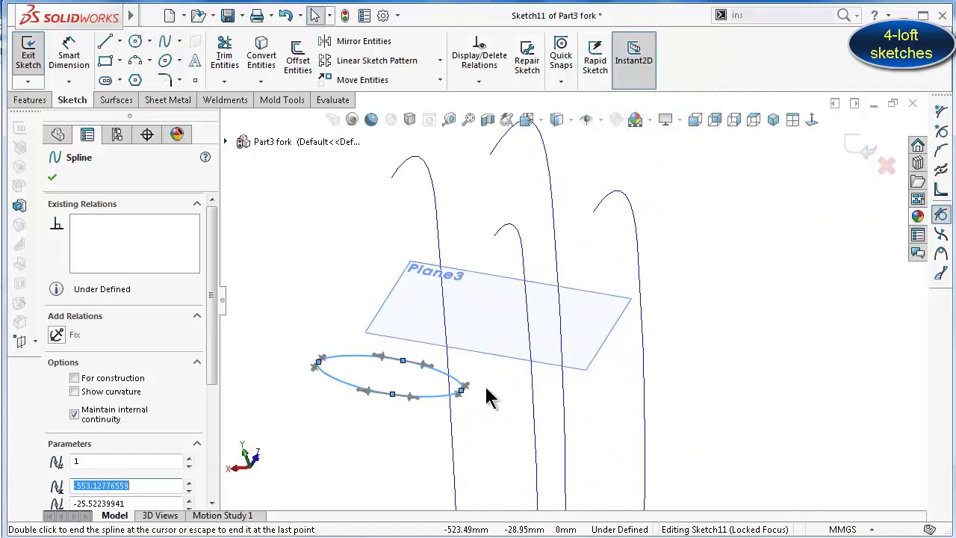
# Pierce three oval points onto the right, second and middle guide curves
pyautogui.click(462, 388)
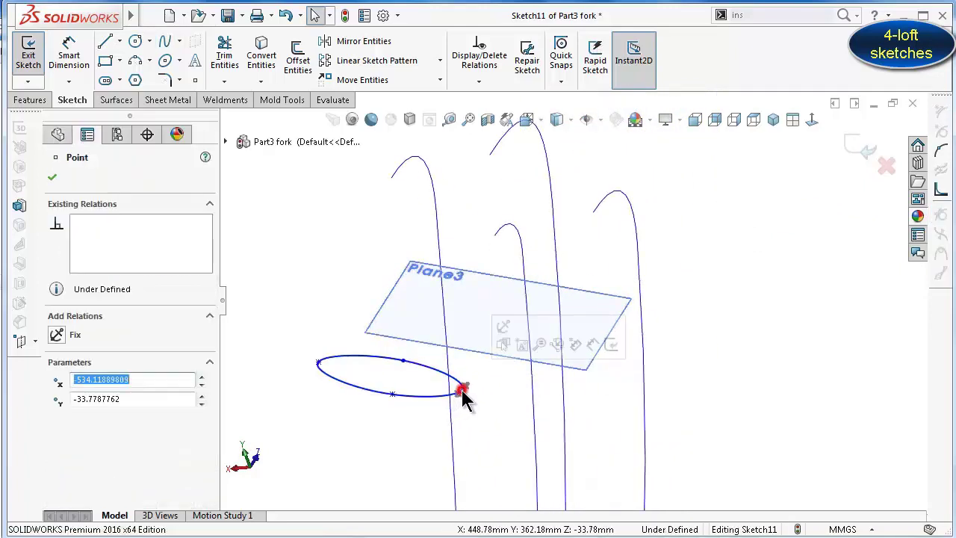
pyautogui.keyDown('ctrl'); pyautogui.click(642, 387); pyautogui.keyUp('ctrl')
pyautogui.click(702, 324)
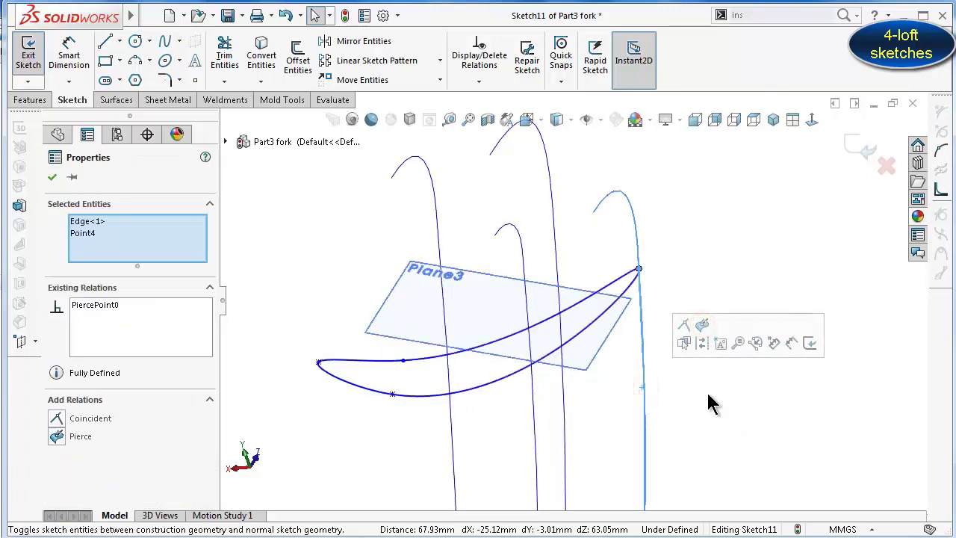
pyautogui.click(404, 361)
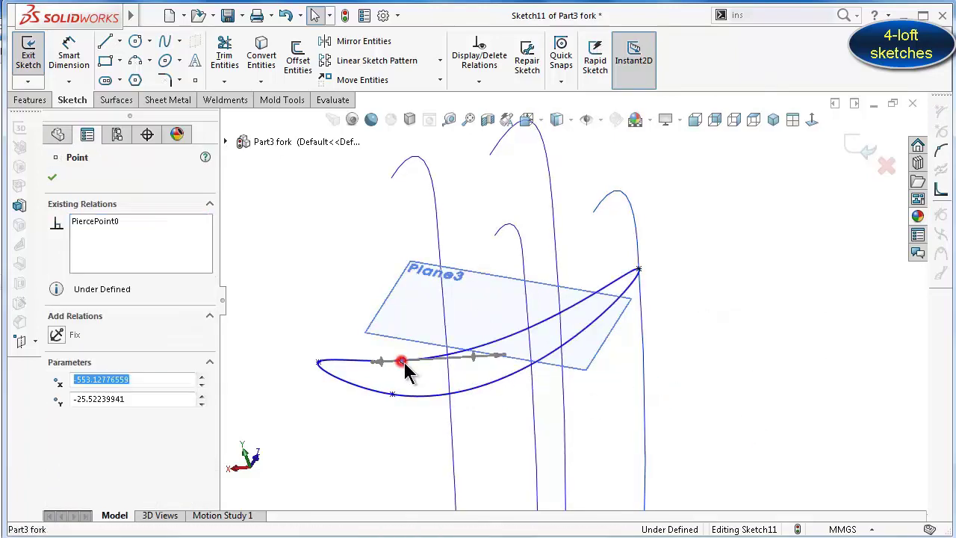
pyautogui.keyDown('ctrl'); pyautogui.click(553, 224); pyautogui.keyUp('ctrl')
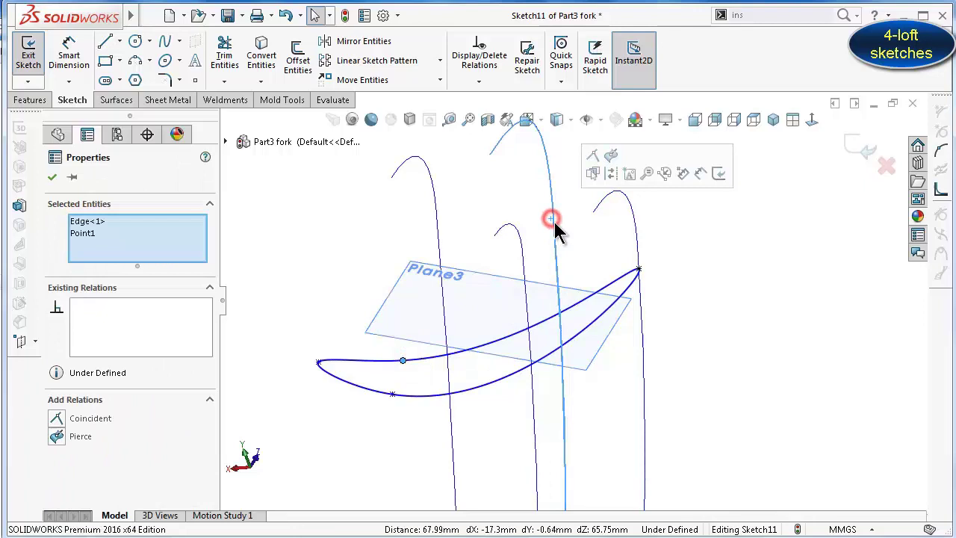
pyautogui.click(613, 156)
pyautogui.click(391, 393)
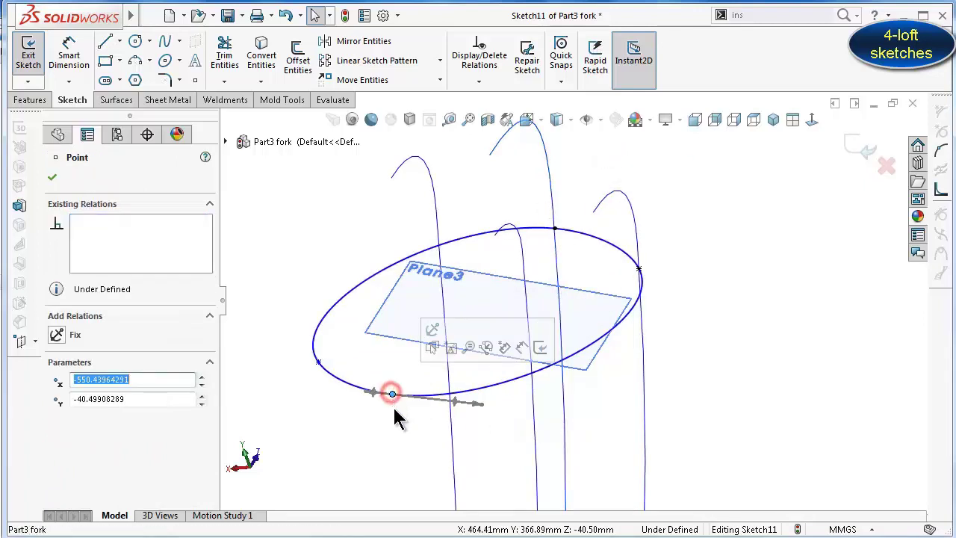
pyautogui.keyDown('ctrl'); pyautogui.click(531, 410); pyautogui.keyUp('ctrl')
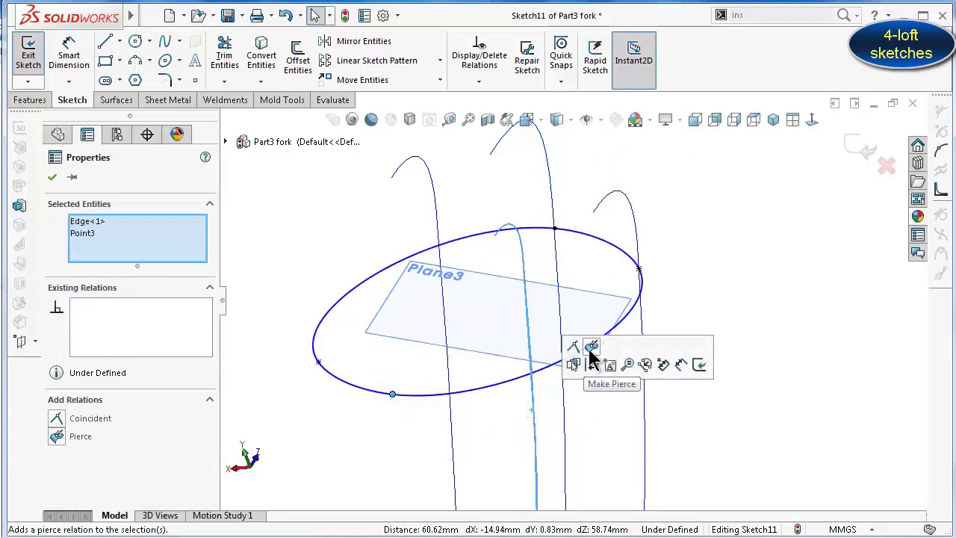
pyautogui.click(591, 346)
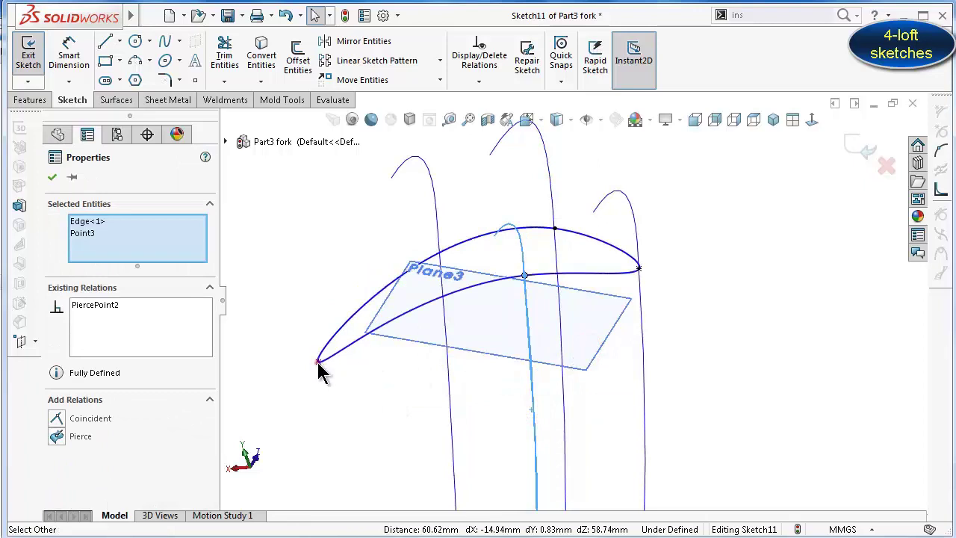
# Try piercing the oval's left end onto the leftmost curve; it fails with a no-intersection warning
pyautogui.click(317, 362)
pyautogui.click(436, 207)
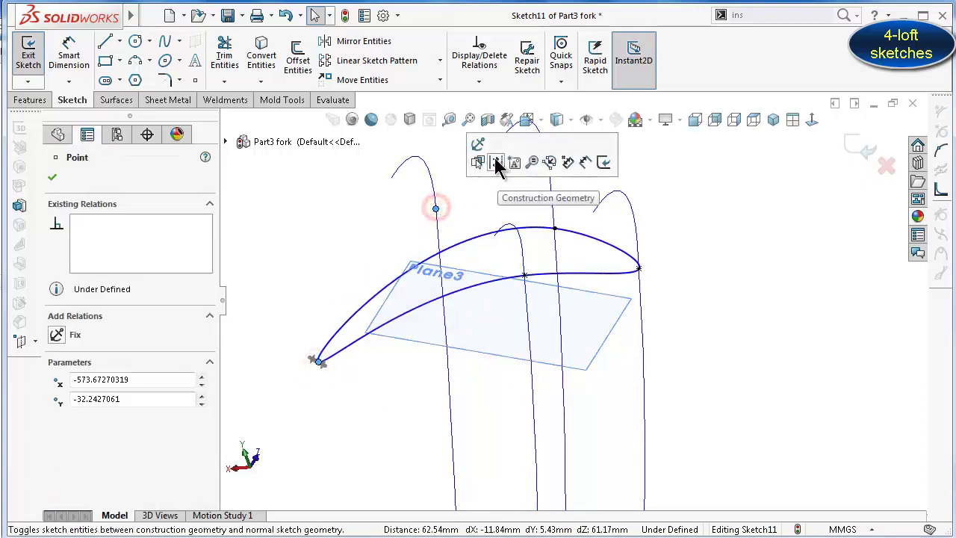
pyautogui.click(354, 244)
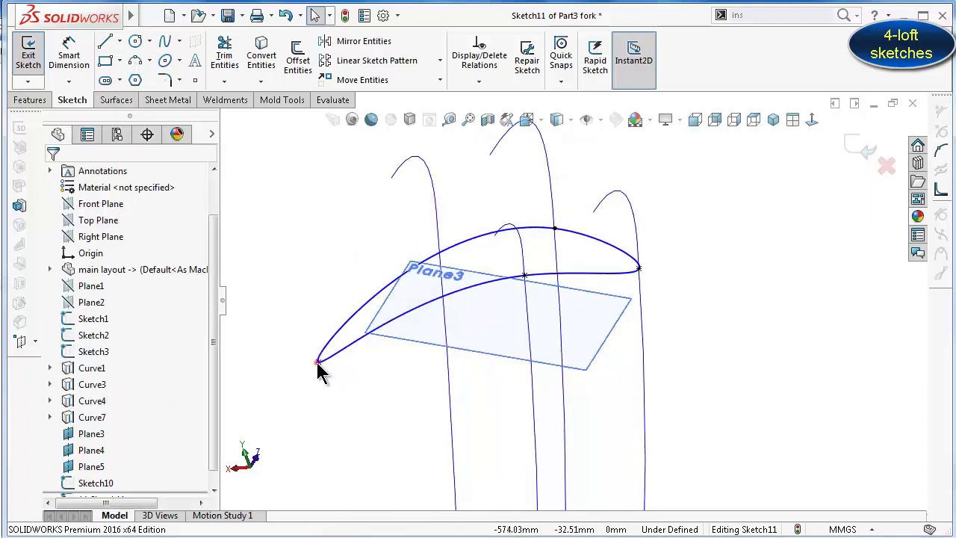
pyautogui.click(318, 363)
pyautogui.keyDown('ctrl'); pyautogui.click(427, 170); pyautogui.keyUp('ctrl')
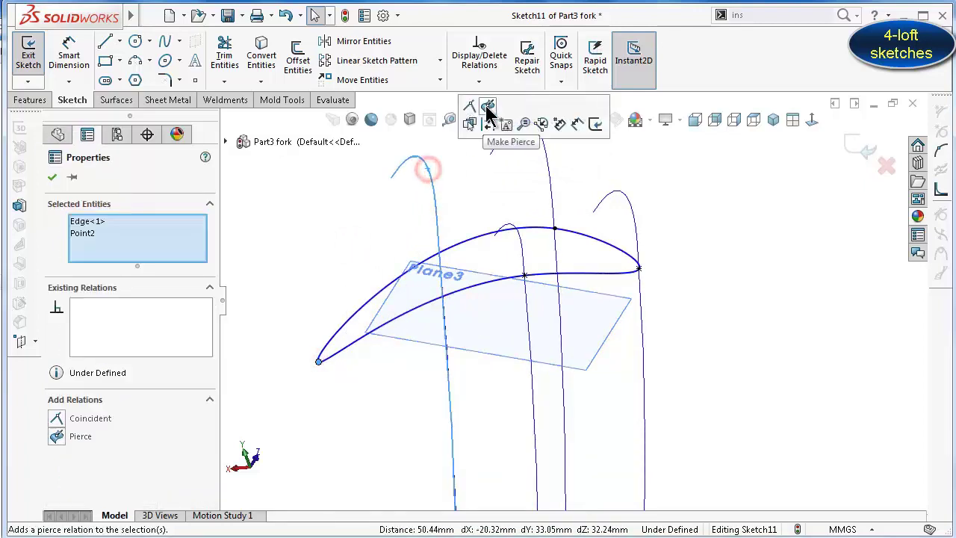
pyautogui.click(487, 107)
pyautogui.click(541, 325)
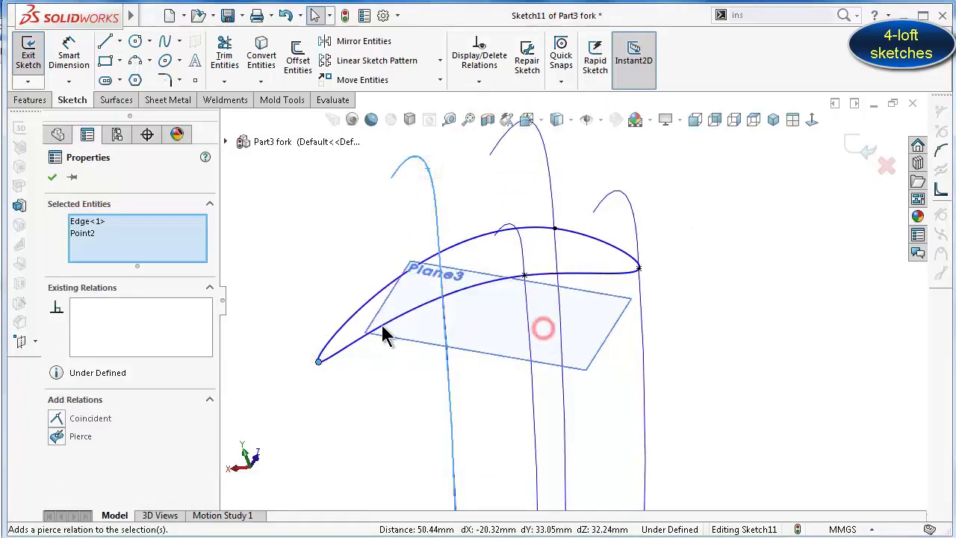
pyautogui.click(311, 266)
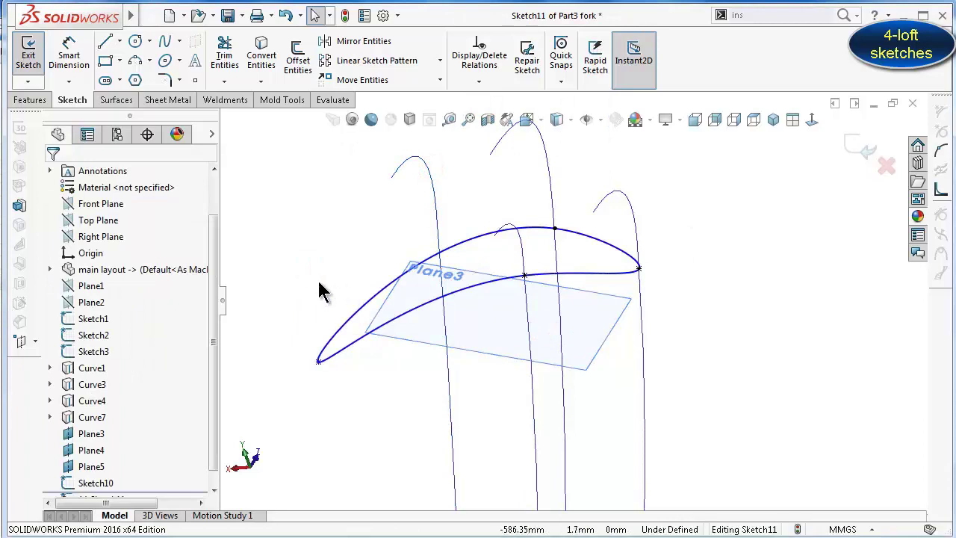
pyautogui.click(318, 283)
pyautogui.click(317, 362)
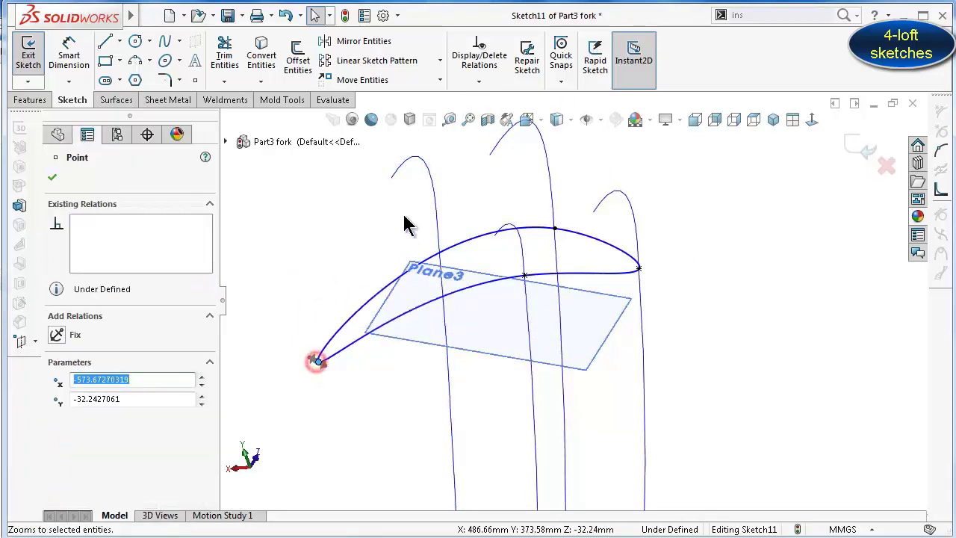
pyautogui.keyDown('ctrl'); pyautogui.click(430, 177); pyautogui.keyUp('ctrl')
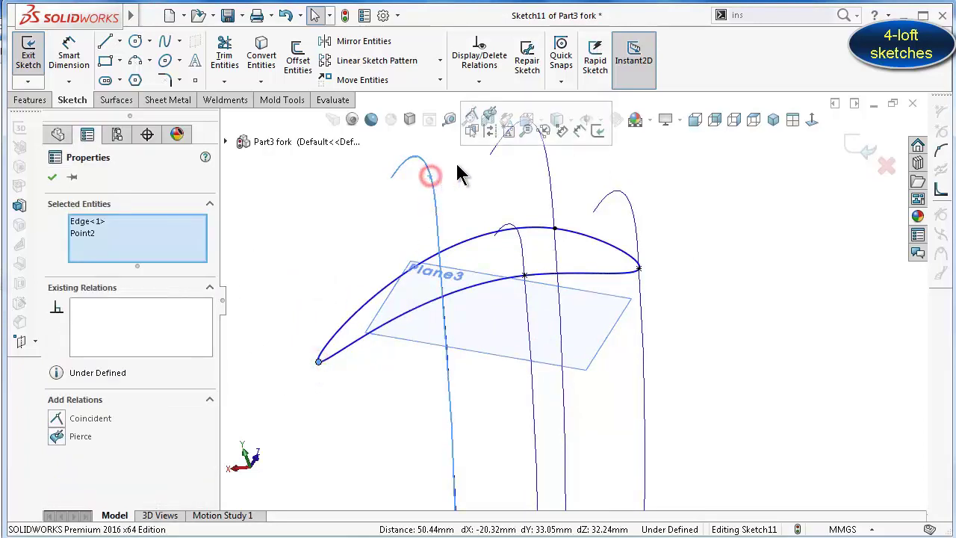
pyautogui.click(488, 117)
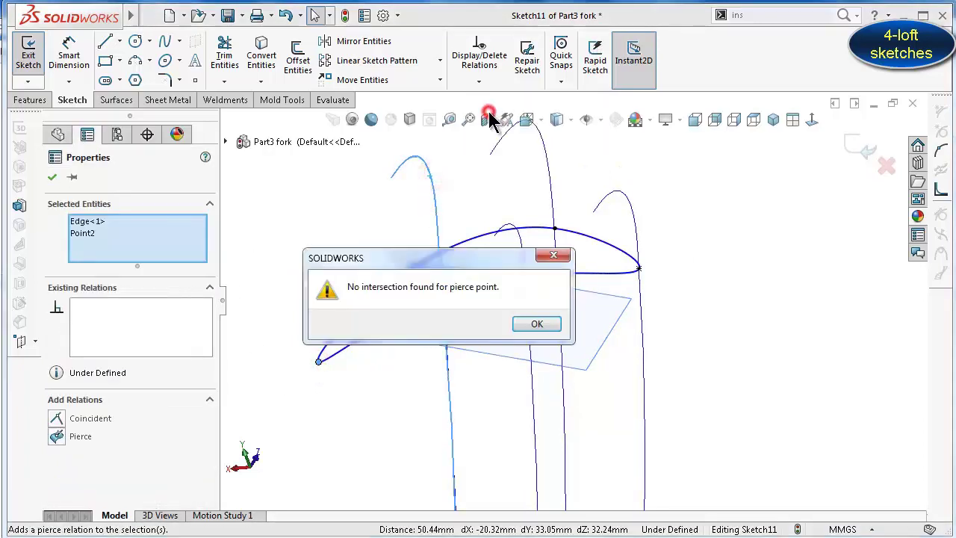
pyautogui.click(539, 324)
pyautogui.click(758, 334)
# Drag the left end point toward the leftmost curve and pierce it onto that curve
pyautogui.moveTo(638, 285)
pyautogui.mouseDown(button='middle')
pyautogui.moveTo(633, 310)
pyautogui.moveTo(442, 324)
pyautogui.mouseUp(button='middle')
pyautogui.scroll(-2, 441, 324)
pyautogui.scroll(1, 388, 368)
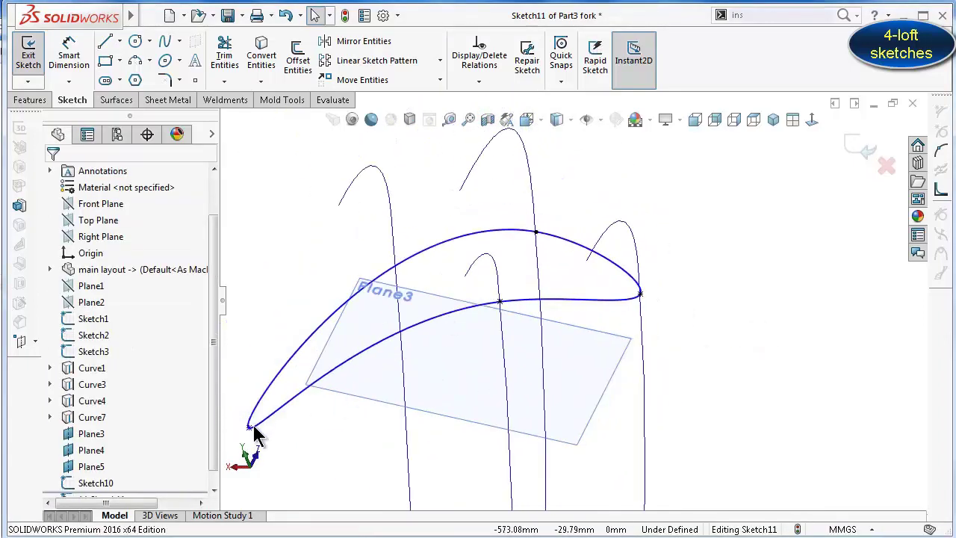
pyautogui.moveTo(248, 428); pyautogui.dragTo(388, 245)
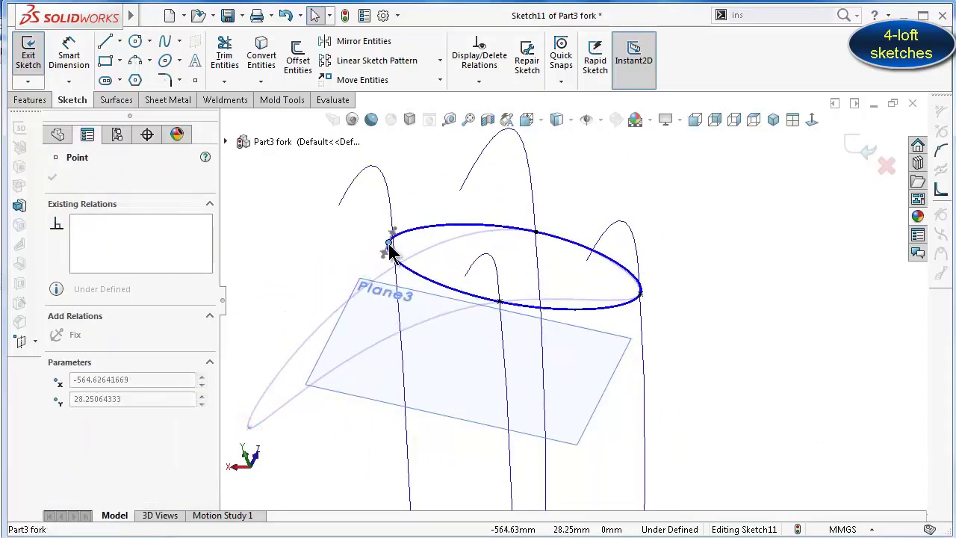
pyautogui.click(742, 266)
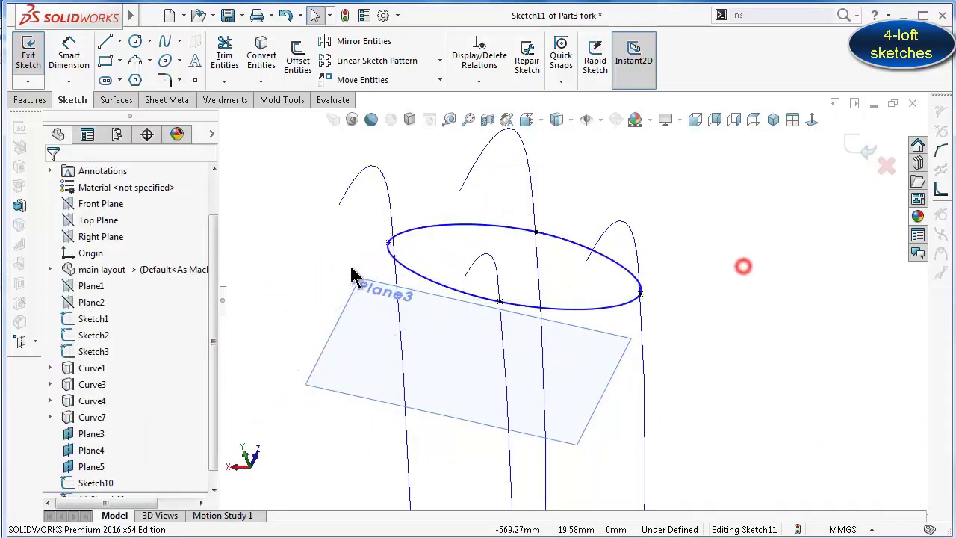
pyautogui.click(386, 244)
pyautogui.keyDown('ctrl'); pyautogui.click(397, 277); pyautogui.keyUp('ctrl')
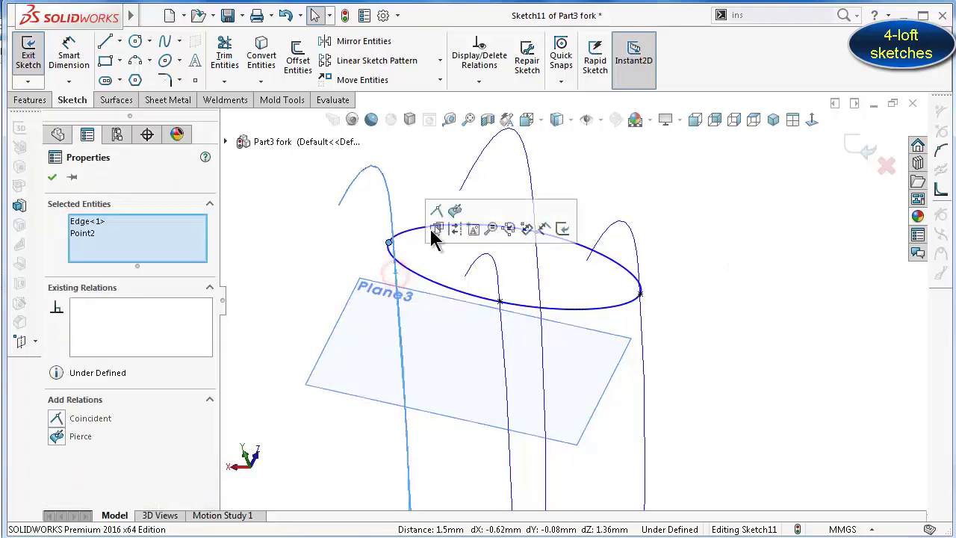
pyautogui.click(455, 210)
pyautogui.click(331, 249)
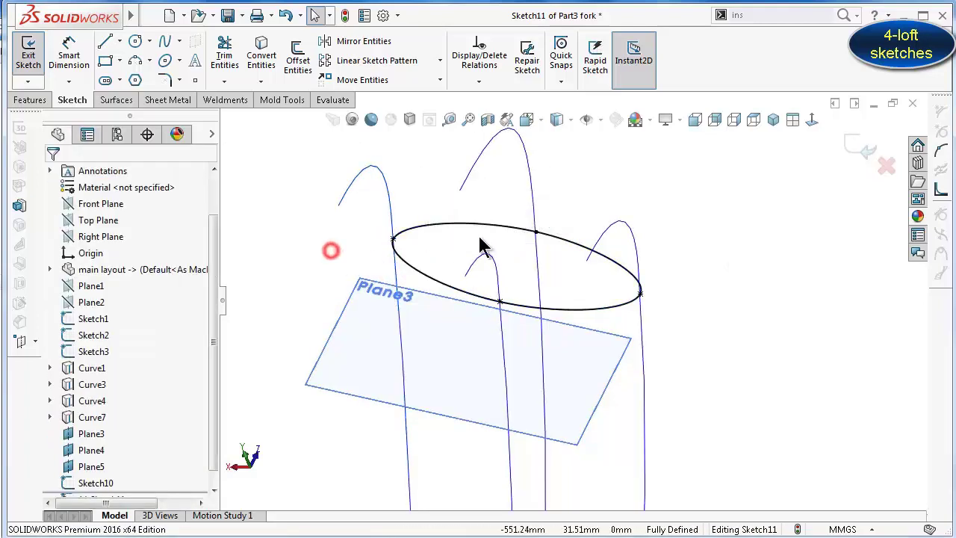
# Enlarge Plane3 by dragging its corner handle outward
pyautogui.scroll(2, 666, 312)
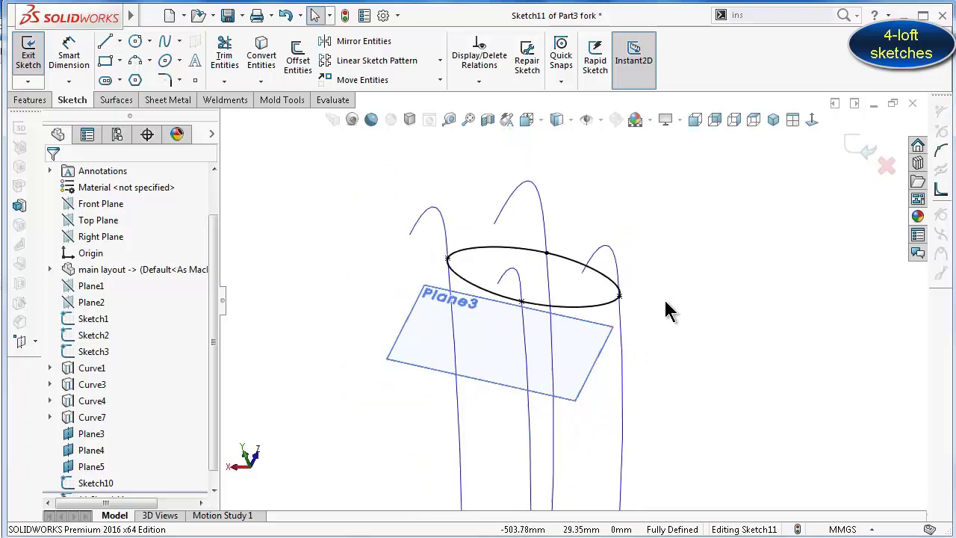
pyautogui.scroll(2, 666, 312)
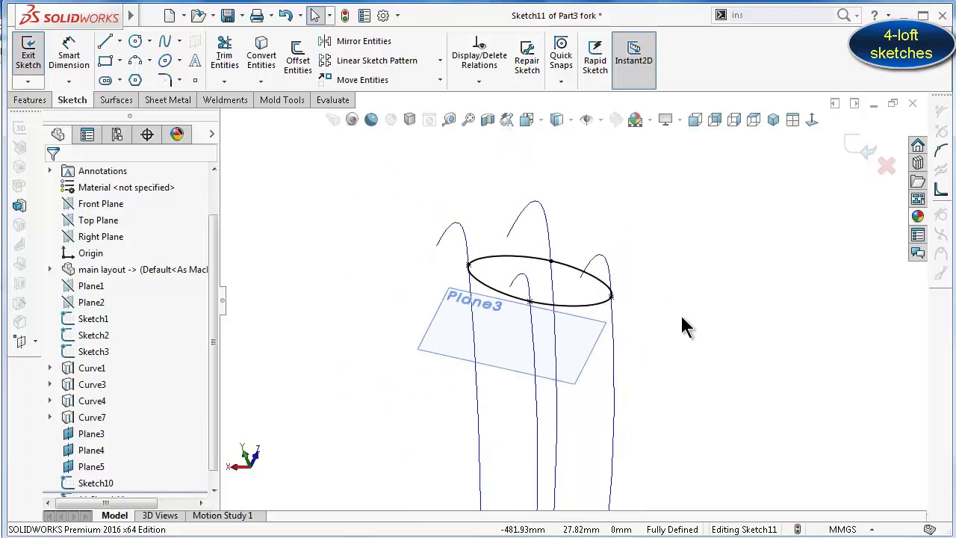
pyautogui.press('Up')
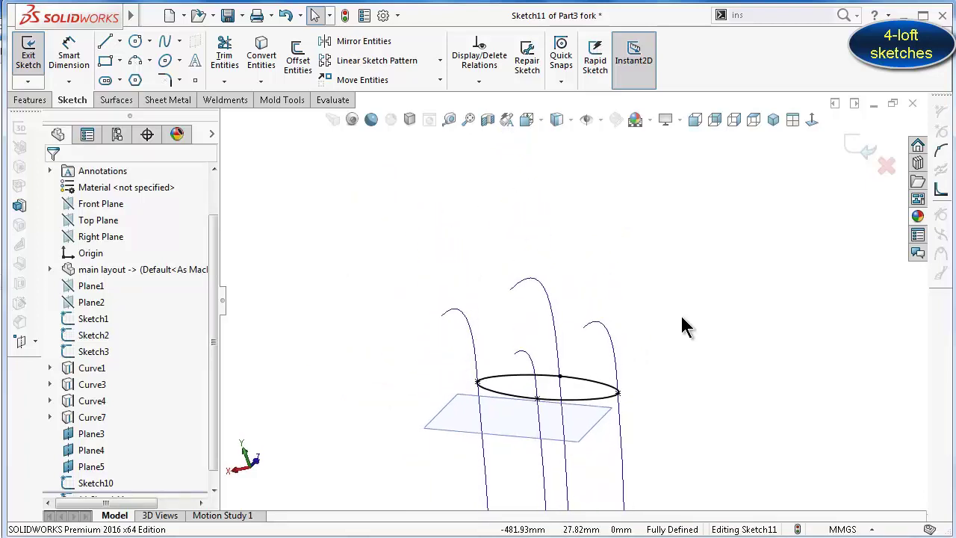
pyautogui.press('Down')
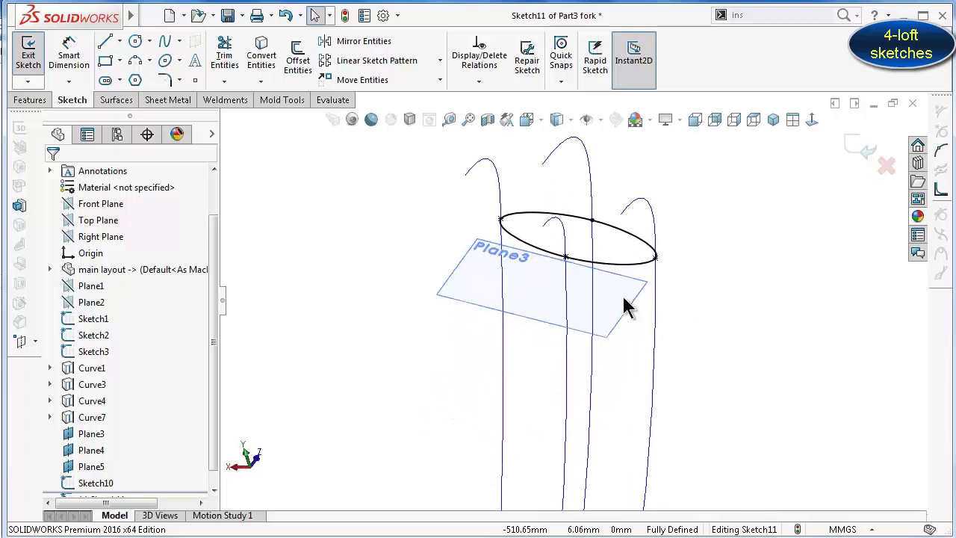
pyautogui.click(622, 297)
pyautogui.moveTo(647, 282); pyautogui.dragTo(760, 197)
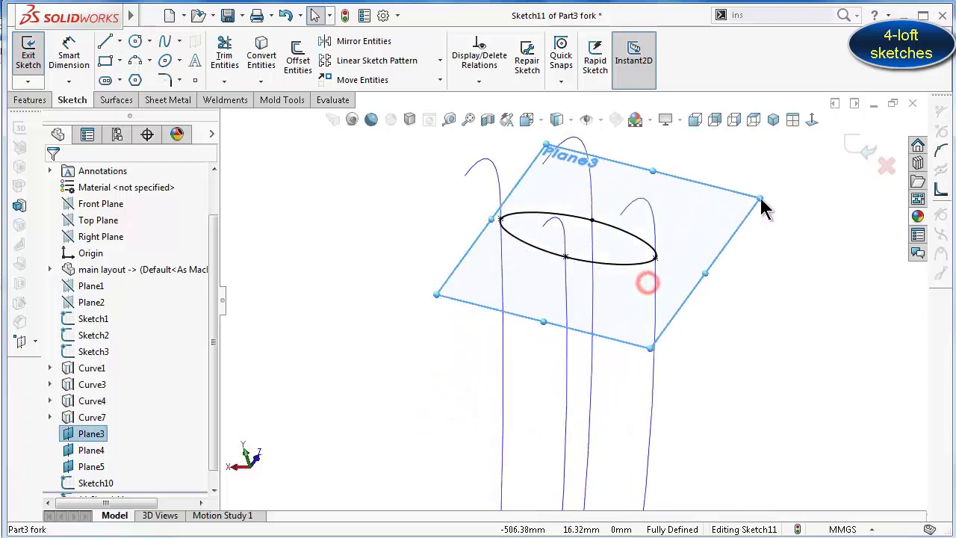
pyautogui.click(799, 291)
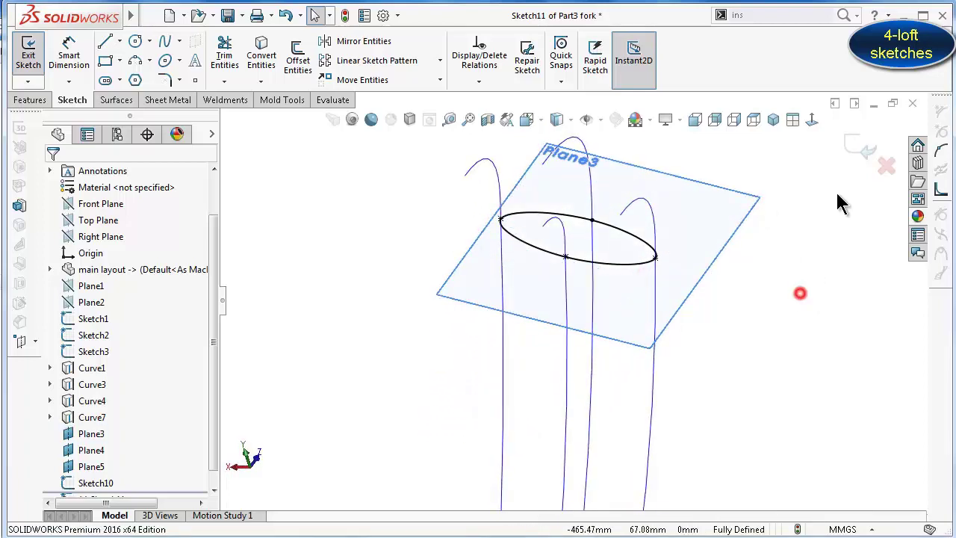
# Exit Sketch11 and toggle sketch visibility on, then off again via Hide/Show Items
pyautogui.click(861, 149)
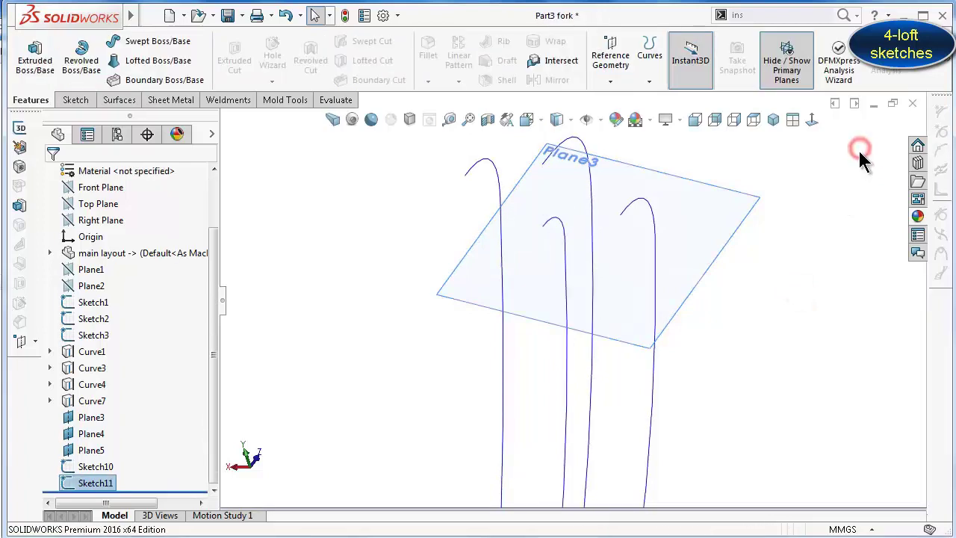
pyautogui.click(772, 314)
pyautogui.scroll(2, 769, 328)
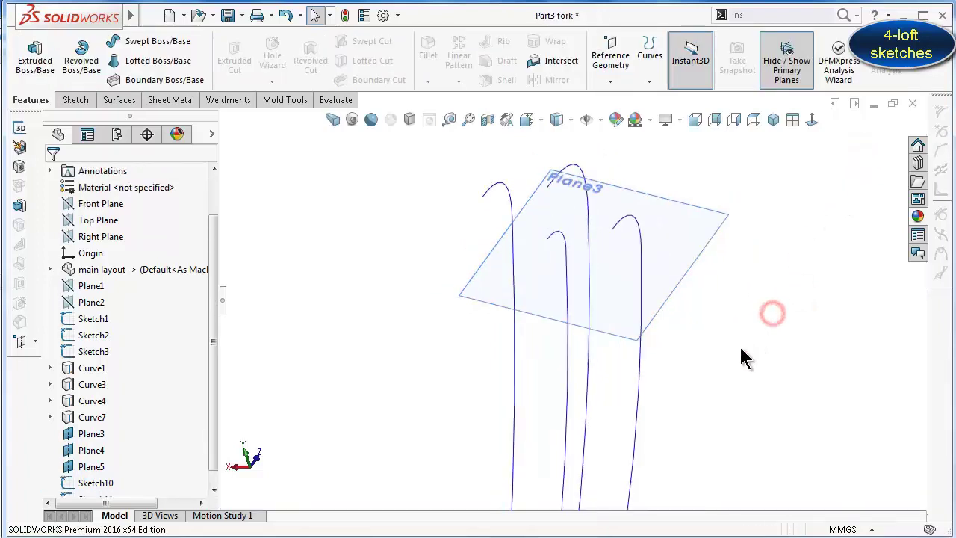
pyautogui.click(572, 121)
pyautogui.click(598, 121)
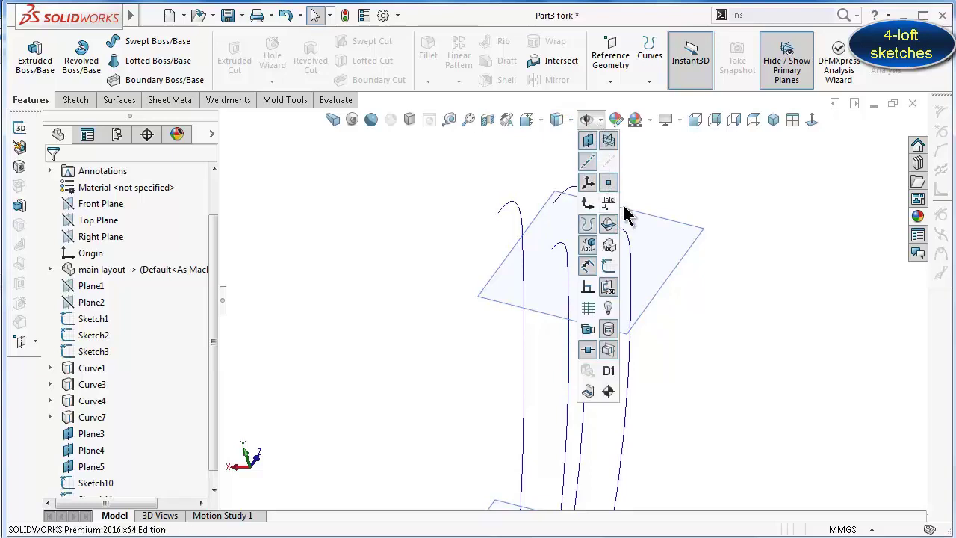
pyautogui.click(609, 263)
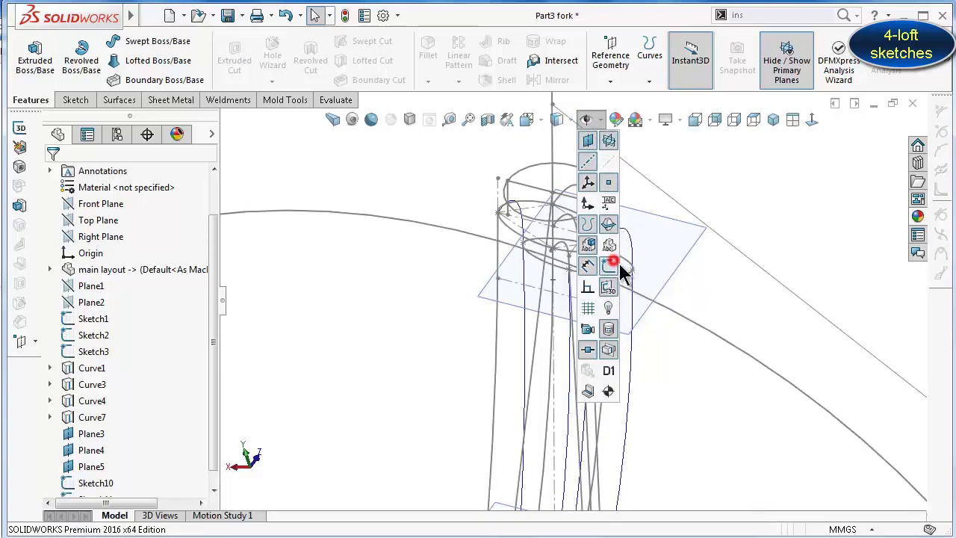
pyautogui.click(771, 198)
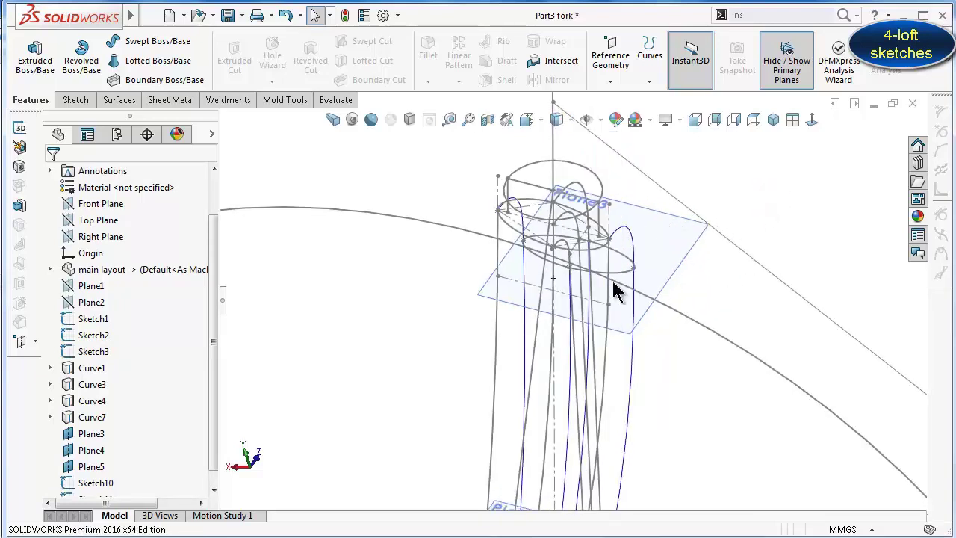
pyautogui.click(595, 122)
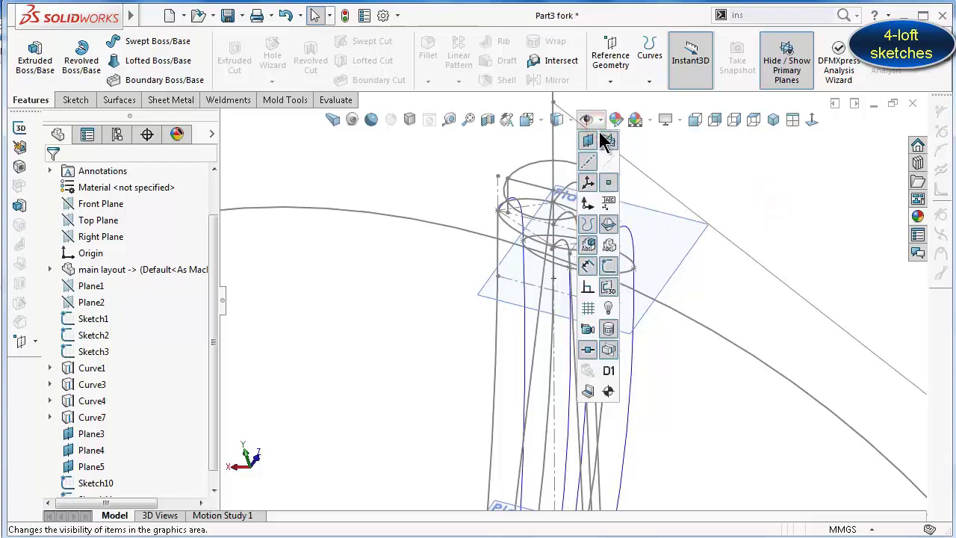
pyautogui.click(611, 272)
pyautogui.click(774, 200)
# Select Sketch10 and Sketch11 in the feature tree
pyautogui.scroll(-2, 625, 416)
pyautogui.scroll(-1, 580, 471)
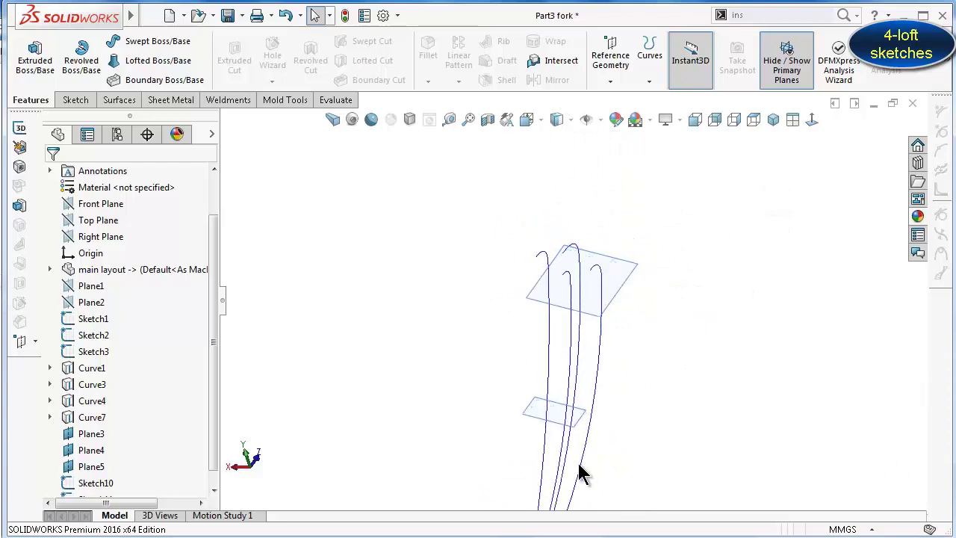
pyautogui.scroll(-1, 578, 464)
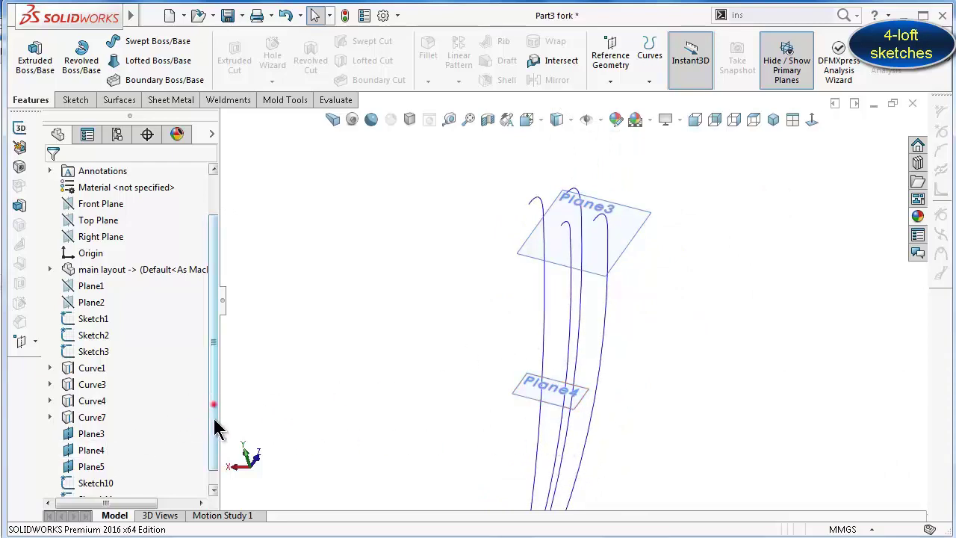
pyautogui.moveTo(215, 425); pyautogui.dragTo(145, 481)
pyautogui.click(90, 469)
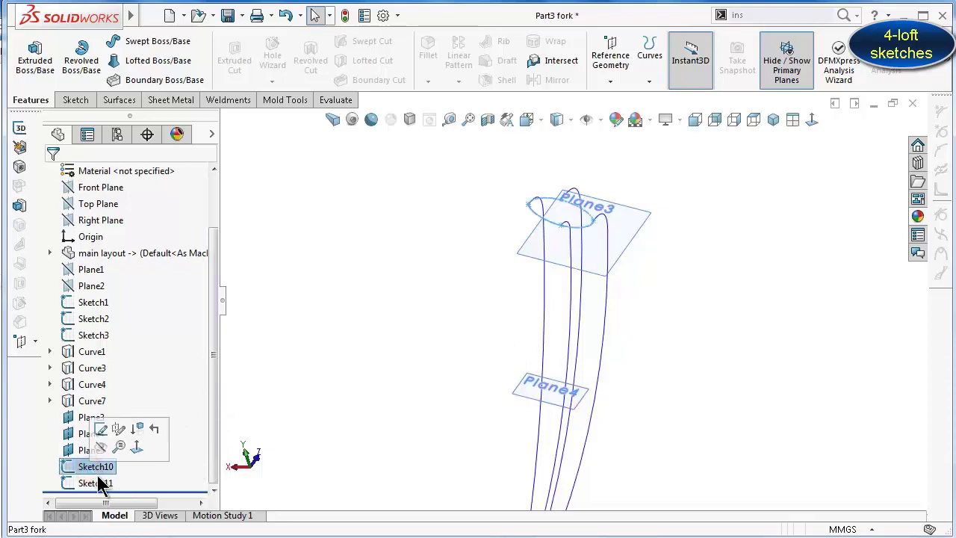
pyautogui.keyDown('ctrl'); pyautogui.click(102, 484); pyautogui.keyUp('ctrl')
pyautogui.click(102, 486)
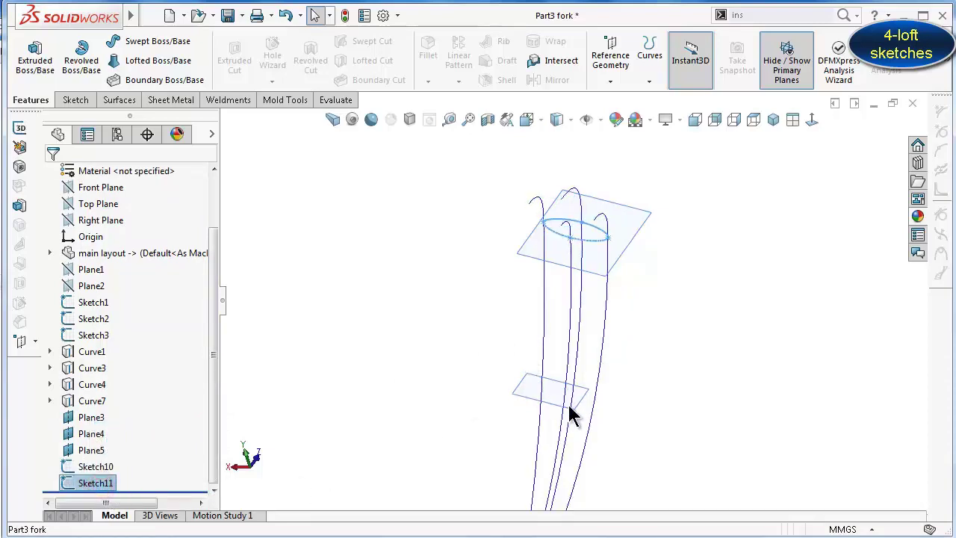
pyautogui.scroll(-3, 570, 415)
# Enlarge Plane4 by dragging its corner handle, then select it for sketching
pyautogui.click(396, 311)
pyautogui.click(488, 352)
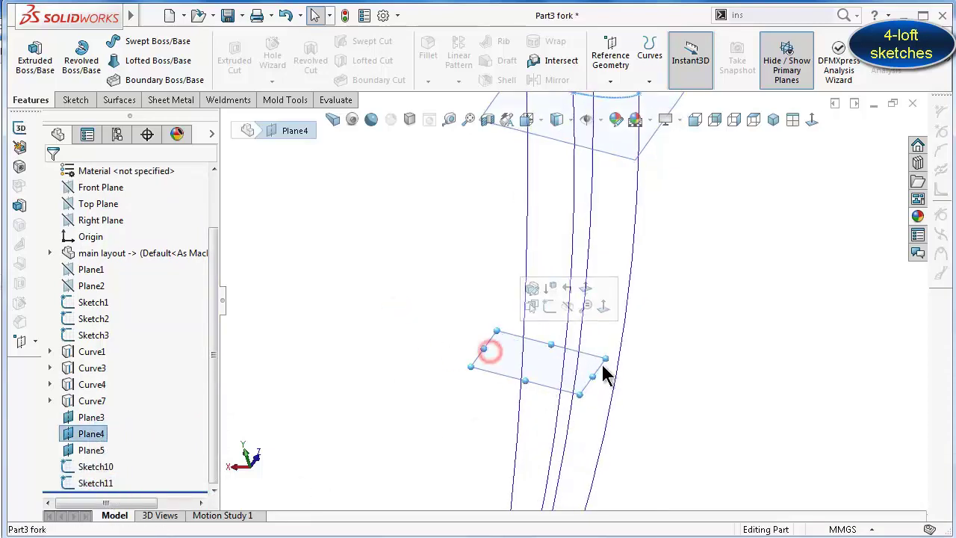
pyautogui.moveTo(603, 363)
pyautogui.mouseDown()
pyautogui.moveTo(639, 373)
pyautogui.moveTo(736, 342)
pyautogui.mouseUp()
pyautogui.click(781, 365)
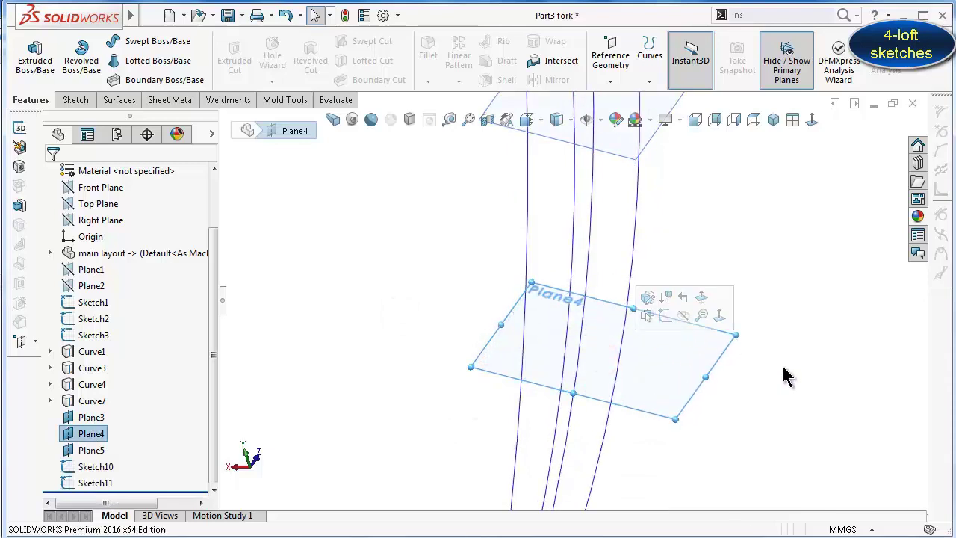
pyautogui.click(716, 361)
# Start a sketch on Plane4 and draw a closed four-point spline loop
pyautogui.click(773, 314)
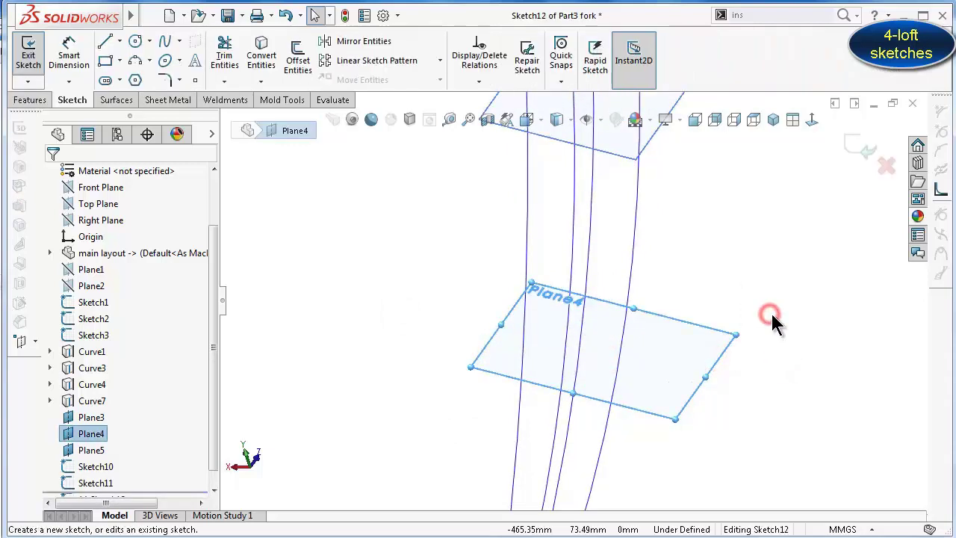
pyautogui.click(164, 42)
pyautogui.click(731, 275)
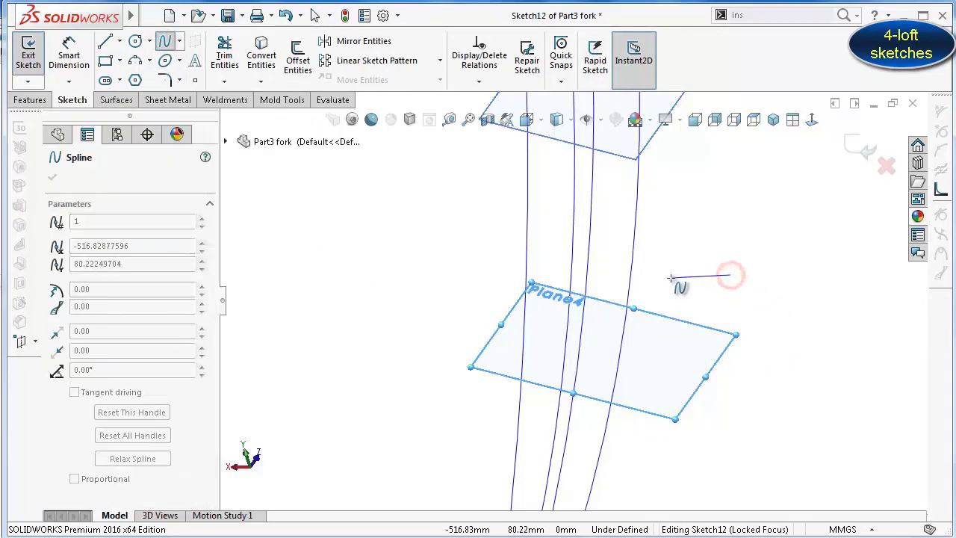
pyautogui.click(670, 277)
pyautogui.click(759, 316)
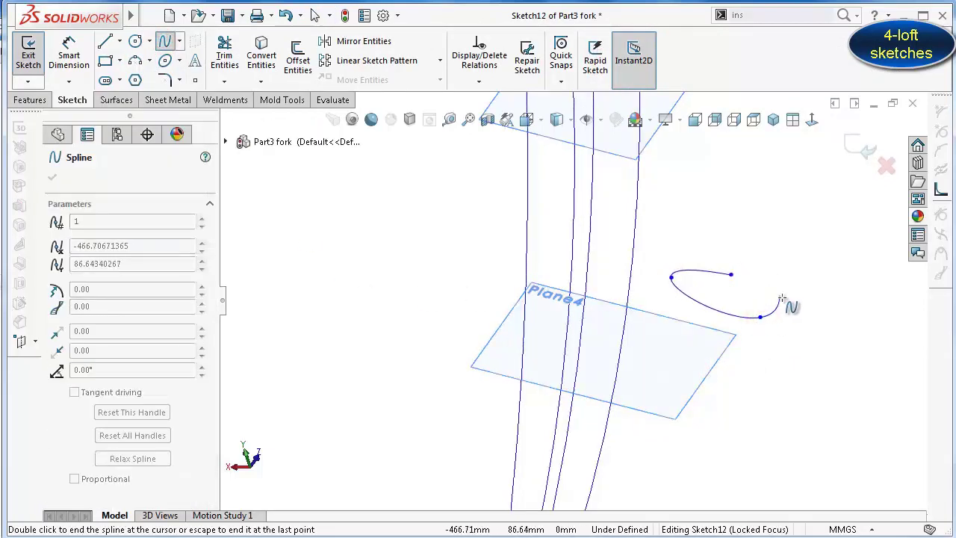
pyautogui.click(782, 298)
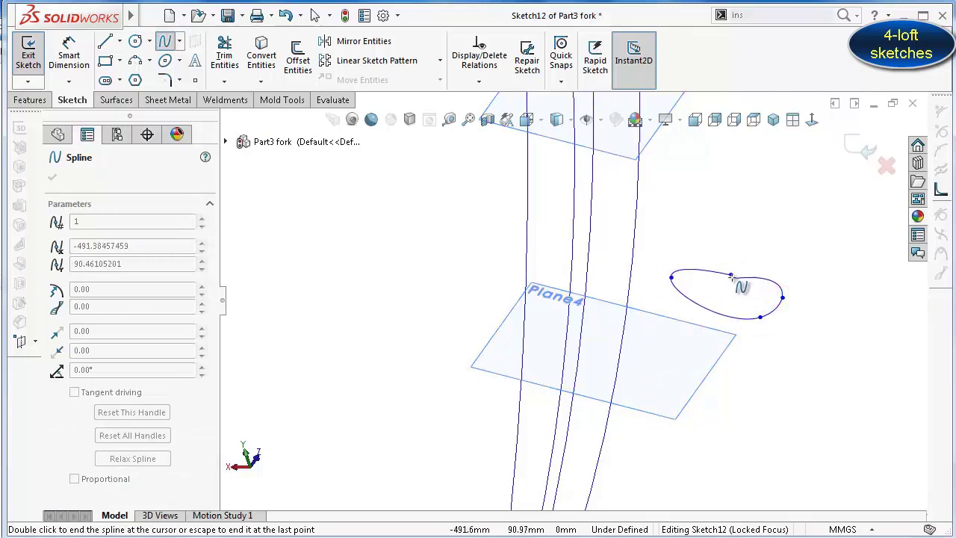
pyautogui.click(731, 276)
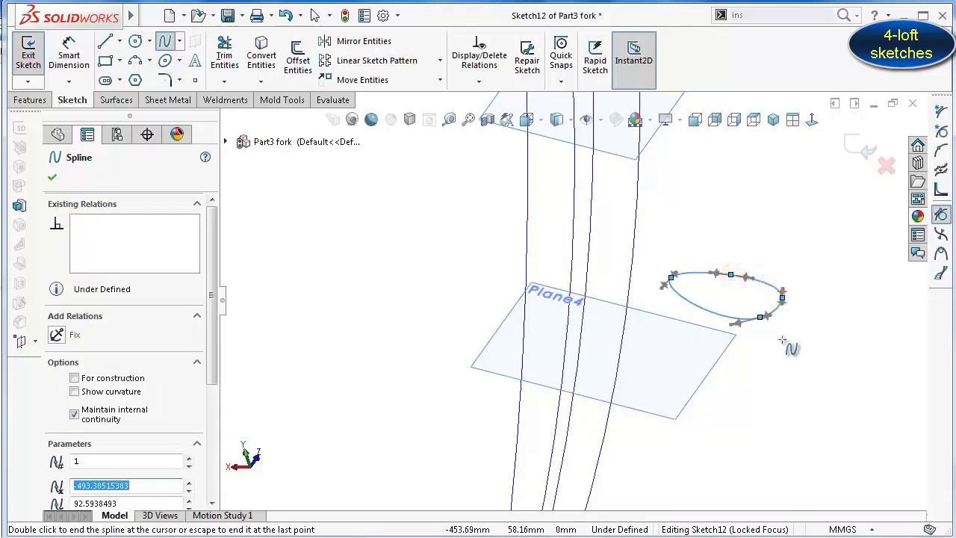
pyautogui.press('Escape')
# Try piercing a spline point onto a guide curve, then undo it and view the sketch face-on
pyautogui.click(776, 224)
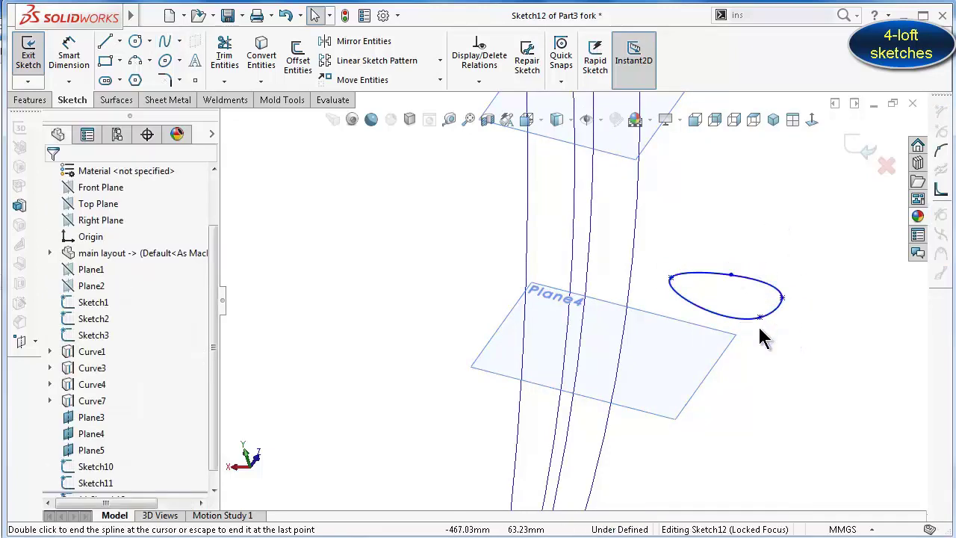
pyautogui.click(781, 296)
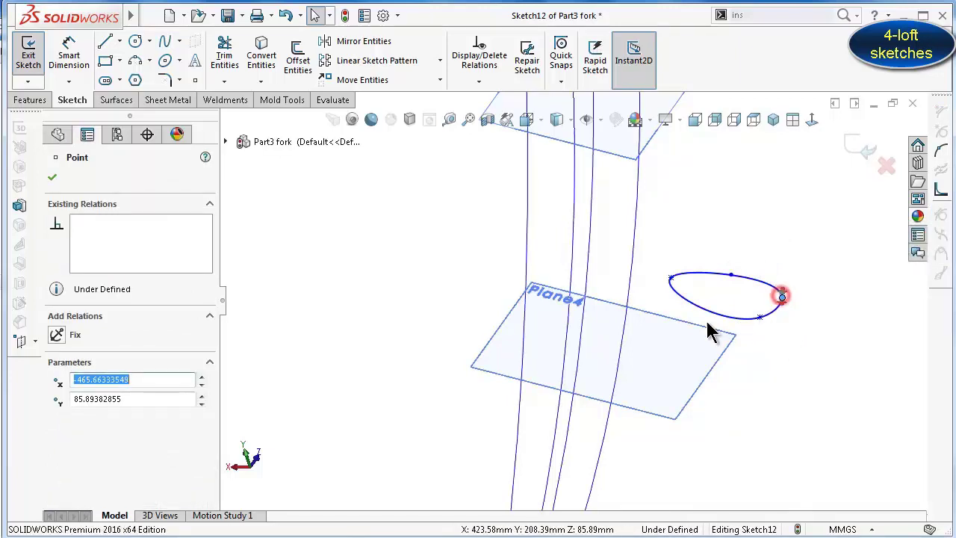
pyautogui.keyDown('ctrl'); pyautogui.click(633, 263); pyautogui.keyUp('ctrl')
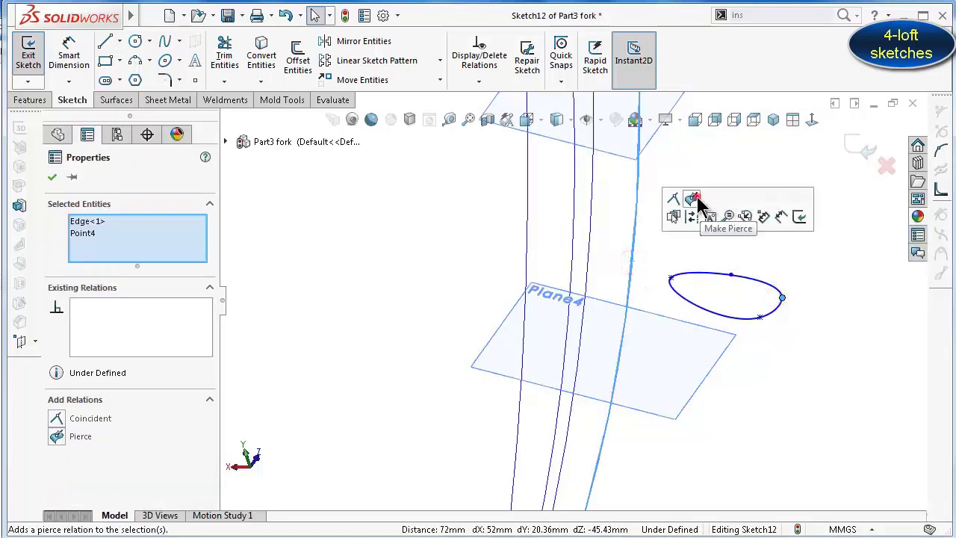
pyautogui.click(696, 197)
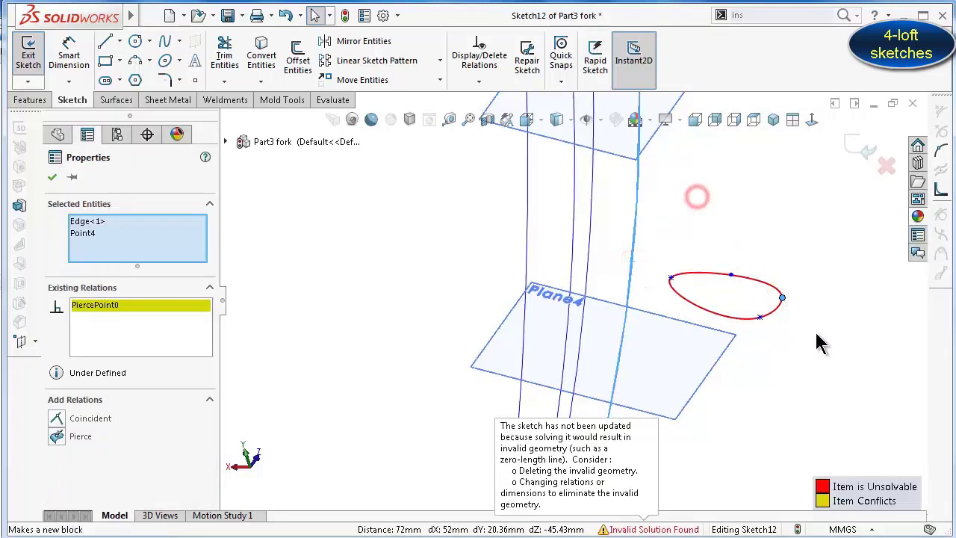
pyautogui.click(360, 288)
pyautogui.moveTo(593, 299); pyautogui.dragTo(728, 230, button='middle')
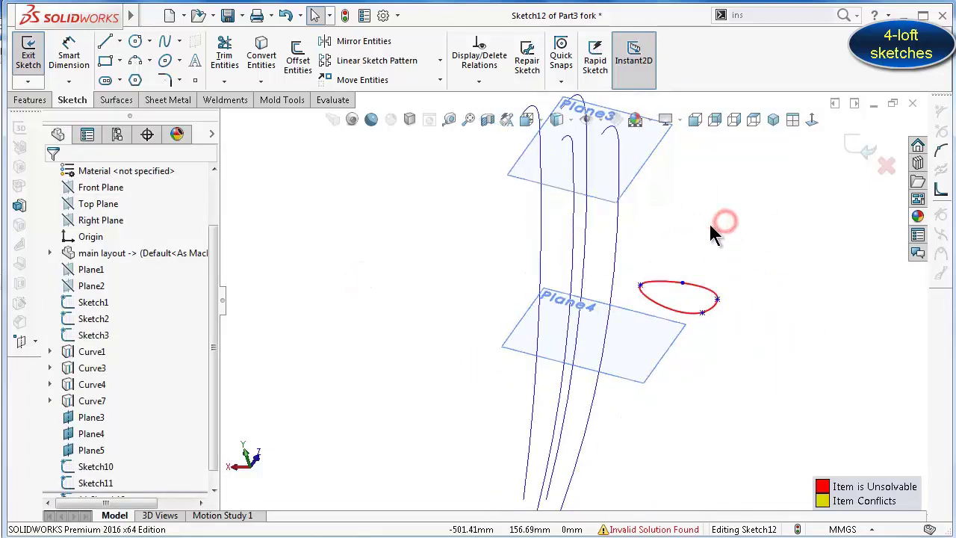
pyautogui.hotkey('ctrl', 'z')
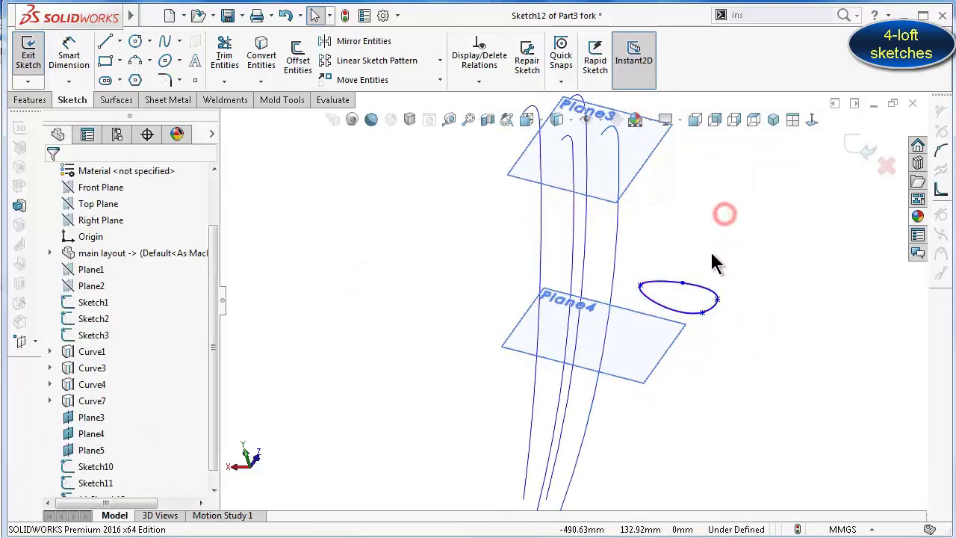
pyautogui.click(812, 121)
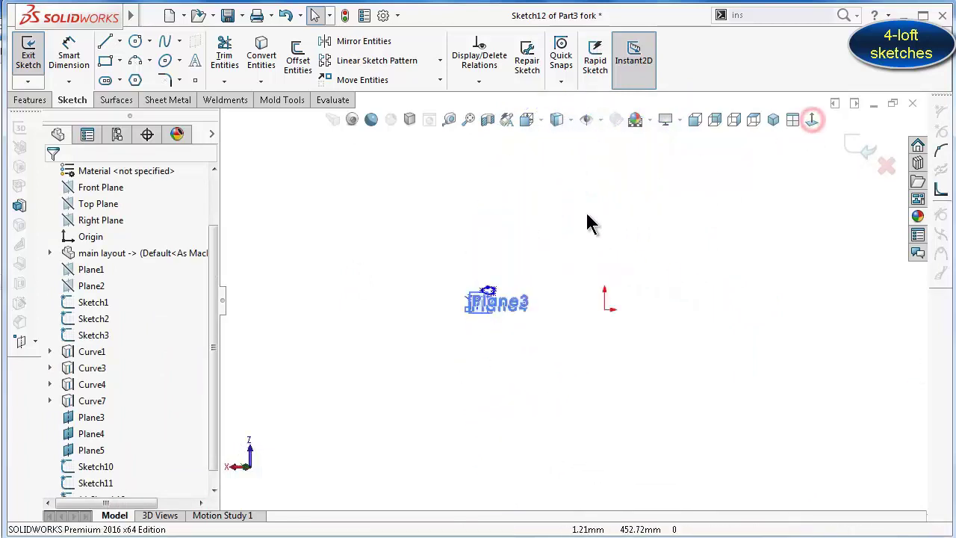
# Delete the invalid spline loop
pyautogui.moveTo(533, 215); pyautogui.dragTo(624, 217)
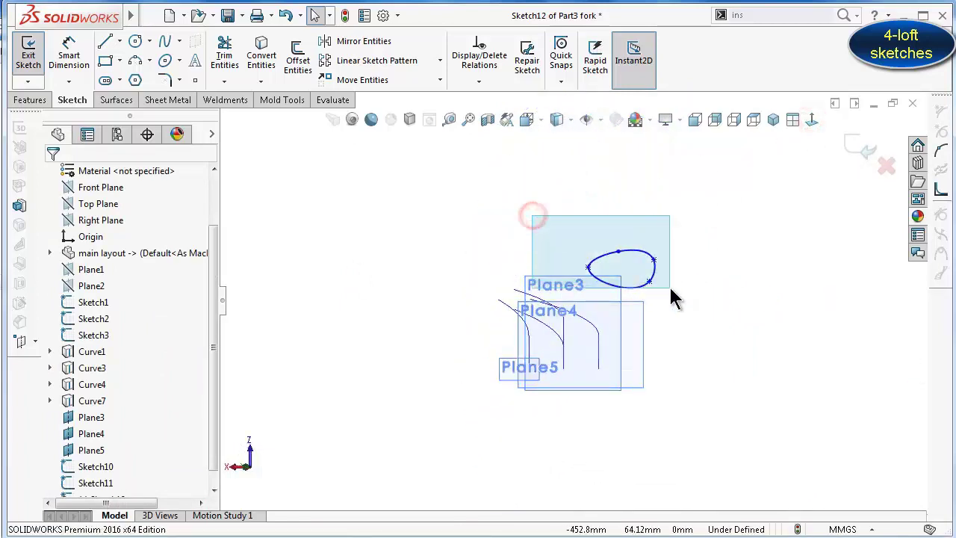
pyautogui.click(630, 254)
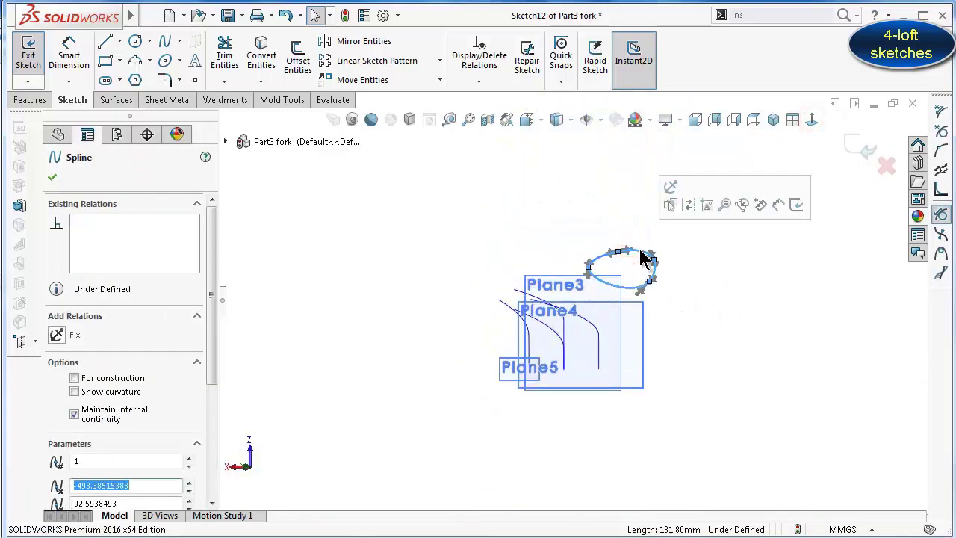
pyautogui.press('Delete')
# Draw a replacement closed four-point spline loop and view it from an angle
pyautogui.click(165, 44)
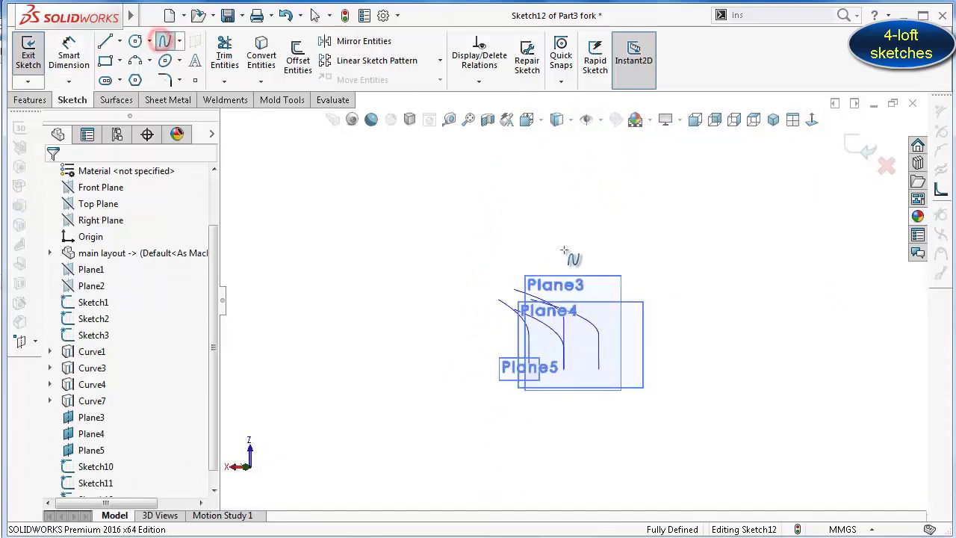
pyautogui.scroll(-2, 553, 260)
pyautogui.click(533, 232)
pyautogui.click(470, 255)
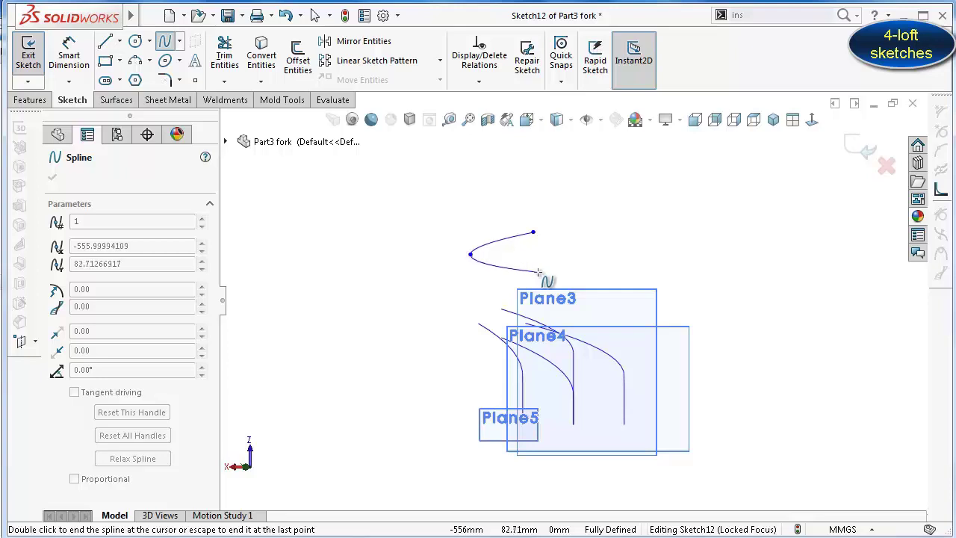
pyautogui.click(539, 272)
pyautogui.click(593, 254)
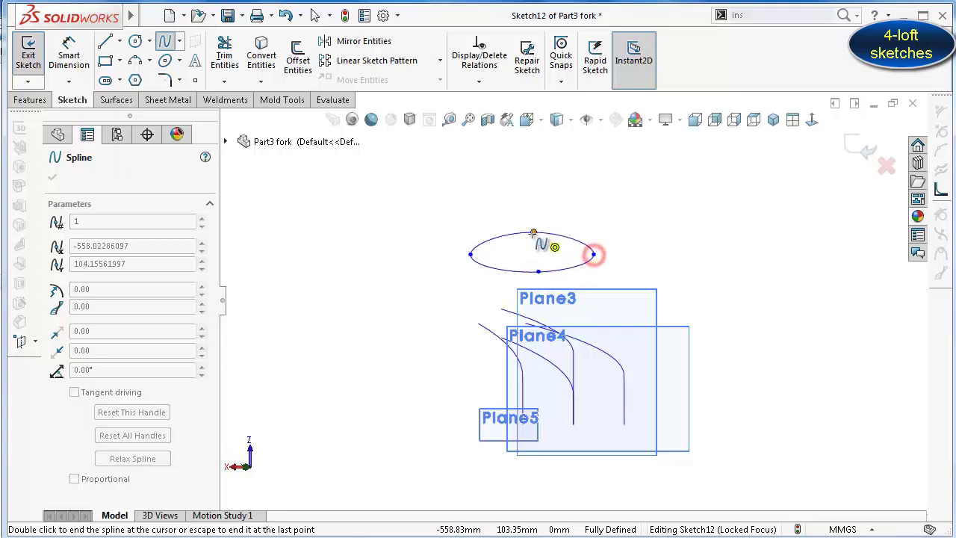
pyautogui.click(533, 232)
pyautogui.press('Escape')
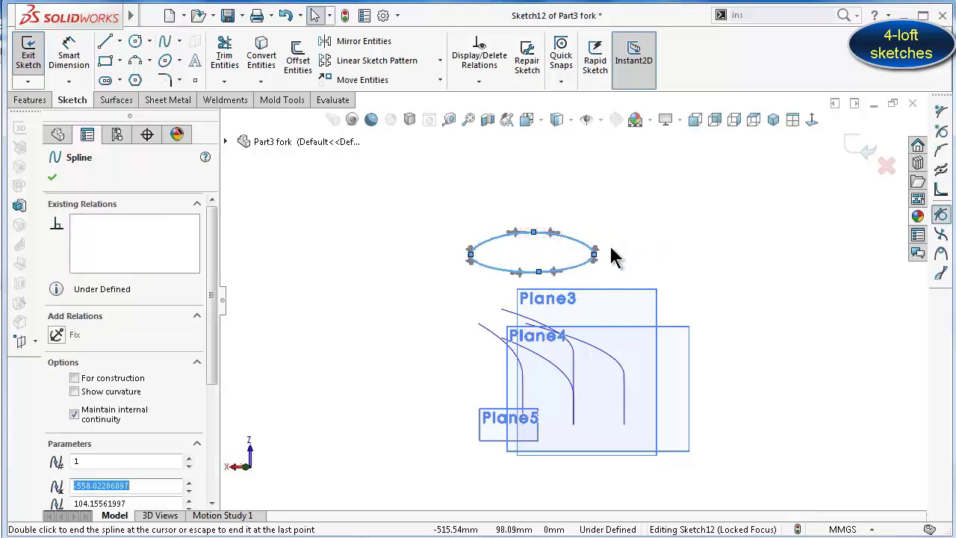
pyautogui.moveTo(632, 299)
pyautogui.mouseDown(button='middle')
pyautogui.moveTo(632, 278)
pyautogui.moveTo(644, 321)
pyautogui.moveTo(621, 373)
pyautogui.moveTo(616, 433)
pyautogui.moveTo(607, 416)
pyautogui.moveTo(707, 316)
pyautogui.moveTo(799, 260)
pyautogui.moveTo(723, 245)
pyautogui.moveTo(709, 220)
pyautogui.moveTo(704, 234)
pyautogui.mouseUp(button='middle')
pyautogui.doubleClick(698, 247)
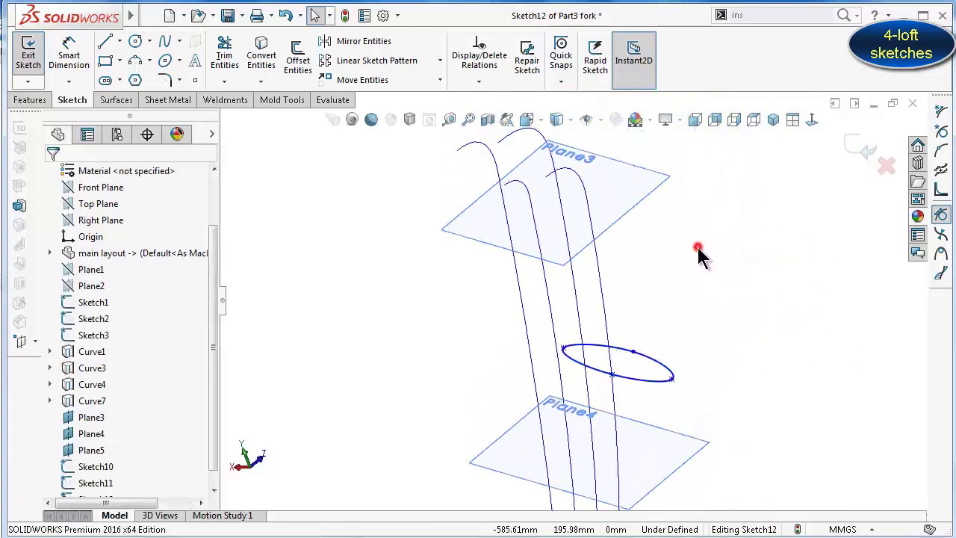
# Pierce two loop points onto their guide curves, enlarging the loop to reach the second
pyautogui.click(671, 380)
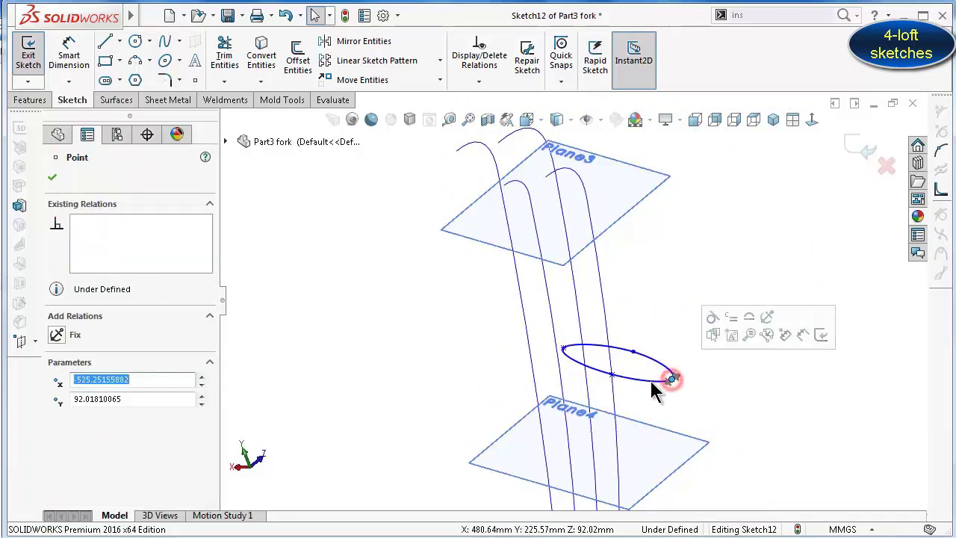
pyautogui.keyDown('ctrl'); pyautogui.click(607, 327); pyautogui.keyUp('ctrl')
pyautogui.click(666, 264)
pyautogui.click(755, 380)
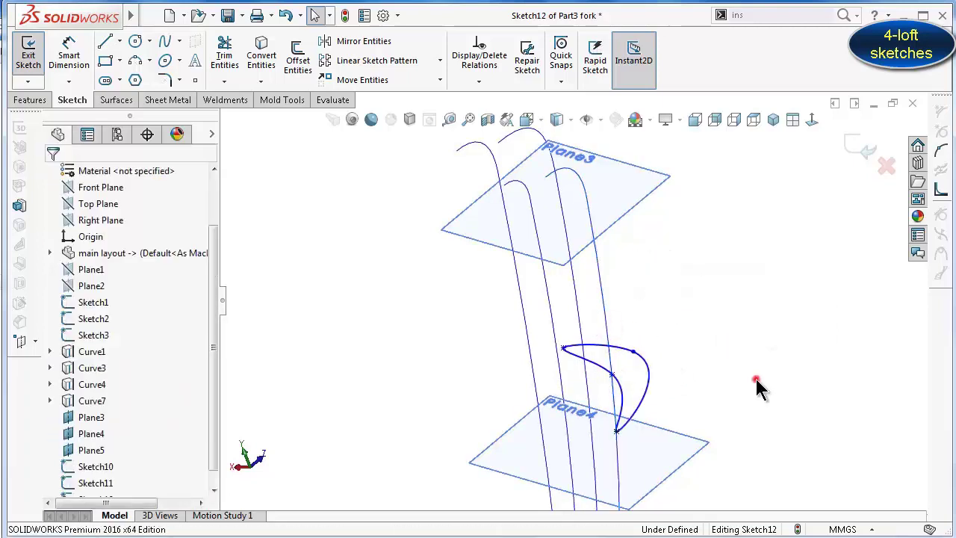
pyautogui.click(610, 376)
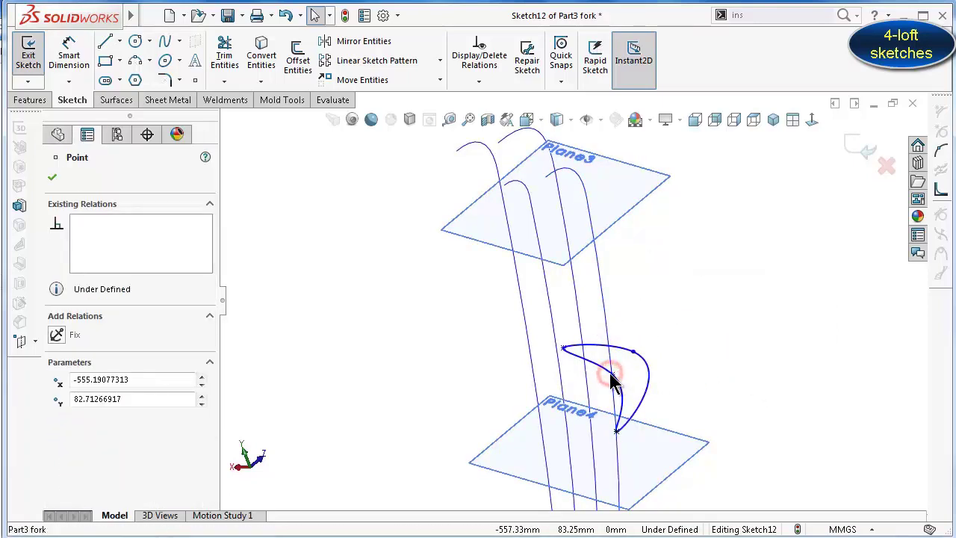
pyautogui.moveTo(610, 380); pyautogui.dragTo(573, 375)
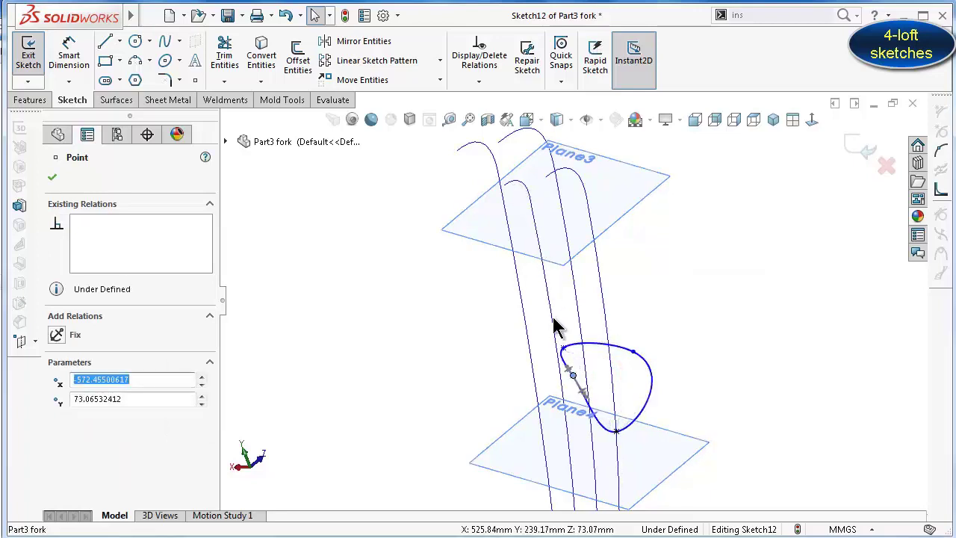
pyautogui.keyDown('ctrl'); pyautogui.click(560, 379); pyautogui.keyUp('ctrl')
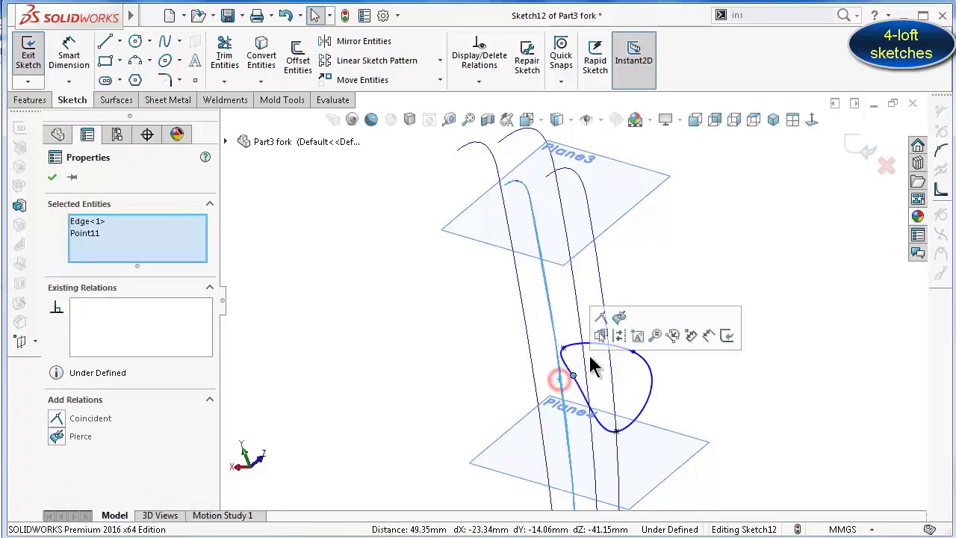
pyautogui.click(619, 317)
pyautogui.click(776, 325)
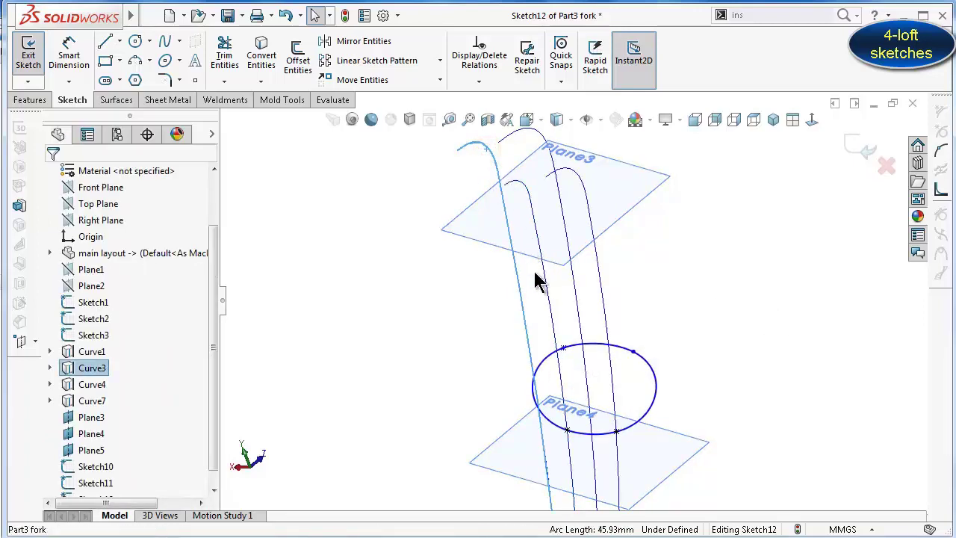
# Pierce the remaining loop points onto the leftmost guide curve and Curve7
pyautogui.click(562, 348)
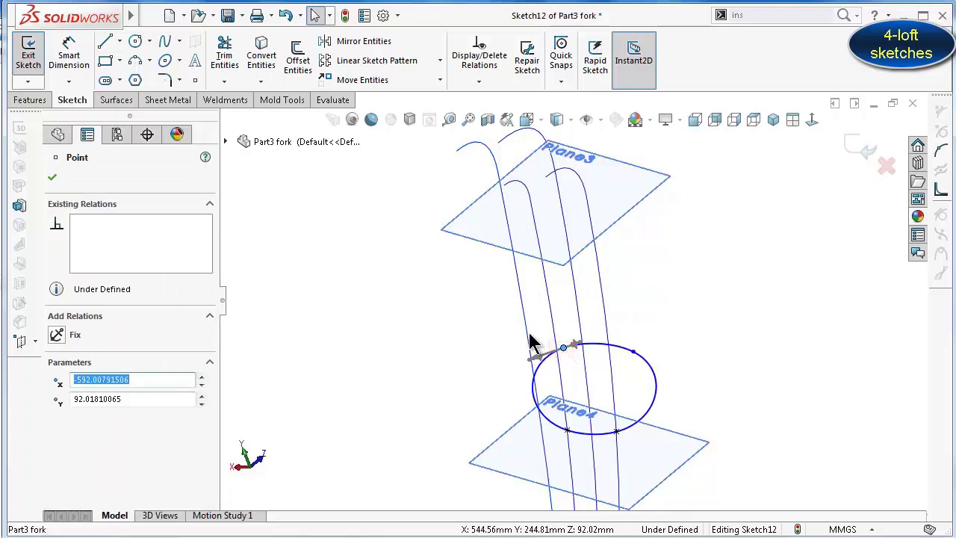
pyautogui.keyDown('ctrl'); pyautogui.click(526, 334); pyautogui.keyUp('ctrl')
pyautogui.click(587, 271)
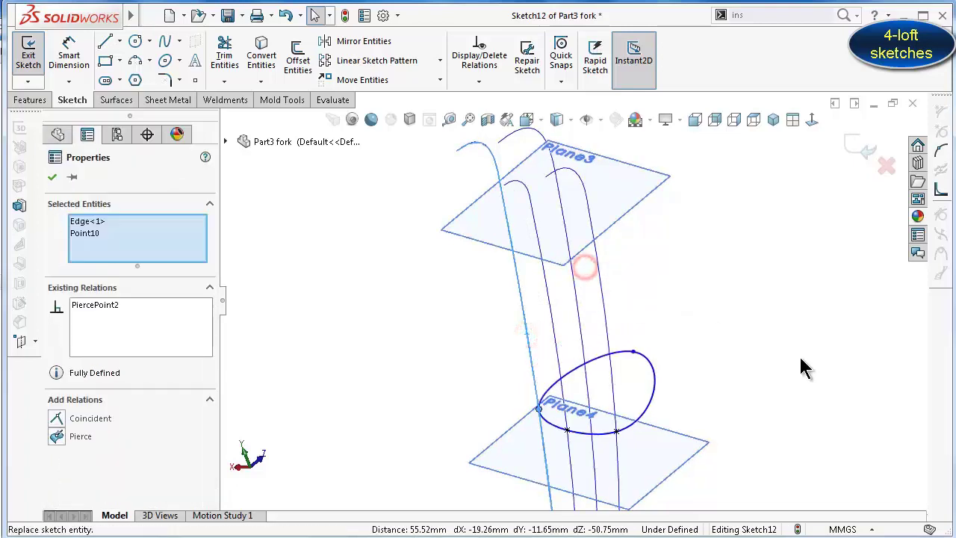
pyautogui.click(799, 355)
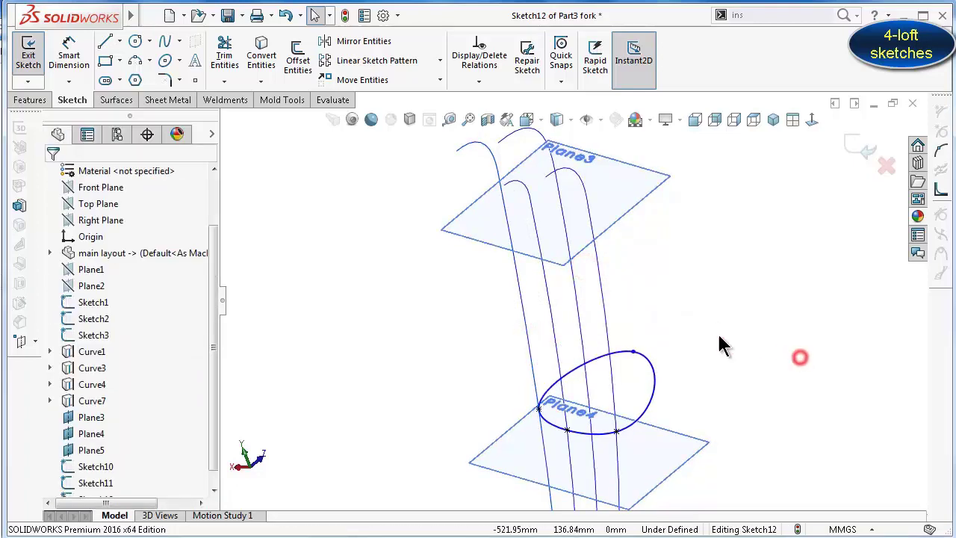
pyautogui.click(511, 134)
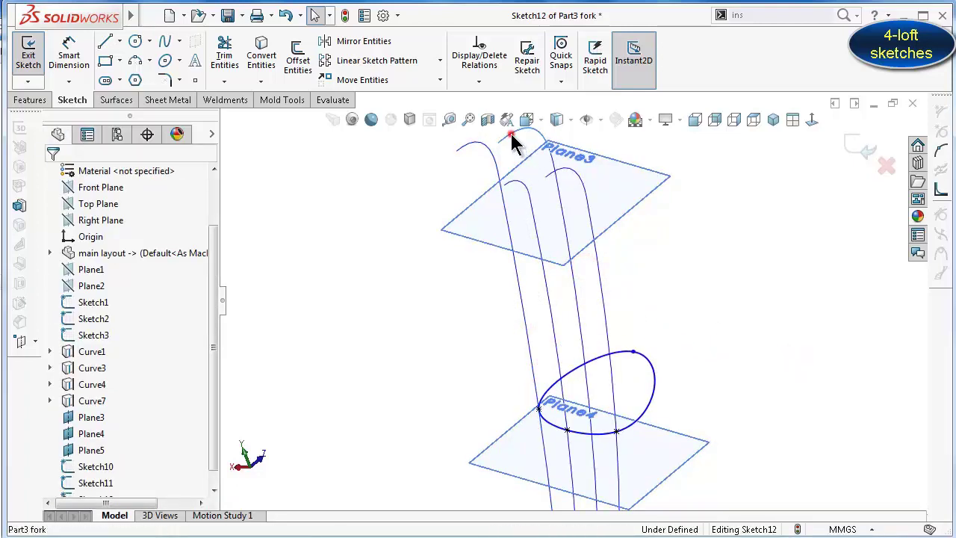
pyautogui.click(632, 351)
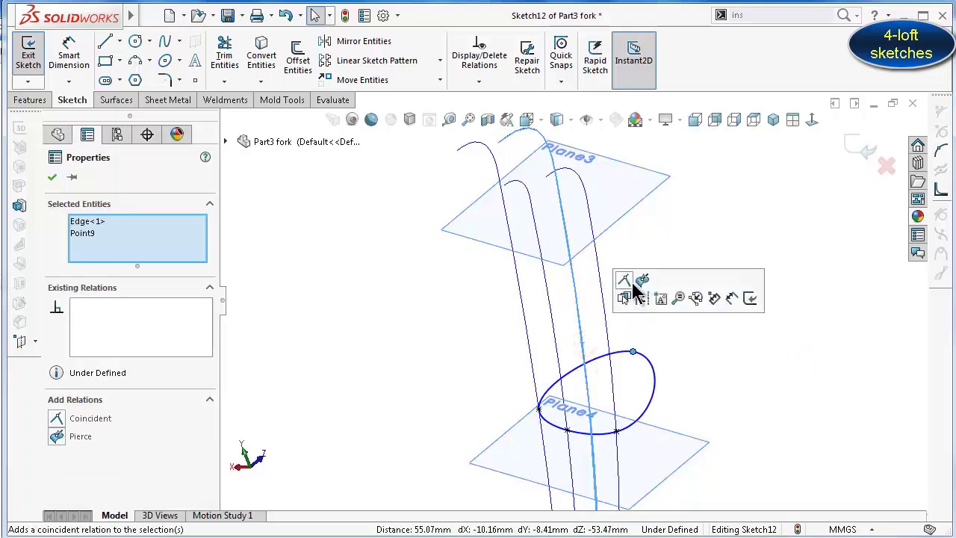
pyautogui.click(642, 279)
pyautogui.click(758, 357)
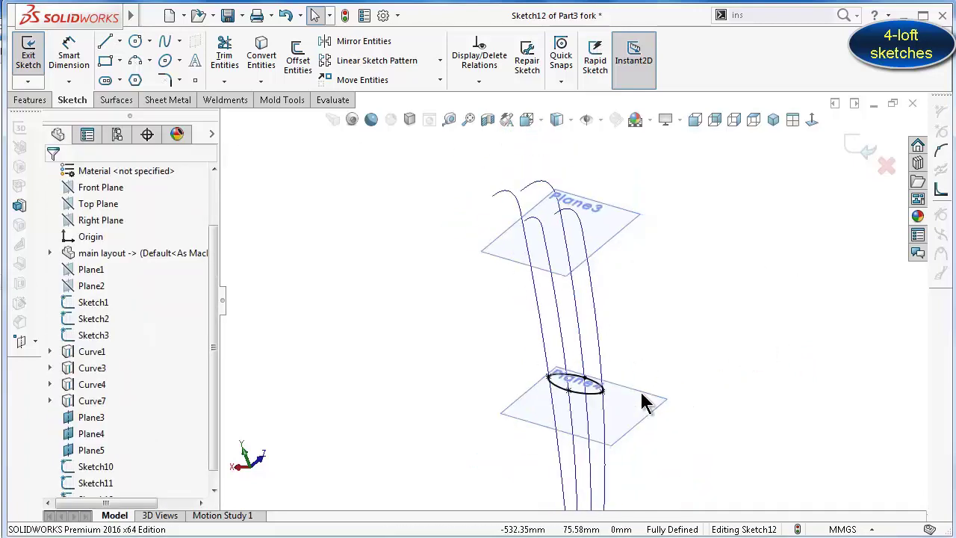
pyautogui.scroll(1, 745, 342)
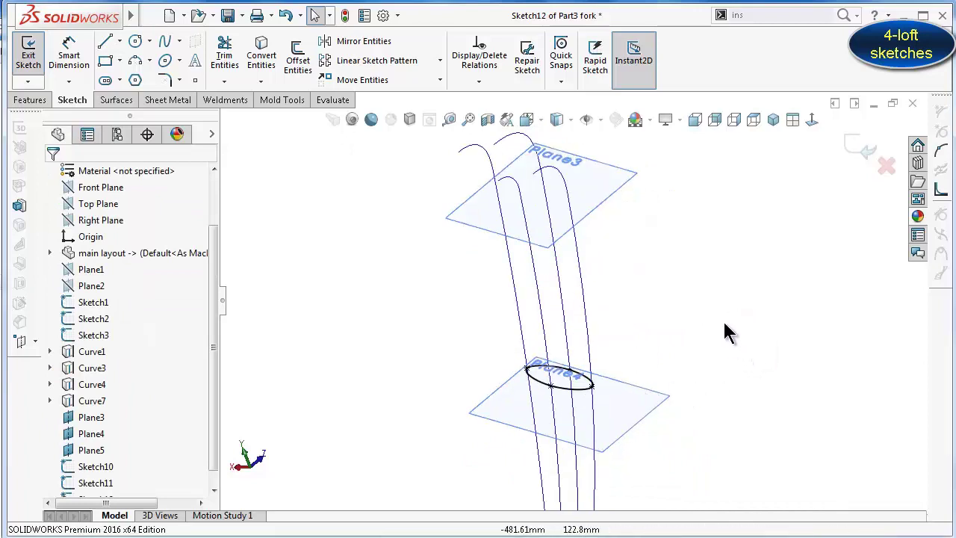
# Exit Sketch12, bring Plane5 into view and enlarge it from its corner
pyautogui.click(856, 146)
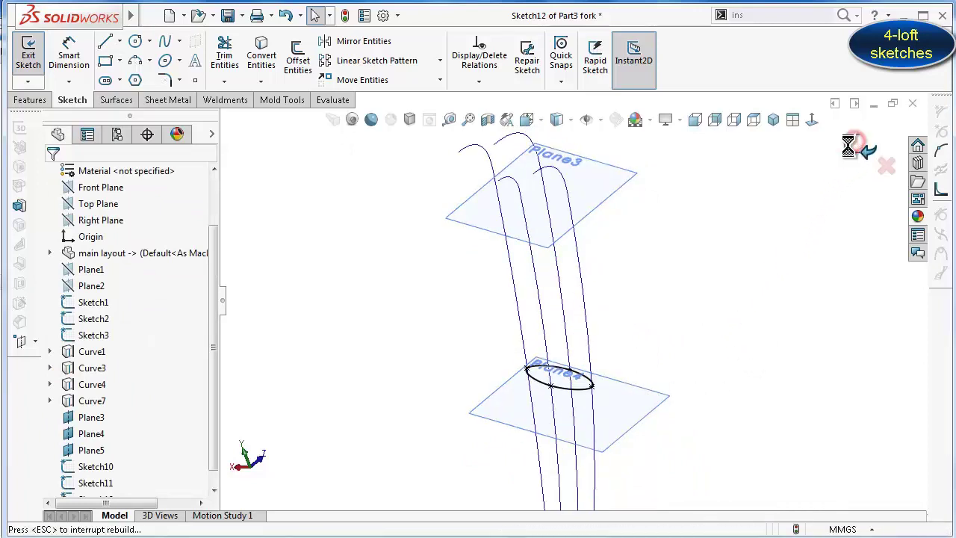
pyautogui.click(341, 362)
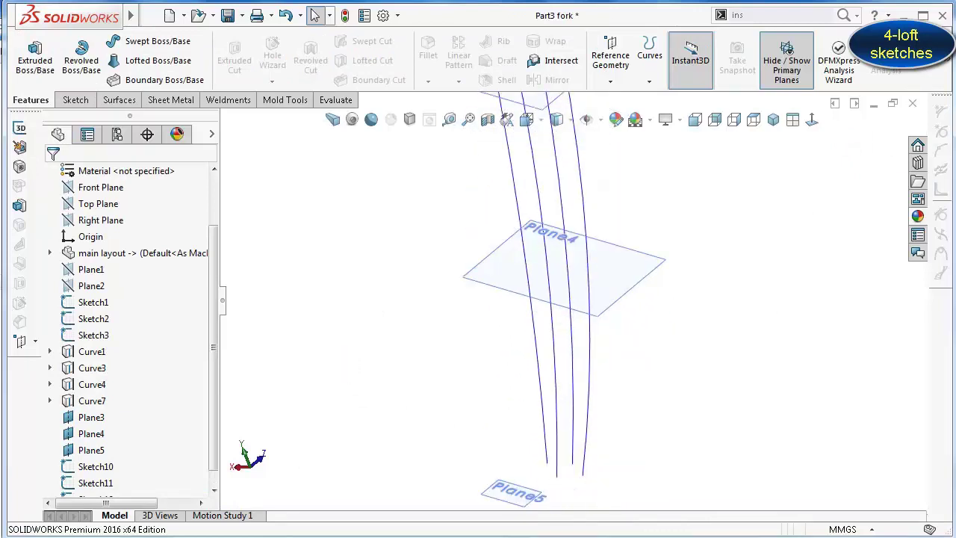
pyautogui.moveTo(626, 424)
pyautogui.mouseDown(button='middle')
pyautogui.moveTo(607, 399)
pyautogui.moveTo(612, 437)
pyautogui.moveTo(584, 415)
pyautogui.moveTo(566, 336)
pyautogui.moveTo(579, 364)
pyautogui.moveTo(550, 416)
pyautogui.moveTo(463, 401)
pyautogui.mouseUp(button='middle')
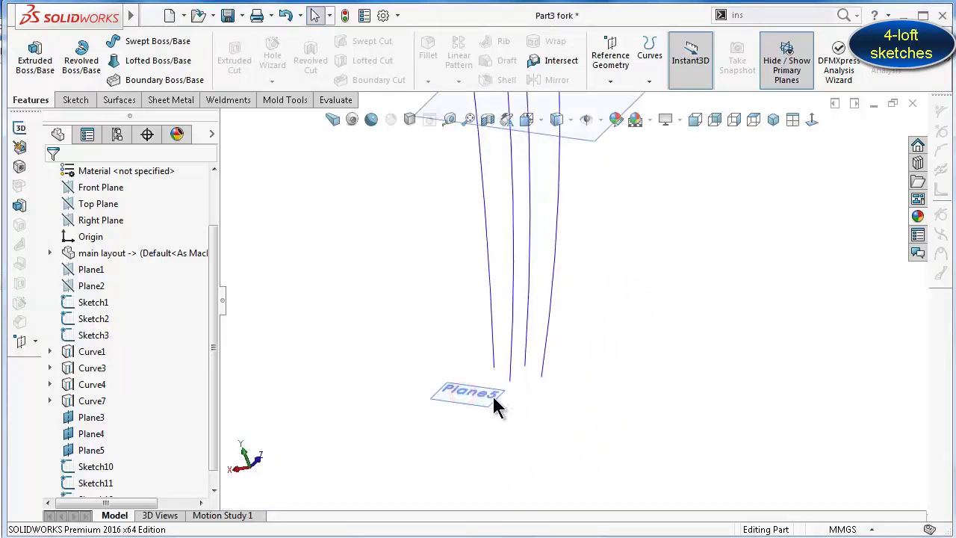
pyautogui.click(496, 407)
pyautogui.moveTo(507, 403); pyautogui.dragTo(695, 325)
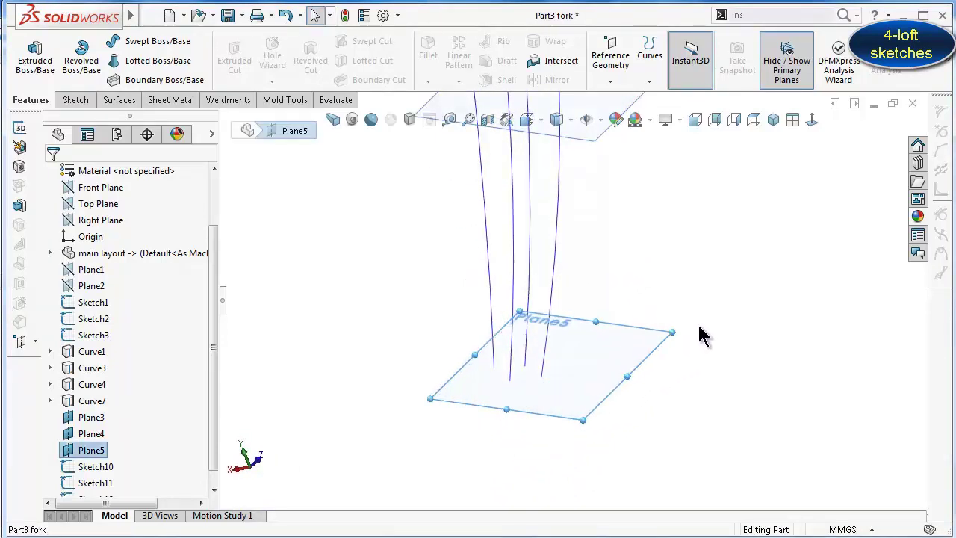
pyautogui.click(346, 340)
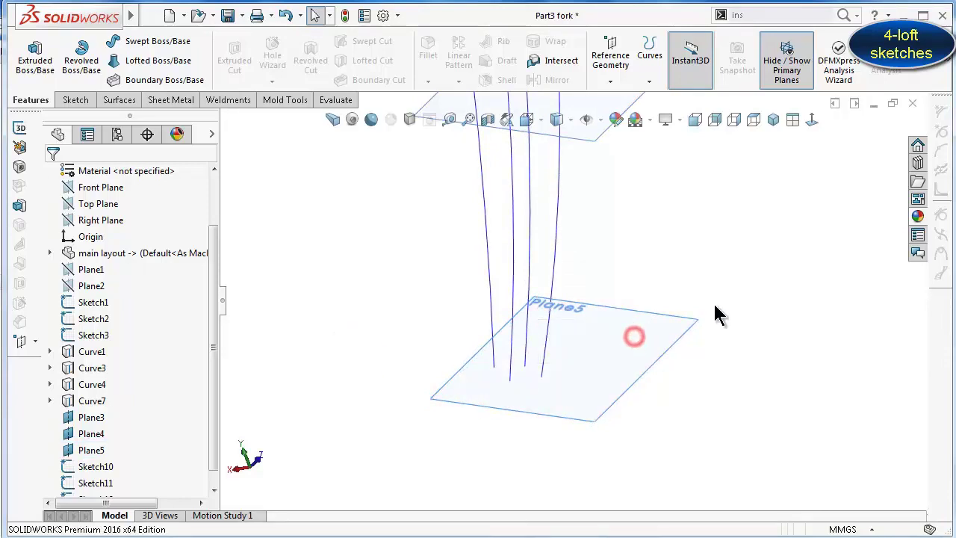
pyautogui.click(688, 328)
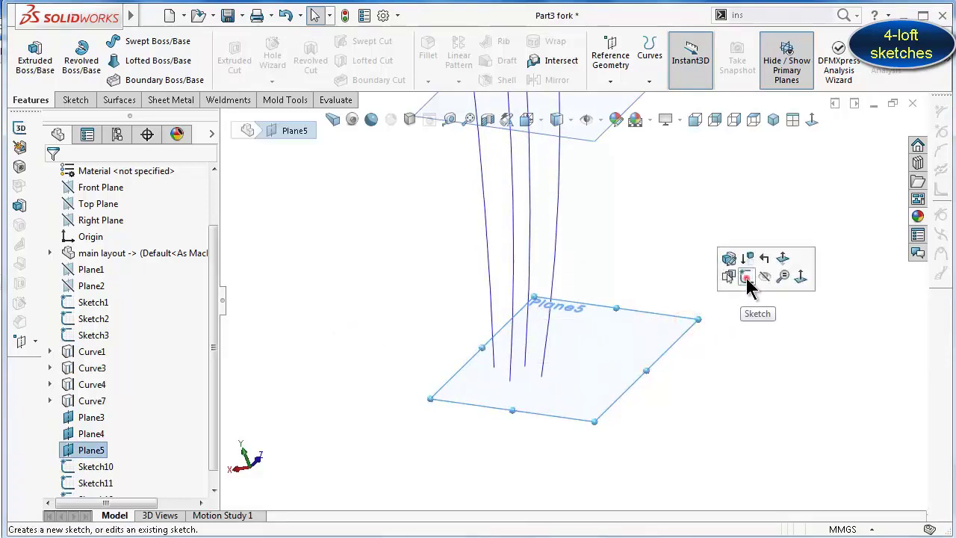
# Start a new sketch on Plane5 and view it face-on
pyautogui.click(747, 273)
pyautogui.click(813, 121)
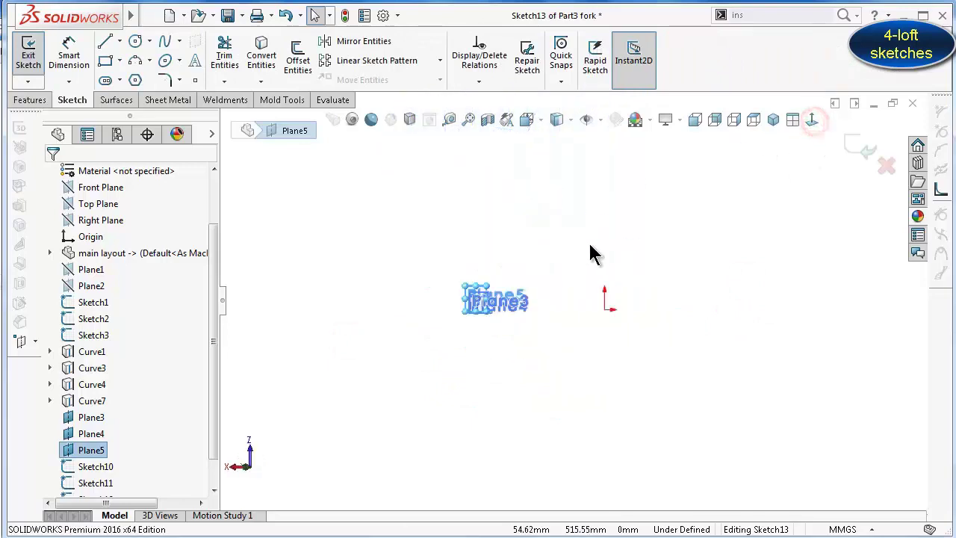
pyautogui.scroll(-2, 510, 213)
pyautogui.scroll(-1, 509, 250)
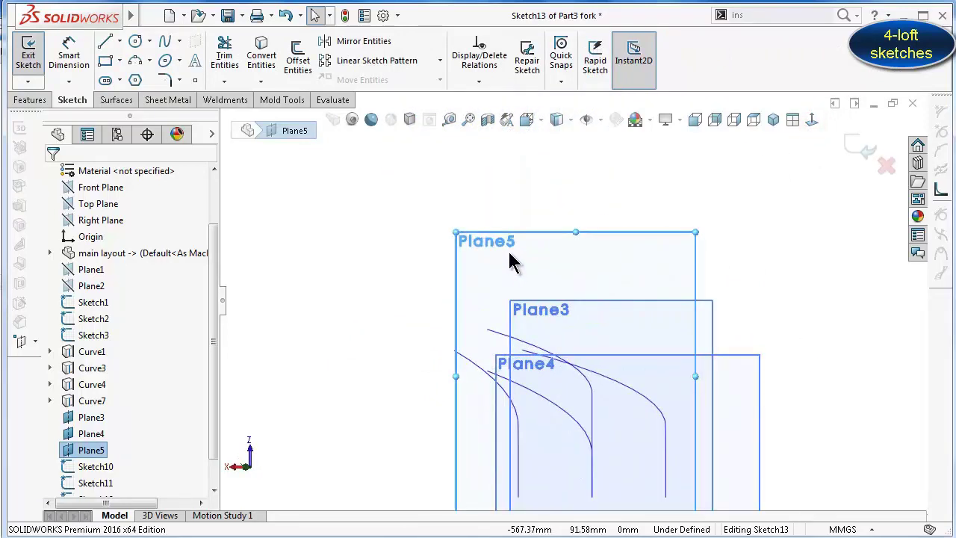
pyautogui.scroll(2, 502, 243)
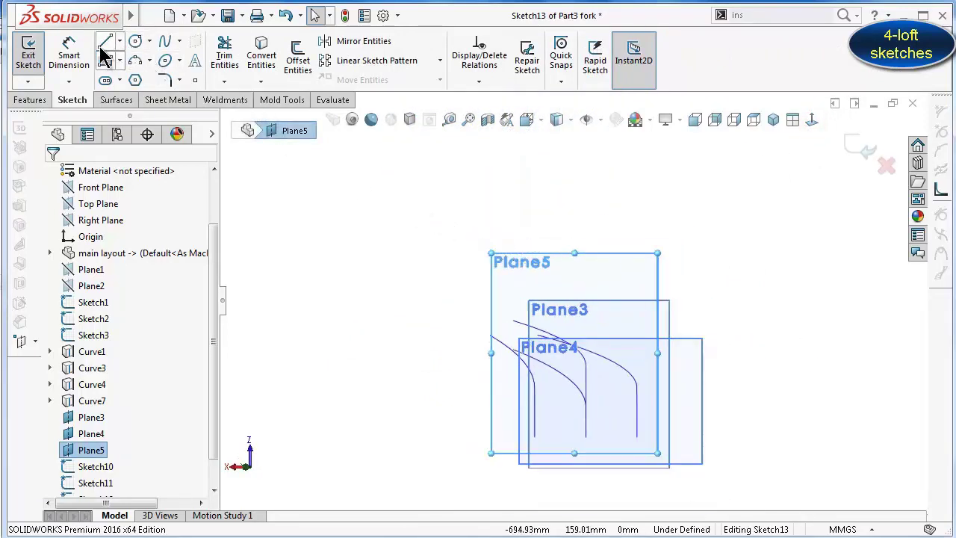
# Draw a closed four-point spline loop near the lower curve ends and orbit to see it in 3D
pyautogui.click(164, 44)
pyautogui.click(541, 184)
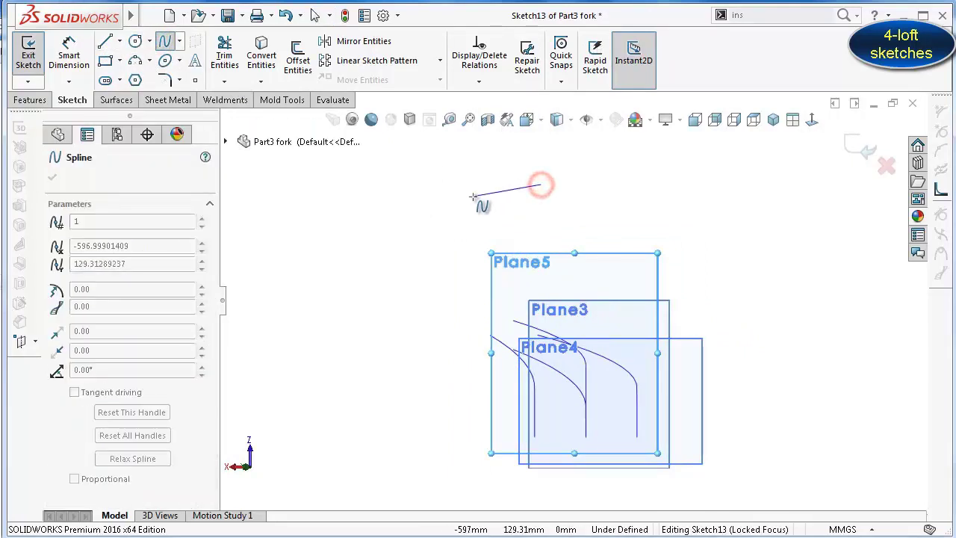
pyautogui.click(473, 196)
pyautogui.click(544, 217)
pyautogui.click(601, 206)
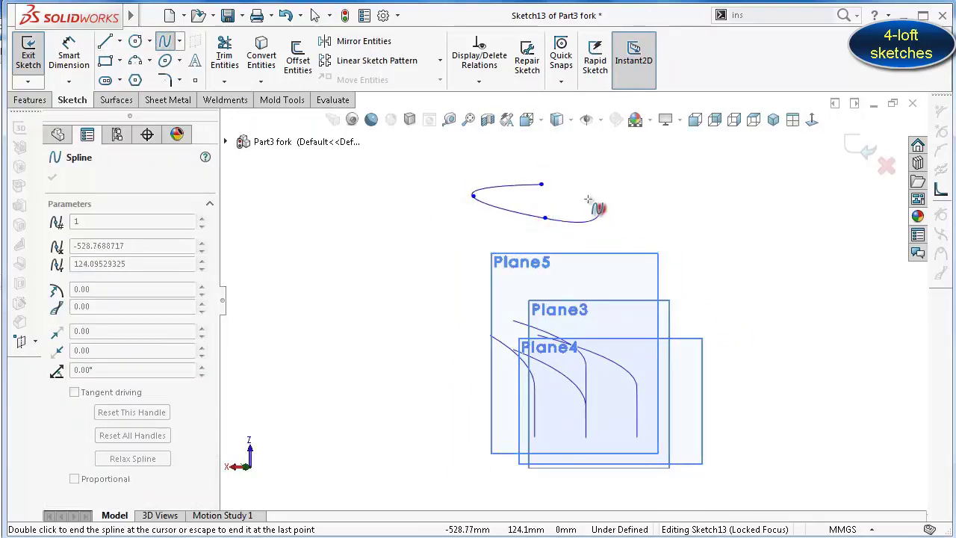
pyautogui.click(542, 183)
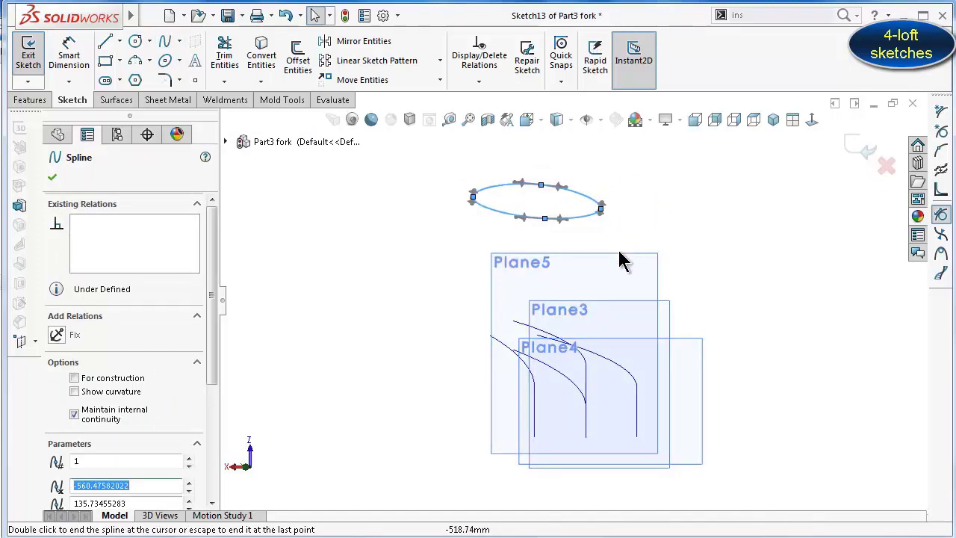
pyautogui.moveTo(620, 251)
pyautogui.mouseDown(button='middle')
pyautogui.moveTo(610, 292)
pyautogui.moveTo(672, 416)
pyautogui.moveTo(709, 332)
pyautogui.mouseUp(button='middle')
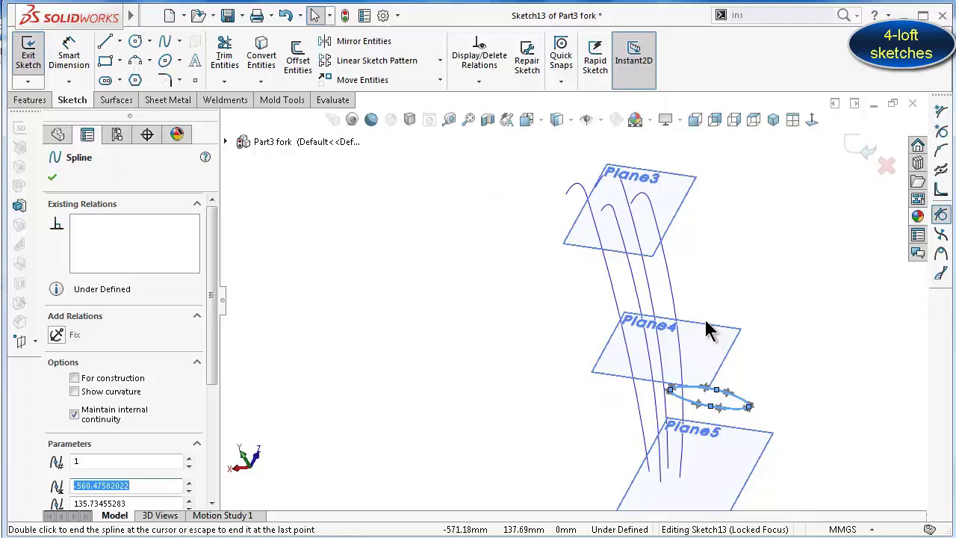
# Hide Plane3, Plane4 and Plane5 from the view
pyautogui.click(694, 188)
pyautogui.click(733, 176)
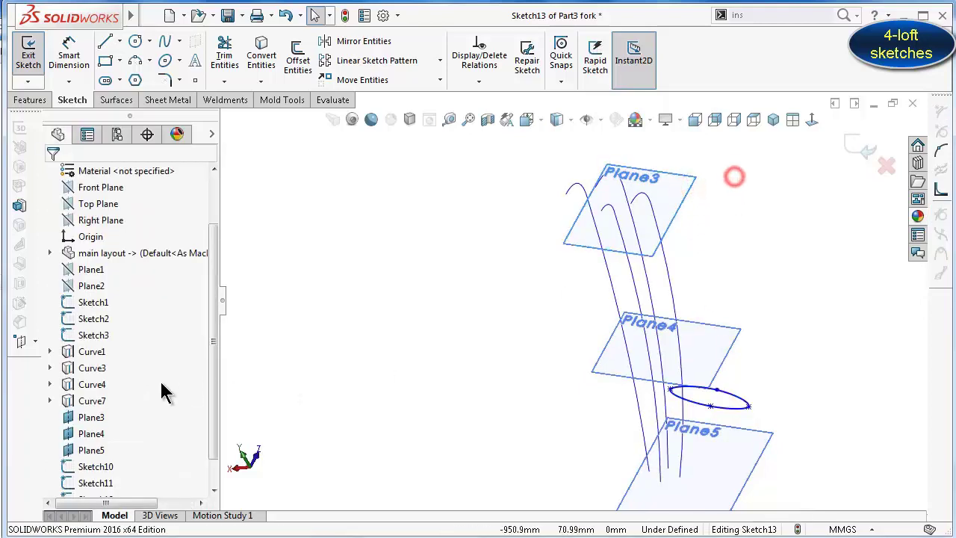
pyautogui.click(90, 418)
pyautogui.click(122, 397)
pyautogui.click(91, 434)
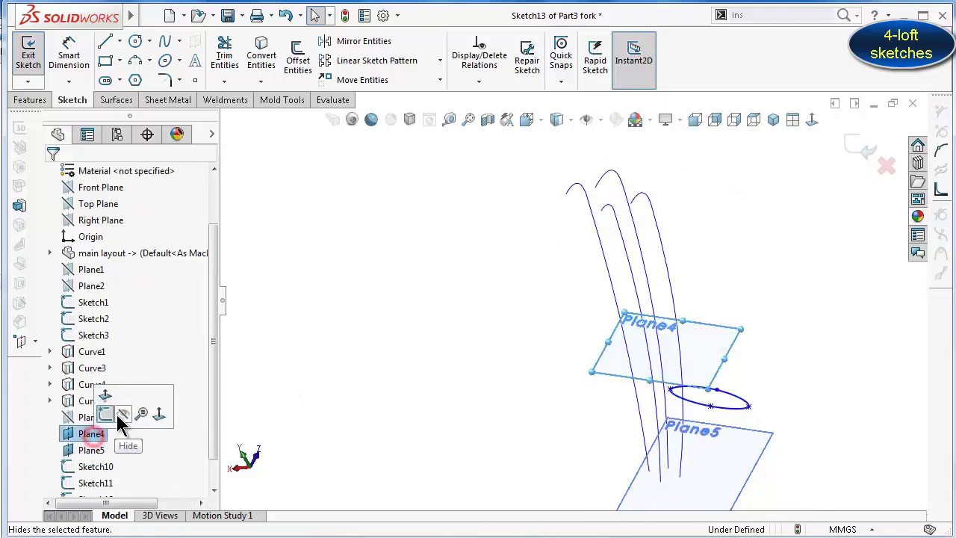
pyautogui.click(123, 412)
pyautogui.click(97, 449)
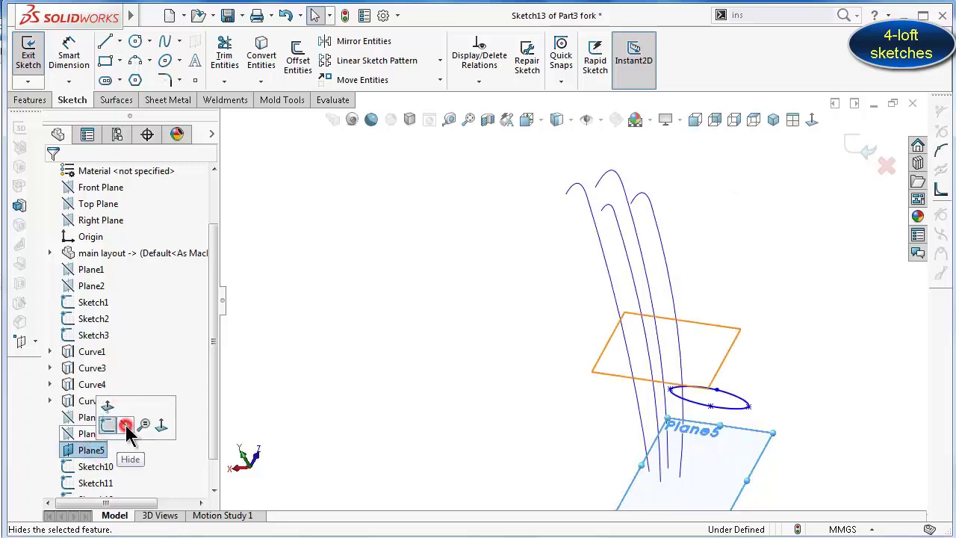
pyautogui.click(125, 425)
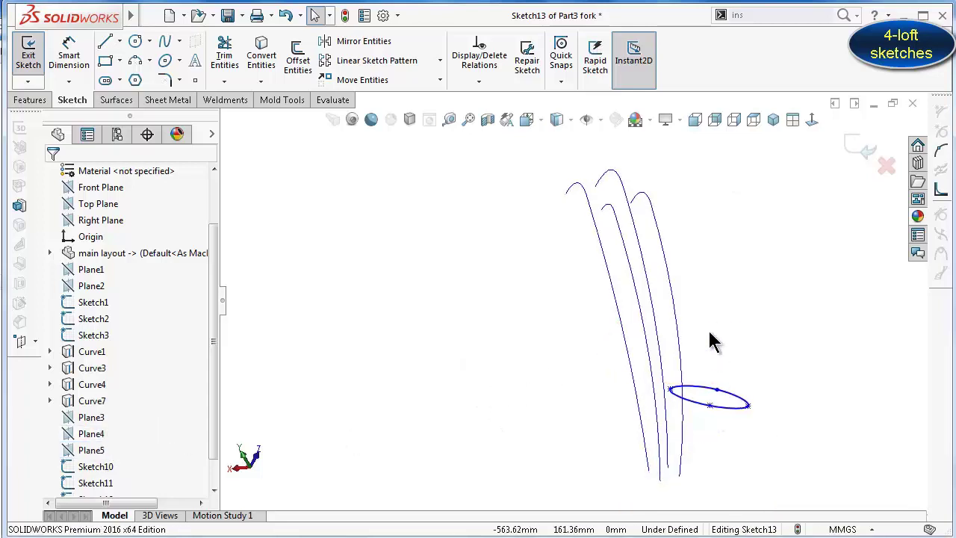
pyautogui.moveTo(713, 341); pyautogui.dragTo(674, 252, button='middle')
# Try piercing the loop's end point onto Curve1, then undo the invalid relation
pyautogui.click(670, 240)
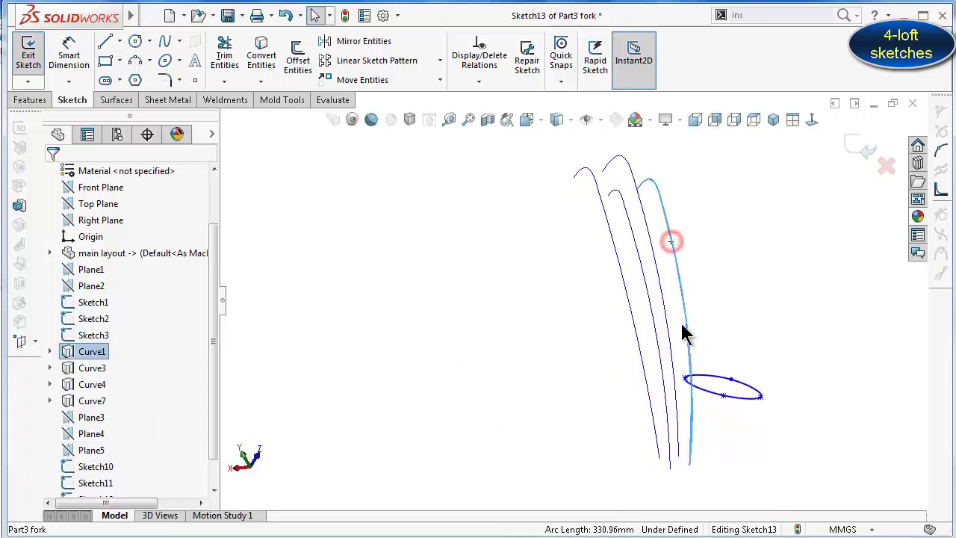
pyautogui.scroll(-2, 750, 403)
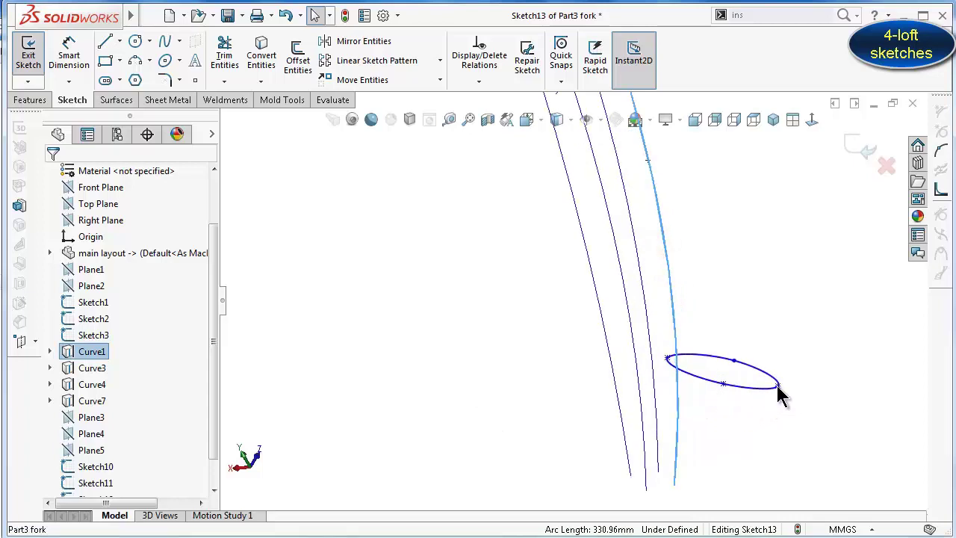
pyautogui.keyDown('ctrl'); pyautogui.click(777, 386); pyautogui.keyUp('ctrl')
pyautogui.click(836, 323)
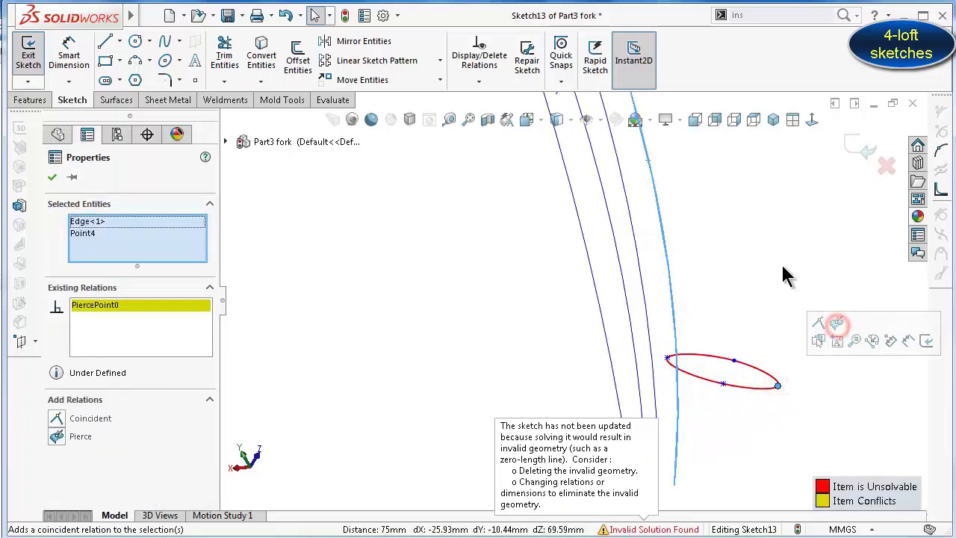
pyautogui.click(780, 267)
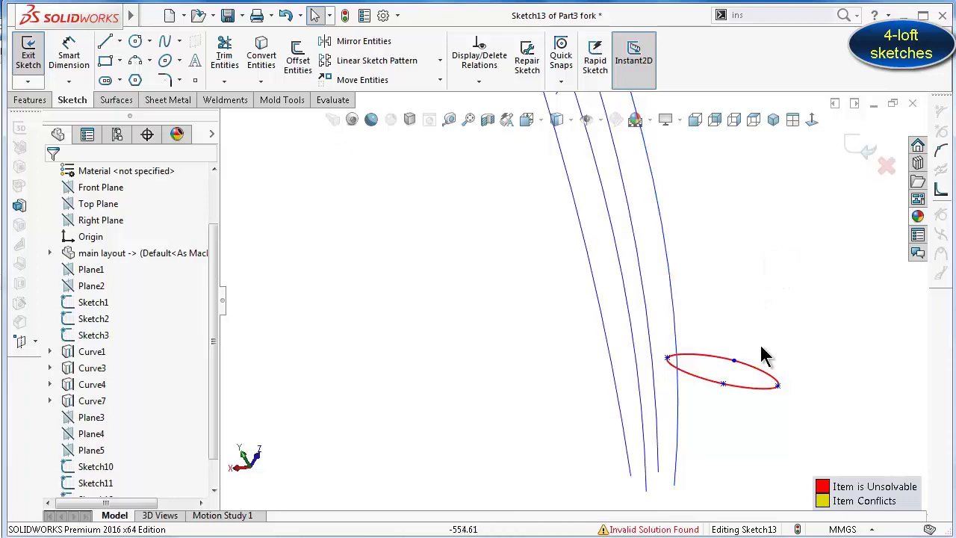
pyautogui.hotkey('ctrl', 'z')
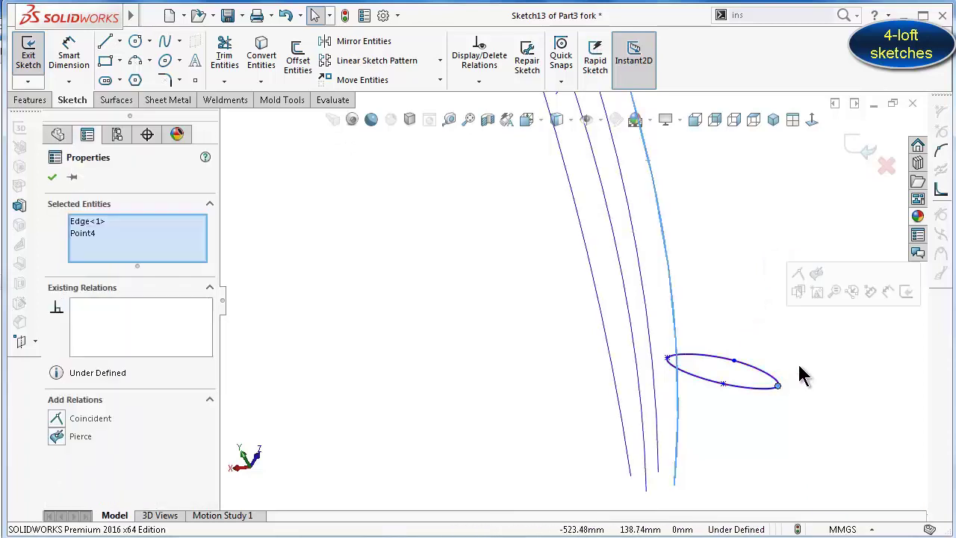
pyautogui.click(797, 346)
# Shift the loop points leftward and pierce the right end point onto Curve1
pyautogui.moveTo(667, 358); pyautogui.dragTo(598, 359)
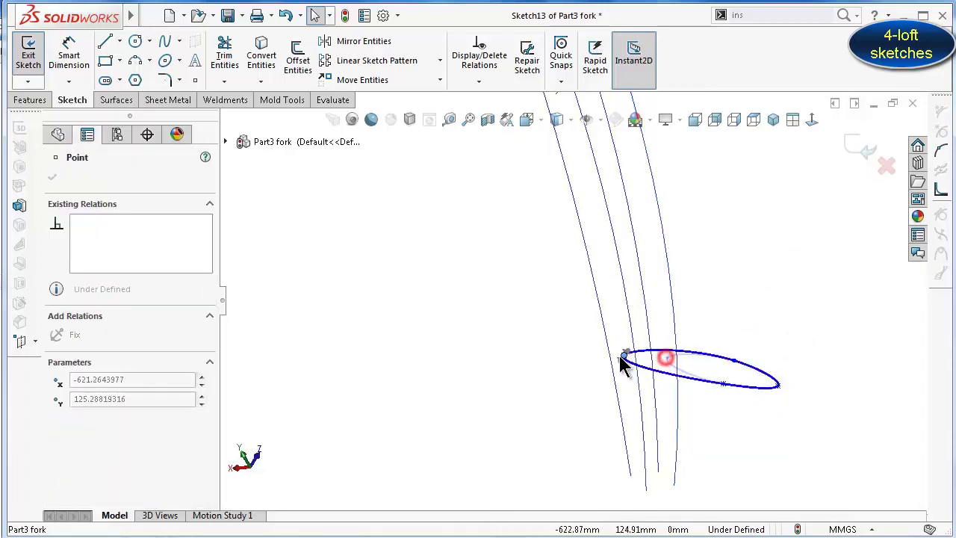
pyautogui.moveTo(724, 384); pyautogui.dragTo(632, 381)
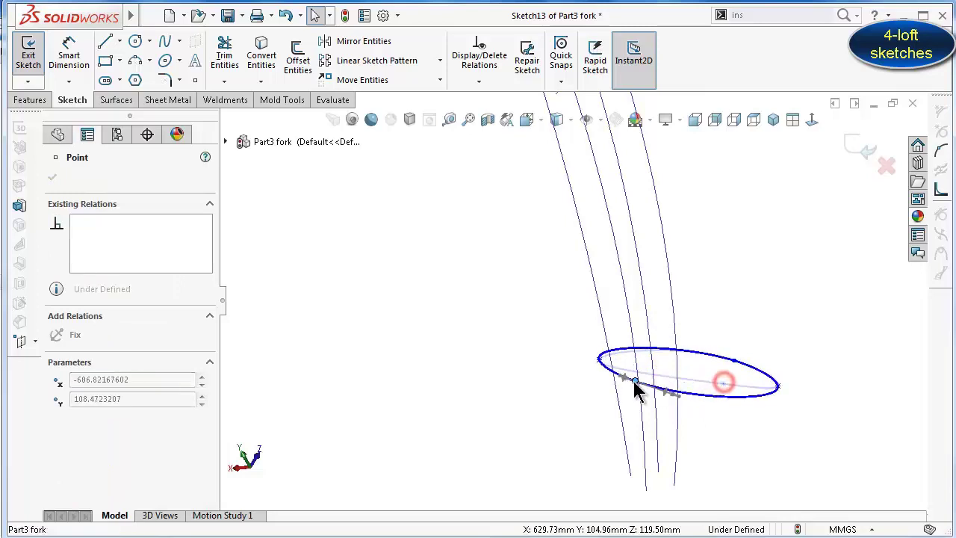
pyautogui.moveTo(737, 368); pyautogui.dragTo(690, 349)
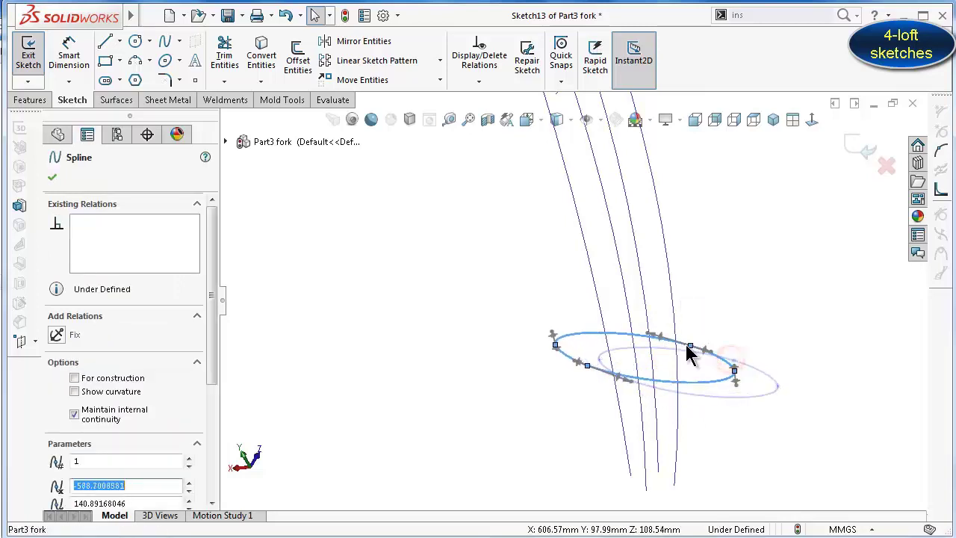
pyautogui.click(770, 386)
pyautogui.click(734, 372)
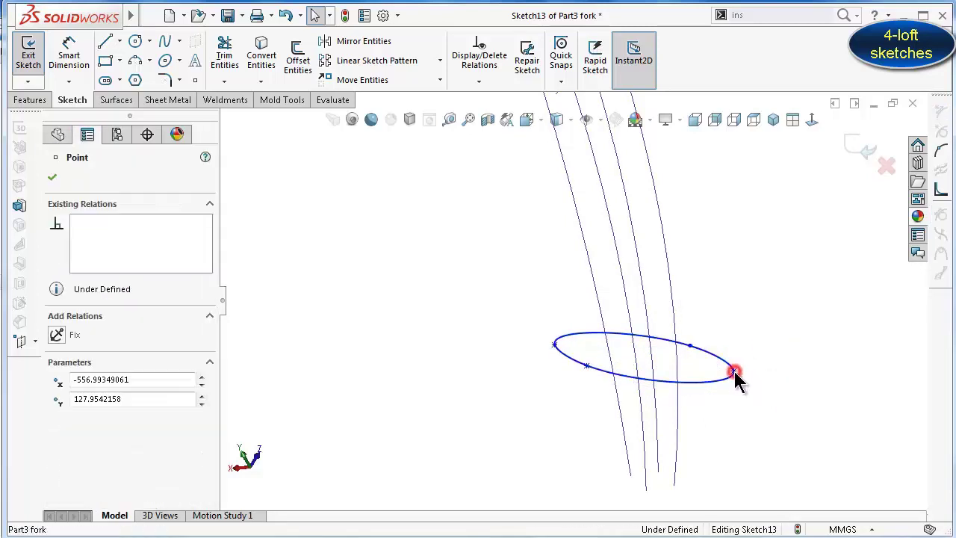
pyautogui.keyDown('ctrl'); pyautogui.click(678, 364); pyautogui.keyUp('ctrl')
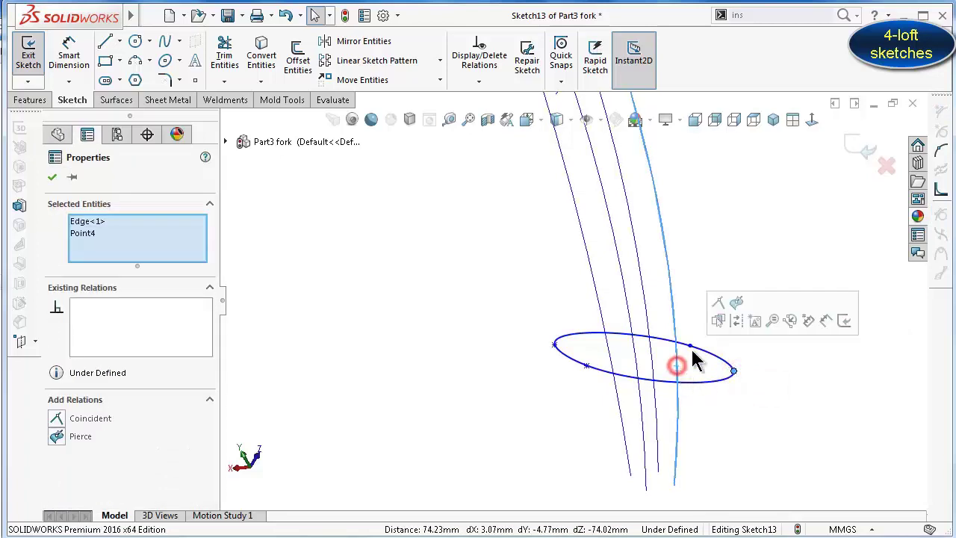
pyautogui.click(733, 310)
pyautogui.click(782, 389)
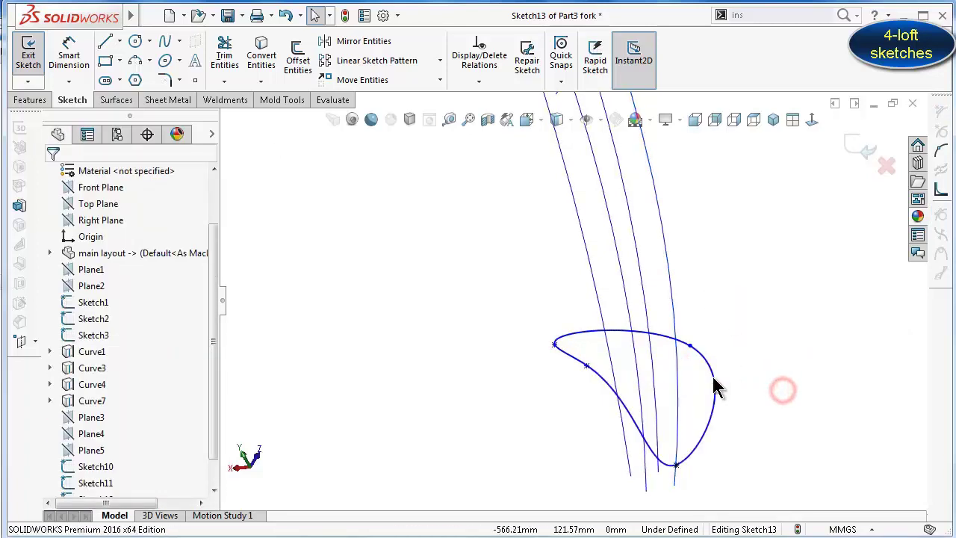
# Pierce loop points onto Curve4 and Curve7
pyautogui.press('z')
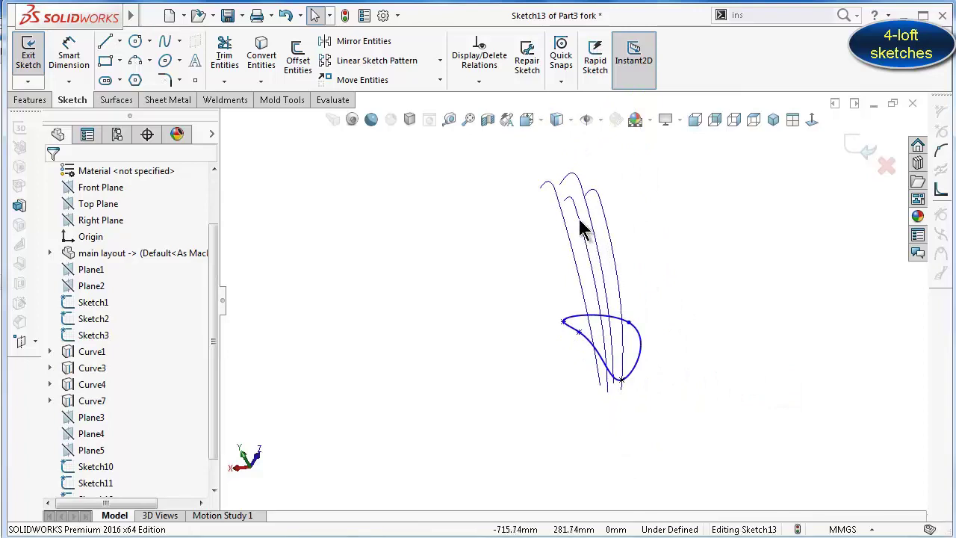
pyautogui.click(580, 222)
pyautogui.scroll(-4, 627, 347)
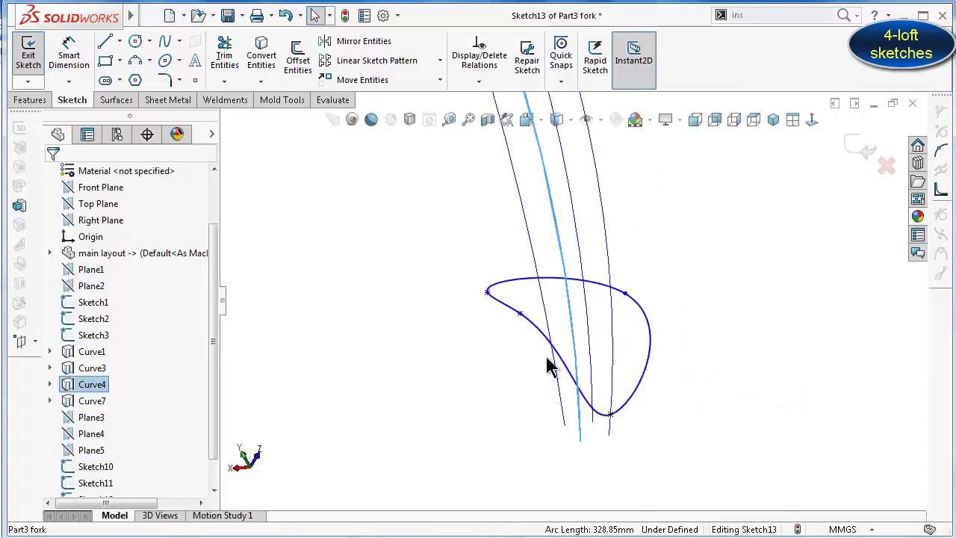
pyautogui.keyDown('ctrl'); pyautogui.click(520, 316); pyautogui.keyUp('ctrl')
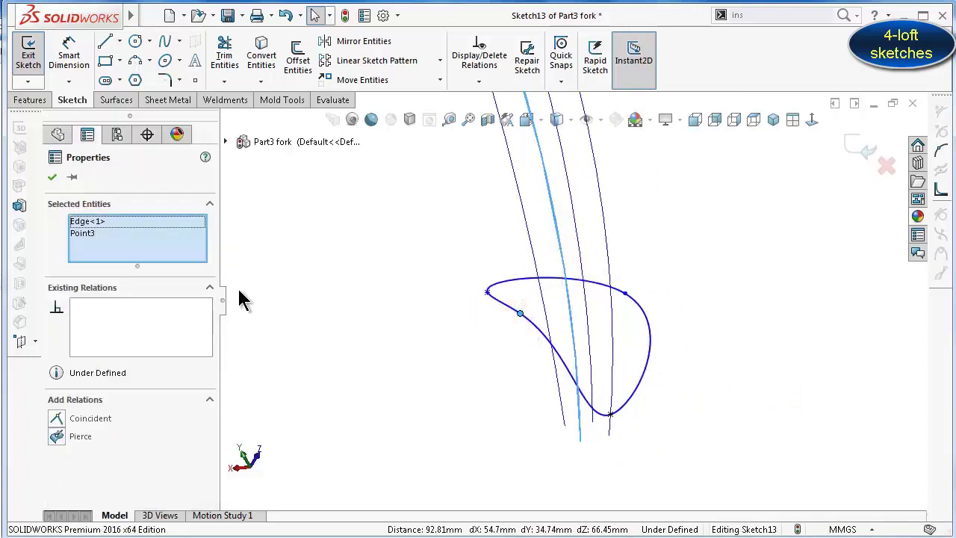
pyautogui.click(79, 440)
pyautogui.click(262, 431)
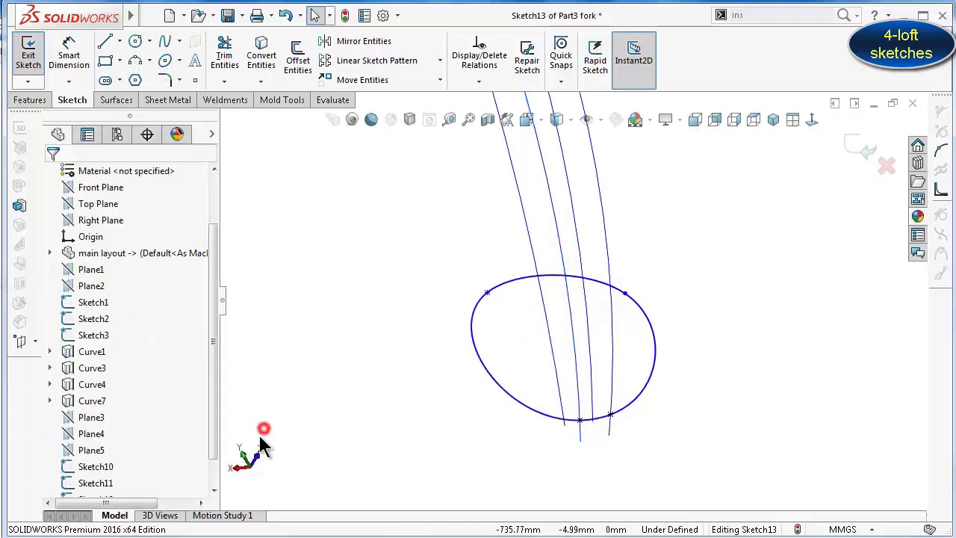
pyautogui.scroll(3, 437, 258)
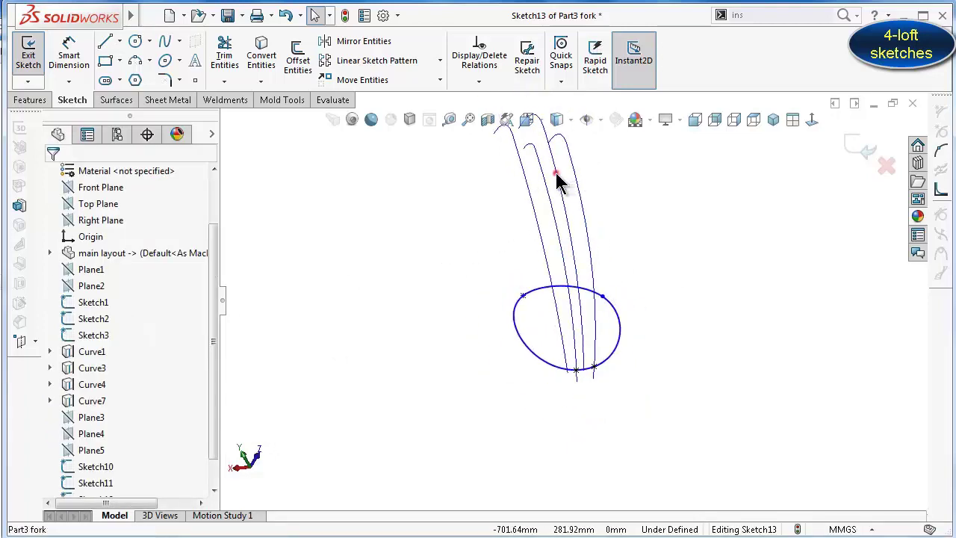
pyautogui.scroll(-2, 601, 310)
pyautogui.keyDown('ctrl'); pyautogui.click(595, 308); pyautogui.keyUp('ctrl')
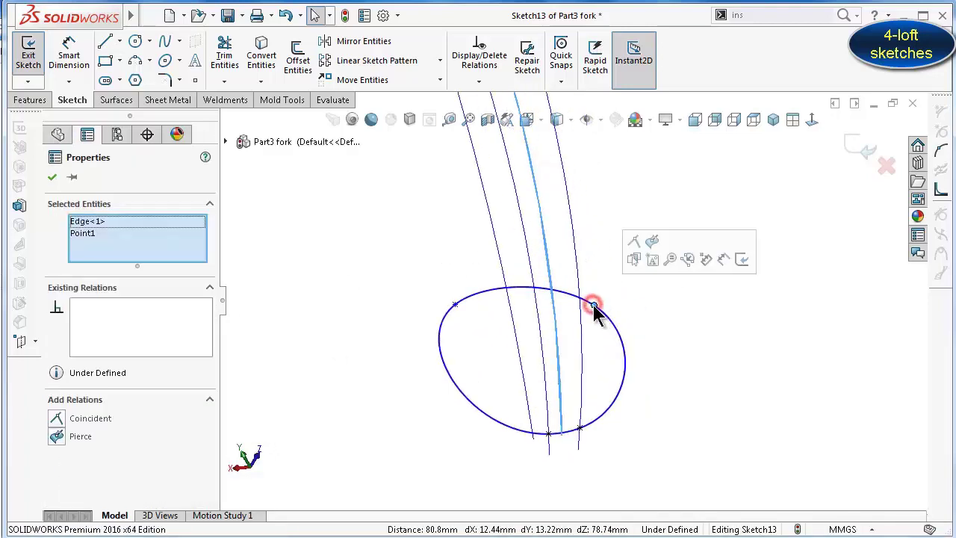
pyautogui.click(651, 241)
pyautogui.click(708, 335)
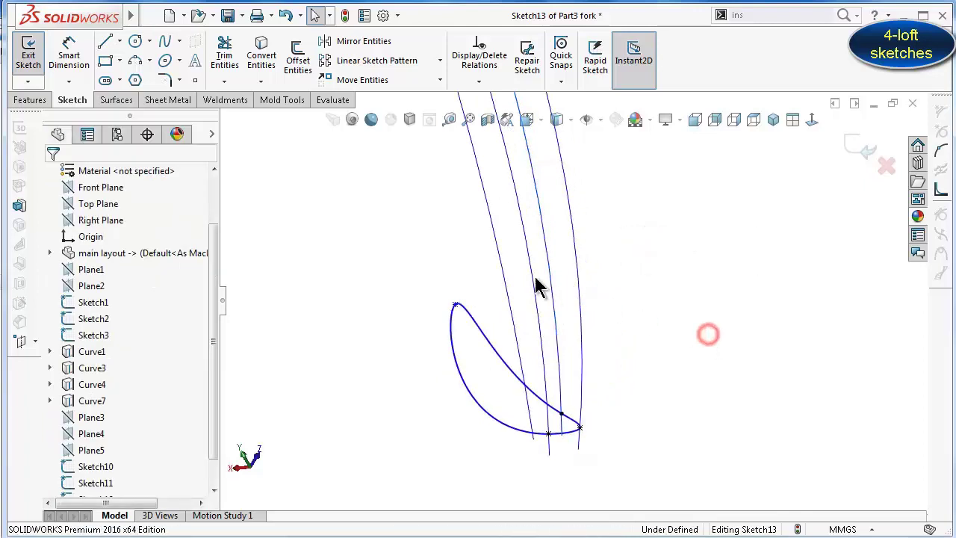
# Pierce the last ellipse point onto its guide curve and exit Sketch13
pyautogui.moveTo(473, 252)
pyautogui.mouseDown(button='middle')
pyautogui.moveTo(512, 273)
pyautogui.moveTo(514, 234)
pyautogui.mouseUp(button='middle')
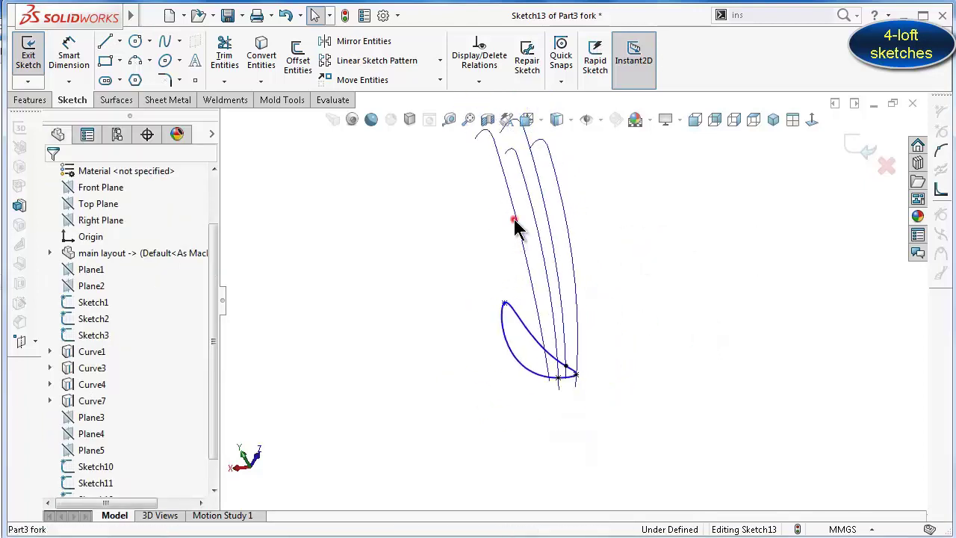
pyautogui.click(514, 219)
pyautogui.scroll(-2, 511, 299)
pyautogui.keyDown('ctrl'); pyautogui.click(504, 326); pyautogui.keyUp('ctrl')
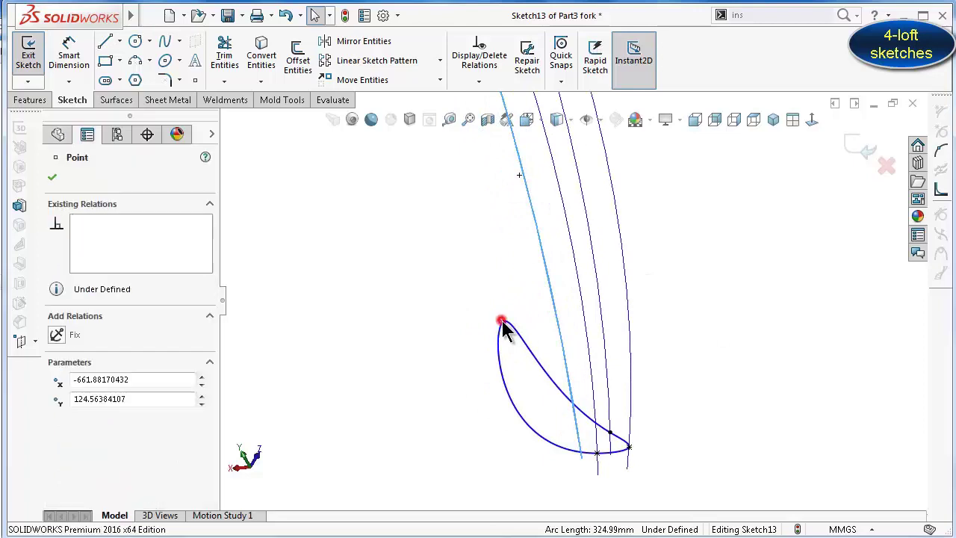
pyautogui.click(559, 257)
pyautogui.click(464, 320)
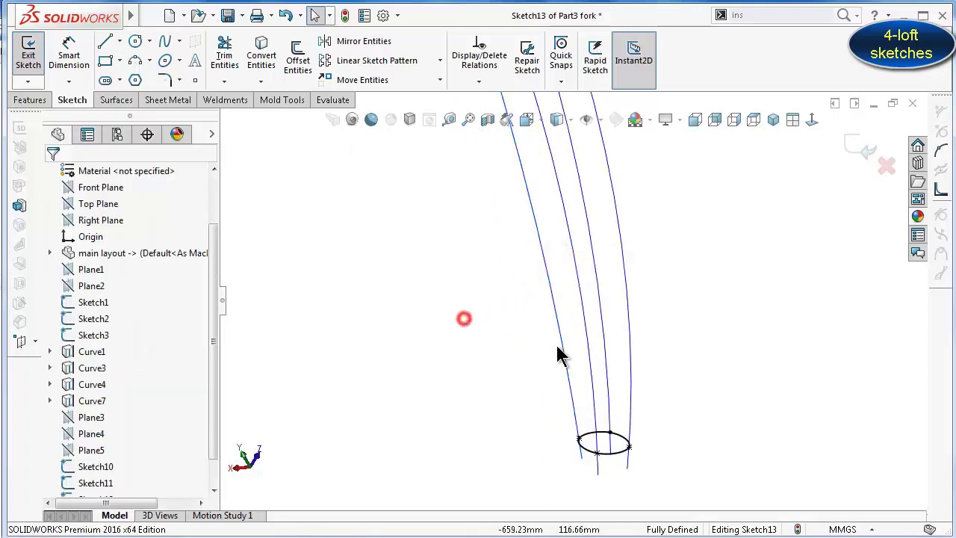
pyautogui.click(857, 148)
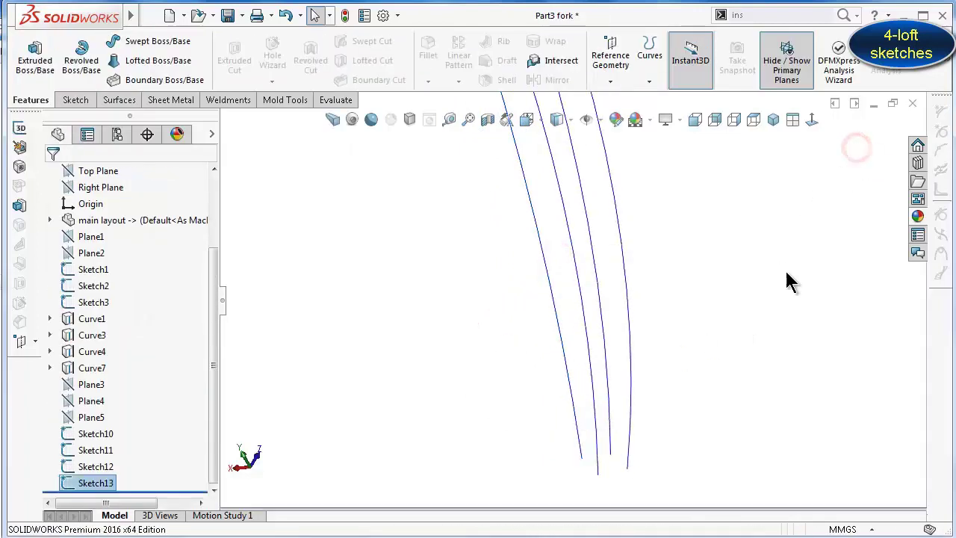
# Show the hidden sketches using the Hide/Show Items options
pyautogui.click(737, 389)
pyautogui.click(599, 121)
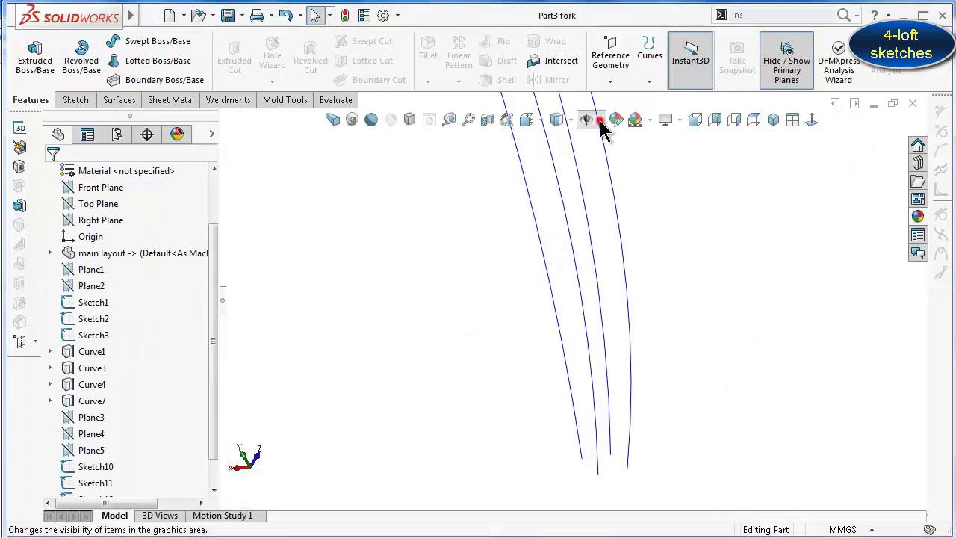
pyautogui.click(597, 120)
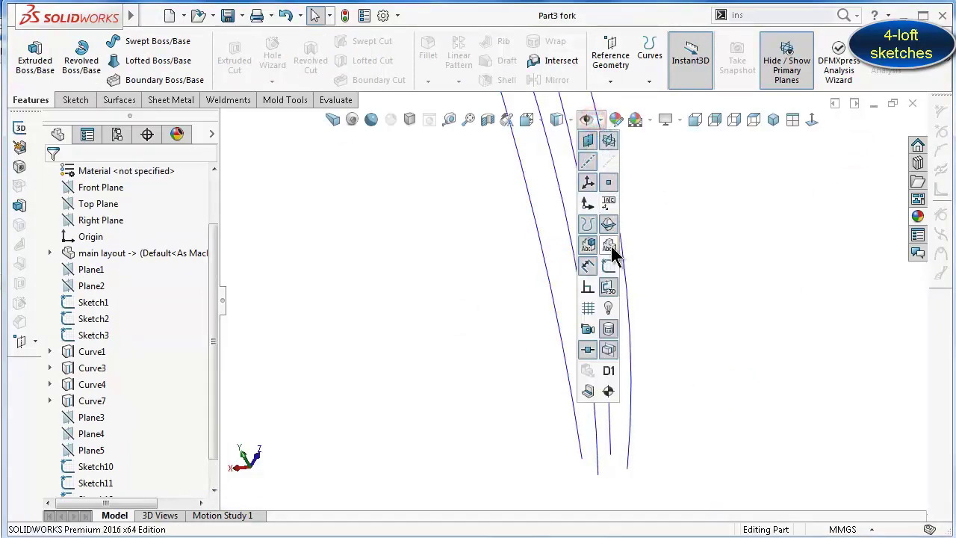
pyautogui.click(609, 263)
pyautogui.click(734, 327)
pyautogui.scroll(3, 707, 275)
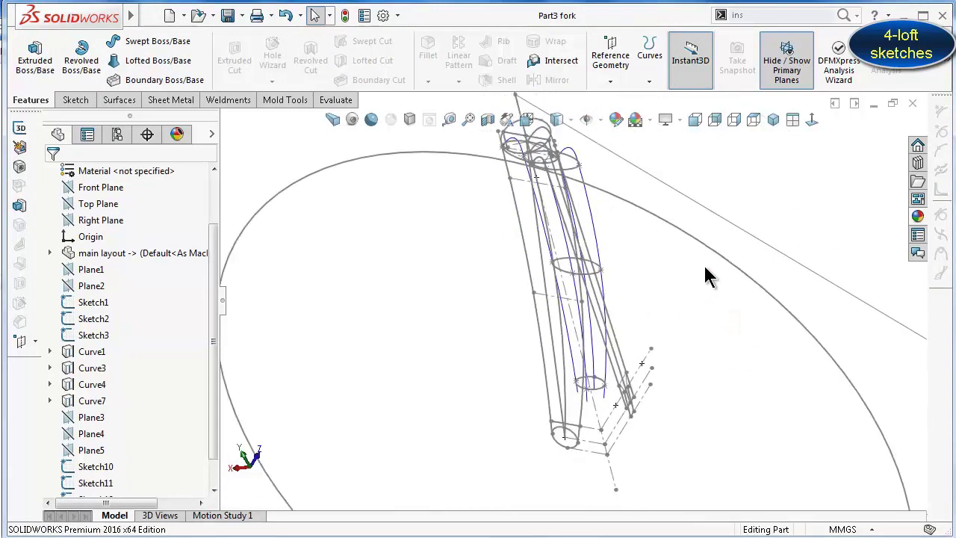
# Hide the large circle, Sketch1 and the remaining grey layout sketch
pyautogui.click(713, 258)
pyautogui.click(772, 210)
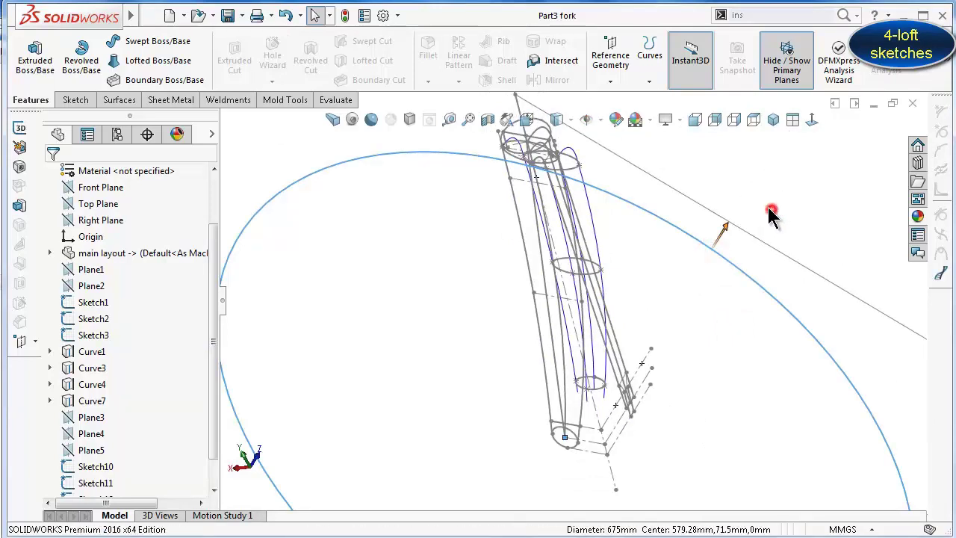
pyautogui.click(525, 244)
pyautogui.click(582, 190)
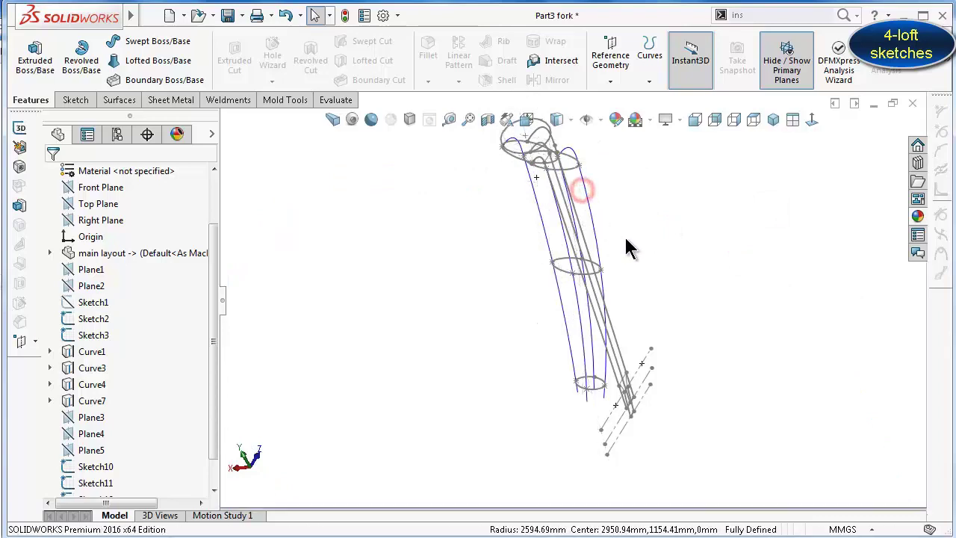
pyautogui.scroll(-2, 646, 354)
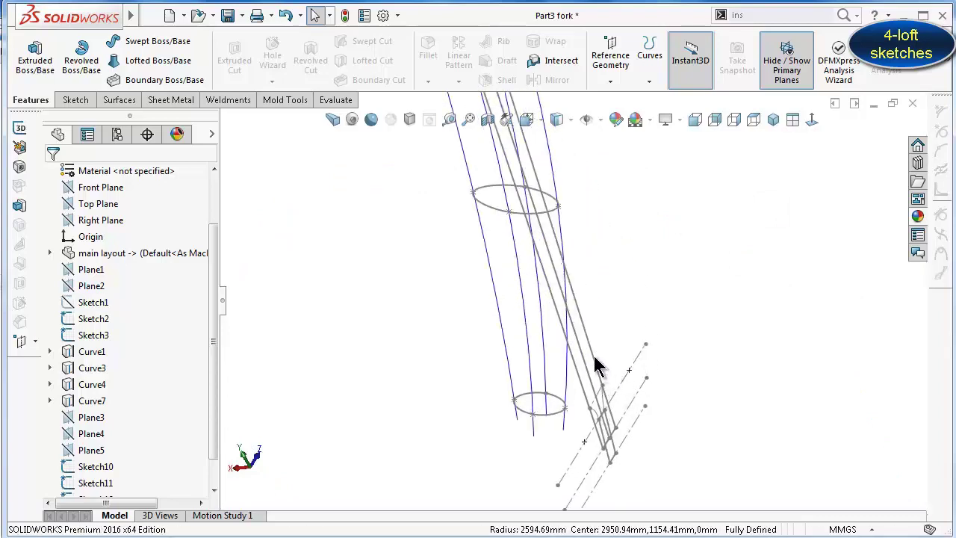
pyautogui.click(595, 364)
pyautogui.click(627, 313)
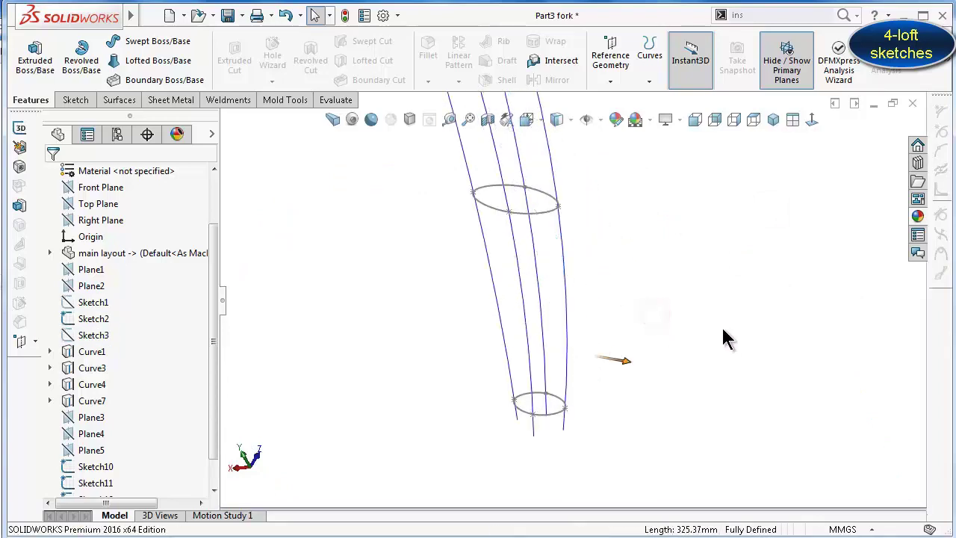
pyautogui.scroll(2, 469, 336)
# Expand main layout in the FeatureManager tree to list its planes and sketches
pyautogui.click(112, 253)
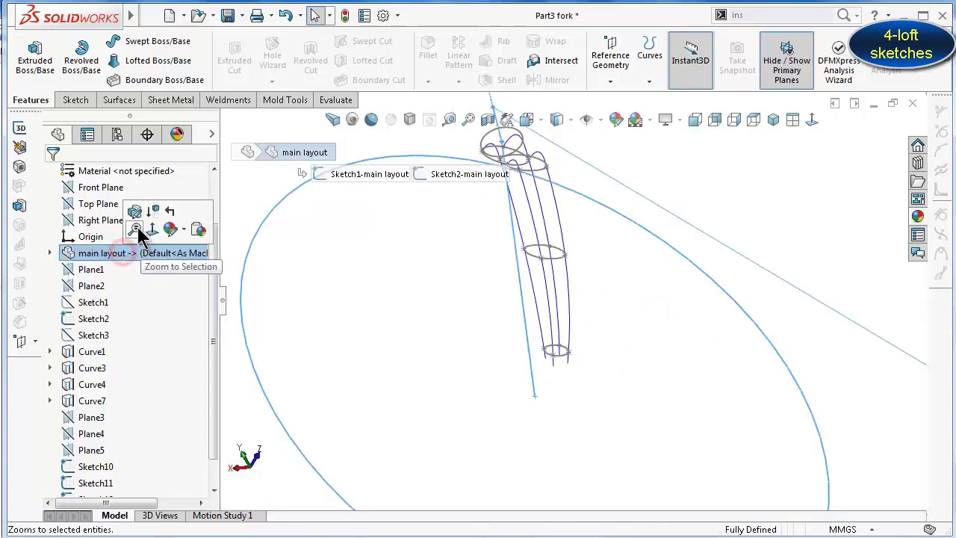
pyautogui.scroll(3, 635, 288)
pyautogui.click(333, 260)
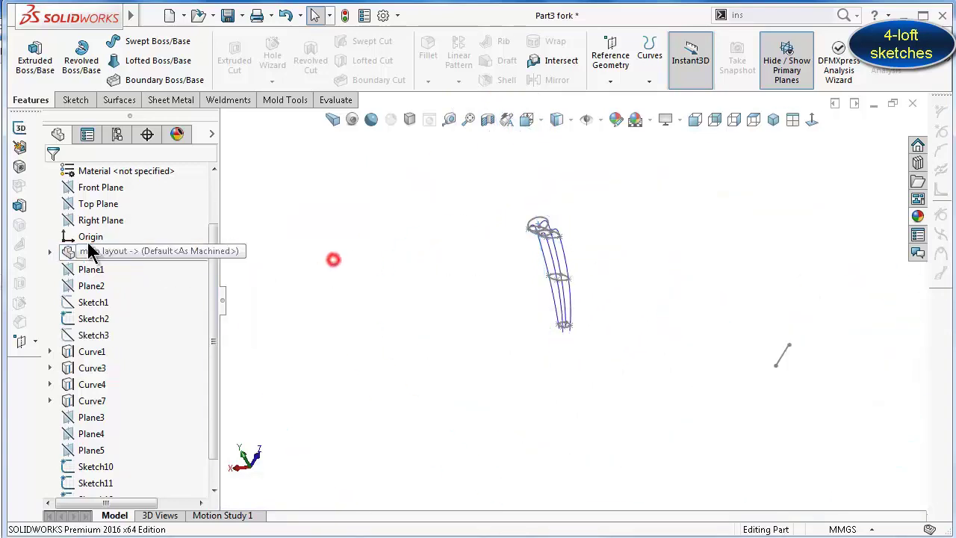
pyautogui.click(50, 253)
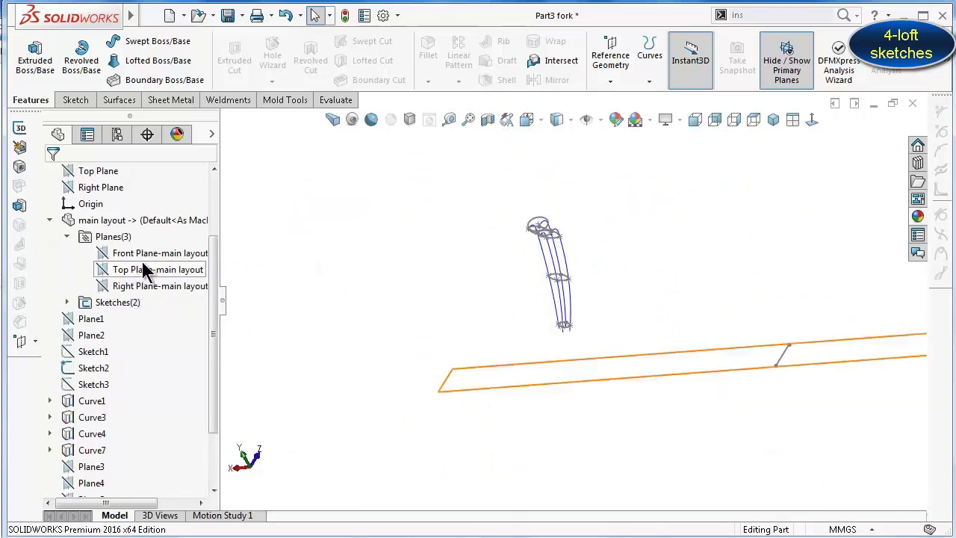
# Show Sketch1-main layout from the main layout's Sketches folder
pyautogui.click(67, 302)
pyautogui.click(124, 319)
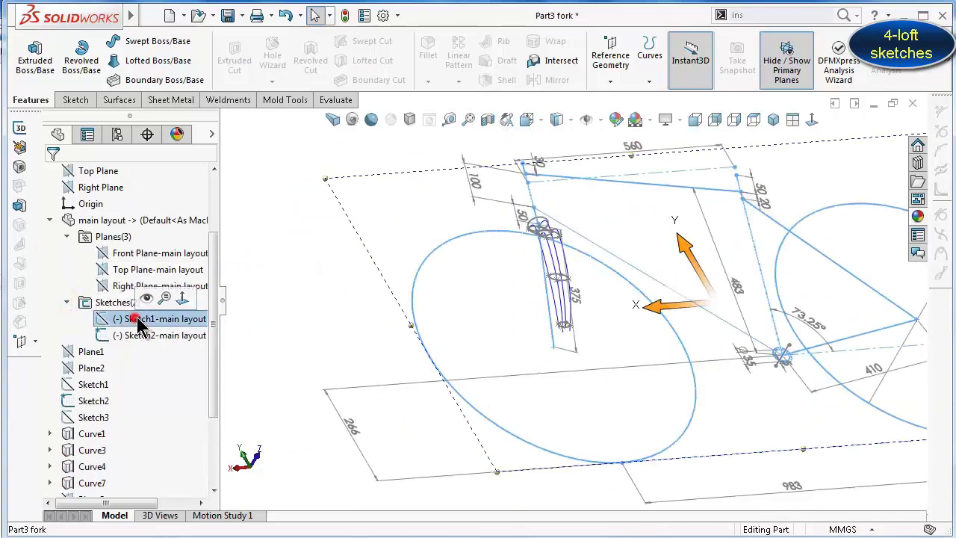
pyautogui.click(149, 298)
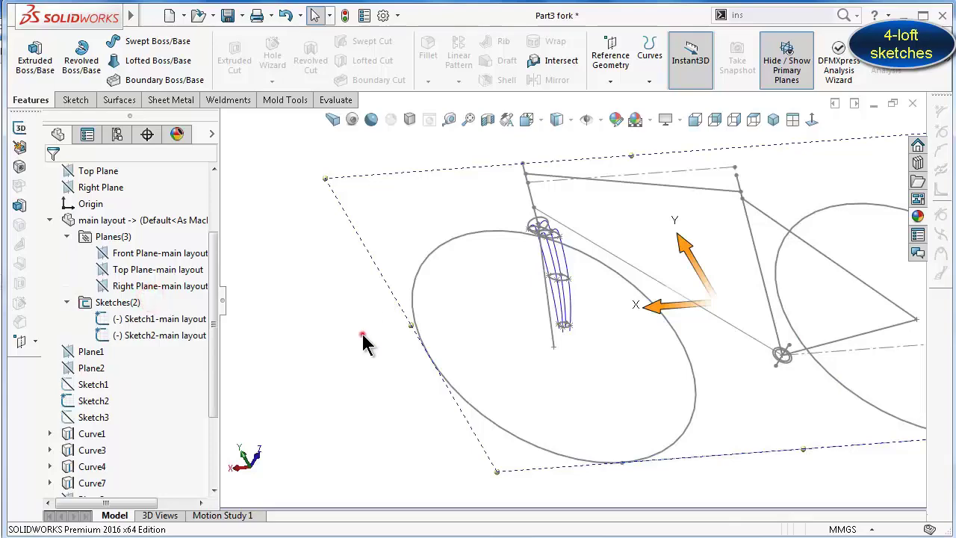
# Switch to the Isometric view to see the whole bicycle layout around the fork curves
pyautogui.moveTo(364, 342); pyautogui.dragTo(822, 238, button='middle')
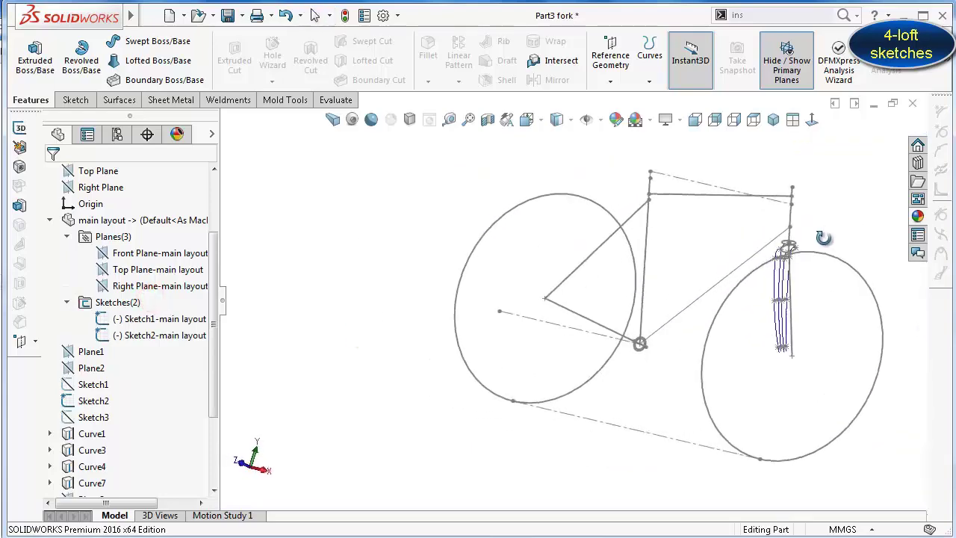
pyautogui.scroll(-2, 806, 268)
pyautogui.scroll(-2, 757, 309)
pyautogui.scroll(-1, 757, 309)
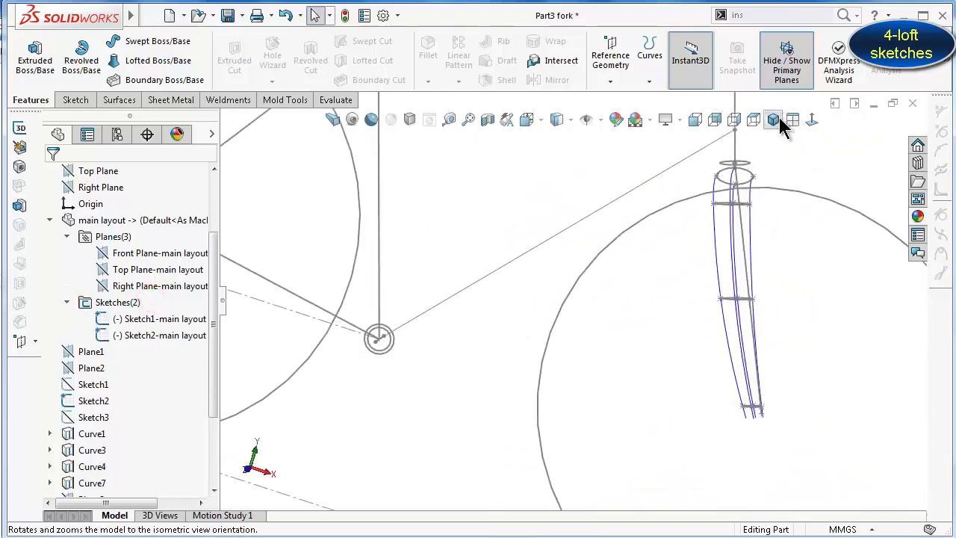
pyautogui.click(780, 119)
pyautogui.scroll(-3, 624, 329)
pyautogui.scroll(-2, 626, 452)
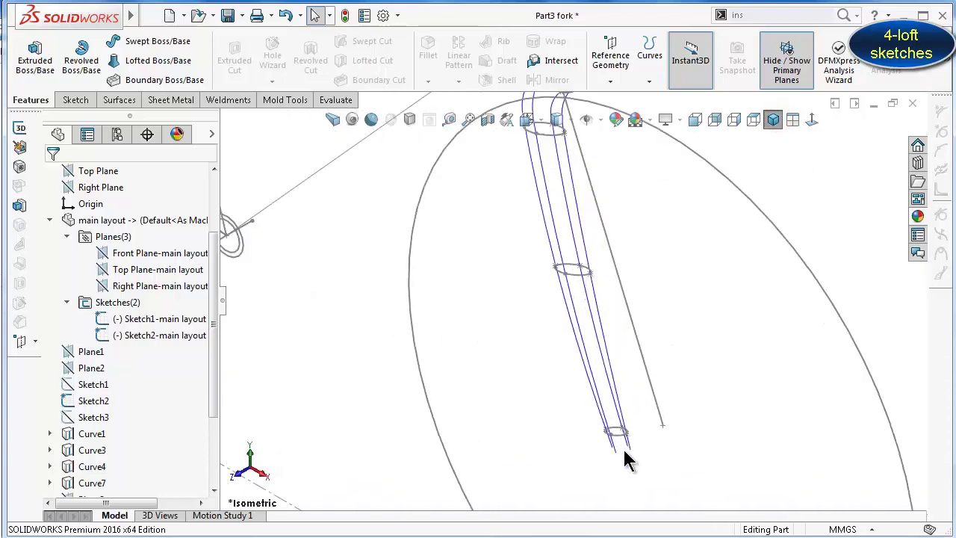
pyautogui.scroll(2, 604, 216)
pyautogui.scroll(1, 597, 201)
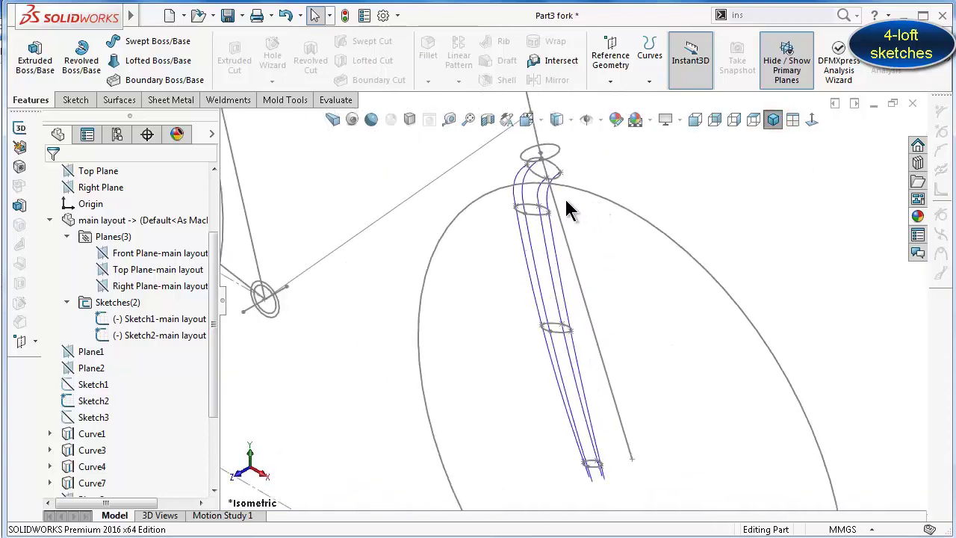
pyautogui.scroll(-1, 564, 197)
pyautogui.scroll(1, 597, 513)
pyautogui.scroll(-1, 601, 515)
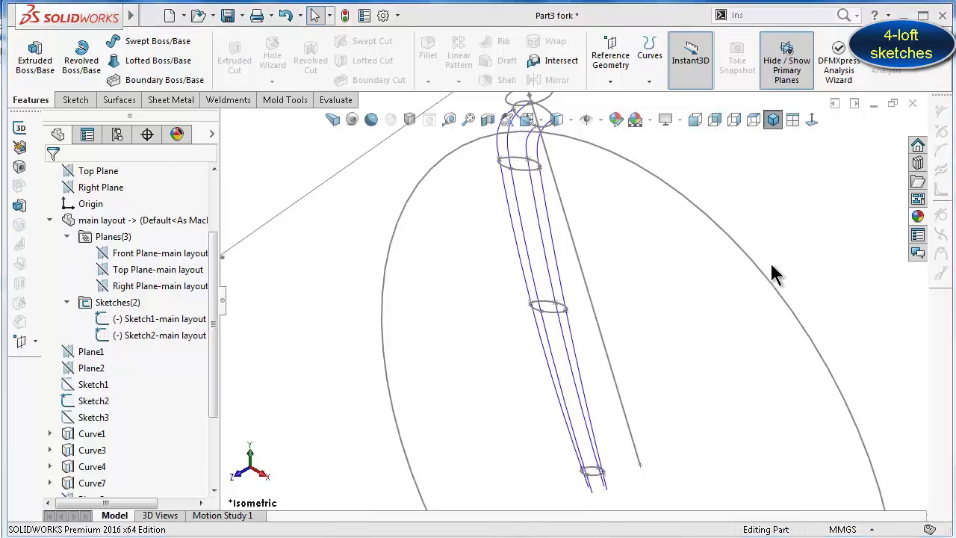
pyautogui.click(780, 239)
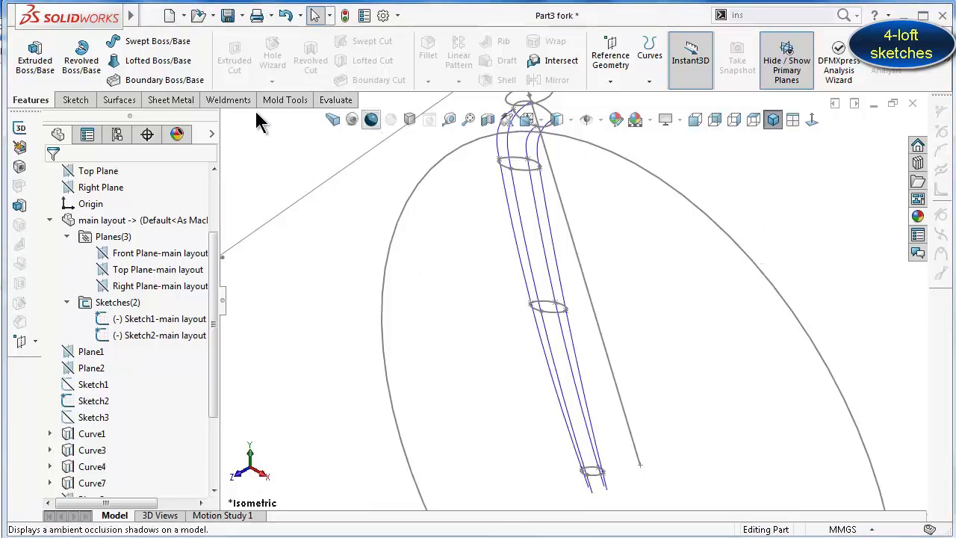
# Start a Boundary Boss with the top two ellipses as its first profiles
pyautogui.click(182, 81)
pyautogui.scroll(-2, 569, 121)
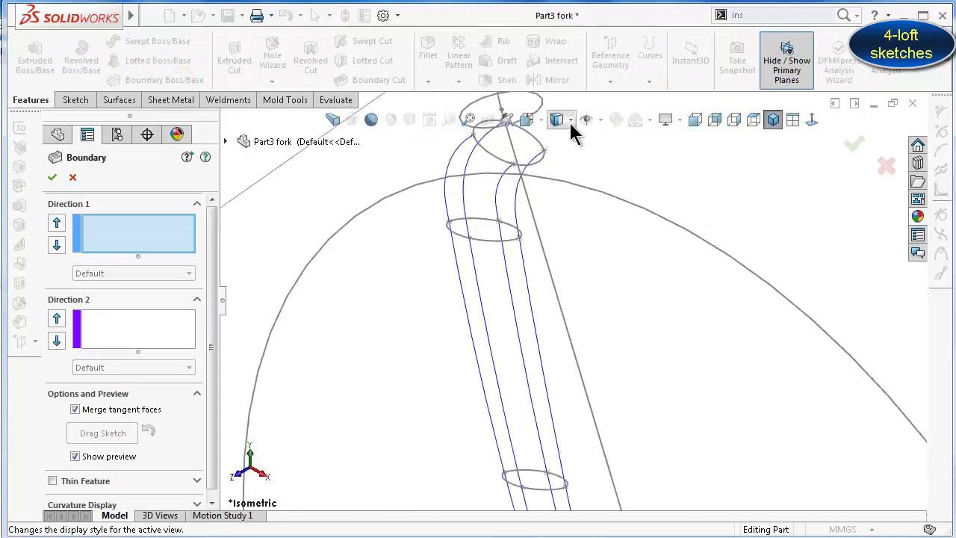
pyautogui.scroll(-2, 556, 146)
pyautogui.scroll(-1, 554, 154)
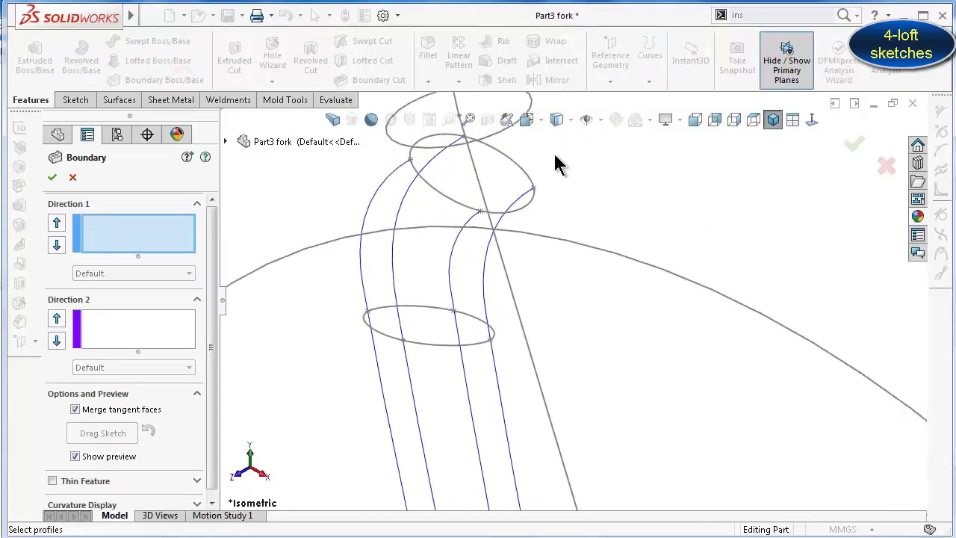
pyautogui.click(535, 190)
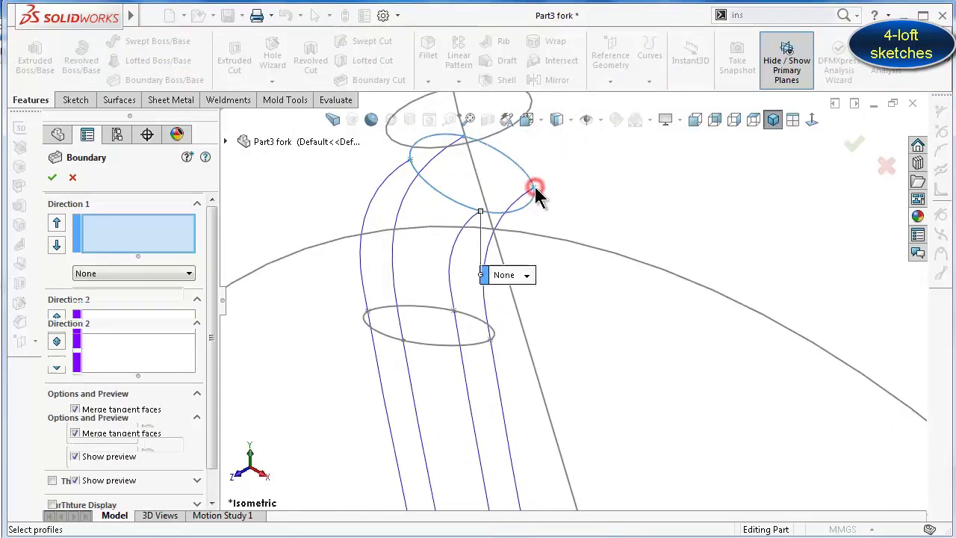
pyautogui.click(489, 340)
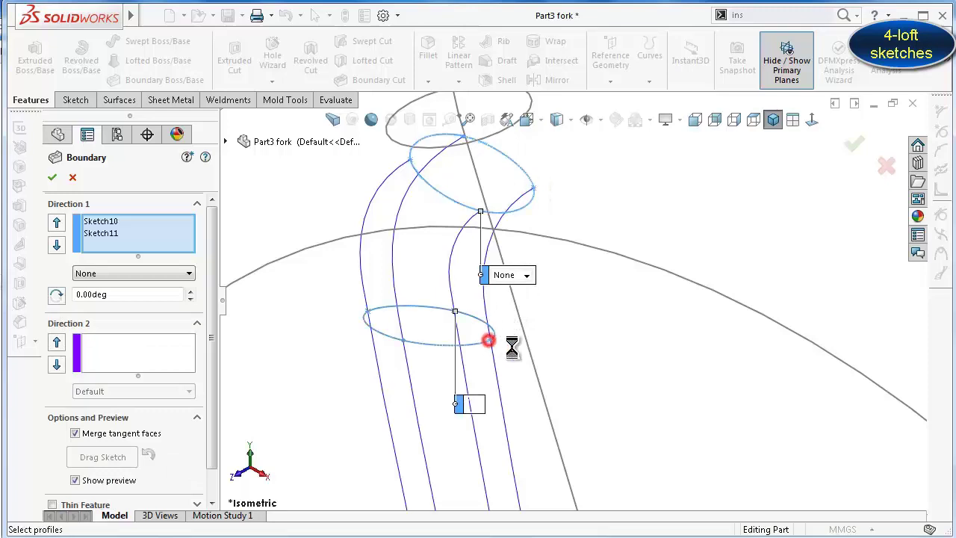
# Add Sketch12 and Sketch13 as the lower Direction 1 profiles
pyautogui.scroll(3, 534, 448)
pyautogui.scroll(-1, 531, 453)
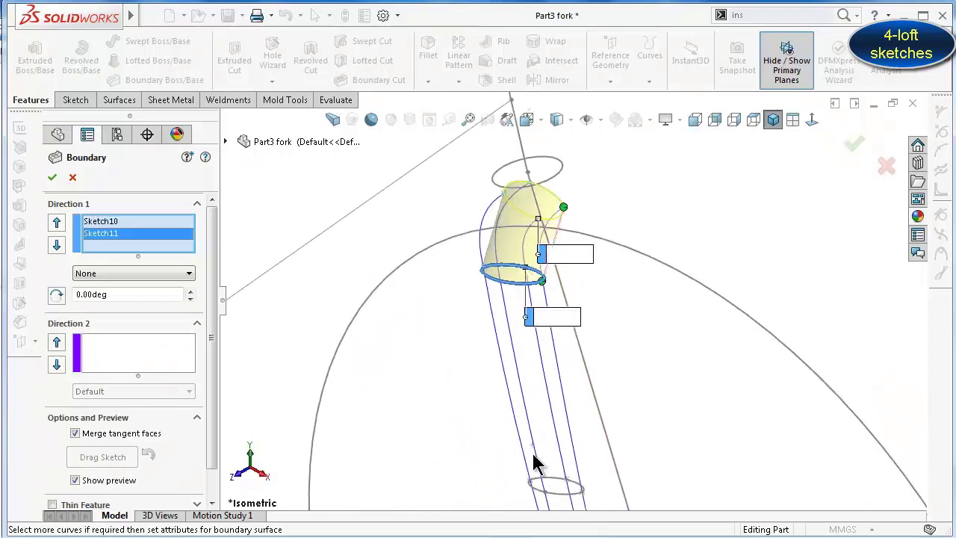
pyautogui.scroll(-1, 534, 459)
pyautogui.scroll(-1, 576, 480)
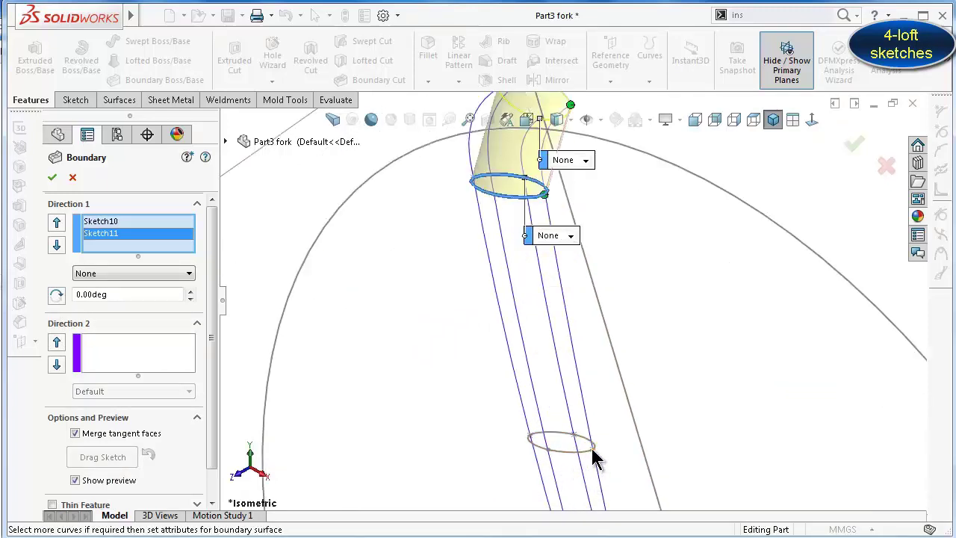
pyautogui.click(592, 448)
pyautogui.scroll(1, 634, 478)
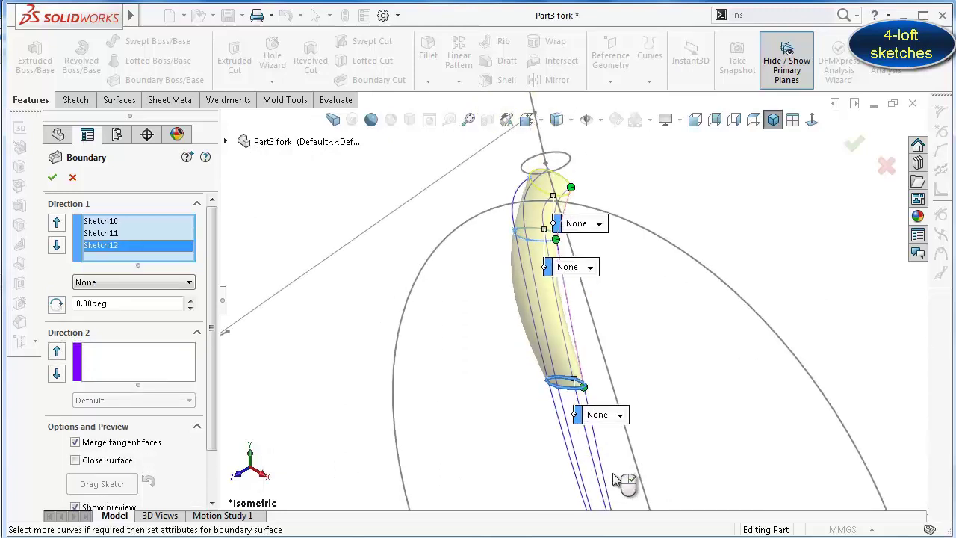
pyautogui.scroll(-1, 616, 479)
pyautogui.scroll(-1, 603, 489)
pyautogui.scroll(-1, 610, 465)
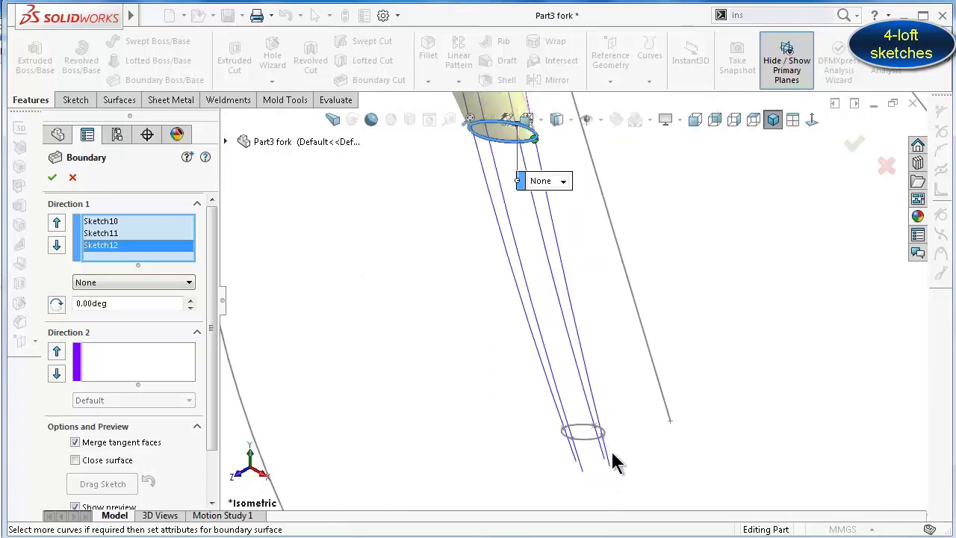
pyautogui.scroll(-1, 604, 446)
pyautogui.click(590, 409)
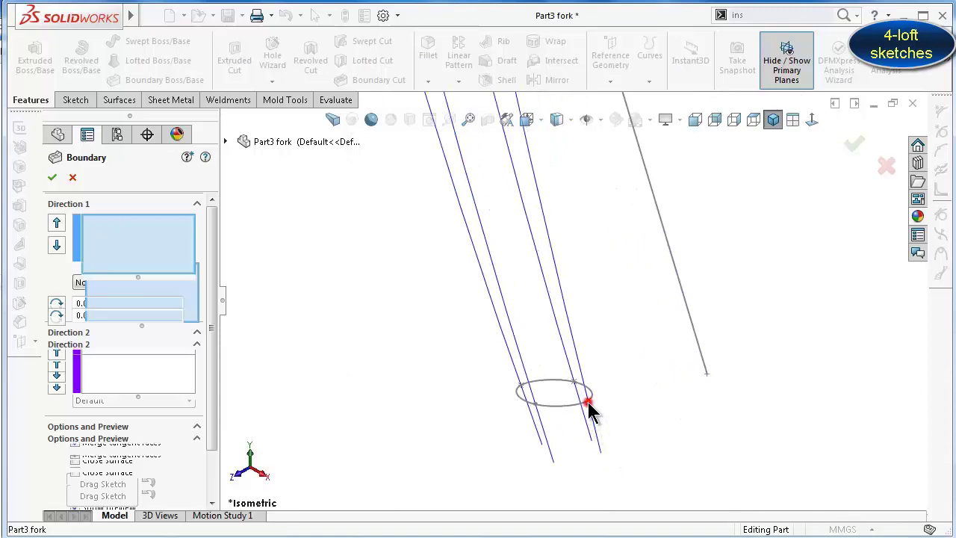
pyautogui.scroll(1, 512, 299)
pyautogui.scroll(1, 551, 191)
pyautogui.scroll(1, 533, 150)
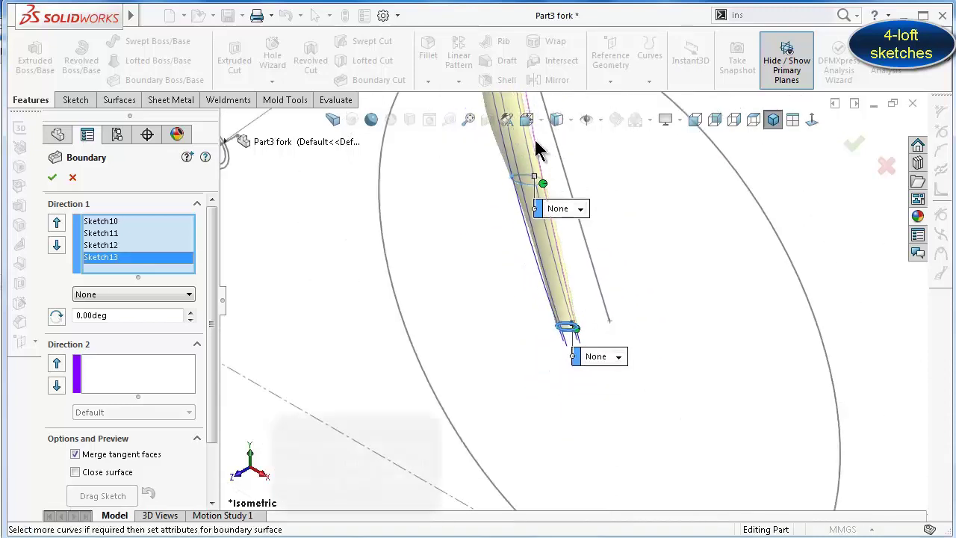
pyautogui.scroll(1, 547, 181)
pyautogui.scroll(1, 571, 203)
pyautogui.scroll(1, 575, 206)
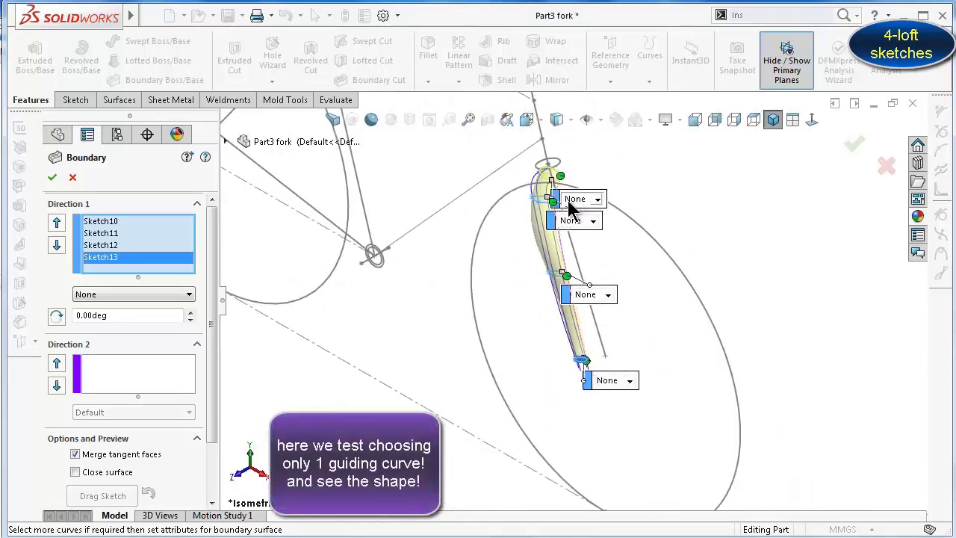
pyautogui.scroll(-1, 582, 202)
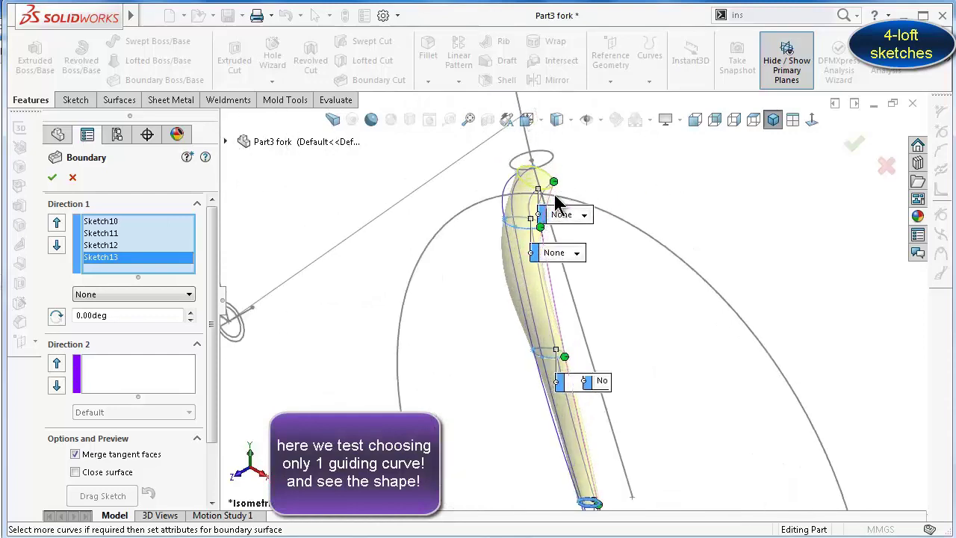
pyautogui.scroll(-1, 552, 206)
# Use Curve1 as the only Direction 2 guide curve and check the preview
pyautogui.click(117, 369)
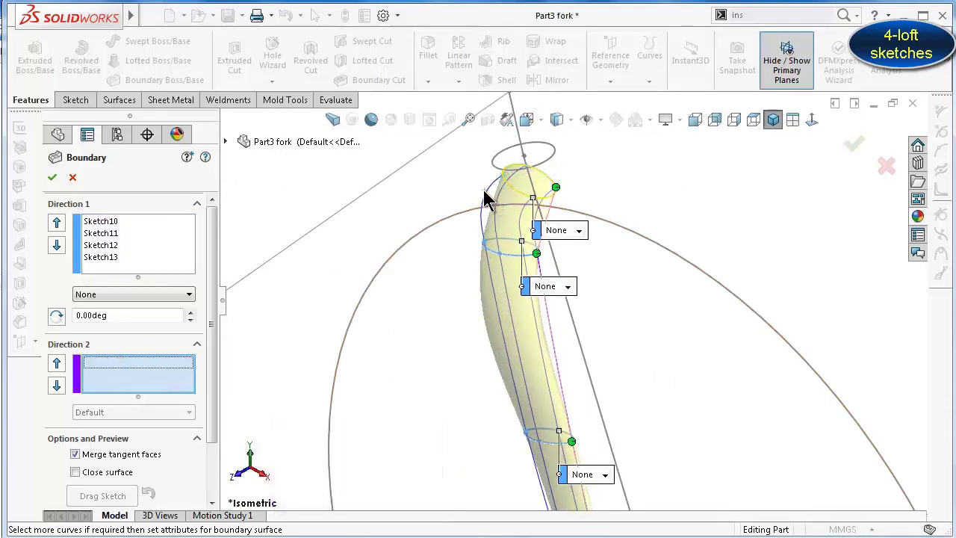
pyautogui.scroll(-1, 501, 201)
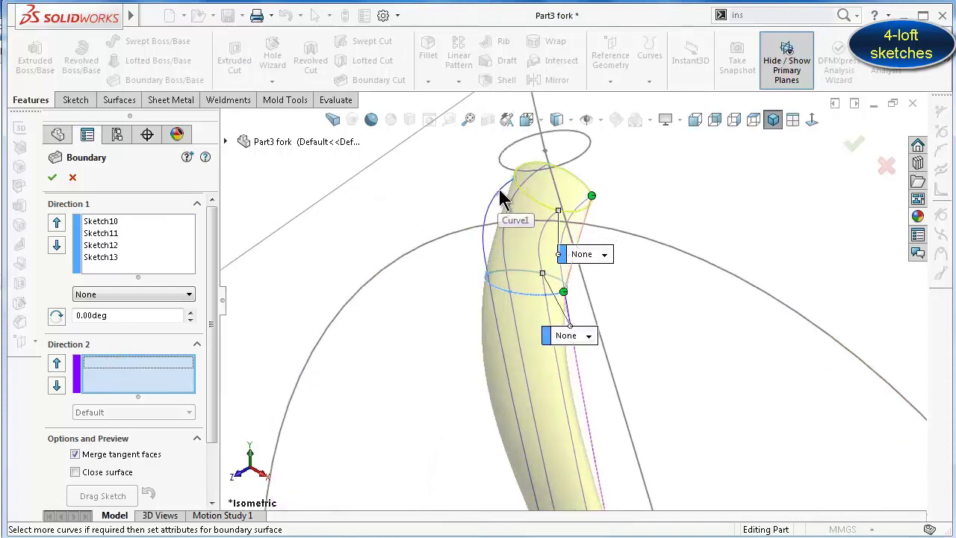
pyautogui.click(503, 196)
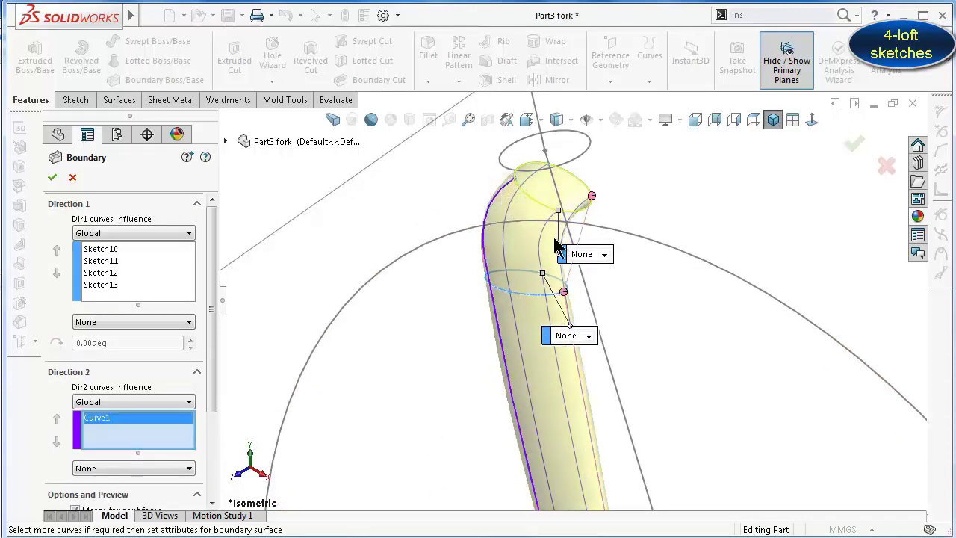
pyautogui.scroll(1, 636, 299)
pyautogui.scroll(2, 635, 299)
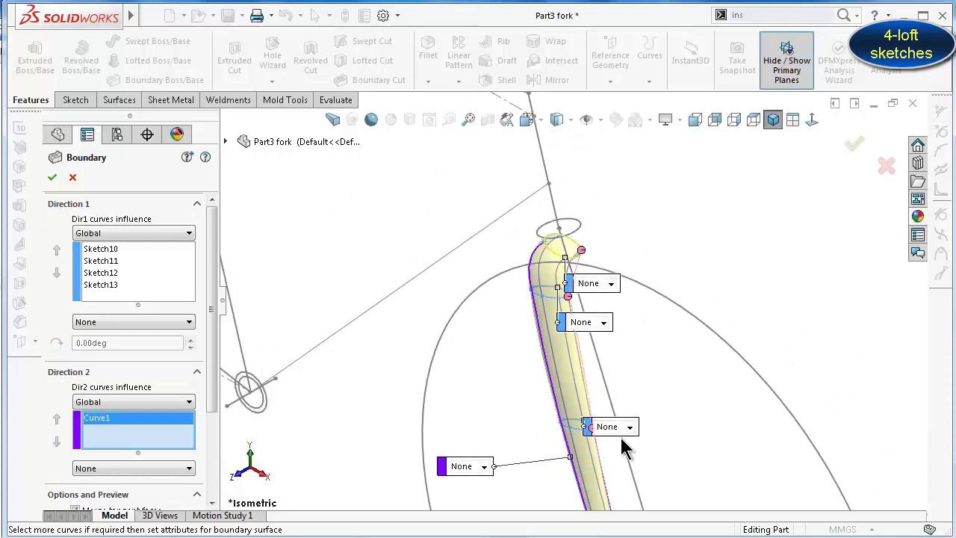
pyautogui.scroll(1, 631, 433)
pyautogui.scroll(1, 640, 422)
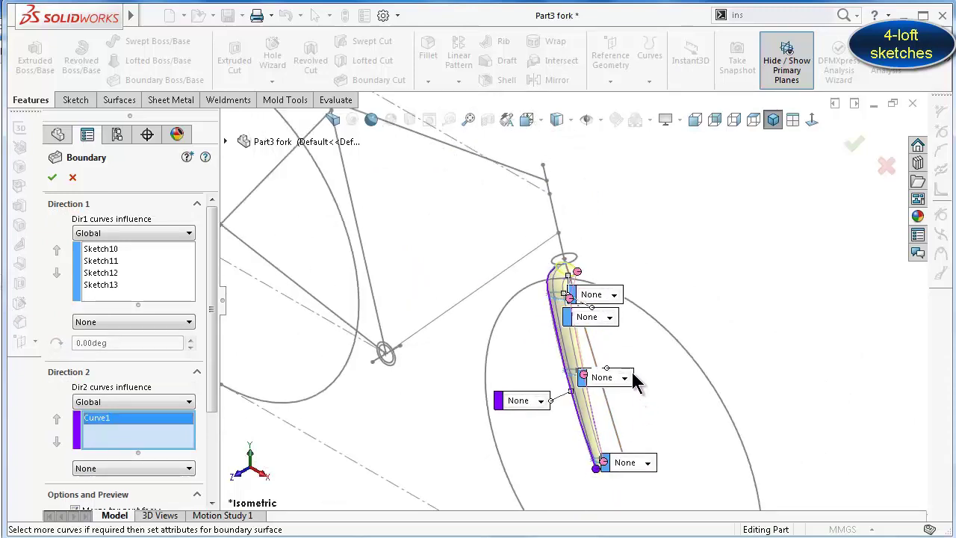
pyautogui.moveTo(633, 382); pyautogui.dragTo(560, 308, button='middle')
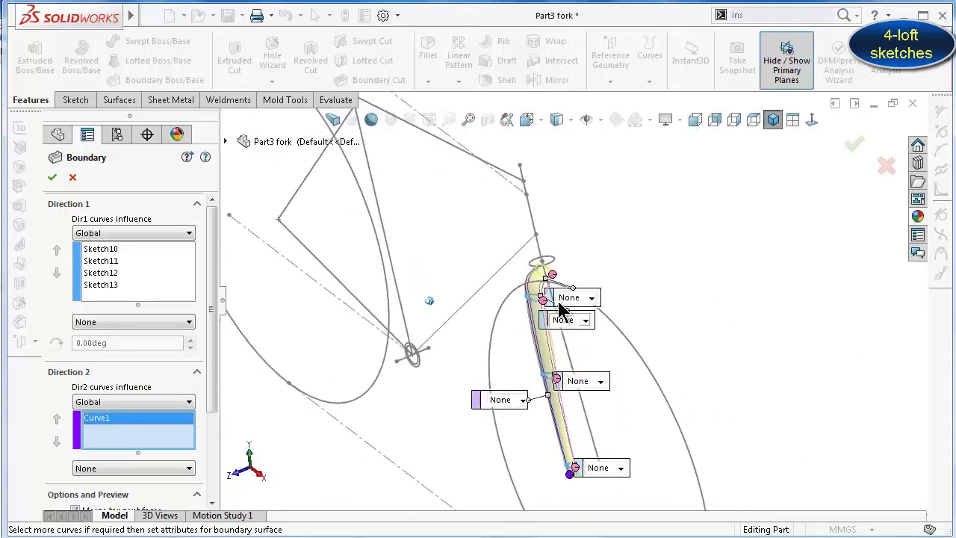
pyautogui.scroll(-1, 559, 309)
pyautogui.scroll(-1, 560, 299)
pyautogui.scroll(-1, 561, 298)
pyautogui.scroll(-2, 565, 327)
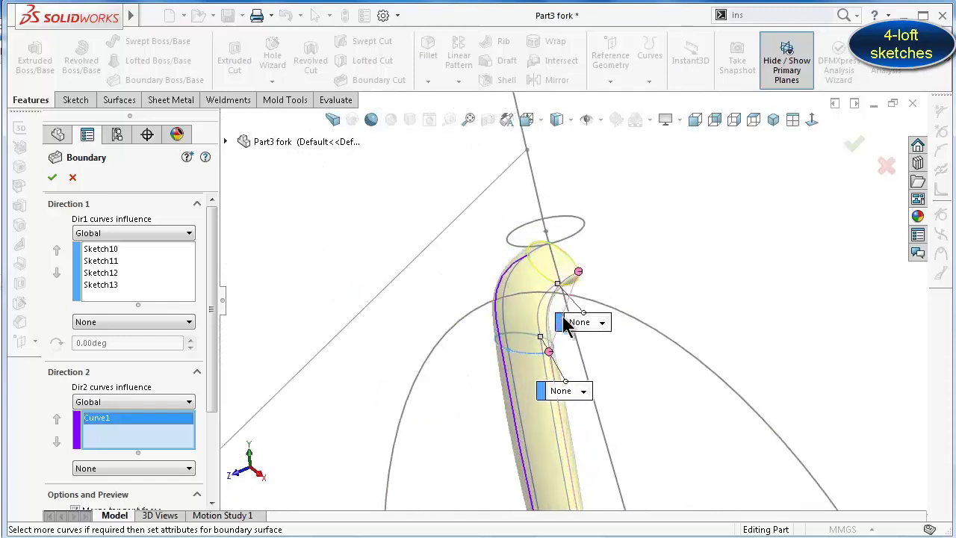
pyautogui.scroll(-1, 571, 329)
pyautogui.scroll(-1, 574, 302)
pyautogui.scroll(-1, 571, 299)
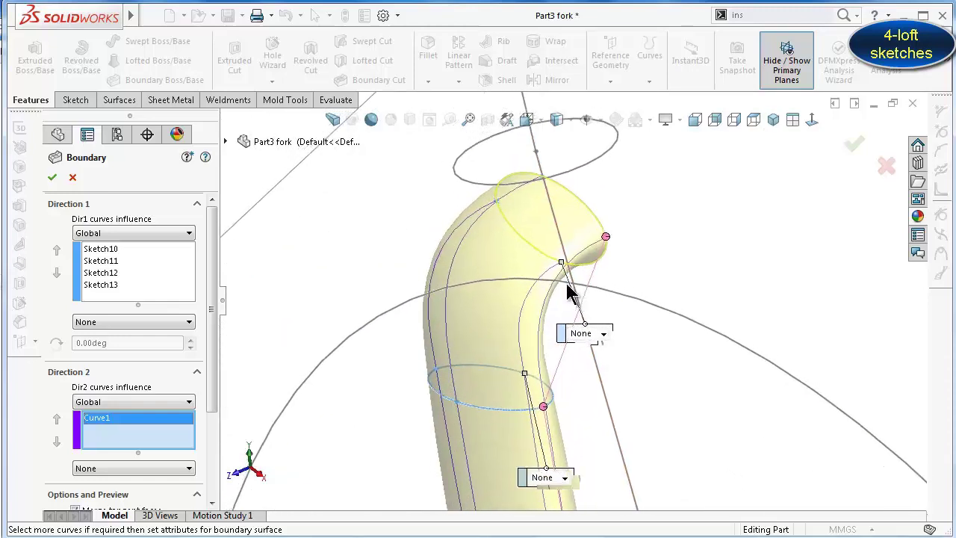
pyautogui.scroll(-1, 580, 314)
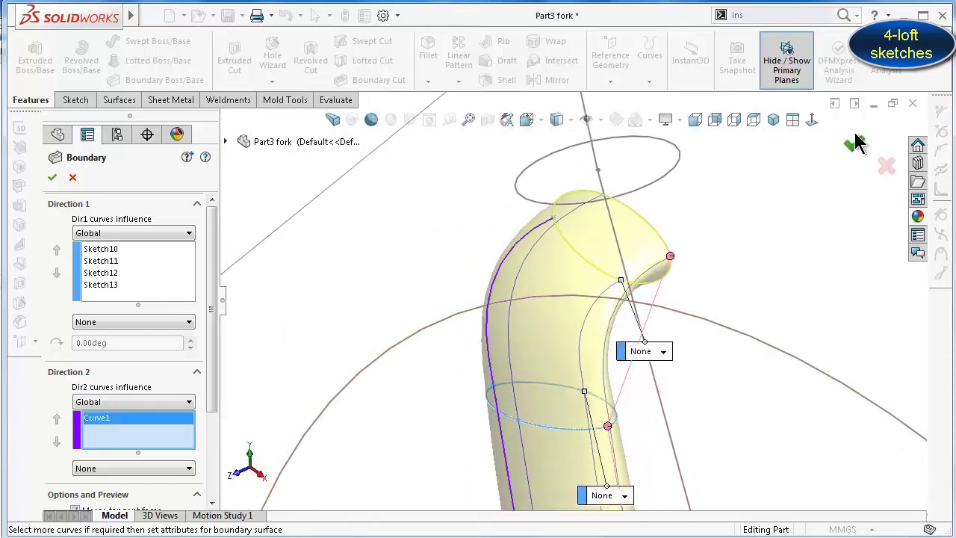
# Orbit around the finished fork leg to inspect its bent top
pyautogui.scroll(2, 710, 343)
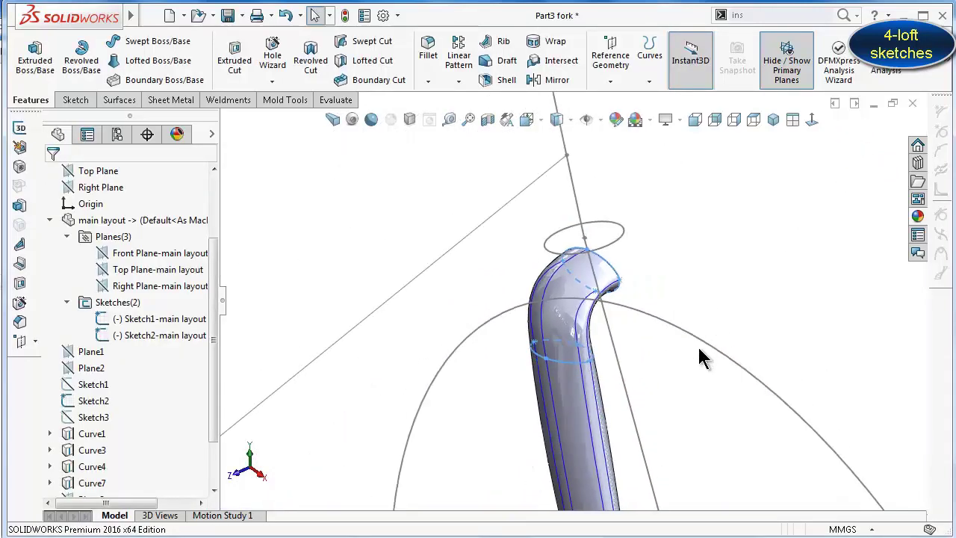
pyautogui.scroll(2, 657, 425)
pyautogui.scroll(-3, 620, 452)
pyautogui.scroll(-3, 567, 396)
pyautogui.moveTo(553, 377)
pyautogui.mouseDown(button='middle')
pyautogui.moveTo(513, 338)
pyautogui.moveTo(454, 363)
pyautogui.moveTo(417, 399)
pyautogui.moveTo(373, 411)
pyautogui.moveTo(570, 380)
pyautogui.moveTo(550, 384)
pyautogui.moveTo(540, 335)
pyautogui.mouseUp(button='middle')
pyautogui.scroll(3, 478, 230)
pyautogui.scroll(-2, 478, 230)
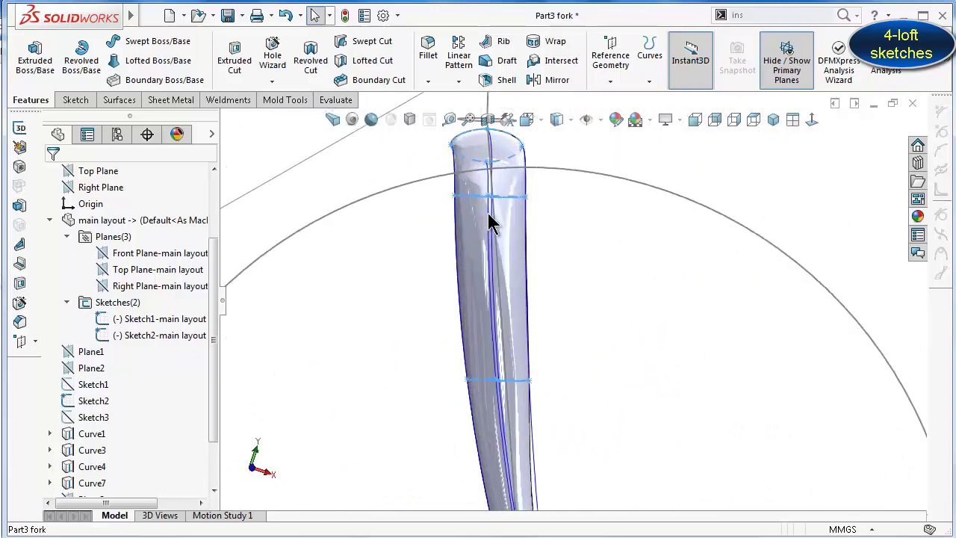
pyautogui.scroll(-2, 488, 217)
pyautogui.moveTo(518, 246)
pyautogui.mouseDown(button='middle')
pyautogui.moveTo(540, 266)
pyautogui.moveTo(625, 274)
pyautogui.moveTo(634, 292)
pyautogui.moveTo(580, 271)
pyautogui.moveTo(608, 258)
pyautogui.moveTo(448, 273)
pyautogui.moveTo(551, 309)
pyautogui.moveTo(523, 368)
pyautogui.mouseUp(button='middle')
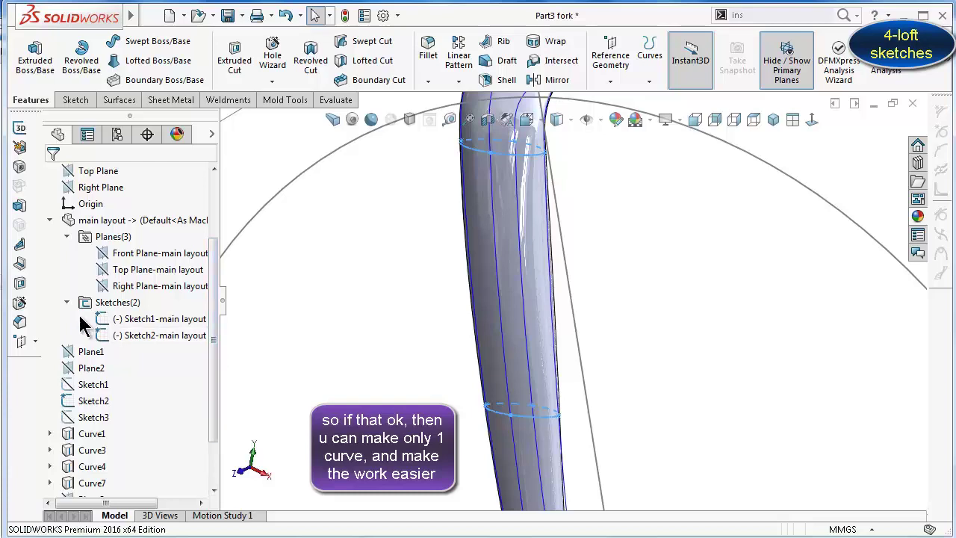
# Collapse the main layout node, then expand and select Boundary1 to list its profile sketches
pyautogui.click(49, 220)
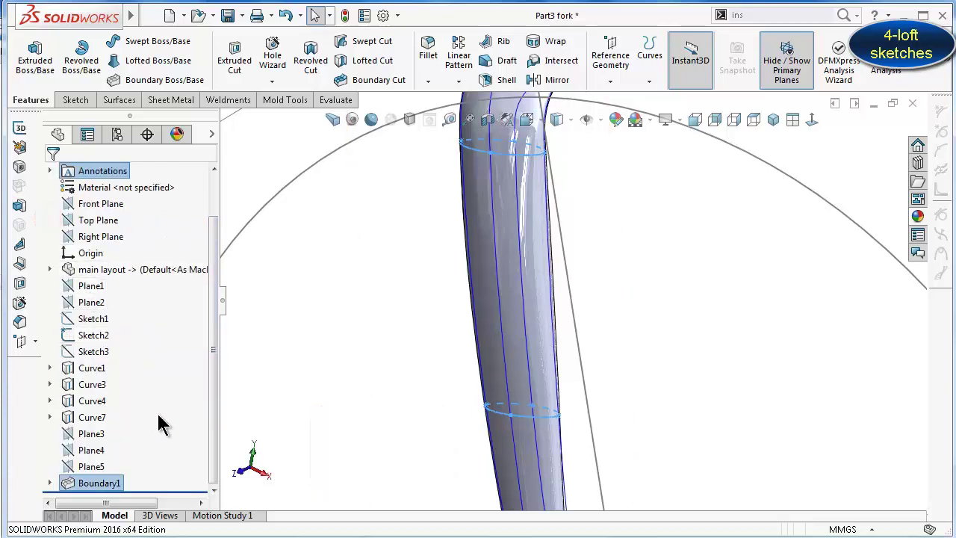
pyautogui.click(49, 482)
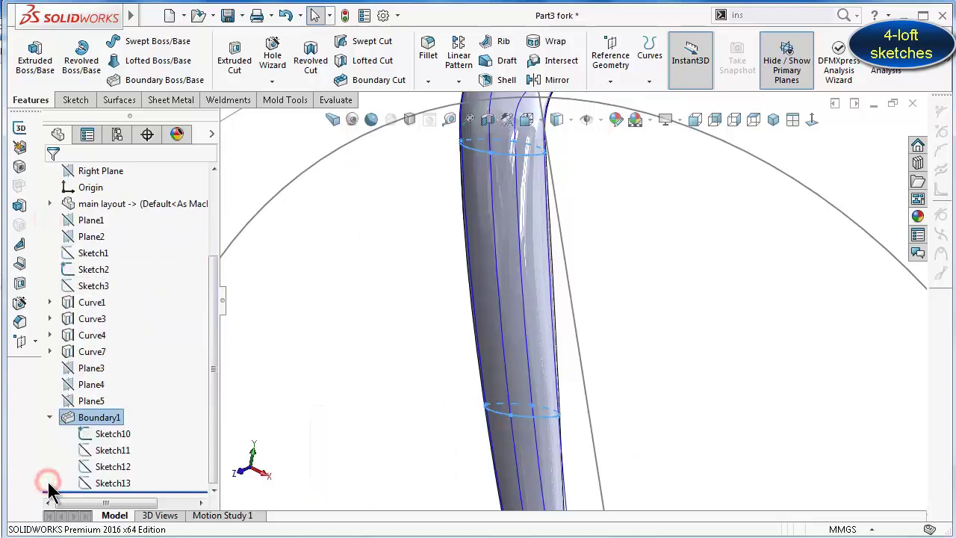
pyautogui.click(90, 418)
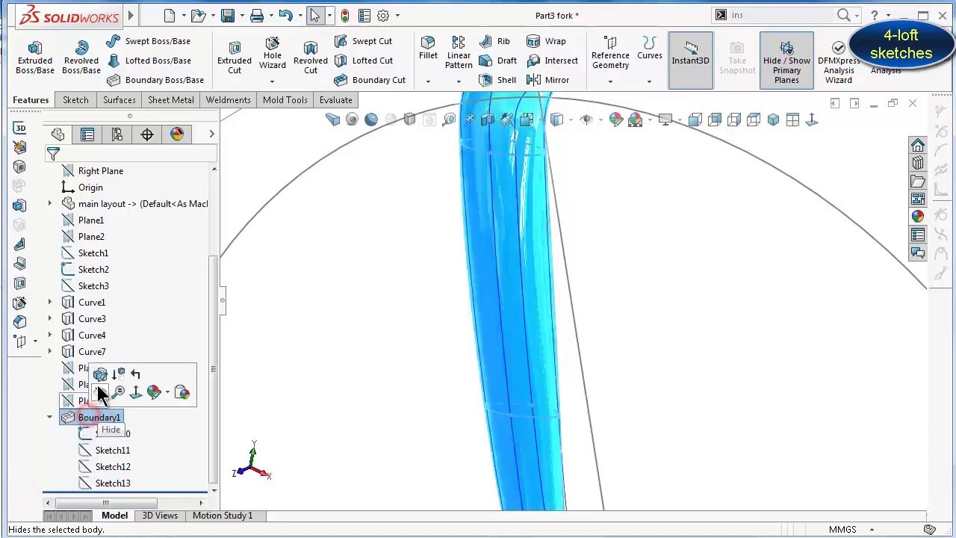
# Reopen Boundary1 for editing with the Direction 2 curve list active
pyautogui.click(100, 374)
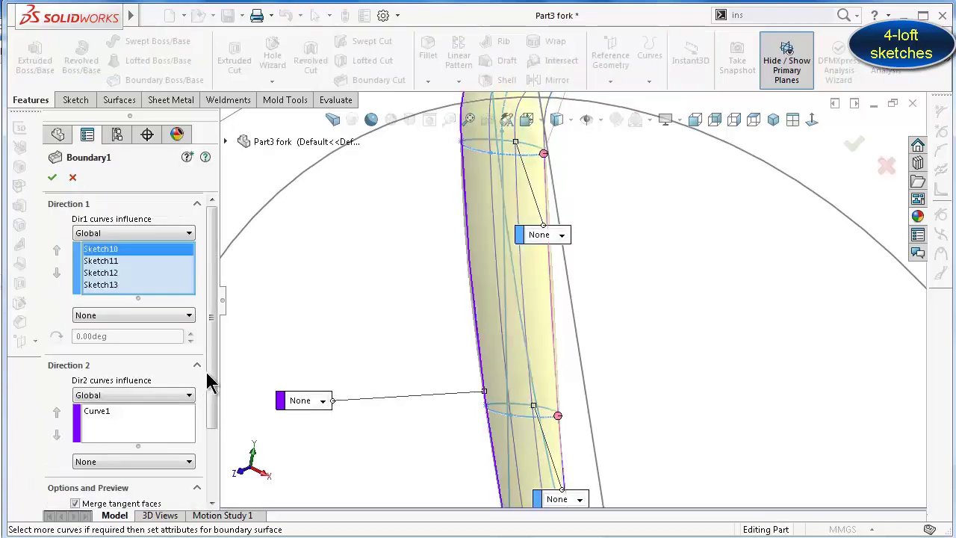
pyautogui.moveTo(213, 373); pyautogui.dragTo(213, 403)
pyautogui.click(135, 386)
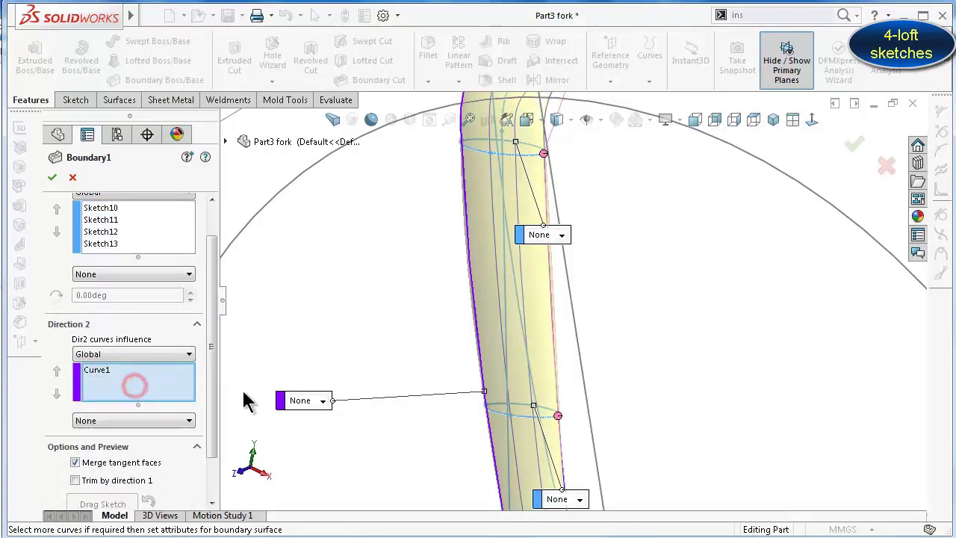
pyautogui.click(224, 142)
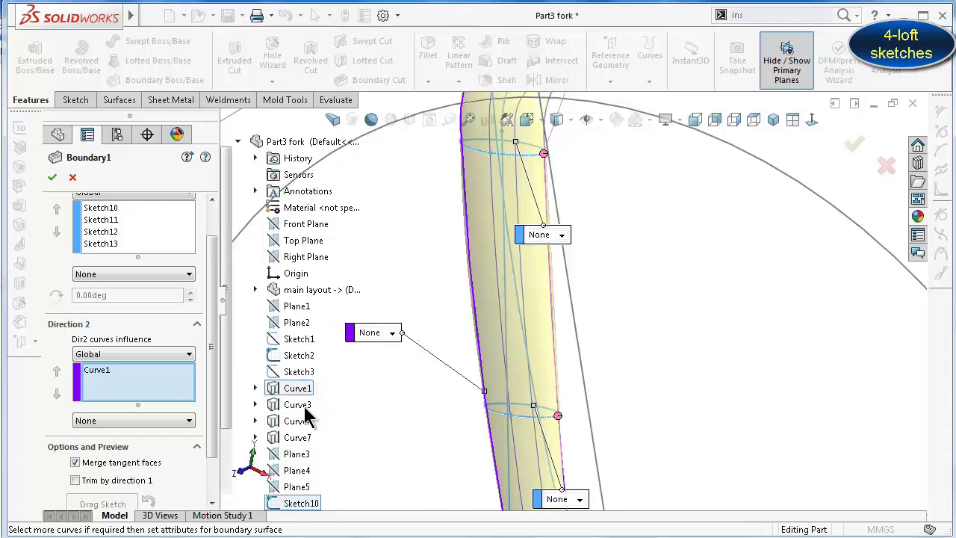
# Add Curve3, Curve4 and Curve7 as further Direction 2 guide curves
pyautogui.click(297, 406)
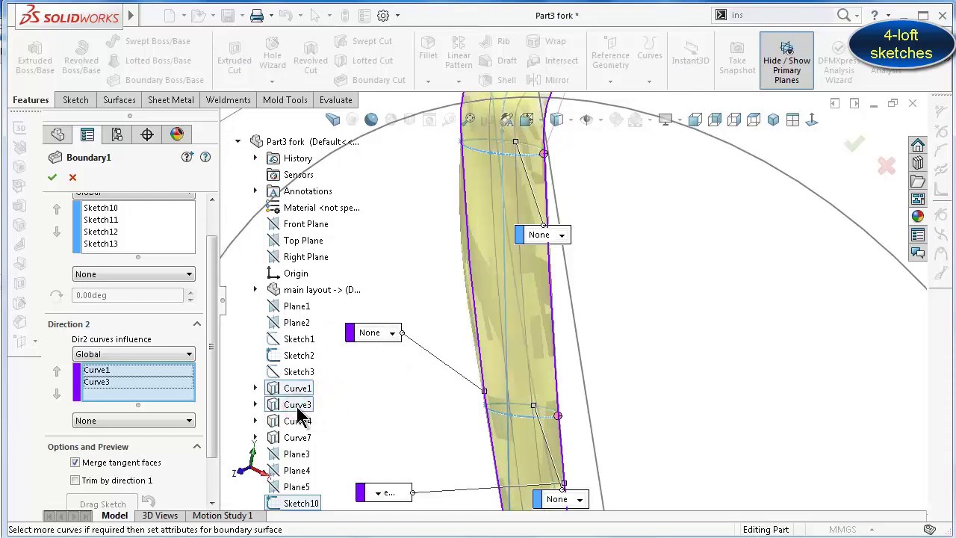
pyautogui.click(297, 422)
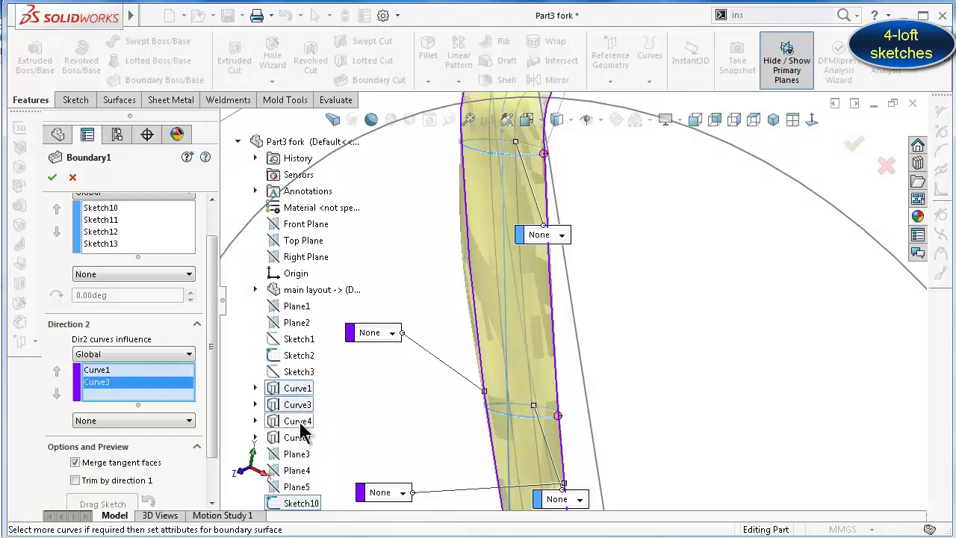
pyautogui.click(304, 421)
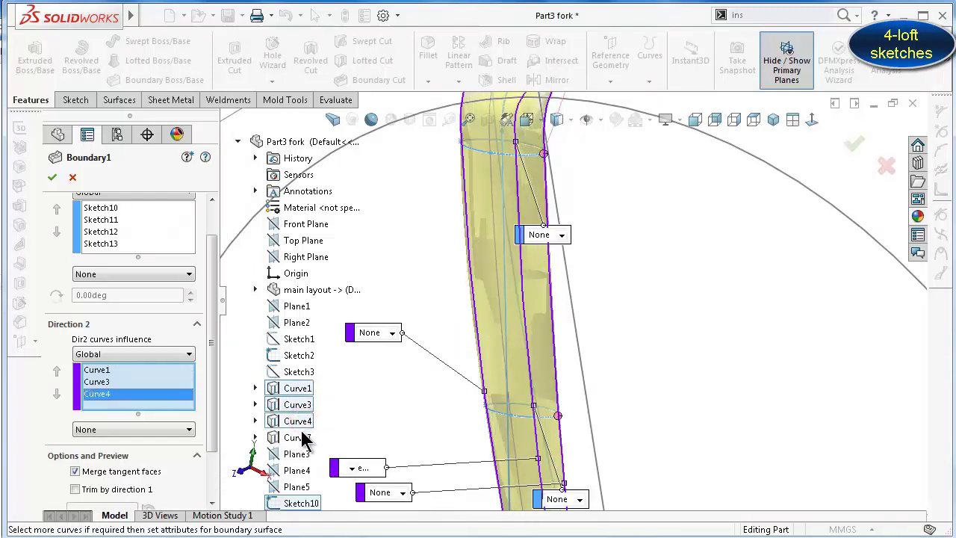
pyautogui.click(299, 439)
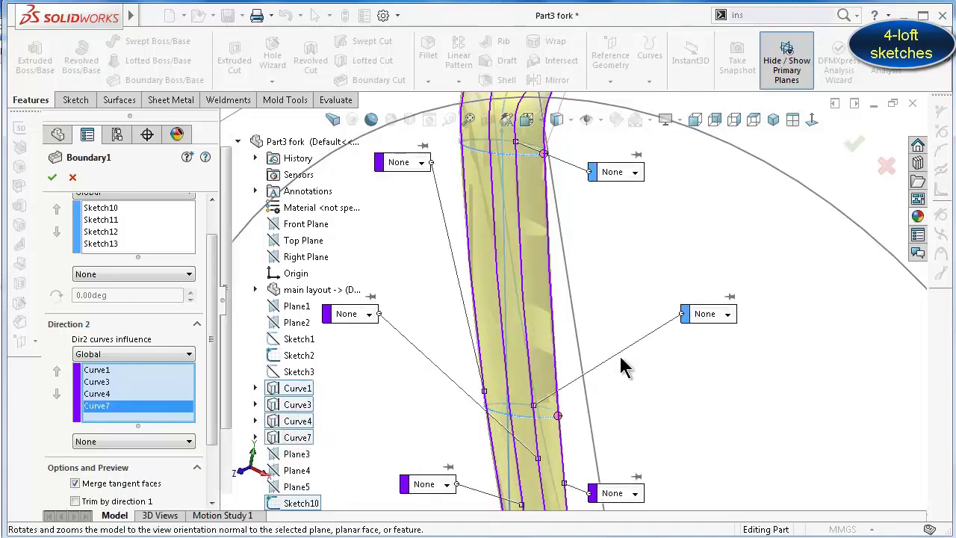
pyautogui.click(762, 391)
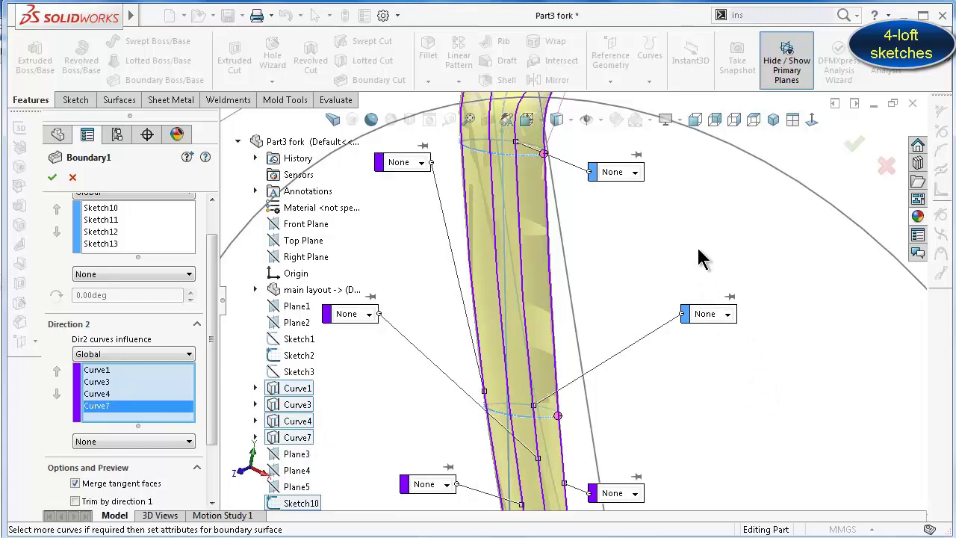
pyautogui.moveTo(640, 250)
pyautogui.mouseDown(button='middle')
pyautogui.moveTo(632, 213)
pyautogui.moveTo(579, 189)
pyautogui.mouseUp(button='middle')
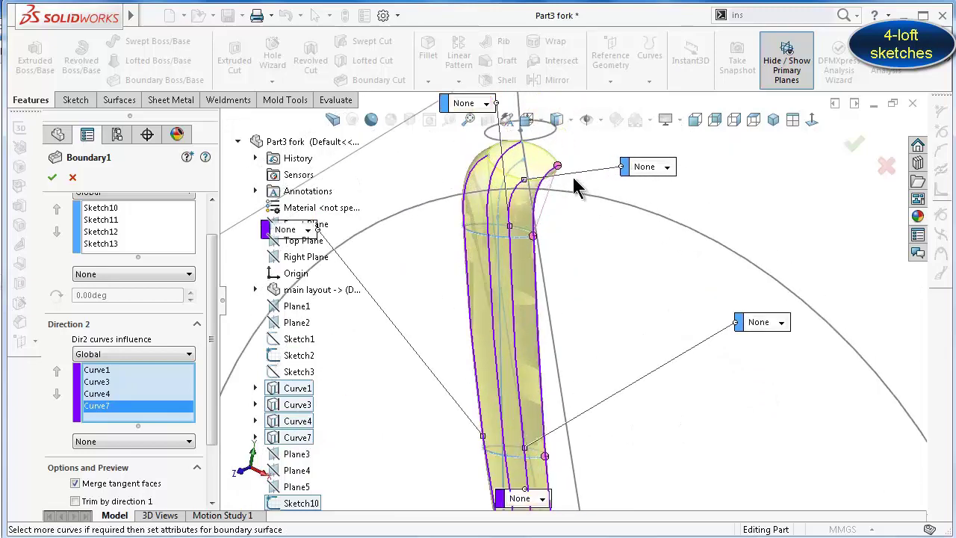
pyautogui.scroll(-2, 571, 173)
pyautogui.scroll(-2, 565, 164)
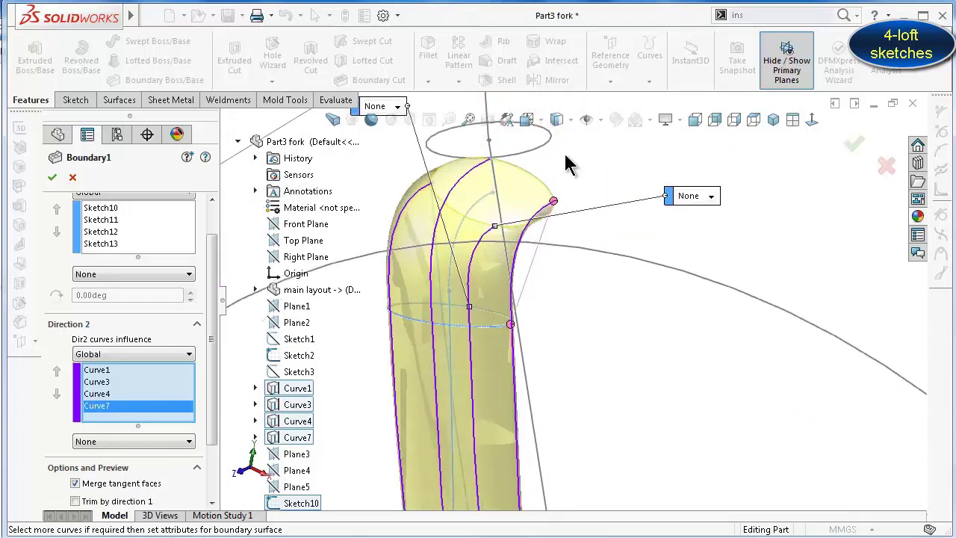
pyautogui.moveTo(214, 273); pyautogui.dragTo(209, 209)
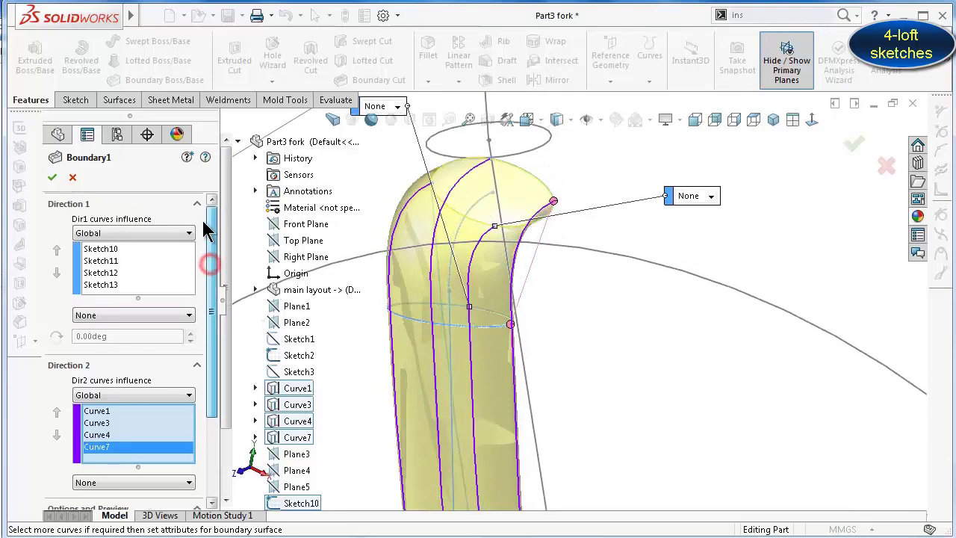
# Set the top profile Sketch10's end condition to Normal To Profile
pyautogui.click(110, 249)
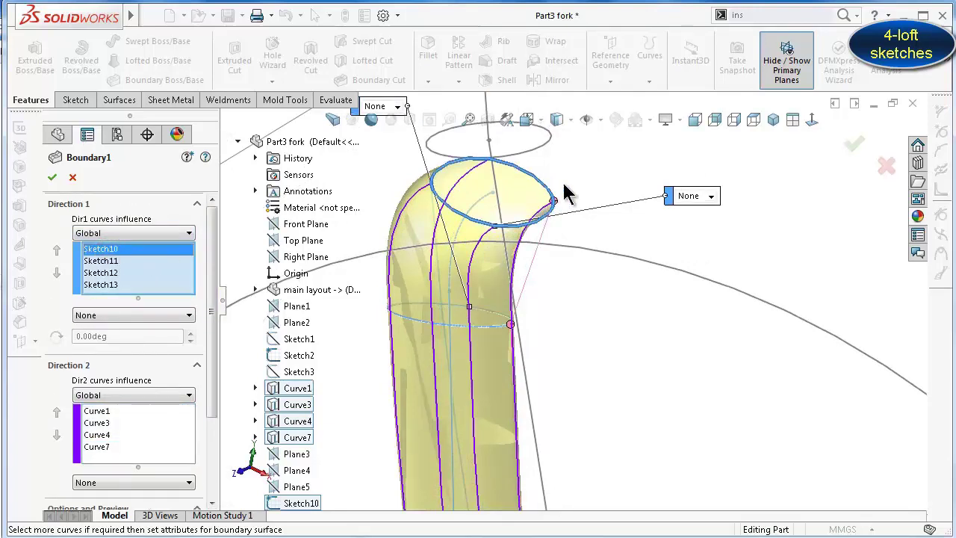
pyautogui.click(707, 197)
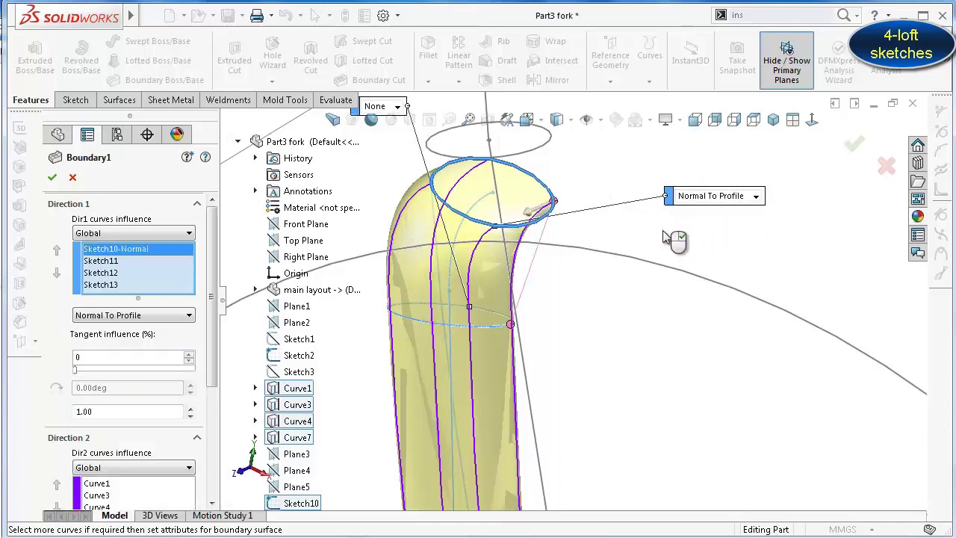
pyautogui.scroll(-5, 213, 256)
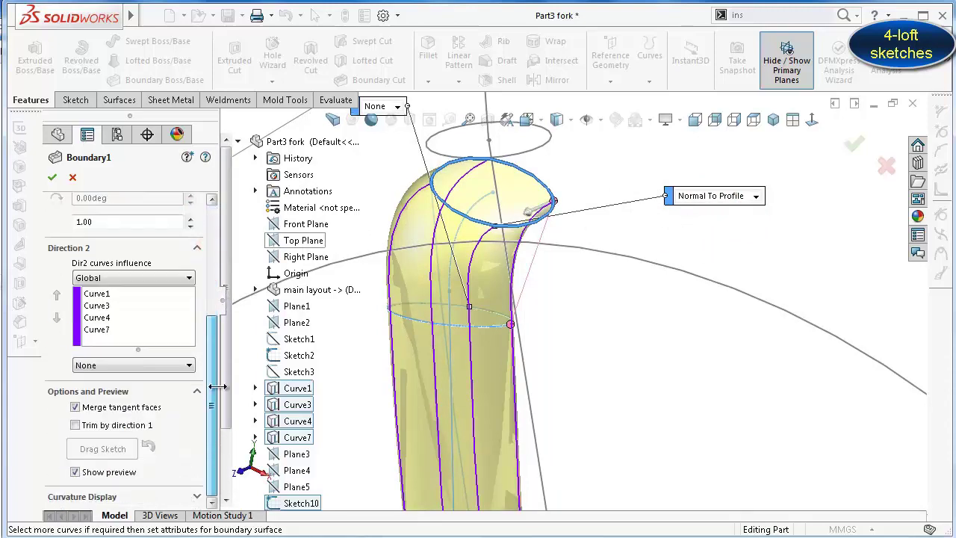
pyautogui.scroll(2, 717, 360)
pyautogui.scroll(4, 587, 486)
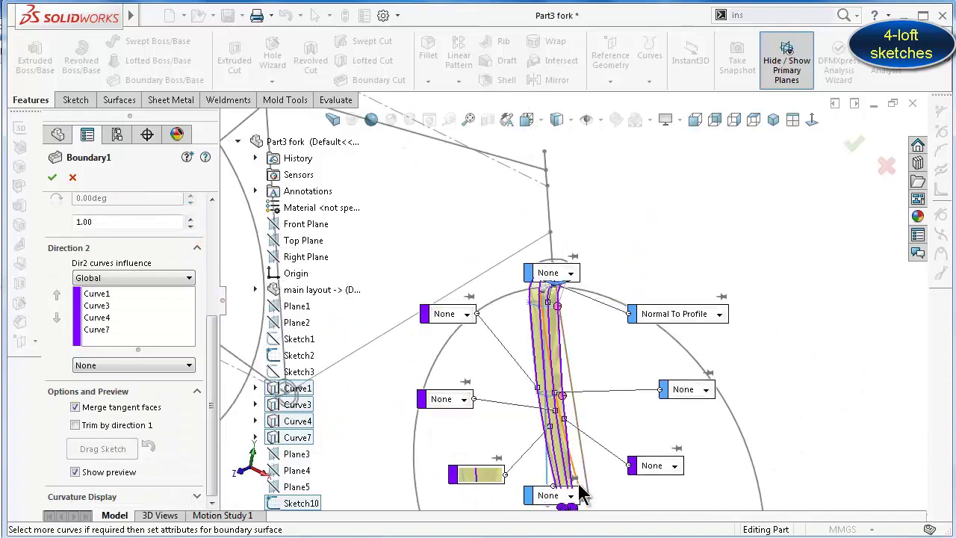
pyautogui.scroll(-1, 579, 437)
pyautogui.scroll(-2, 571, 452)
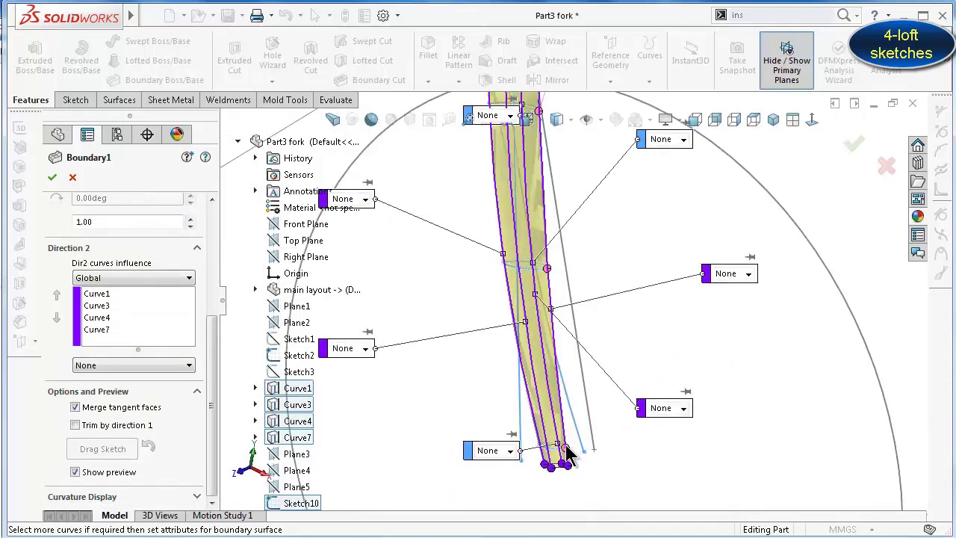
pyautogui.scroll(-1, 569, 463)
pyautogui.scroll(-1, 565, 463)
# Enable Trim by direction 1 on the boundary
pyautogui.scroll(-1, 556, 441)
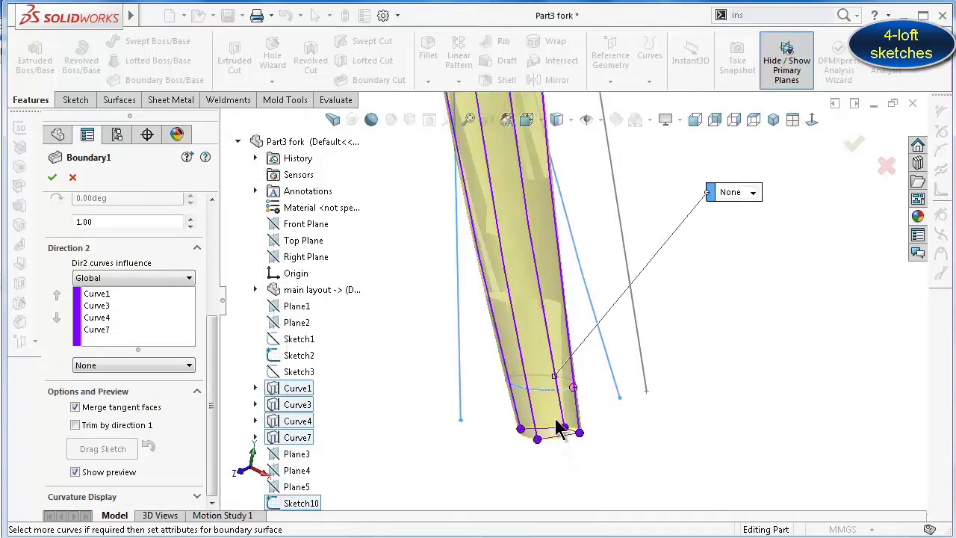
pyautogui.click(75, 425)
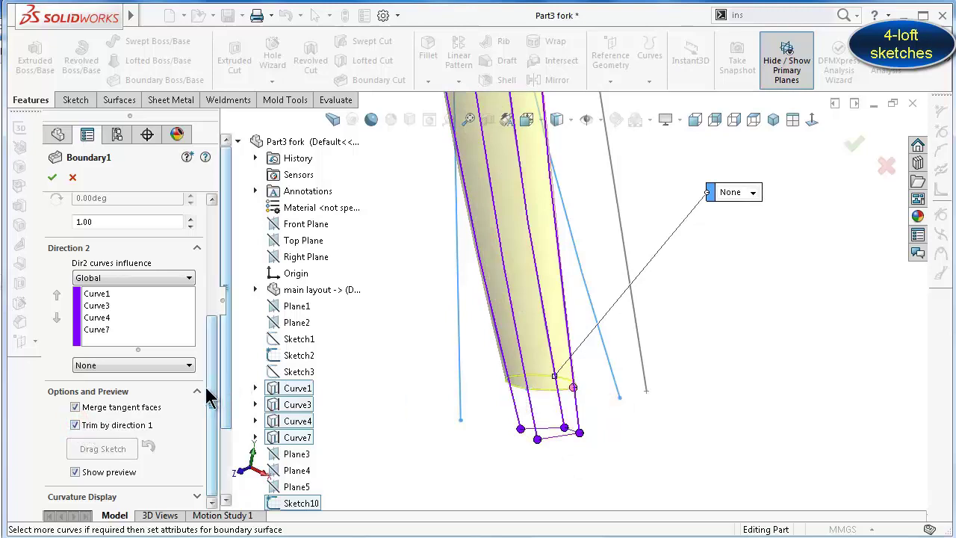
pyautogui.moveTo(212, 399); pyautogui.dragTo(211, 282)
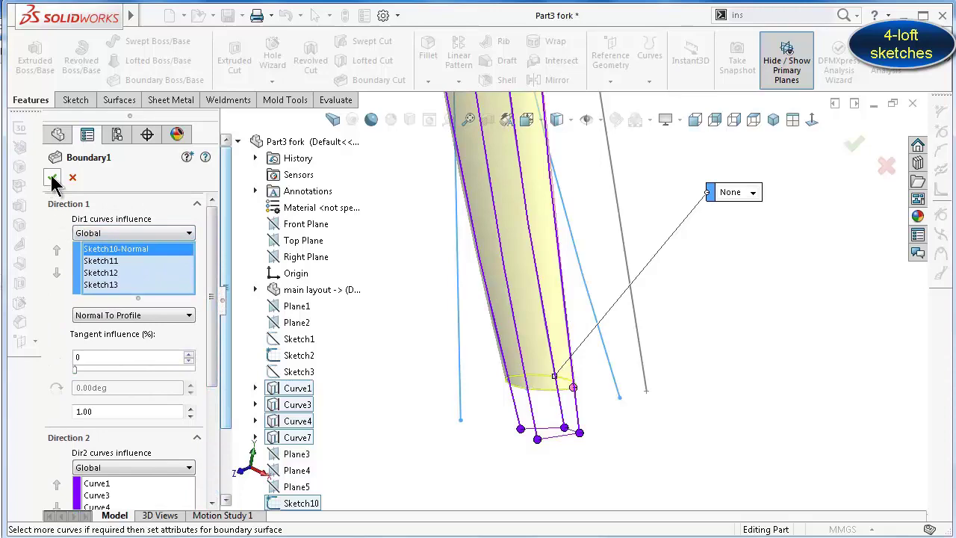
pyautogui.scroll(3, 606, 248)
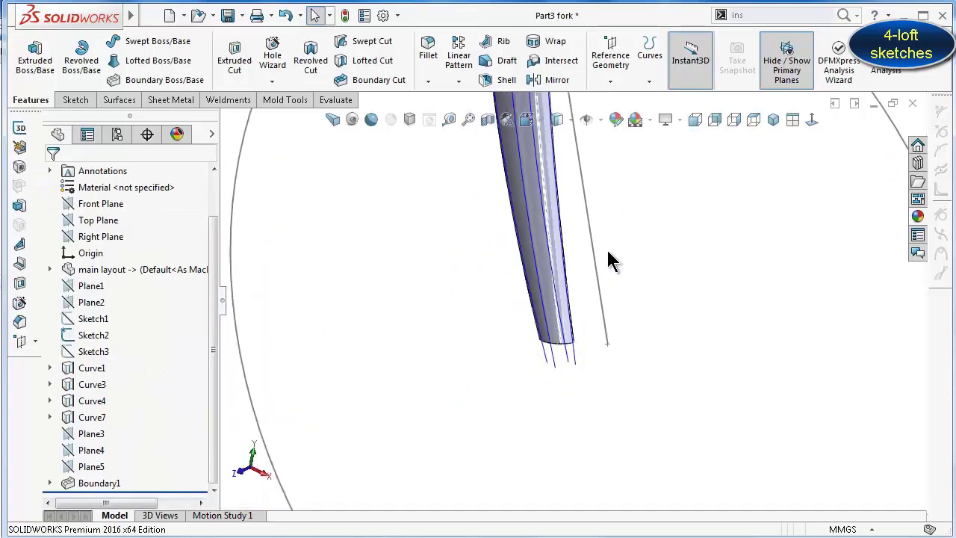
pyautogui.scroll(3, 581, 213)
pyautogui.scroll(-3, 582, 222)
pyautogui.moveTo(572, 224); pyautogui.dragTo(583, 415, button='middle')
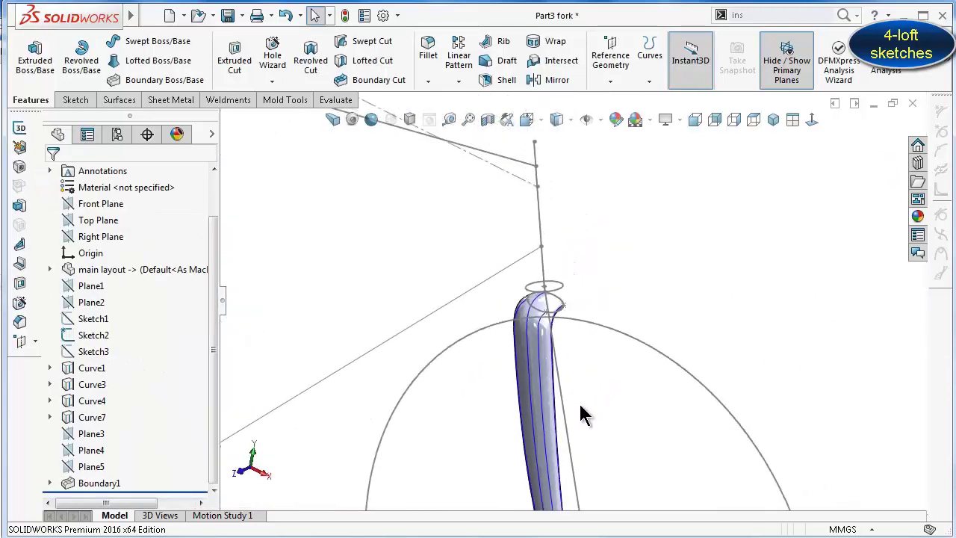
pyautogui.press('Left')
pyautogui.press('Left')
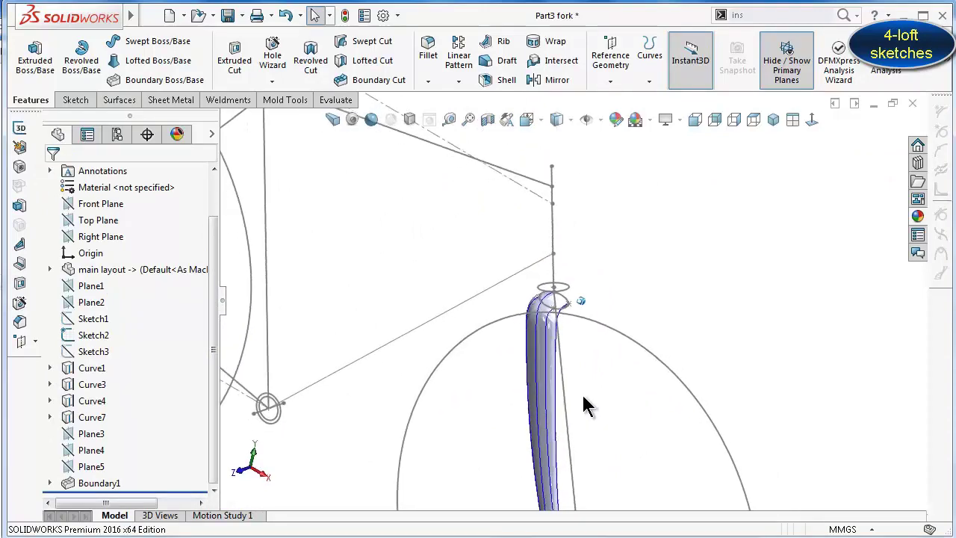
pyautogui.press('Left')
pyautogui.moveTo(567, 396); pyautogui.dragTo(569, 417, button='middle')
pyautogui.press('Left')
pyautogui.press('Left')
pyautogui.press('Left')
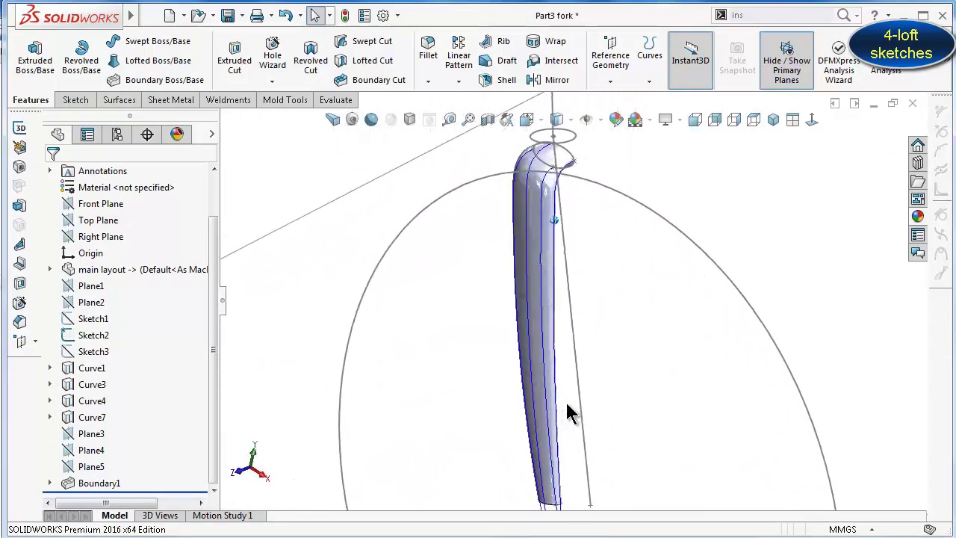
pyautogui.press('Left')
pyautogui.press('Left')
pyautogui.press('Left')
pyautogui.press('Left')
pyautogui.press('Left')
pyautogui.press('Left')
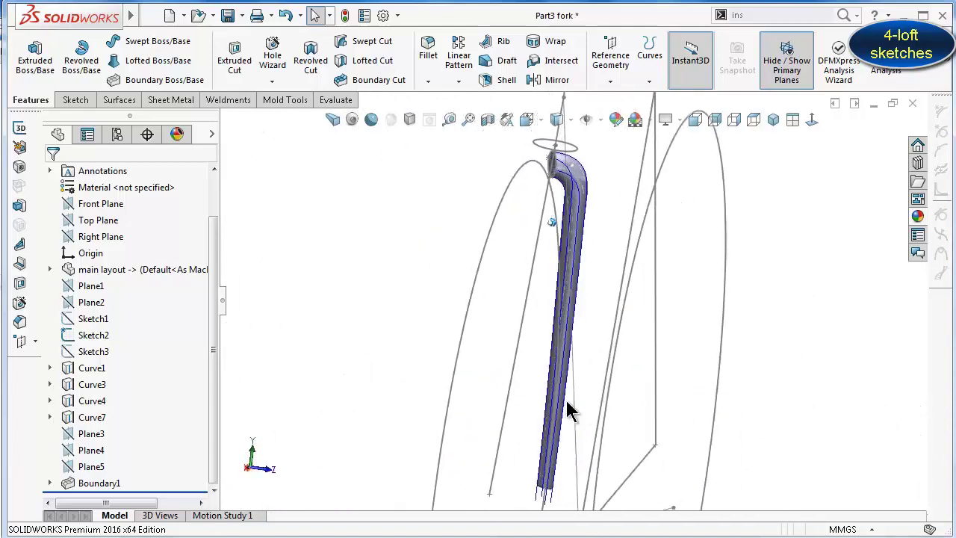
pyautogui.press('Left')
pyautogui.press('Left')
pyautogui.press('Left')
pyautogui.press('Left')
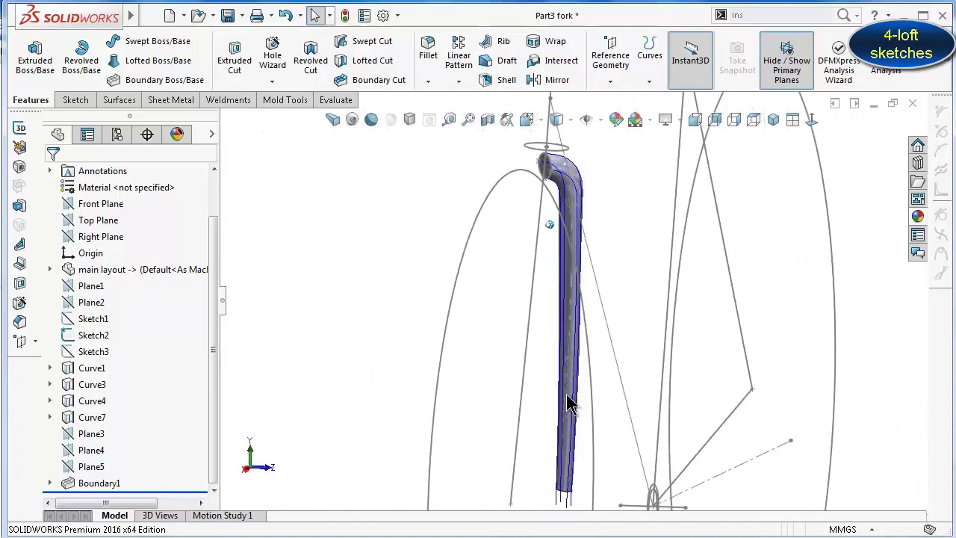
pyautogui.press('Left')
pyautogui.press('Left')
pyautogui.press('Left')
pyautogui.press('Left')
pyautogui.press('Left')
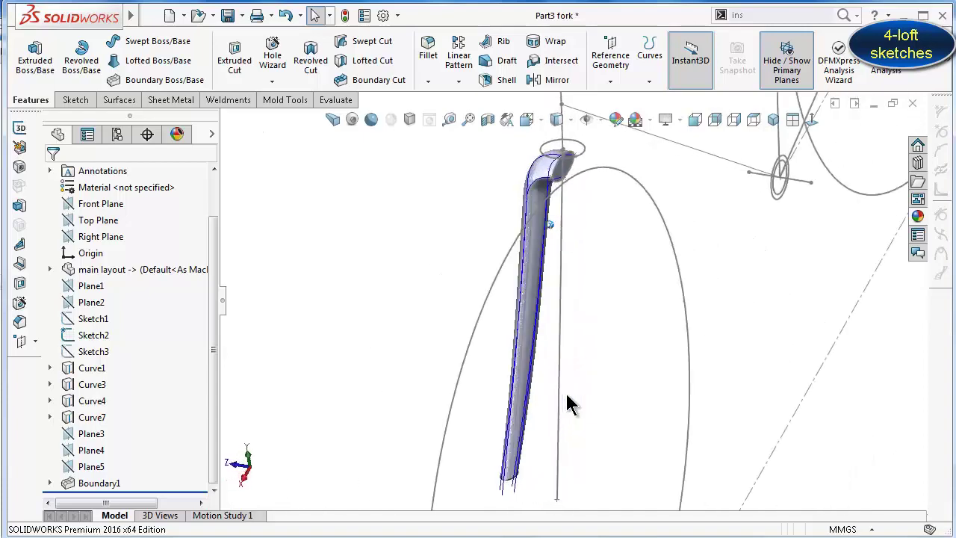
pyautogui.press('Left')
pyautogui.press('Left')
pyautogui.press('Left')
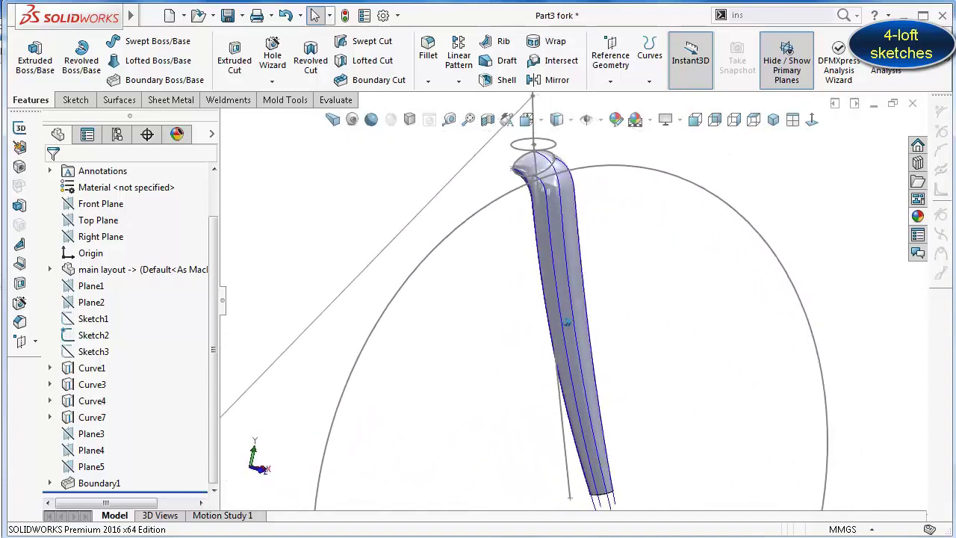
pyautogui.press('Left')
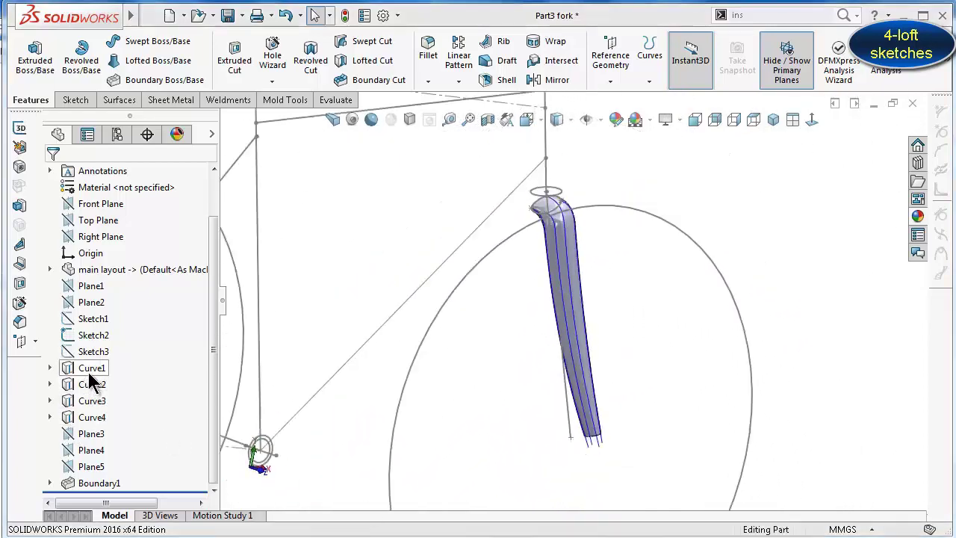
pyautogui.click(88, 372)
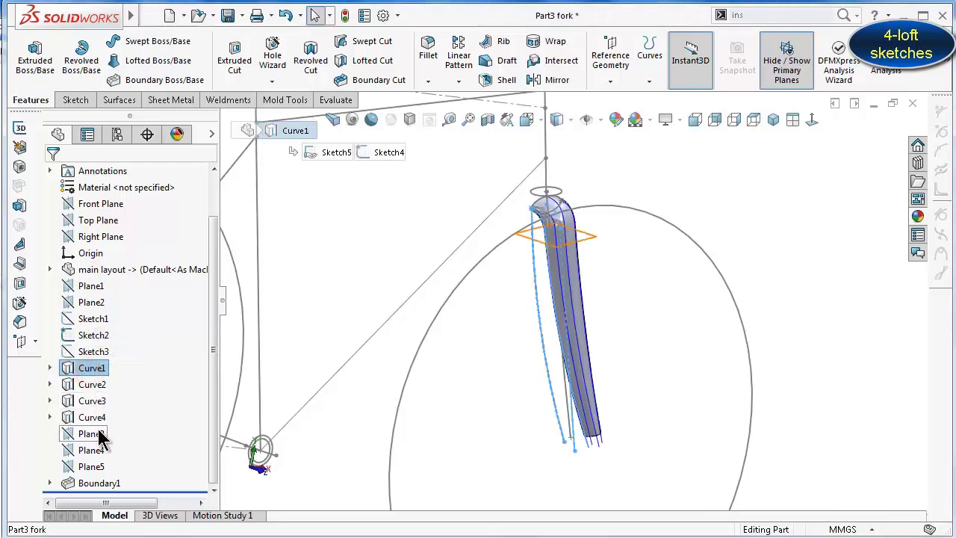
pyautogui.keyDown('shift'); pyautogui.click(98, 418); pyautogui.keyUp('shift')
pyautogui.click(113, 396)
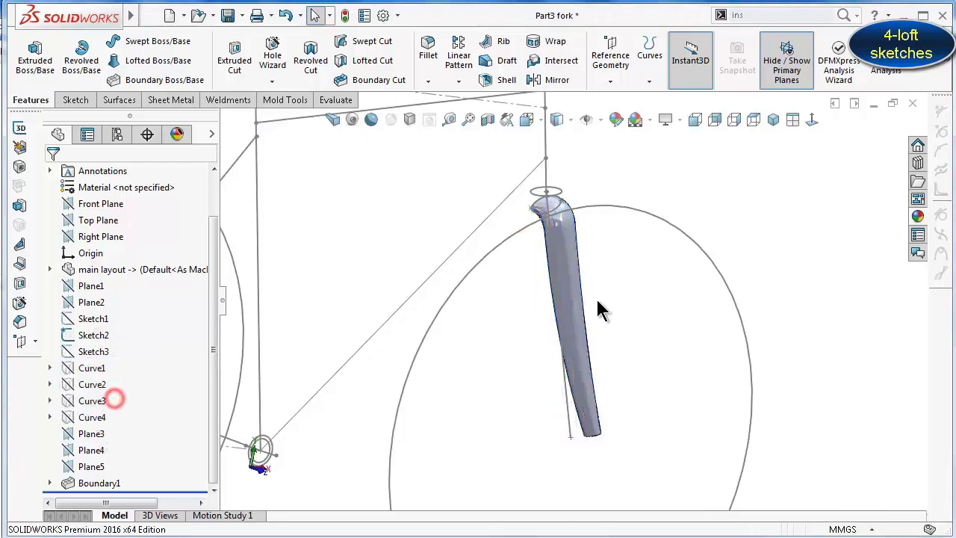
pyautogui.scroll(-2, 706, 320)
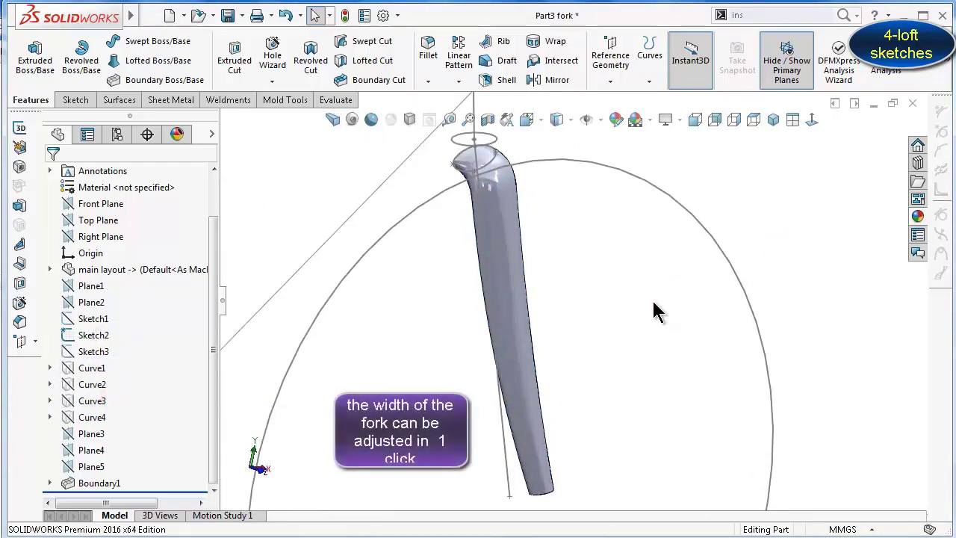
pyautogui.press('Right')
pyautogui.press('Right')
pyautogui.press('Right')
pyautogui.press('Right')
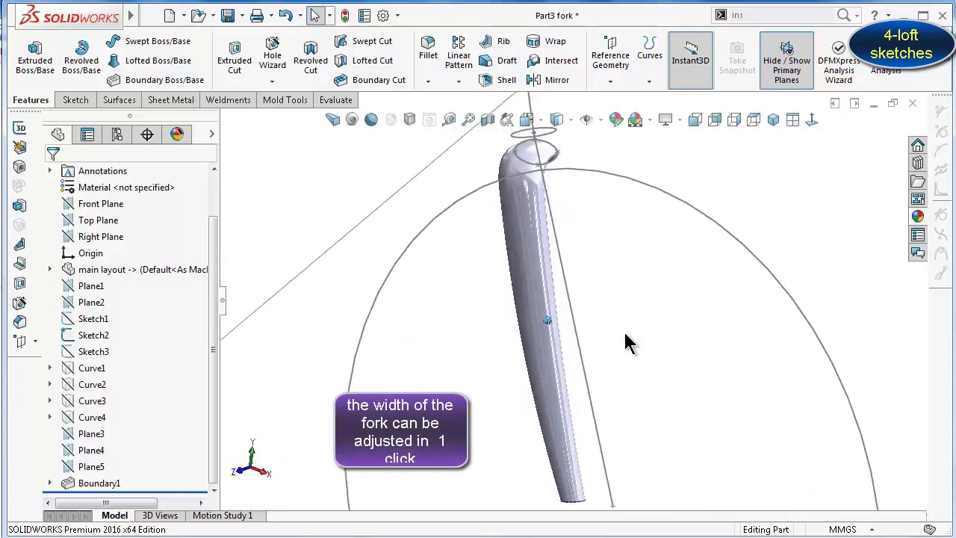
pyautogui.press('Right')
pyautogui.press('Right')
pyautogui.press('Right')
pyautogui.press('Right')
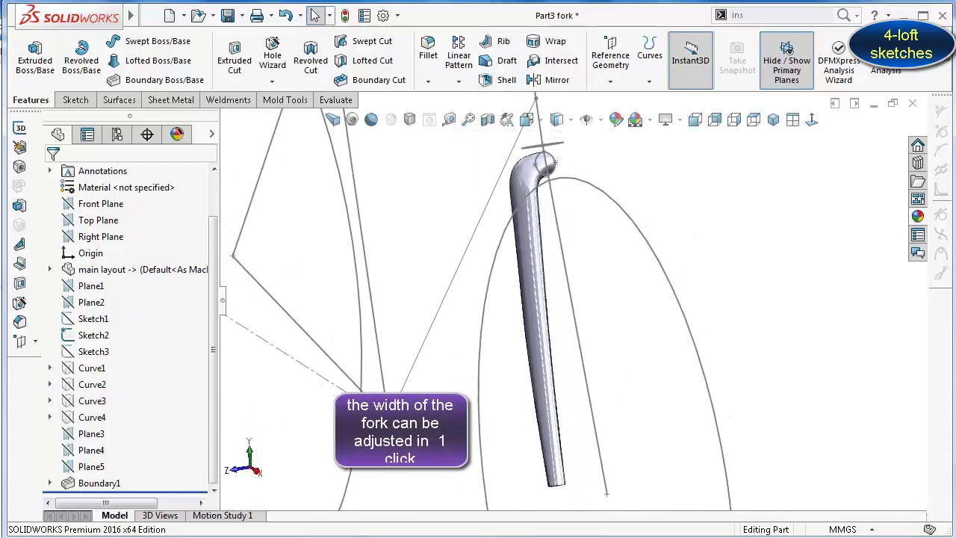
pyautogui.moveTo(624, 349); pyautogui.dragTo(721, 259, button='middle')
pyautogui.press('Right')
pyautogui.press('Right')
pyautogui.press('Right')
pyautogui.press('Right')
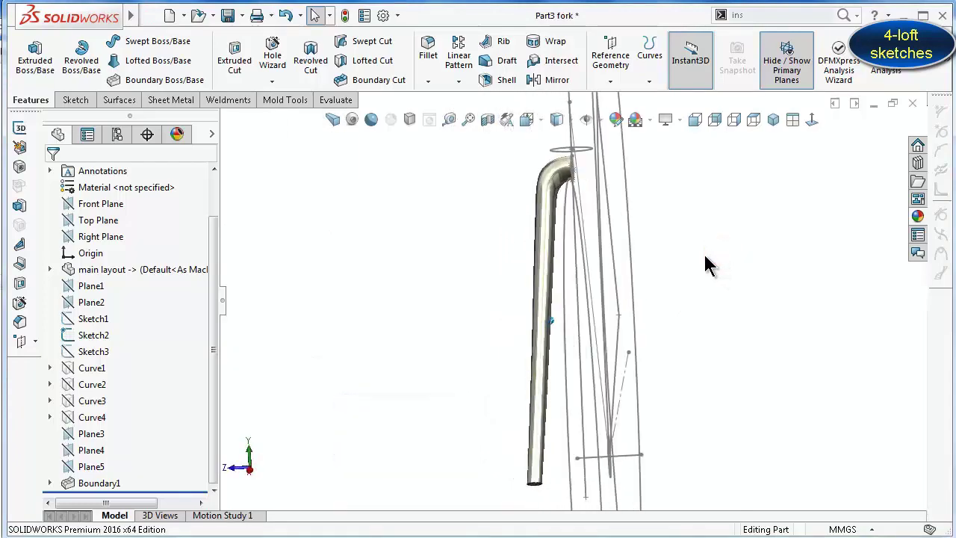
pyautogui.press('Right')
pyautogui.press('Right')
pyautogui.press('Right')
pyautogui.press('Right')
pyautogui.press('Right')
pyautogui.press('Right')
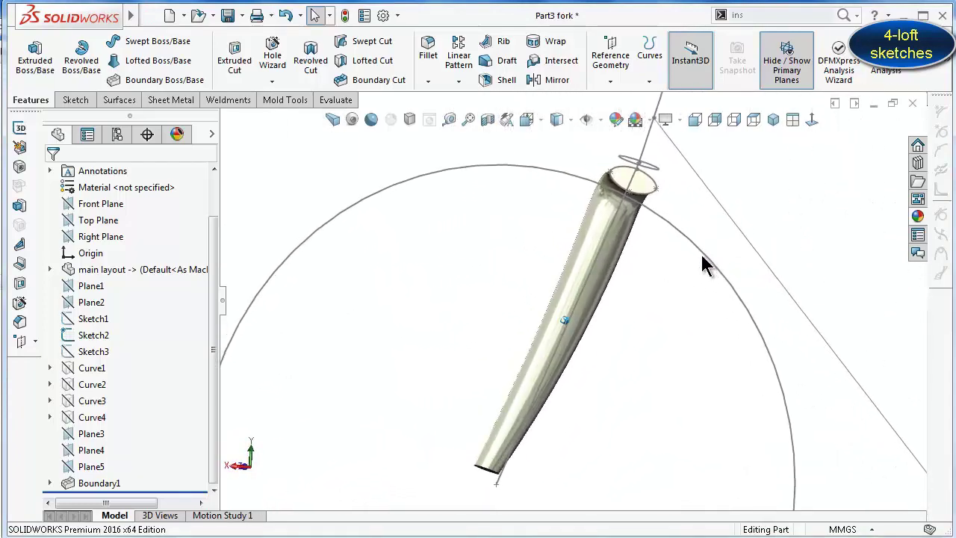
pyautogui.press('Right')
pyautogui.press('Right')
pyautogui.press('Right')
pyautogui.press('Right')
pyautogui.press('Right')
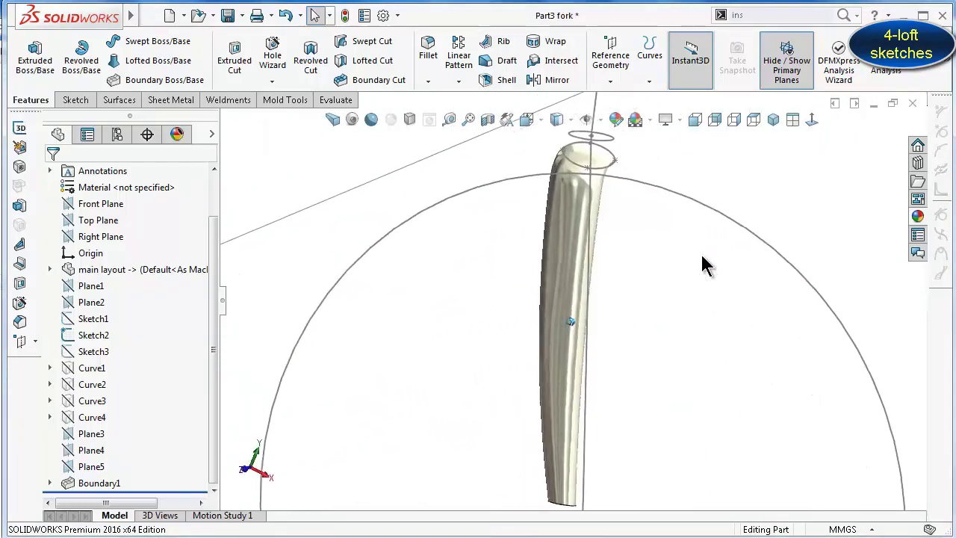
pyautogui.press('Right')
pyautogui.press('Right')
pyautogui.press('Right')
pyautogui.press('Right')
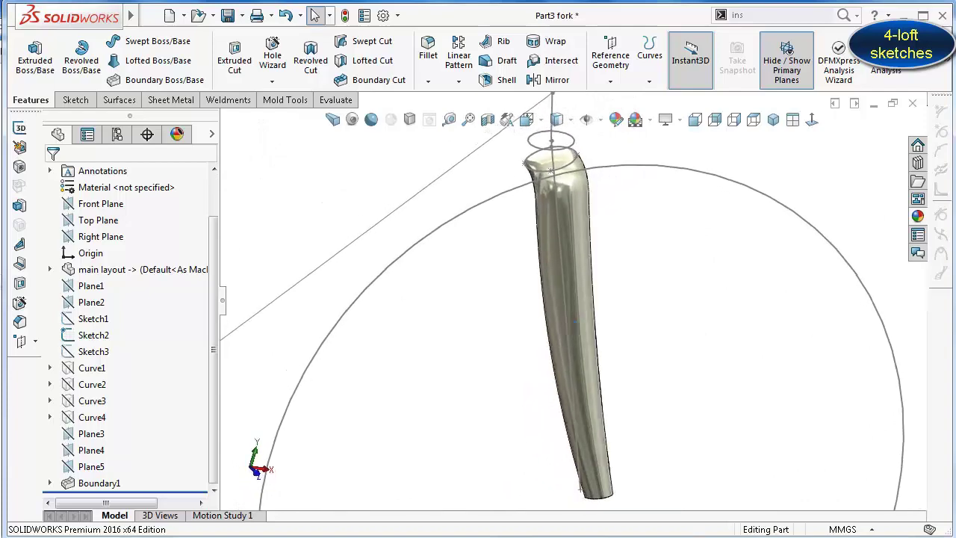
pyautogui.press('Up')
pyautogui.press('Up')
pyautogui.scroll(-2, 357, 228)
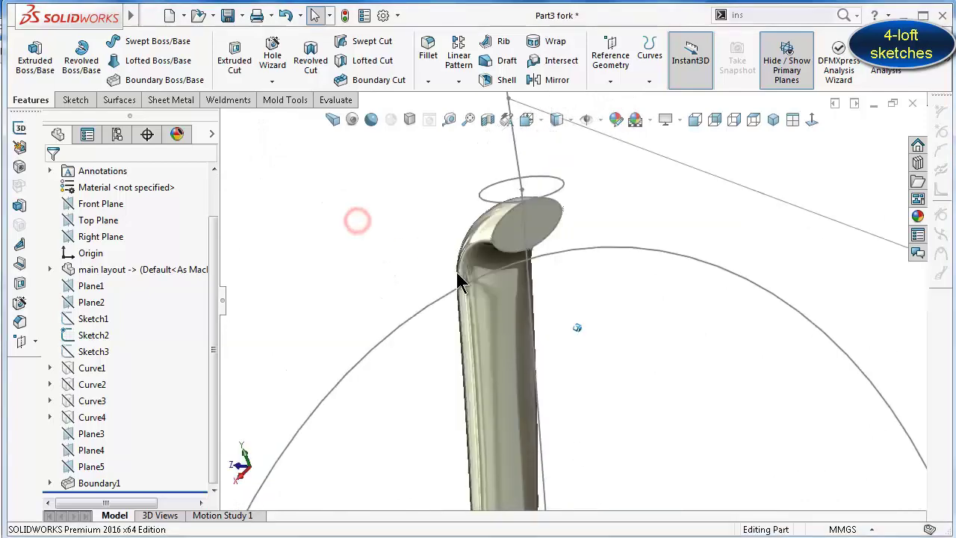
pyautogui.press('Down')
pyautogui.press('Right')
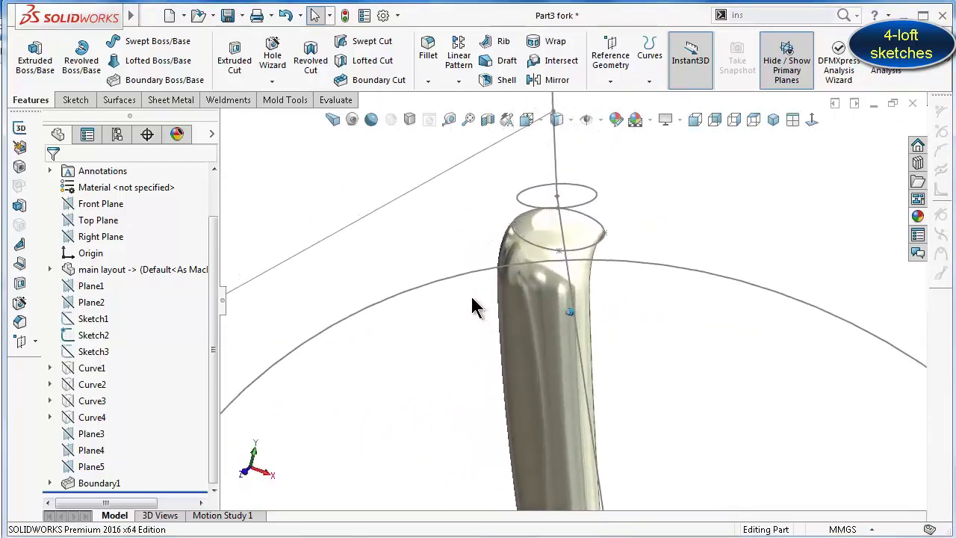
pyautogui.scroll(1, 569, 341)
pyautogui.scroll(3, 569, 341)
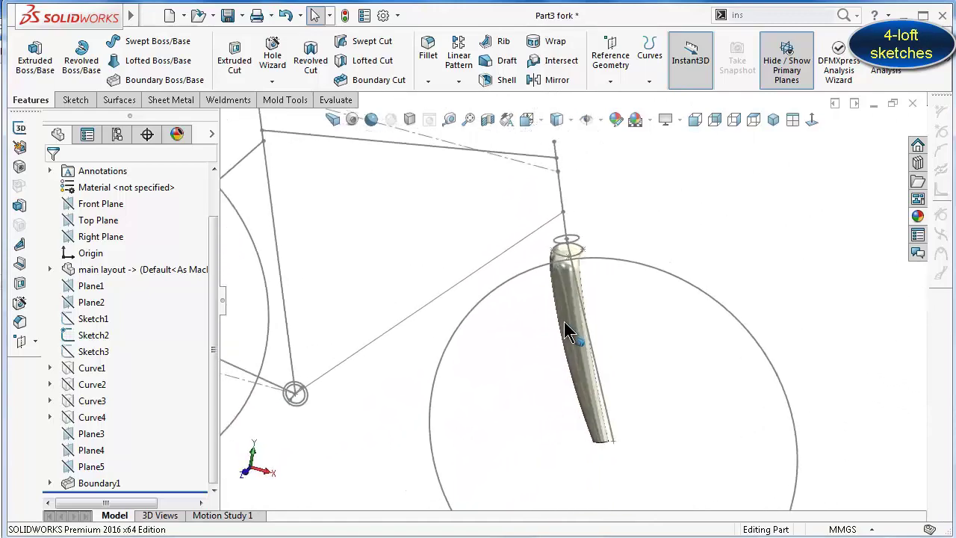
pyautogui.hotkey('shift', 'Right')
pyautogui.hotkey('shift', 'Right')
pyautogui.press('Up')
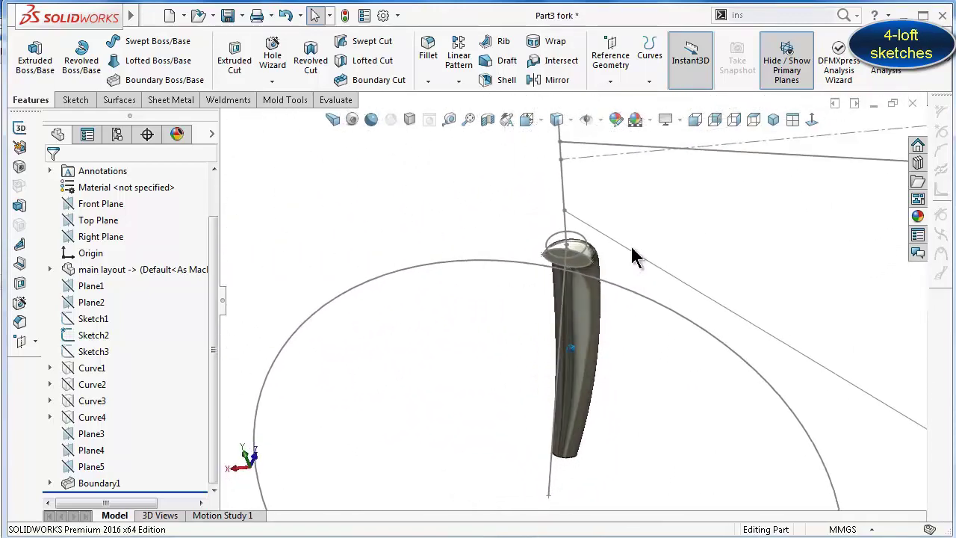
pyautogui.press('Down')
pyautogui.press('Down')
pyautogui.press('Down')
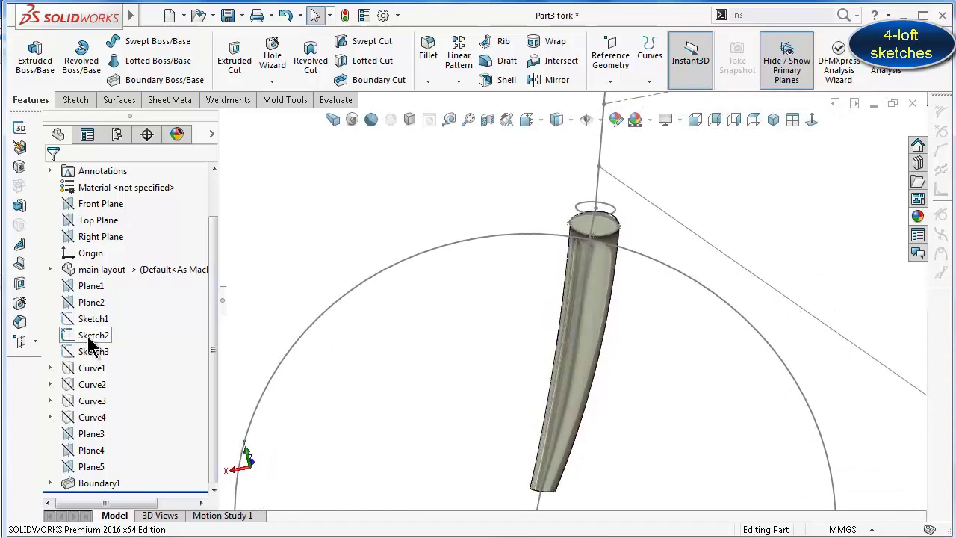
# Select Sketch1 and turn the view Normal To it
pyautogui.click(95, 321)
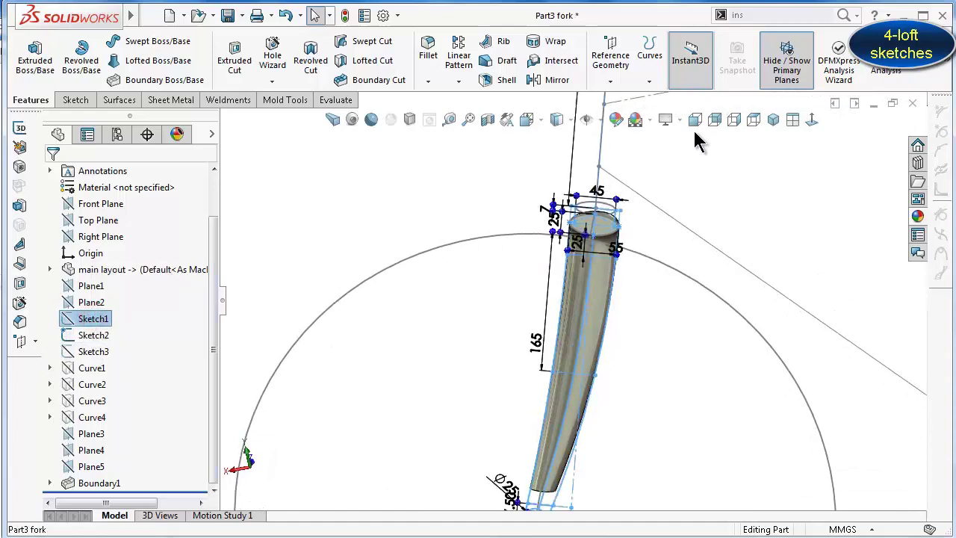
pyautogui.click(812, 119)
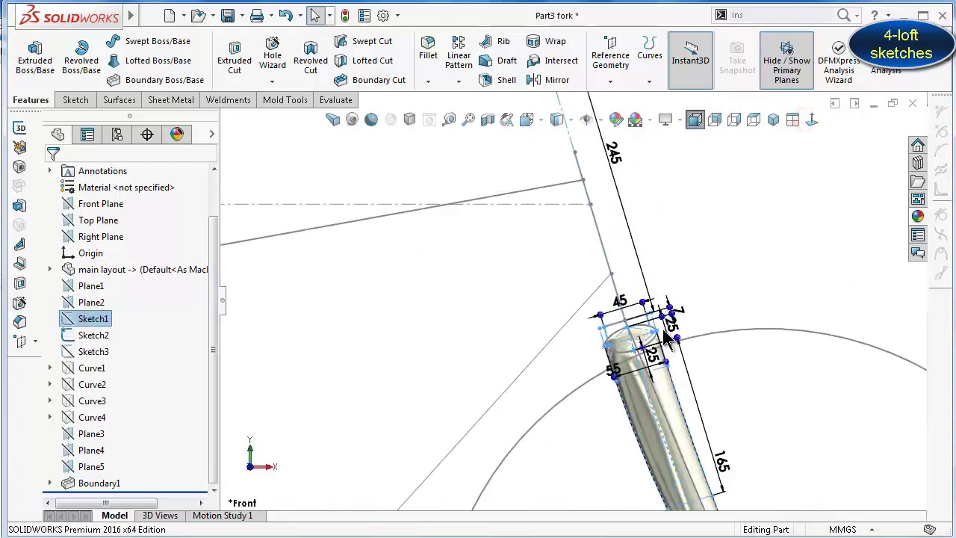
pyautogui.scroll(-3, 667, 336)
pyautogui.scroll(-1, 607, 399)
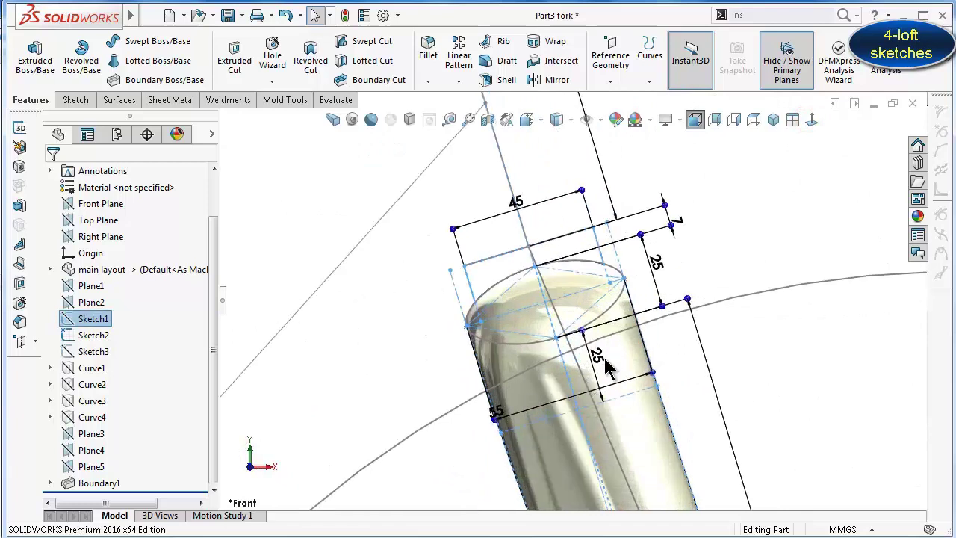
pyautogui.scroll(-2, 627, 305)
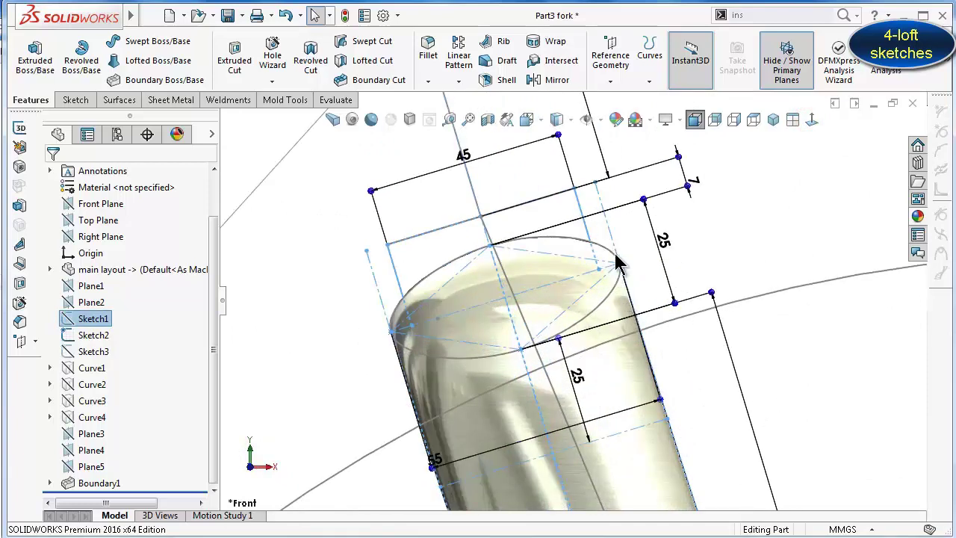
pyautogui.press('l')
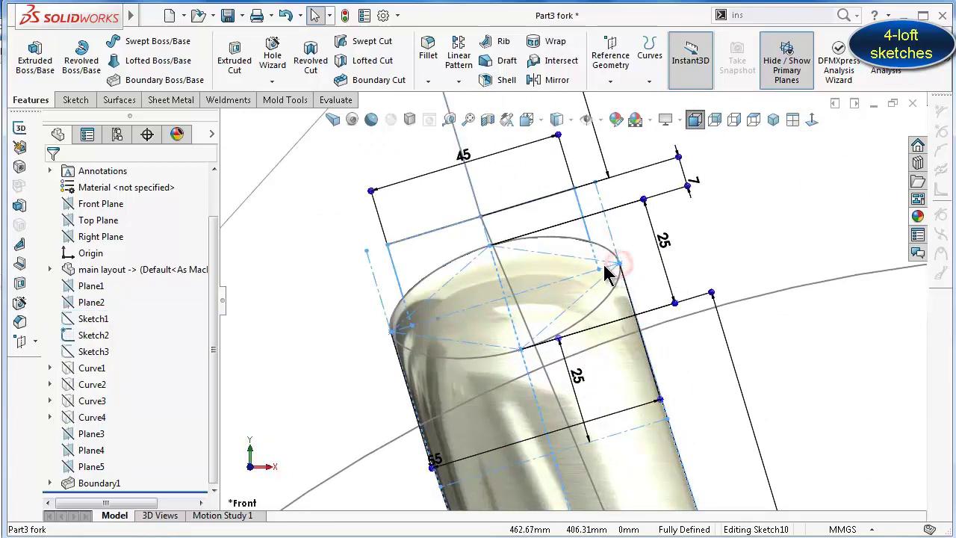
pyautogui.click(617, 263)
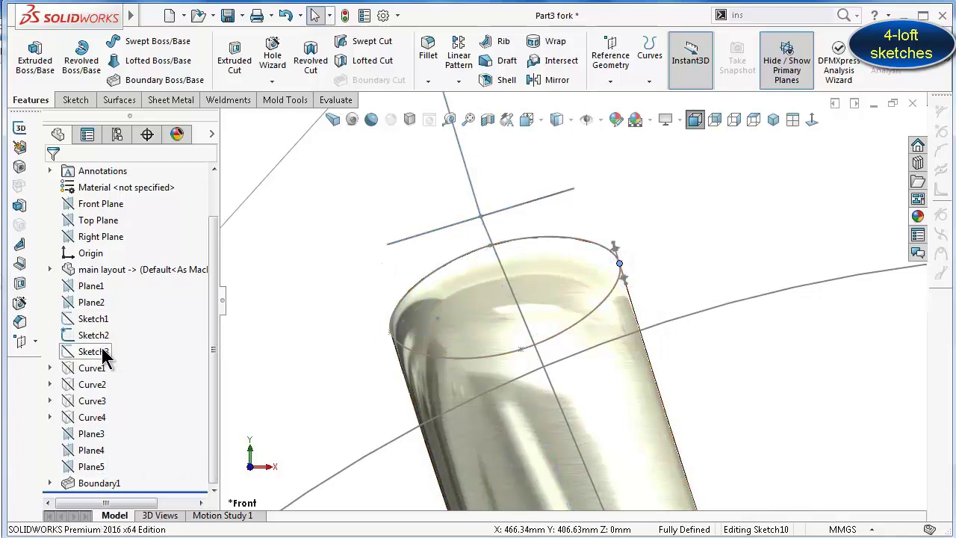
# Change Sketch1's 55 mm width dimension to 45 and rebuild the leg
pyautogui.click(96, 319)
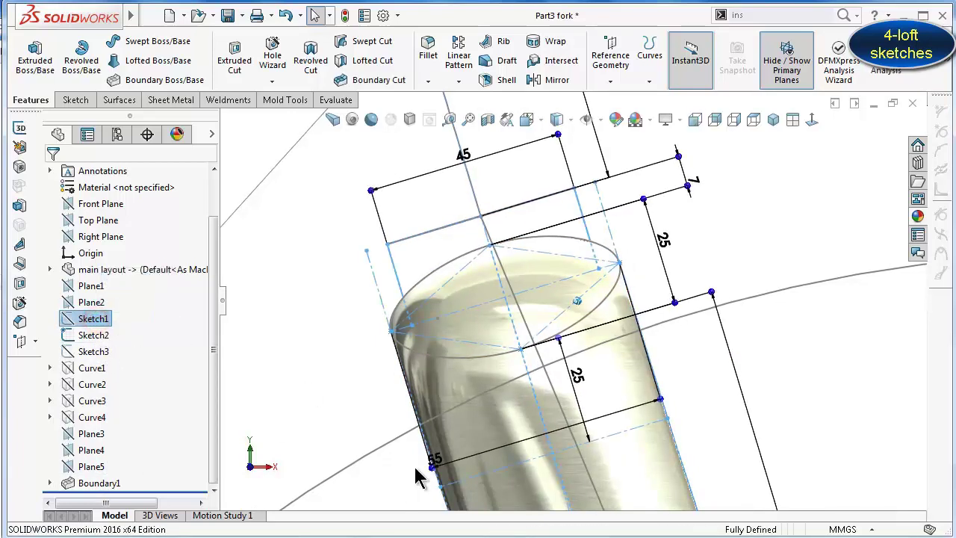
pyautogui.moveTo(436, 460); pyautogui.dragTo(513, 422)
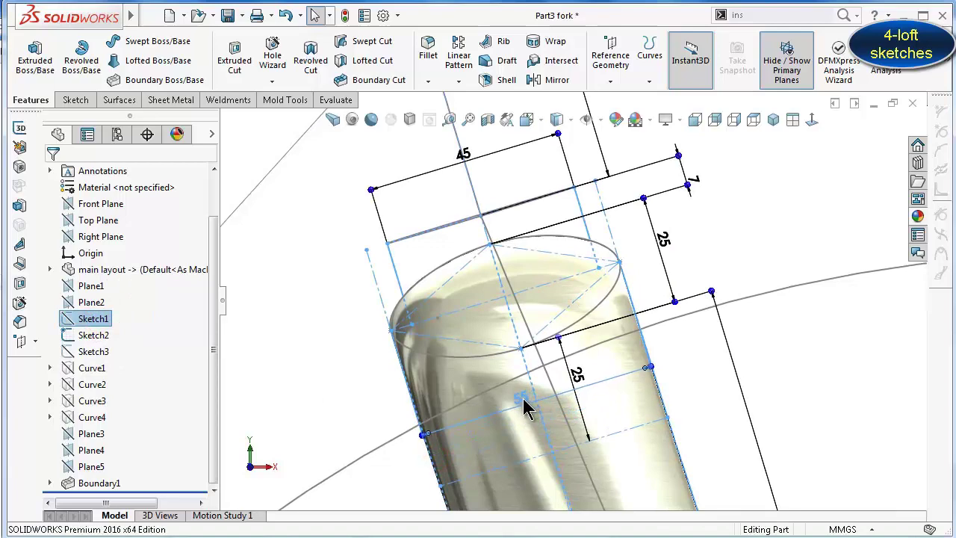
pyautogui.doubleClick(524, 401)
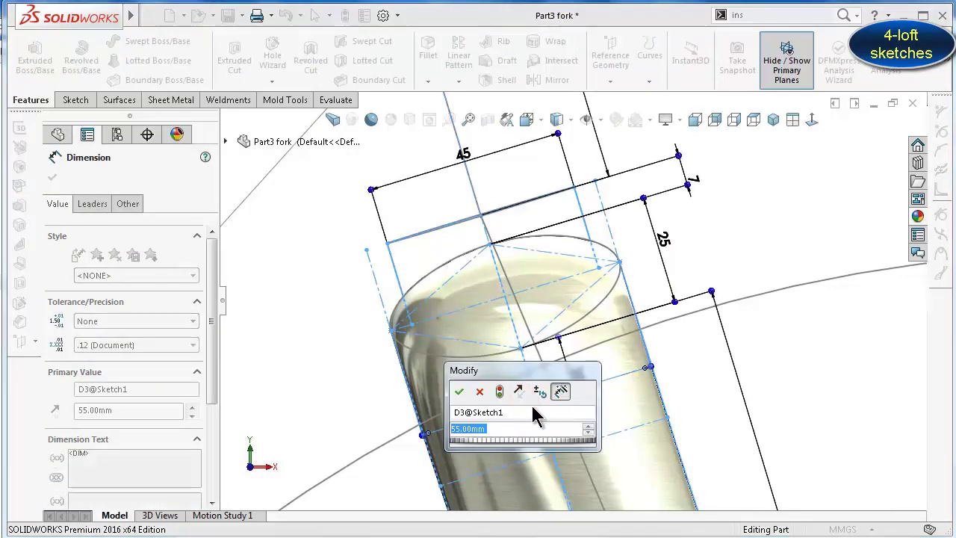
pyautogui.write('45')
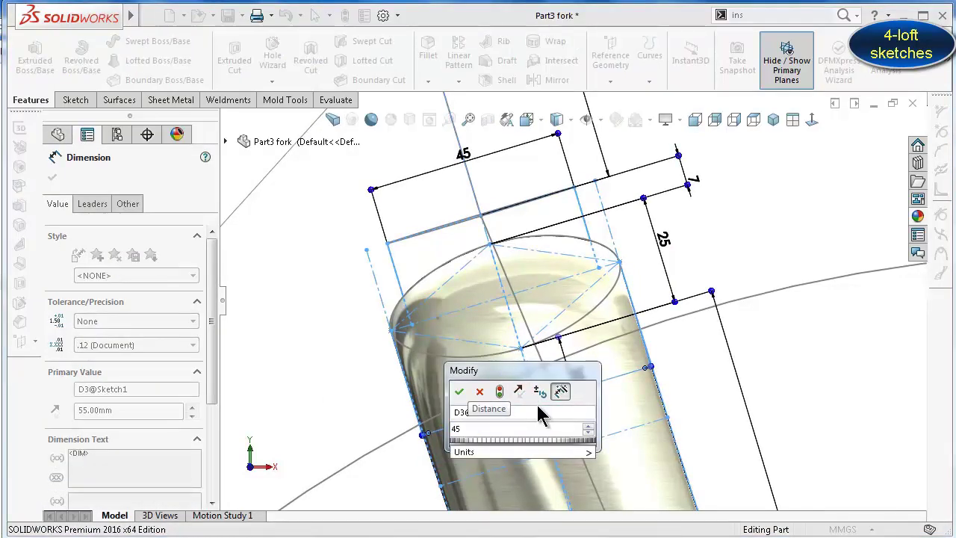
pyautogui.press('Return')
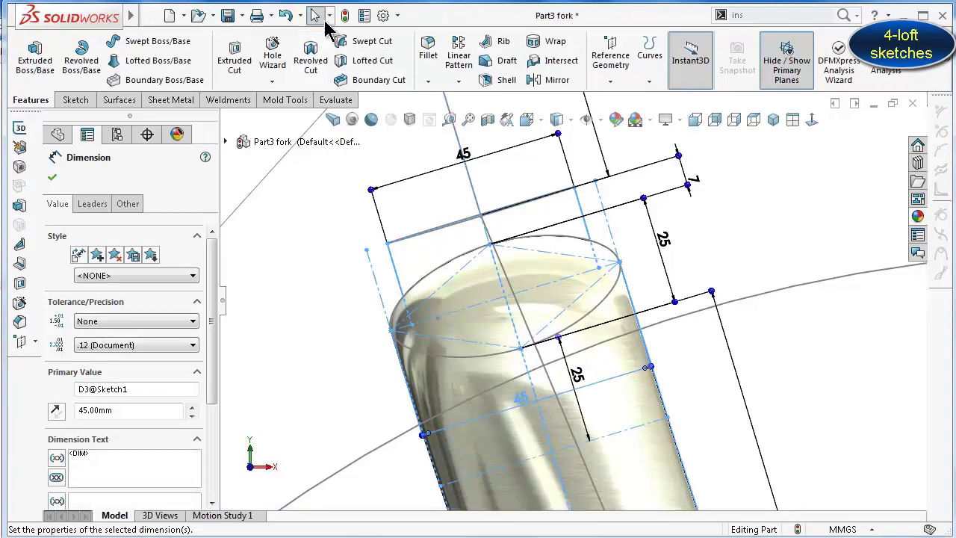
pyautogui.click(345, 16)
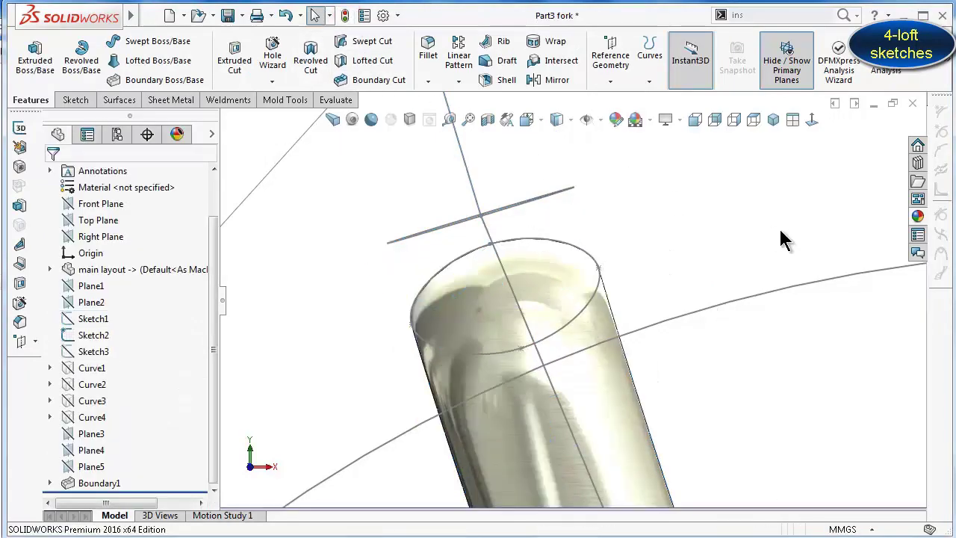
# Spin the model with the arrow keys to check the 45 mm leg, then save with Ctrl+S
pyautogui.scroll(3, 704, 249)
pyautogui.scroll(3, 688, 309)
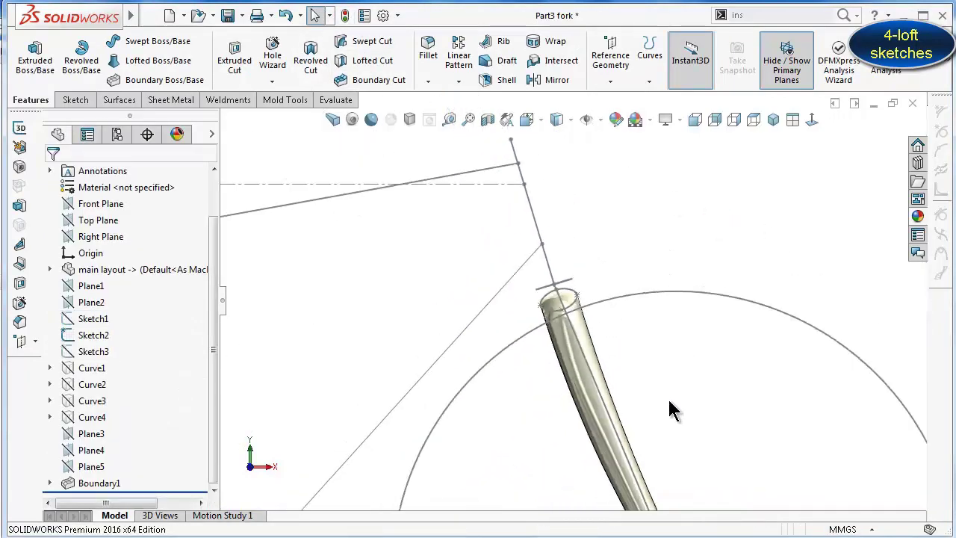
pyautogui.scroll(2, 668, 399)
pyautogui.scroll(-2, 663, 430)
pyautogui.press('Left')
pyautogui.press('Left')
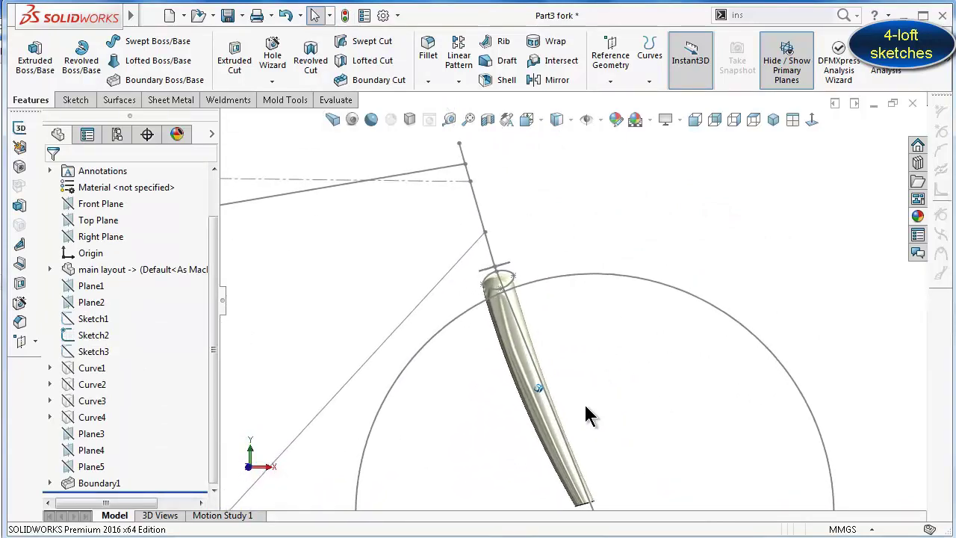
pyautogui.press('Left')
pyautogui.press('Left')
pyautogui.press('Left')
pyautogui.press('Left')
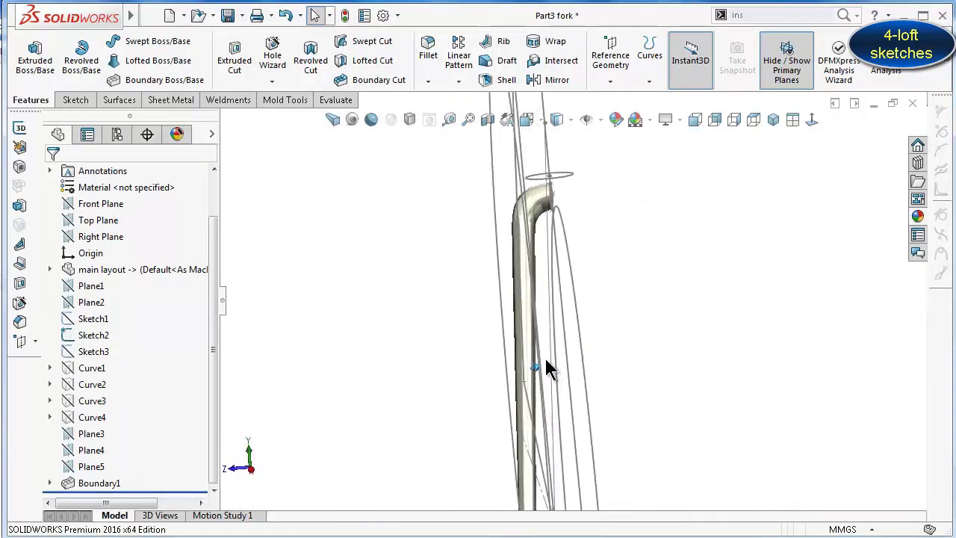
pyautogui.press('Left')
pyautogui.press('Left')
pyautogui.press('Left')
pyautogui.press('Left')
pyautogui.press('Left')
pyautogui.press('Left')
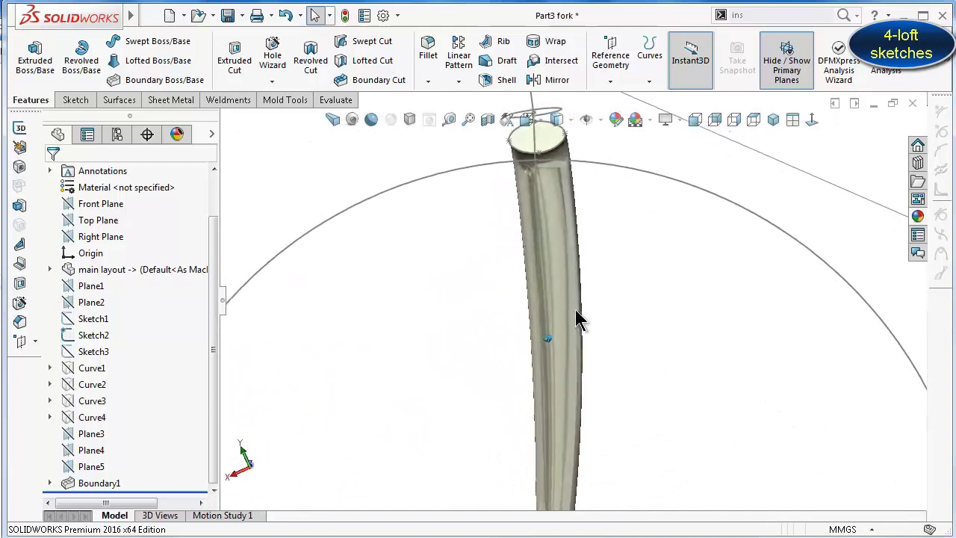
pyautogui.press('Left')
pyautogui.press('Left')
pyautogui.press('Left')
pyautogui.press('Left')
pyautogui.press('Left')
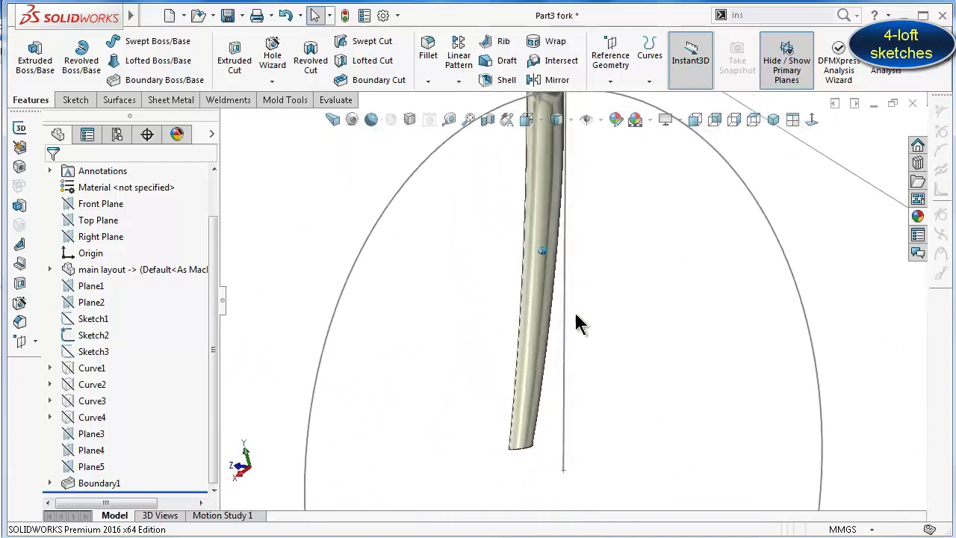
pyautogui.press('Left')
pyautogui.press('Left')
pyautogui.press('Left')
pyautogui.press('Left')
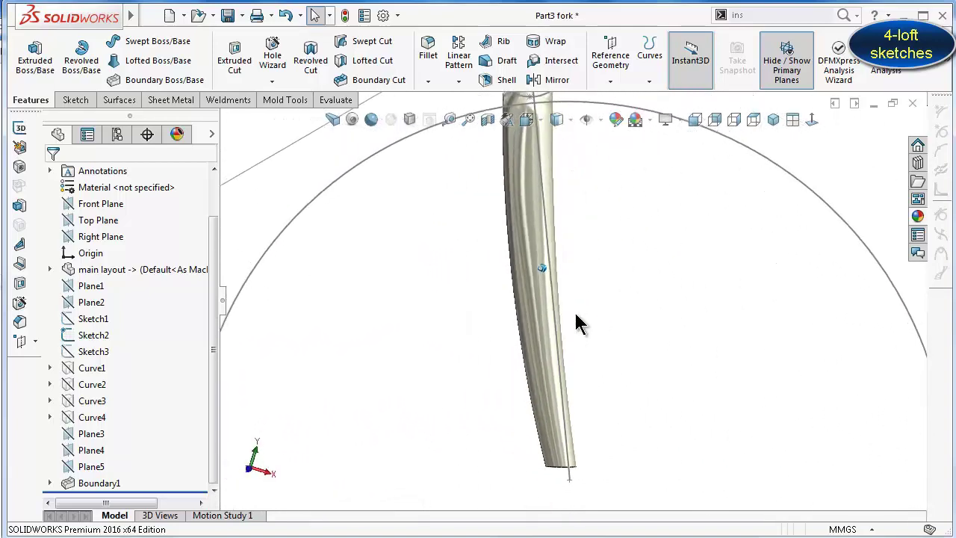
pyautogui.press('Left')
pyautogui.press('Left')
pyautogui.press('Left')
pyautogui.press('Left')
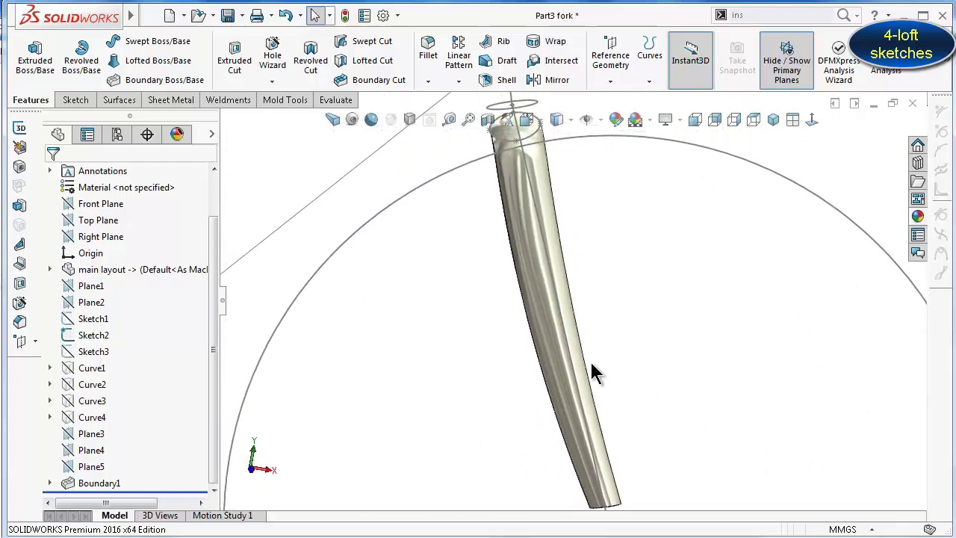
pyautogui.press('Left')
pyautogui.press('Left')
pyautogui.press('Left')
pyautogui.press('Left')
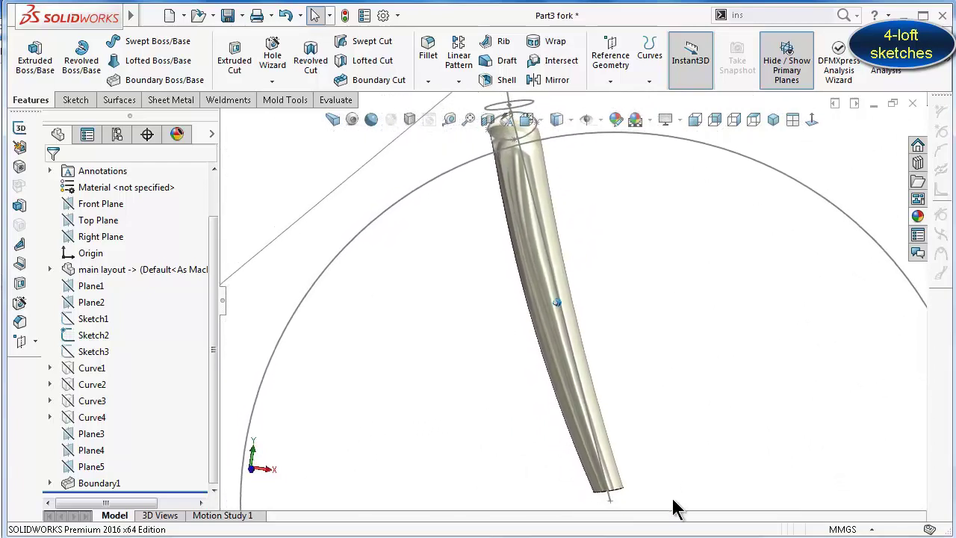
pyautogui.press('Left')
pyautogui.press('Left')
pyautogui.hotkey('ctrl', 's')
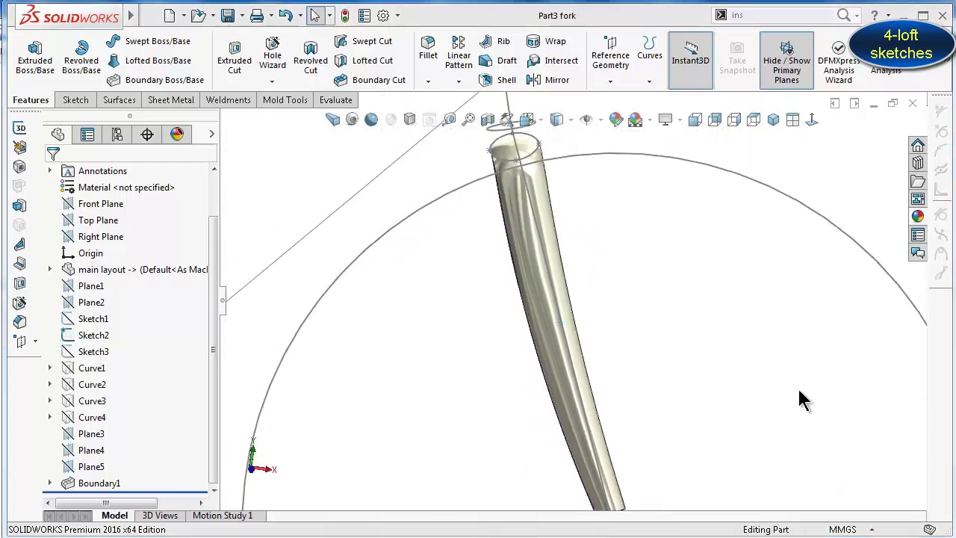
# Edit Sketch1 and retype its 45 mm width dimension as 40
pyautogui.click(83, 319)
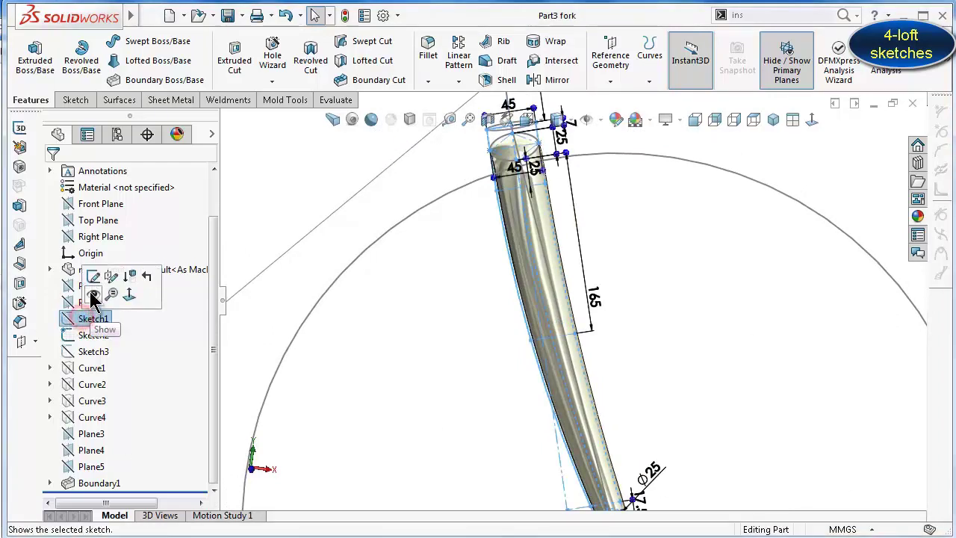
pyautogui.click(93, 279)
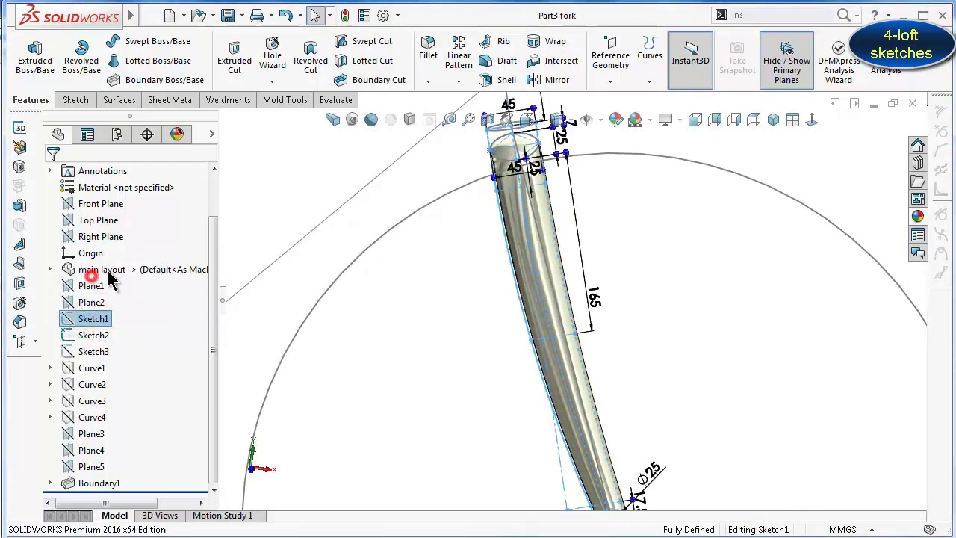
pyautogui.click(486, 242)
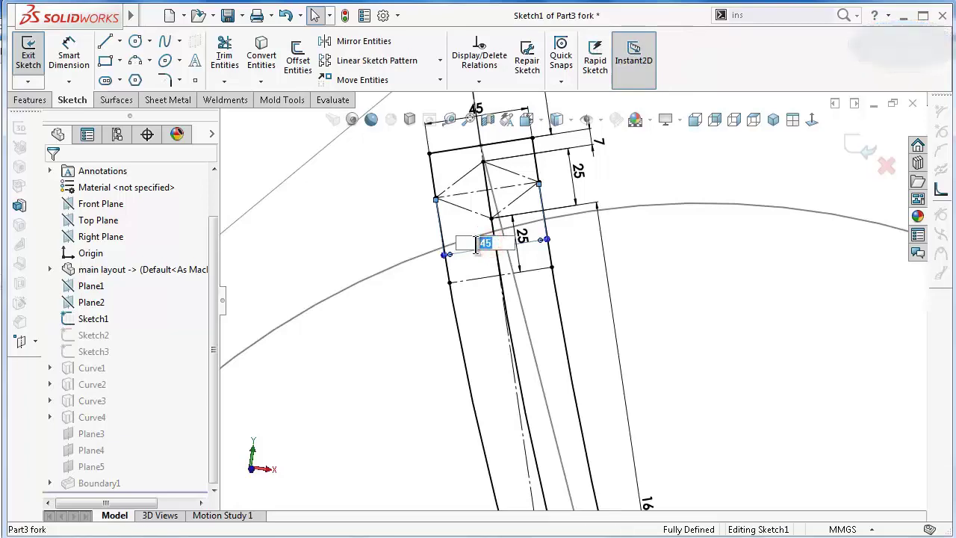
pyautogui.write('40')
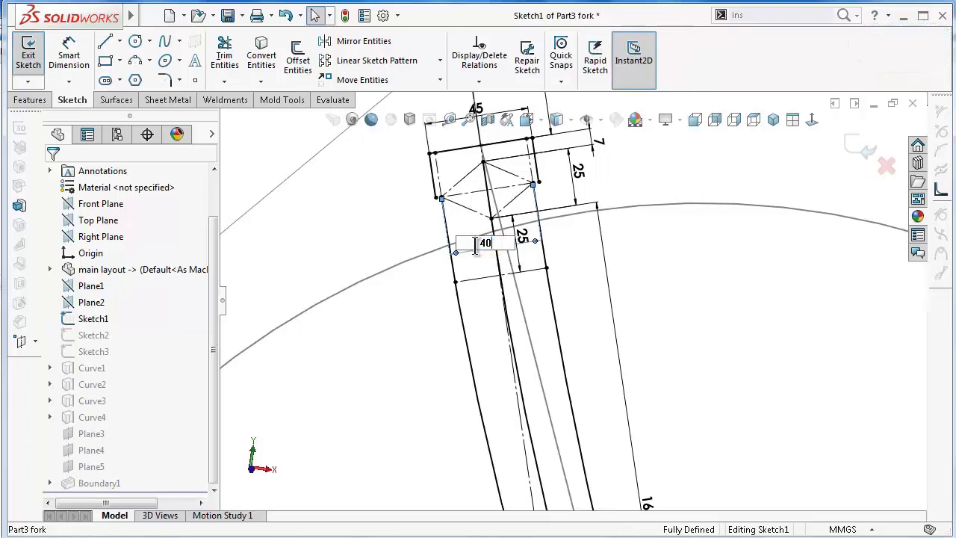
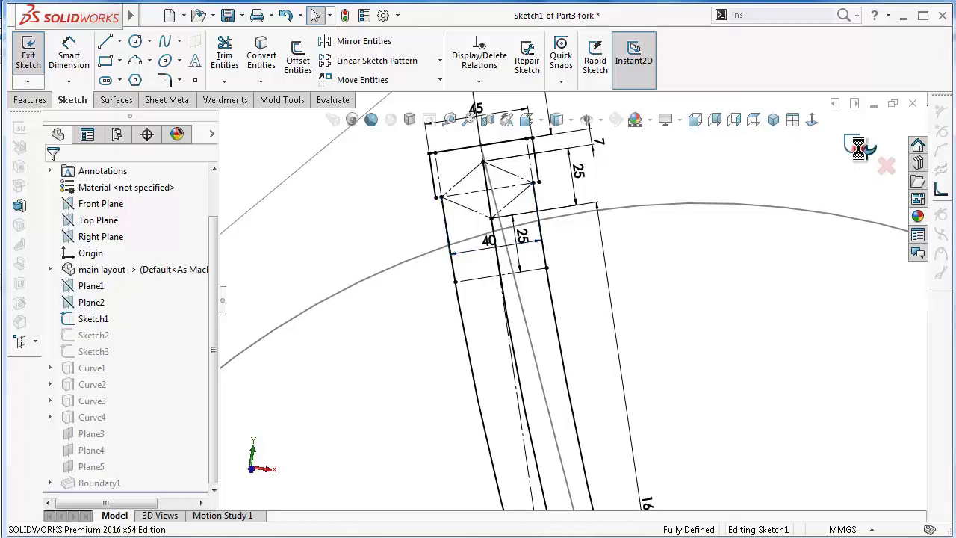
# Orbit round the fork to an isometric view of the whole bike and show Plane1
pyautogui.middleClick(682, 162)
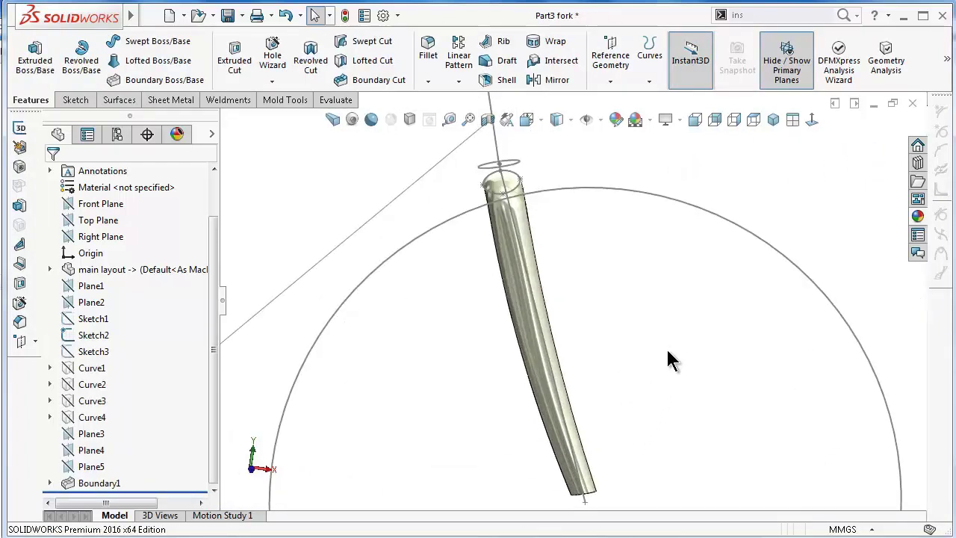
pyautogui.press('Left')
pyautogui.press('Left')
pyautogui.press('Left')
pyautogui.press('Left')
pyautogui.press('Left')
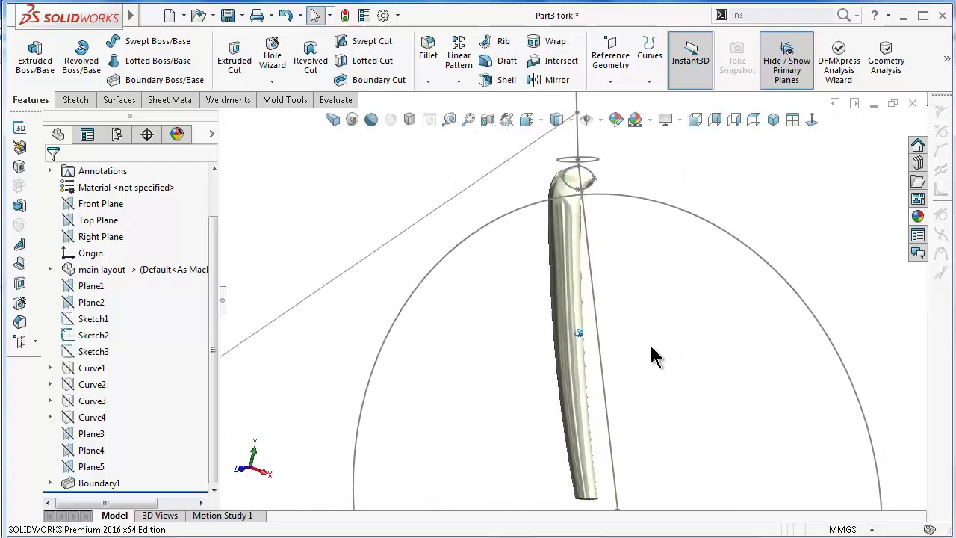
pyautogui.press('Left')
pyautogui.press('Left')
pyautogui.press('Left')
pyautogui.press('Left')
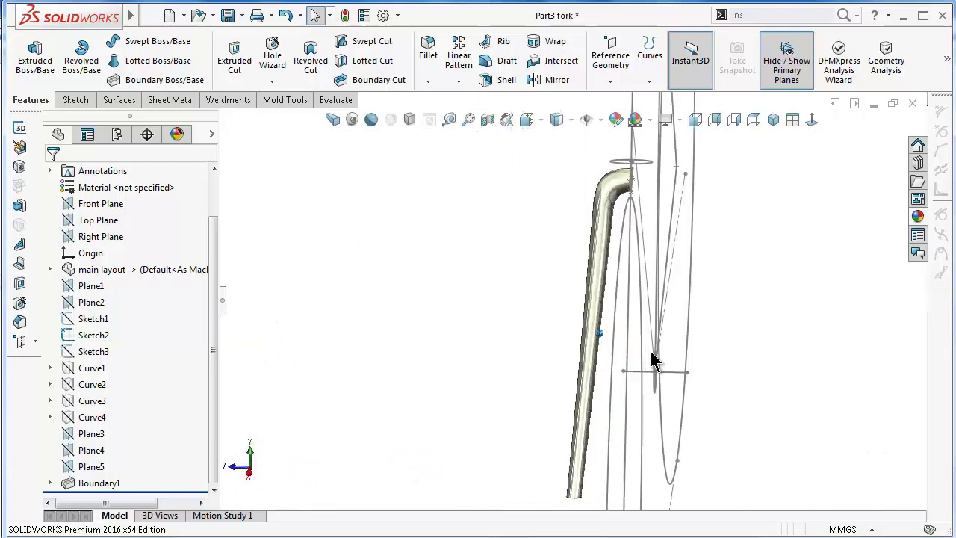
pyautogui.press('Left')
pyautogui.press('Left')
pyautogui.press('Left')
pyautogui.press('Left')
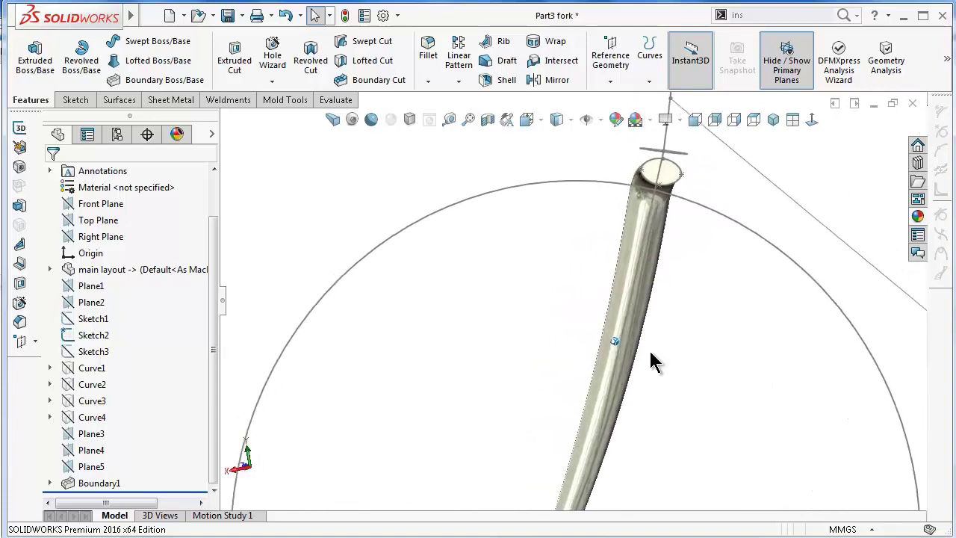
pyautogui.press('Left')
pyautogui.press('Left')
pyautogui.press('Left')
pyautogui.press('Left')
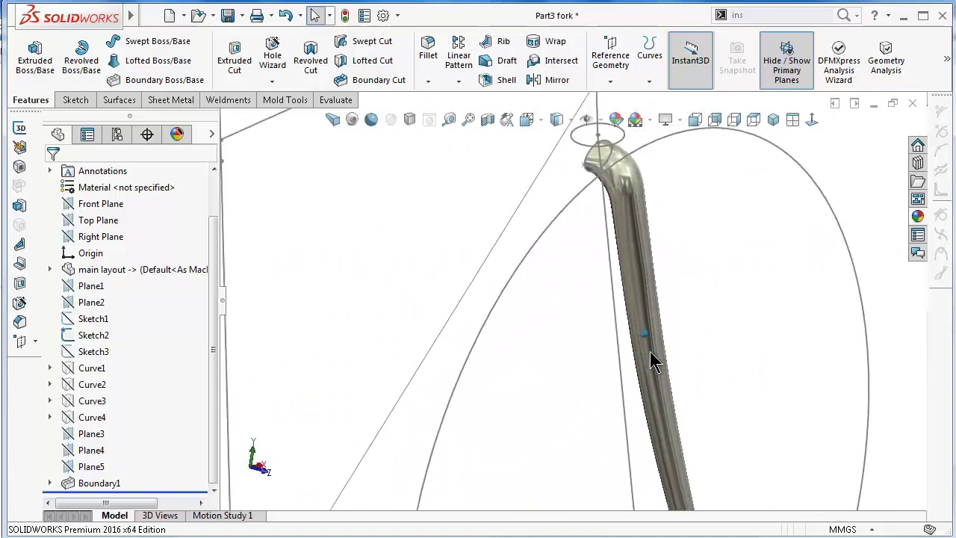
pyautogui.press('Left')
pyautogui.press('Left')
pyautogui.press('Left')
pyautogui.press('Left')
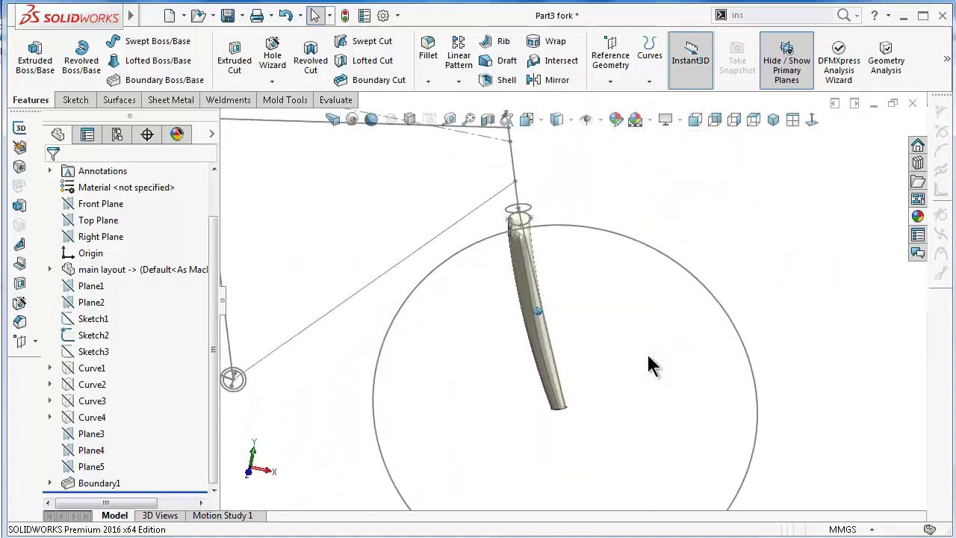
pyautogui.press('Left')
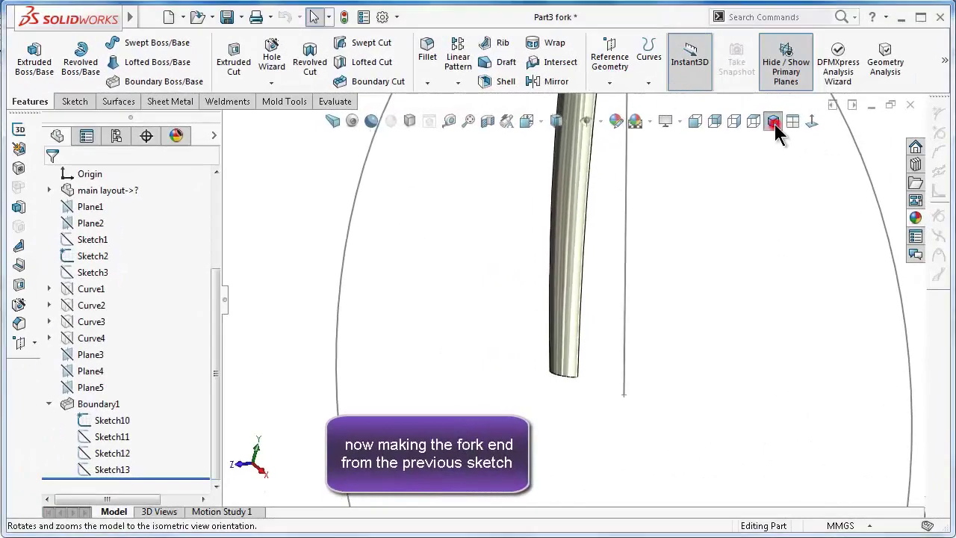
pyautogui.click(773, 122)
pyautogui.scroll(-3, 581, 320)
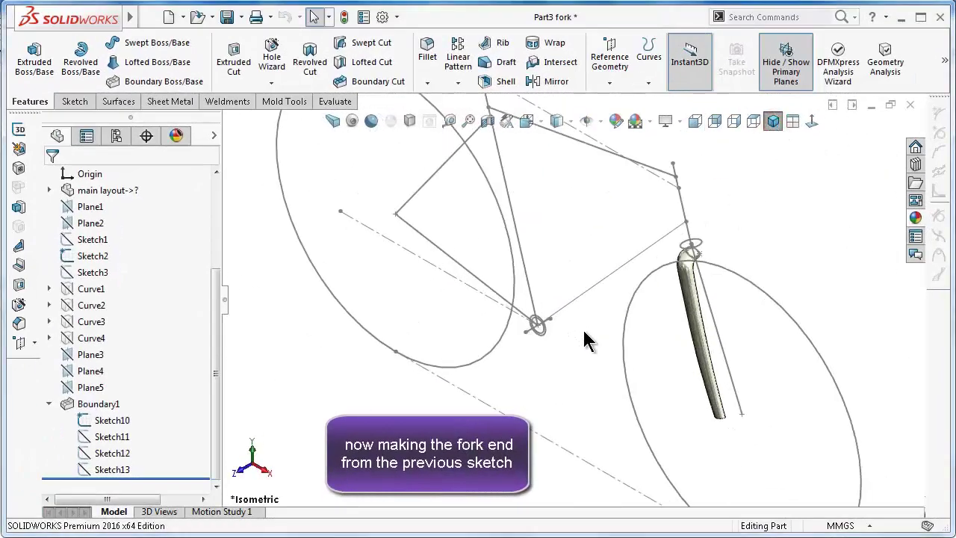
pyautogui.click(93, 208)
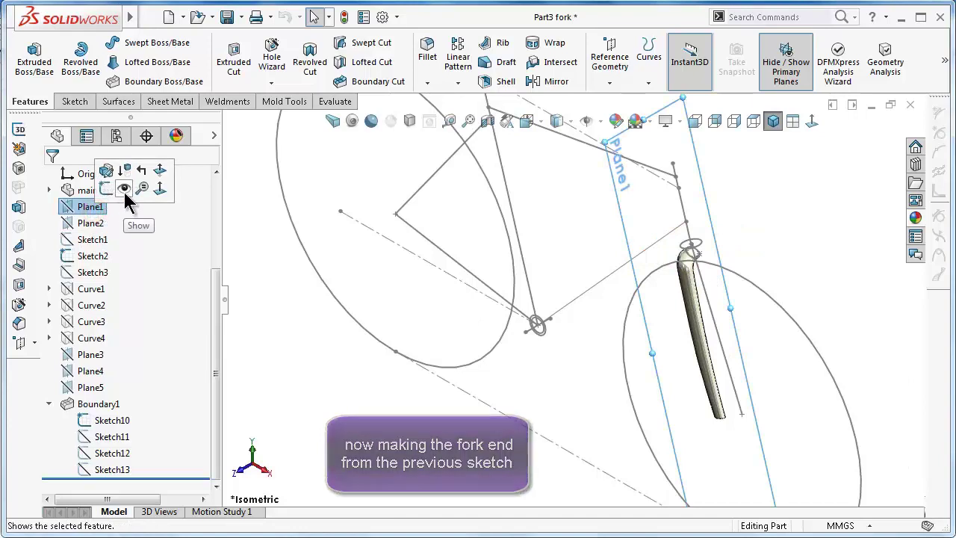
pyautogui.click(355, 415)
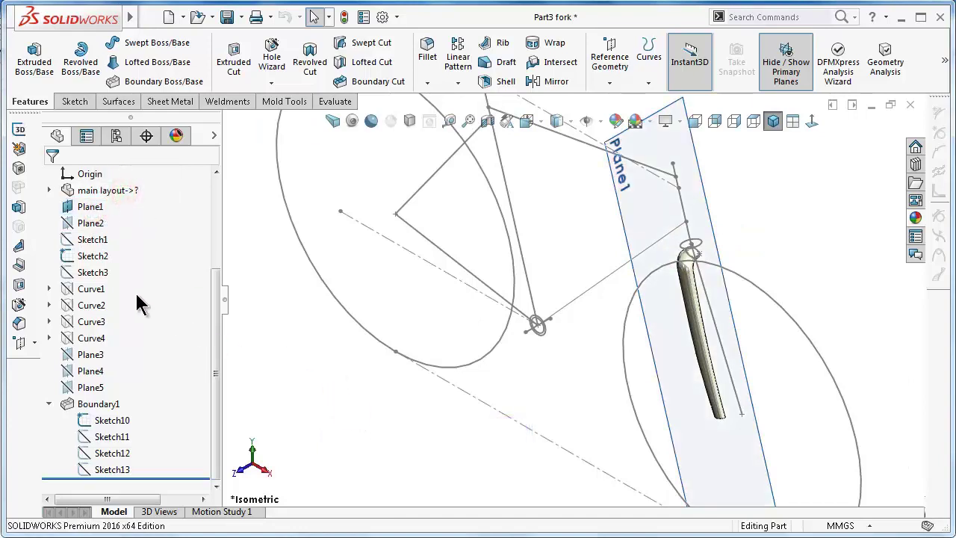
# Make Sketch3 visible and begin a new sketch on Plane1
pyautogui.click(95, 269)
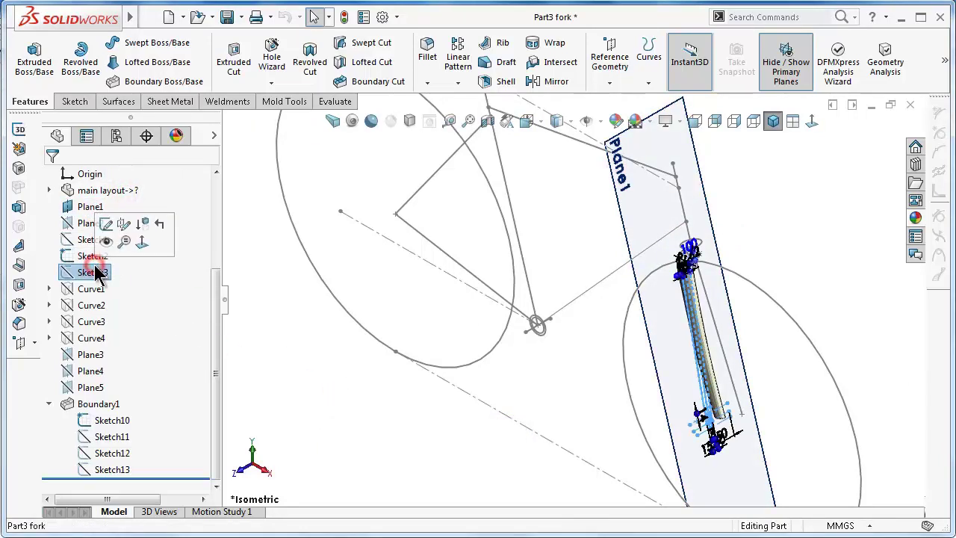
pyautogui.click(105, 242)
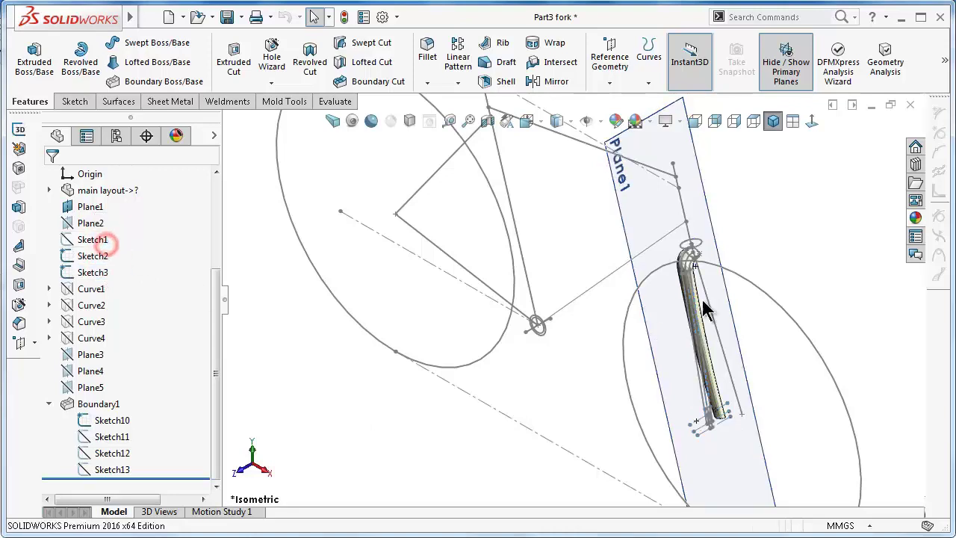
pyautogui.click(700, 227)
pyautogui.click(759, 187)
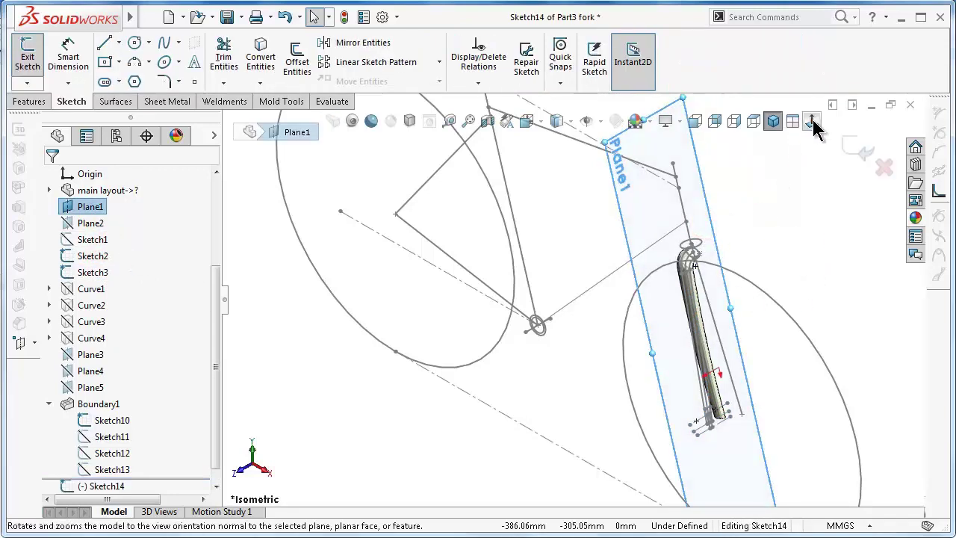
# View Plane1 normal to the screen with Hidden Lines Removed display
pyautogui.click(811, 122)
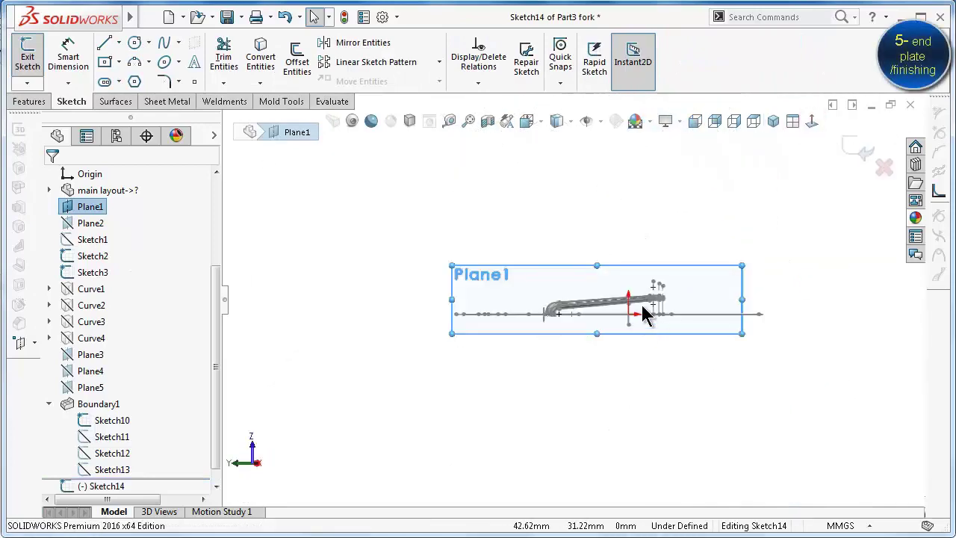
pyautogui.scroll(-2, 646, 313)
pyautogui.scroll(-2, 648, 299)
pyautogui.scroll(-2, 612, 299)
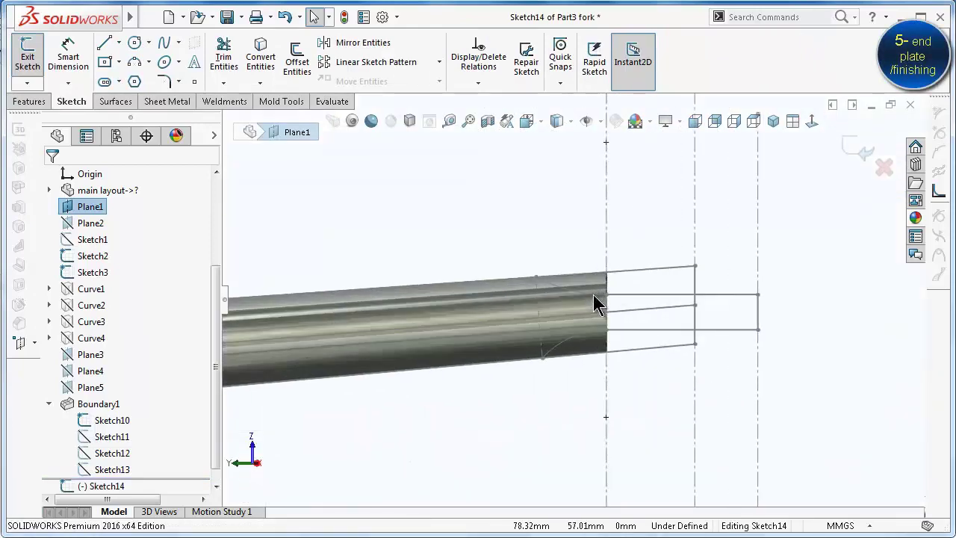
pyautogui.scroll(-2, 594, 295)
pyautogui.click(558, 122)
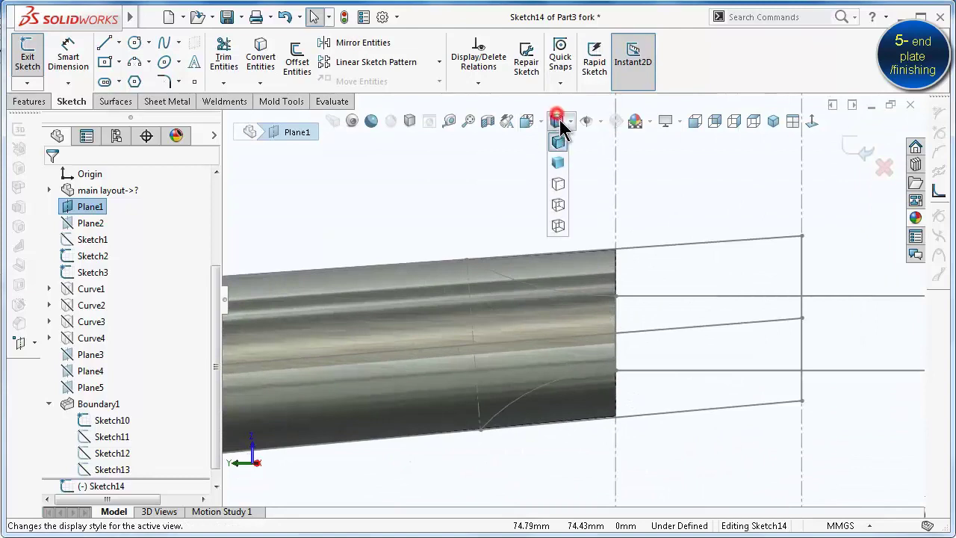
pyautogui.click(558, 184)
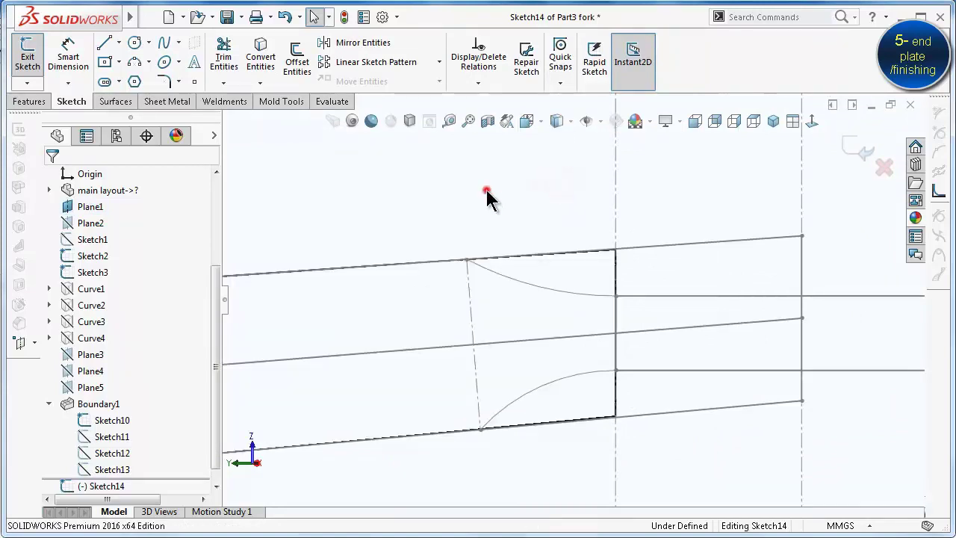
# Convert Sketch3's upper arc, upper line, lower arc and lower line into the new sketch
pyautogui.click(535, 286)
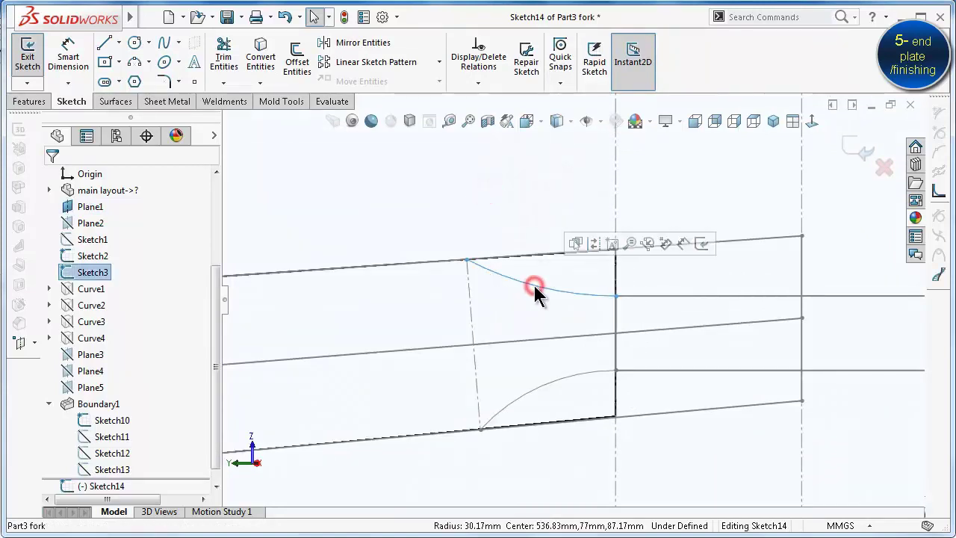
pyautogui.click(270, 61)
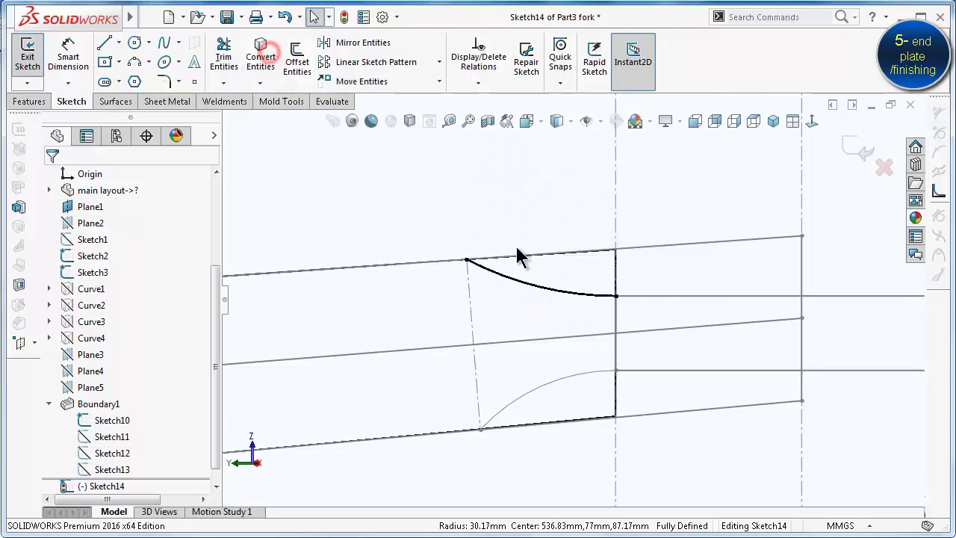
pyautogui.click(832, 296)
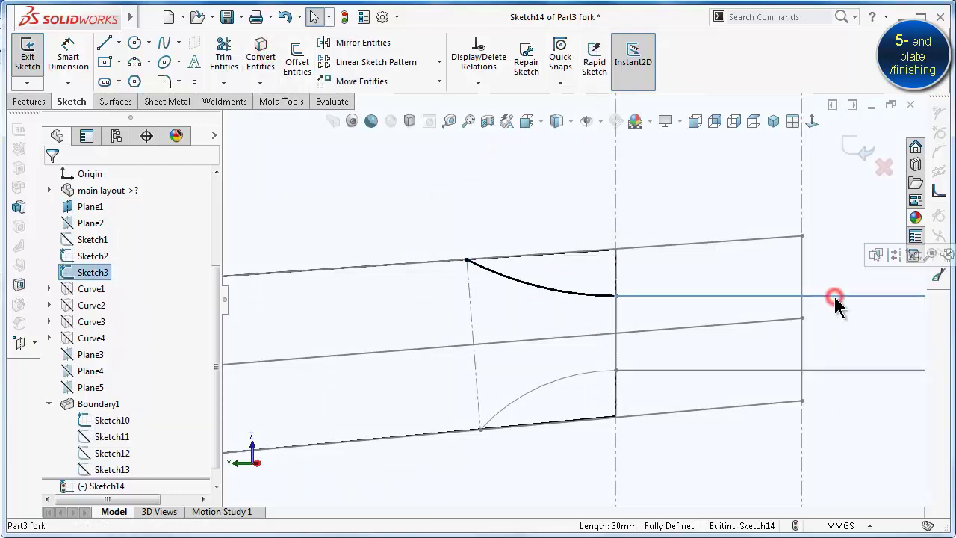
pyautogui.click(256, 54)
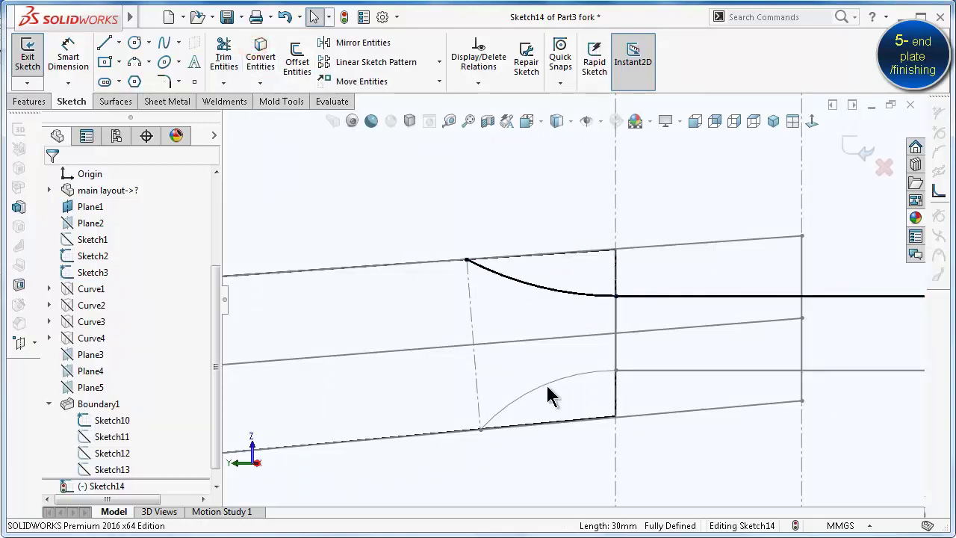
pyautogui.click(546, 384)
pyautogui.click(263, 61)
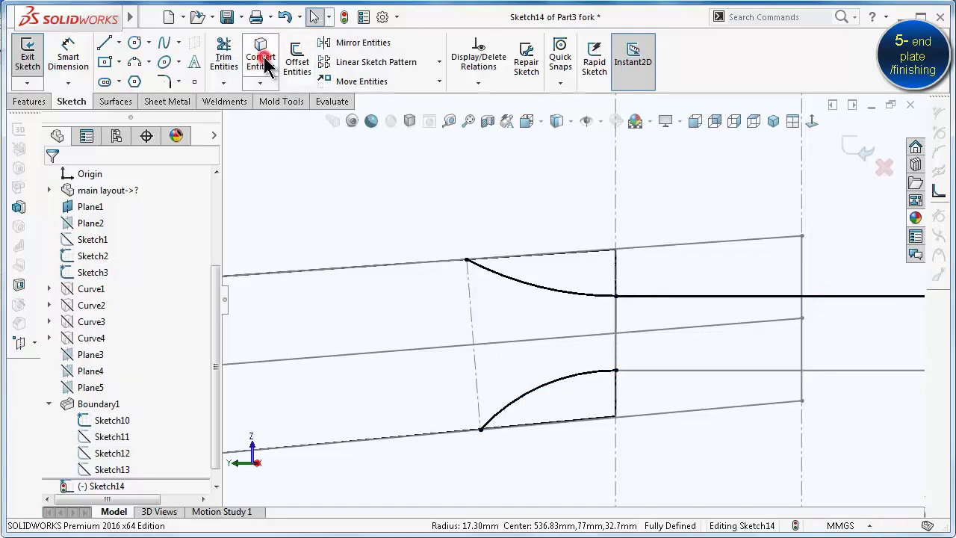
pyautogui.click(715, 369)
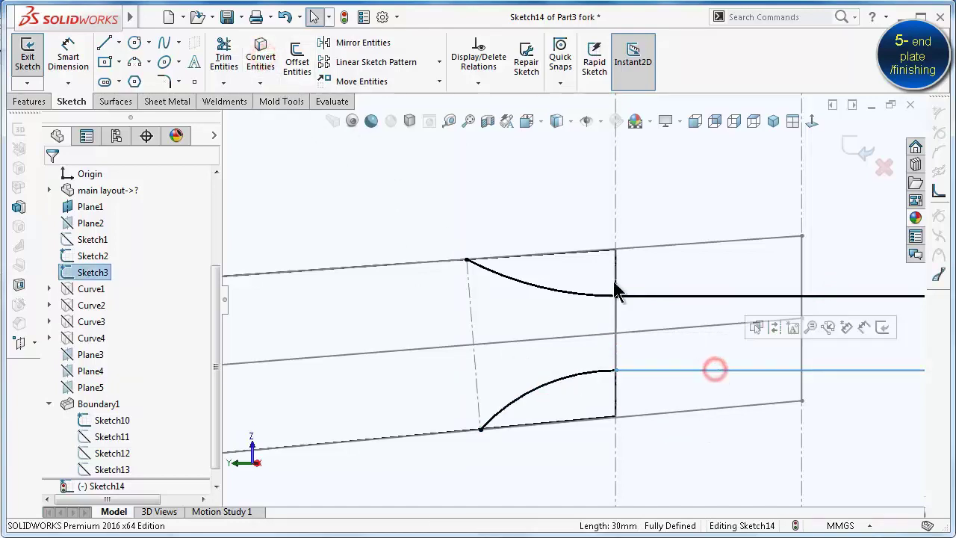
pyautogui.click(268, 62)
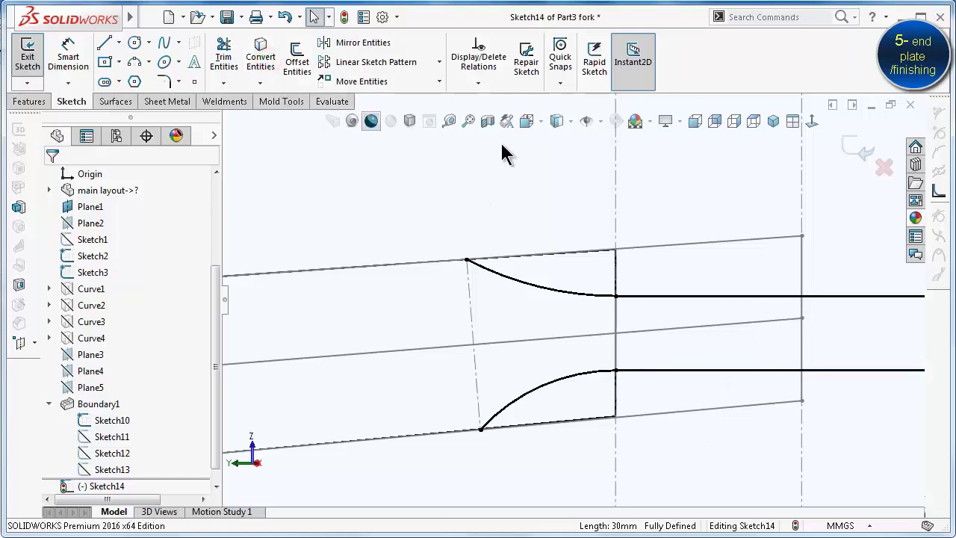
pyautogui.scroll(2, 657, 236)
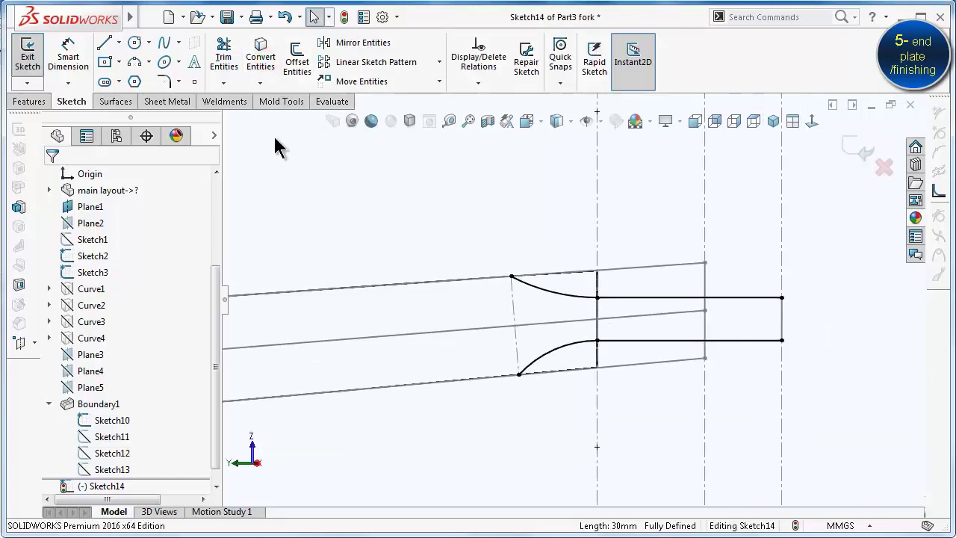
# Close the upper outline with lines from the upper arc's end across to the upper line's end
pyautogui.click(105, 45)
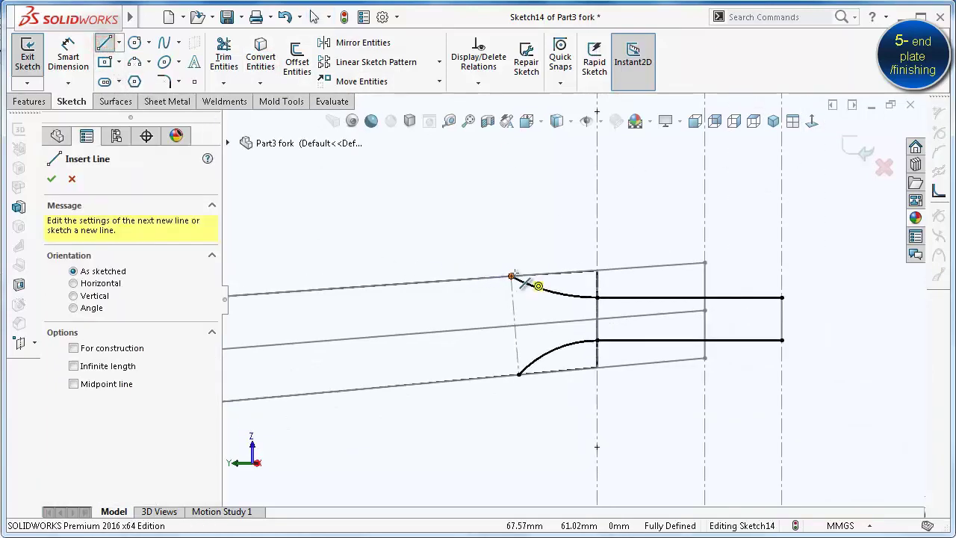
pyautogui.moveTo(511, 276); pyautogui.dragTo(510, 194)
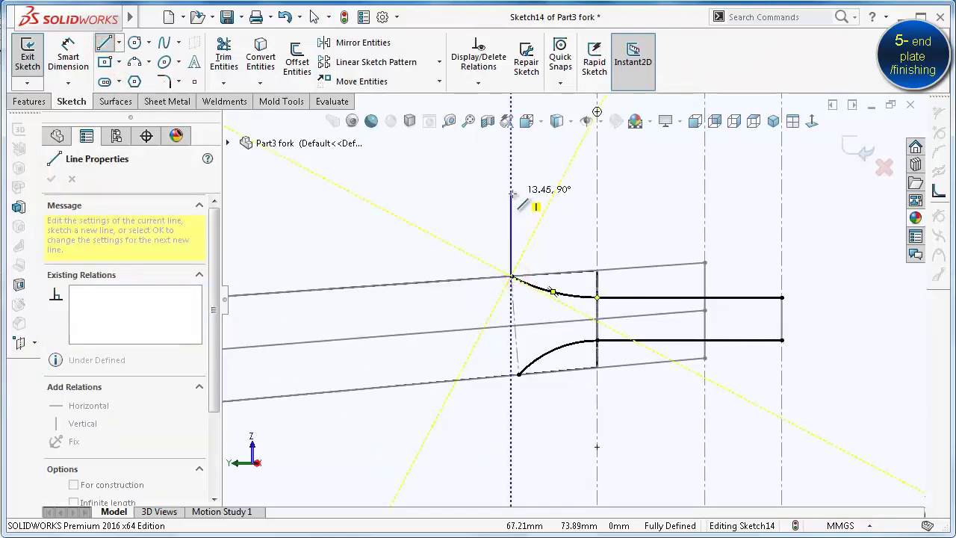
pyautogui.click(781, 193)
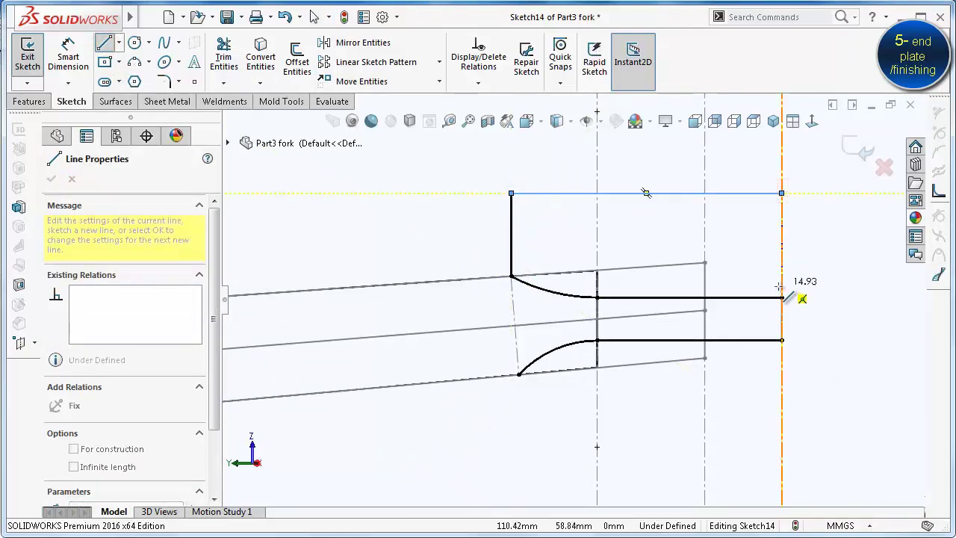
pyautogui.click(781, 297)
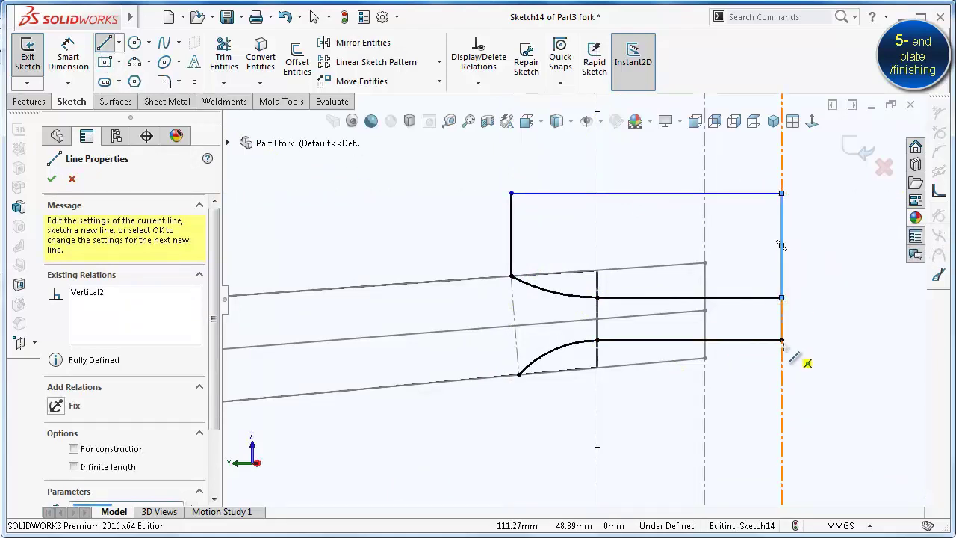
# Close the lower outline with a vertical edge, horizontal bottom edge and vertical edge to the lower curve
pyautogui.moveTo(782, 341); pyautogui.dragTo(781, 462)
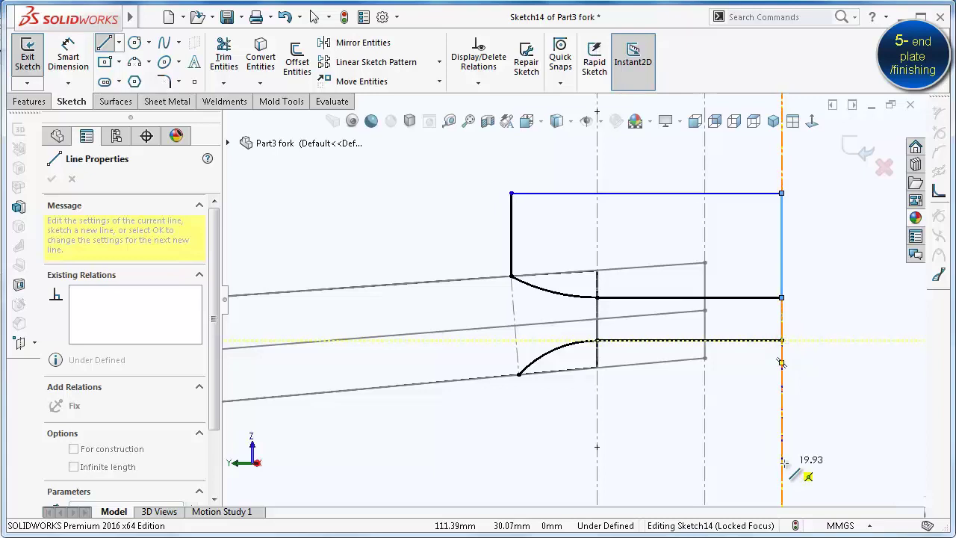
pyautogui.click(519, 462)
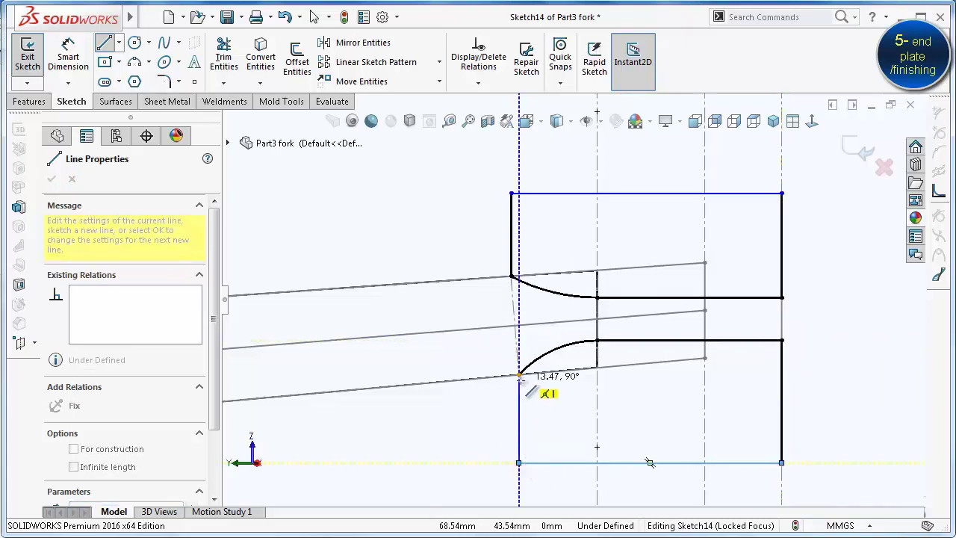
pyautogui.click(518, 373)
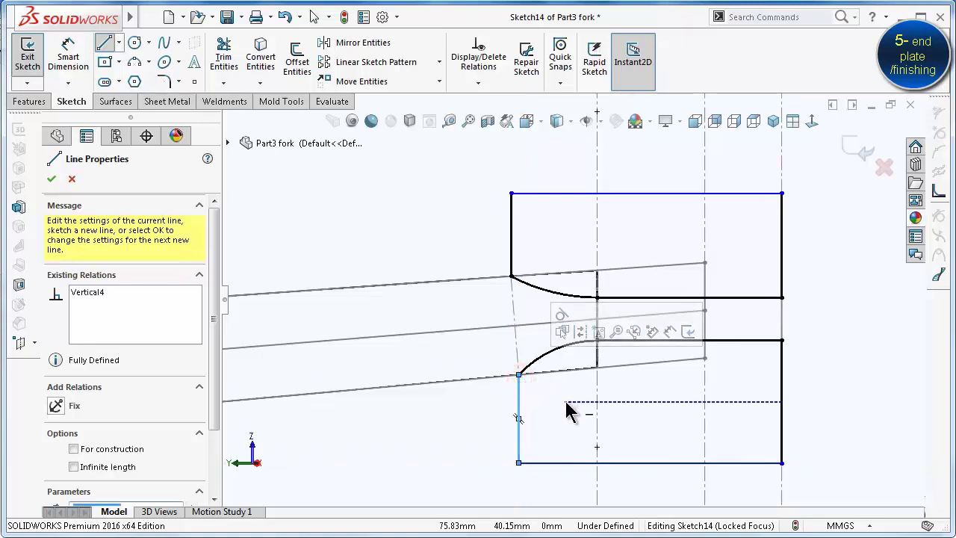
pyautogui.scroll(3, 525, 302)
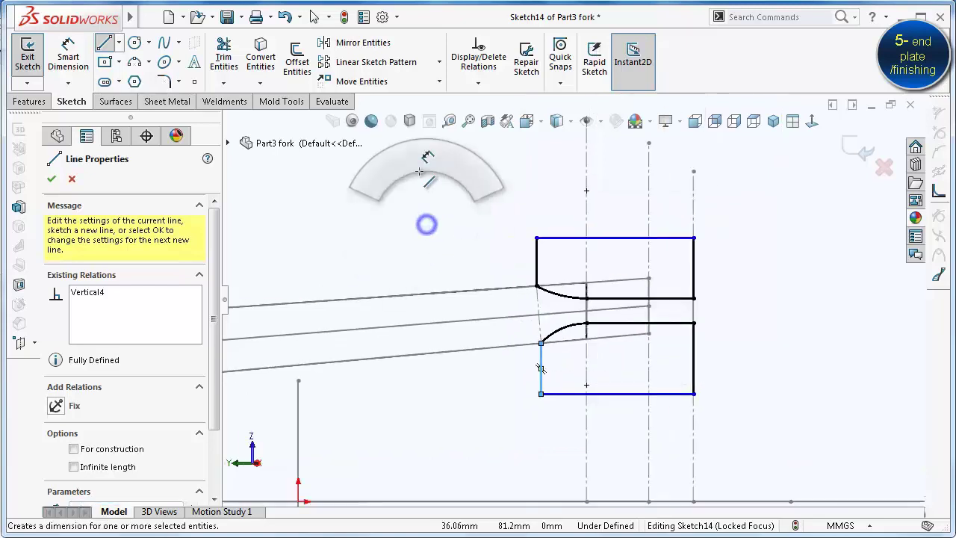
pyautogui.moveTo(427, 224); pyautogui.dragTo(427, 190, button='right')
# Dimension the short upper vertical edge to 12 mm
pyautogui.click(538, 261)
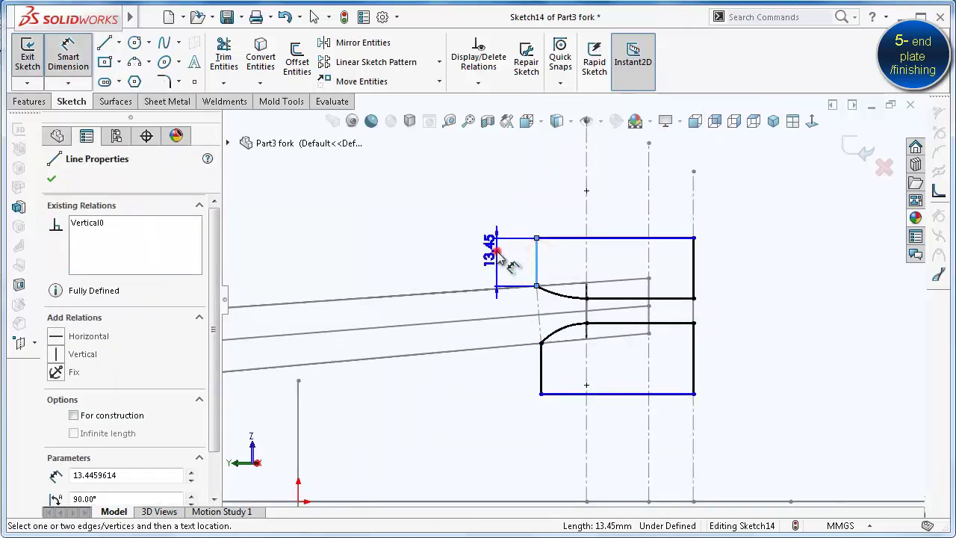
pyautogui.click(499, 263)
pyautogui.write('12')
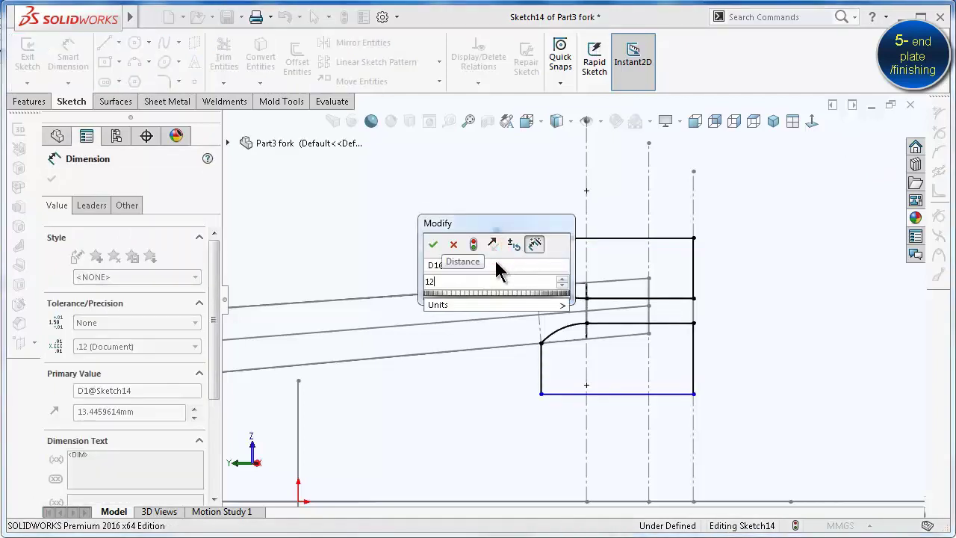
pyautogui.press('Return')
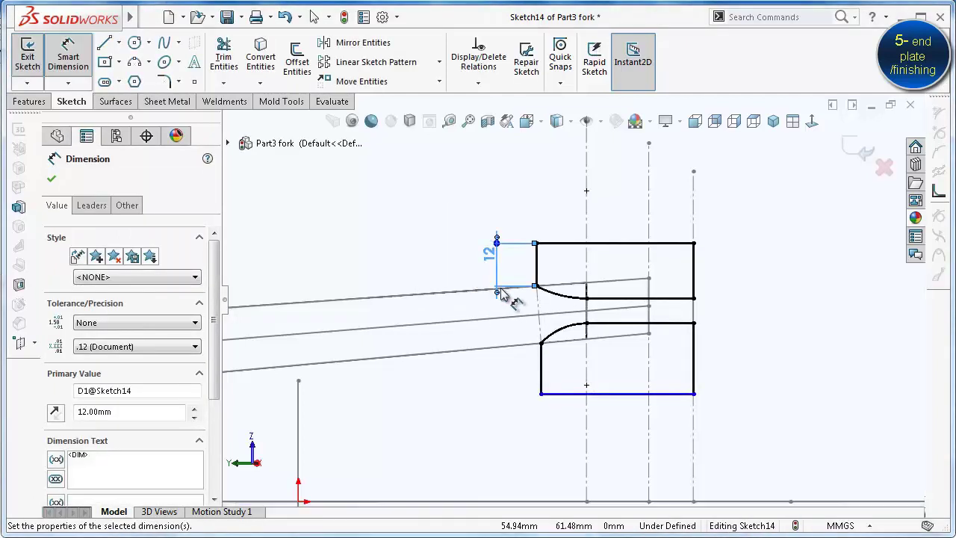
pyautogui.press('Escape')
# Make the upper and lower vertical edges parallel and equal in length
pyautogui.click(537, 266)
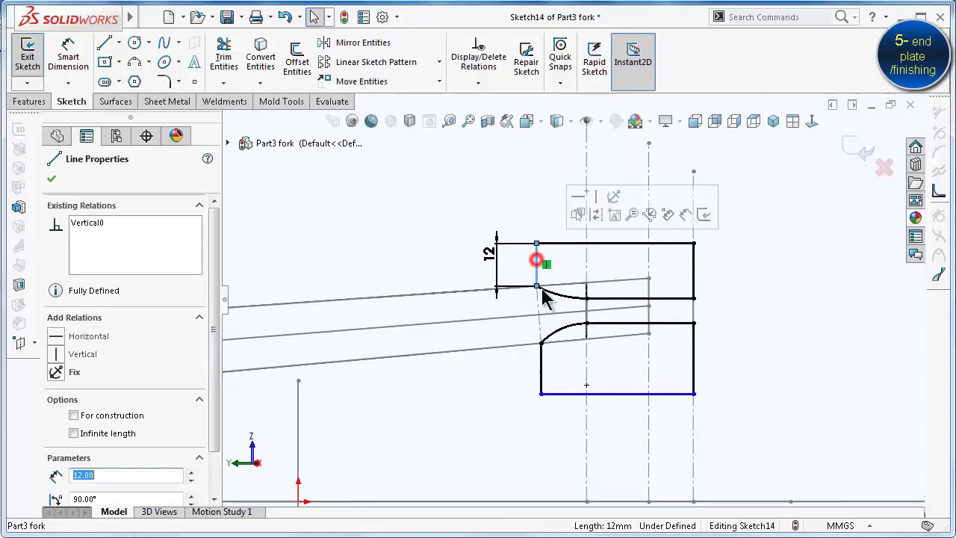
pyautogui.keyDown('ctrl'); pyautogui.click(542, 379); pyautogui.keyUp('ctrl')
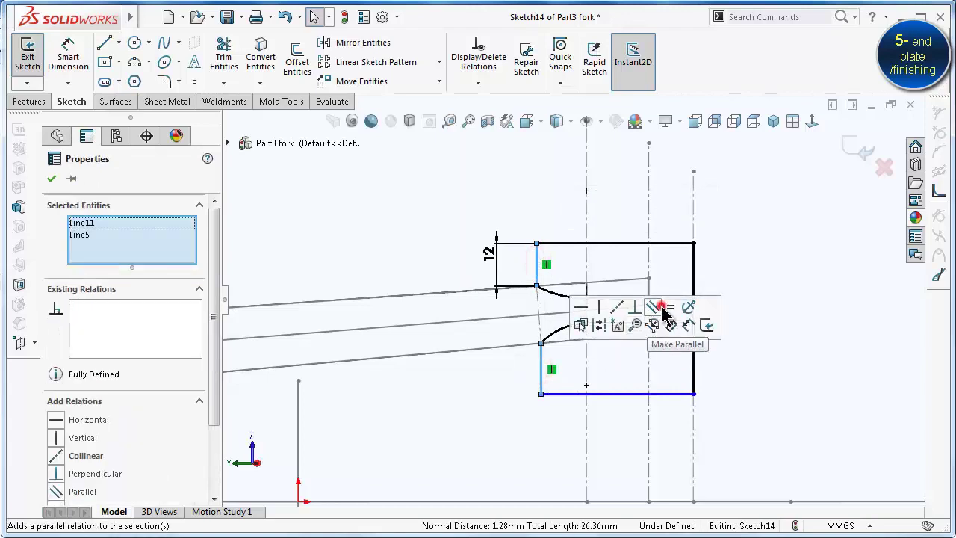
pyautogui.click(797, 346)
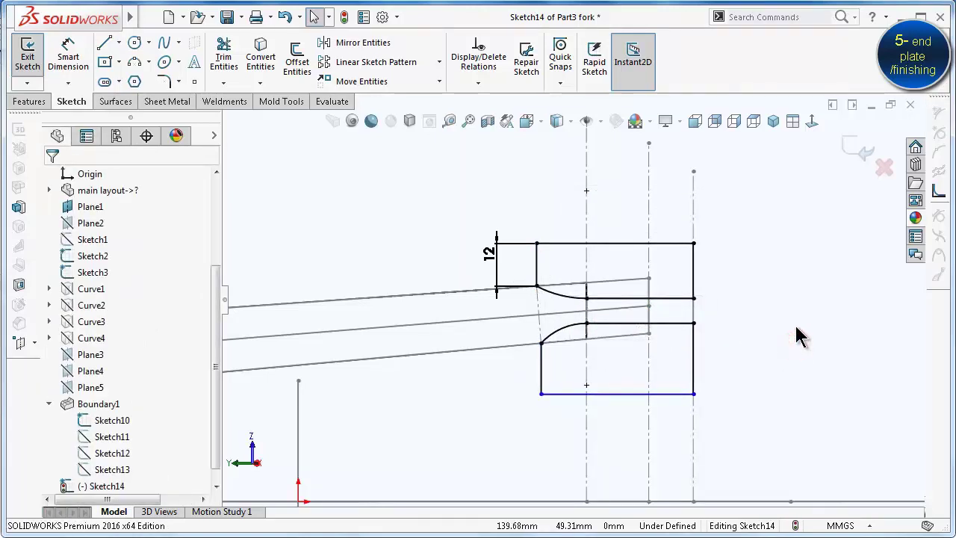
pyautogui.click(541, 366)
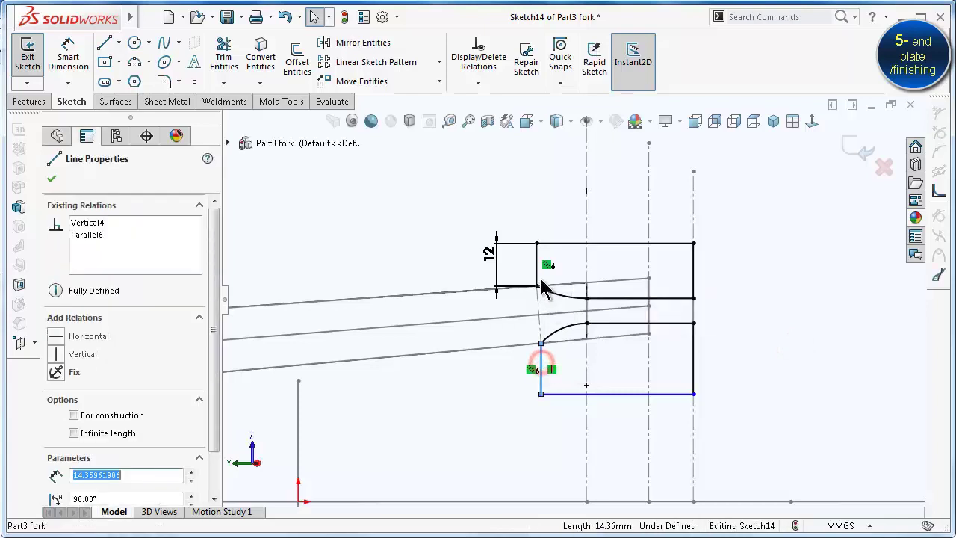
pyautogui.keyDown('ctrl'); pyautogui.click(536, 261); pyautogui.keyUp('ctrl')
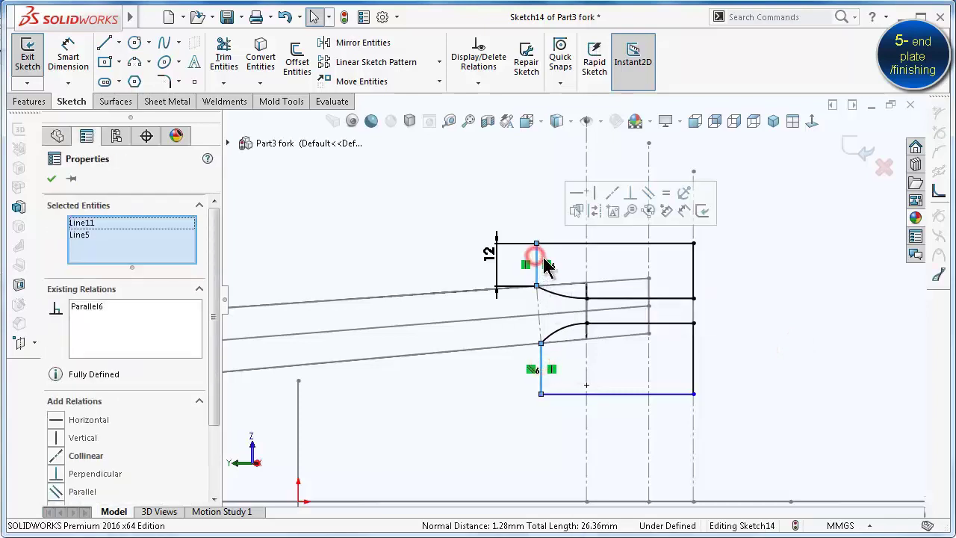
pyautogui.click(681, 206)
pyautogui.click(842, 289)
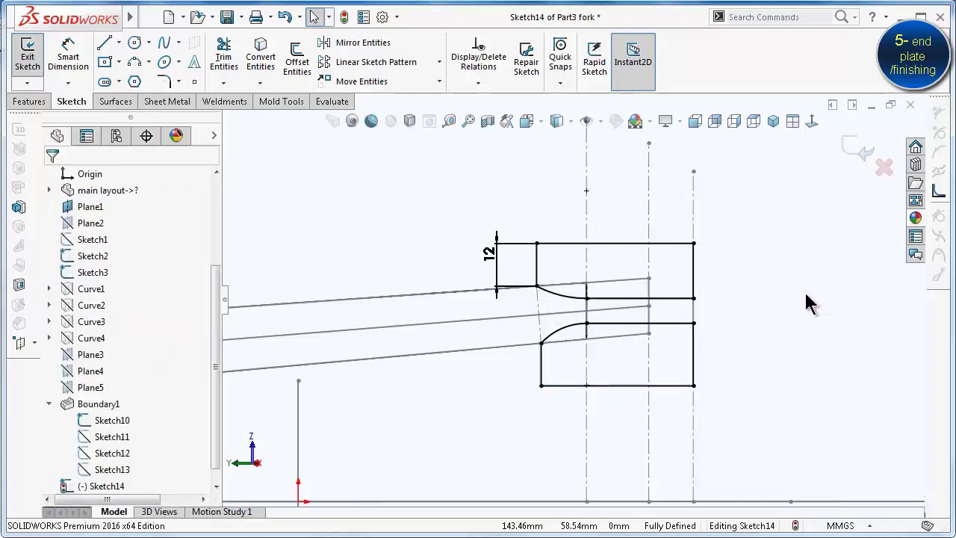
pyautogui.click(570, 121)
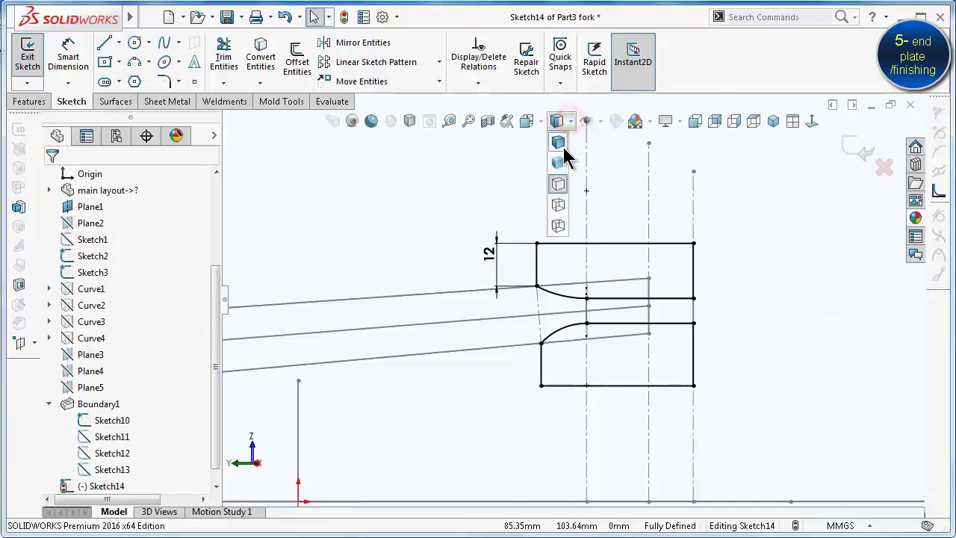
# Extrude-cut Sketch14's profiles Through All in shaded isometric view, creating Cut-Extrude1
pyautogui.click(561, 146)
pyautogui.hotkey('ctrl', '7')
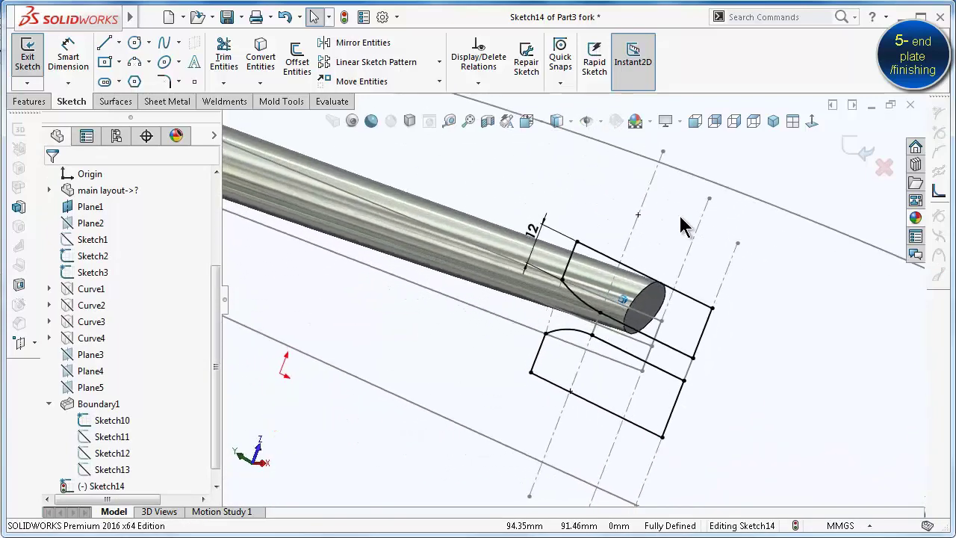
pyautogui.click(28, 102)
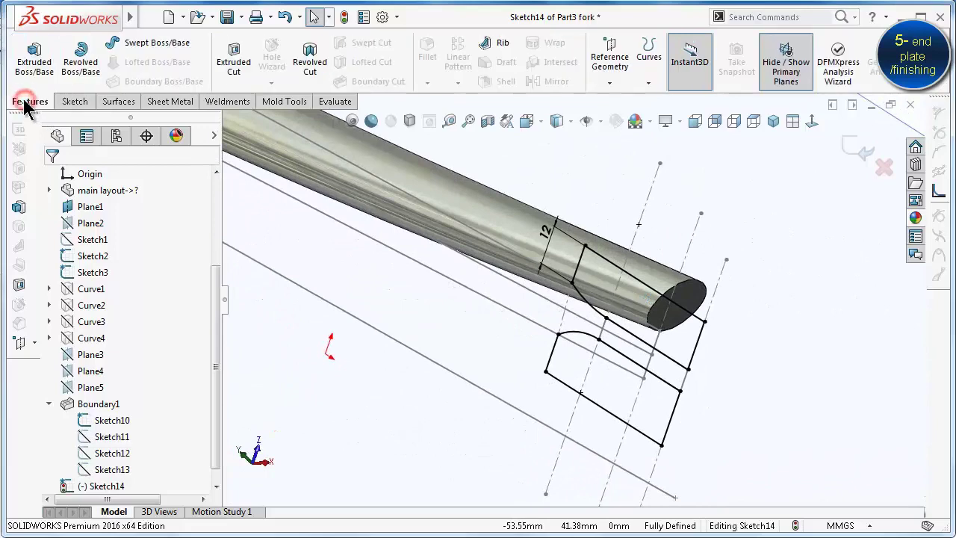
pyautogui.click(233, 63)
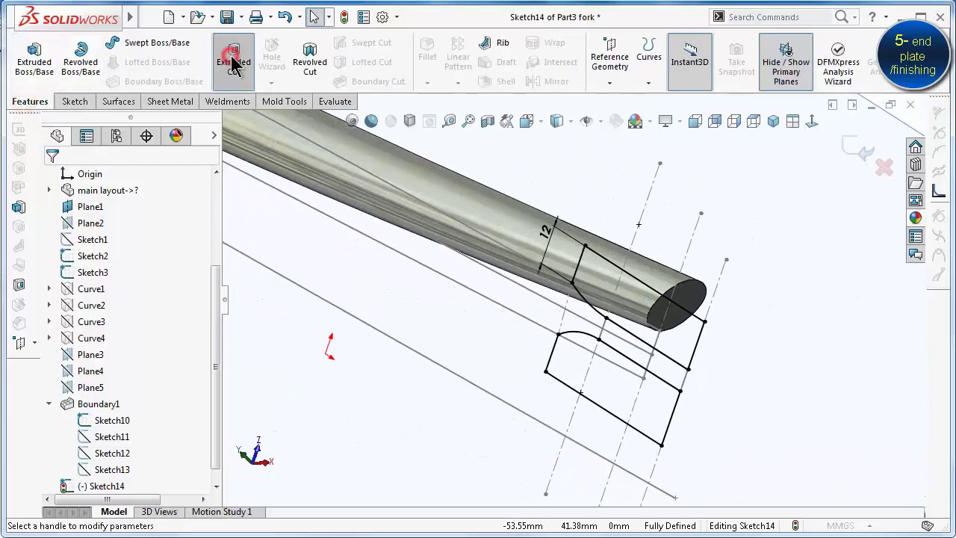
pyautogui.click(86, 269)
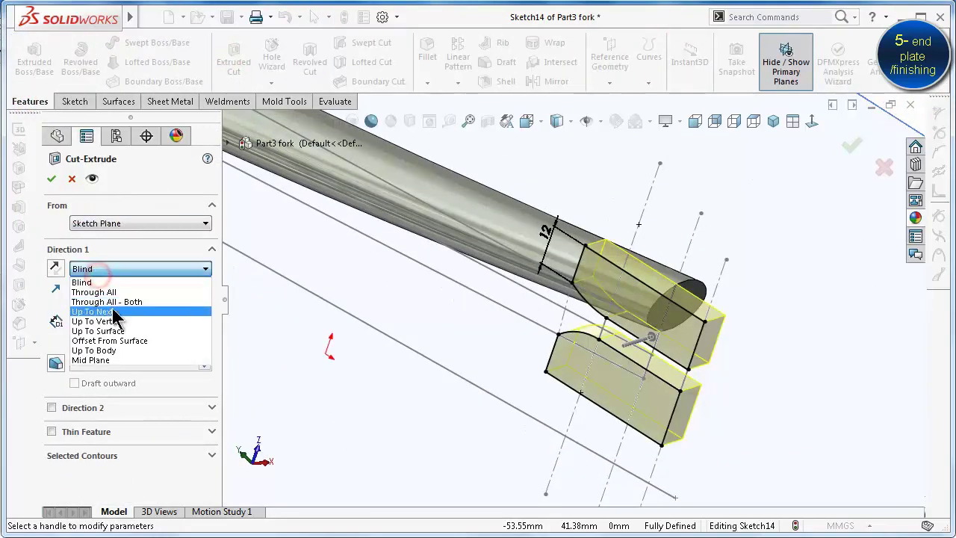
pyautogui.click(124, 291)
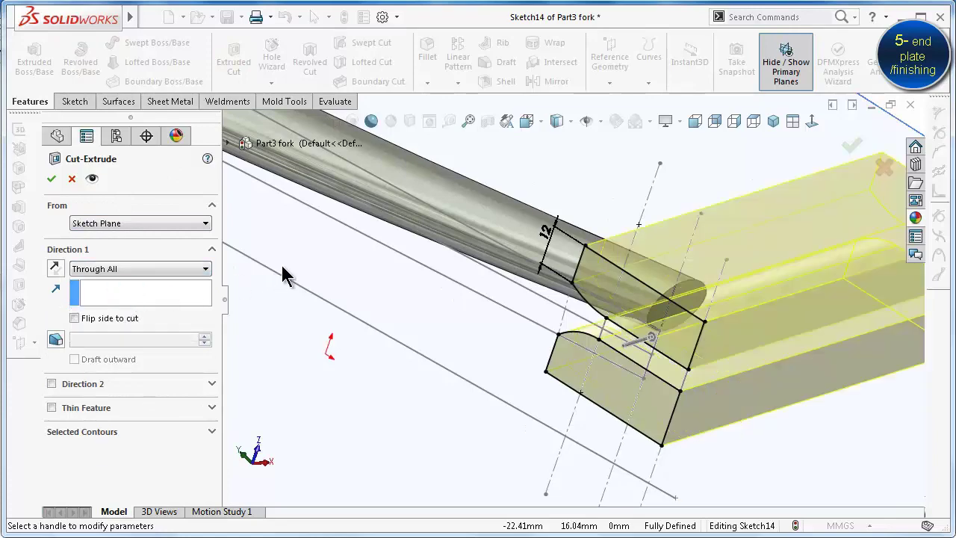
pyautogui.click(851, 149)
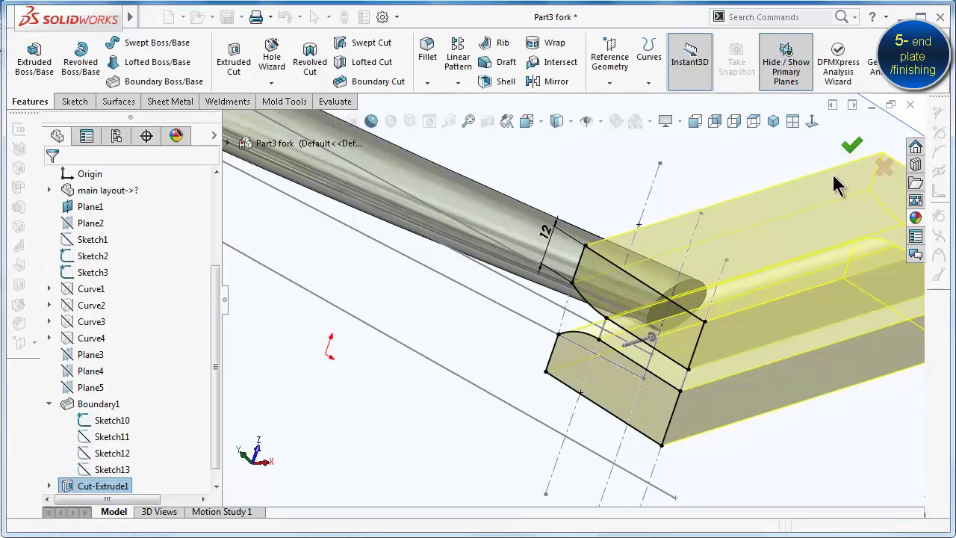
# Hide Sketch3 and orbit round the upright fork with its trimmed end
pyautogui.moveTo(773, 246); pyautogui.dragTo(681, 366, button='middle')
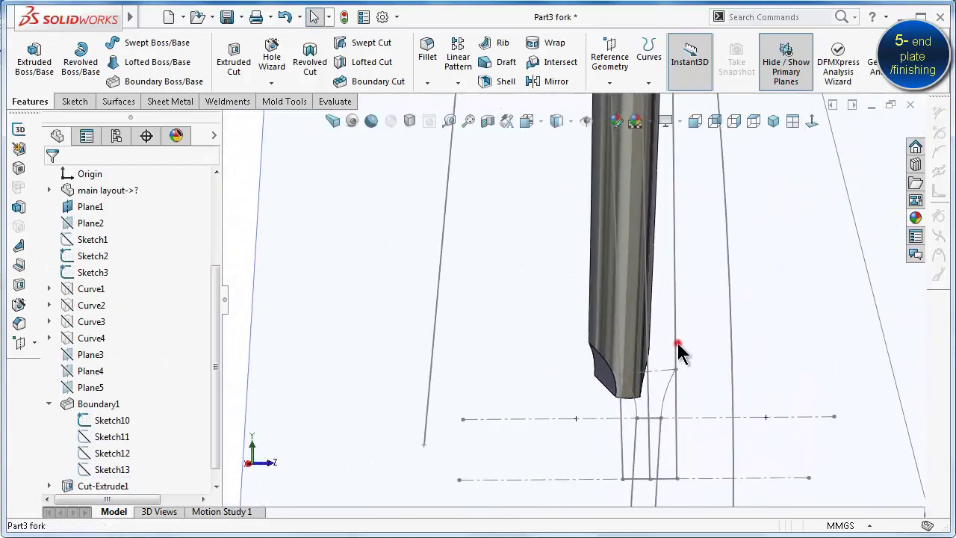
pyautogui.click(676, 348)
pyautogui.click(738, 301)
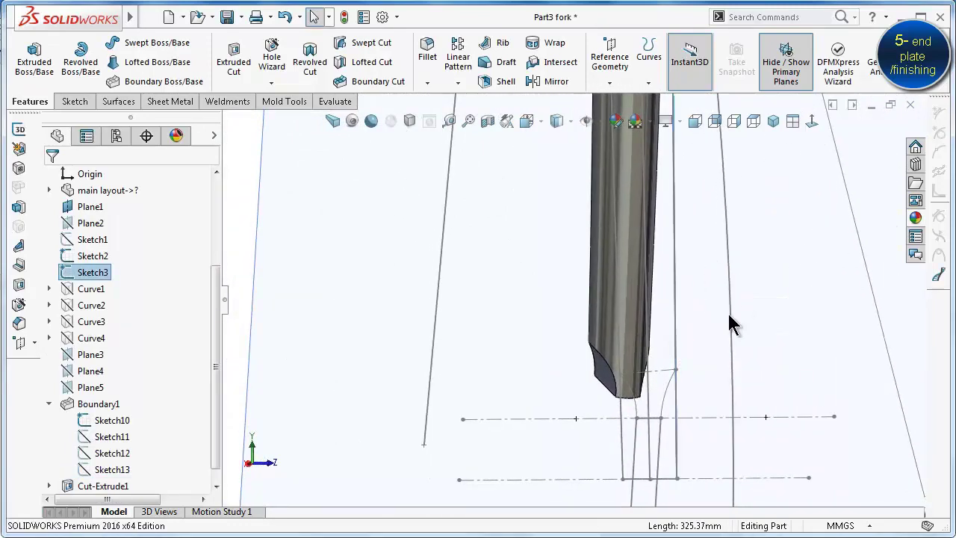
pyautogui.moveTo(799, 356)
pyautogui.mouseDown(button='middle')
pyautogui.moveTo(792, 366)
pyautogui.moveTo(782, 358)
pyautogui.moveTo(784, 371)
pyautogui.moveTo(774, 360)
pyautogui.moveTo(784, 489)
pyautogui.moveTo(784, 478)
pyautogui.mouseUp(button='middle')
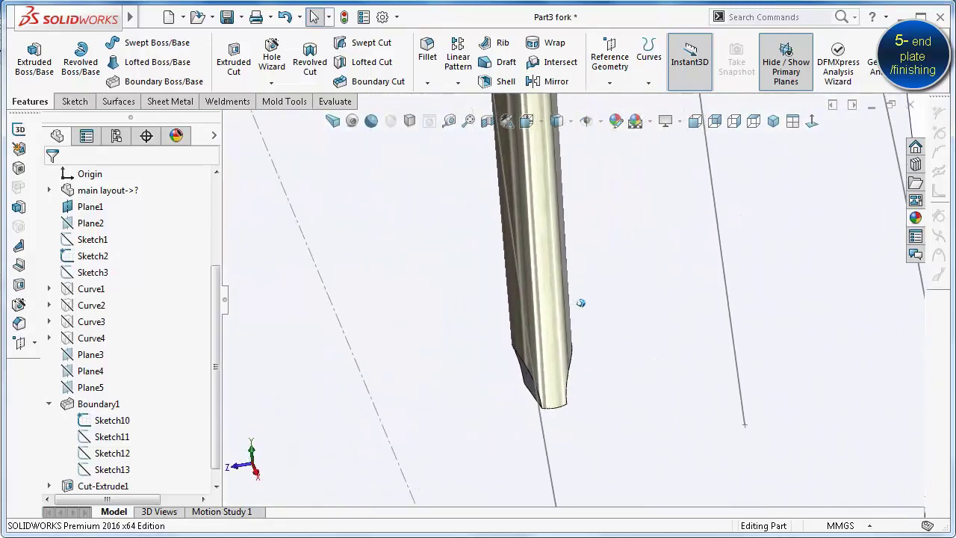
pyautogui.scroll(5, 793, 429)
pyautogui.moveTo(790, 426)
pyautogui.mouseDown(button='middle')
pyautogui.moveTo(628, 357)
pyautogui.moveTo(590, 365)
pyautogui.mouseUp(button='middle')
# Show Sketch3 again from the feature tree
pyautogui.click(590, 365)
pyautogui.click(767, 384)
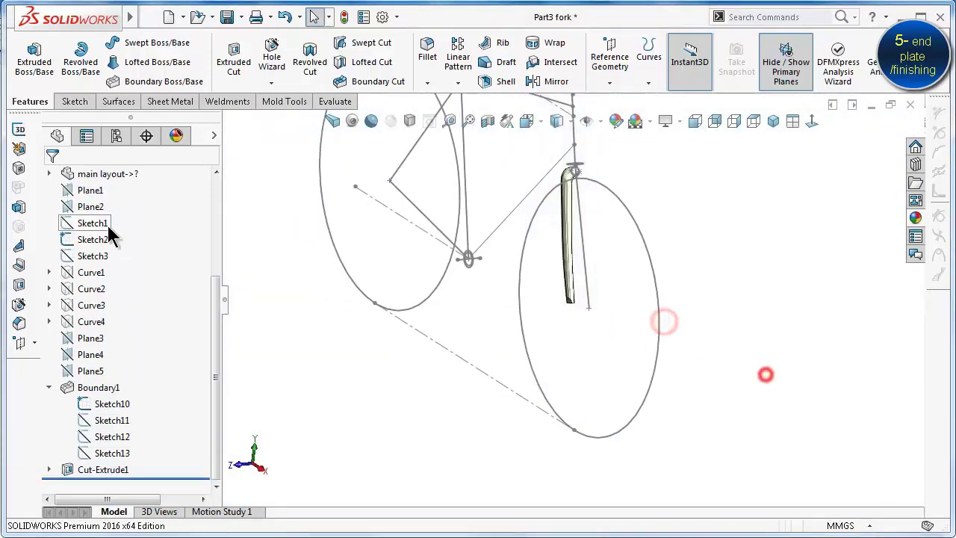
pyautogui.click(100, 256)
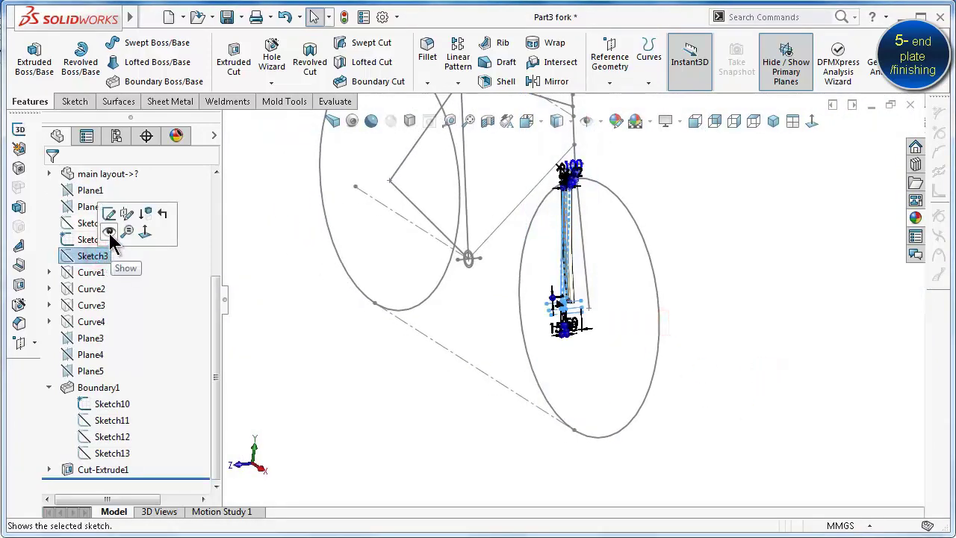
pyautogui.click(109, 232)
pyautogui.moveTo(217, 309); pyautogui.dragTo(224, 228)
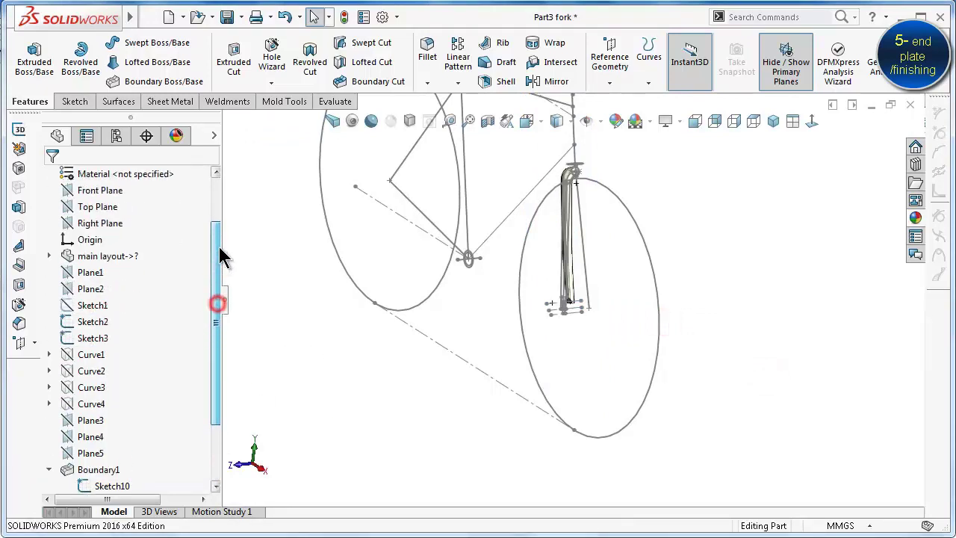
# Start a new reference plane using Front Plane as first reference, viewed normal to it
pyautogui.click(102, 241)
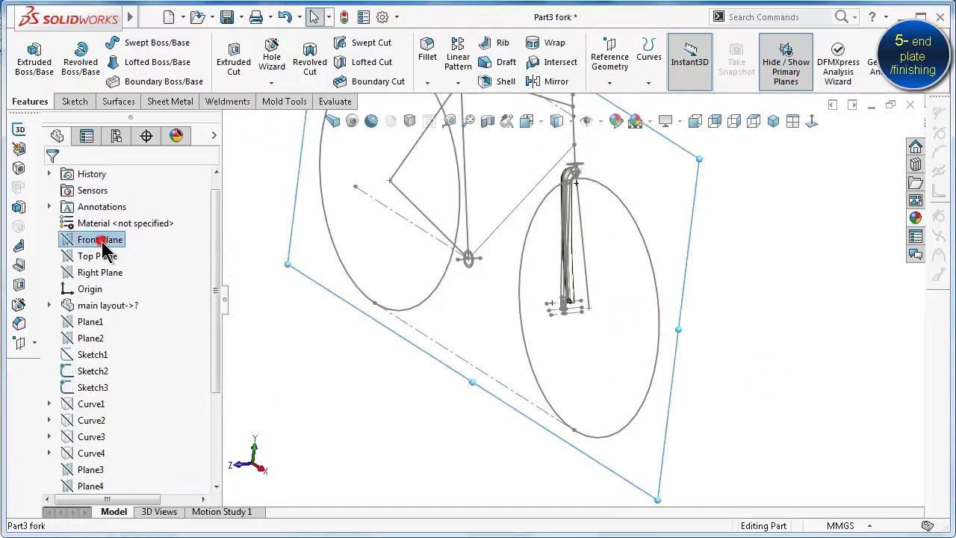
pyautogui.hotkey('ctrl', '8')
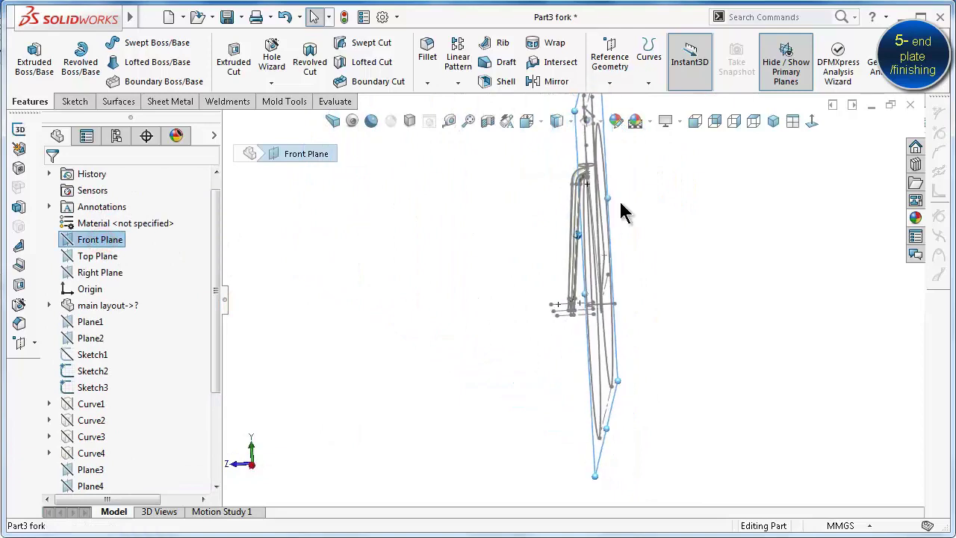
pyautogui.click(609, 63)
pyautogui.click(623, 102)
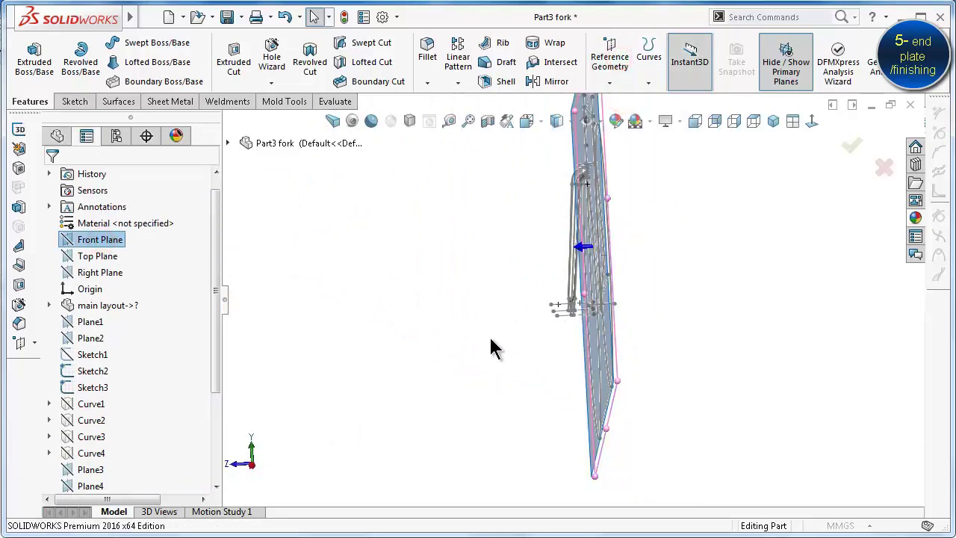
# Set Point39 of Sketch3 as second reference and create Plane6
pyautogui.moveTo(565, 355); pyautogui.dragTo(603, 286, button='middle')
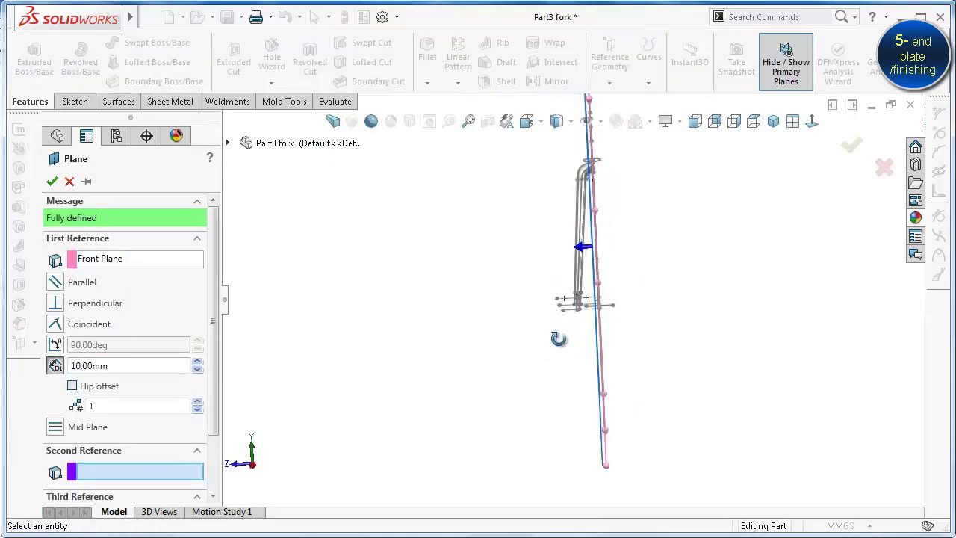
pyautogui.scroll(-3, 603, 286)
pyautogui.scroll(-3, 593, 266)
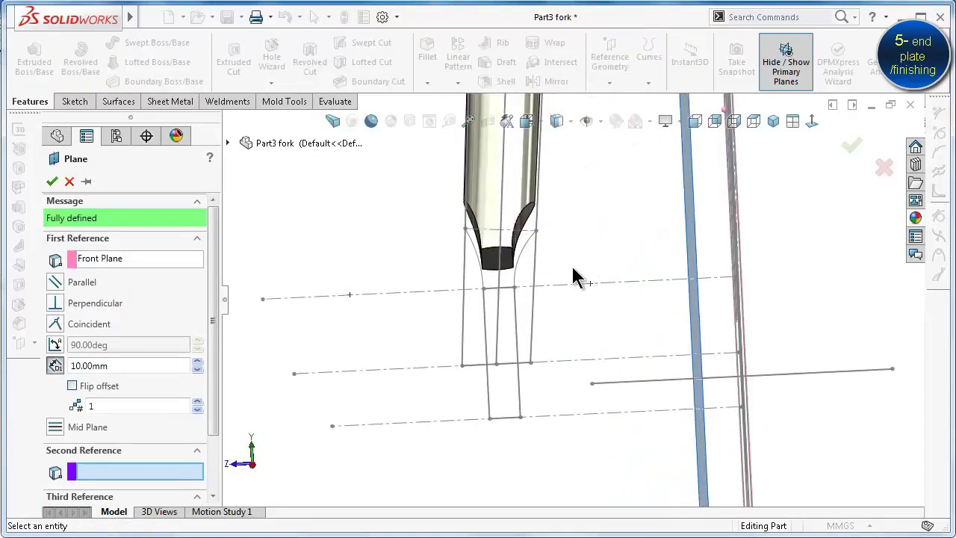
pyautogui.moveTo(552, 282); pyautogui.dragTo(520, 298, button='middle')
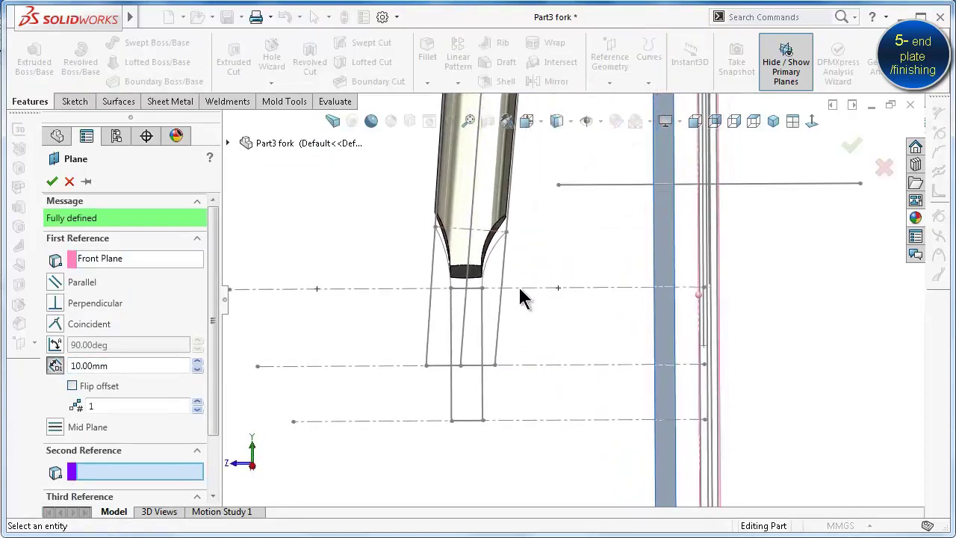
pyautogui.scroll(-2, 518, 291)
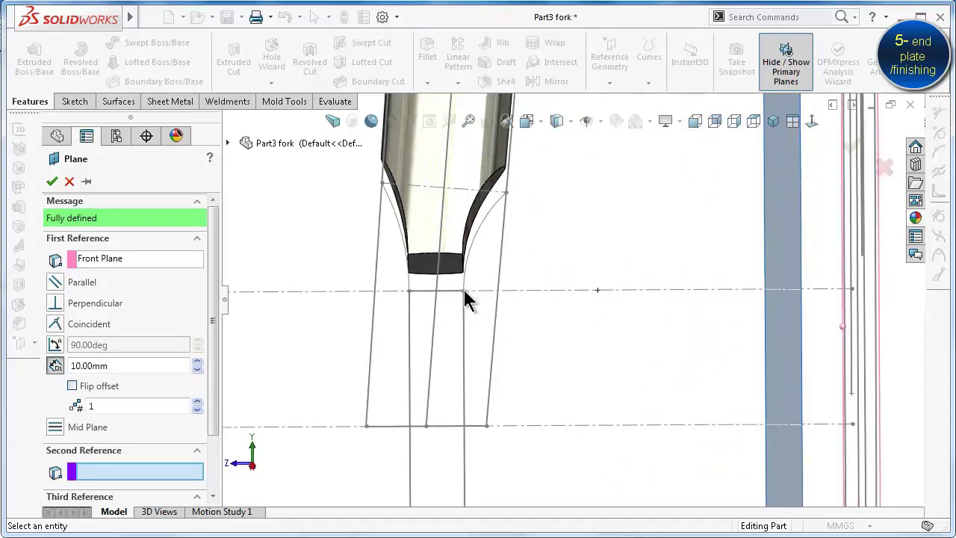
pyautogui.click(462, 291)
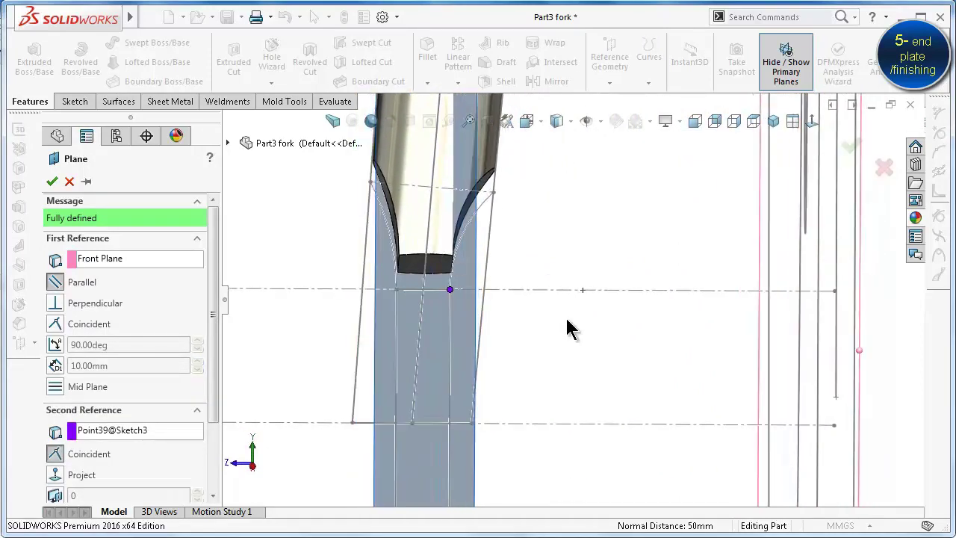
pyautogui.moveTo(568, 329); pyautogui.dragTo(558, 322, button='middle')
pyautogui.moveTo(484, 290)
pyautogui.mouseDown(button='middle')
pyautogui.moveTo(482, 299)
pyautogui.moveTo(819, 187)
pyautogui.mouseUp(button='middle')
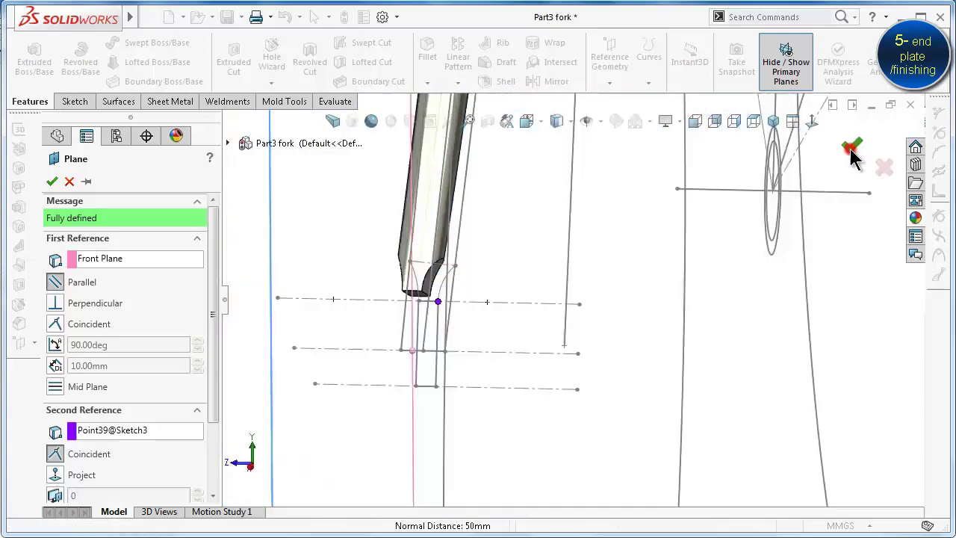
pyautogui.click(851, 150)
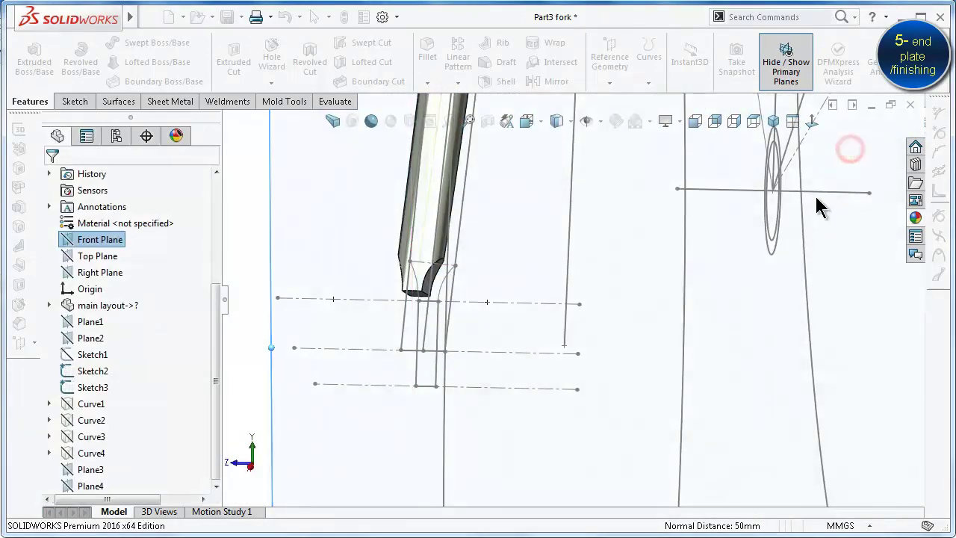
pyautogui.moveTo(789, 228)
pyautogui.mouseDown(button='middle')
pyautogui.moveTo(736, 262)
pyautogui.moveTo(567, 314)
pyautogui.moveTo(450, 331)
pyautogui.moveTo(810, 401)
pyautogui.moveTo(782, 400)
pyautogui.mouseUp(button='middle')
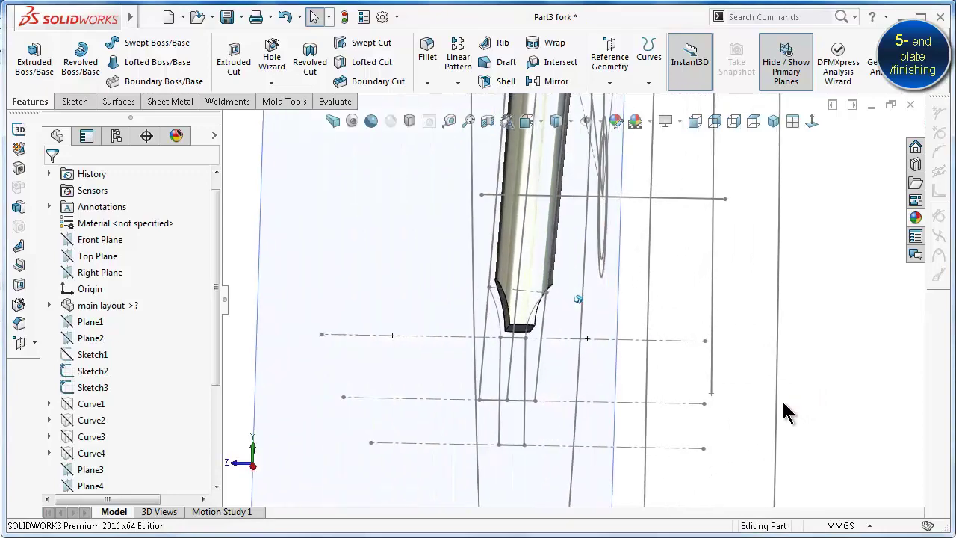
# Hide the fork construction Sketch3 and show the bike layout Sketch1
pyautogui.press('Left')
pyautogui.press('Left')
pyautogui.press('Left')
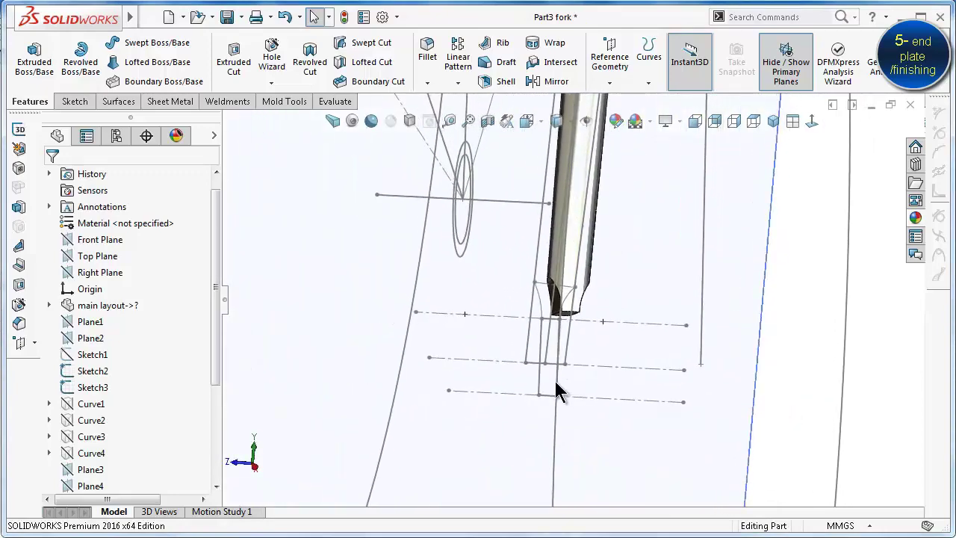
pyautogui.click(539, 385)
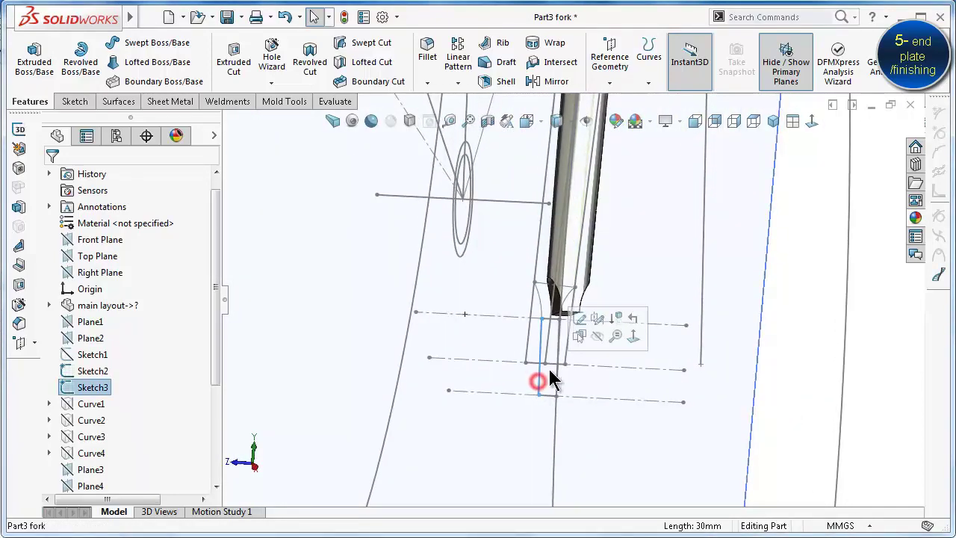
pyautogui.click(599, 338)
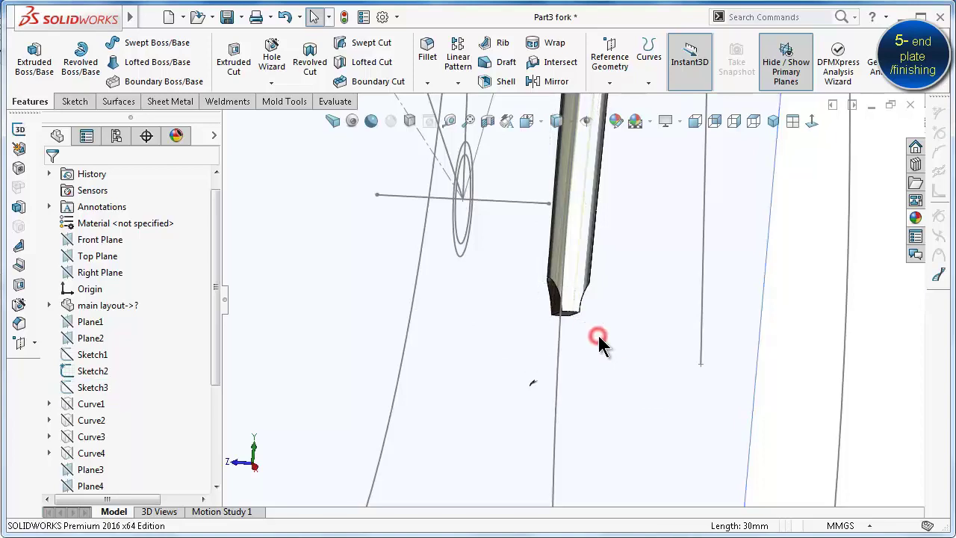
pyautogui.click(92, 354)
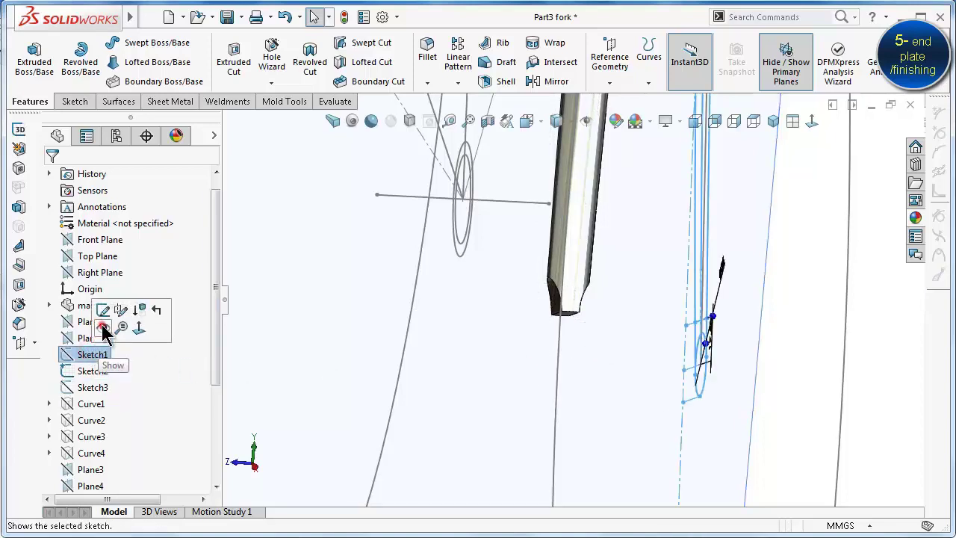
pyautogui.click(103, 330)
# Fit the whole bike in view and start a new sketch on Plane6
pyautogui.press('f')
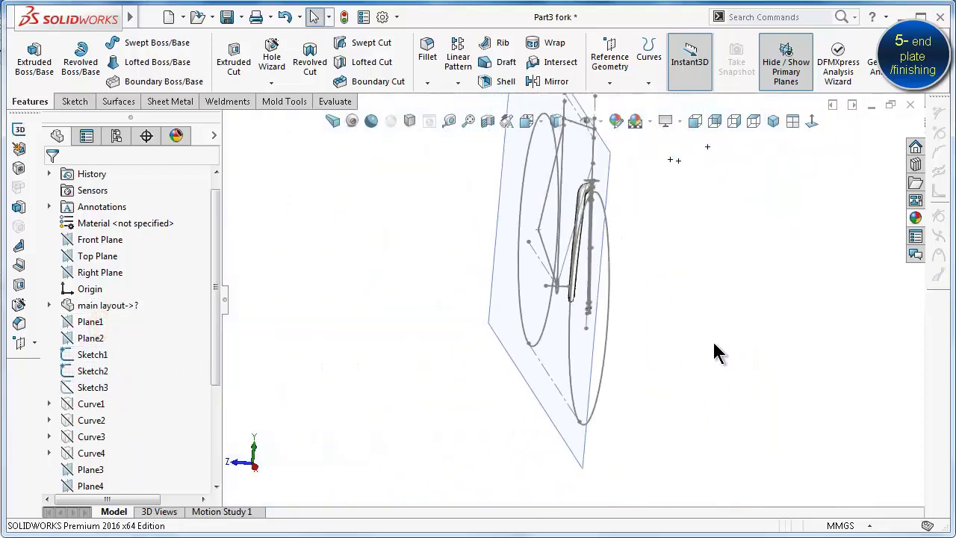
pyautogui.moveTo(550, 261); pyautogui.dragTo(565, 173, button='middle')
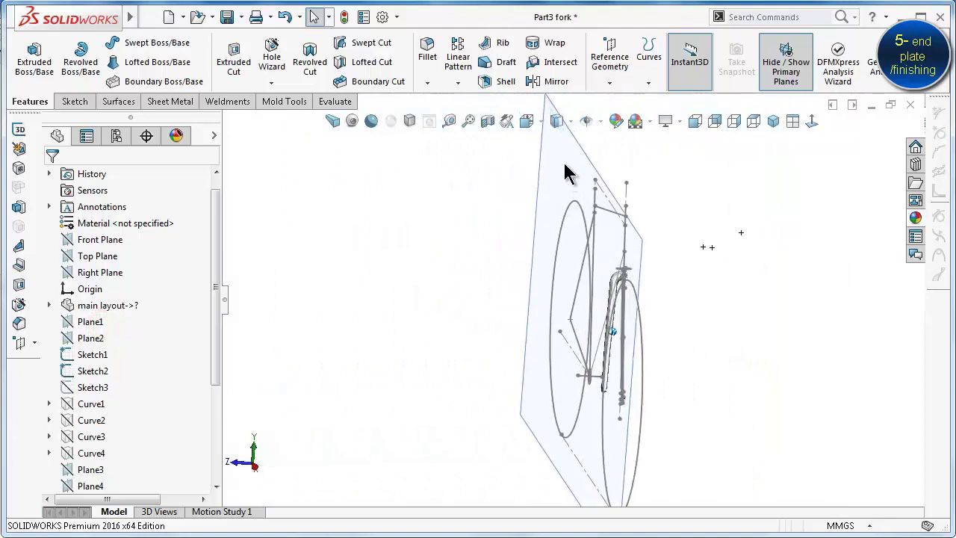
pyautogui.moveTo(216, 352); pyautogui.dragTo(216, 448)
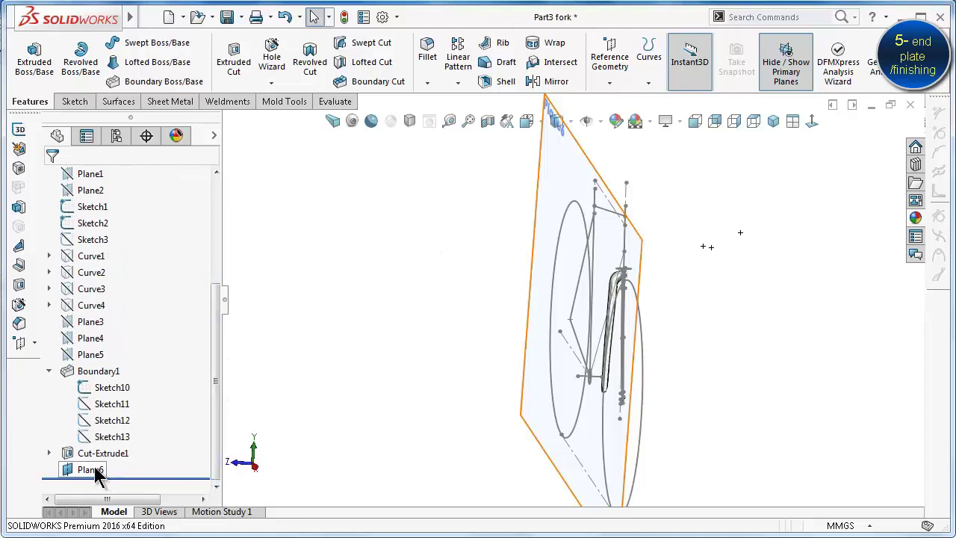
pyautogui.click(95, 470)
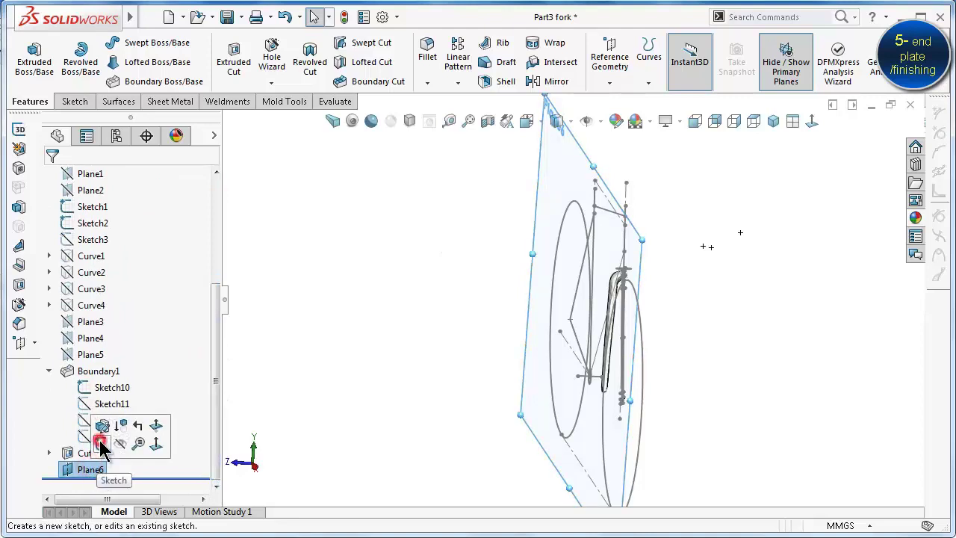
pyautogui.click(102, 445)
# Looking normal to Plane6, convert both tube side edges and the 25 mm circle
pyautogui.click(811, 121)
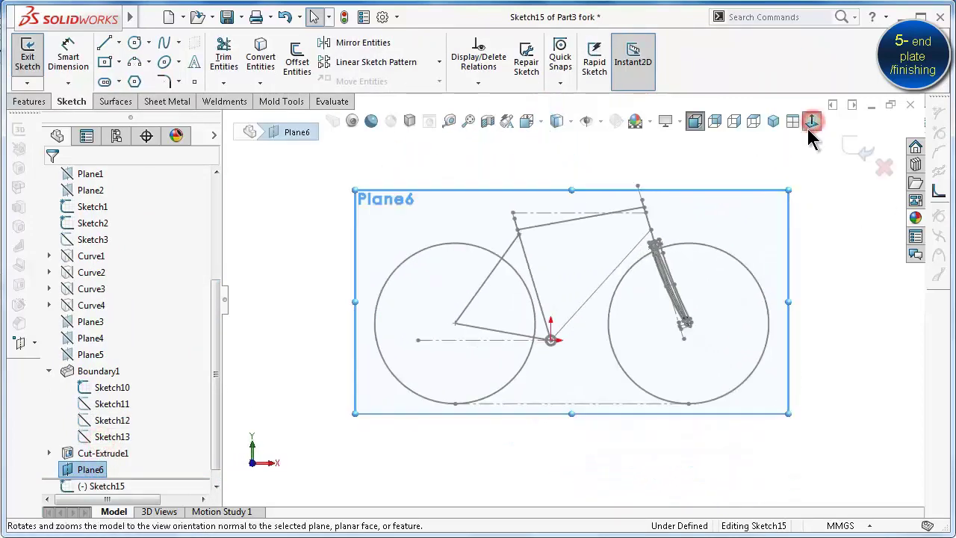
pyautogui.scroll(-3, 657, 321)
pyautogui.scroll(-3, 672, 321)
pyautogui.scroll(-3, 675, 331)
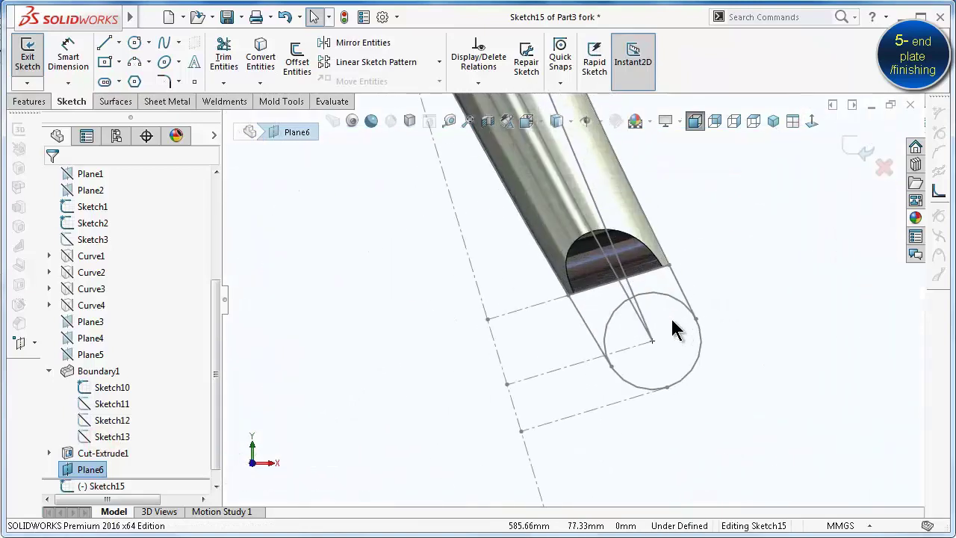
pyautogui.scroll(-3, 651, 327)
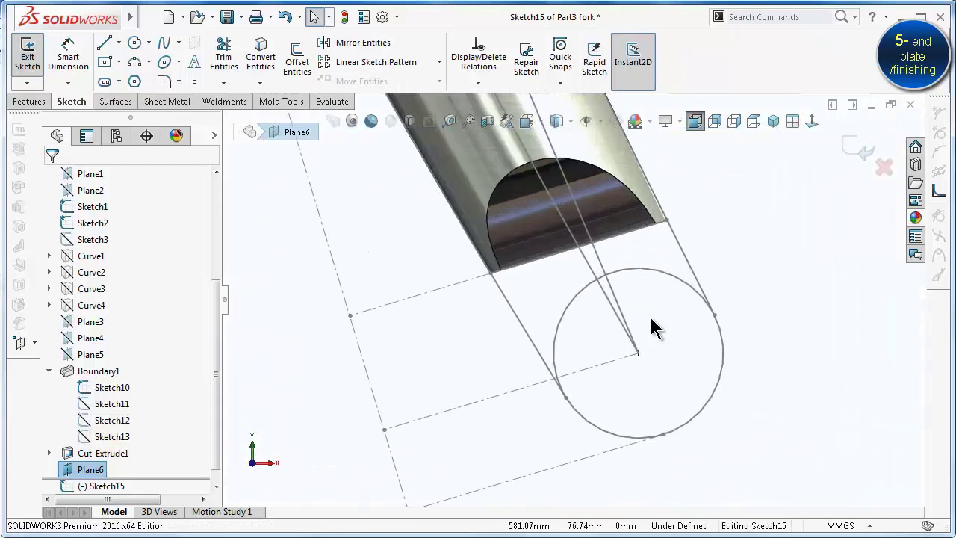
pyautogui.click(513, 308)
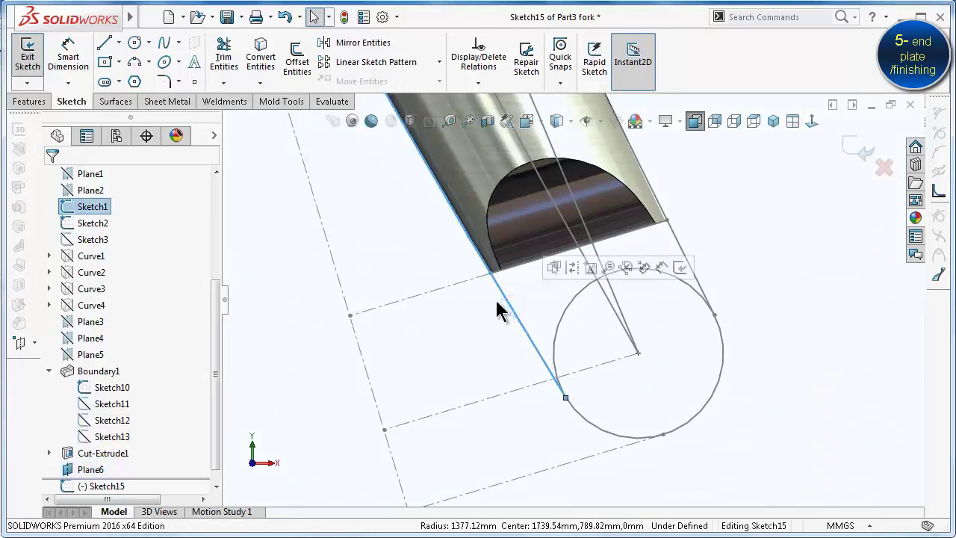
pyautogui.click(259, 60)
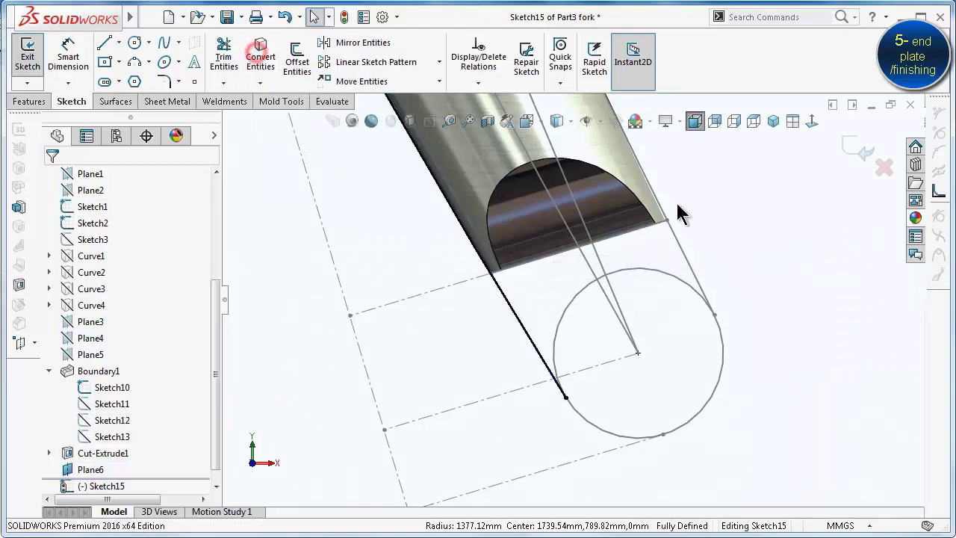
pyautogui.click(679, 248)
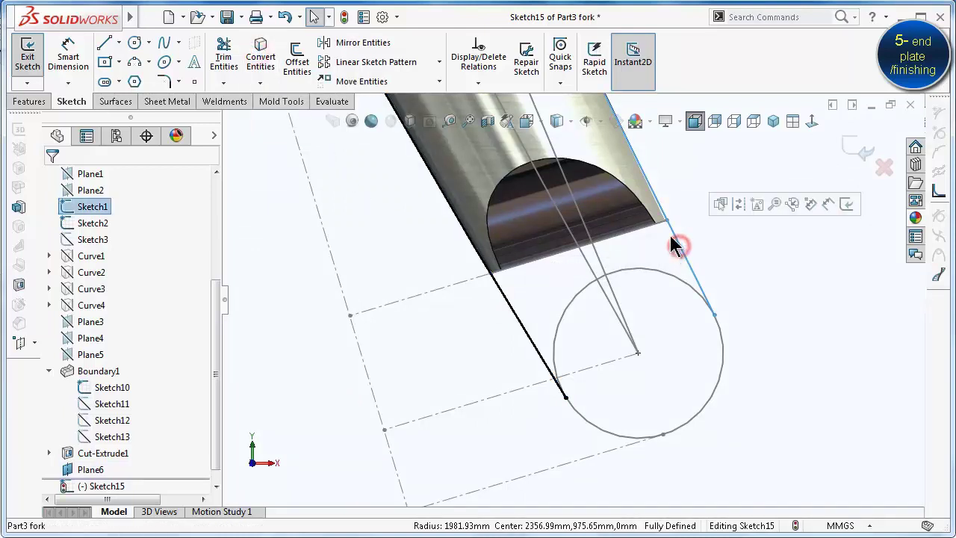
pyautogui.click(259, 57)
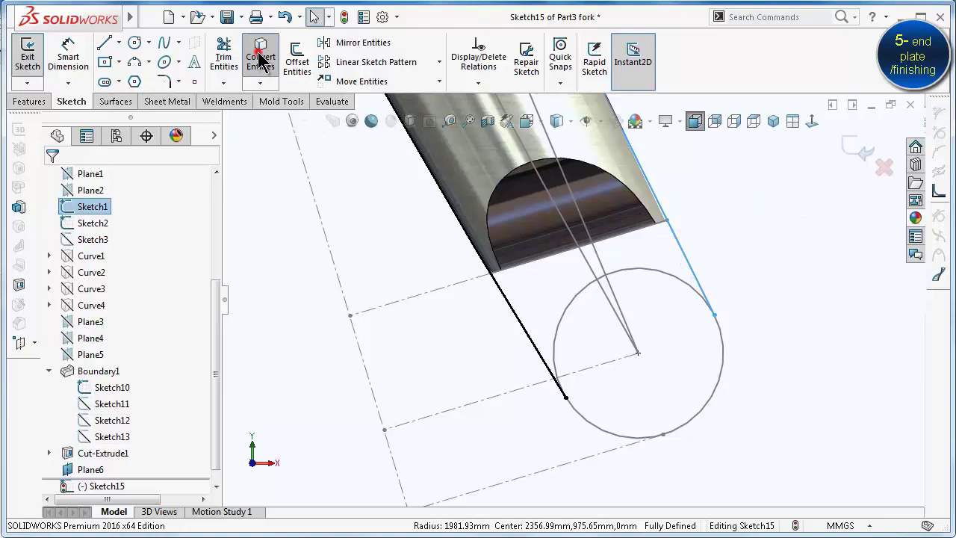
pyautogui.click(721, 363)
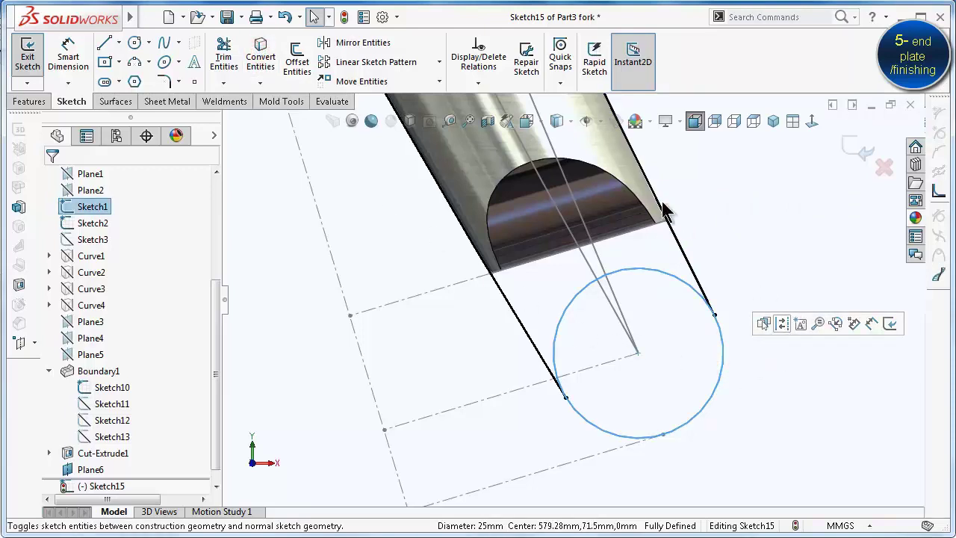
pyautogui.click(257, 59)
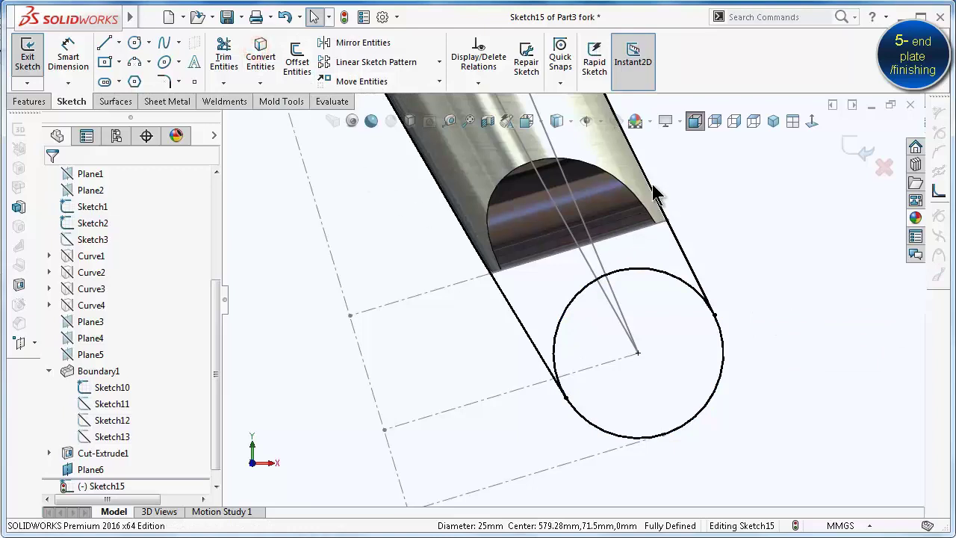
# Convert the tube end edge and trim away the circle's upper arc inside the tube
pyautogui.scroll(-1, 653, 192)
pyautogui.scroll(-1, 654, 192)
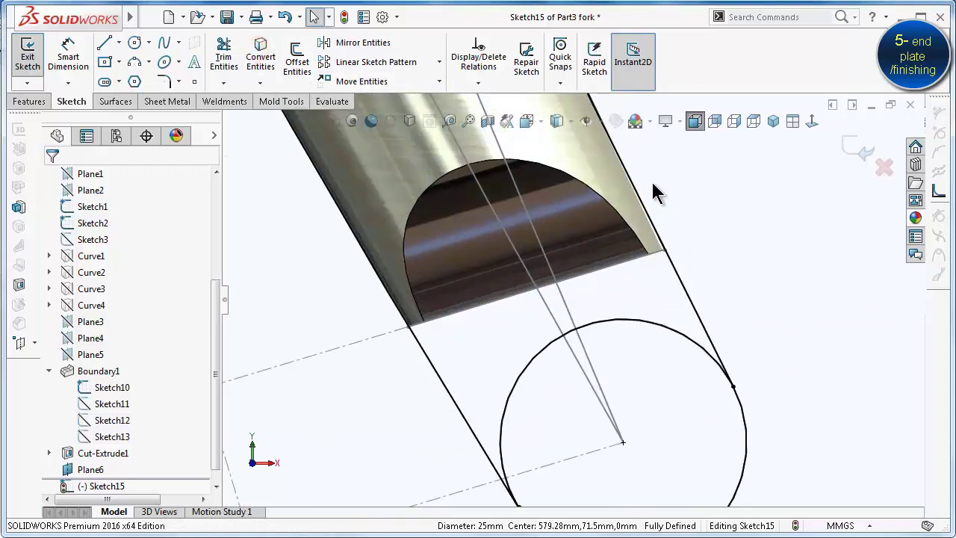
pyautogui.click(655, 251)
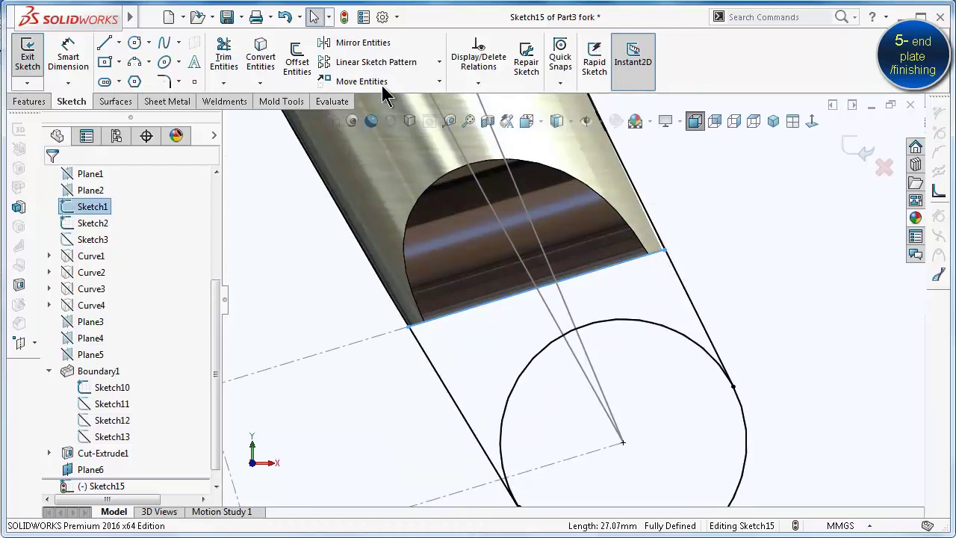
pyautogui.click(256, 54)
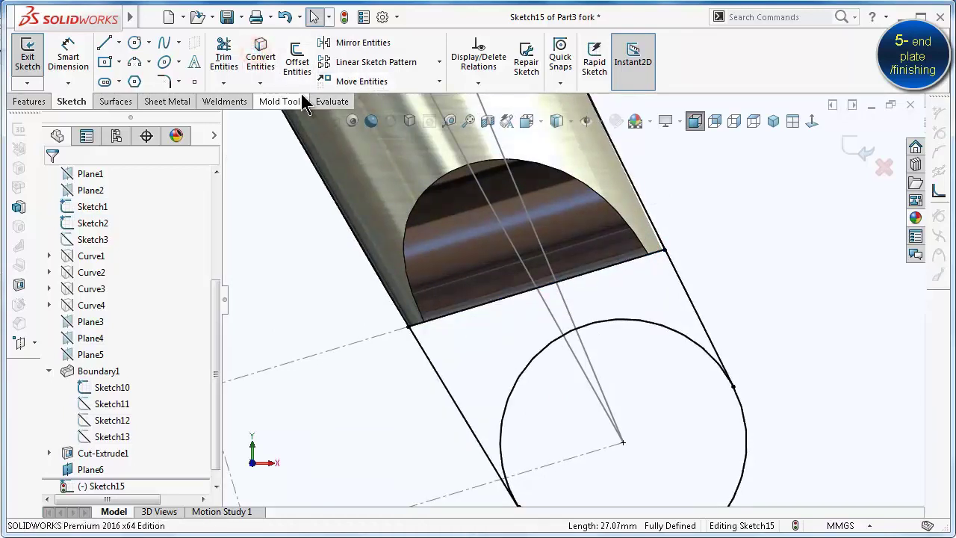
pyautogui.click(223, 56)
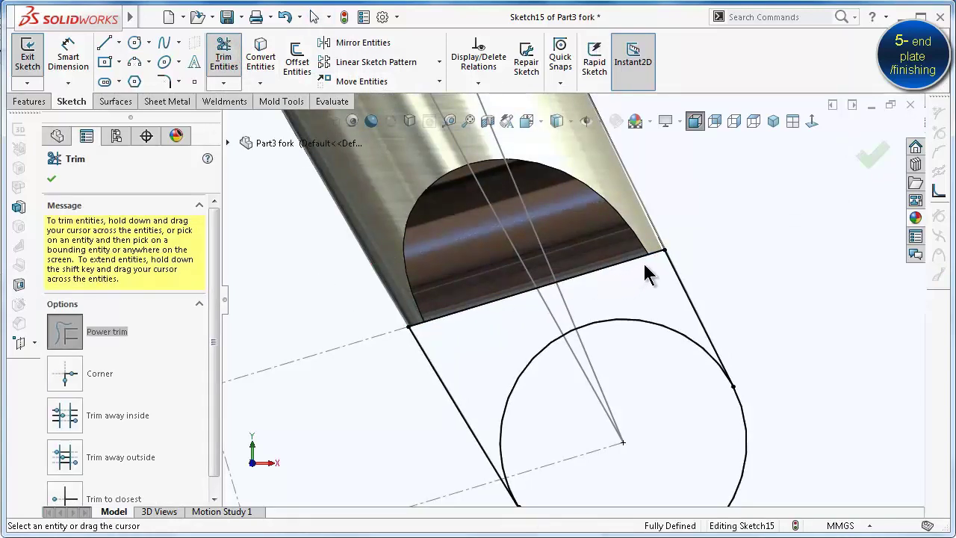
pyautogui.moveTo(670, 403); pyautogui.dragTo(652, 309)
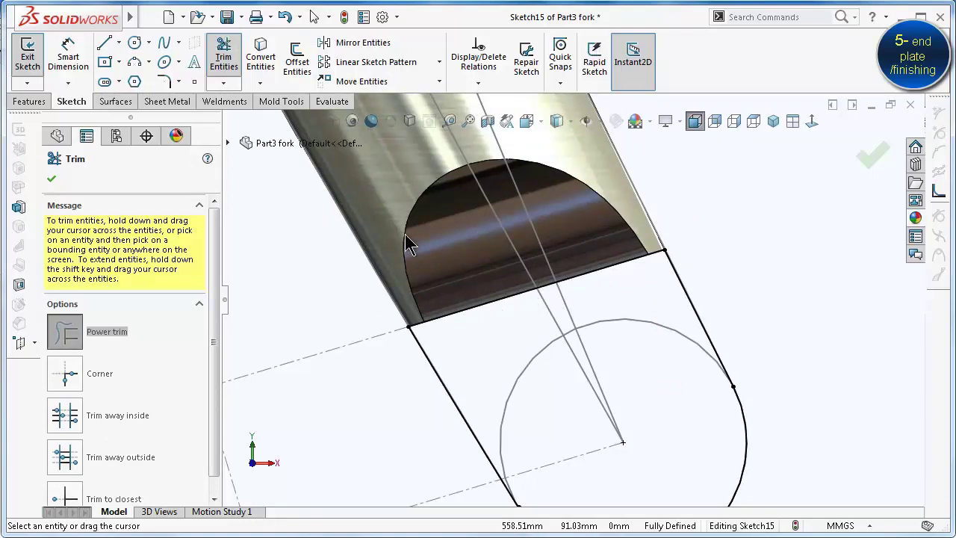
# Offset the blade-end outline chain by 1.00 mm
pyautogui.click(297, 63)
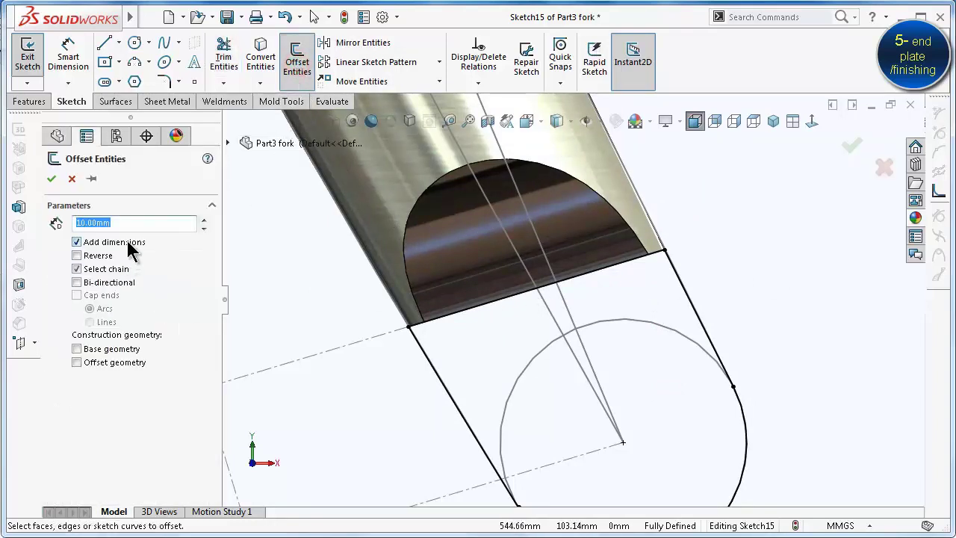
pyautogui.write('1')
pyautogui.click(44, 284)
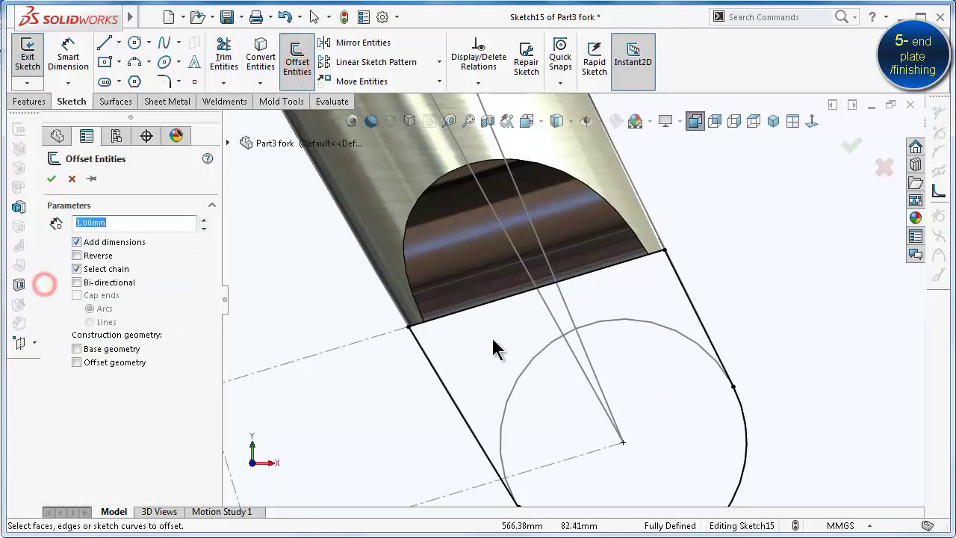
pyautogui.click(439, 383)
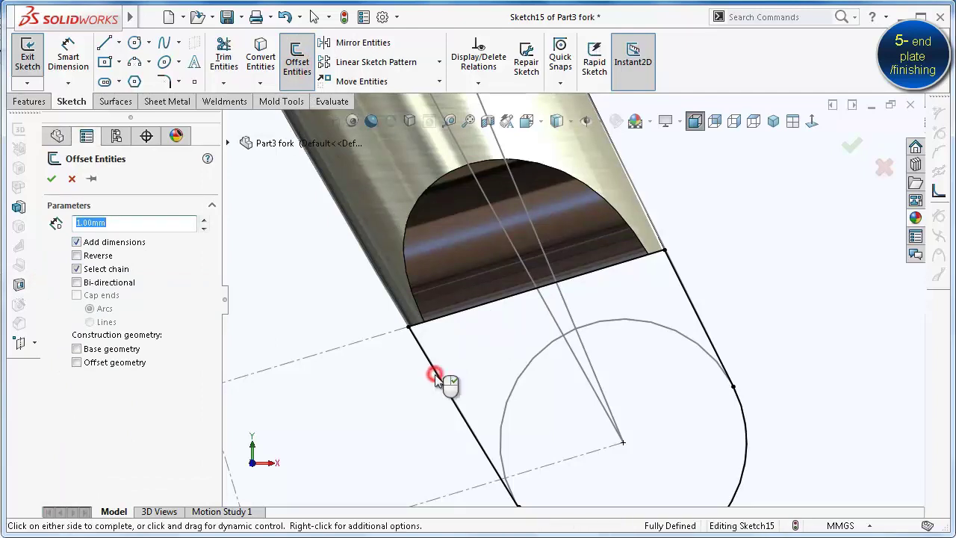
pyautogui.click(47, 180)
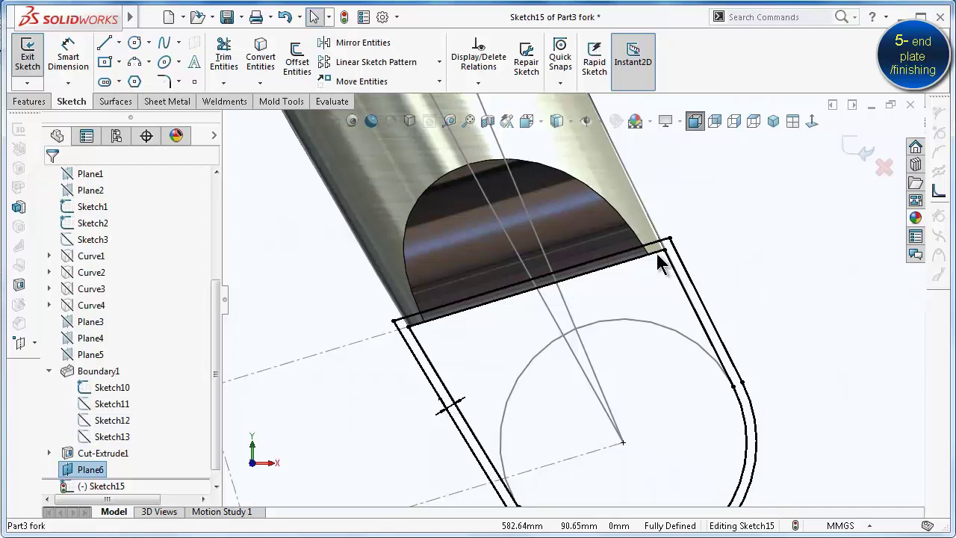
# Turn the original top line, large arc, end arc and left side into construction geometry
pyautogui.click(656, 253)
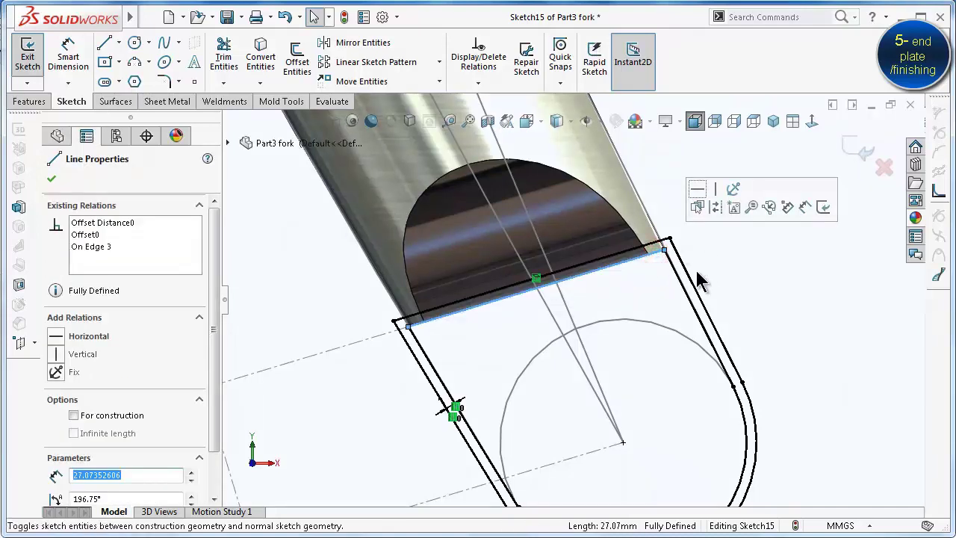
pyautogui.click(714, 209)
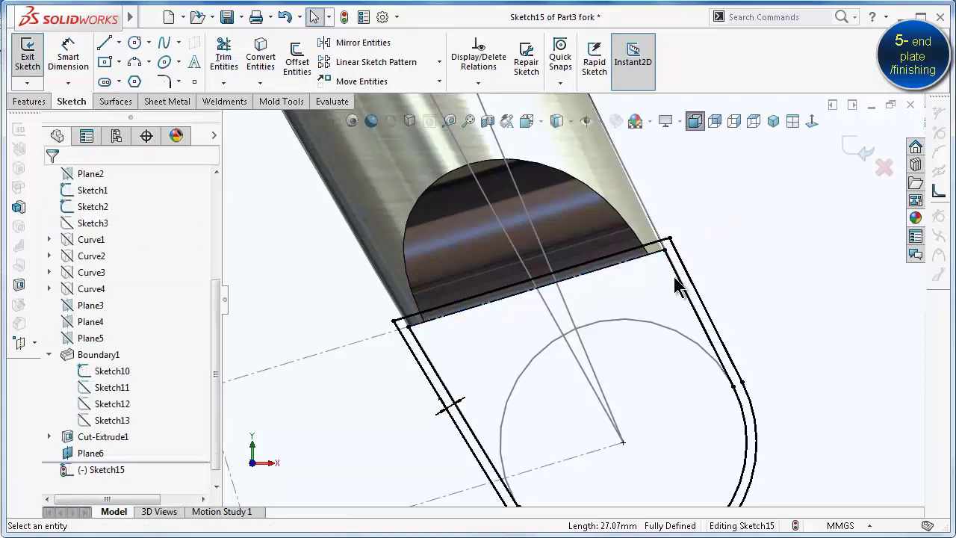
pyautogui.click(677, 278)
pyautogui.click(737, 235)
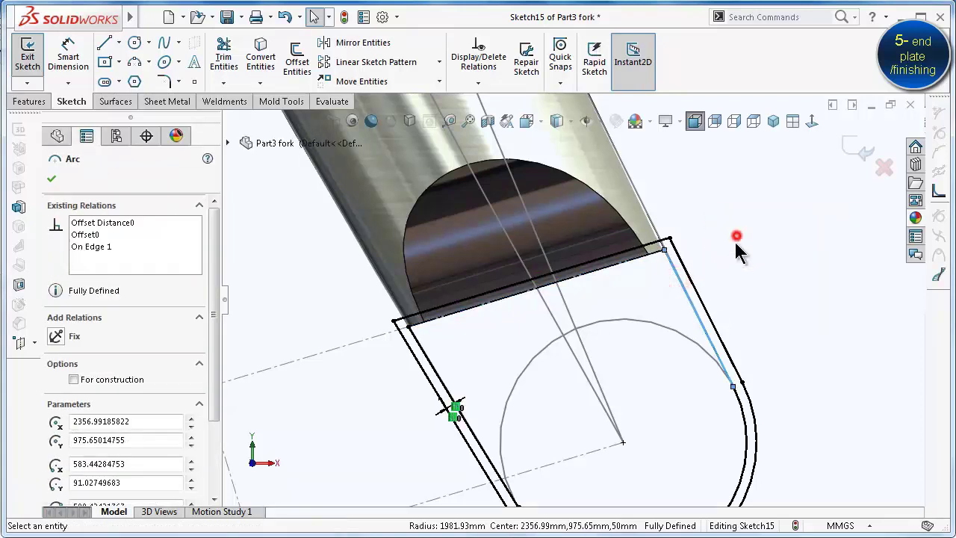
pyautogui.click(737, 403)
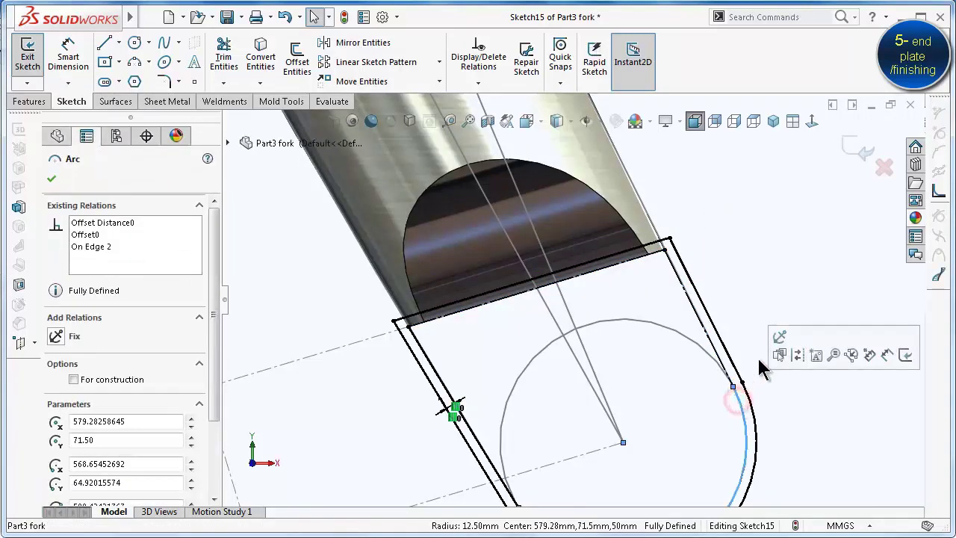
pyautogui.click(791, 354)
pyautogui.scroll(3, 581, 396)
pyautogui.scroll(-3, 518, 384)
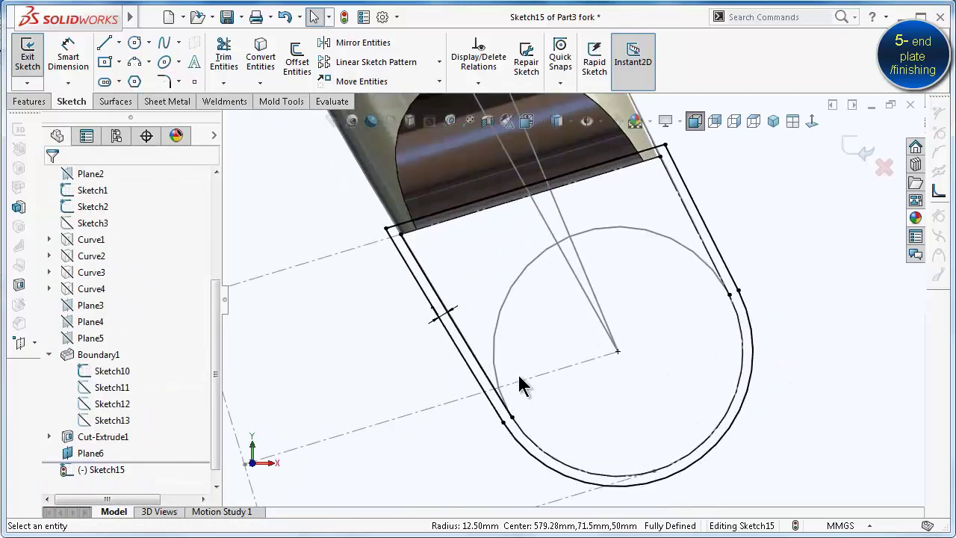
pyautogui.click(485, 384)
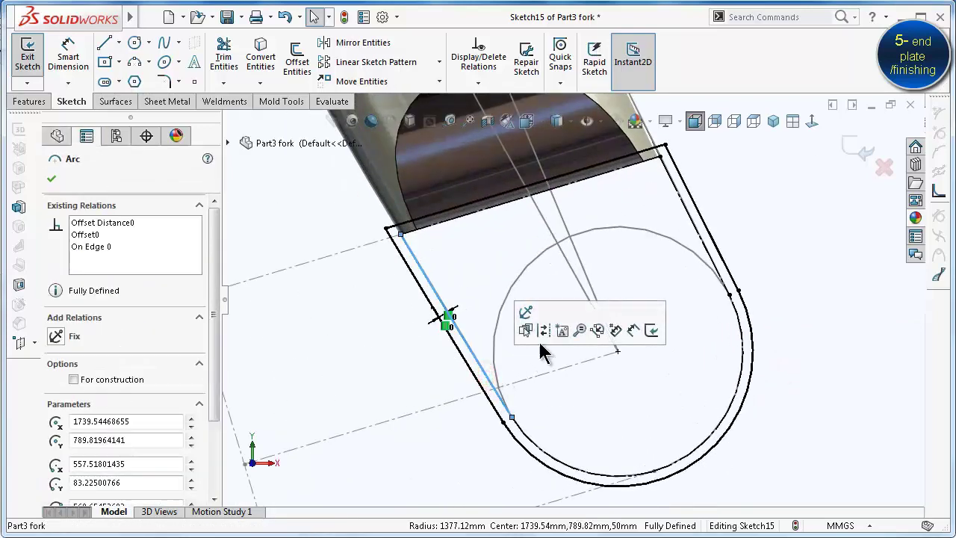
pyautogui.click(544, 331)
pyautogui.scroll(-3, 616, 179)
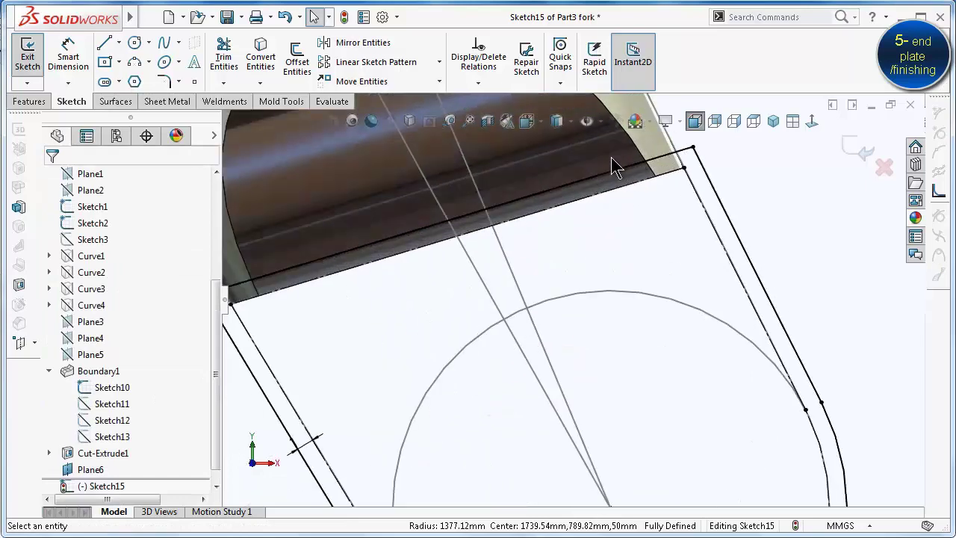
# Draw a line across the top of the offset, ending on the offset corner
pyautogui.click(109, 43)
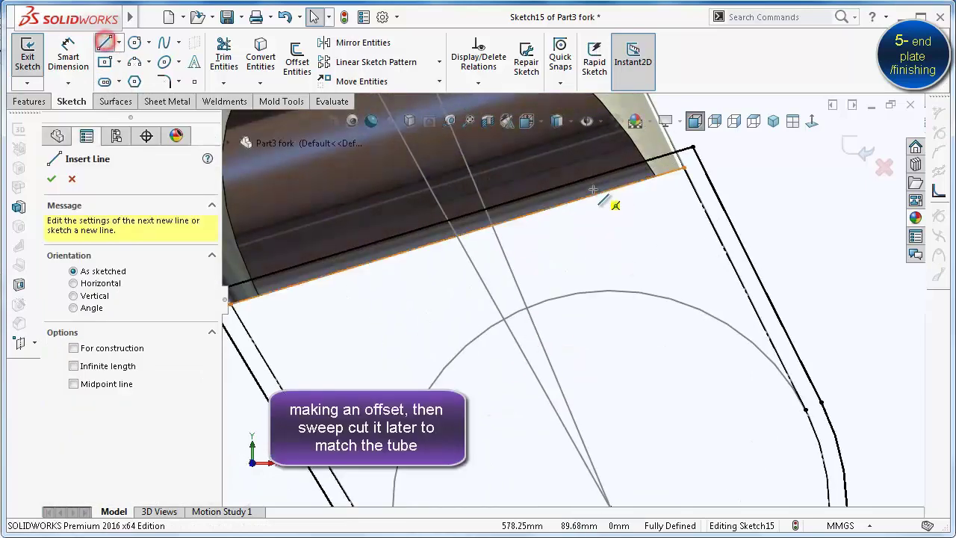
pyautogui.click(698, 159)
pyautogui.scroll(3, 522, 298)
pyautogui.scroll(-3, 373, 350)
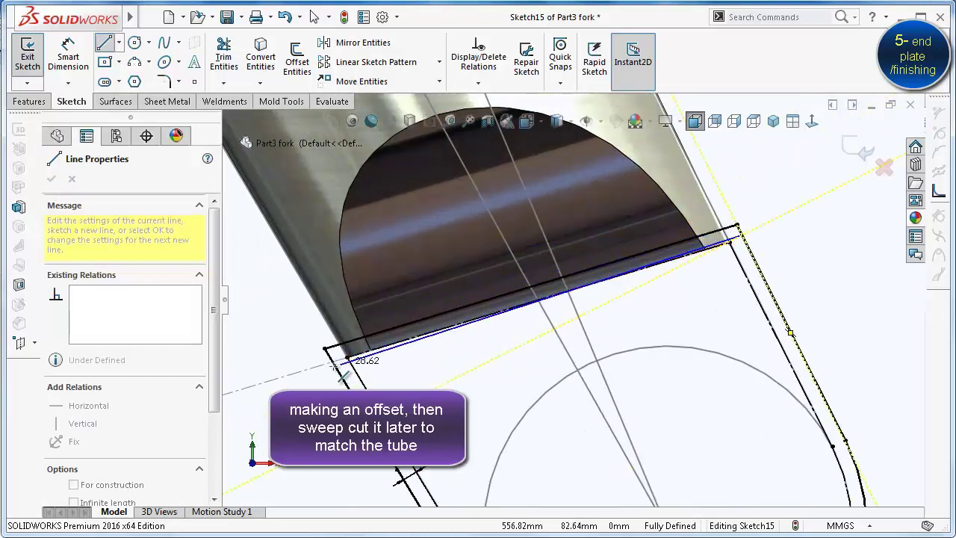
pyautogui.click(333, 362)
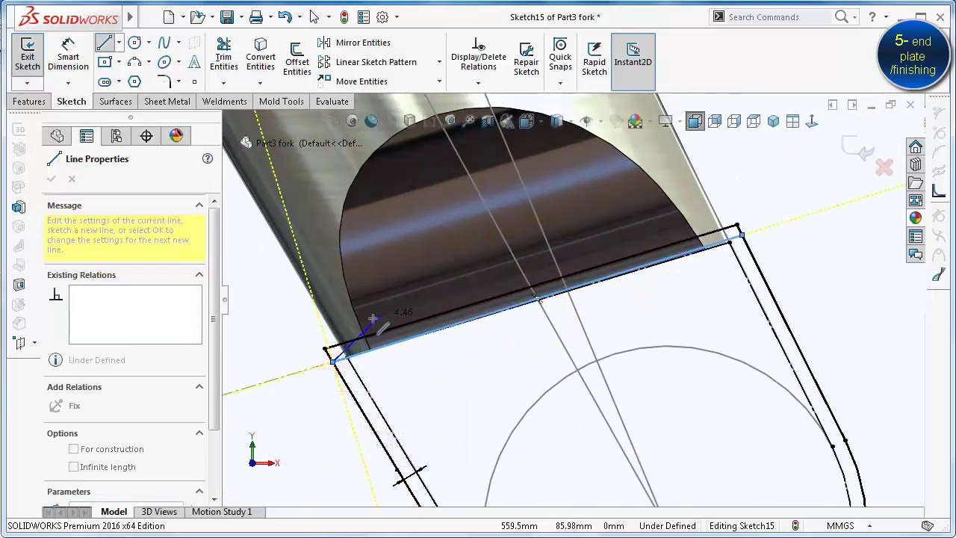
pyautogui.press('Escape')
pyautogui.scroll(-2, 376, 348)
pyautogui.scroll(-2, 448, 341)
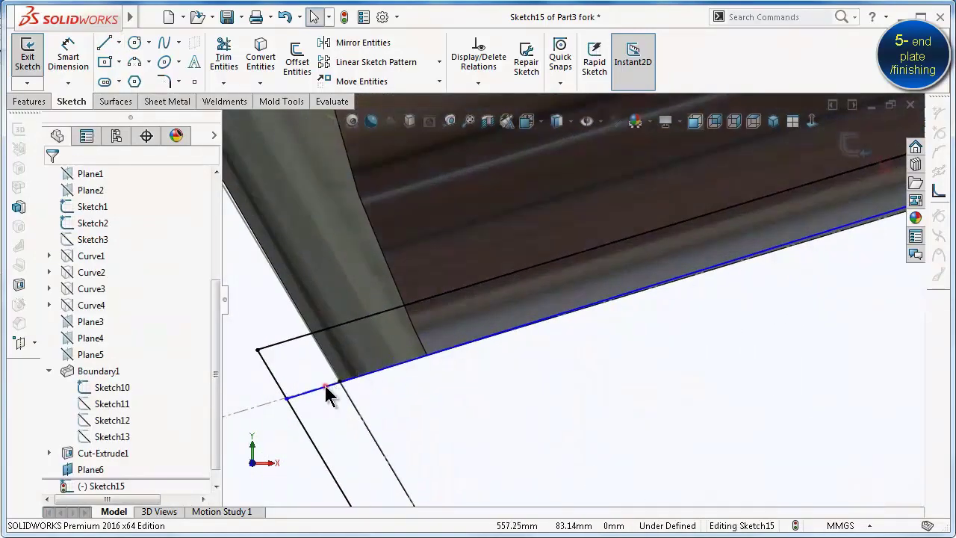
pyautogui.moveTo(327, 394); pyautogui.dragTo(332, 366)
# Make the new top line collinear with the original top edge
pyautogui.click(401, 384)
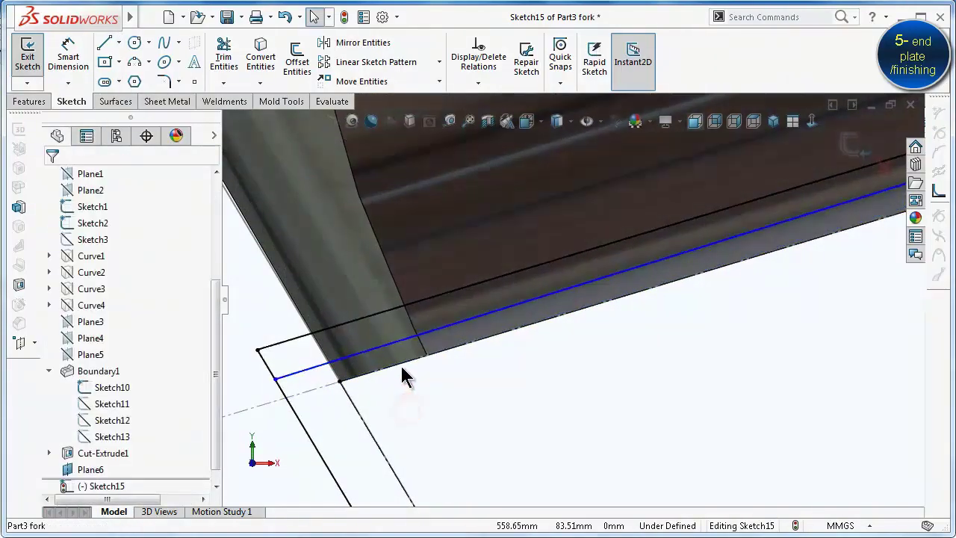
pyautogui.click(404, 364)
pyautogui.keyDown('ctrl'); pyautogui.click(380, 351); pyautogui.keyUp('ctrl')
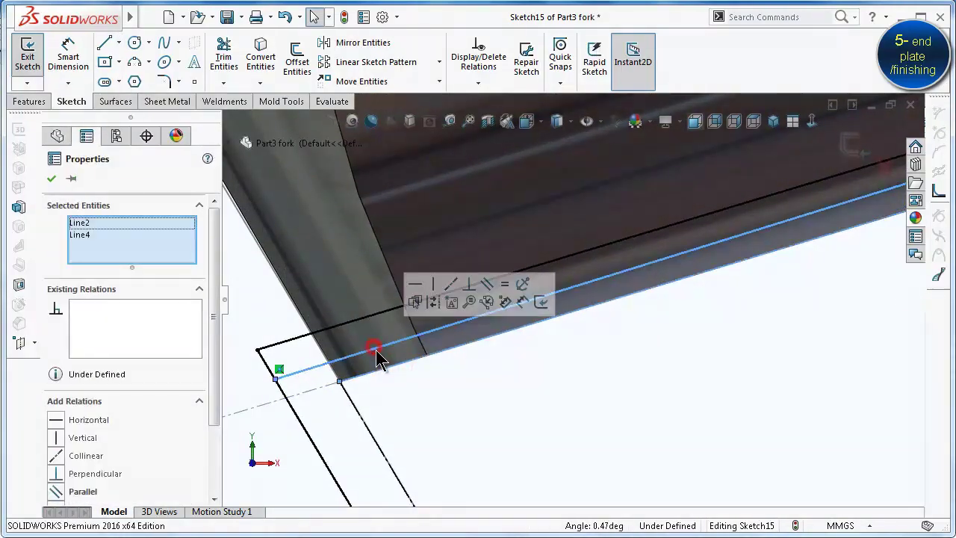
pyautogui.click(451, 283)
pyautogui.click(565, 380)
# Set the top line to construction geometry
pyautogui.scroll(3, 582, 365)
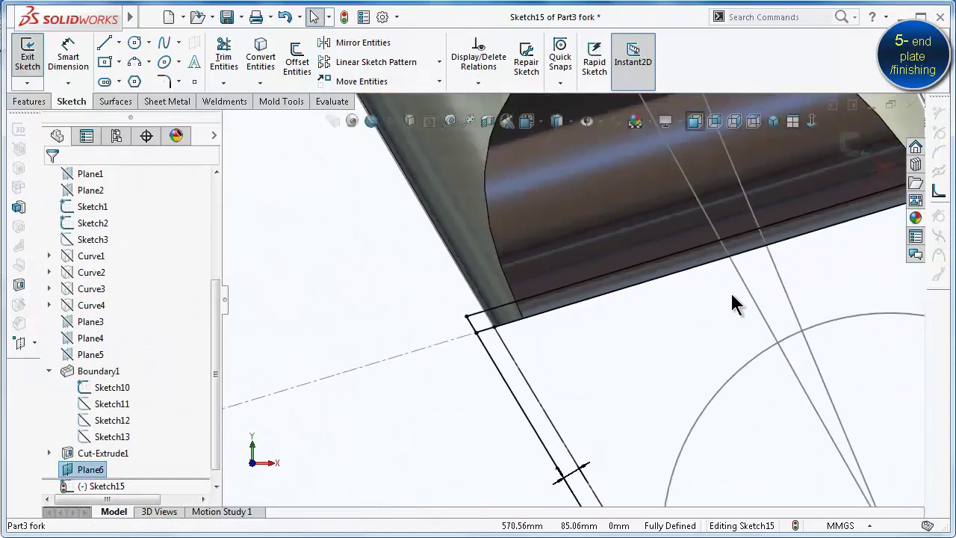
pyautogui.scroll(2, 739, 283)
pyautogui.scroll(1, 742, 269)
pyautogui.scroll(1, 745, 268)
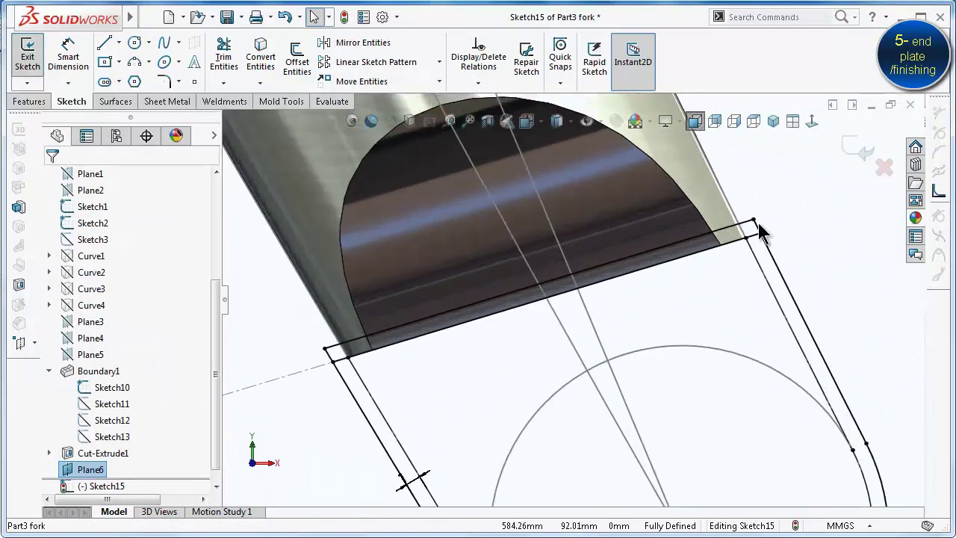
pyautogui.click(337, 355)
pyautogui.click(393, 299)
pyautogui.click(276, 329)
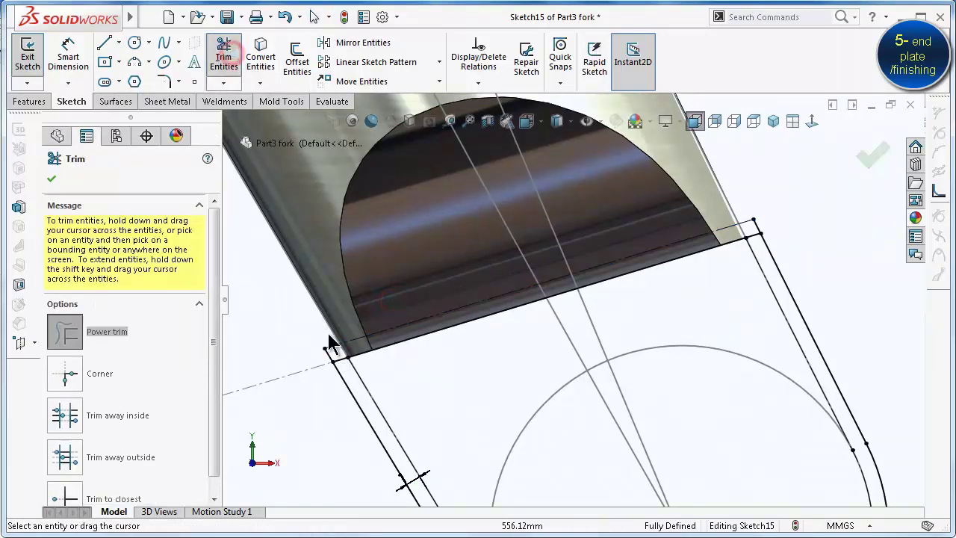
# Trim the side-line stubs at the top-left and top-right corners, leaving a closed U outline
pyautogui.moveTo(331, 332); pyautogui.dragTo(316, 388)
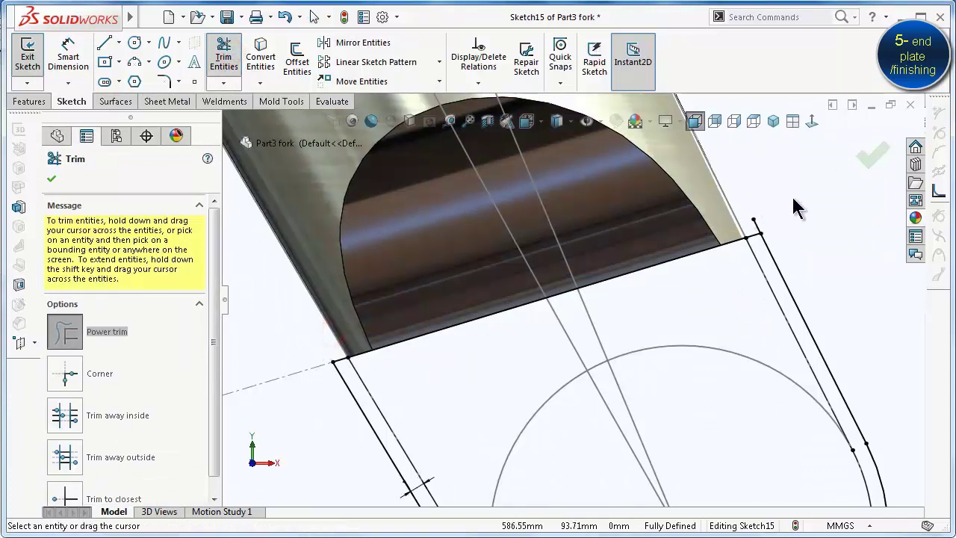
pyautogui.moveTo(731, 226)
pyautogui.mouseDown()
pyautogui.moveTo(773, 225)
pyautogui.moveTo(779, 215)
pyautogui.mouseUp()
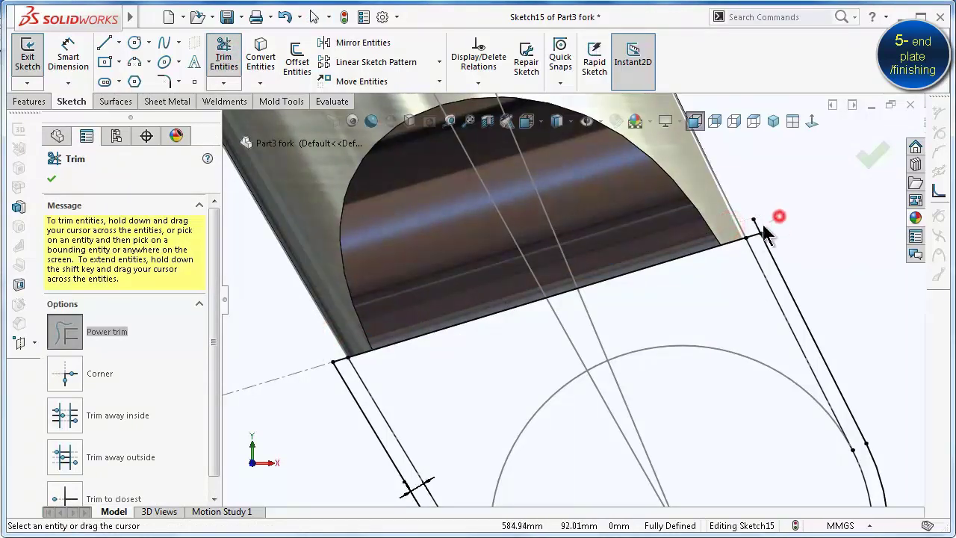
pyautogui.scroll(1, 781, 224)
pyautogui.press('z')
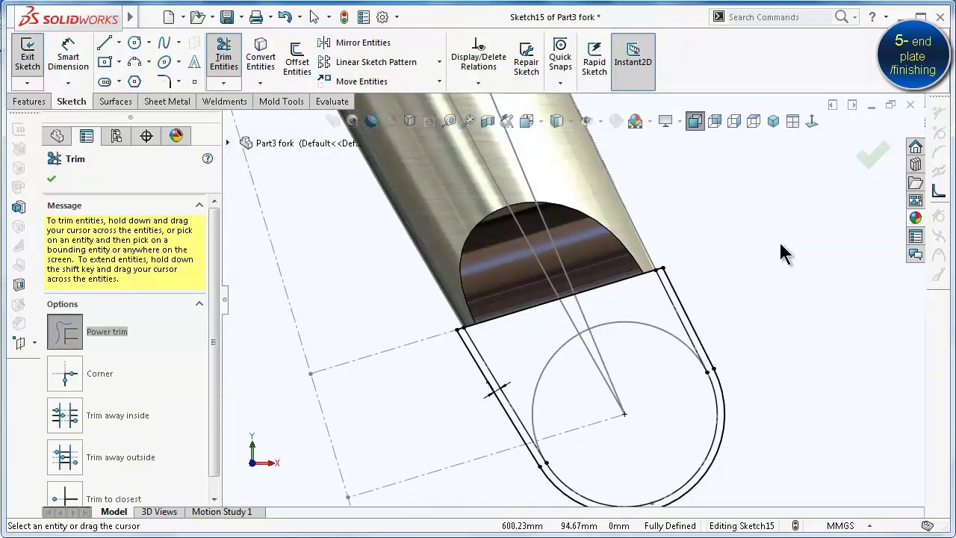
pyautogui.press('Right')
pyautogui.press('Right')
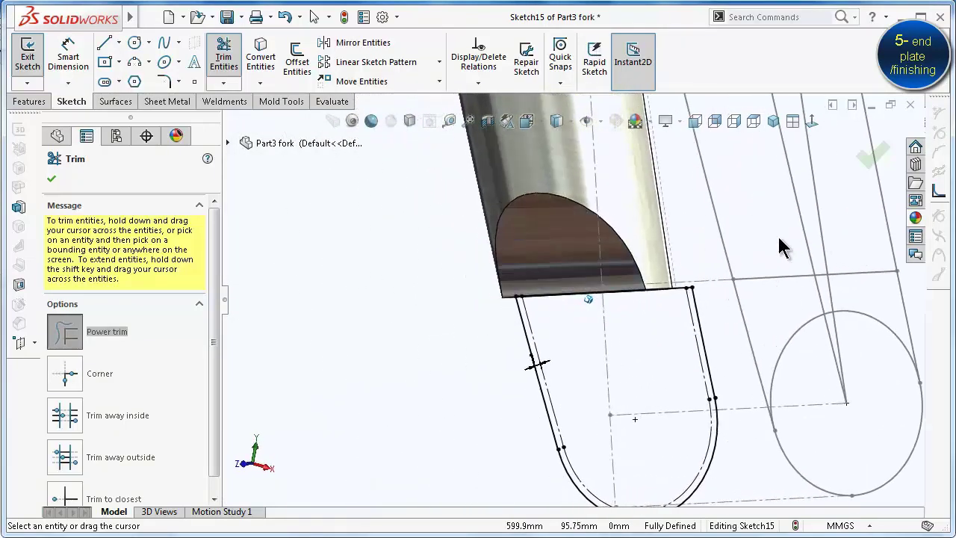
# Start a boss extrusion of Sketch15 with the Up To Vertex end condition
pyautogui.click(30, 105)
pyautogui.click(44, 73)
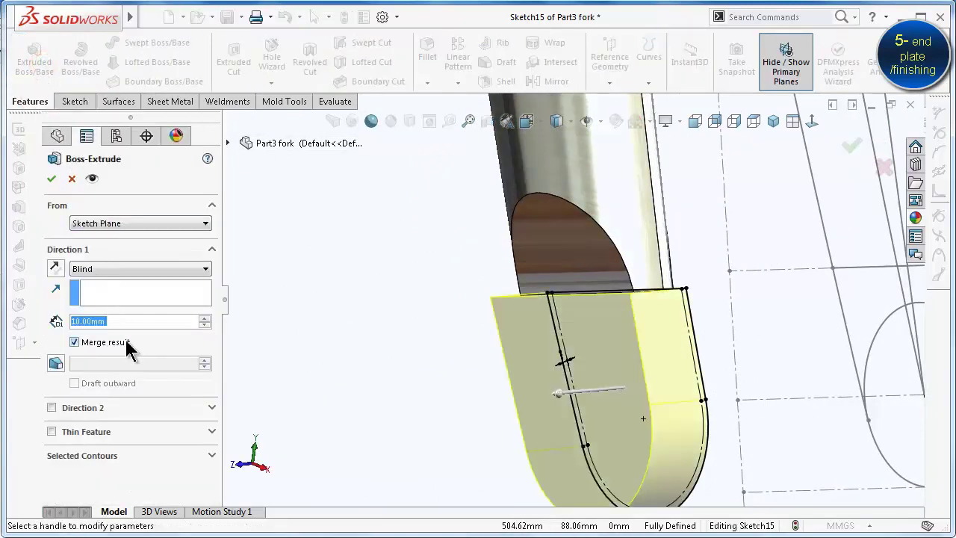
pyautogui.click(133, 269)
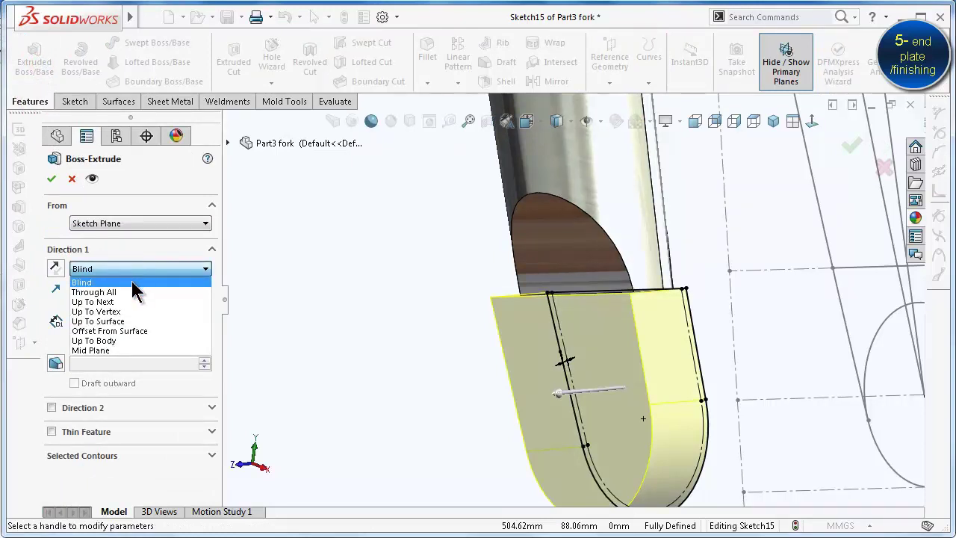
pyautogui.click(134, 311)
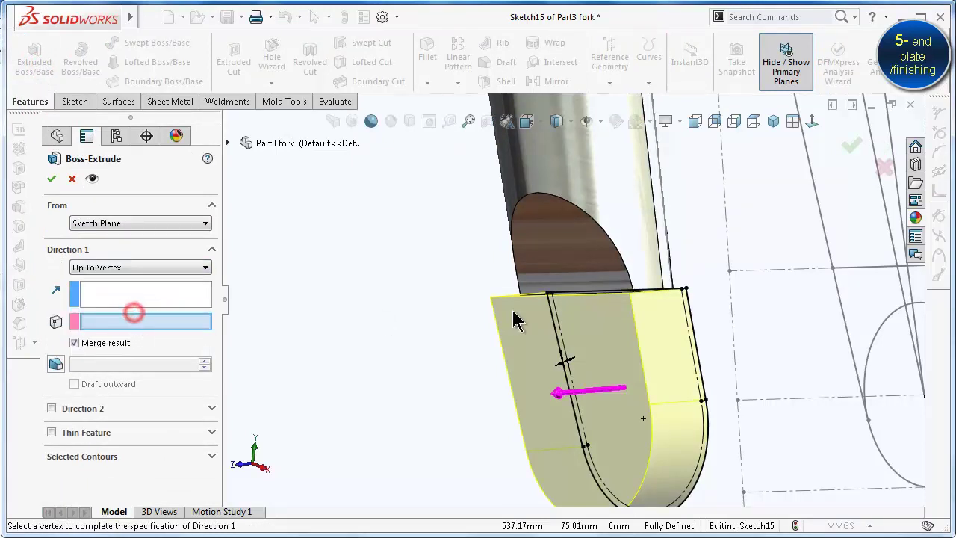
# Pick the end vertex and confirm Boss-Extrude1 as the solid end plate
pyautogui.scroll(-1, 635, 288)
pyautogui.scroll(-2, 640, 277)
pyautogui.scroll(-2, 578, 341)
pyautogui.scroll(-1, 583, 366)
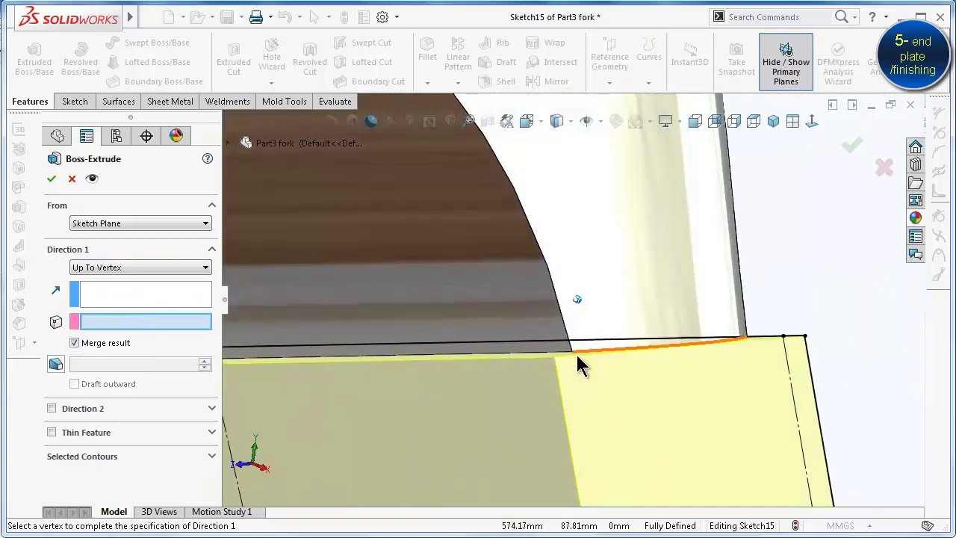
pyautogui.scroll(-1, 576, 352)
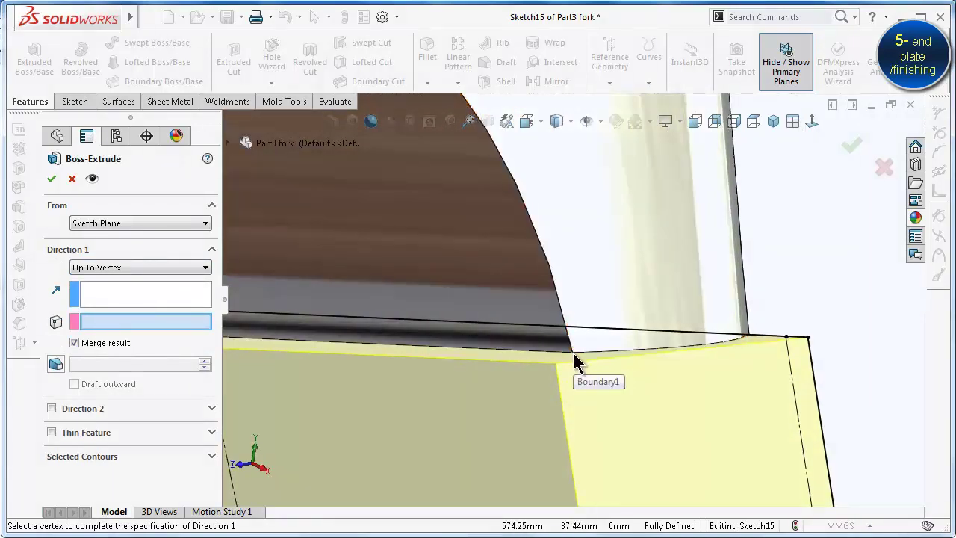
pyautogui.scroll(-1, 572, 352)
pyautogui.scroll(-1, 566, 344)
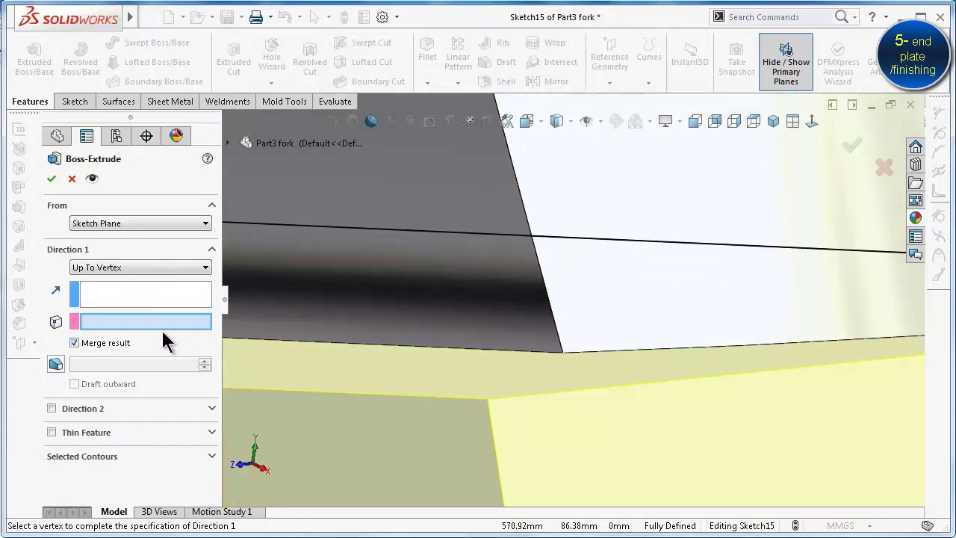
pyautogui.click(562, 353)
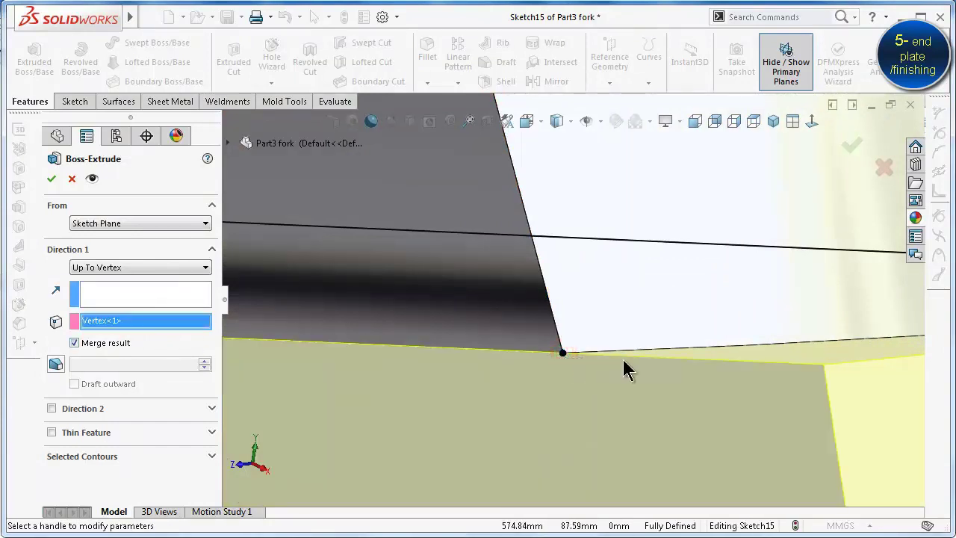
pyautogui.scroll(1, 623, 359)
pyautogui.scroll(1, 623, 356)
pyautogui.scroll(1, 623, 350)
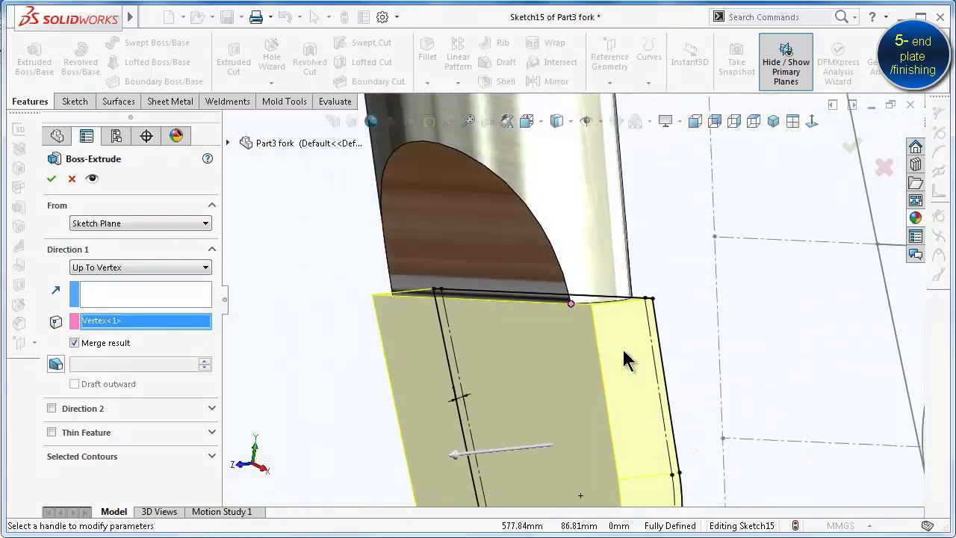
pyautogui.scroll(1, 624, 357)
pyautogui.press('Left')
pyautogui.press('Left')
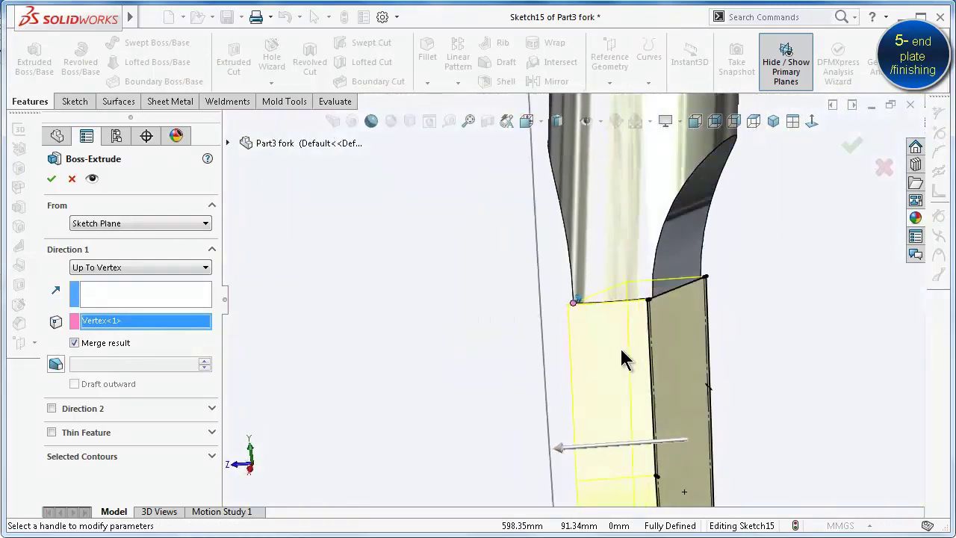
pyautogui.scroll(-1, 619, 347)
pyautogui.scroll(-2, 598, 320)
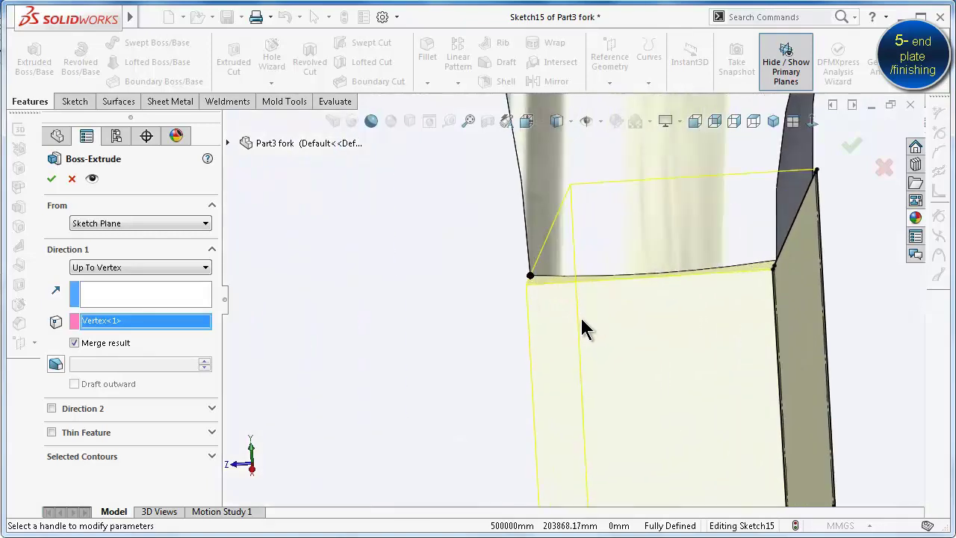
pyautogui.click(50, 182)
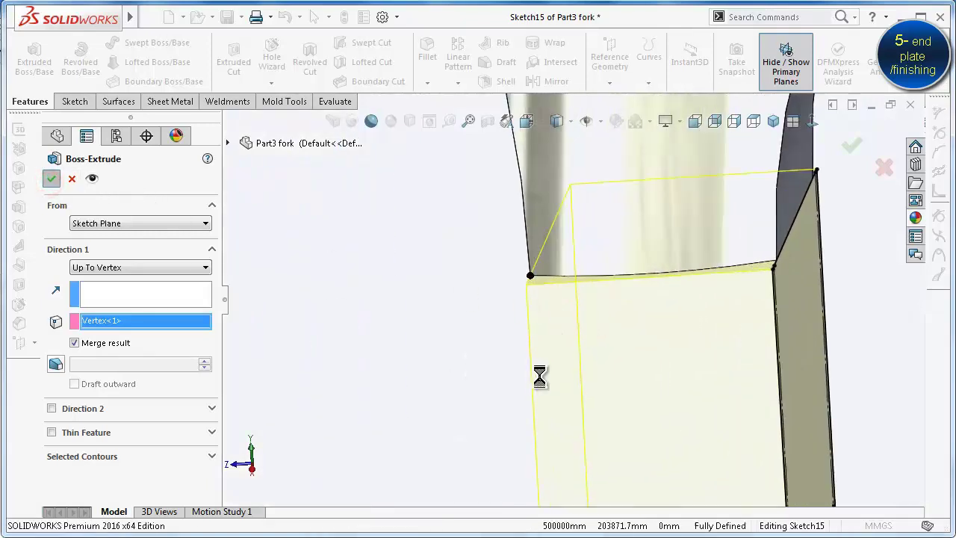
pyautogui.click(440, 350)
# Rotate the view to face the end plate and select its rounded face
pyautogui.press('Left')
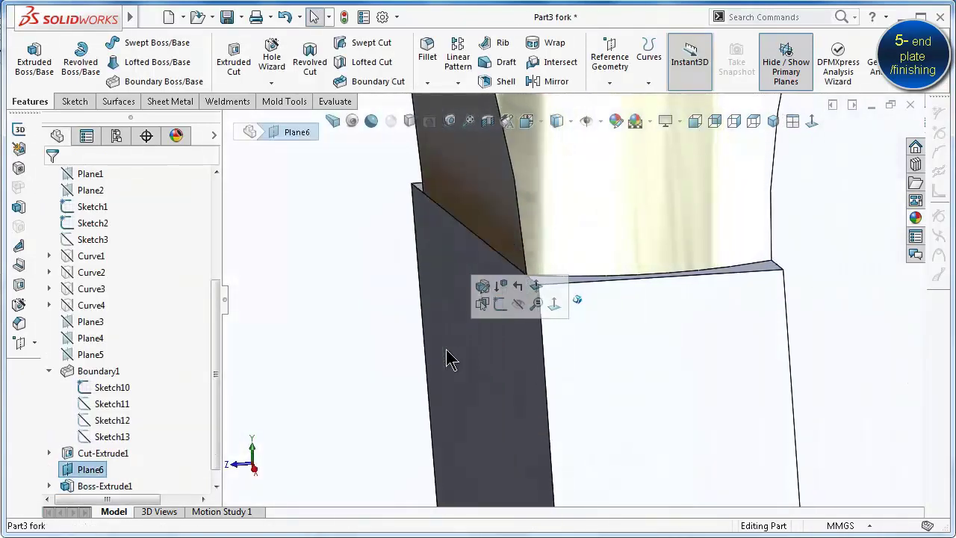
pyautogui.press('Left')
pyautogui.press('Left')
pyautogui.press('Left')
pyautogui.press('Left')
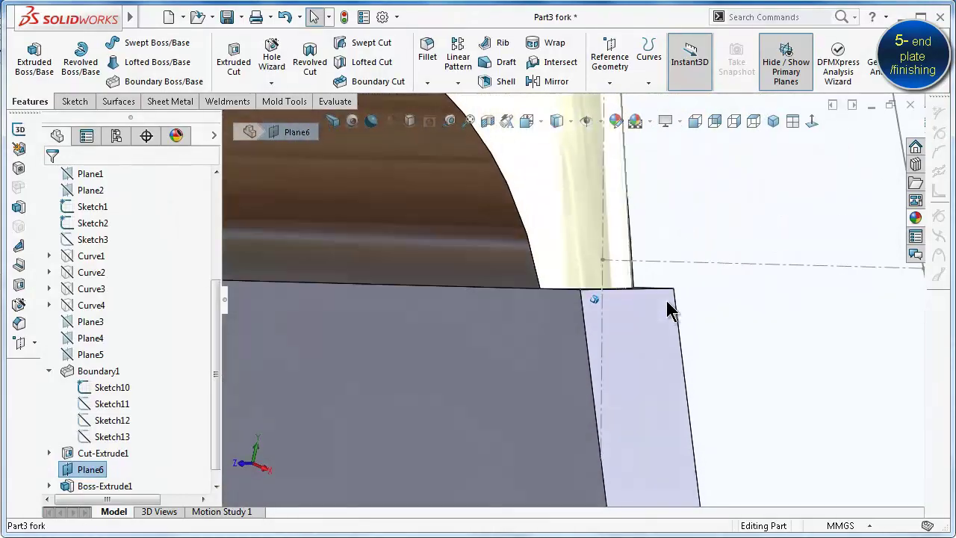
pyautogui.press('Left')
pyautogui.press('Left')
pyautogui.press('Left')
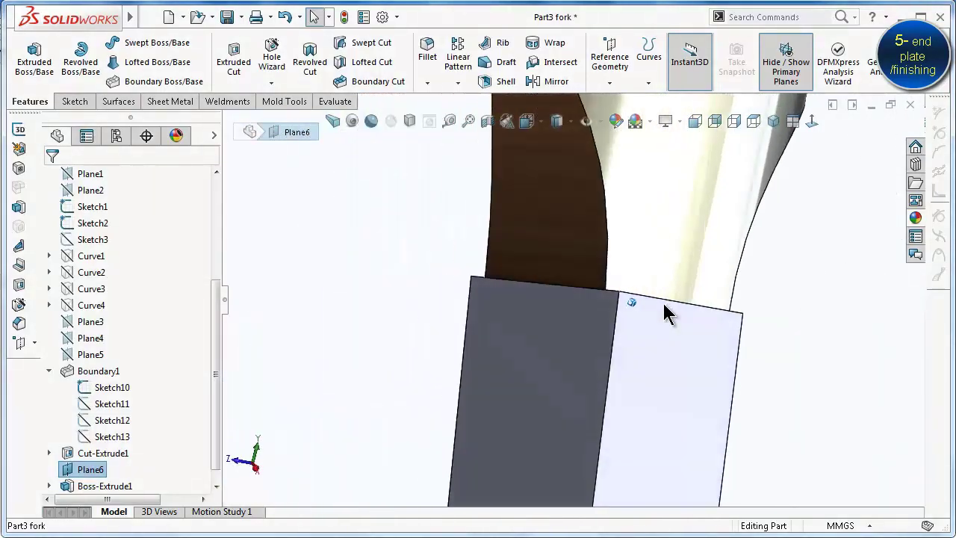
pyautogui.press('Left')
pyautogui.press('Left')
pyautogui.press('Left')
pyautogui.press('Left')
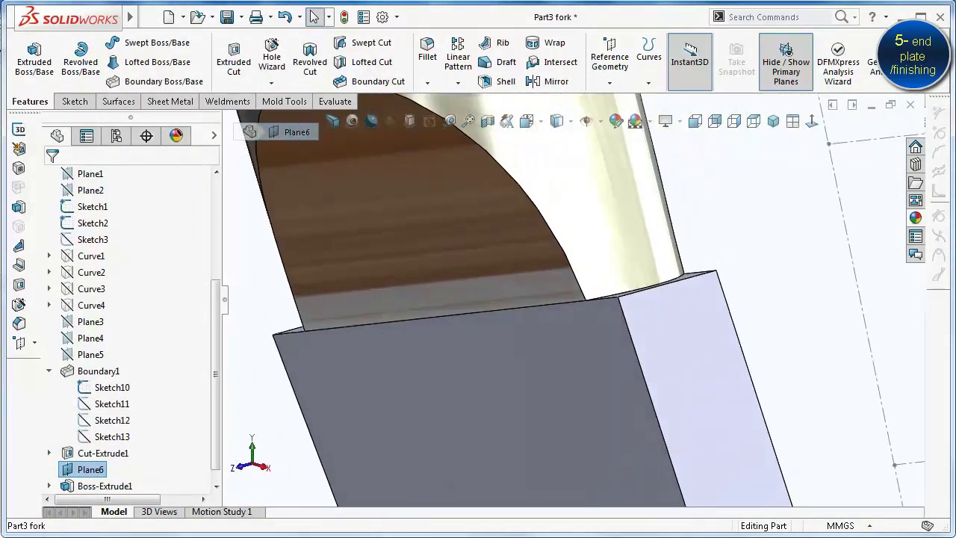
pyautogui.click(627, 298)
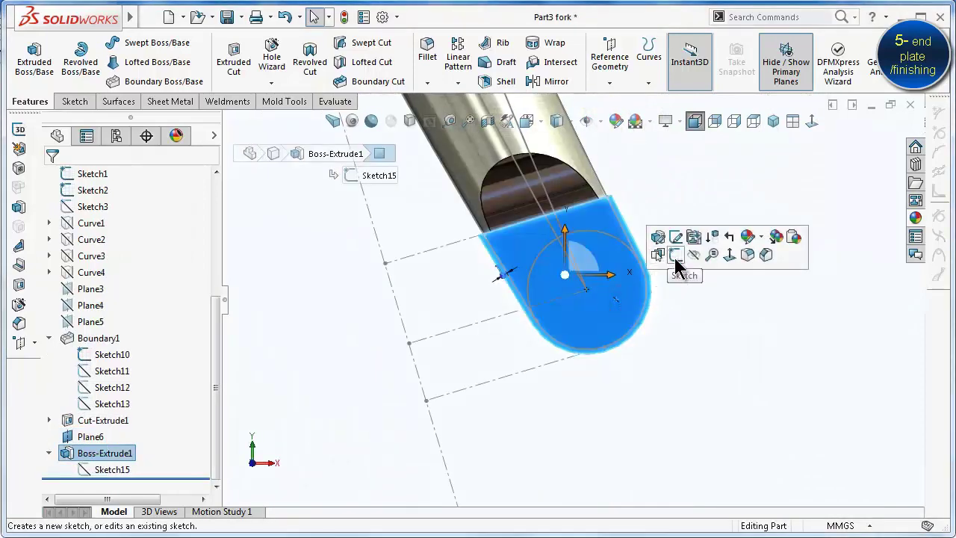
# Sketch a straight slot on the plate face starting at the circle's centre
pyautogui.click(676, 256)
pyautogui.click(105, 82)
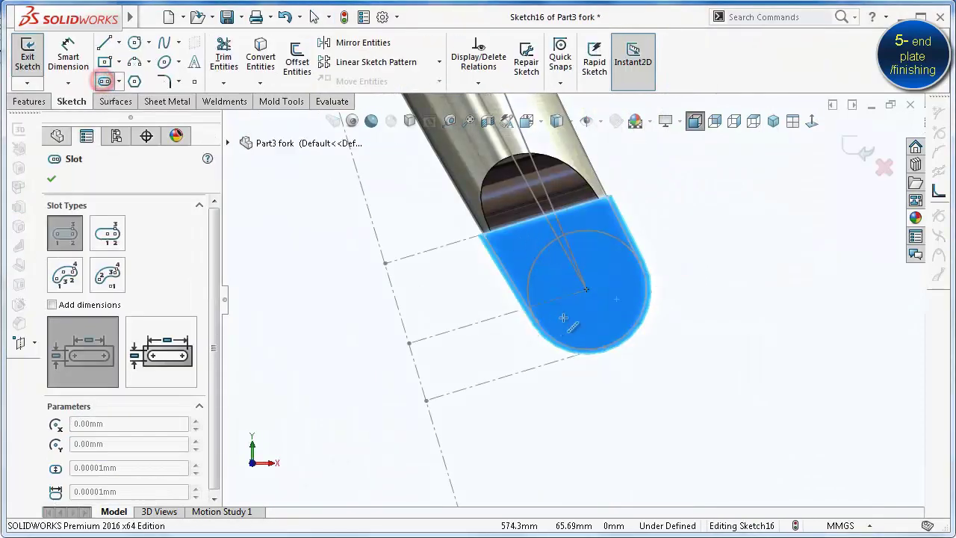
pyautogui.click(586, 290)
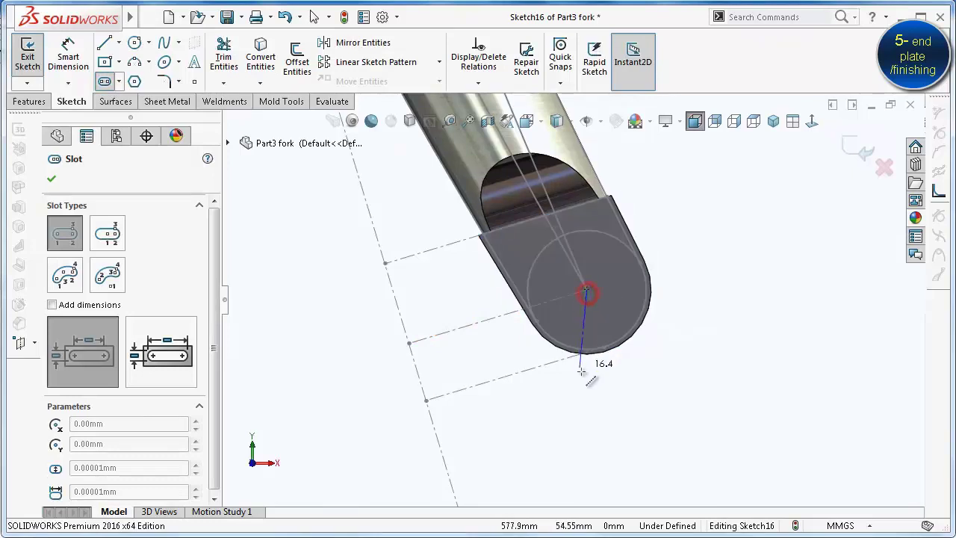
pyautogui.click(587, 381)
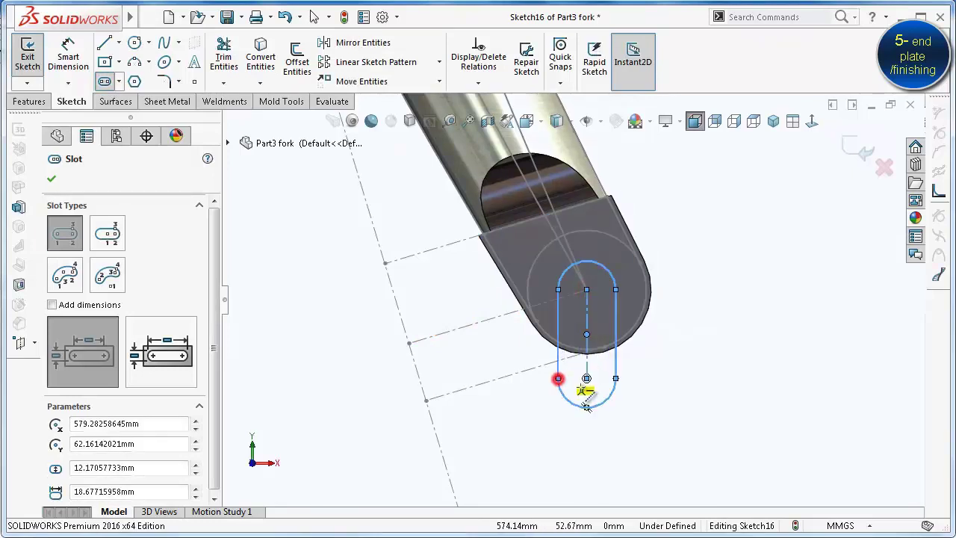
pyautogui.click(558, 380)
pyautogui.moveTo(743, 423); pyautogui.dragTo(735, 273, button='right')
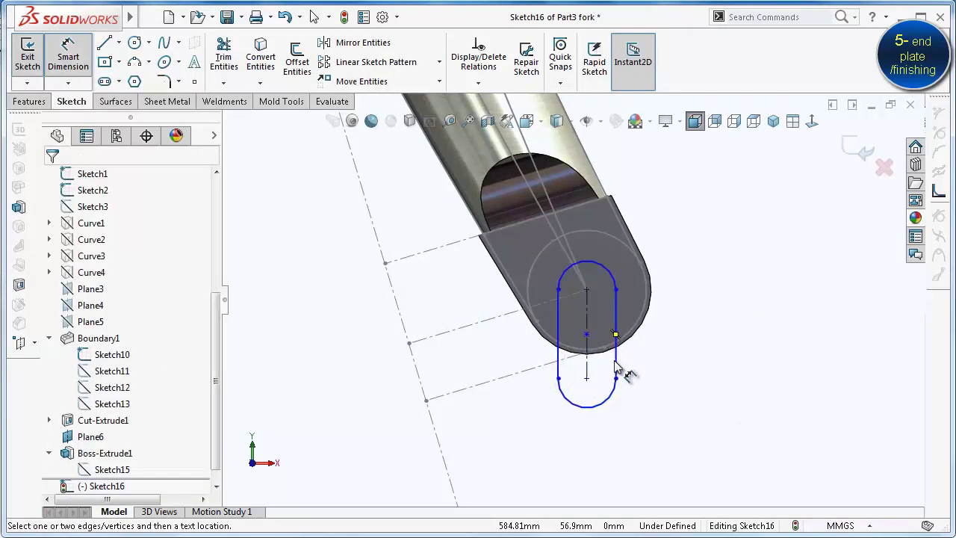
# Dimension the slot 11 mm wide and 15 mm between end centres
pyautogui.click(614, 366)
pyautogui.click(557, 366)
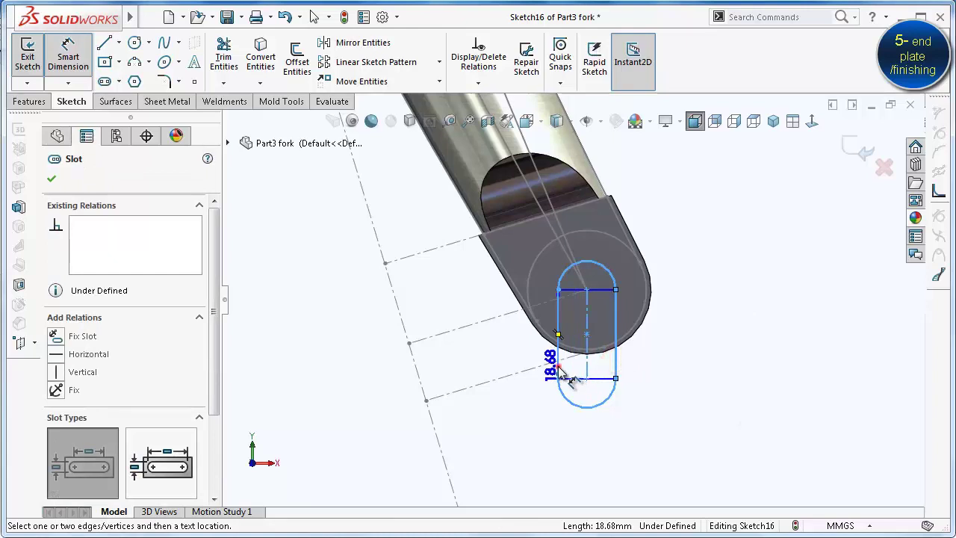
pyautogui.click(518, 403)
pyautogui.write('11')
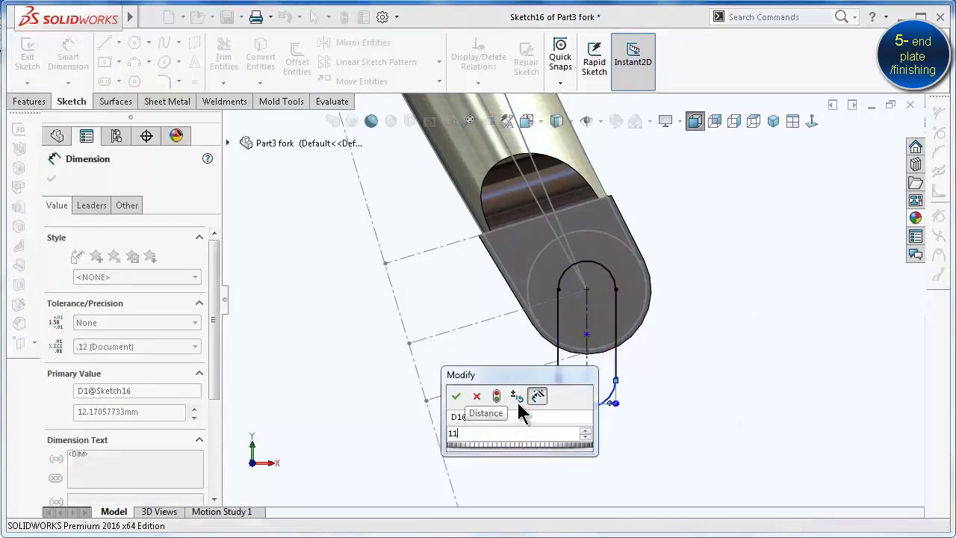
pyautogui.press('Return')
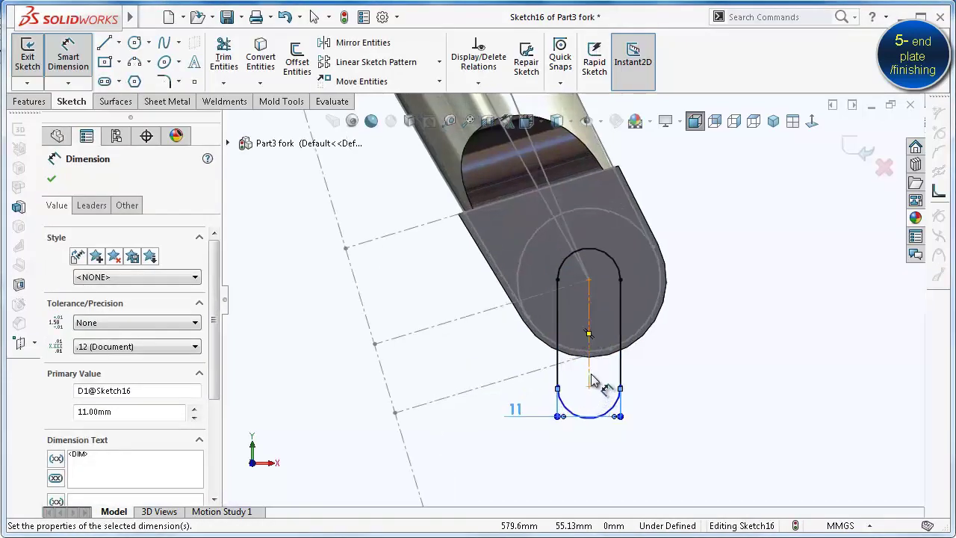
pyautogui.click(589, 381)
pyautogui.click(692, 359)
pyautogui.write('1')
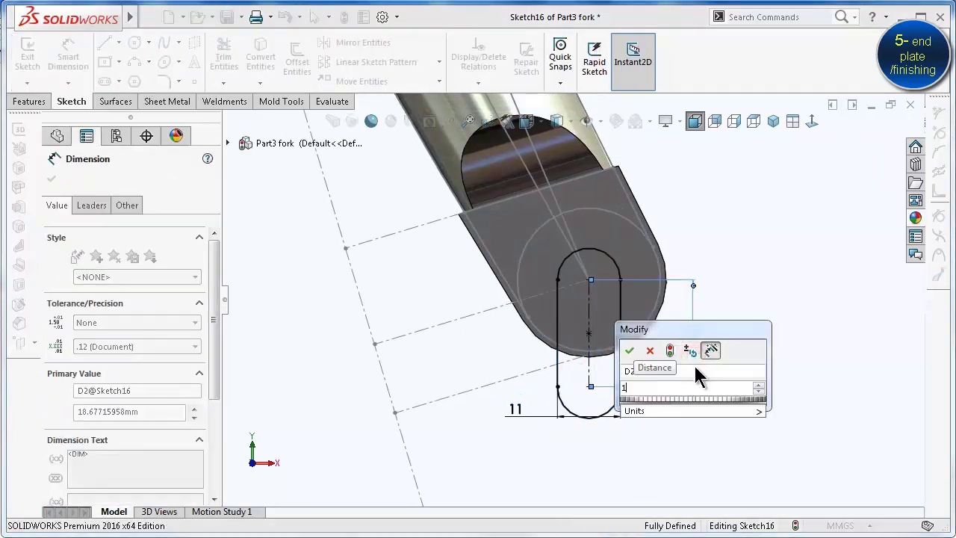
pyautogui.write('5')
pyautogui.press('Return')
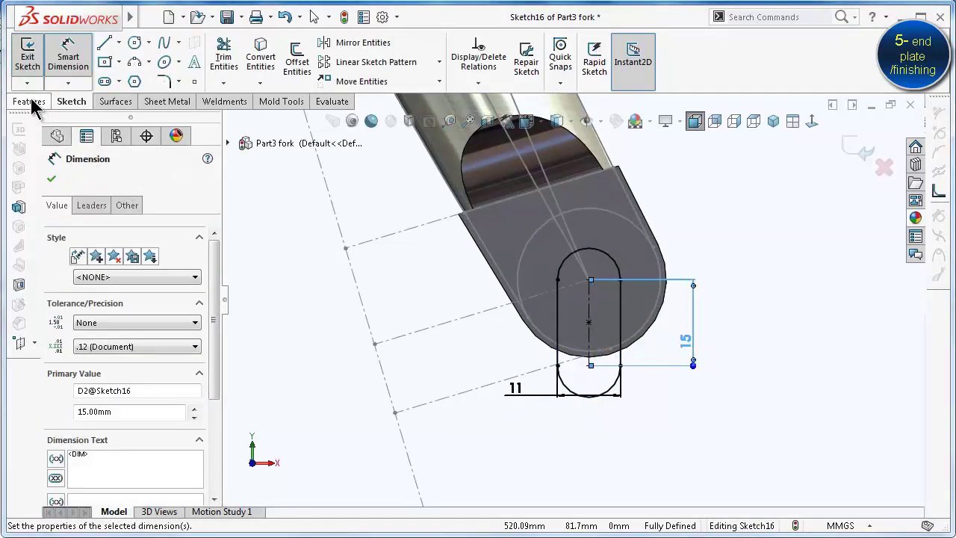
pyautogui.click(28, 101)
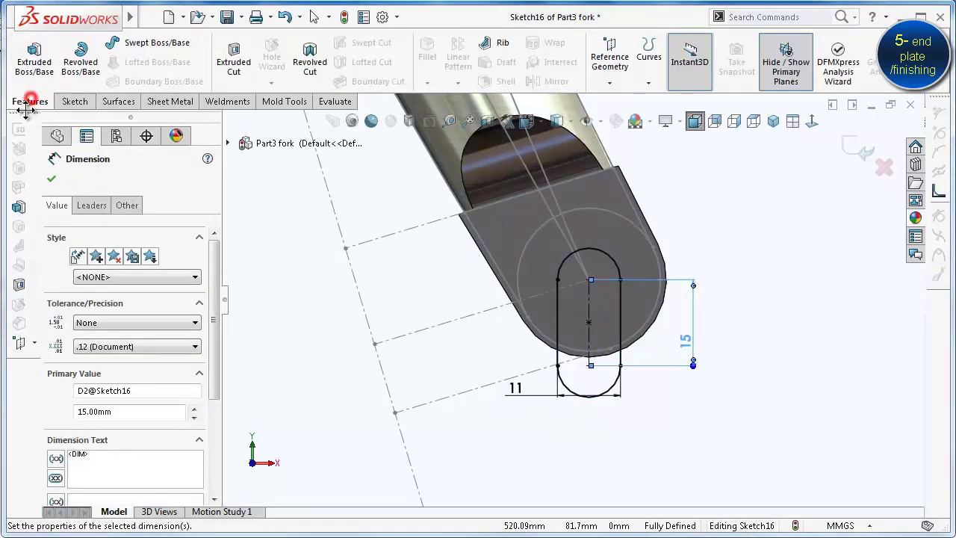
# Extrude-cut the Sketch16 slot Through All to open the dropout notch
pyautogui.click(224, 64)
pyautogui.click(104, 269)
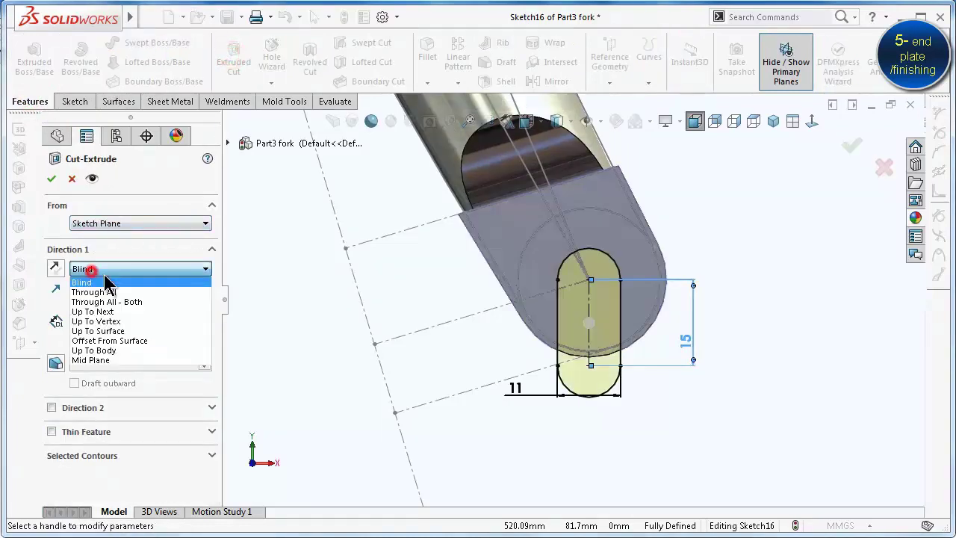
pyautogui.click(112, 293)
pyautogui.click(51, 179)
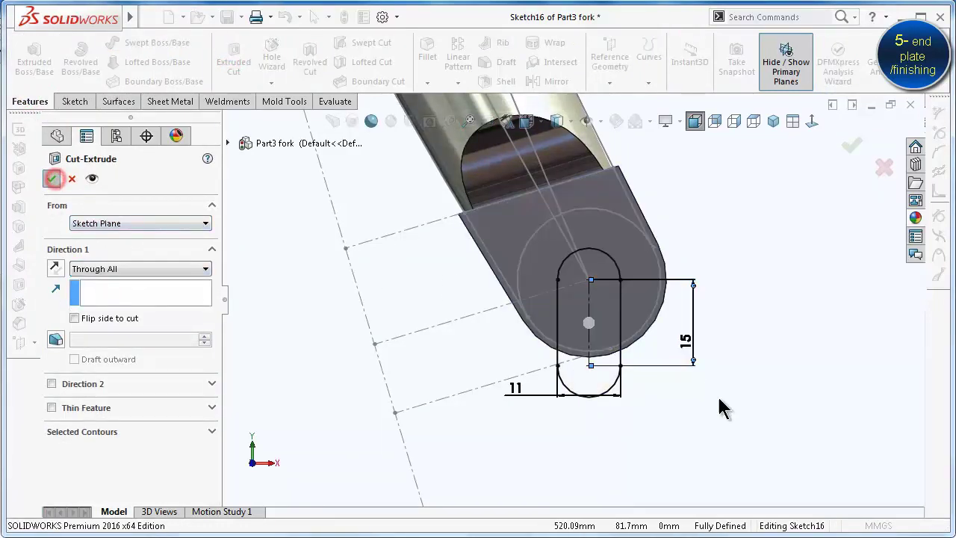
pyautogui.click(737, 385)
pyautogui.moveTo(669, 373); pyautogui.dragTo(644, 369, button='middle')
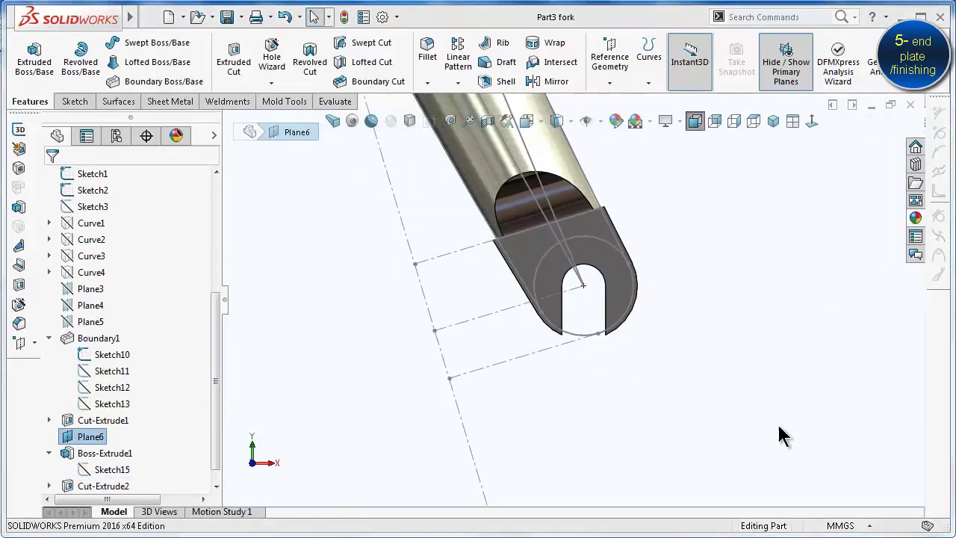
pyautogui.click(768, 337)
pyautogui.scroll(-3, 605, 251)
# Start a sketch on the end plate face and convert the 25 mm circle into it
pyautogui.click(601, 278)
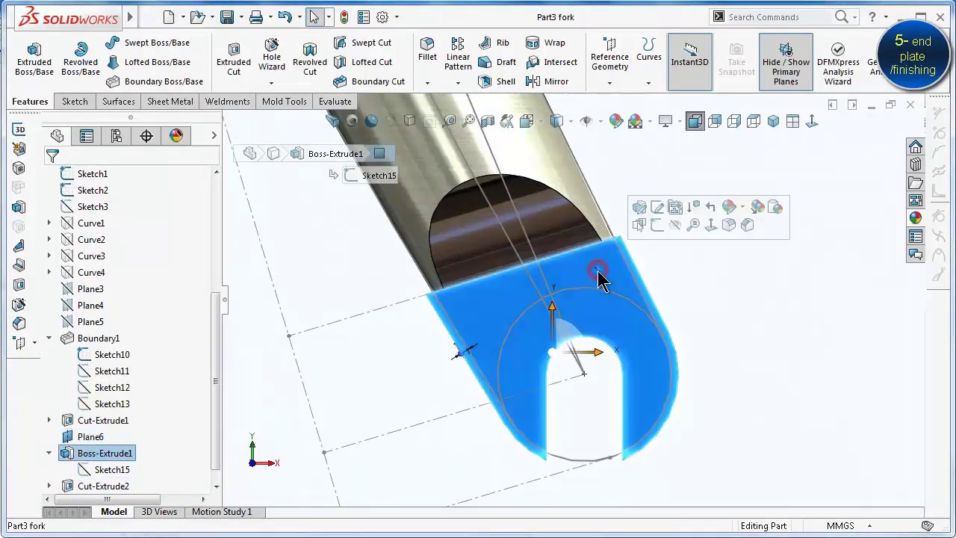
pyautogui.click(654, 222)
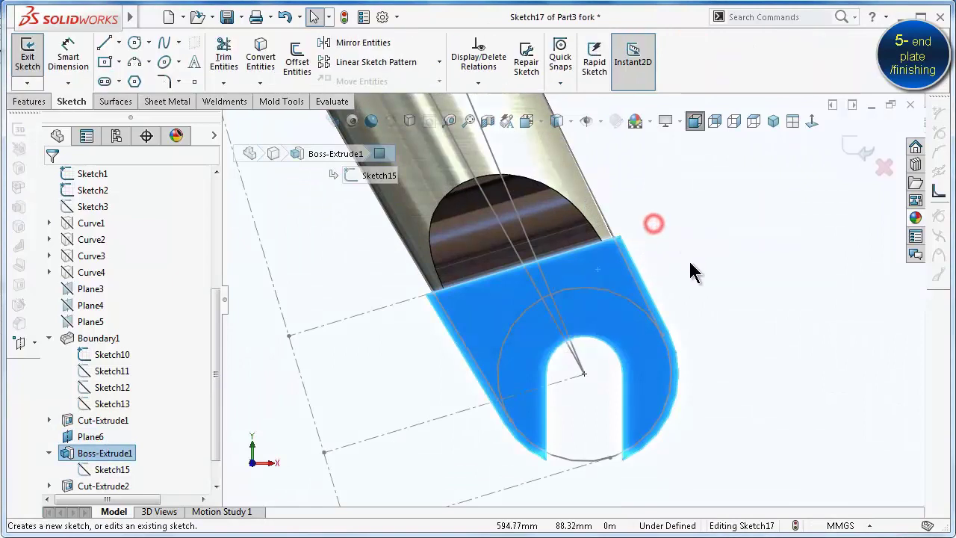
pyautogui.click(628, 273)
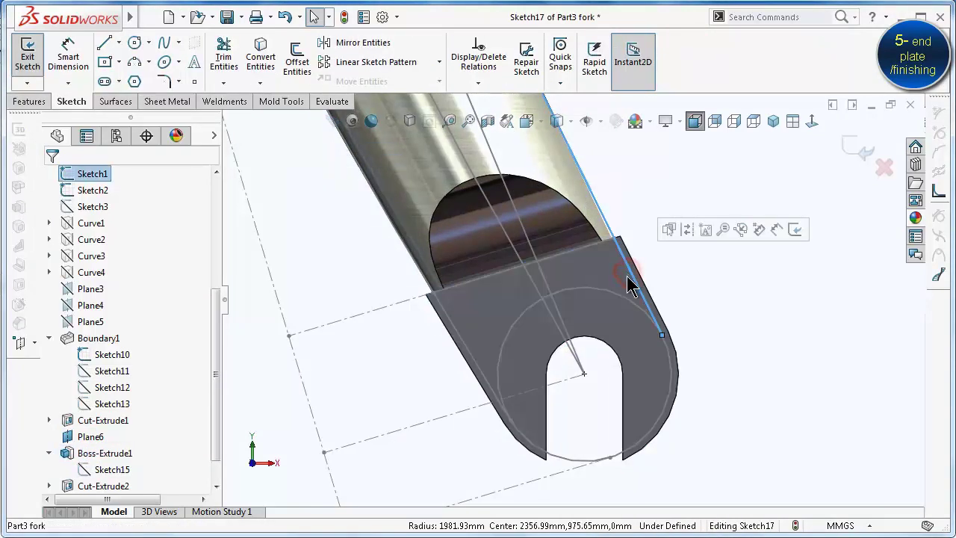
pyautogui.click(257, 60)
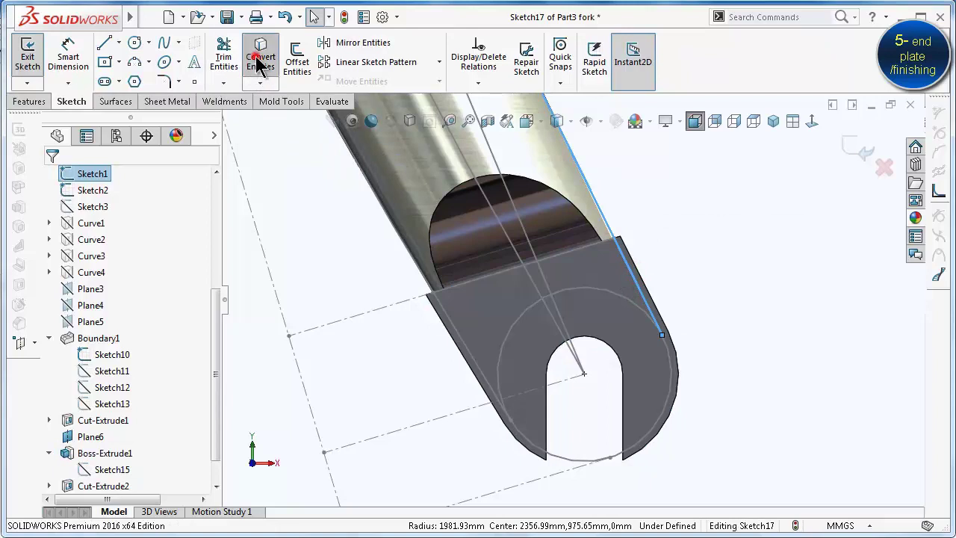
pyautogui.click(673, 369)
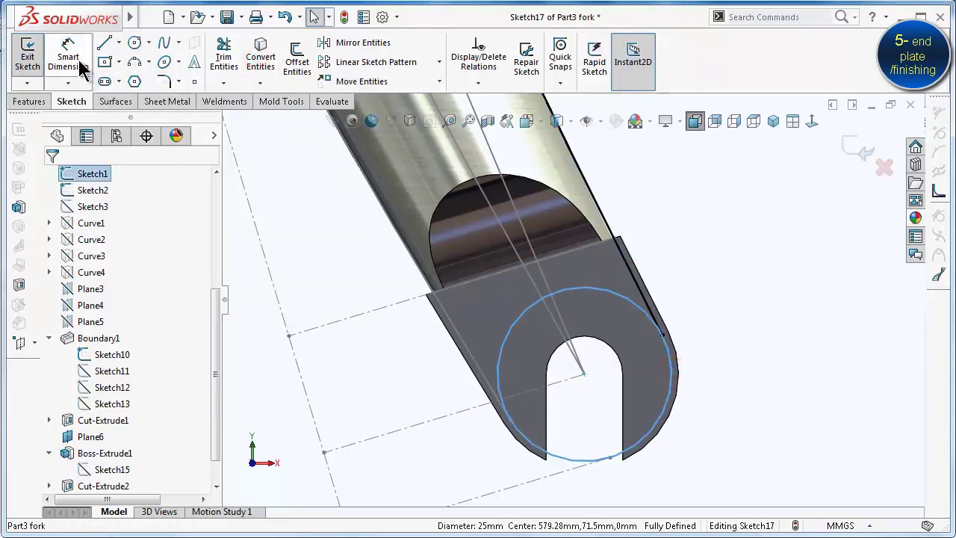
pyautogui.click(262, 56)
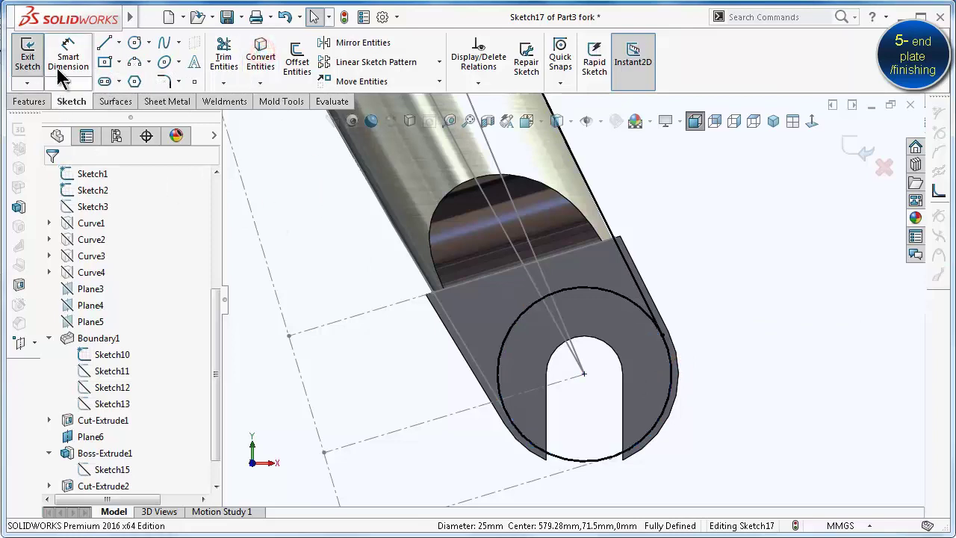
# Draw a centreline from the slot centre down to the circle's bottom
pyautogui.click(119, 43)
pyautogui.click(146, 79)
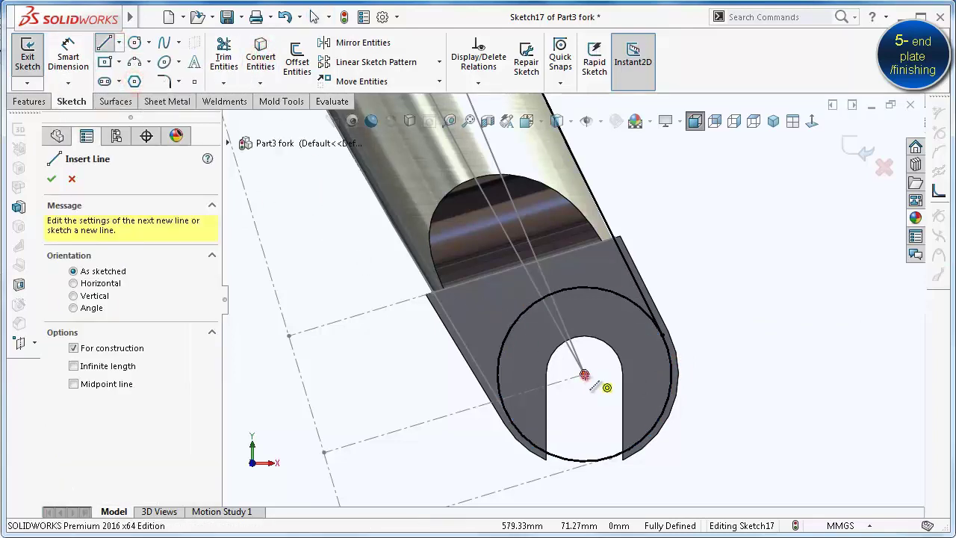
pyautogui.click(584, 375)
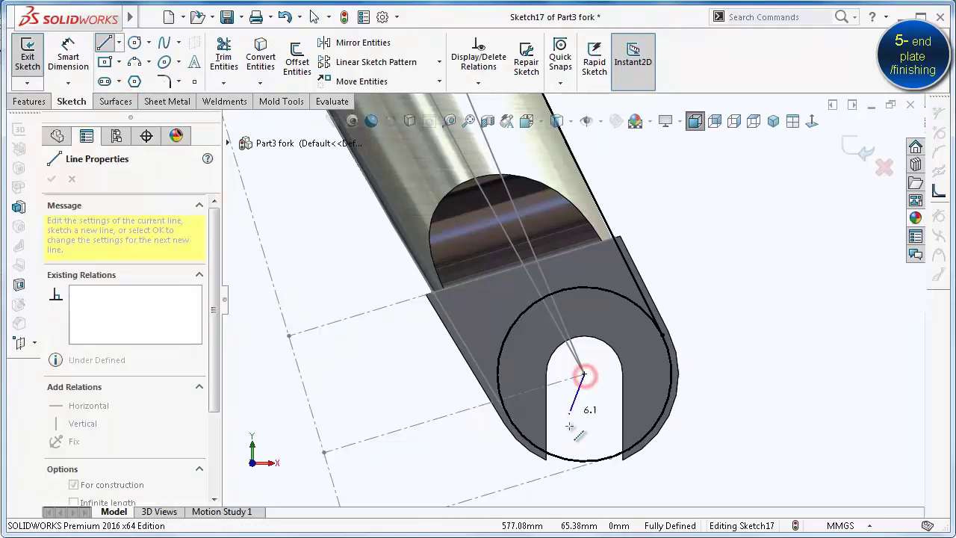
pyautogui.click(585, 461)
pyautogui.click(725, 486)
pyautogui.scroll(-3, 645, 329)
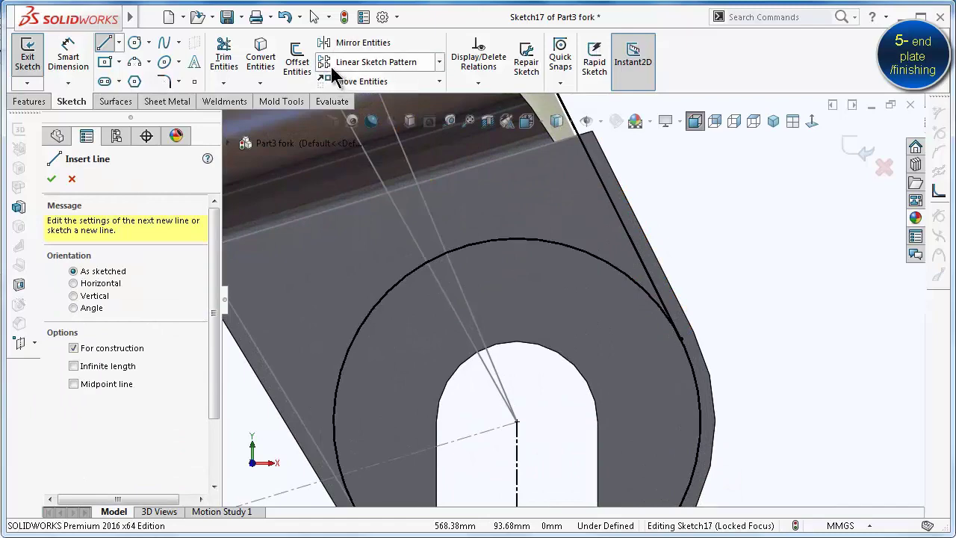
pyautogui.click(226, 62)
pyautogui.scroll(2, 612, 173)
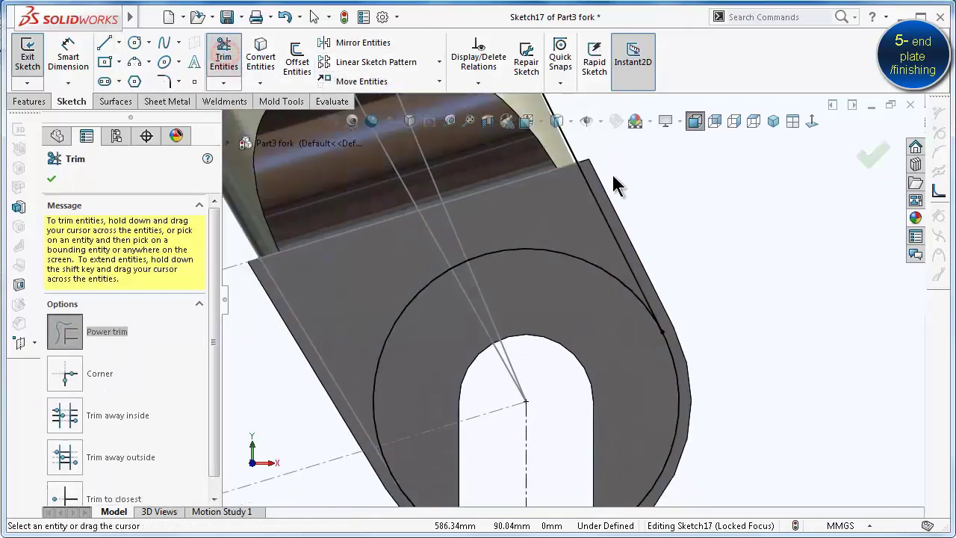
pyautogui.scroll(1, 610, 160)
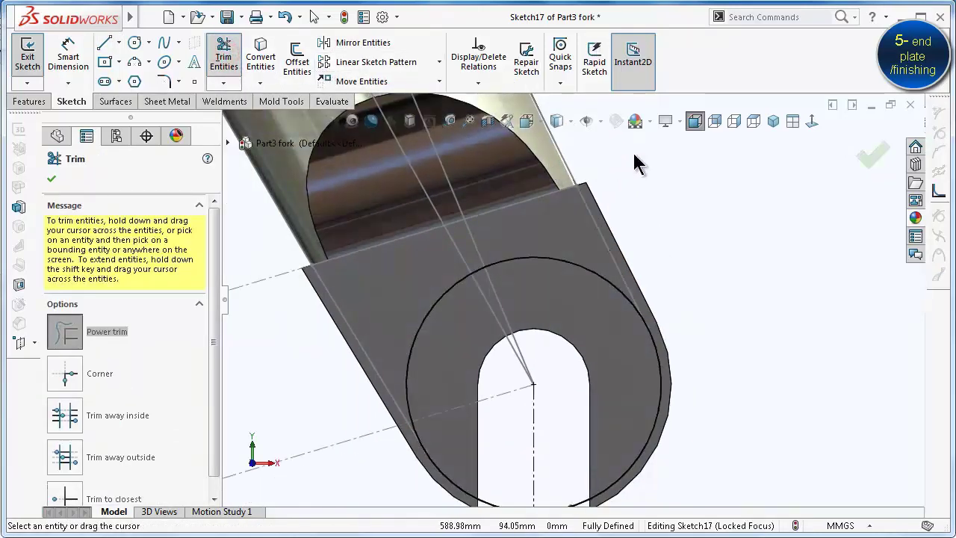
pyautogui.press('Escape')
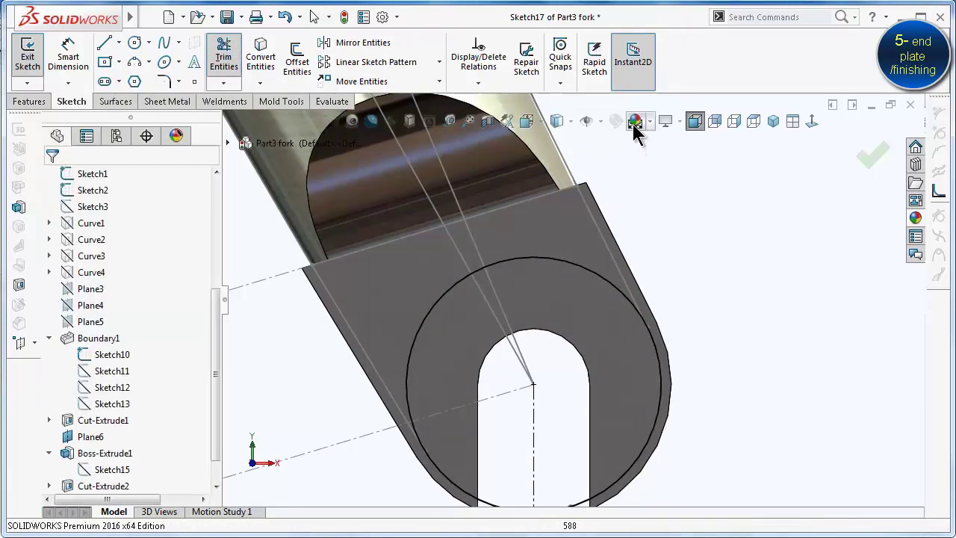
# Convert the plate's top edge and trim away the circle's inner arc
pyautogui.click(545, 197)
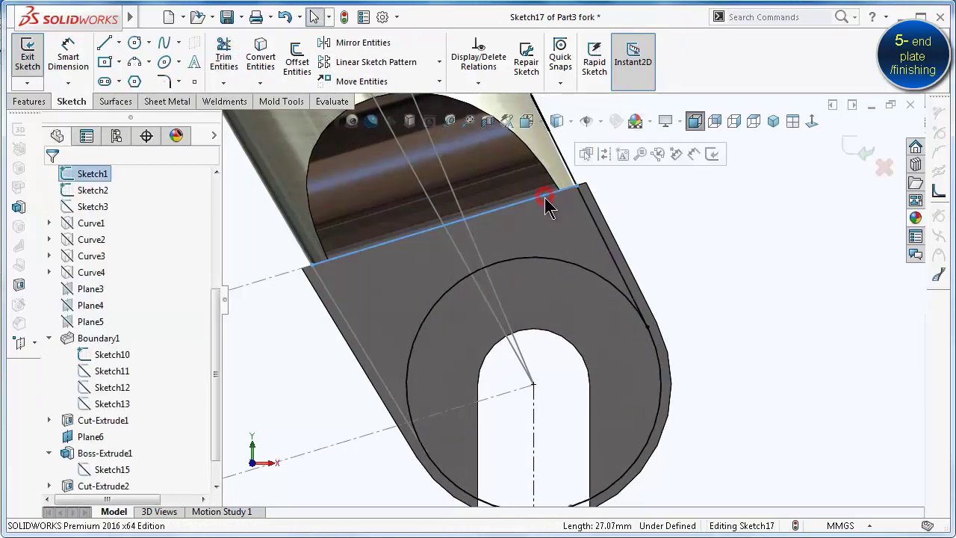
pyautogui.click(261, 64)
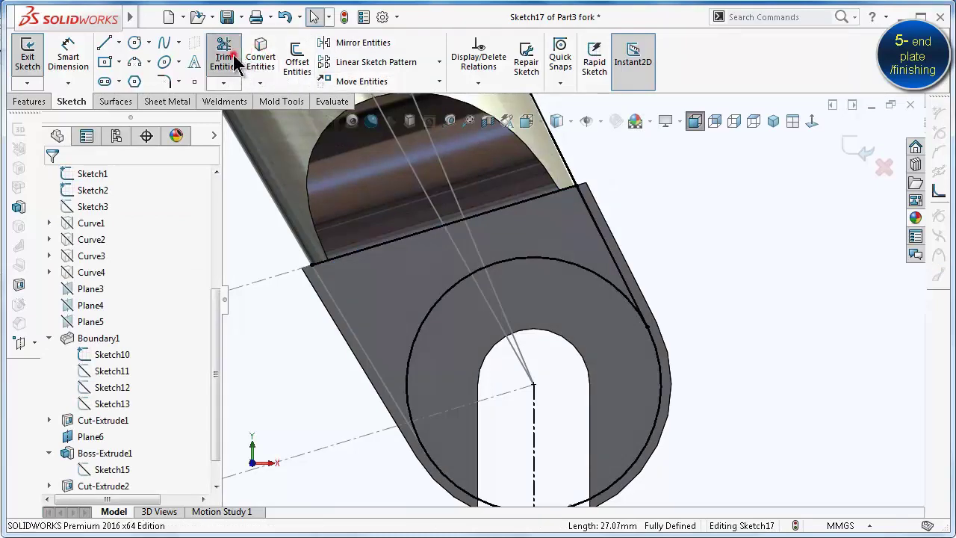
pyautogui.click(233, 55)
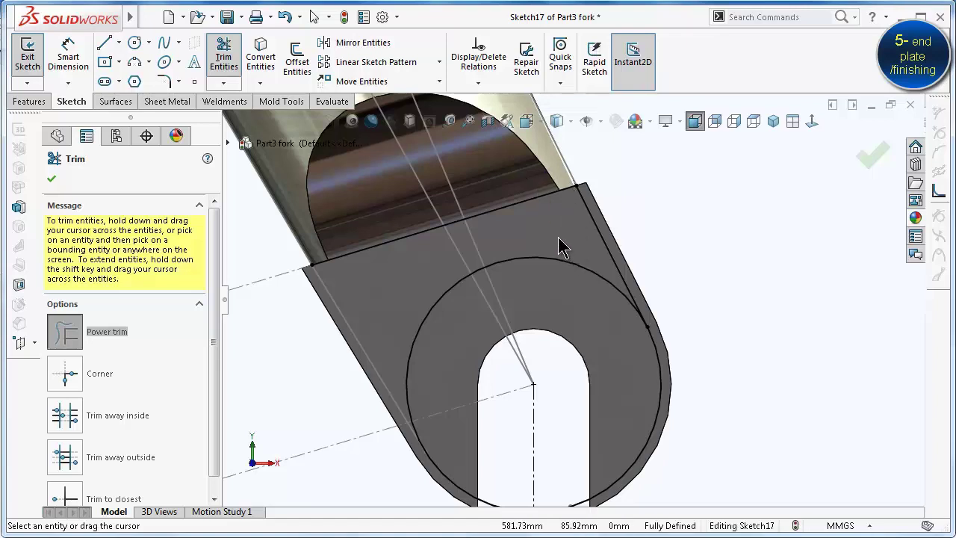
pyautogui.moveTo(555, 255); pyautogui.dragTo(556, 280)
pyautogui.scroll(2, 559, 306)
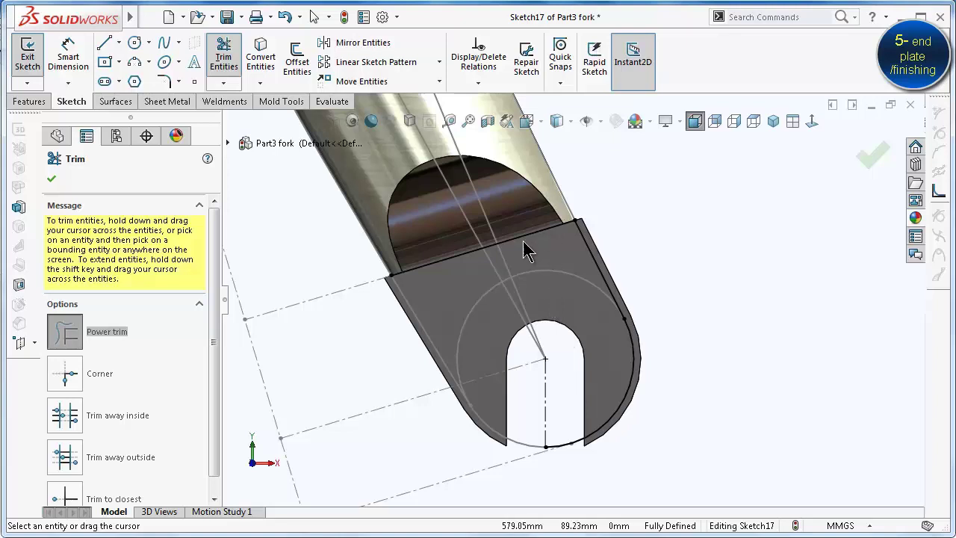
pyautogui.click(52, 180)
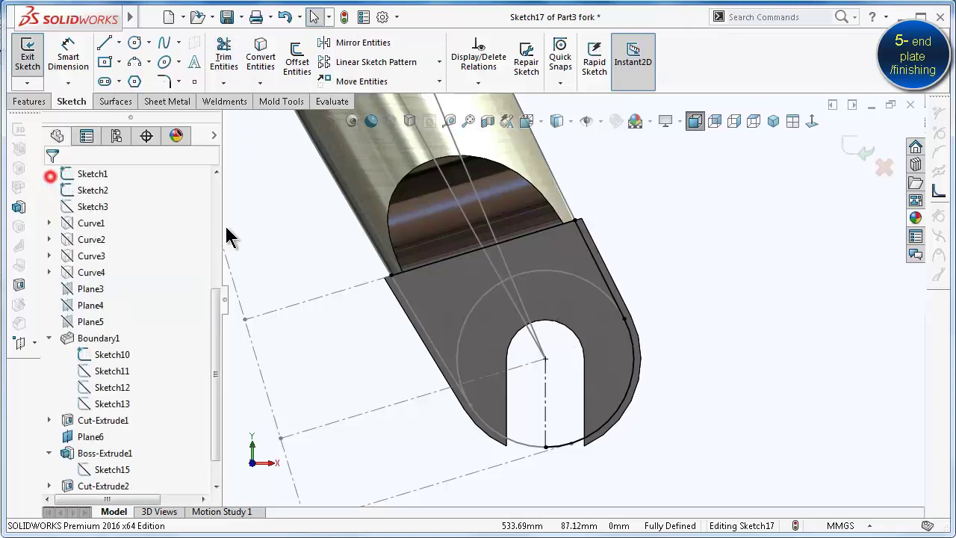
# Set the converted top edge line to construction geometry
pyautogui.click(542, 237)
pyautogui.click(596, 190)
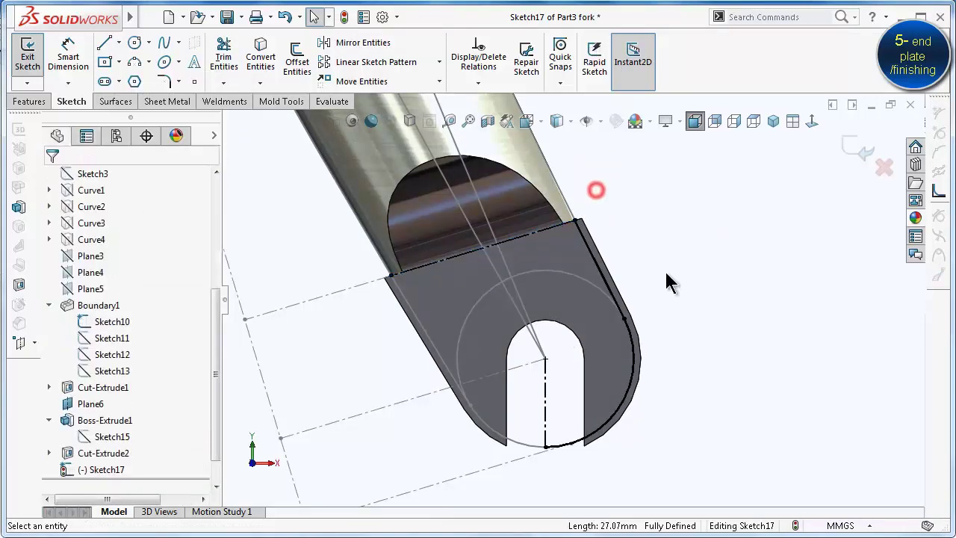
pyautogui.click(666, 273)
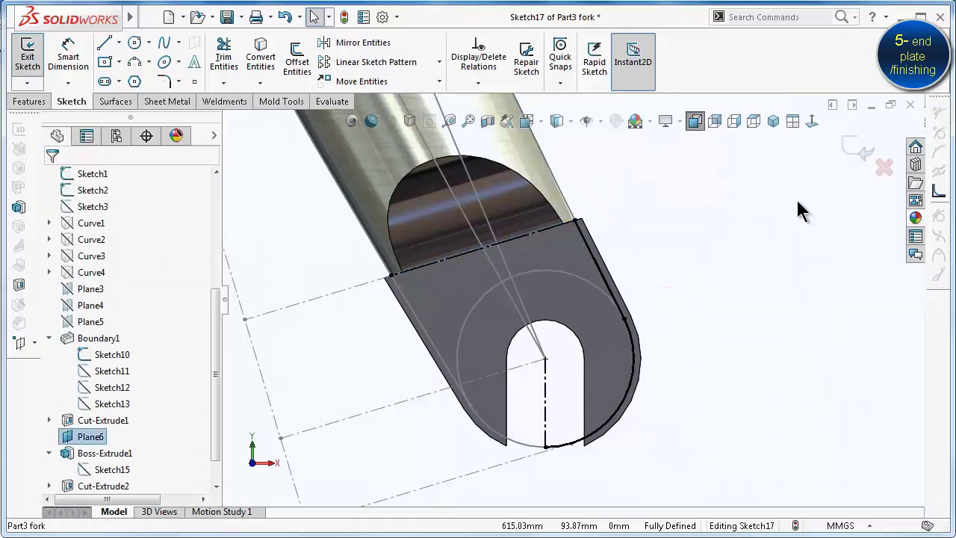
pyautogui.hotkey('ctrl', '8')
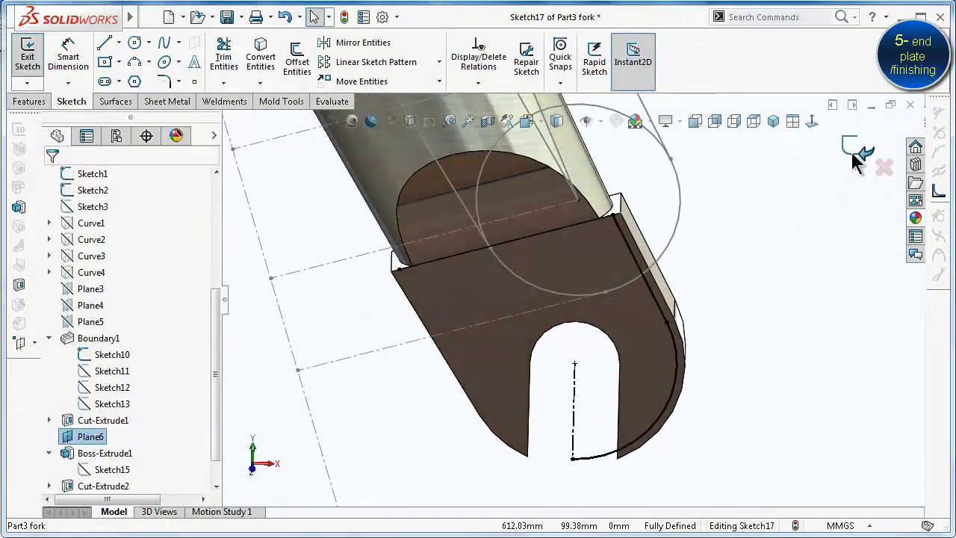
# Close Sketch17, then convert the small plate-blade face's edges into a new Sketch18
pyautogui.click(857, 149)
pyautogui.scroll(-3, 648, 204)
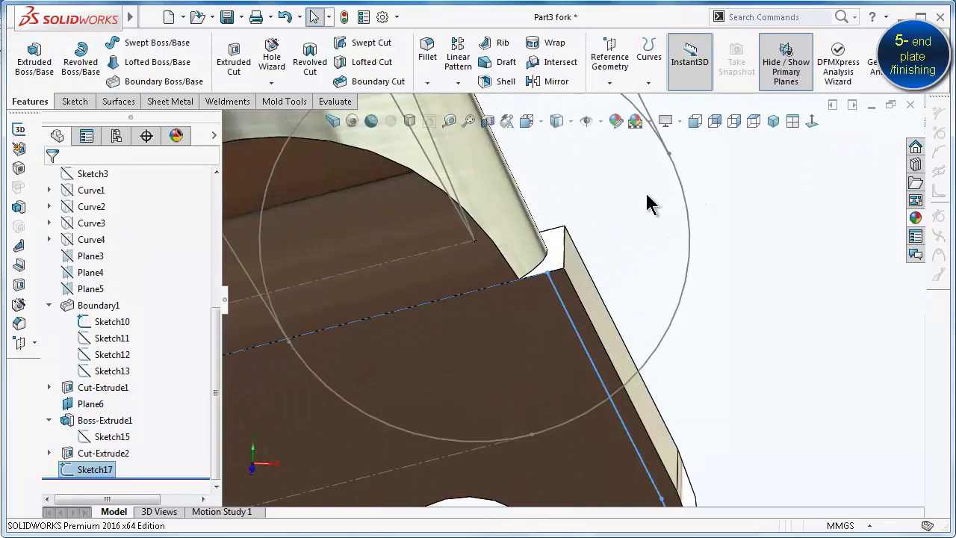
pyautogui.click(556, 239)
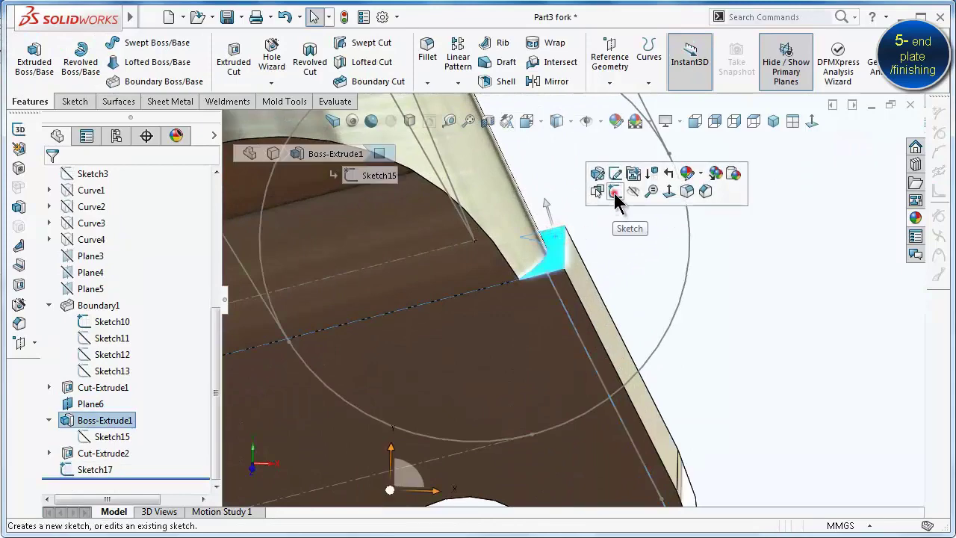
pyautogui.click(615, 194)
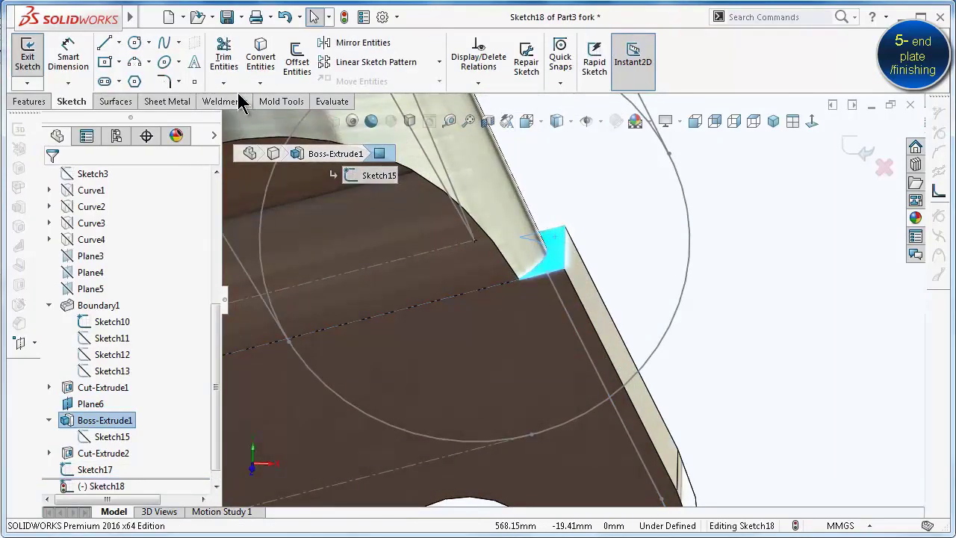
pyautogui.click(261, 56)
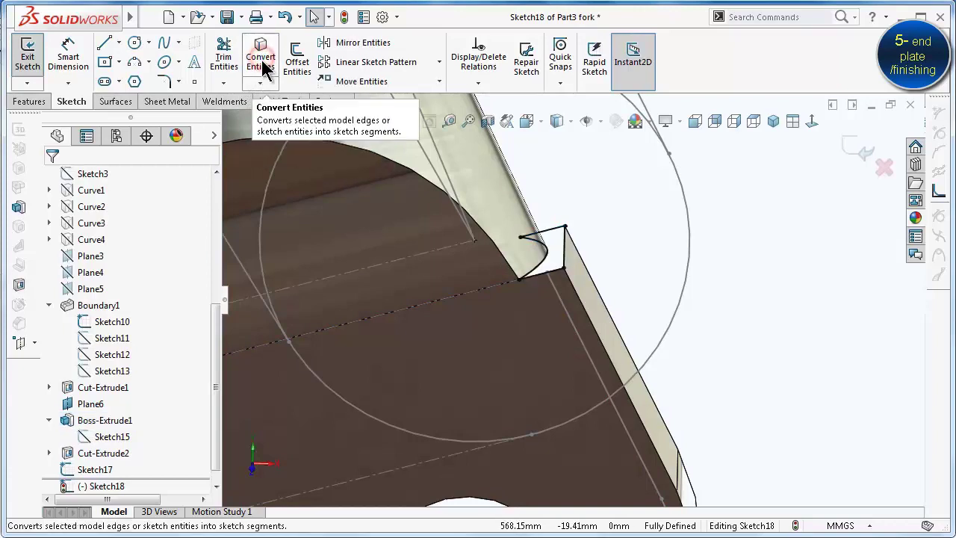
pyautogui.click(29, 102)
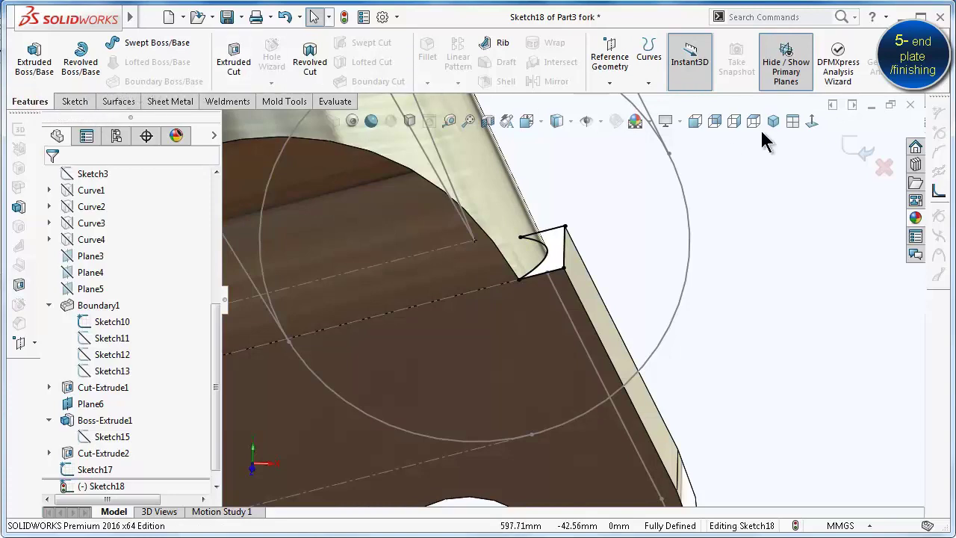
pyautogui.click(857, 153)
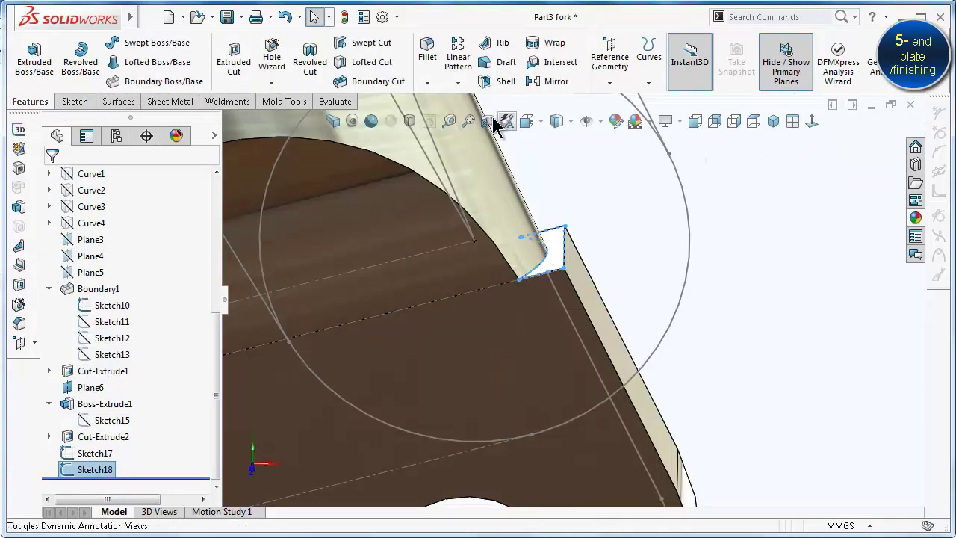
# Create Cut-Sweep1 sweeping Sketch18 along Sketch17, then start Sketch19 on the plate face
pyautogui.click(371, 43)
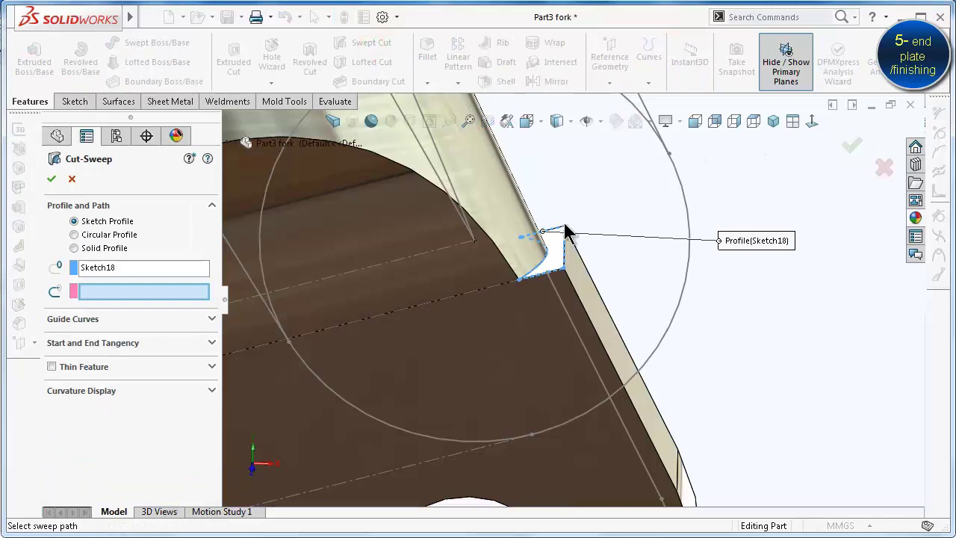
pyautogui.click(578, 324)
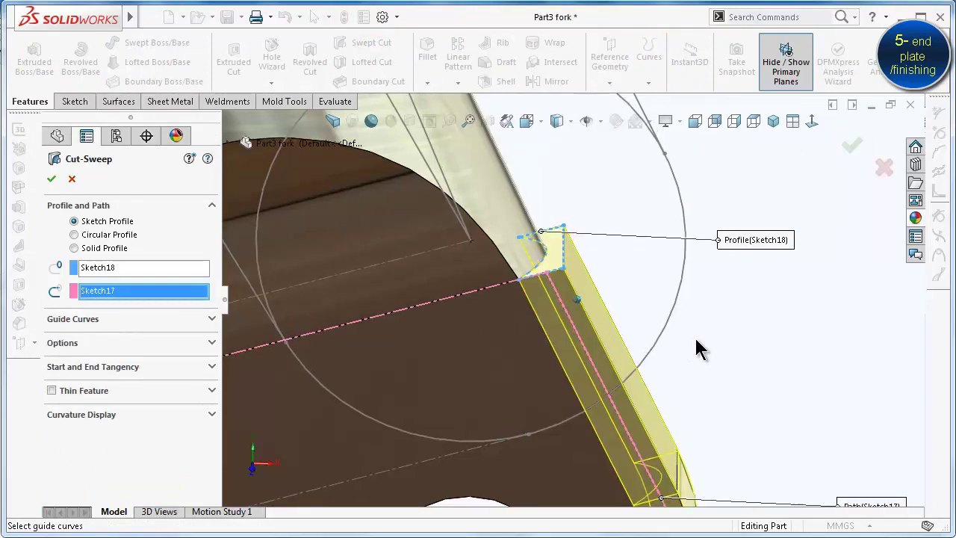
pyautogui.moveTo(698, 347)
pyautogui.mouseDown(button='middle')
pyautogui.moveTo(690, 334)
pyautogui.moveTo(783, 280)
pyautogui.mouseUp(button='middle')
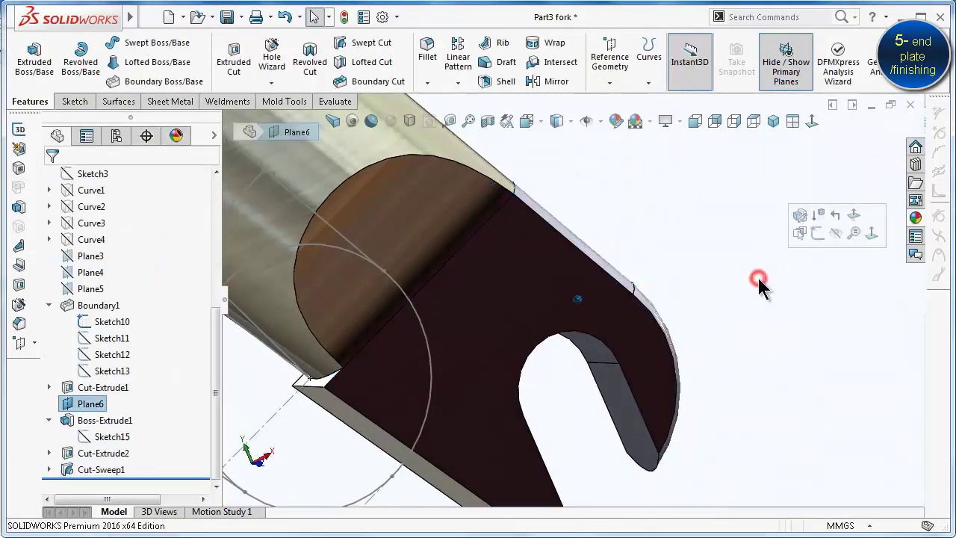
pyautogui.moveTo(757, 290); pyautogui.dragTo(635, 321, button='middle')
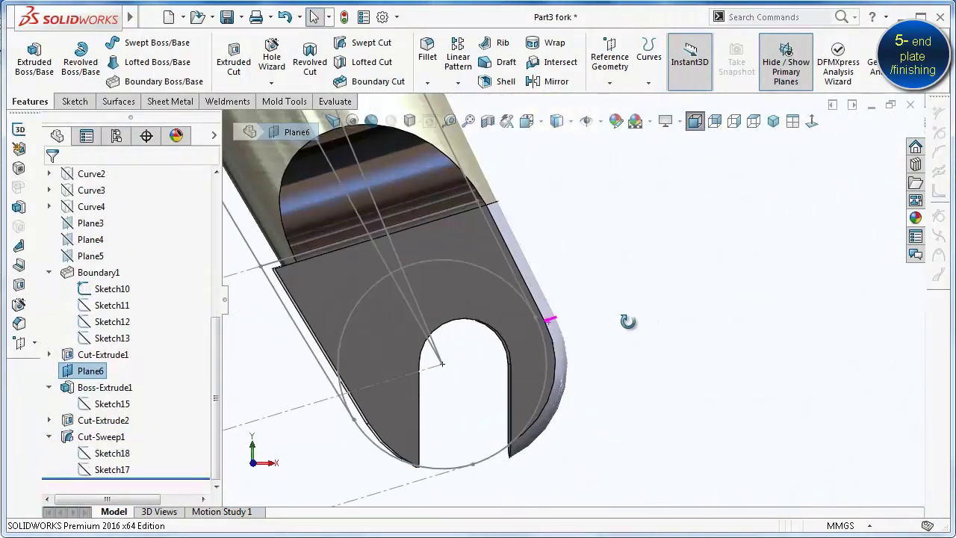
pyautogui.click(495, 282)
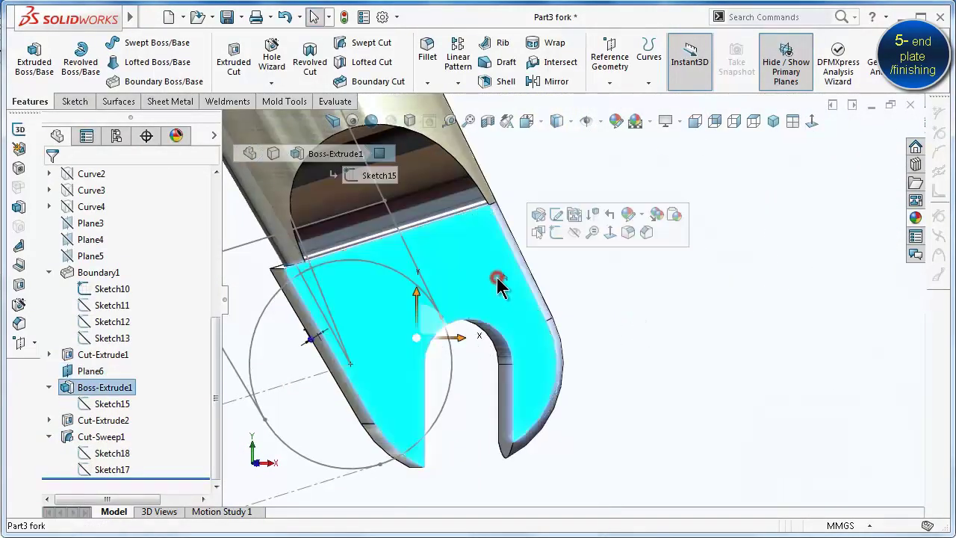
pyautogui.click(555, 233)
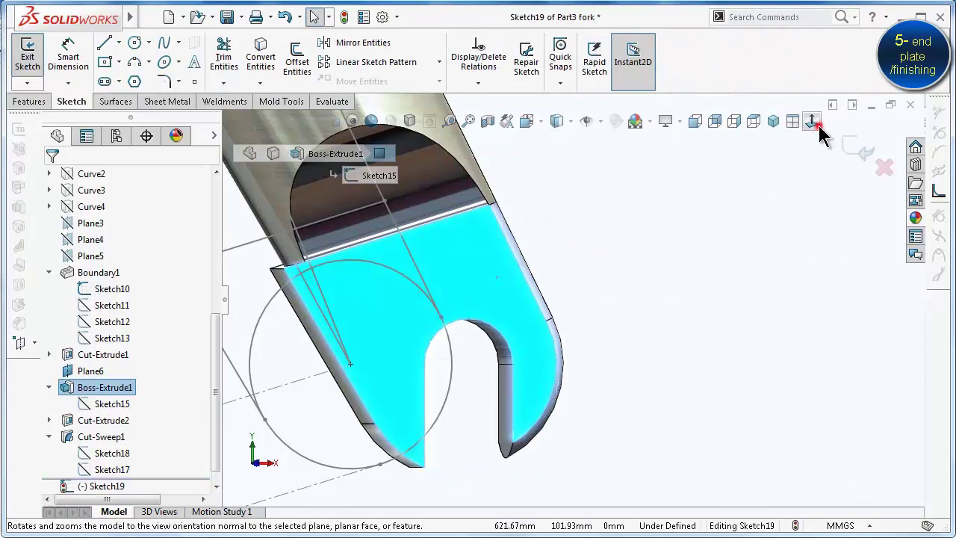
# View Sketch19 face-on and convert the plate's top edge into it
pyautogui.click(812, 122)
pyautogui.scroll(-1, 647, 316)
pyautogui.scroll(-3, 715, 345)
pyautogui.scroll(-2, 702, 366)
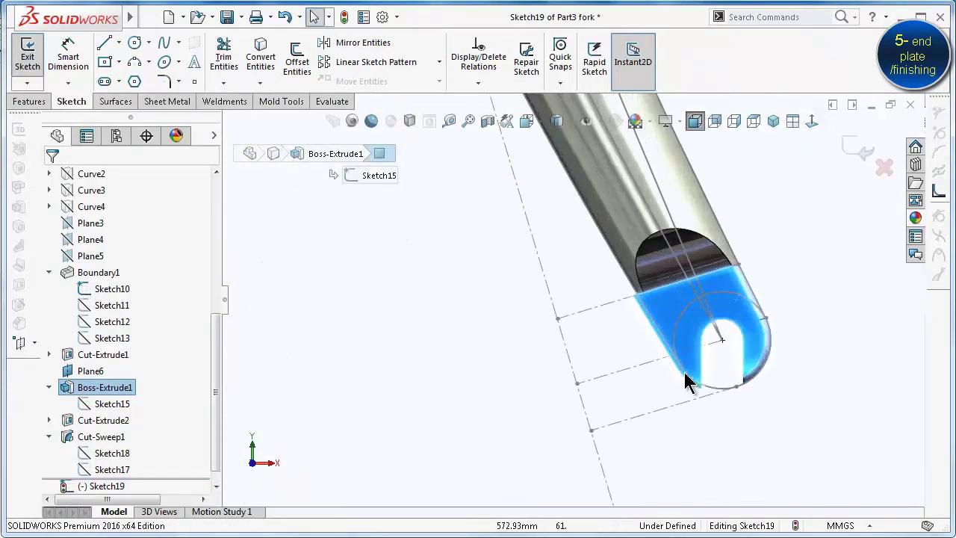
pyautogui.scroll(-2, 661, 328)
pyautogui.scroll(-2, 627, 310)
pyautogui.scroll(-2, 508, 308)
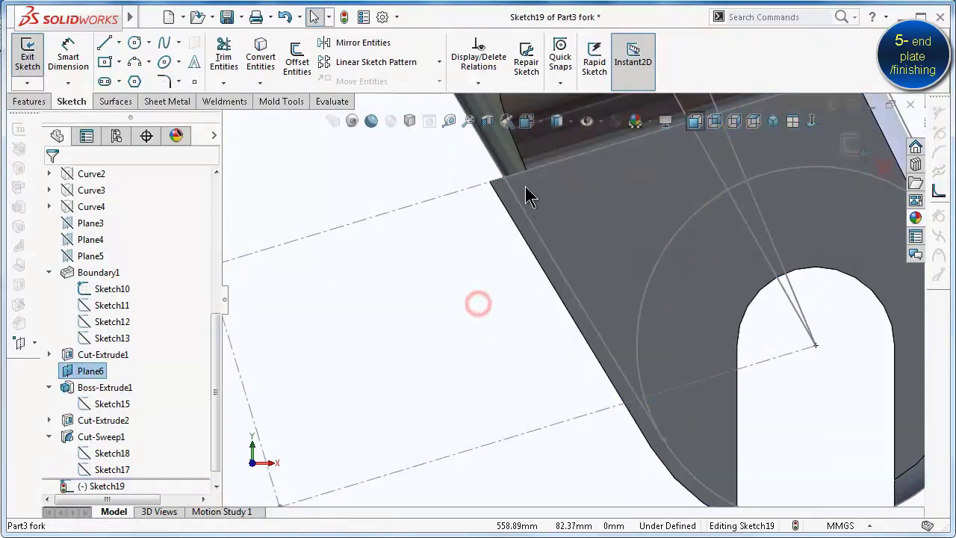
pyautogui.click(555, 170)
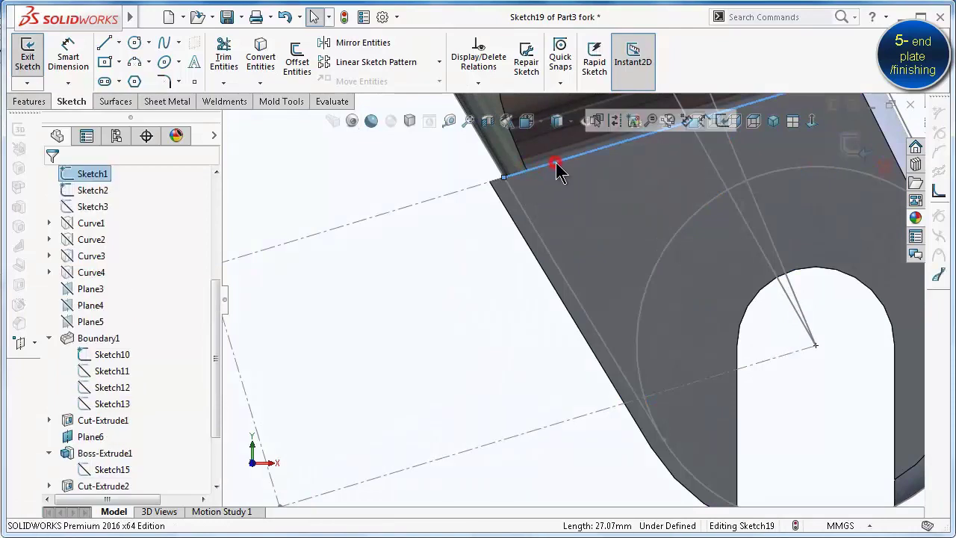
pyautogui.click(272, 55)
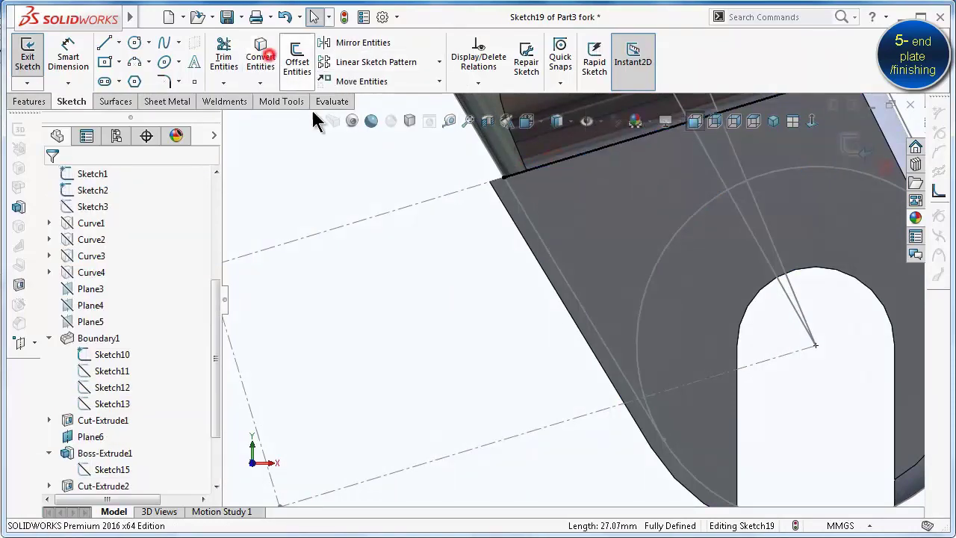
# Convert the plate's curved outer edge and the 25 mm circular end edge into the sketch
pyautogui.click(533, 233)
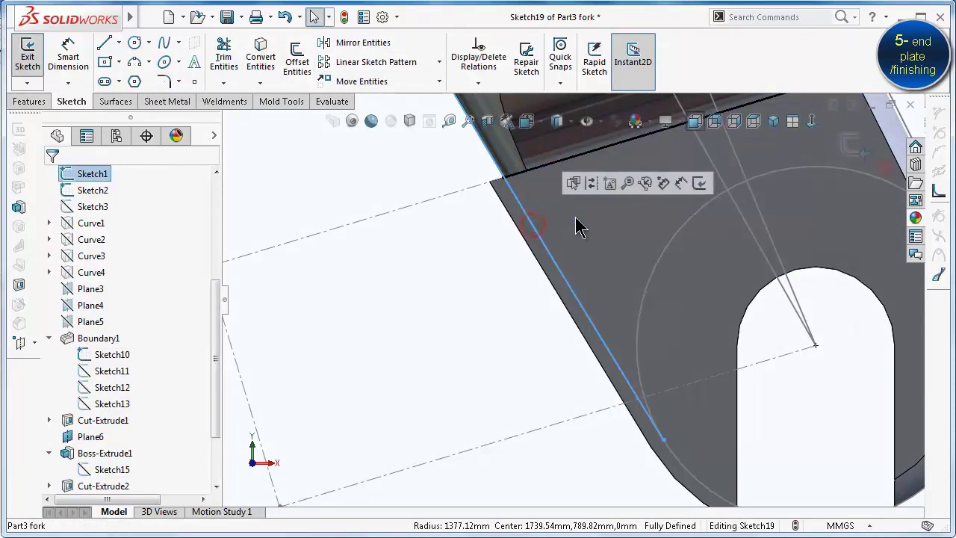
pyautogui.click(263, 49)
pyautogui.scroll(2, 665, 344)
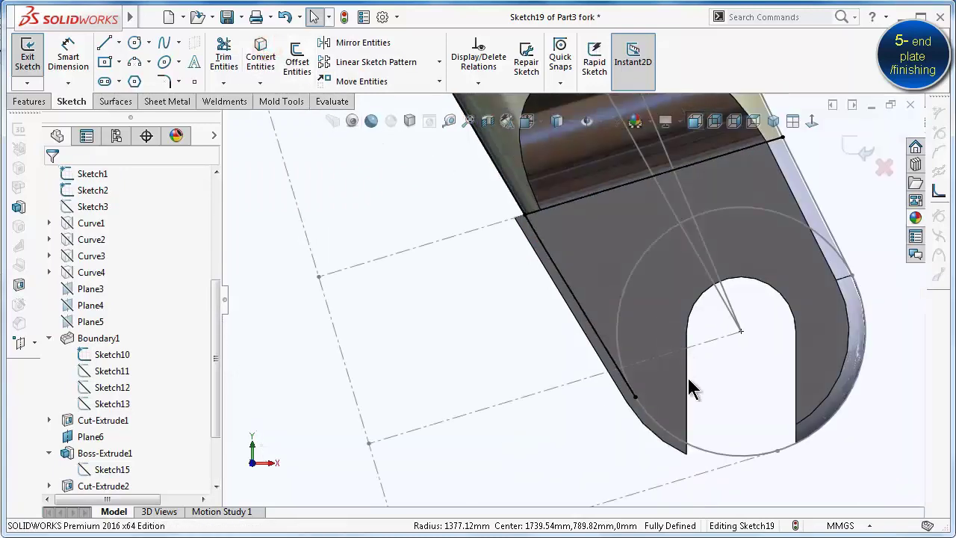
pyautogui.click(704, 451)
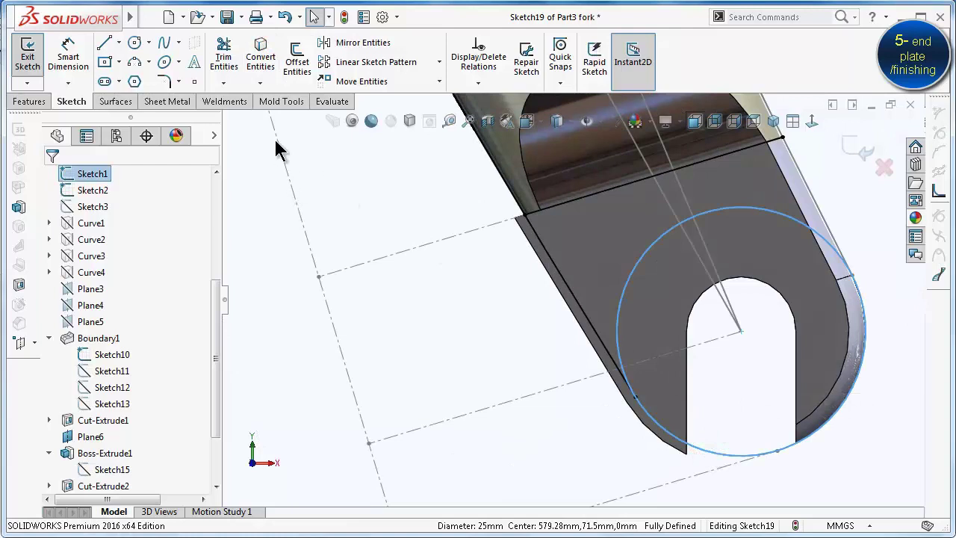
pyautogui.click(260, 51)
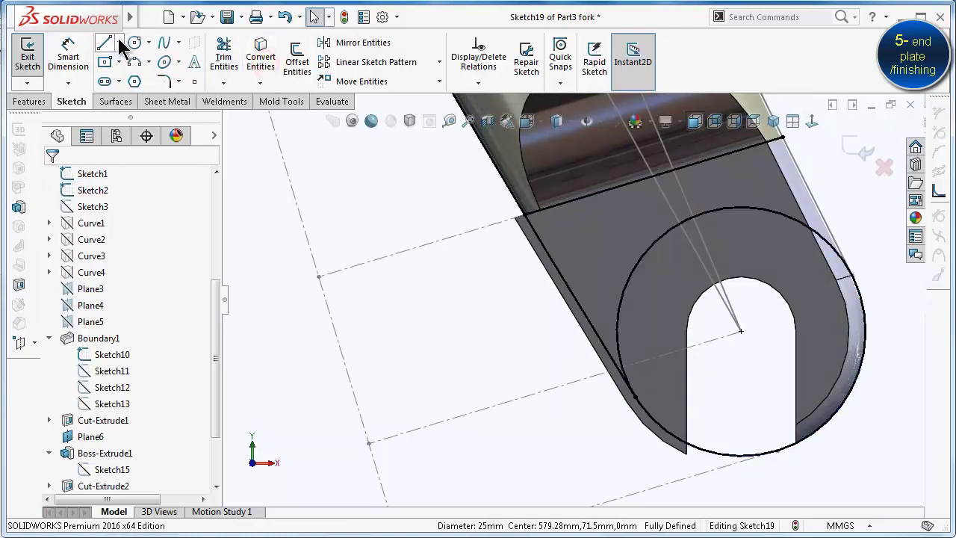
pyautogui.click(118, 43)
# Draw a vertical construction centreline from the slot centre down to the circle's bottom
pyautogui.click(138, 79)
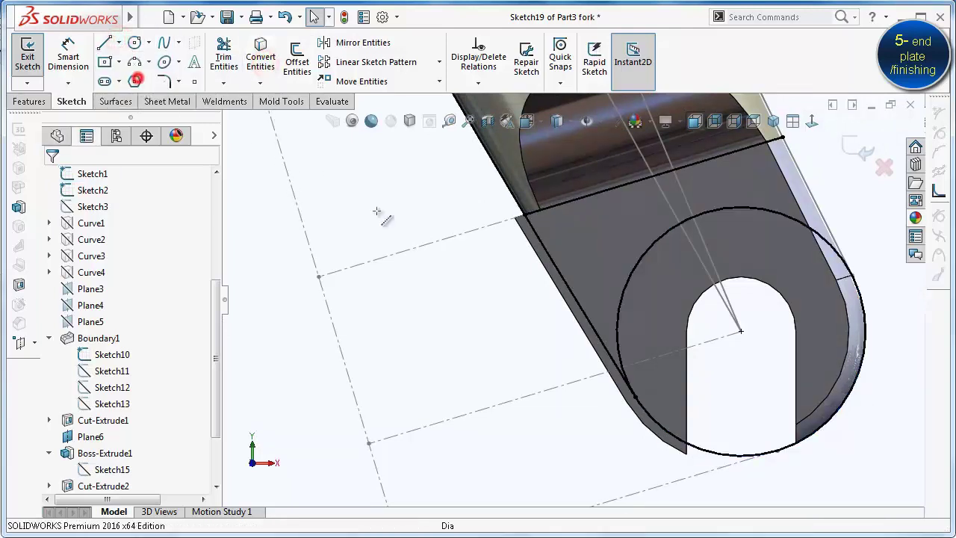
pyautogui.click(741, 333)
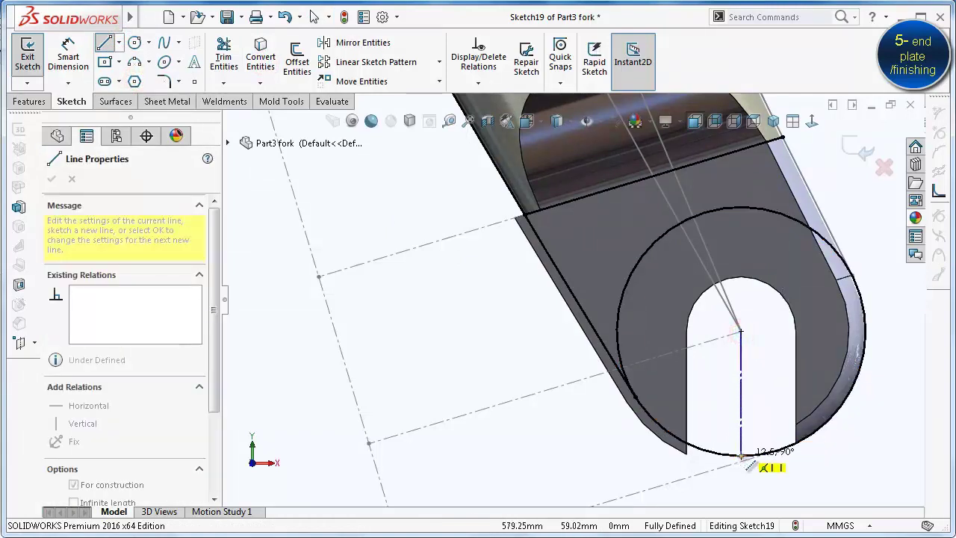
pyautogui.click(740, 455)
pyautogui.doubleClick(565, 478)
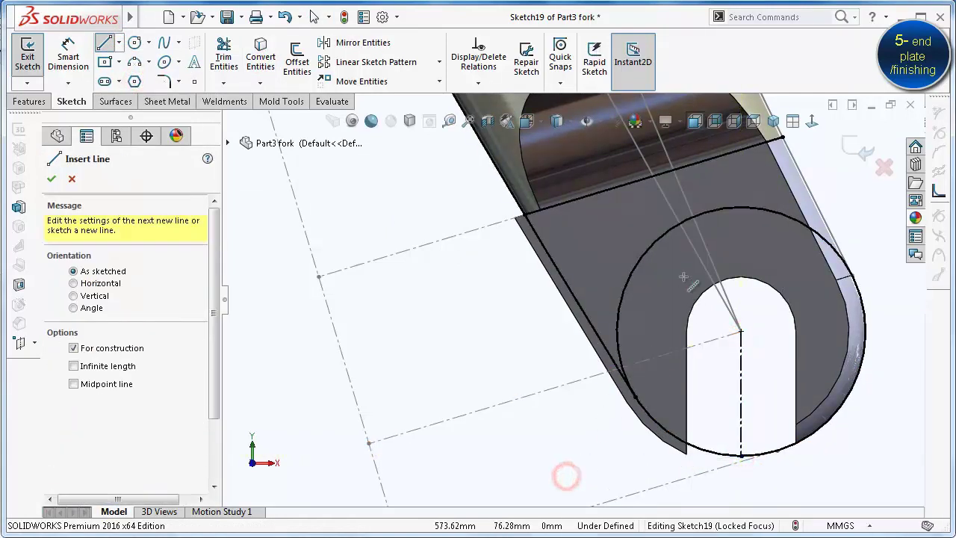
pyautogui.scroll(-1, 640, 197)
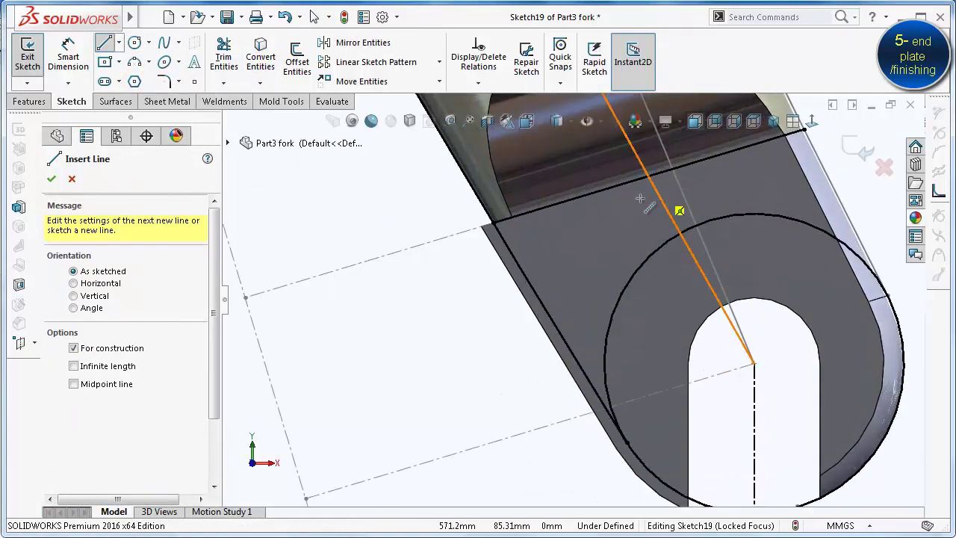
# Power-trim the circle so only its lower arc remains
pyautogui.click(228, 52)
pyautogui.scroll(2, 746, 403)
pyautogui.moveTo(725, 401); pyautogui.dragTo(762, 473)
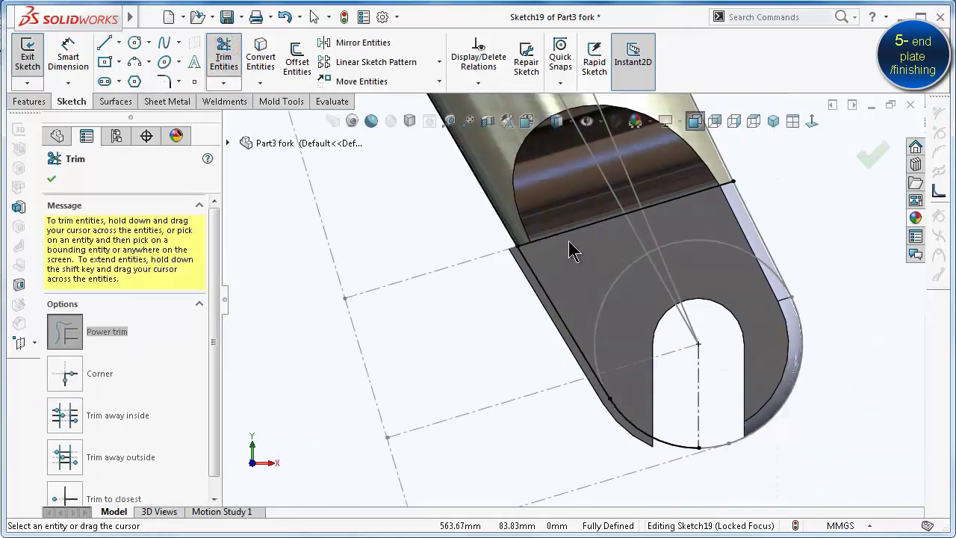
pyautogui.scroll(-2, 569, 245)
pyautogui.scroll(2, 568, 245)
pyautogui.scroll(-2, 568, 245)
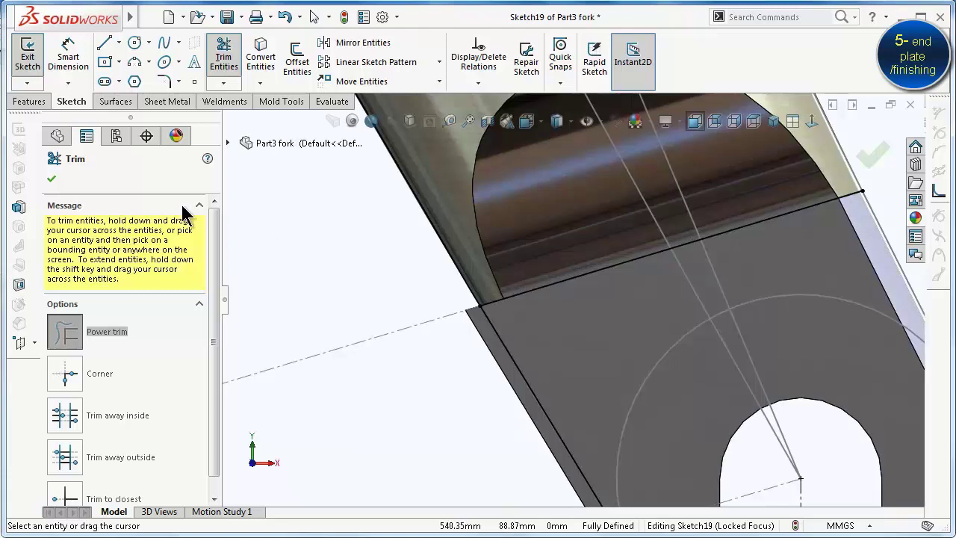
pyautogui.click(52, 177)
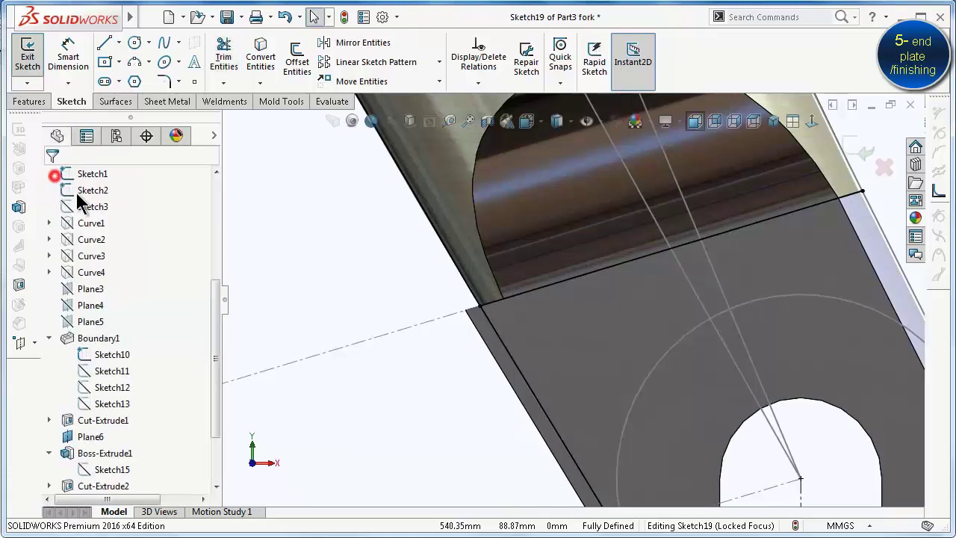
# Make the sketch's top edge line construction geometry
pyautogui.click(541, 289)
pyautogui.click(599, 245)
pyautogui.click(357, 293)
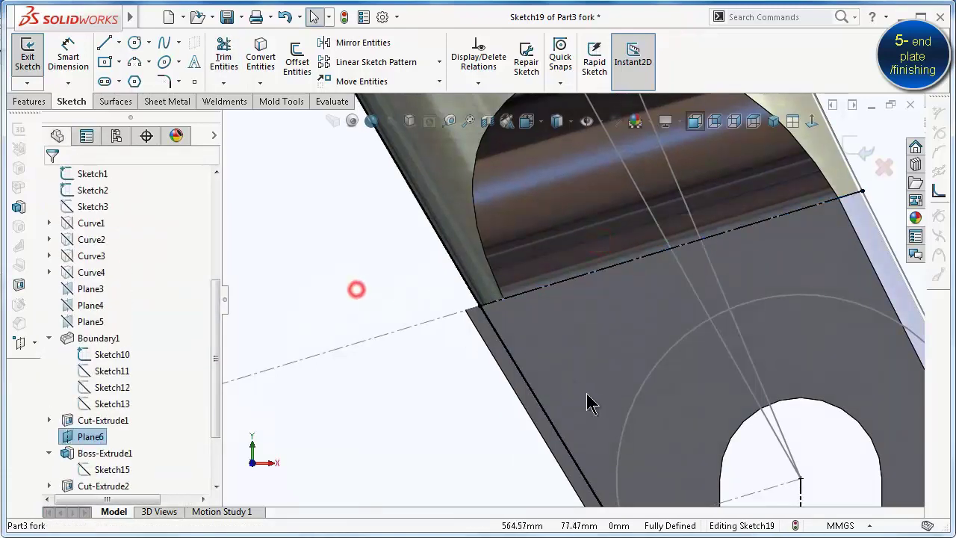
pyautogui.scroll(2, 508, 401)
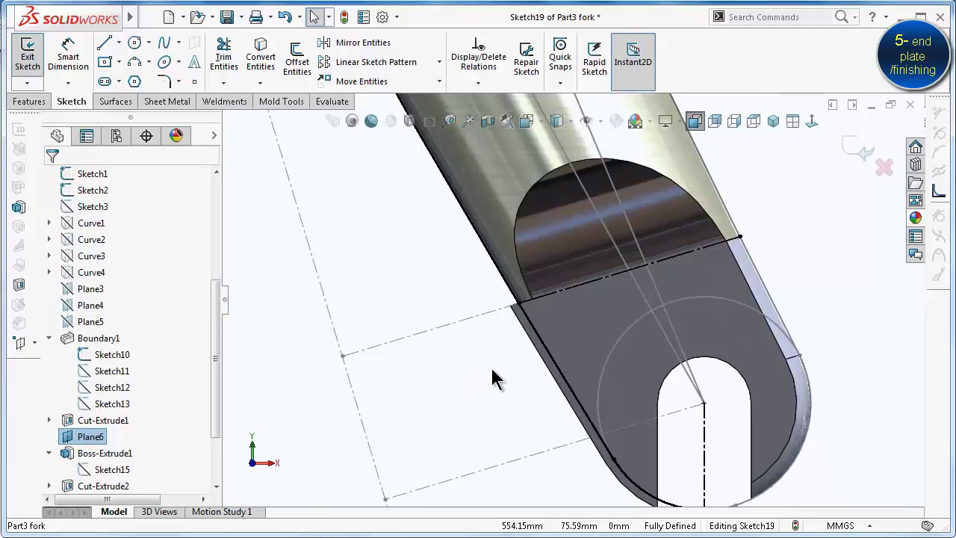
# Rotate the view to check the side face and close Trim Entities without further trimming
pyautogui.press('Right')
pyautogui.press('Right')
pyautogui.press('Right')
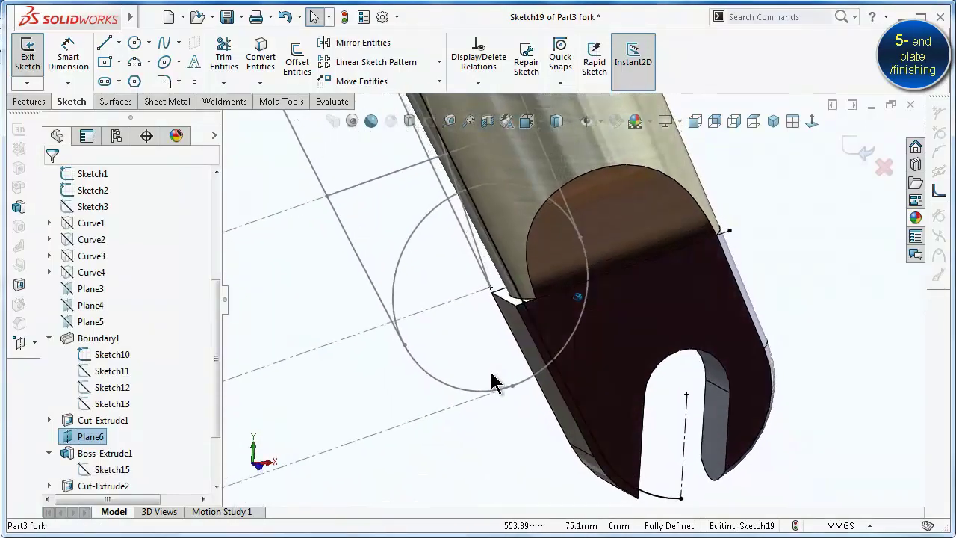
pyautogui.press('Right')
pyautogui.press('Left')
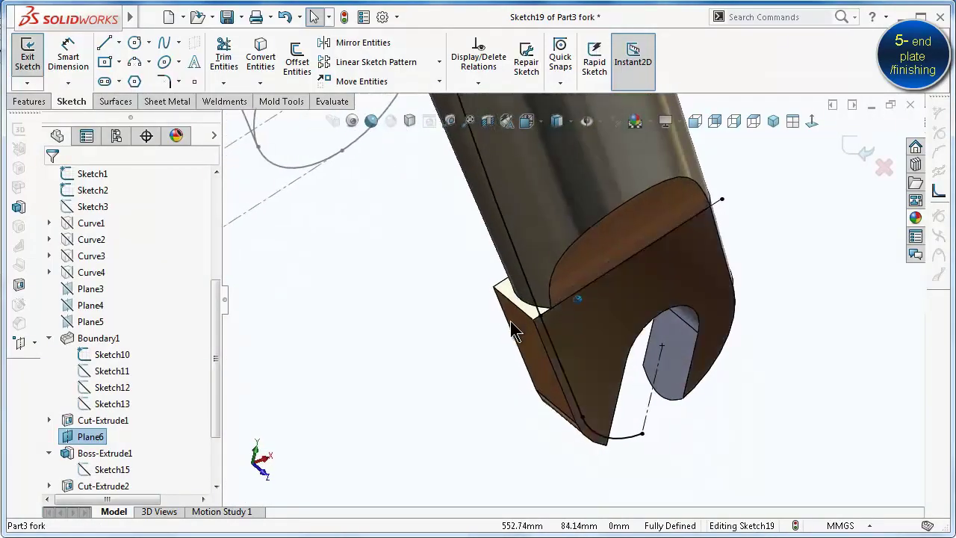
pyautogui.press('Left')
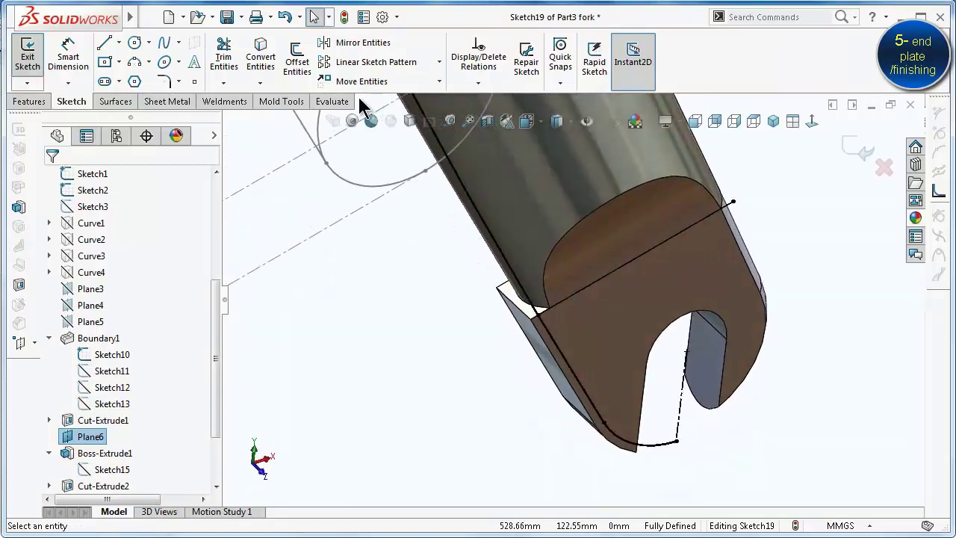
pyautogui.click(232, 58)
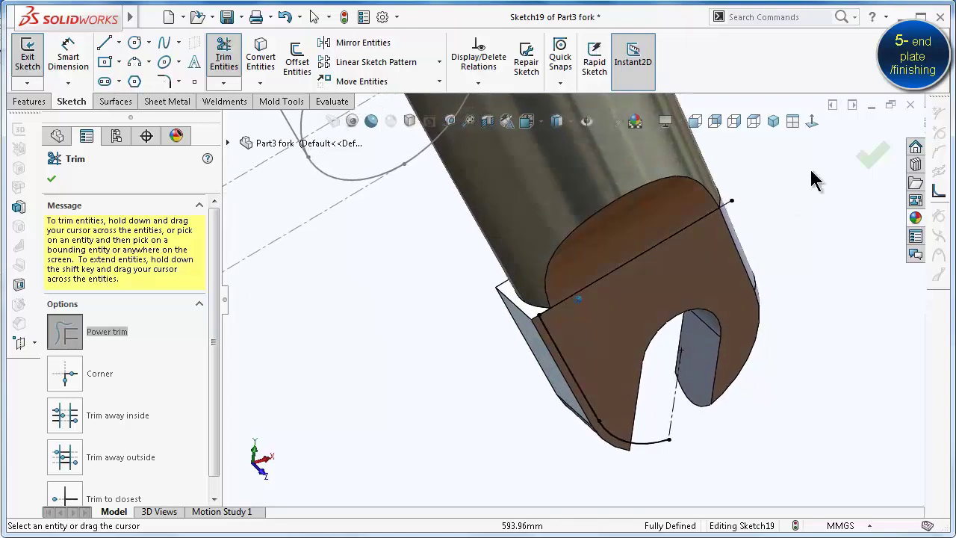
pyautogui.click(873, 156)
pyautogui.scroll(-2, 580, 294)
pyautogui.scroll(-3, 465, 348)
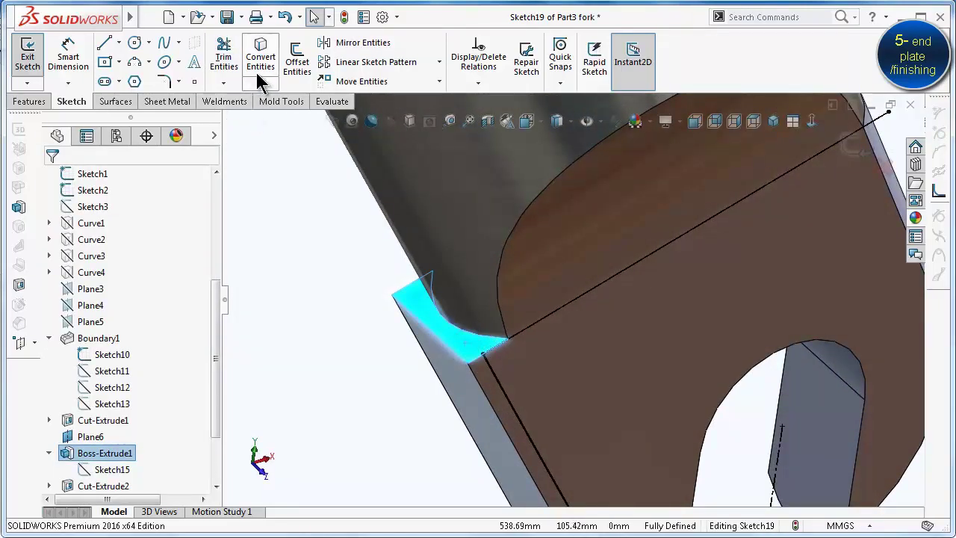
# Exit Sketch19 and convert the small corner face's edges into a new Sketch20
pyautogui.click(842, 165)
pyautogui.click(475, 357)
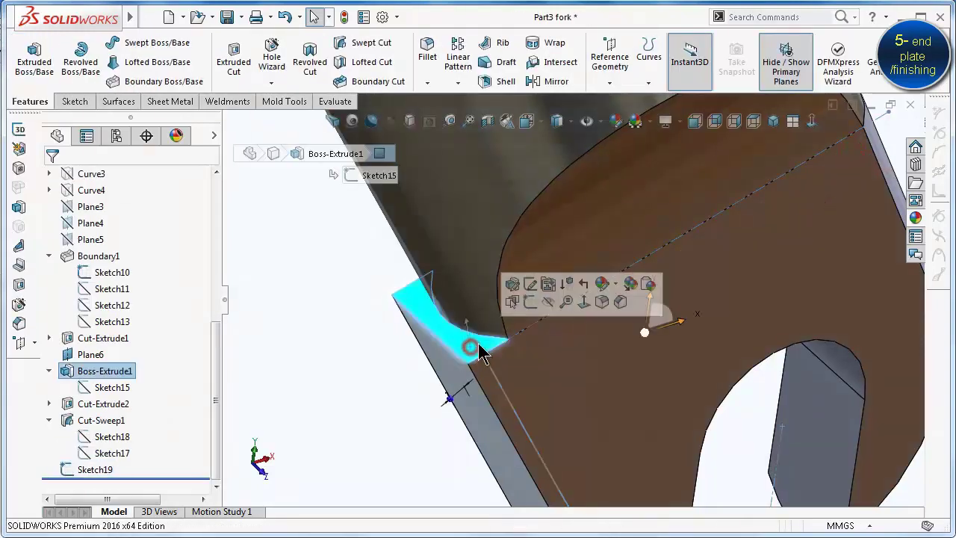
pyautogui.click(529, 304)
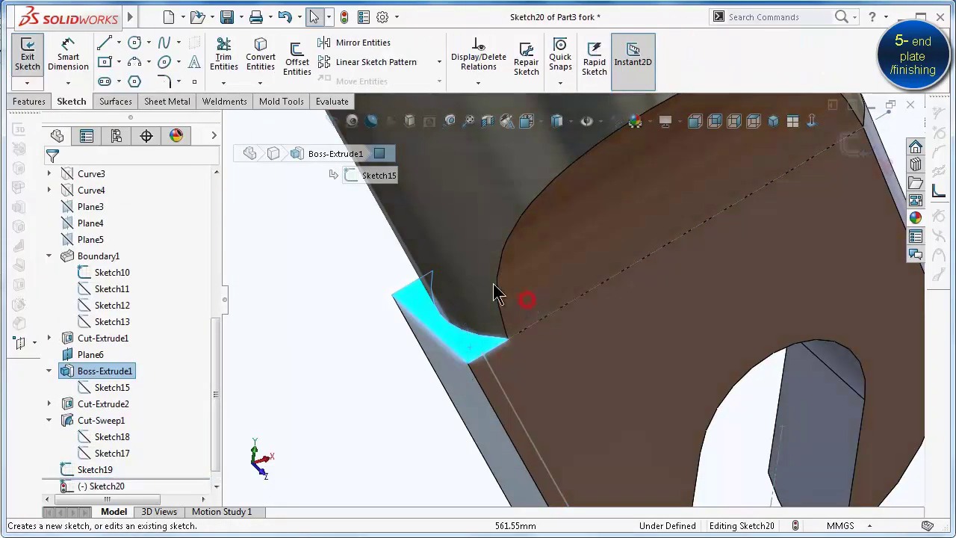
pyautogui.click(260, 57)
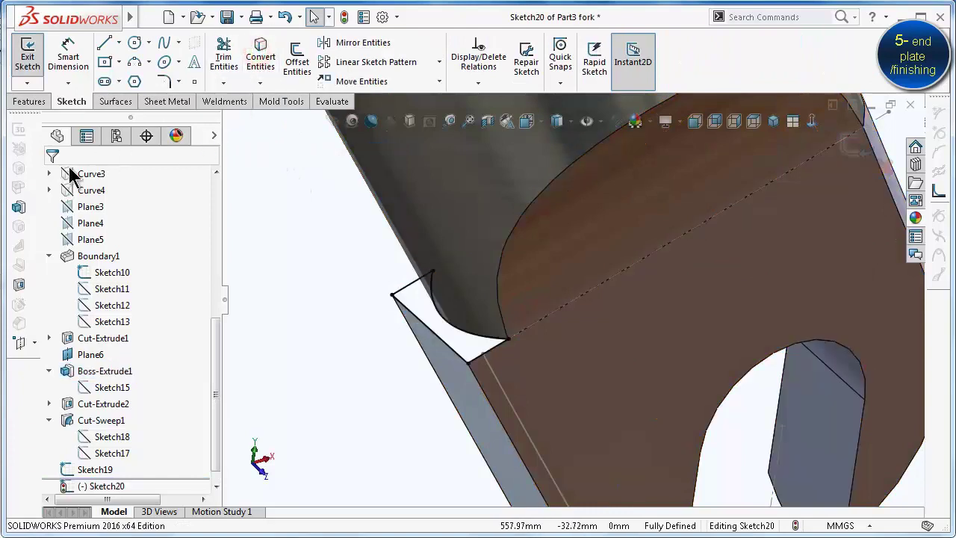
pyautogui.click(33, 104)
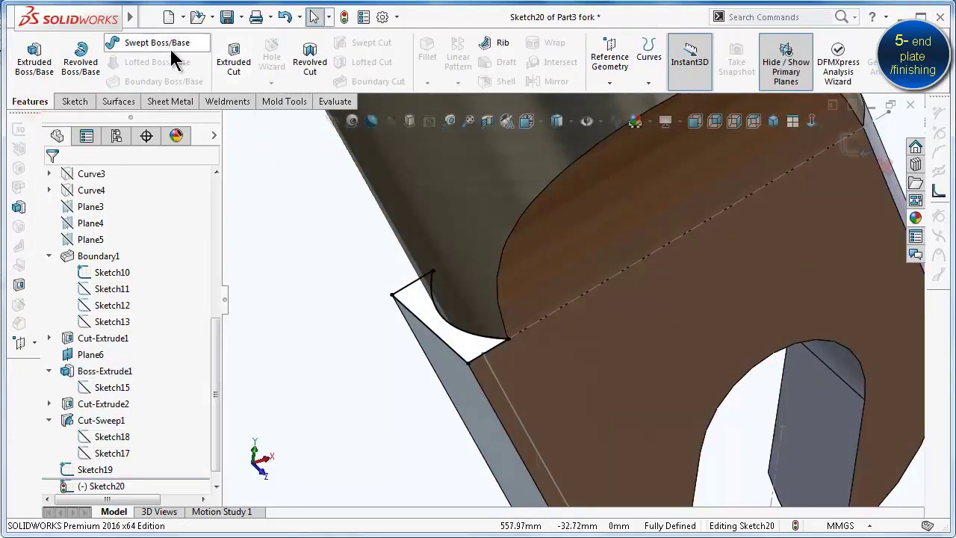
pyautogui.click(853, 146)
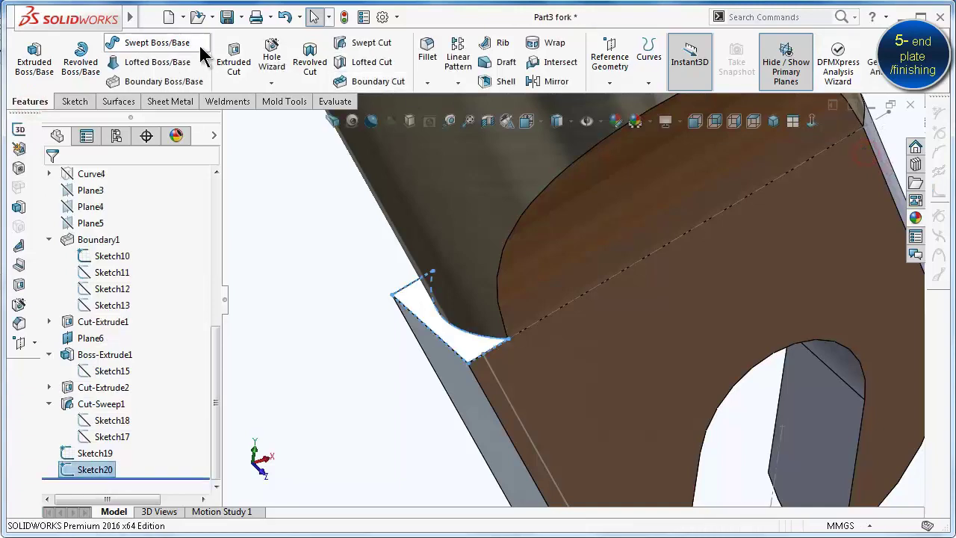
# Swept-cut the Sketch20 profile along the Sketch19 path, then view Plane6 face-on
pyautogui.click(368, 42)
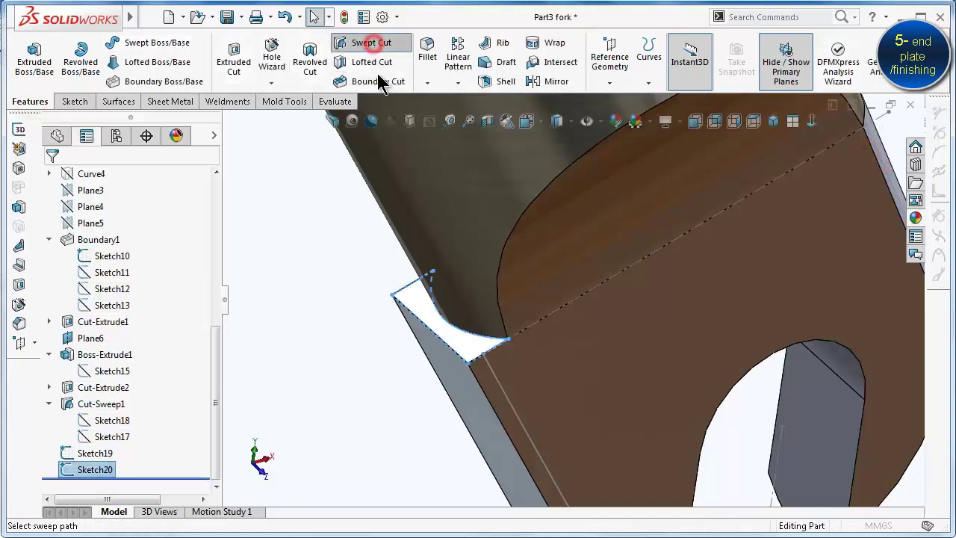
pyautogui.click(506, 394)
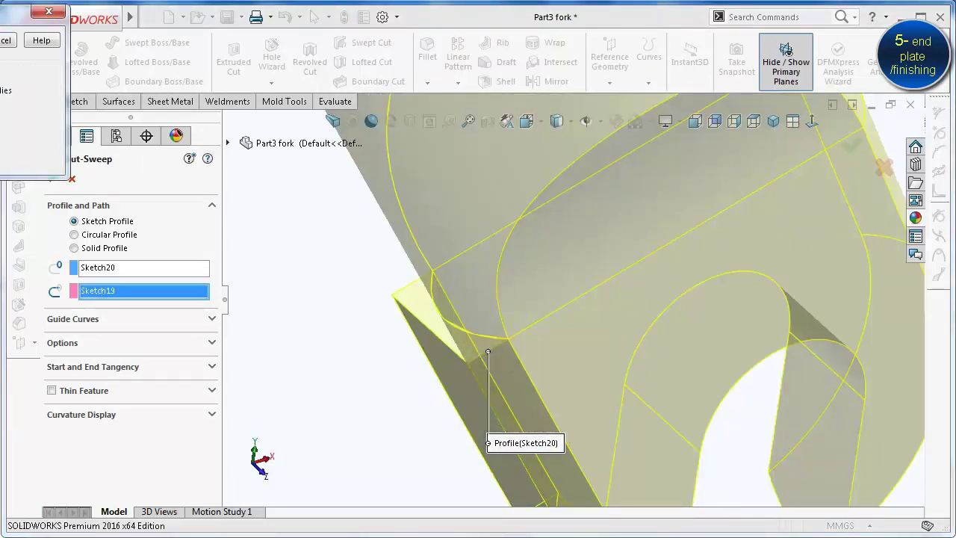
pyautogui.press('Return')
pyautogui.scroll(3, 468, 336)
pyautogui.click(470, 382)
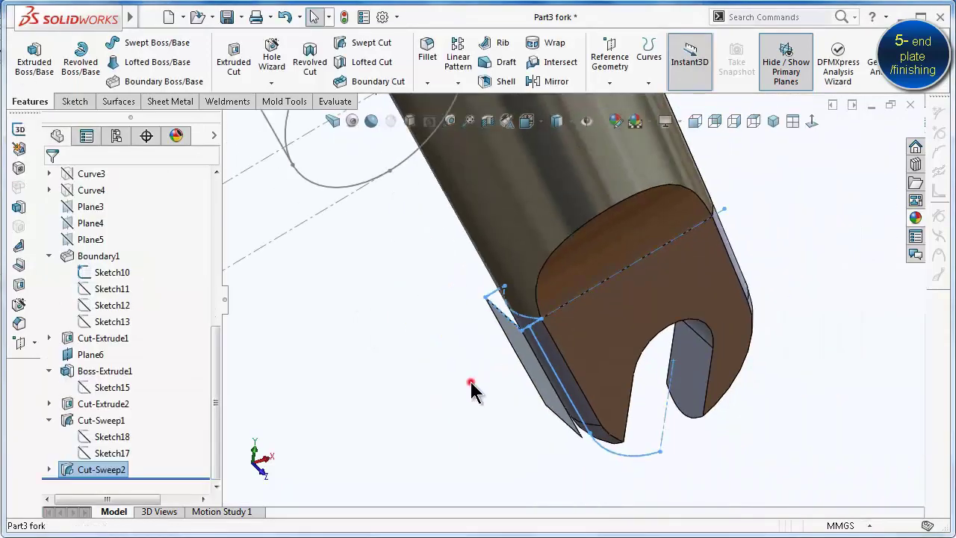
pyautogui.hotkey('ctrl', '8')
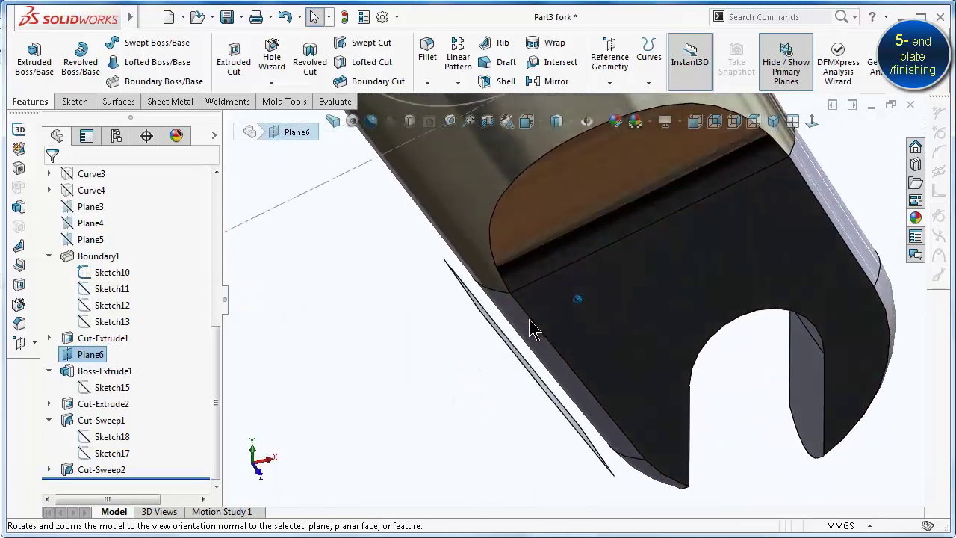
# Start a sketch on Plane6, view it face-on and make the vertical line construction geometry
pyautogui.press('s')
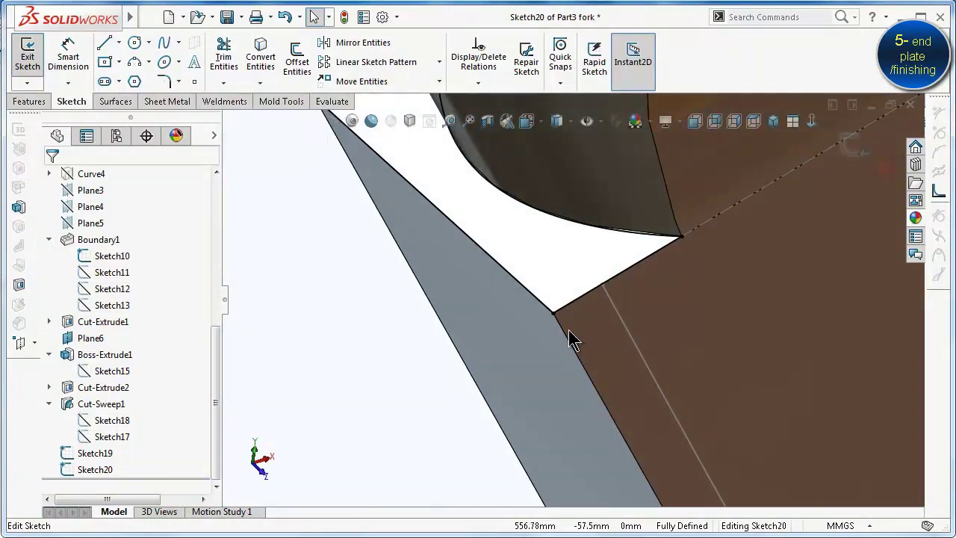
pyautogui.click(811, 121)
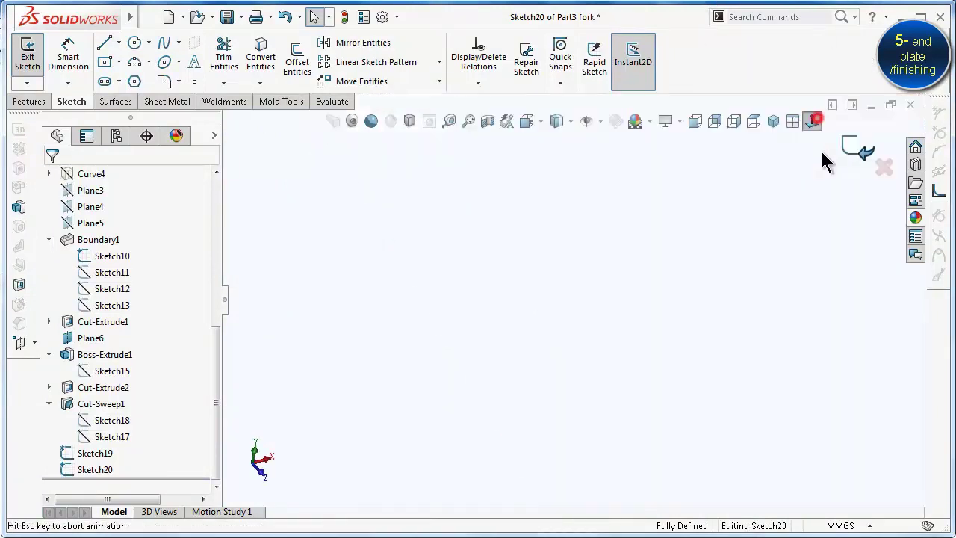
pyautogui.scroll(-2, 651, 294)
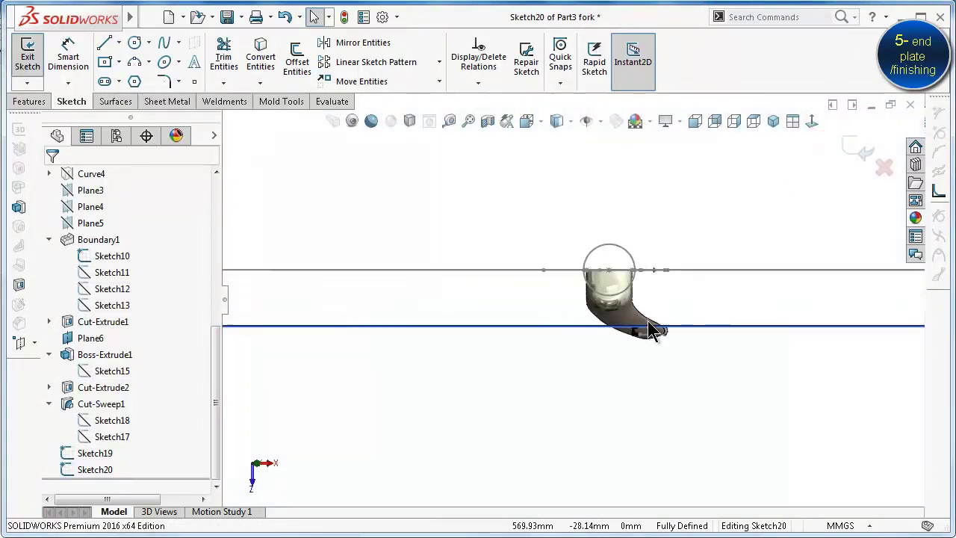
pyautogui.scroll(-2, 647, 327)
pyautogui.scroll(-2, 622, 358)
pyautogui.scroll(-2, 523, 346)
pyautogui.scroll(-2, 507, 295)
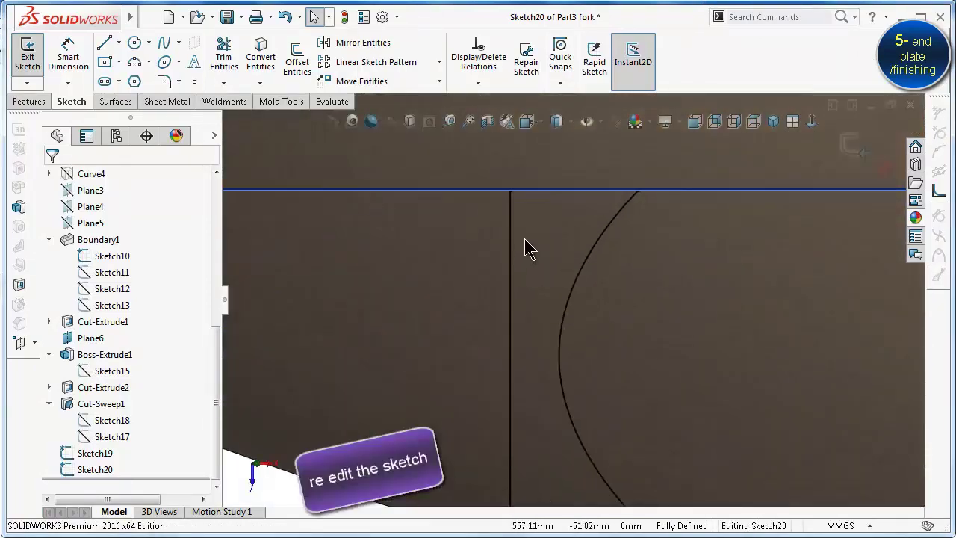
pyautogui.scroll(-1, 522, 295)
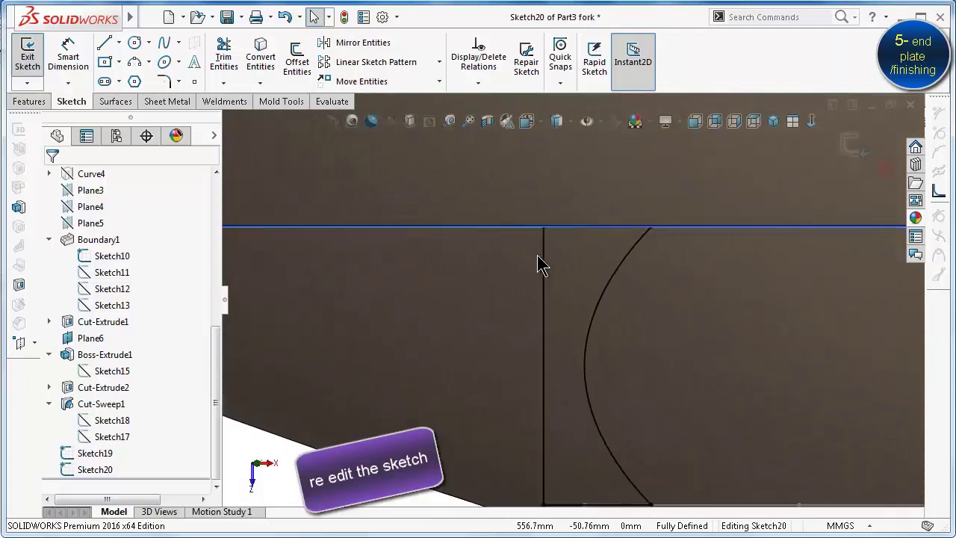
pyautogui.moveTo(542, 286); pyautogui.dragTo(551, 365, button='middle')
pyautogui.click(561, 321)
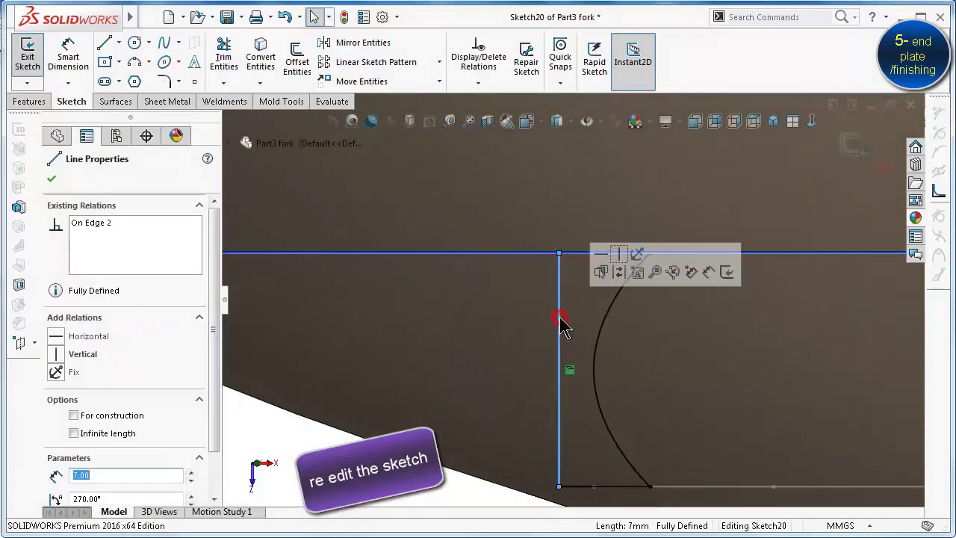
pyautogui.click(619, 274)
pyautogui.scroll(-2, 569, 268)
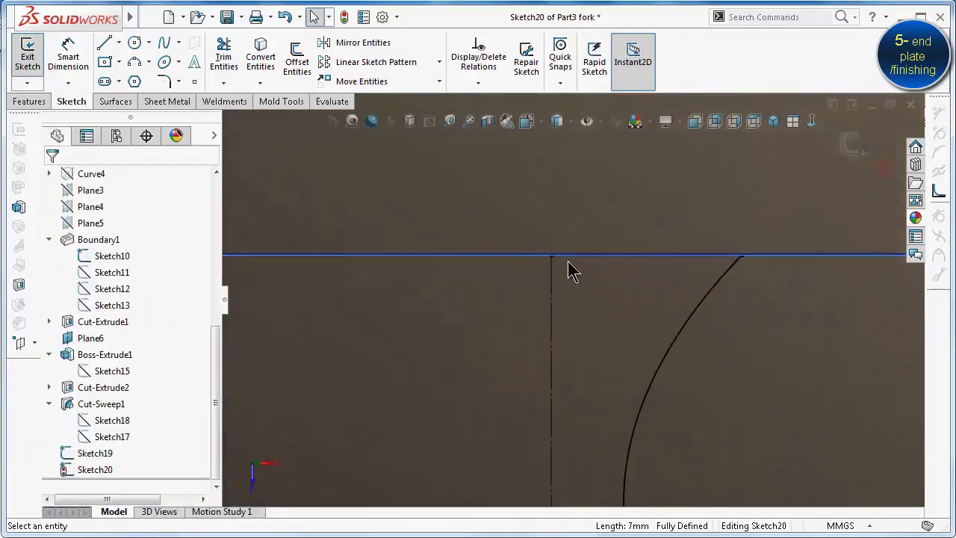
# Draw a vertical line down to the blade's lower edge and a short horizontal segment
pyautogui.click(105, 43)
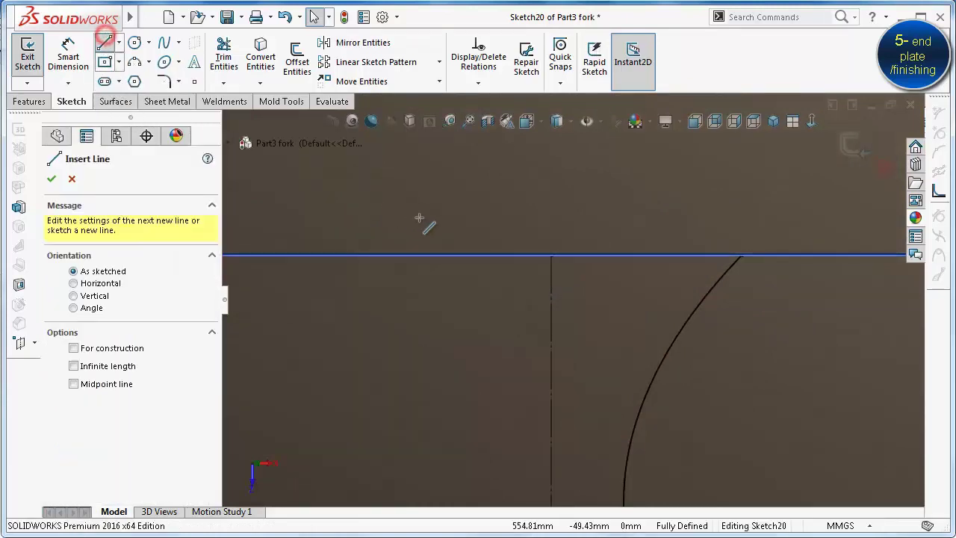
pyautogui.click(552, 256)
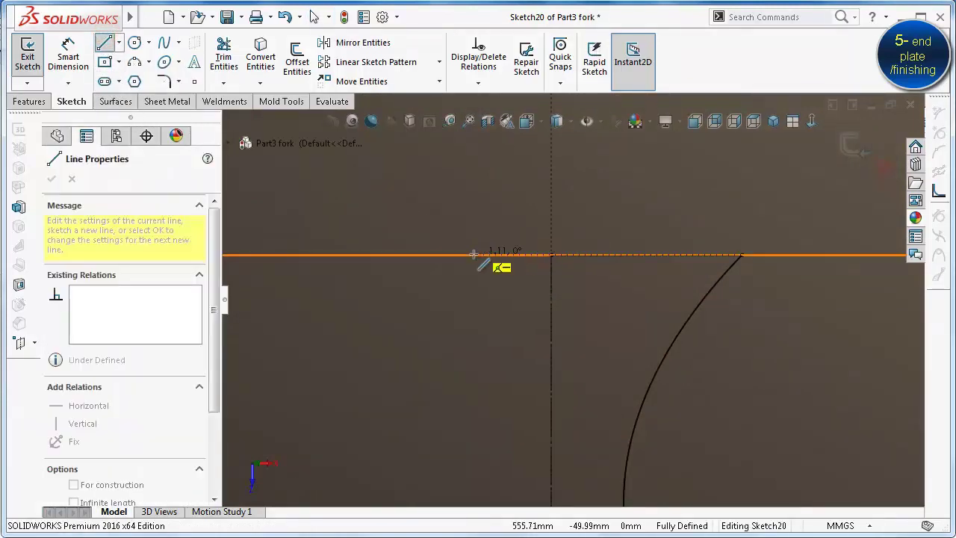
pyautogui.click(474, 255)
pyautogui.scroll(2, 493, 418)
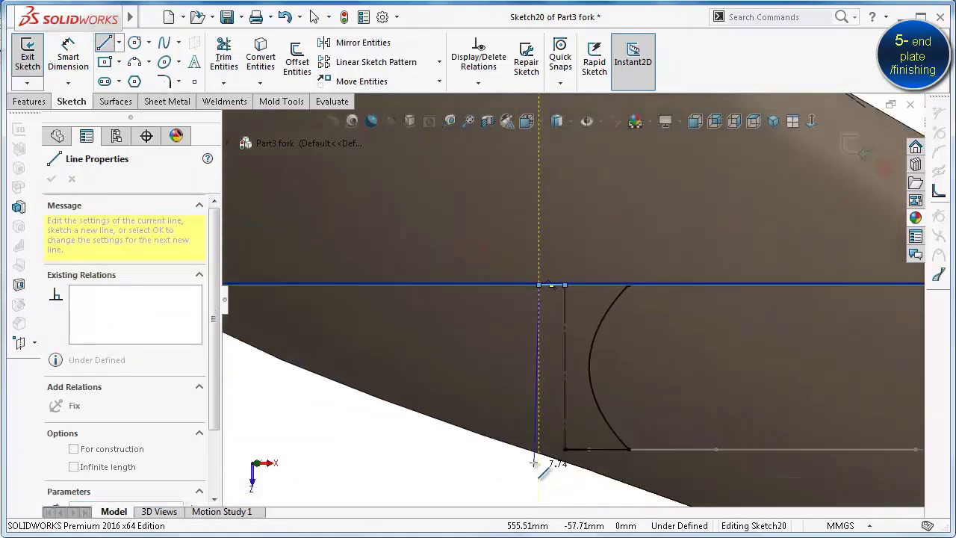
pyautogui.scroll(2, 534, 455)
pyautogui.scroll(-2, 543, 447)
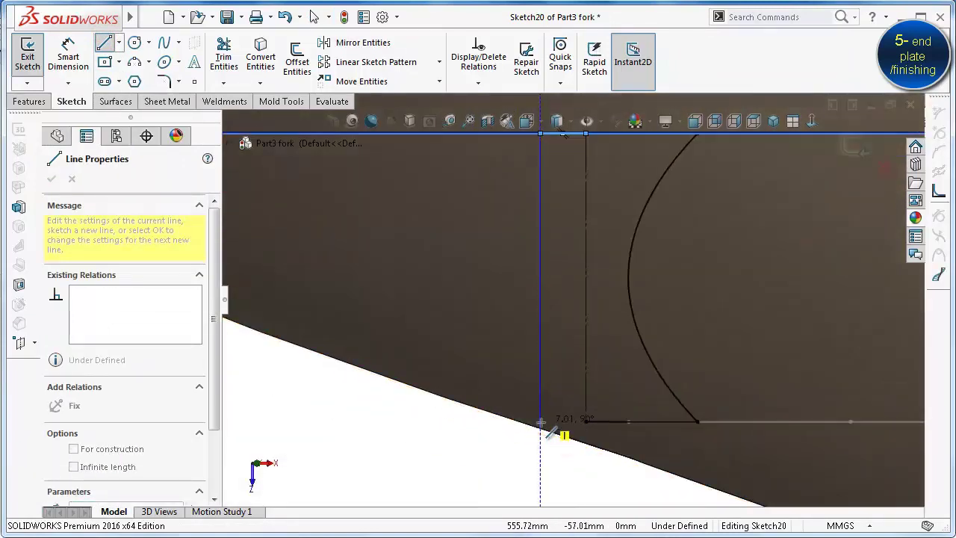
pyautogui.click(540, 423)
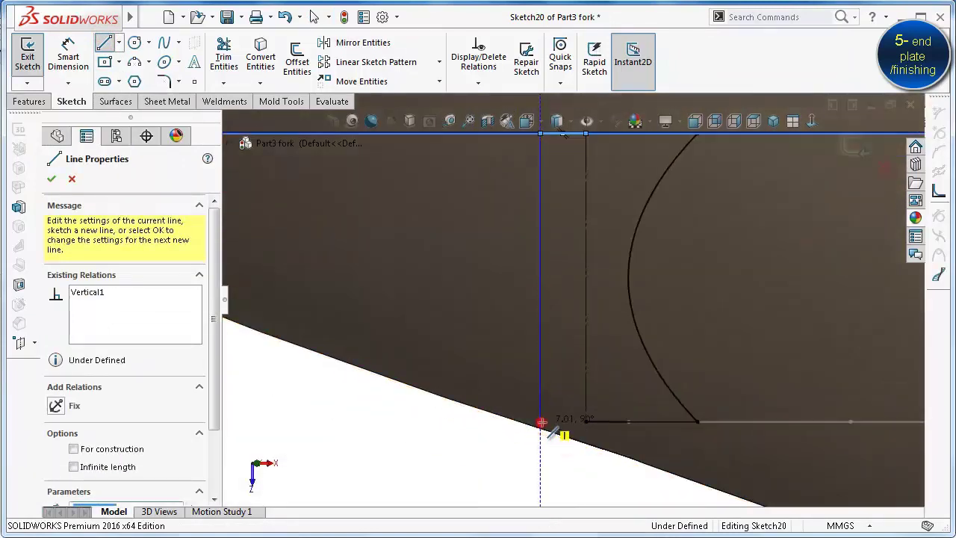
pyautogui.click(586, 422)
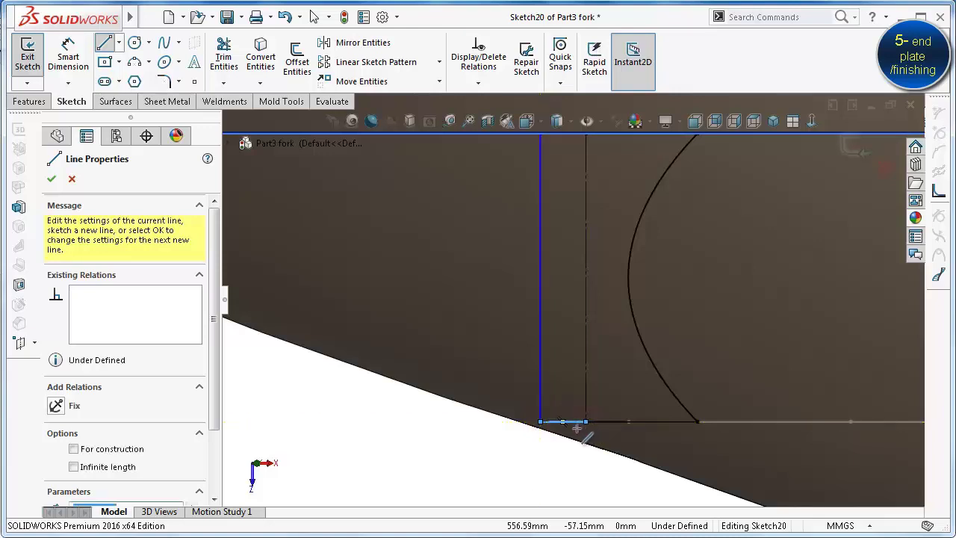
pyautogui.press('Escape')
# Dimension the short horizontal segment to 1 mm and exit Sketch20
pyautogui.scroll(2, 480, 486)
pyautogui.press('d')
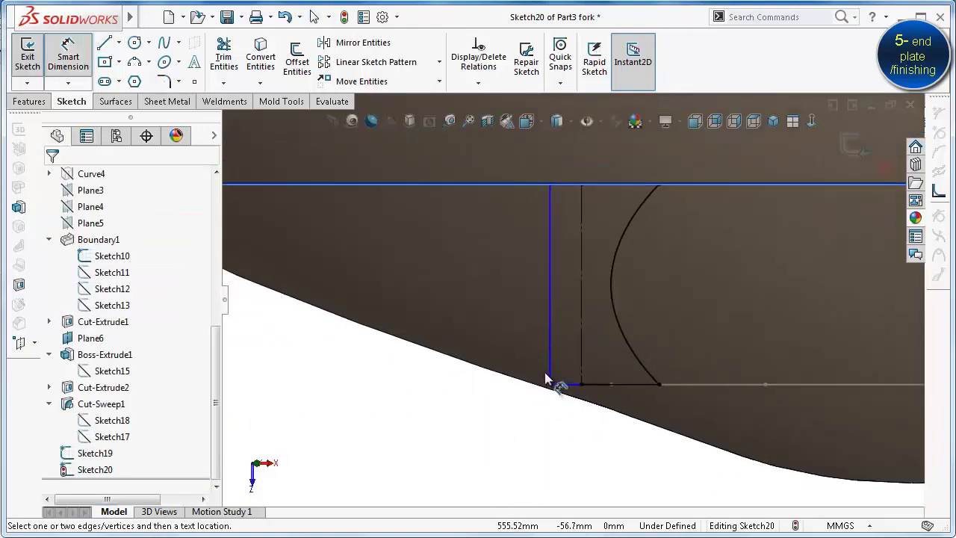
pyautogui.click(574, 388)
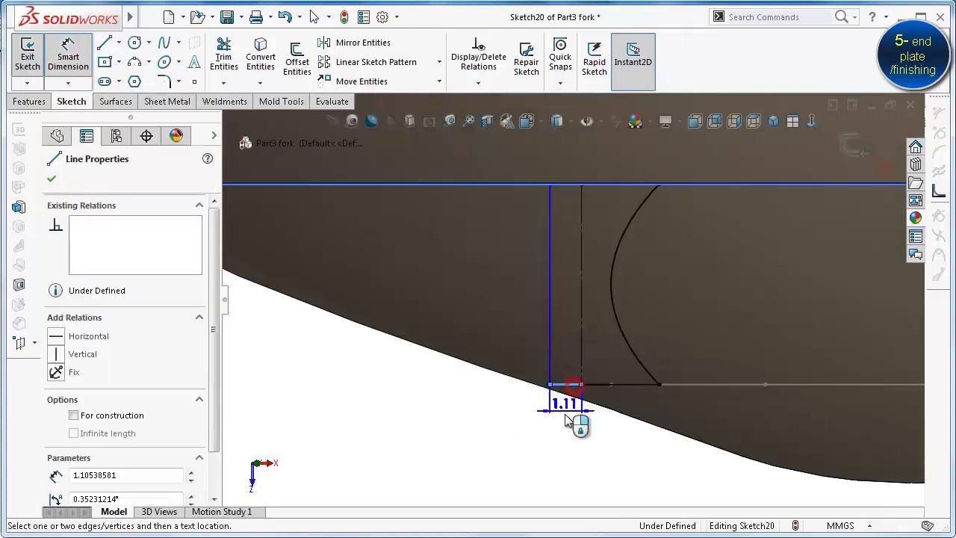
pyautogui.click(569, 414)
pyautogui.write('1')
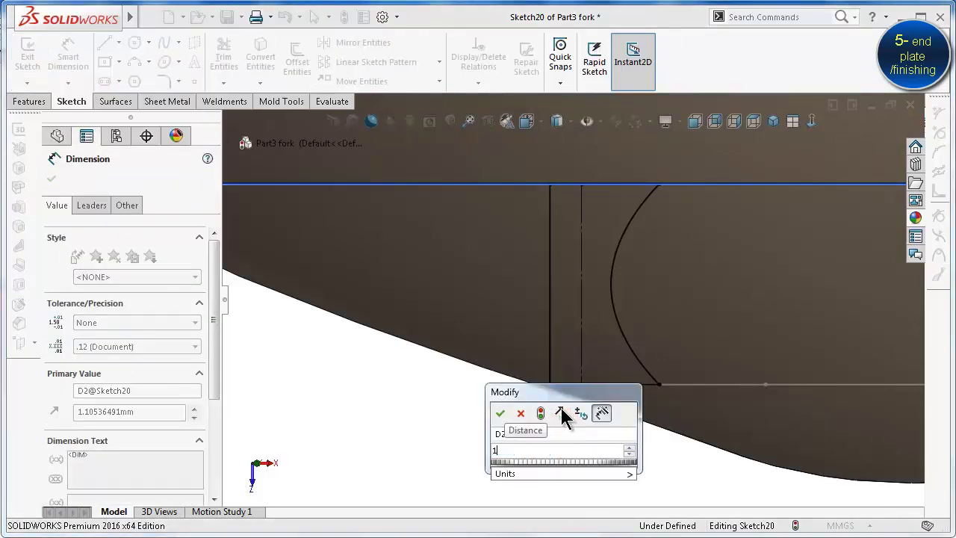
pyautogui.press('Return')
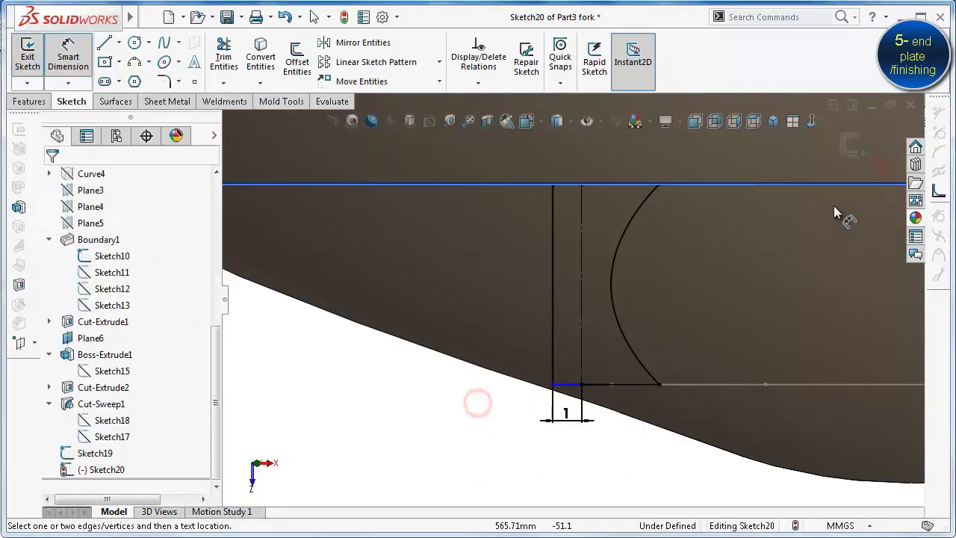
pyautogui.click(855, 153)
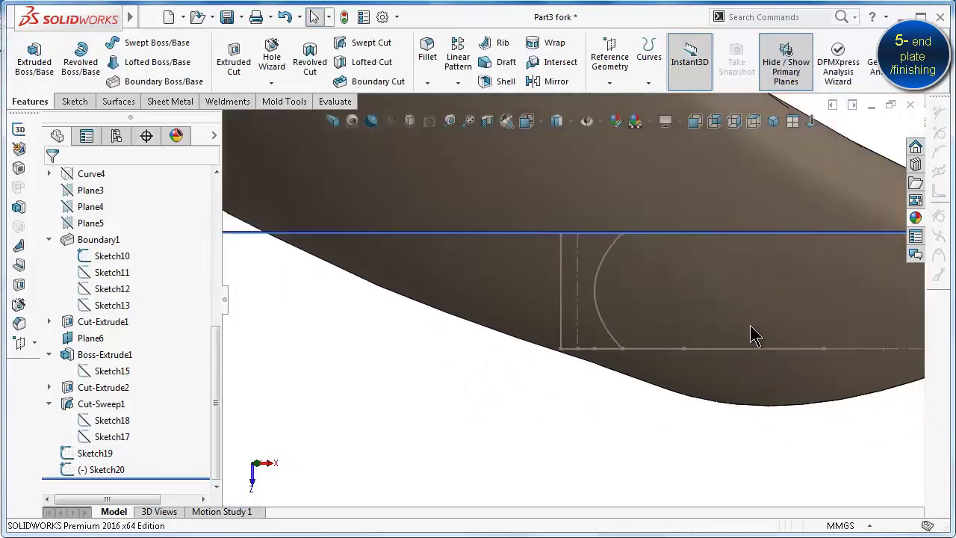
# Start a swept cut and try setting its profile through closed-loop selection, then cancel it
pyautogui.moveTo(742, 336)
pyautogui.mouseDown(button='middle')
pyautogui.moveTo(597, 405)
pyautogui.moveTo(572, 441)
pyautogui.moveTo(520, 469)
pyautogui.mouseUp(button='middle')
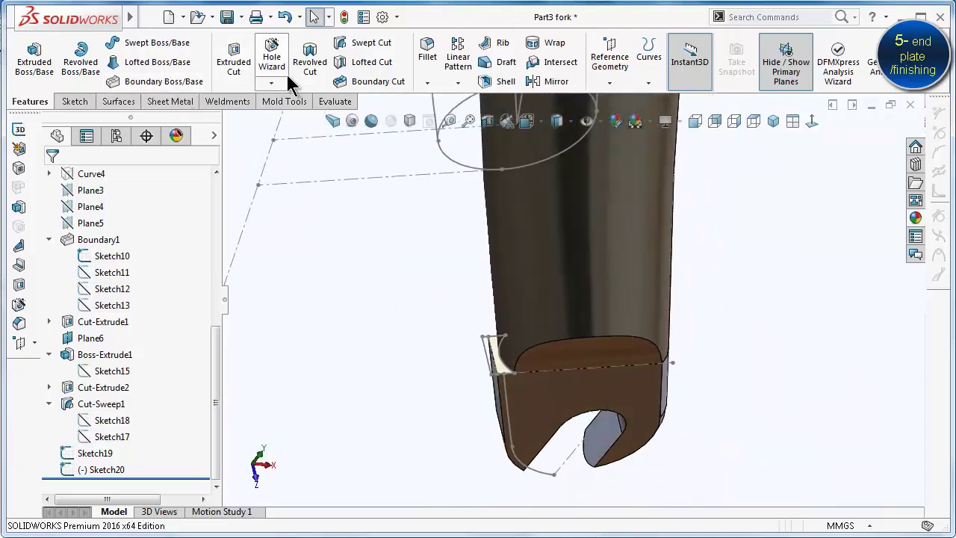
pyautogui.click(341, 43)
pyautogui.scroll(-3, 463, 341)
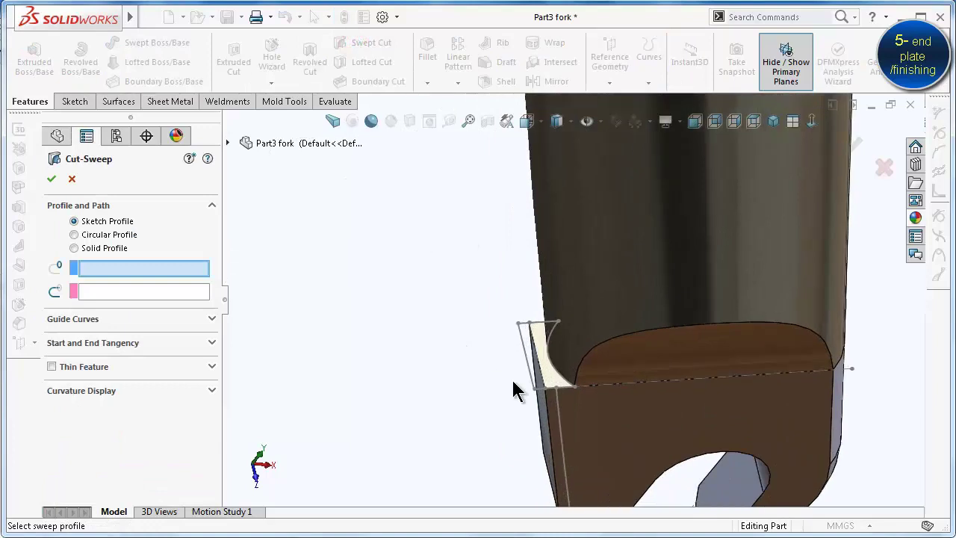
pyautogui.click(569, 398)
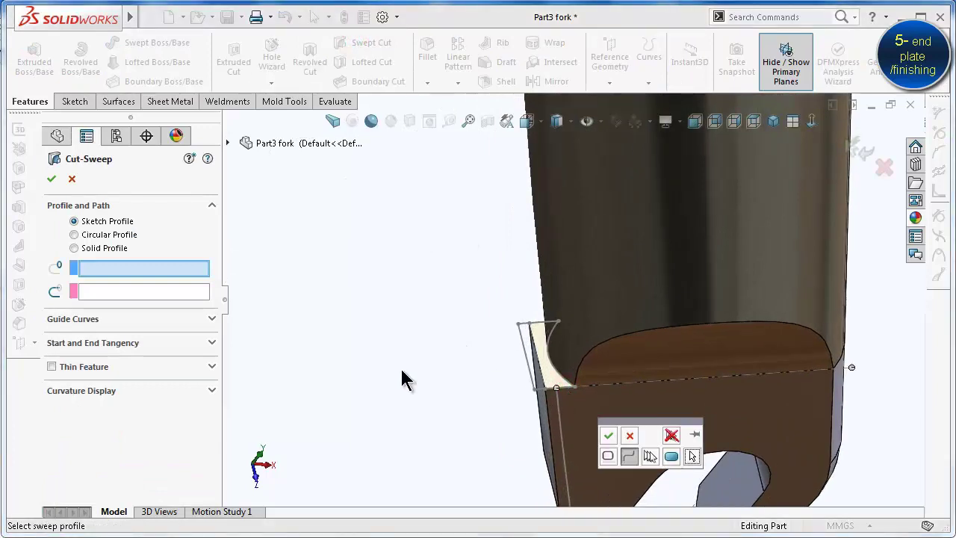
pyautogui.click(166, 271)
pyautogui.click(606, 456)
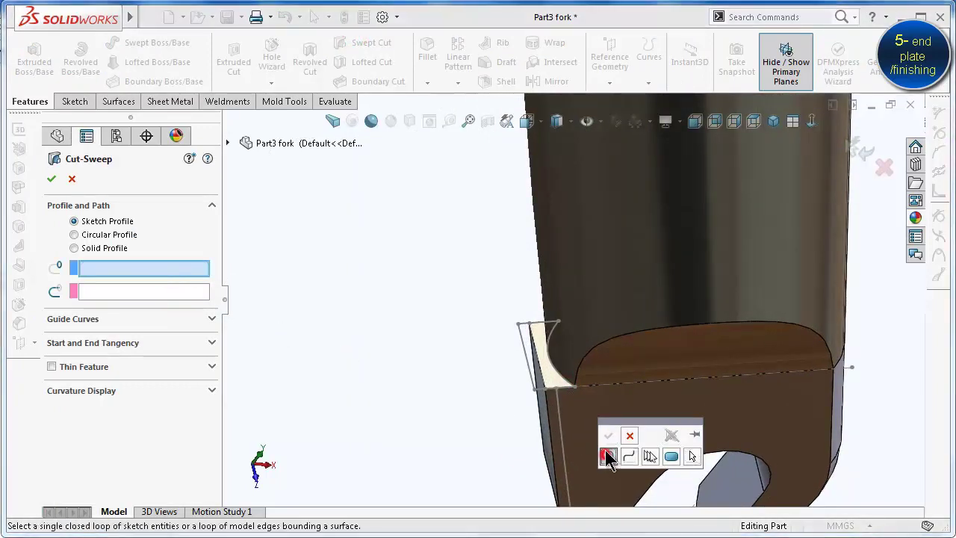
pyautogui.click(227, 143)
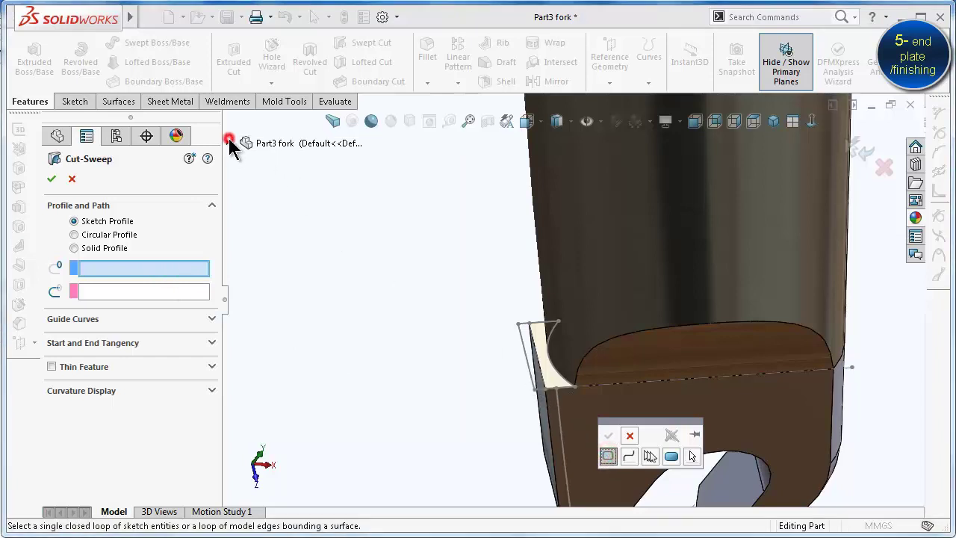
pyautogui.scroll(-3, 336, 421)
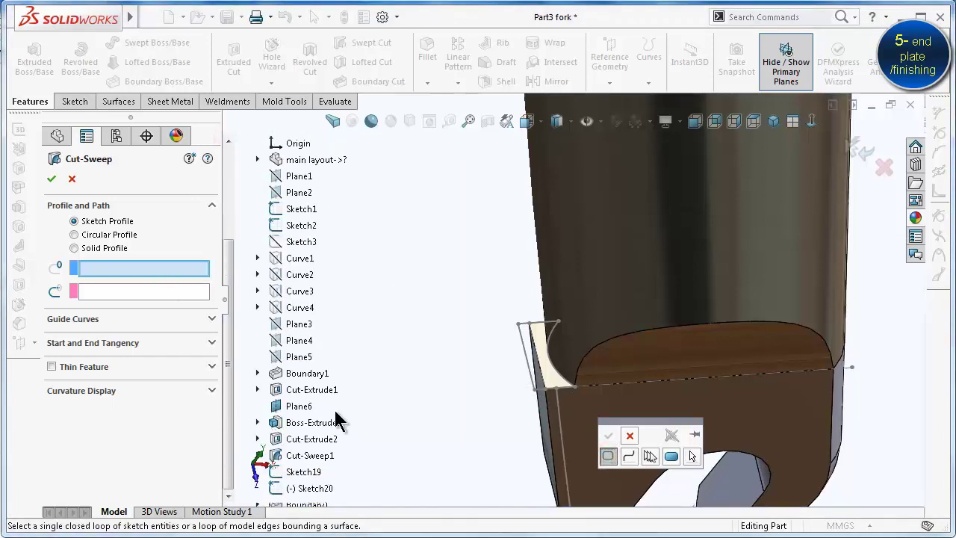
pyautogui.click(307, 472)
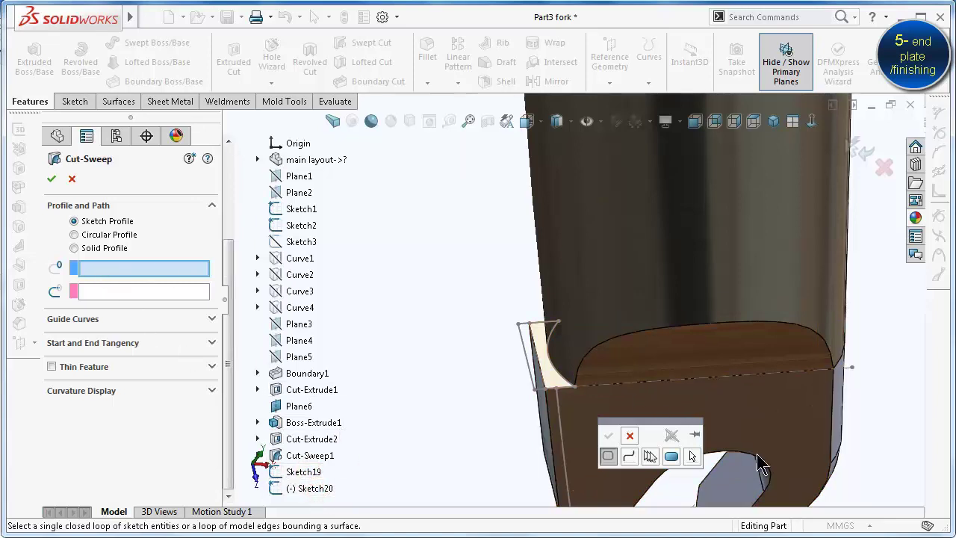
pyautogui.click(630, 436)
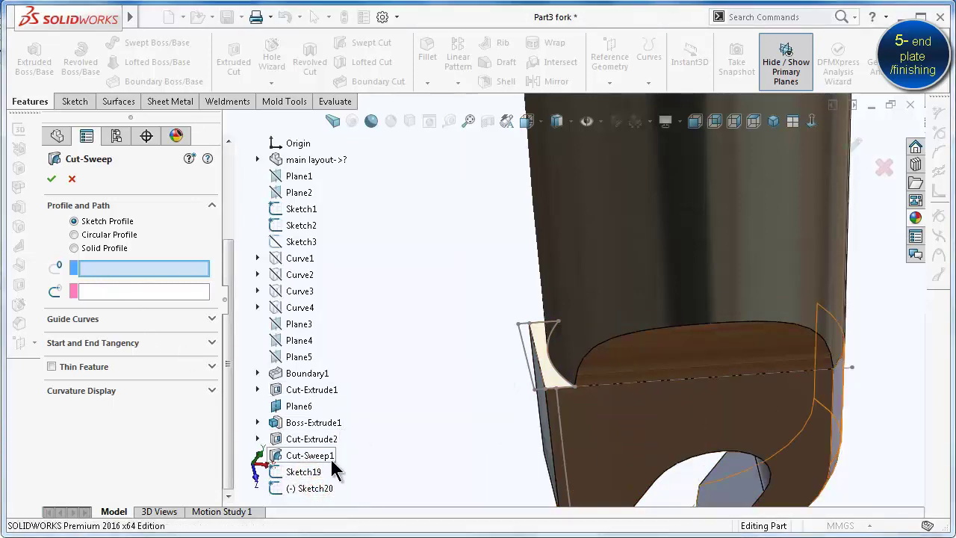
# Use Sketch20's closed loop as profile and Sketch19 as path, and accept the cut
pyautogui.click(313, 474)
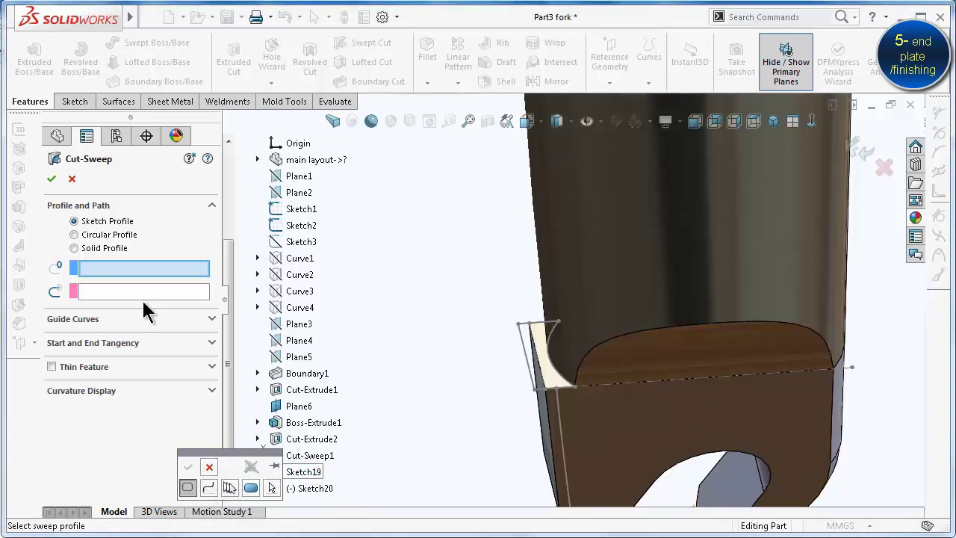
pyautogui.click(524, 327)
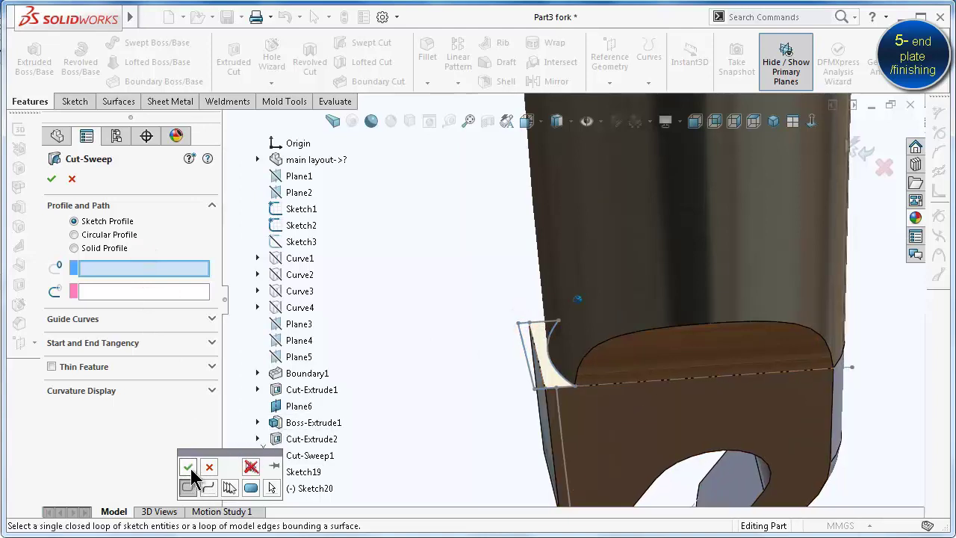
pyautogui.click(191, 471)
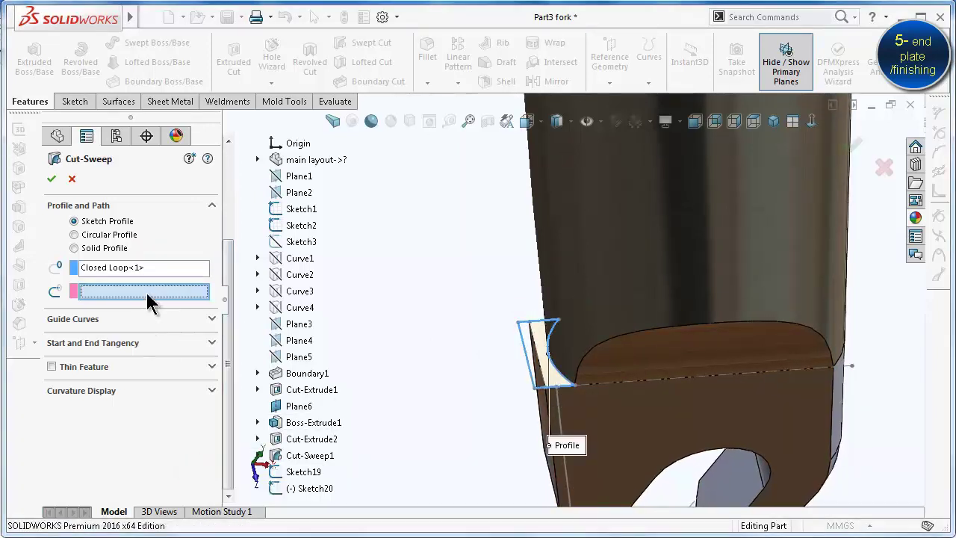
pyautogui.click(569, 478)
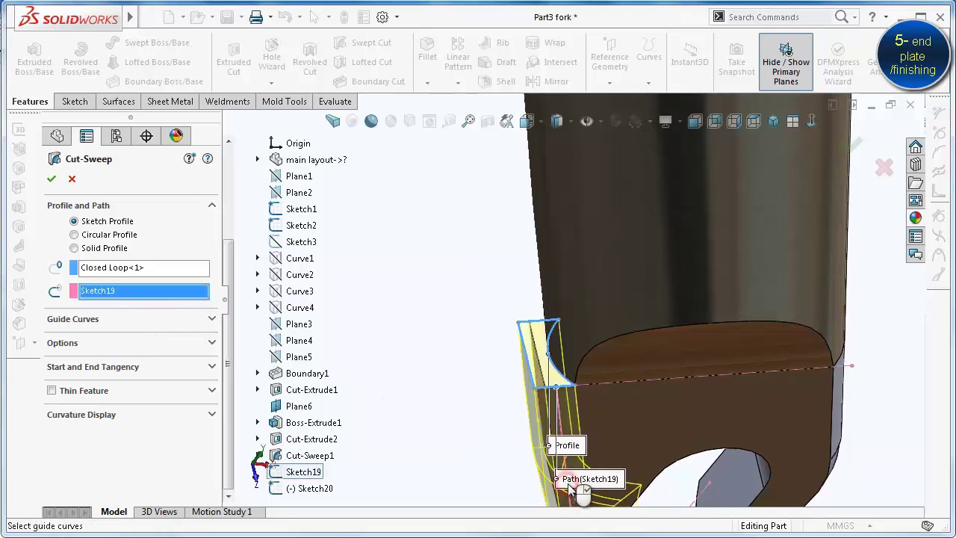
pyautogui.click(57, 177)
pyautogui.click(415, 336)
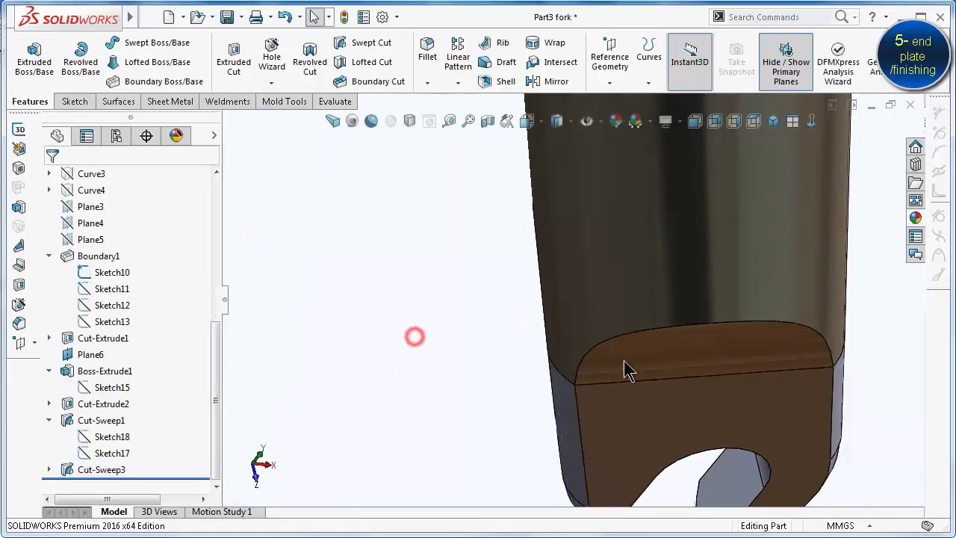
pyautogui.moveTo(626, 370)
pyautogui.mouseDown(button='middle')
pyautogui.moveTo(613, 388)
pyautogui.moveTo(675, 469)
pyautogui.moveTo(849, 392)
pyautogui.moveTo(827, 417)
pyautogui.mouseUp(button='middle')
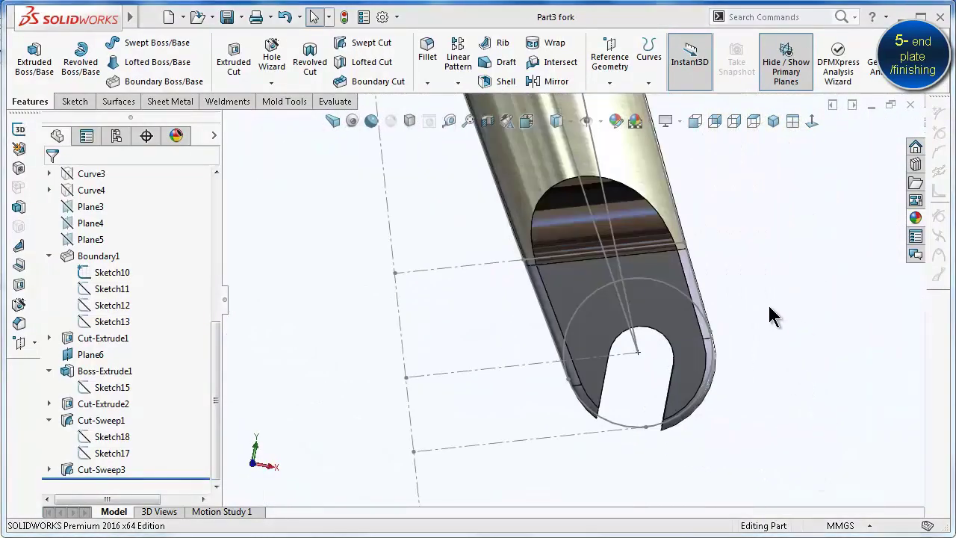
pyautogui.moveTo(773, 316)
pyautogui.mouseDown(button='middle')
pyautogui.moveTo(751, 315)
pyautogui.moveTo(769, 302)
pyautogui.mouseUp(button='middle')
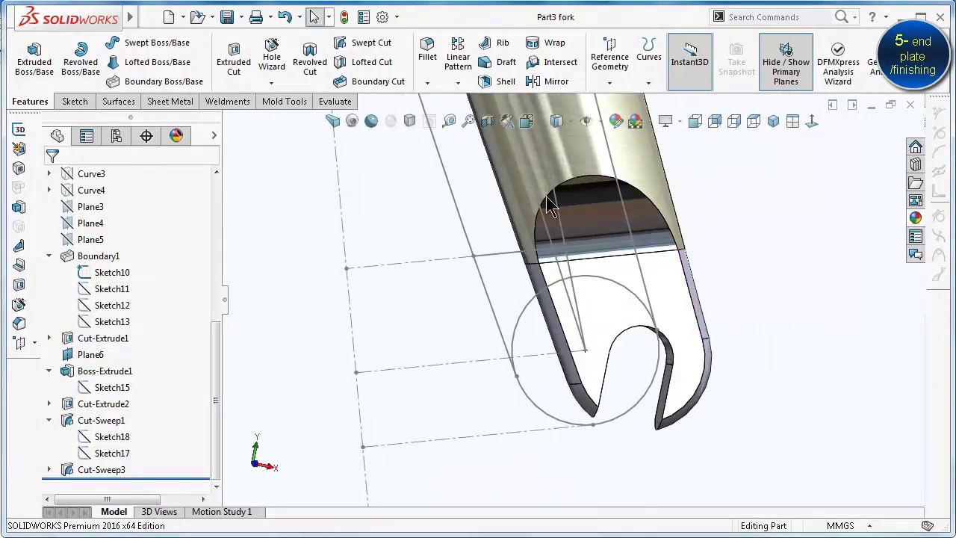
# Fillet the dropout's flat end face and its second face with a 0.25 mm radius
pyautogui.click(427, 51)
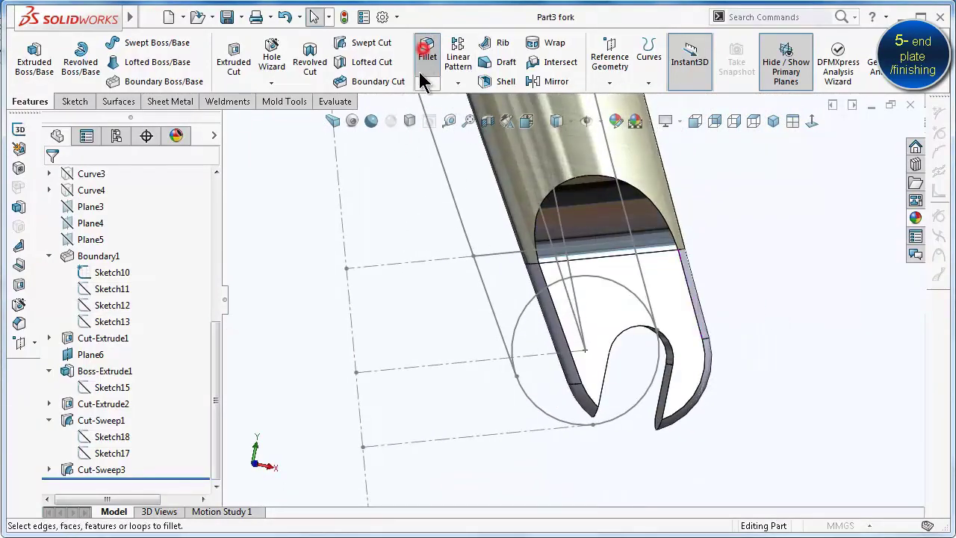
pyautogui.write('0.5')
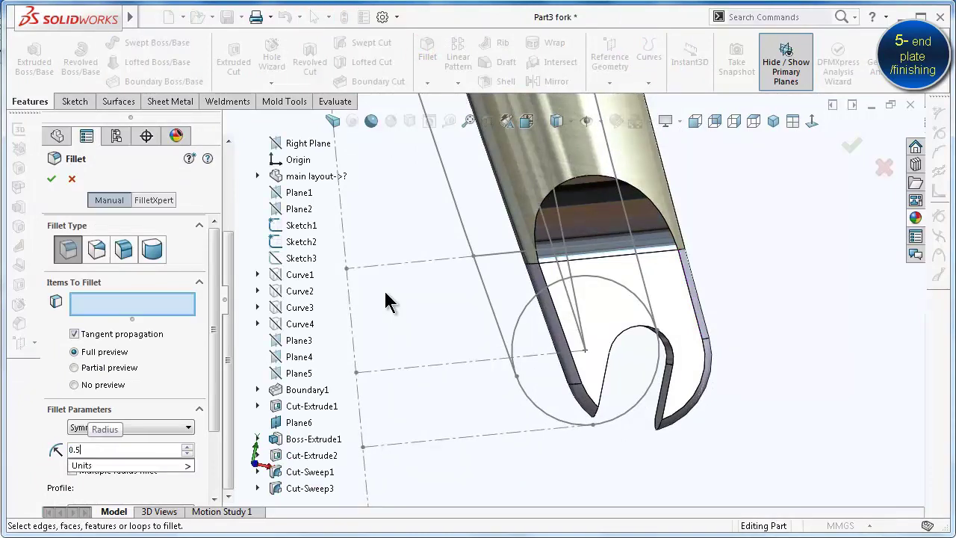
pyautogui.click(595, 315)
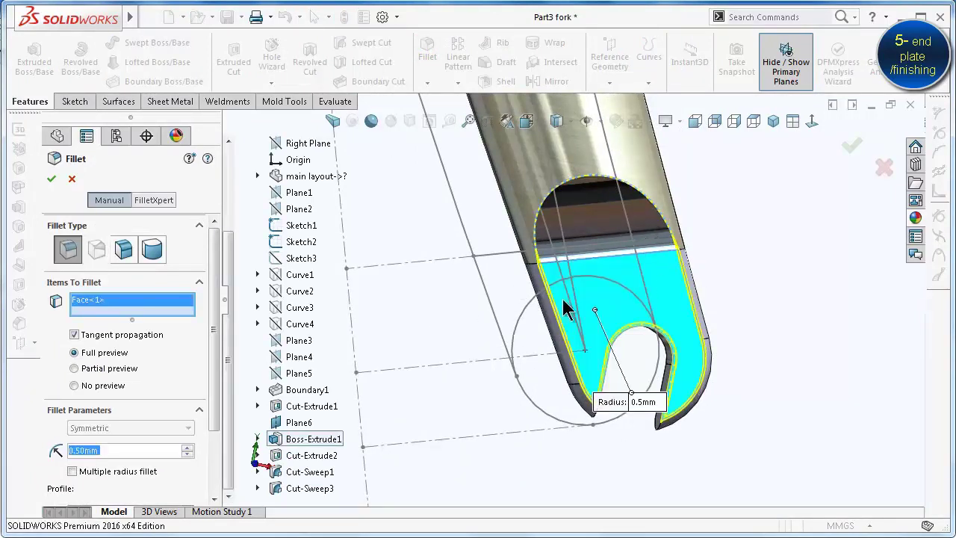
pyautogui.write('0.25')
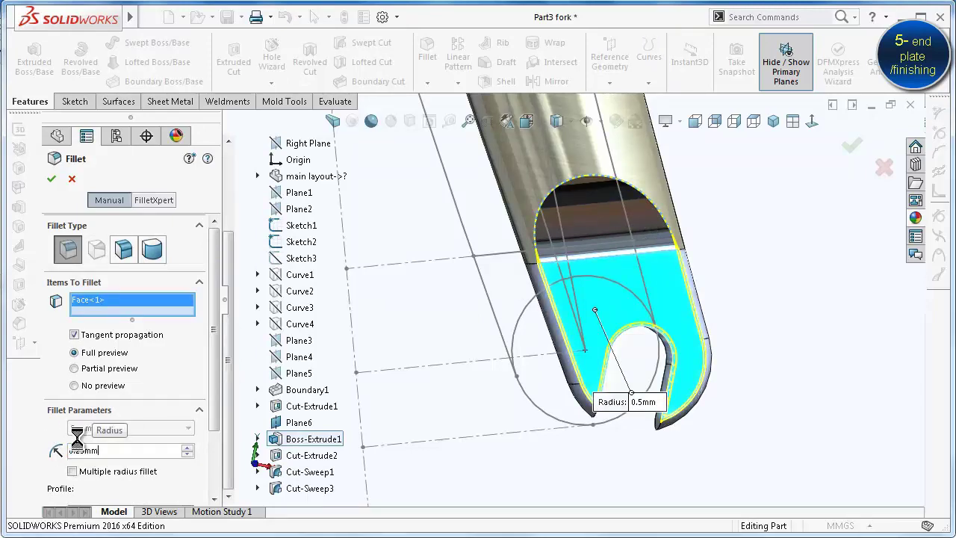
pyautogui.press('Return')
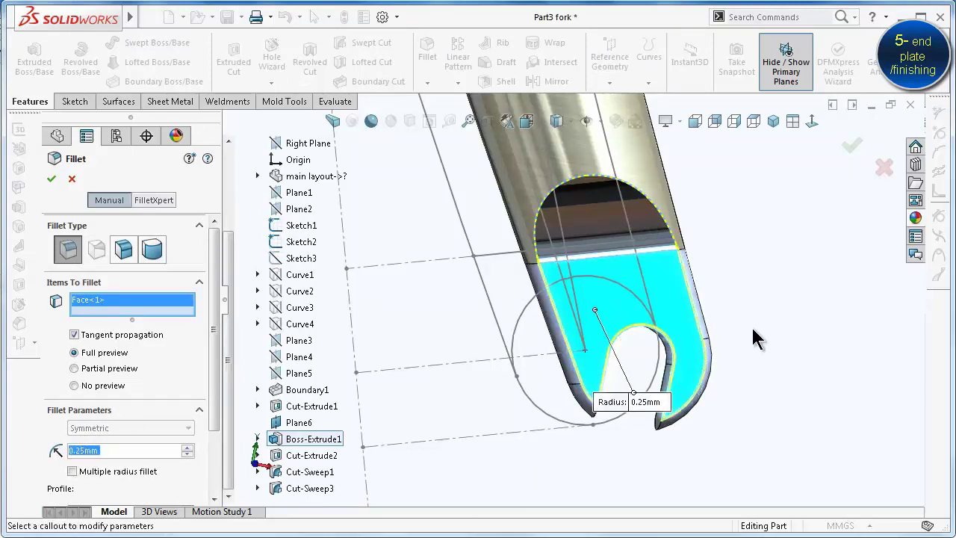
pyautogui.moveTo(754, 337); pyautogui.dragTo(605, 340, button='middle')
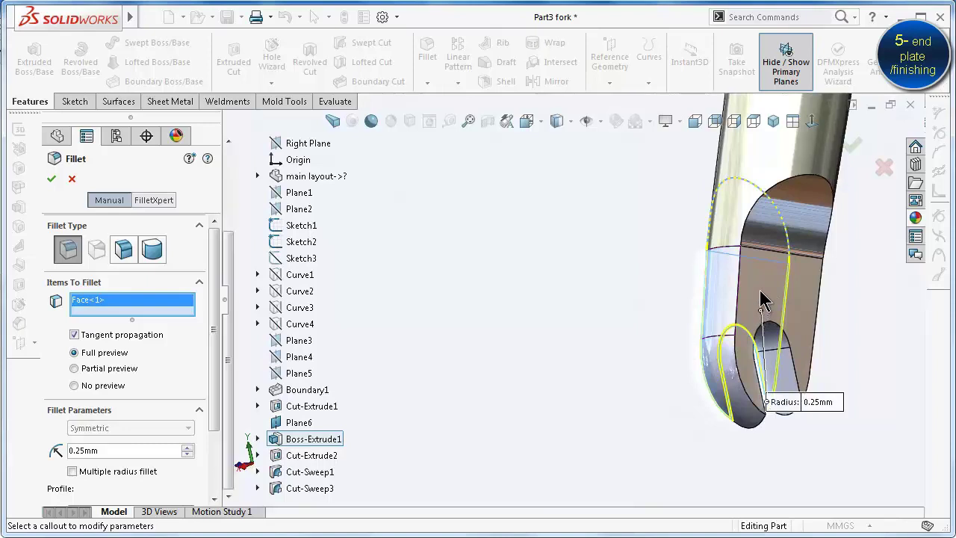
pyautogui.click(760, 289)
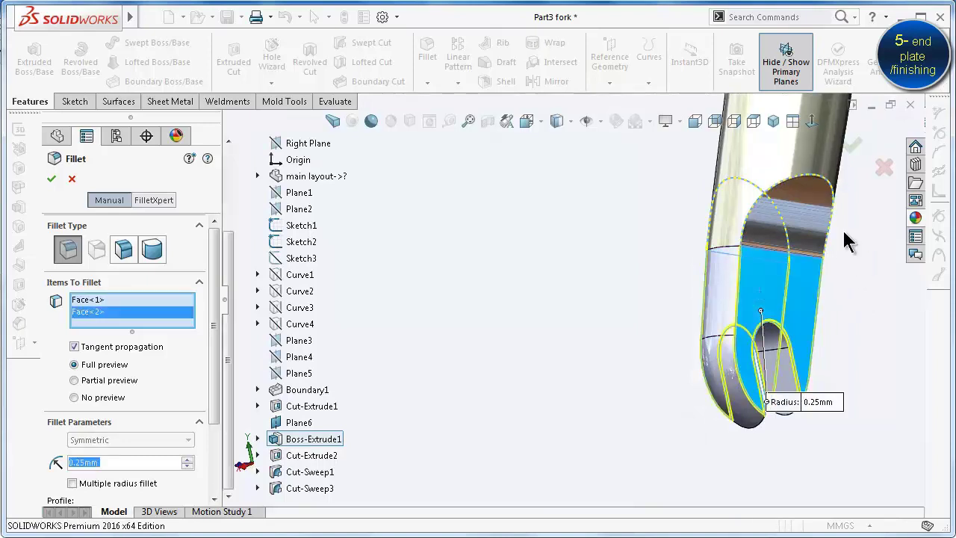
pyautogui.click(855, 144)
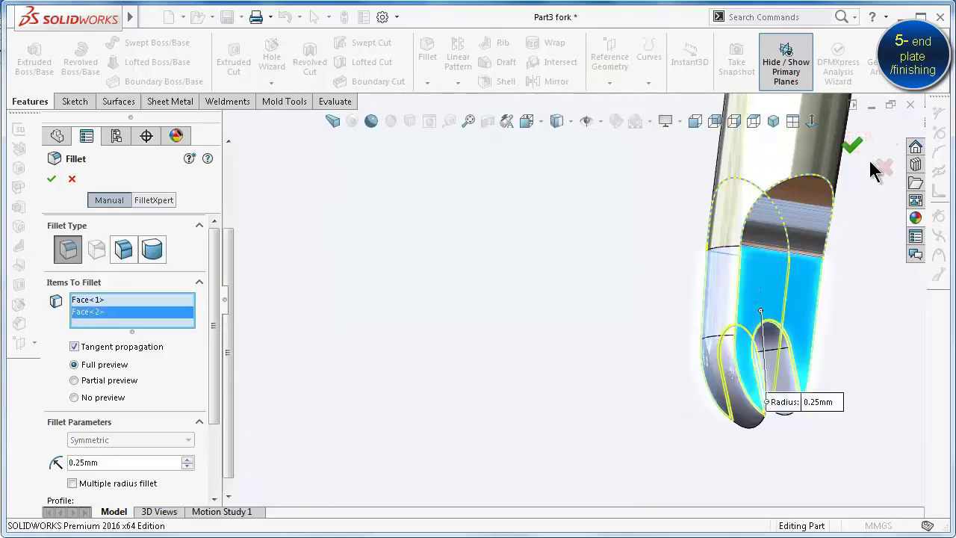
pyautogui.scroll(-3, 763, 279)
pyautogui.scroll(-3, 772, 191)
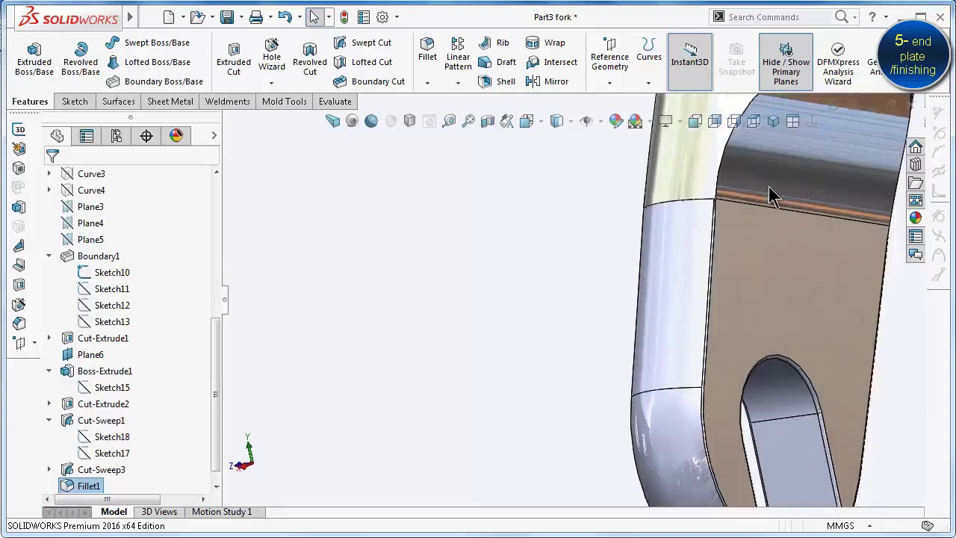
pyautogui.scroll(-3, 742, 314)
pyautogui.scroll(-2, 627, 180)
pyautogui.moveTo(627, 179)
pyautogui.mouseDown(button='middle')
pyautogui.moveTo(698, 326)
pyautogui.moveTo(547, 79)
pyautogui.mouseUp(button='middle')
# Mirror the Fillet1 blade body about the tube's round end-cap face
pyautogui.click(548, 81)
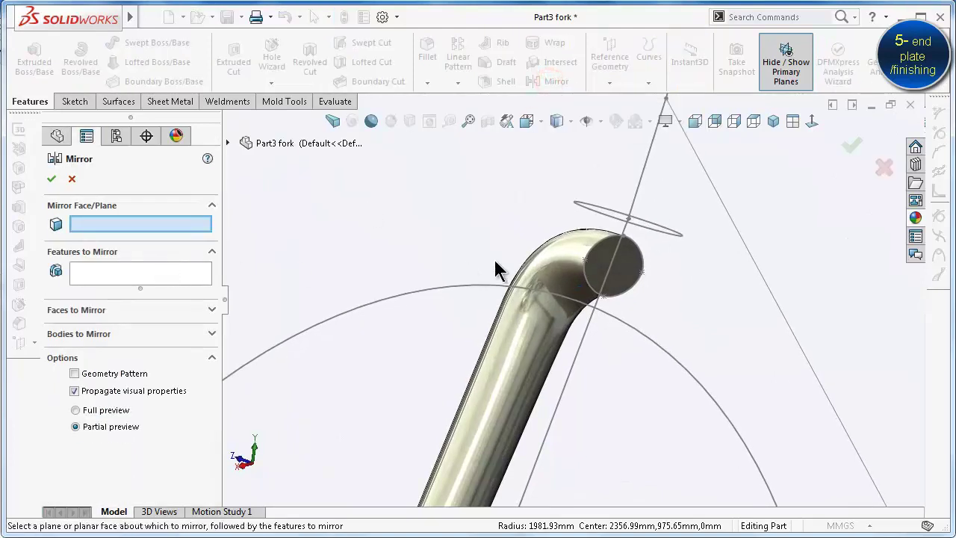
pyautogui.click(619, 270)
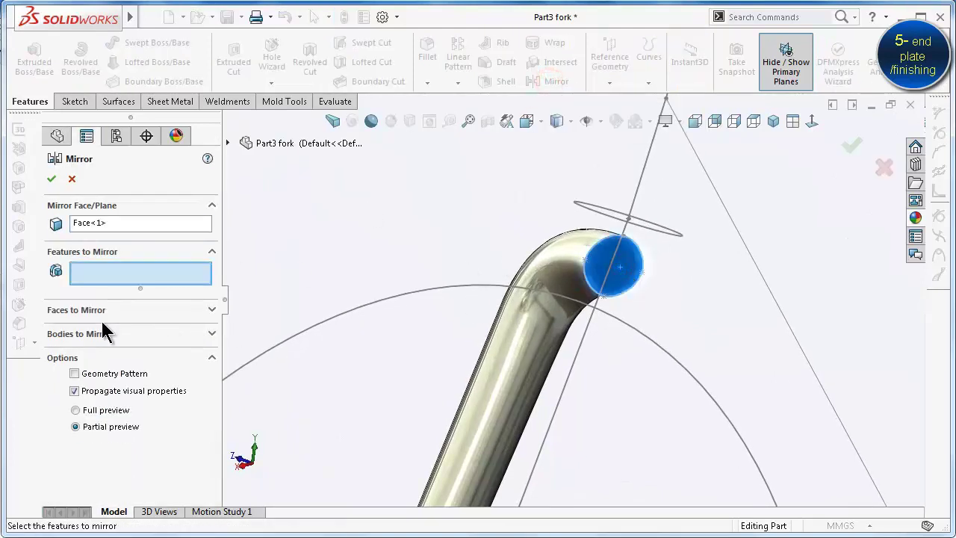
pyautogui.click(127, 336)
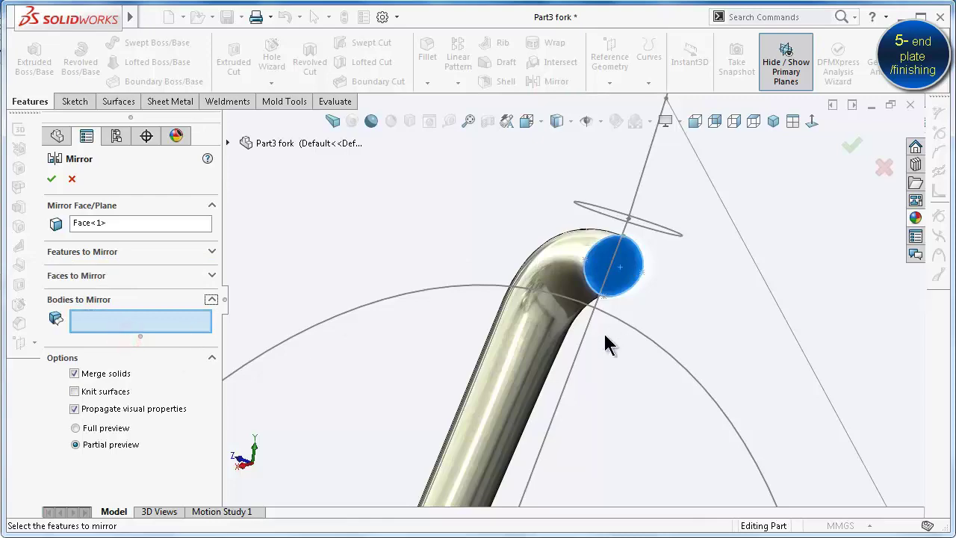
pyautogui.click(519, 340)
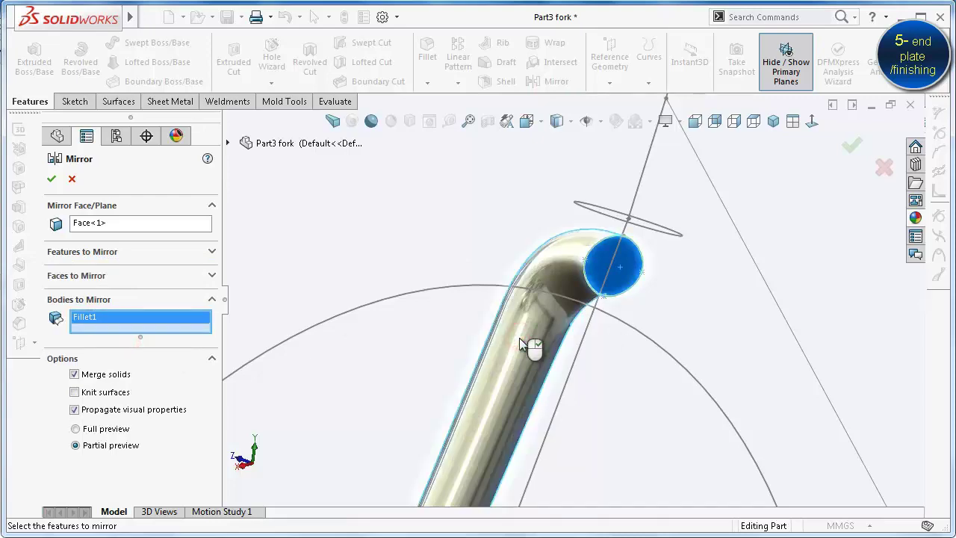
pyautogui.rightClick(519, 337)
pyautogui.press('Left')
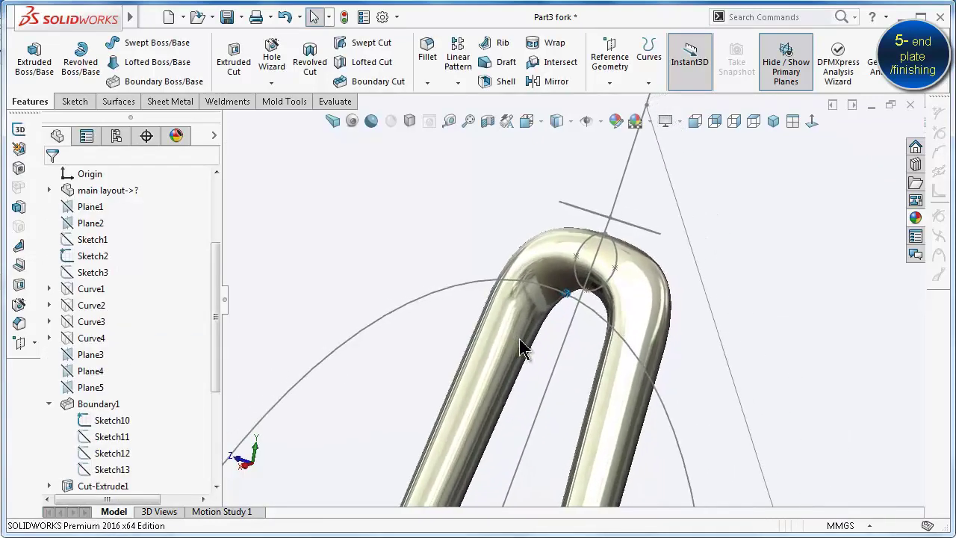
pyautogui.press('Left')
pyautogui.press('Left')
pyautogui.press('Left')
pyautogui.press('Left')
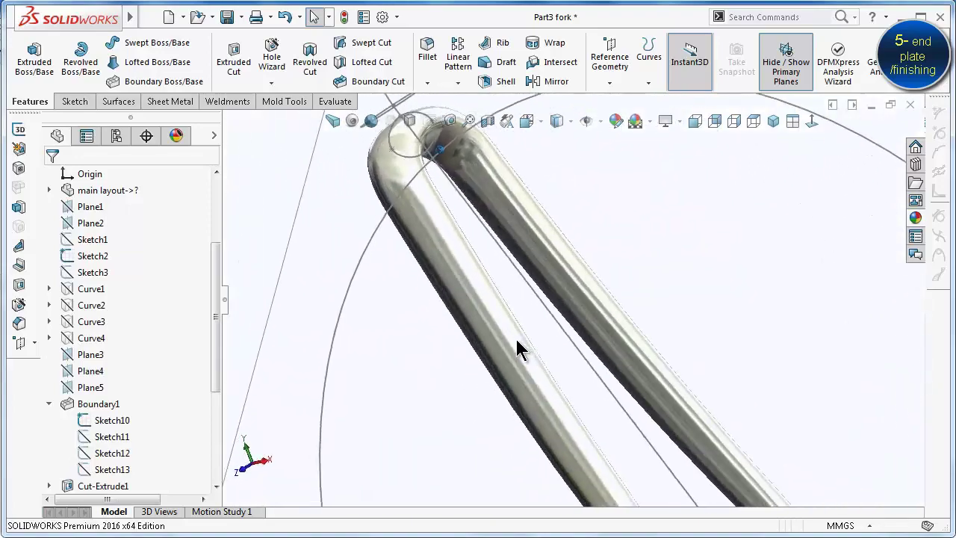
pyautogui.press('Left')
pyautogui.press('Left')
pyautogui.press('Left')
pyautogui.press('Left')
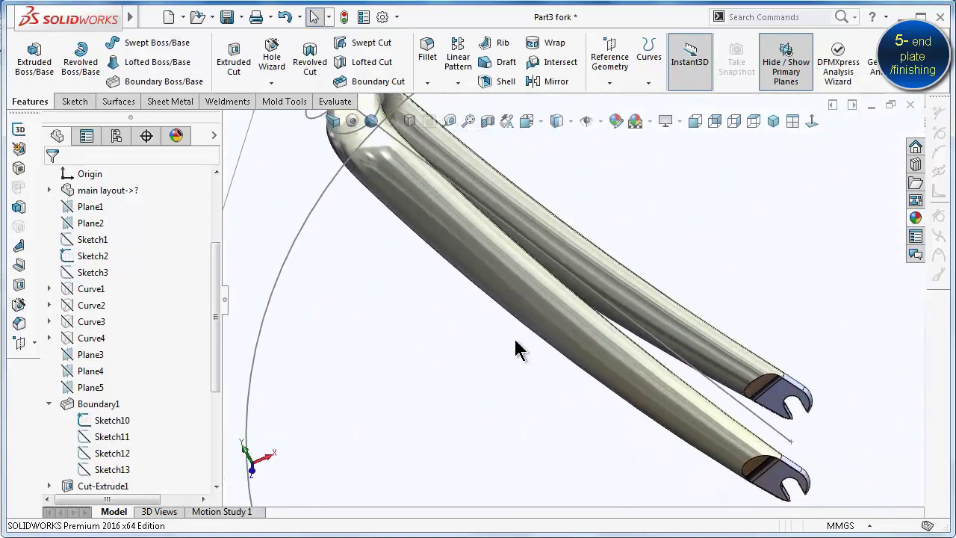
pyautogui.press('Left')
pyautogui.press('Left')
pyautogui.press('Left')
pyautogui.press('Left')
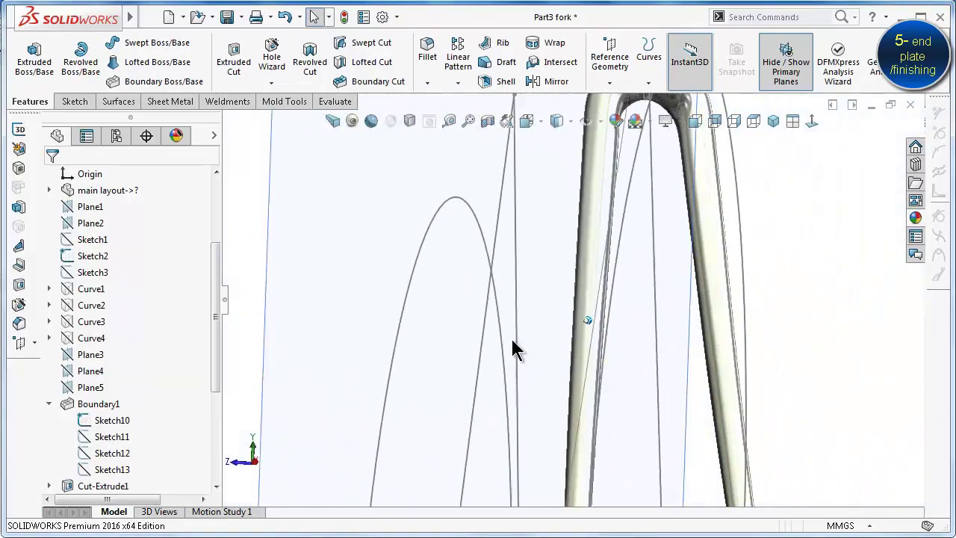
pyautogui.press('Left')
pyautogui.press('Left')
pyautogui.press('Left')
pyautogui.press('Left')
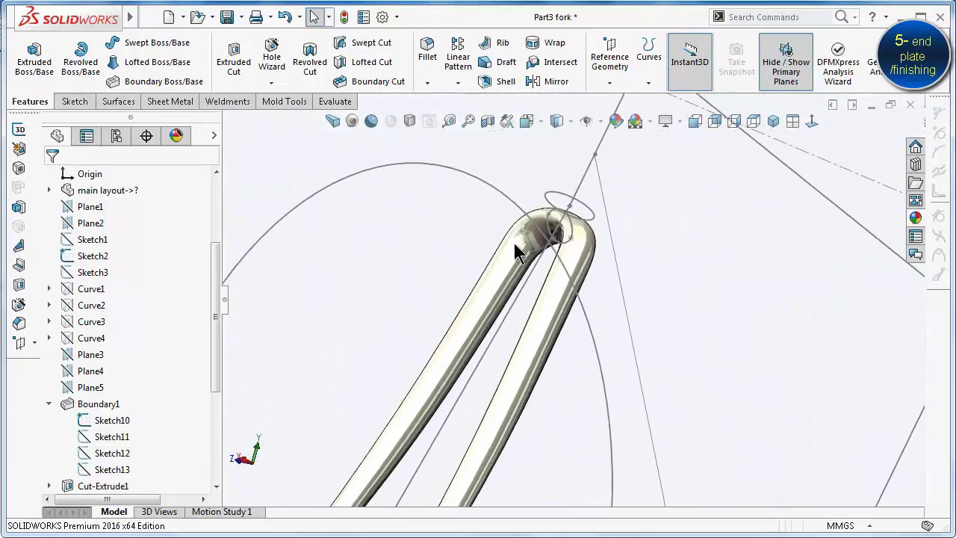
pyautogui.press('Left')
pyautogui.press('Left')
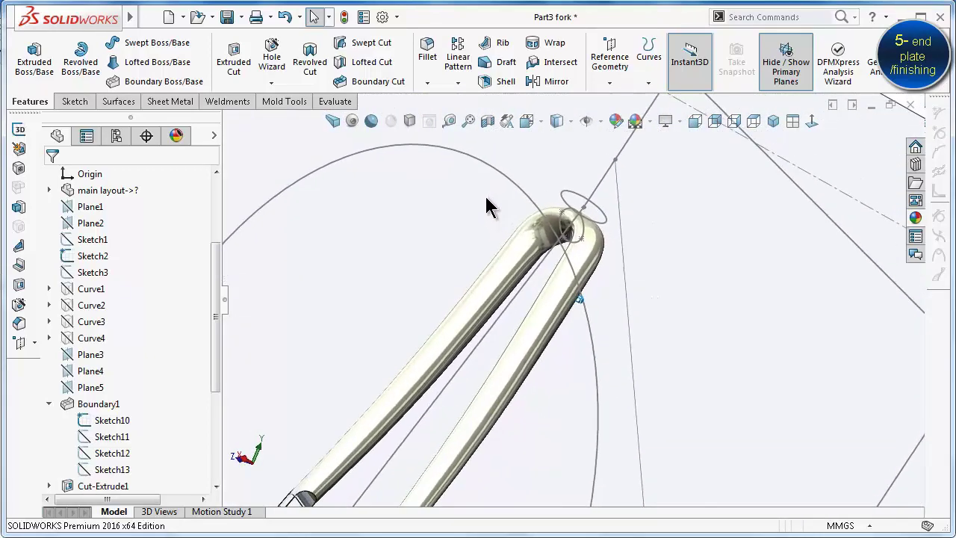
pyautogui.press('Left')
pyautogui.press('Left')
pyautogui.press('Left')
pyautogui.press('Left')
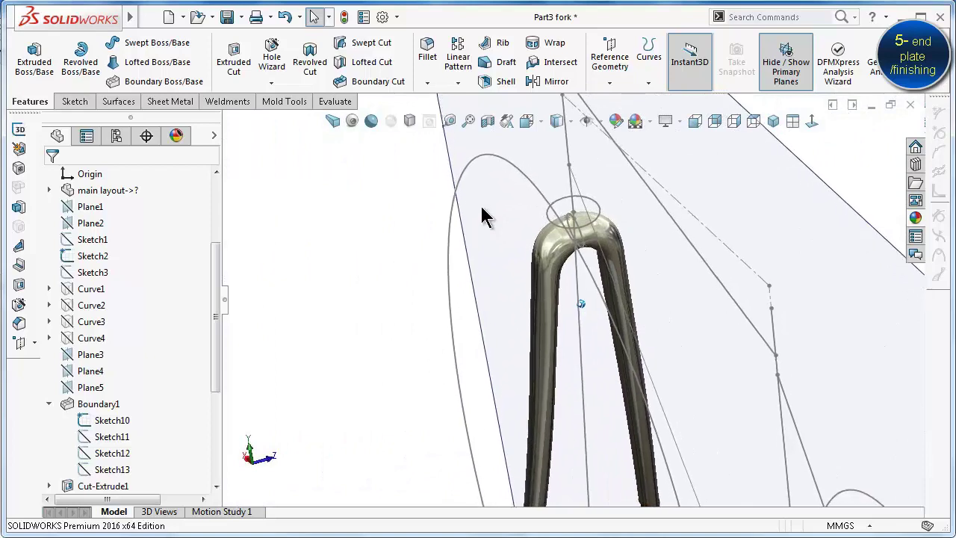
pyautogui.press('Left')
pyautogui.press('Left')
pyautogui.press('Left')
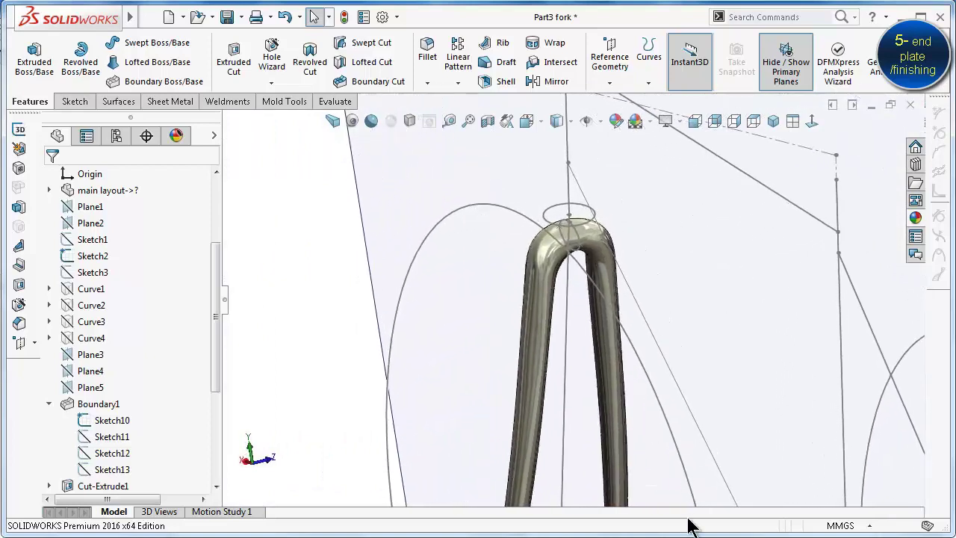
pyautogui.press('Left')
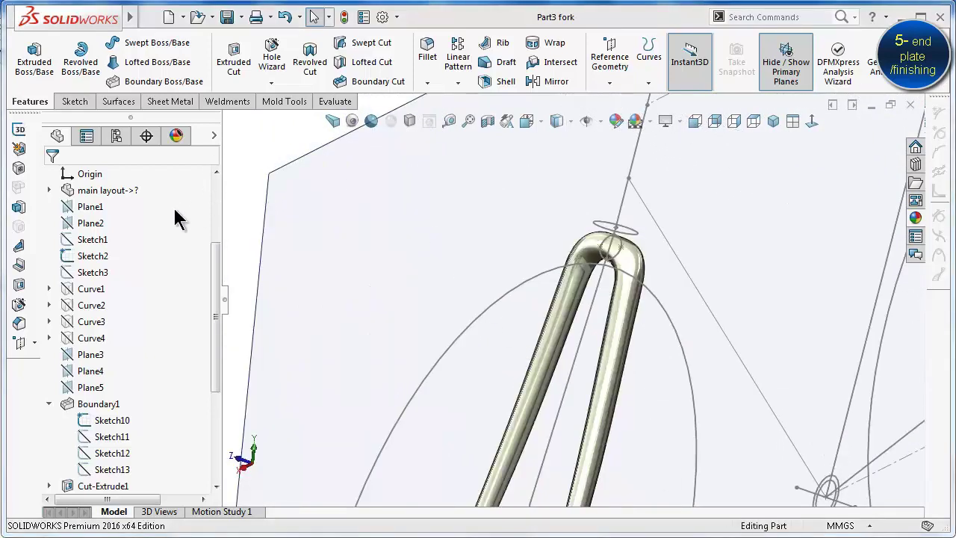
# Extrude the large layout arc as a Mid Plane surface, 20 mm deep
pyautogui.click(117, 101)
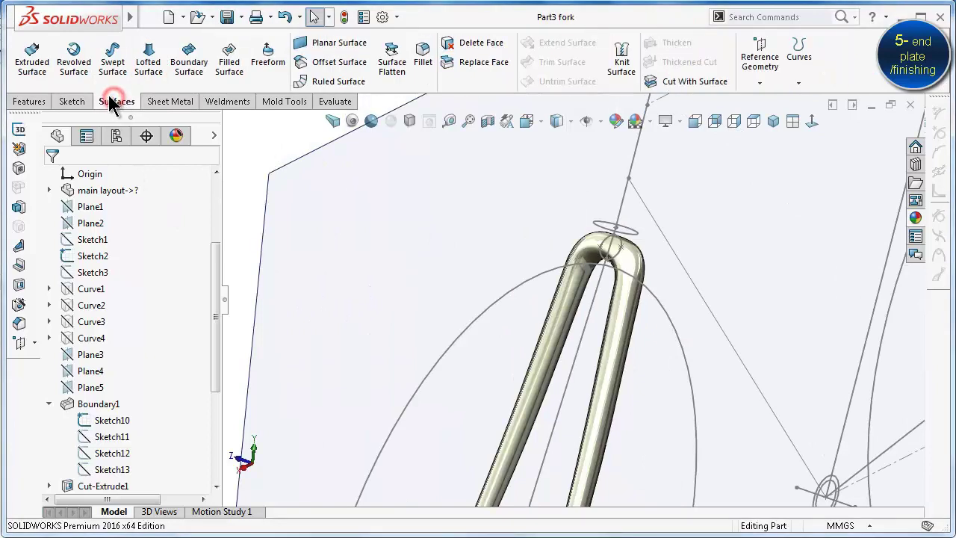
pyautogui.click(31, 65)
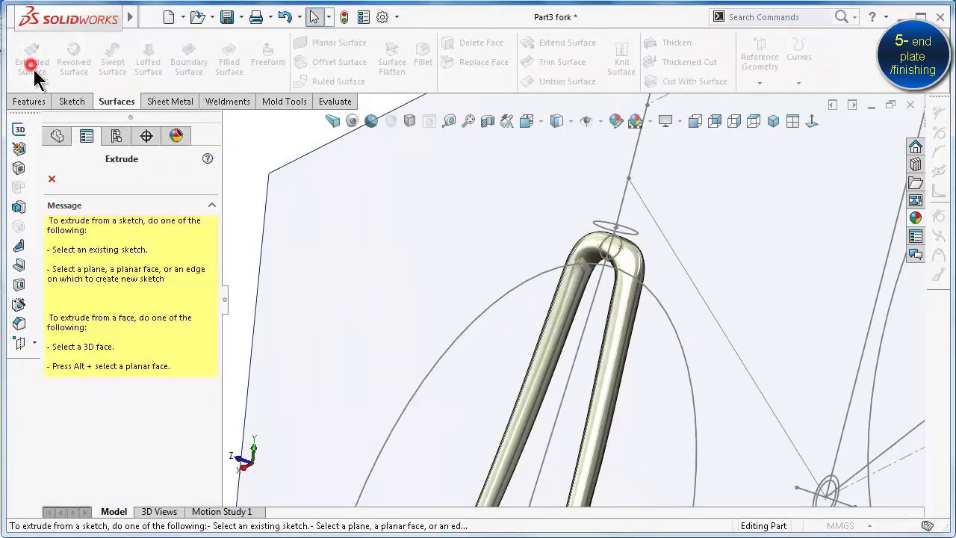
pyautogui.click(499, 300)
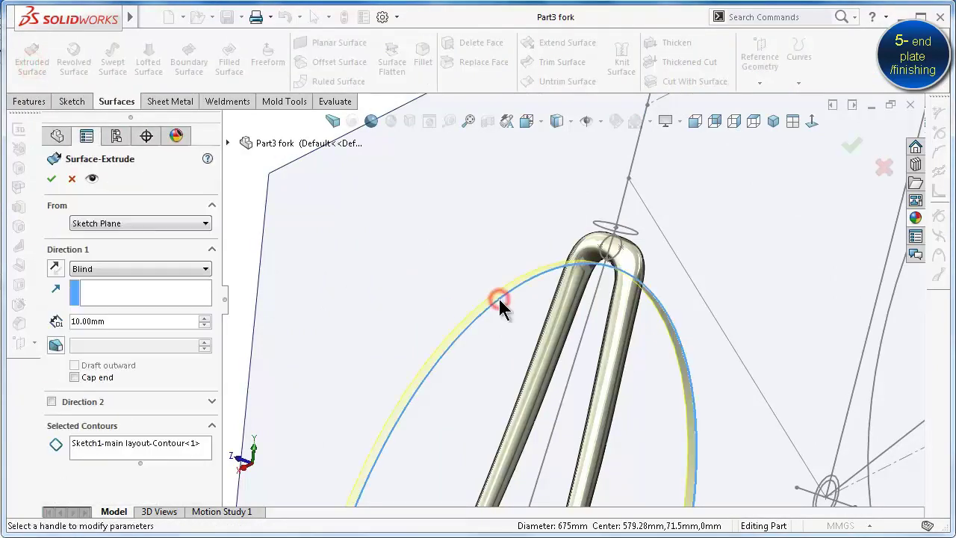
pyautogui.click(205, 320)
pyautogui.click(205, 320)
pyautogui.click(97, 270)
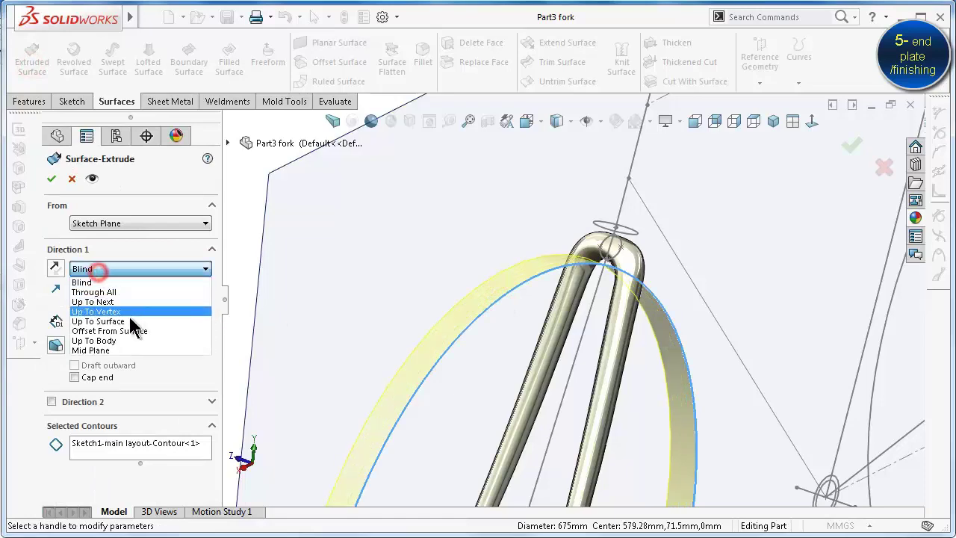
pyautogui.click(131, 360)
# Rotate the view around the fork crown to inspect the surface preview
pyautogui.scroll(-1, 625, 294)
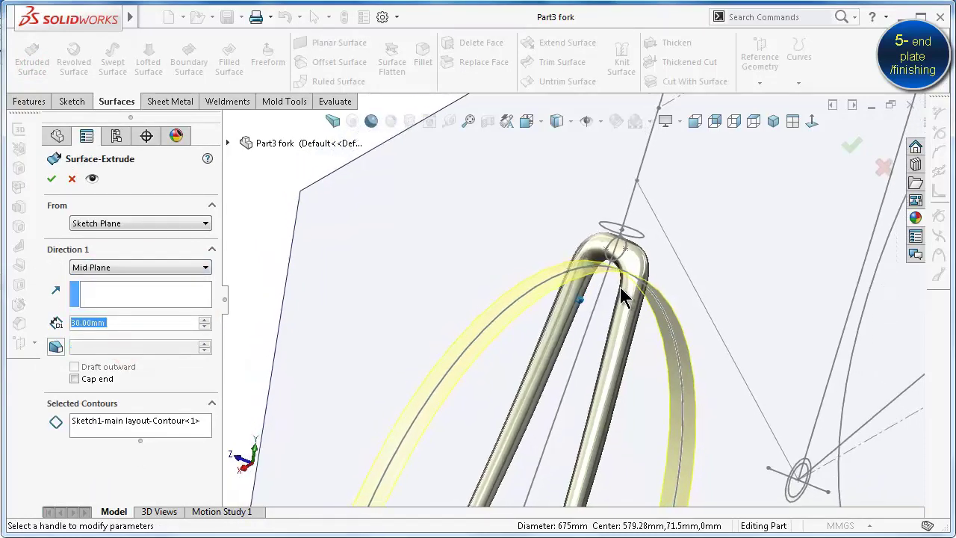
pyautogui.scroll(-2, 640, 284)
pyautogui.scroll(-3, 635, 271)
pyautogui.press('Left')
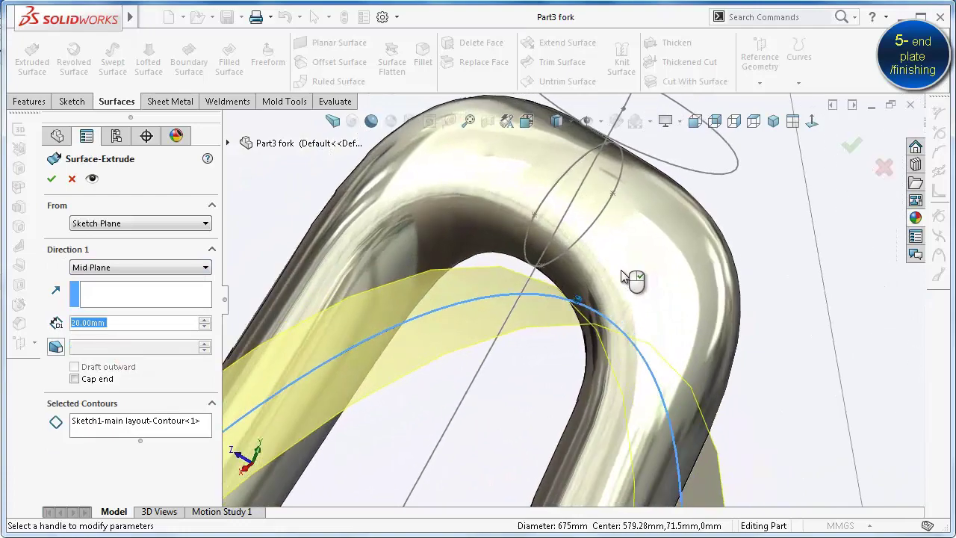
pyautogui.press('Left')
pyautogui.press('Left')
pyautogui.press('Left')
pyautogui.press('Left')
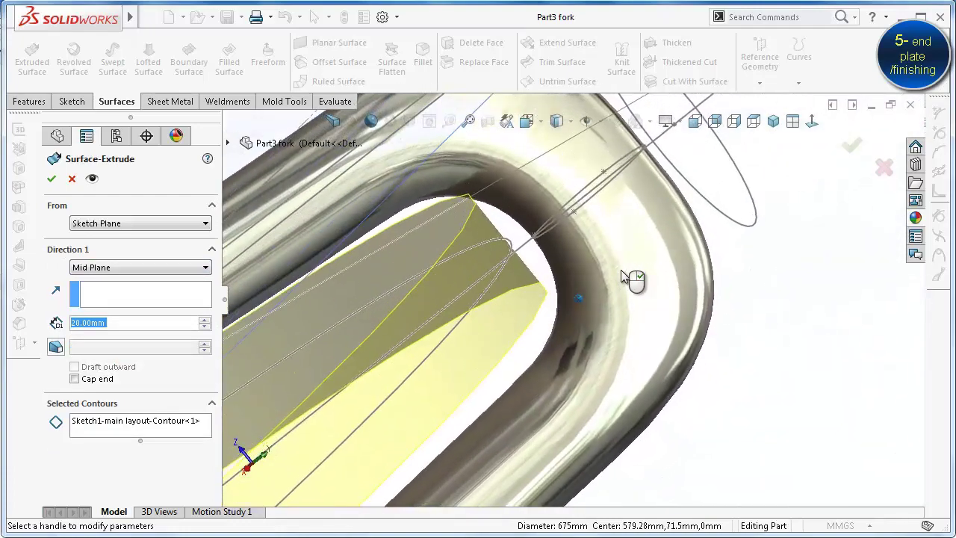
pyautogui.press('Left')
pyautogui.press('Left')
pyautogui.press('Left')
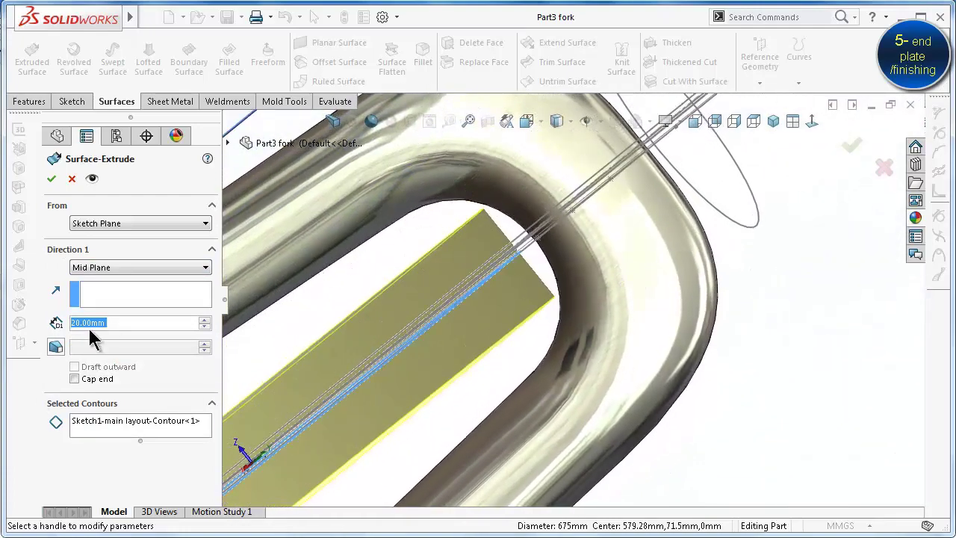
pyautogui.press('Left')
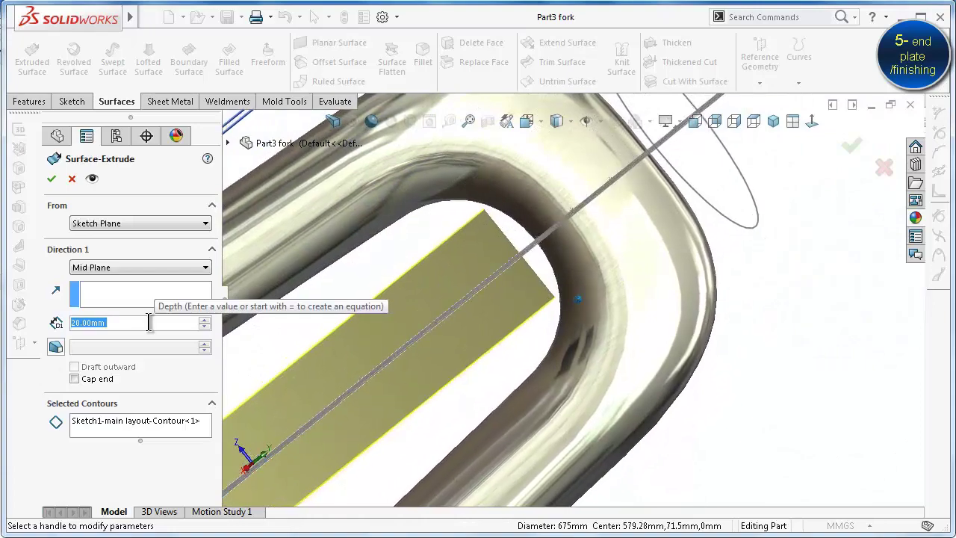
pyautogui.press('Left')
pyautogui.press('Left')
pyautogui.press('Left')
pyautogui.press('Left')
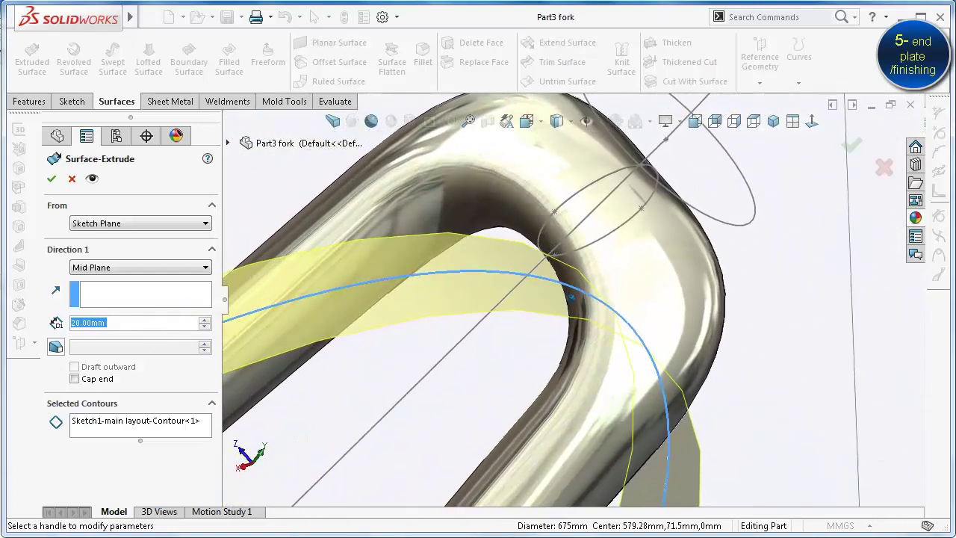
pyautogui.click(261, 183)
pyautogui.press('Left')
pyautogui.press('Left')
pyautogui.press('Left')
pyautogui.press('Left')
pyautogui.press('Left')
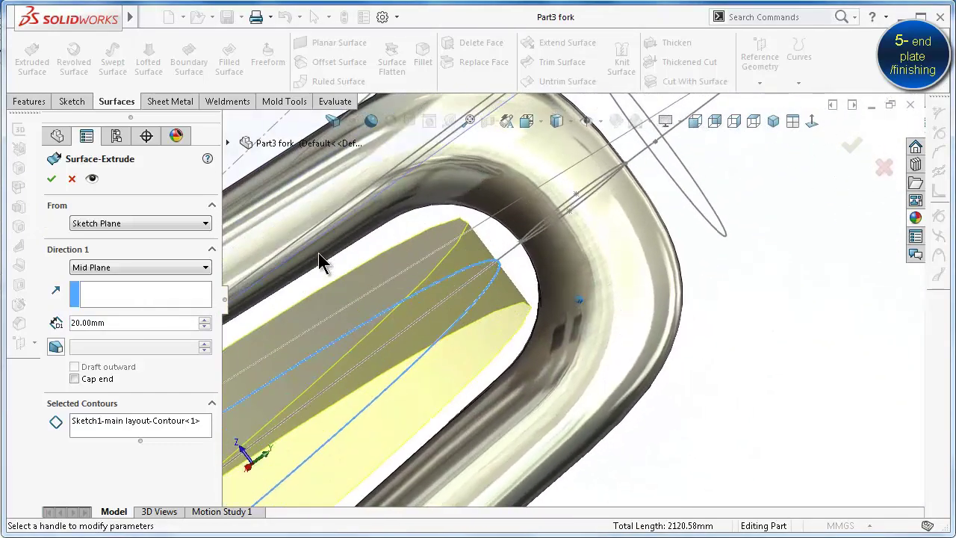
pyautogui.press('Left')
pyautogui.press('Left')
pyautogui.press('Left')
pyautogui.press('Left')
pyautogui.press('Left')
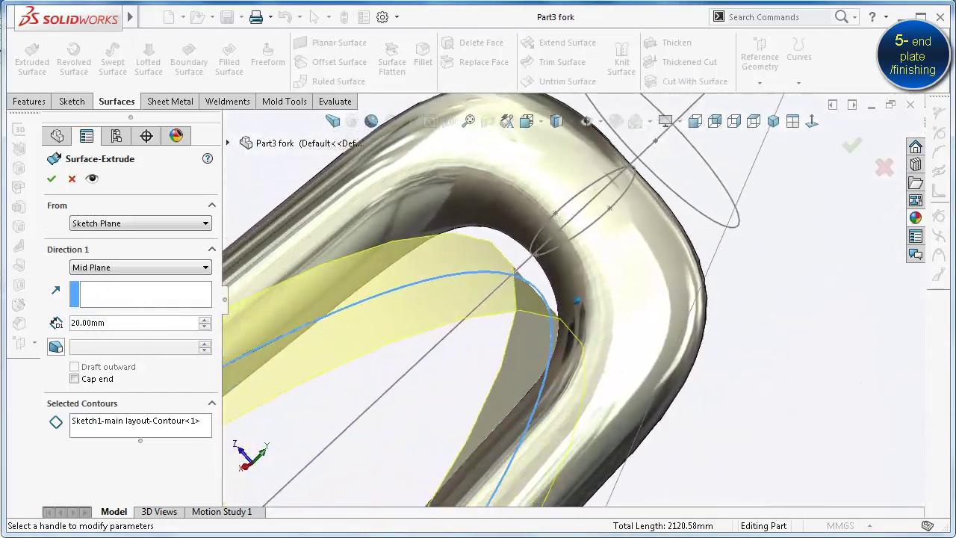
pyautogui.press('Left')
pyautogui.press('Left')
pyautogui.click(759, 456)
pyautogui.press('Left')
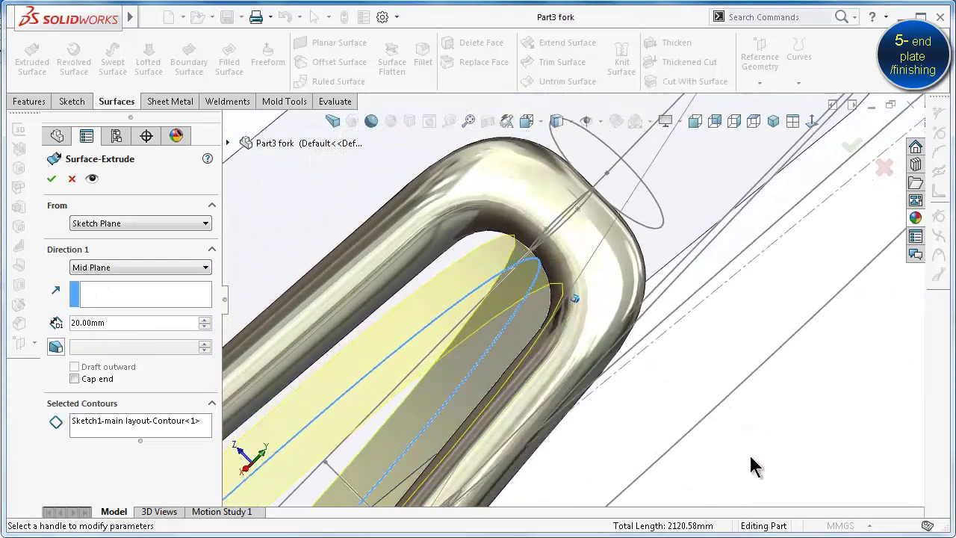
pyautogui.press('Left')
pyautogui.press('Left')
pyautogui.press('Left')
pyautogui.press('Left')
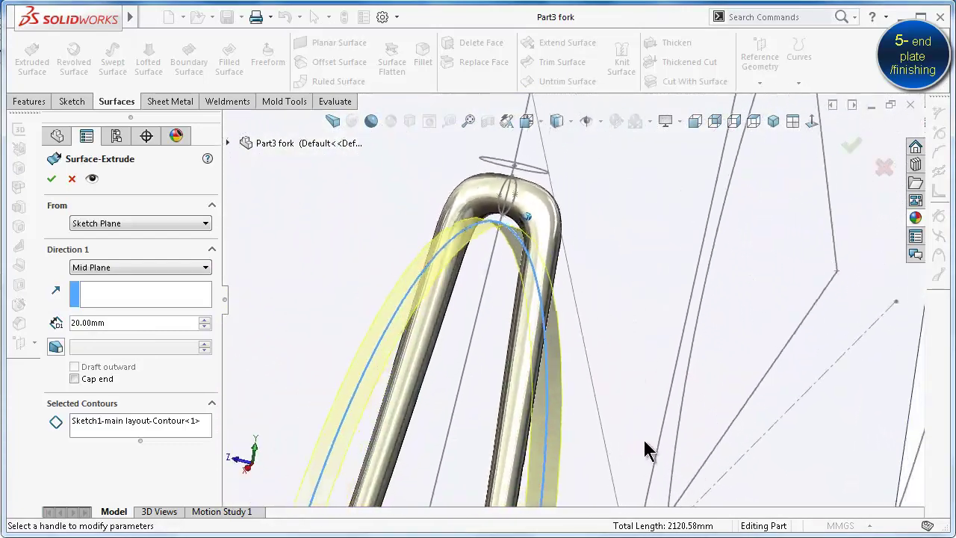
pyautogui.press('Left')
pyautogui.press('Left')
pyautogui.press('Left')
pyautogui.press('Left')
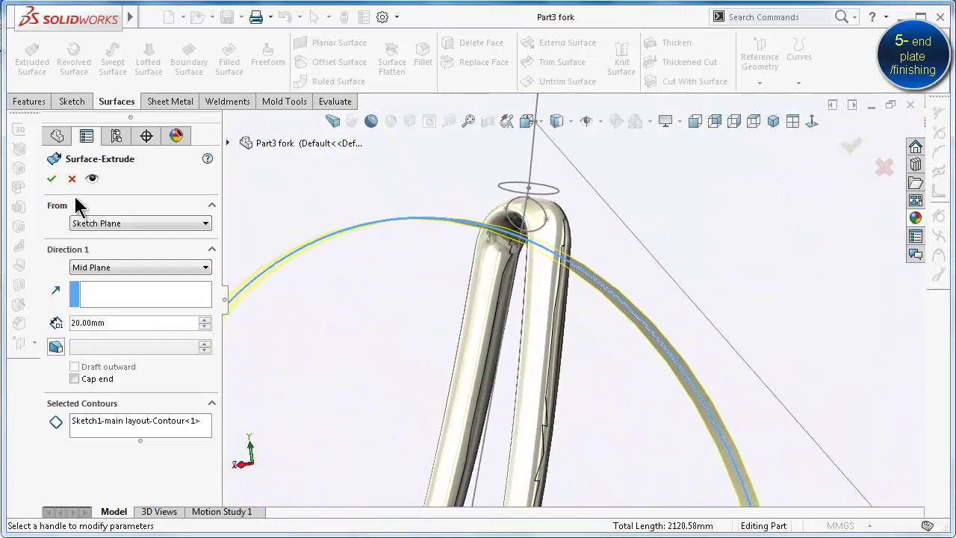
# Cancel the Surface-Extrude and select Plane2 in the feature tree
pyautogui.click(72, 180)
pyautogui.press('Left')
pyautogui.press('Left')
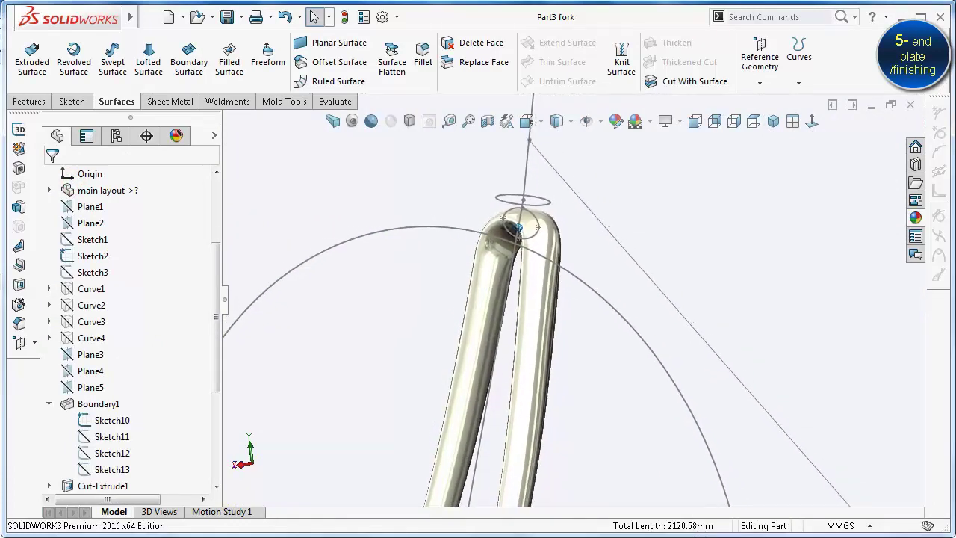
pyautogui.press('Left')
pyautogui.press('Left')
pyautogui.press('Left')
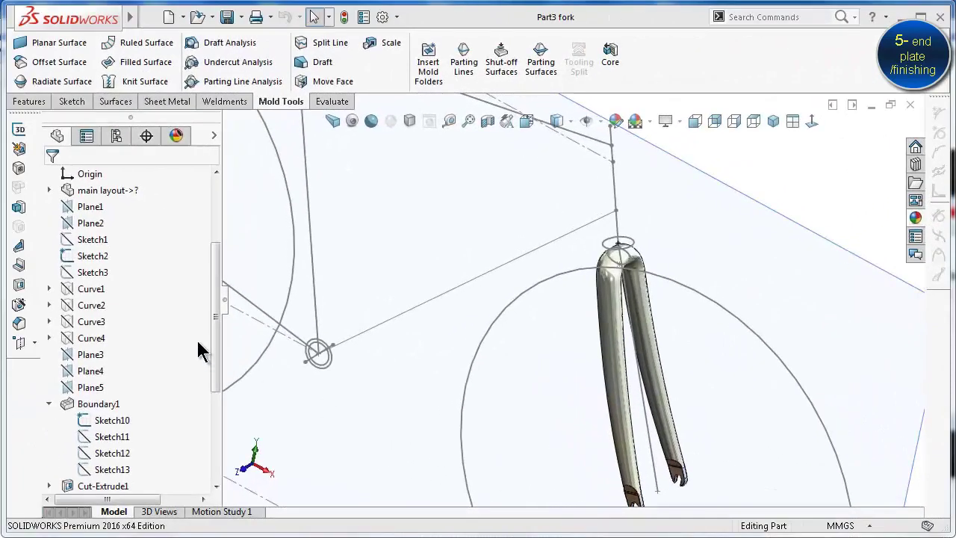
pyautogui.moveTo(212, 308); pyautogui.dragTo(214, 252)
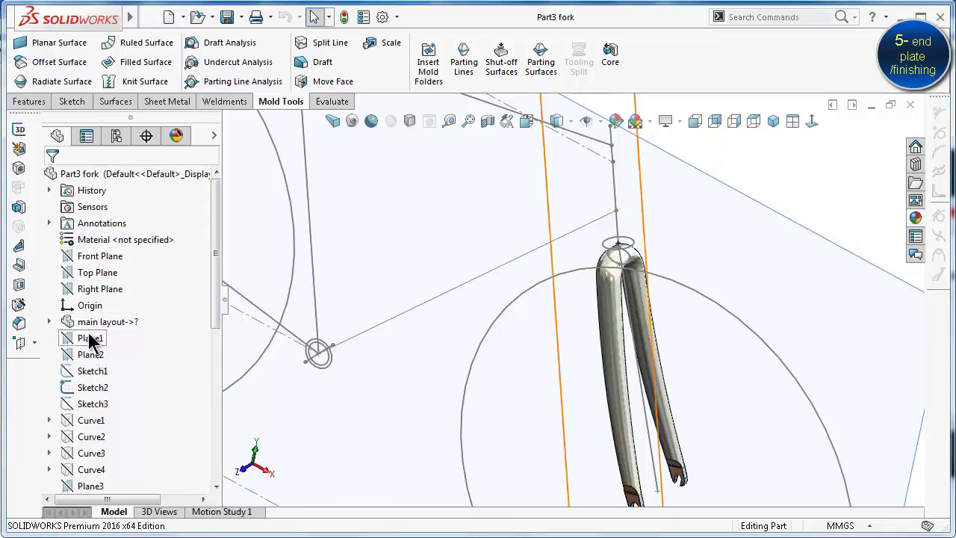
pyautogui.click(91, 355)
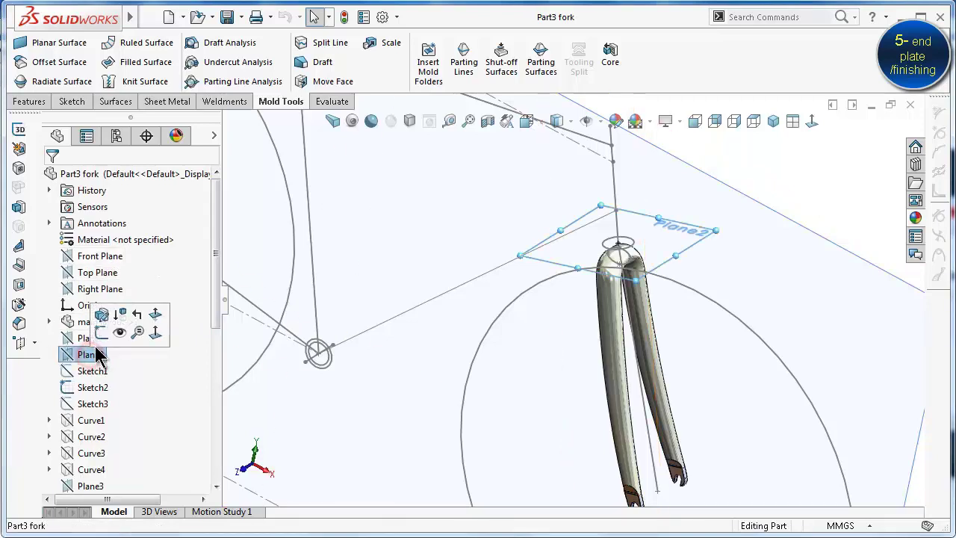
# Start a new sketch on Plane2 and turn the view to face it squarely
pyautogui.click(105, 332)
pyautogui.click(811, 121)
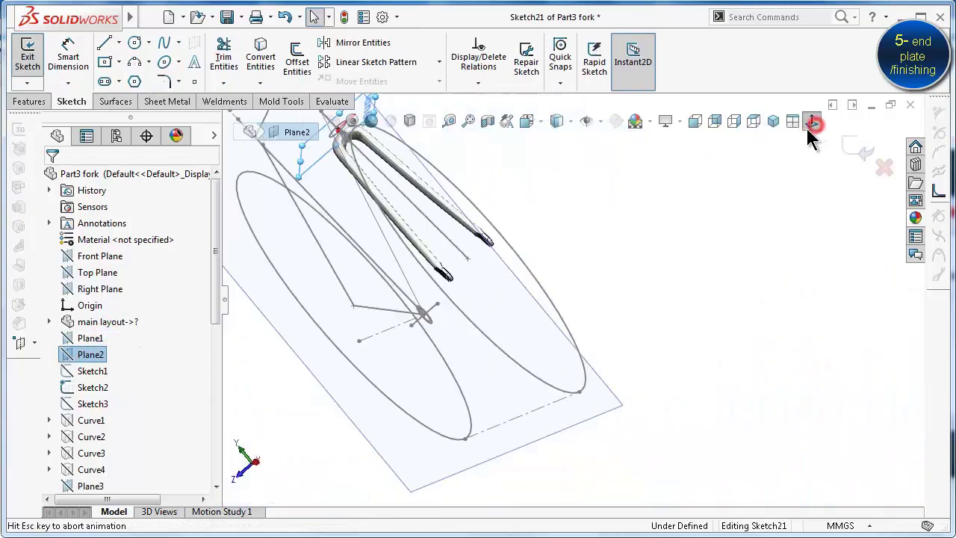
pyautogui.scroll(-3, 486, 306)
pyautogui.scroll(-3, 537, 302)
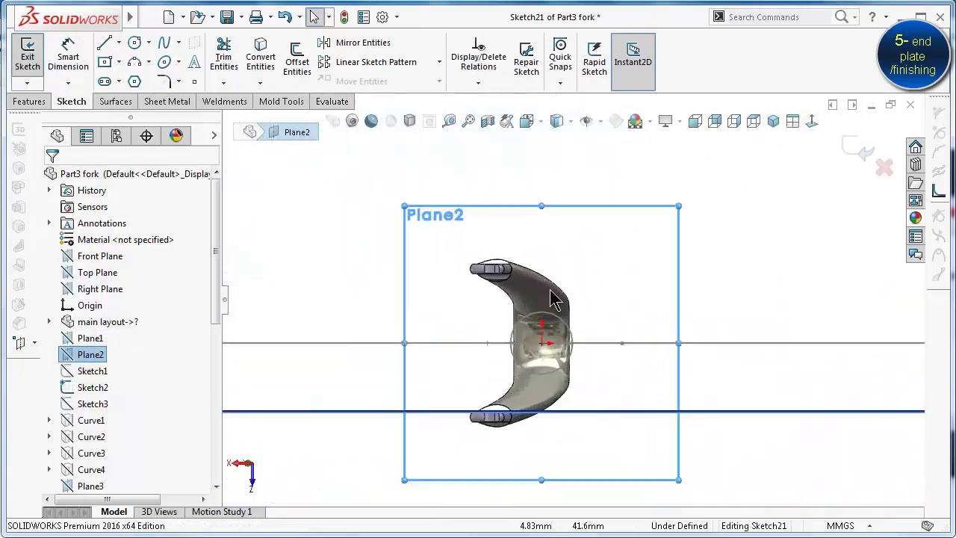
pyautogui.scroll(-3, 556, 313)
pyautogui.click(812, 121)
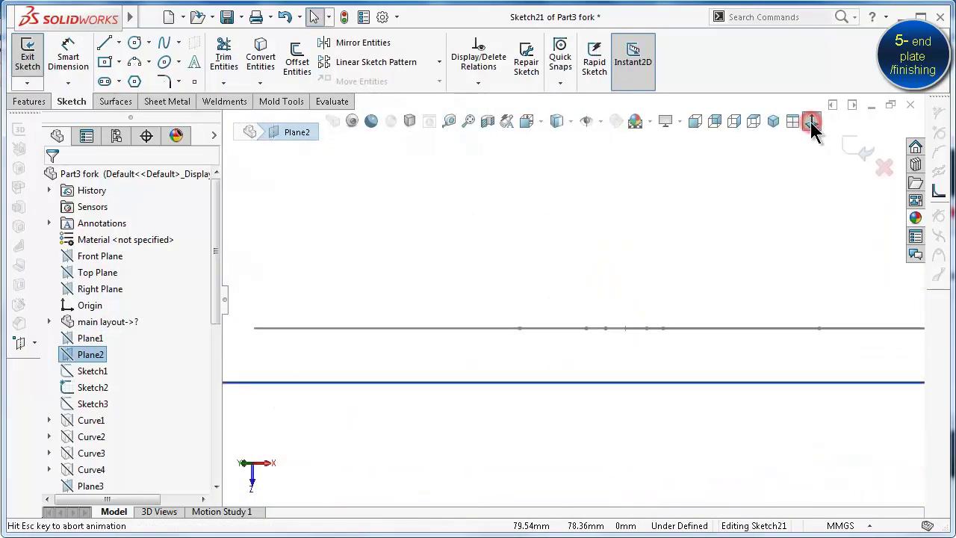
pyautogui.scroll(-2, 649, 298)
pyautogui.scroll(-2, 620, 298)
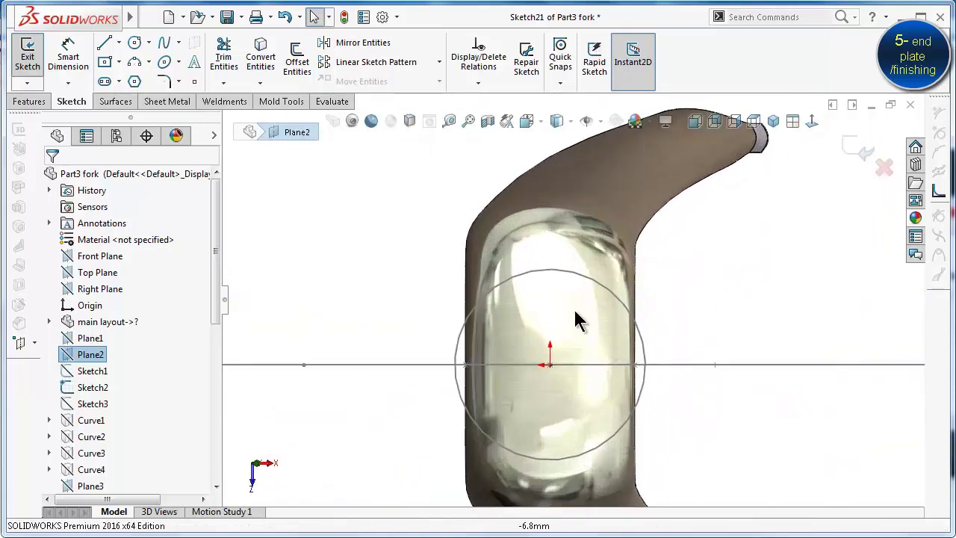
pyautogui.scroll(-2, 575, 323)
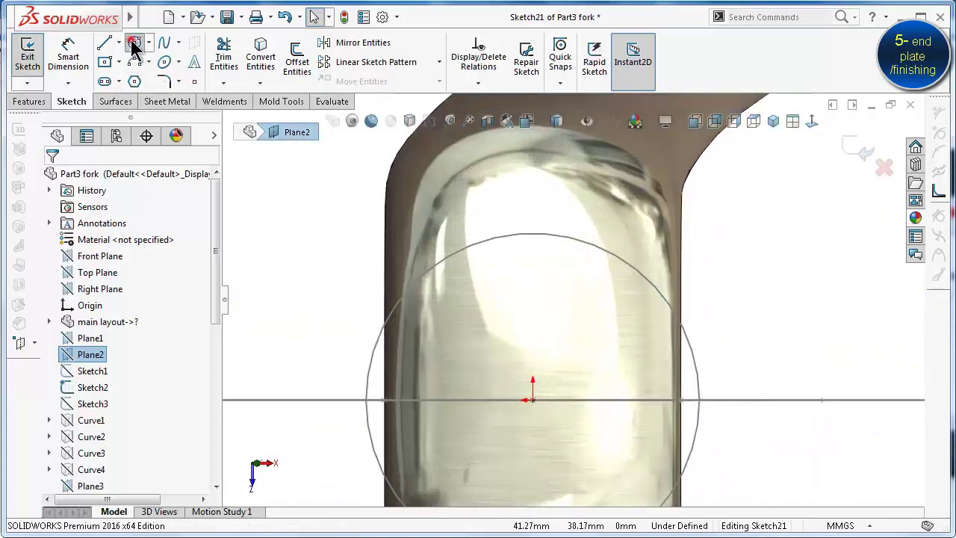
# Draw a circle centred on the origin and dimension its diameter to 35 mm
pyautogui.click(133, 45)
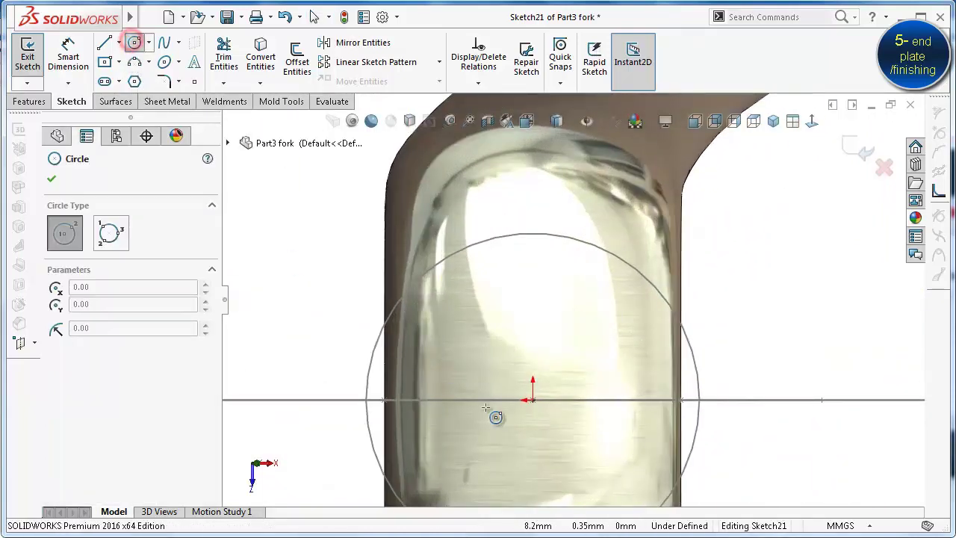
pyautogui.click(531, 401)
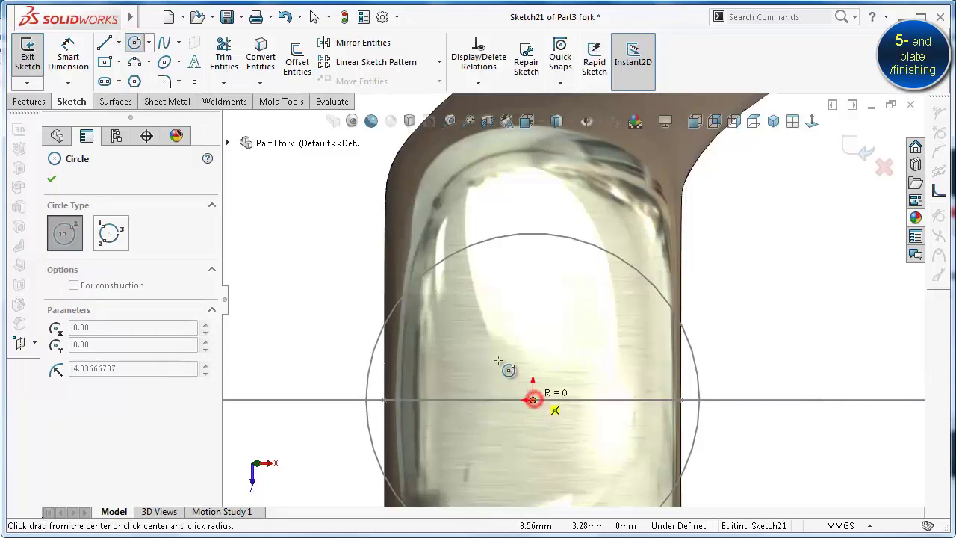
pyautogui.click(486, 309)
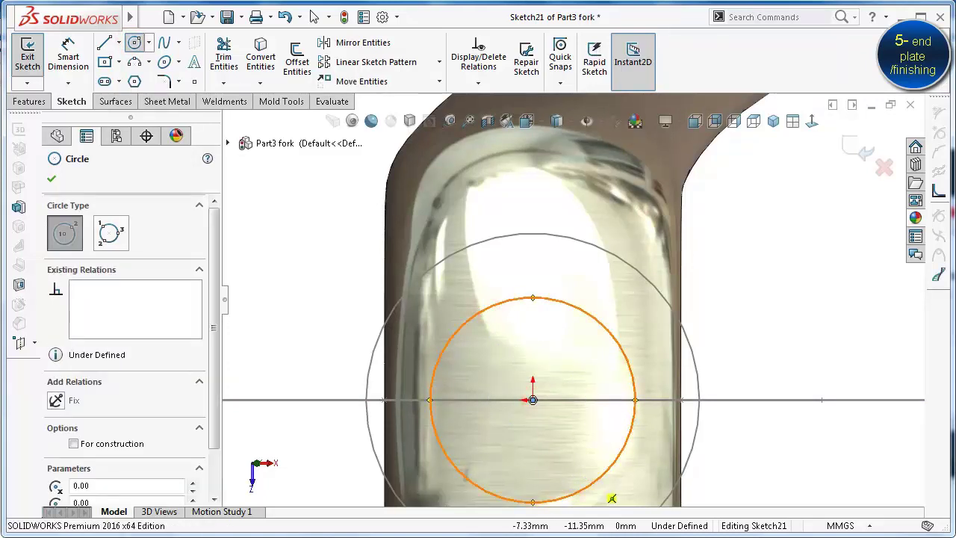
pyautogui.press('d')
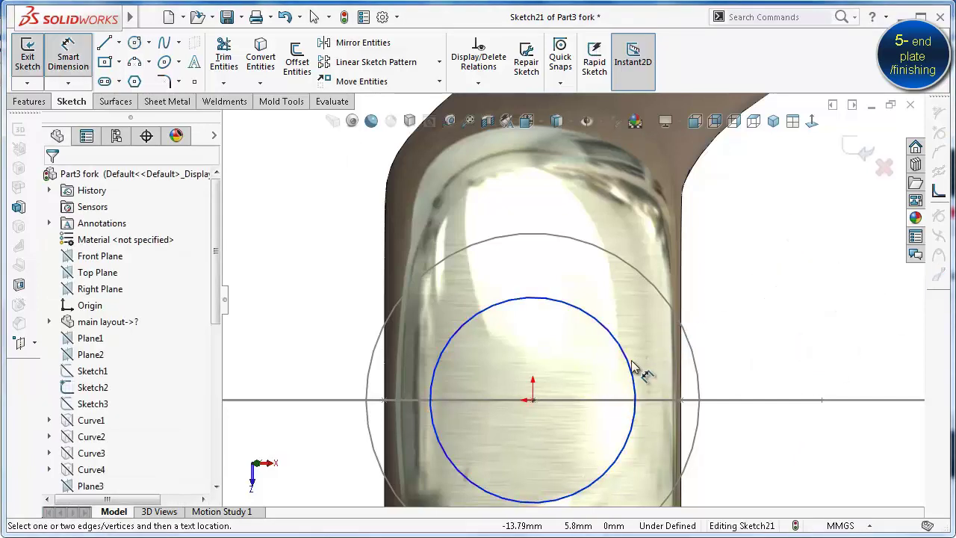
pyautogui.click(630, 371)
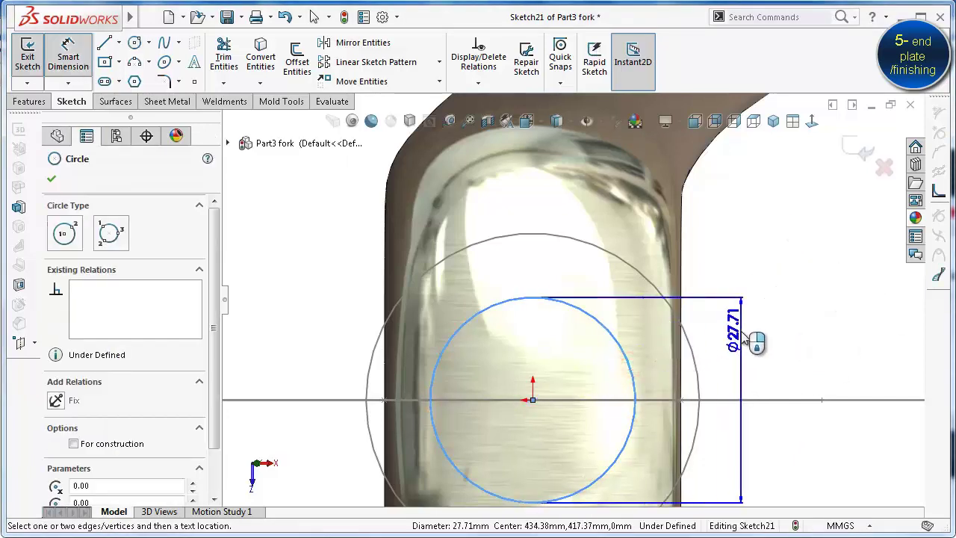
pyautogui.click(742, 339)
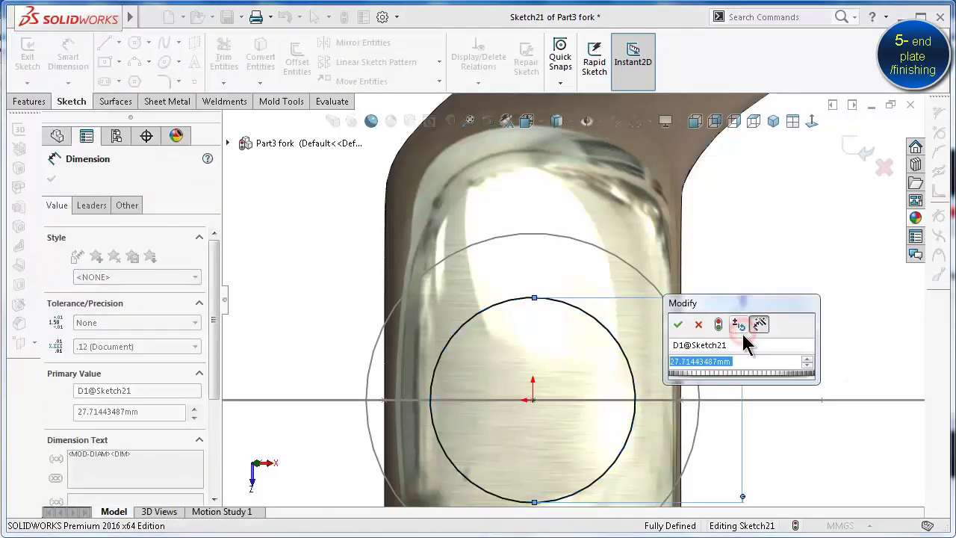
pyautogui.write('35')
pyautogui.press('Return')
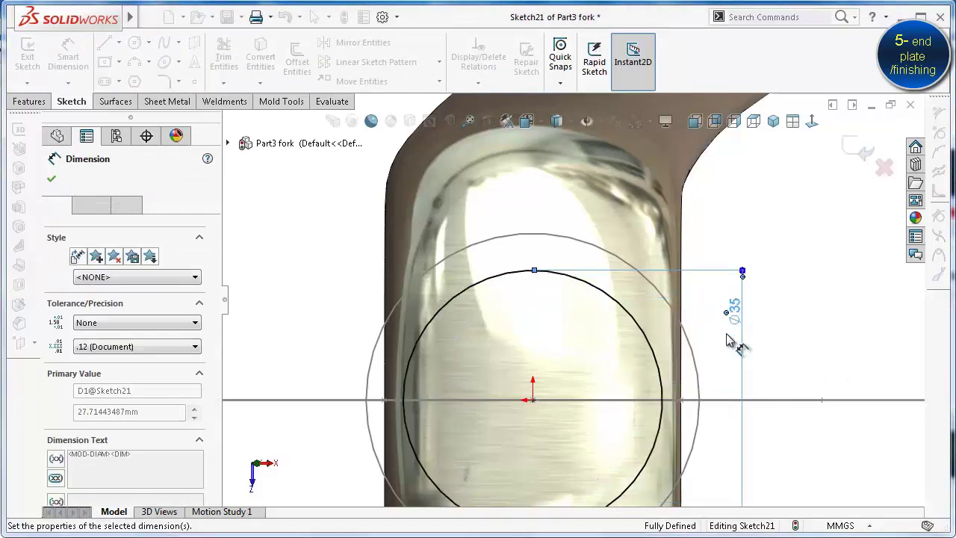
pyautogui.click(826, 318)
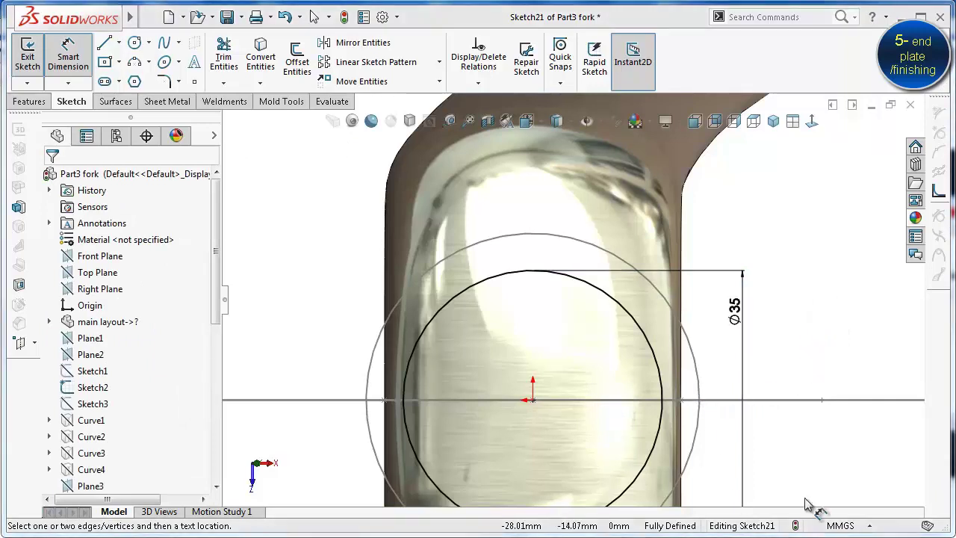
pyautogui.click(791, 328)
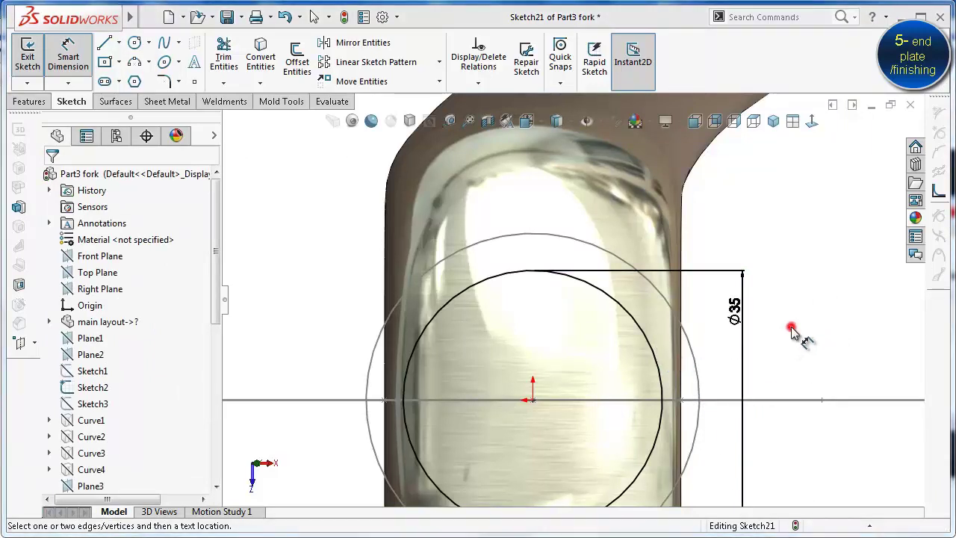
# Convert the 35 mm circle into construction geometry
pyautogui.click(655, 363)
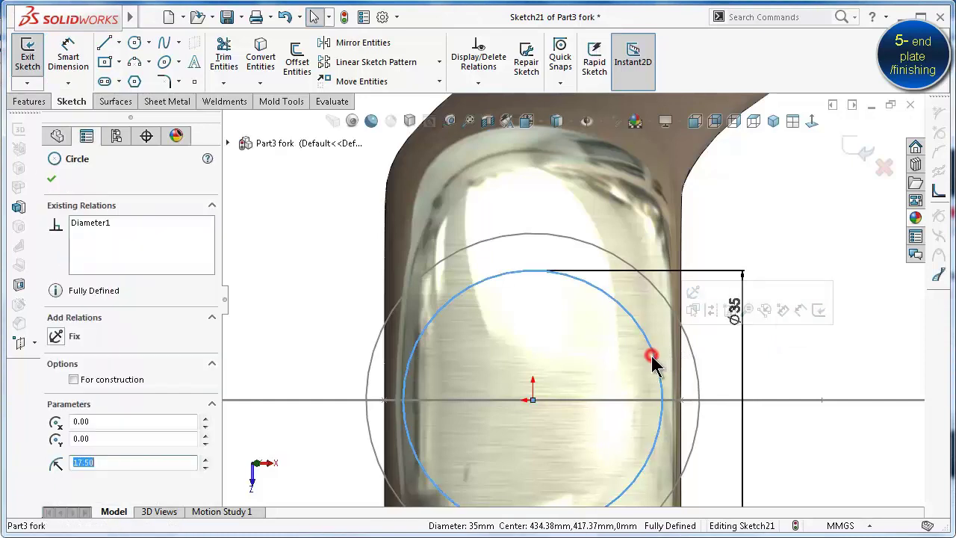
pyautogui.click(708, 315)
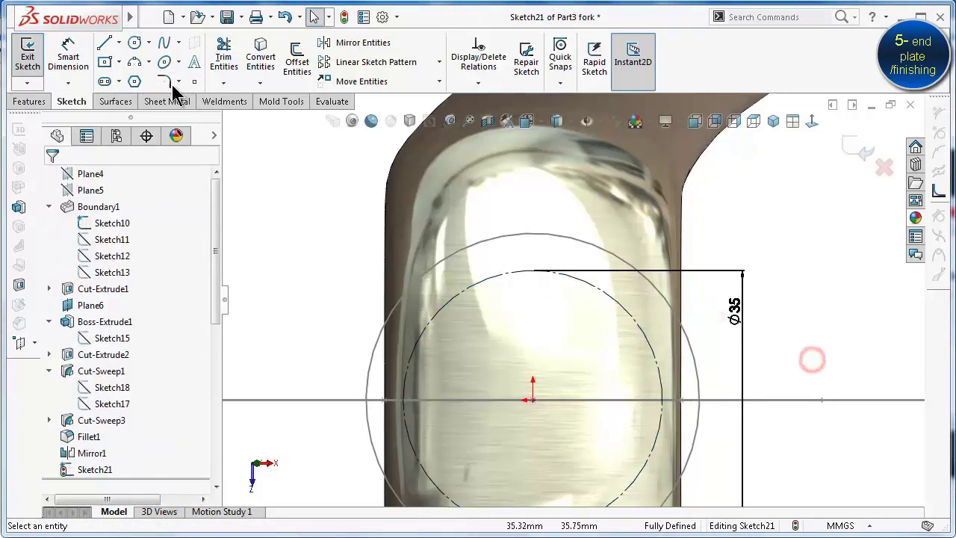
pyautogui.click(299, 68)
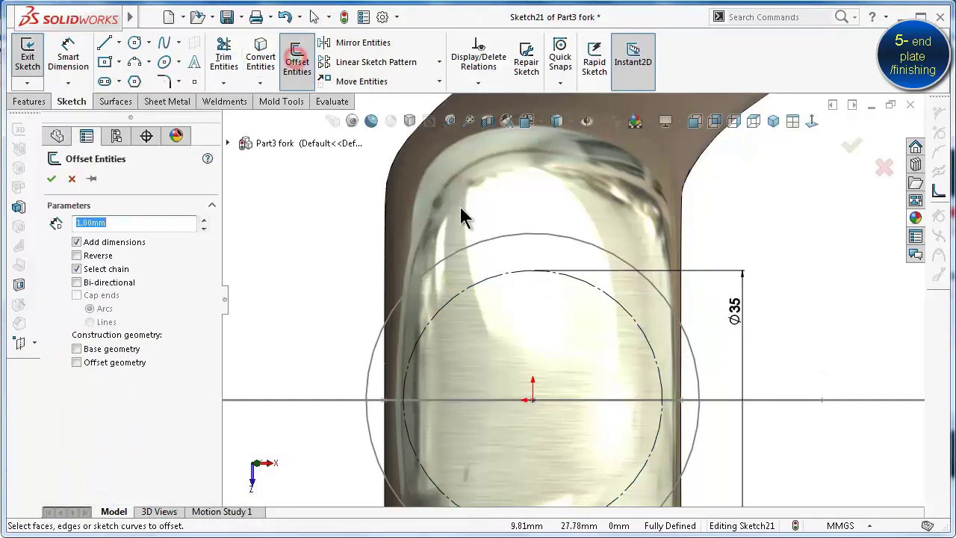
# Select the Ø35 construction circle and enter a 2 mm outward offset distance
pyautogui.click(486, 280)
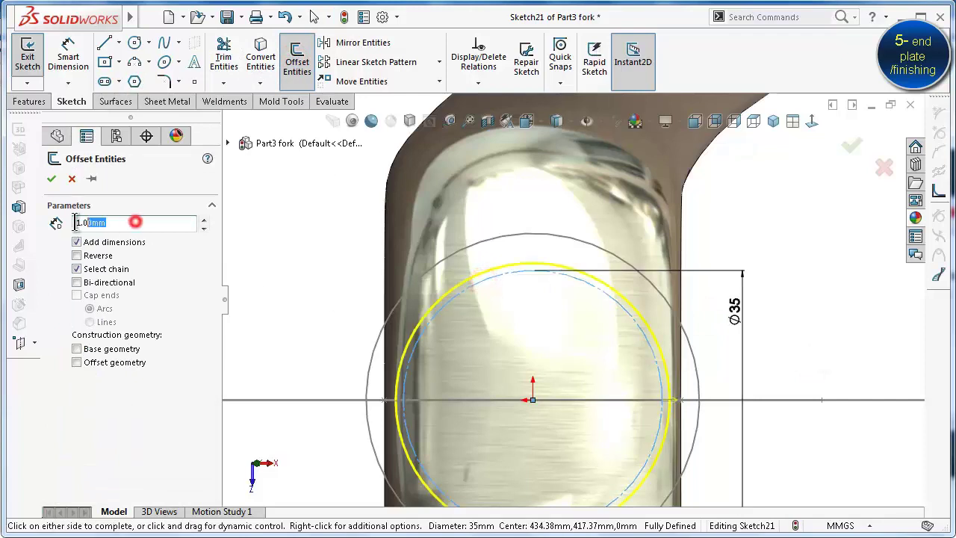
pyautogui.write('2')
pyautogui.press('Return')
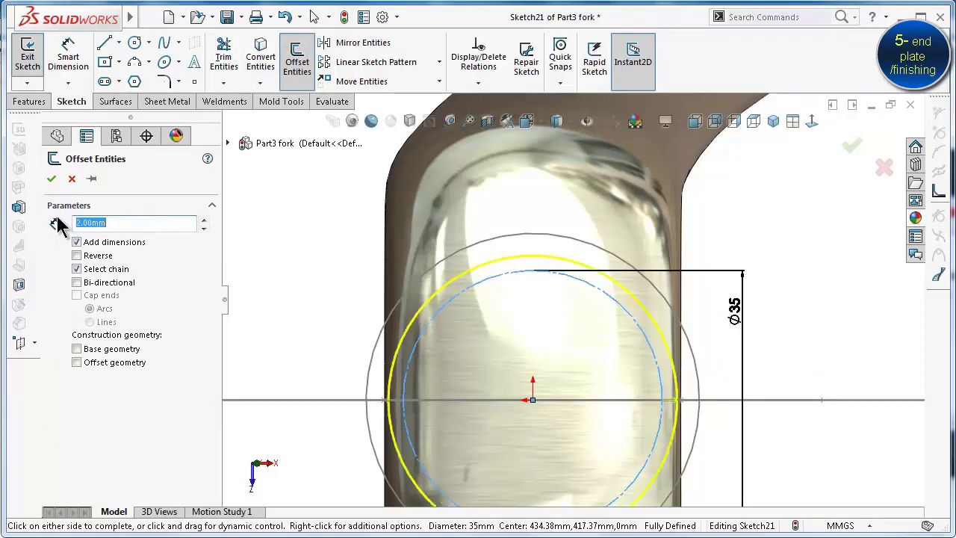
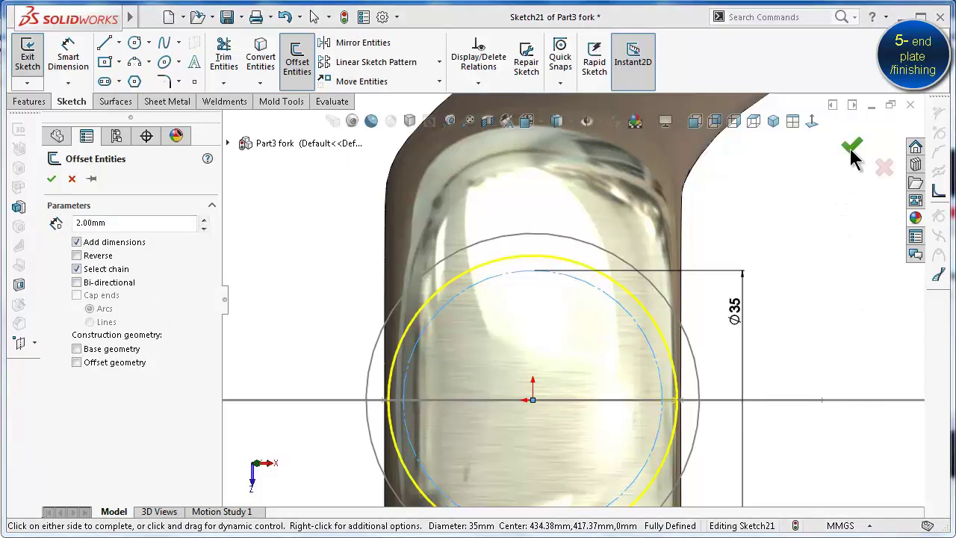
# Accept the 2 mm offset circle and tilt the view to an oblique angle
pyautogui.click(56, 179)
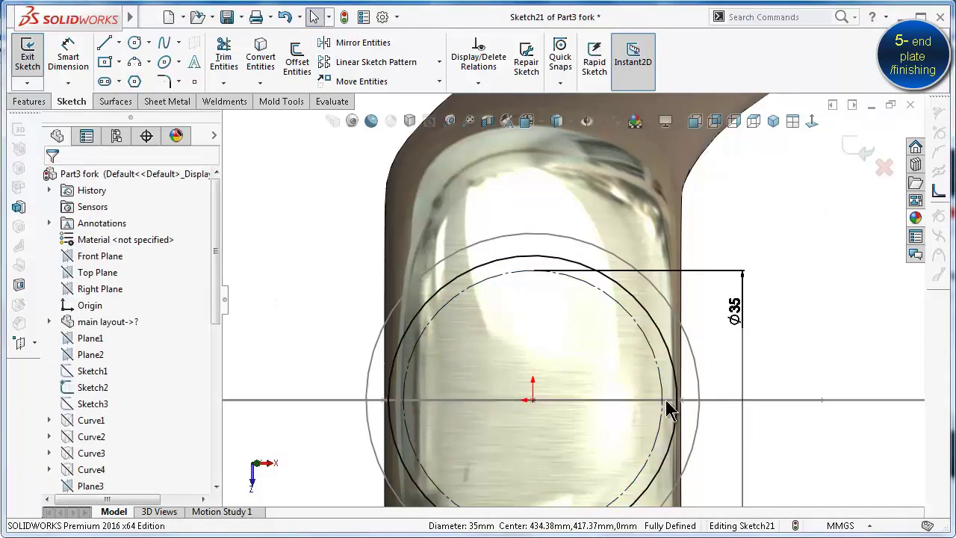
pyautogui.press('Left')
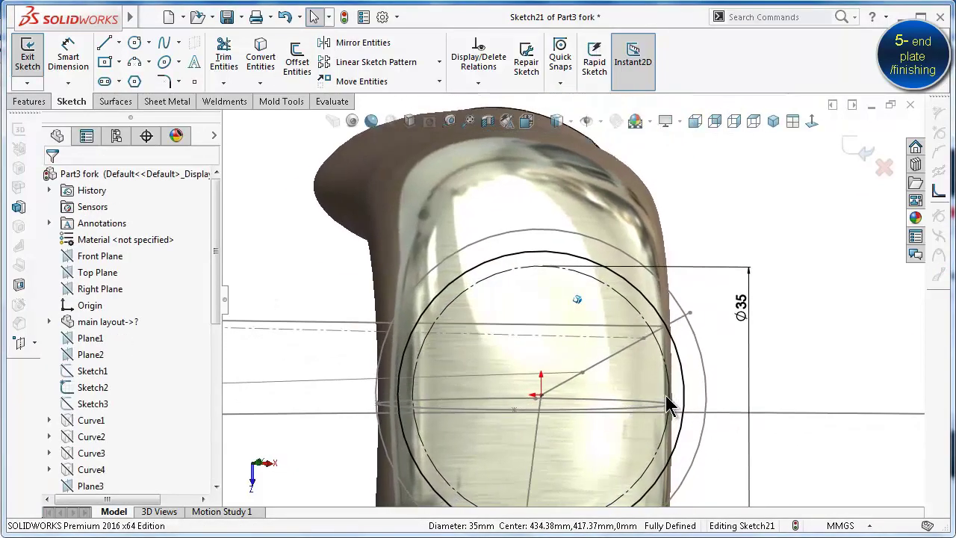
pyautogui.press('Left')
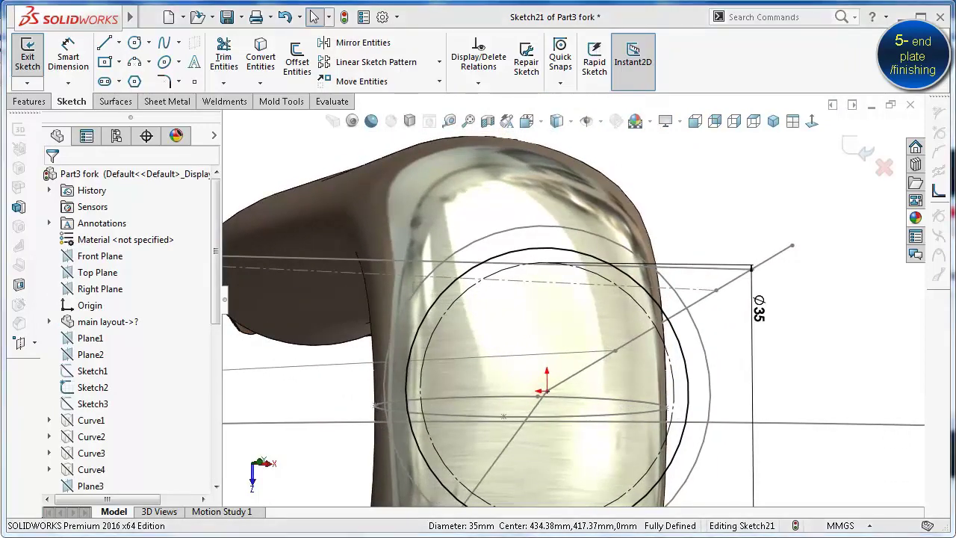
# Extrude the 35 mm circle Up To Body, limited by Mirror1, onto the fork crown
pyautogui.click(22, 102)
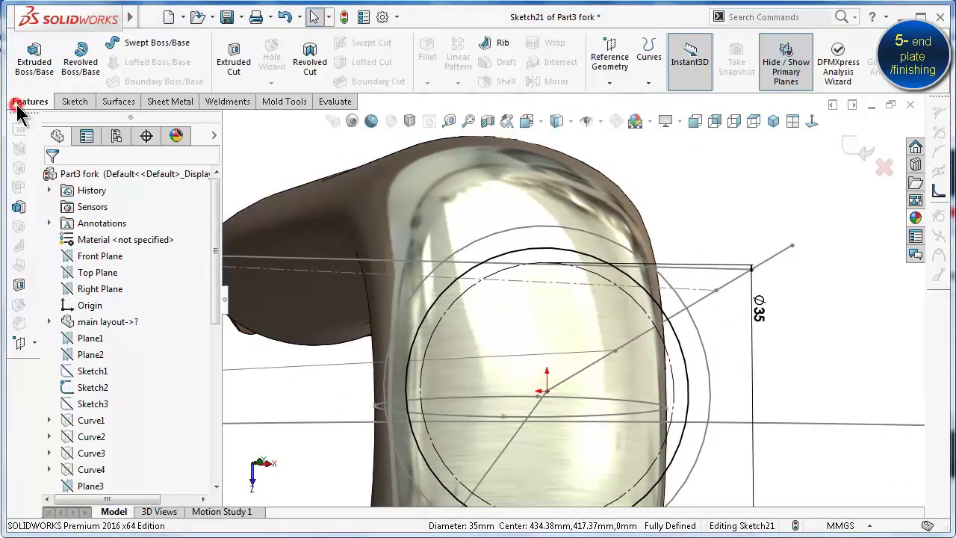
pyautogui.click(34, 60)
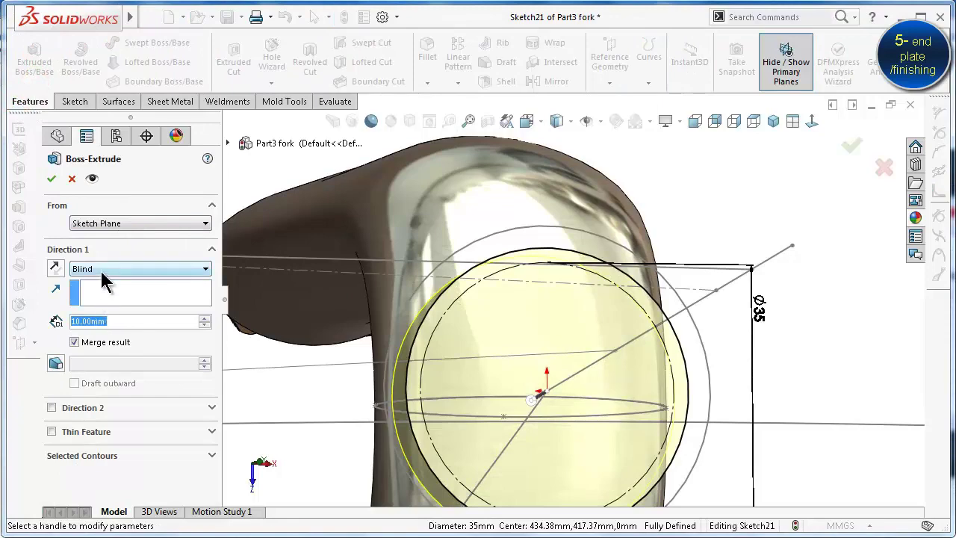
pyautogui.click(101, 270)
pyautogui.click(148, 342)
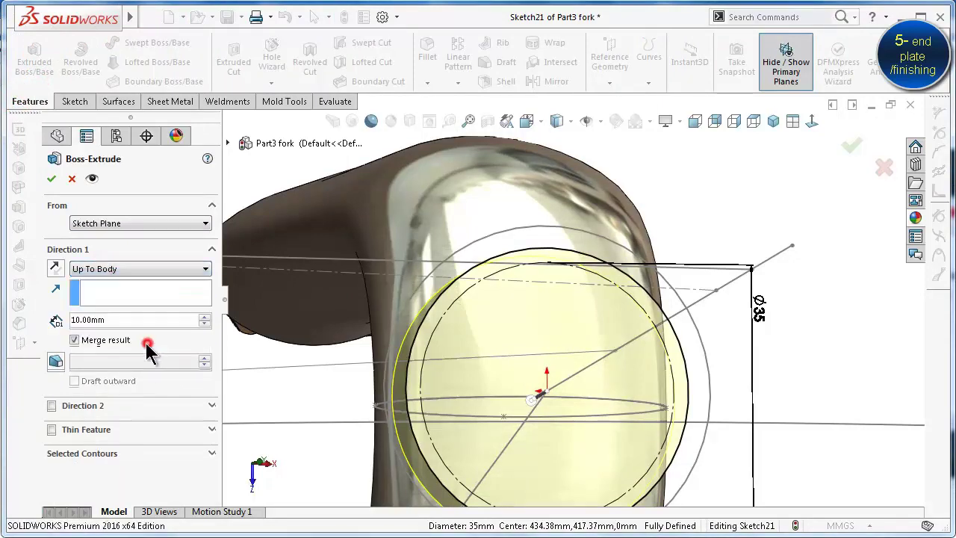
pyautogui.click(476, 214)
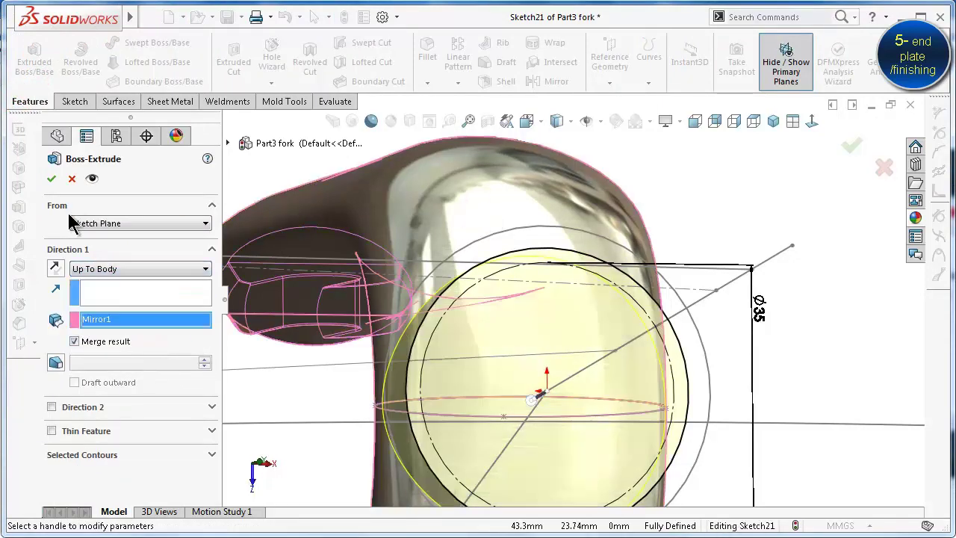
pyautogui.click(50, 177)
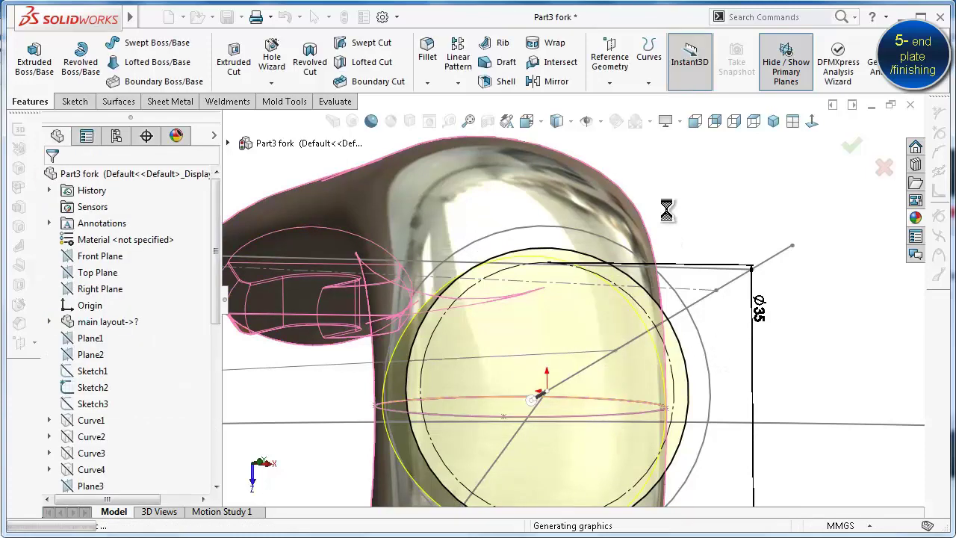
pyautogui.click(707, 196)
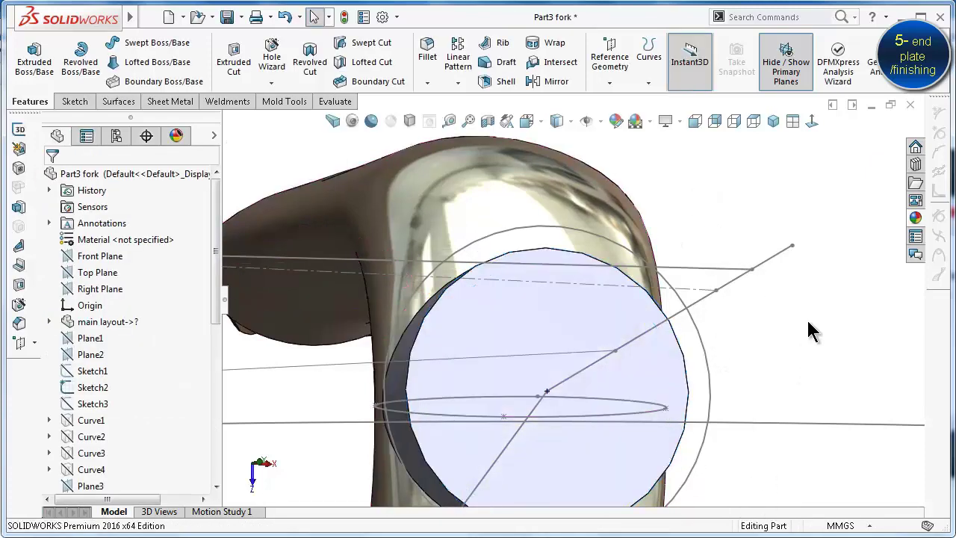
pyautogui.moveTo(807, 318); pyautogui.dragTo(788, 351, button='middle')
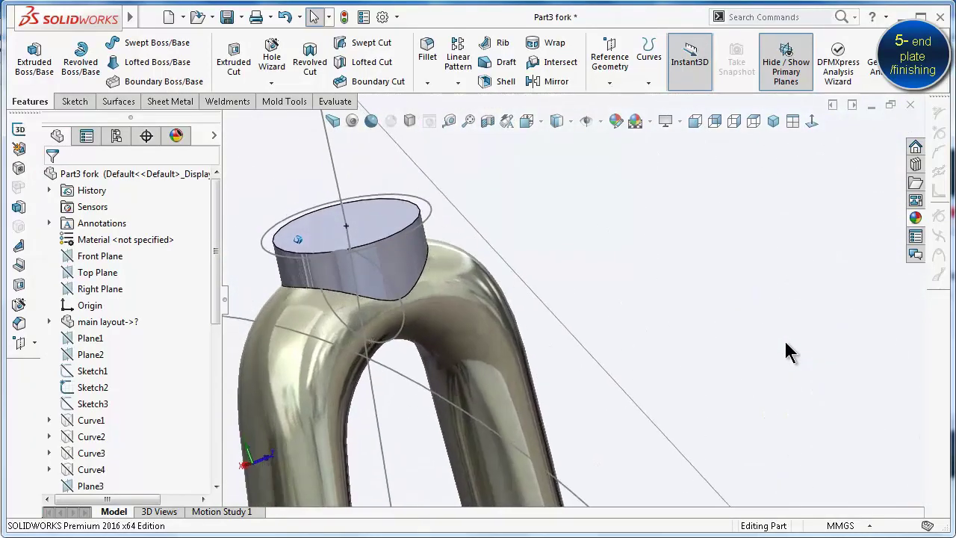
# View normal to Plane6 and fillet the boss-to-crown edge at 3 mm
pyautogui.click(791, 473)
pyautogui.hotkey('ctrl', '8')
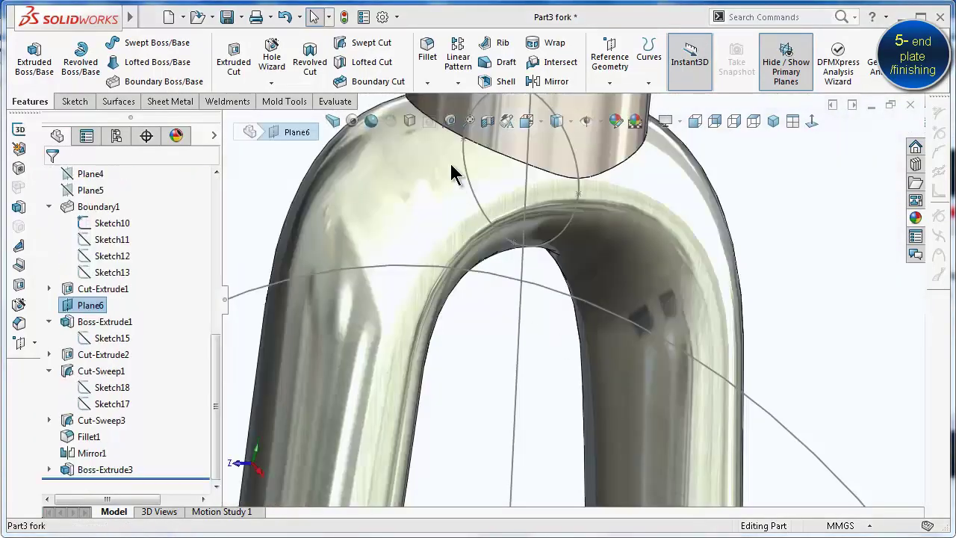
pyautogui.click(430, 58)
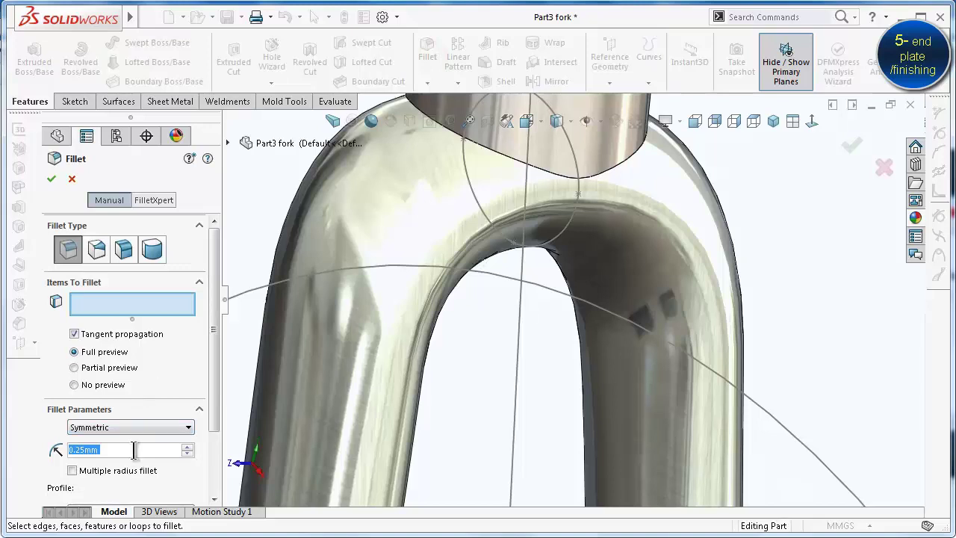
pyautogui.write('2')
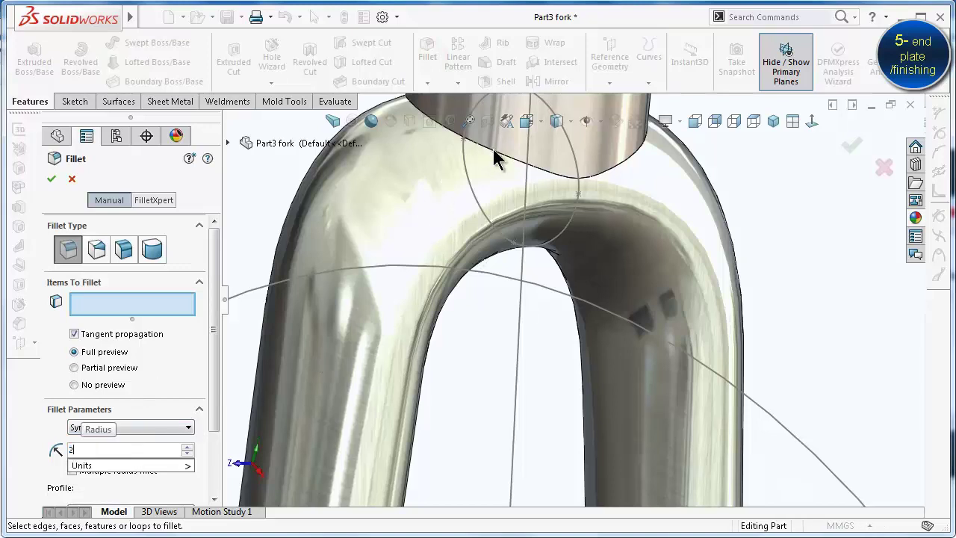
pyautogui.click(494, 156)
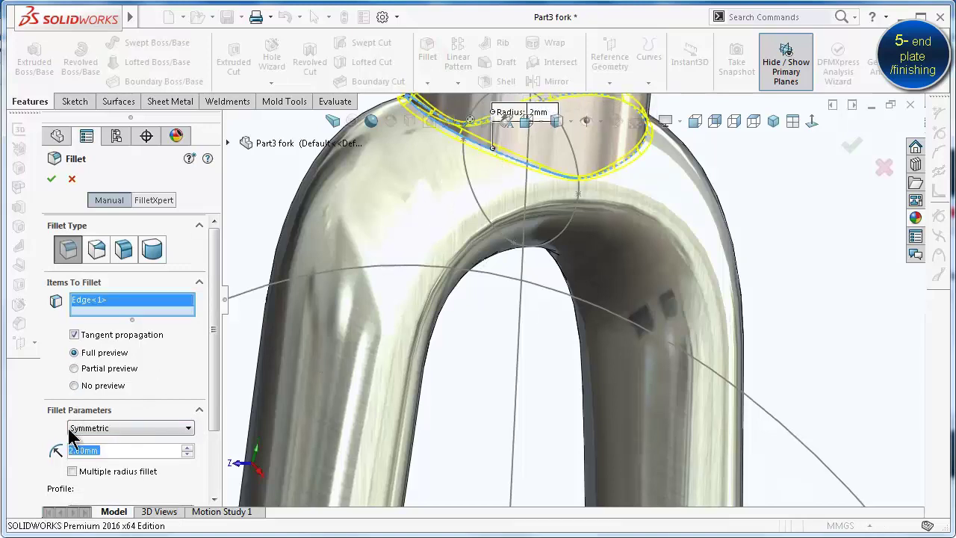
pyautogui.write('3')
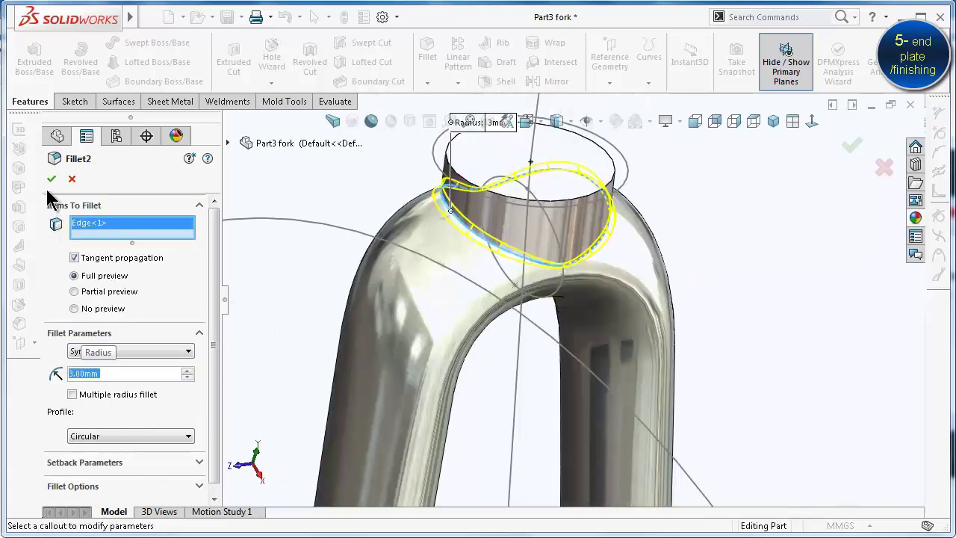
pyautogui.click(51, 178)
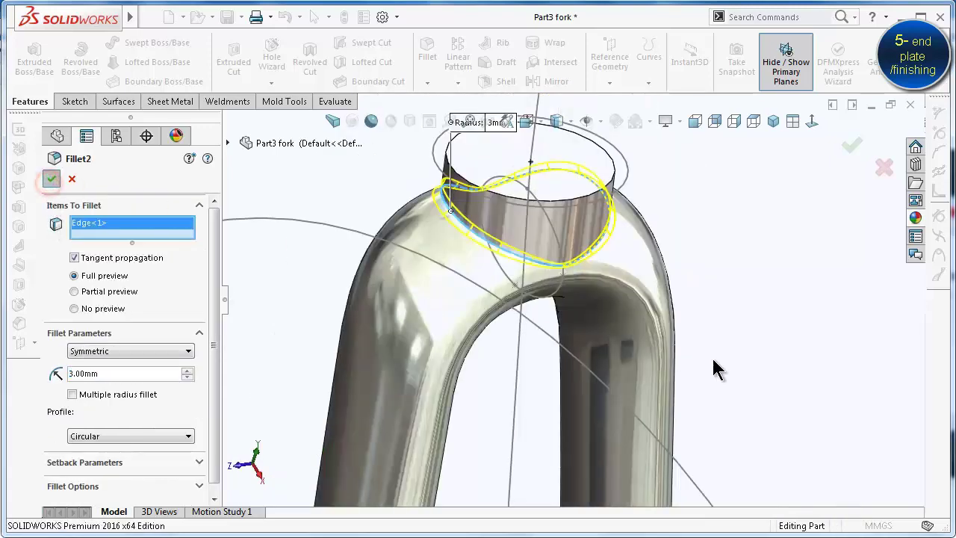
# Cancel an unneeded second fillet and begin a Shell feature
pyautogui.click(90, 288)
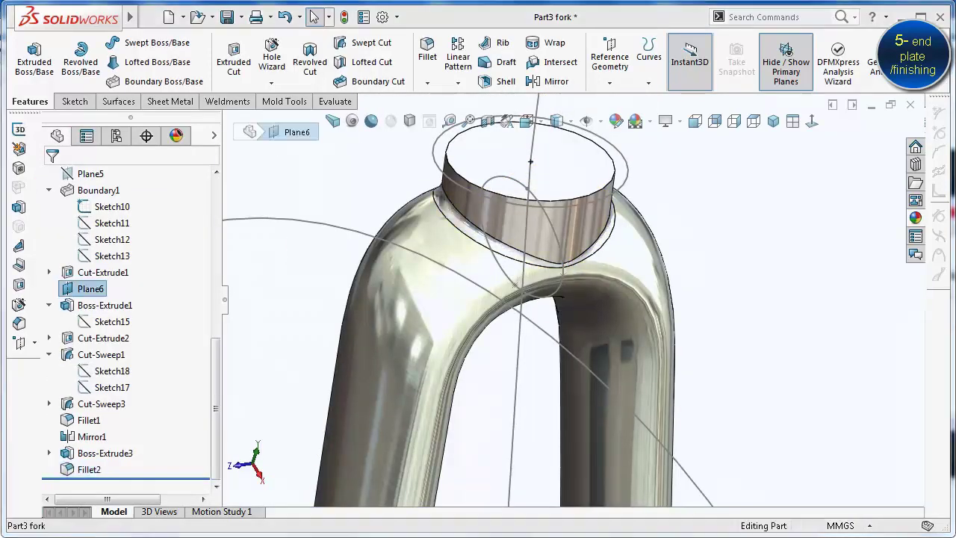
pyautogui.click(427, 52)
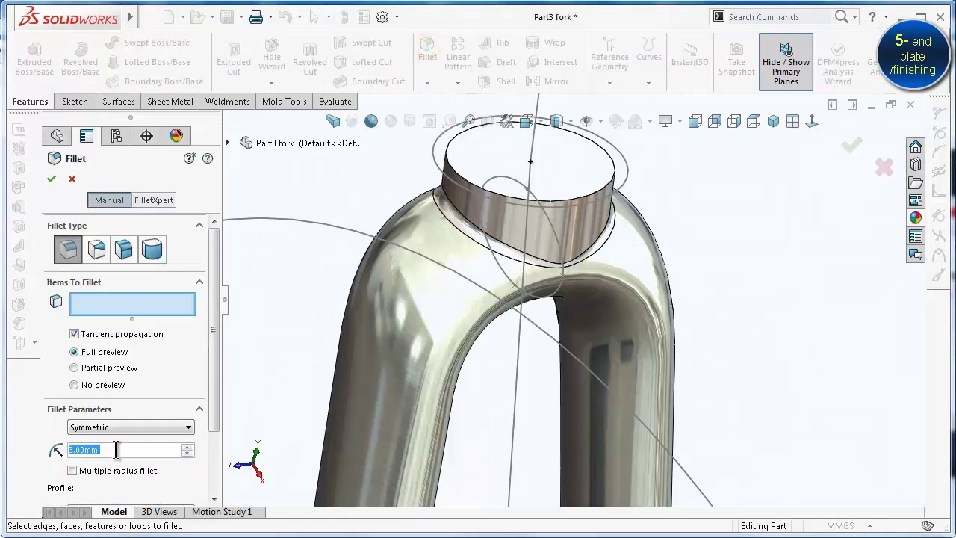
pyautogui.click(80, 182)
pyautogui.click(496, 79)
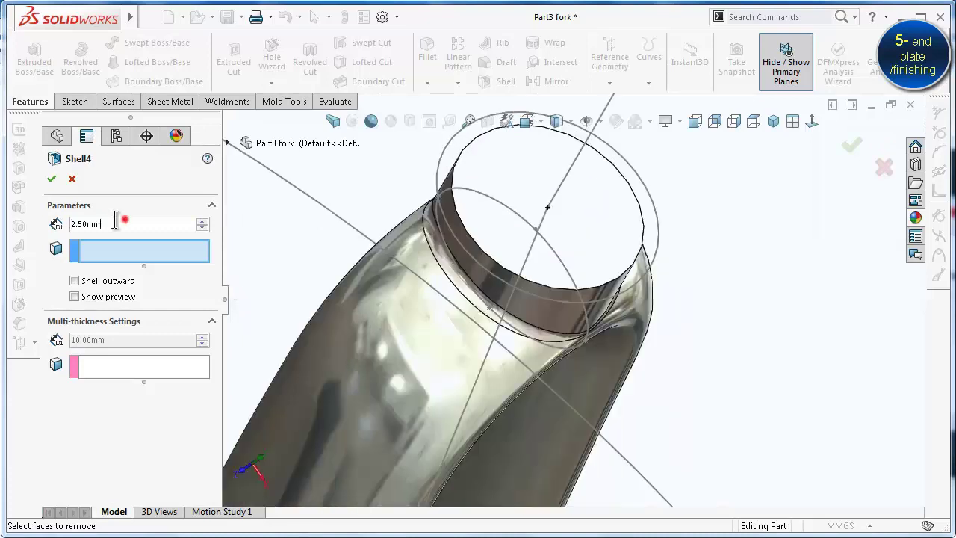
# Shell at 2 mm wall thickness with the boss's top face removed, accepting the warning
pyautogui.write('2')
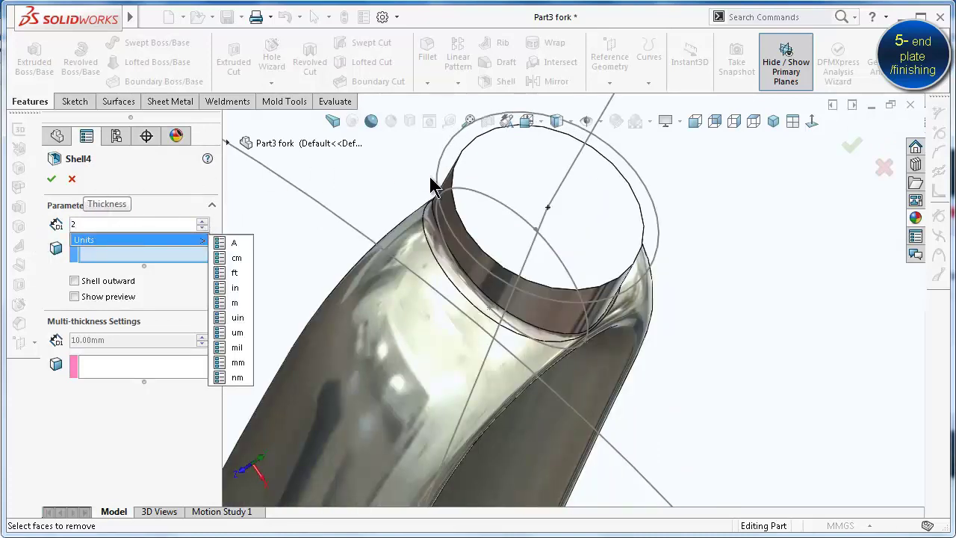
pyautogui.click(505, 171)
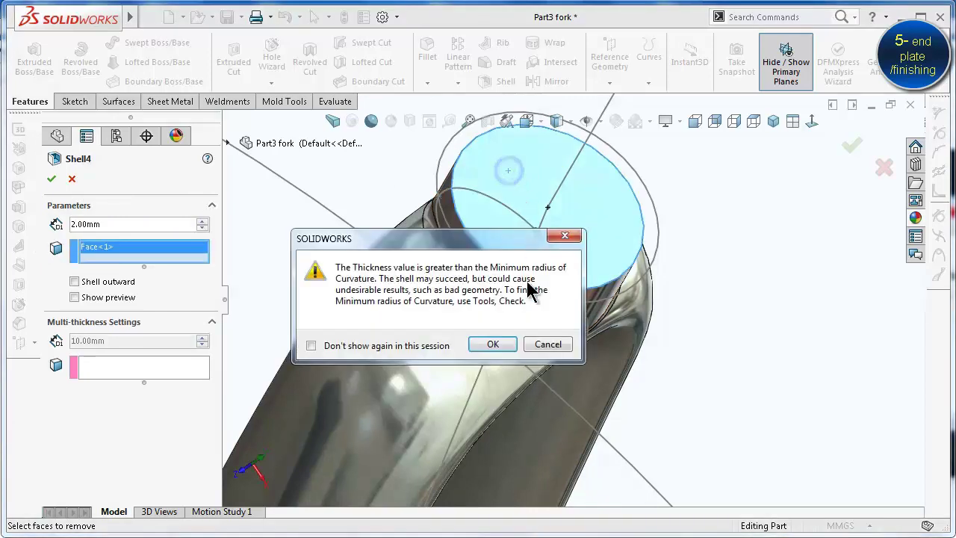
pyautogui.click(492, 345)
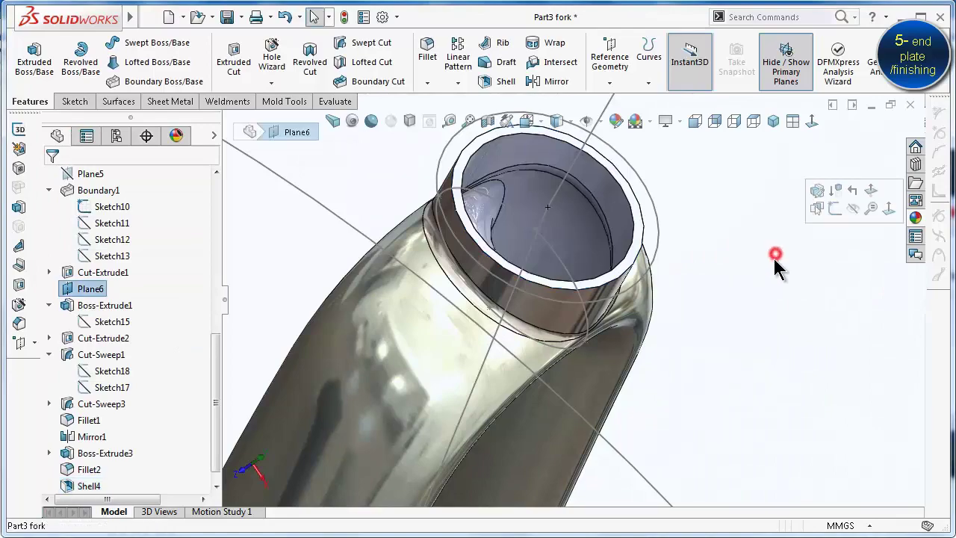
pyautogui.hotkey('ctrl', '8')
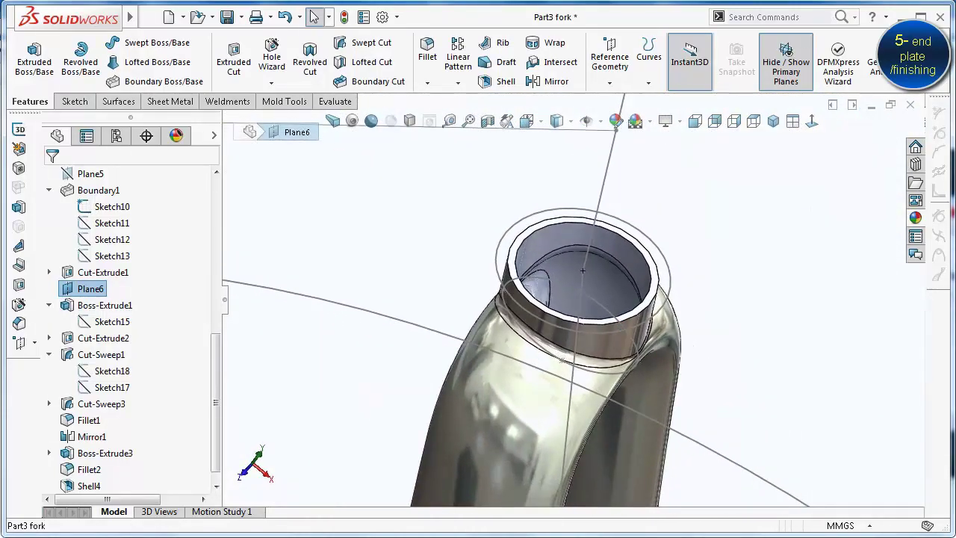
# Save the part and switch to cartoon shading while viewing the tube opening
pyautogui.hotkey('ctrl', 's')
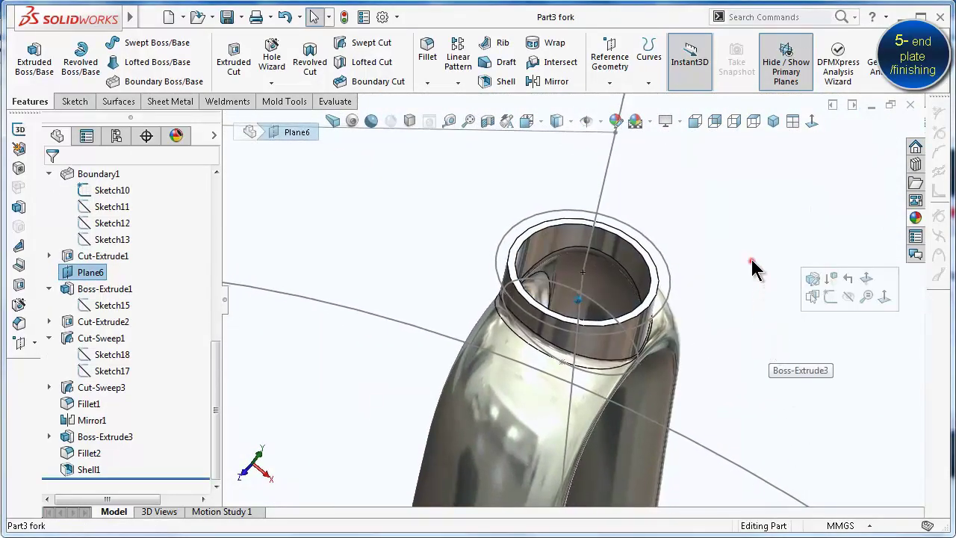
pyautogui.hotkey('ctrl', '8')
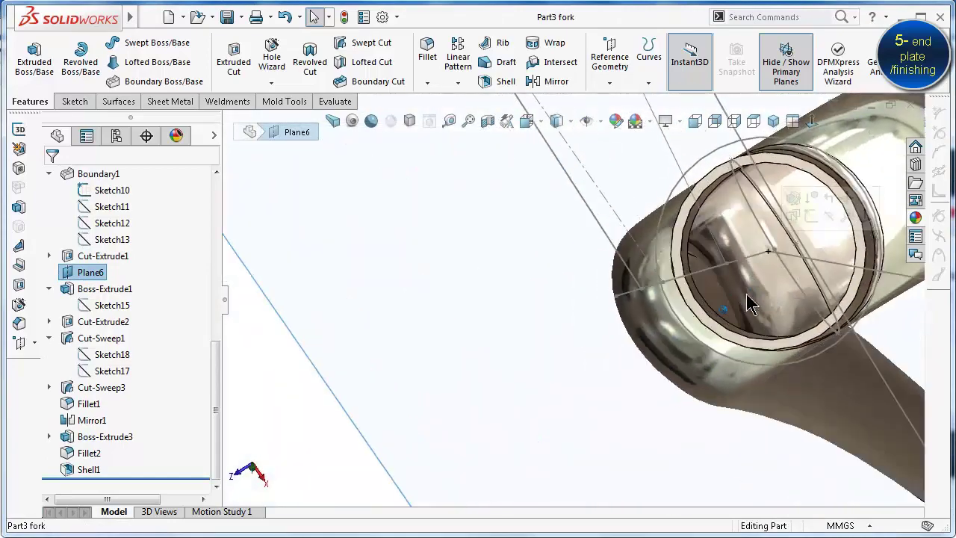
pyautogui.click(375, 118)
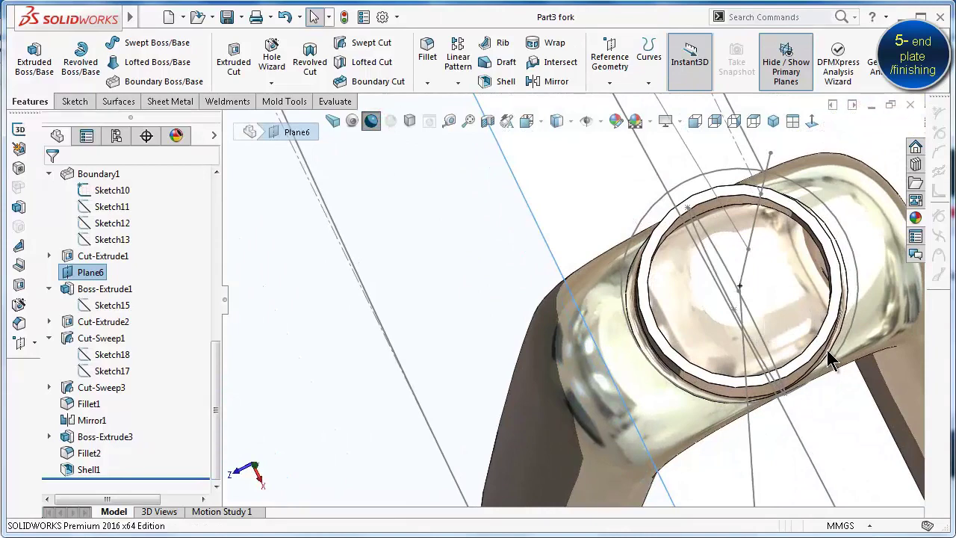
pyautogui.moveTo(831, 360); pyautogui.dragTo(739, 312, button='middle')
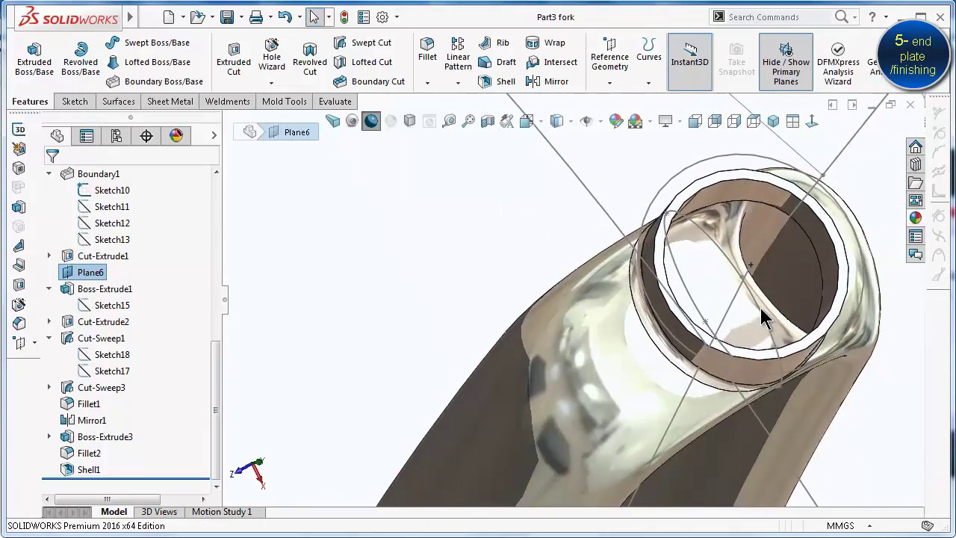
# Hide the Sketch10 ellipse and tilt the view so the tube opening faces up
pyautogui.doubleClick(763, 321)
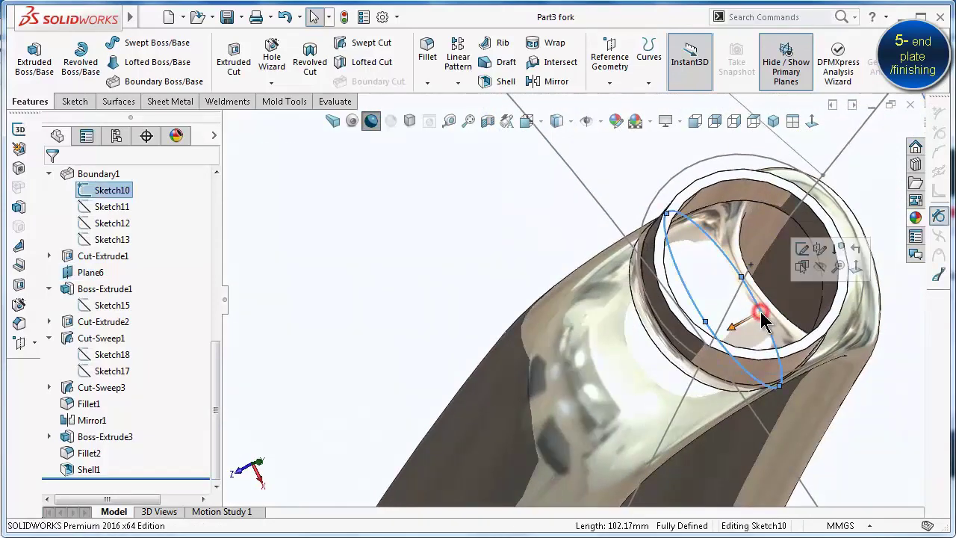
pyautogui.click(819, 268)
pyautogui.press('Up')
pyautogui.press('Up')
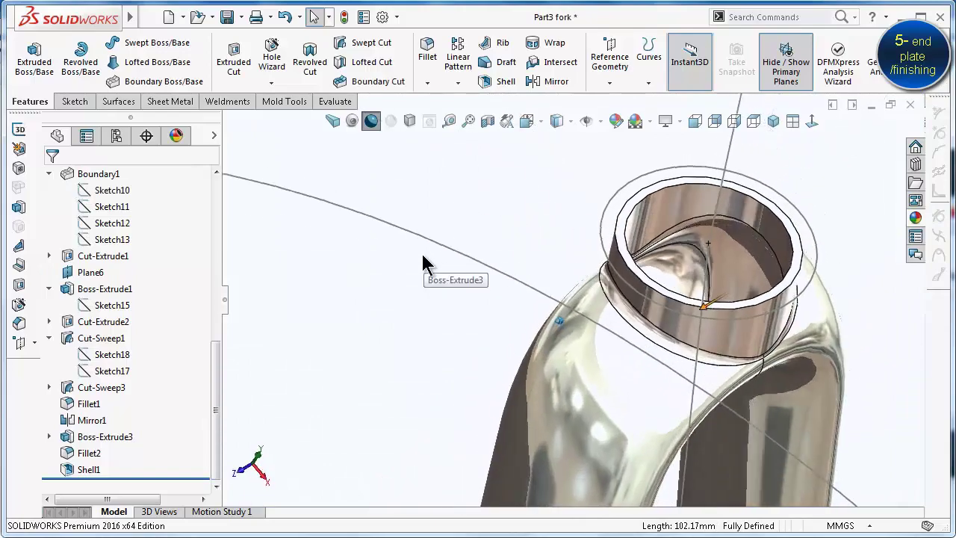
pyautogui.press('Up')
pyautogui.press('Up')
pyautogui.press('Up')
pyautogui.press('Up')
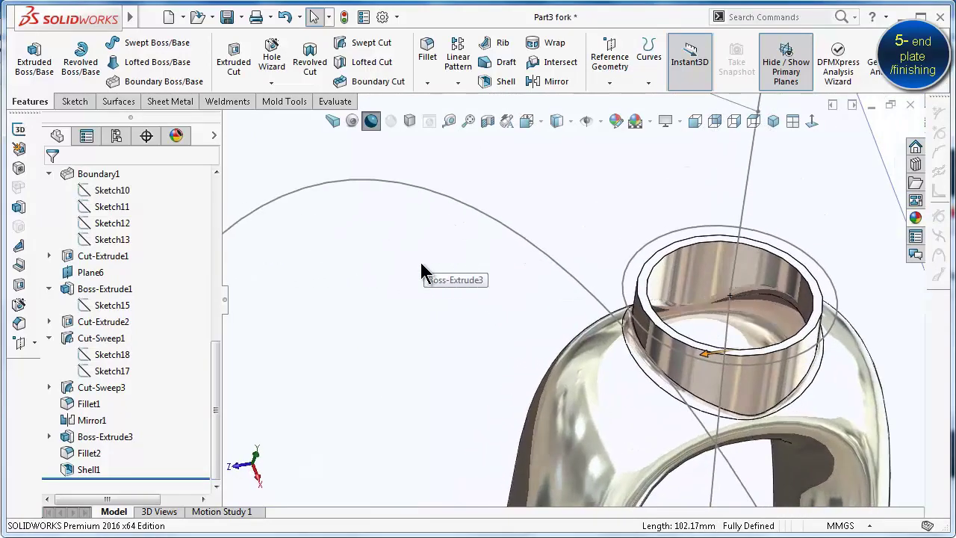
pyautogui.press('Up')
pyautogui.press('Up')
pyautogui.press('Up')
pyautogui.press('Up')
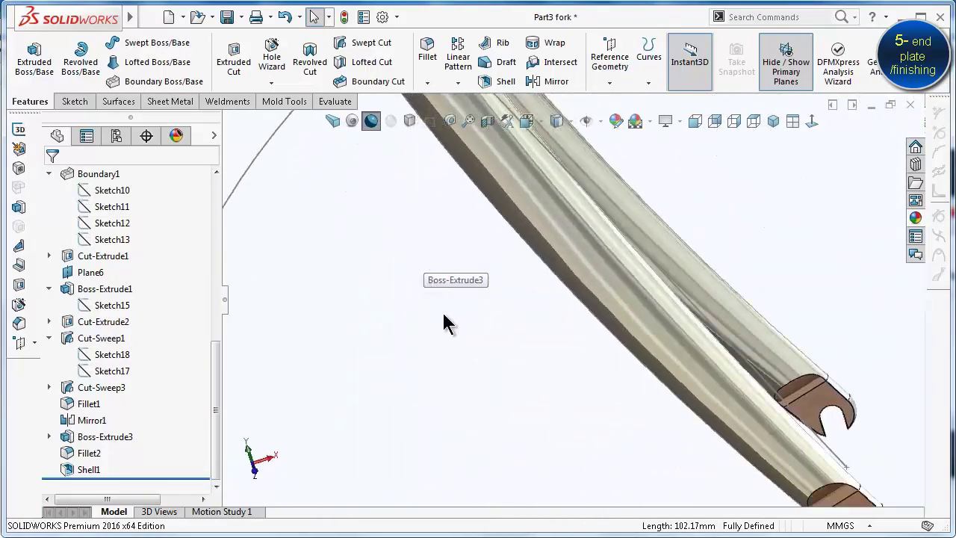
pyautogui.press('Up')
pyautogui.press('Up')
pyautogui.press('Up')
pyautogui.press('Up')
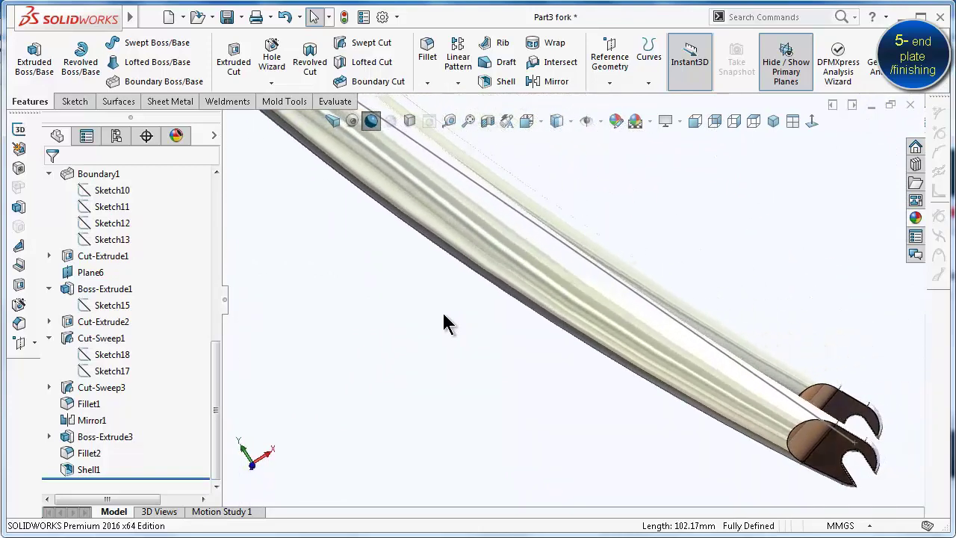
pyautogui.press('Up')
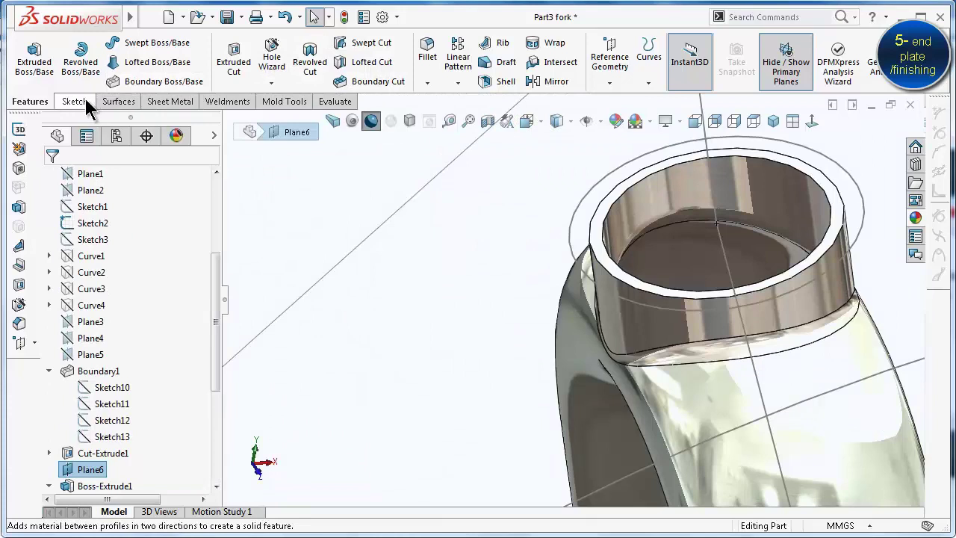
# Start a Thread on the bore's top circular edge with size M5x0.8
pyautogui.click(266, 82)
pyautogui.click(273, 117)
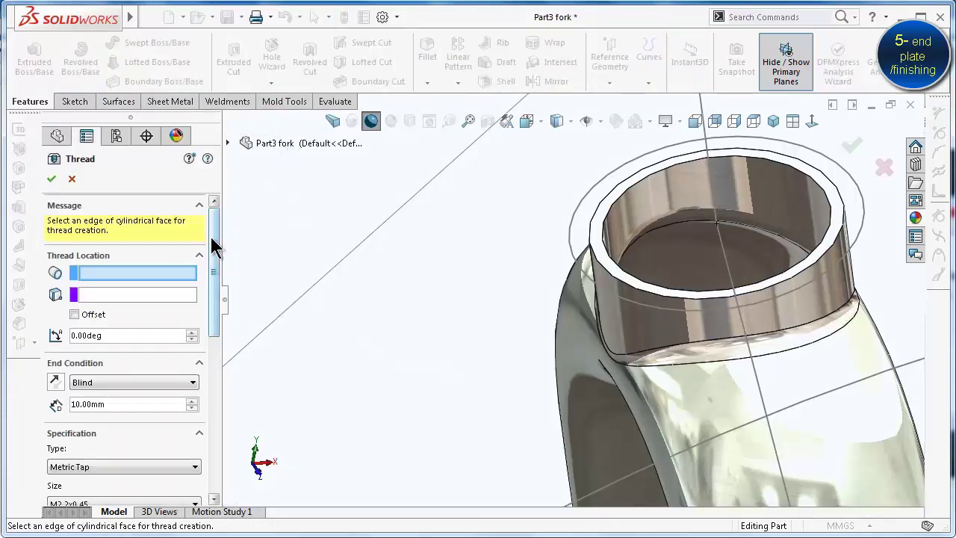
pyautogui.moveTo(213, 245); pyautogui.dragTo(214, 263)
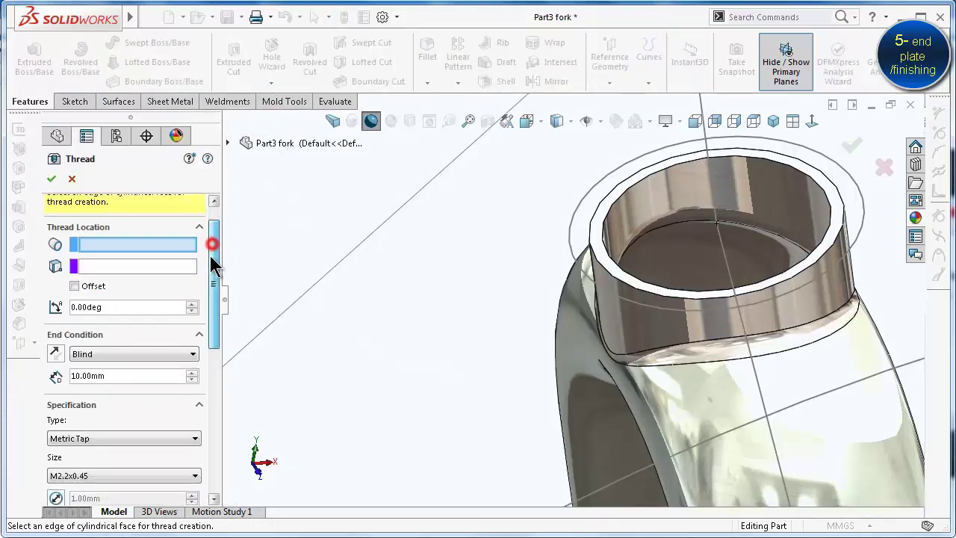
pyautogui.click(629, 184)
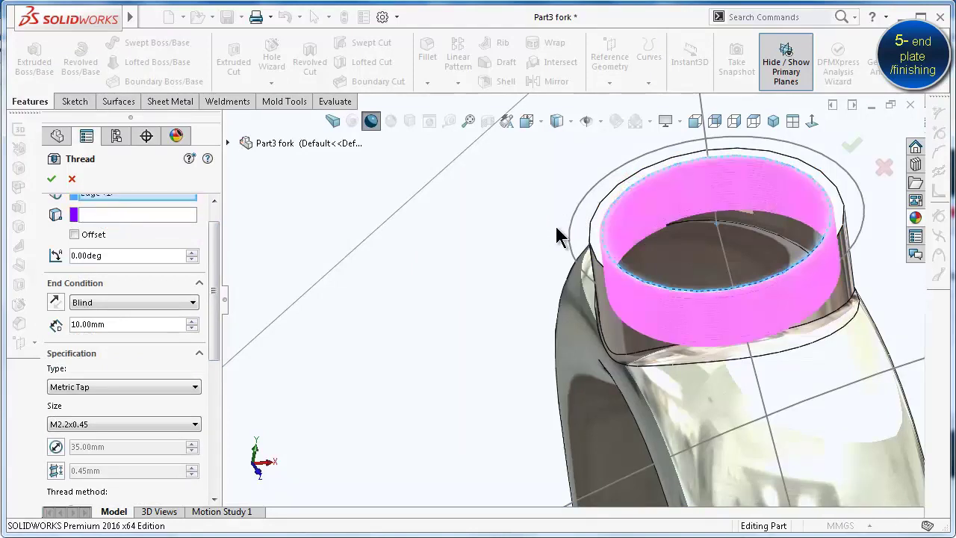
pyautogui.moveTo(215, 250); pyautogui.dragTo(214, 276)
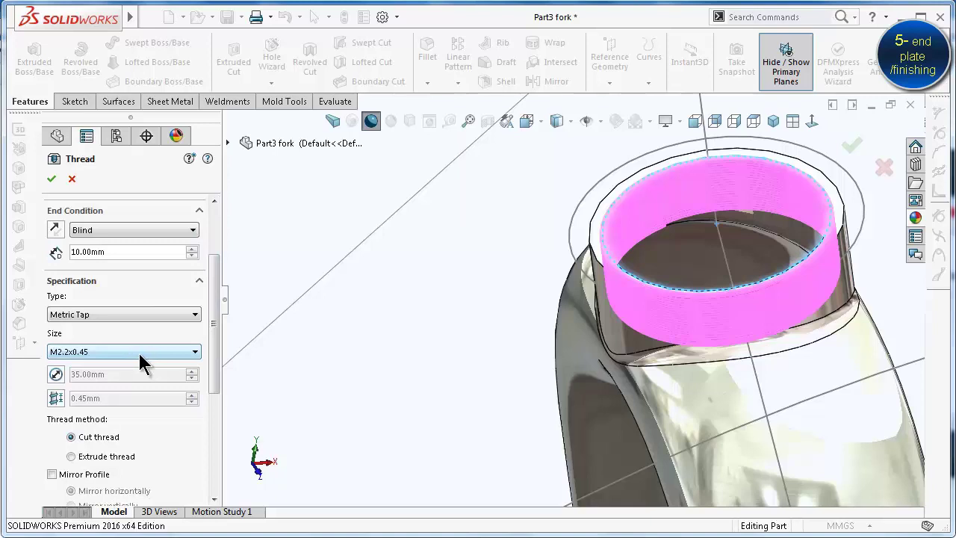
pyautogui.click(138, 351)
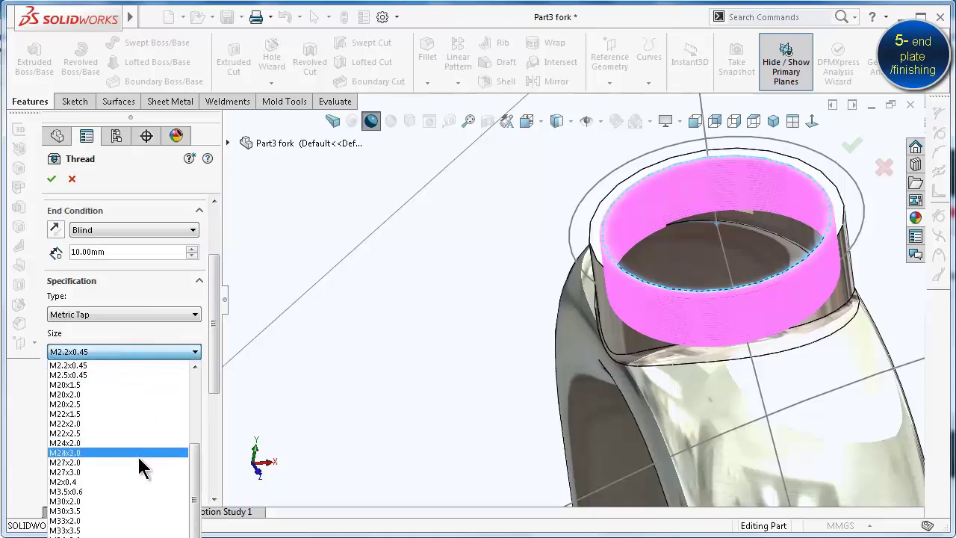
pyautogui.scroll(-2, 138, 456)
pyautogui.scroll(-1, 136, 451)
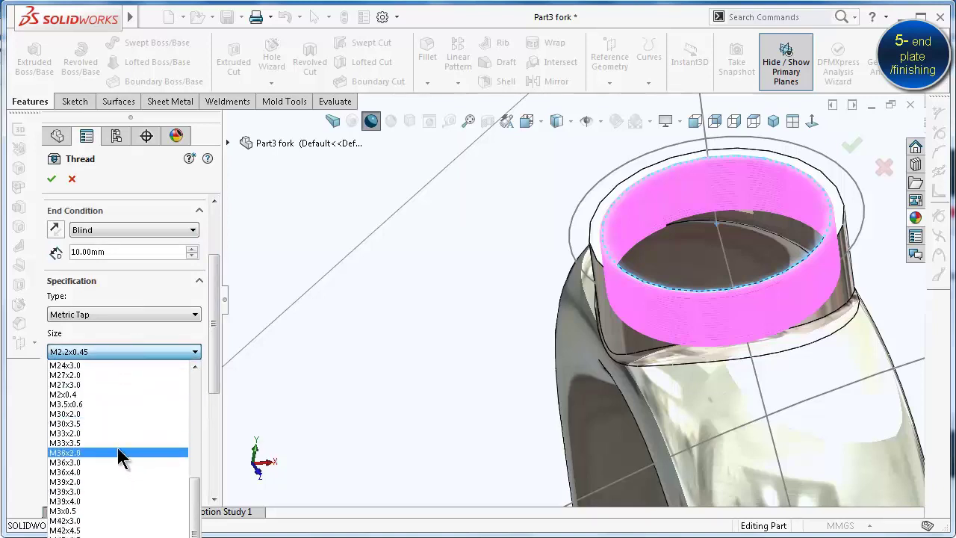
pyautogui.scroll(-2, 107, 377)
pyautogui.scroll(-2, 127, 433)
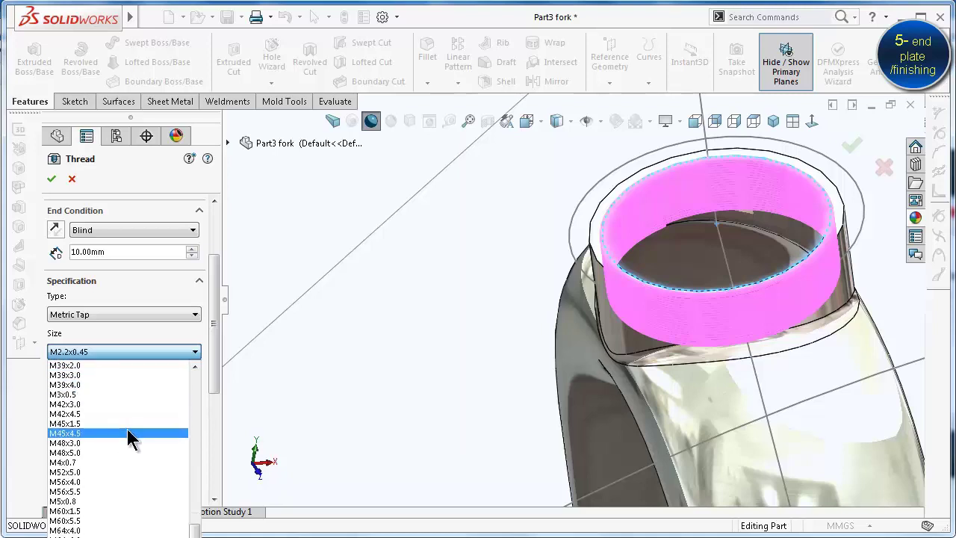
pyautogui.click(131, 502)
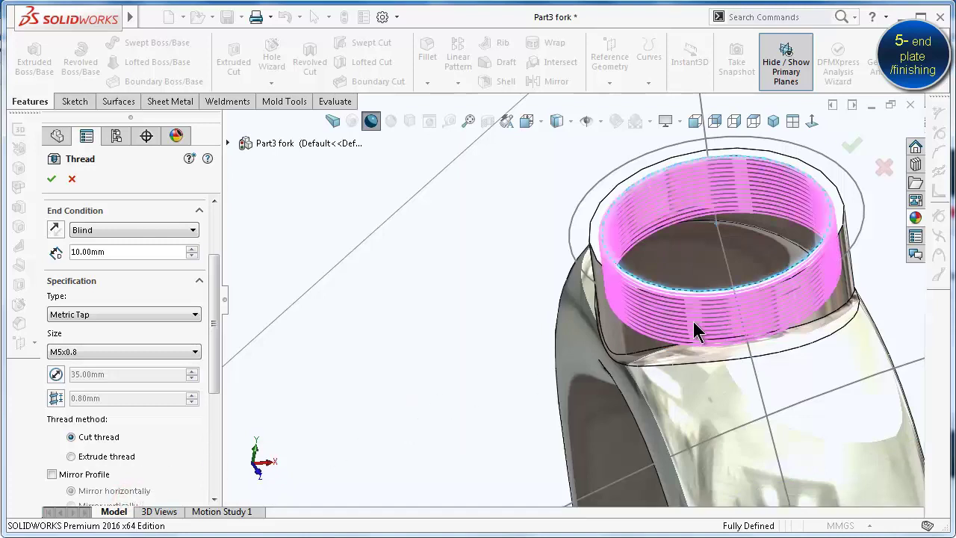
# Make the thread extruded rather than cut, with a 7 mm depth
pyautogui.moveTo(215, 366); pyautogui.dragTo(211, 446)
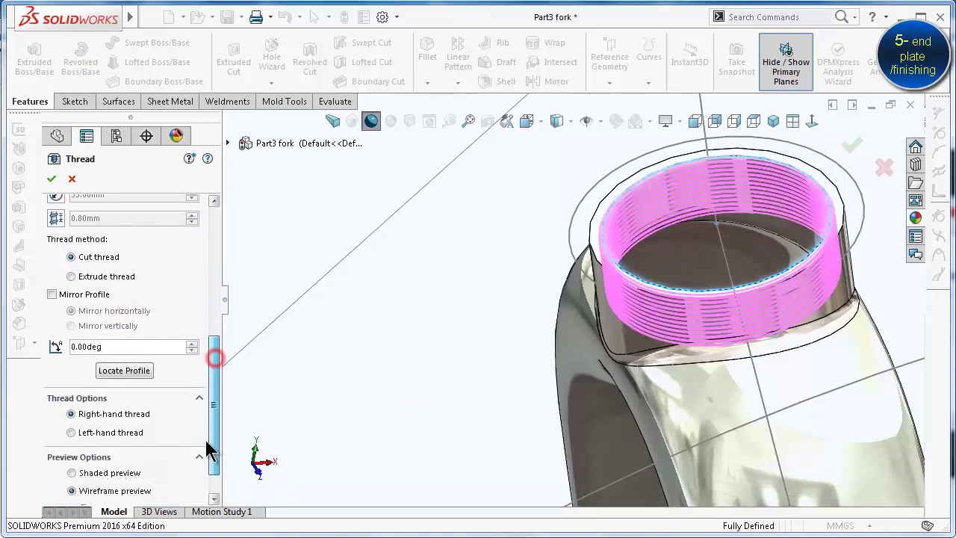
pyautogui.click(71, 272)
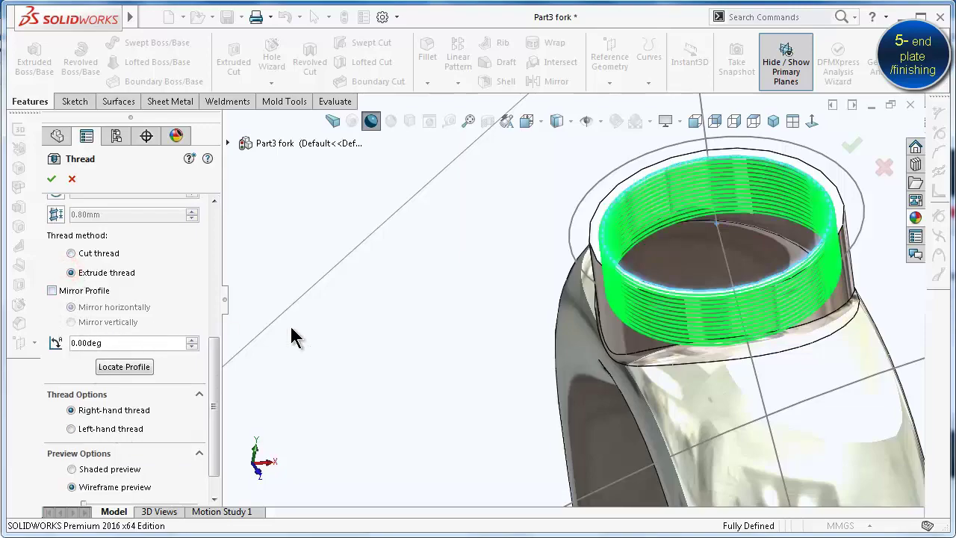
pyautogui.moveTo(648, 306)
pyautogui.mouseDown(button='middle')
pyautogui.moveTo(688, 311)
pyautogui.moveTo(640, 273)
pyautogui.moveTo(650, 279)
pyautogui.mouseUp(button='middle')
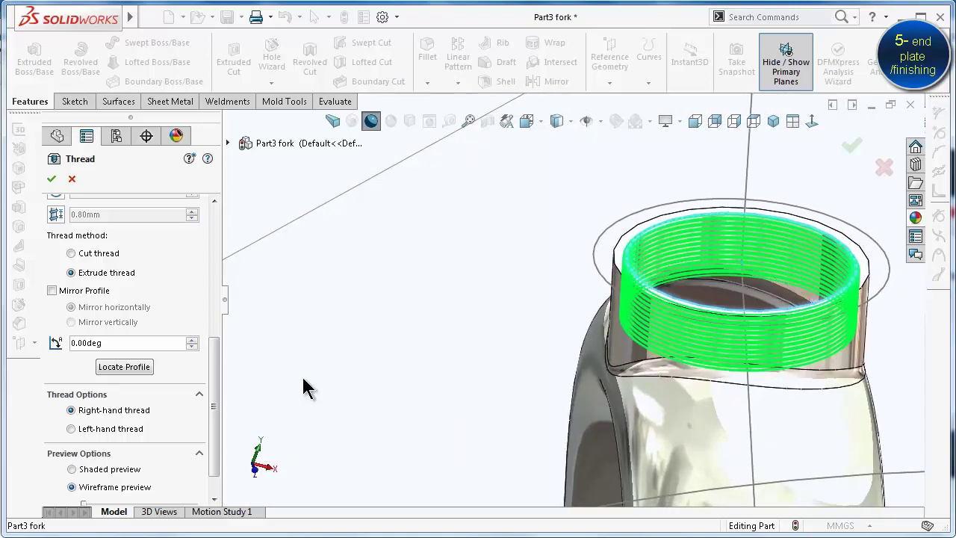
pyautogui.moveTo(215, 396); pyautogui.dragTo(217, 252)
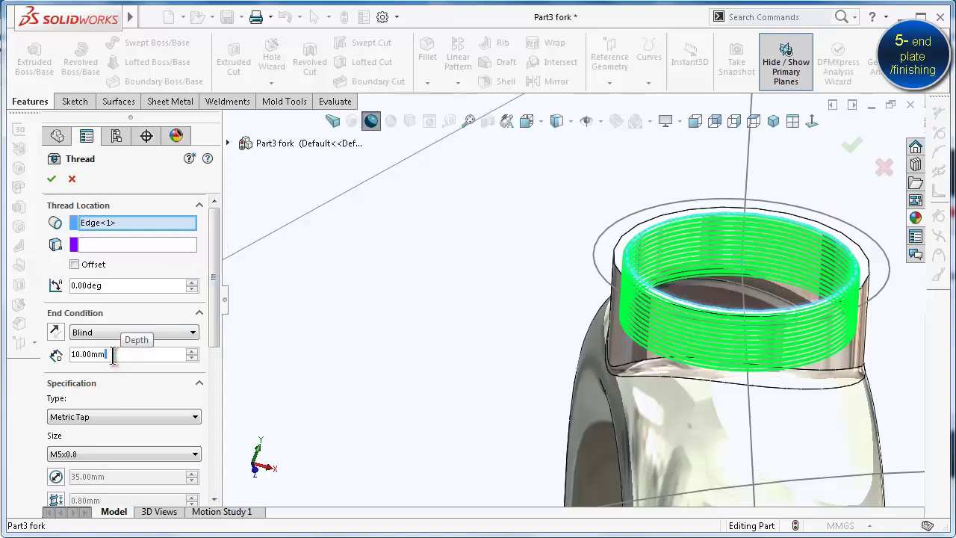
pyautogui.click(56, 332)
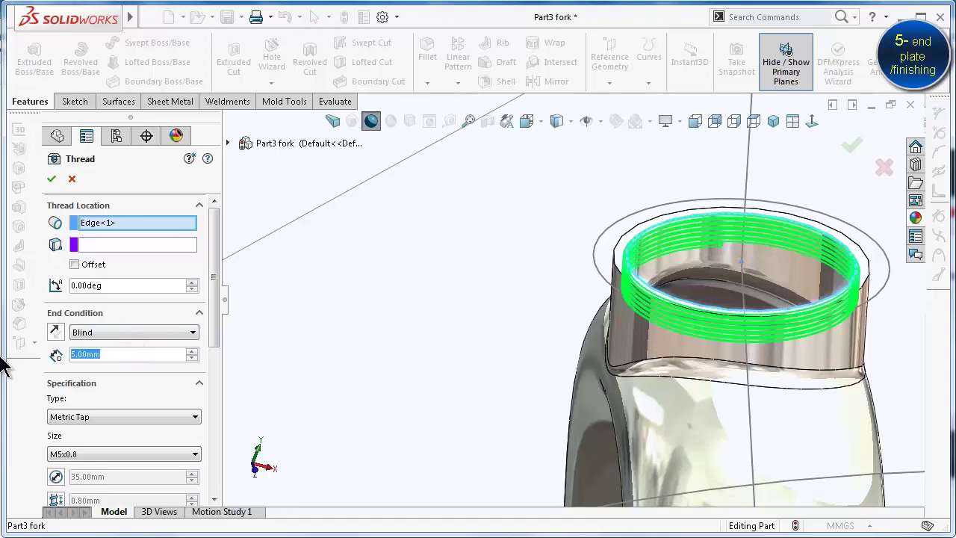
pyautogui.write('7')
pyautogui.press('Return')
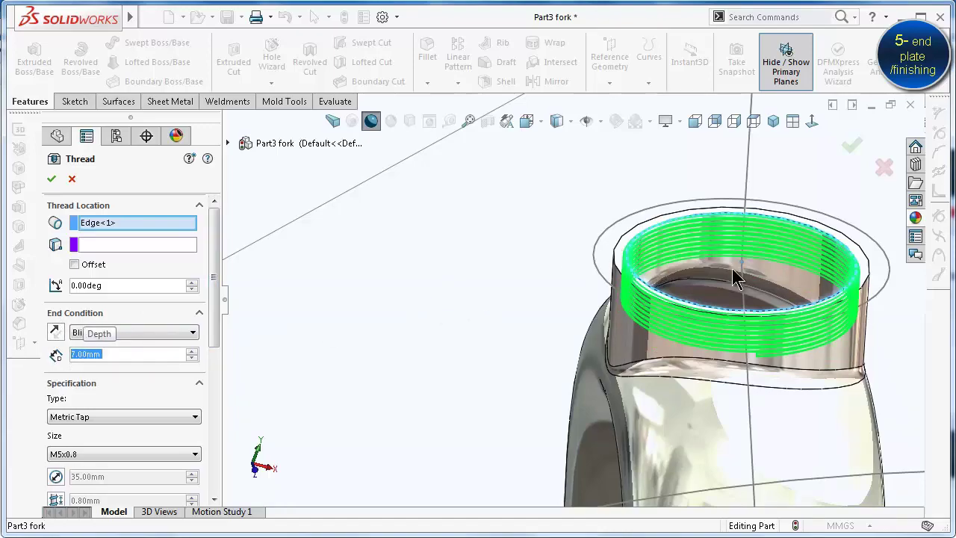
pyautogui.scroll(-2, 735, 276)
pyautogui.scroll(-2, 721, 271)
pyautogui.scroll(-3, 677, 249)
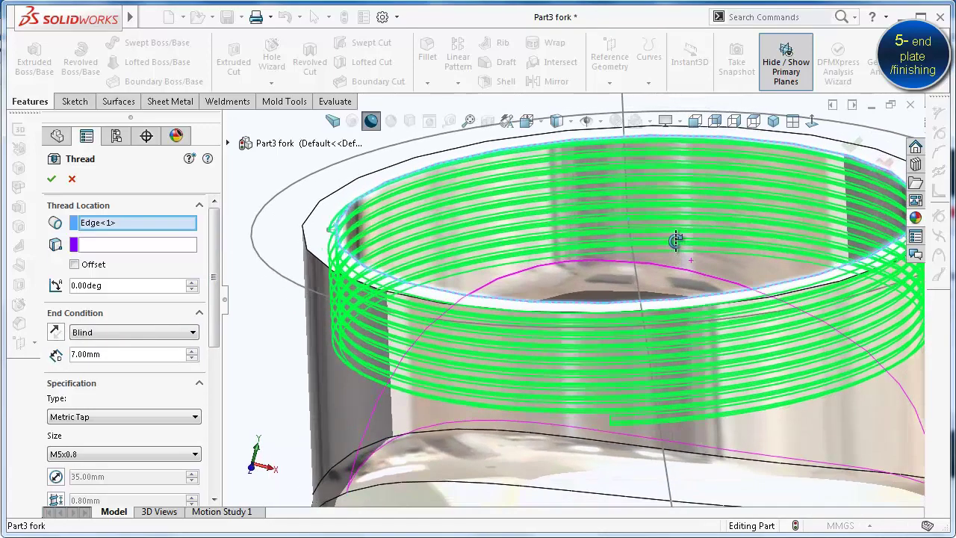
pyautogui.moveTo(675, 240); pyautogui.dragTo(678, 251, button='middle')
pyautogui.click(848, 146)
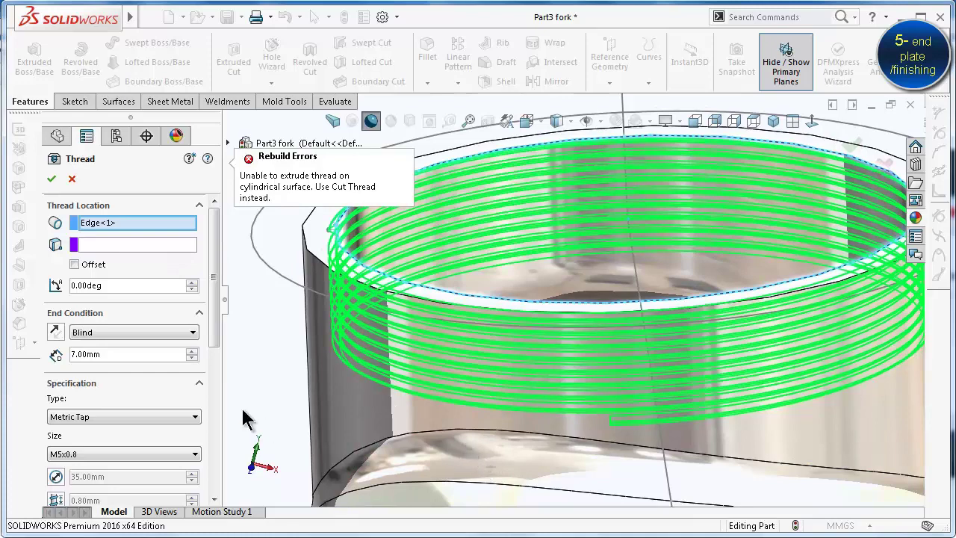
# Set the thread type to Metric Die and accept the thread feature
pyautogui.scroll(-2, 212, 336)
pyautogui.click(92, 371)
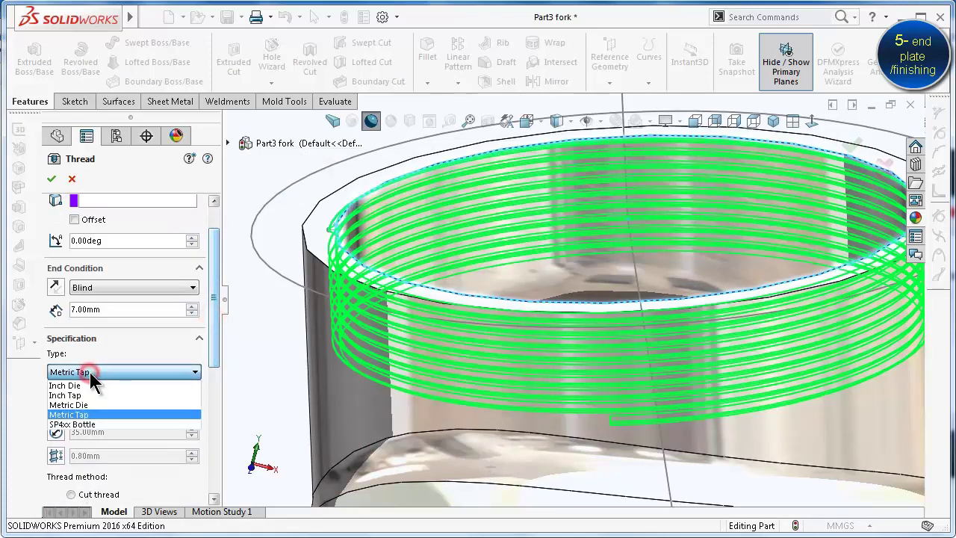
pyautogui.click(96, 404)
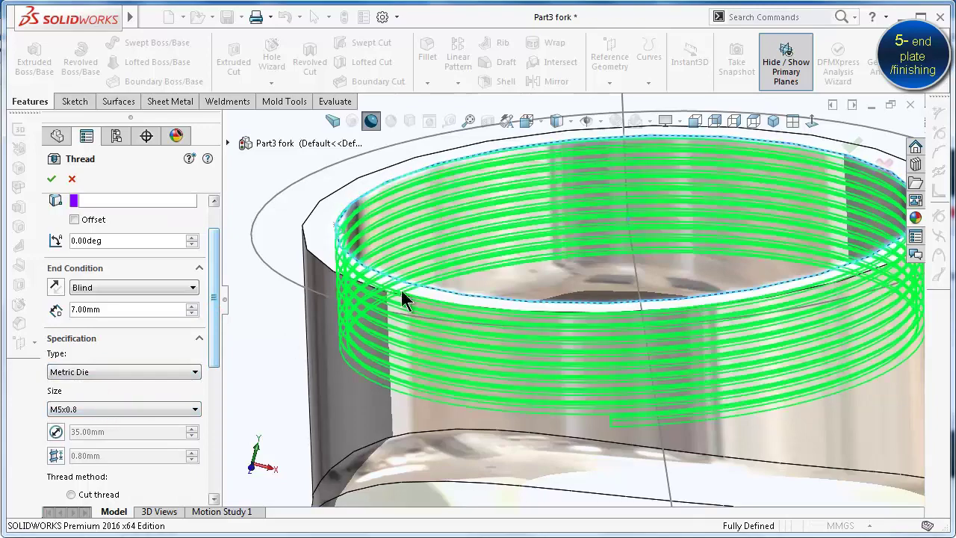
pyautogui.moveTo(628, 244)
pyautogui.mouseDown(button='middle')
pyautogui.moveTo(654, 396)
pyautogui.moveTo(646, 301)
pyautogui.mouseUp(button='middle')
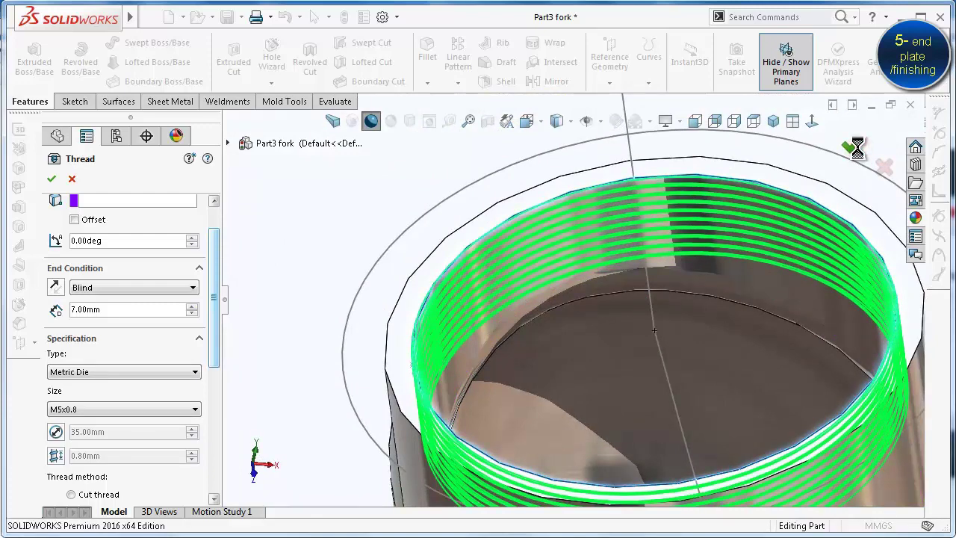
pyautogui.click(852, 146)
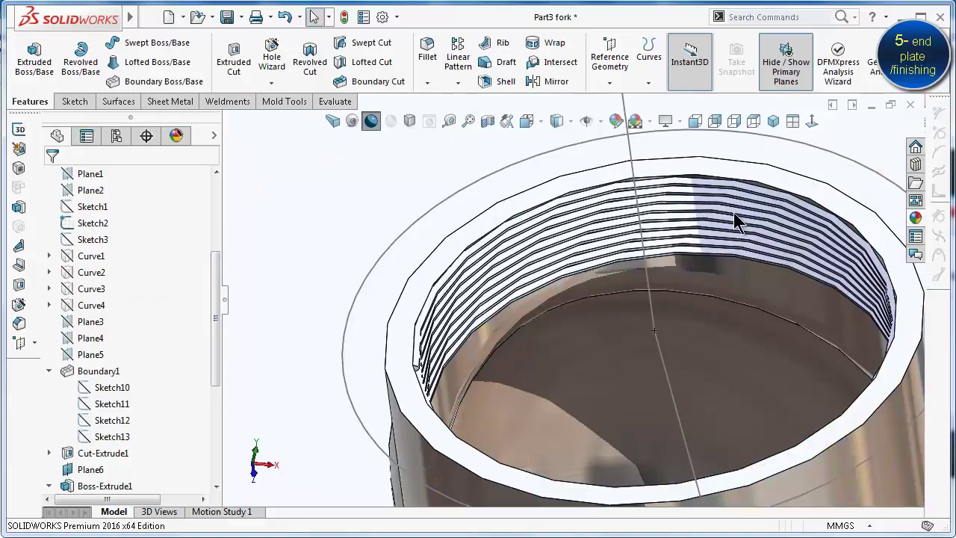
# Zoom into the sharp notch at the thread's end, undoing an accidental sketch
pyautogui.moveTo(733, 212); pyautogui.dragTo(595, 207, button='middle')
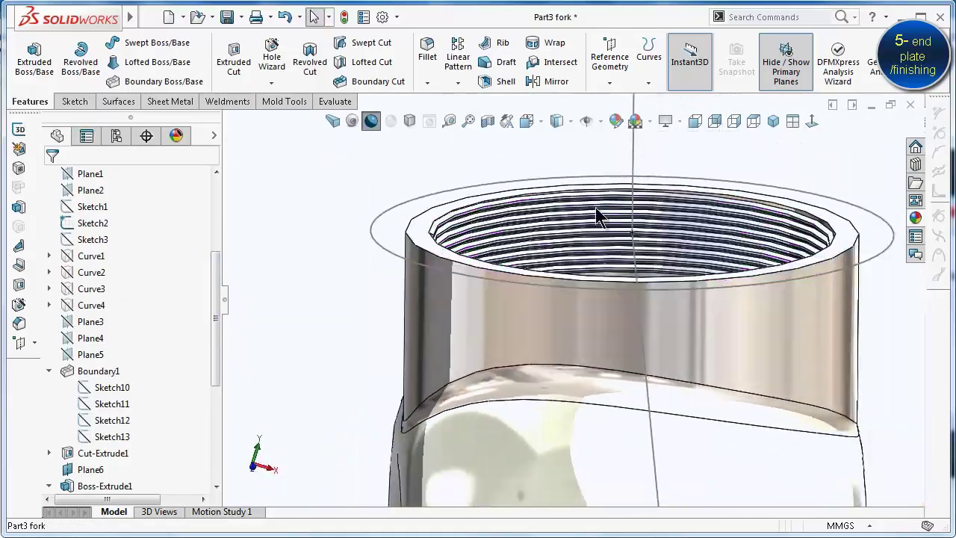
pyautogui.scroll(-2, 595, 207)
pyautogui.scroll(-3, 582, 244)
pyautogui.moveTo(569, 249)
pyautogui.mouseDown(button='middle')
pyautogui.moveTo(530, 285)
pyautogui.moveTo(606, 294)
pyautogui.mouseUp(button='middle')
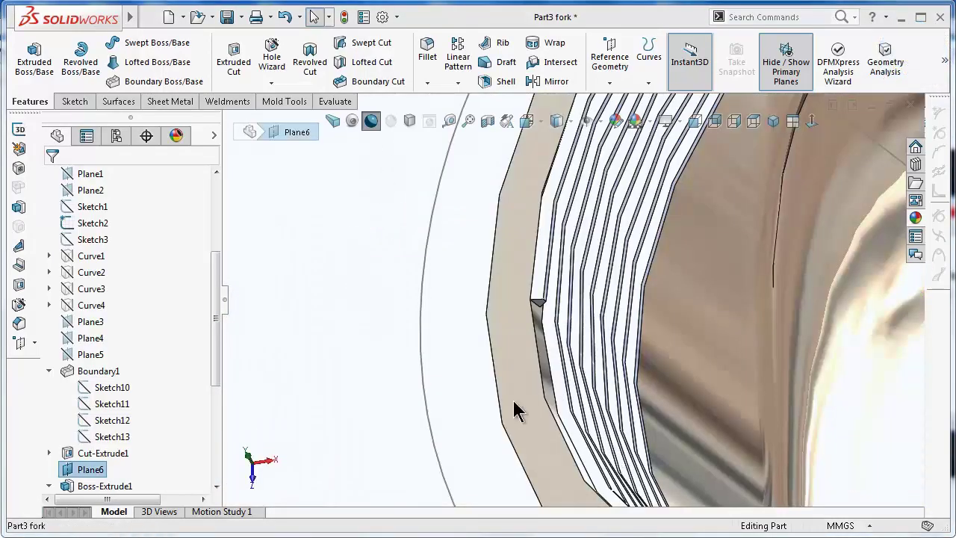
pyautogui.click(371, 296)
pyautogui.scroll(-2, 565, 309)
pyautogui.scroll(-2, 604, 330)
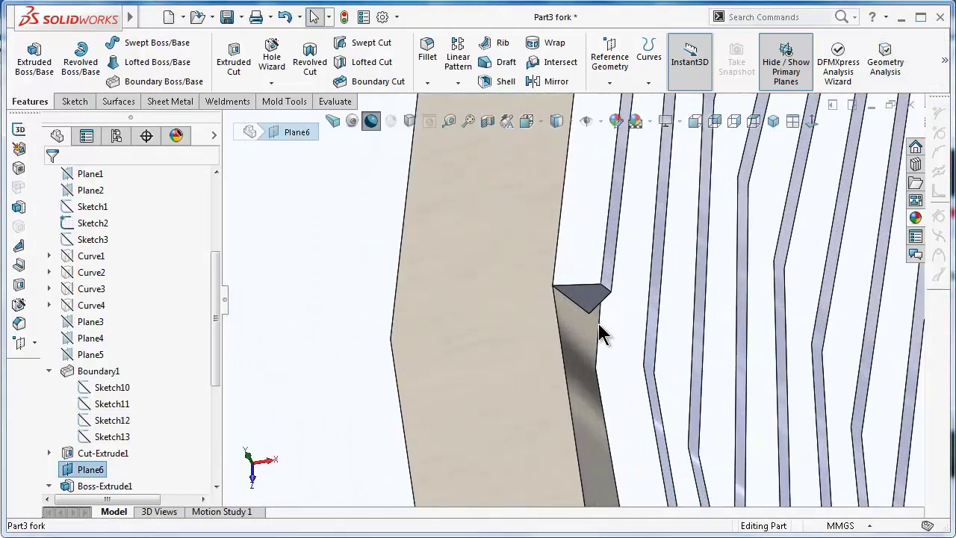
pyautogui.scroll(-2, 594, 325)
pyautogui.moveTo(594, 325); pyautogui.dragTo(550, 317, button='middle')
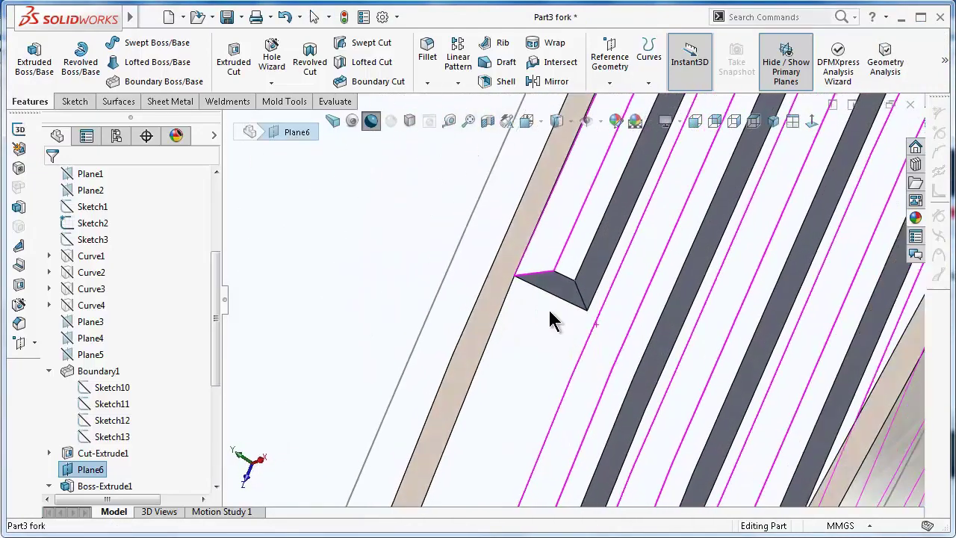
pyautogui.click(565, 293)
pyautogui.click(618, 238)
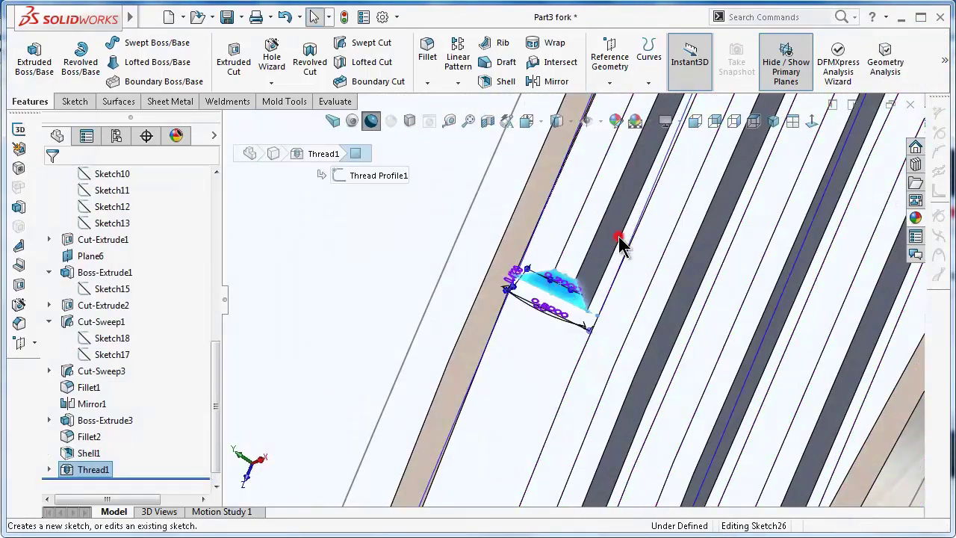
pyautogui.hotkey('ctrl', 'z')
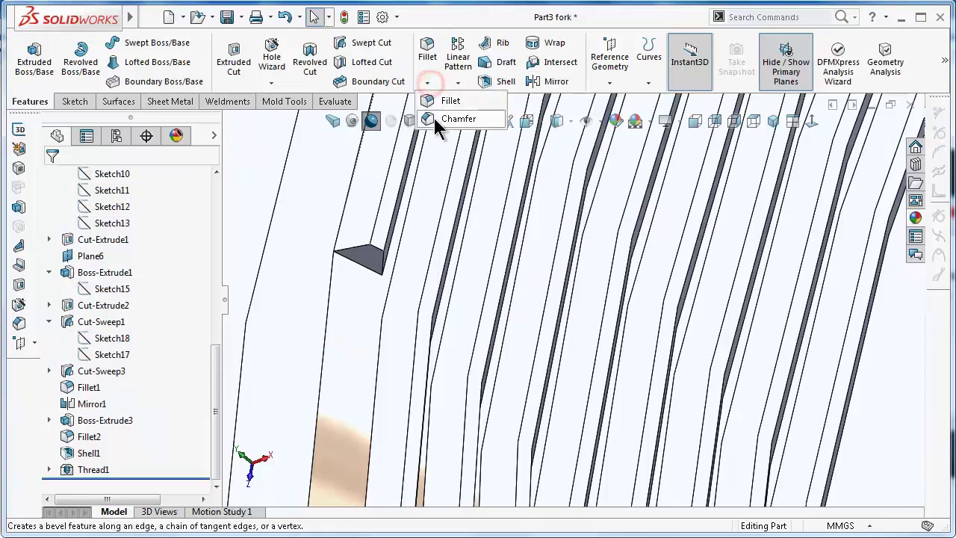
# Chamfer the thread-end notch edge at 1.25 mm
pyautogui.click(444, 118)
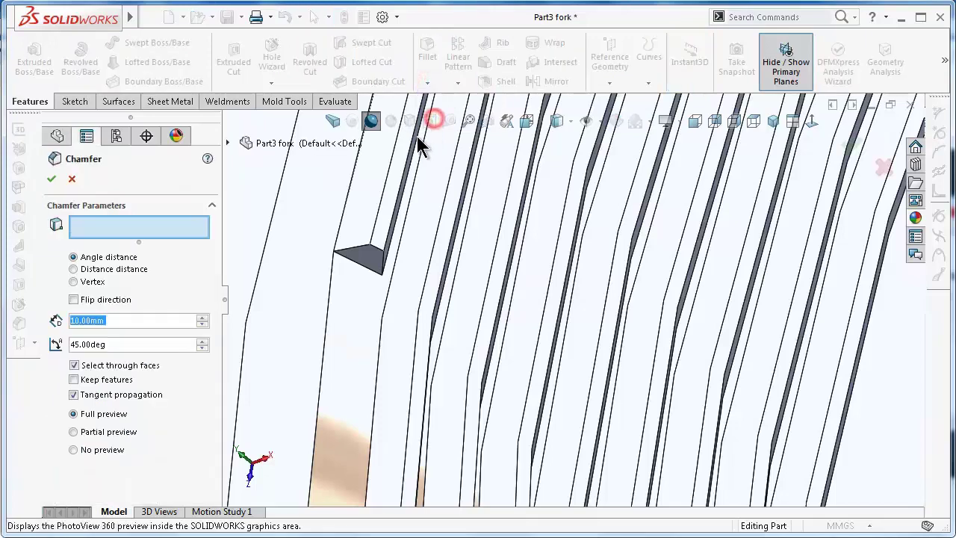
pyautogui.click(378, 255)
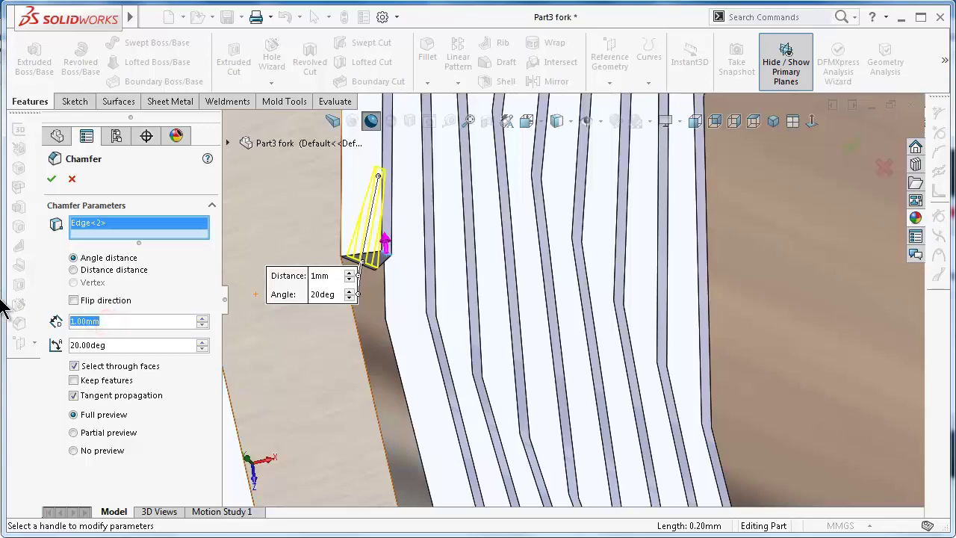
pyautogui.write('1.25')
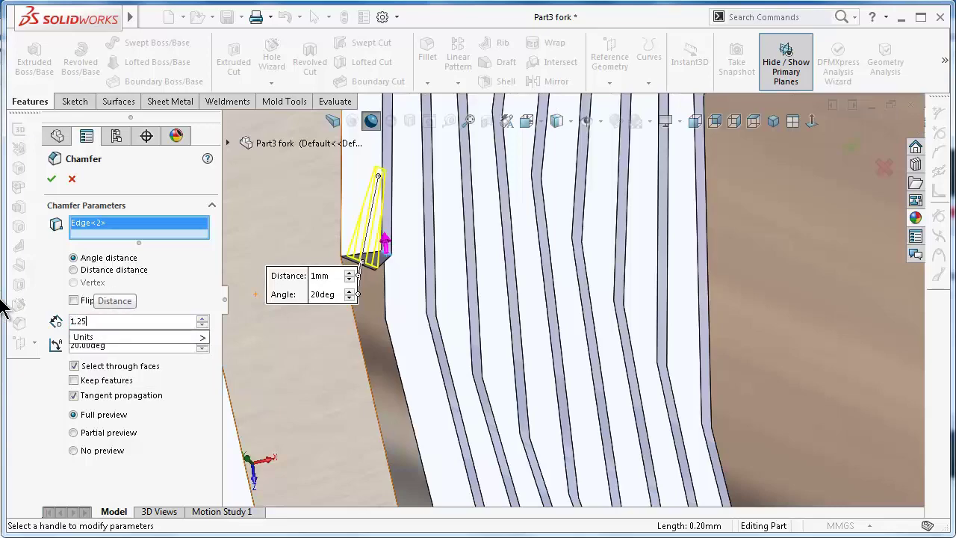
pyautogui.press('Return')
pyautogui.click(50, 178)
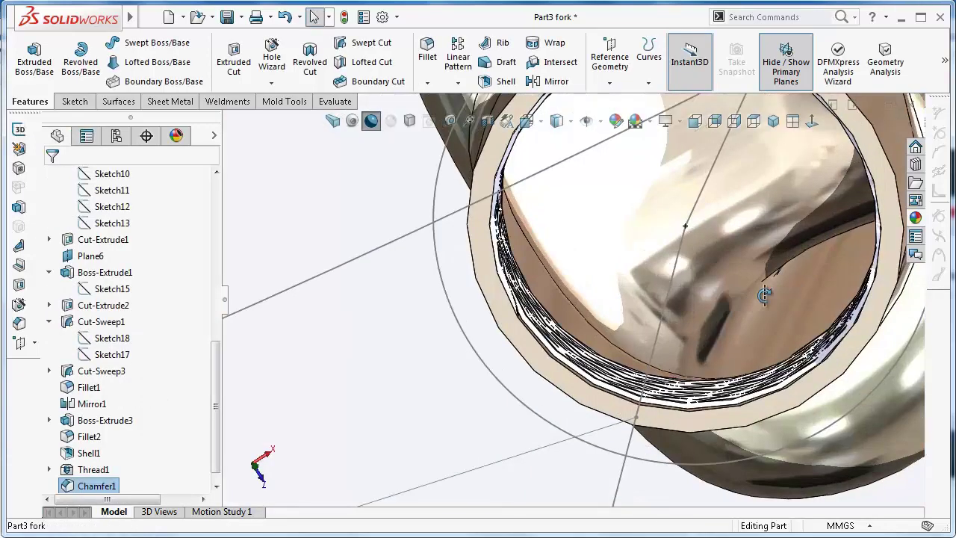
# Add the second thread-end edge to Chamfer1 and view the threaded collar from the side
pyautogui.scroll(-3, 836, 343)
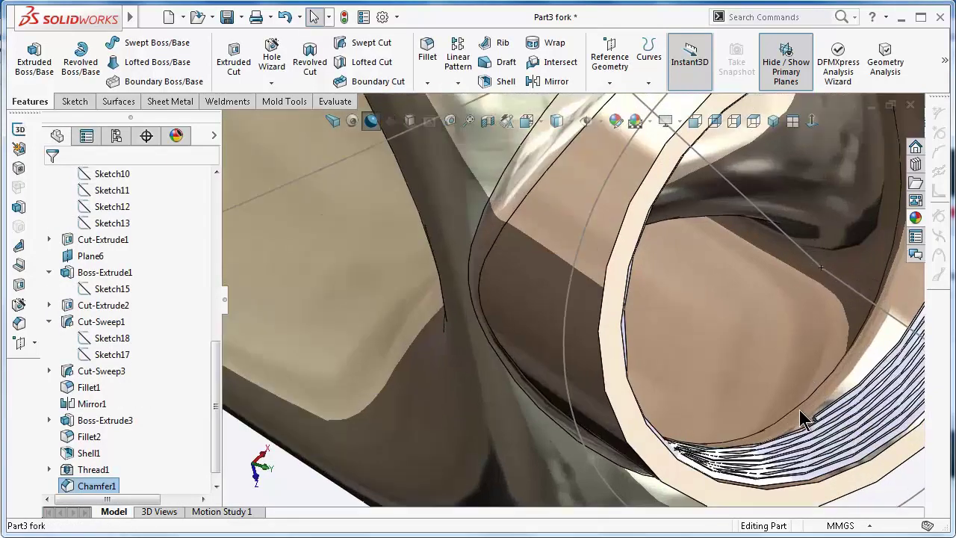
pyautogui.scroll(-3, 805, 407)
pyautogui.scroll(-3, 672, 283)
pyautogui.scroll(-3, 676, 356)
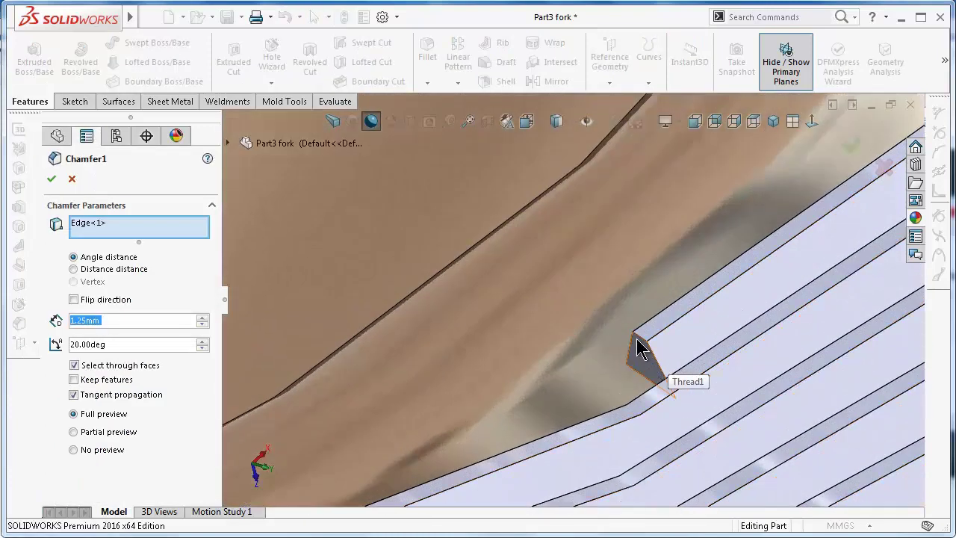
pyautogui.click(643, 345)
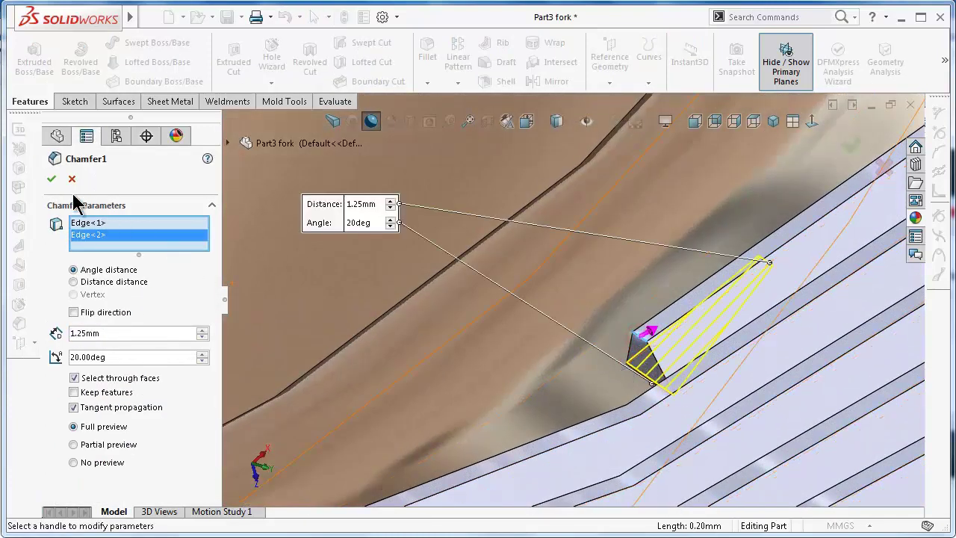
pyautogui.click(52, 178)
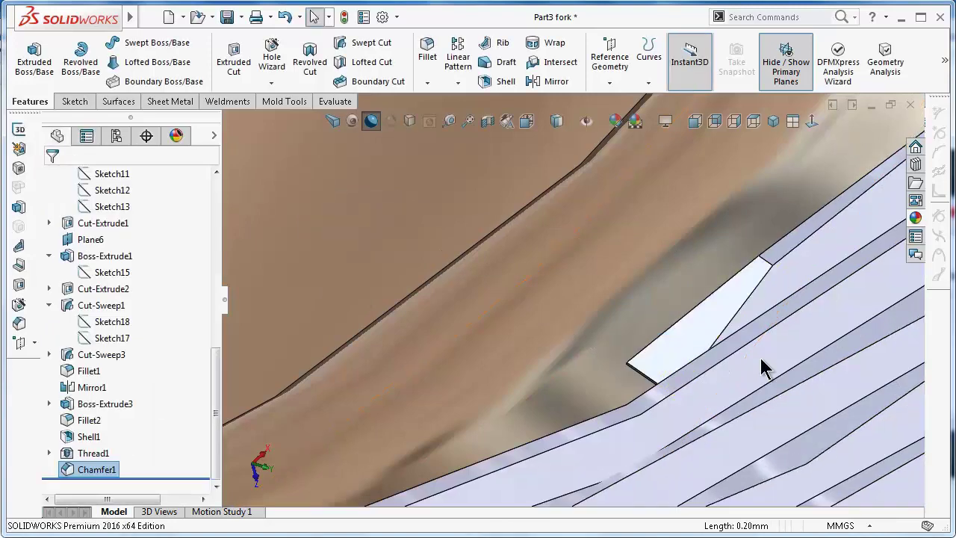
pyautogui.scroll(2, 731, 365)
pyautogui.scroll(2, 704, 351)
pyautogui.scroll(2, 694, 363)
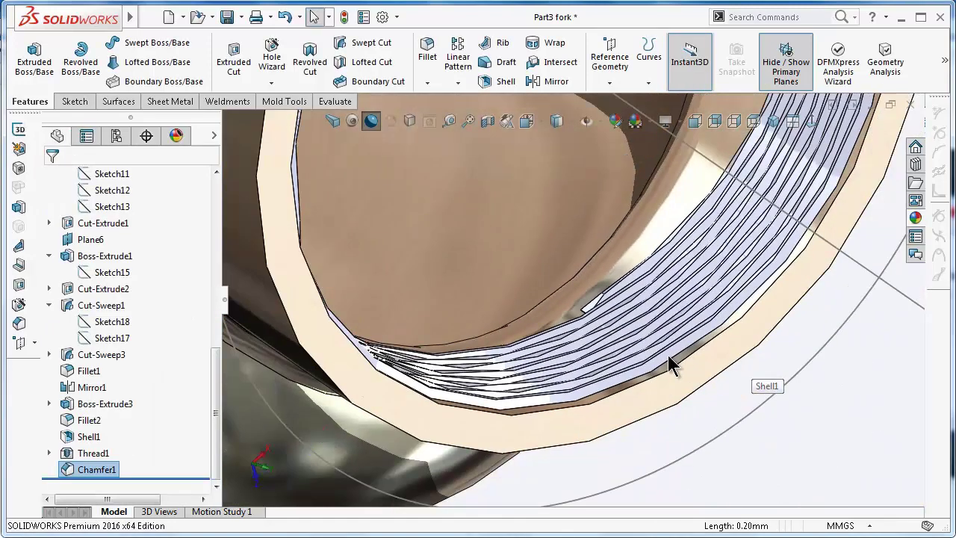
pyautogui.scroll(2, 669, 358)
pyautogui.scroll(2, 657, 336)
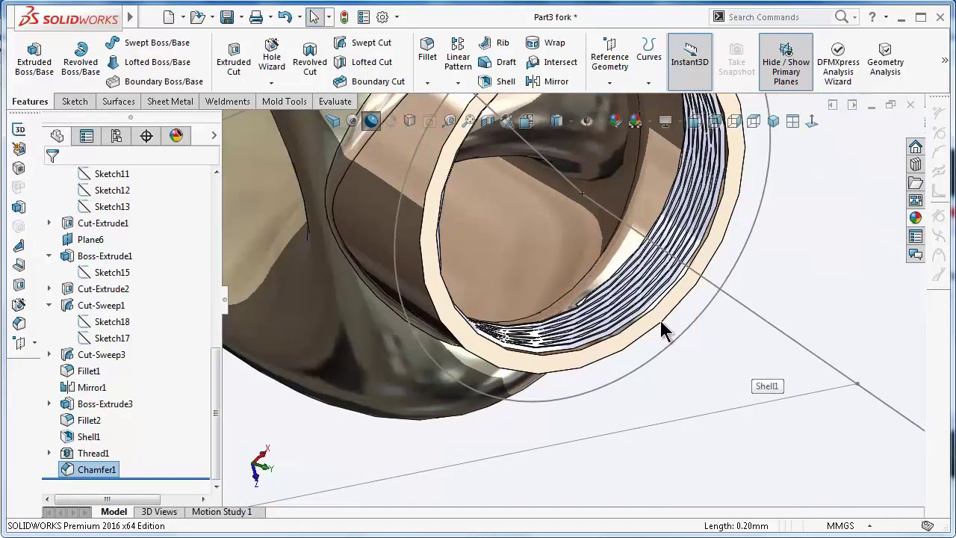
pyautogui.press('Down')
pyautogui.press('Down')
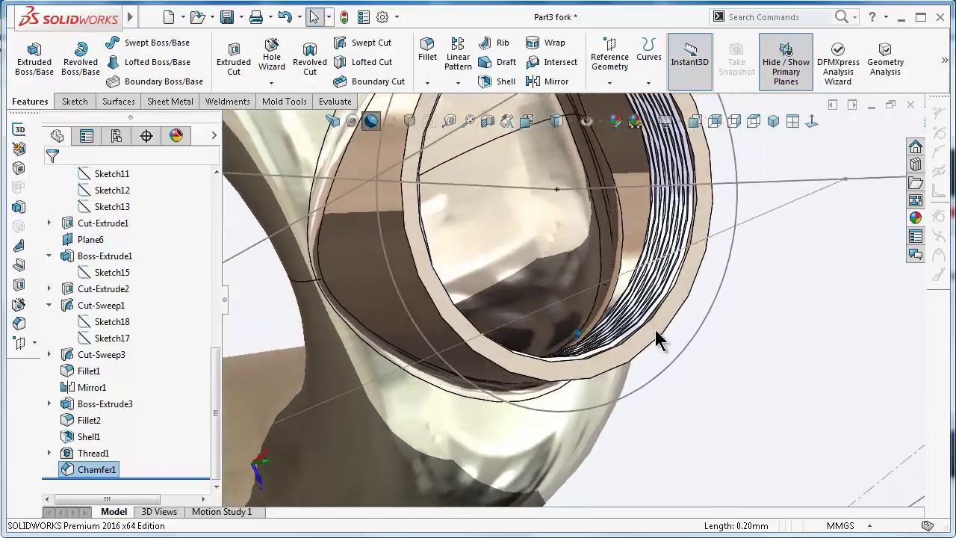
pyautogui.press('Down')
pyautogui.press('Down')
pyautogui.press('Down')
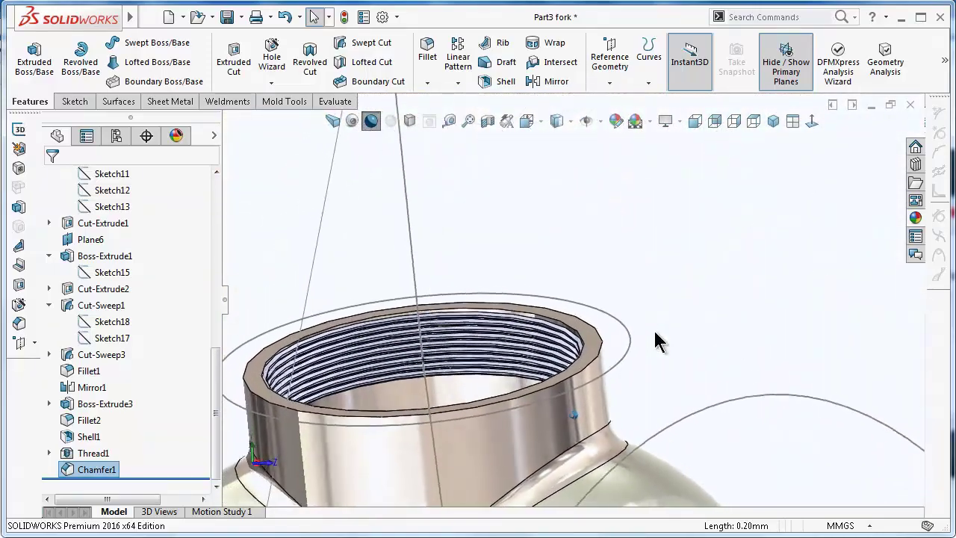
pyautogui.press('Down')
pyautogui.press('Down')
pyautogui.press('Down')
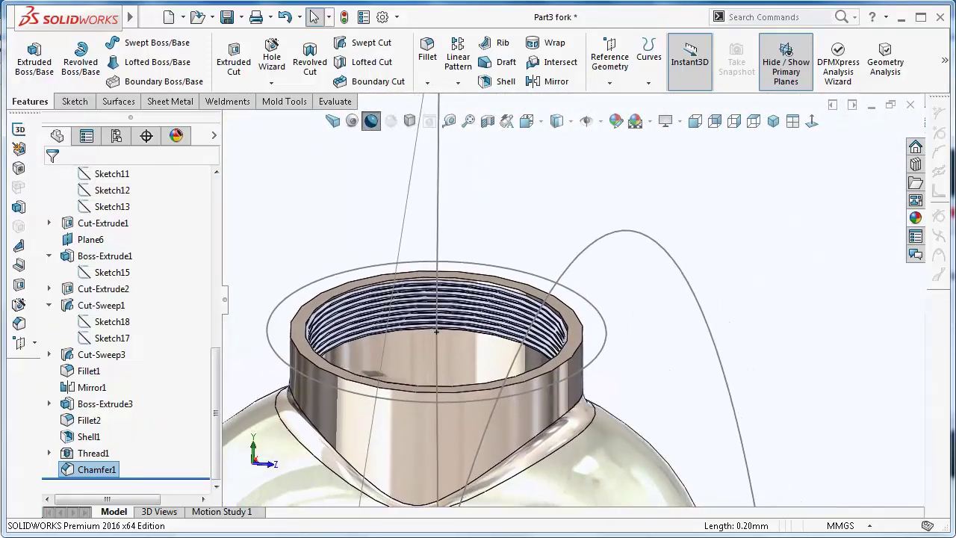
# Hide the sketch circle on the rim and the long sketch curve
pyautogui.click(817, 310)
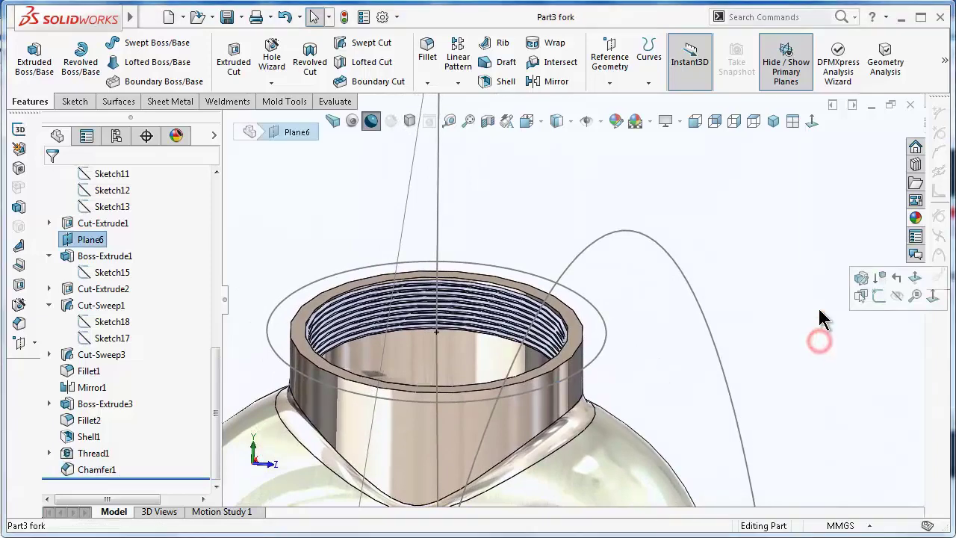
pyautogui.press('Down')
pyautogui.press('Down')
pyautogui.scroll(3, 780, 231)
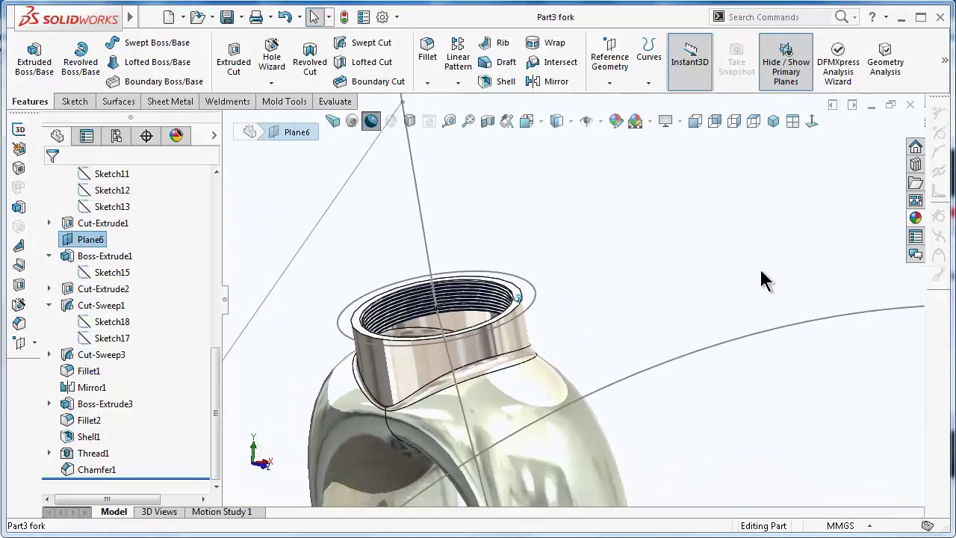
pyautogui.scroll(3, 758, 266)
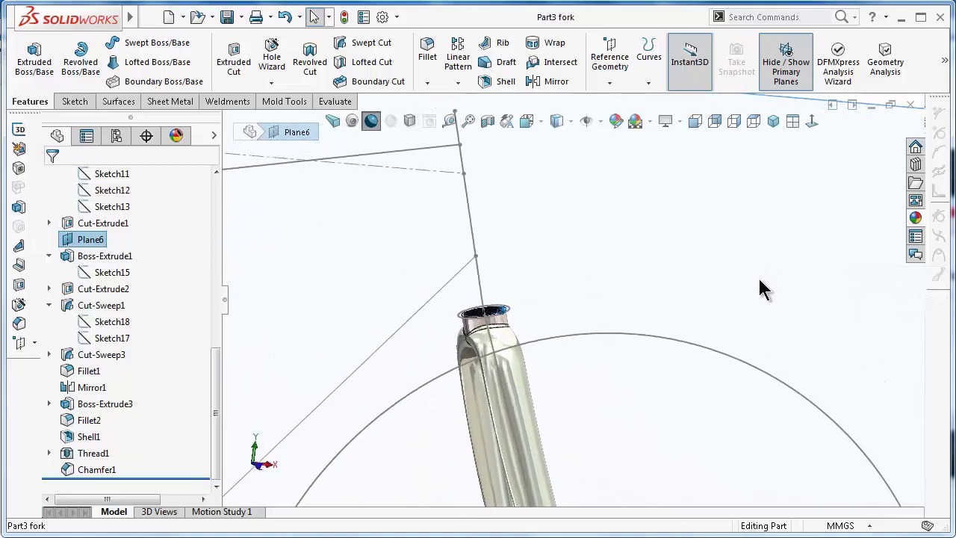
pyautogui.click(726, 254)
pyautogui.scroll(-1, 523, 315)
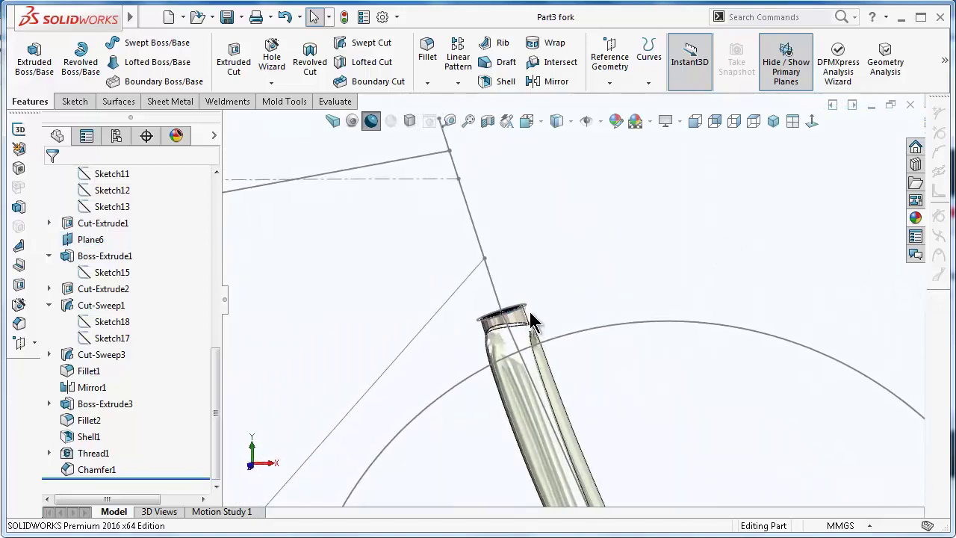
pyautogui.scroll(-2, 533, 299)
pyautogui.click(531, 295)
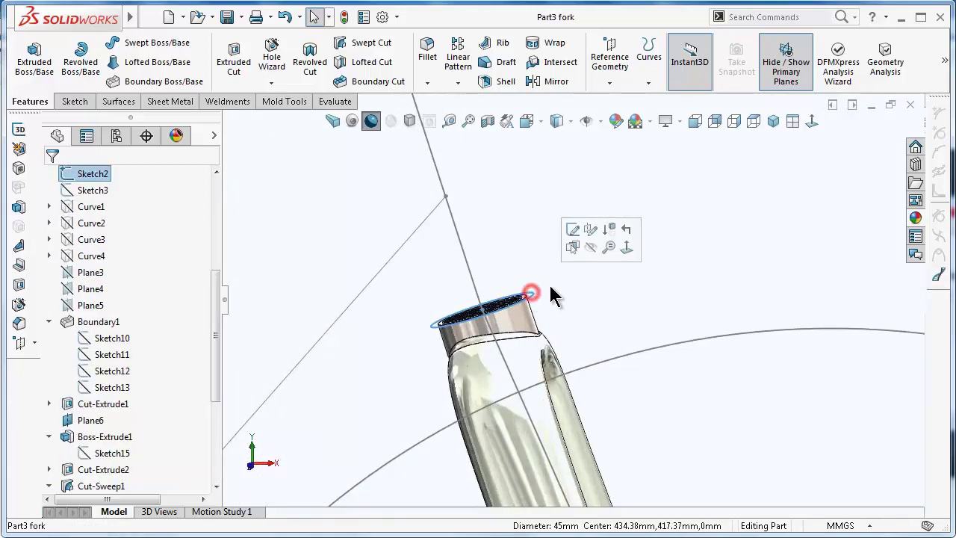
pyautogui.click(584, 249)
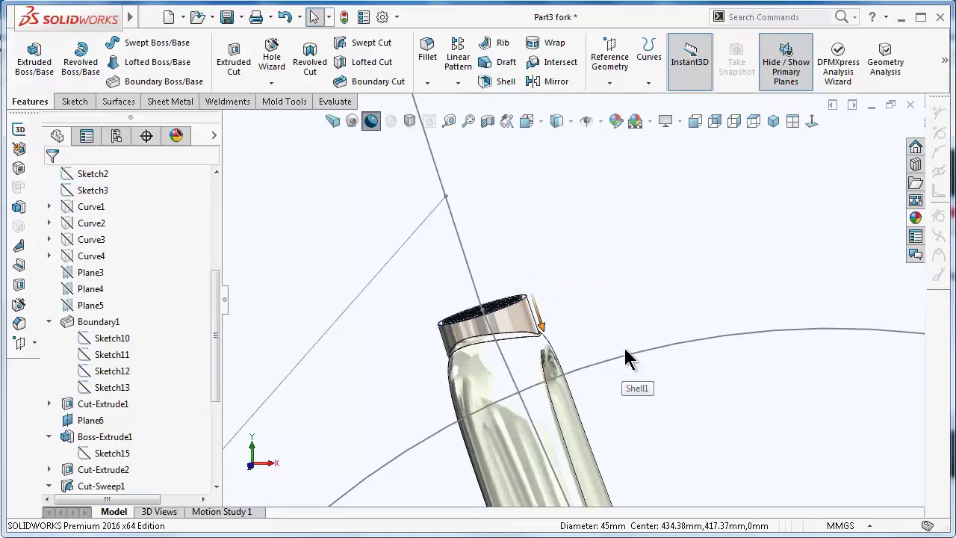
pyautogui.click(625, 354)
pyautogui.click(686, 311)
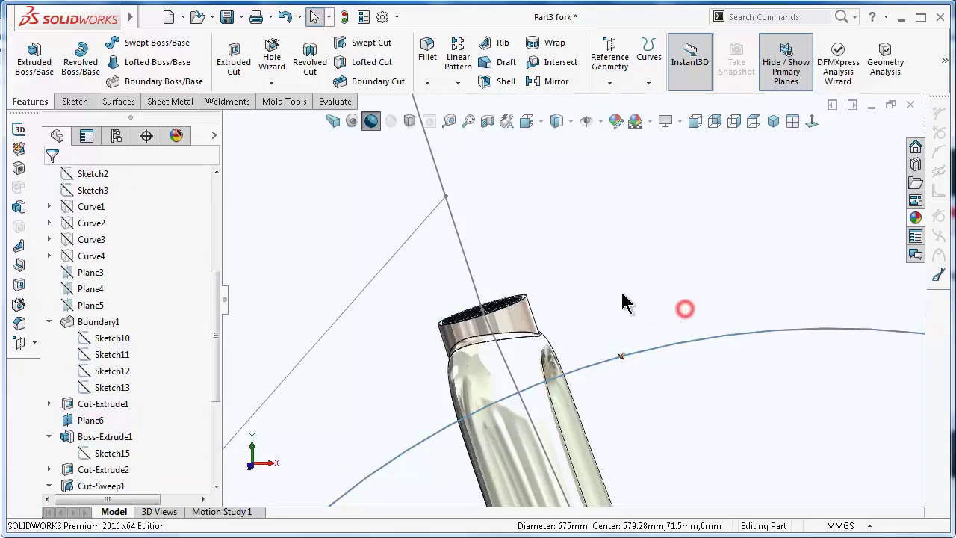
# Hide Plane6 and the short leftover sketch line, then frame the fork
pyautogui.scroll(1, 579, 258)
pyautogui.scroll(1, 576, 276)
pyautogui.scroll(2, 575, 285)
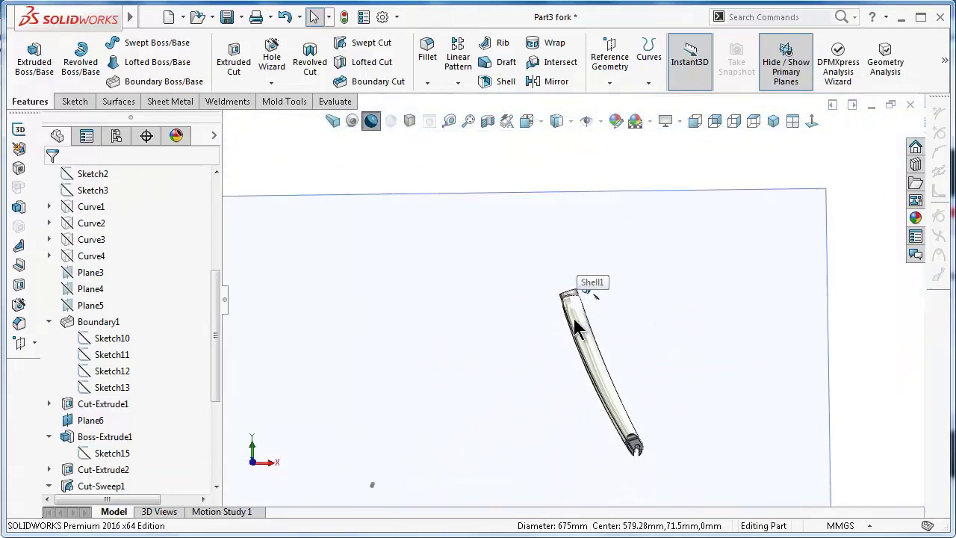
pyautogui.moveTo(743, 260)
pyautogui.mouseDown(button='middle')
pyautogui.moveTo(779, 238)
pyautogui.moveTo(766, 263)
pyautogui.mouseUp(button='middle')
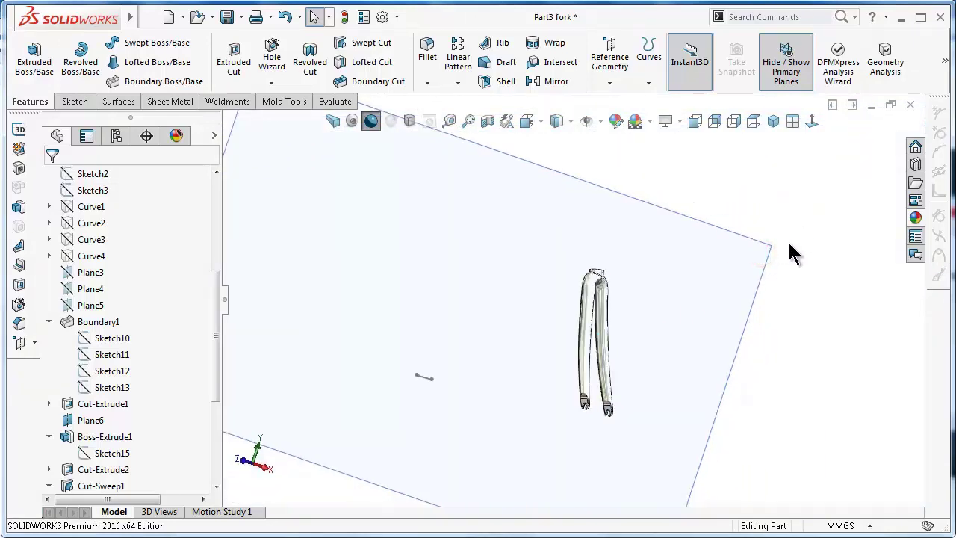
pyautogui.click(761, 286)
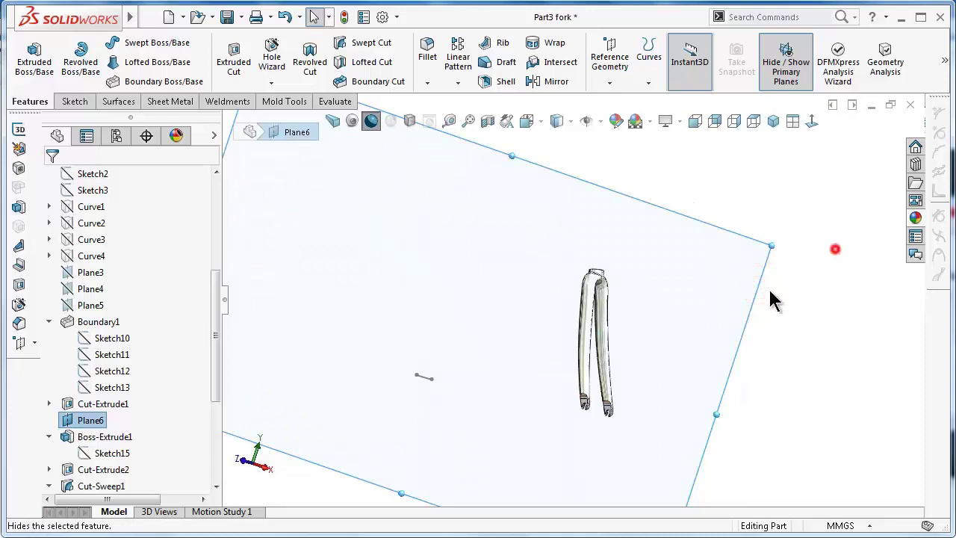
pyautogui.click(423, 377)
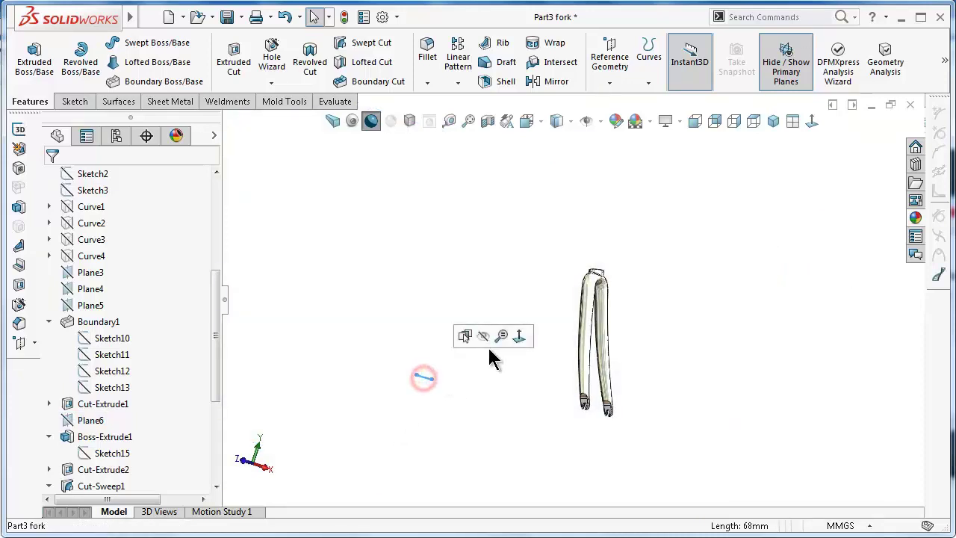
pyautogui.click(486, 337)
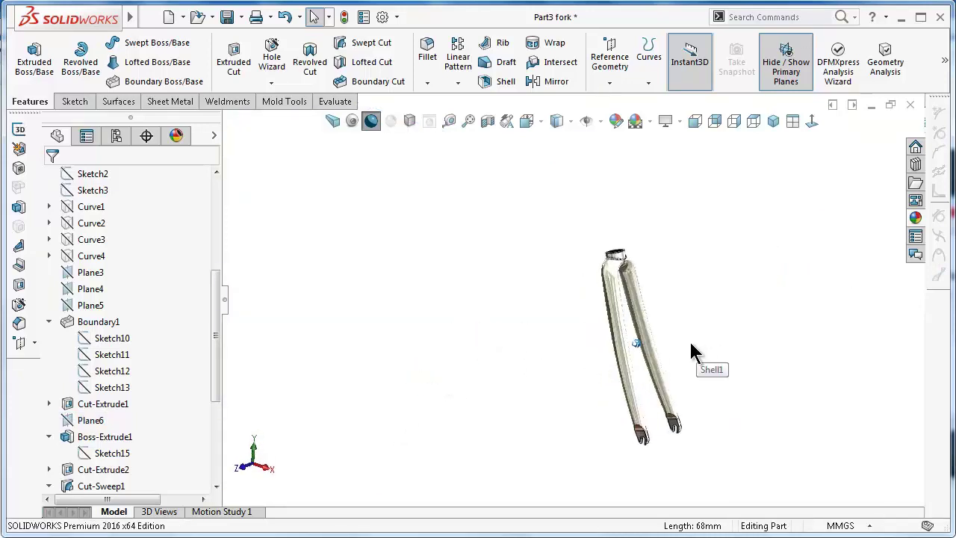
pyautogui.moveTo(702, 366); pyautogui.dragTo(710, 380, button='middle')
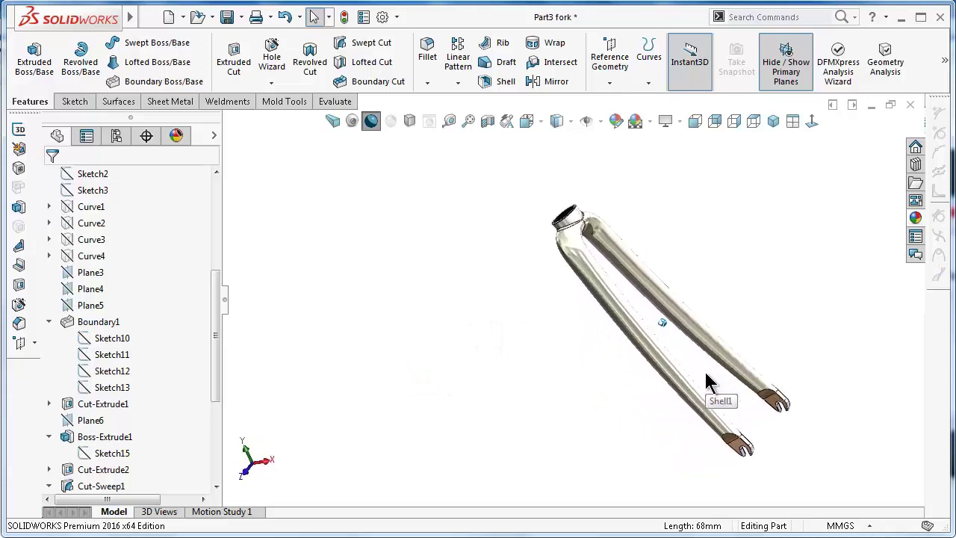
pyautogui.scroll(-2, 703, 369)
pyautogui.scroll(-2, 702, 371)
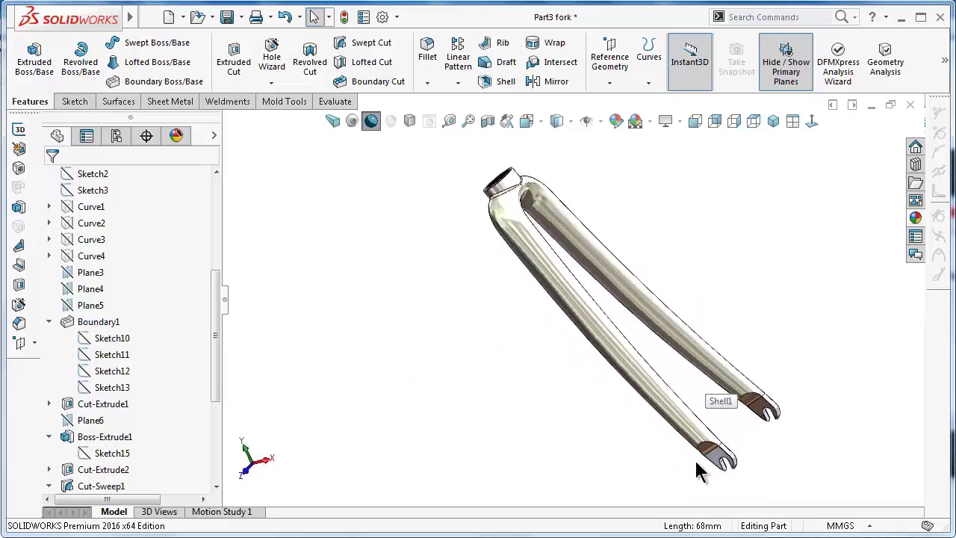
# Turn on Perspective and Ambient Occlusion, then frame both fork legs and dropouts
pyautogui.click(334, 123)
pyautogui.click(353, 121)
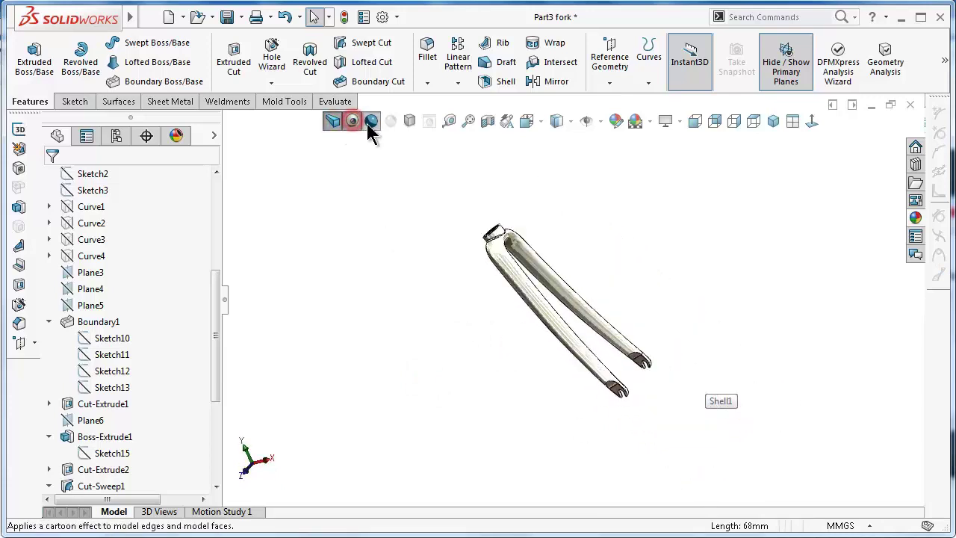
pyautogui.scroll(-2, 560, 336)
pyautogui.scroll(-2, 561, 335)
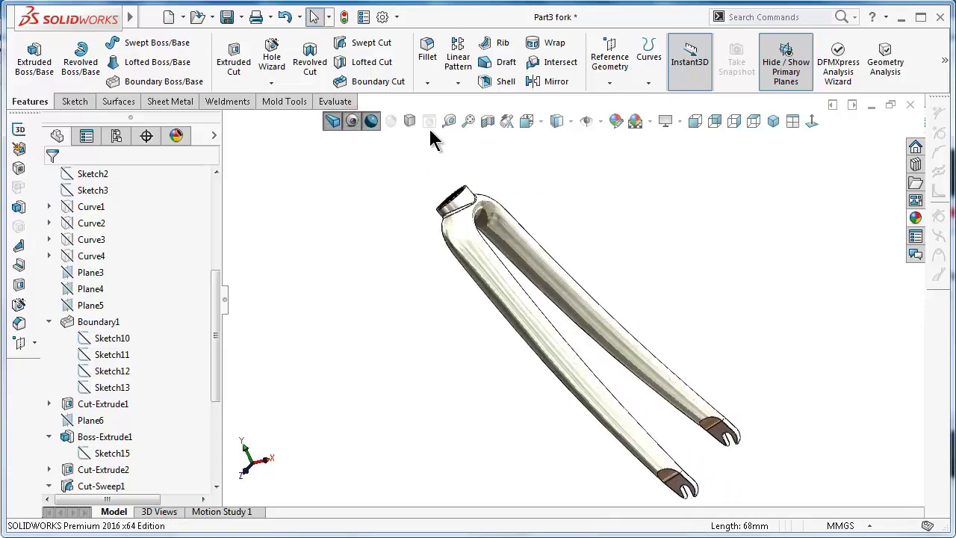
pyautogui.moveTo(633, 396)
pyautogui.mouseDown(button='middle')
pyautogui.moveTo(640, 442)
pyautogui.moveTo(732, 376)
pyautogui.moveTo(706, 380)
pyautogui.moveTo(749, 386)
pyautogui.moveTo(754, 329)
pyautogui.mouseUp(button='middle')
pyautogui.scroll(-2, 757, 314)
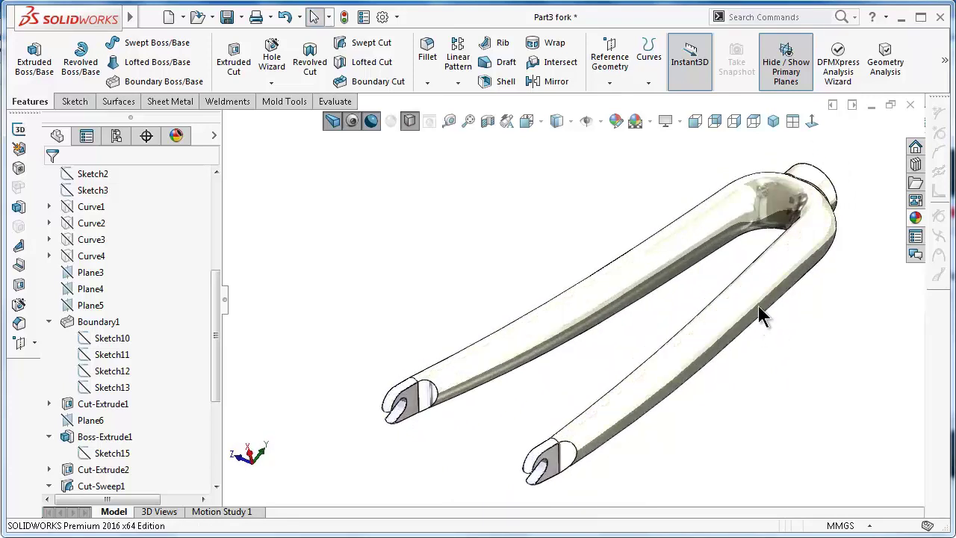
pyautogui.scroll(-2, 776, 287)
pyautogui.scroll(2, 788, 306)
pyautogui.scroll(-2, 790, 340)
pyautogui.scroll(2, 785, 357)
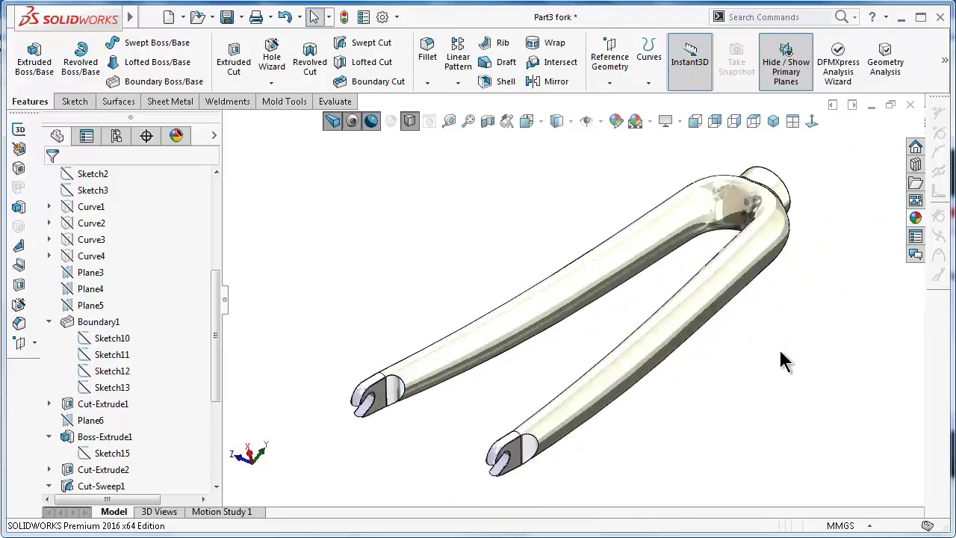
pyautogui.scroll(1, 785, 359)
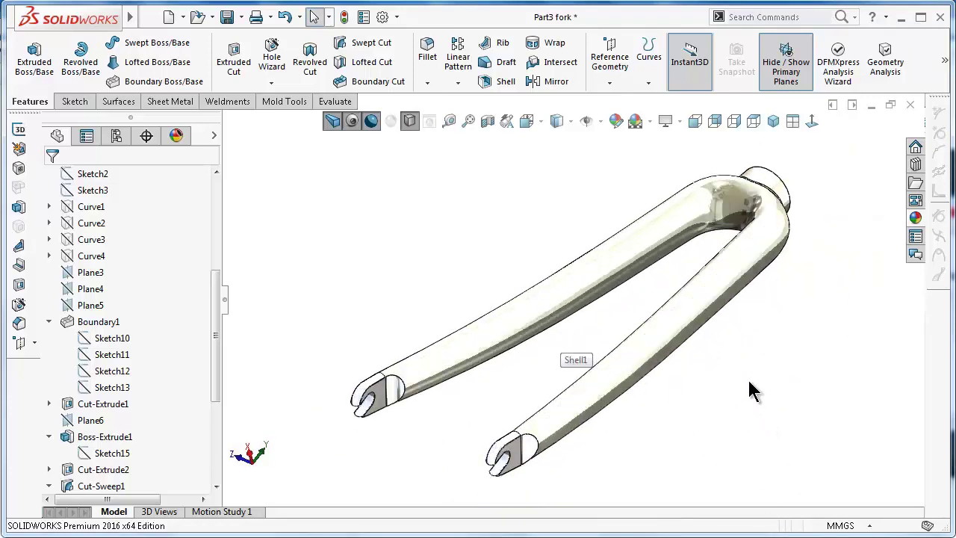
pyautogui.scroll(-1, 819, 391)
pyautogui.scroll(-1, 817, 391)
pyautogui.scroll(-1, 816, 391)
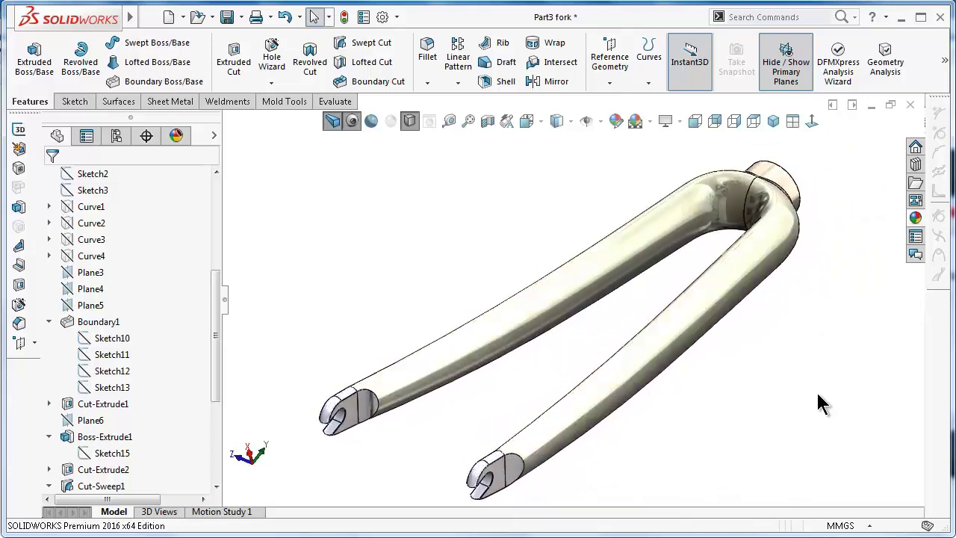